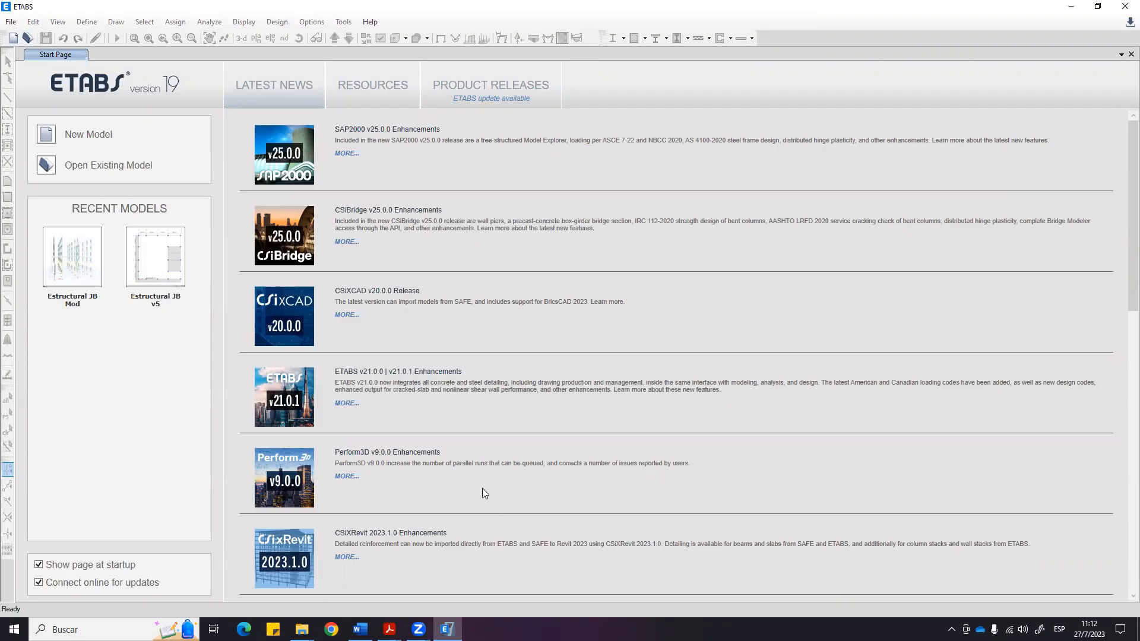
Switch to Acrobat Reader with ARQUITECTÓNICO SOLAR 15_01.pdf and examine the ground-floor plan between axes A and D.
{"action": "mouse_move", "coordinate": [389, 629]}
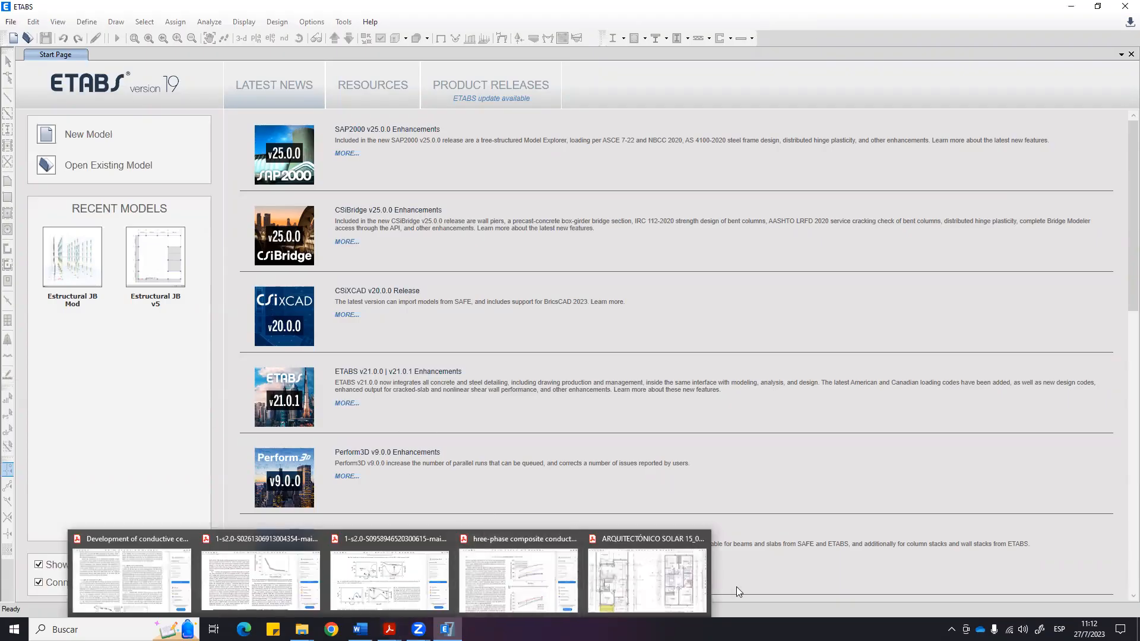
{"action": "left_click", "coordinate": [659, 579]}
{"action": "scroll", "coordinate": [616, 168], "scroll_direction": "down", "scroll_amount": 3}
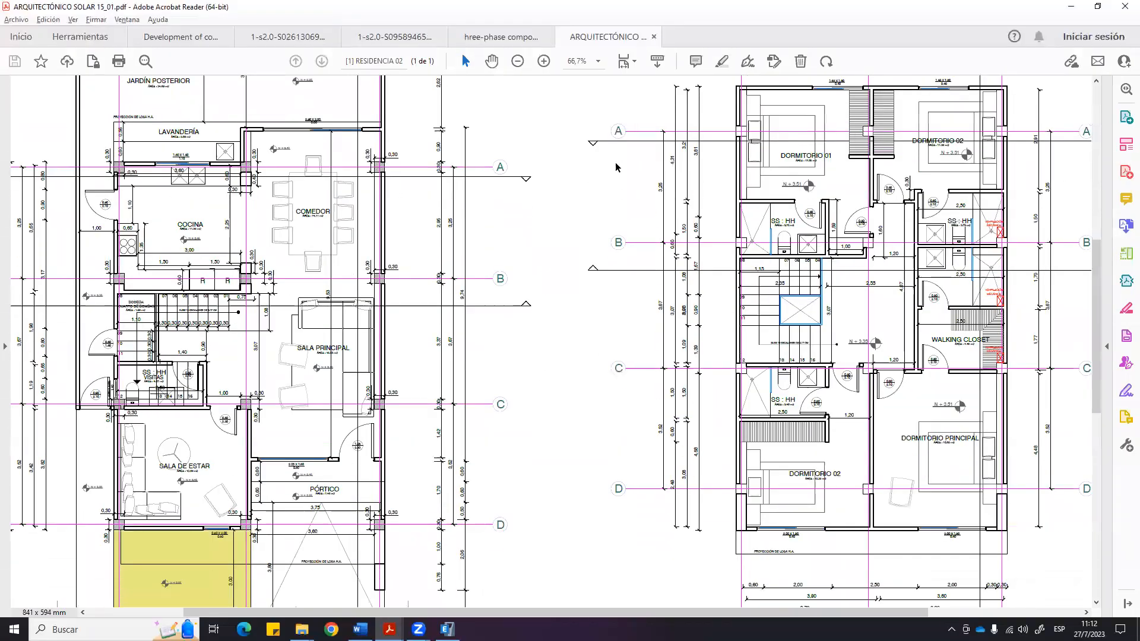
{"action": "scroll", "coordinate": [616, 168], "scroll_direction": "up", "scroll_amount": 1}
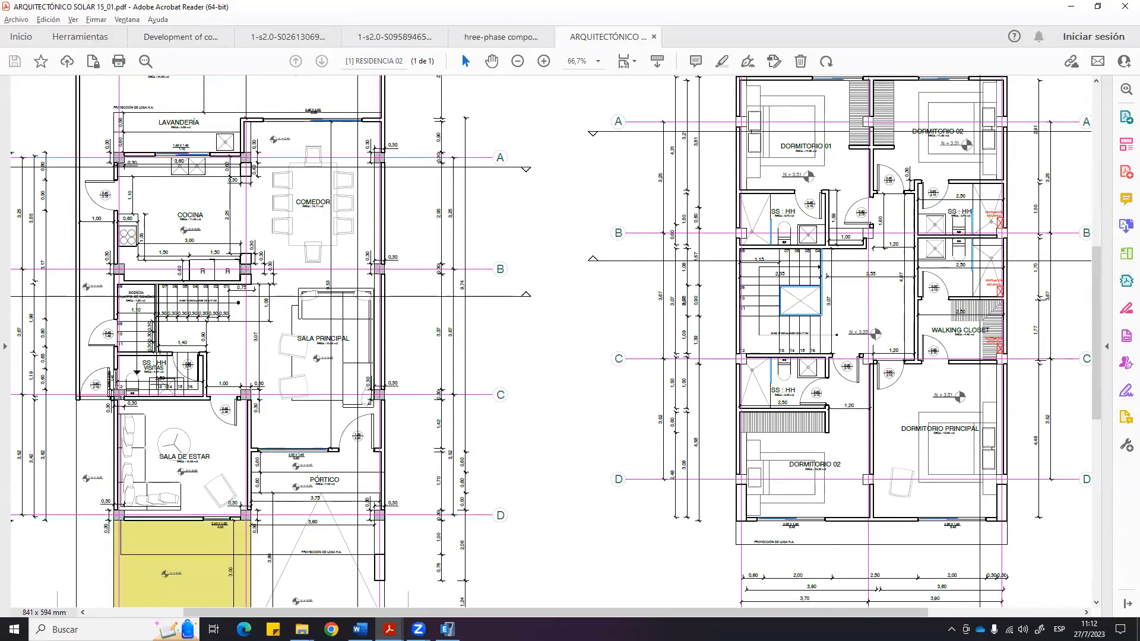
{"action": "left_click_drag", "start_coordinate": [531, 612], "coordinate": [469, 612]}
{"action": "middle_click_drag", "start_coordinate": [302, 483], "coordinate": [323, 502]}
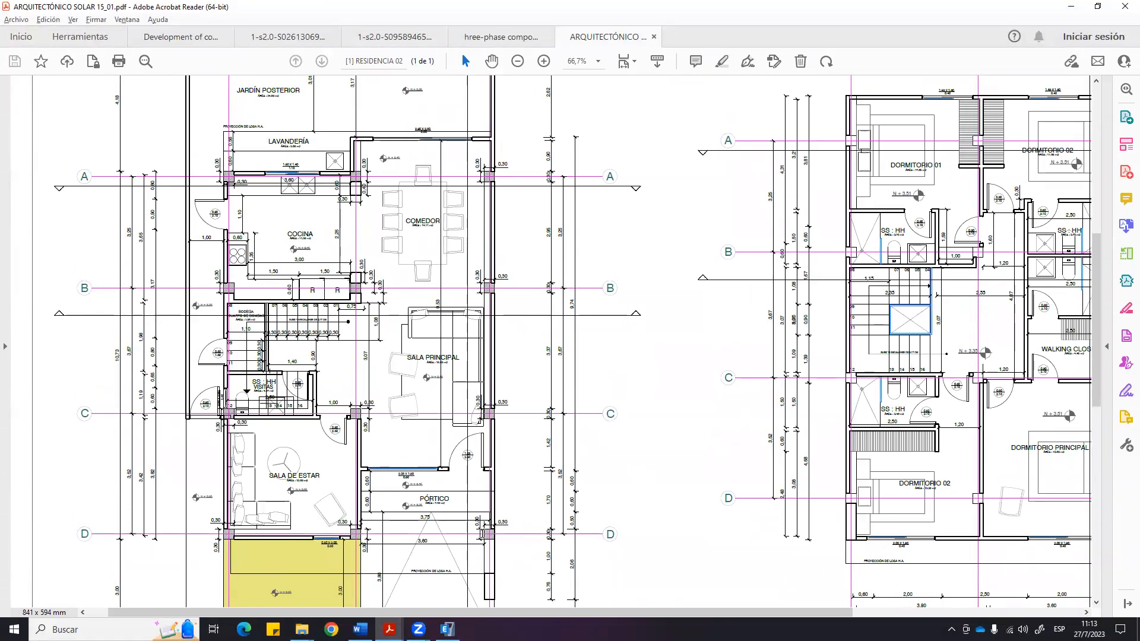
{"action": "scroll", "coordinate": [497, 252], "scroll_direction": "up", "scroll_amount": 1}
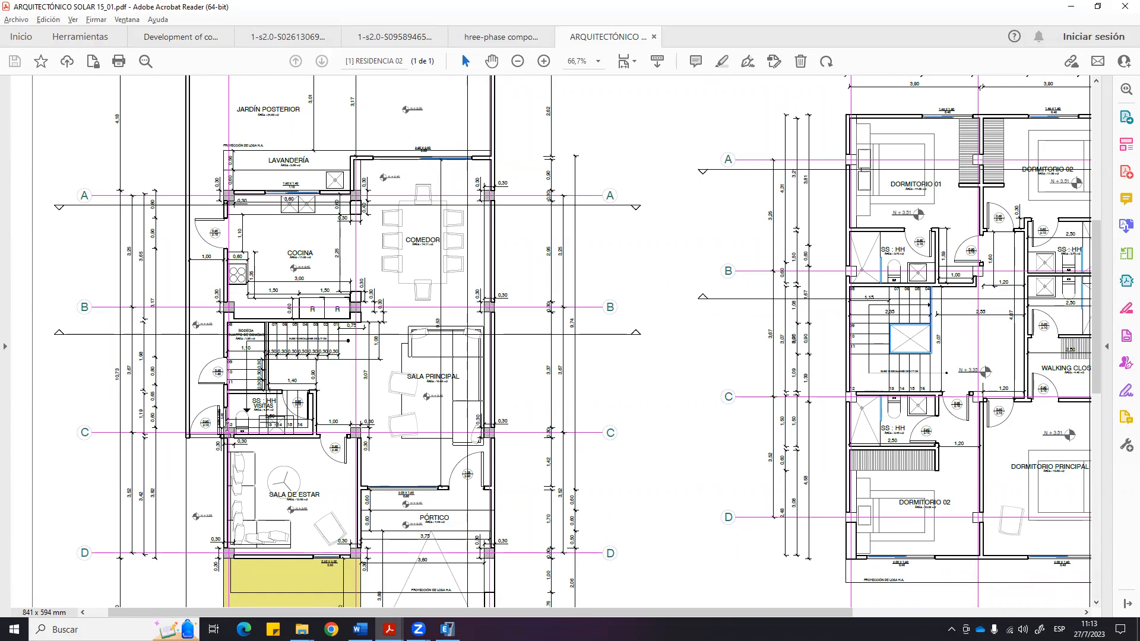
{"action": "scroll", "coordinate": [246, 345], "scroll_direction": "up", "scroll_amount": 5}
{"action": "scroll", "coordinate": [245, 336], "scroll_direction": "down", "scroll_amount": 6}
{"action": "scroll", "coordinate": [333, 588], "scroll_direction": "up", "scroll_amount": 1}
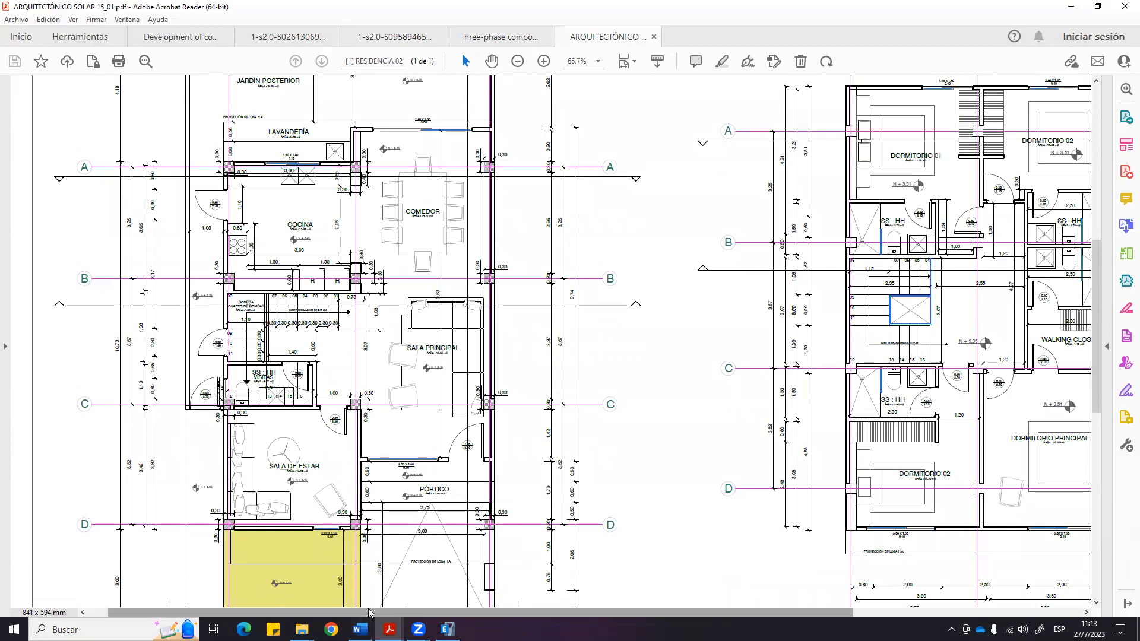
Examine the upper-floor plan with its bedrooms, stair and walking closet.
{"action": "scroll", "coordinate": [547, 330], "scroll_direction": "right", "scroll_amount": 6, "text": "shift"}
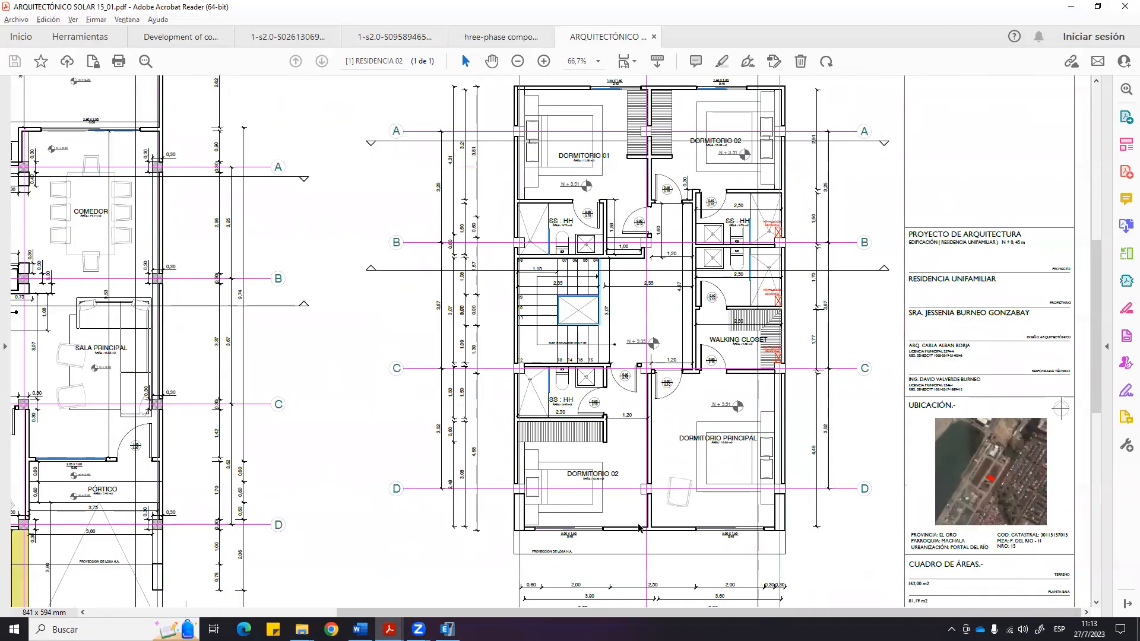
{"action": "left_click_drag", "start_coordinate": [660, 613], "coordinate": [538, 614]}
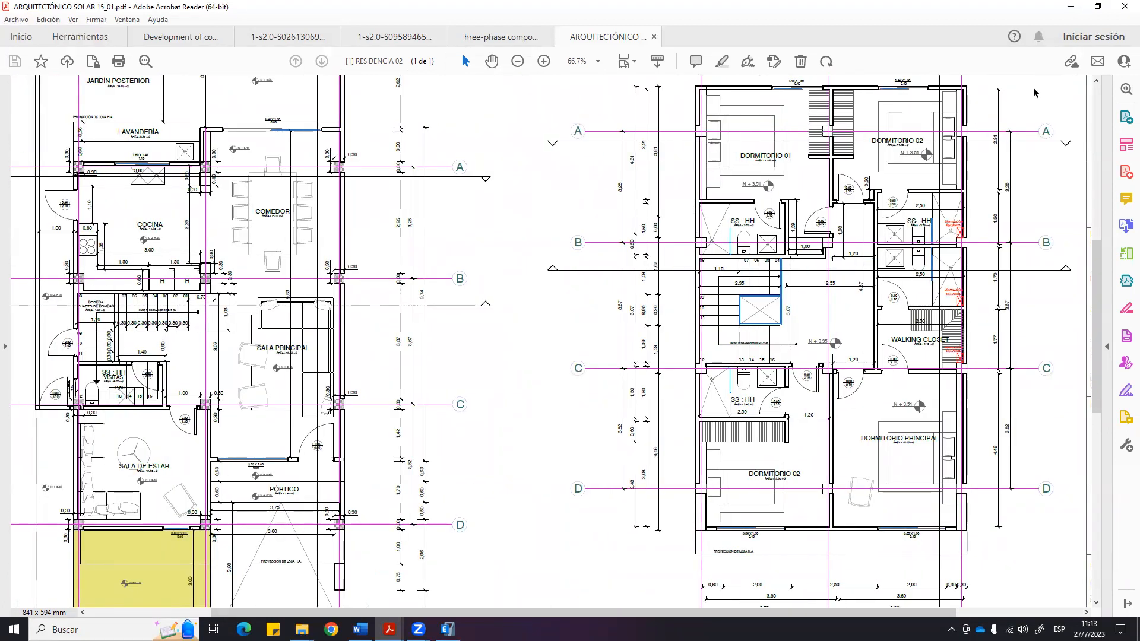
{"action": "left_click_drag", "start_coordinate": [703, 613], "coordinate": [756, 614]}
{"action": "scroll", "coordinate": [756, 449], "scroll_direction": "up", "scroll_amount": 1}
{"action": "scroll", "coordinate": [755, 448], "scroll_direction": "up", "scroll_amount": 3}
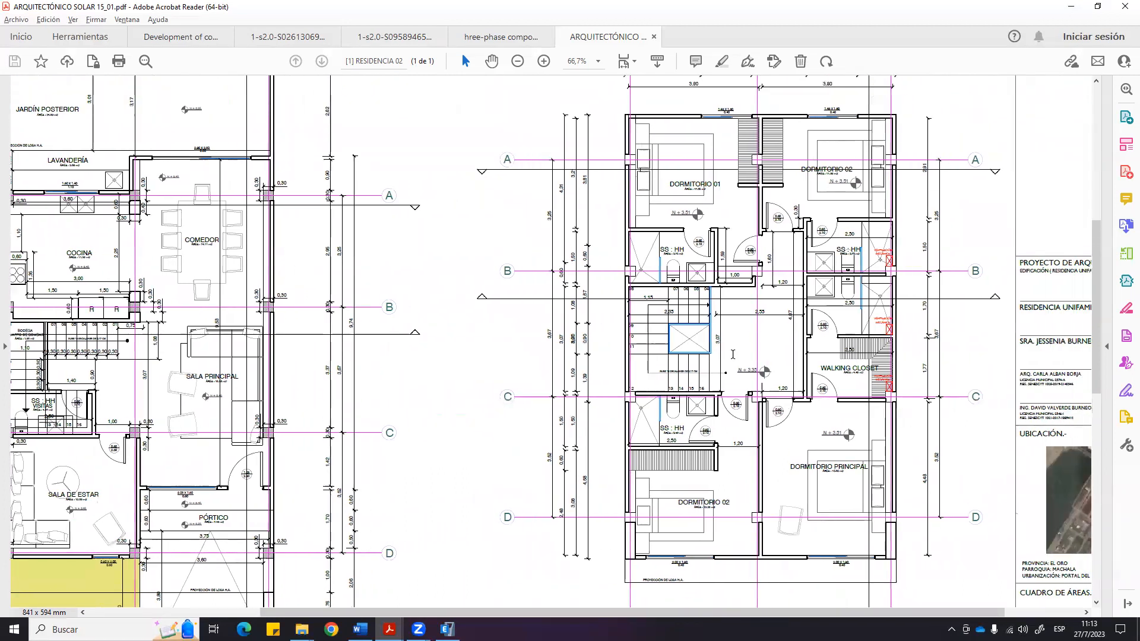
Mark in red the outer wall segments beyond axis A on axes 1 and 3 of the upper-floor plan.
{"action": "scroll", "coordinate": [892, 164], "scroll_direction": "up", "scroll_amount": 1}
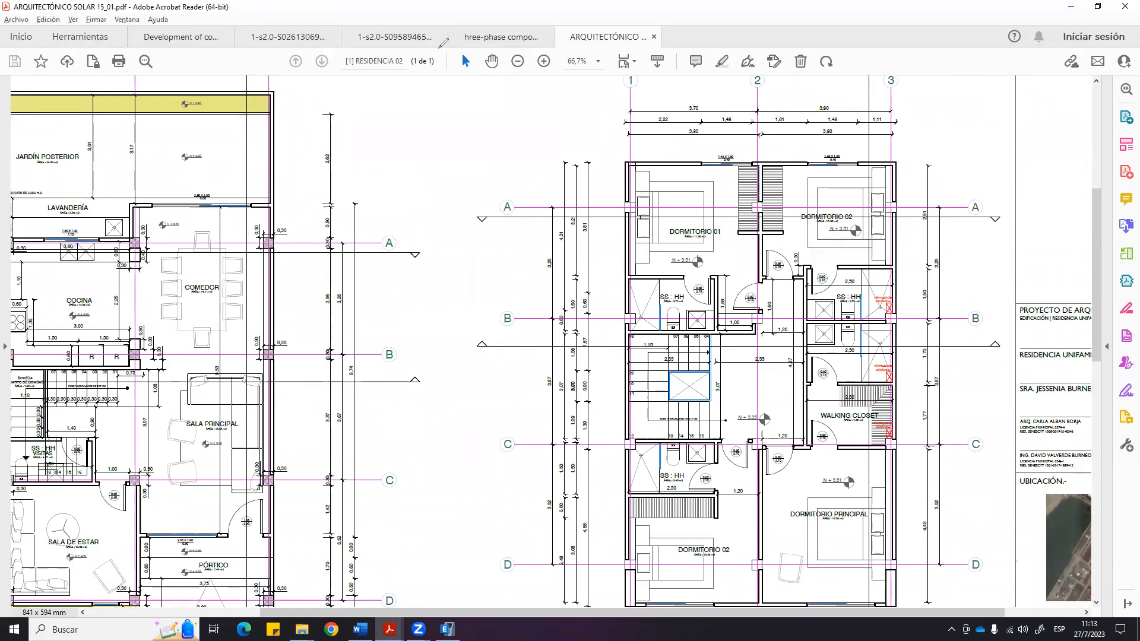
{"action": "left_click_drag", "start_coordinate": [631, 208], "coordinate": [629, 162]}
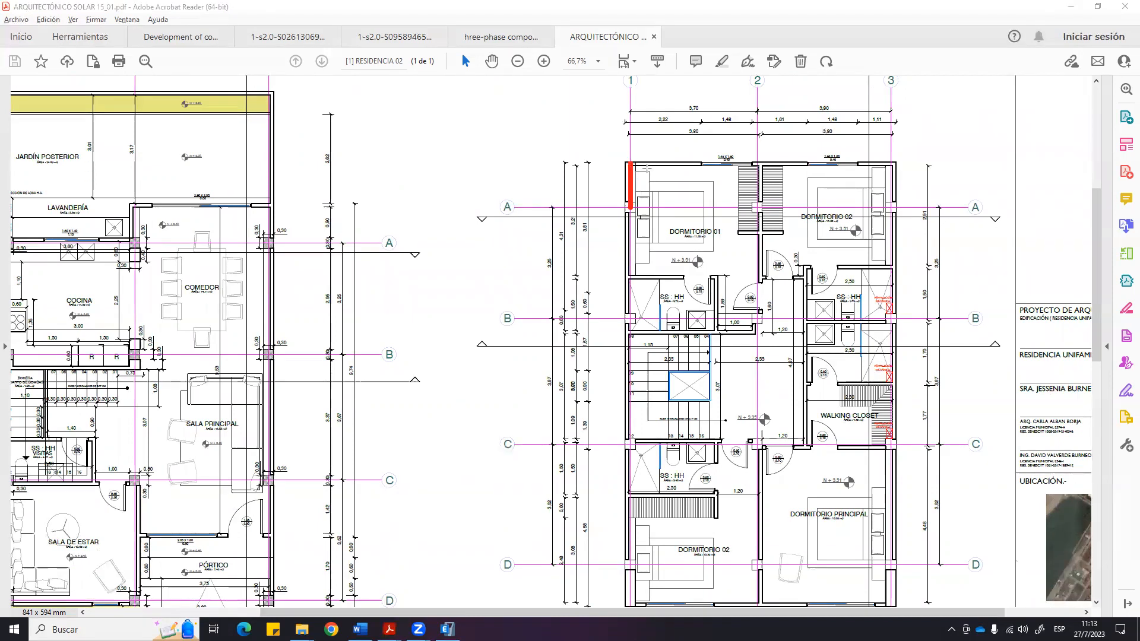
{"action": "left_click_drag", "start_coordinate": [894, 209], "coordinate": [893, 162]}
Compare the axis spacings and overhangs beyond axes A and D on the upper-floor plan with the ground-floor plan.
{"action": "scroll", "coordinate": [973, 351], "scroll_direction": "down", "scroll_amount": 3}
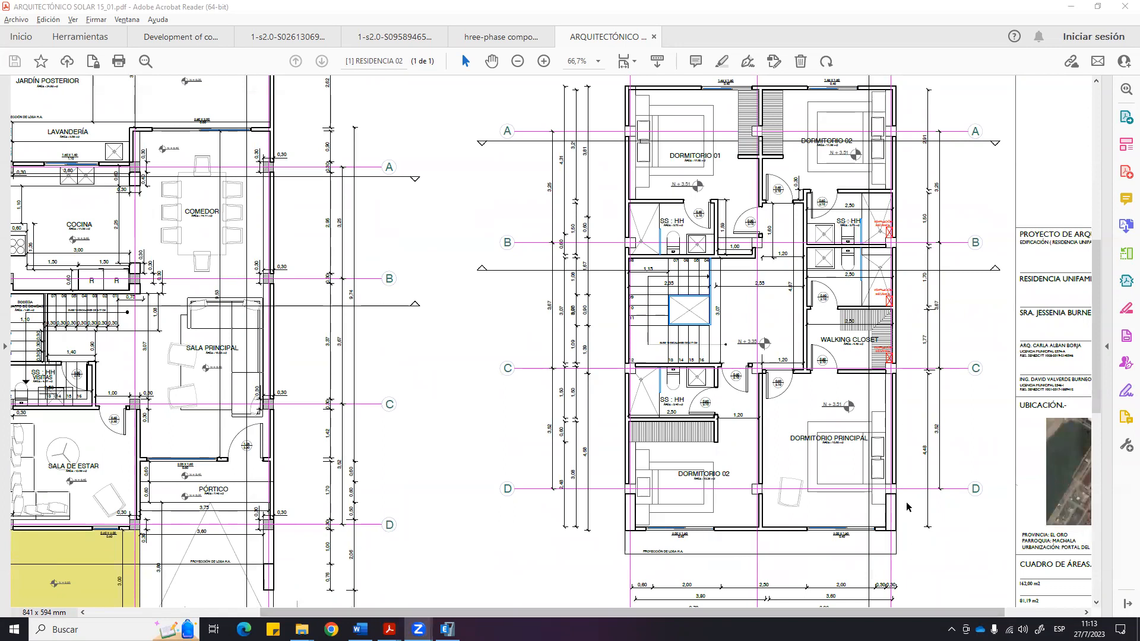
{"action": "scroll", "coordinate": [816, 426], "scroll_direction": "up", "scroll_amount": 1}
{"action": "scroll", "coordinate": [815, 426], "scroll_direction": "up", "scroll_amount": 2}
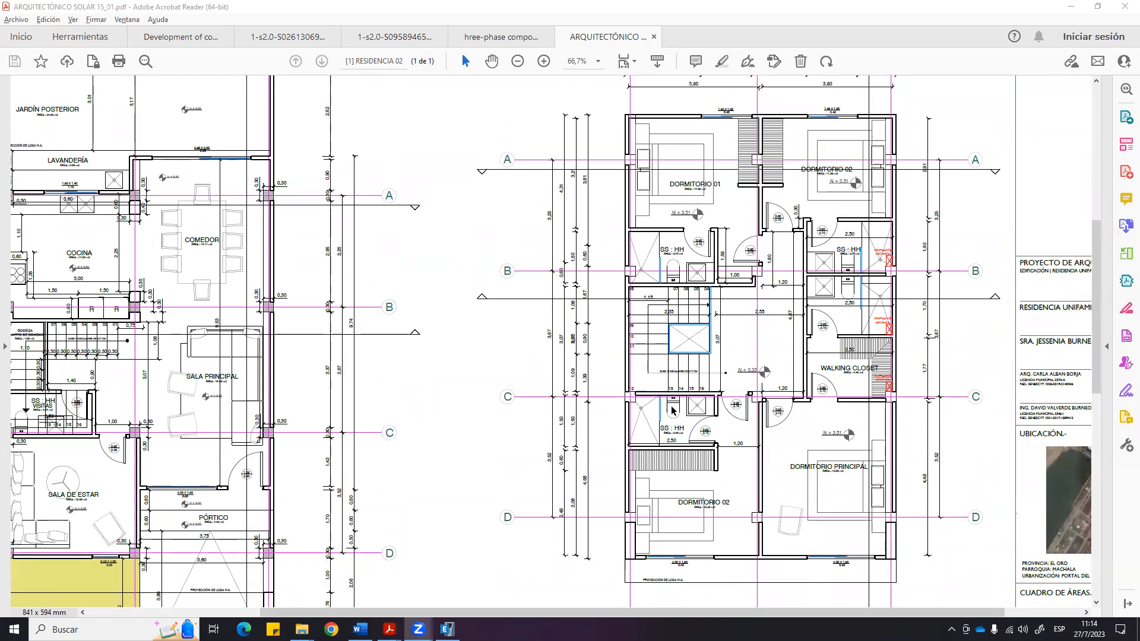
{"action": "scroll", "coordinate": [653, 422], "scroll_direction": "up", "scroll_amount": 6}
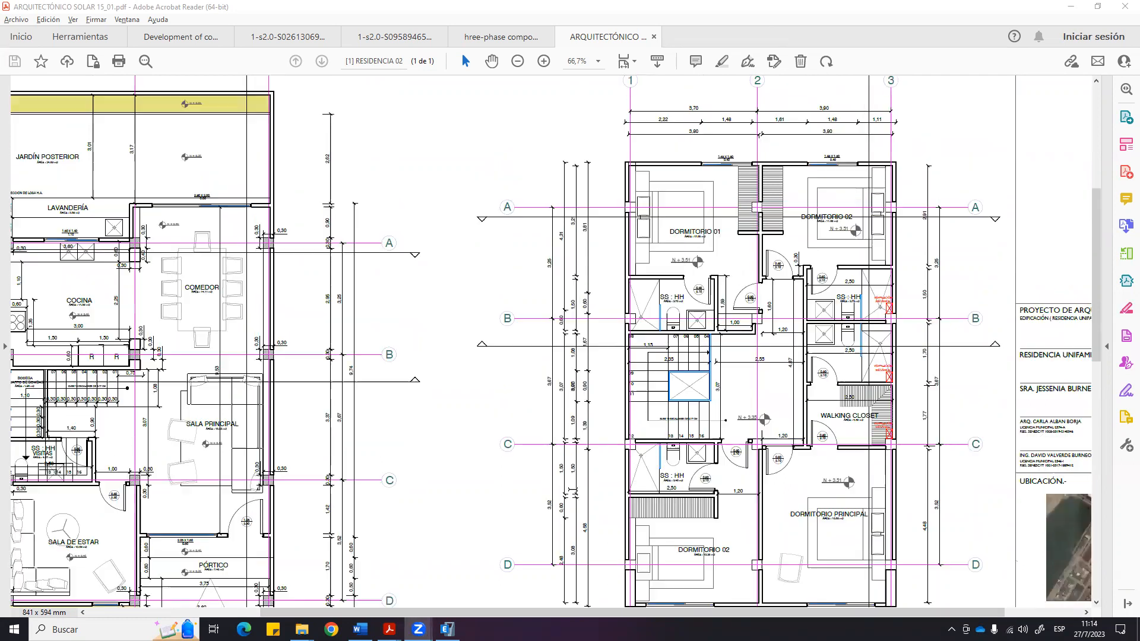
{"action": "scroll", "coordinate": [799, 519], "scroll_direction": "down", "scroll_amount": 5}
{"action": "left_click_drag", "start_coordinate": [769, 608], "coordinate": [701, 596]}
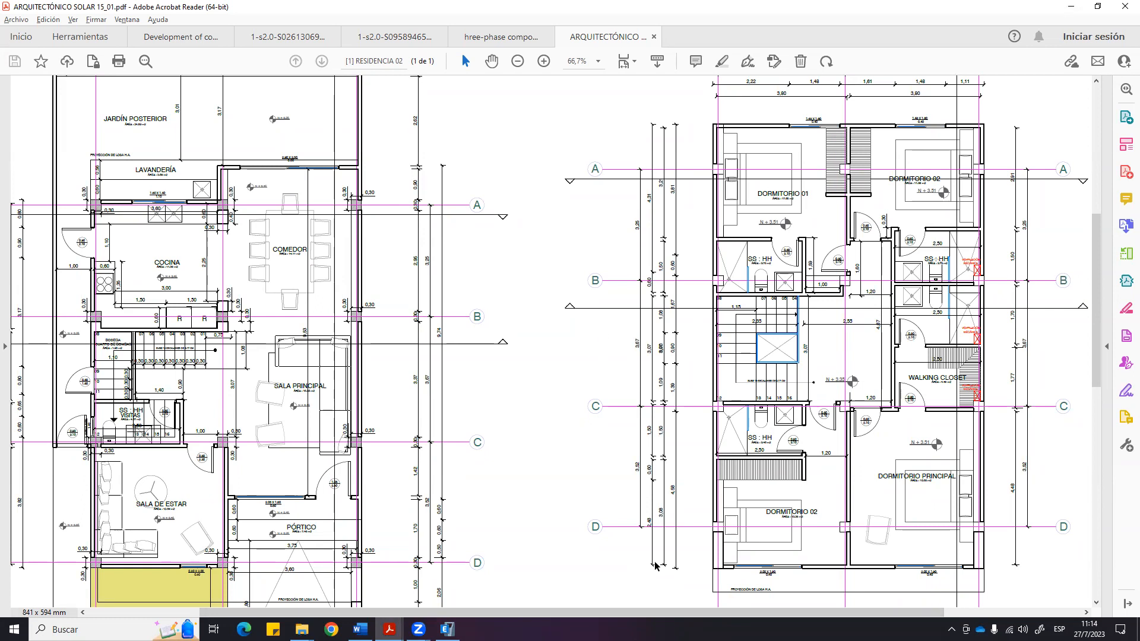
{"action": "scroll", "coordinate": [678, 436], "scroll_direction": "down", "scroll_amount": 1}
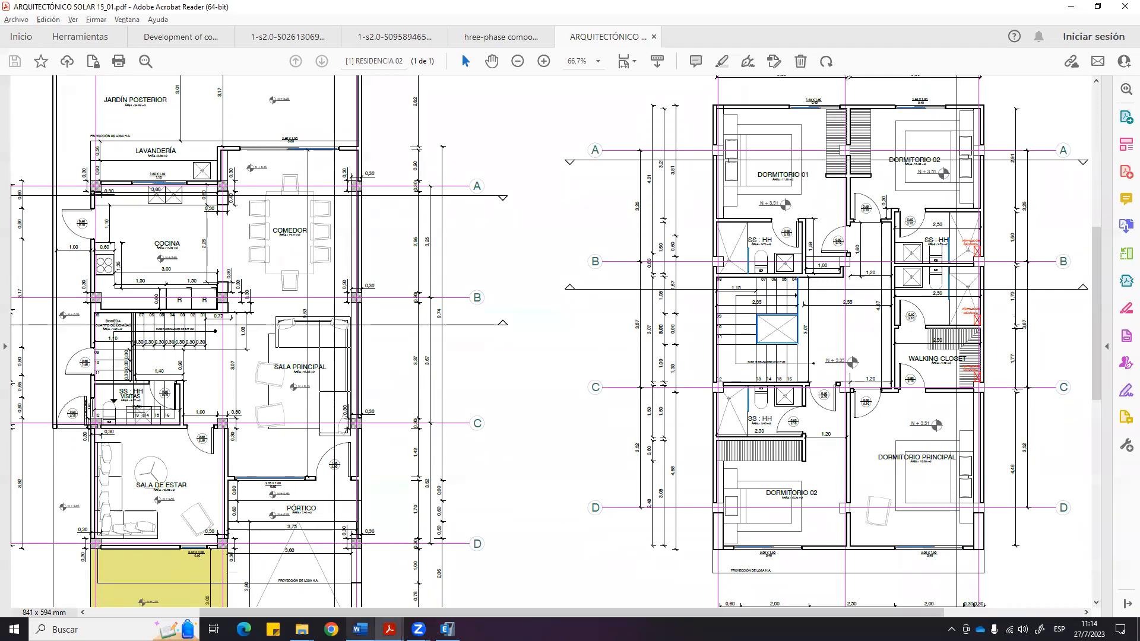
Open ARQUITECTÓNICO SOLAR 15_02 from the Proyecto PR 2021 folder and hide its bookmarks pane.
{"action": "mouse_move", "coordinate": [301, 629]}
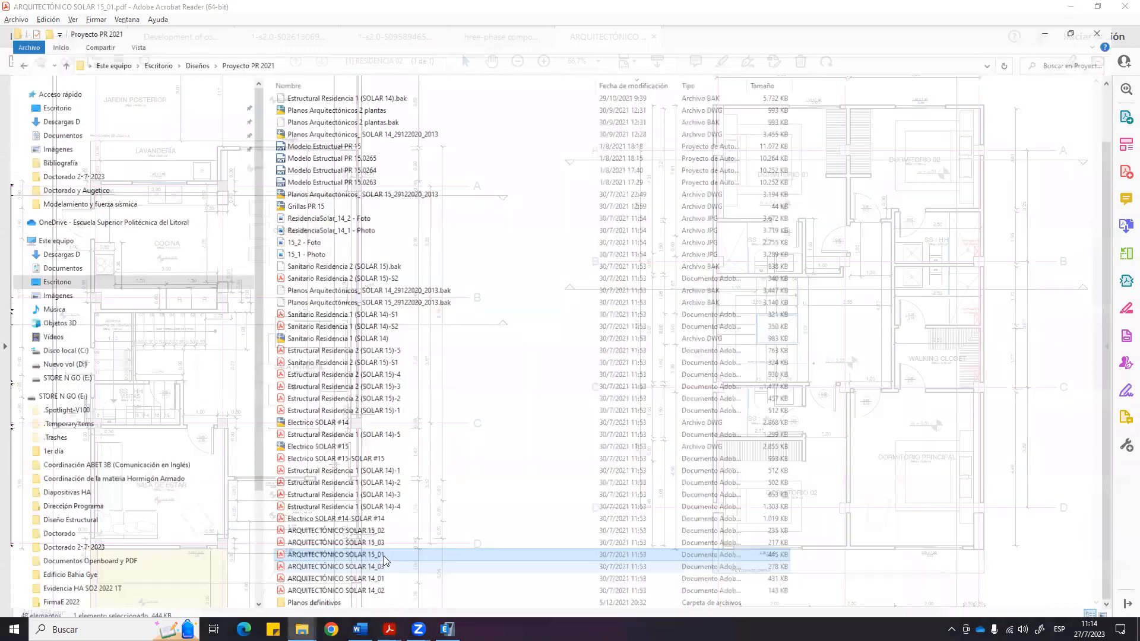
{"action": "left_click", "coordinate": [384, 555]}
{"action": "double_click", "coordinate": [380, 521]}
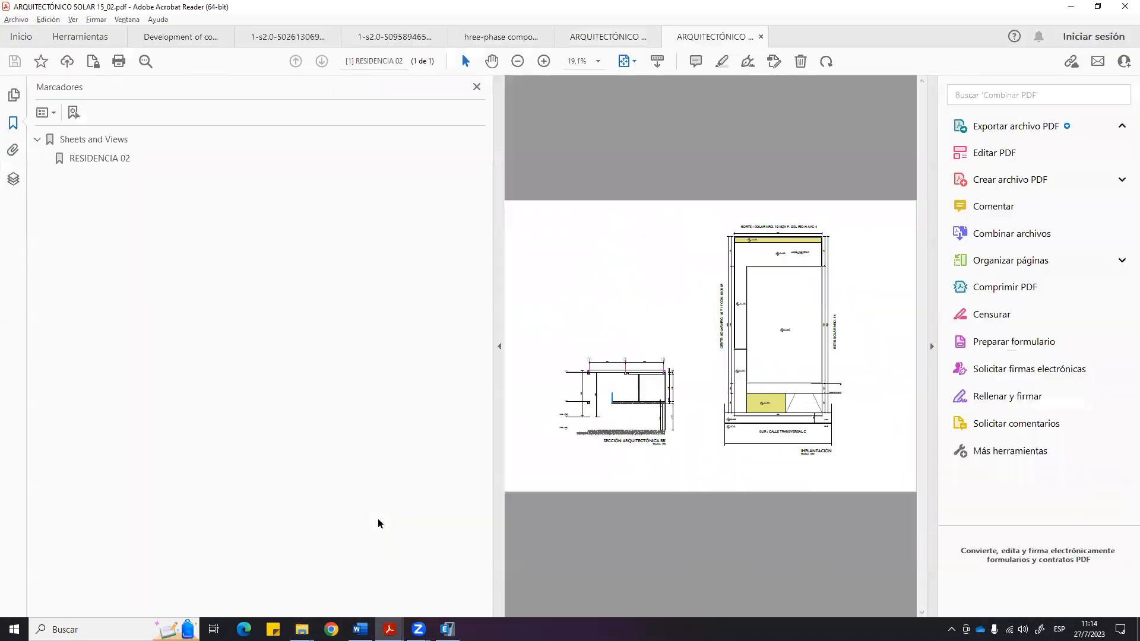
{"action": "left_click", "coordinate": [499, 347]}
Examine SECCIÓN ARQUITECTÓNICA AA' at 125% zoom for its storey heights, slab thicknesses and levels.
{"action": "scroll", "coordinate": [686, 297], "scroll_direction": "up", "scroll_amount": 5, "text": "ctrl"}
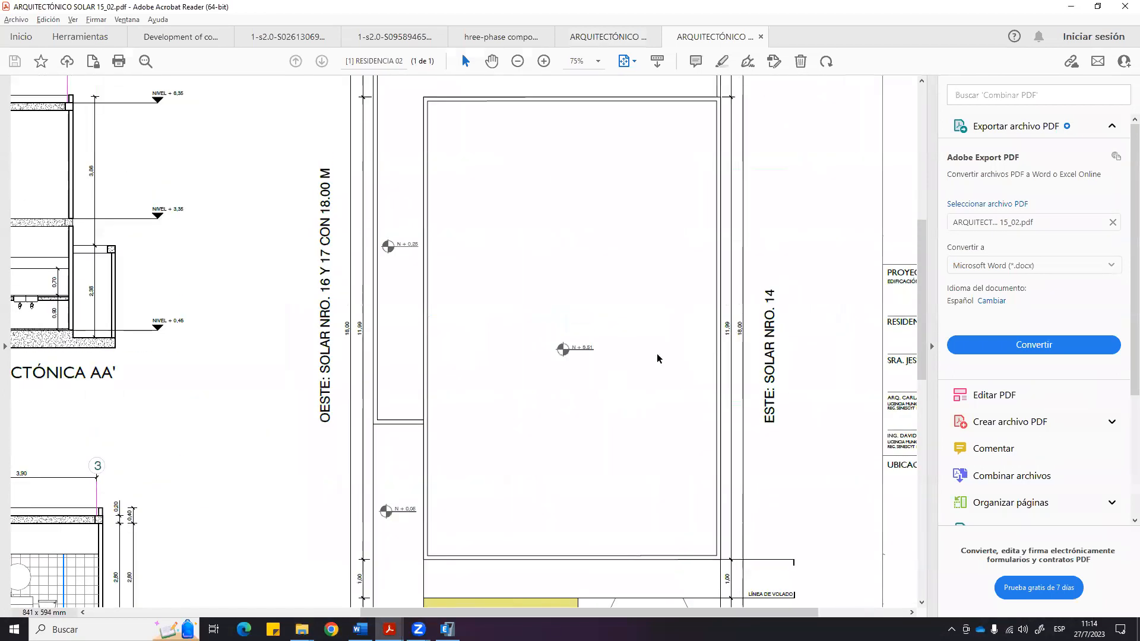
{"action": "left_click_drag", "start_coordinate": [512, 612], "coordinate": [312, 613]}
{"action": "scroll", "coordinate": [562, 353], "scroll_direction": "up", "scroll_amount": 2}
{"action": "scroll", "coordinate": [562, 353], "scroll_direction": "up", "scroll_amount": 2}
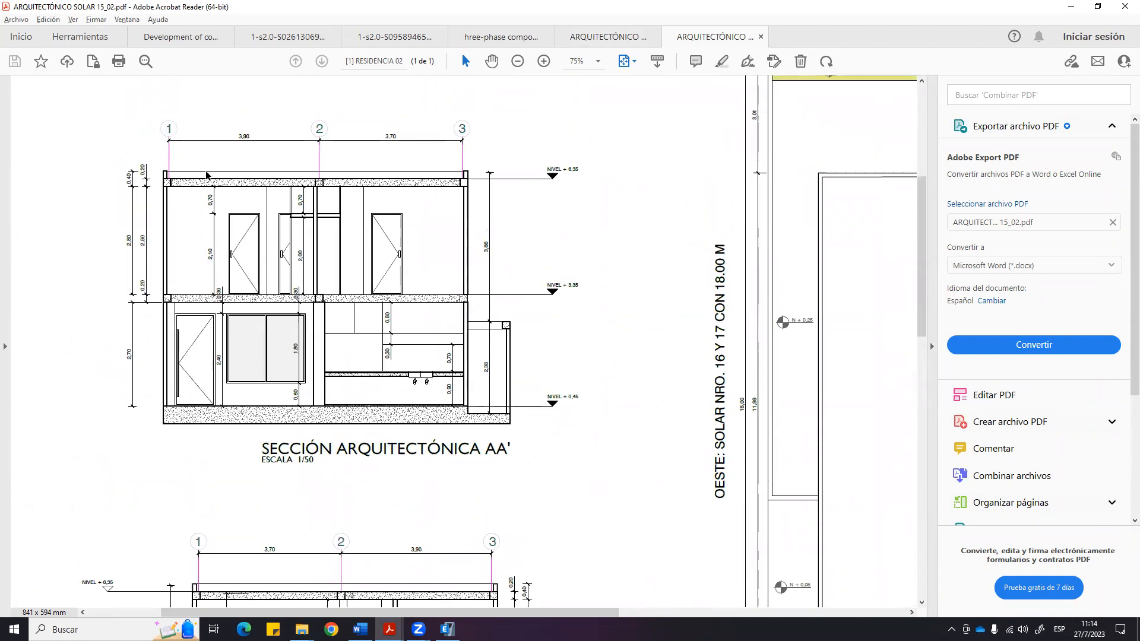
{"action": "scroll", "coordinate": [324, 385], "scroll_direction": "up", "scroll_amount": 2, "text": "ctrl"}
{"action": "scroll", "coordinate": [325, 381], "scroll_direction": "up", "scroll_amount": 1}
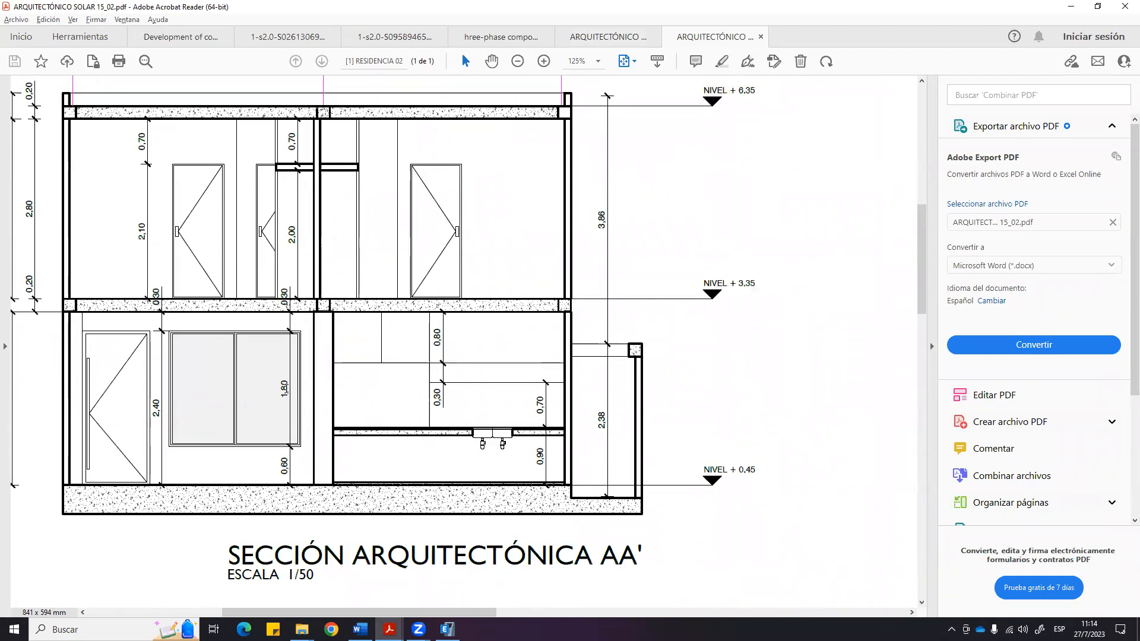
{"action": "scroll", "coordinate": [406, 240], "scroll_direction": "up", "scroll_amount": 1}
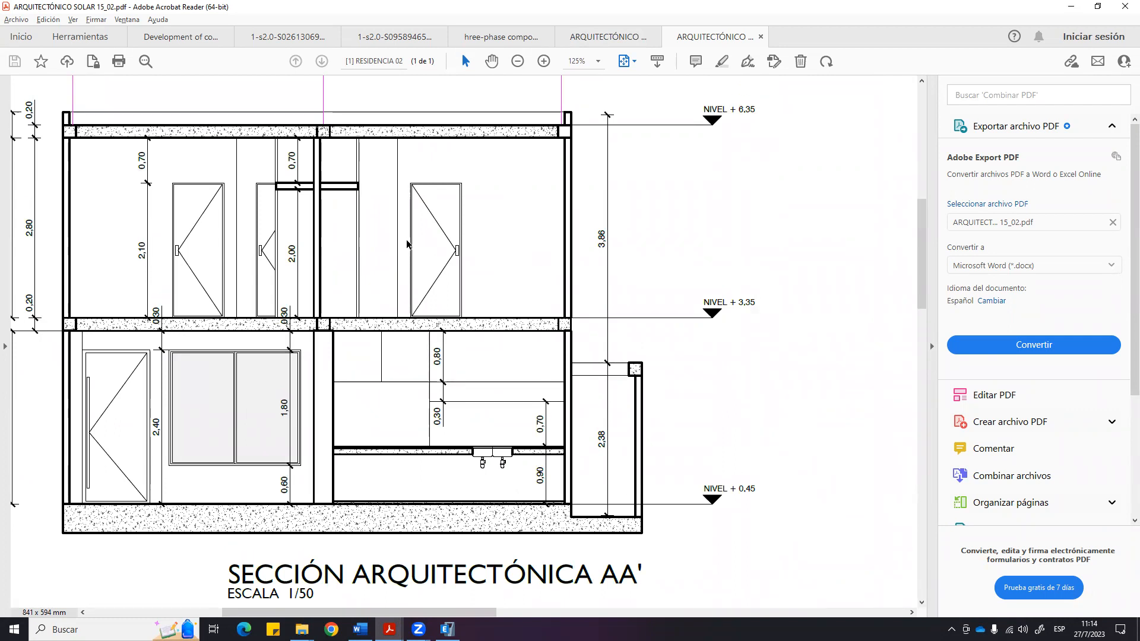
{"action": "scroll", "coordinate": [722, 287], "scroll_direction": "up", "scroll_amount": 1}
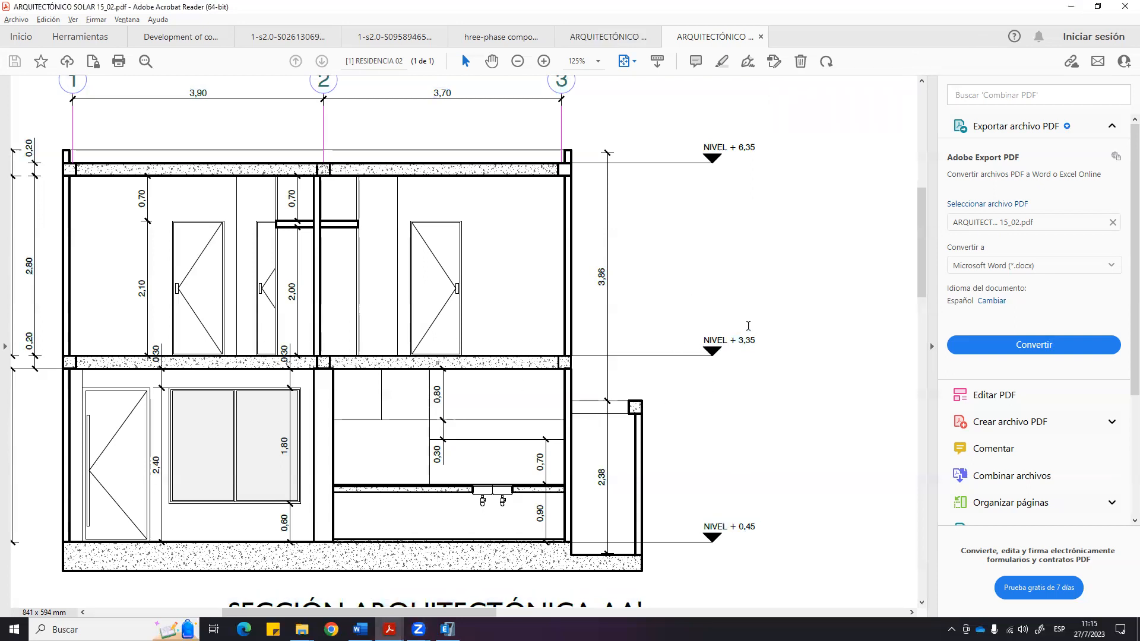
Highlight the level labels of the upper-floor slab and the roof slab in section AA' to read their elevations.
{"action": "left_click_drag", "start_coordinate": [703, 341], "coordinate": [755, 347]}
{"action": "left_click", "coordinate": [745, 373]}
{"action": "left_click_drag", "start_coordinate": [482, 616], "coordinate": [470, 616]}
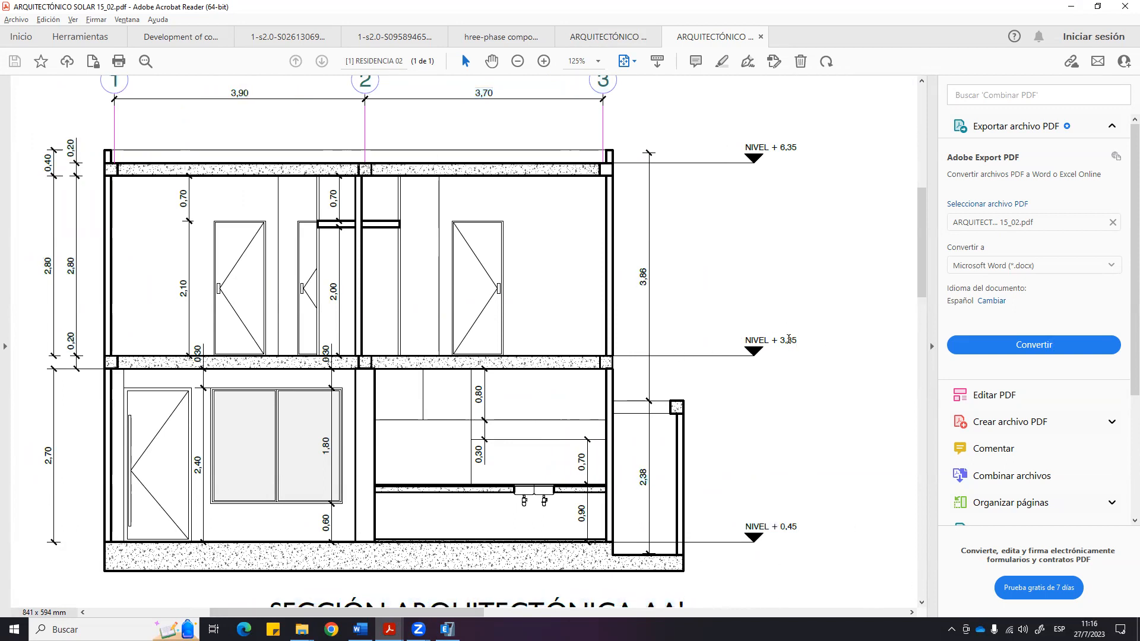
{"action": "left_click_drag", "start_coordinate": [744, 151], "coordinate": [799, 151]}
{"action": "left_click", "coordinate": [838, 326]}
Return to the ARQUITECTÓNICO SOLAR 15_01 document and review both floor plans side by side.
{"action": "left_click", "coordinate": [575, 38]}
{"action": "left_click_drag", "start_coordinate": [469, 612], "coordinate": [464, 612]}
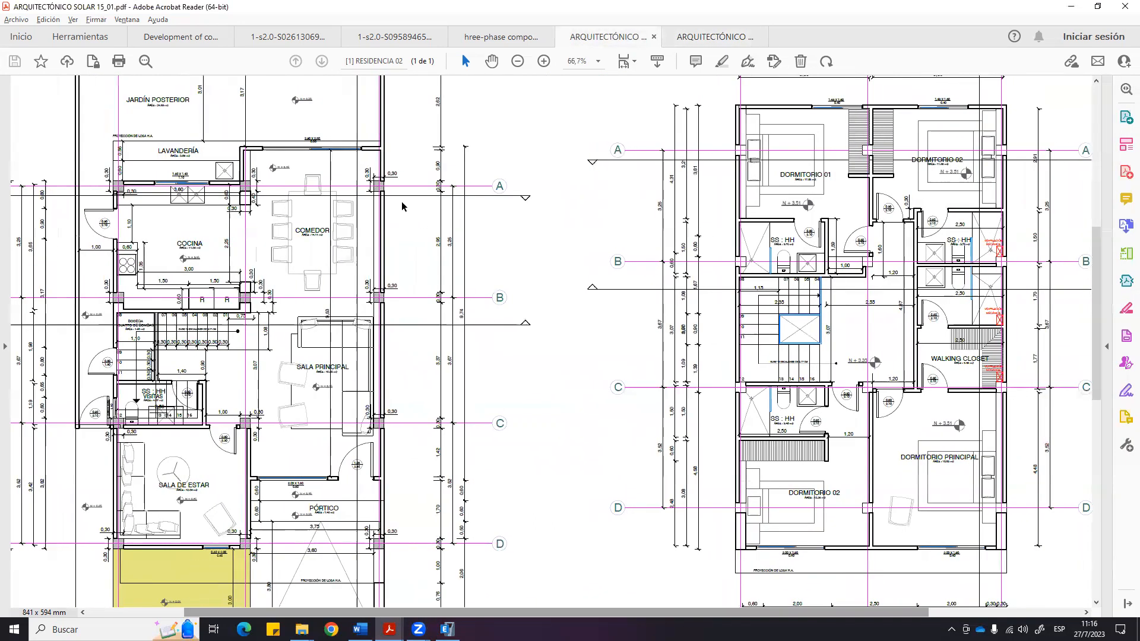
{"action": "scroll", "coordinate": [401, 202], "scroll_direction": "up", "scroll_amount": 1}
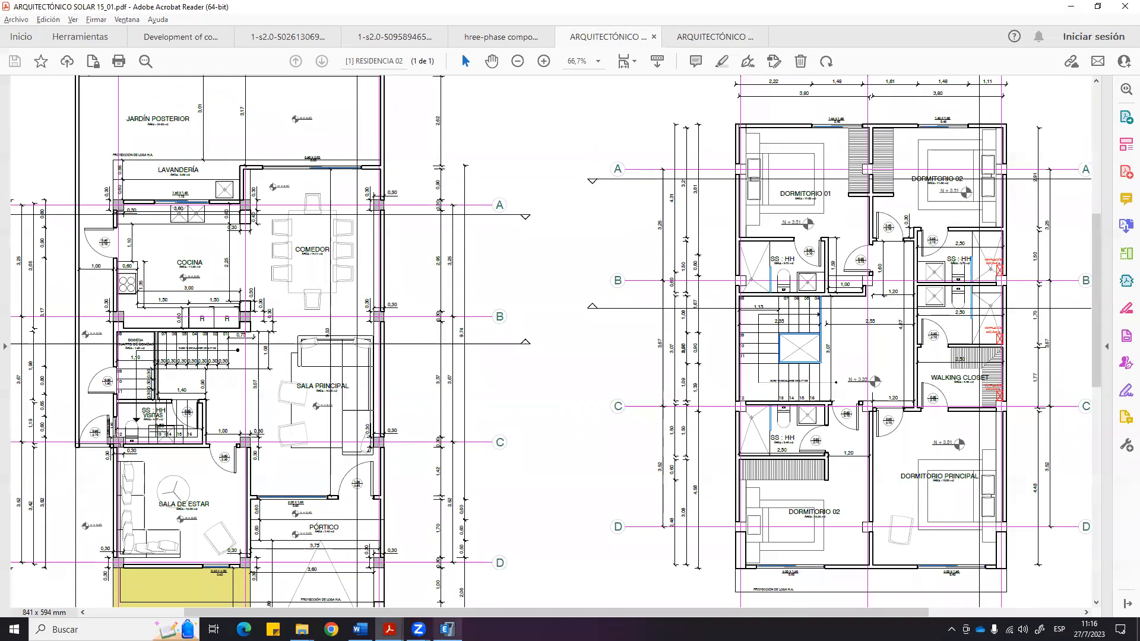
Launch Excel and create a blank workbook.
{"action": "left_click", "coordinate": [146, 621]}
{"action": "type", "text": "excel"}
{"action": "left_click", "coordinate": [94, 310]}
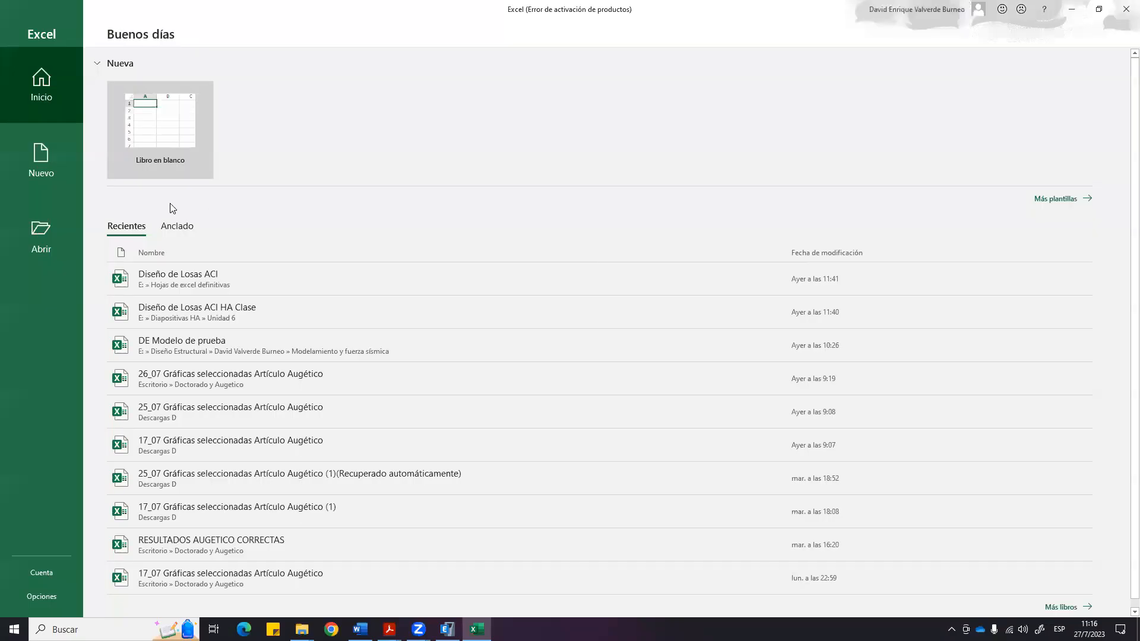
{"action": "left_click", "coordinate": [725, 433]}
{"action": "left_click", "coordinate": [149, 133]}
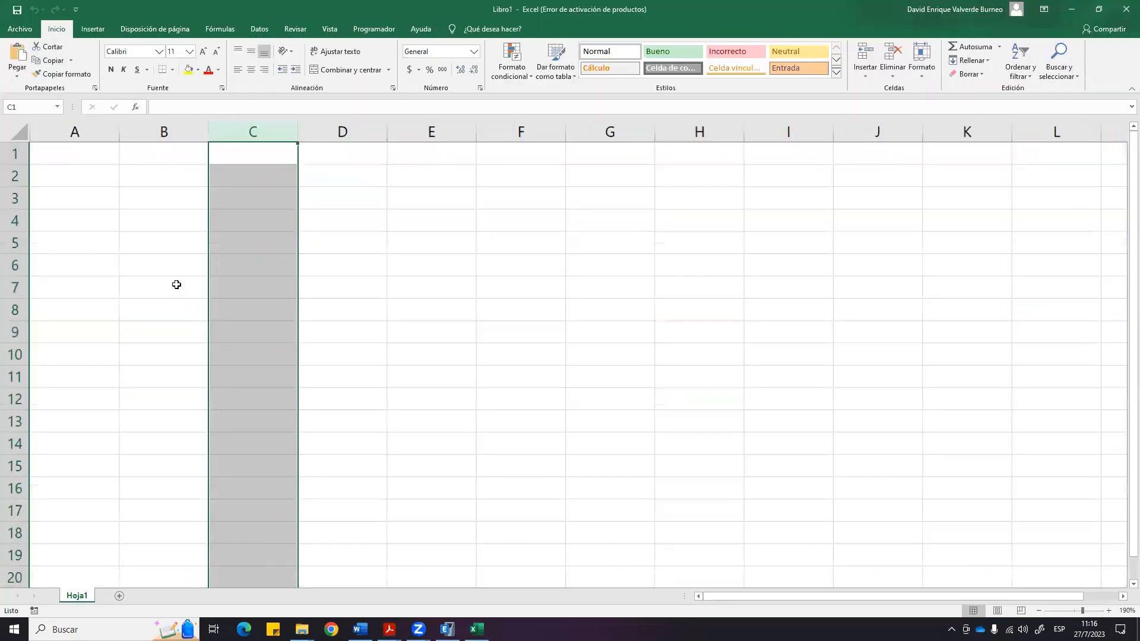
Enlarge the sheet view and enter the heading "Materiales" in cell A2.
{"action": "scroll", "coordinate": [172, 180], "scroll_direction": "up", "scroll_amount": 3, "text": "ctrl"}
{"action": "left_click", "coordinate": [172, 180]}
{"action": "left_click", "coordinate": [397, 206]}
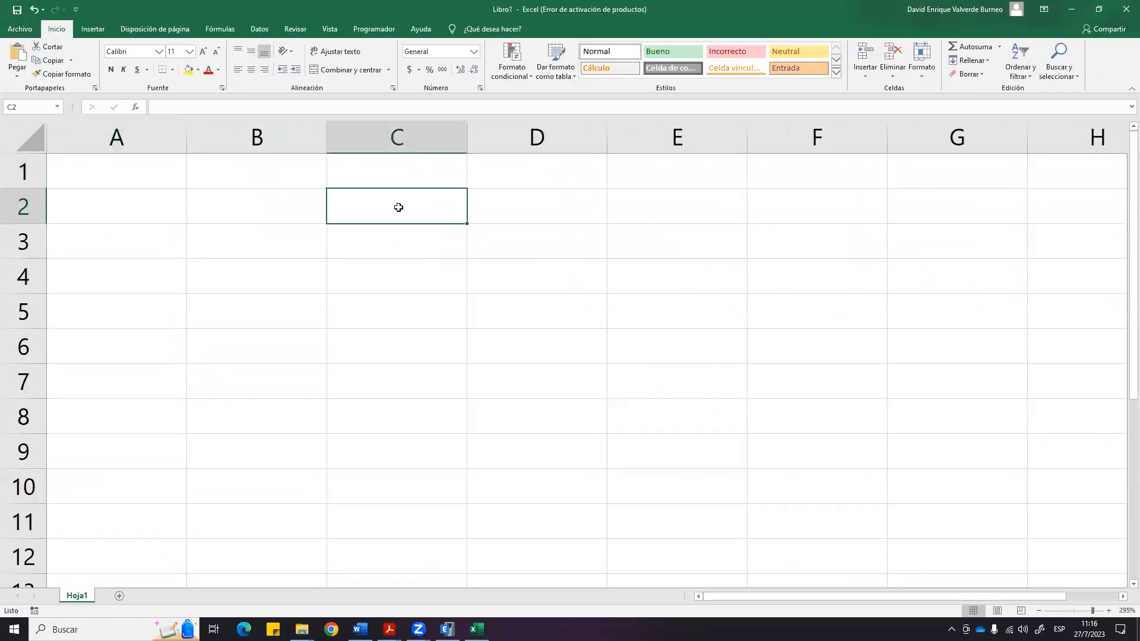
{"action": "left_click", "coordinate": [178, 237]}
{"action": "left_click", "coordinate": [145, 216]}
{"action": "key", "text": "Right"}
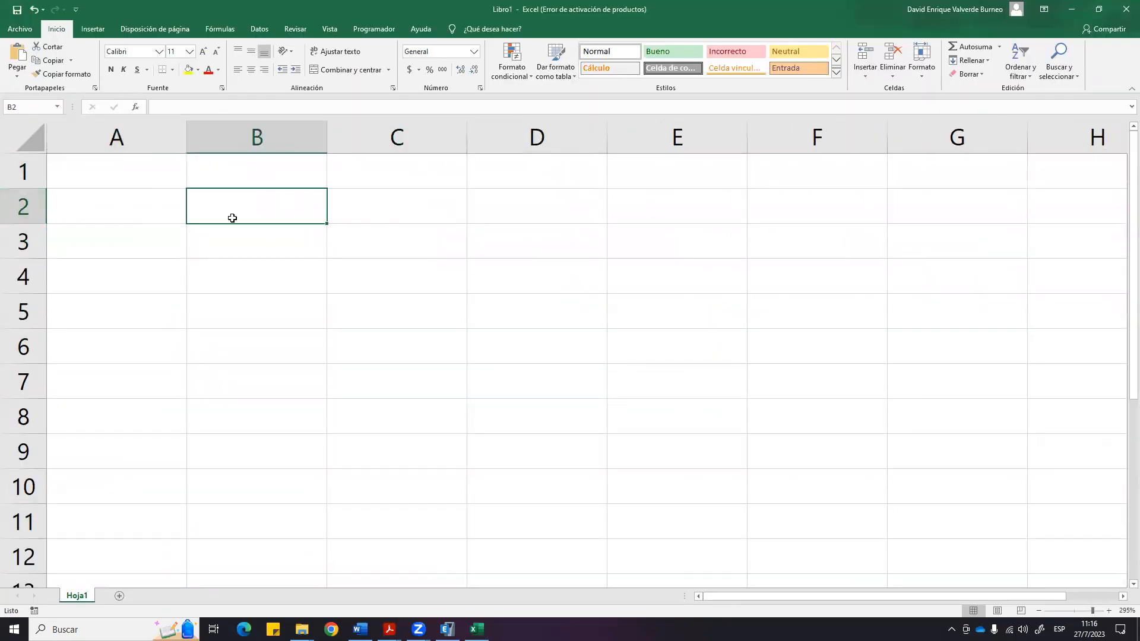
{"action": "left_click", "coordinate": [100, 200]}
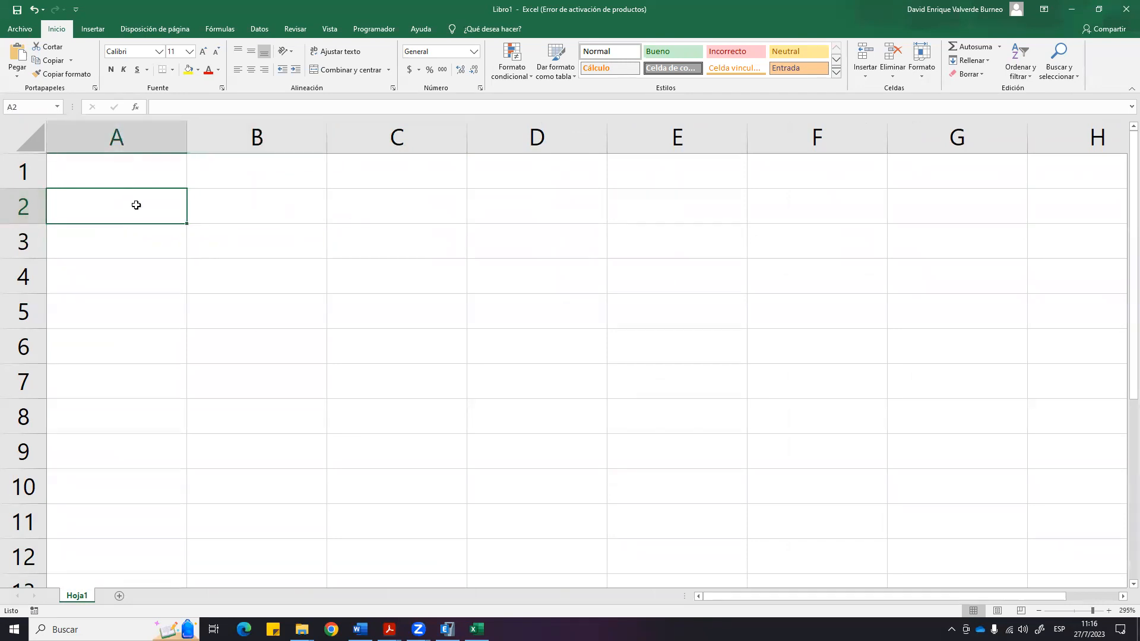
{"action": "type", "text": "Materiales"}
{"action": "key", "text": "Return"}
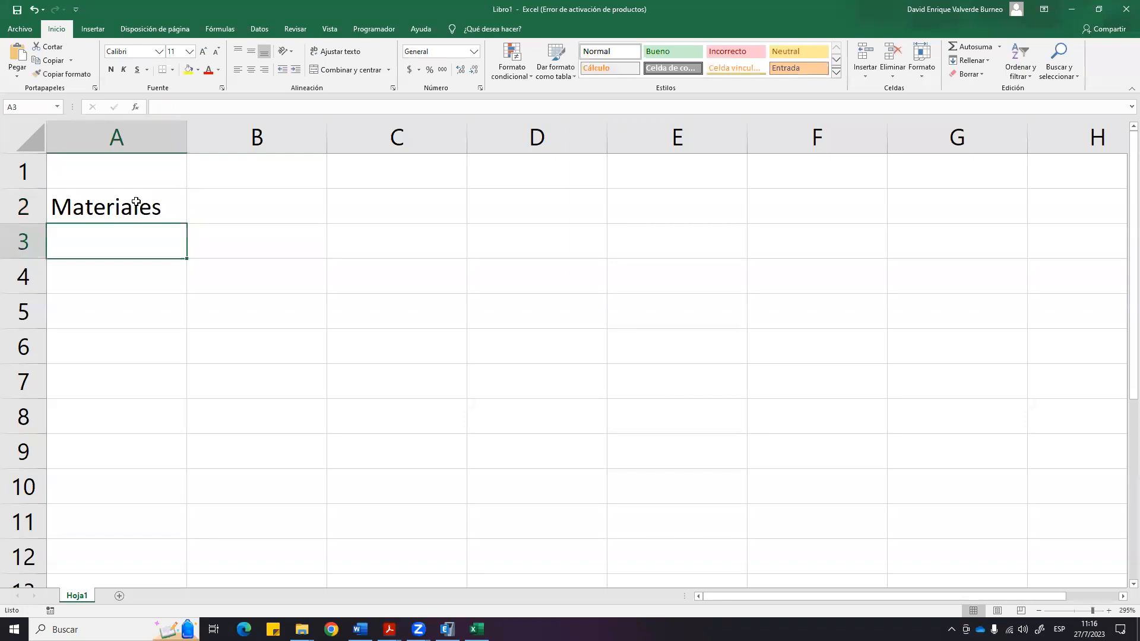
Fill row 3 with the label f´c, the value 240 and the unit kg/cm2 in columns A to C.
{"action": "type", "text": "f´c"}
{"action": "key", "text": "Tab"}
{"action": "type", "text": "240"}
{"action": "key", "text": "Tab"}
{"action": "type", "text": "kg/"}
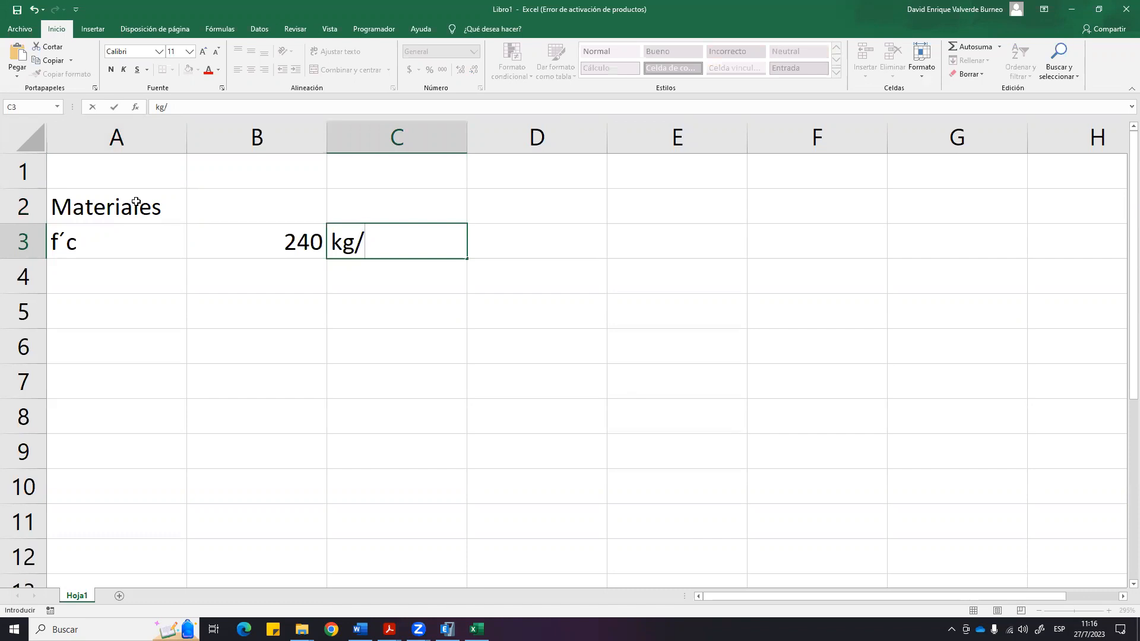
{"action": "type", "text": "cx"}
{"action": "key", "text": "BackSpace"}
{"action": "type", "text": "m2"}
Change the f´c value in cell B3 to 210.
{"action": "key", "text": "Up"}
{"action": "key", "text": "Left"}
{"action": "key", "text": "Down"}
{"action": "type", "text": "210"}
{"action": "key", "text": "Return"}
{"action": "key", "text": "Up"}
{"action": "key", "text": "Left"}
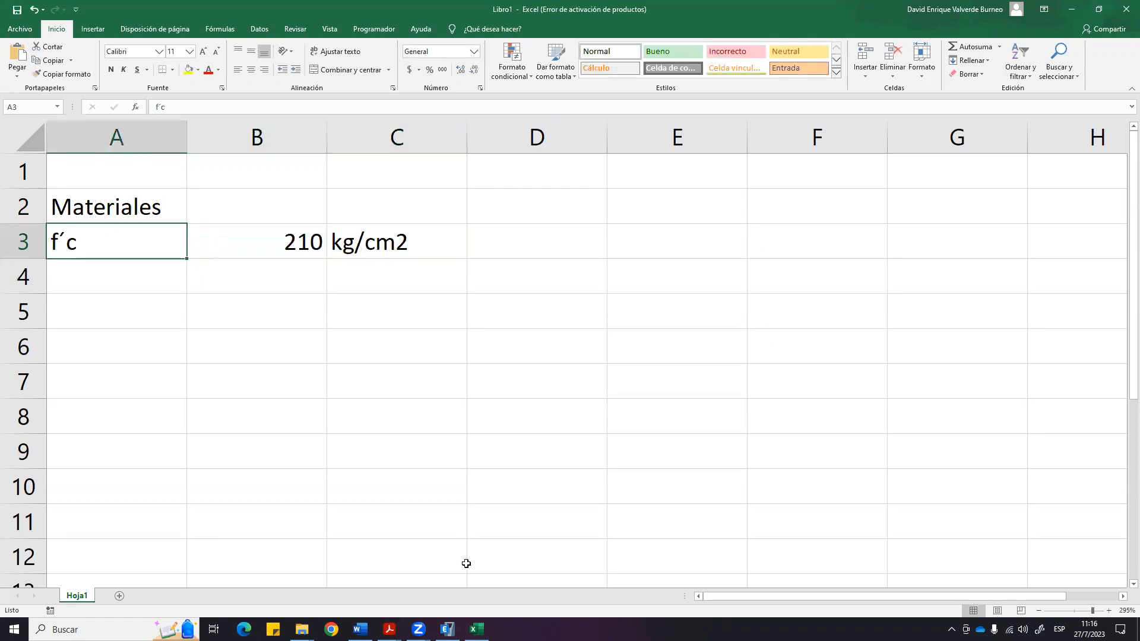
Switch to the architectural PDF and examine the ground-floor plan's spans, column spacing and dimensions between axes A and D.
{"action": "mouse_move", "coordinate": [390, 629]}
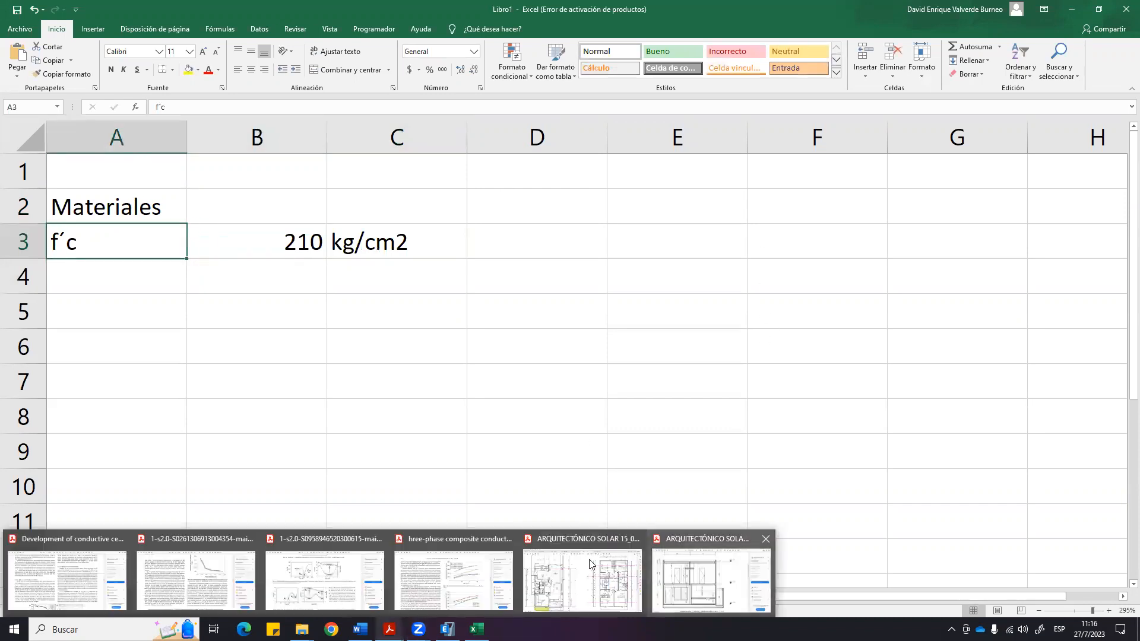
{"action": "left_click", "coordinate": [579, 590]}
{"action": "scroll", "coordinate": [270, 492], "scroll_direction": "down", "scroll_amount": 1}
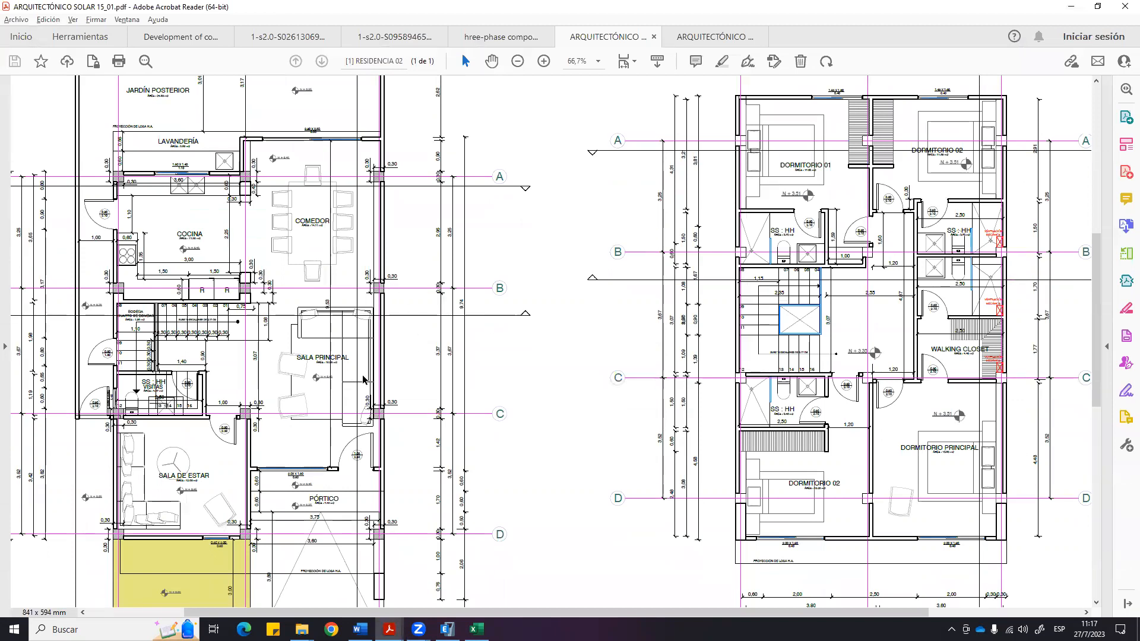
{"action": "scroll", "coordinate": [363, 380], "scroll_direction": "up", "scroll_amount": 3, "text": "ctrl"}
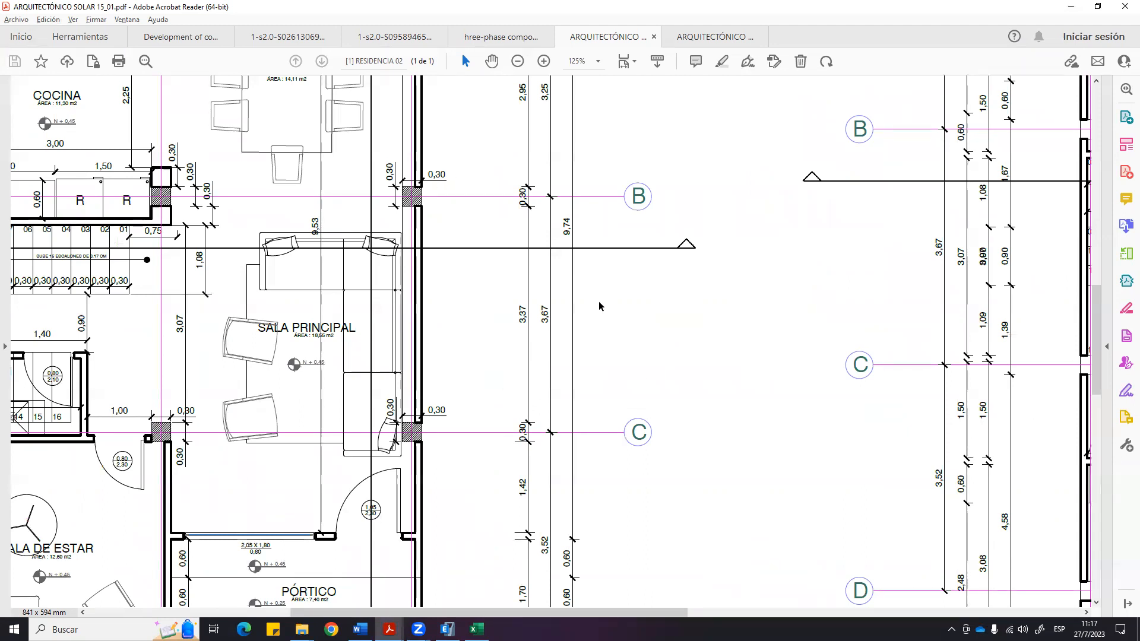
{"action": "scroll", "coordinate": [516, 523], "scroll_direction": "down", "scroll_amount": 4}
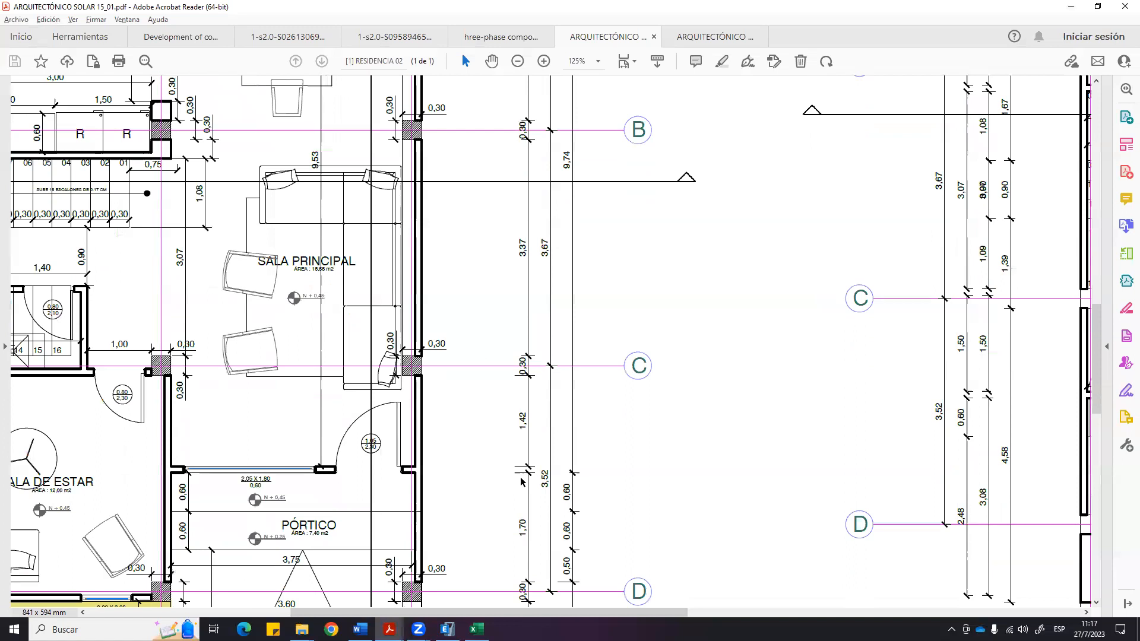
{"action": "scroll", "coordinate": [548, 410], "scroll_direction": "up", "scroll_amount": 7}
{"action": "scroll", "coordinate": [547, 410], "scroll_direction": "up", "scroll_amount": 1}
{"action": "scroll", "coordinate": [547, 445], "scroll_direction": "down", "scroll_amount": 5}
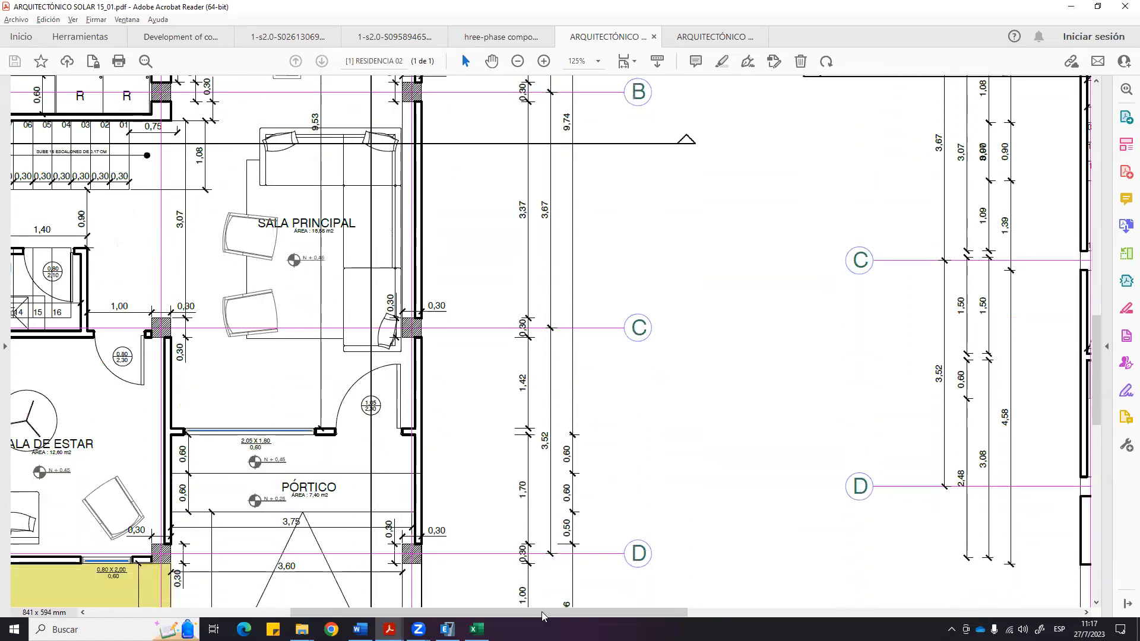
{"action": "scroll", "coordinate": [547, 487], "scroll_direction": "left", "scroll_amount": 5, "text": "shift"}
{"action": "scroll", "coordinate": [454, 572], "scroll_direction": "down", "scroll_amount": 3}
{"action": "scroll", "coordinate": [455, 571], "scroll_direction": "down", "scroll_amount": 3}
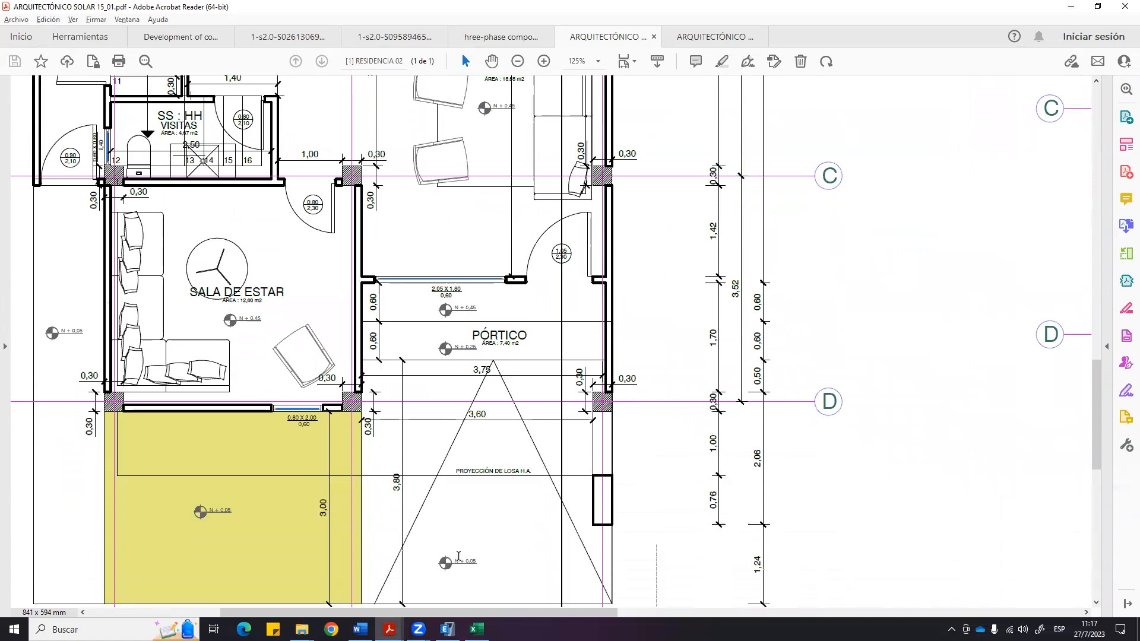
{"action": "scroll", "coordinate": [682, 512], "scroll_direction": "up", "scroll_amount": 2}
{"action": "scroll", "coordinate": [682, 512], "scroll_direction": "up", "scroll_amount": 8}
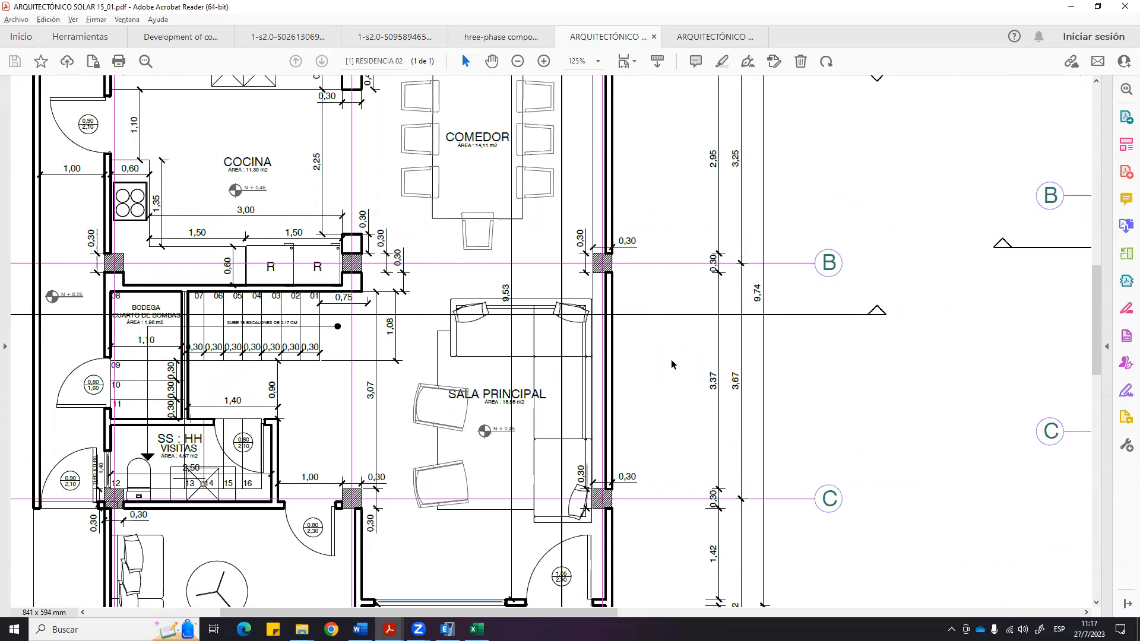
Switch back to the Excel workbook and narrow column A.
{"action": "left_click", "coordinate": [483, 622]}
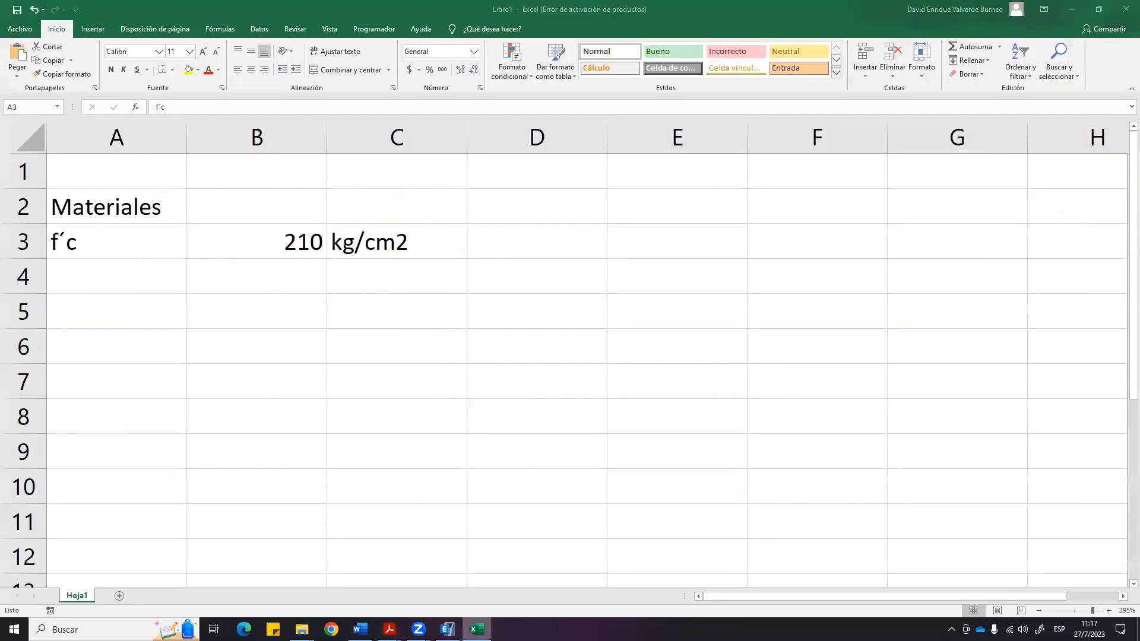
{"action": "left_click", "coordinate": [336, 350]}
{"action": "left_click_drag", "start_coordinate": [186, 142], "coordinate": [109, 142]}
{"action": "key", "text": "Up"}
{"action": "key", "text": "Right"}
Fill row 4 with the label fy, the value 4200 and the unit kg/cm2 in columns A to C.
{"action": "left_click", "coordinate": [68, 295]}
{"action": "left_click", "coordinate": [66, 263]}
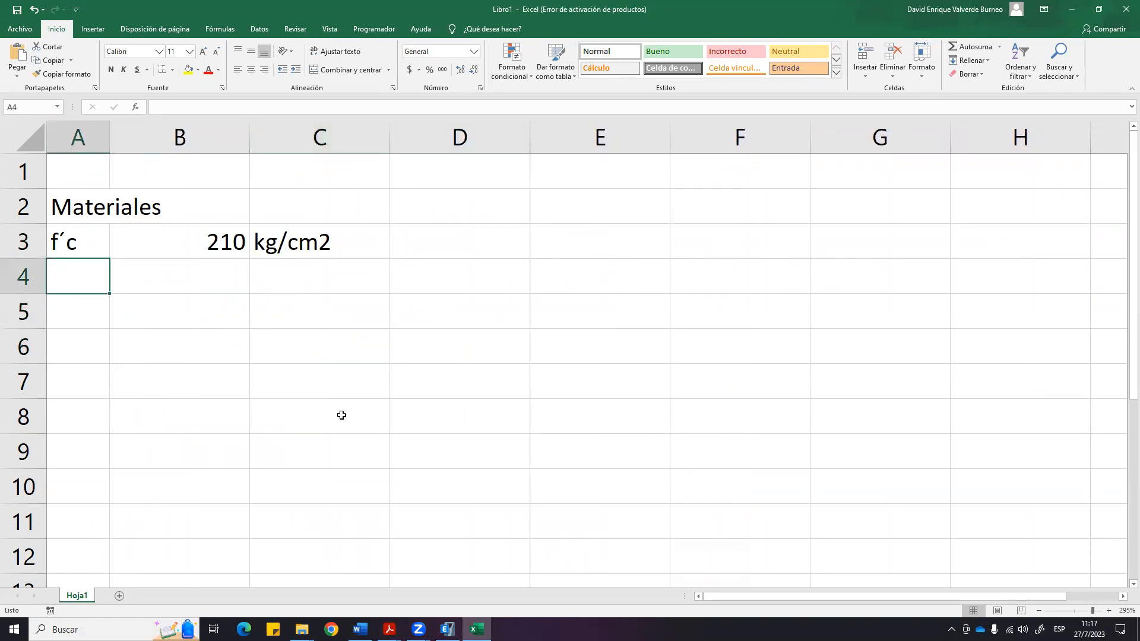
{"action": "type", "text": "Fy"}
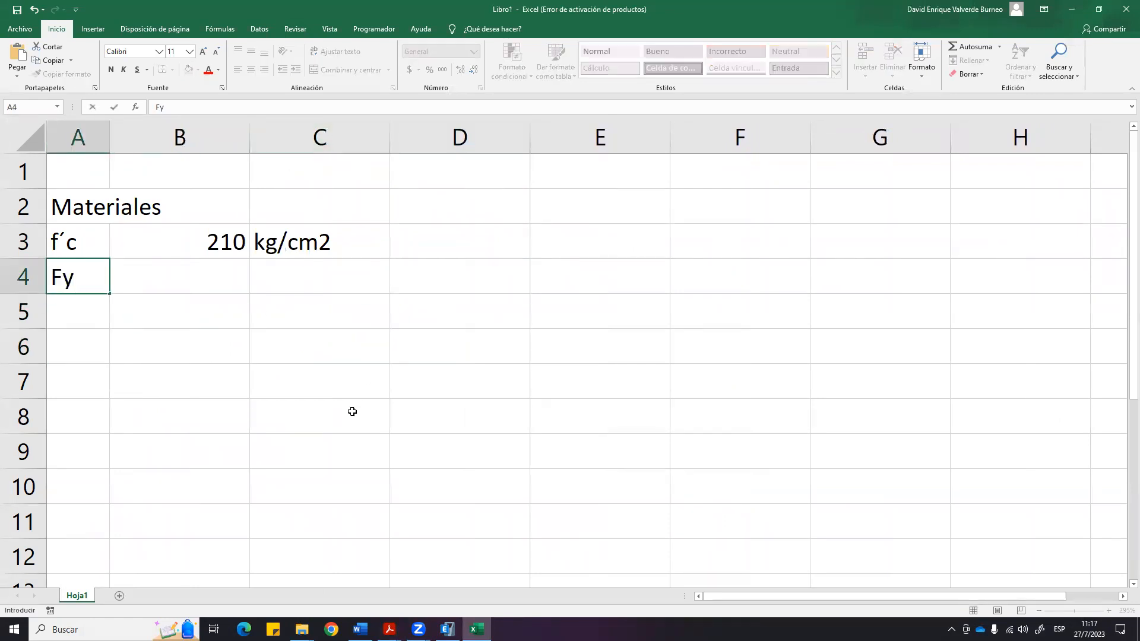
{"action": "key", "text": "BackSpace"}
{"action": "key", "text": "BackSpace"}
{"action": "type", "text": "fy"}
{"action": "key", "text": "Tab"}
{"action": "type", "text": "4200"}
{"action": "key", "text": "Tab"}
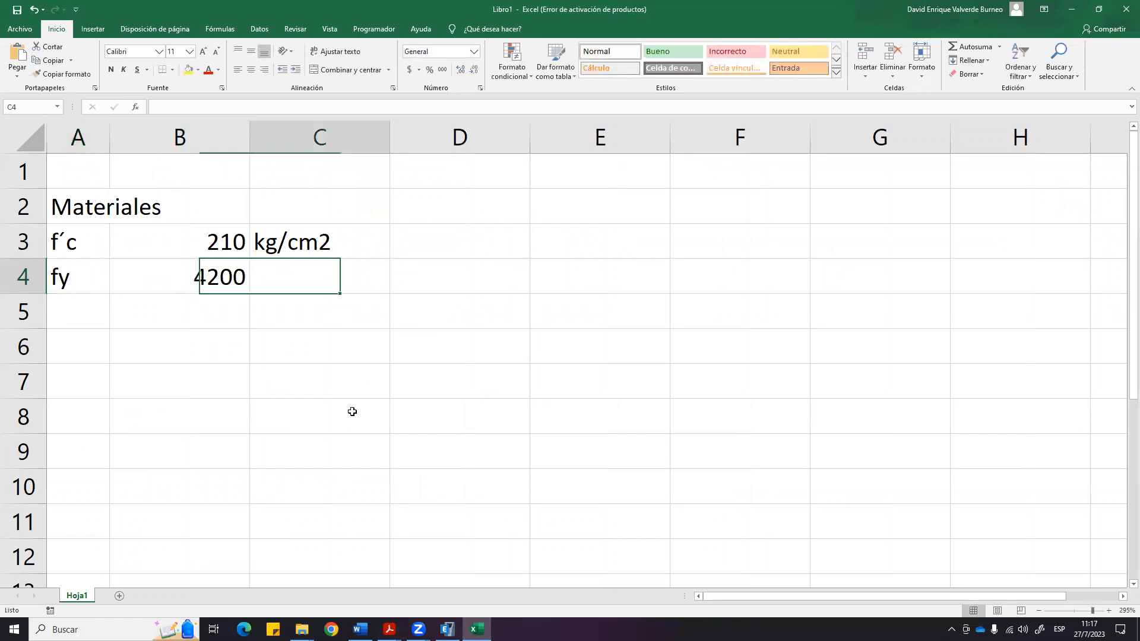
{"action": "type", "text": "kg/cm2"}
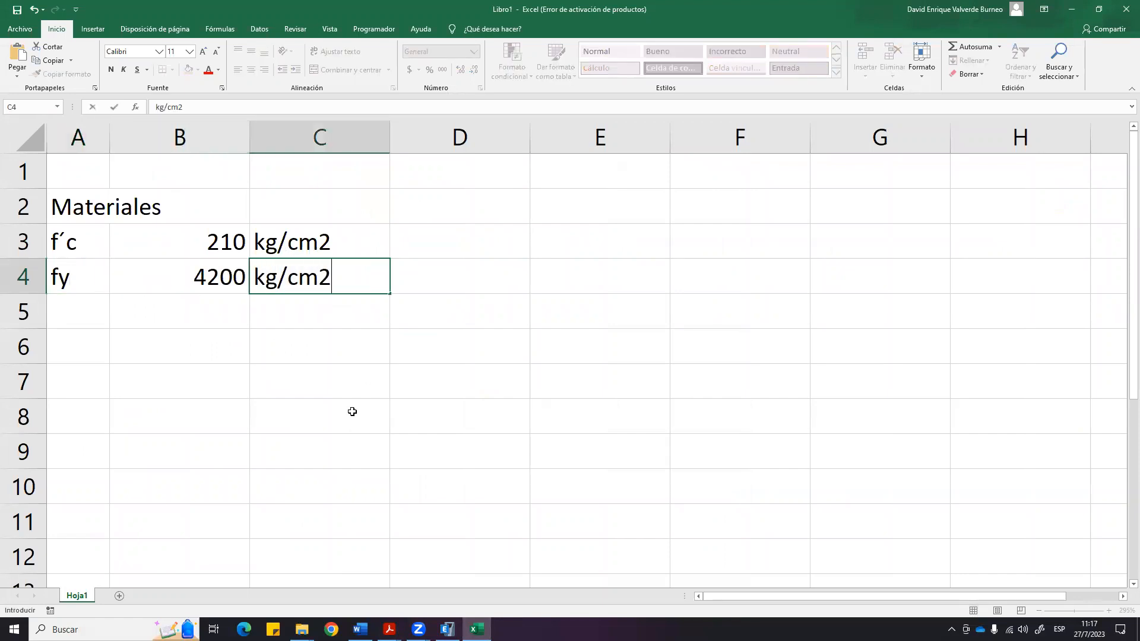
{"action": "key", "text": "Return"}
Fill row 5 with the label rec, the value 4 and the unit cm in columns A to C.
{"action": "key", "text": "Left"}
{"action": "key", "text": "Left"}
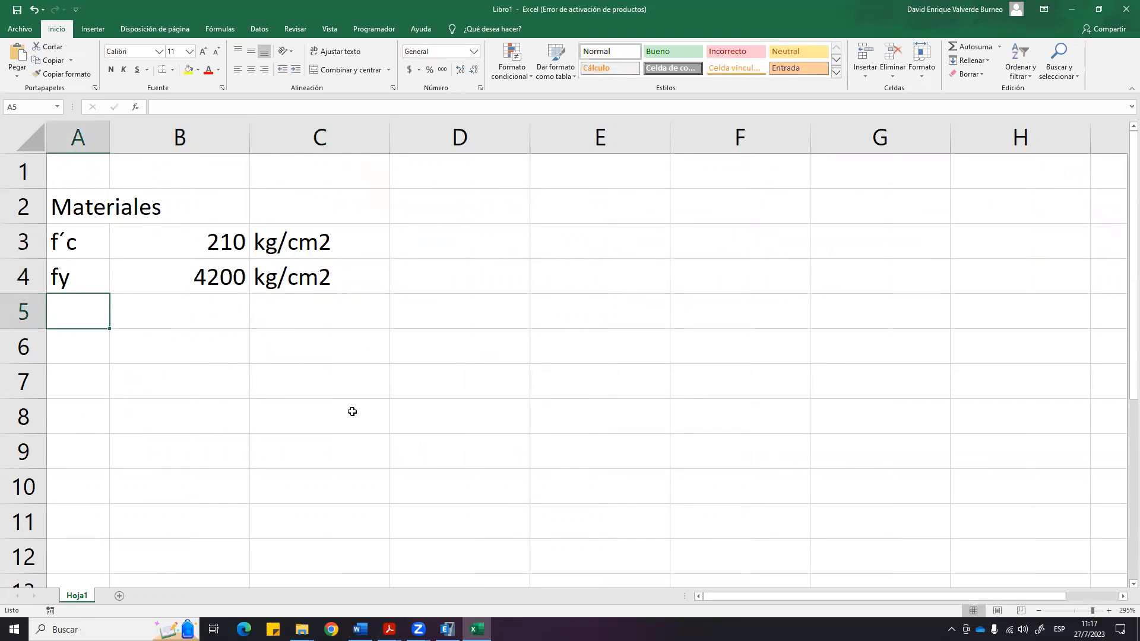
{"action": "type", "text": "rec"}
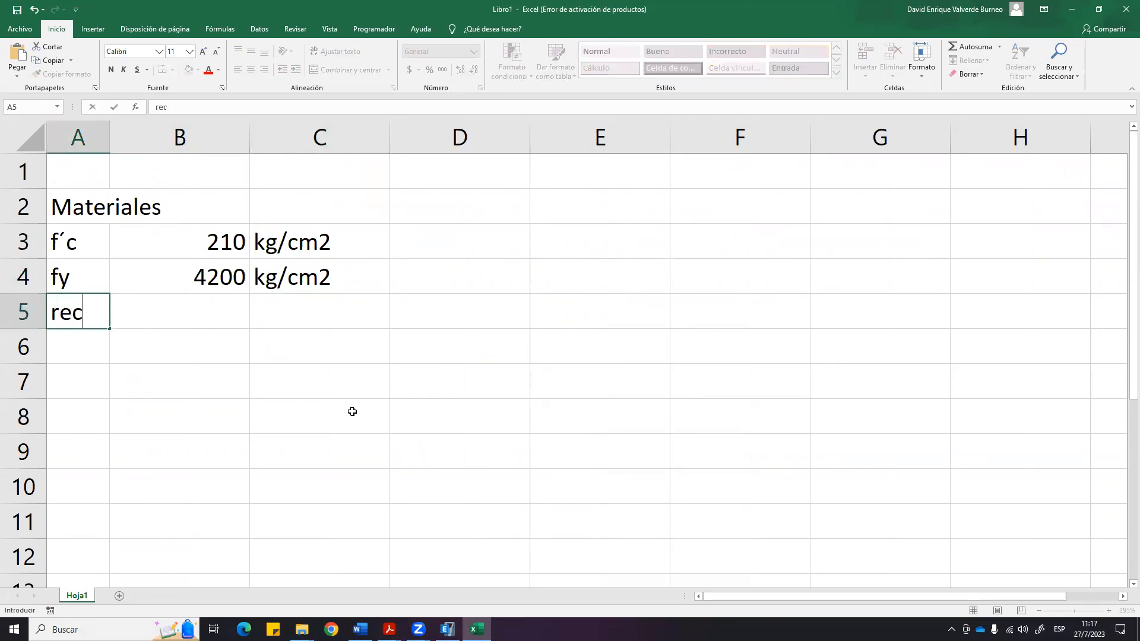
{"action": "key", "text": "Tab"}
{"action": "type", "text": "4"}
{"action": "key", "text": "Tab"}
{"action": "type", "text": "cm"}
{"action": "key", "text": "Return"}
Fill row 6 with Phi Estr, 10 and mm in columns A to C, and widen column A to fit the label.
{"action": "key", "text": "Left"}
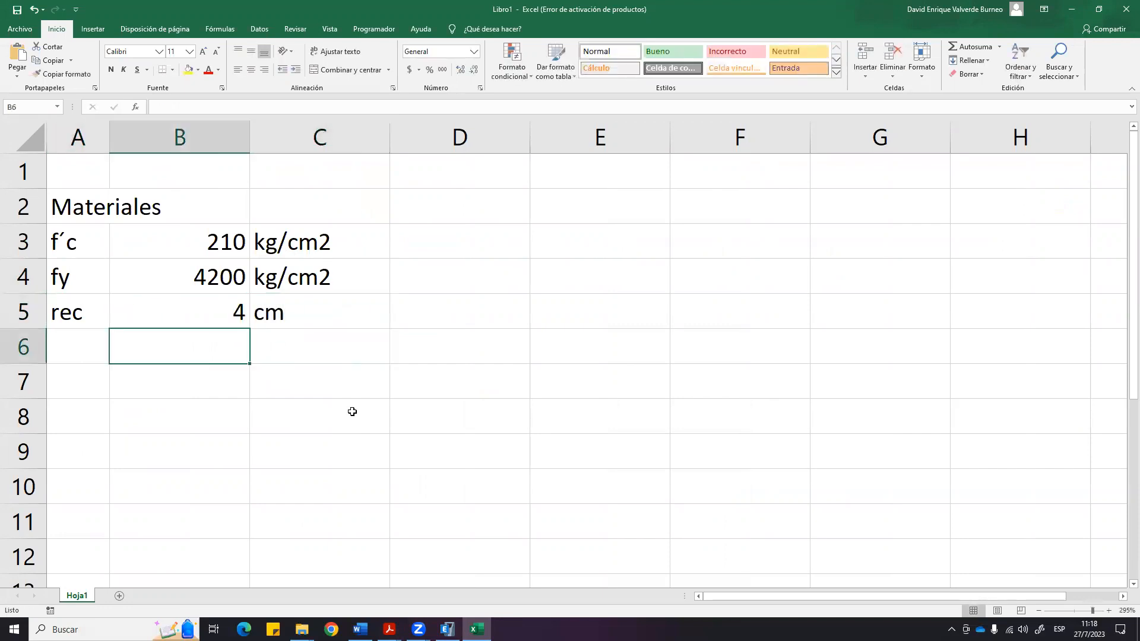
{"action": "key", "text": "Left"}
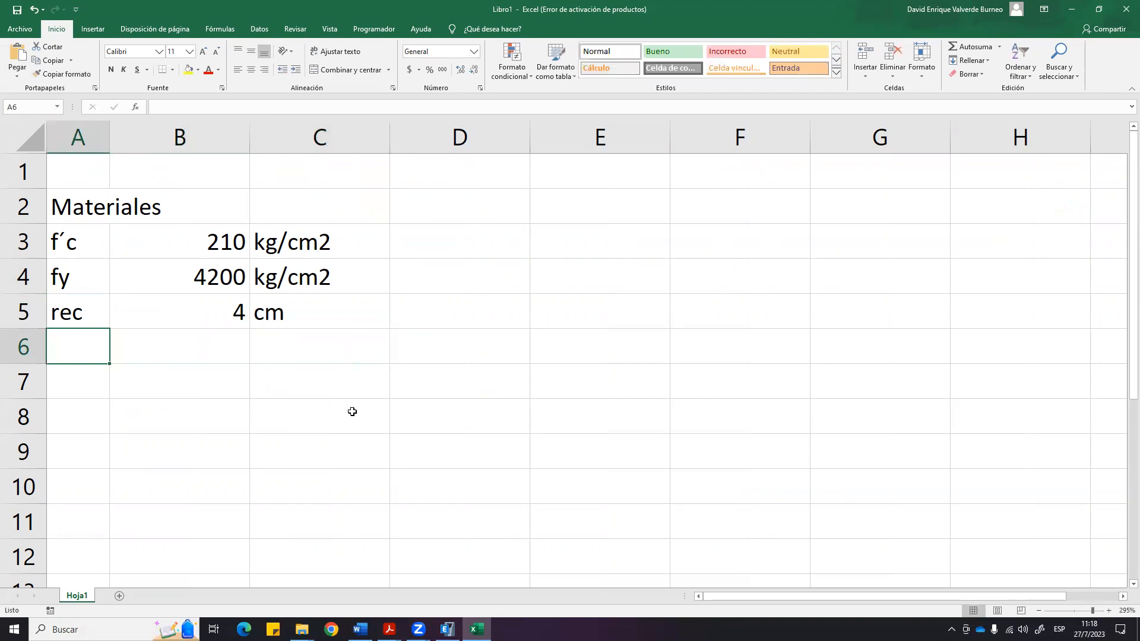
{"action": "type", "text": "Phi Estr"}
{"action": "key", "text": "Tab"}
{"action": "type", "text": "10"}
{"action": "key", "text": "Tab"}
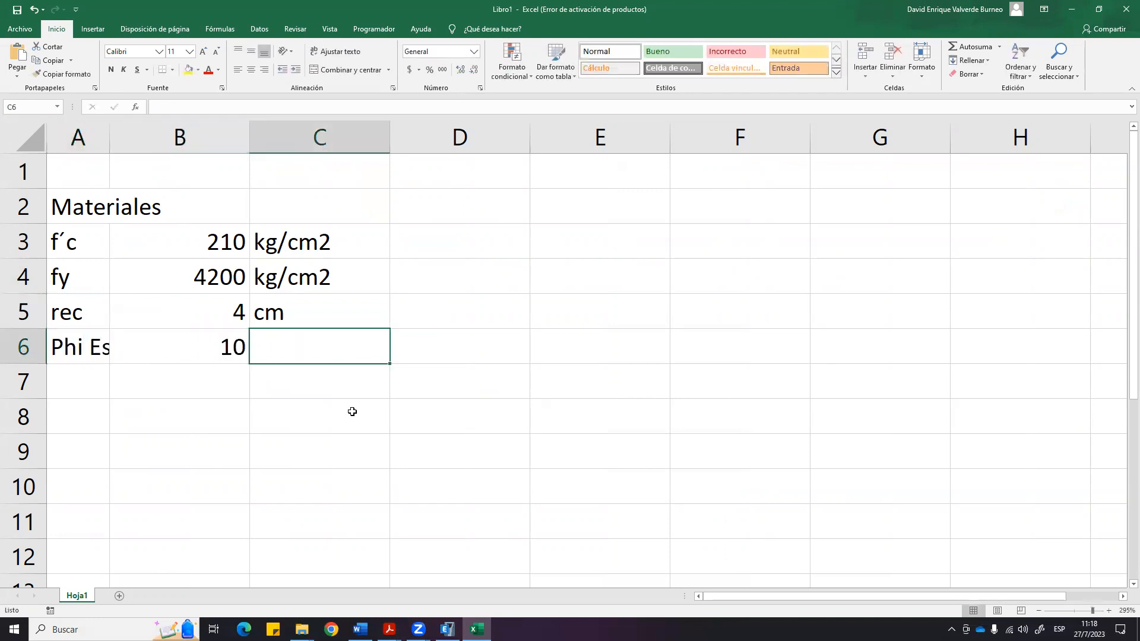
{"action": "type", "text": "mm"}
{"action": "key", "text": "Tab"}
{"action": "left_click_drag", "start_coordinate": [108, 142], "coordinate": [152, 150]}
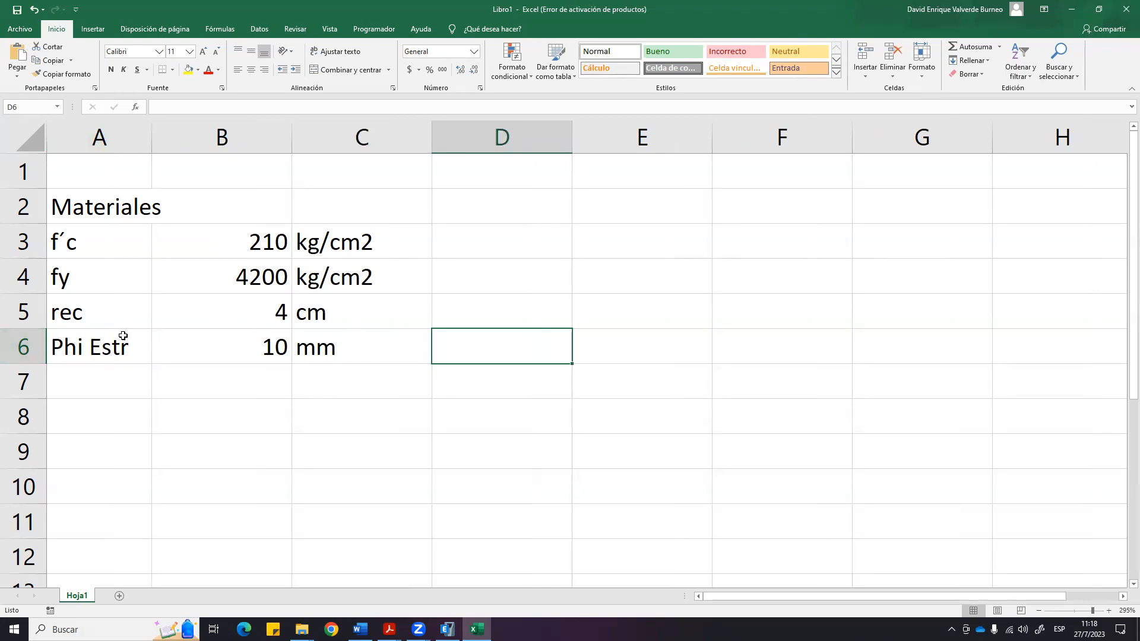
{"action": "left_click_drag", "start_coordinate": [127, 334], "coordinate": [338, 337]}
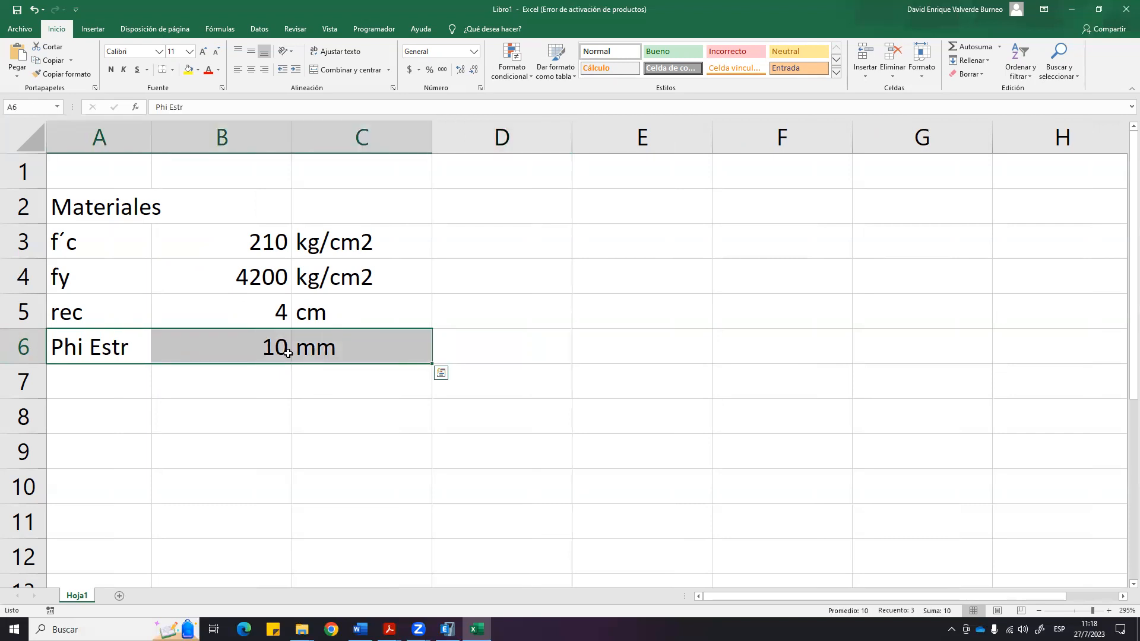
{"action": "left_click_drag", "start_coordinate": [261, 354], "coordinate": [359, 351]}
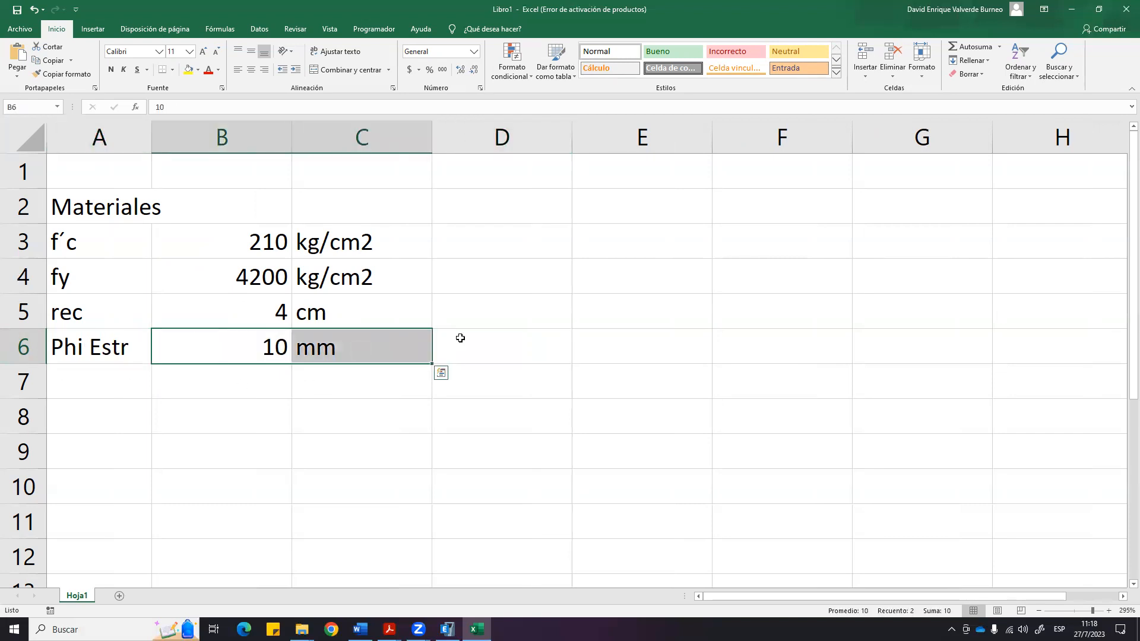
Enter the label Phi Long in cell A7.
{"action": "left_click", "coordinate": [132, 370]}
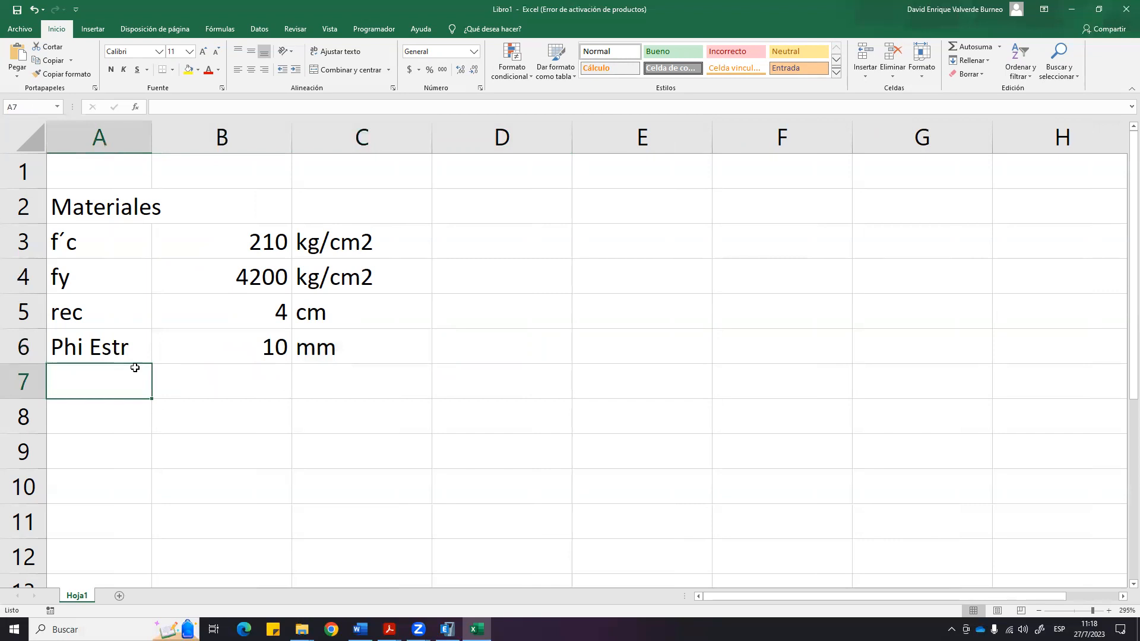
{"action": "type", "text": "Phi"}
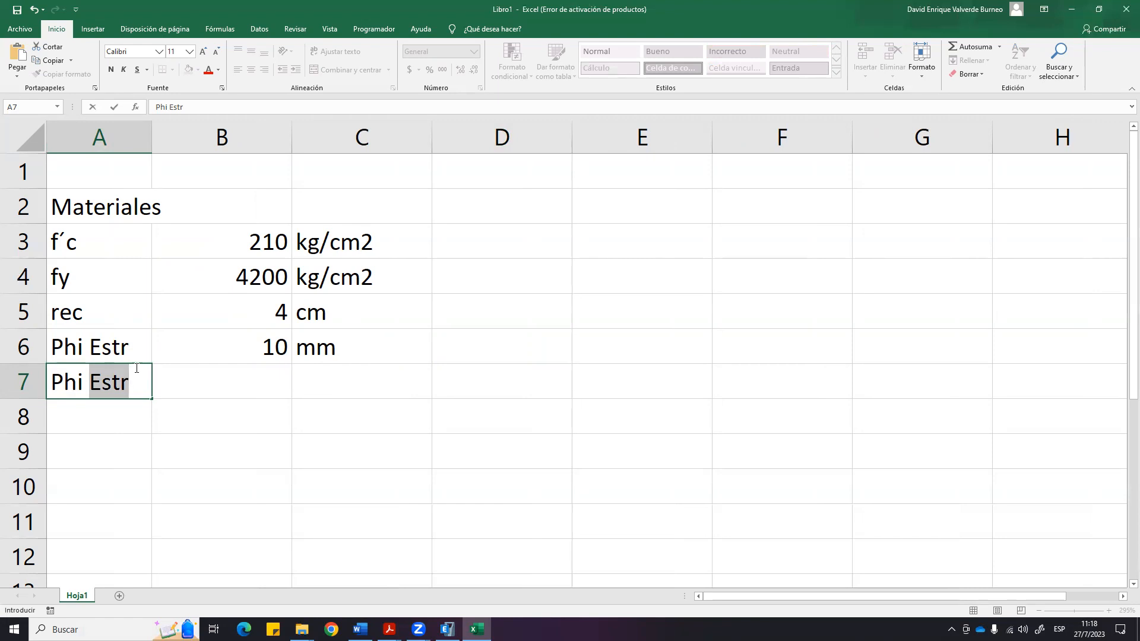
{"action": "type", "text": "Va"}
{"action": "key", "text": "BackSpace"}
{"action": "key", "text": "BackSpace"}
{"action": "type", "text": "L"}
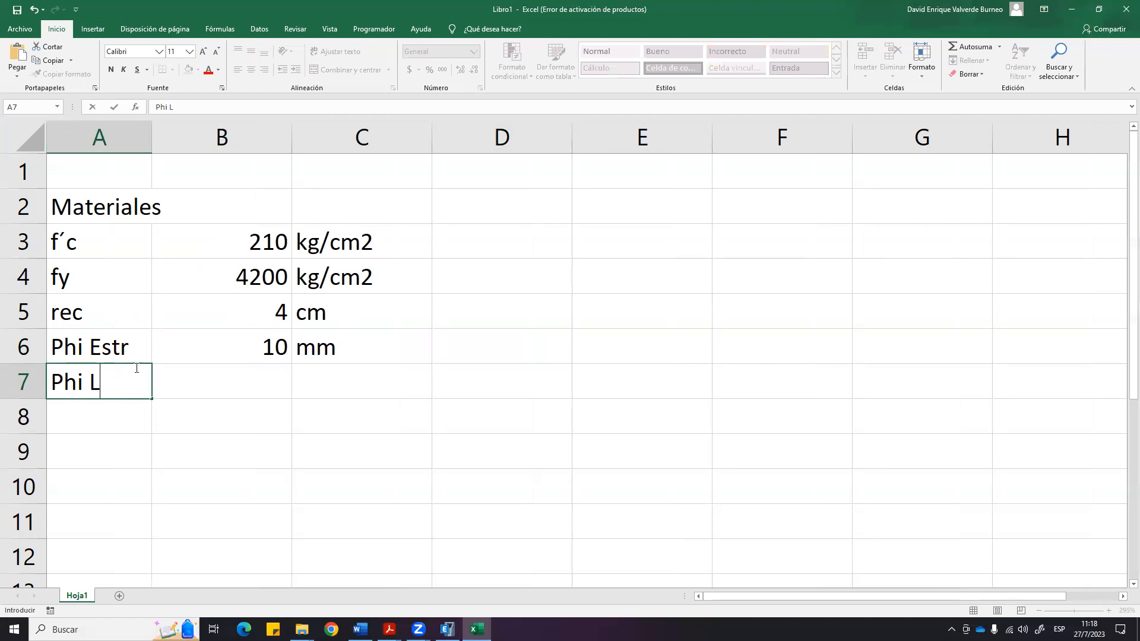
{"action": "type", "text": "ong"}
{"action": "key", "text": "Tab"}
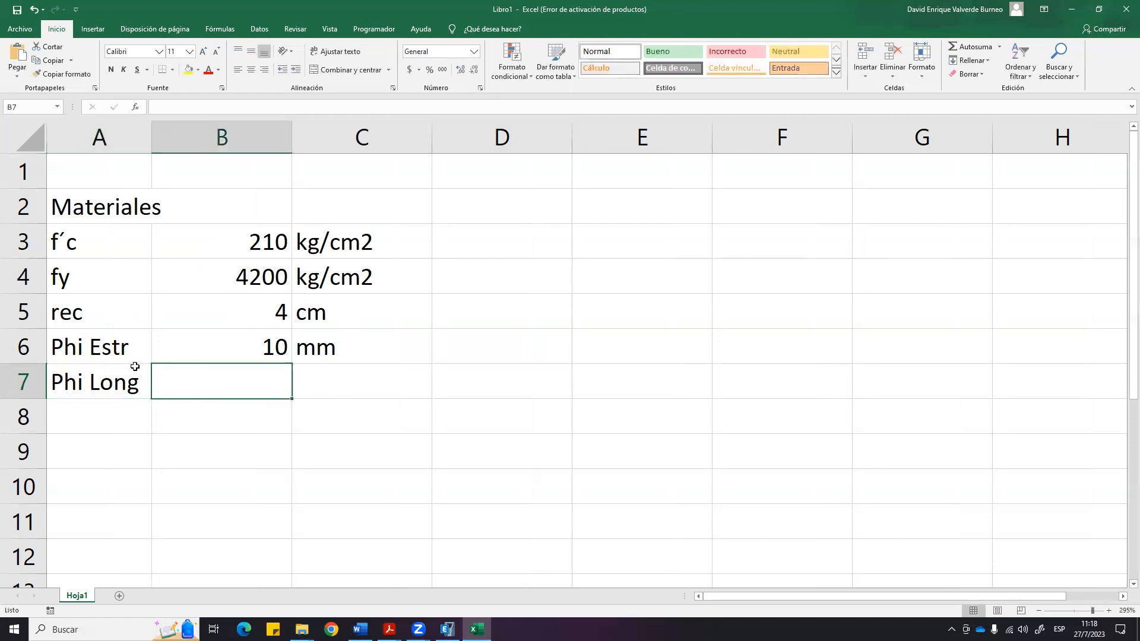
Set the Phi Long value in cell B7 to 12 and enter the unit mm in C7.
{"action": "type", "text": "14"}
{"action": "key", "text": "Tab"}
{"action": "key", "text": "Left"}
{"action": "type", "text": "12"}
{"action": "key", "text": "Tab"}
{"action": "type", "text": "mm"}
{"action": "key", "text": "Tab"}
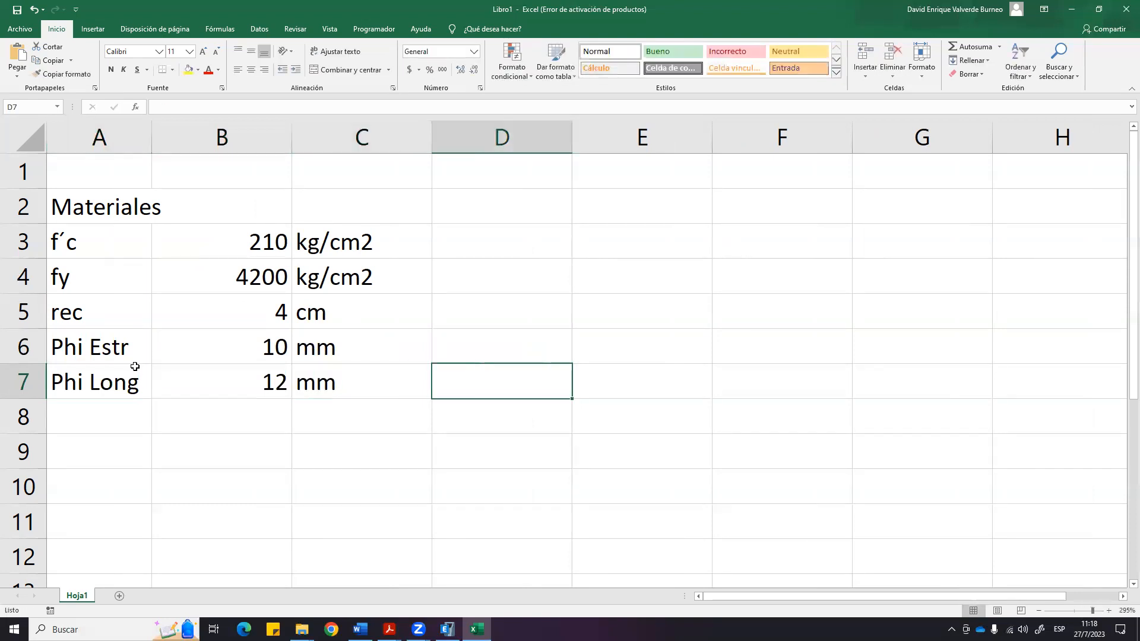
Enter the heading Cargas in cell D2 with the labels CM and CV below it in D3 and D4.
{"action": "left_click", "coordinate": [596, 323]}
{"action": "left_click", "coordinate": [596, 333]}
{"action": "left_click", "coordinate": [665, 201]}
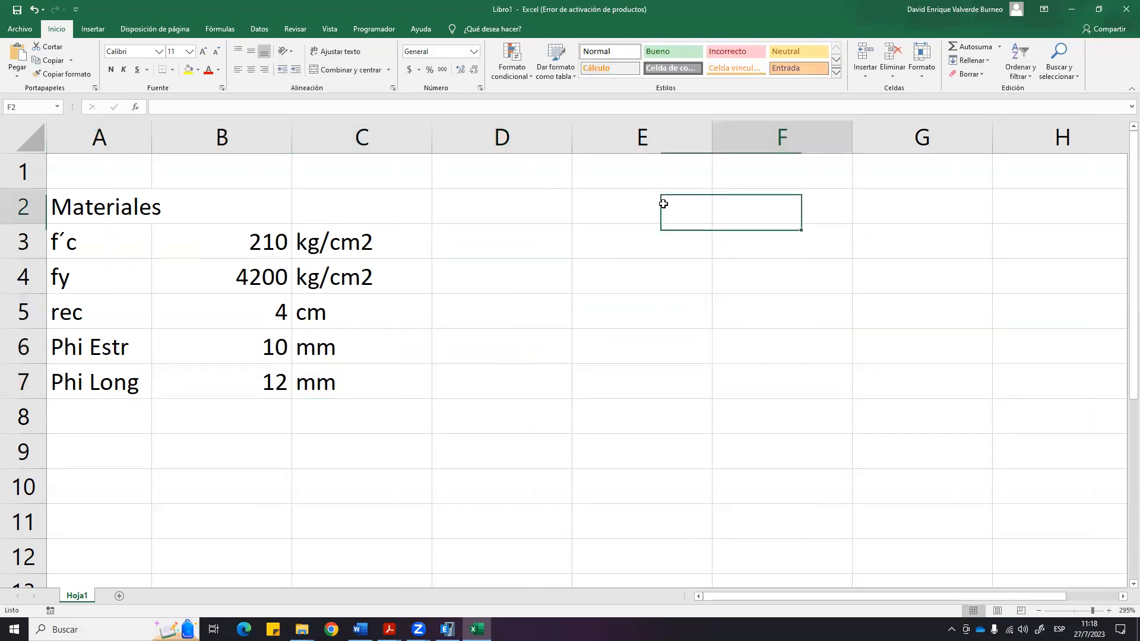
{"action": "left_click", "coordinate": [537, 212]}
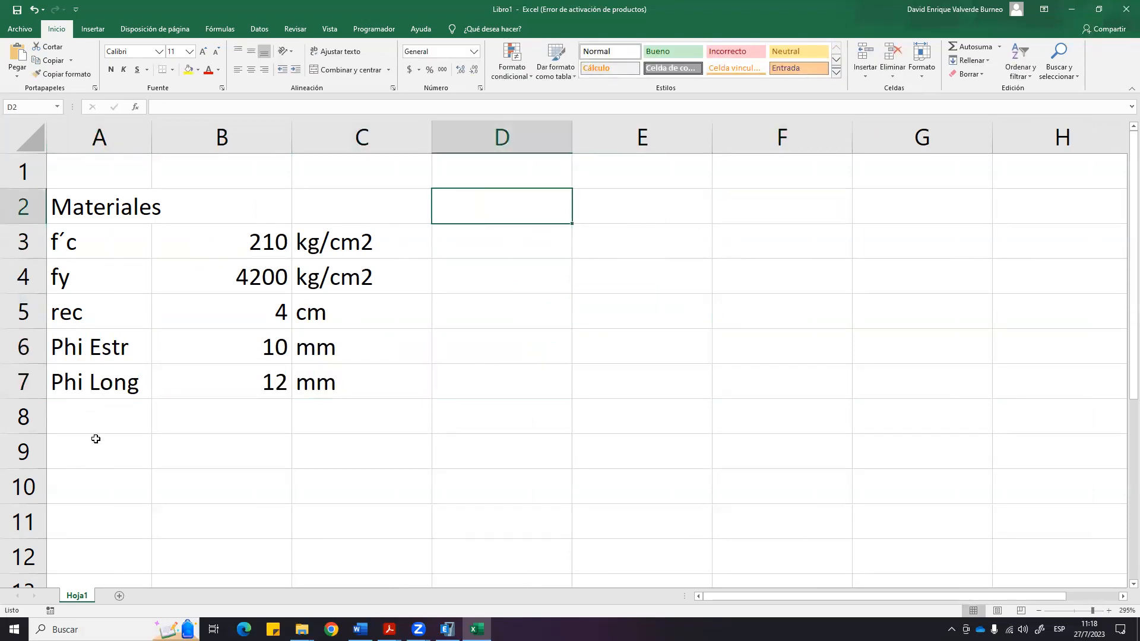
{"action": "type", "text": "Cargas"}
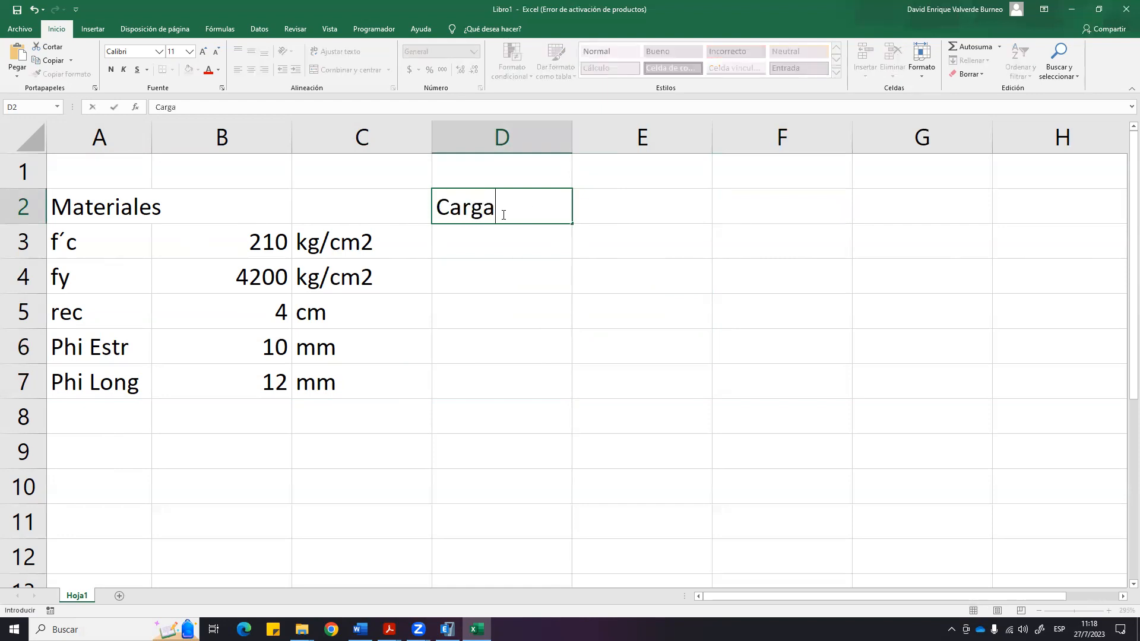
{"action": "key", "text": "Return"}
{"action": "type", "text": "CM"}
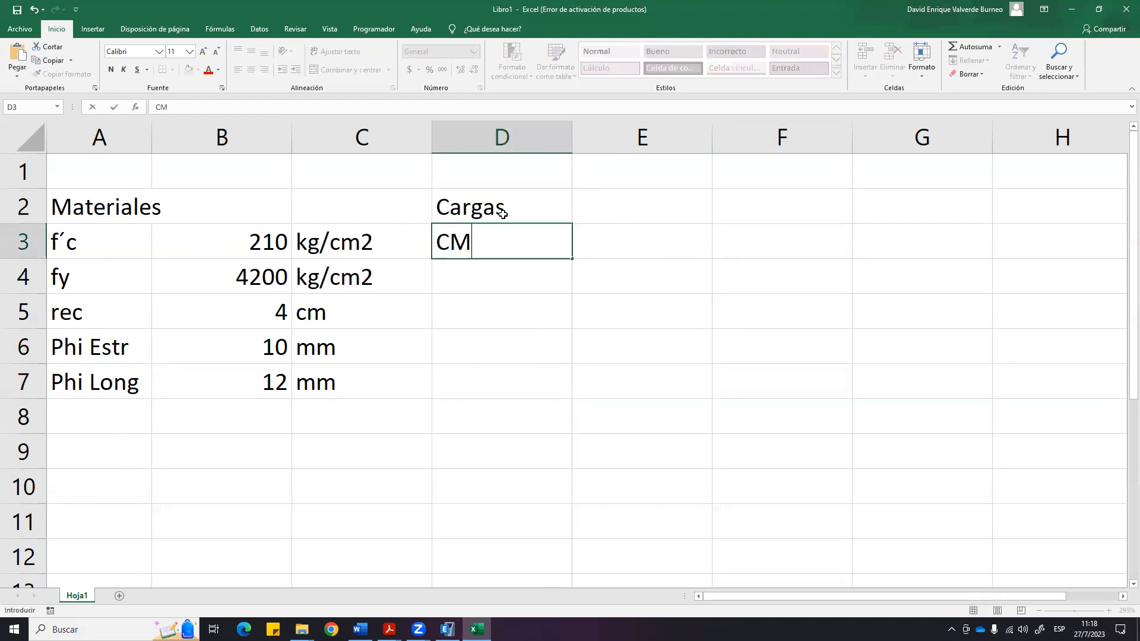
{"action": "key", "text": "Return"}
{"action": "type", "text": "CV"}
{"action": "key", "text": "Return"}
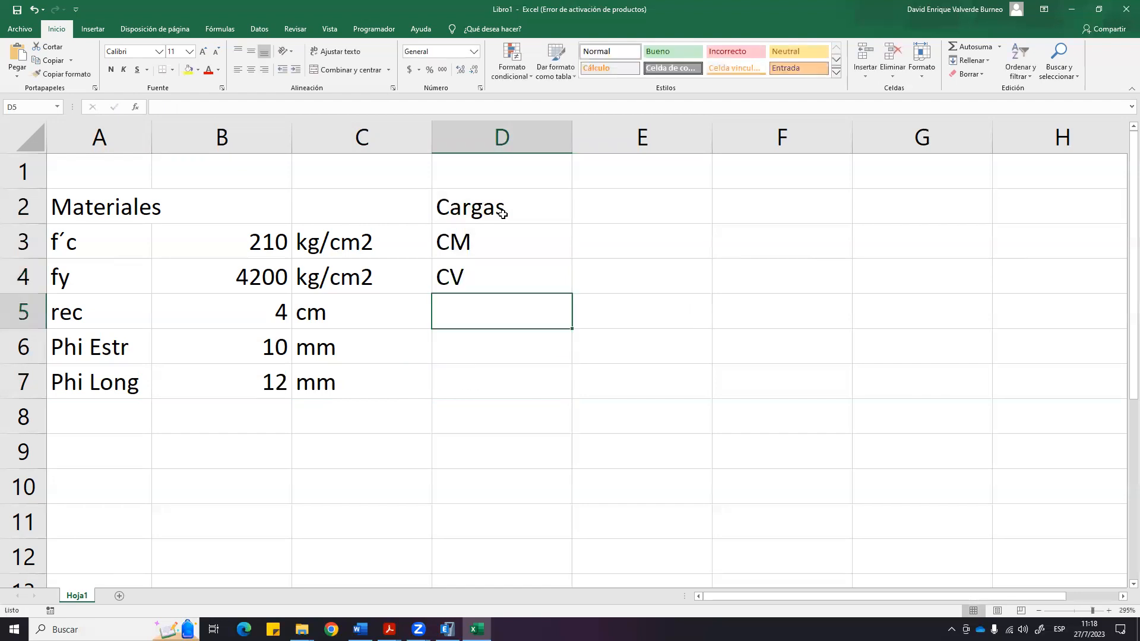
Move the CV label down to cell D7 and the Cargas heading up to D1.
{"action": "left_click", "coordinate": [522, 276]}
{"action": "left_click_drag", "start_coordinate": [517, 294], "coordinate": [509, 380]}
{"action": "left_click", "coordinate": [922, 311]}
{"action": "left_click", "coordinate": [512, 208]}
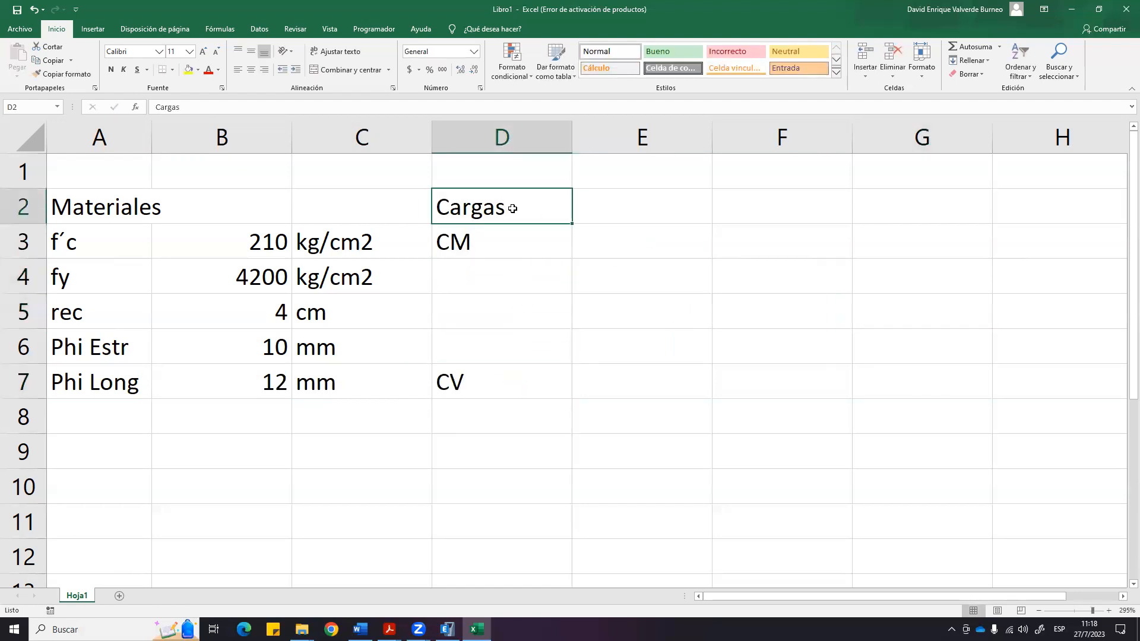
{"action": "left_click_drag", "start_coordinate": [502, 224], "coordinate": [784, 211]}
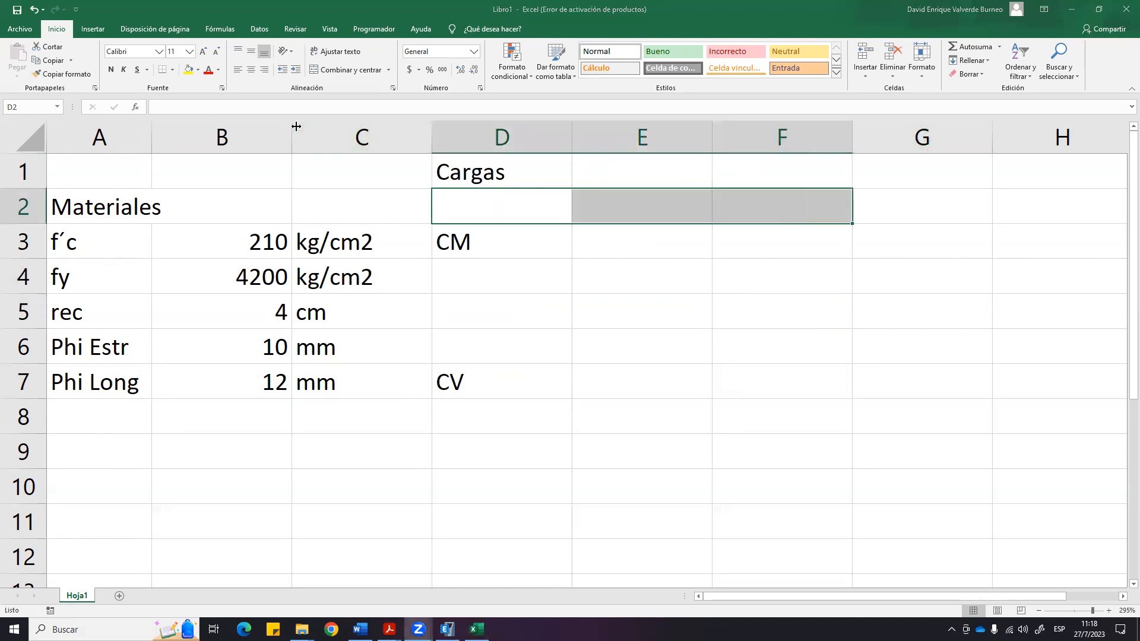
Merge and center cells D2 to F2 and enter the subheading "Planta alta".
{"action": "left_click", "coordinate": [345, 70]}
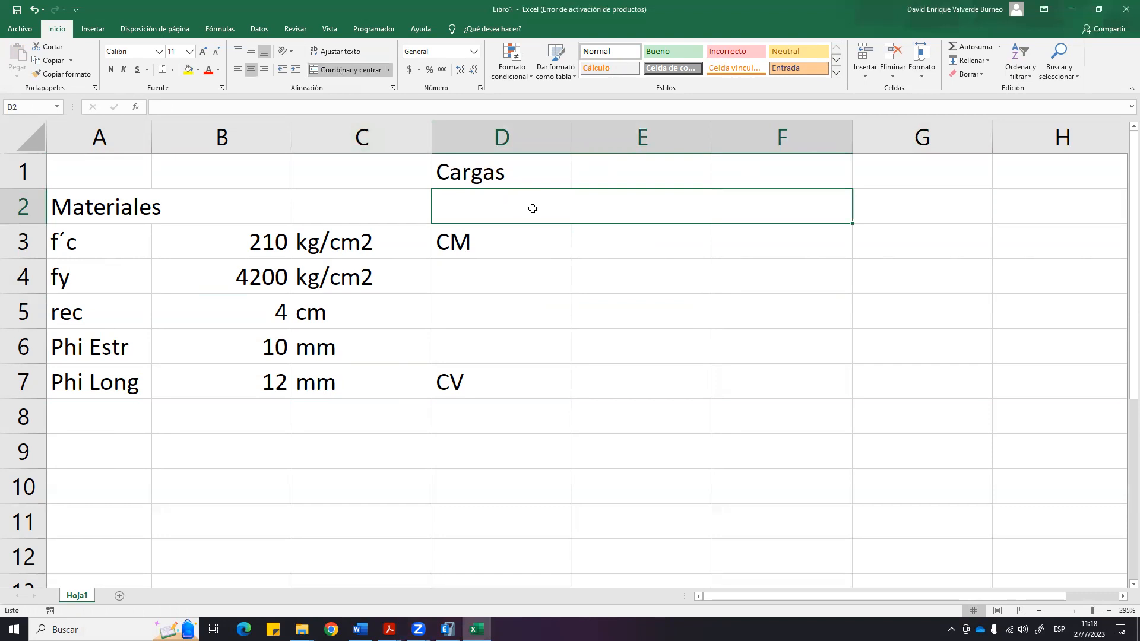
{"action": "type", "text": "Planta al"}
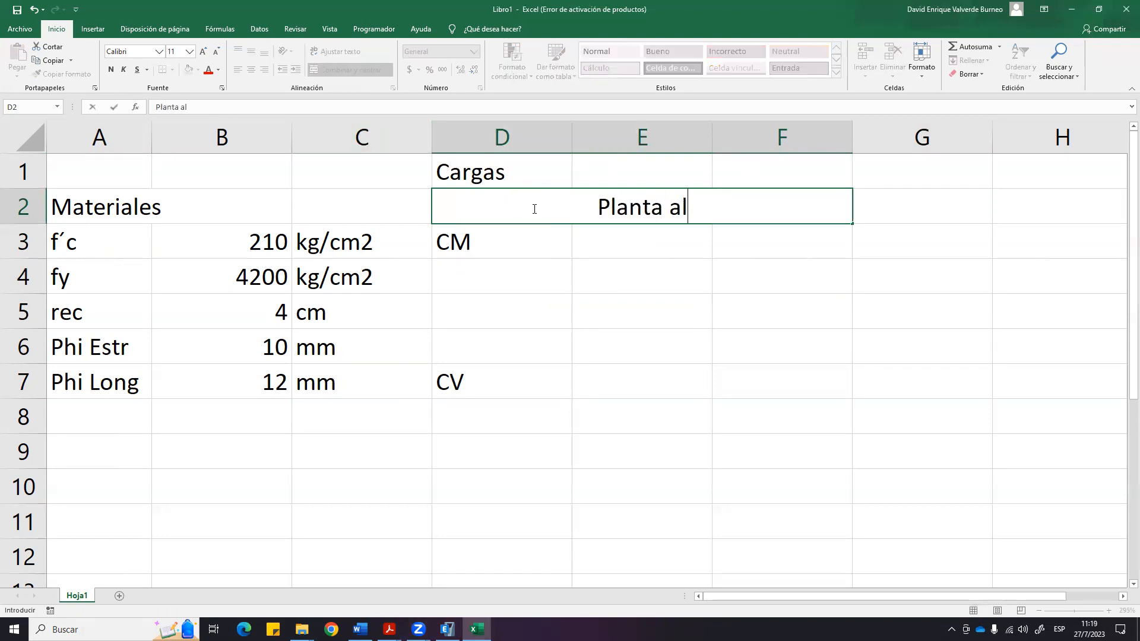
{"action": "type", "text": "ta"}
{"action": "left_click", "coordinate": [796, 311]}
{"action": "scroll", "coordinate": [728, 316], "scroll_direction": "down", "scroll_amount": 3, "text": "ctrl"}
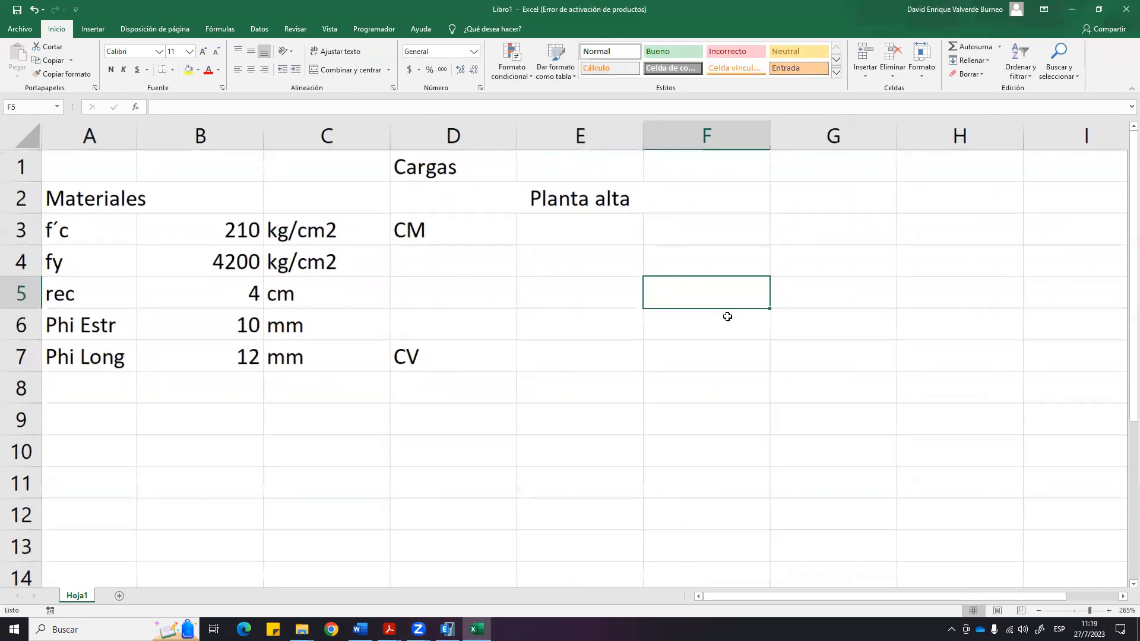
Copy the Planta alta block with its CM and CV labels from D2:F7 to the block starting at G2.
{"action": "scroll", "coordinate": [727, 313], "scroll_direction": "down", "scroll_amount": 1, "text": "ctrl"}
{"action": "left_click_drag", "start_coordinate": [425, 194], "coordinate": [427, 336]}
{"action": "key", "text": "ctrl+c"}
{"action": "left_click", "coordinate": [742, 190]}
{"action": "key", "text": "ctrl+v"}
{"action": "left_click", "coordinate": [746, 358]}
Change the copied block's heading in G2 to "Planta cubierta".
{"action": "left_click", "coordinate": [832, 205]}
{"action": "double_click", "coordinate": [844, 188]}
{"action": "left_click_drag", "start_coordinate": [858, 189], "coordinate": [942, 188]}
{"action": "type", "text": "cubierta"}
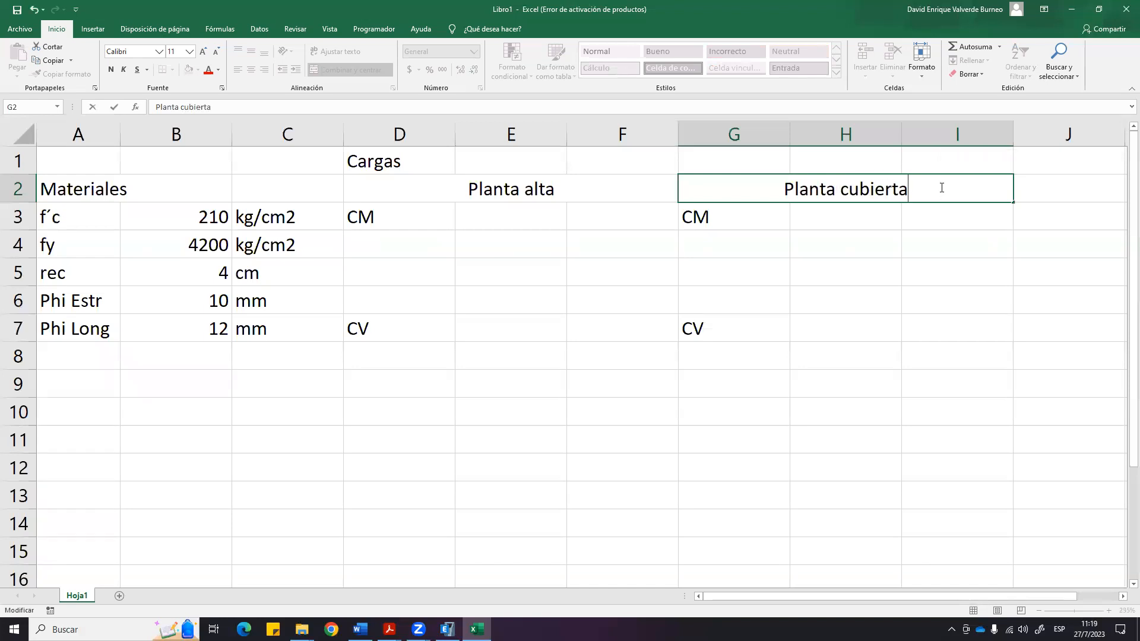
{"action": "key", "text": "Return"}
{"action": "left_click", "coordinate": [631, 226]}
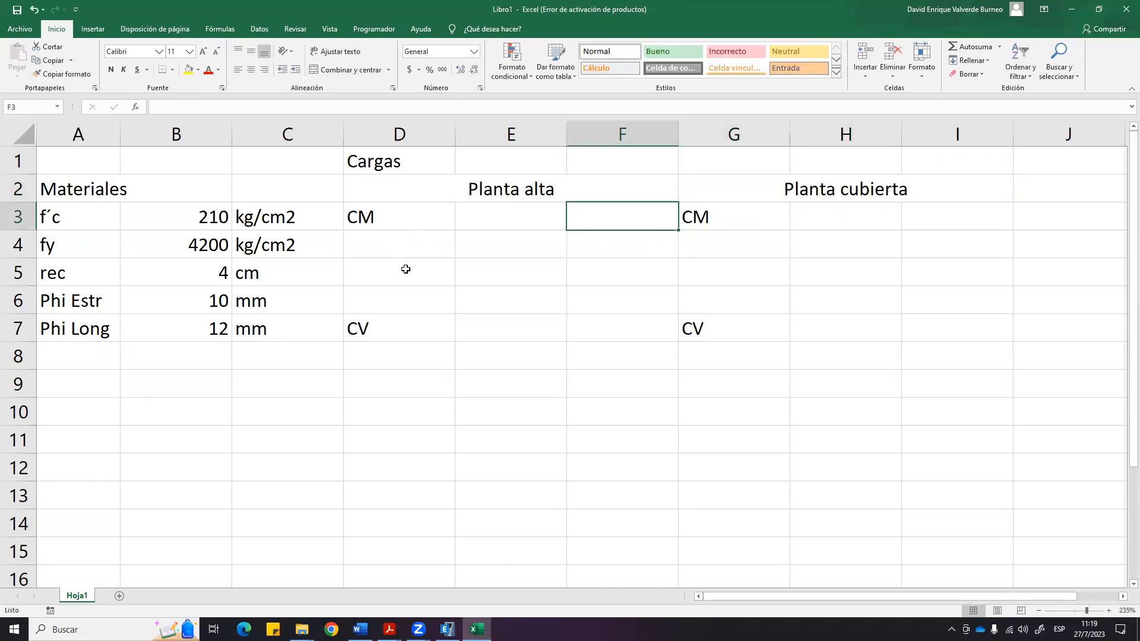
{"action": "left_click", "coordinate": [401, 324]}
{"action": "left_click", "coordinate": [491, 345]}
{"action": "left_click", "coordinate": [492, 326]}
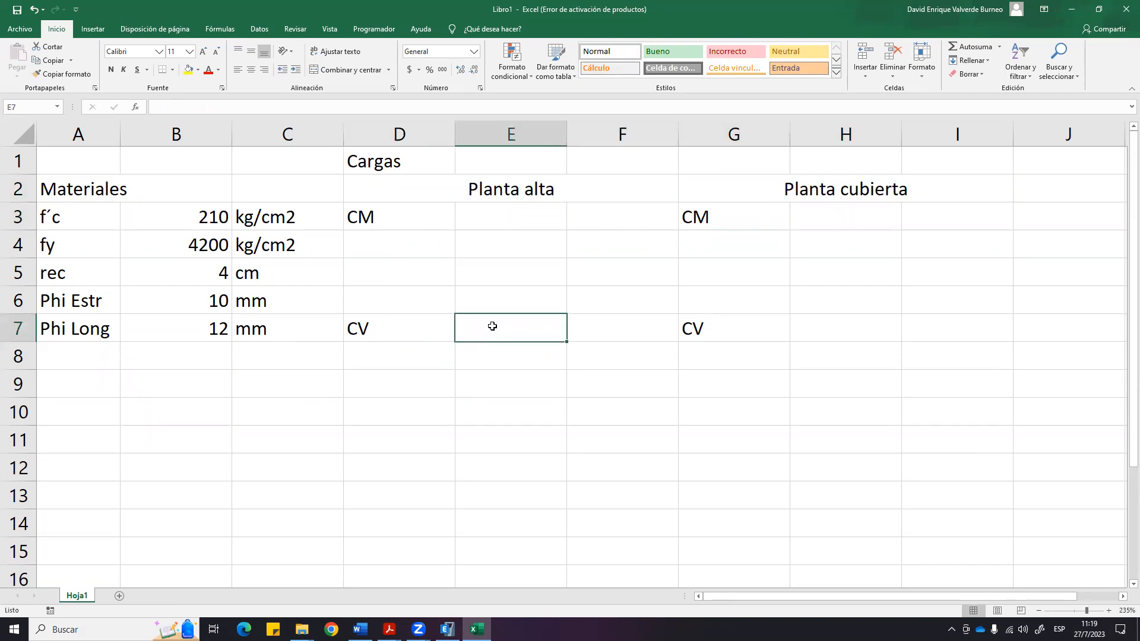
{"action": "left_click", "coordinate": [400, 330]}
{"action": "left_click", "coordinate": [603, 326]}
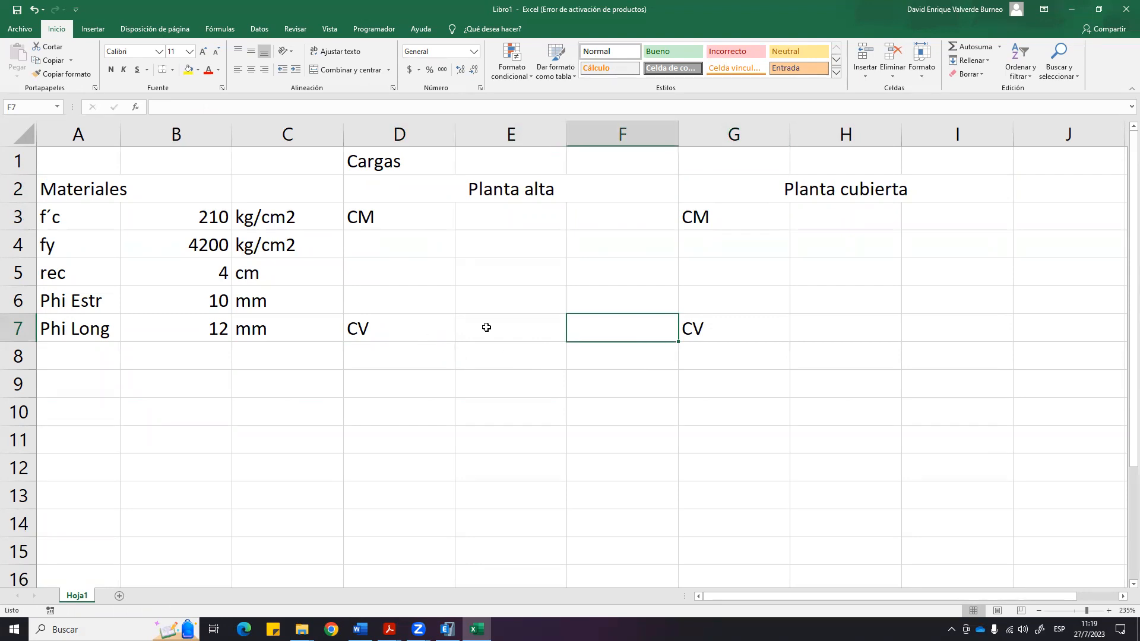
{"action": "left_click", "coordinate": [380, 331]}
{"action": "left_click", "coordinate": [590, 328]}
{"action": "left_click", "coordinate": [437, 328]}
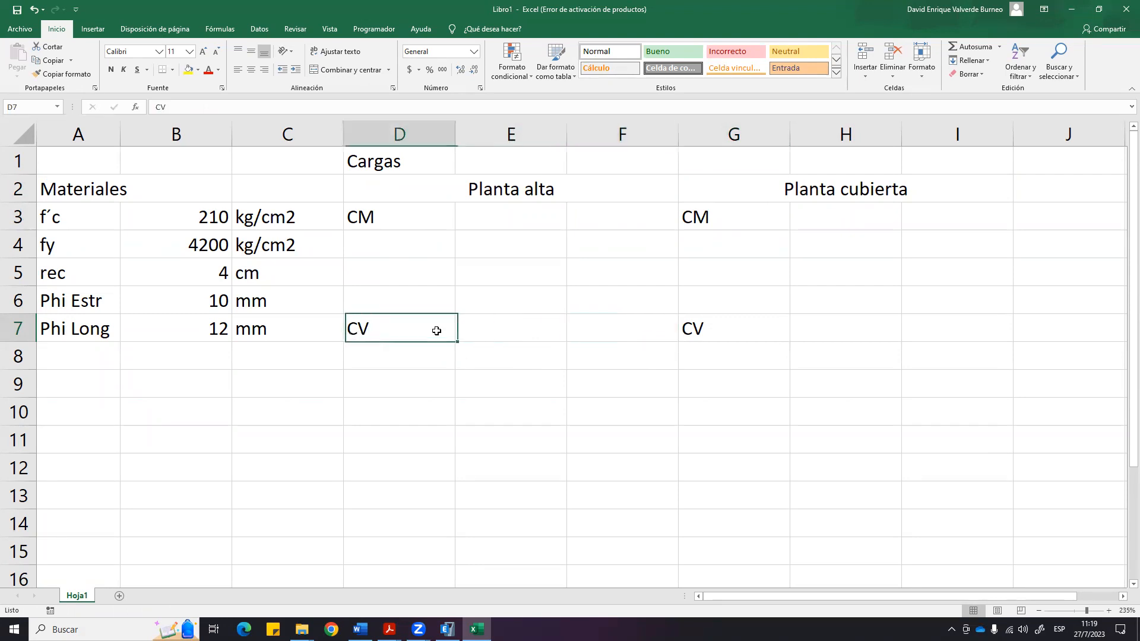
Set the Planta alta CV load to 0,2 in cell E7 with the unit t/m2 in F7.
{"action": "left_click", "coordinate": [482, 332]}
{"action": "type", "text": "0,2"}
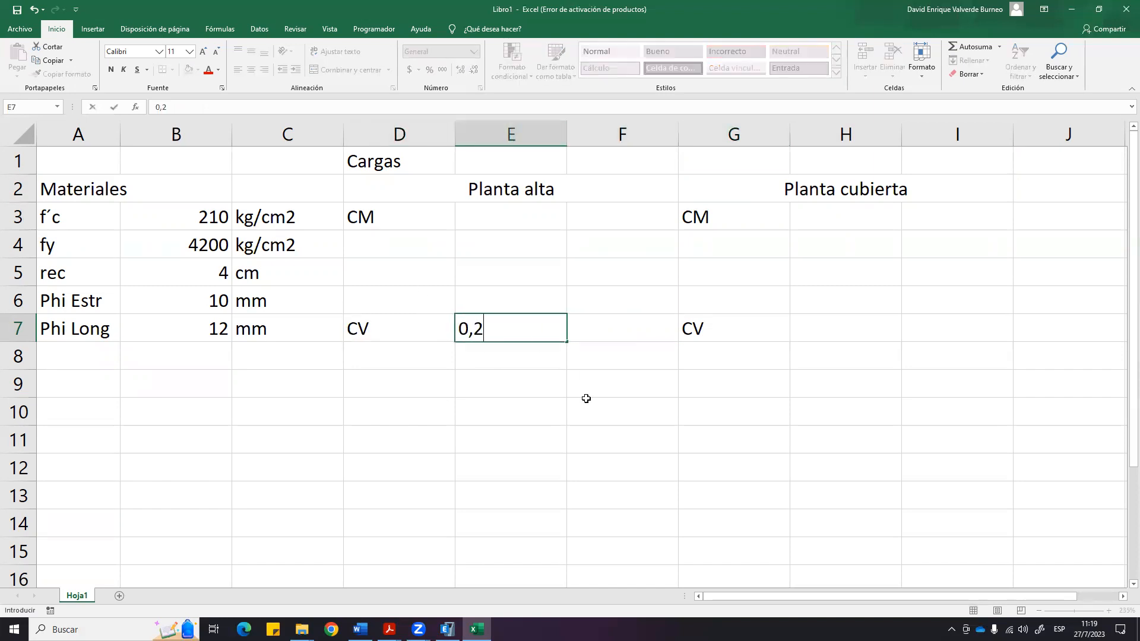
{"action": "key", "text": "Tab"}
{"action": "type", "text": "t/m2"}
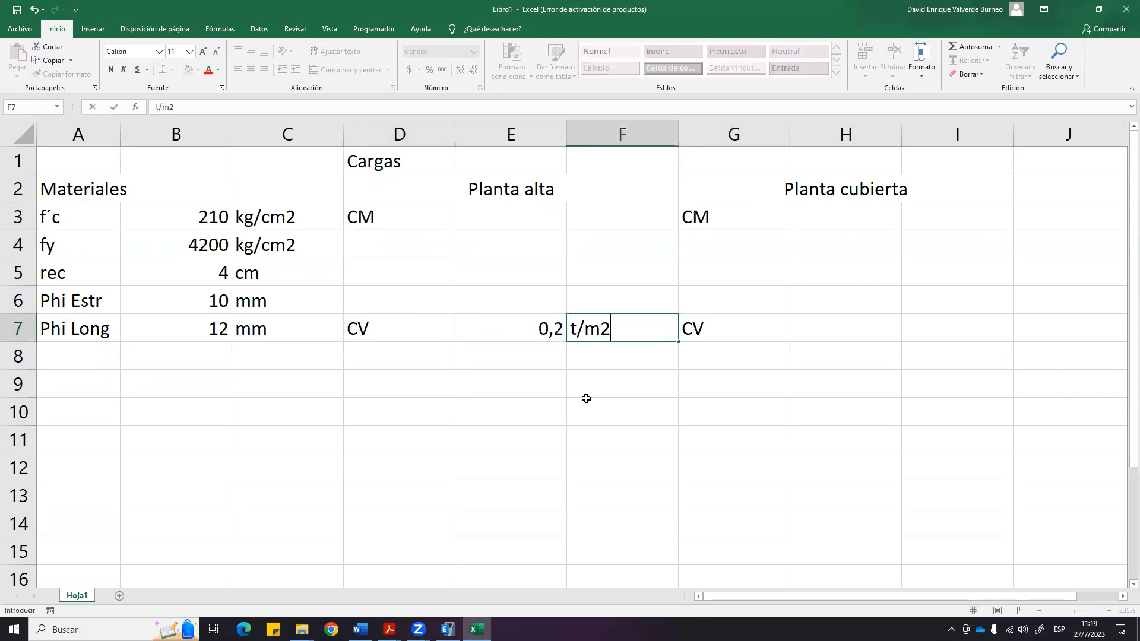
{"action": "key", "text": "Tab"}
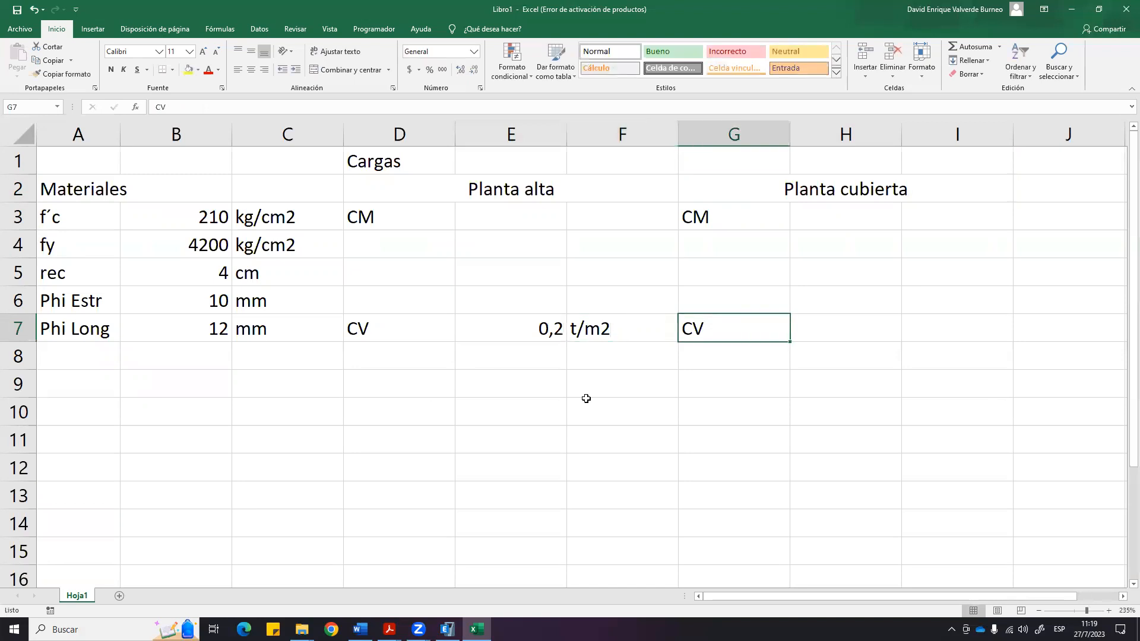
Set the Planta cubierta CV load to 0,07 in cell H7 with the unit t/m2 in I7.
{"action": "left_click", "coordinate": [850, 185]}
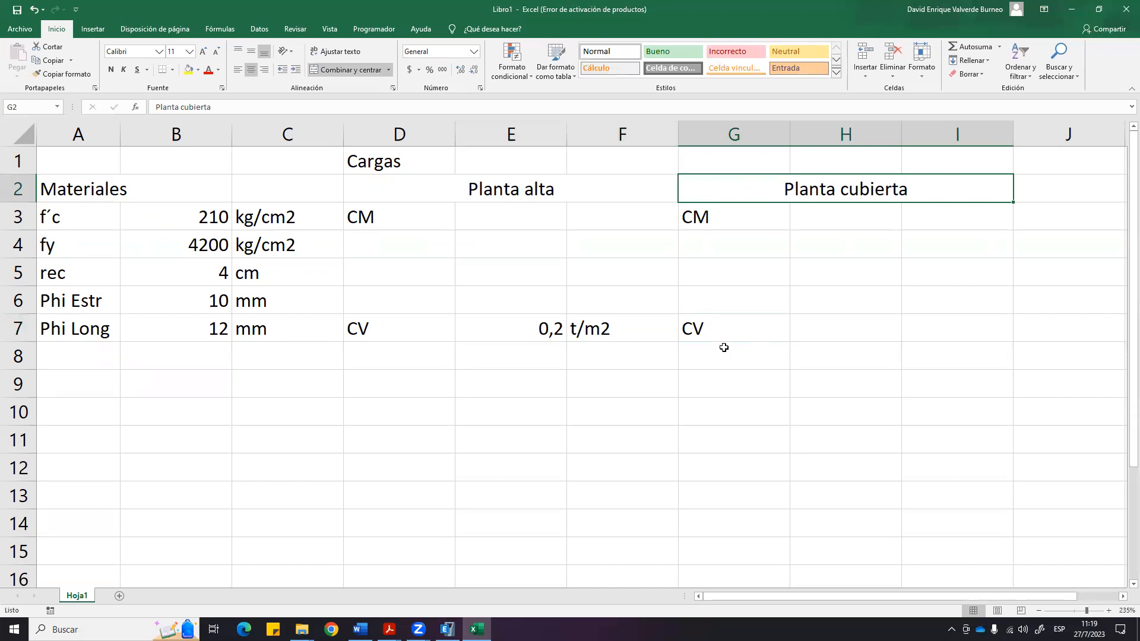
{"action": "left_click", "coordinate": [763, 328]}
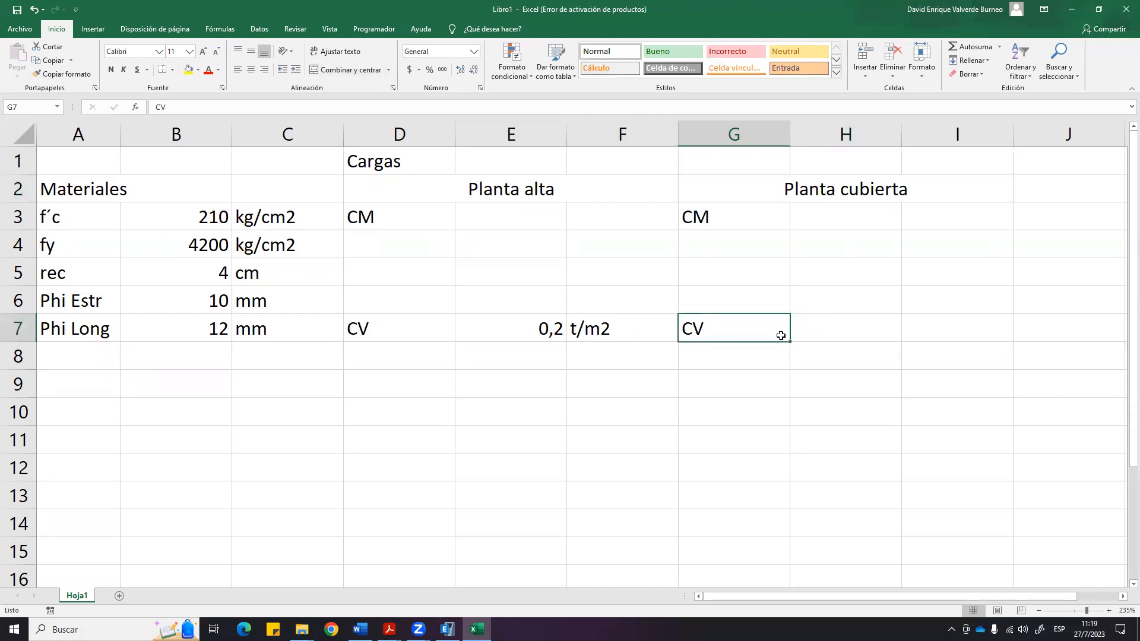
{"action": "left_click", "coordinate": [834, 329]}
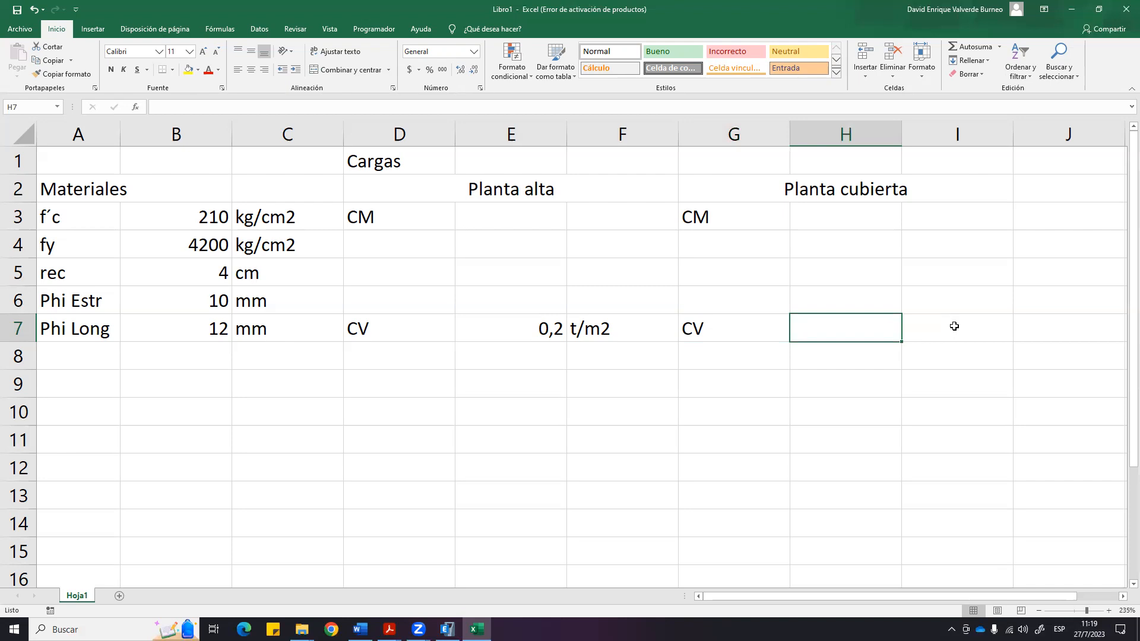
{"action": "type", "text": "0,07"}
{"action": "left_click", "coordinate": [954, 326]}
{"action": "type", "text": "t/m2"}
{"action": "key", "text": "Return"}
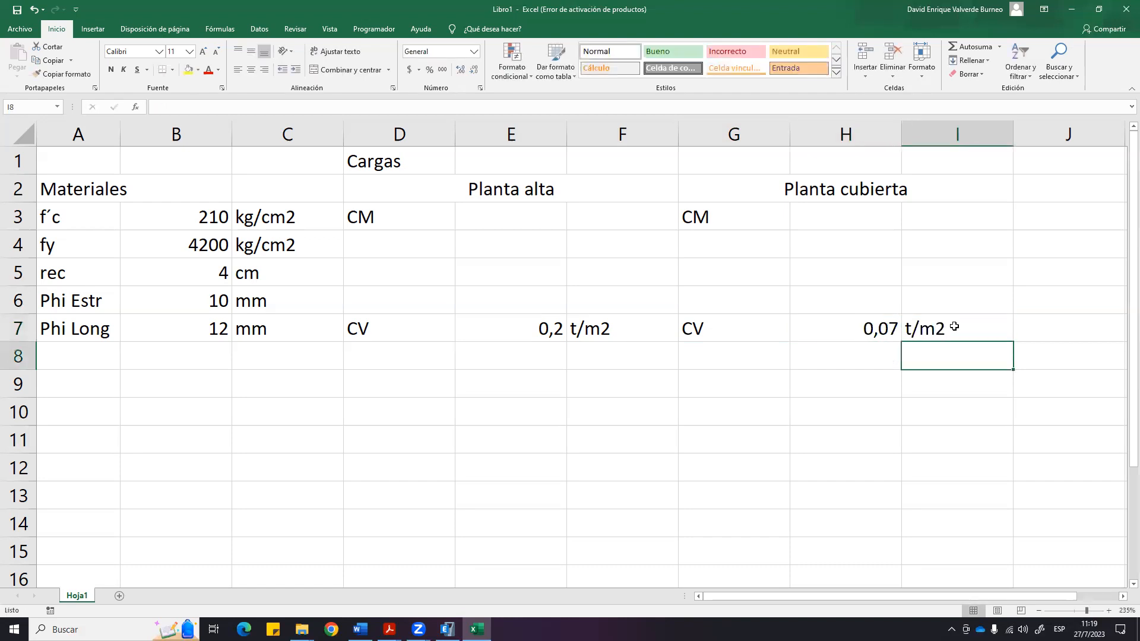
Extend the Planta cubierta heading in G2 to read "Planta cubierta (No accesible)".
{"action": "left_click", "coordinate": [943, 184]}
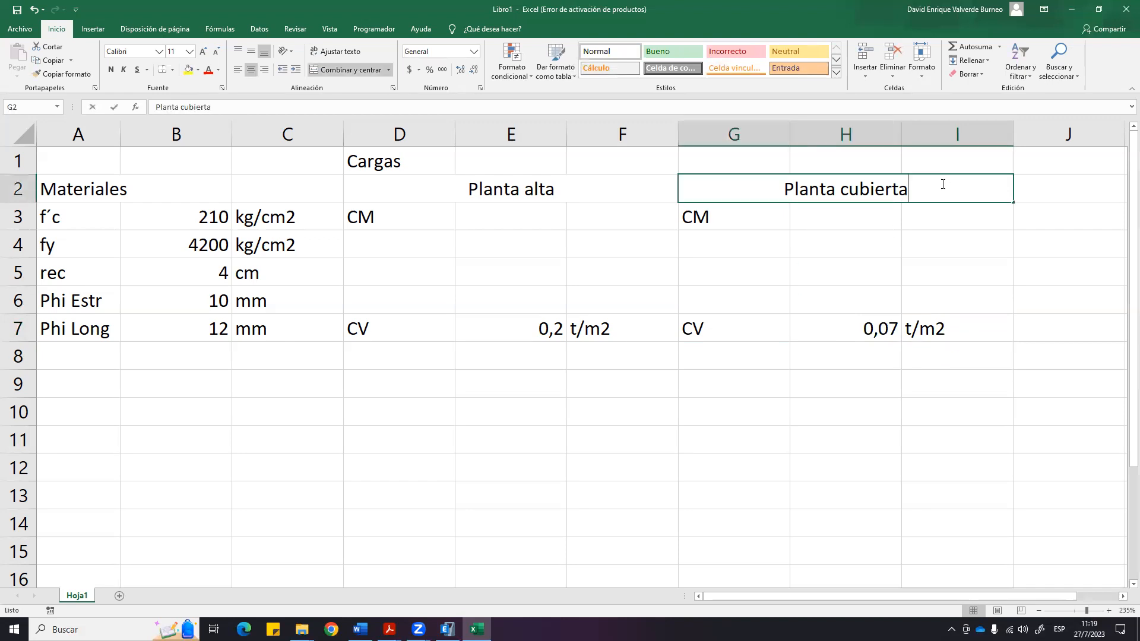
{"action": "type", "text": "(No accesible)"}
{"action": "key", "text": "Return"}
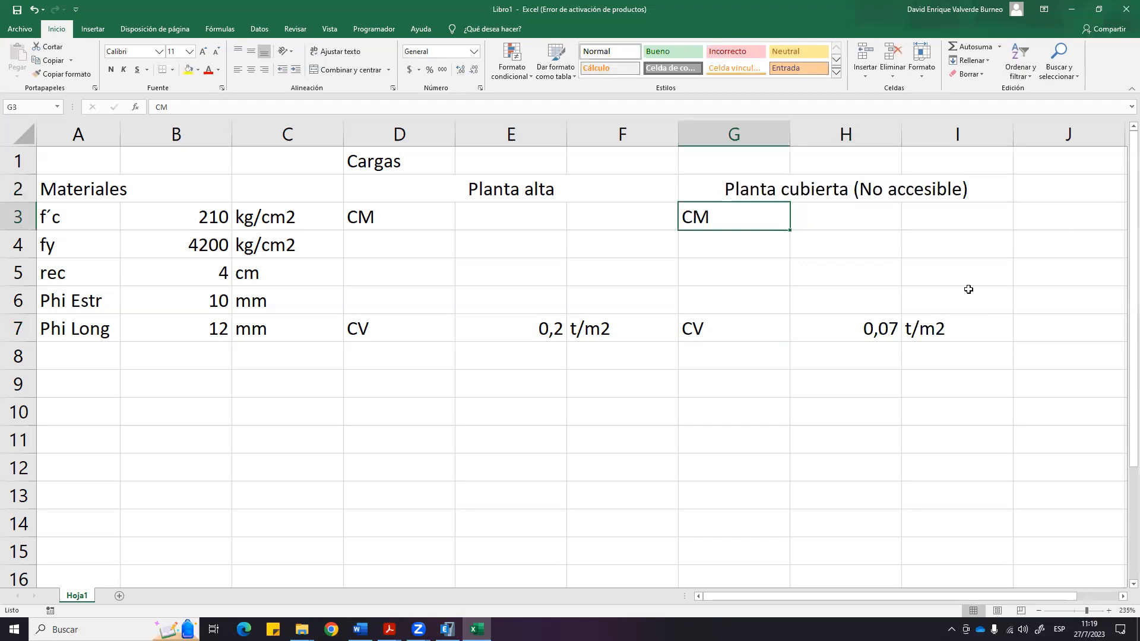
{"action": "left_click", "coordinate": [857, 322]}
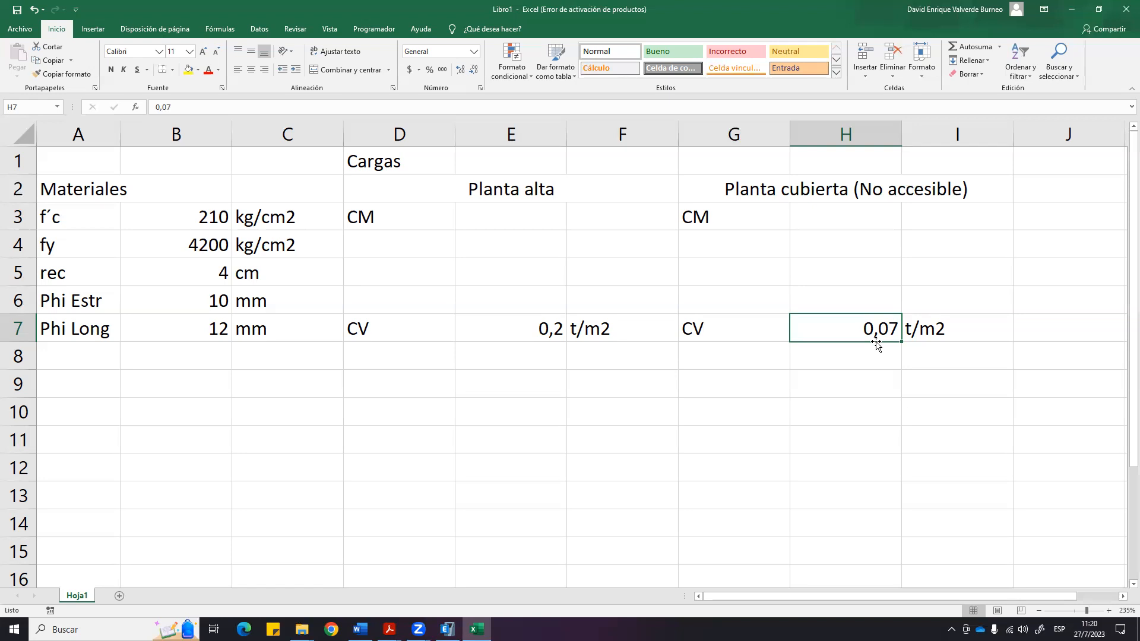
Enter the unit t/m2 in cell F3 and copy it down to F4 through F6.
{"action": "left_click", "coordinate": [392, 221]}
{"action": "left_click", "coordinate": [529, 217]}
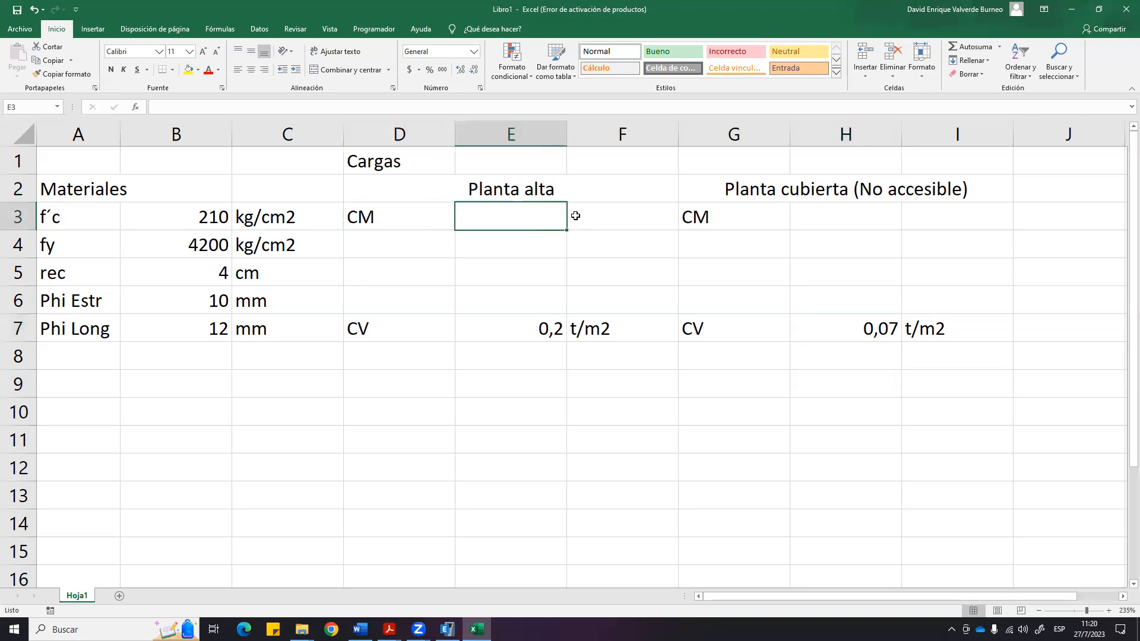
{"action": "left_click", "coordinate": [577, 217]}
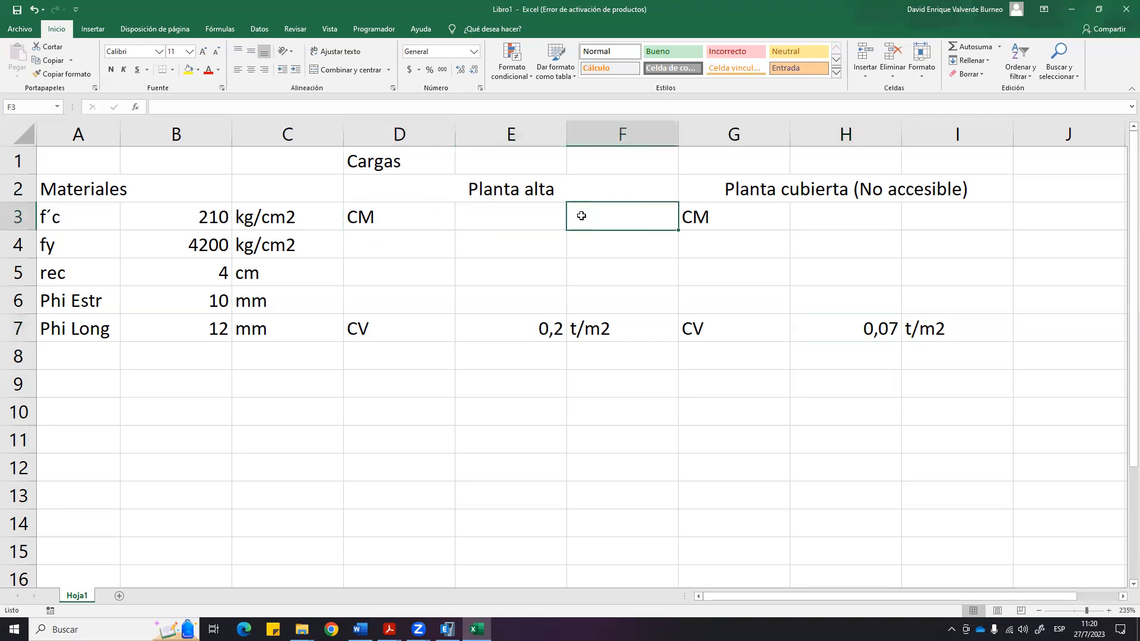
{"action": "type", "text": "t/m2"}
{"action": "key", "text": "Return"}
{"action": "left_click", "coordinate": [637, 210]}
{"action": "key", "text": "ctrl+c"}
{"action": "key", "text": "Down"}
{"action": "key", "text": "ctrl+v"}
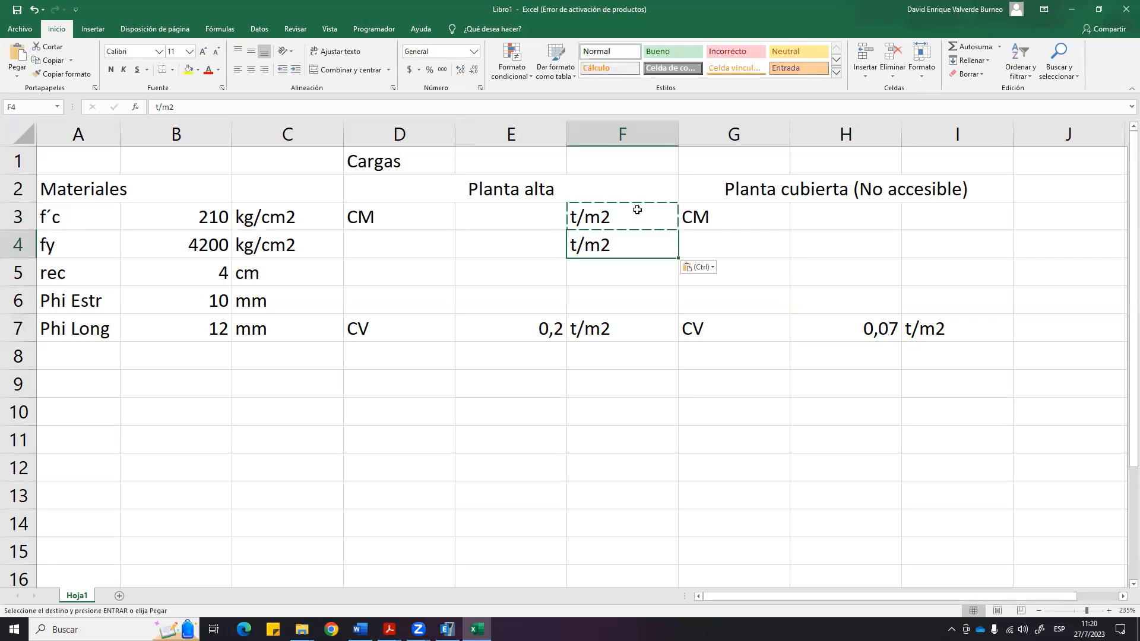
{"action": "key", "text": "Down"}
{"action": "key", "text": "ctrl+v"}
{"action": "key", "text": "Down"}
{"action": "key", "text": "ctrl+v"}
{"action": "key", "text": "Escape"}
{"action": "key", "text": "Up"}
{"action": "key", "text": "Up"}
{"action": "key", "text": "Left"}
{"action": "key", "text": "Up"}
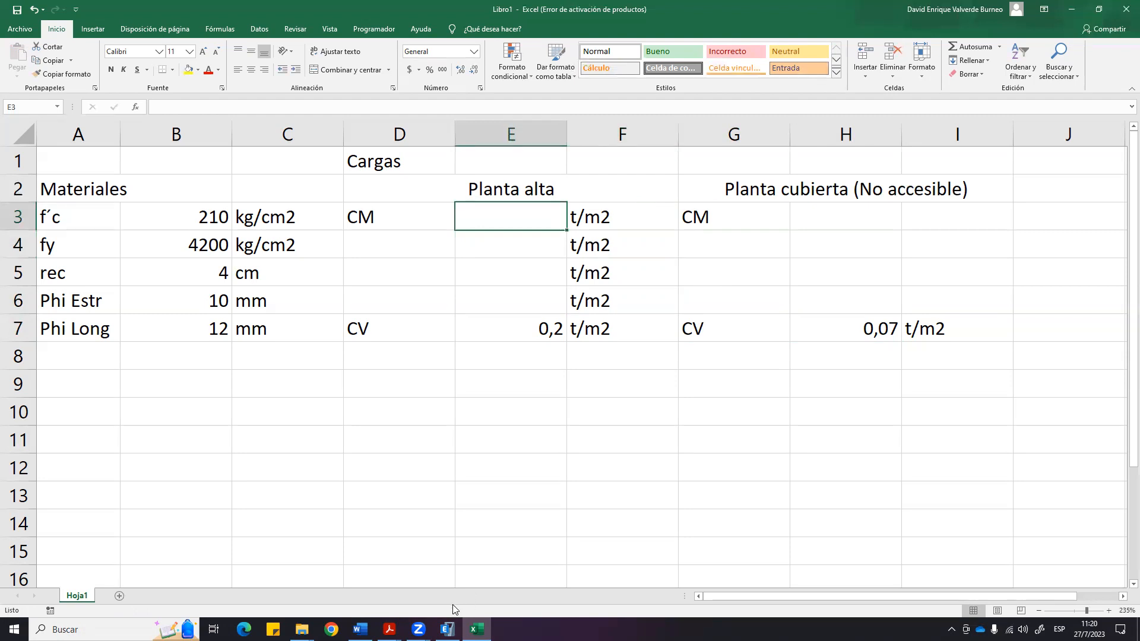
{"action": "left_click", "coordinate": [448, 629]}
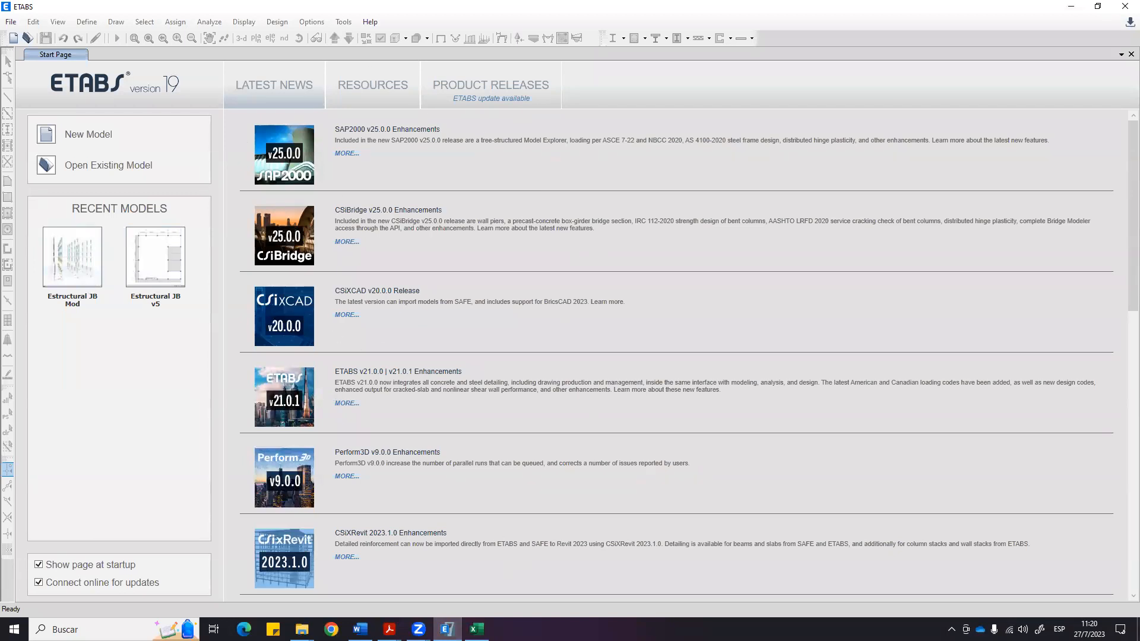
{"action": "key", "text": "alt+Tab"}
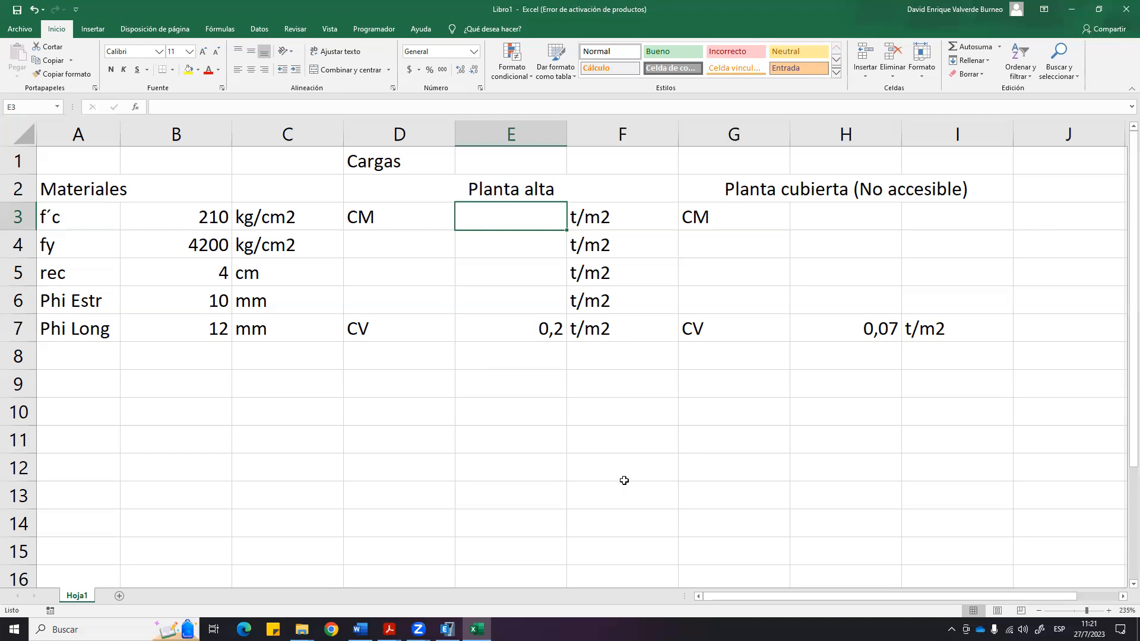
Extend the CM label in D3 to "CM (Sobreimpuesto)" and widen column D to fit it.
{"action": "double_click", "coordinate": [401, 217]}
{"action": "type", "text": "(Sobre"}
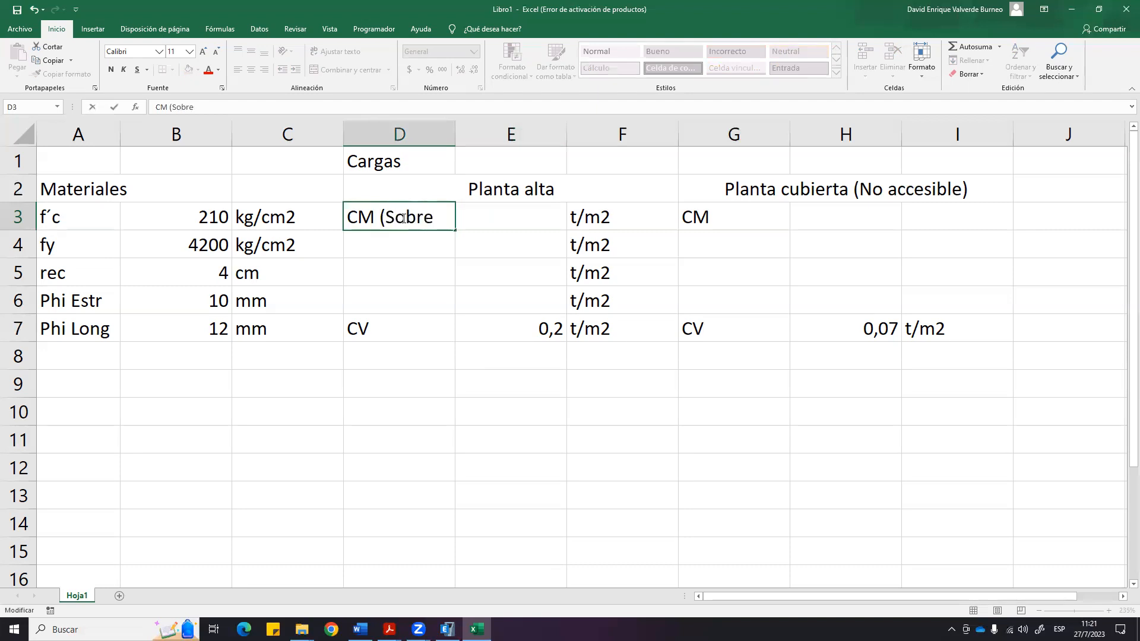
{"action": "type", "text": "impuesto)"}
{"action": "key", "text": "Return"}
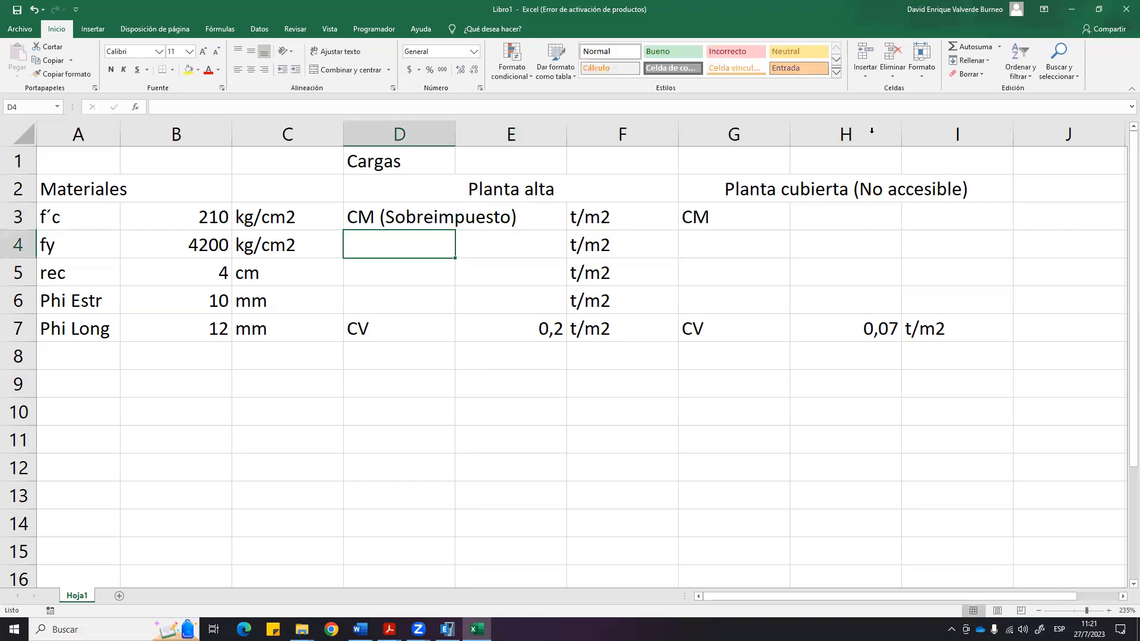
{"action": "left_click_drag", "start_coordinate": [454, 132], "coordinate": [529, 124]}
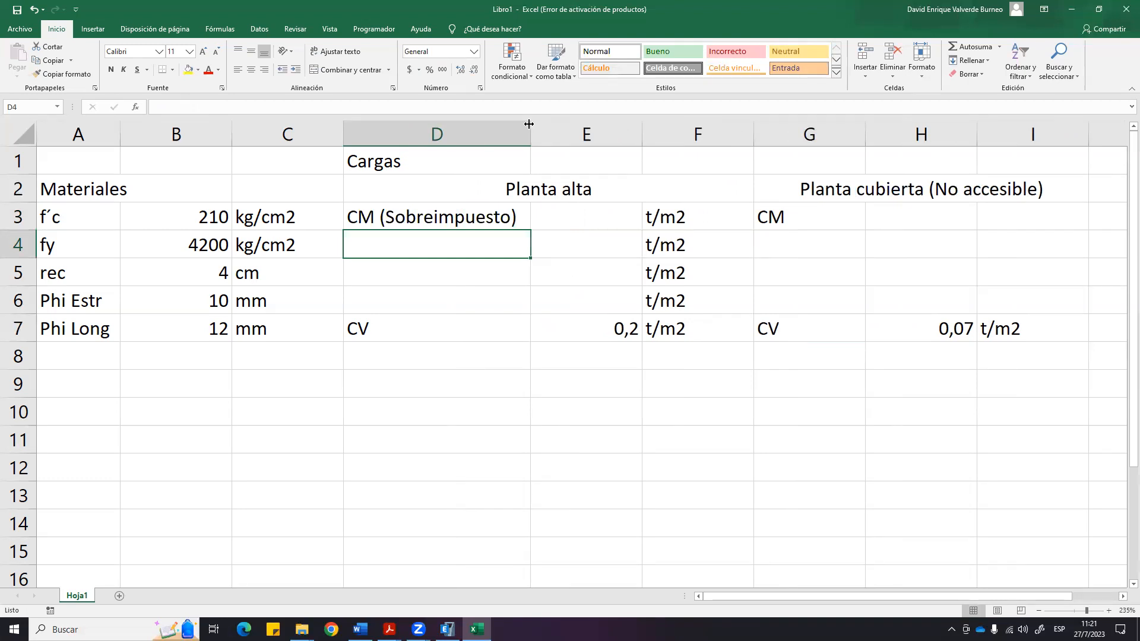
Enter the dead load labels Paredes in cell D4 and Enlucidos in D5.
{"action": "type", "text": "Paredes"}
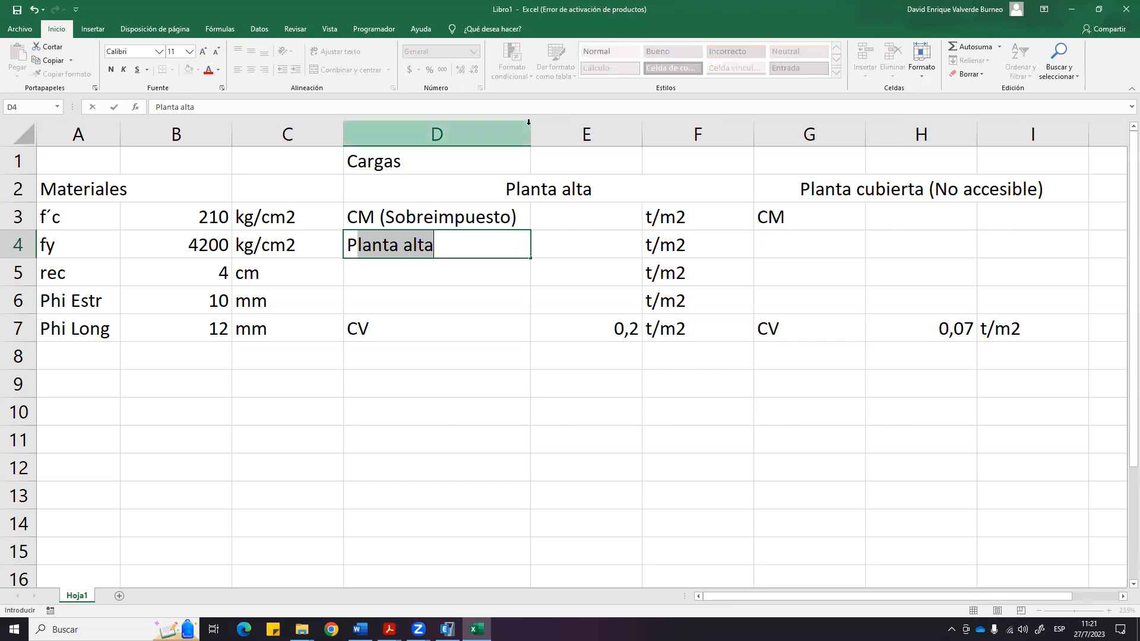
{"action": "key", "text": "Return"}
{"action": "type", "text": "Enlucidos"}
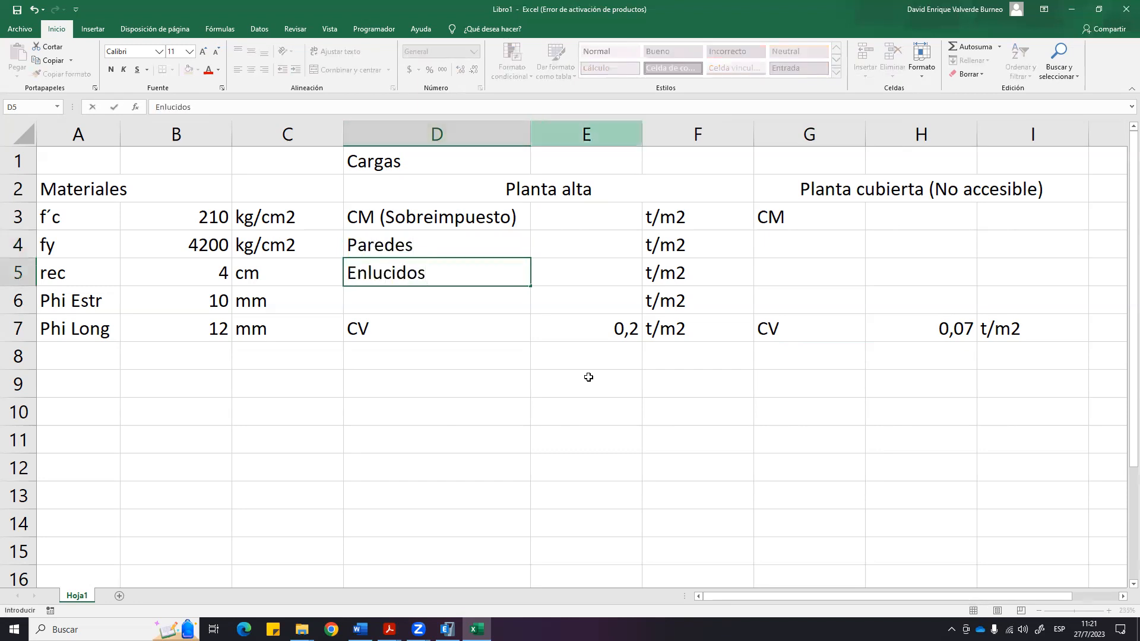
{"action": "left_click", "coordinate": [585, 440]}
Move the CV row of both floor blocks, D7 to I7, down to row 10.
{"action": "left_click_drag", "start_coordinate": [460, 328], "coordinate": [986, 416]}
{"action": "left_click", "coordinate": [489, 322]}
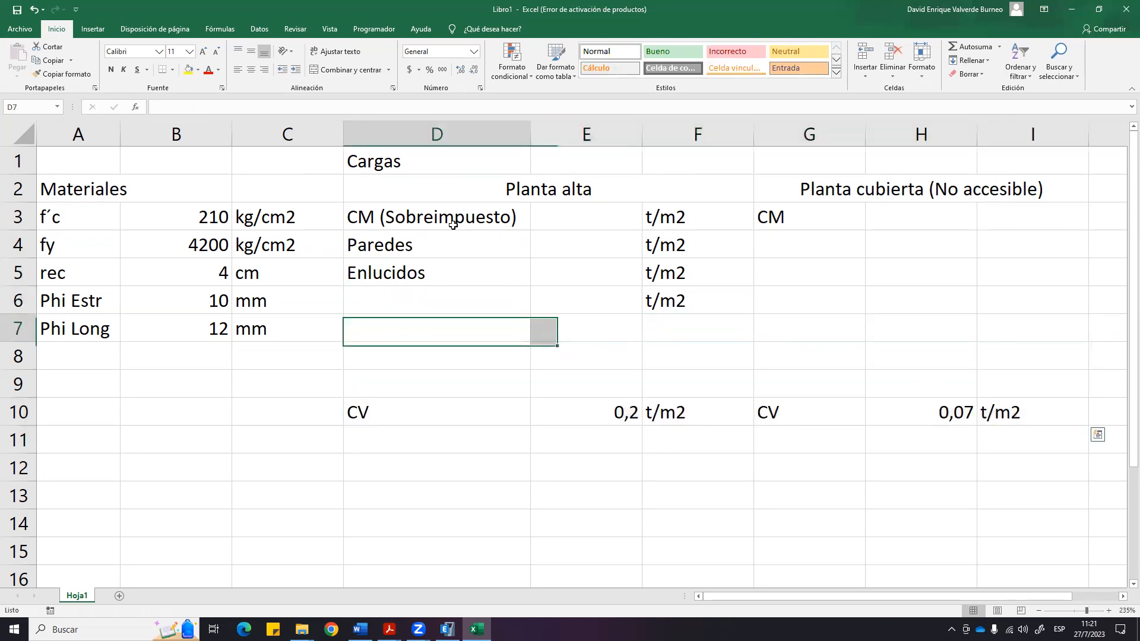
{"action": "left_click", "coordinate": [451, 223]}
{"action": "left_click", "coordinate": [460, 245]}
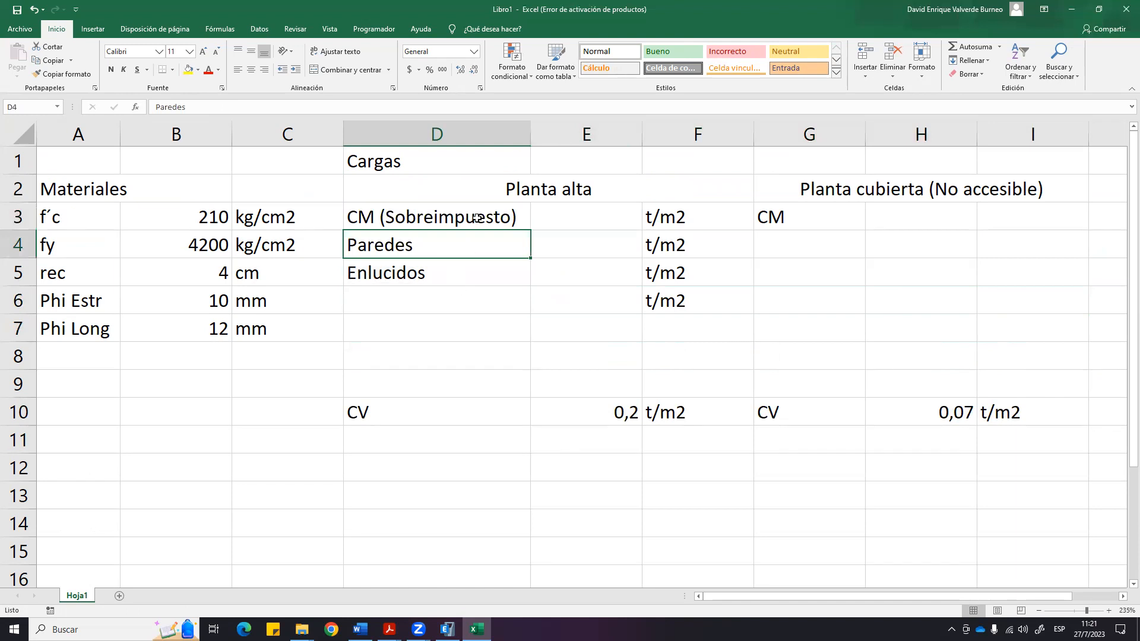
Correct the label in cell D3 to "CM (Sobreimpuesta)".
{"action": "left_click", "coordinate": [503, 218]}
{"action": "double_click", "coordinate": [505, 218]}
{"action": "type", "text": "a"}
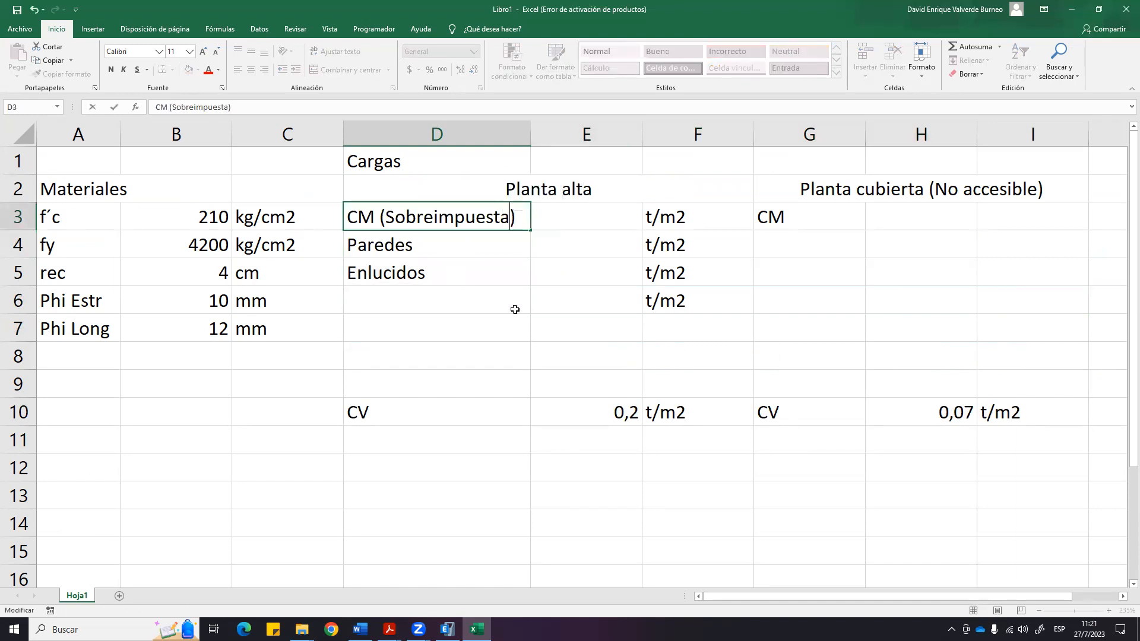
{"action": "left_click", "coordinate": [514, 308]}
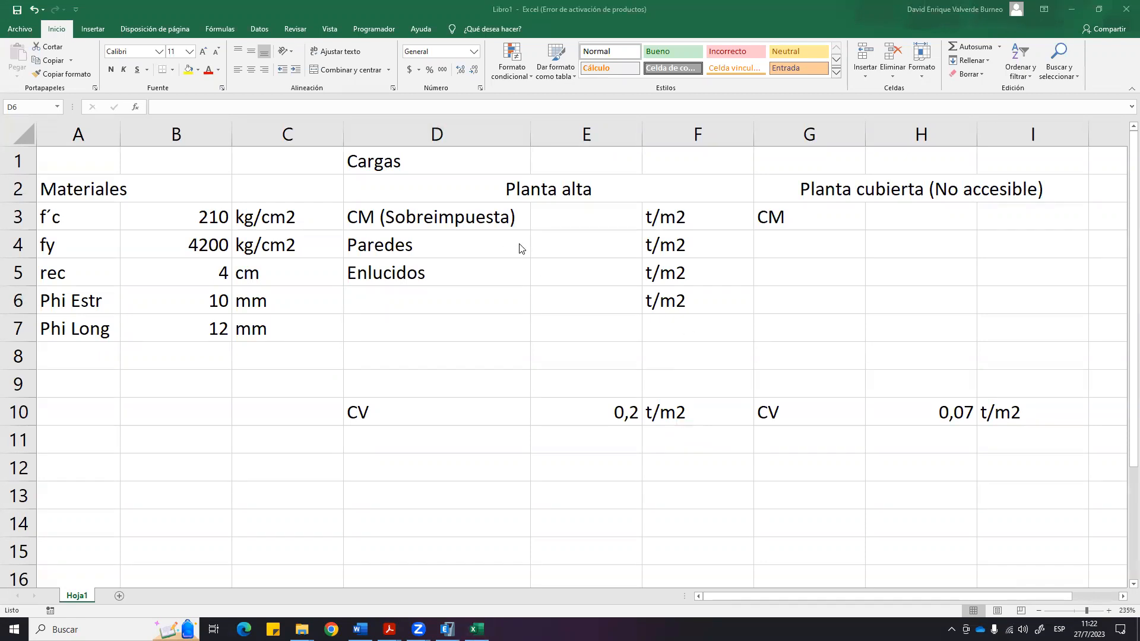
{"action": "left_click", "coordinate": [617, 248]}
{"action": "left_click", "coordinate": [397, 251]}
{"action": "left_click", "coordinate": [404, 277]}
{"action": "left_click_drag", "start_coordinate": [412, 248], "coordinate": [419, 272]}
{"action": "left_click", "coordinate": [430, 221]}
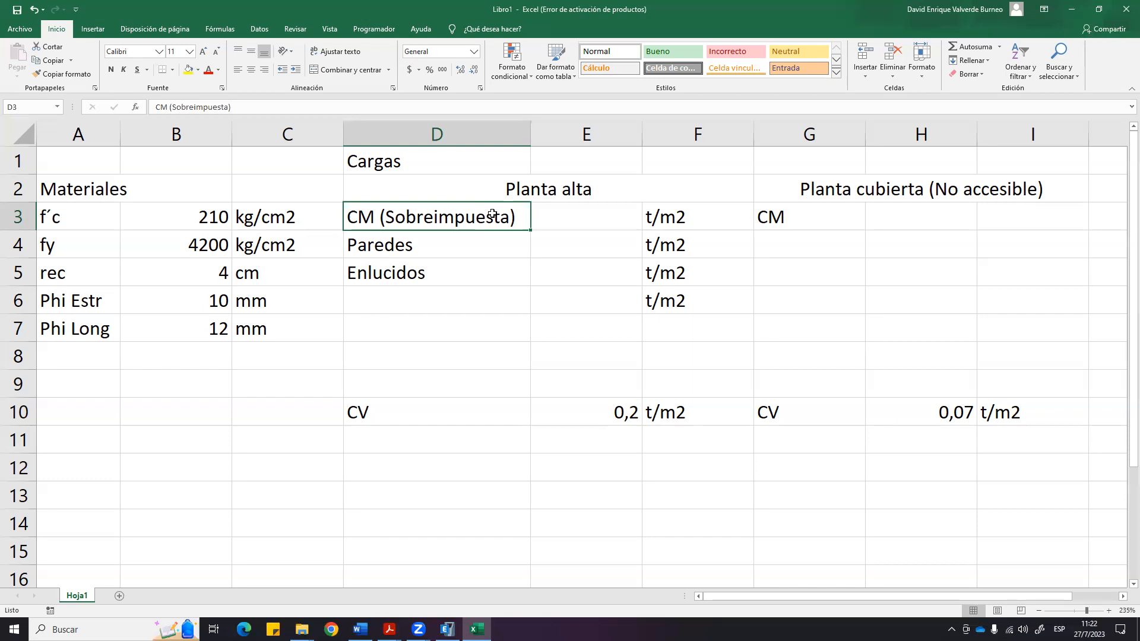
Enter the dead load label Instalaciones in cell D6.
{"action": "left_click", "coordinate": [451, 309]}
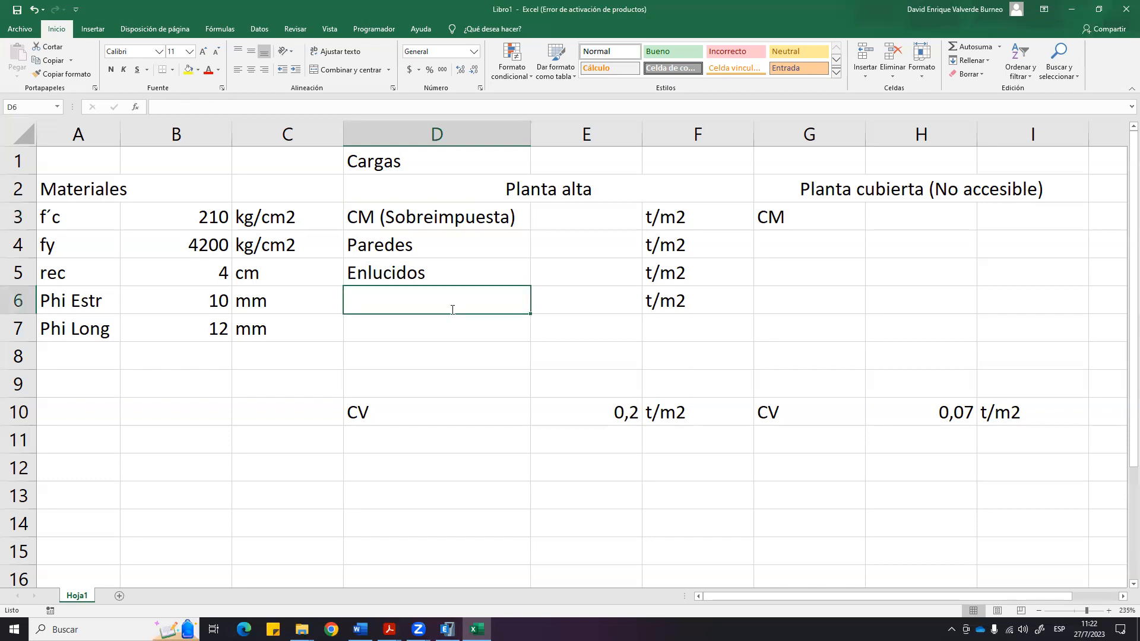
{"action": "type", "text": "Instañac"}
{"action": "key", "text": "BackSpace"}
{"action": "key", "text": "BackSpace"}
{"action": "key", "text": "BackSpace"}
{"action": "type", "text": "laciones"}
{"action": "key", "text": "Return"}
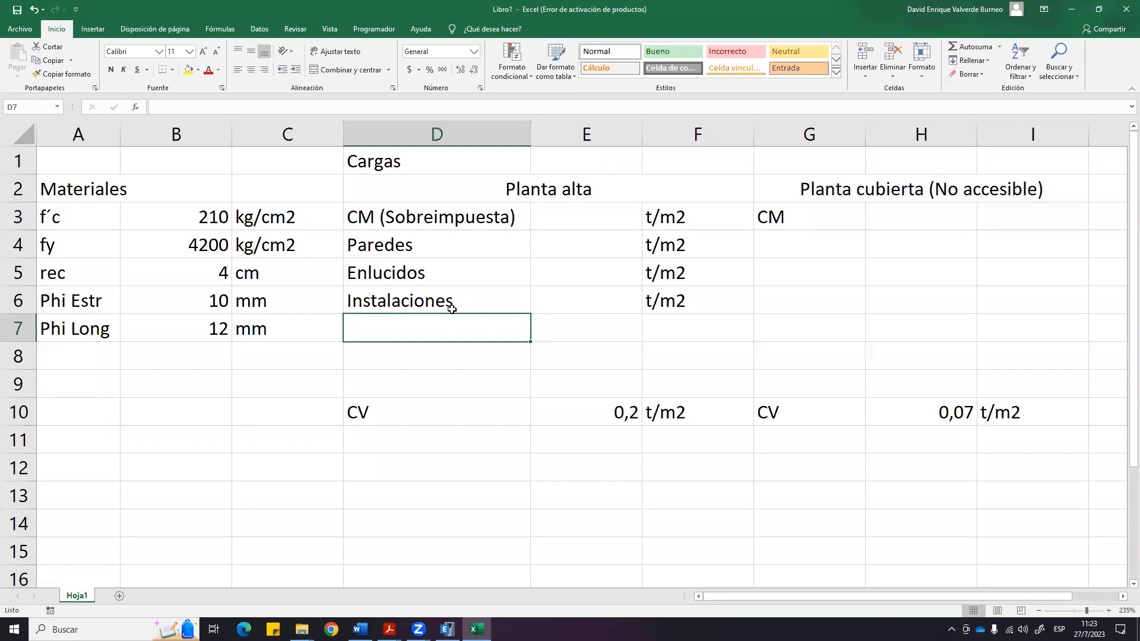
{"action": "key", "text": "Up"}
{"action": "key", "text": "Up"}
{"action": "key", "text": "Up"}
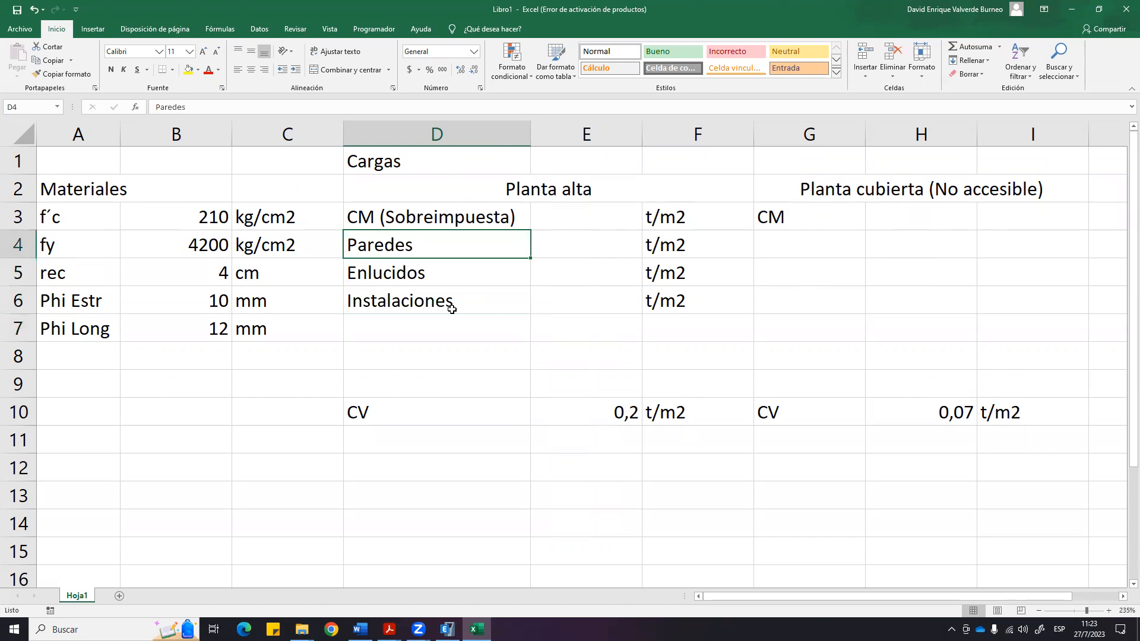
{"action": "key", "text": "Down"}
{"action": "key", "text": "Up"}
{"action": "key", "text": "Up"}
{"action": "key", "text": "Down"}
{"action": "key", "text": "Down"}
{"action": "key", "text": "Down"}
{"action": "key", "text": "Up"}
{"action": "key", "text": "Down"}
{"action": "key", "text": "Down"}
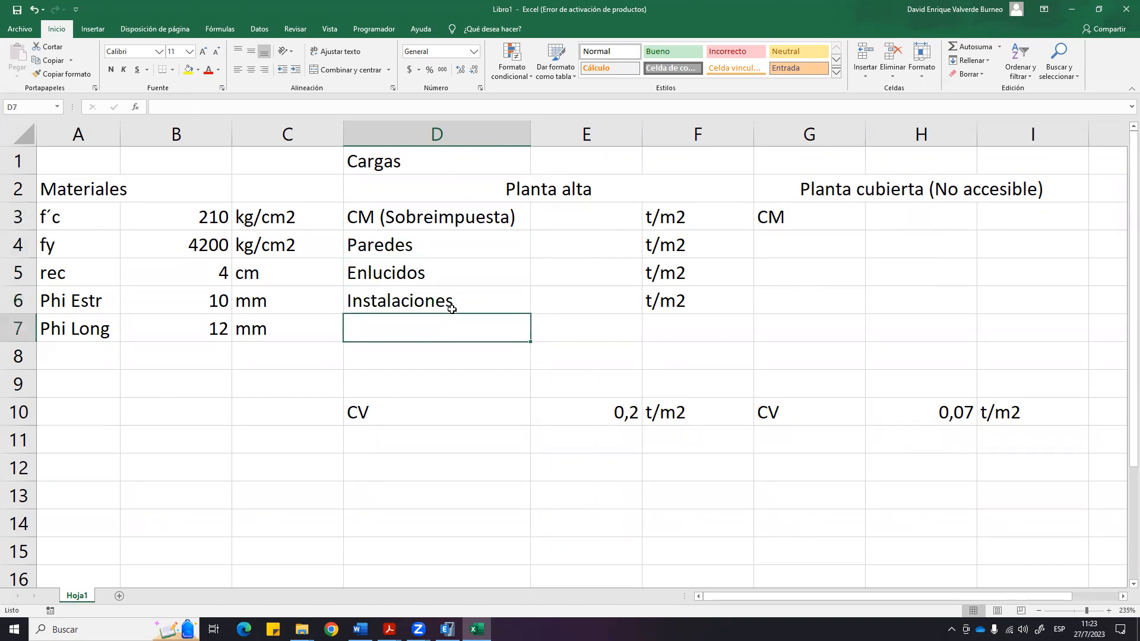
Enter the dead load label Pisos (Granito) in cell D7.
{"action": "type", "text": "Pisos"}
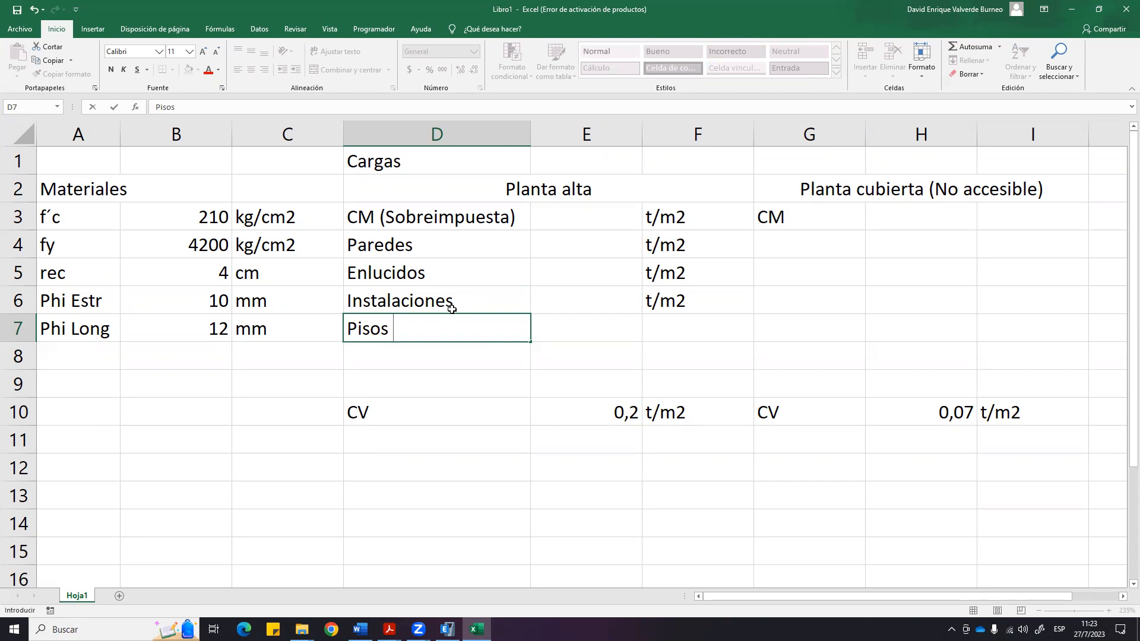
{"action": "type", "text": "(Granito)"}
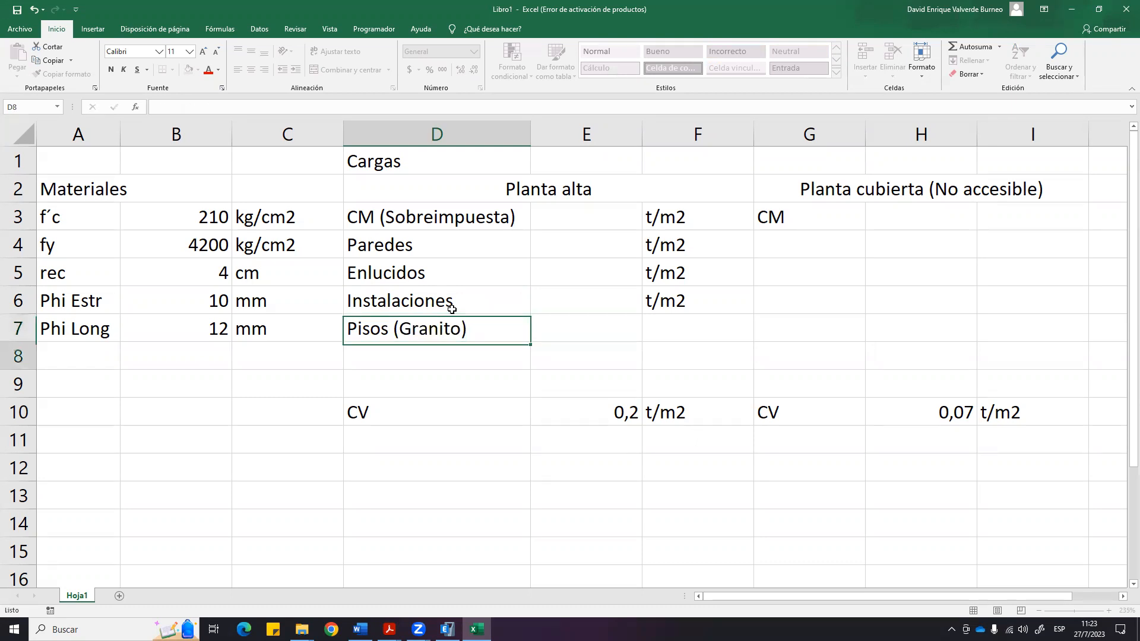
{"action": "key", "text": "Return"}
{"action": "left_click", "coordinate": [487, 333]}
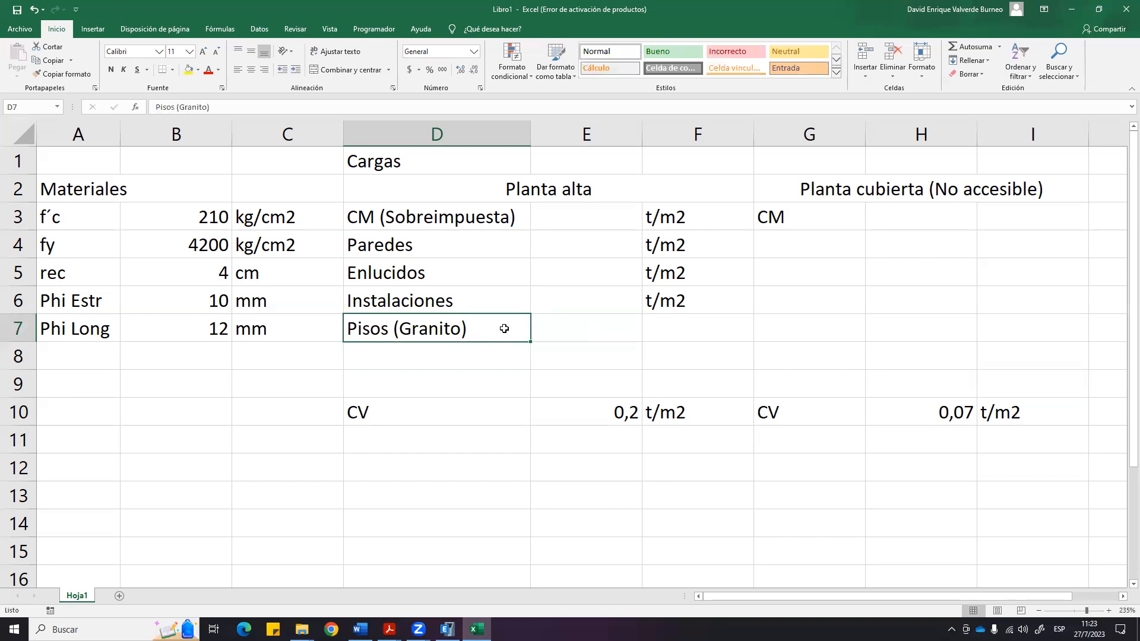
{"action": "left_click", "coordinate": [414, 356]}
{"action": "left_click", "coordinate": [431, 248]}
{"action": "left_click", "coordinate": [428, 275]}
{"action": "left_click", "coordinate": [468, 309]}
{"action": "left_click", "coordinate": [451, 348]}
{"action": "left_click", "coordinate": [470, 306]}
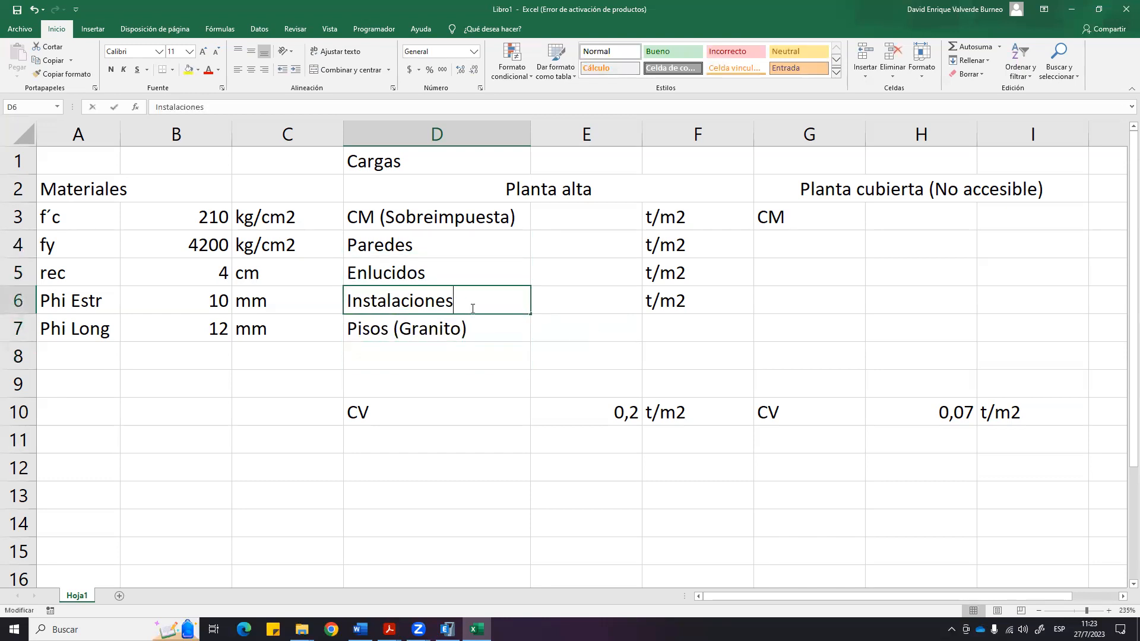
Enter the dead load label Tumbado/enlucido losas in cell D8.
{"action": "left_click", "coordinate": [451, 349]}
{"action": "type", "text": "Tumad"}
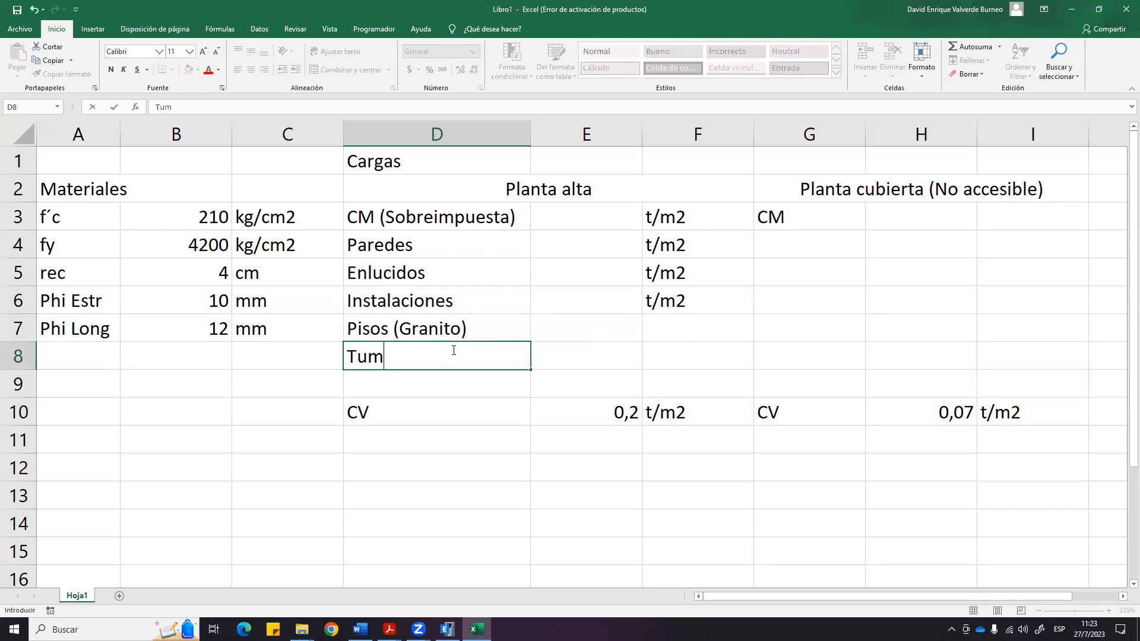
{"action": "key", "text": "BackSpace"}
{"action": "key", "text": "BackSpace"}
{"action": "type", "text": "baod"}
{"action": "key", "text": "BackSpace"}
{"action": "key", "text": "BackSpace"}
{"action": "type", "text": "do/enl"}
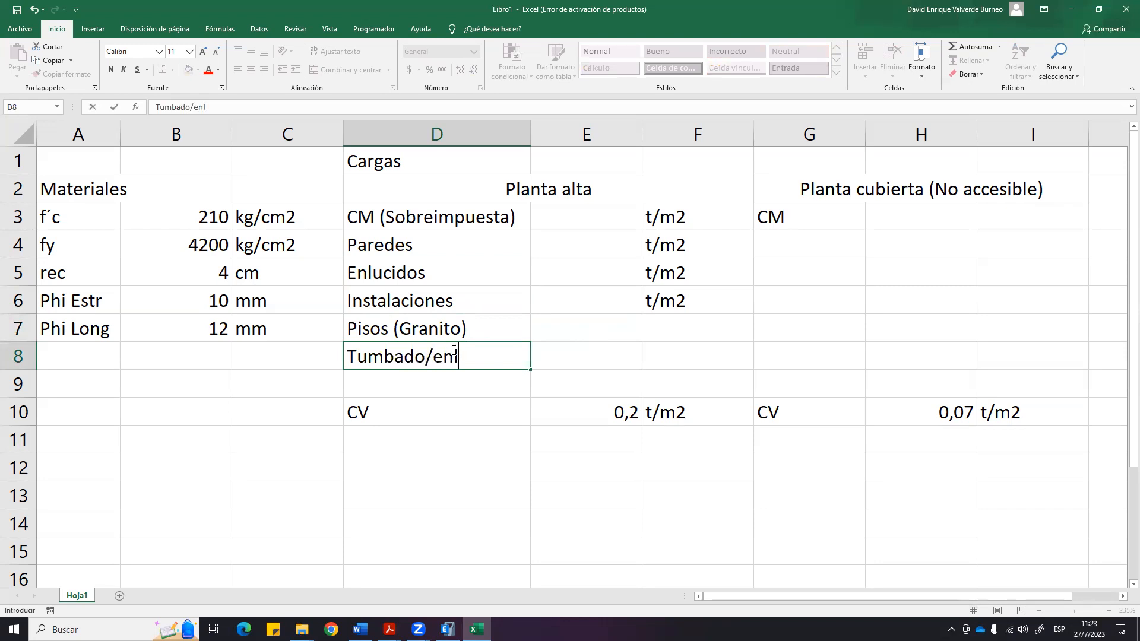
{"action": "type", "text": "ucido losas"}
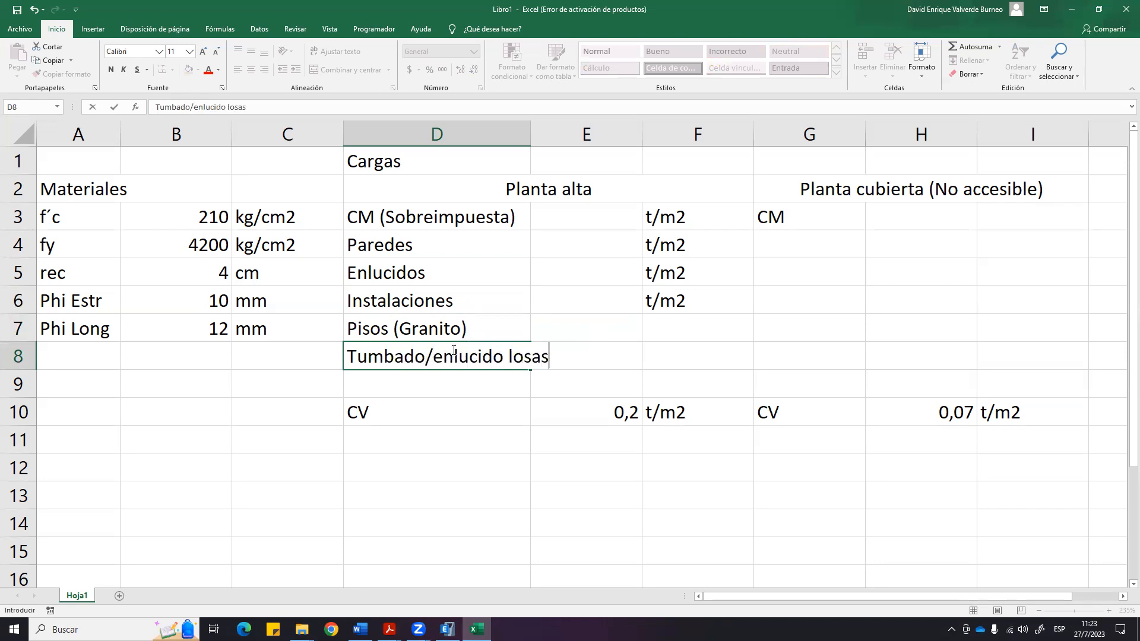
{"action": "key", "text": "Return"}
Widen column D so that the longest load label fits inside it.
{"action": "left_click_drag", "start_coordinate": [525, 130], "coordinate": [554, 129]}
{"action": "key", "text": "Down"}
{"action": "key", "text": "Down"}
{"action": "key", "text": "Down"}
{"action": "key", "text": "Up"}
{"action": "key", "text": "Up"}
{"action": "key", "text": "Up"}
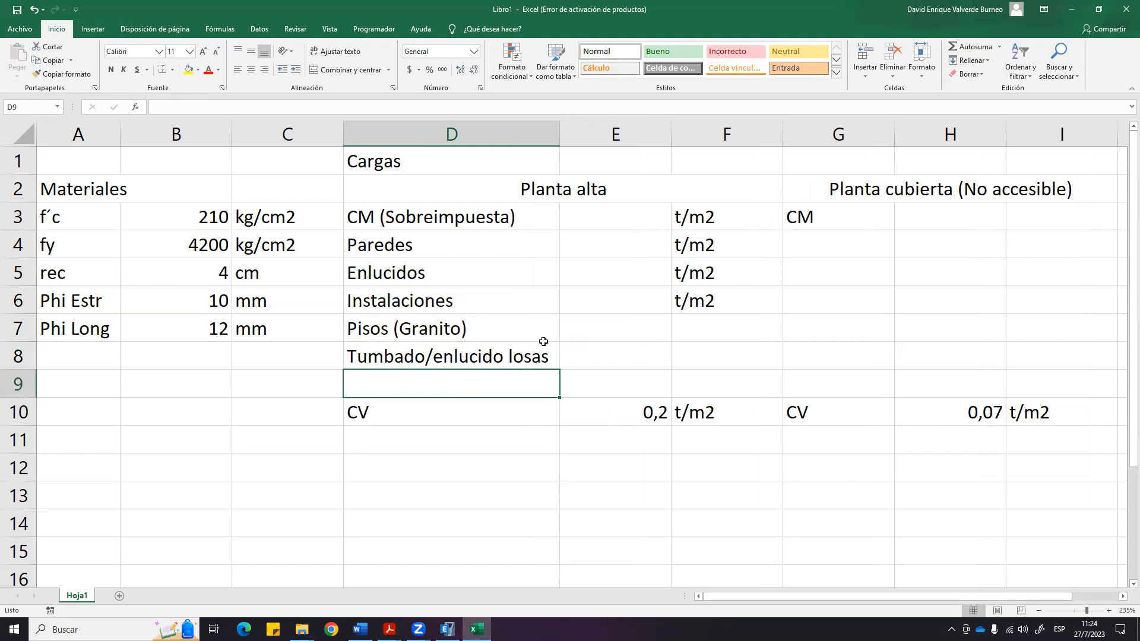
Total the upper floor's superimposed dead load in cell E3 with a SUMA formula over E4:E8.
{"action": "left_click", "coordinate": [619, 224]}
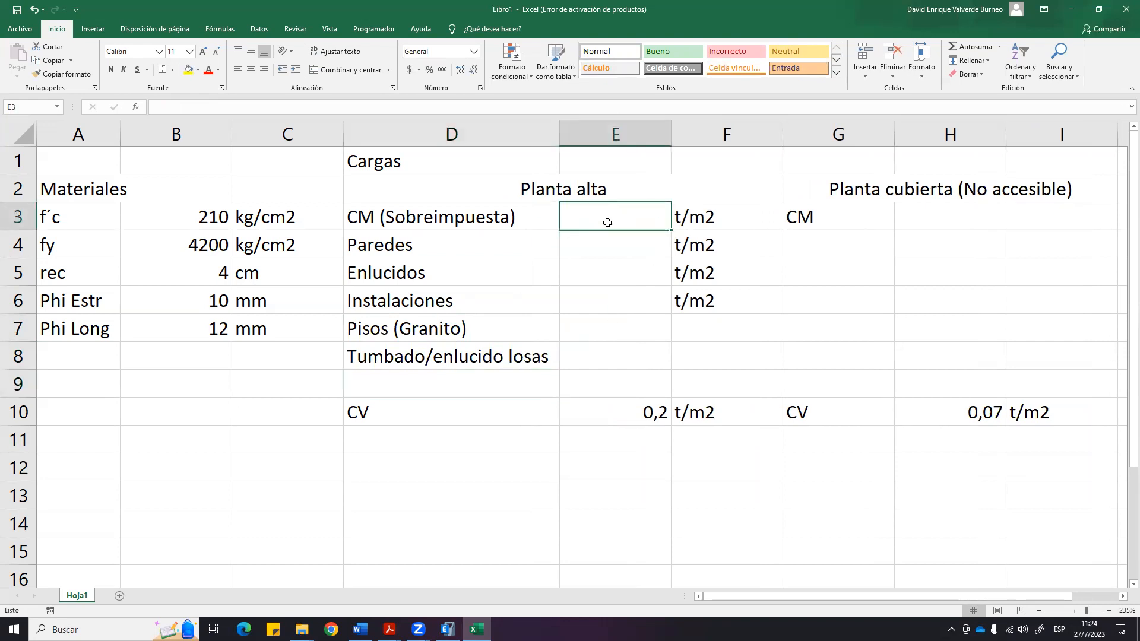
{"action": "type", "text": "+suma("}
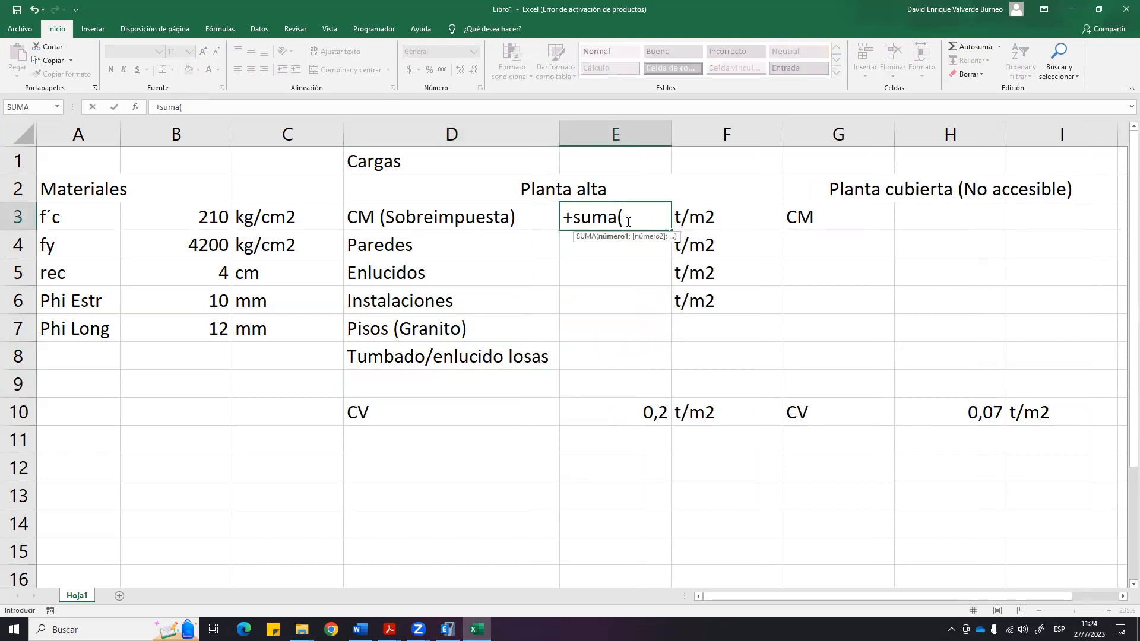
{"action": "left_click_drag", "start_coordinate": [598, 249], "coordinate": [586, 351]}
{"action": "key", "text": "Return"}
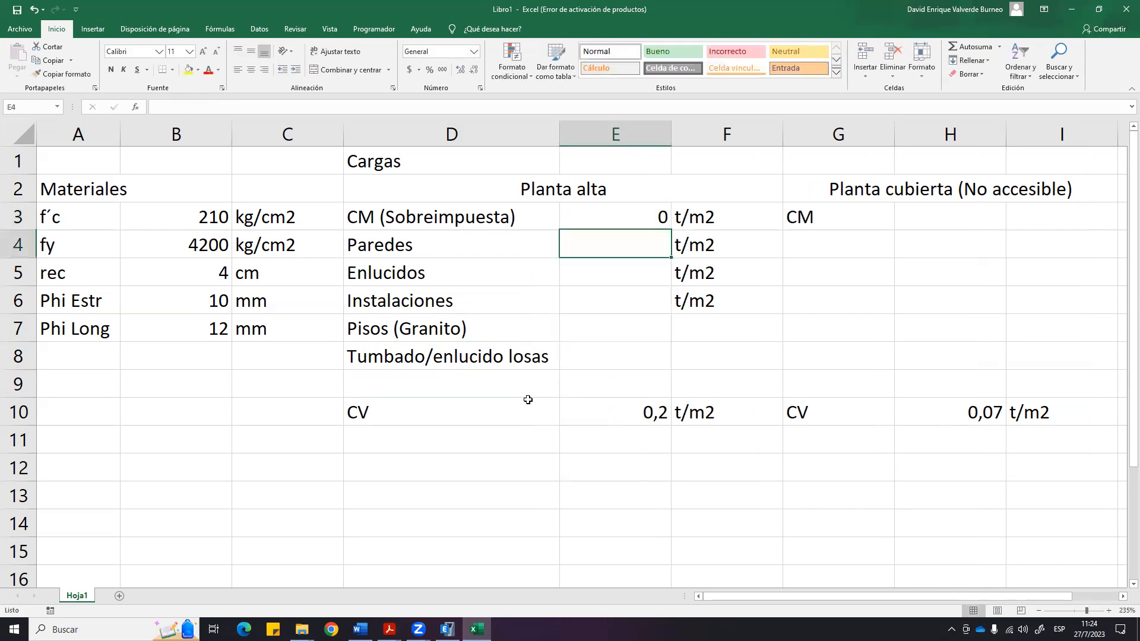
Delete the empty row 9 between the dead load items and the CV row.
{"action": "left_click", "coordinate": [527, 405]}
{"action": "right_click", "coordinate": [18, 384]}
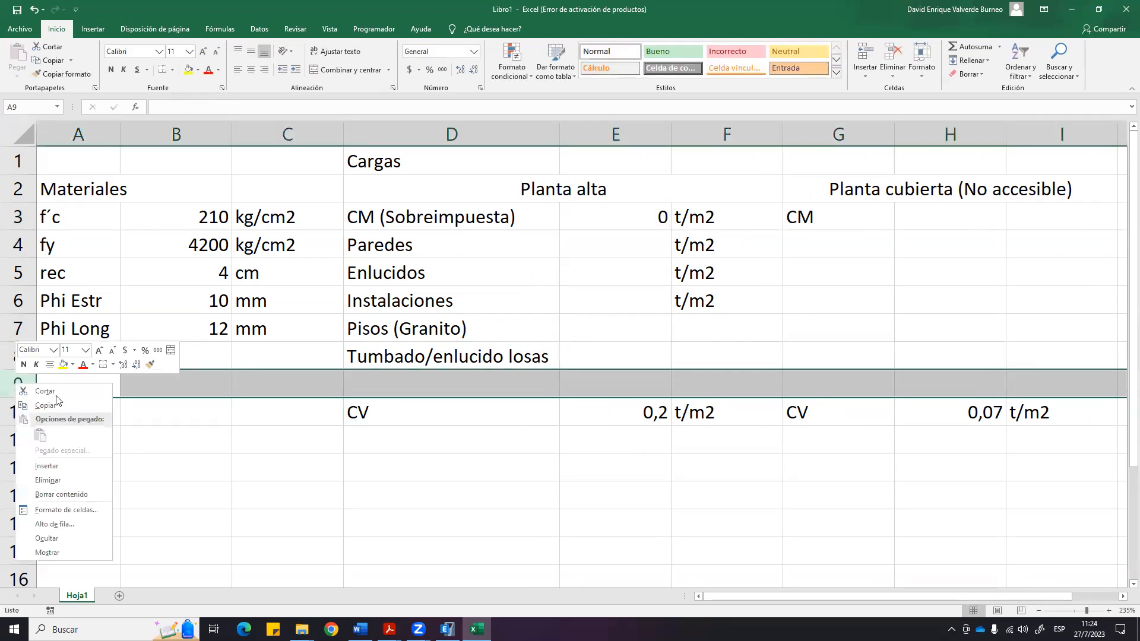
{"action": "left_click", "coordinate": [67, 479]}
{"action": "left_click", "coordinate": [578, 457]}
{"action": "left_click", "coordinate": [567, 224]}
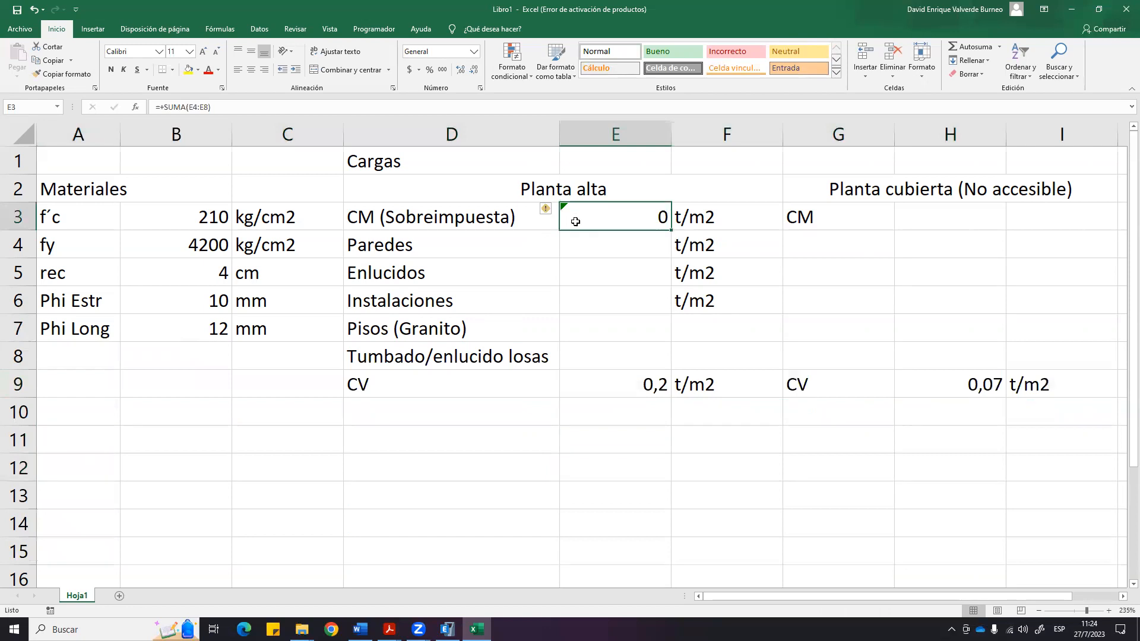
Enter 0,180 t/m2 as the Paredes load in cell E4.
{"action": "left_click", "coordinate": [624, 244]}
{"action": "left_click", "coordinate": [436, 247]}
{"action": "left_click", "coordinate": [599, 242]}
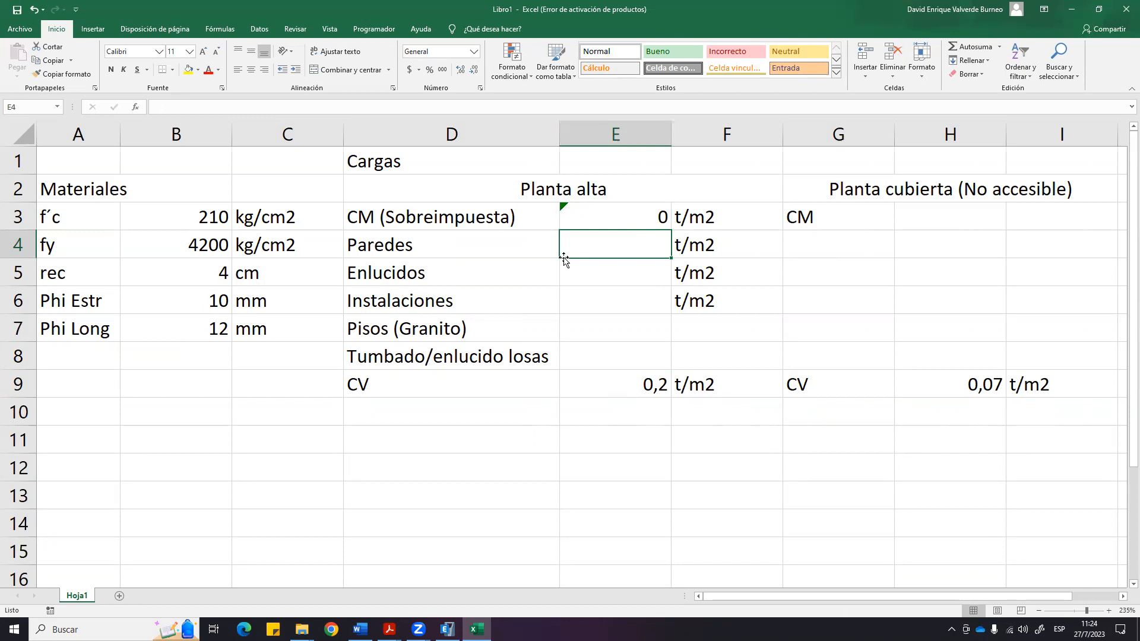
{"action": "type", "text": "0,180"}
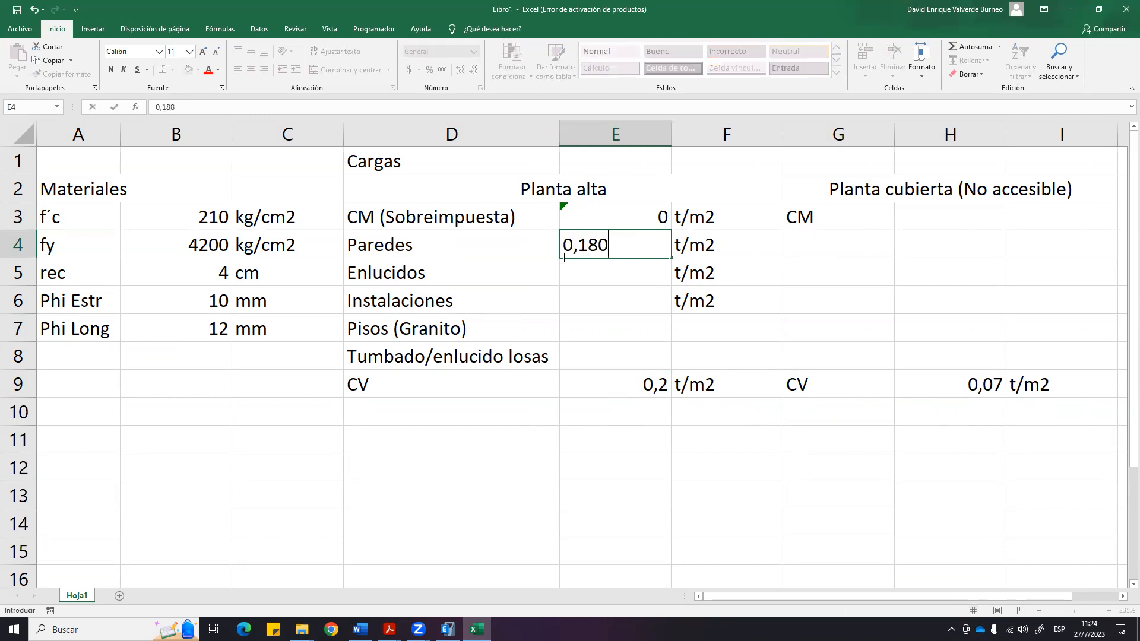
{"action": "key", "text": "Return"}
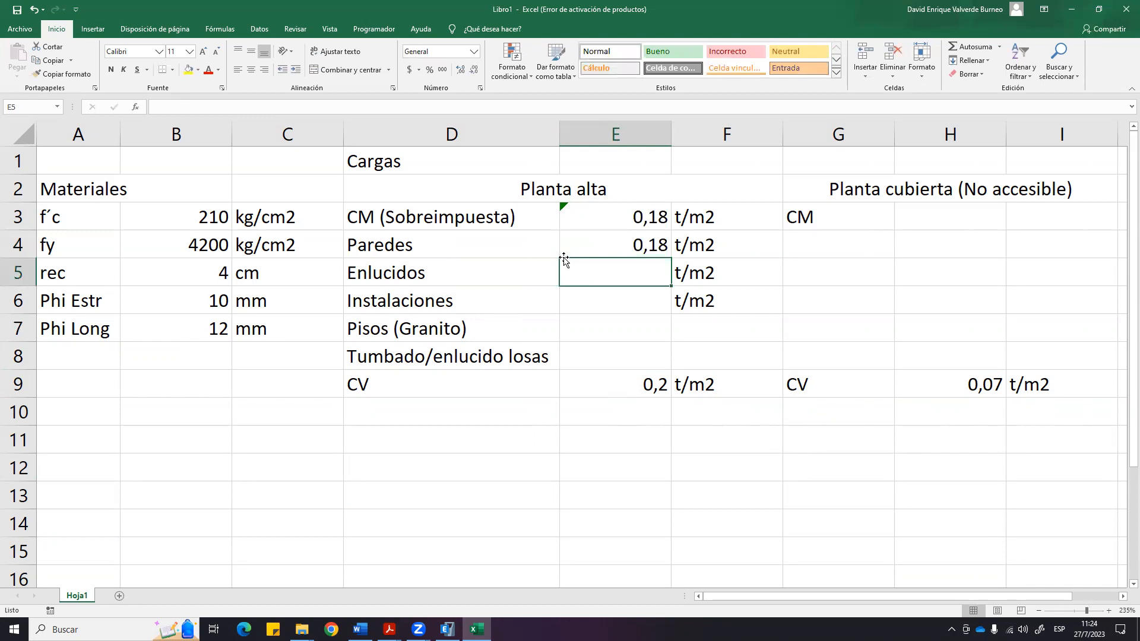
Enter the upper floor loads 0,1 for Enlucidos in E5 and 0,015 for Instalaciones in E6.
{"action": "type", "text": ","}
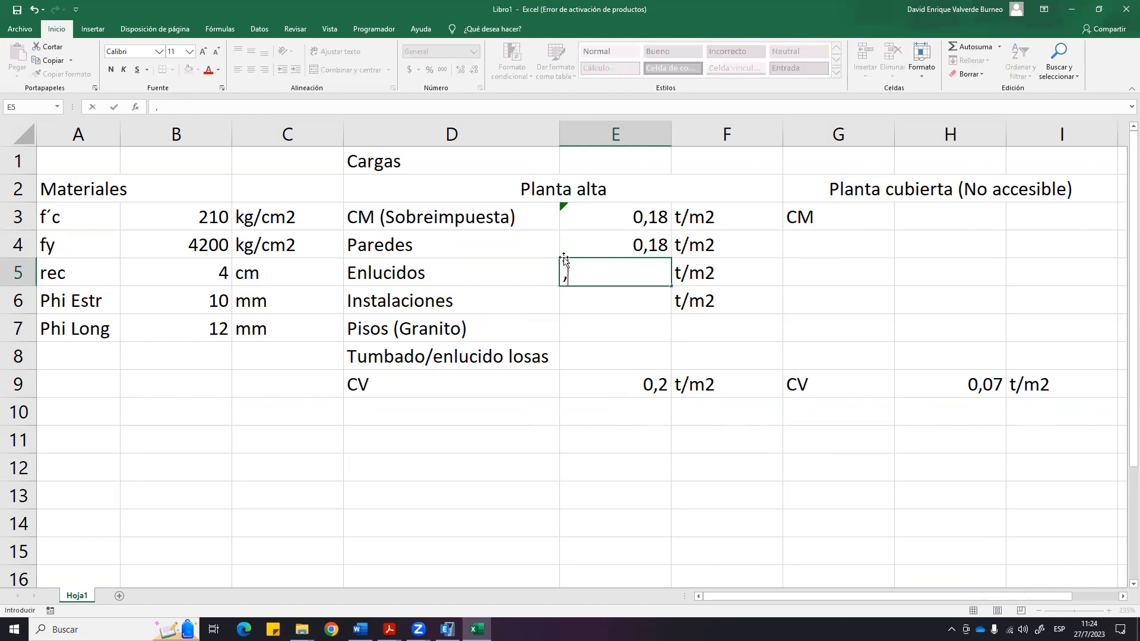
{"action": "type", "text": "1"}
{"action": "key", "text": "Return"}
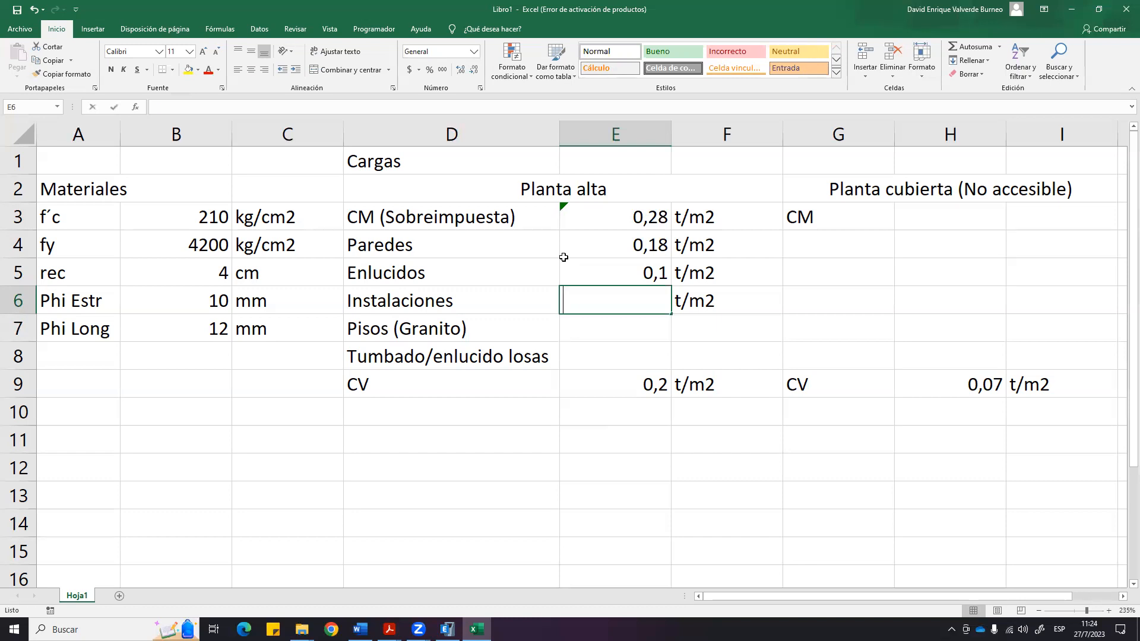
{"action": "type", "text": "0,015"}
{"action": "key", "text": "Return"}
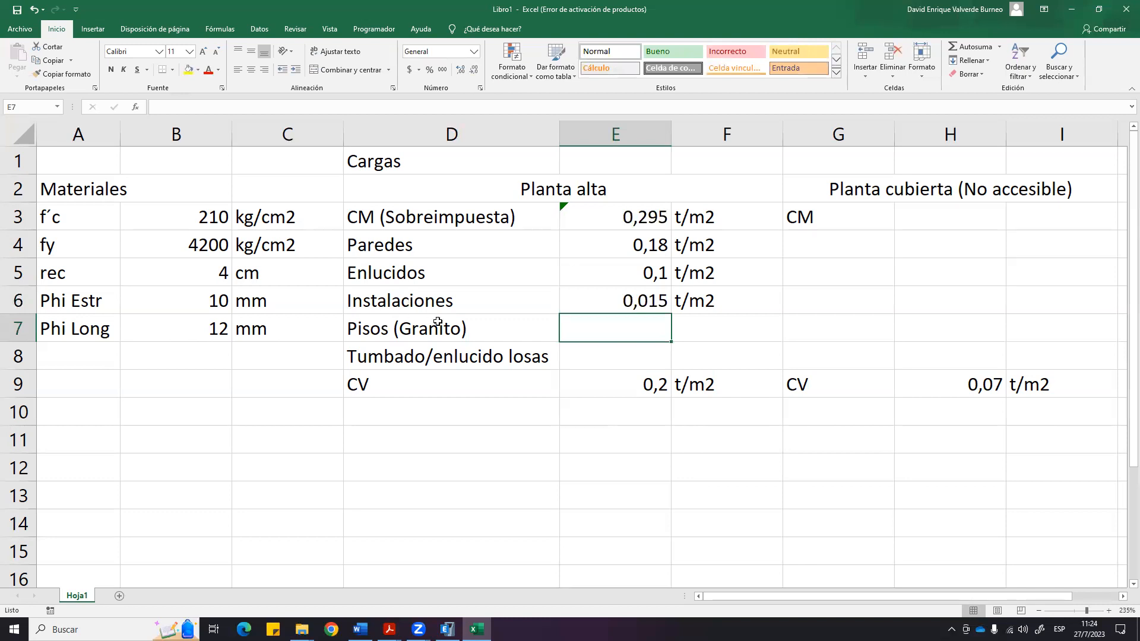
Extend the floor finish label in cell D7 to "Pisos (Granito+Sustrato)".
{"action": "left_click", "coordinate": [420, 334]}
{"action": "double_click", "coordinate": [461, 329]}
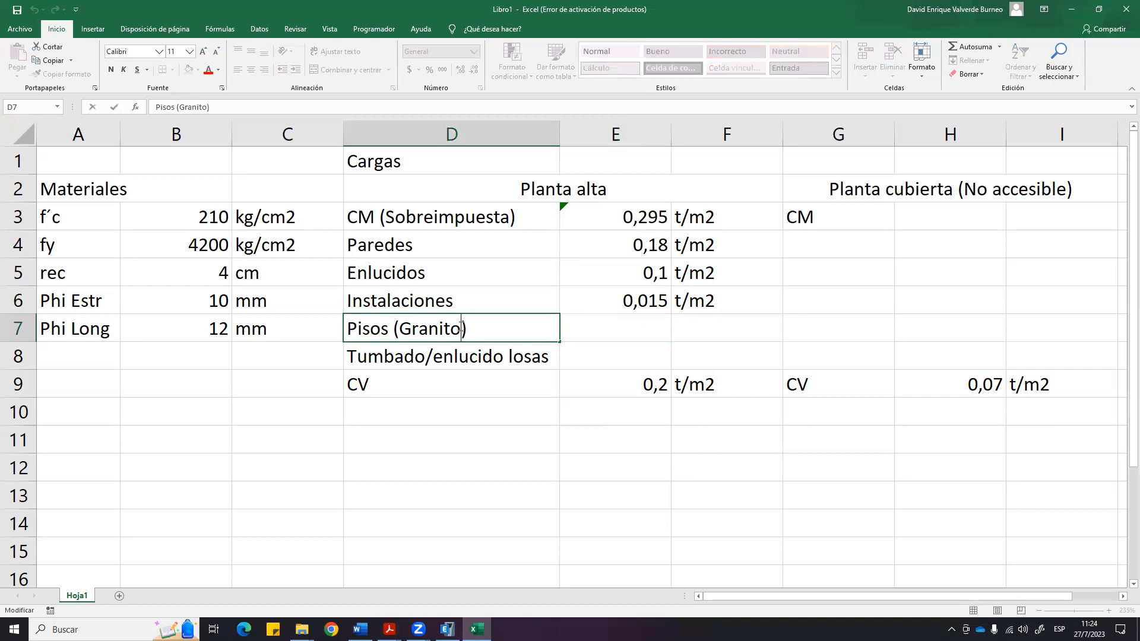
{"action": "type", "text": "+"}
{"action": "type", "text": "Sustra"}
{"action": "type", "text": "to"}
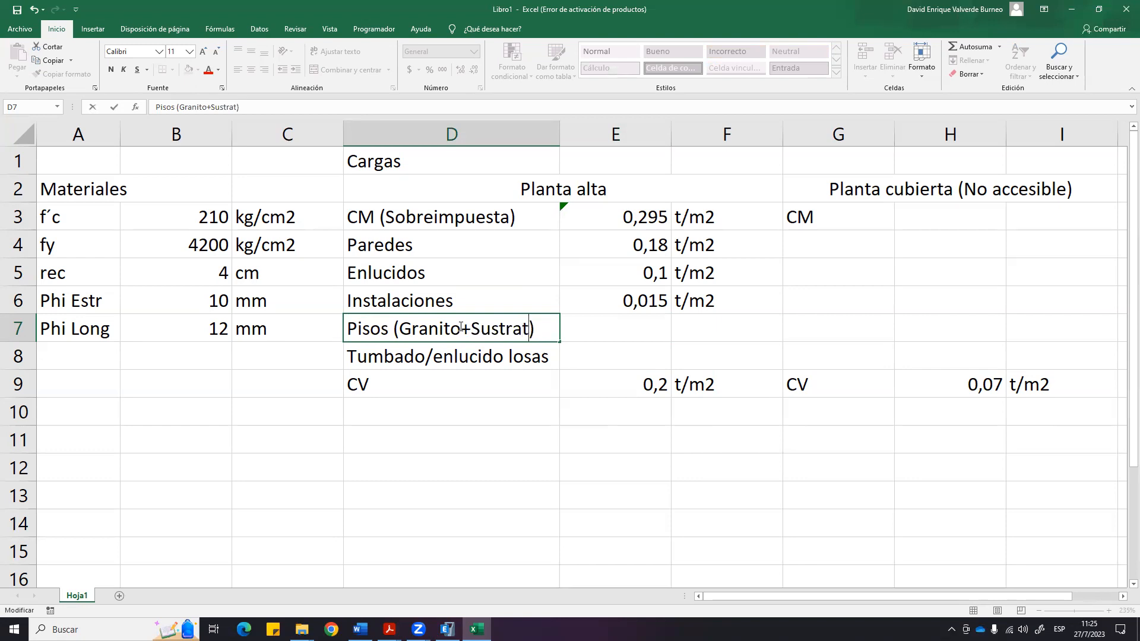
{"action": "key", "text": "Delete"}
{"action": "type", "text": ")"}
{"action": "key", "text": "Return"}
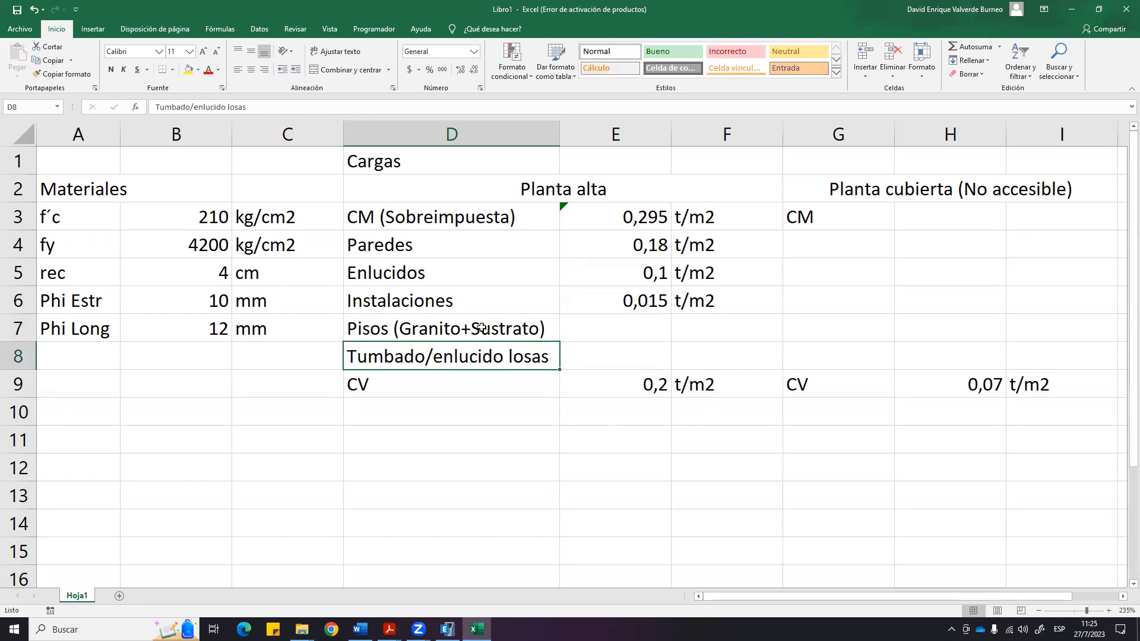
{"action": "double_click", "coordinate": [506, 328]}
{"action": "left_click_drag", "start_coordinate": [472, 325], "coordinate": [539, 328]}
{"action": "left_click_drag", "start_coordinate": [399, 329], "coordinate": [445, 333]}
{"action": "left_click", "coordinate": [426, 329]}
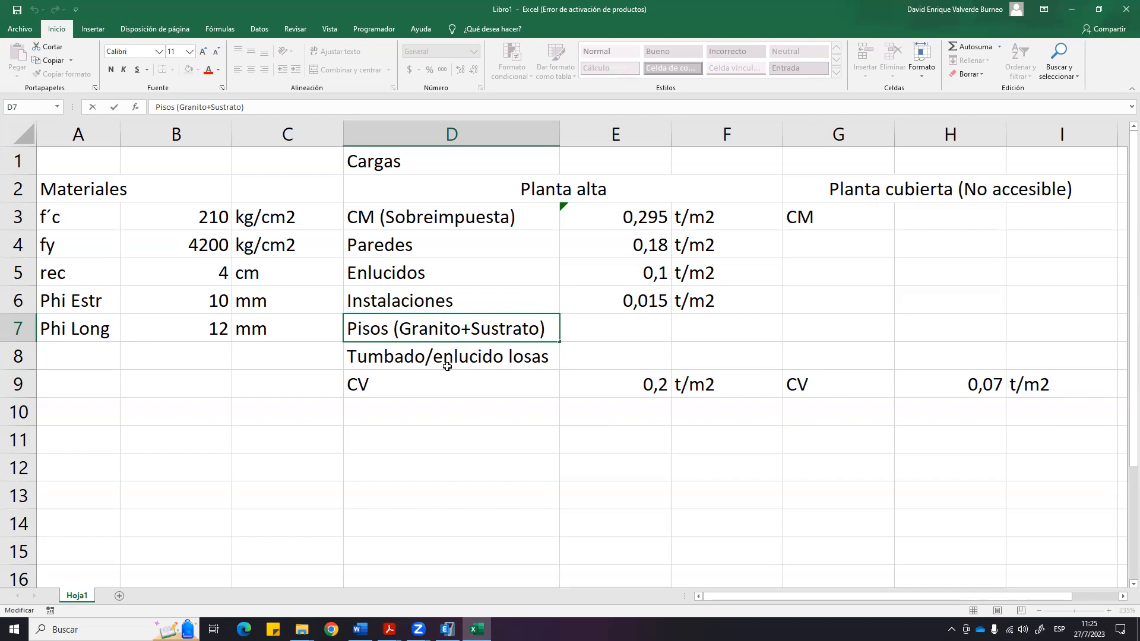
{"action": "left_click_drag", "start_coordinate": [470, 330], "coordinate": [537, 331]}
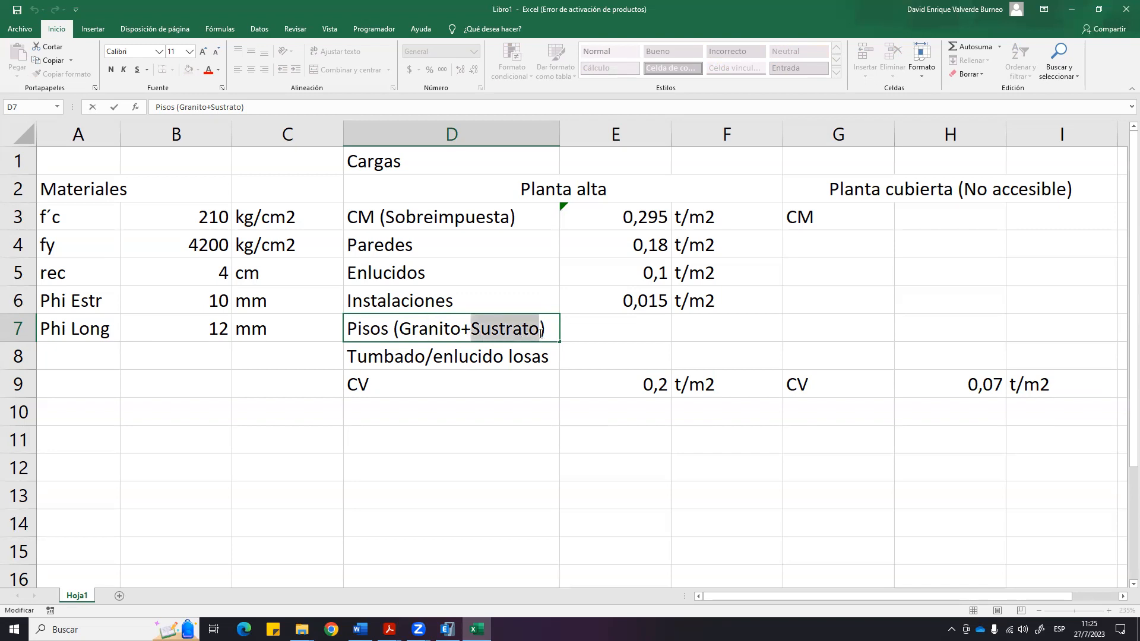
{"action": "left_click", "coordinate": [528, 330]}
{"action": "double_click", "coordinate": [474, 330]}
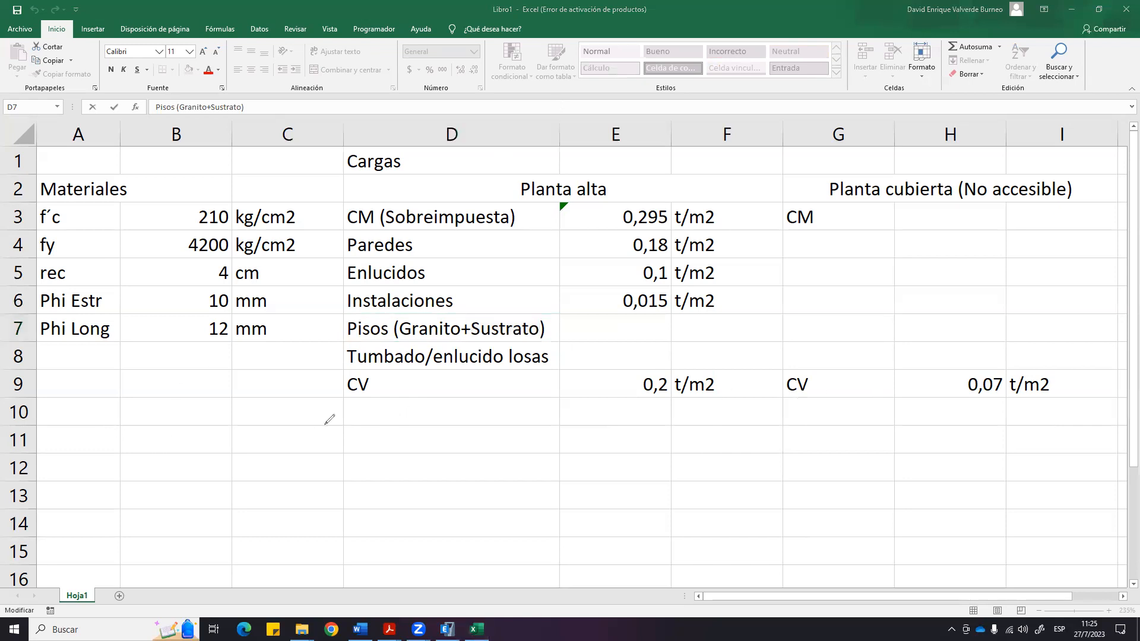
Sketch an uneven red slab line below the table, with a level purple finish line above it and short vertical lines joining them.
{"action": "mouse_move", "coordinate": [98, 446]}
{"action": "left_mouse_down"}
{"action": "mouse_move", "coordinate": [557, 446]}
{"action": "mouse_move", "coordinate": [634, 458]}
{"action": "mouse_move", "coordinate": [1022, 441]}
{"action": "left_mouse_up"}
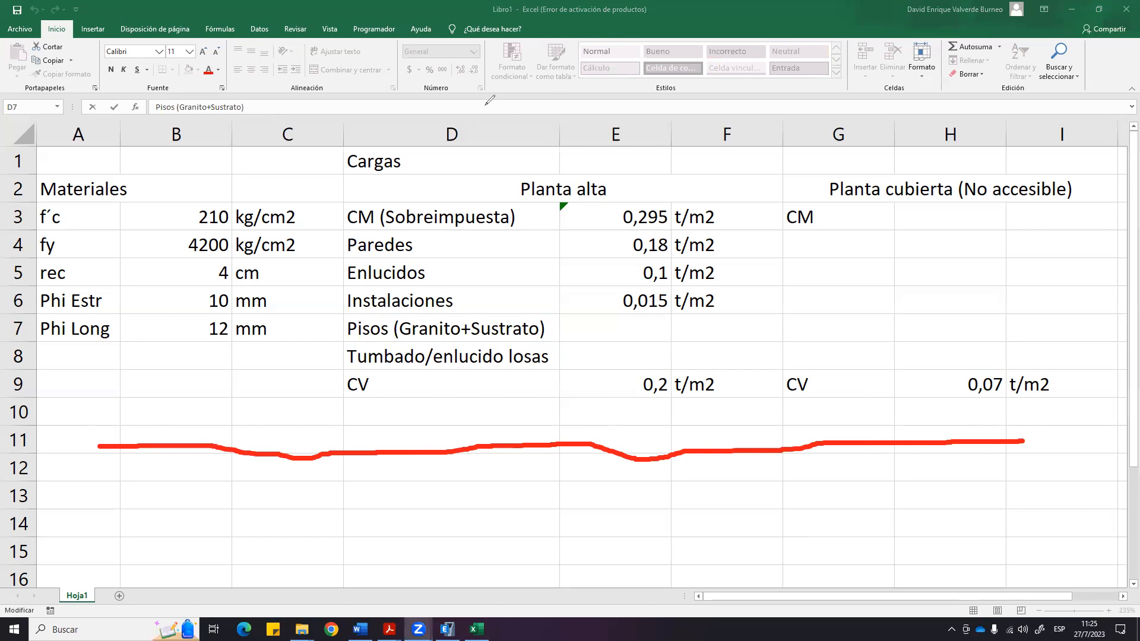
{"action": "mouse_move", "coordinate": [96, 439]}
{"action": "left_mouse_down"}
{"action": "mouse_move", "coordinate": [877, 438]}
{"action": "mouse_move", "coordinate": [1034, 417]}
{"action": "mouse_move", "coordinate": [1038, 435]}
{"action": "left_mouse_up"}
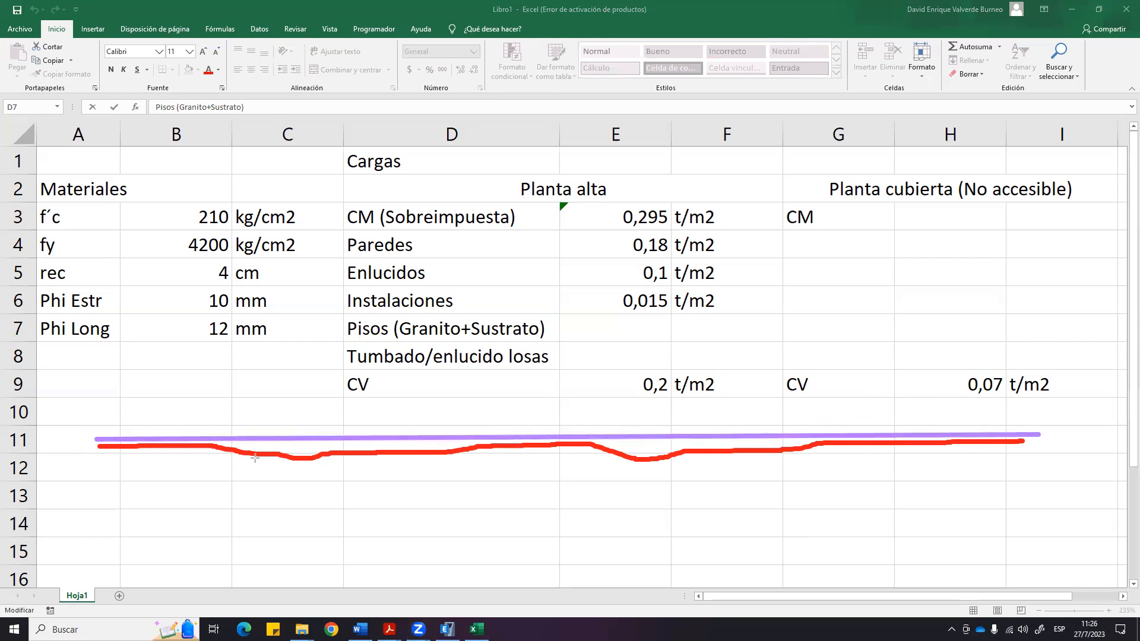
{"action": "left_click_drag", "start_coordinate": [295, 440], "coordinate": [295, 457]}
{"action": "left_click_drag", "start_coordinate": [930, 434], "coordinate": [931, 441]}
{"action": "left_click_drag", "start_coordinate": [638, 458], "coordinate": [638, 438]}
{"action": "mouse_move", "coordinate": [98, 436]}
{"action": "left_mouse_down"}
{"action": "mouse_move", "coordinate": [938, 410]}
{"action": "mouse_move", "coordinate": [1042, 432]}
{"action": "left_mouse_up"}
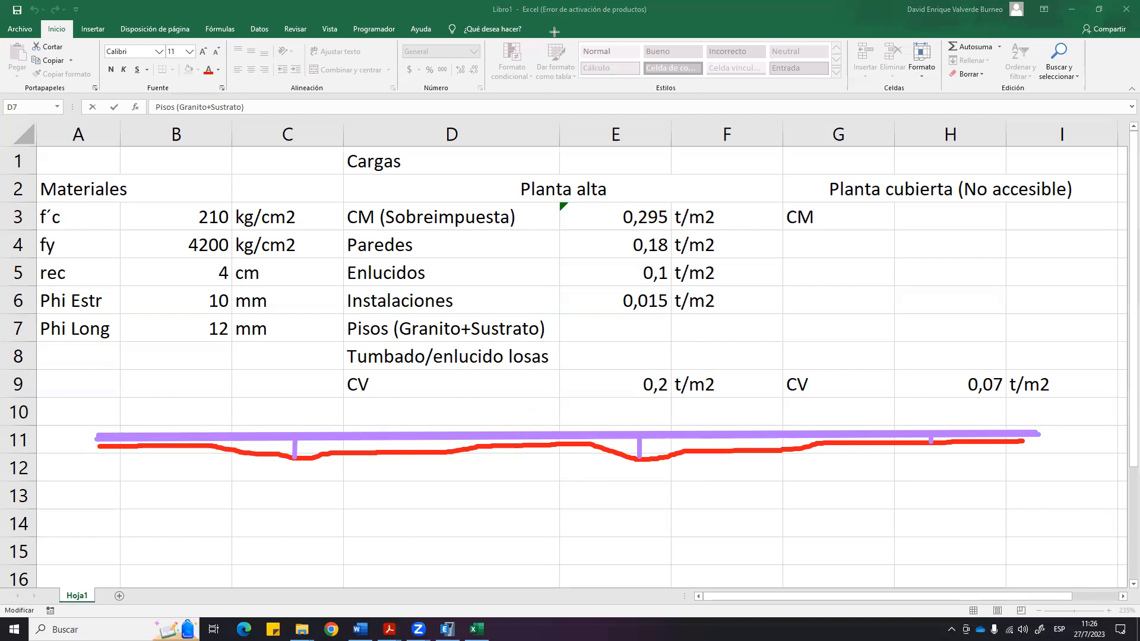
{"action": "key", "text": "Escape"}
{"action": "left_click", "coordinate": [623, 328]}
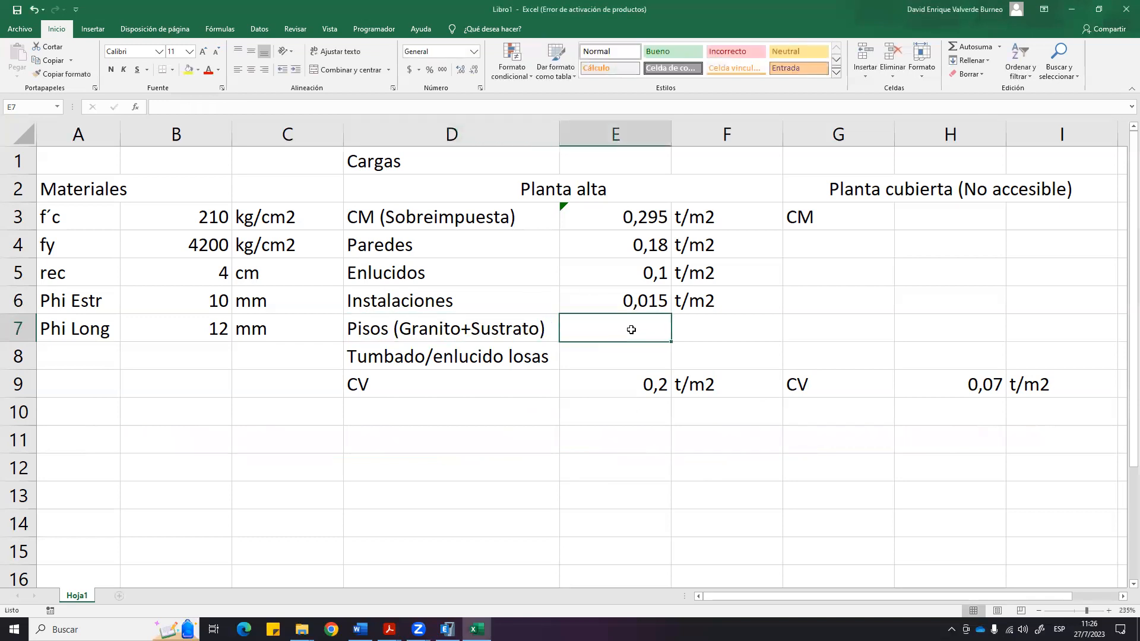
{"action": "type", "text": "+"}
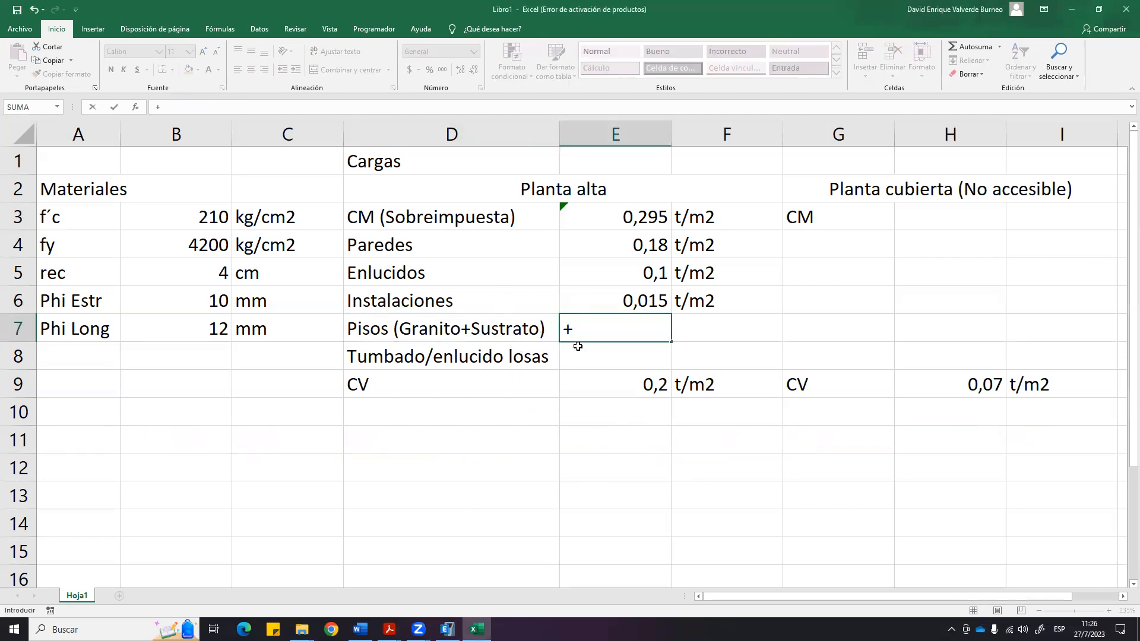
{"action": "left_click", "coordinate": [537, 404]}
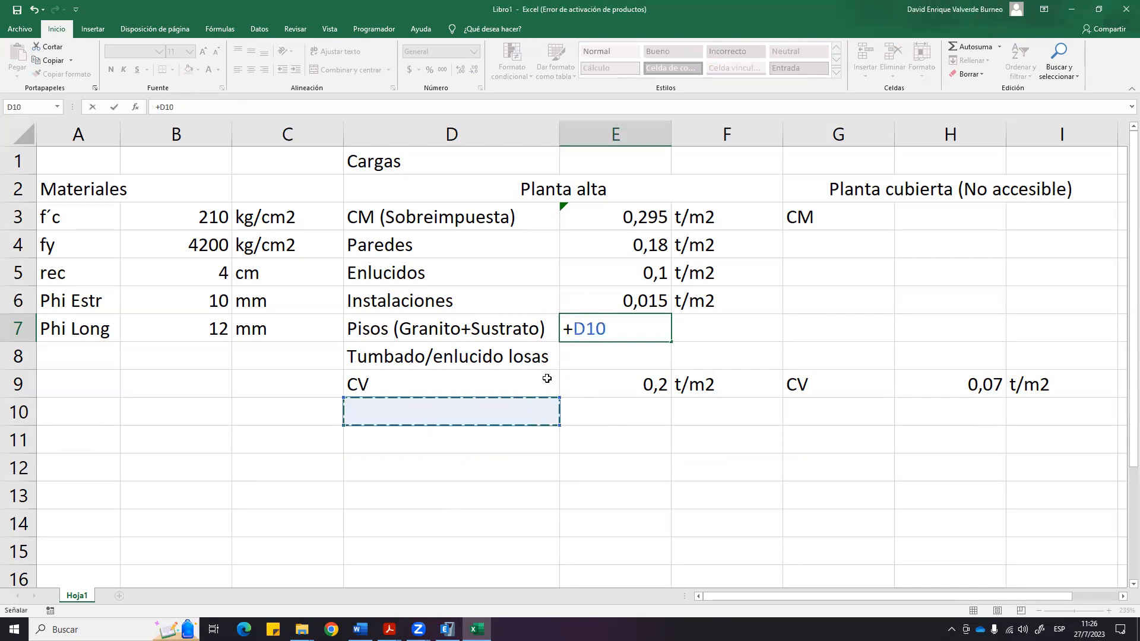
{"action": "key", "text": "Escape"}
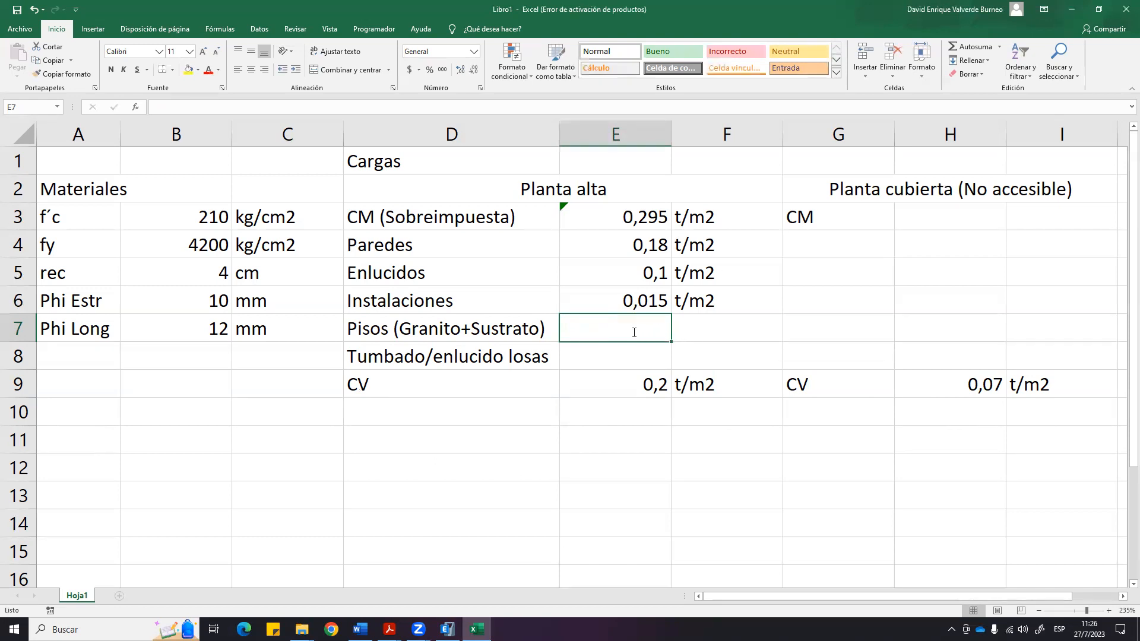
Enter the formula +2/100*2,5+2/100*2,0 in E7 as the Pisos (Granito+Sustrato) load.
{"action": "type", "text": "+2"}
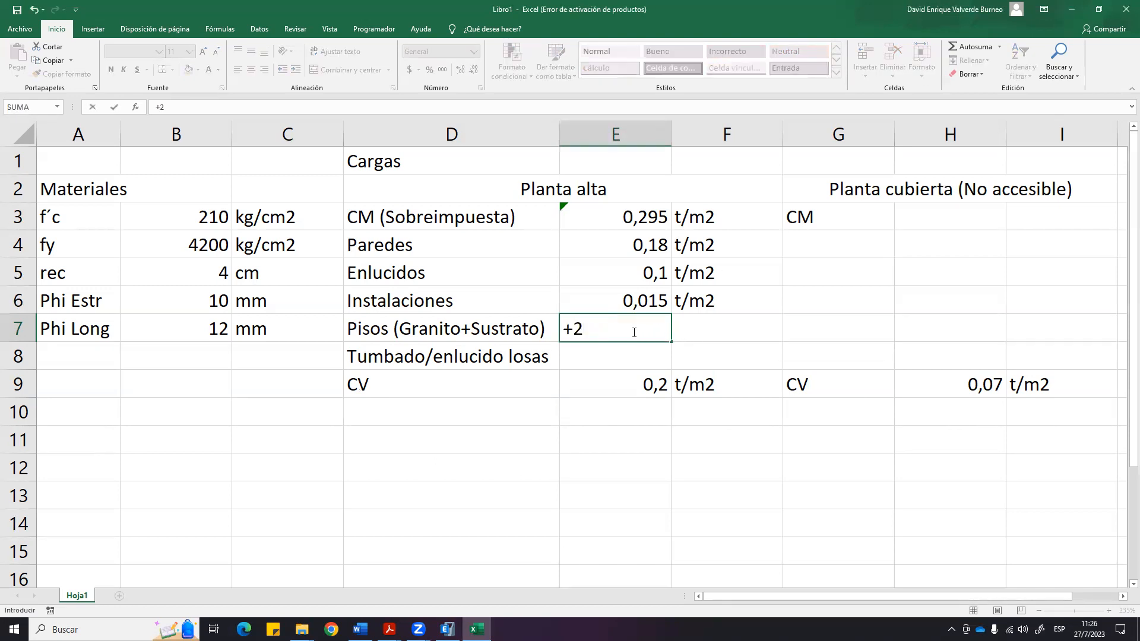
{"action": "type", "text": "/100*2,5"}
{"action": "left_click_drag", "start_coordinate": [574, 331], "coordinate": [656, 336]}
{"action": "left_click", "coordinate": [633, 328]}
{"action": "left_click", "coordinate": [661, 332]}
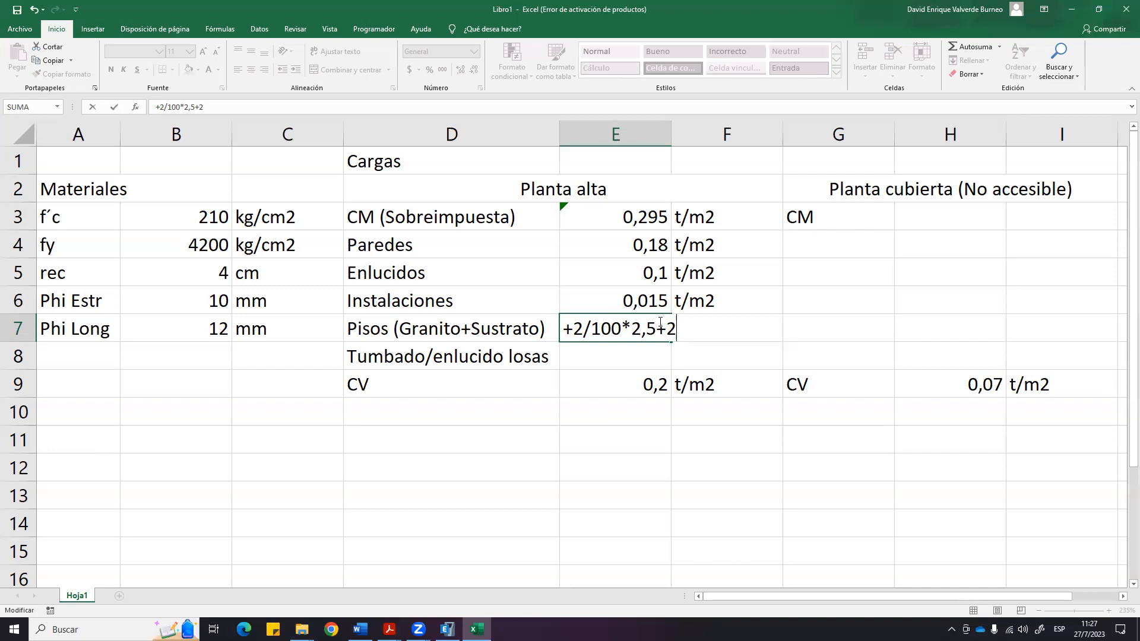
{"action": "type", "text": "/100*"}
{"action": "type", "text": "2,0"}
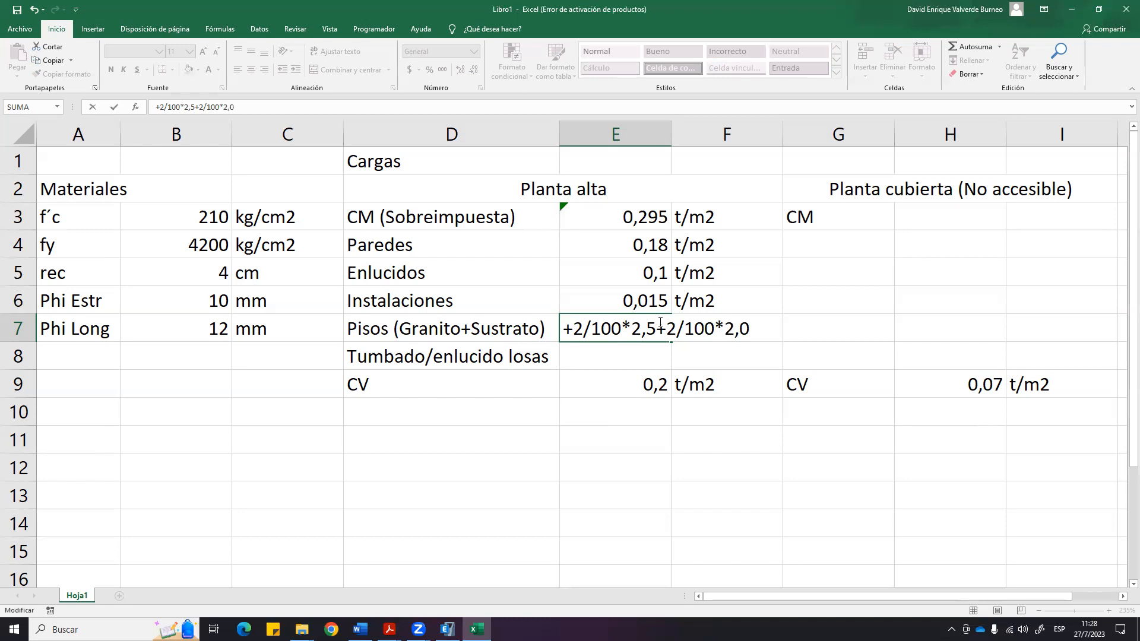
{"action": "left_click_drag", "start_coordinate": [667, 327], "coordinate": [783, 325]}
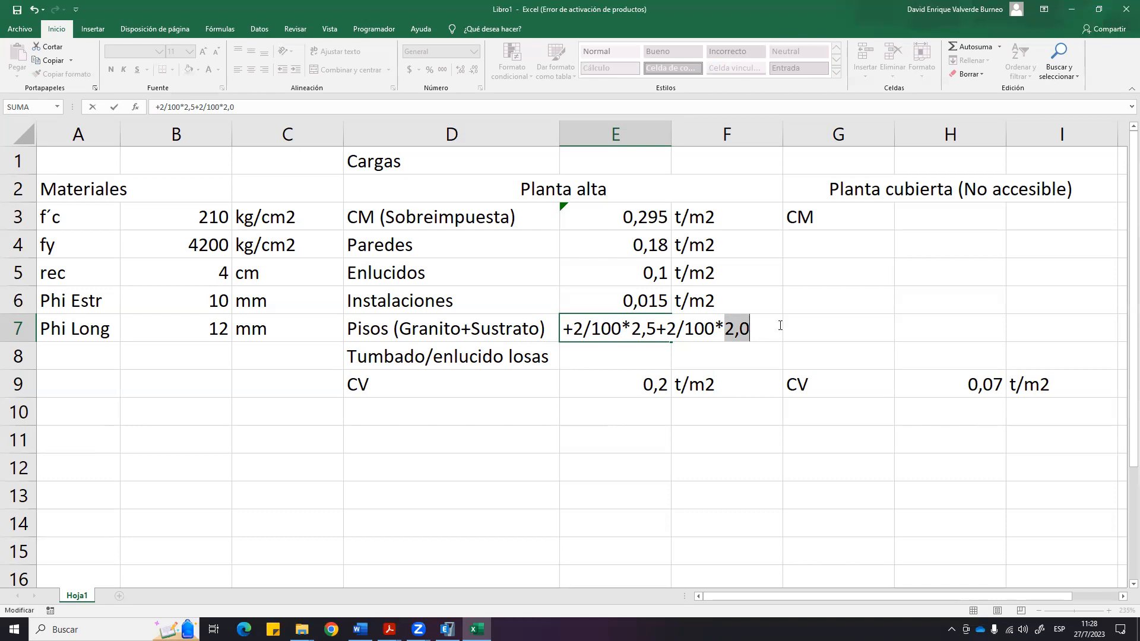
{"action": "key", "text": "Return"}
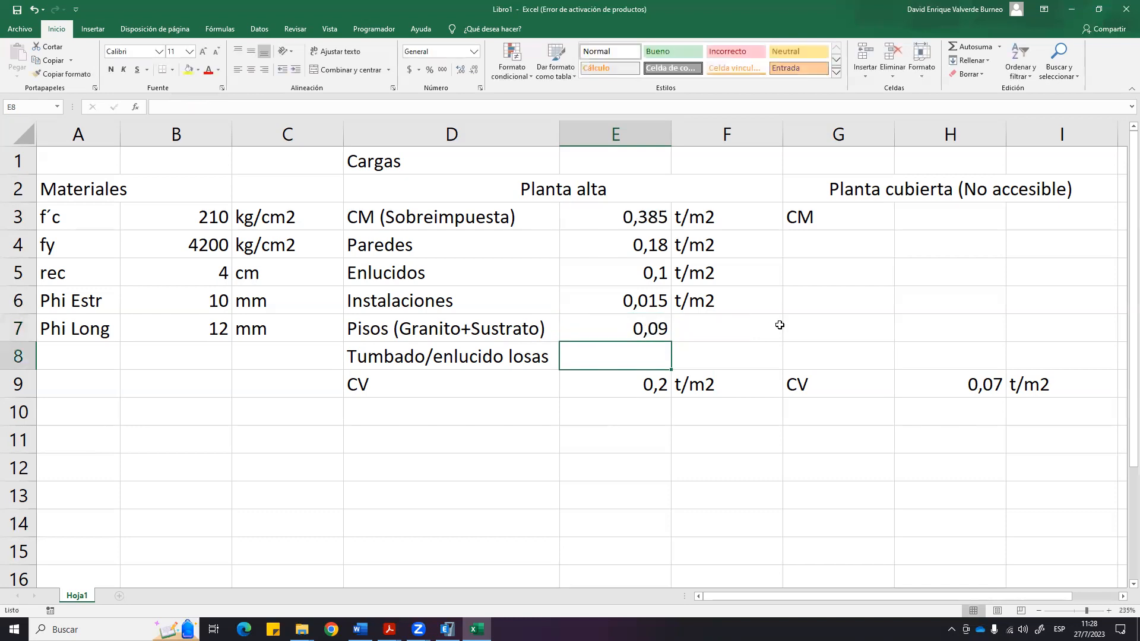
Copy the t/m2 unit from the Instalaciones row to the Pisos row in cell F7.
{"action": "left_click", "coordinate": [682, 336]}
{"action": "left_click", "coordinate": [685, 302]}
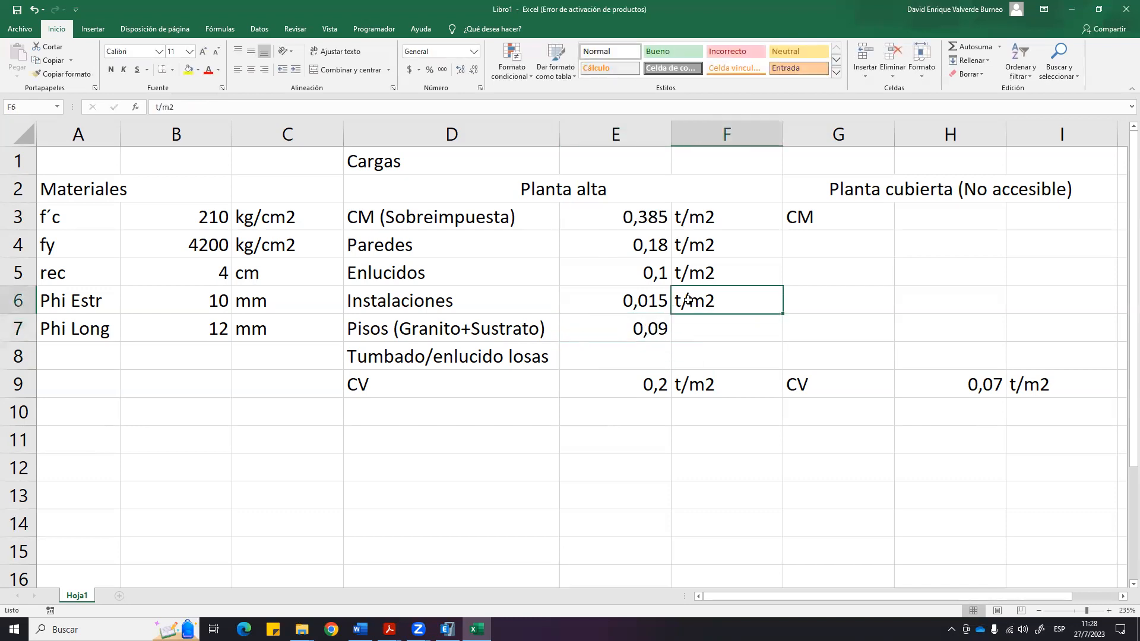
{"action": "key", "text": "ctrl+c"}
{"action": "key", "text": "Down"}
{"action": "key", "text": "ctrl+v"}
{"action": "key", "text": "Escape"}
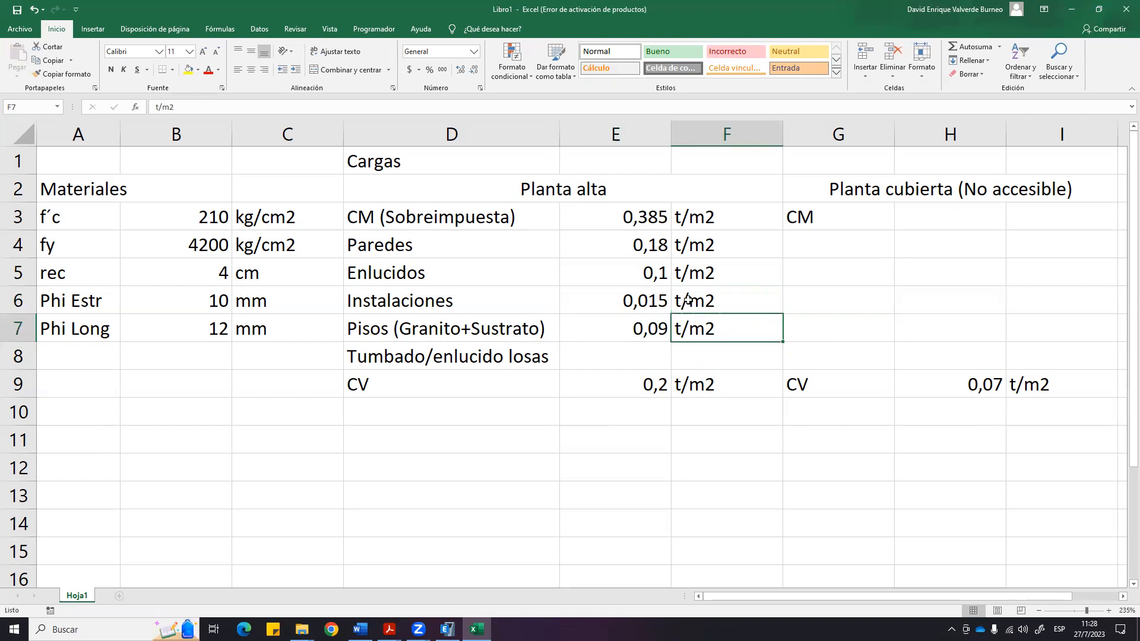
Enter the formula +(0,01+1,5/100*2,1)/2 in E8 as the Tumbado/enlucido losas load.
{"action": "left_click", "coordinate": [416, 330]}
{"action": "left_click", "coordinate": [771, 318]}
{"action": "left_click", "coordinate": [606, 350]}
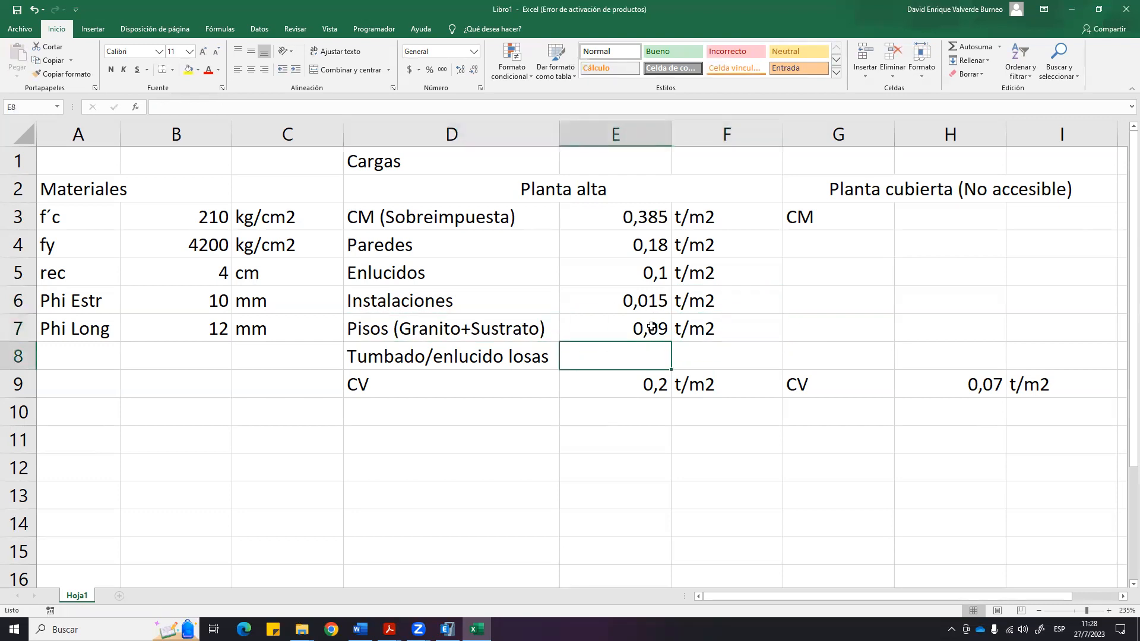
{"action": "double_click", "coordinate": [652, 327]}
{"action": "key", "text": "Return"}
{"action": "type", "text": "+("}
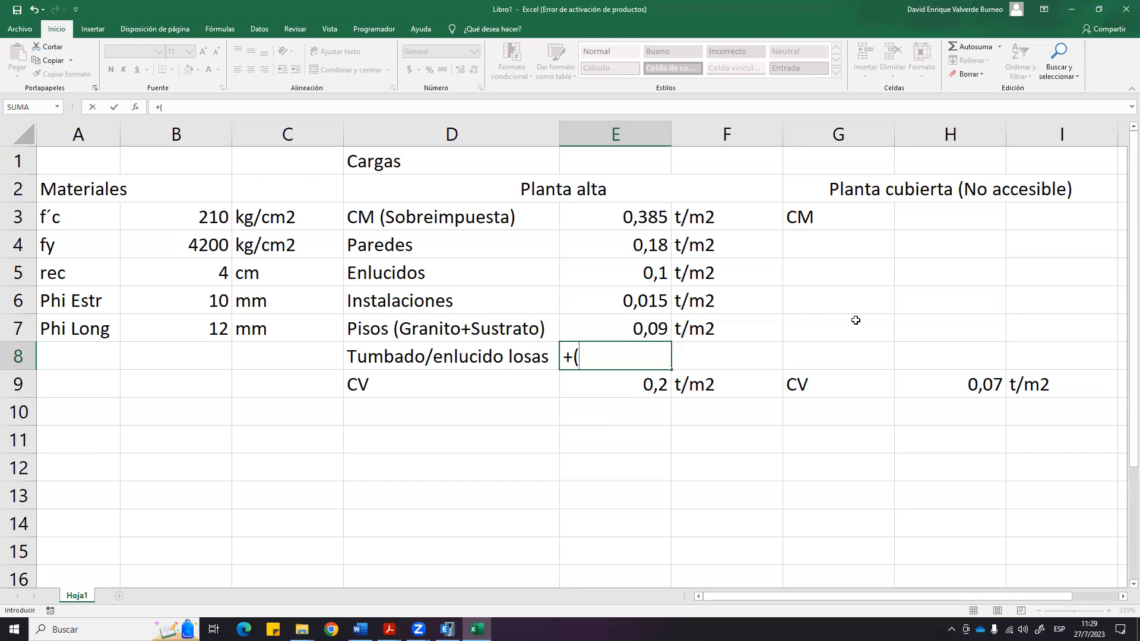
{"action": "type", "text": "0,01+1,5/100*"}
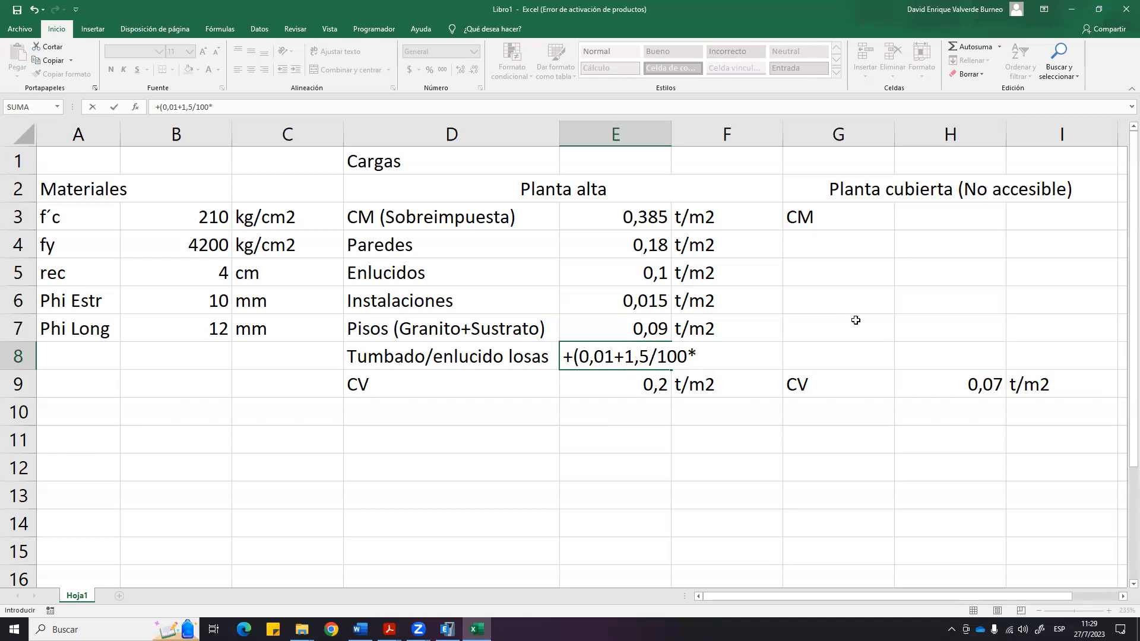
{"action": "type", "text": "2,1)/2"}
{"action": "left_click_drag", "start_coordinate": [573, 357], "coordinate": [722, 356]}
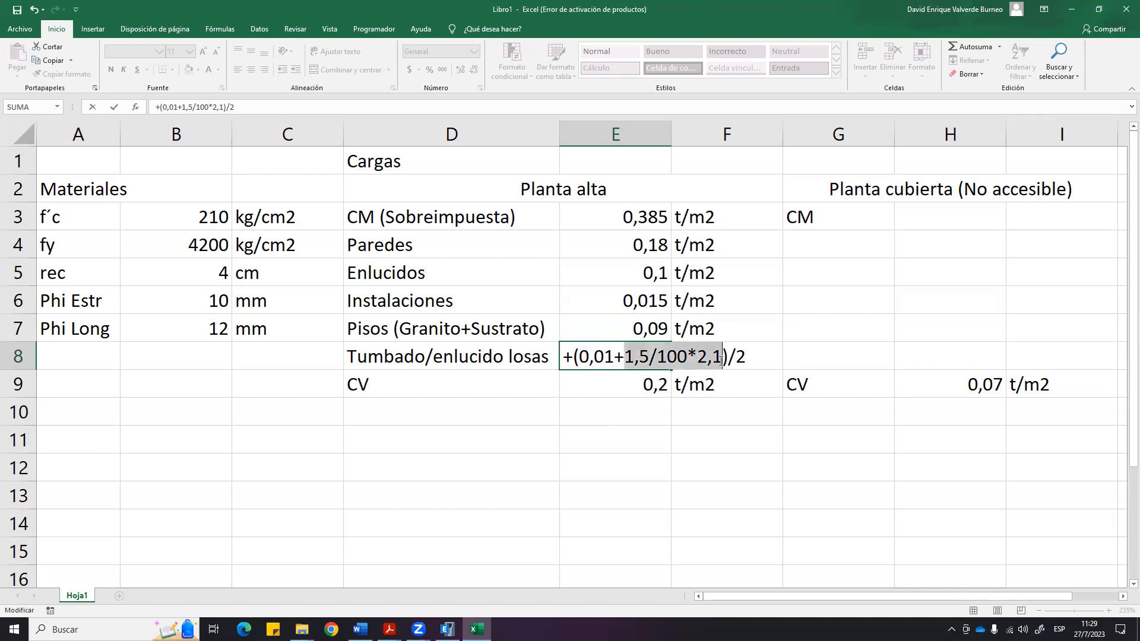
{"action": "left_click", "coordinate": [767, 354]}
{"action": "left_click_drag", "start_coordinate": [612, 357], "coordinate": [722, 357]}
{"action": "left_click", "coordinate": [766, 358]}
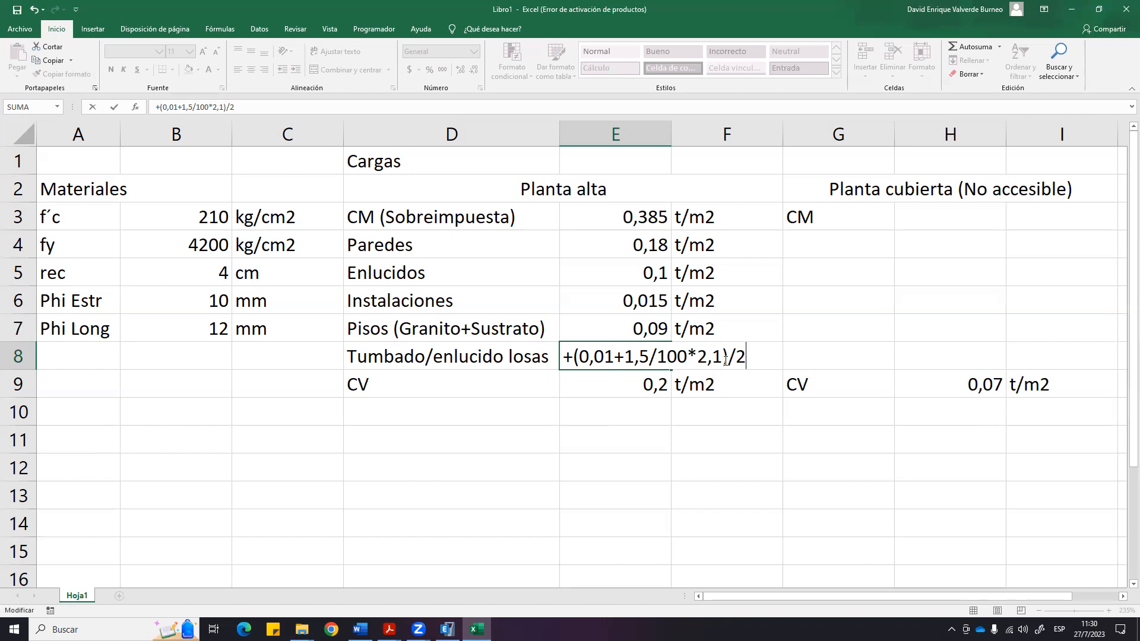
{"action": "key", "text": "ctrl+Return"}
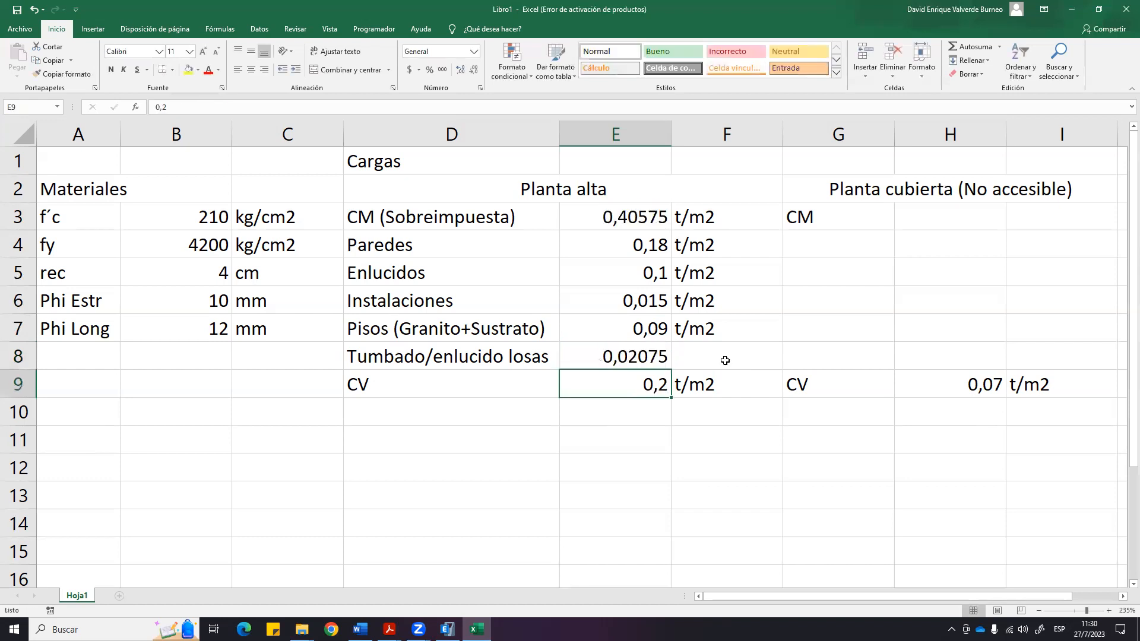
Copy the t/m2 unit from F7 to the Tumbado/enlucido losas row in cell F8.
{"action": "left_click", "coordinate": [613, 365]}
{"action": "left_click", "coordinate": [700, 327]}
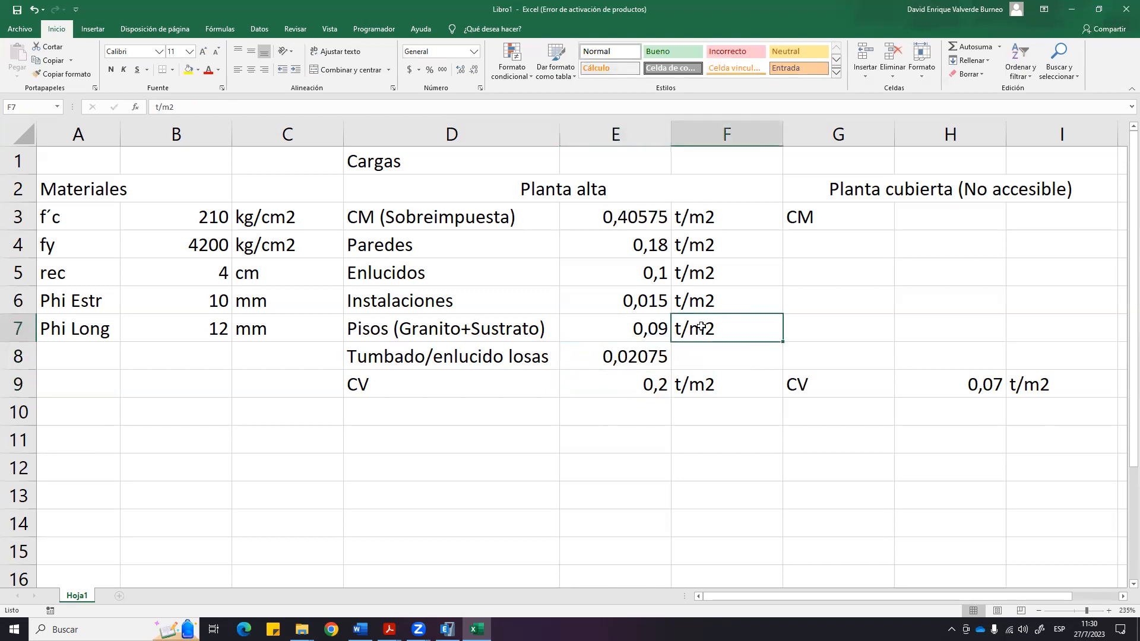
{"action": "key", "text": "ctrl+c"}
{"action": "left_click", "coordinate": [699, 348]}
{"action": "key", "text": "ctrl+v"}
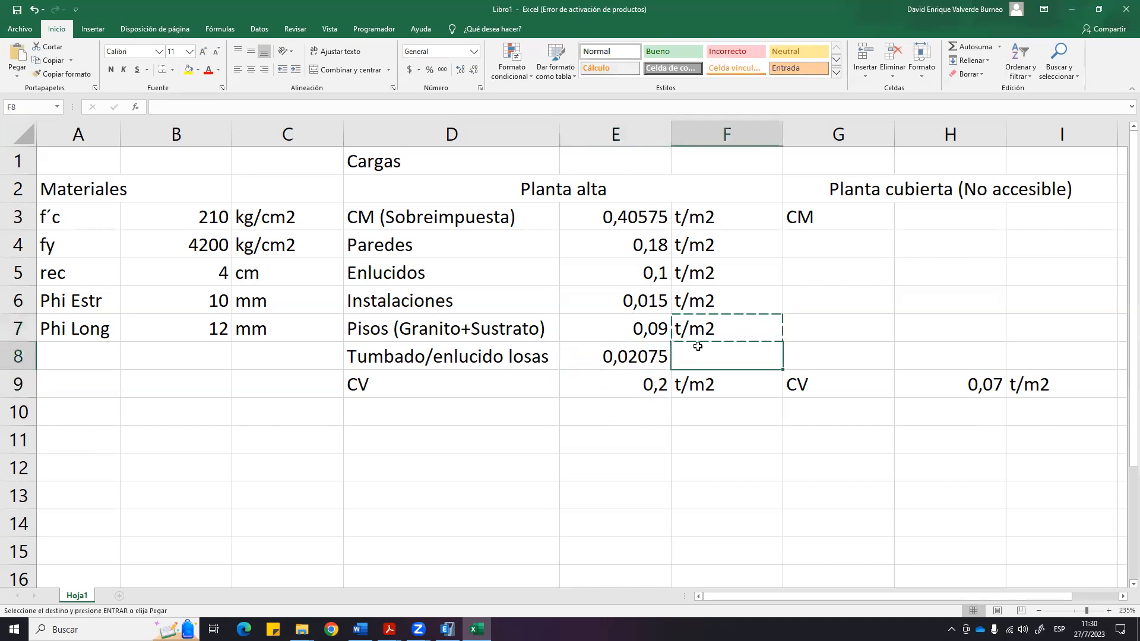
Review the Planta alta dead load rows, from CM (Sobreimpuesta) to Tumbado/enlucido losas, with their values and units.
{"action": "left_click", "coordinate": [602, 502]}
{"action": "left_click_drag", "start_coordinate": [485, 197], "coordinate": [501, 350]}
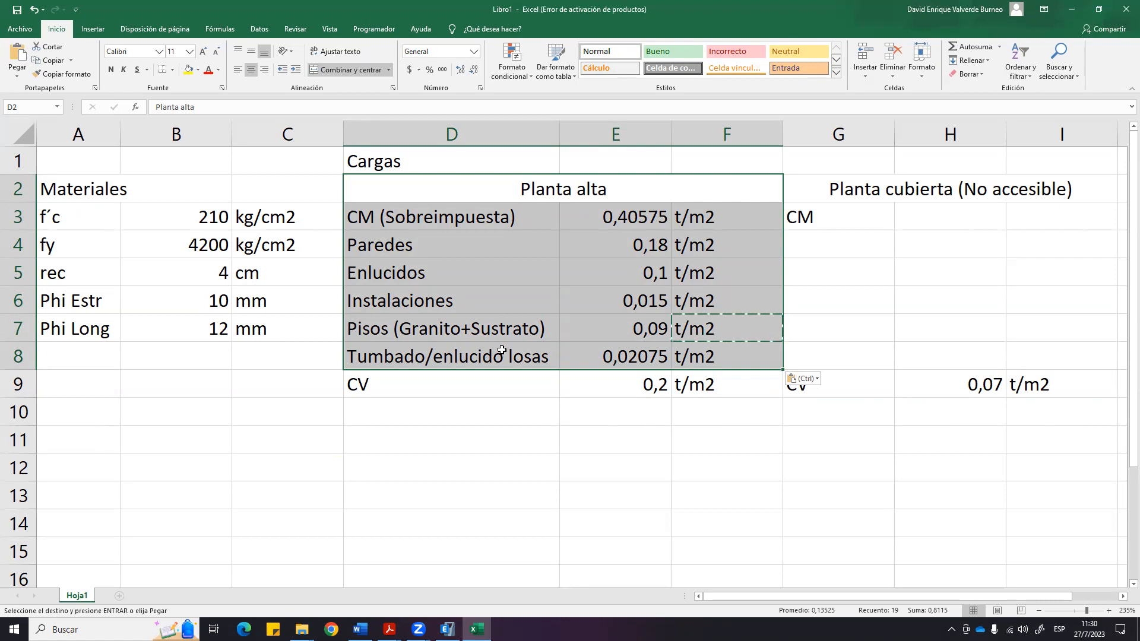
{"action": "left_click_drag", "start_coordinate": [628, 214], "coordinate": [613, 363]}
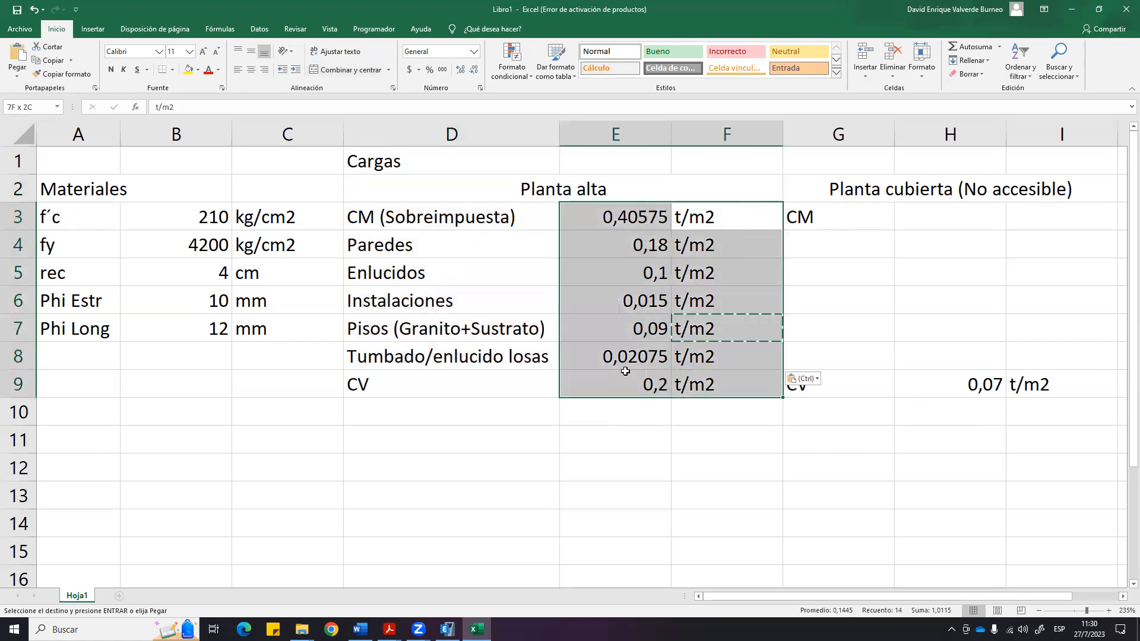
{"action": "left_click", "coordinate": [589, 344]}
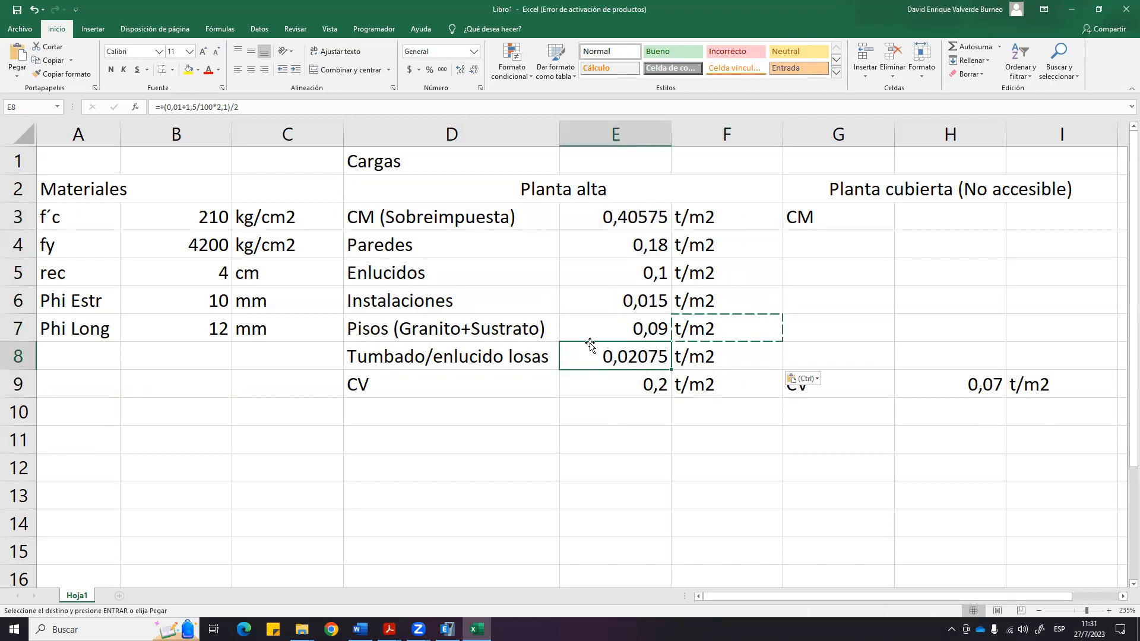
{"action": "left_click_drag", "start_coordinate": [368, 217], "coordinate": [764, 358]}
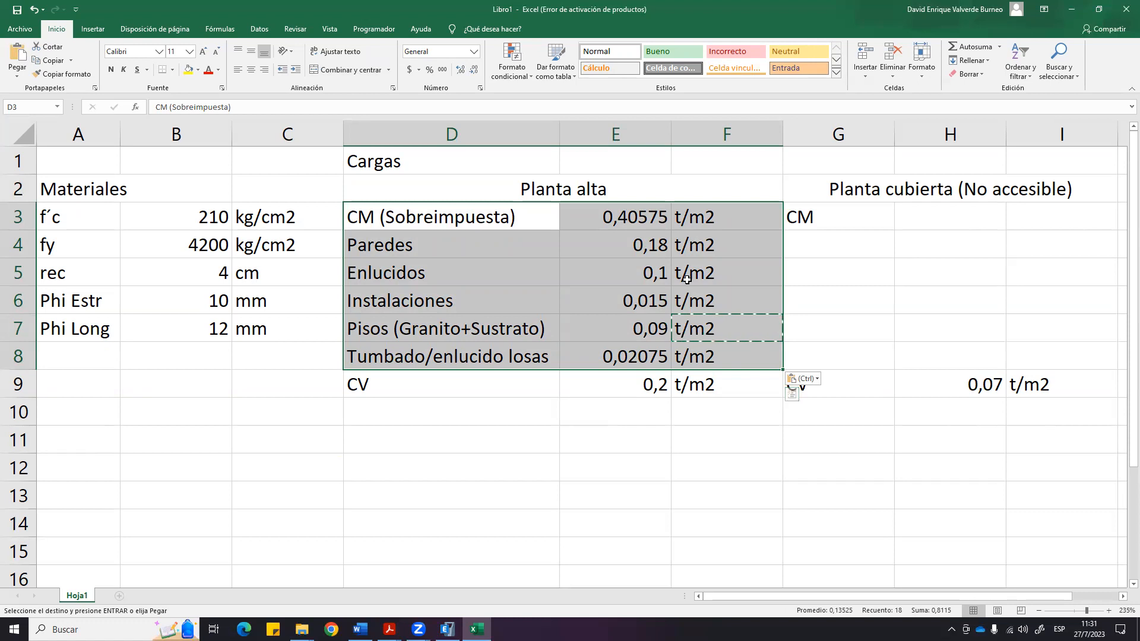
{"action": "left_click_drag", "start_coordinate": [726, 231], "coordinate": [452, 350]}
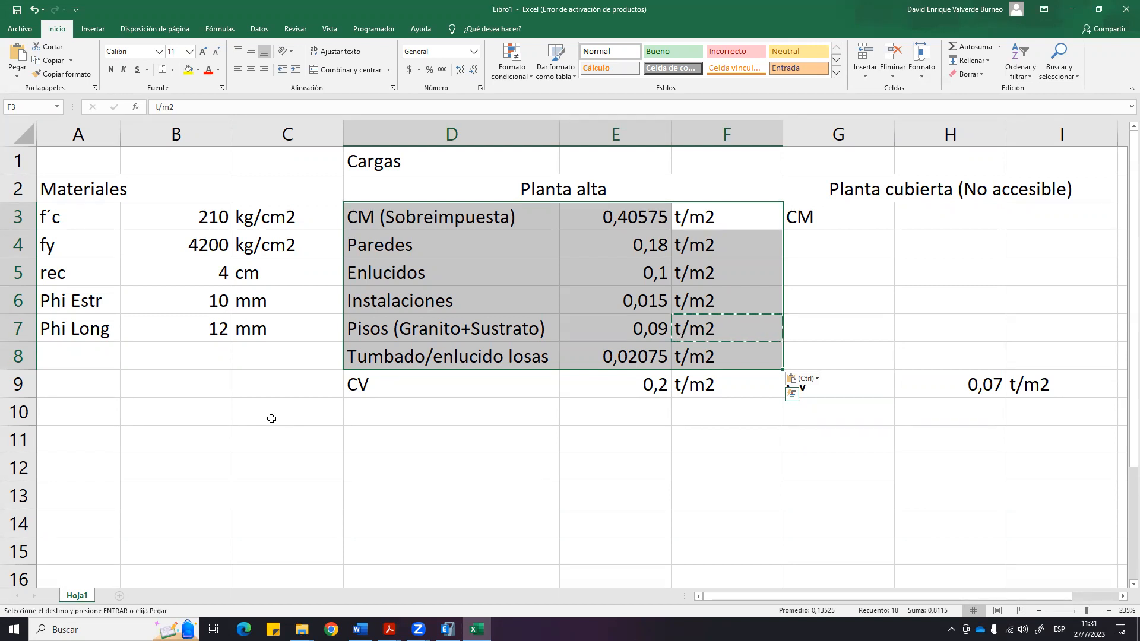
Examine the Tumbado/enlucido losas formula in E8, including its 0,01 and 1,5/100*2,1 terms, without changing it.
{"action": "double_click", "coordinate": [628, 359]}
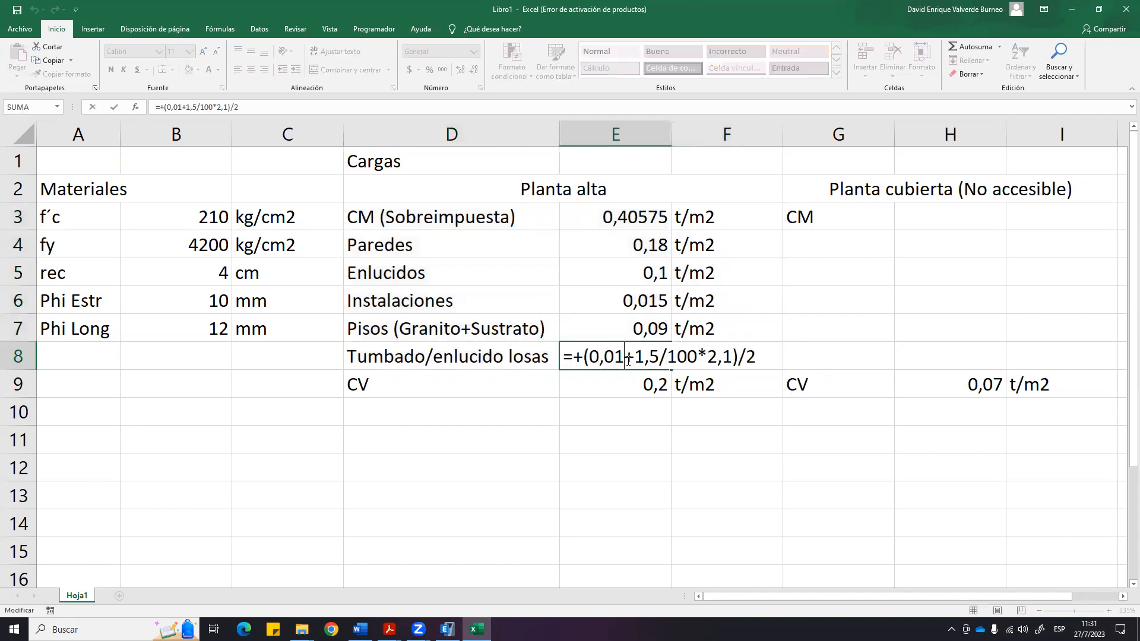
{"action": "key", "text": "shift+Left"}
{"action": "key", "text": "shift+Left"}
{"action": "key", "text": "shift+Left"}
{"action": "key", "text": "shift+Left"}
{"action": "key", "text": "shift+Left"}
{"action": "left_click_drag", "start_coordinate": [635, 358], "coordinate": [733, 358]}
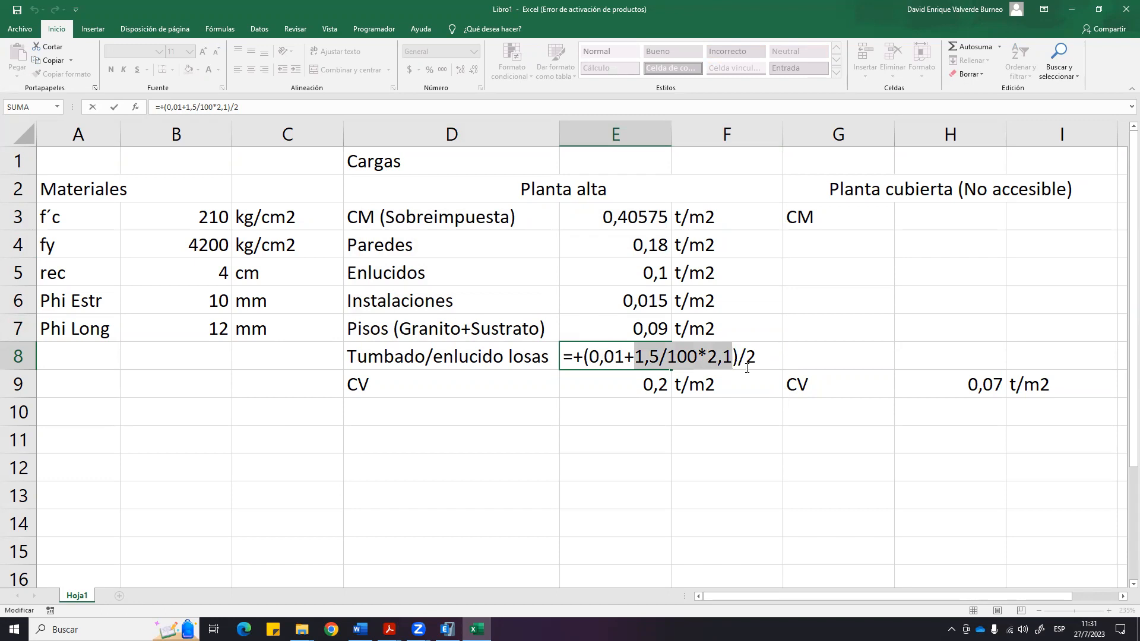
{"action": "left_click", "coordinate": [757, 355]}
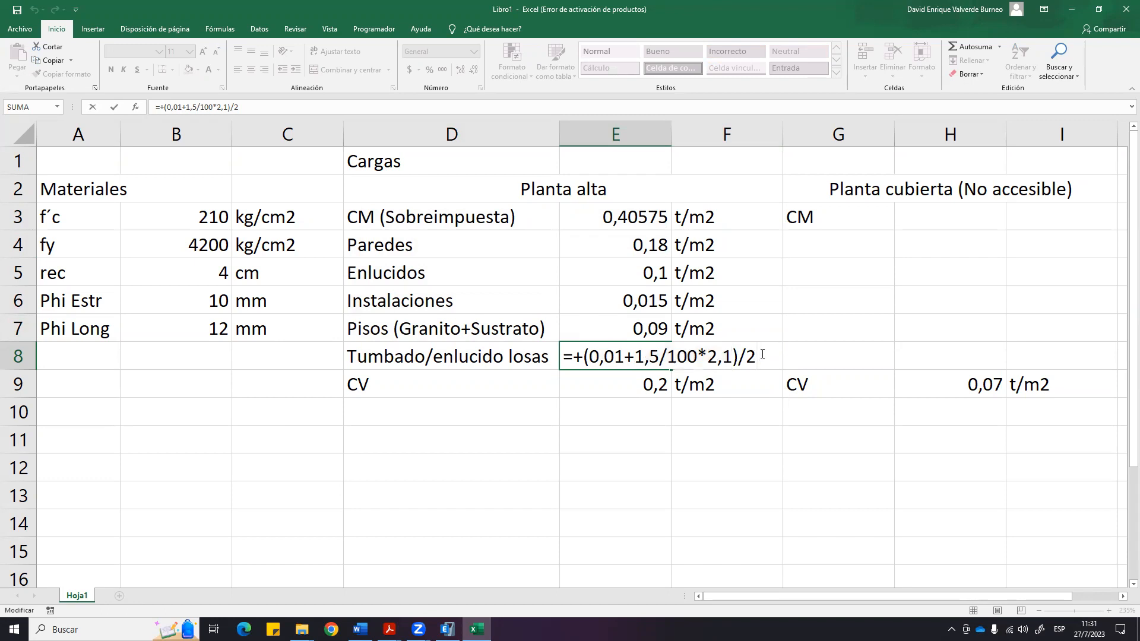
{"action": "key", "text": "Return"}
{"action": "left_click", "coordinate": [666, 505]}
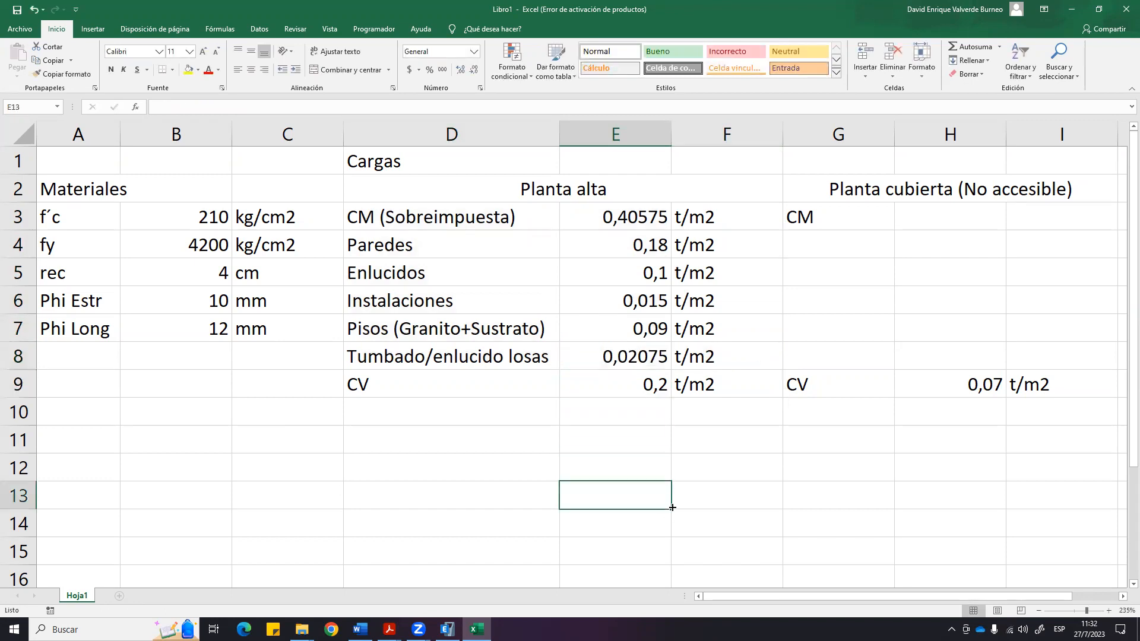
{"action": "double_click", "coordinate": [631, 355]}
{"action": "key", "text": "Return"}
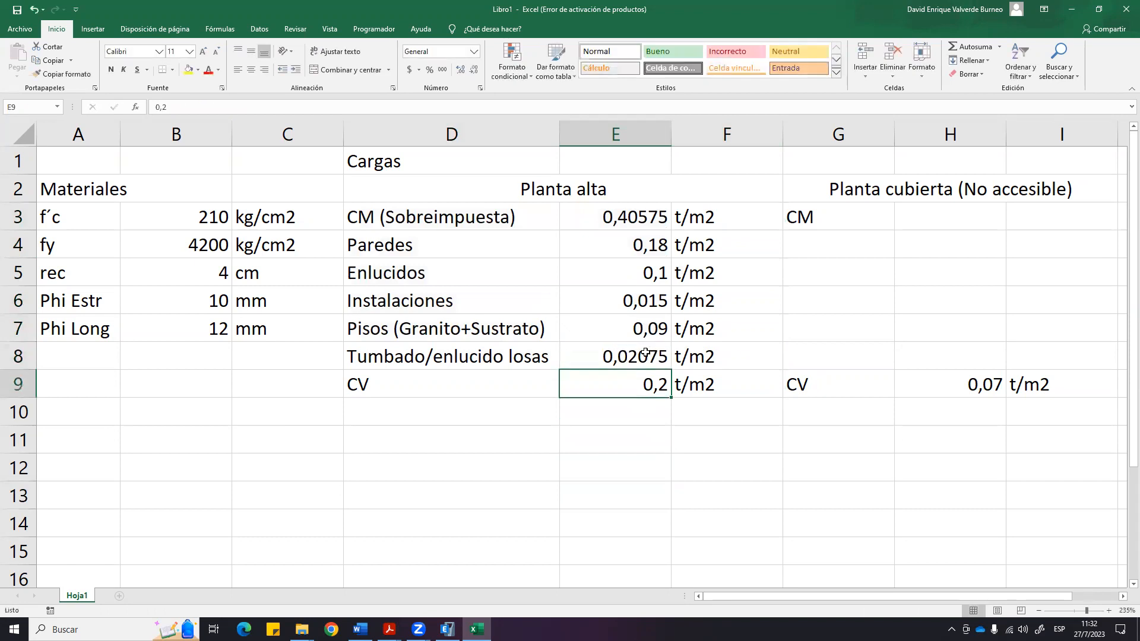
Check the range summed by the CM (Sobreimpuesta) formula in E3 and highlight that total's row.
{"action": "double_click", "coordinate": [611, 221]}
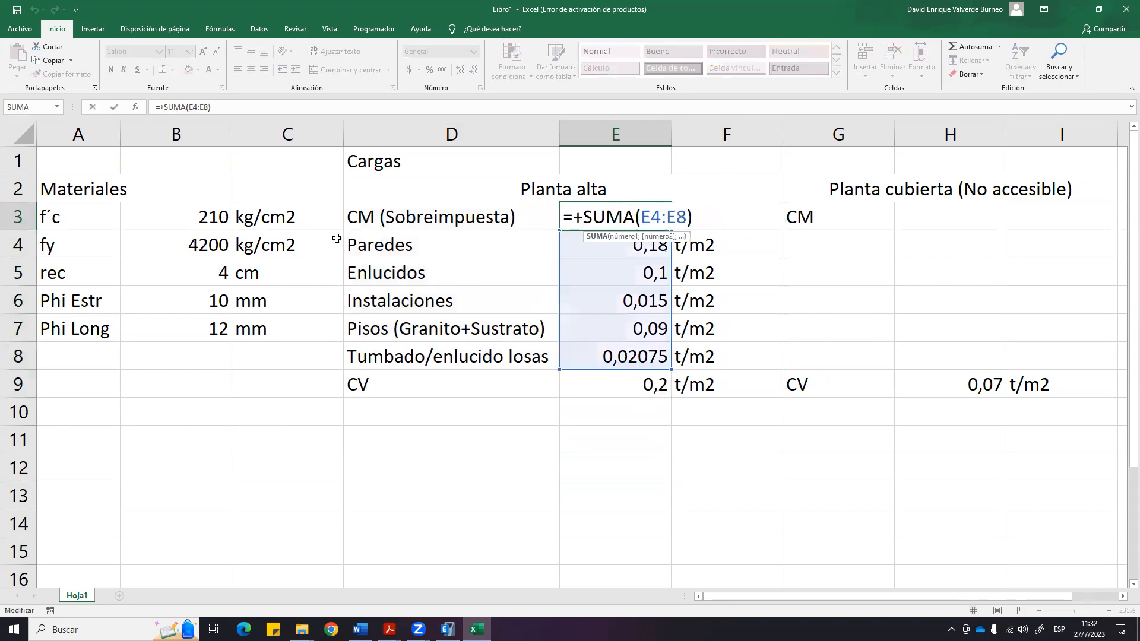
{"action": "key", "text": "Return"}
{"action": "left_click", "coordinate": [543, 217]}
{"action": "left_click", "coordinate": [645, 215]}
{"action": "double_click", "coordinate": [424, 215]}
{"action": "left_click_drag", "start_coordinate": [684, 214], "coordinate": [430, 225]}
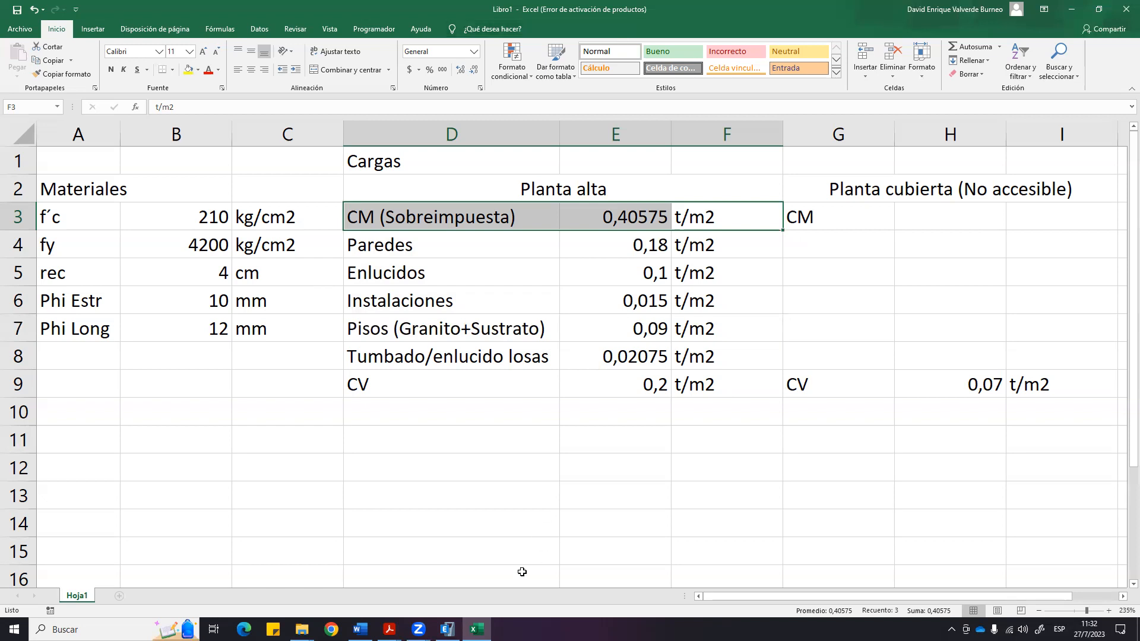
Switch to File Explorer and look through the Diapositivas HA folder and the STORE N GO (E:) drive for course material.
{"action": "mouse_move", "coordinate": [302, 630]}
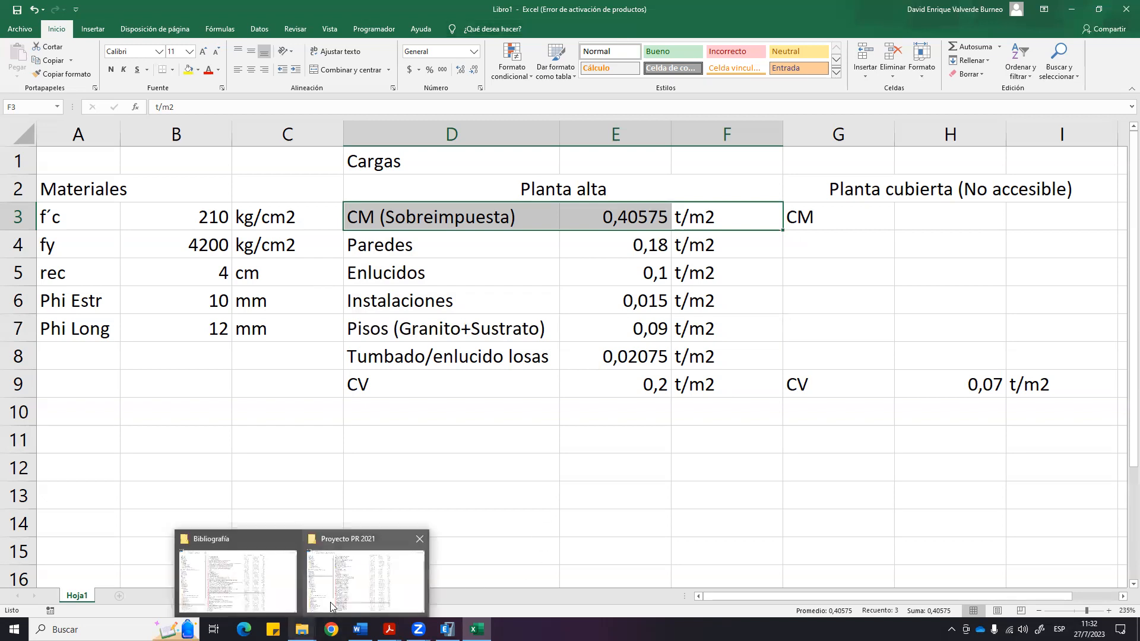
{"action": "left_click", "coordinate": [261, 570]}
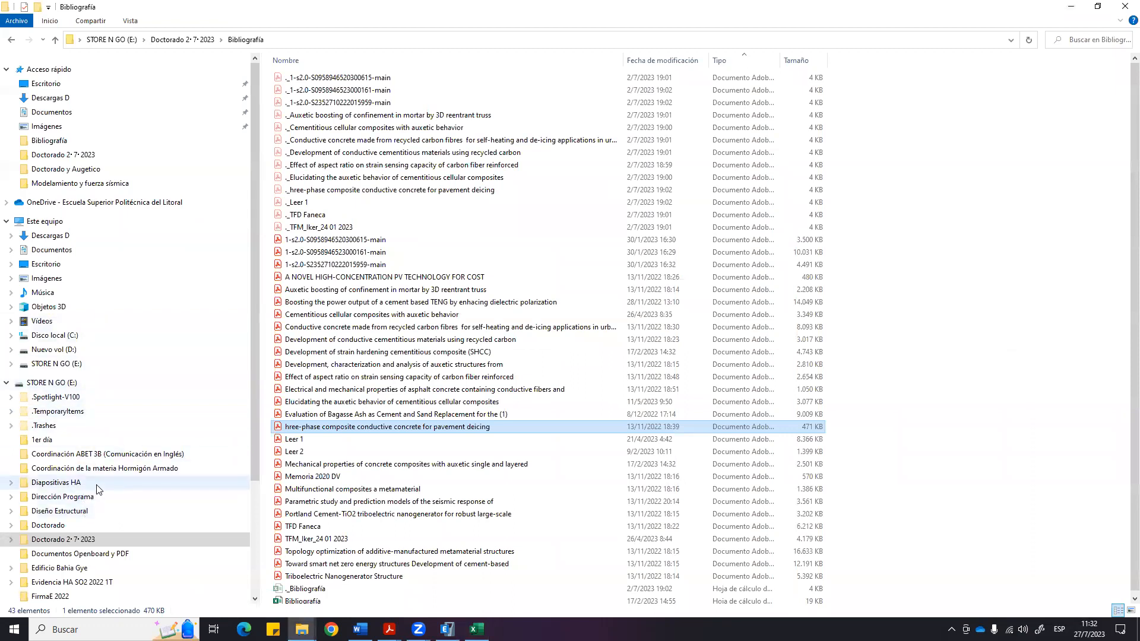
{"action": "left_click", "coordinate": [60, 482]}
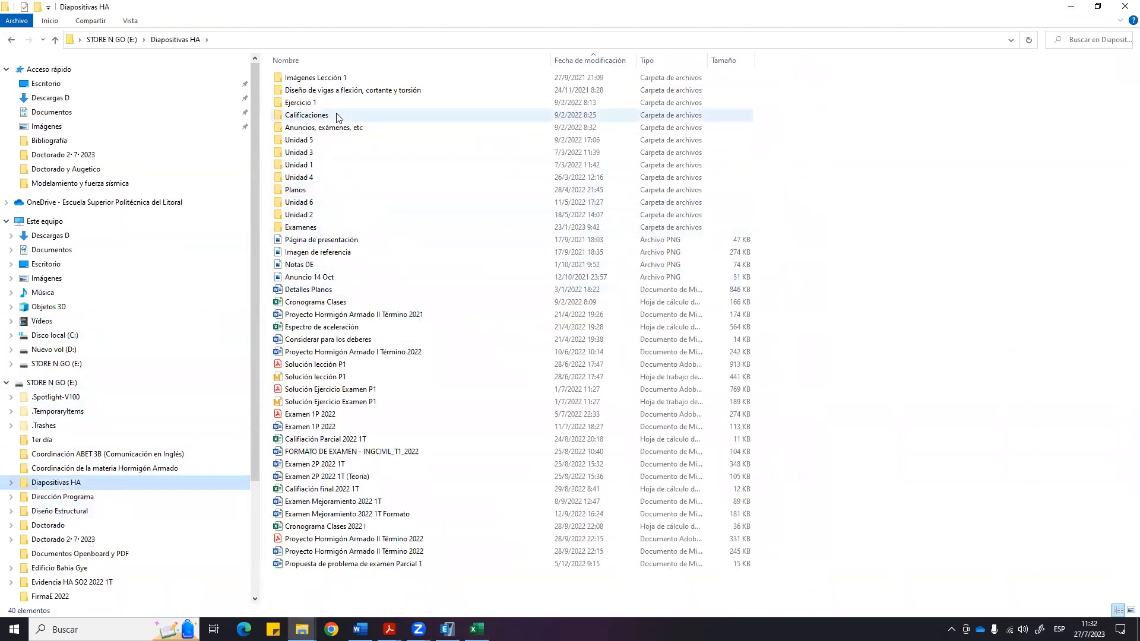
{"action": "left_click", "coordinate": [442, 552]}
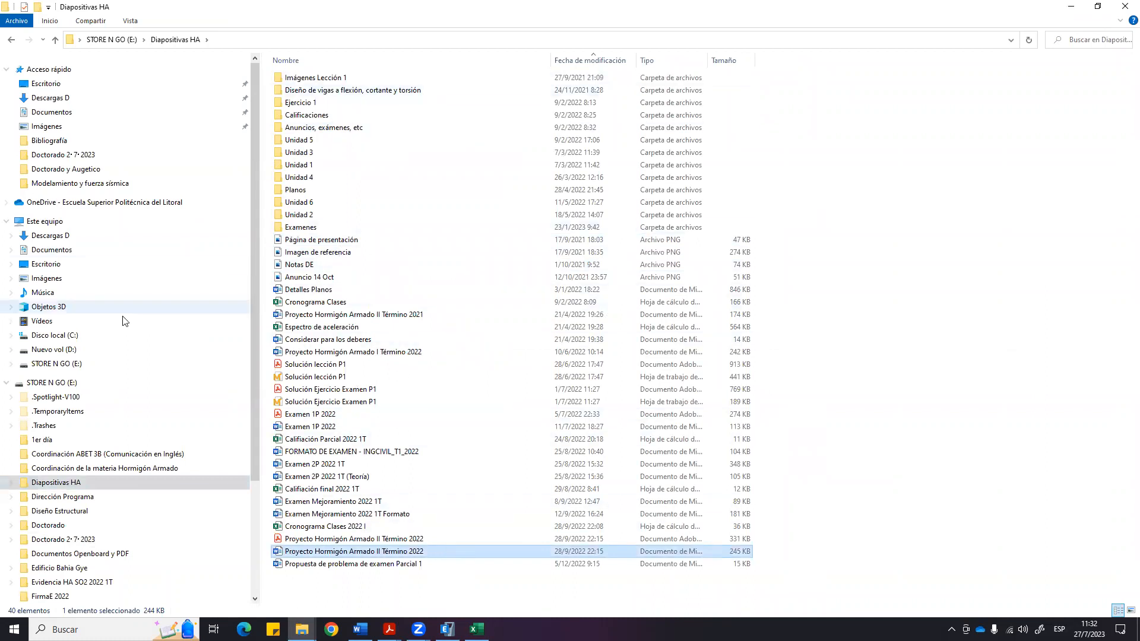
{"action": "left_click", "coordinate": [114, 383]}
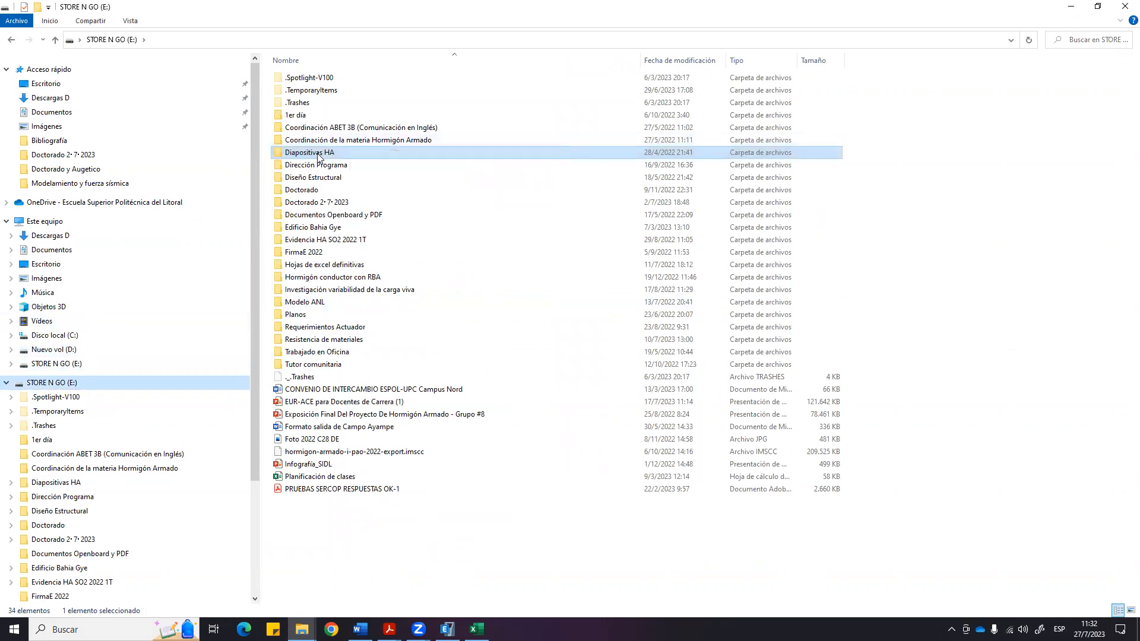
Look inside the ESPOL folder on the Escritorio for course material, then return to the Escritorio folder.
{"action": "mouse_move", "coordinate": [302, 628]}
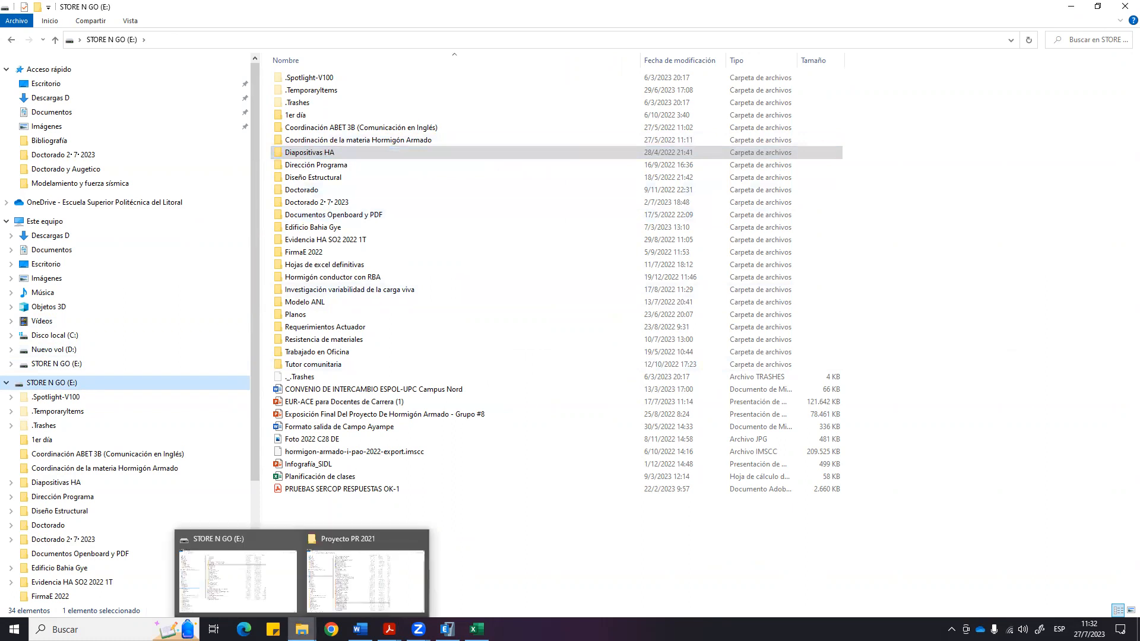
{"action": "left_click", "coordinate": [365, 579]}
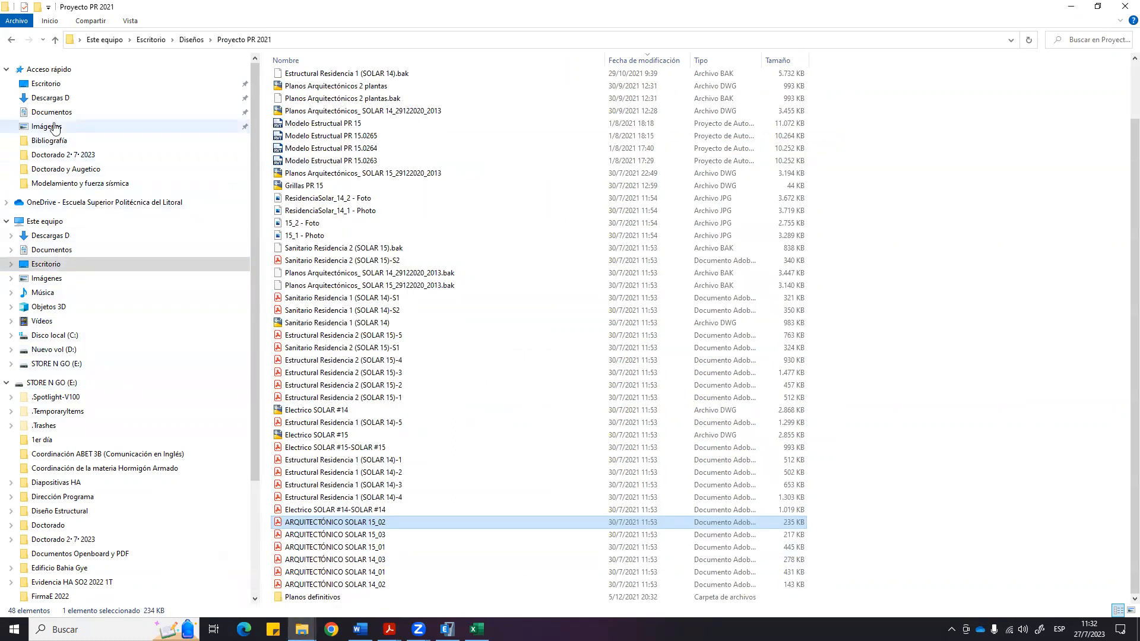
{"action": "left_click", "coordinate": [50, 84]}
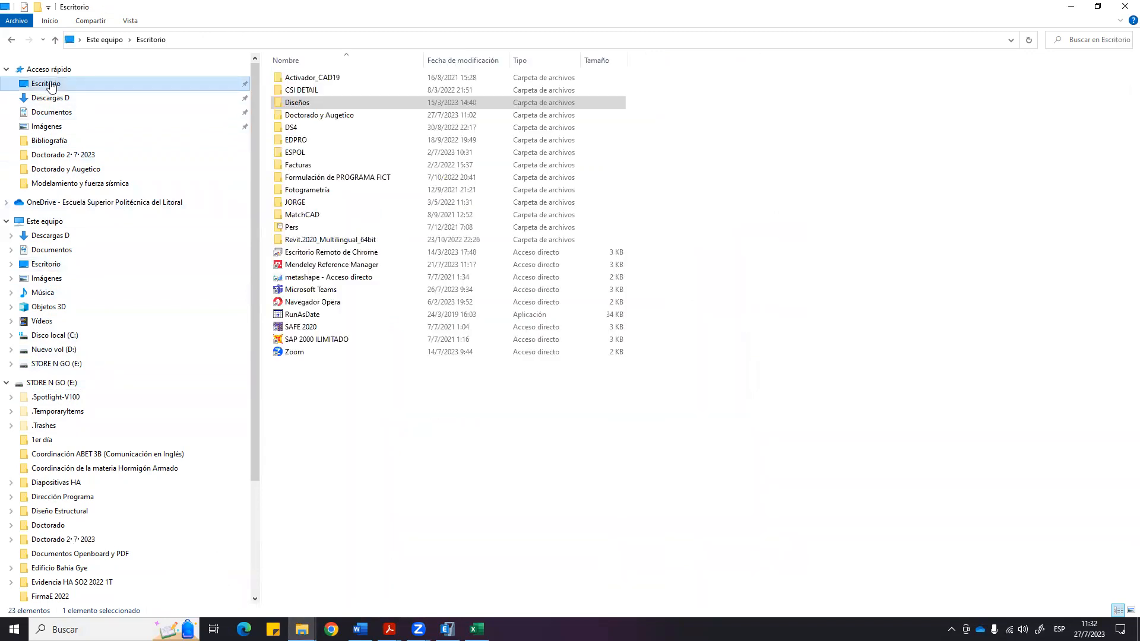
{"action": "double_click", "coordinate": [325, 156]}
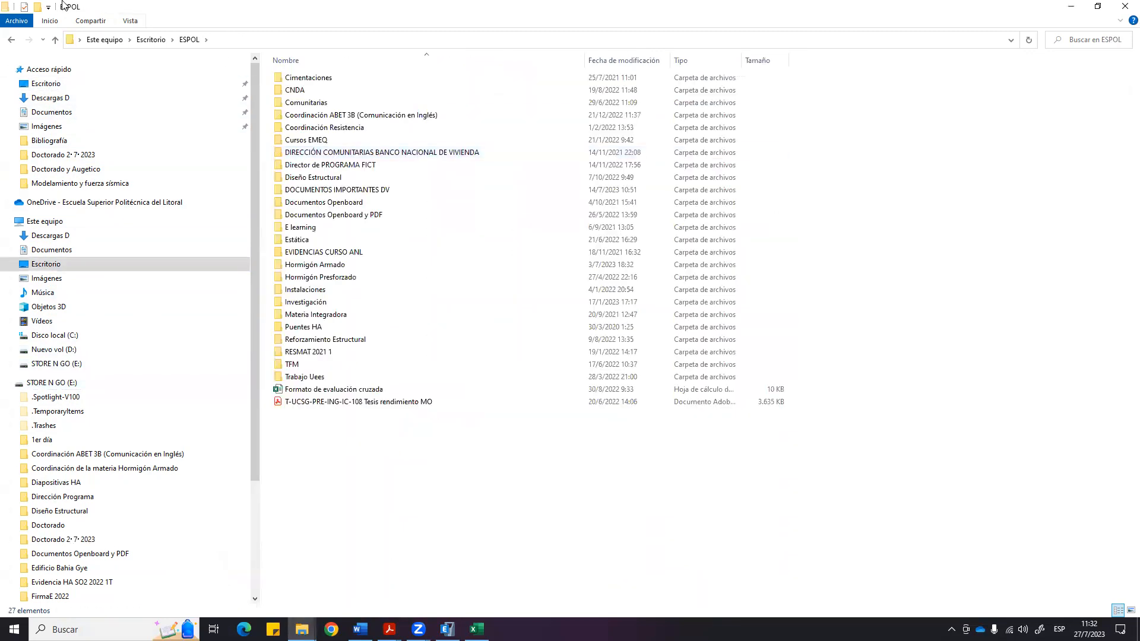
{"action": "left_click", "coordinate": [11, 39]}
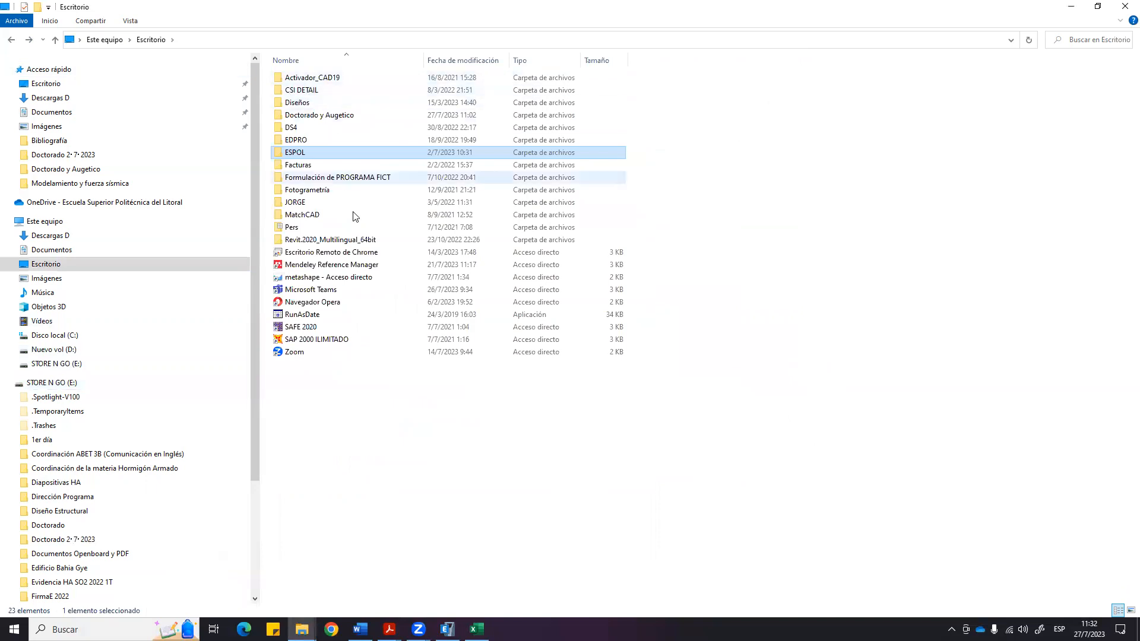
Switch back to the Excel workbook and enter the label Losa nervada 1 D in cell D11.
{"action": "left_click", "coordinate": [476, 629]}
{"action": "left_click", "coordinate": [513, 493]}
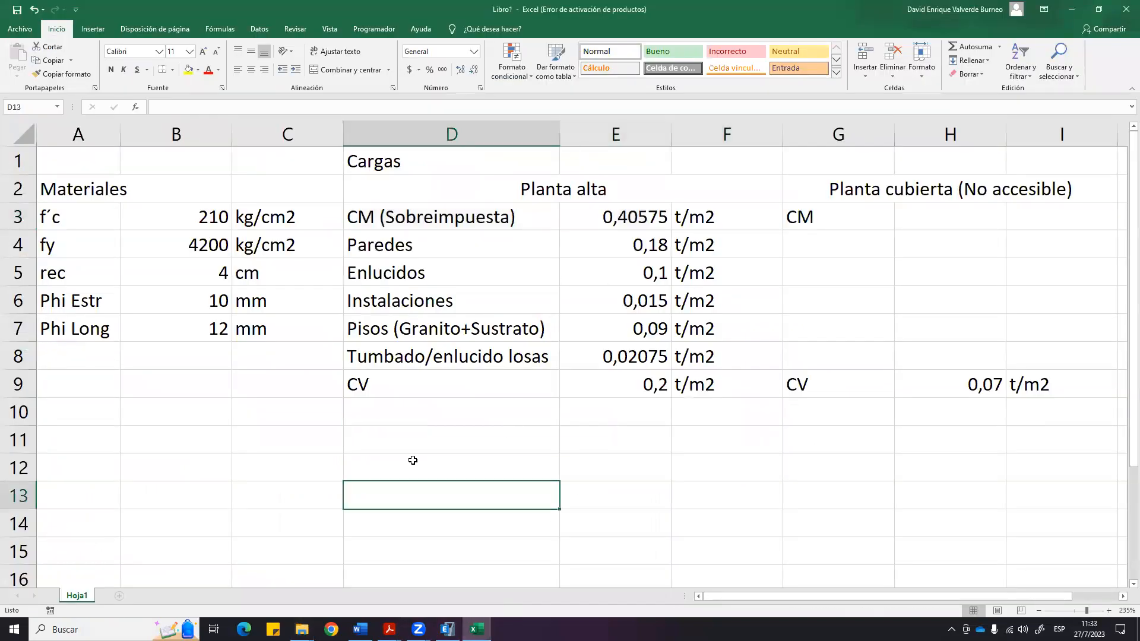
{"action": "left_click", "coordinate": [441, 446]}
{"action": "type", "text": "1D"}
{"action": "key", "text": "BackSpace"}
{"action": "key", "text": "BackSpace"}
{"action": "type", "text": "Losa "}
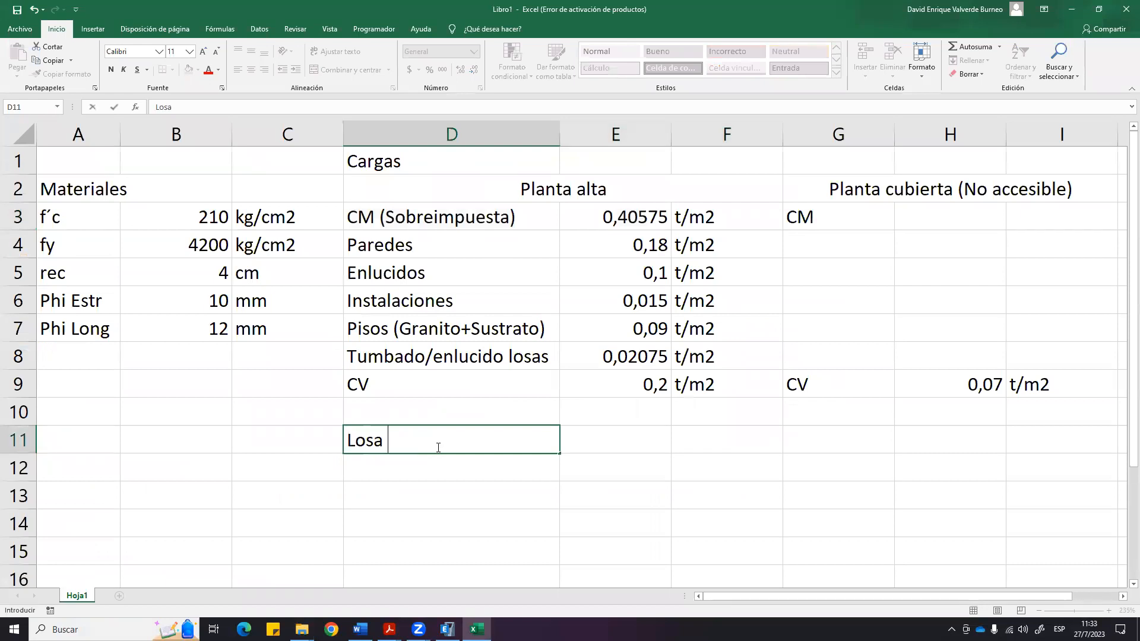
{"action": "type", "text": "nervada 1 D"}
{"action": "key", "text": "Return"}
Correct the slab type label in cell D11 to read Losa nervada 1D.
{"action": "left_click", "coordinate": [436, 445]}
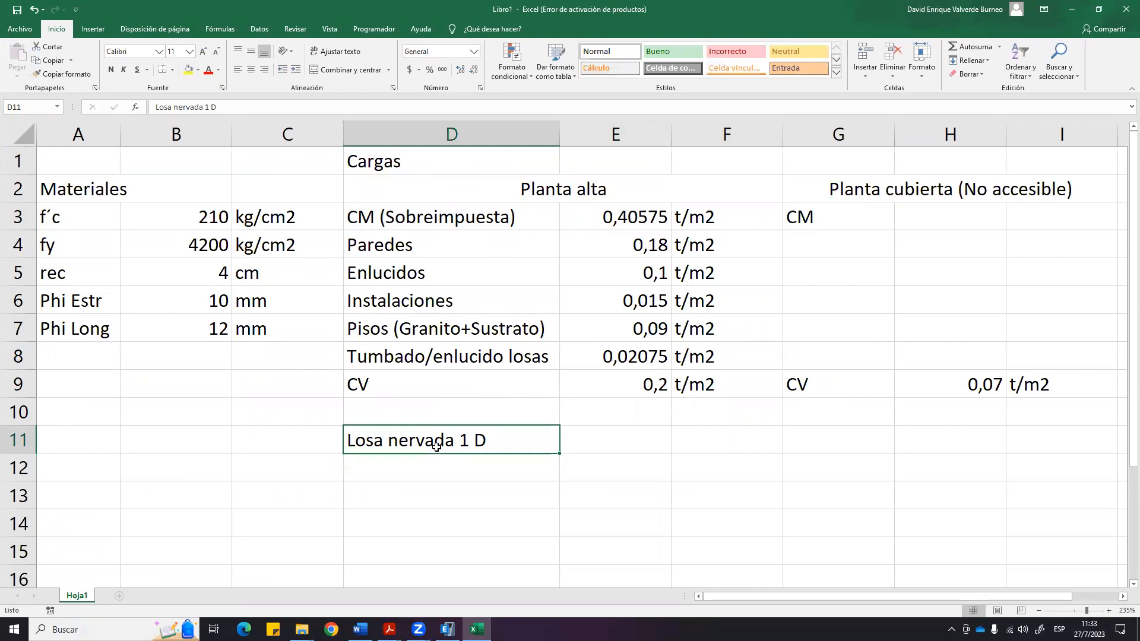
{"action": "double_click", "coordinate": [474, 438]}
{"action": "key", "text": "BackSpace"}
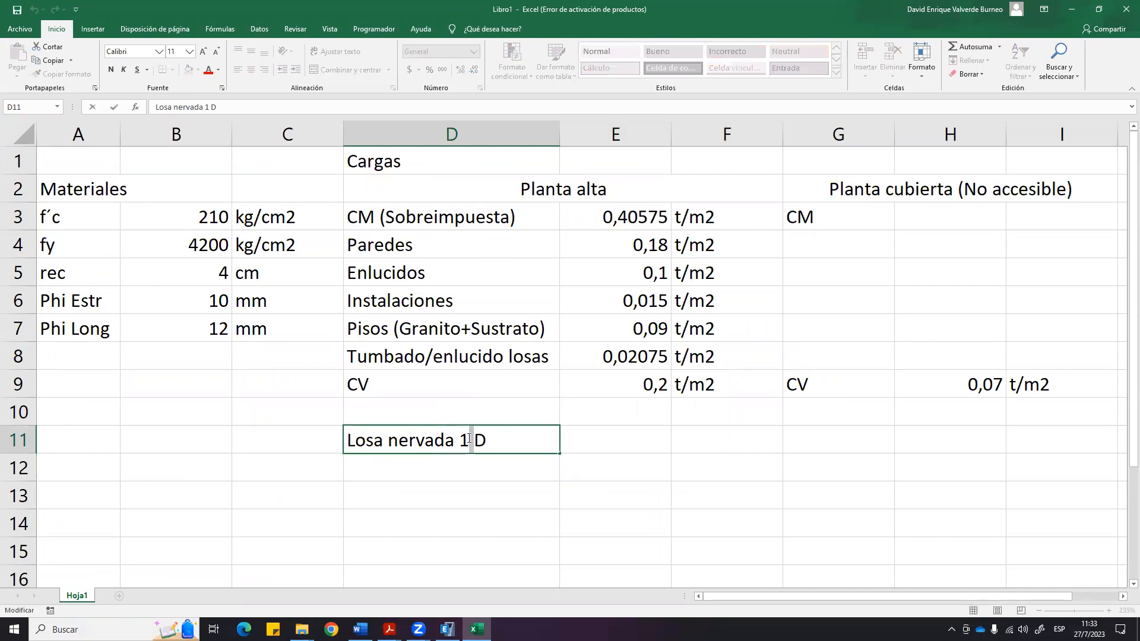
{"action": "key", "text": "Return"}
{"action": "left_click", "coordinate": [533, 437]}
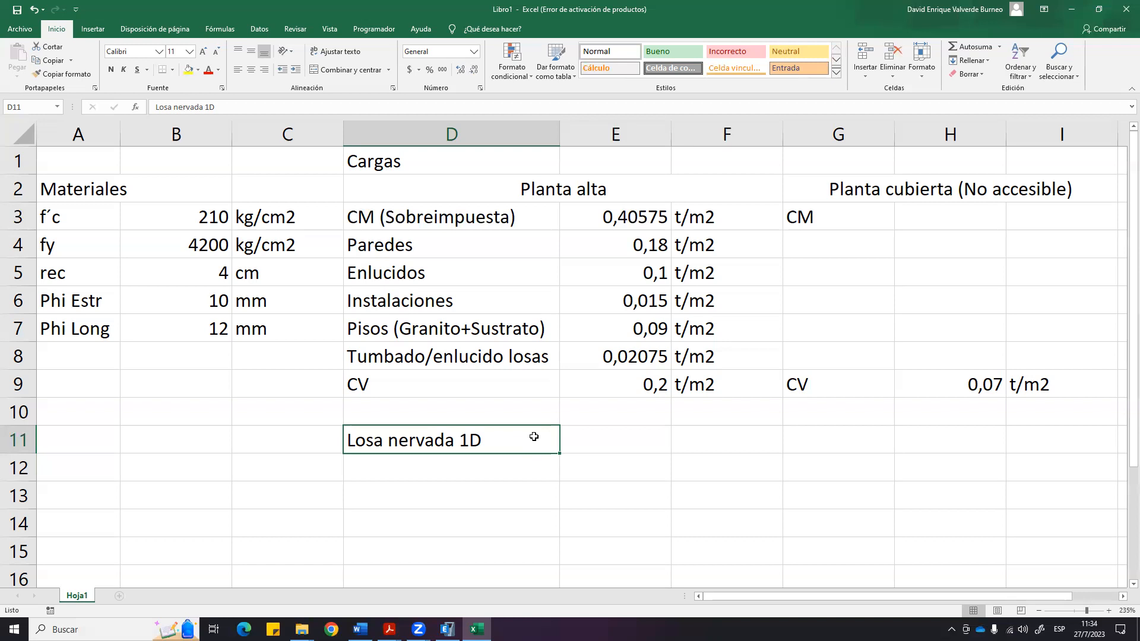
{"action": "left_click", "coordinate": [340, 464]}
{"action": "left_click", "coordinate": [386, 440]}
{"action": "left_click", "coordinate": [641, 450]}
{"action": "left_click", "coordinate": [497, 444]}
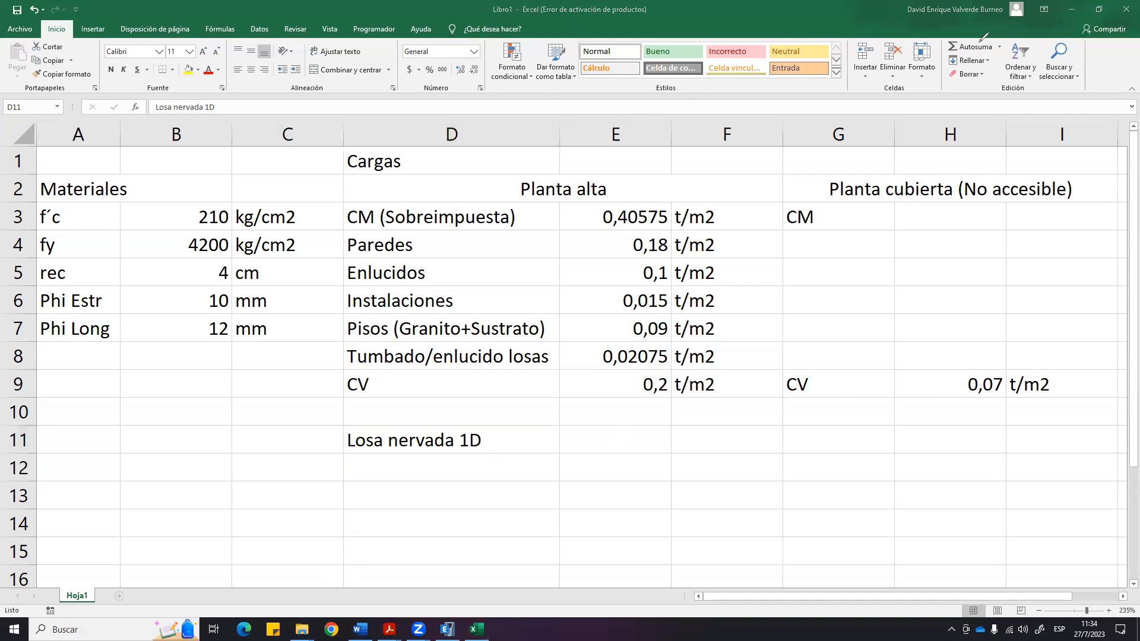
Open the Capítulo 1 PDF from the Unidad 1 course folder inside Diseño Estructural on the STORE N GO (E:) drive.
{"action": "mouse_move", "coordinate": [302, 629]}
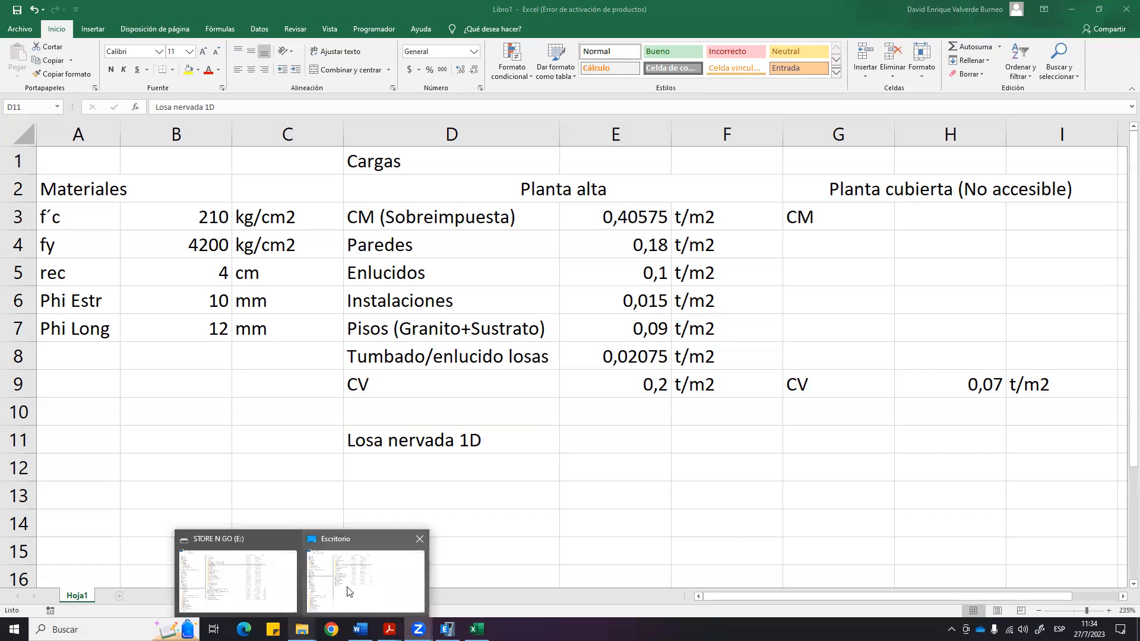
{"action": "left_click", "coordinate": [270, 580]}
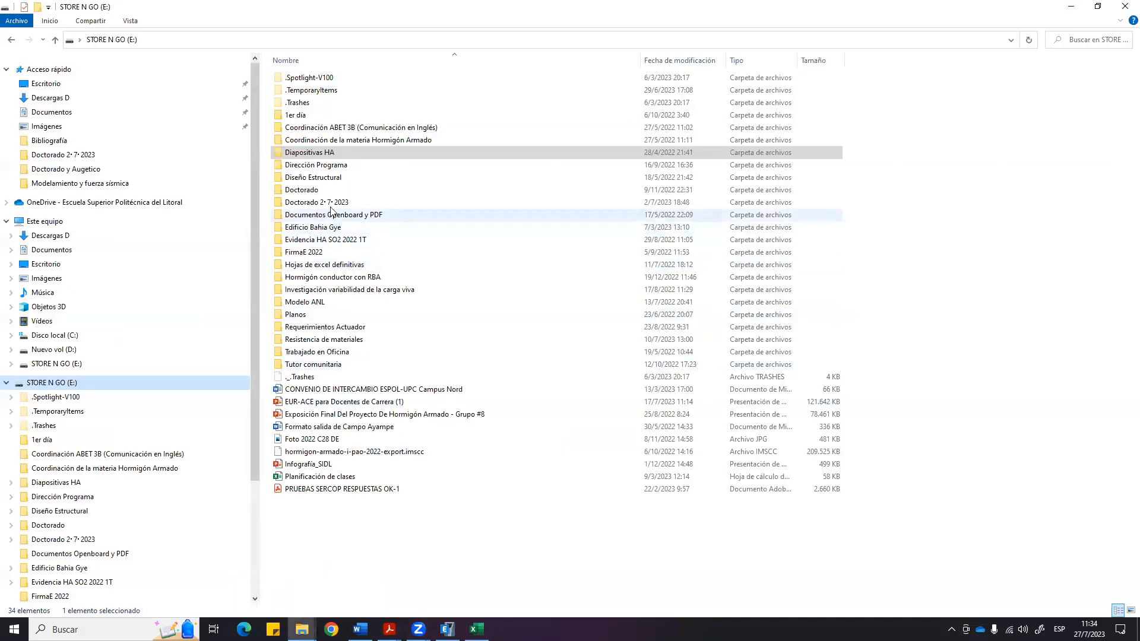
{"action": "left_click", "coordinate": [337, 179]}
{"action": "double_click", "coordinate": [338, 180]}
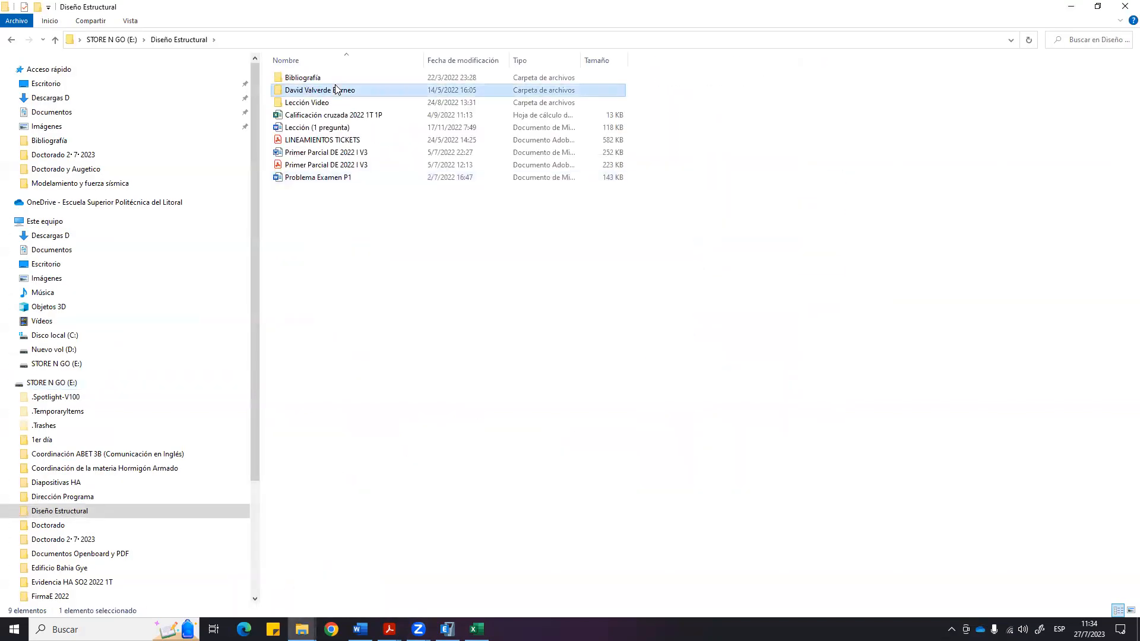
{"action": "double_click", "coordinate": [336, 91]}
{"action": "double_click", "coordinate": [331, 140]}
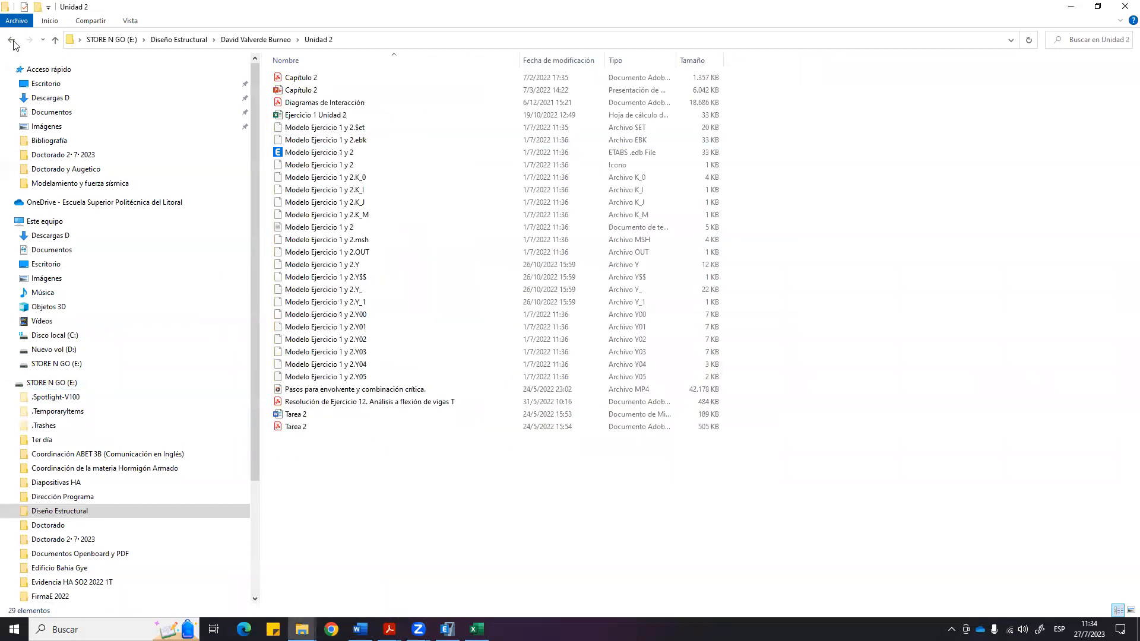
{"action": "left_click", "coordinate": [11, 40]}
{"action": "double_click", "coordinate": [303, 128]}
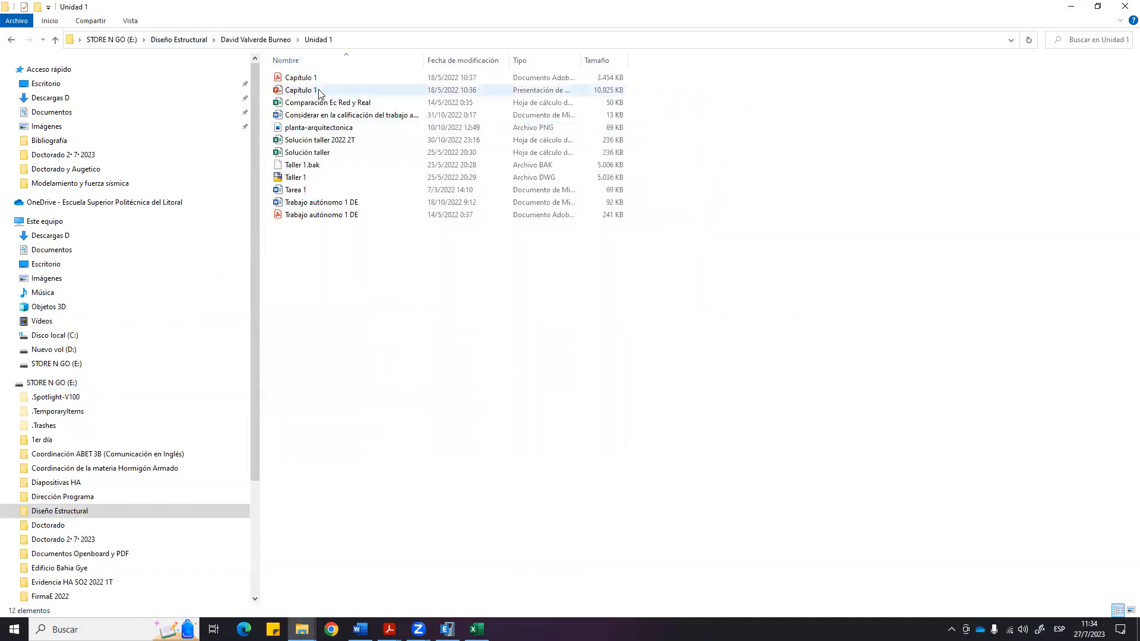
{"action": "double_click", "coordinate": [320, 77]}
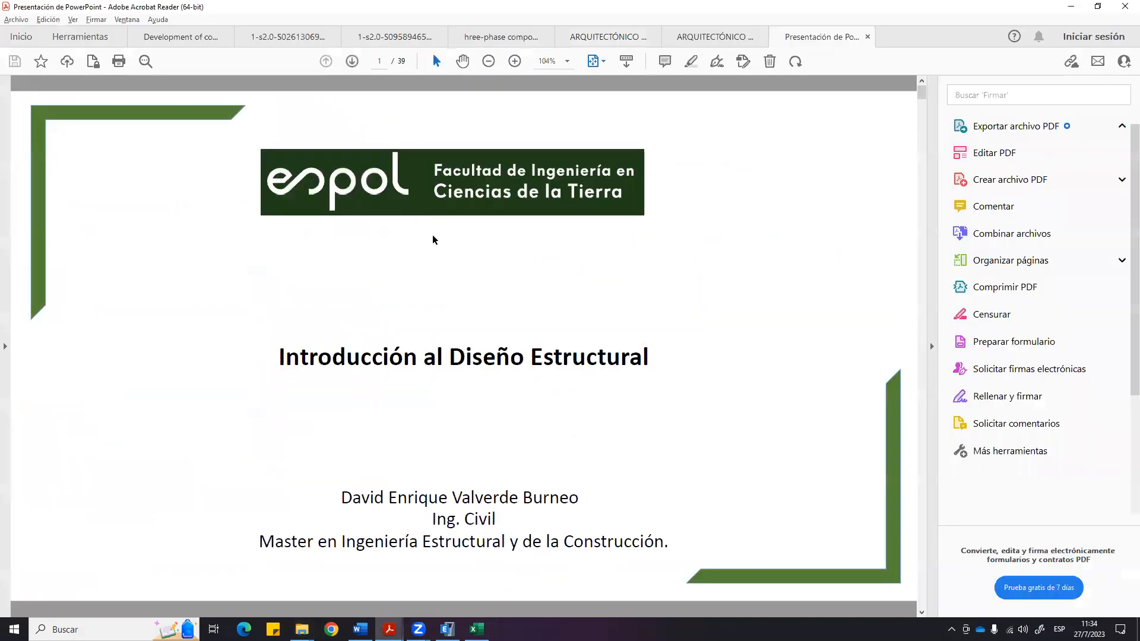
Find the dead load estimation slide for the Losa Nervada 1D 20cm and examine its Corte típico de losa drawing.
{"action": "scroll", "coordinate": [445, 275], "scroll_direction": "down", "scroll_amount": 20}
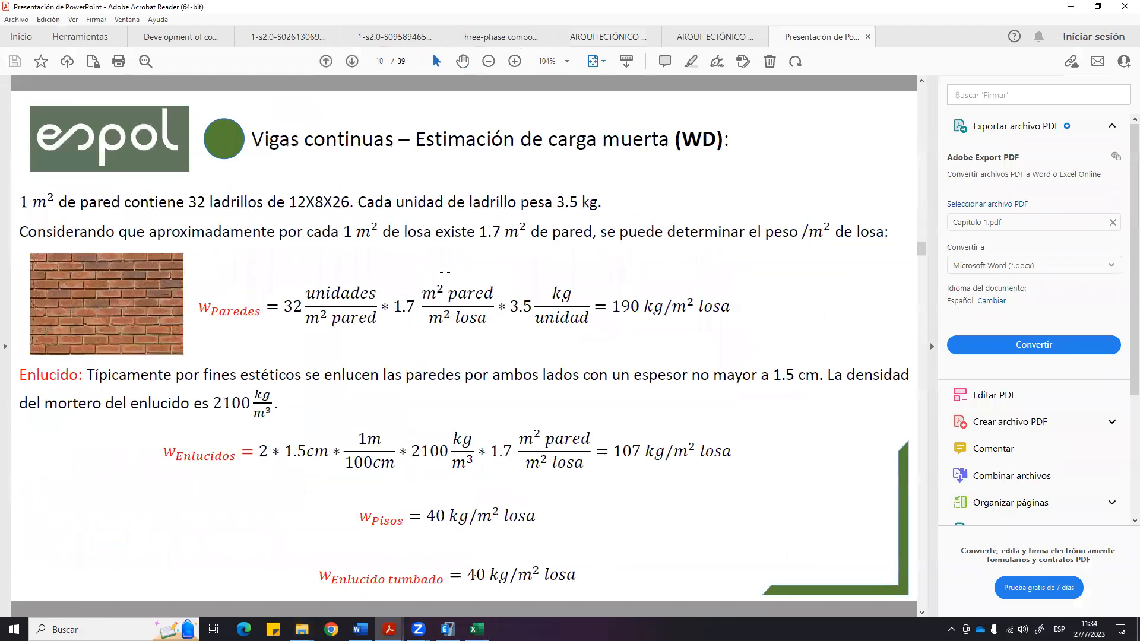
{"action": "scroll", "coordinate": [446, 273], "scroll_direction": "down", "scroll_amount": 15}
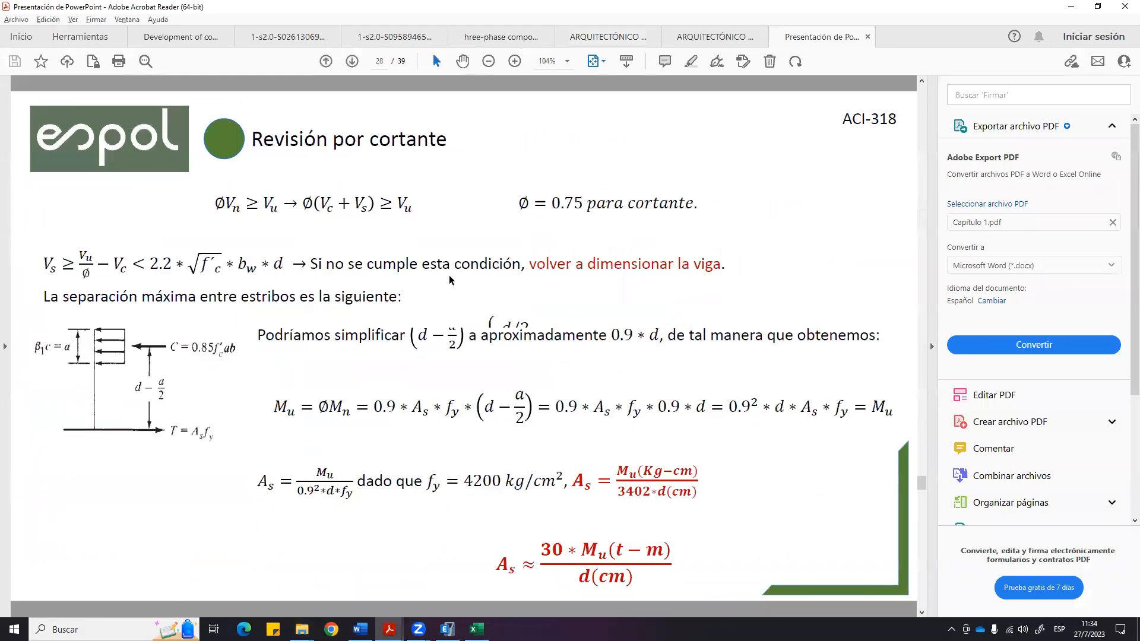
{"action": "scroll", "coordinate": [449, 276], "scroll_direction": "up", "scroll_amount": 13}
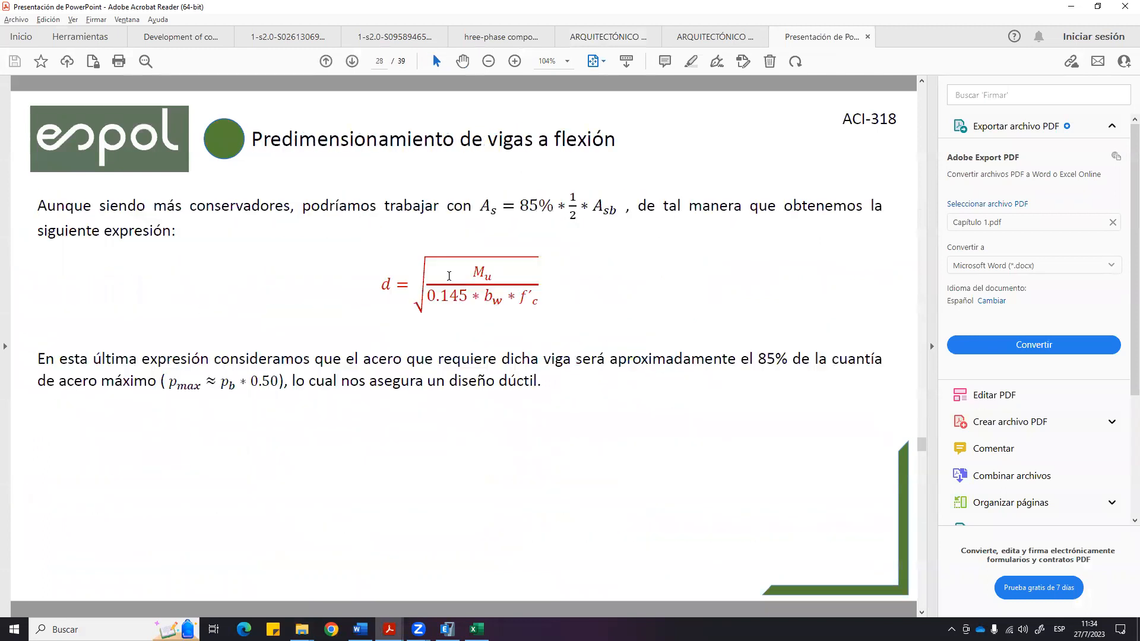
{"action": "scroll", "coordinate": [449, 279], "scroll_direction": "up", "scroll_amount": 11}
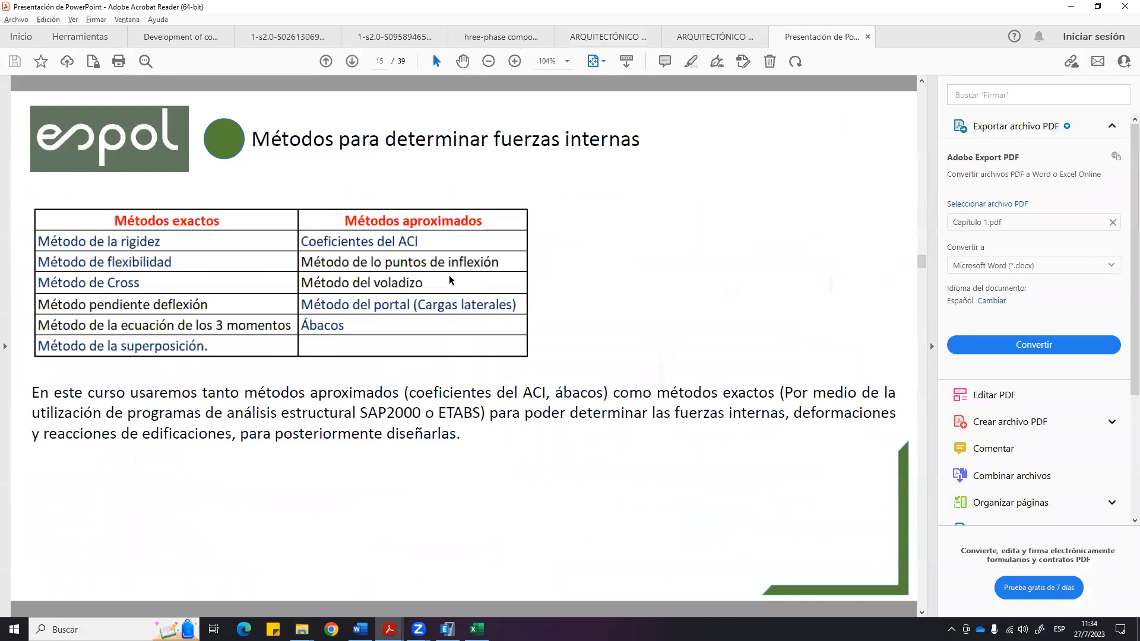
{"action": "scroll", "coordinate": [450, 279], "scroll_direction": "up", "scroll_amount": 1}
{"action": "scroll", "coordinate": [450, 280], "scroll_direction": "down", "scroll_amount": 2}
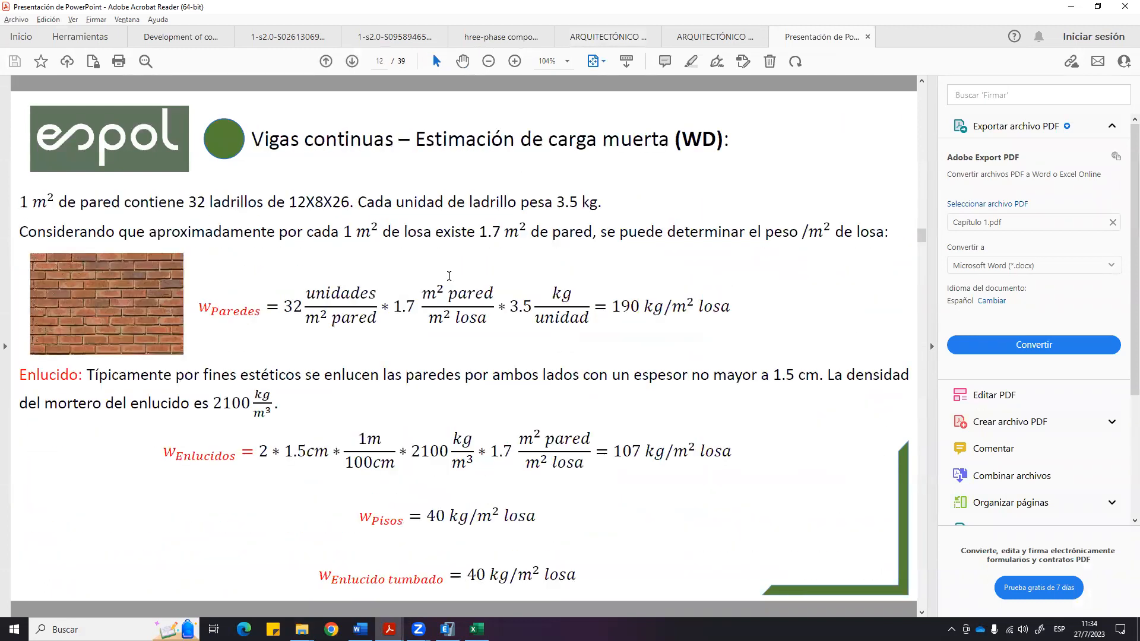
{"action": "scroll", "coordinate": [449, 280], "scroll_direction": "up", "scroll_amount": 1, "text": "ctrl"}
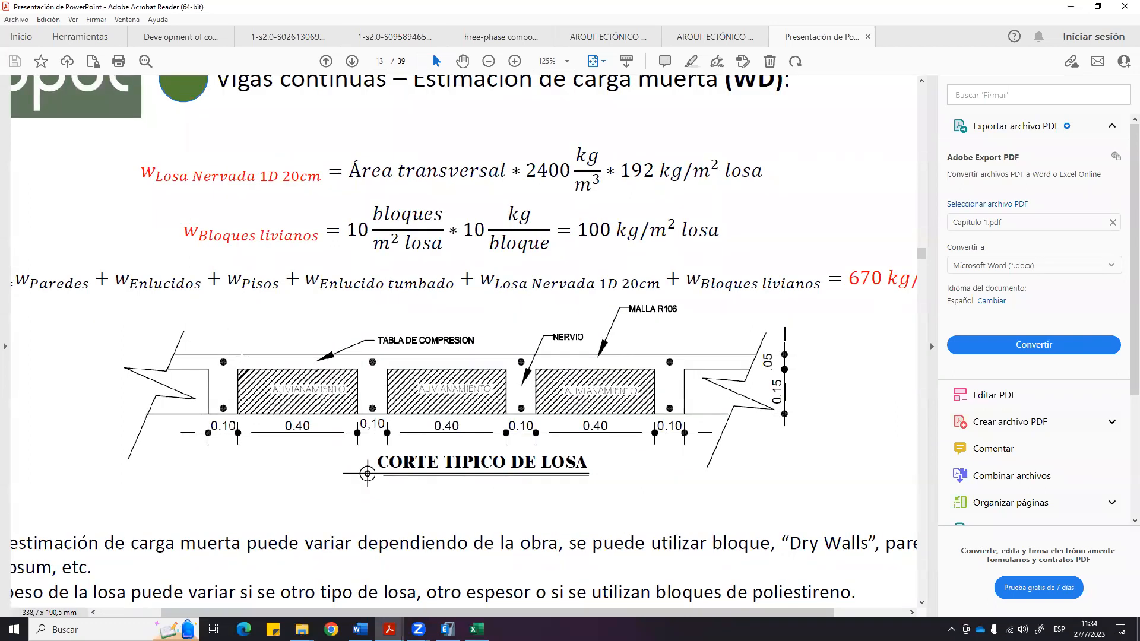
{"action": "scroll", "coordinate": [536, 421], "scroll_direction": "up", "scroll_amount": 1, "text": "ctrl"}
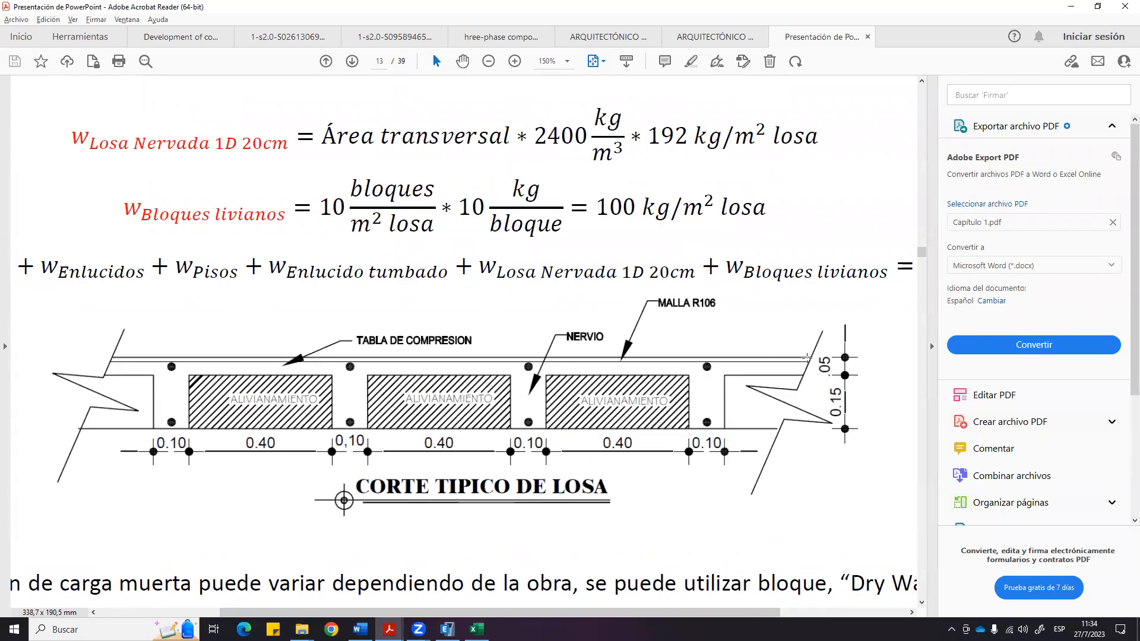
Examine the slab section's edge on the drawing, marking the full slab depth and its 0.05 and 0.15 dimensioned parts.
{"action": "left_click_drag", "start_coordinate": [802, 359], "coordinate": [755, 432]}
{"action": "left_click", "coordinate": [825, 405]}
{"action": "left_click", "coordinate": [835, 386]}
{"action": "left_click_drag", "start_coordinate": [727, 425], "coordinate": [719, 373]}
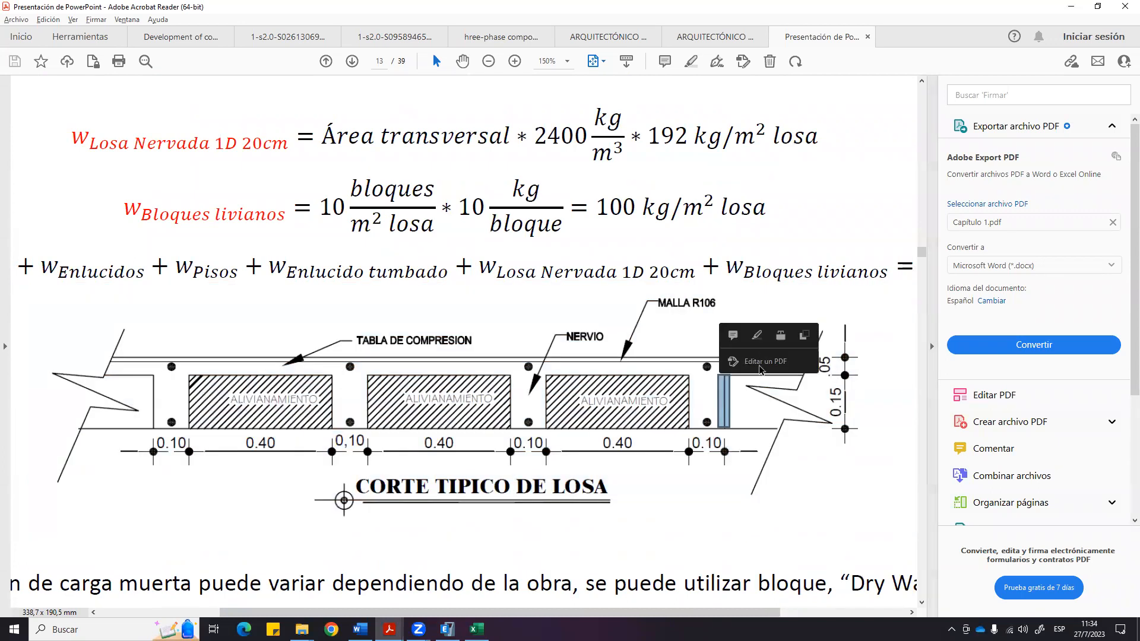
{"action": "left_click", "coordinate": [776, 361]}
{"action": "left_click", "coordinate": [758, 357]}
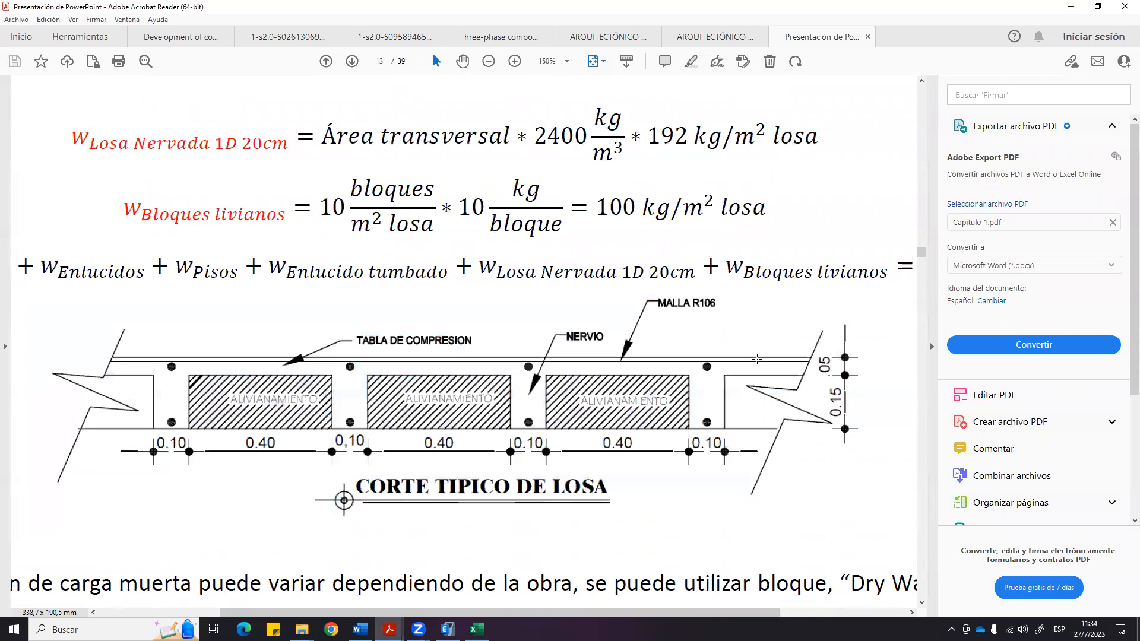
{"action": "left_click_drag", "start_coordinate": [757, 373], "coordinate": [721, 430]}
{"action": "left_click_drag", "start_coordinate": [803, 355], "coordinate": [753, 431]}
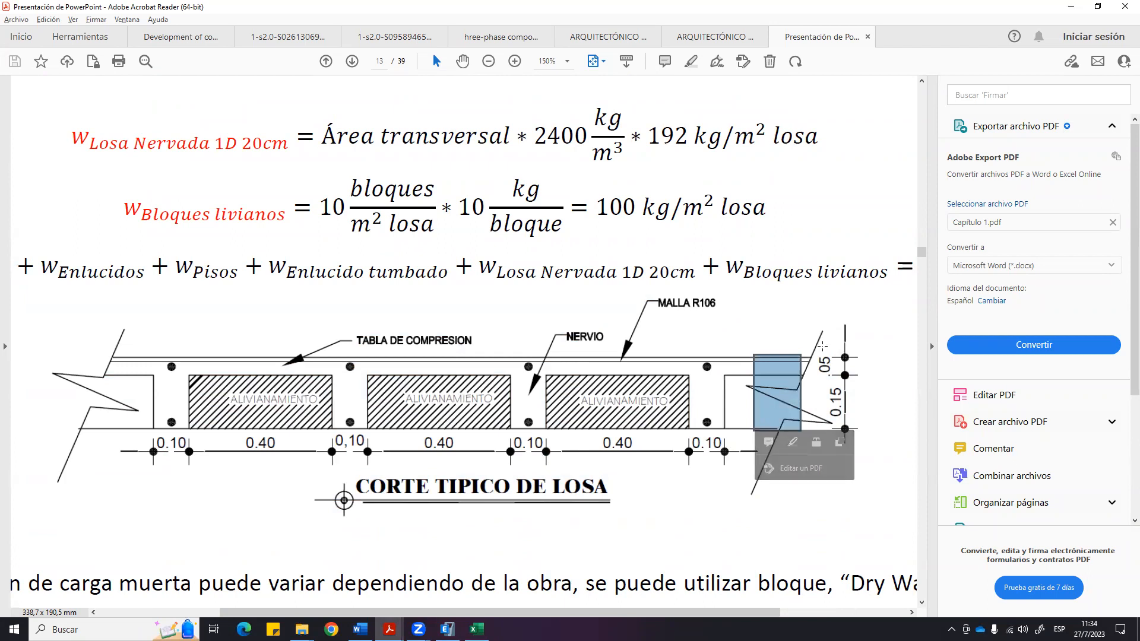
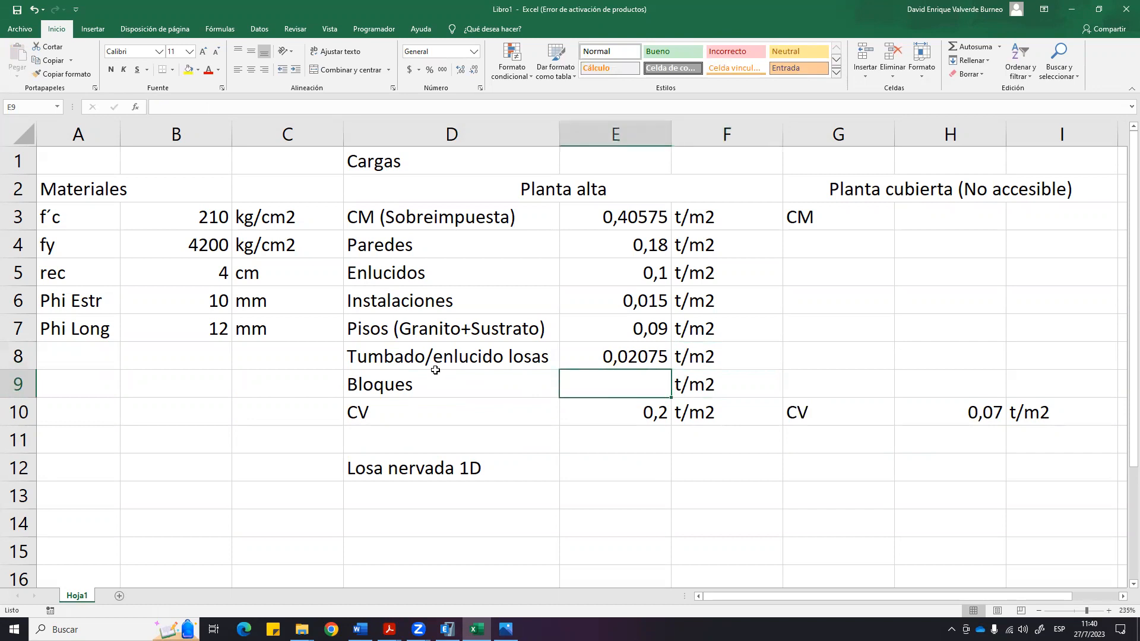
In the Excel load table, extend the Bloques label in D9 to Bloques espuma and select its value cell E9.
{"action": "type", "text": "espuma"}
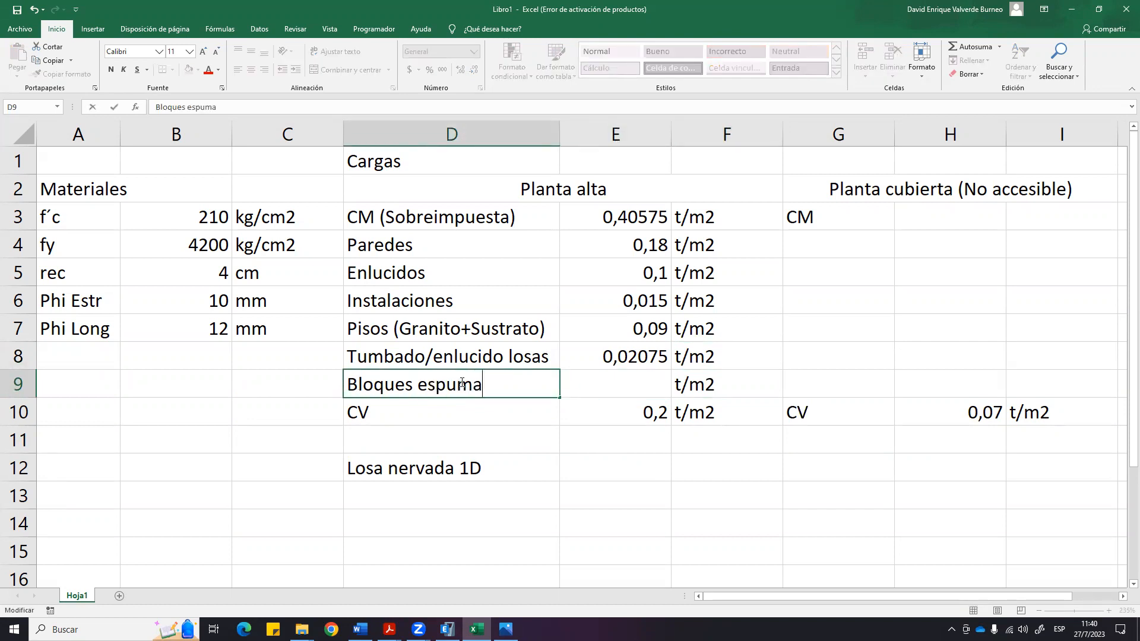
{"action": "key", "text": "Return"}
{"action": "key", "text": "Right"}
{"action": "key", "text": "Up"}
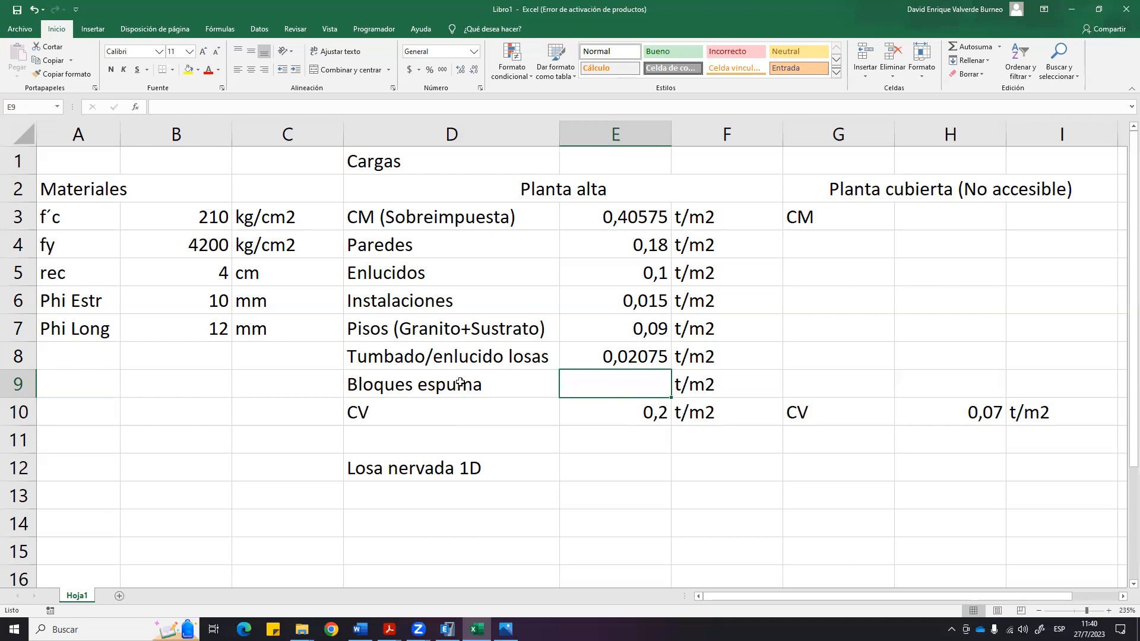
Enter 0 for Bloques espuma in E9 and extend the CM (Sobreimpuesta) sum in E3 to cover E4:E9.
{"action": "type", "text": "0"}
{"action": "key", "text": "Return"}
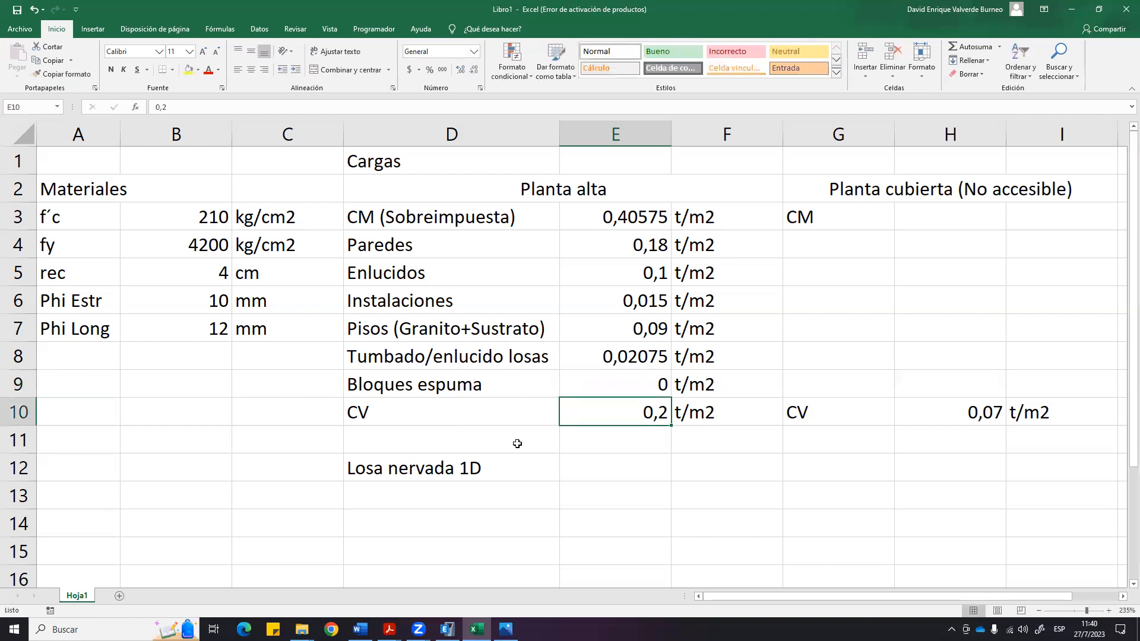
{"action": "double_click", "coordinate": [625, 219]}
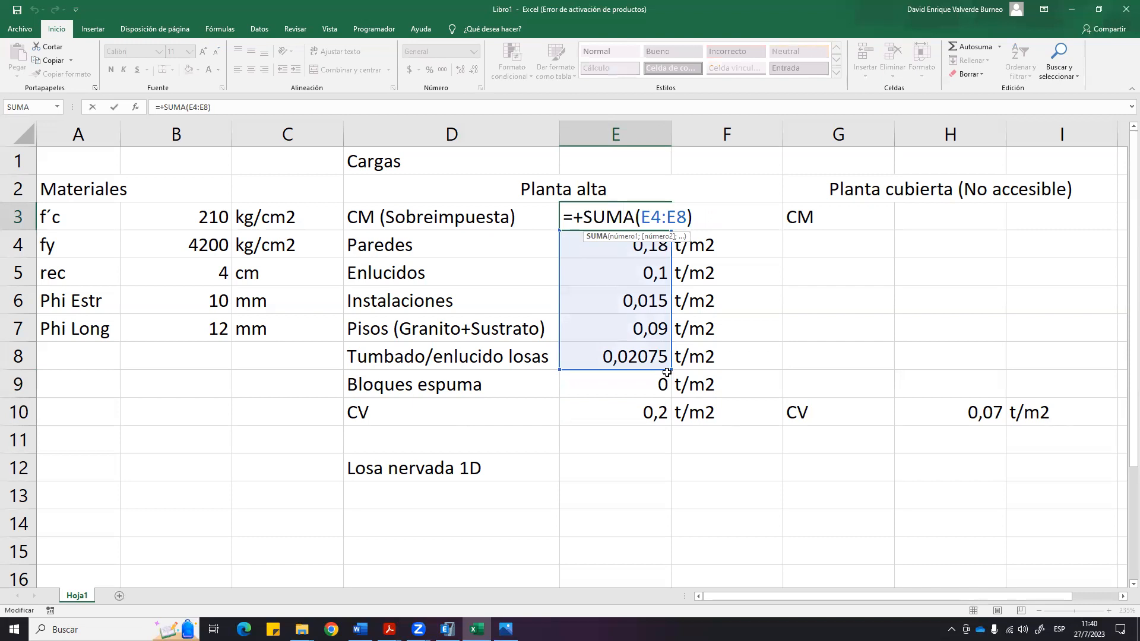
{"action": "left_click_drag", "start_coordinate": [672, 370], "coordinate": [673, 392]}
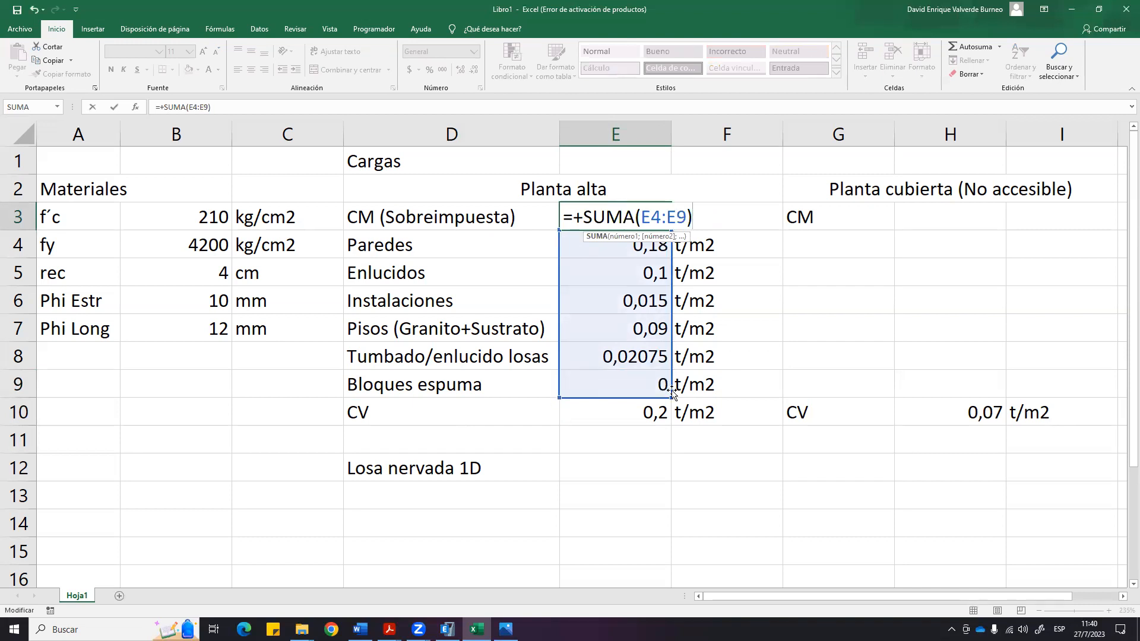
{"action": "key", "text": "Return"}
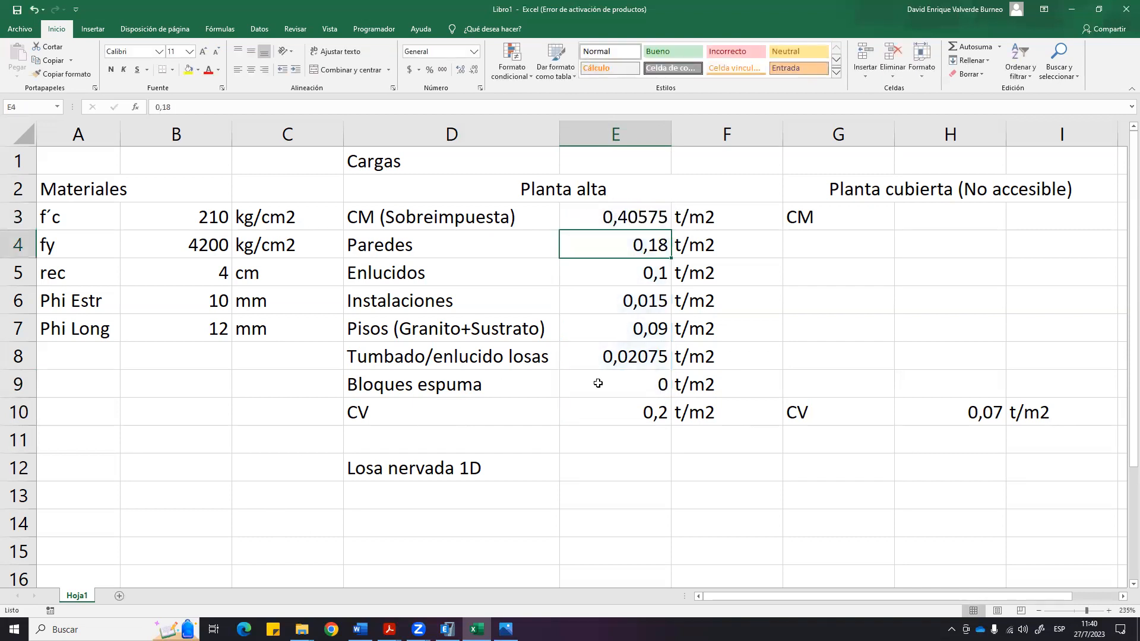
Relabel D9 as Bloques cemento (LN1D20) and widen column D to fit the text.
{"action": "double_click", "coordinate": [510, 385]}
{"action": "double_click", "coordinate": [510, 385]}
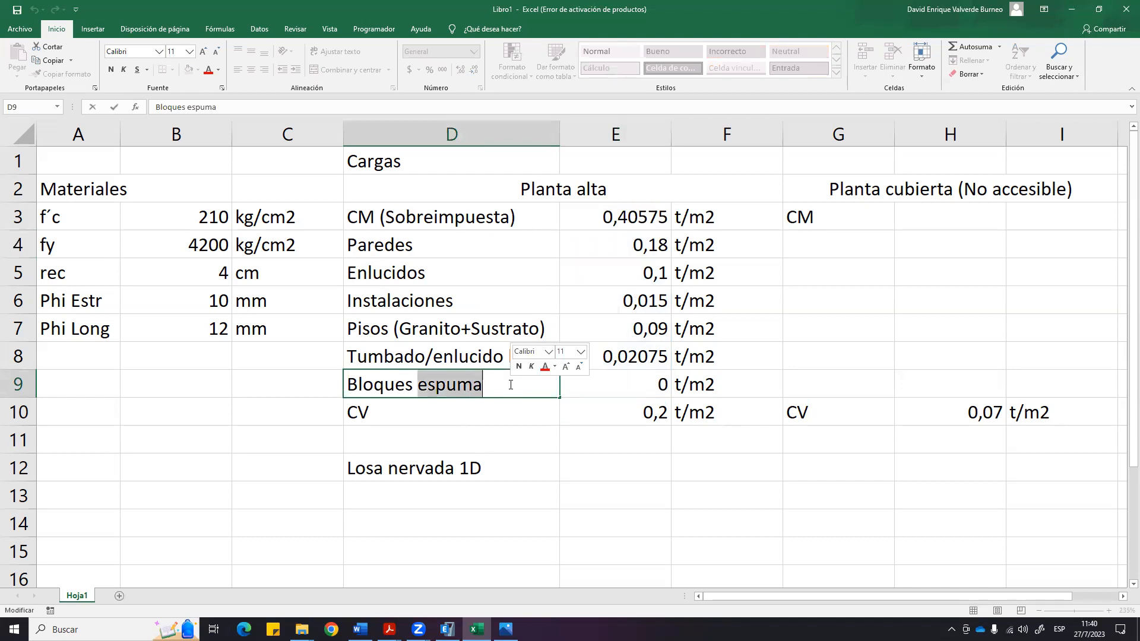
{"action": "type", "text": "cme"}
{"action": "key", "text": "BackSpace"}
{"action": "key", "text": "BackSpace"}
{"action": "type", "text": "emento"}
{"action": "key", "text": "Return"}
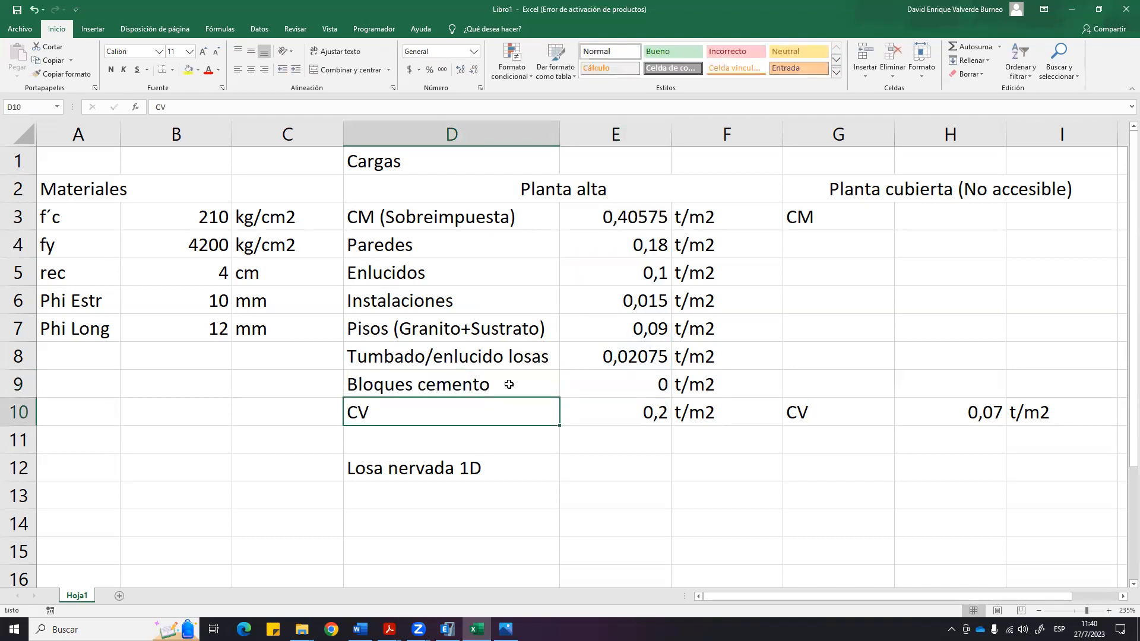
{"action": "left_click", "coordinate": [601, 393]}
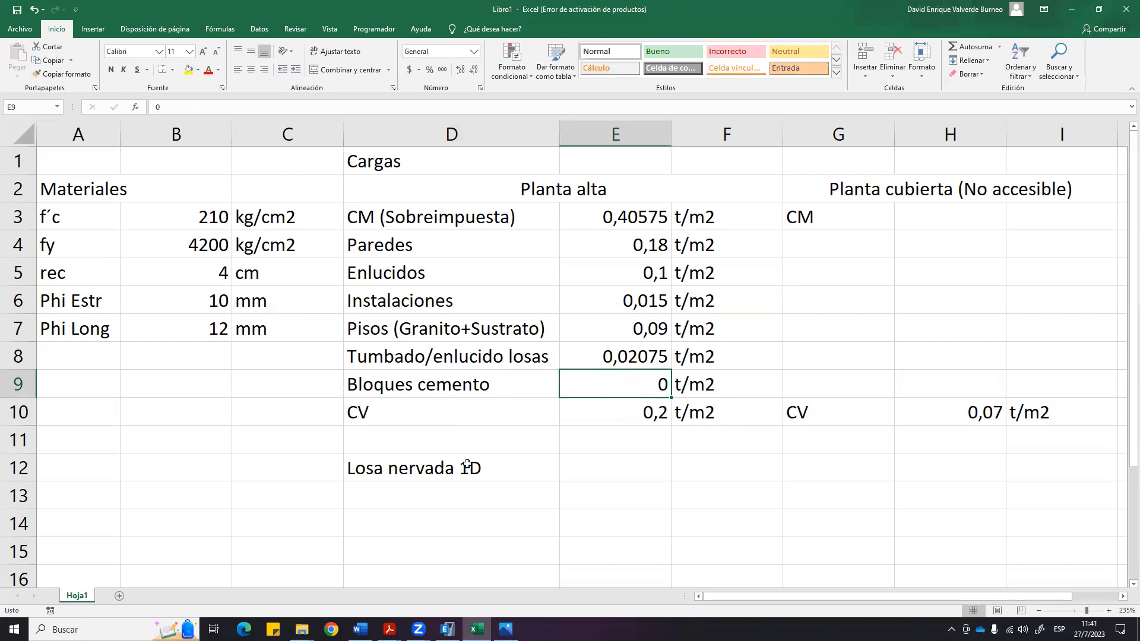
{"action": "double_click", "coordinate": [508, 392]}
{"action": "type", "text": "(LN1D20"}
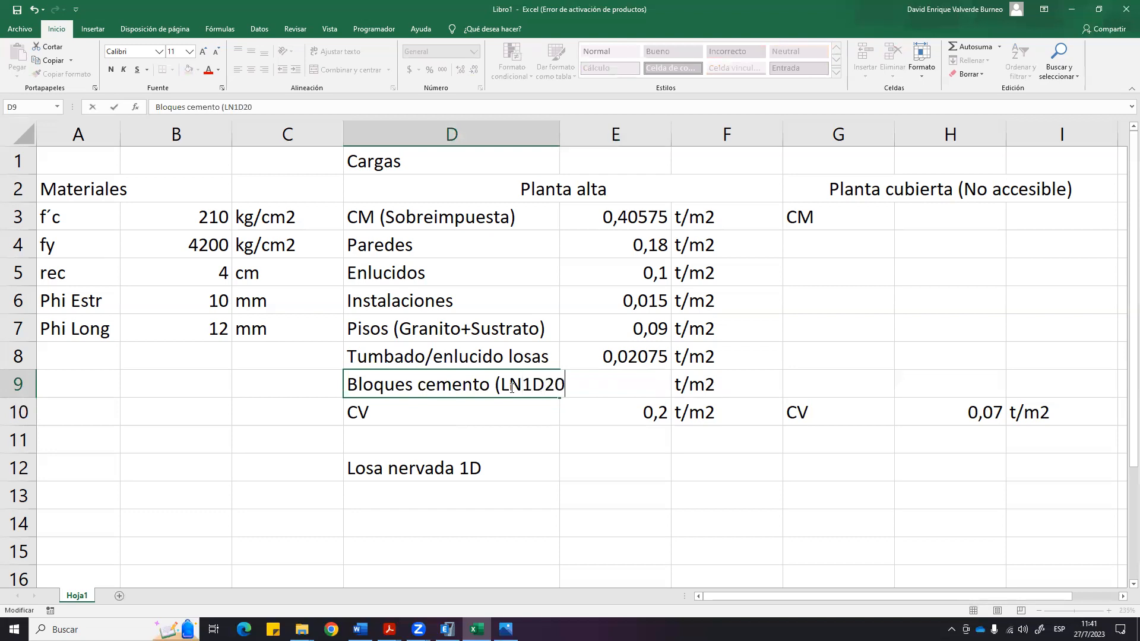
{"action": "key", "text": "Return"}
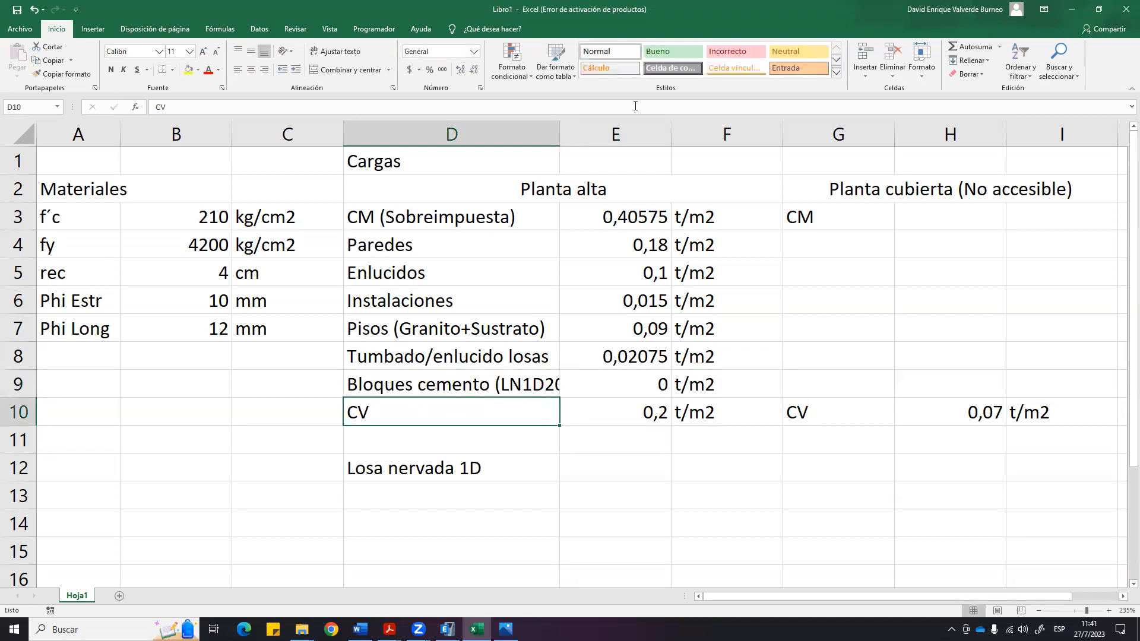
{"action": "left_click_drag", "start_coordinate": [555, 123], "coordinate": [581, 123]}
Set the Bloques cemento load in E9 to the formula =8*10/1000.
{"action": "double_click", "coordinate": [625, 386]}
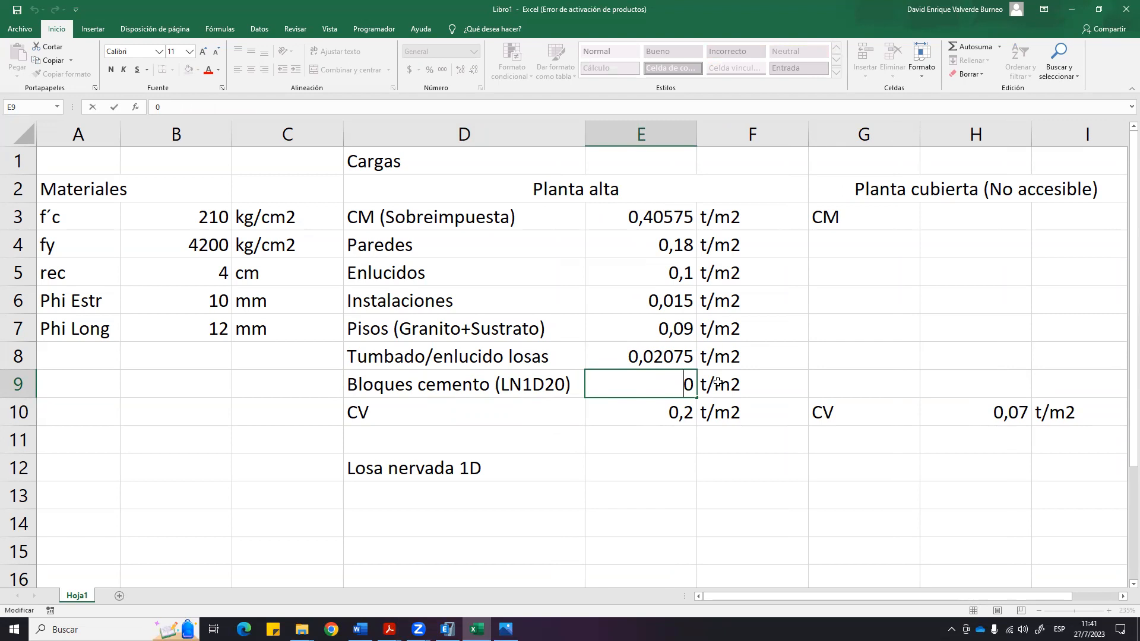
{"action": "type", "text": "8"}
{"action": "type", "text": "*"}
{"action": "type", "text": "10"}
{"action": "type", "text": "+"}
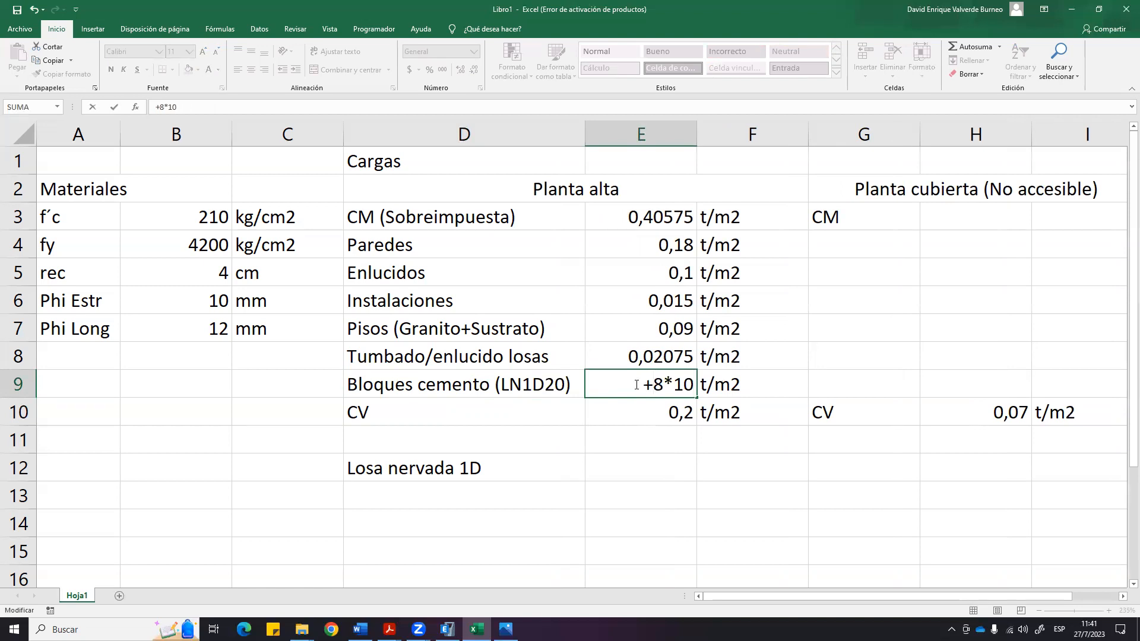
{"action": "key", "text": "Return"}
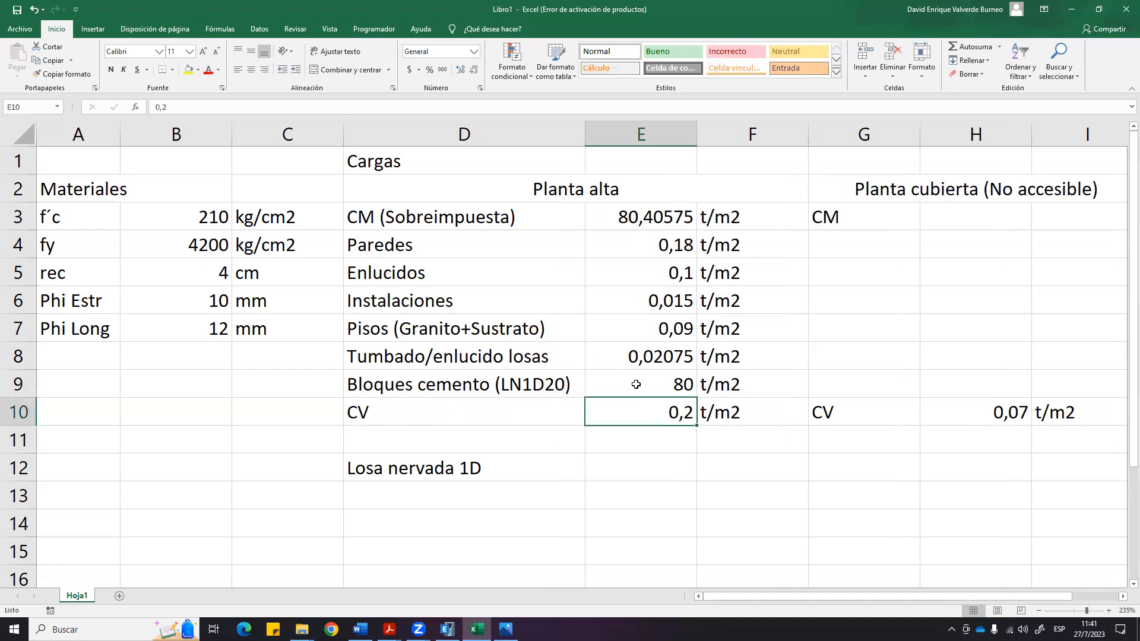
{"action": "double_click", "coordinate": [638, 385]}
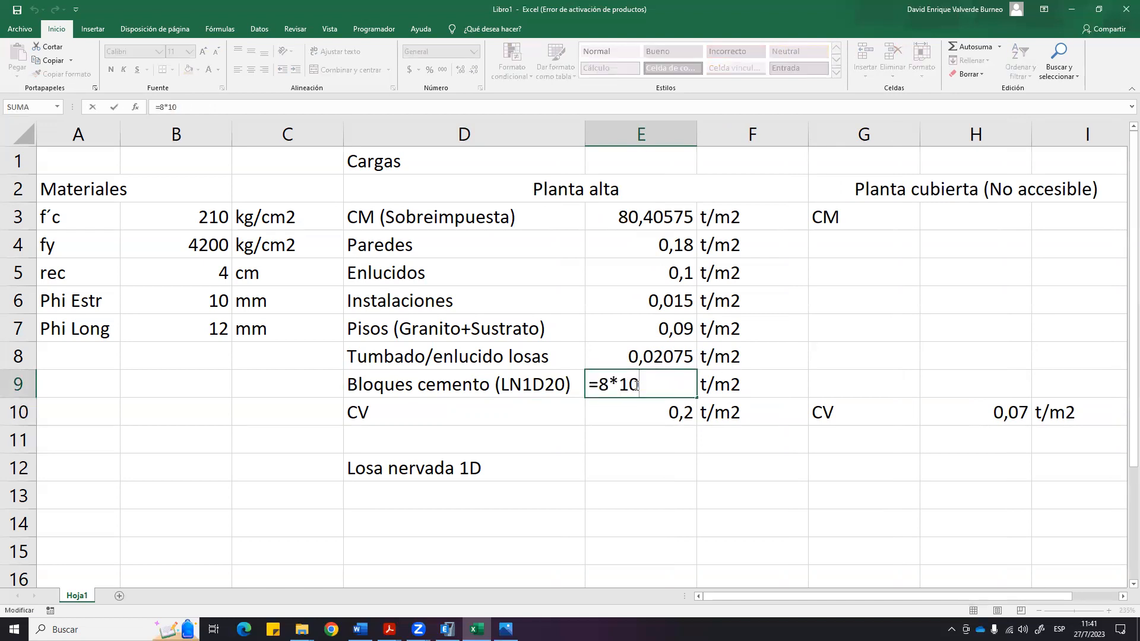
{"action": "type", "text": "/1000"}
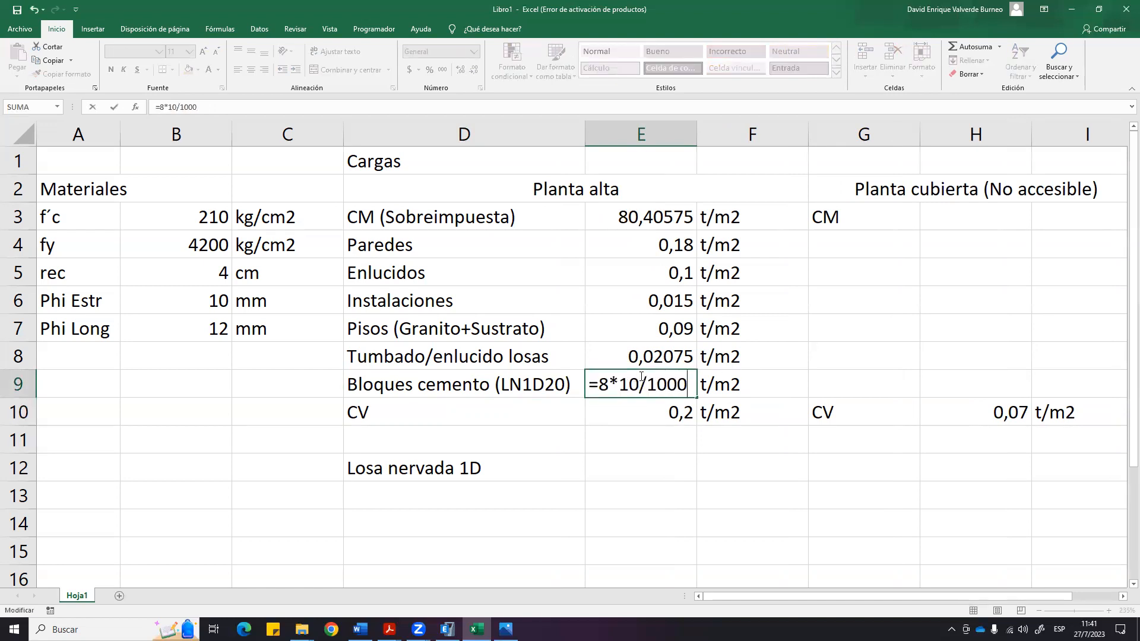
{"action": "key", "text": "Return"}
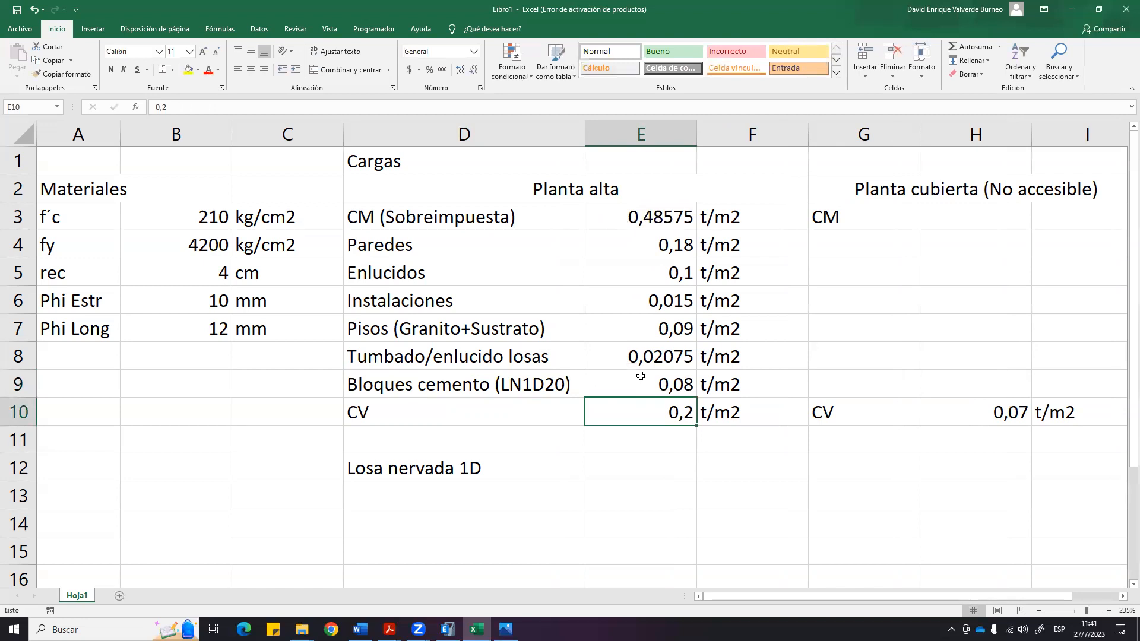
Apply all borders to the Planta alta load table in D2:F10 and align its contents vertically to the middle.
{"action": "left_click_drag", "start_coordinate": [415, 221], "coordinate": [759, 386]}
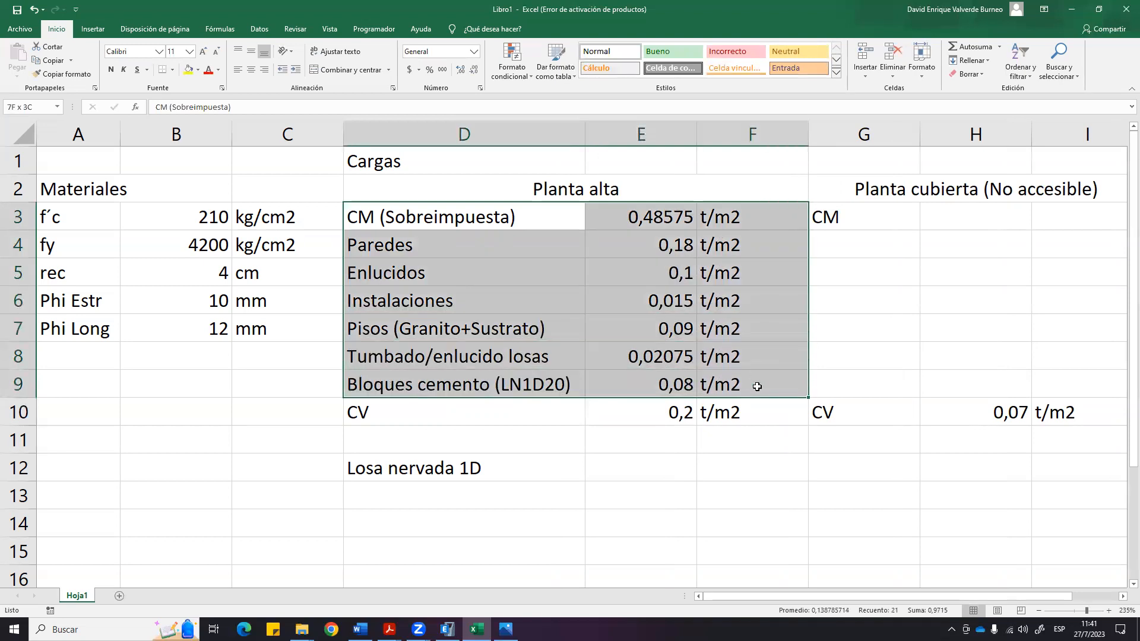
{"action": "left_click", "coordinate": [172, 69]}
{"action": "left_click", "coordinate": [186, 172]}
{"action": "left_click", "coordinate": [641, 419]}
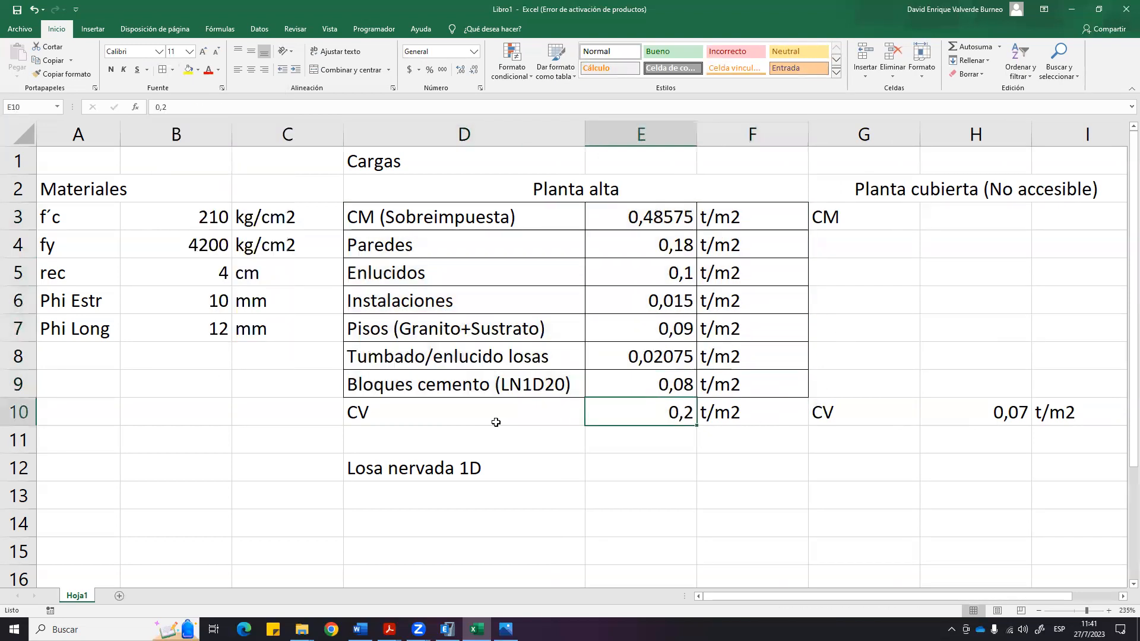
{"action": "left_click_drag", "start_coordinate": [496, 422], "coordinate": [802, 414]}
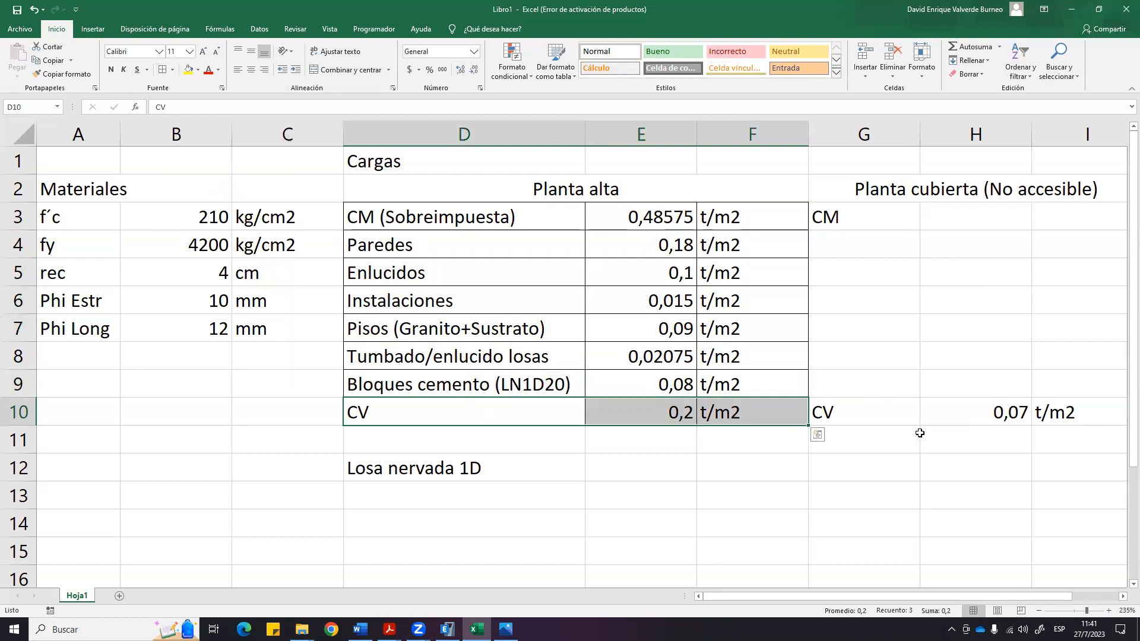
{"action": "left_click_drag", "start_coordinate": [447, 190], "coordinate": [568, 412]}
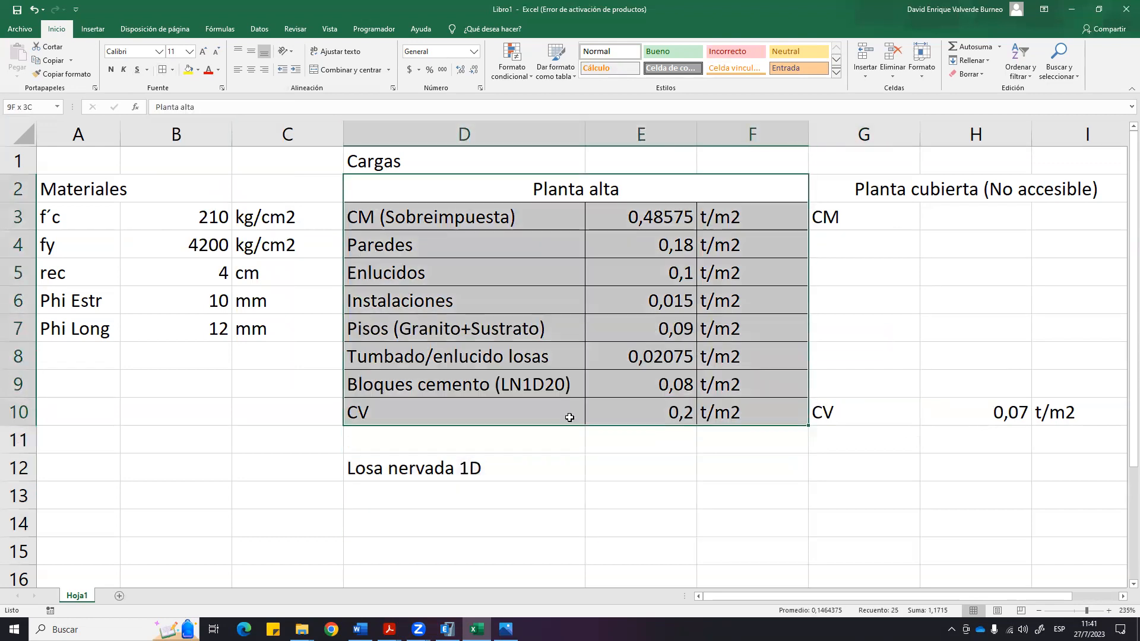
{"action": "left_click", "coordinate": [251, 51]}
{"action": "left_click", "coordinate": [666, 306]}
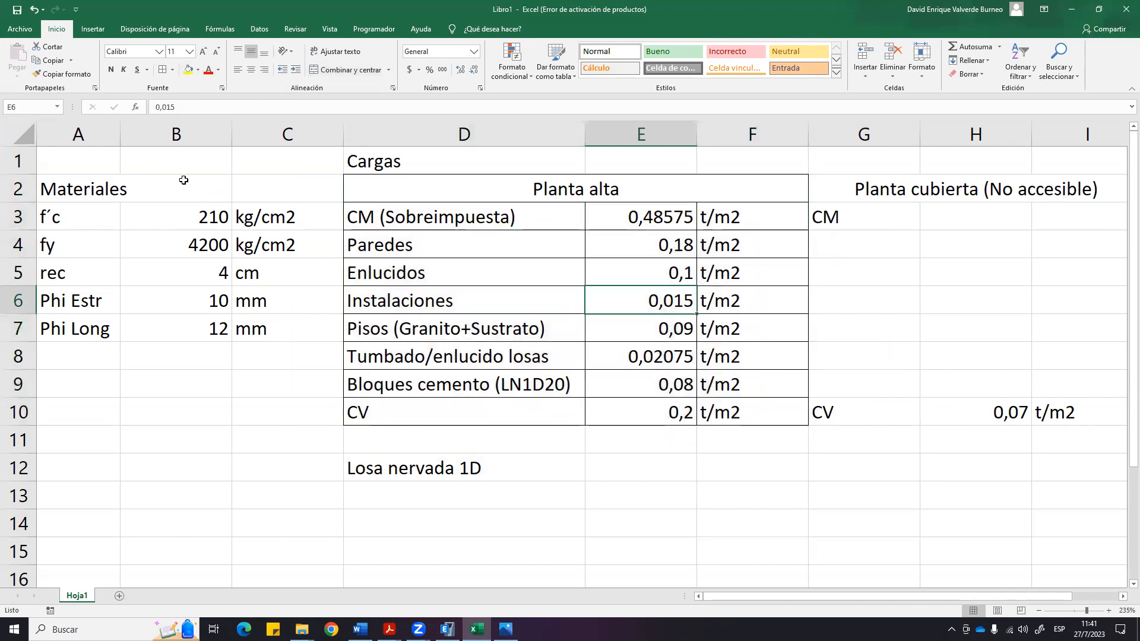
Insert a blank row above row 1 of the sheet.
{"action": "left_click", "coordinate": [16, 162]}
{"action": "right_click", "coordinate": [15, 162]}
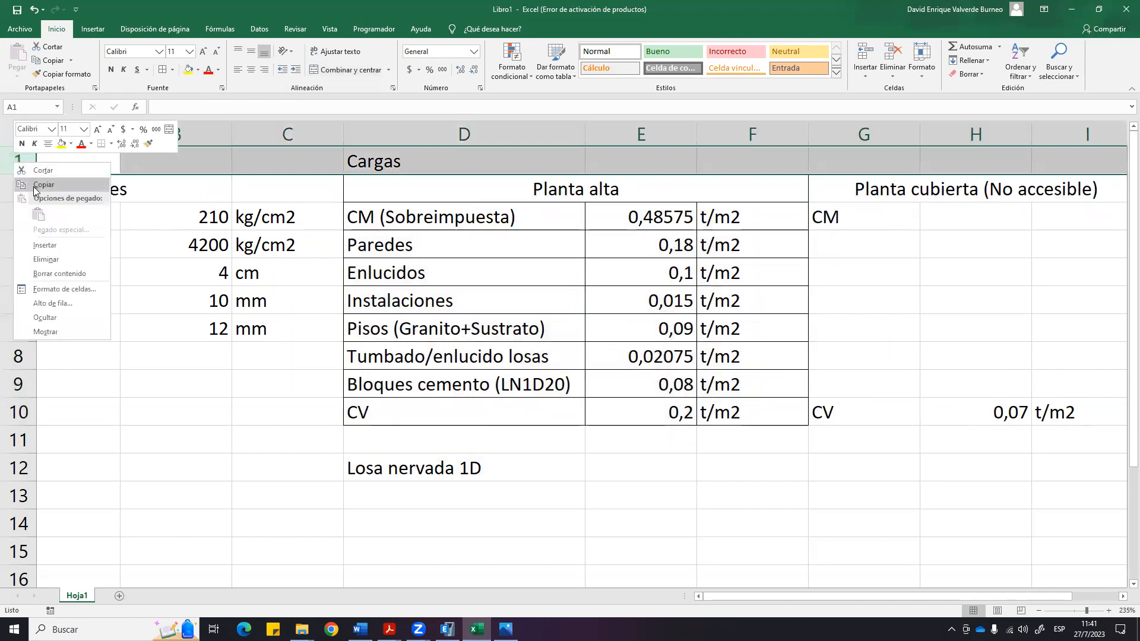
{"action": "left_click", "coordinate": [41, 251]}
{"action": "left_click", "coordinate": [665, 244]}
{"action": "left_click", "coordinate": [754, 496]}
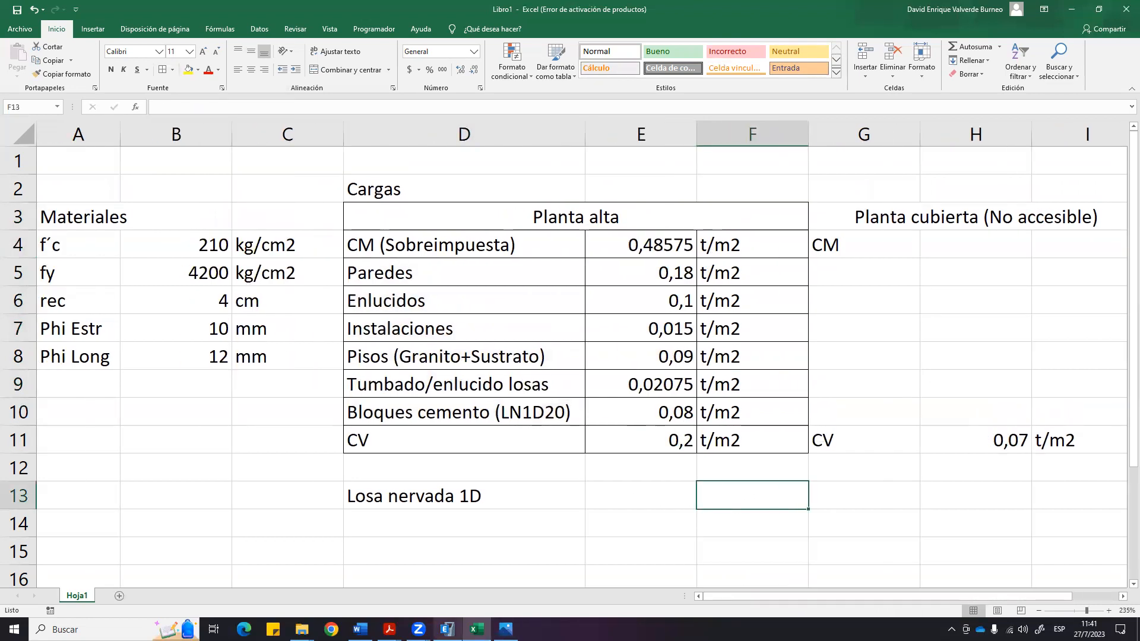
{"action": "key", "text": "Return"}
{"action": "left_click_drag", "start_coordinate": [747, 595], "coordinate": [753, 596]}
{"action": "scroll", "coordinate": [448, 454], "scroll_direction": "down", "scroll_amount": 3, "text": "ctrl"}
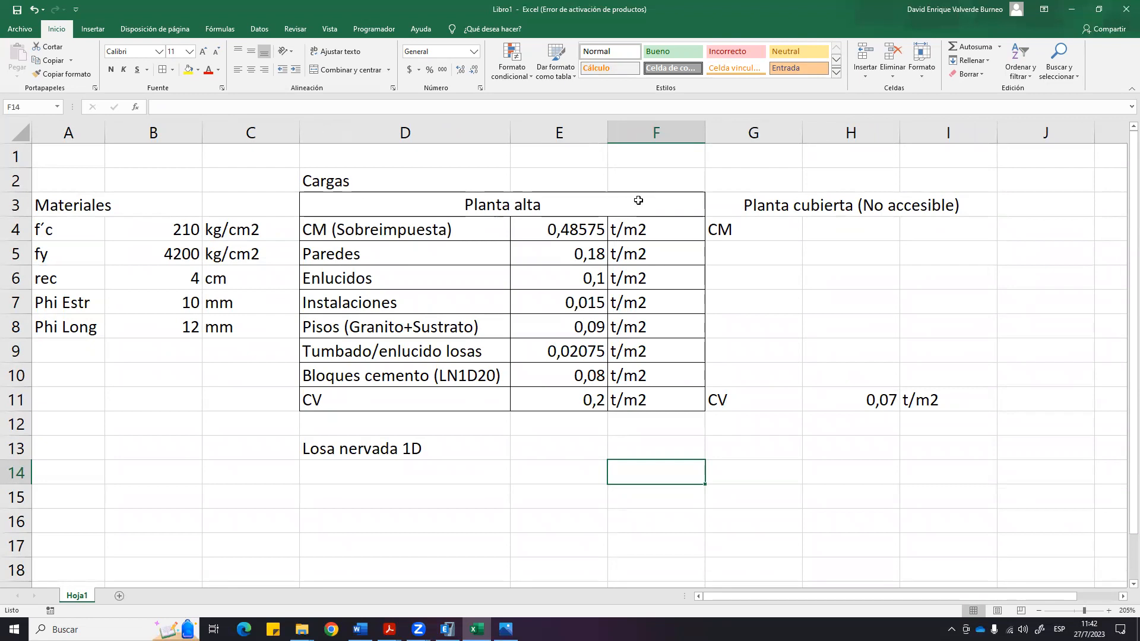
{"action": "left_click_drag", "start_coordinate": [418, 201], "coordinate": [584, 407]}
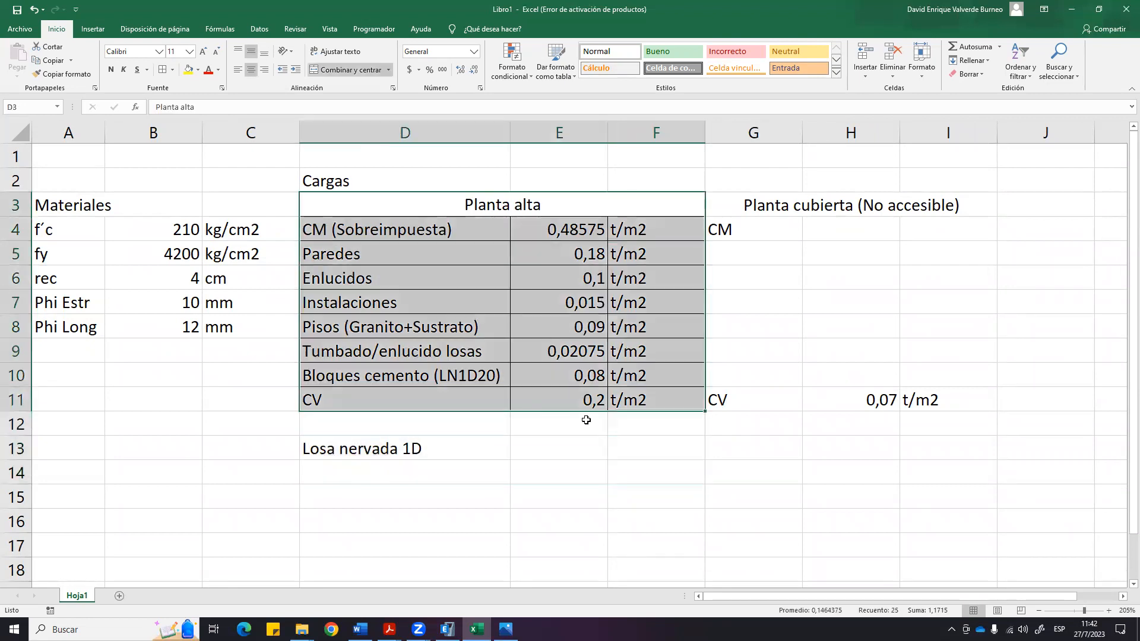
{"action": "left_click", "coordinate": [852, 470]}
{"action": "left_click_drag", "start_coordinate": [357, 217], "coordinate": [501, 389]}
{"action": "left_click", "coordinate": [799, 448]}
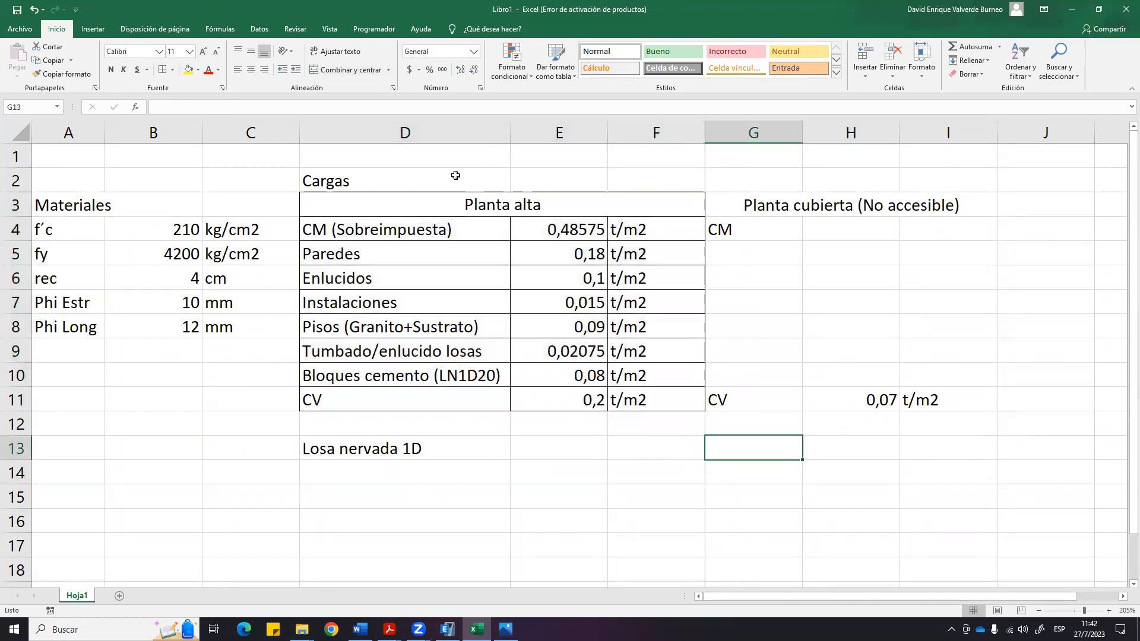
Merge and centre the Cargas heading across D2:I2 with a border, and centre the Planta alta table's contents in D3:F11 horizontally.
{"action": "left_click_drag", "start_coordinate": [367, 177], "coordinate": [976, 181]}
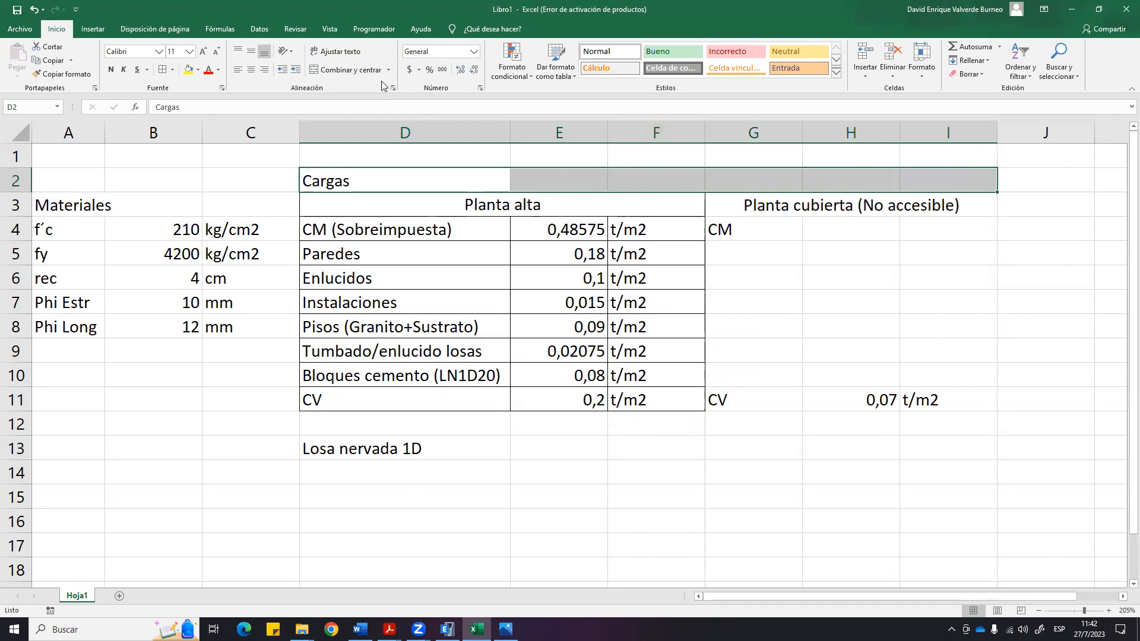
{"action": "left_click", "coordinate": [351, 70]}
{"action": "left_click_drag", "start_coordinate": [454, 211], "coordinate": [471, 391]}
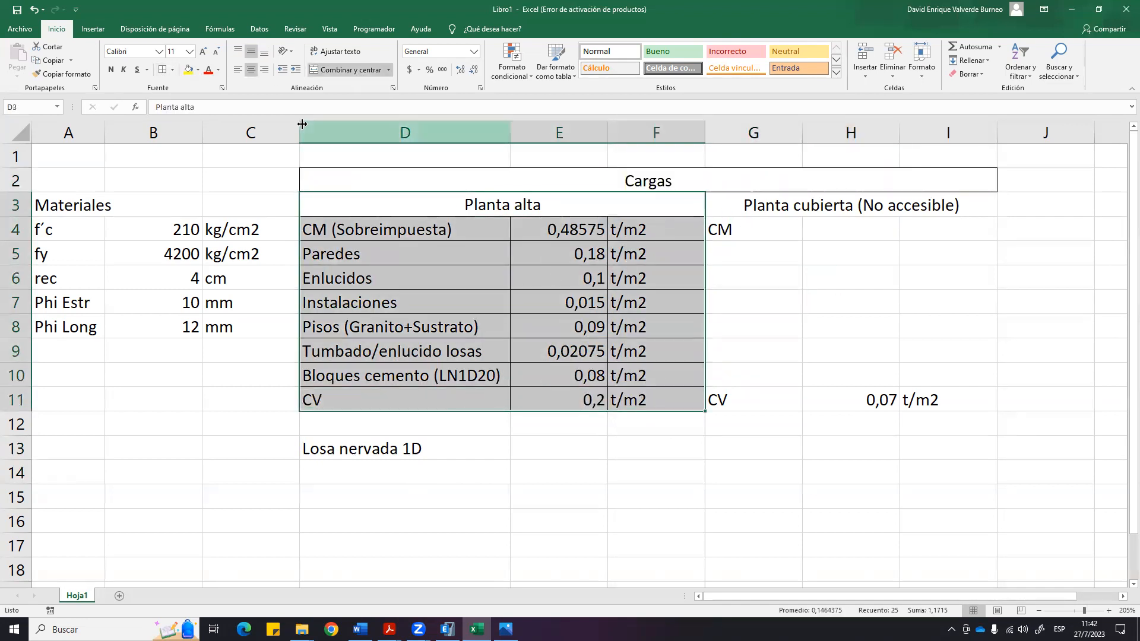
{"action": "left_click", "coordinate": [251, 70]}
{"action": "left_click", "coordinate": [251, 70]}
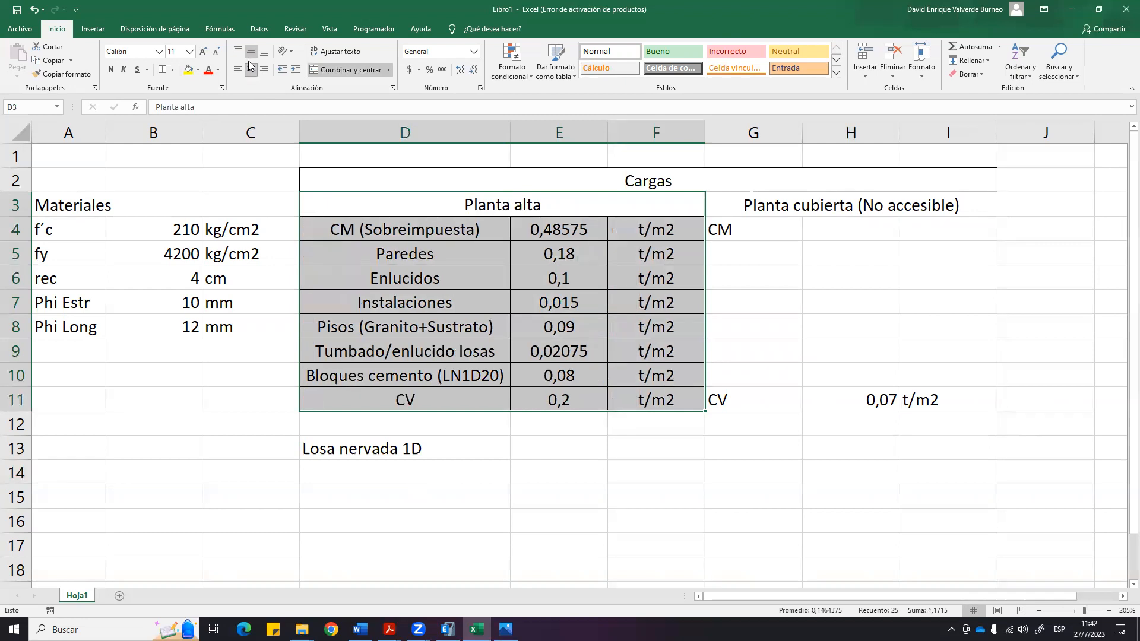
{"action": "left_click", "coordinate": [699, 389]}
Copy the Planta alta formatting onto the Planta cubierta (No accesible) header so it has matching borders.
{"action": "left_click_drag", "start_coordinate": [449, 208], "coordinate": [501, 403]}
{"action": "left_click", "coordinate": [63, 74]}
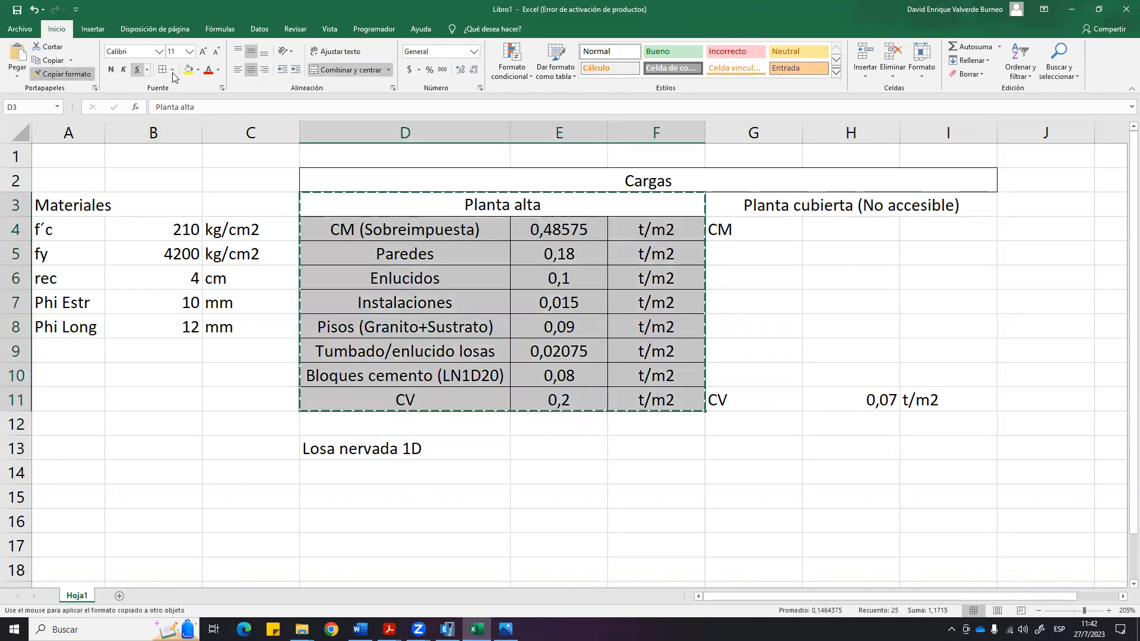
{"action": "left_click", "coordinate": [793, 211]}
{"action": "left_click", "coordinate": [584, 424]}
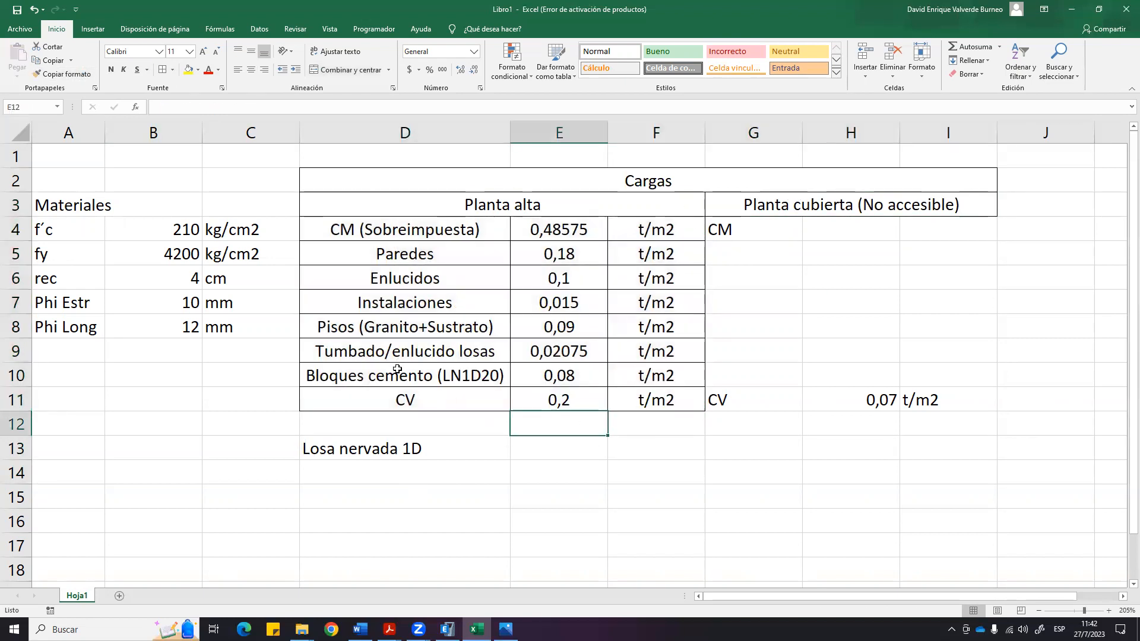
Try the label Bloques espuma (LN1D20) in D10 with a load of 0 in E10, and undo both changes.
{"action": "double_click", "coordinate": [397, 368]}
{"action": "left_click_drag", "start_coordinate": [365, 375], "coordinate": [441, 378]}
{"action": "type", "text": "es"}
{"action": "key", "text": "BackSpace"}
{"action": "key", "text": "BackSpace"}
{"action": "type", "text": "espuma"}
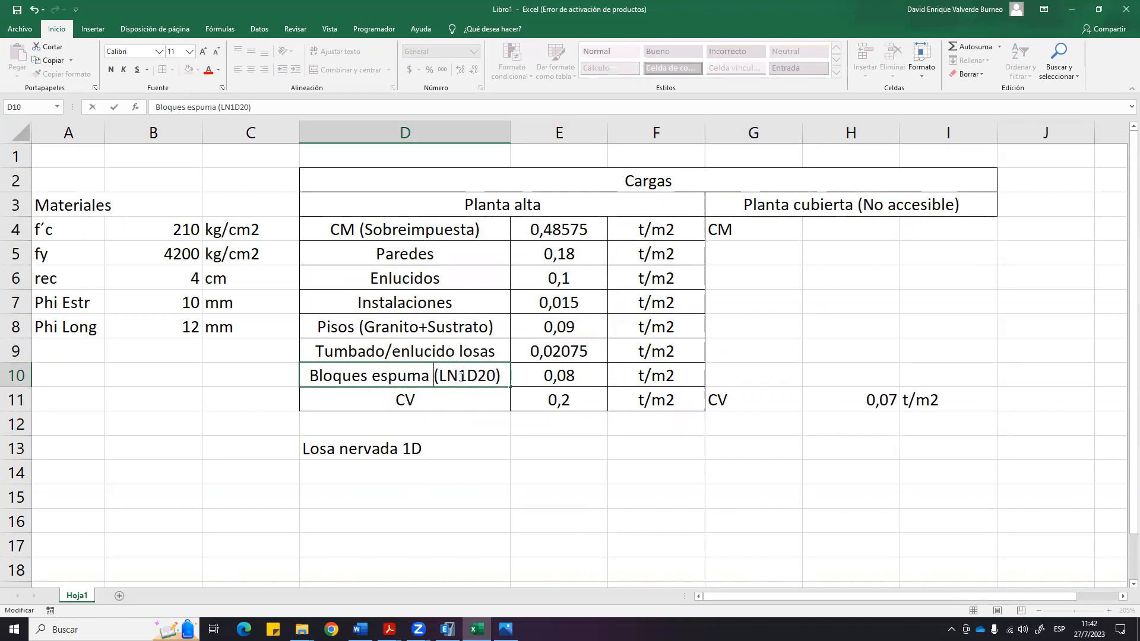
{"action": "left_click", "coordinate": [525, 374]}
{"action": "type", "text": "0"}
{"action": "key", "text": "Return"}
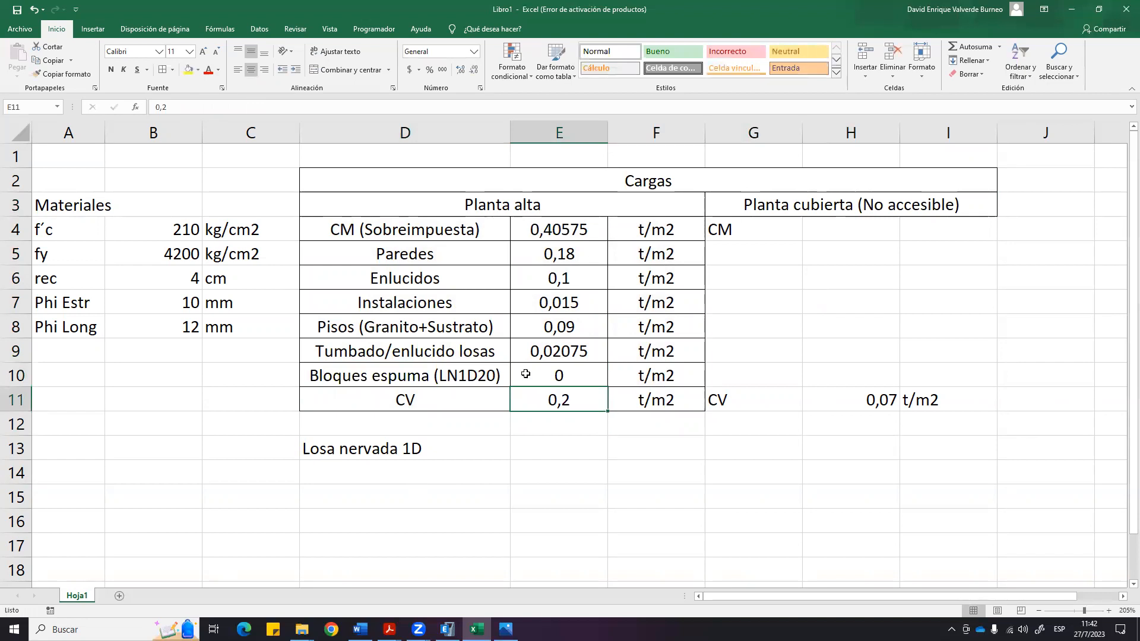
{"action": "key", "text": "ctrl+z"}
{"action": "key", "text": "ctrl+z"}
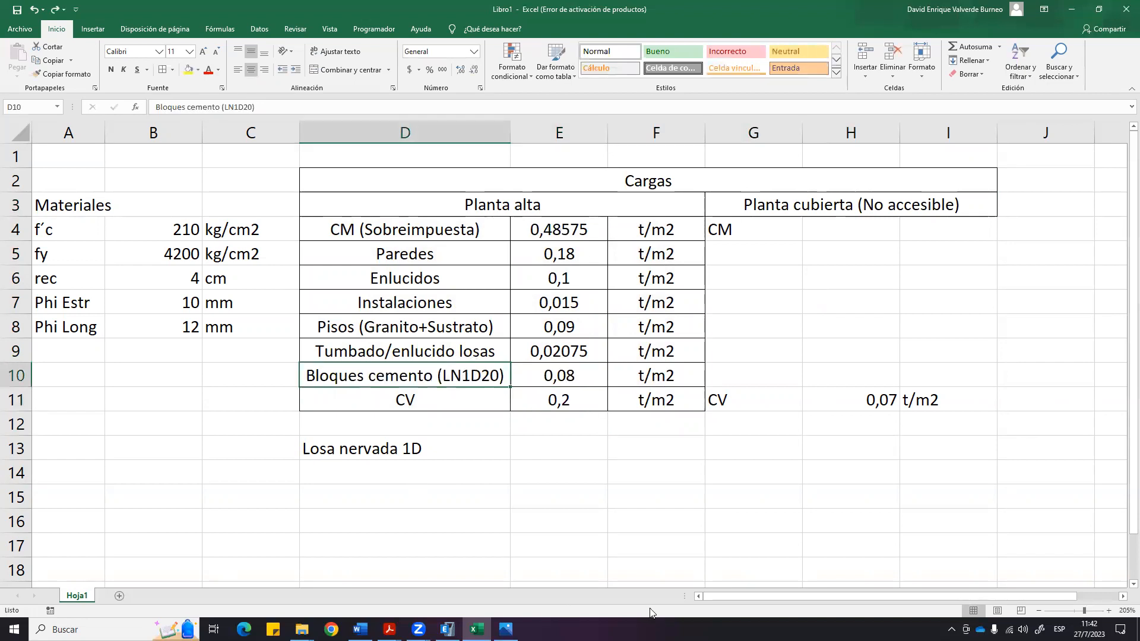
Copy the Planta alta load labels from D4:D11 into G4:G11 under Planta cubierta (No accesible).
{"action": "left_click", "coordinate": [715, 372]}
{"action": "left_click_drag", "start_coordinate": [374, 213], "coordinate": [462, 402]}
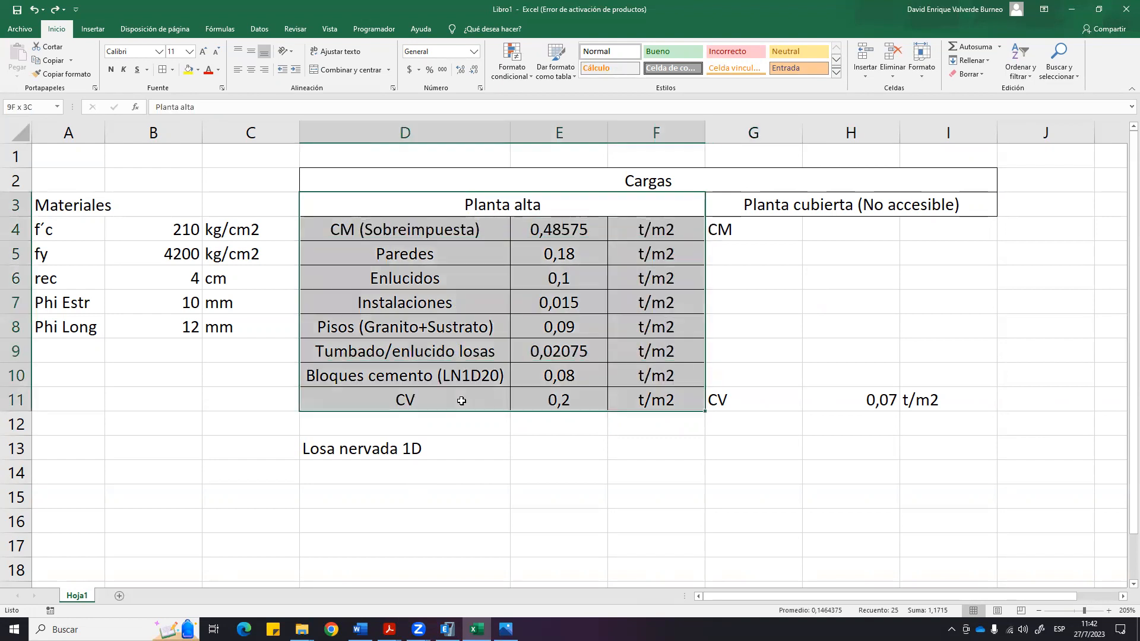
{"action": "left_click_drag", "start_coordinate": [483, 226], "coordinate": [494, 400]}
{"action": "key", "text": "ctrl+c"}
{"action": "left_click", "coordinate": [793, 228]}
{"action": "key", "text": "ctrl+v"}
{"action": "left_click", "coordinate": [789, 537]}
{"action": "key", "text": "Escape"}
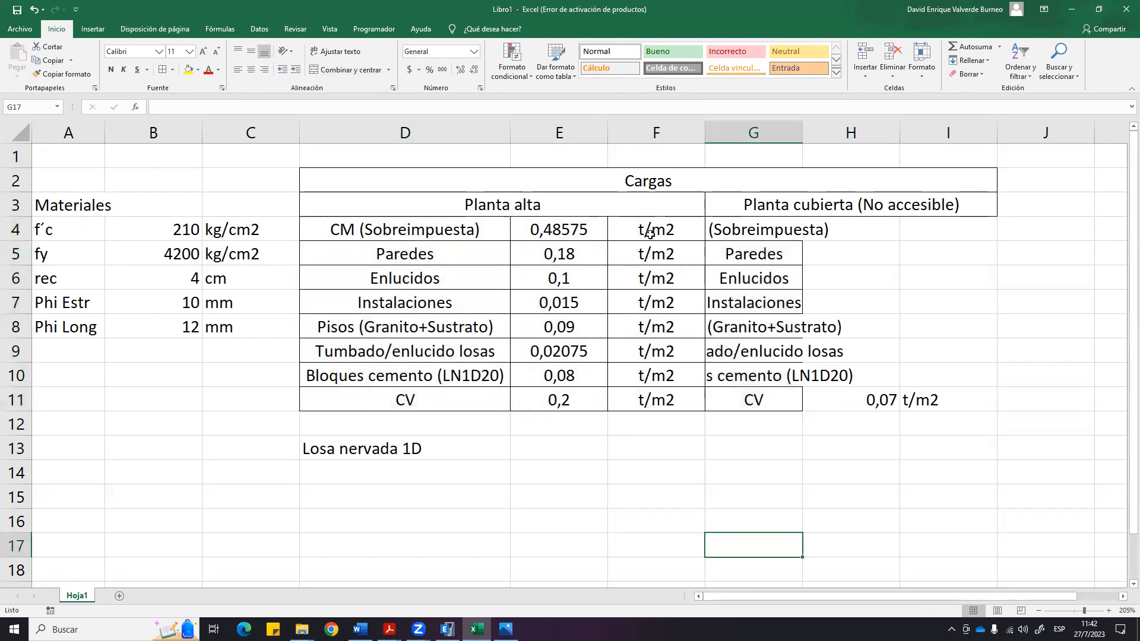
Copy the t/m2 units from F4:F11 into I4:I11 under Planta cubierta (No accesible).
{"action": "left_click_drag", "start_coordinate": [651, 233], "coordinate": [653, 397]}
{"action": "key", "text": "ctrl+c"}
{"action": "left_click", "coordinate": [949, 233]}
{"action": "key", "text": "ctrl+v"}
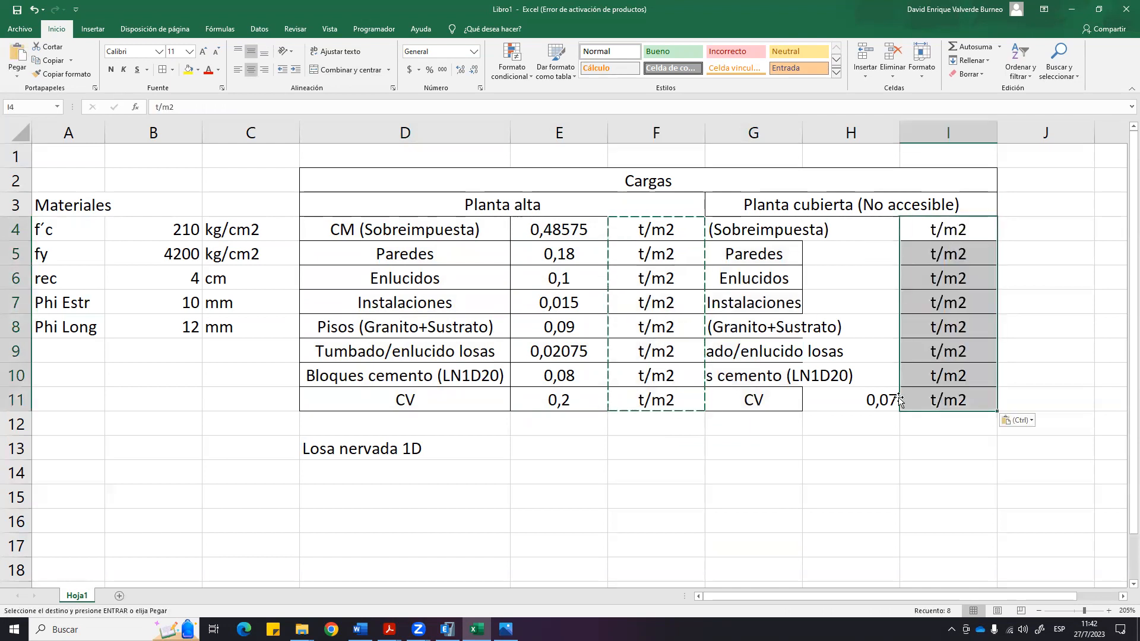
{"action": "left_click", "coordinate": [855, 448]}
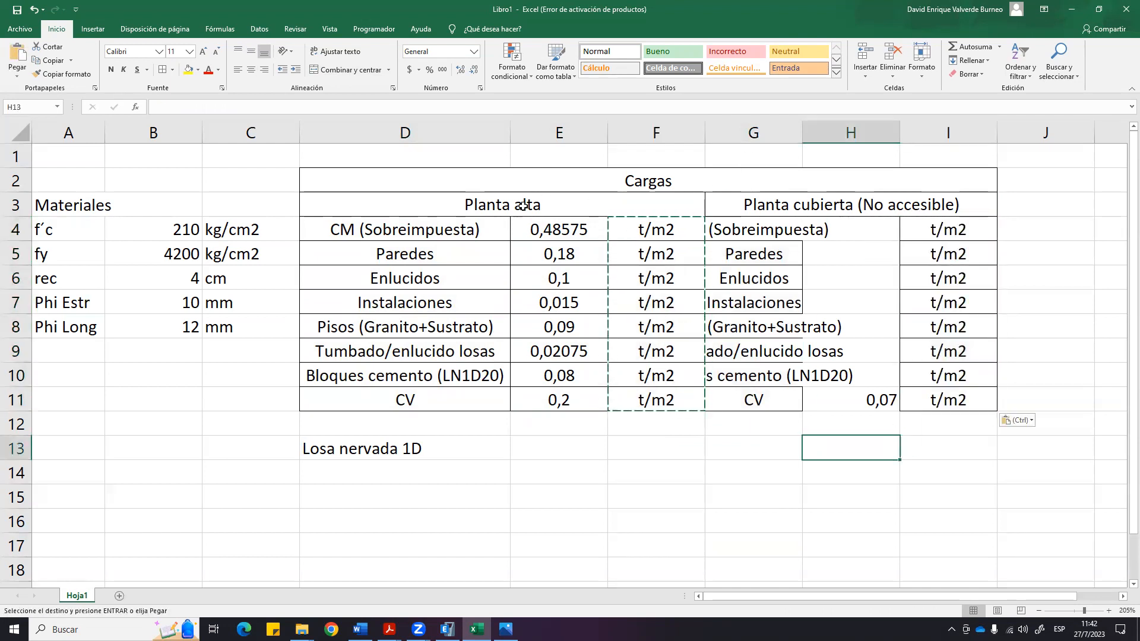
Widen the Planta cubierta columns from G onward to fit the load labels, and narrow columns B and C.
{"action": "left_click_drag", "start_coordinate": [757, 121], "coordinate": [944, 131]}
{"action": "left_click_drag", "start_coordinate": [802, 132], "coordinate": [903, 137]}
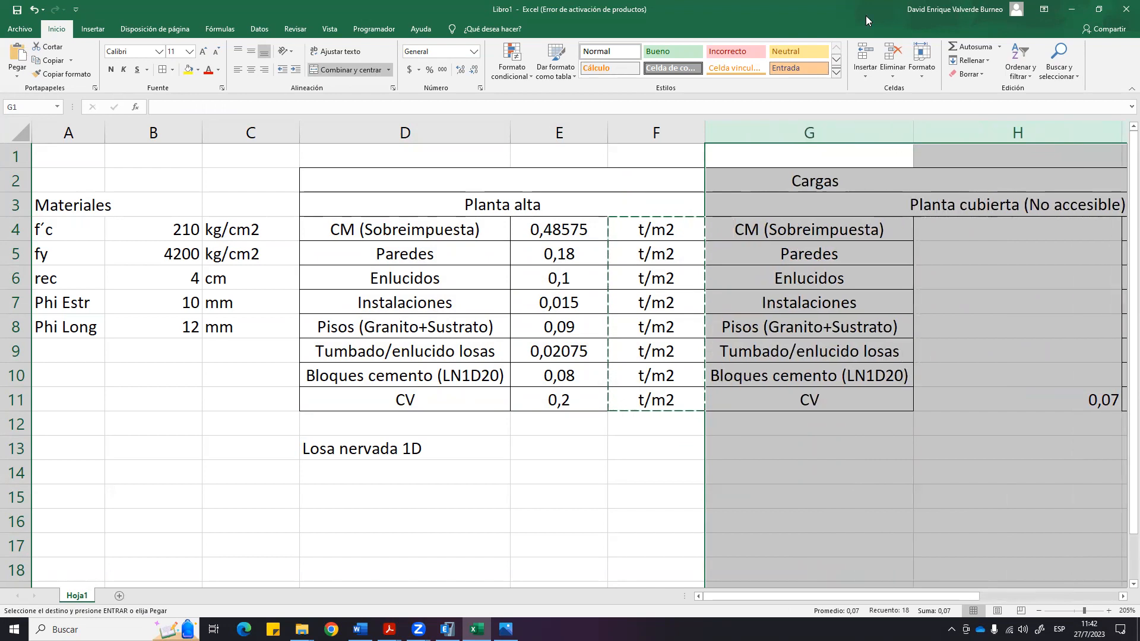
{"action": "left_click_drag", "start_coordinate": [300, 132], "coordinate": [171, 134]}
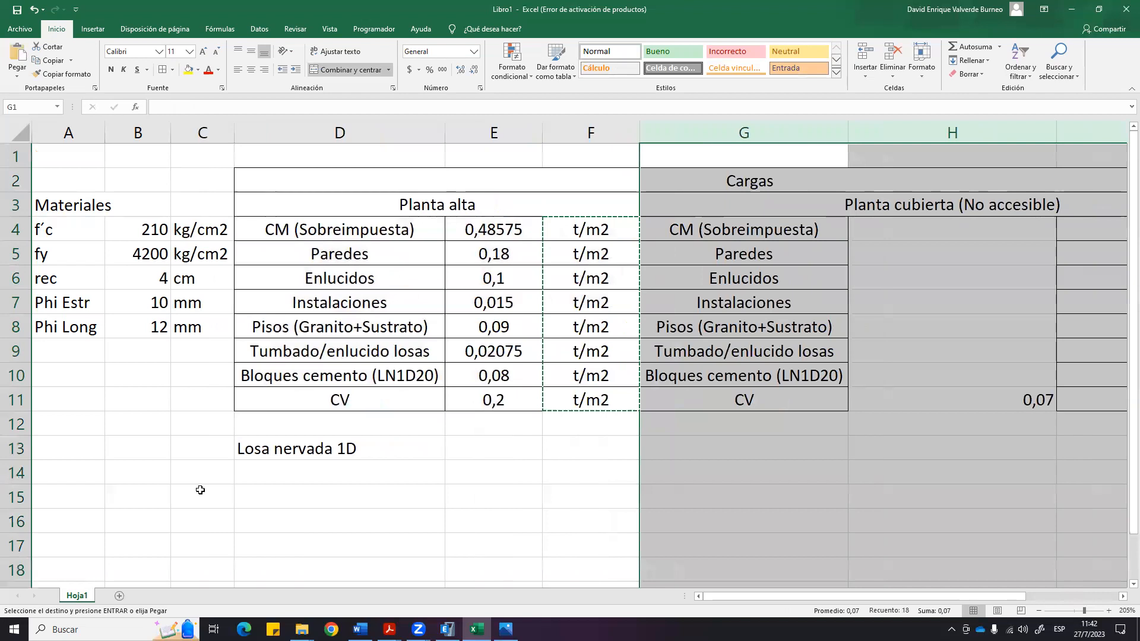
{"action": "left_click", "coordinate": [201, 518]}
{"action": "right_click", "coordinate": [215, 136]}
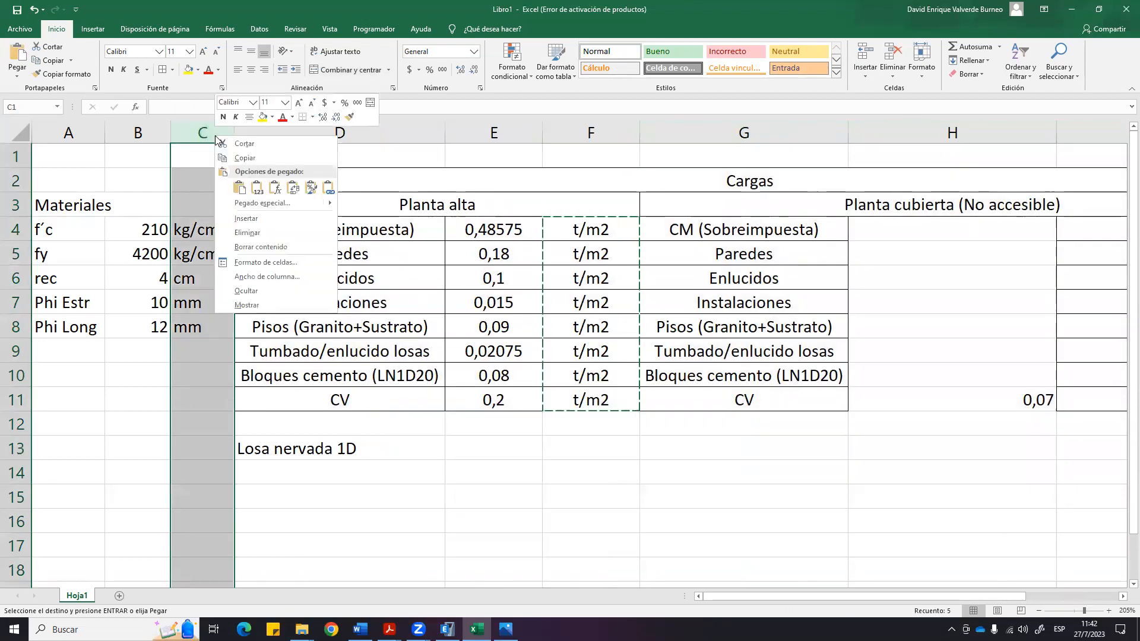
{"action": "left_click", "coordinate": [260, 227]}
{"action": "key", "text": "ctrl+z"}
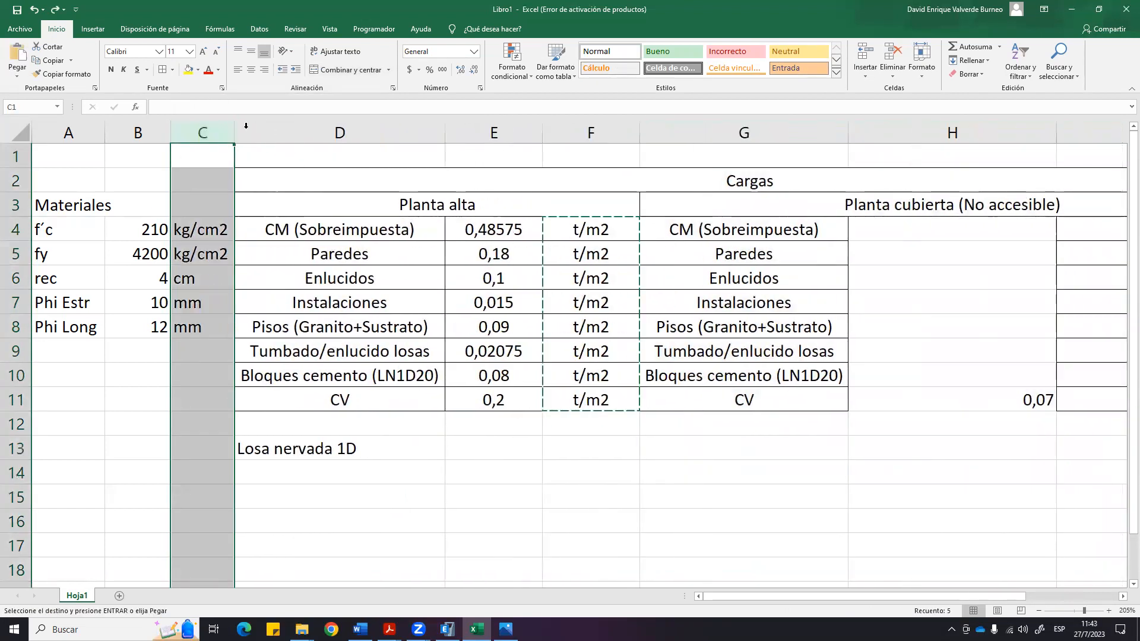
Insert a blank column before the Cargas table and narrow it to a thin separator from the Materiales list.
{"action": "left_click", "coordinate": [249, 133]}
{"action": "right_click", "coordinate": [254, 136]}
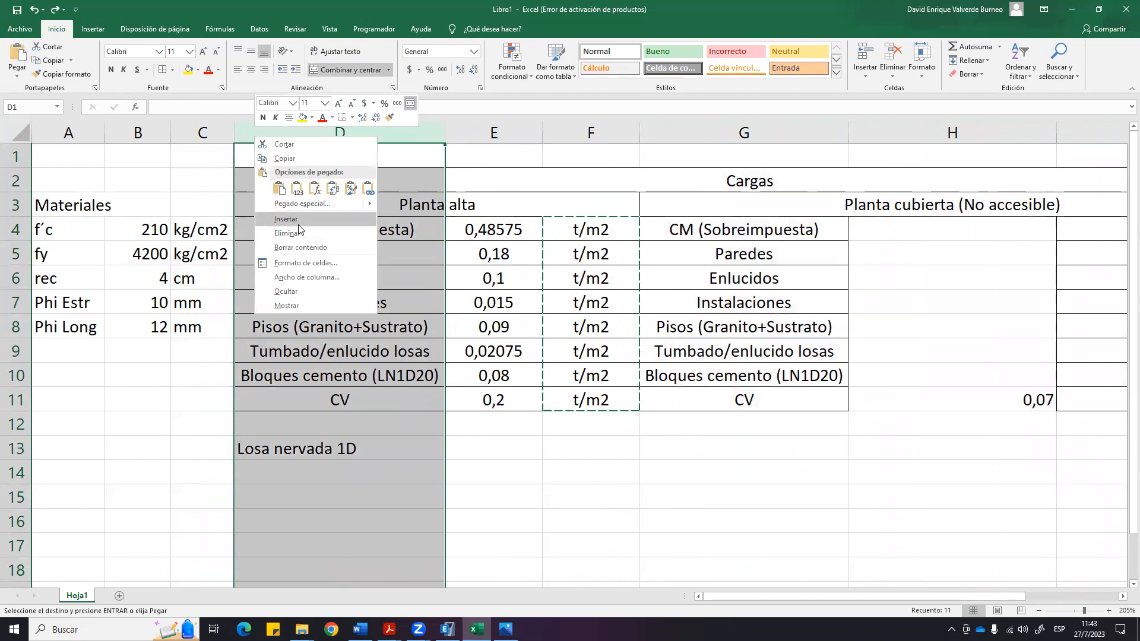
{"action": "left_click", "coordinate": [299, 225]}
{"action": "left_click_drag", "start_coordinate": [298, 133], "coordinate": [260, 133]}
{"action": "left_click", "coordinate": [611, 422]}
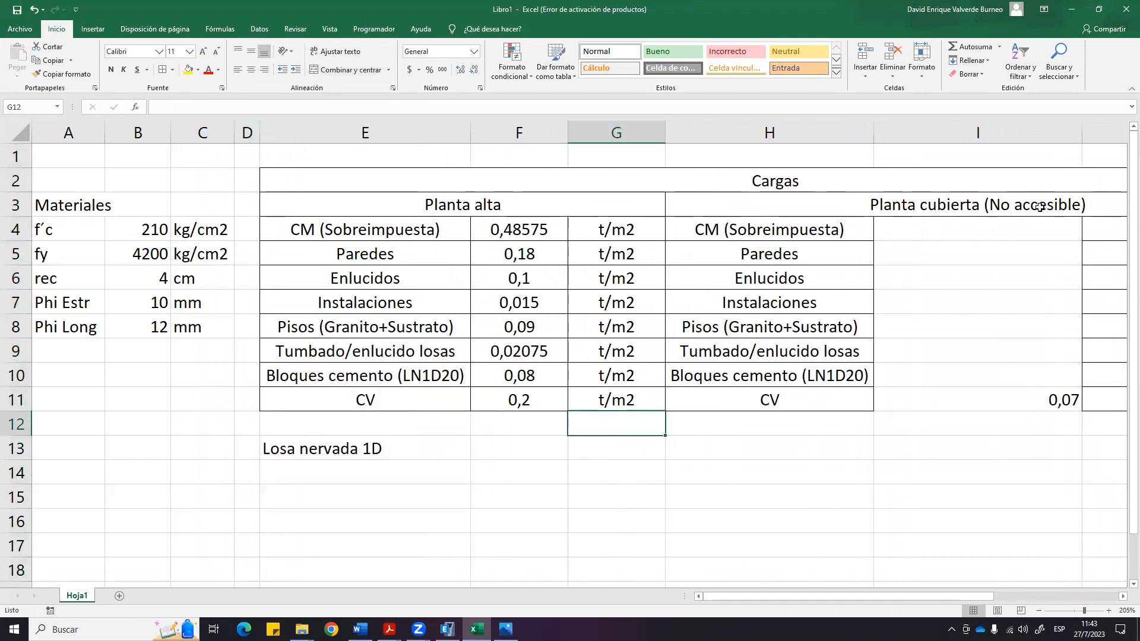
Review the load items under Planta cubierta (No accesible), comparing Paredes with its Planta alta counterpart.
{"action": "left_click", "coordinate": [1060, 207]}
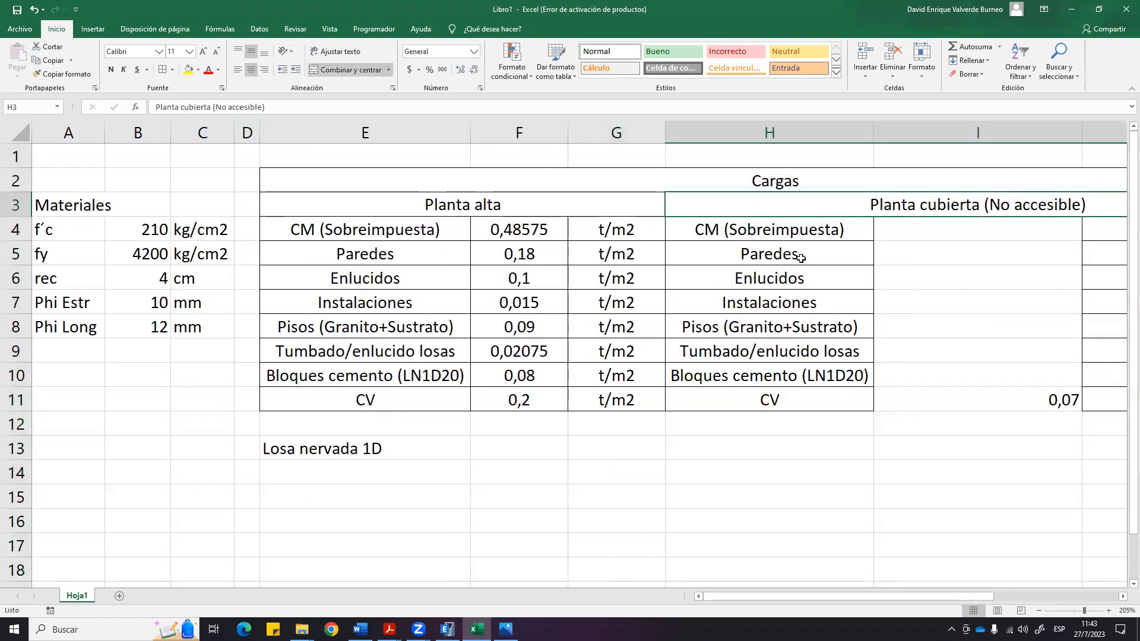
{"action": "left_click", "coordinate": [830, 252]}
{"action": "left_click", "coordinate": [879, 251]}
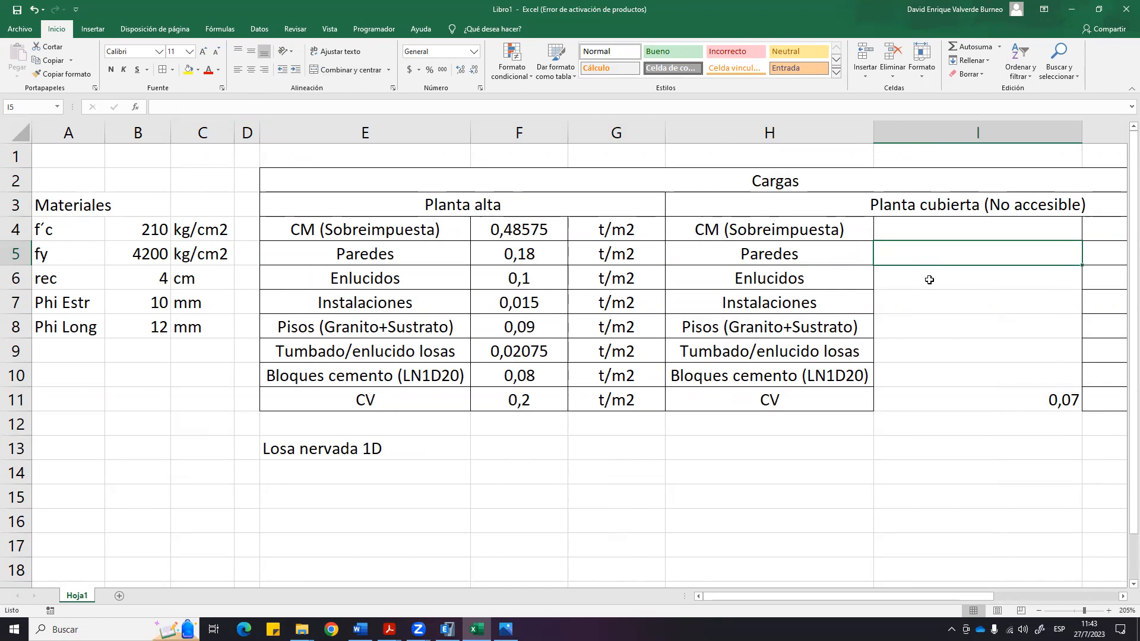
{"action": "left_click", "coordinate": [811, 255]}
{"action": "left_click", "coordinate": [905, 255]}
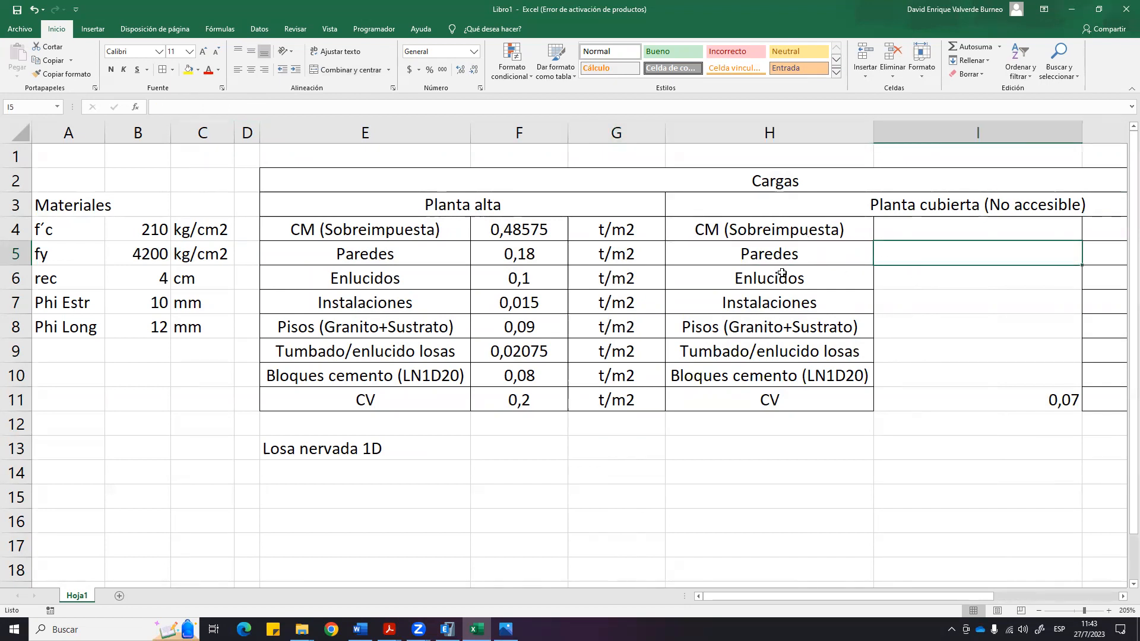
{"action": "left_click", "coordinate": [814, 259]}
{"action": "left_click", "coordinate": [905, 253]}
{"action": "left_click", "coordinate": [526, 256]}
{"action": "left_click", "coordinate": [948, 253]}
{"action": "left_click", "coordinate": [817, 281]}
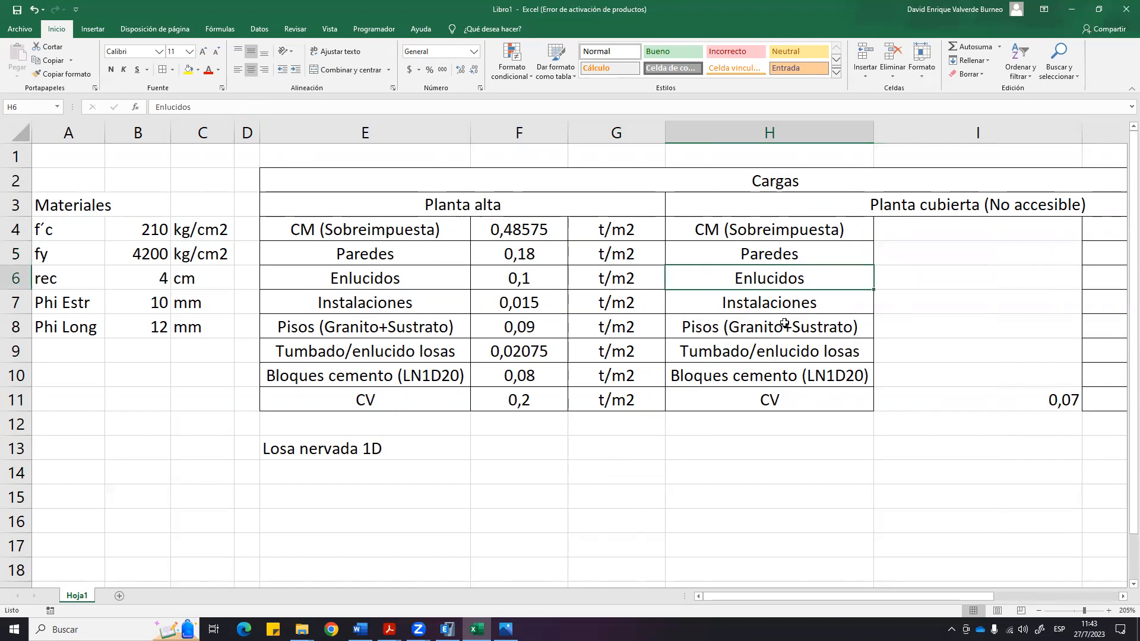
{"action": "left_click", "coordinate": [985, 205]}
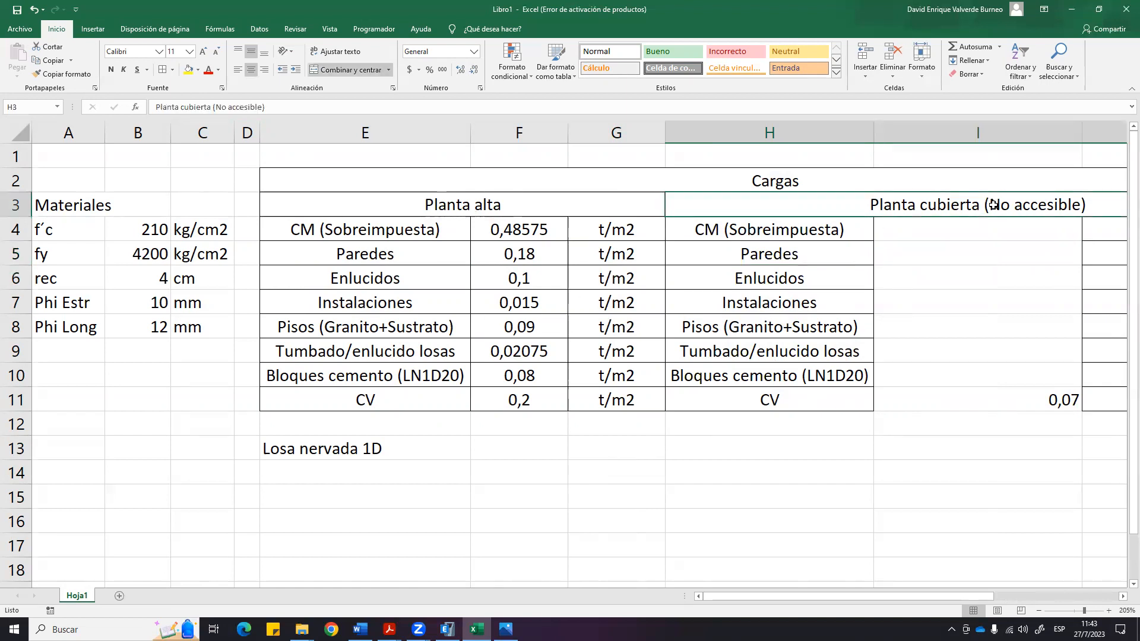
{"action": "left_click", "coordinate": [962, 317]}
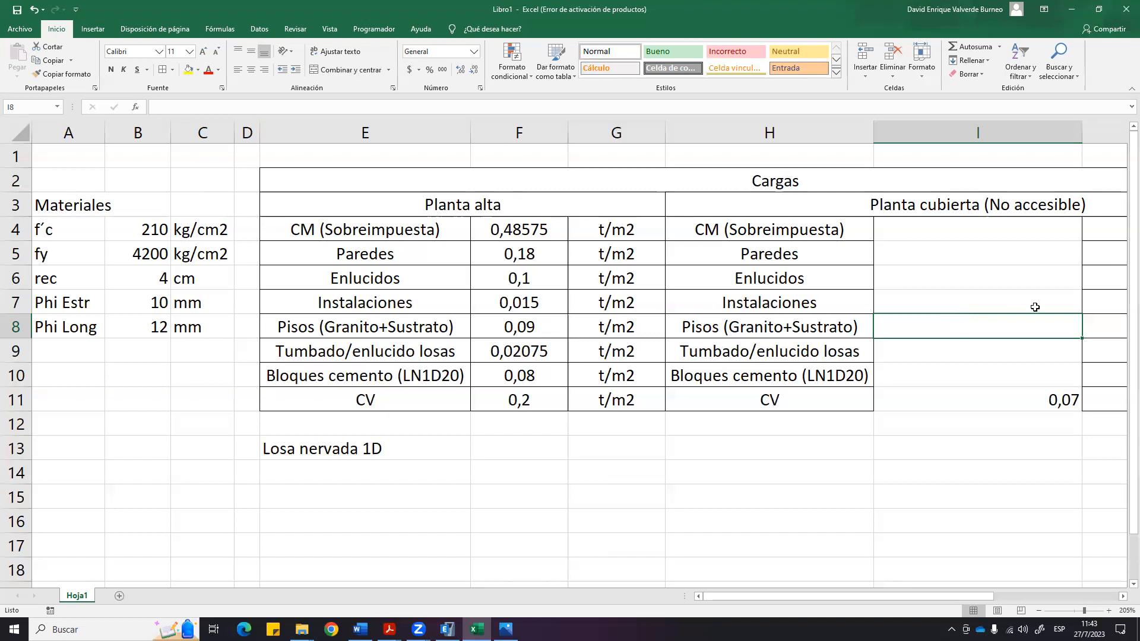
{"action": "left_click_drag", "start_coordinate": [793, 238], "coordinate": [951, 377]}
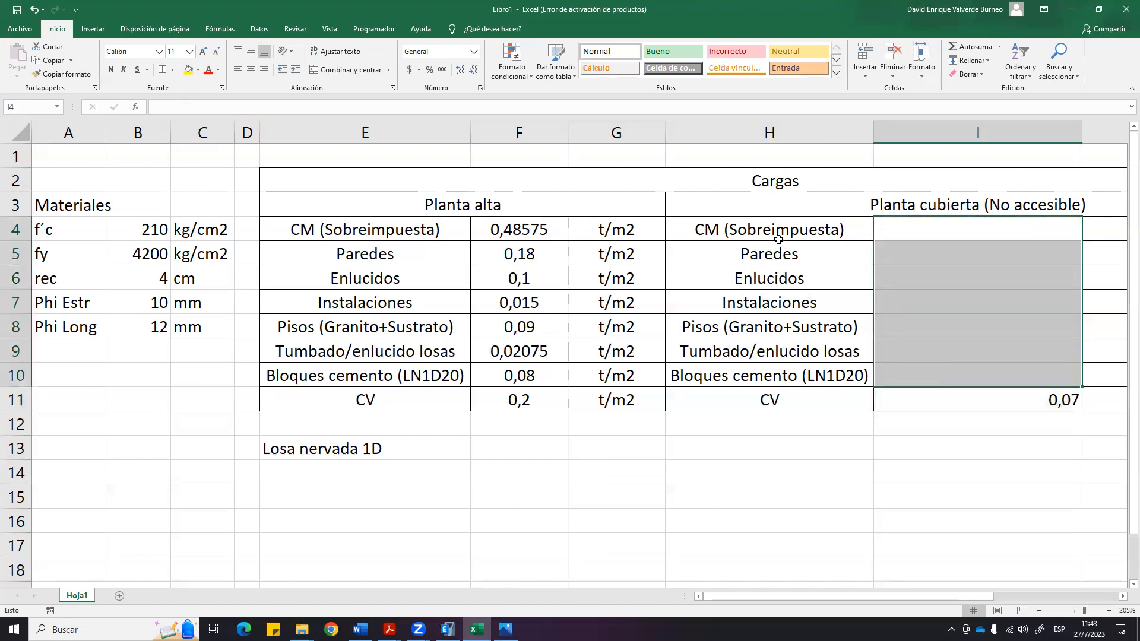
{"action": "left_click", "coordinate": [514, 254]}
{"action": "left_click", "coordinate": [883, 264]}
{"action": "left_click_drag", "start_coordinate": [900, 226], "coordinate": [900, 380]}
Copy the borders and centring of the Planta alta values and units onto I4:J11 under Planta cubierta.
{"action": "left_click_drag", "start_coordinate": [523, 235], "coordinate": [583, 402]}
{"action": "left_click", "coordinate": [62, 73]}
{"action": "mouse_move", "coordinate": [914, 226]}
{"action": "left_mouse_down"}
{"action": "mouse_move", "coordinate": [903, 394]}
{"action": "mouse_move", "coordinate": [1104, 392]}
{"action": "left_mouse_up"}
{"action": "scroll", "coordinate": [899, 376], "scroll_direction": "down", "scroll_amount": 1, "text": "ctrl"}
{"action": "scroll", "coordinate": [669, 371], "scroll_direction": "down", "scroll_amount": 1, "text": "ctrl"}
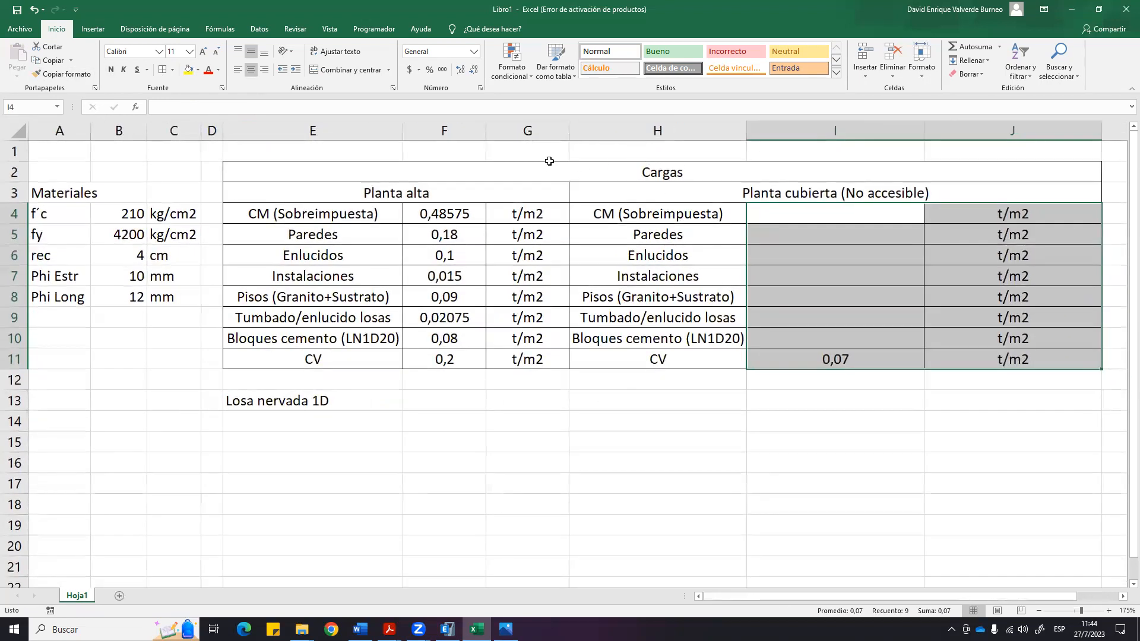
Narrow columns G, I and J and slightly widen column H so the whole Cargas table is compact.
{"action": "left_click_drag", "start_coordinate": [568, 131], "coordinate": [531, 130]}
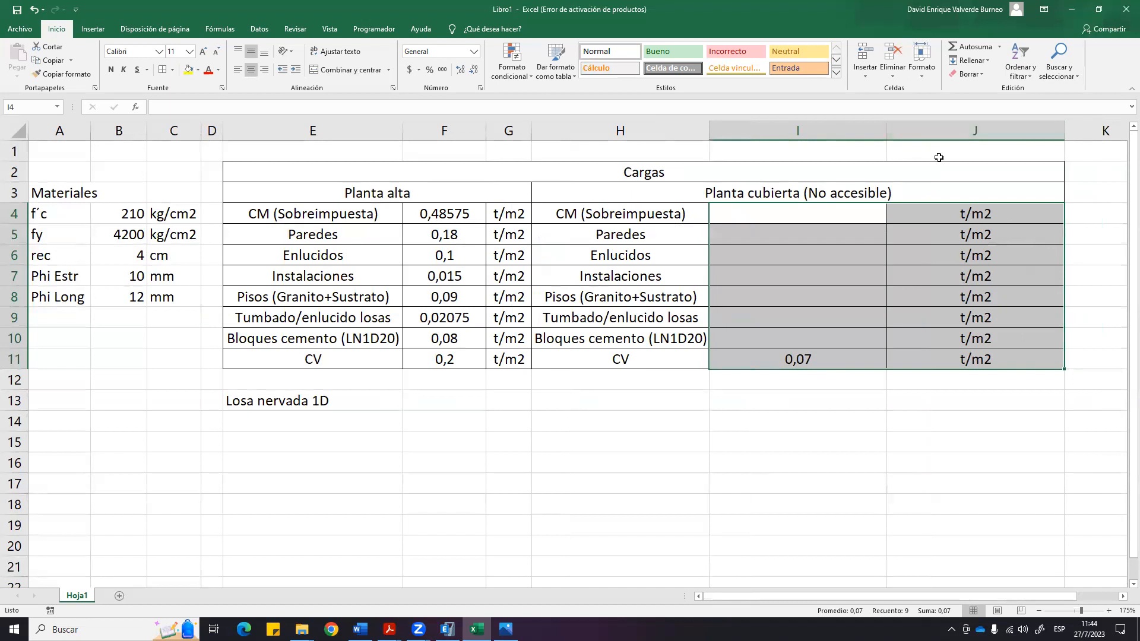
{"action": "left_click_drag", "start_coordinate": [886, 130], "coordinate": [811, 131]}
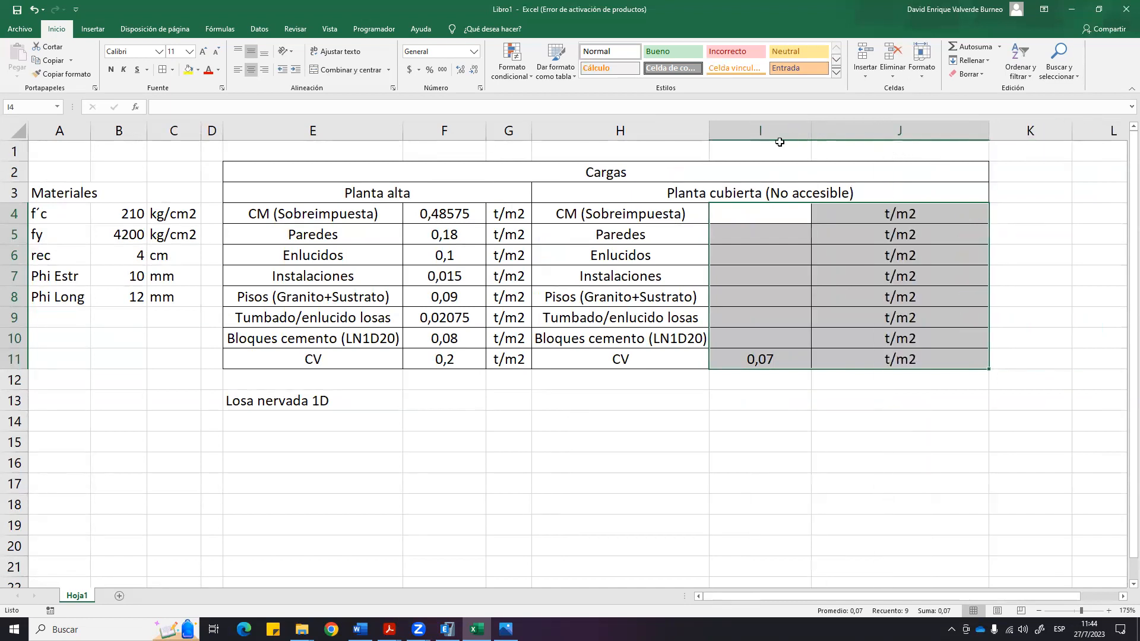
{"action": "left_click_drag", "start_coordinate": [709, 131], "coordinate": [714, 130]}
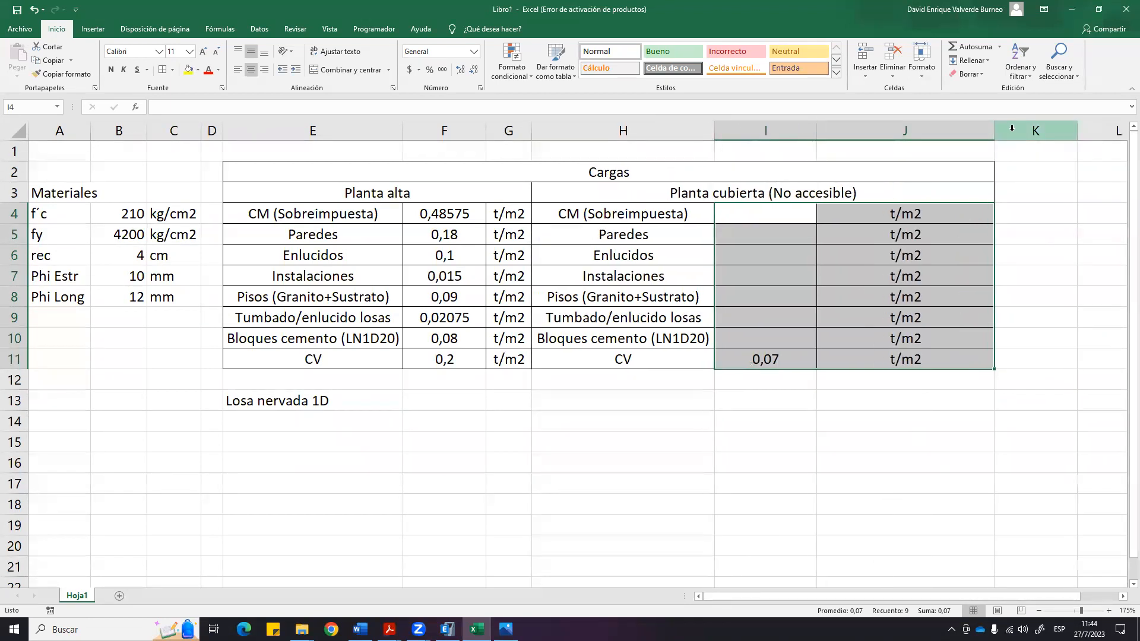
{"action": "left_click_drag", "start_coordinate": [993, 133], "coordinate": [918, 135]}
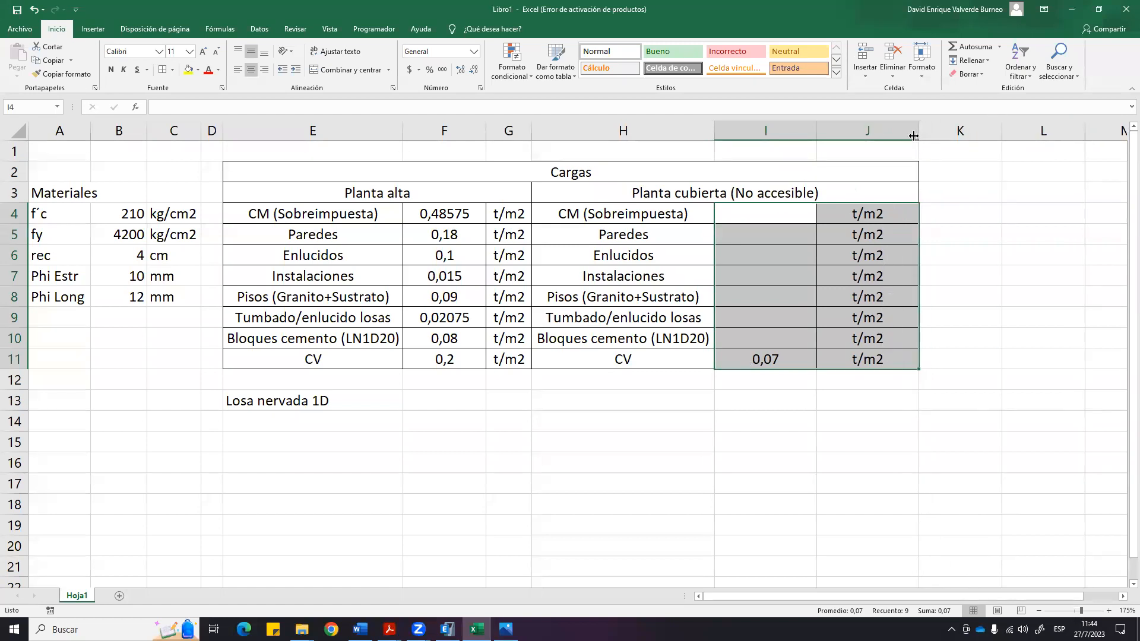
{"action": "left_click", "coordinate": [867, 399]}
{"action": "scroll", "coordinate": [545, 306], "scroll_direction": "up", "scroll_amount": 2, "text": "ctrl"}
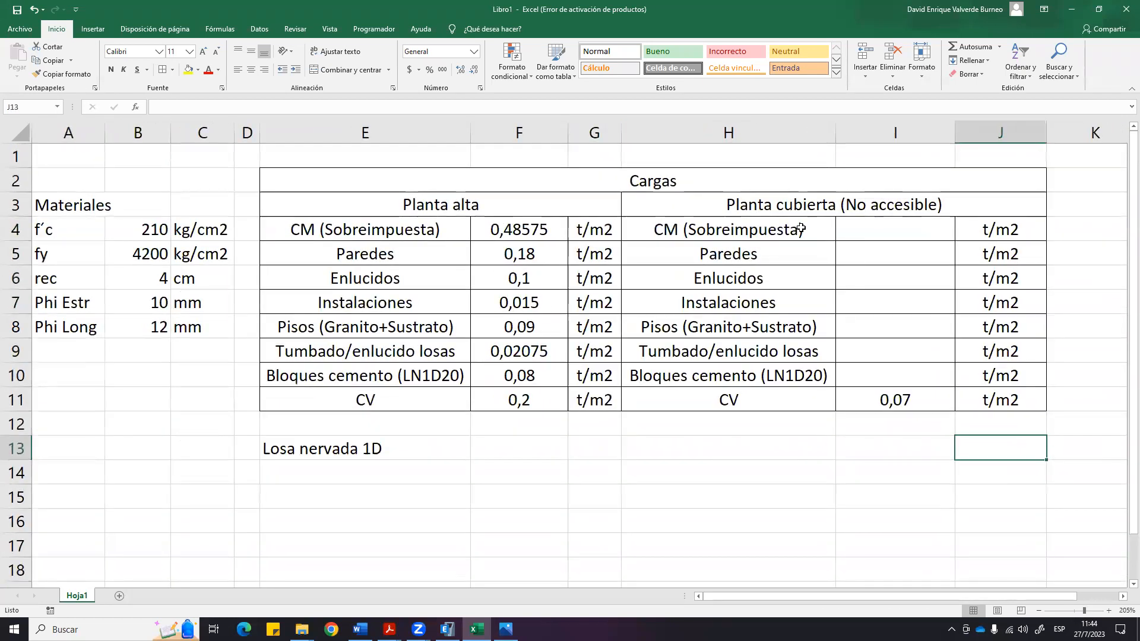
Copy the CM (Sobreimpuesta) sum formula from F4 into I4 for Planta cubierta.
{"action": "left_click", "coordinate": [881, 227]}
{"action": "left_click", "coordinate": [922, 251]}
{"action": "double_click", "coordinate": [911, 231]}
{"action": "left_click", "coordinate": [524, 232]}
{"action": "key", "text": "ctrl+c"}
{"action": "left_click", "coordinate": [942, 236]}
{"action": "key", "text": "ctrl+v"}
{"action": "key", "text": "Escape"}
Start a formula with + in I5 for the roof's Paredes load, and switch to the ARQUITECTÓNICO SOLAR 15_02 PDF in Acrobat Reader.
{"action": "left_click", "coordinate": [891, 261]}
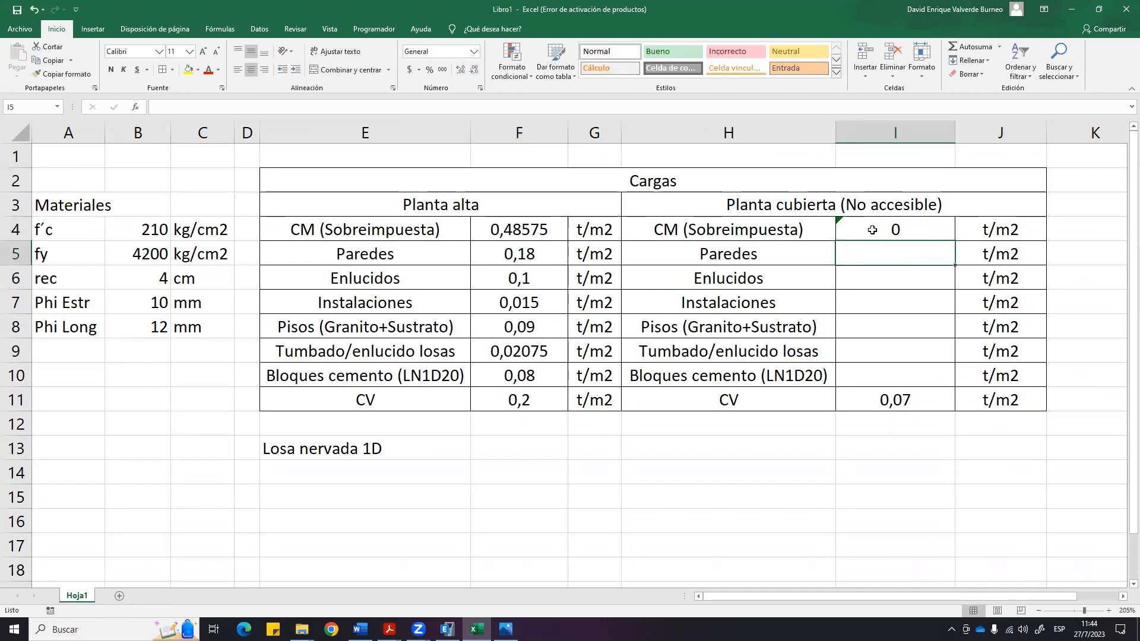
{"action": "type", "text": "+"}
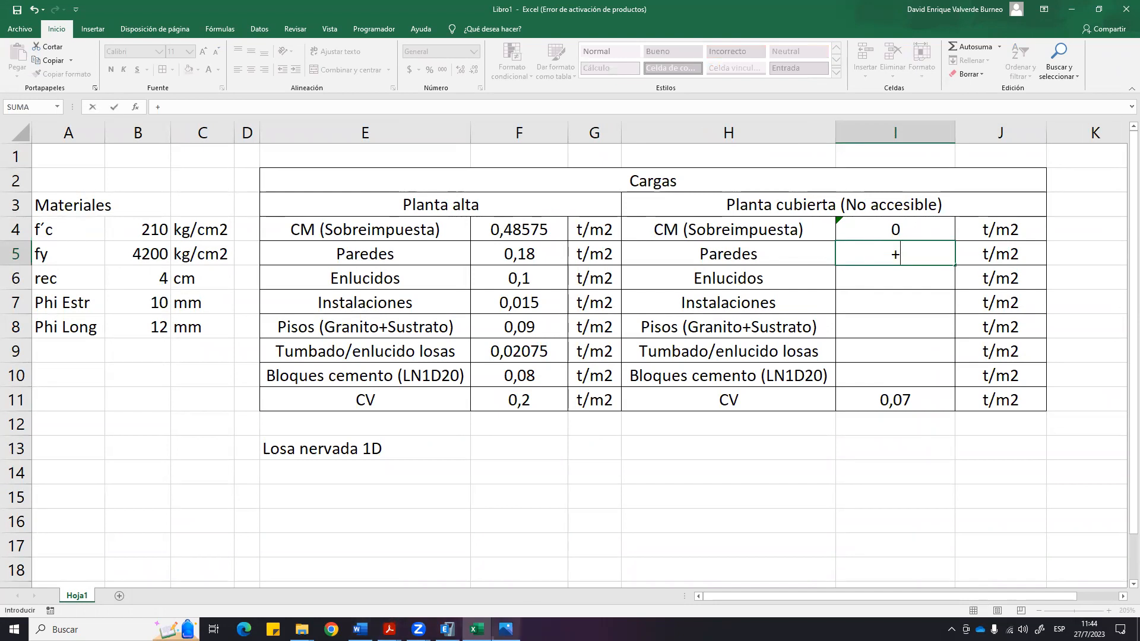
{"action": "mouse_move", "coordinate": [389, 629]}
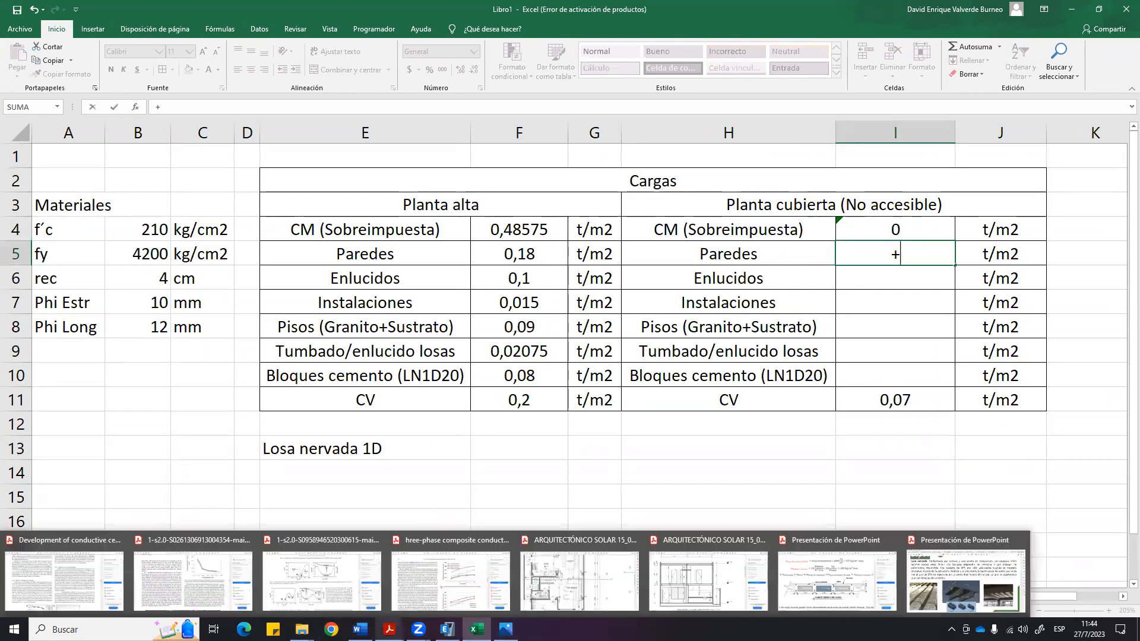
{"action": "left_click", "coordinate": [705, 574]}
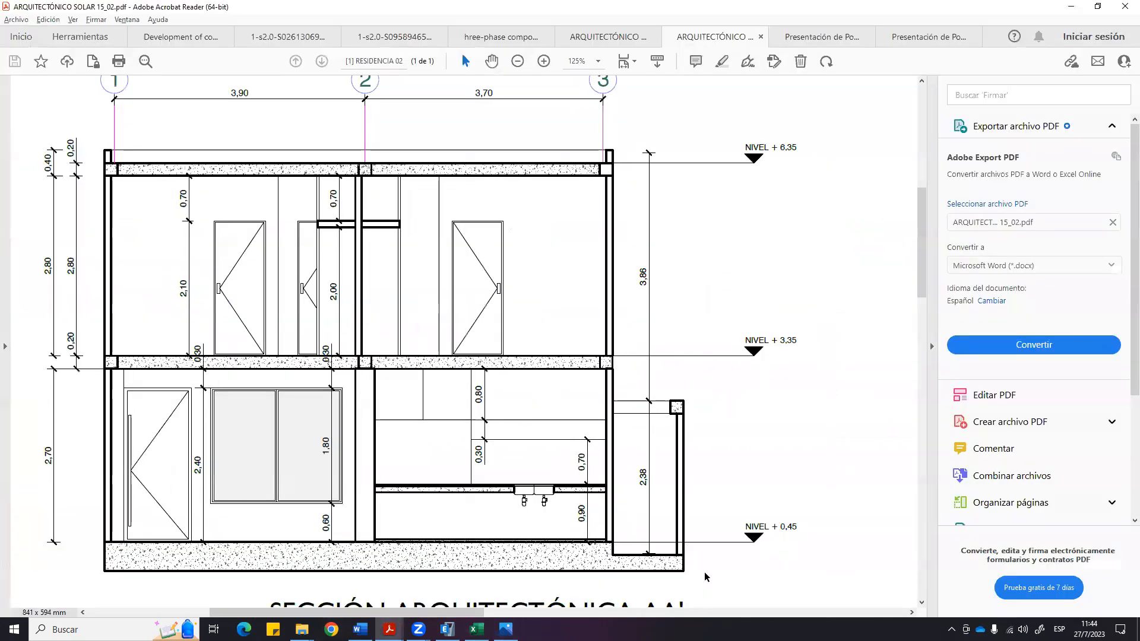
Examine the upper floor and roof walls in Sección arquitectónica AA' and the roof plan, and return to the loads workbook.
{"action": "scroll", "coordinate": [527, 445], "scroll_direction": "up", "scroll_amount": 1}
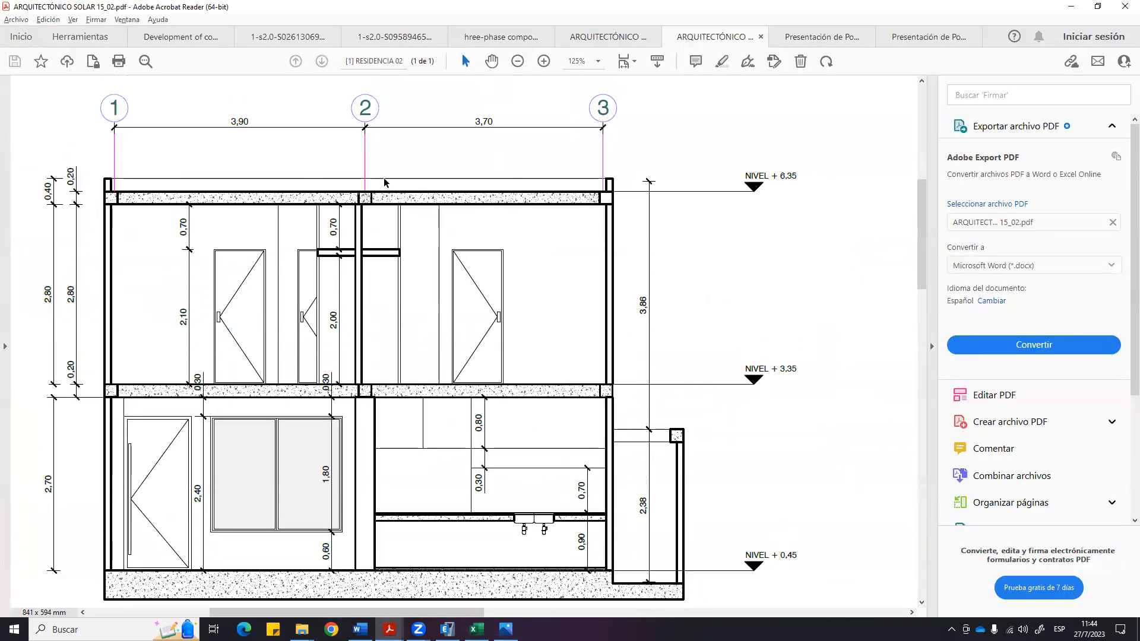
{"action": "scroll", "coordinate": [453, 215], "scroll_direction": "down", "scroll_amount": 2, "text": "ctrl"}
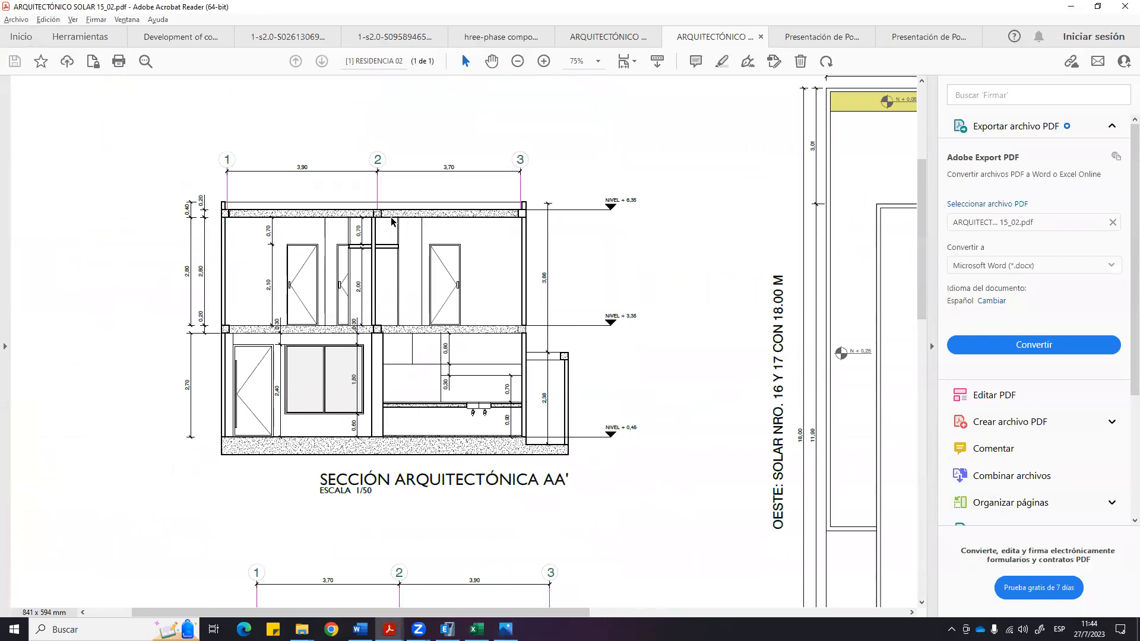
{"action": "left_click_drag", "start_coordinate": [412, 614], "coordinate": [681, 604]}
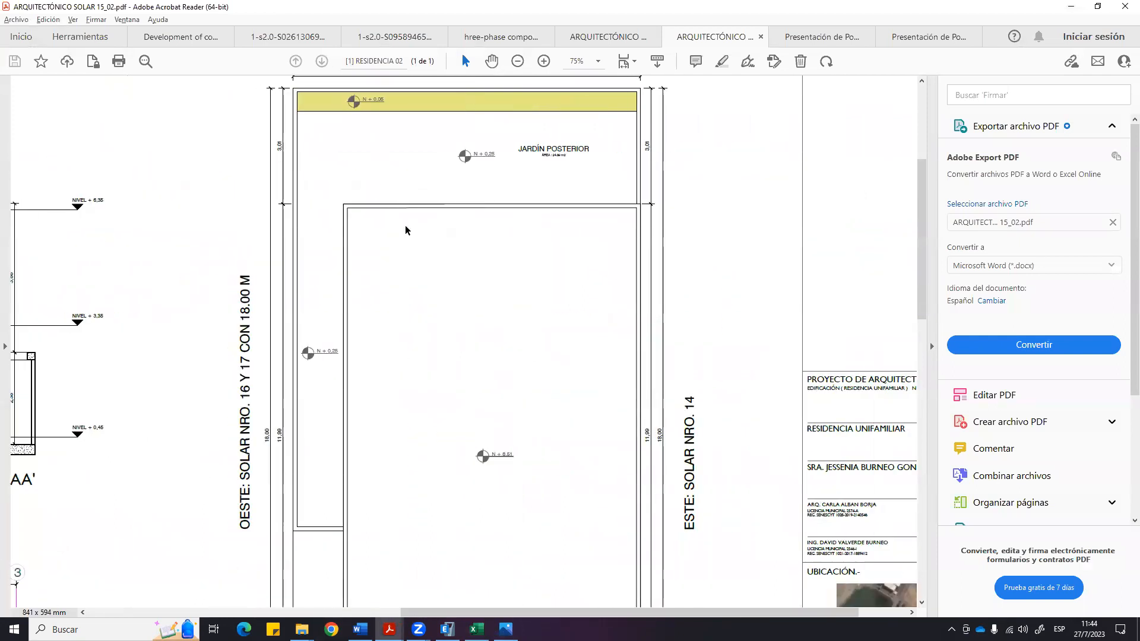
{"action": "scroll", "coordinate": [419, 241], "scroll_direction": "down", "scroll_amount": 4}
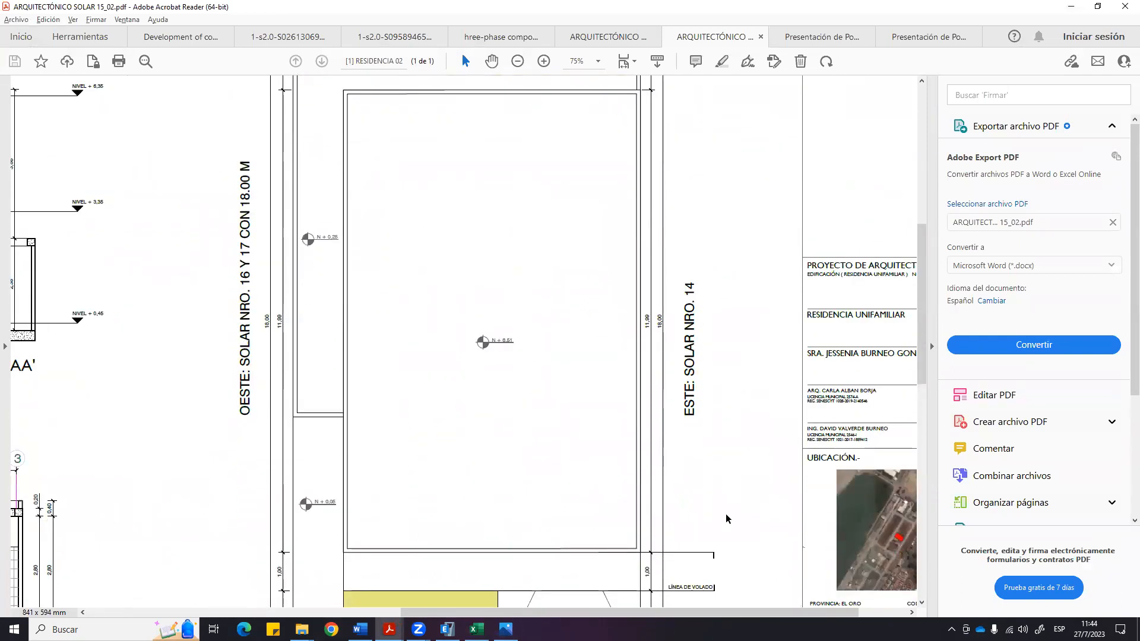
{"action": "scroll", "coordinate": [383, 240], "scroll_direction": "up", "scroll_amount": 1}
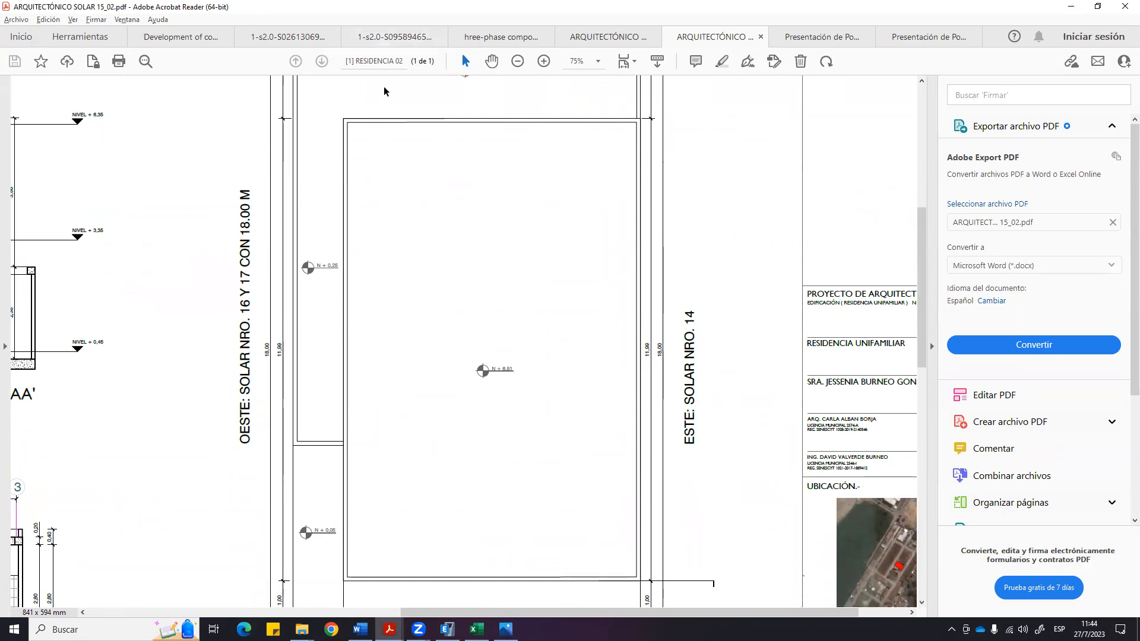
{"action": "scroll", "coordinate": [701, 564], "scroll_direction": "left", "scroll_amount": 10}
{"action": "scroll", "coordinate": [268, 229], "scroll_direction": "up", "scroll_amount": 1}
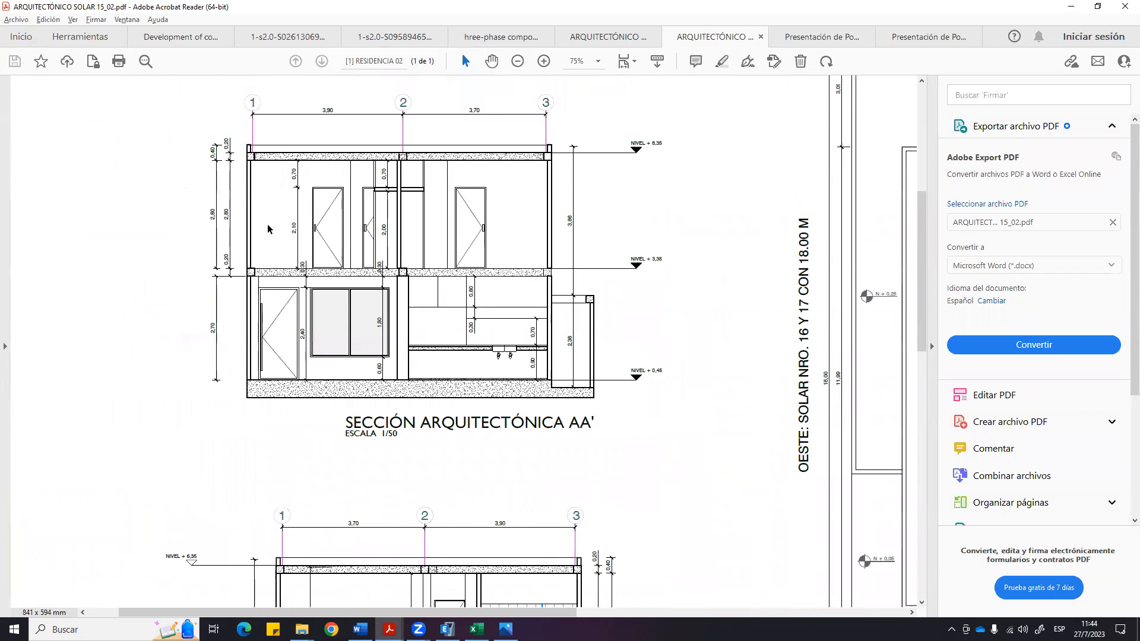
{"action": "scroll", "coordinate": [231, 106], "scroll_direction": "up", "scroll_amount": 4, "text": "ctrl"}
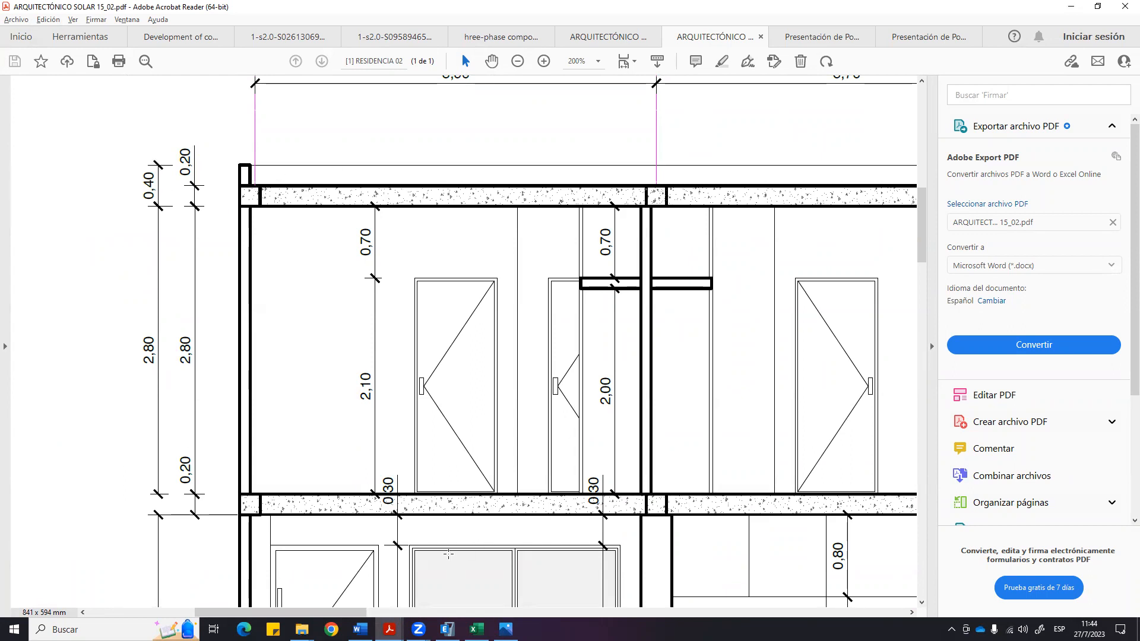
{"action": "mouse_move", "coordinate": [324, 612]}
{"action": "left_mouse_down"}
{"action": "mouse_move", "coordinate": [422, 612]}
{"action": "mouse_move", "coordinate": [353, 612]}
{"action": "left_mouse_up"}
{"action": "left_click", "coordinate": [476, 629]}
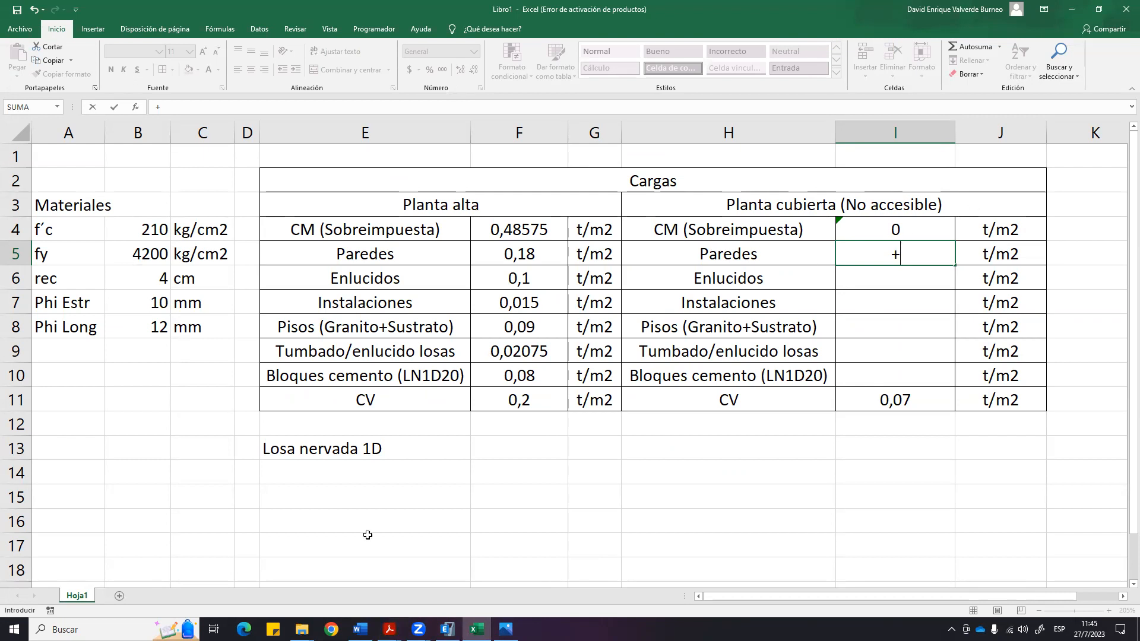
{"action": "mouse_move", "coordinate": [389, 629]}
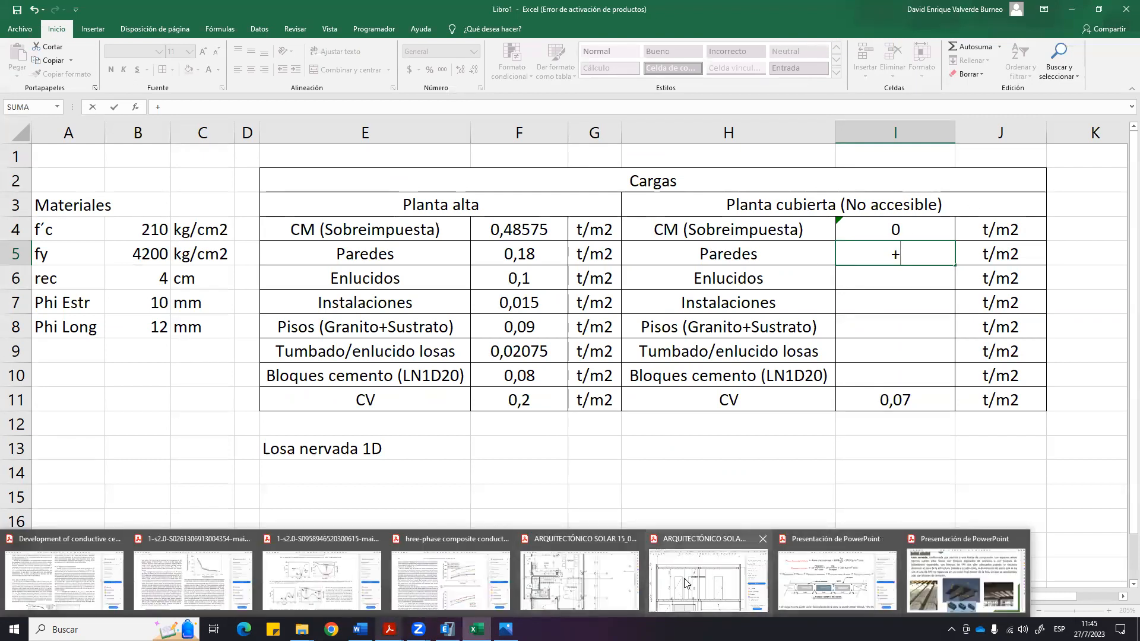
{"action": "left_click", "coordinate": [825, 570]}
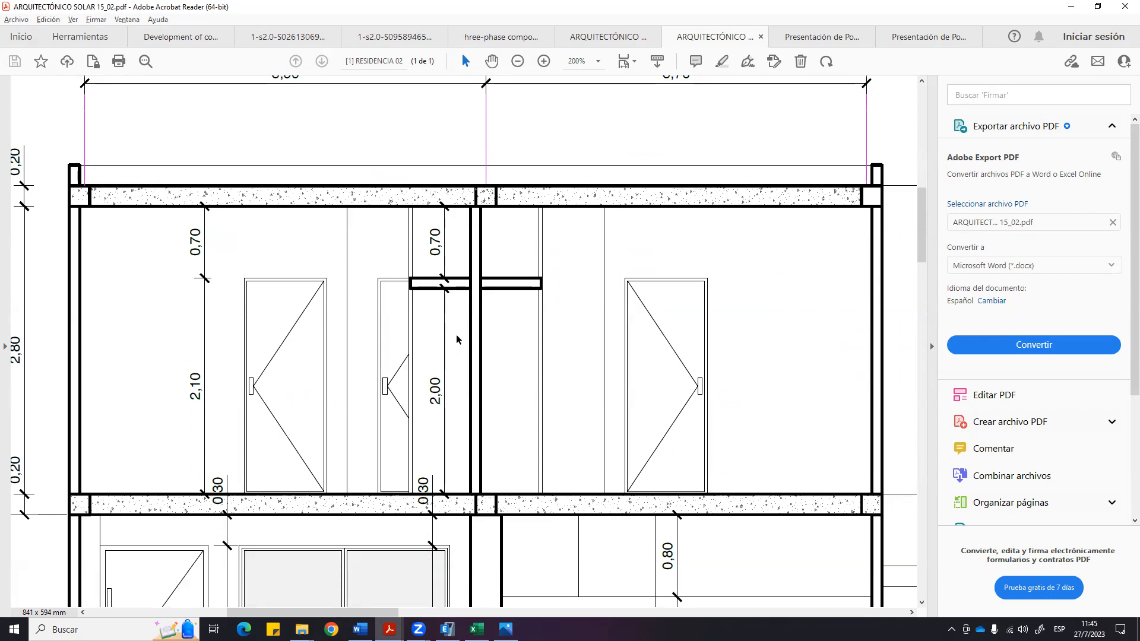
{"action": "left_click", "coordinate": [474, 623]}
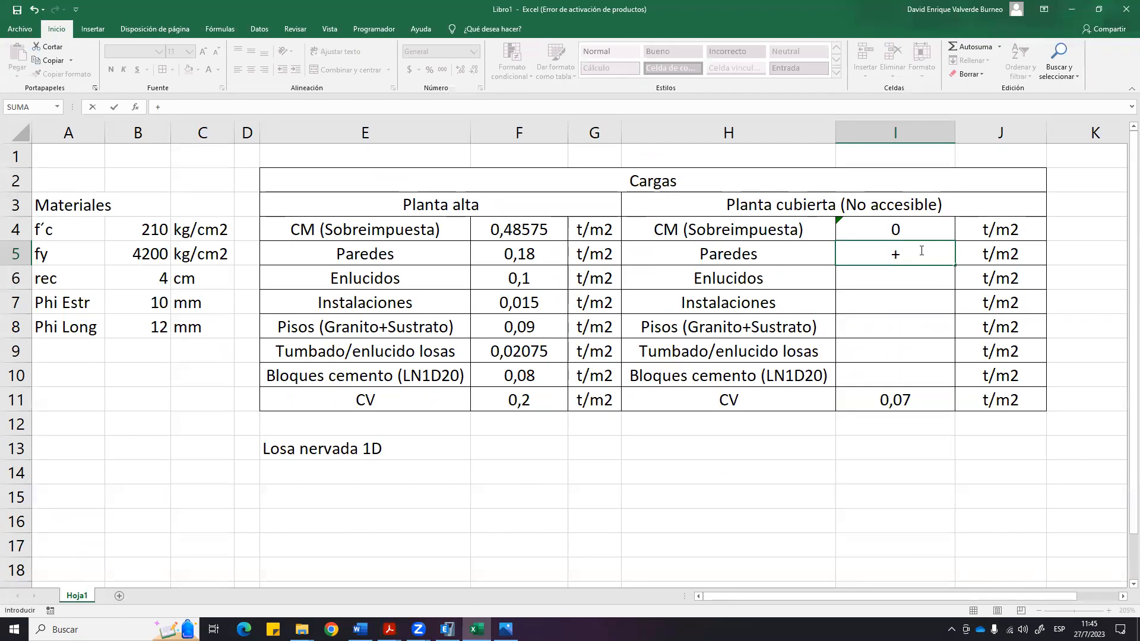
Calculate the Planta cubierta Paredes load in I5 as 0,1 times the Planta alta value, using +0,1*F5.
{"action": "type", "text": "1"}
{"action": "left_click", "coordinate": [525, 250]}
{"action": "double_click", "coordinate": [890, 255]}
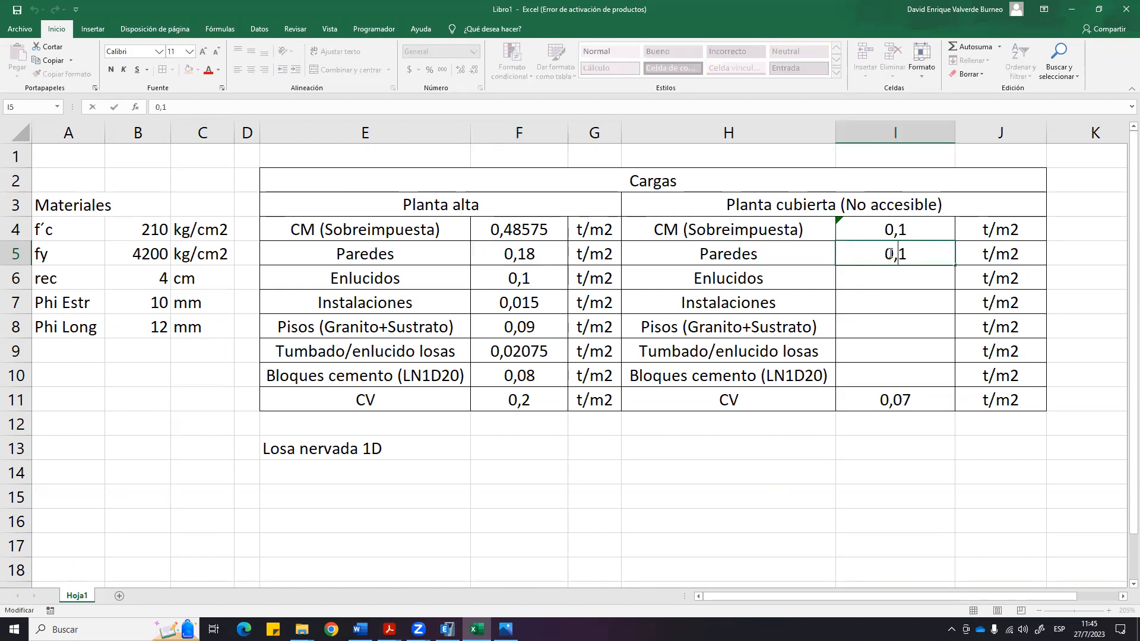
{"action": "type", "text": "+0,1"}
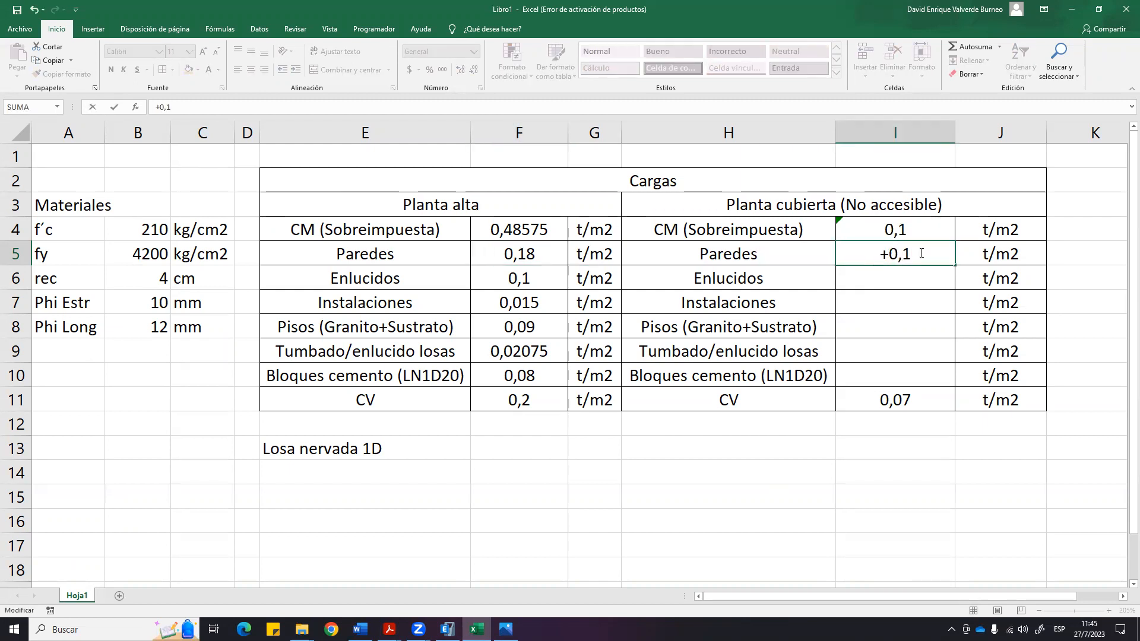
{"action": "type", "text": "*"}
{"action": "left_click", "coordinate": [504, 250]}
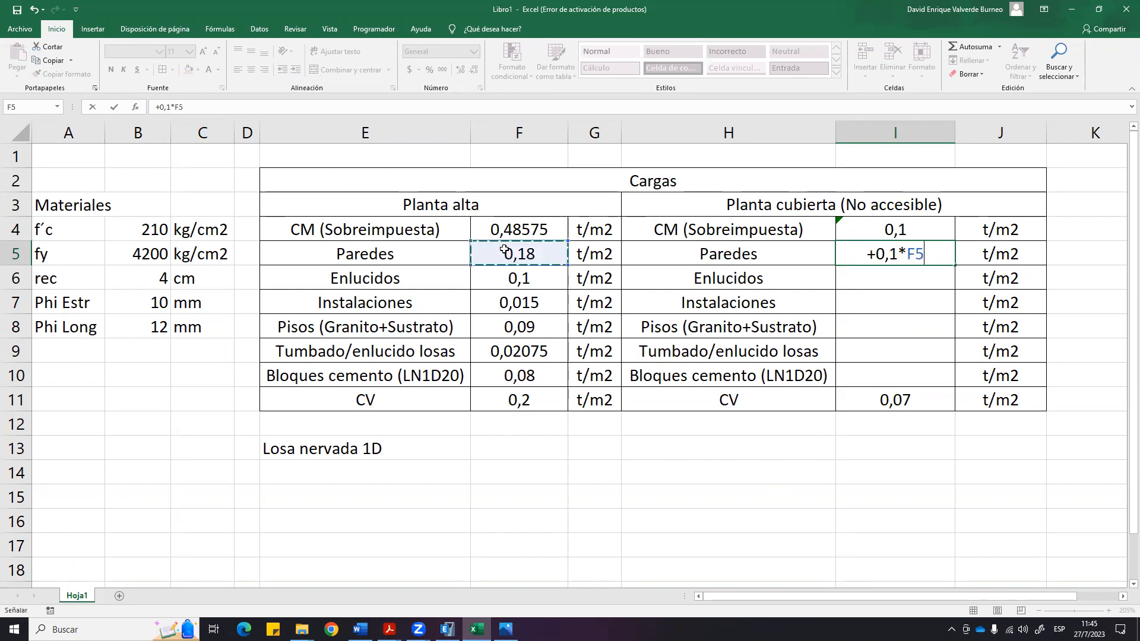
{"action": "key", "text": "Return"}
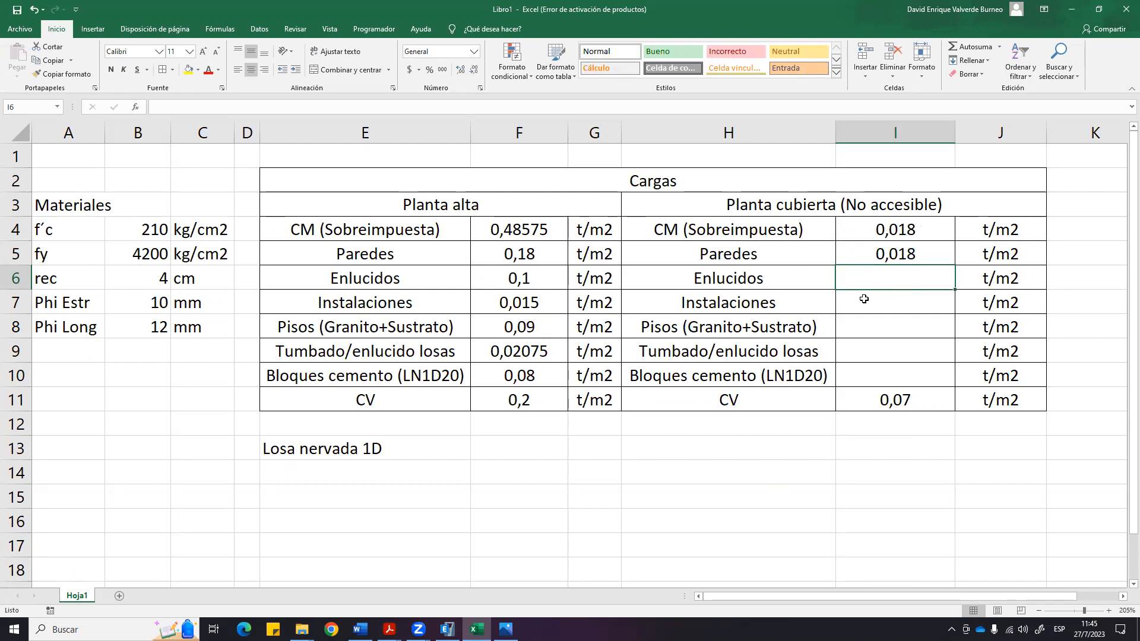
Calculate the Planta cubierta Enlucidos load in I6 with the formula +0,1*F6.
{"action": "type", "text": "+0,1*"}
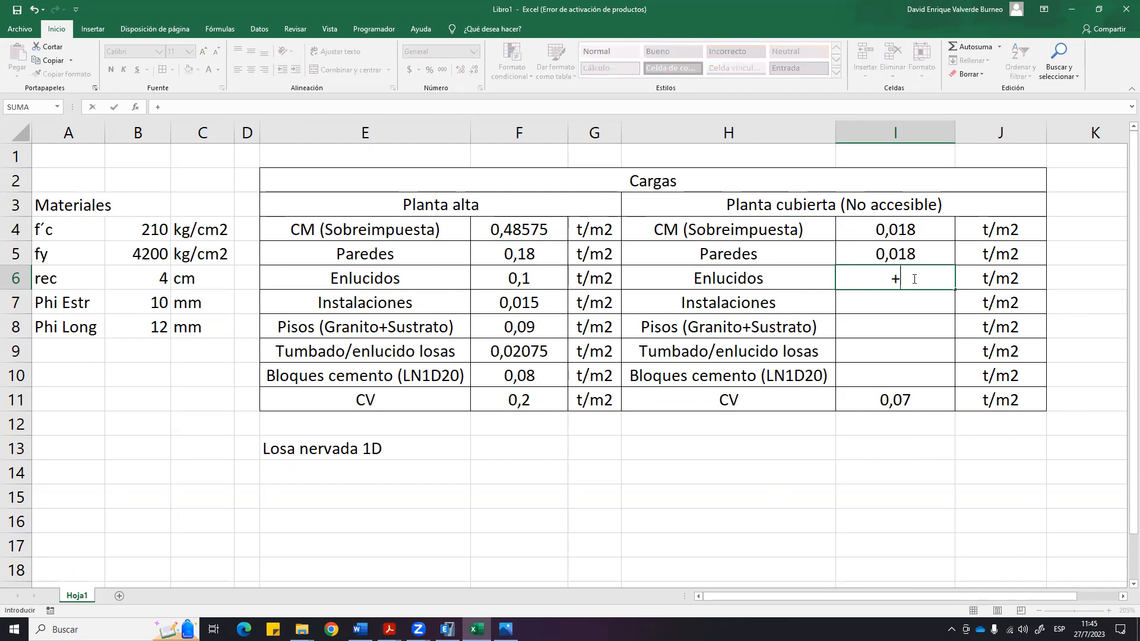
{"action": "left_click", "coordinate": [542, 278]}
{"action": "key", "text": "Return"}
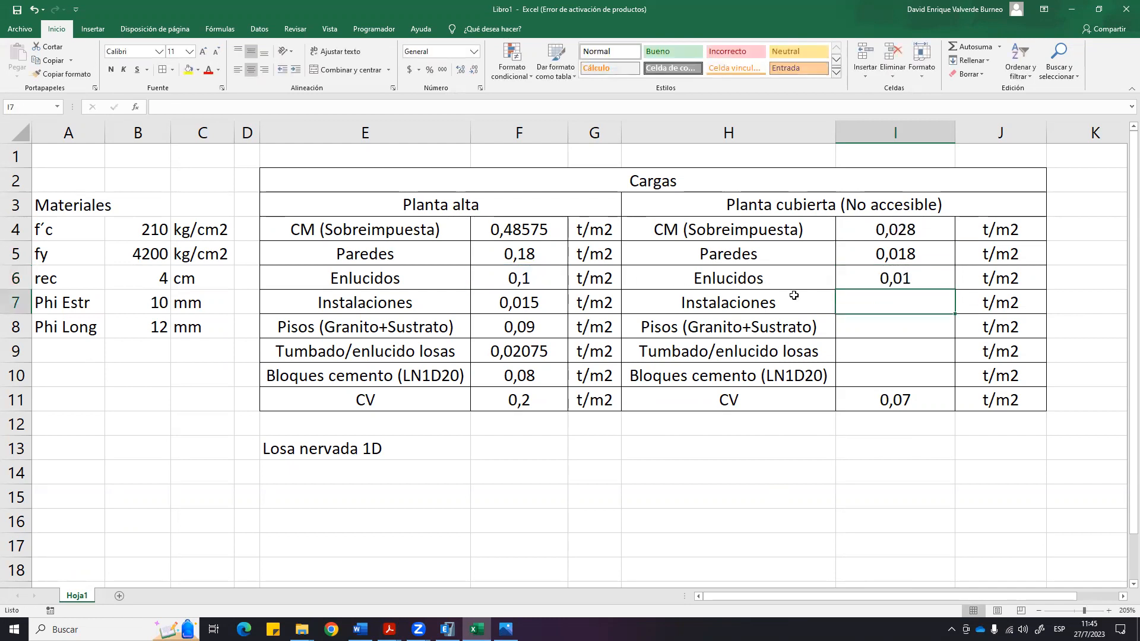
Link the Planta cubierta Instalaciones load in I7 to F7, and switch to the slab photo Losa N2D 2.jpeg in the image viewer.
{"action": "left_click", "coordinate": [658, 297]}
{"action": "left_click", "coordinate": [338, 300]}
{"action": "left_click", "coordinate": [784, 298]}
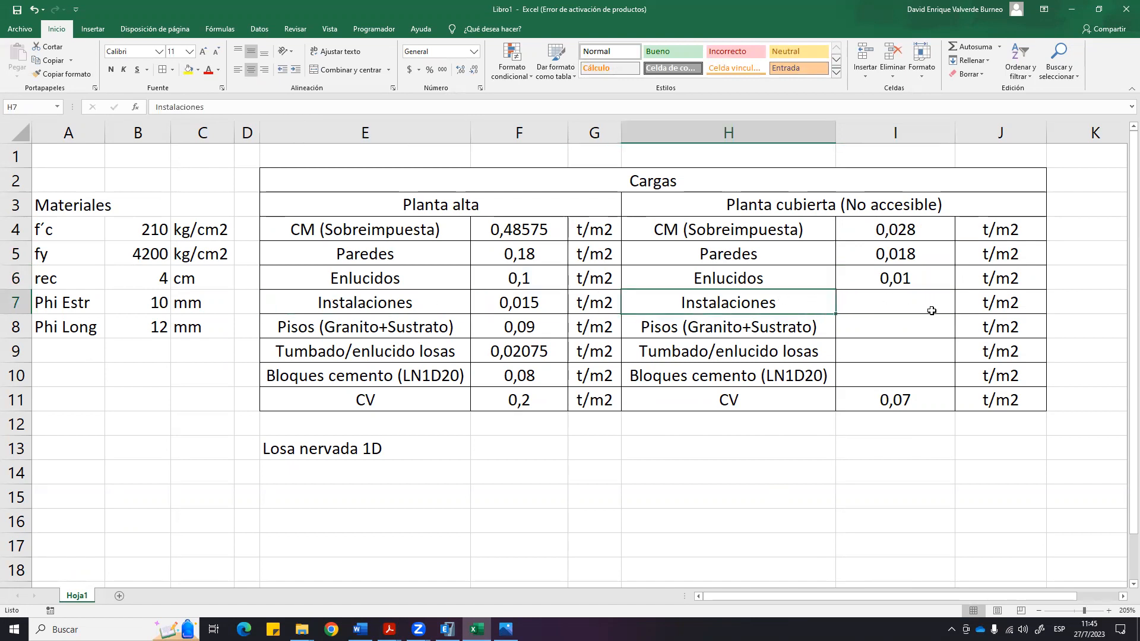
{"action": "left_click", "coordinate": [866, 304]}
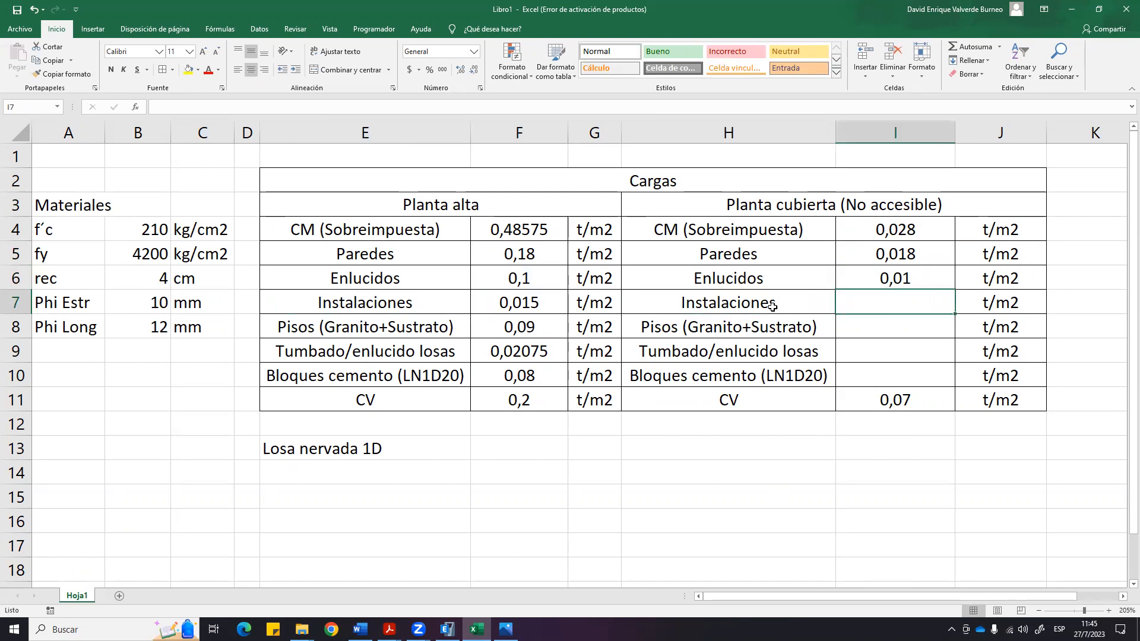
{"action": "type", "text": "+"}
{"action": "left_click", "coordinate": [518, 299]}
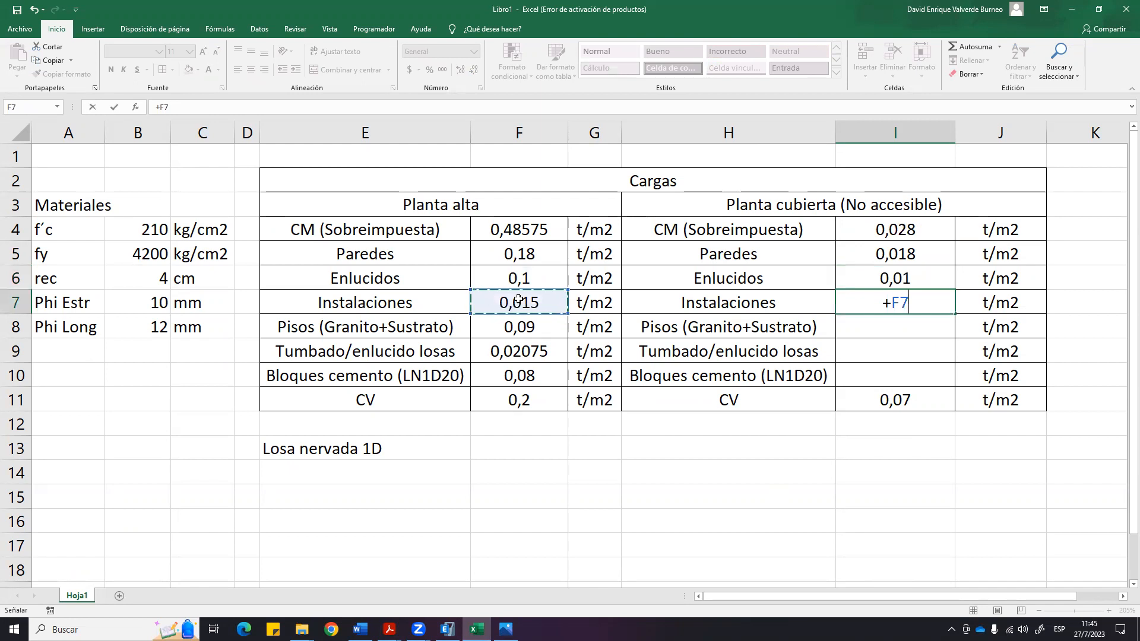
{"action": "key", "text": "Return"}
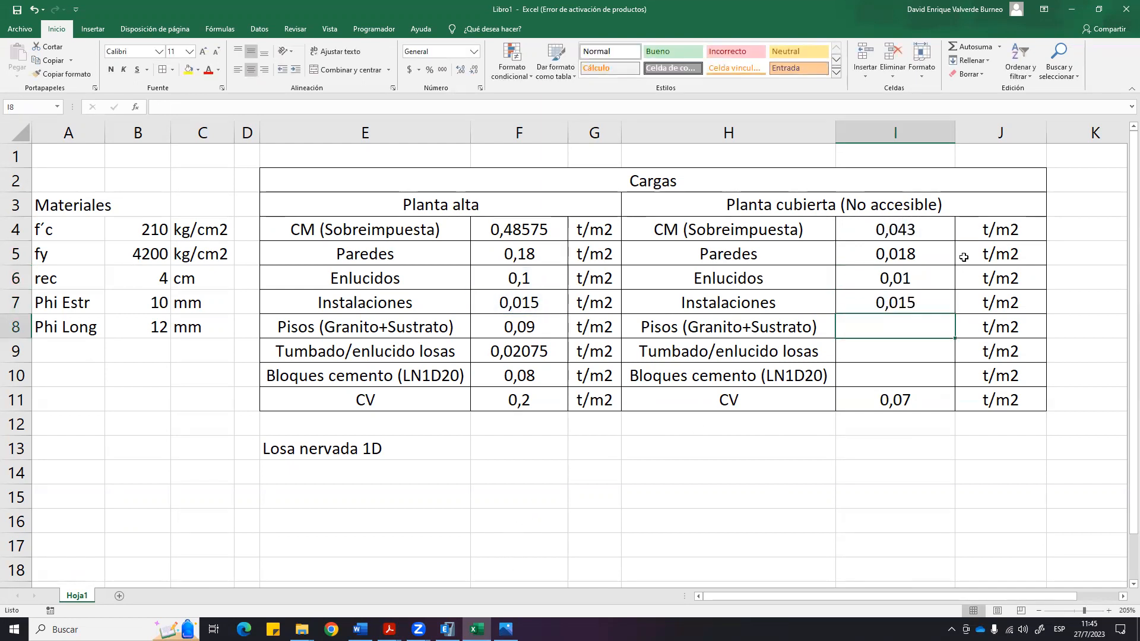
{"action": "left_click", "coordinate": [506, 629]}
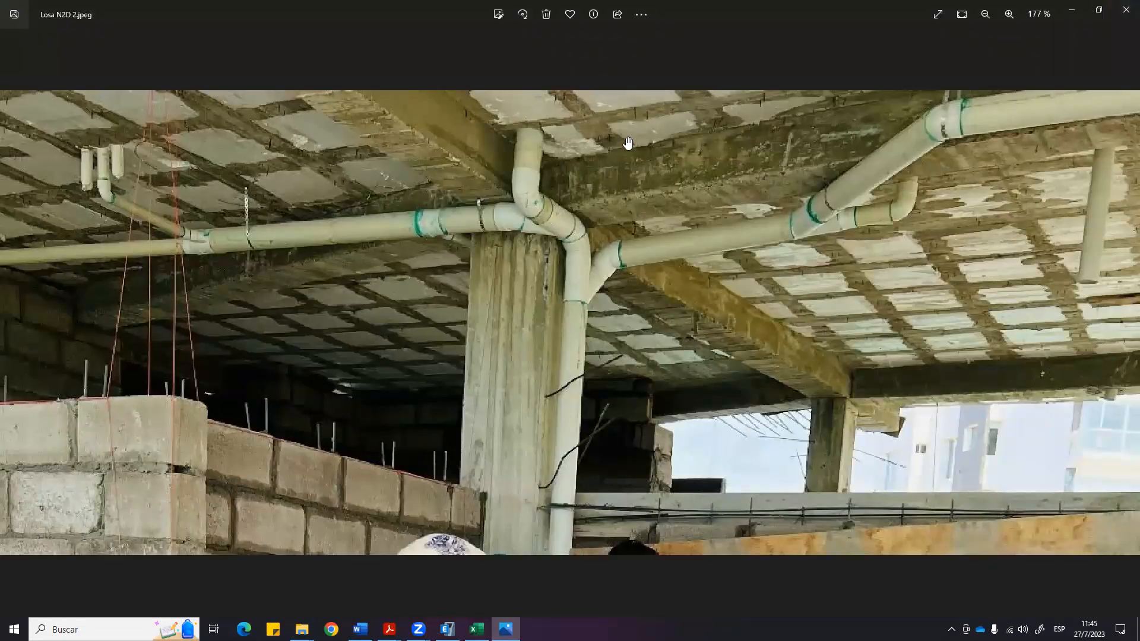
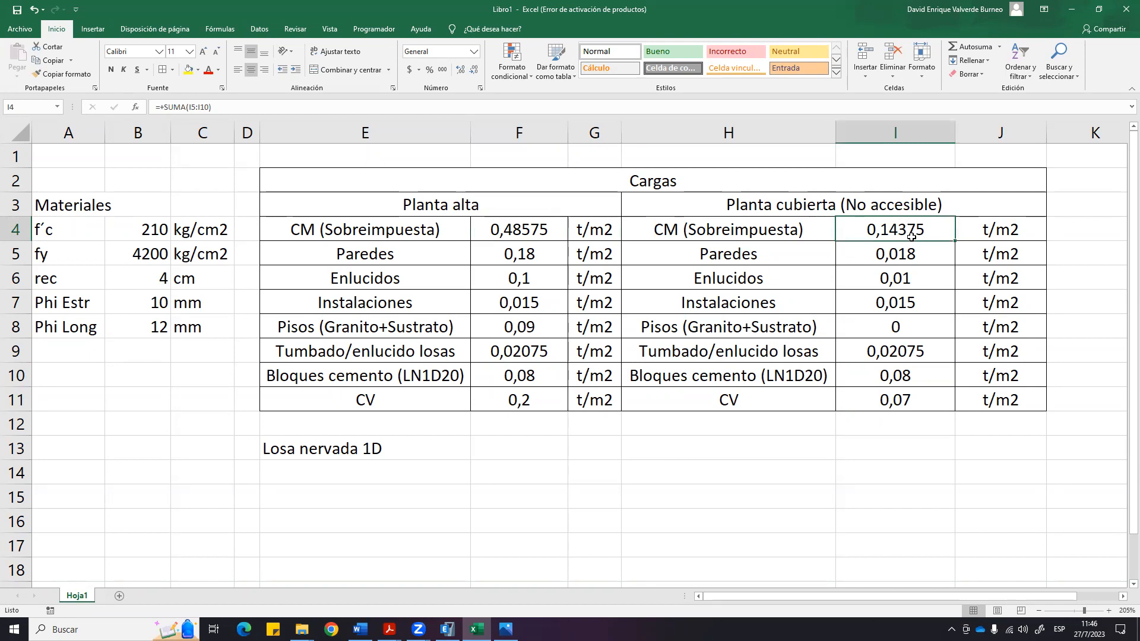
Calculate in K4 the ratio of the Planta cubierta to the Planta alta CM (Sobreimpuesta) with the formula +I4/F4.
{"action": "left_click", "coordinate": [1073, 227]}
{"action": "type", "text": "+"}
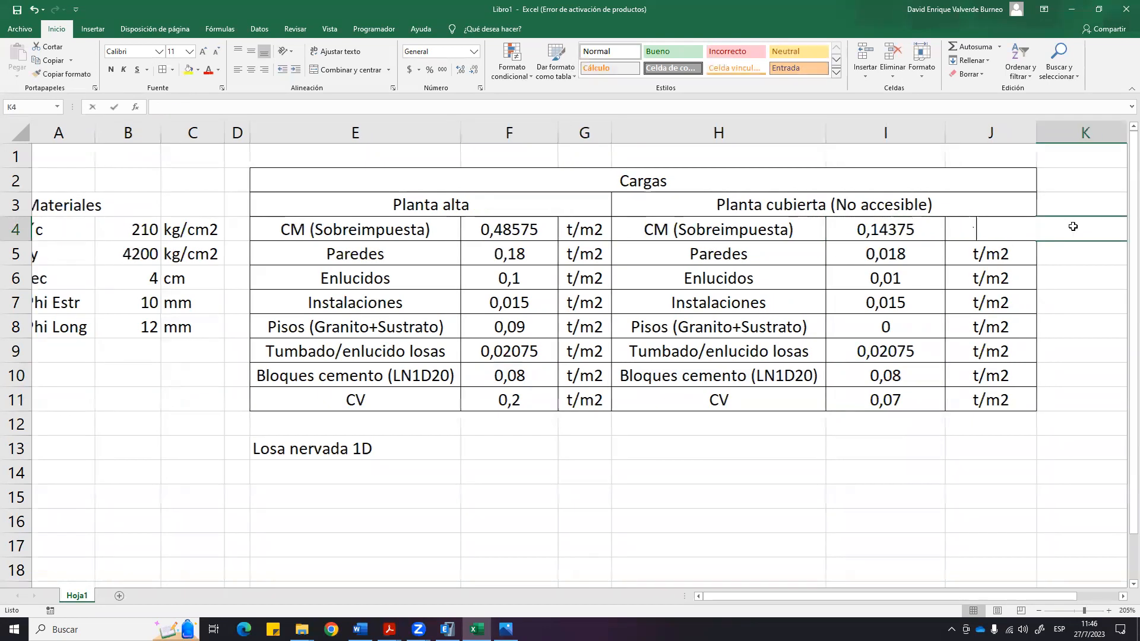
{"action": "key", "text": "Left"}
{"action": "key", "text": "Left"}
{"action": "type", "text": "/"}
{"action": "key", "text": "Down"}
{"action": "key", "text": "Left"}
{"action": "key", "text": "Left"}
{"action": "key", "text": "Left"}
{"action": "key", "text": "Left"}
{"action": "key", "text": "Left"}
{"action": "key", "text": "Up"}
{"action": "key", "text": "Return"}
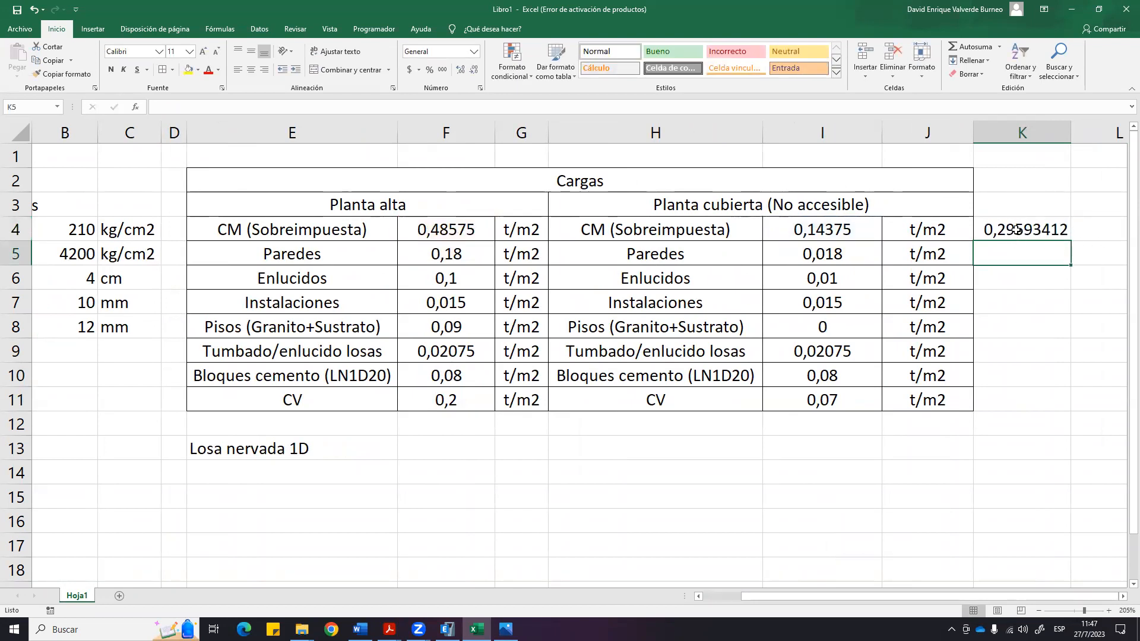
Delete the CM (Sobreimpuesta) ratio formula from K4.
{"action": "left_click", "coordinate": [1063, 232]}
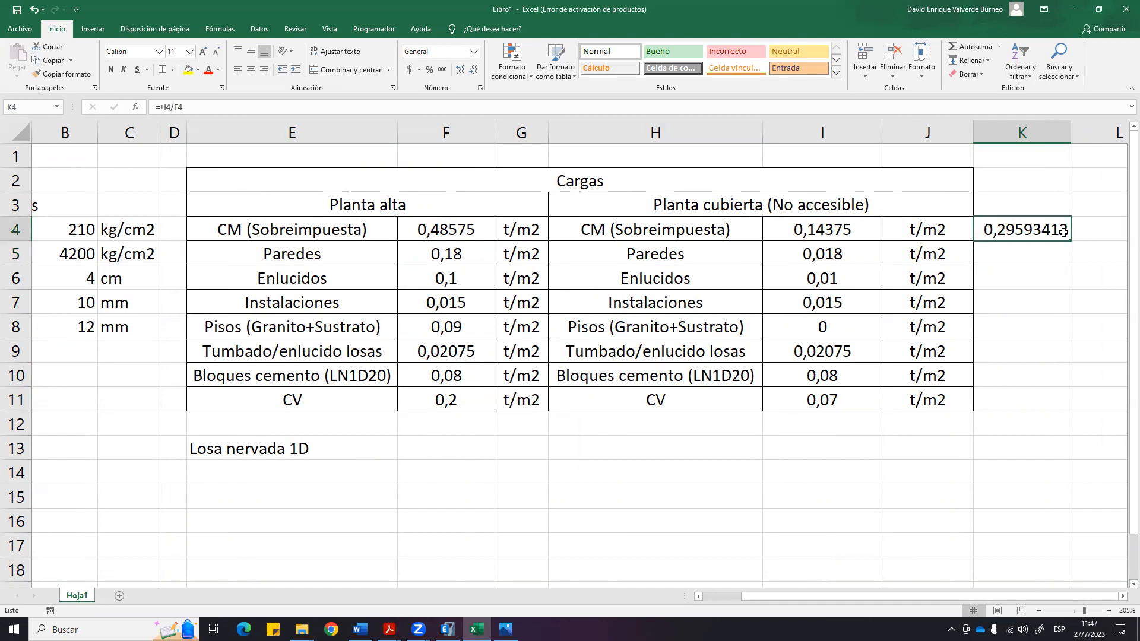
{"action": "key", "text": "Delete"}
{"action": "key", "text": "Return"}
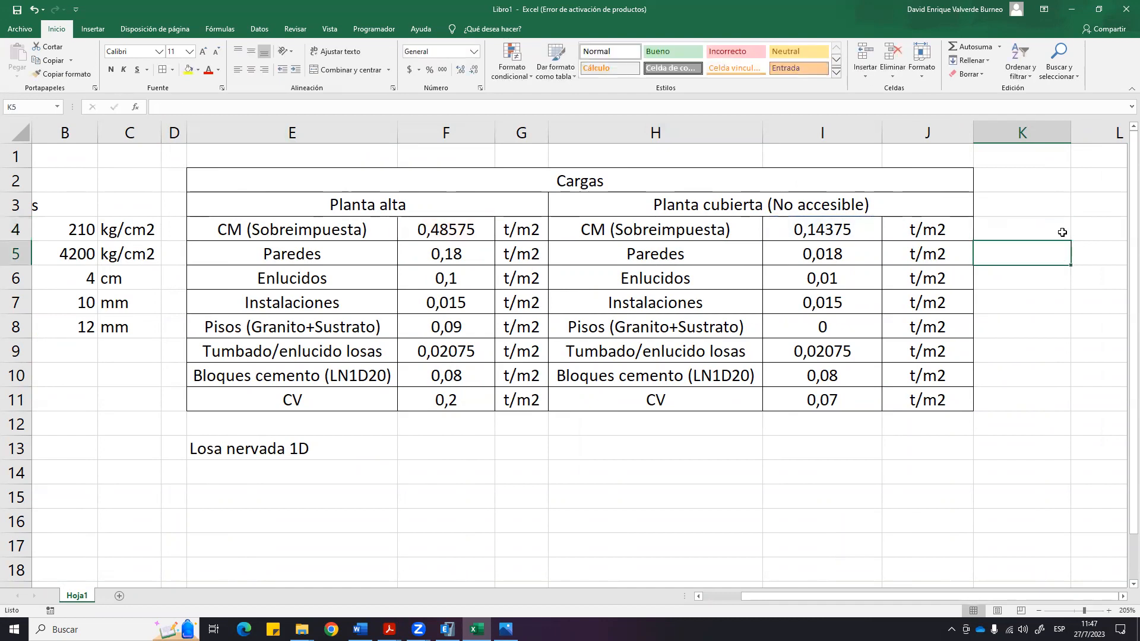
Format the load values in F4:F11 and I4:I11 to show three decimal places.
{"action": "left_click_drag", "start_coordinate": [443, 226], "coordinate": [479, 402]}
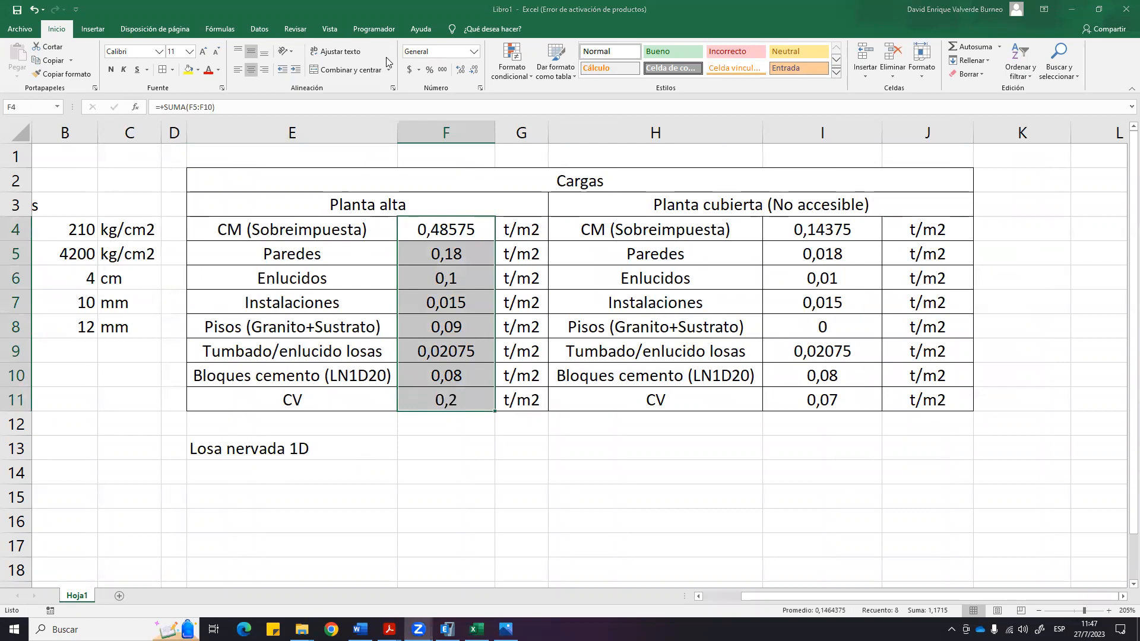
{"action": "left_click", "coordinate": [473, 70]}
{"action": "left_click", "coordinate": [473, 71]}
{"action": "left_click", "coordinate": [473, 70]}
{"action": "left_click_drag", "start_coordinate": [819, 229], "coordinate": [819, 401]}
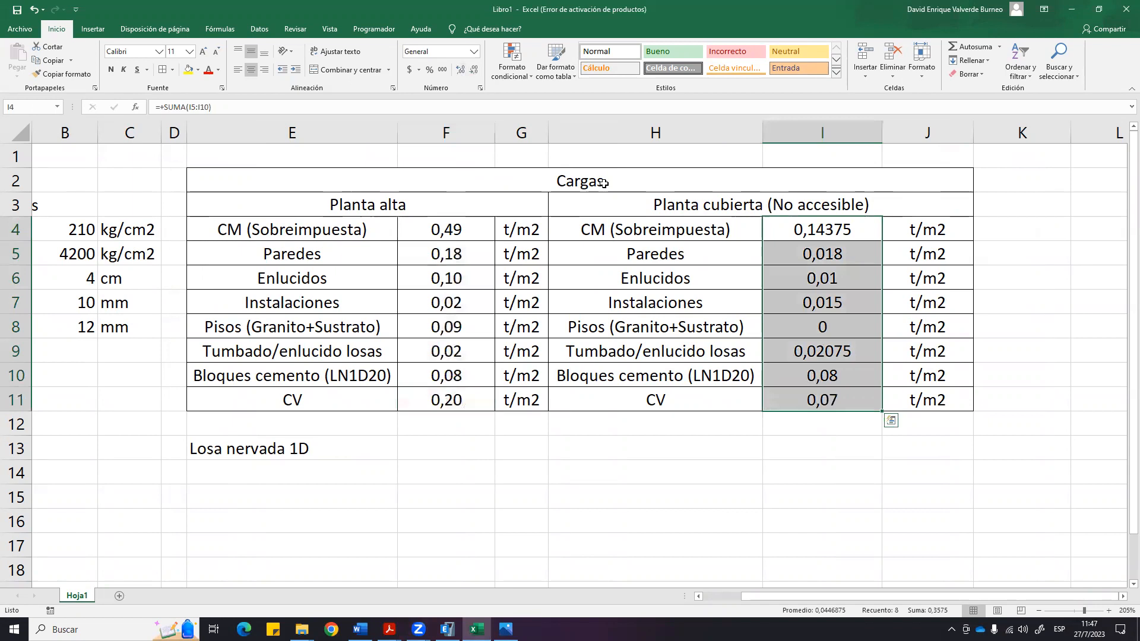
{"action": "left_click", "coordinate": [473, 70]}
{"action": "left_click", "coordinate": [473, 70]}
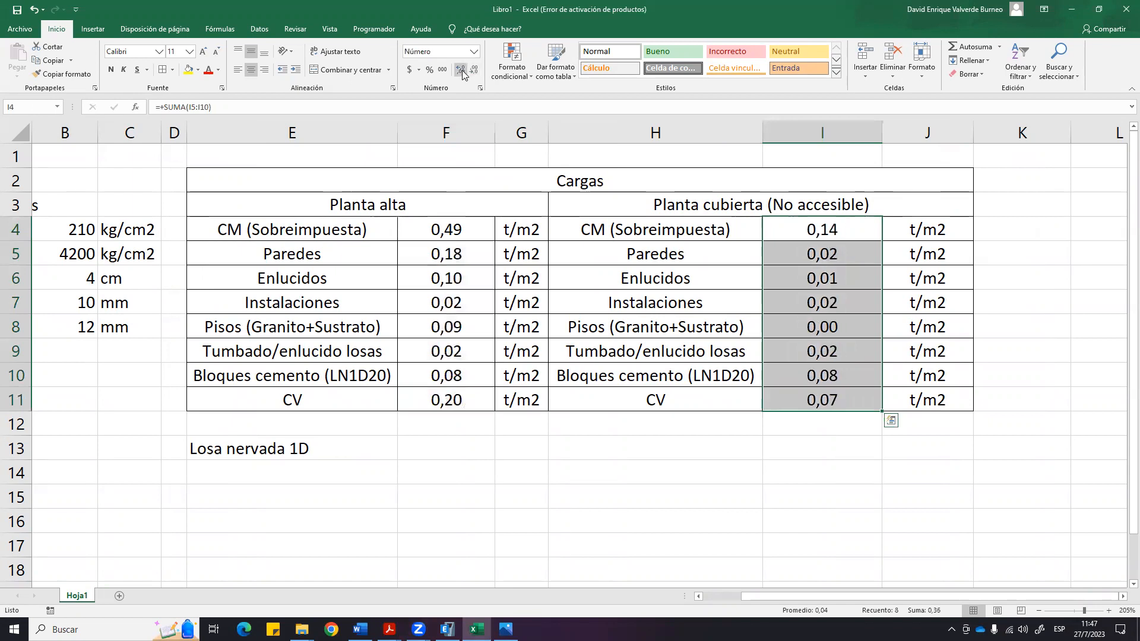
{"action": "left_click", "coordinate": [461, 70]}
{"action": "left_click_drag", "start_coordinate": [436, 228], "coordinate": [439, 400]}
{"action": "left_click", "coordinate": [466, 72]}
{"action": "left_click", "coordinate": [564, 475]}
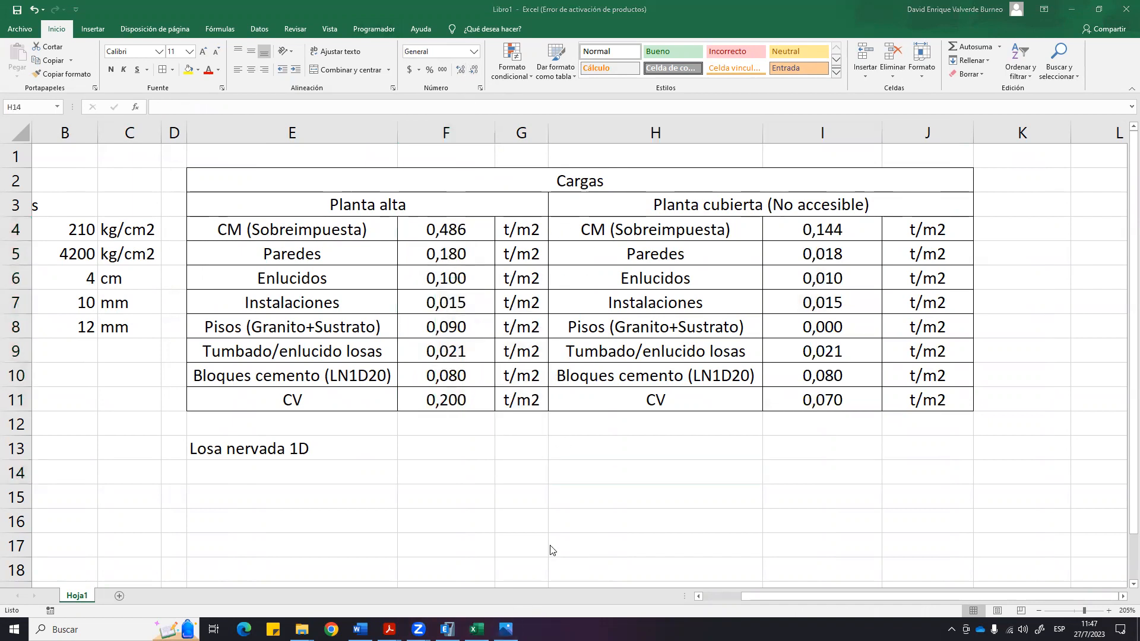
Review the Losa nervada slide in the Presentación de PowerPoint PDF in Acrobat Reader, and return to the loads workbook.
{"action": "mouse_move", "coordinate": [389, 629]}
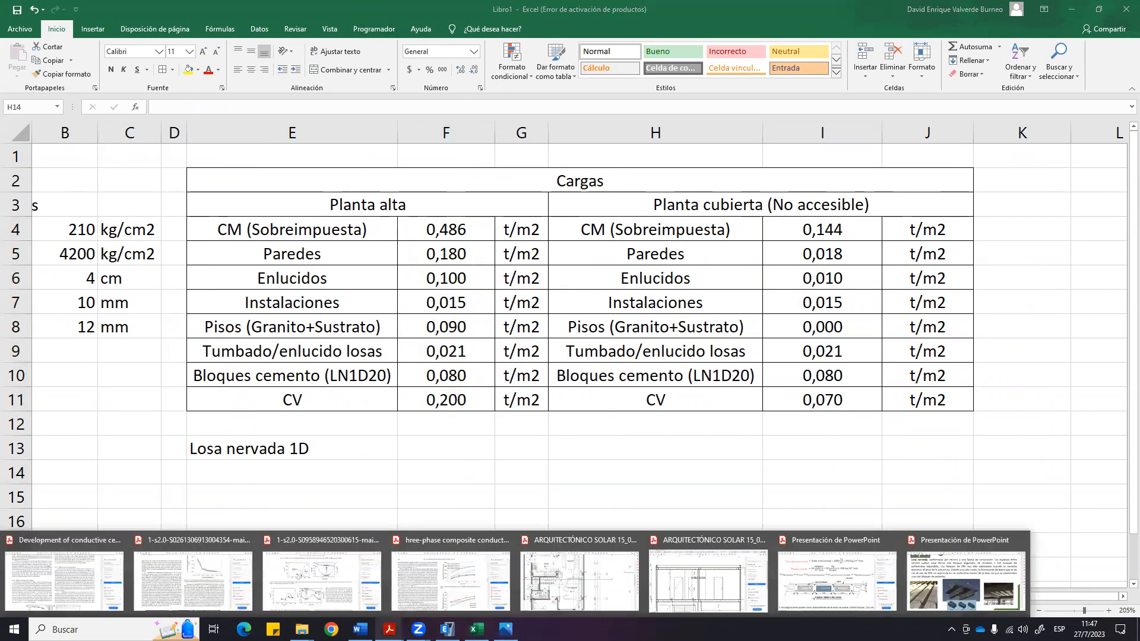
{"action": "left_click", "coordinate": [966, 579]}
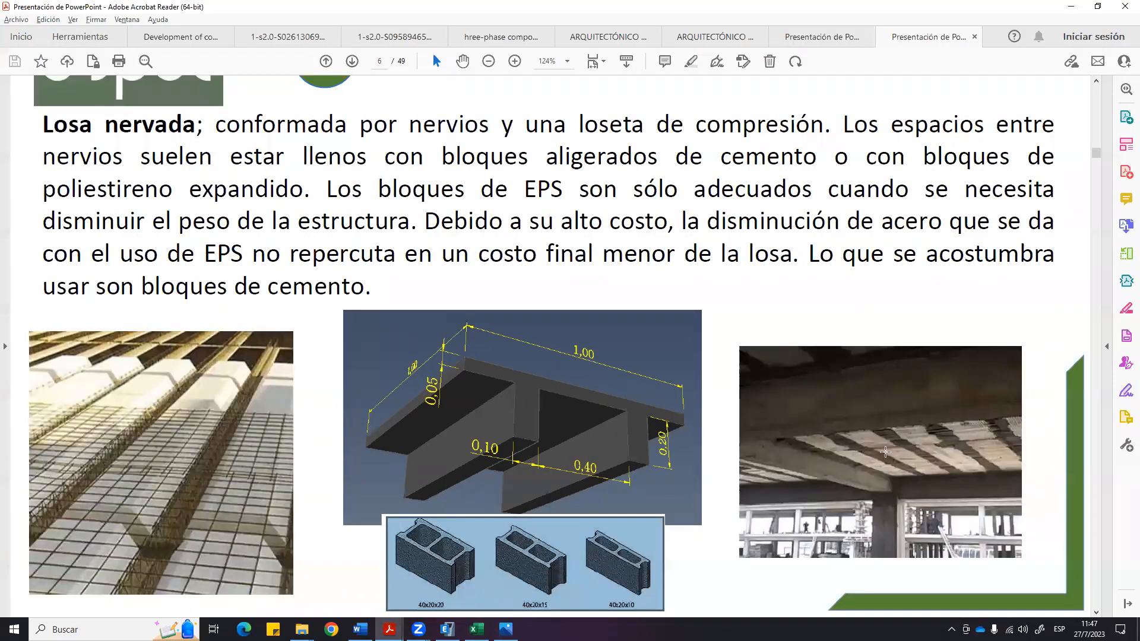
{"action": "left_click_drag", "start_coordinate": [833, 433], "coordinate": [963, 475]}
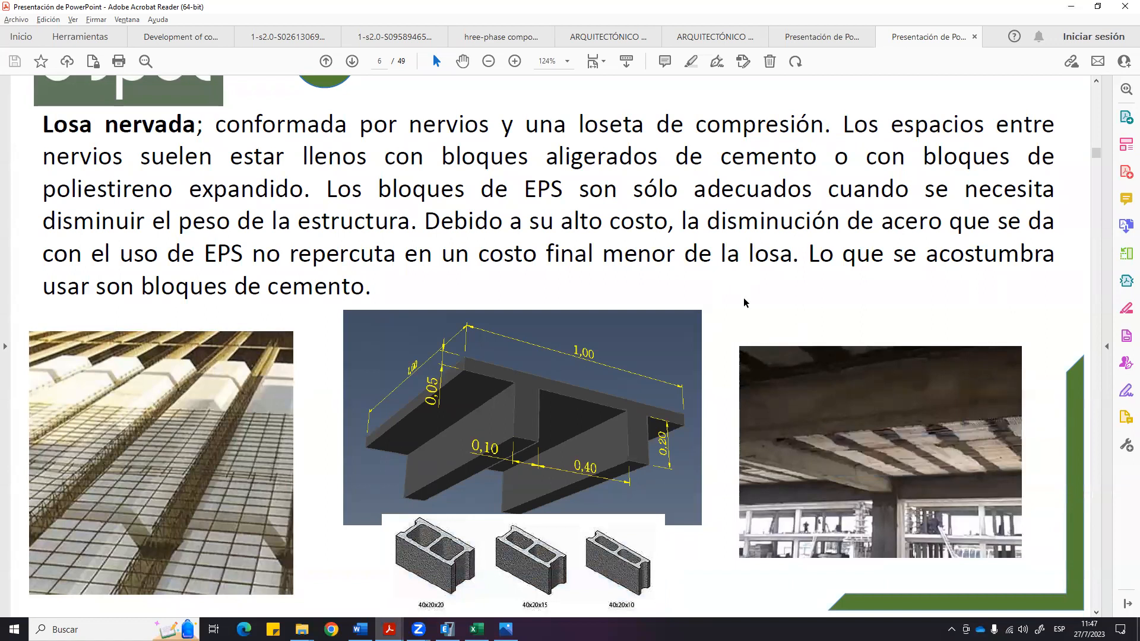
{"action": "key", "text": "alt+Tab"}
{"action": "left_click", "coordinate": [938, 505]}
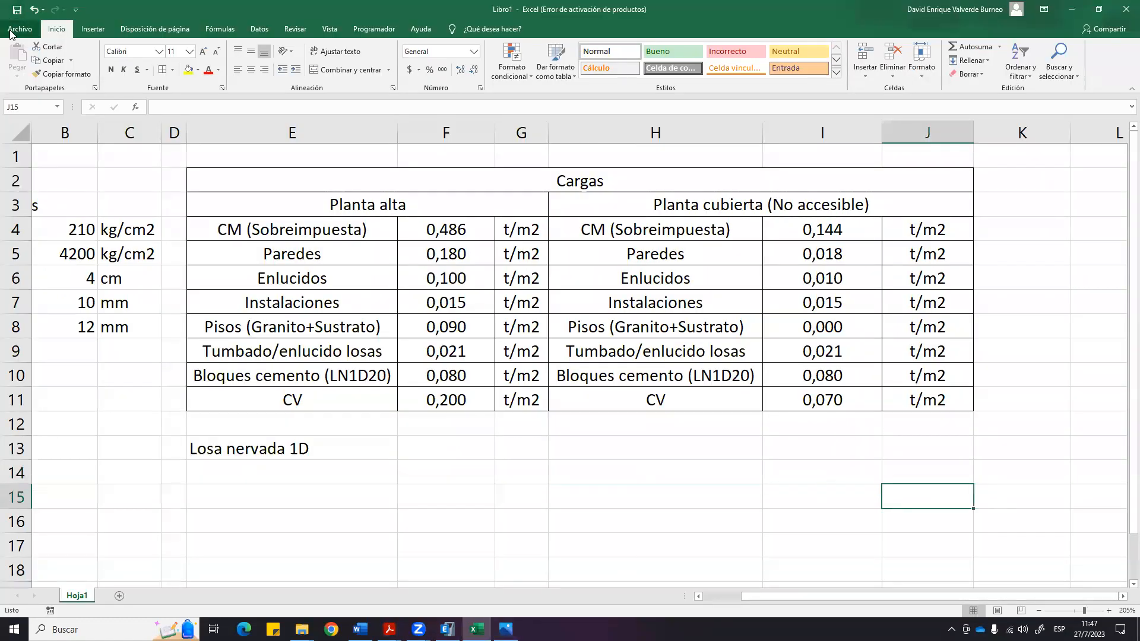
Apply red font to the Planta alta CM (Sobreimpuesta) and CV rows, E4:G4 and E11:G11.
{"action": "left_click", "coordinate": [638, 394]}
{"action": "left_click_drag", "start_coordinate": [247, 232], "coordinate": [521, 220]}
{"action": "left_click", "coordinate": [208, 69]}
{"action": "left_click", "coordinate": [296, 391]}
{"action": "left_click_drag", "start_coordinate": [297, 391], "coordinate": [522, 399]}
{"action": "left_click", "coordinate": [208, 70]}
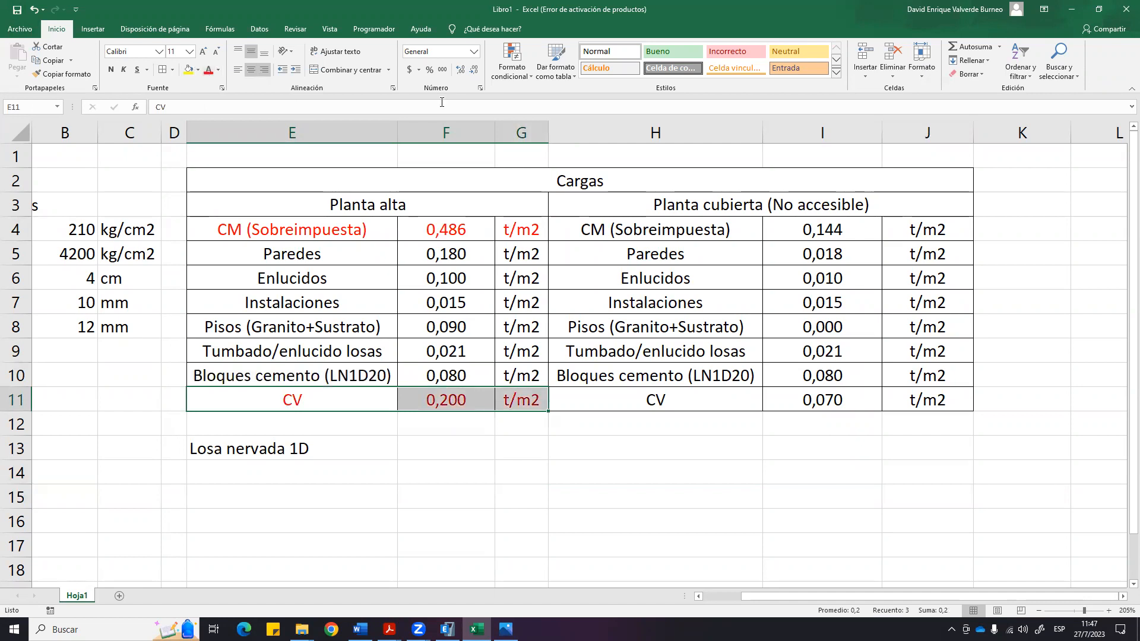
Apply red font to the Planta cubierta CM (Sobreimpuesta) and CV rows, H4:J4 and H11:J11.
{"action": "left_click_drag", "start_coordinate": [653, 230], "coordinate": [926, 231]}
{"action": "left_click", "coordinate": [208, 69]}
{"action": "left_click_drag", "start_coordinate": [653, 395], "coordinate": [934, 396]}
{"action": "left_click", "coordinate": [208, 70]}
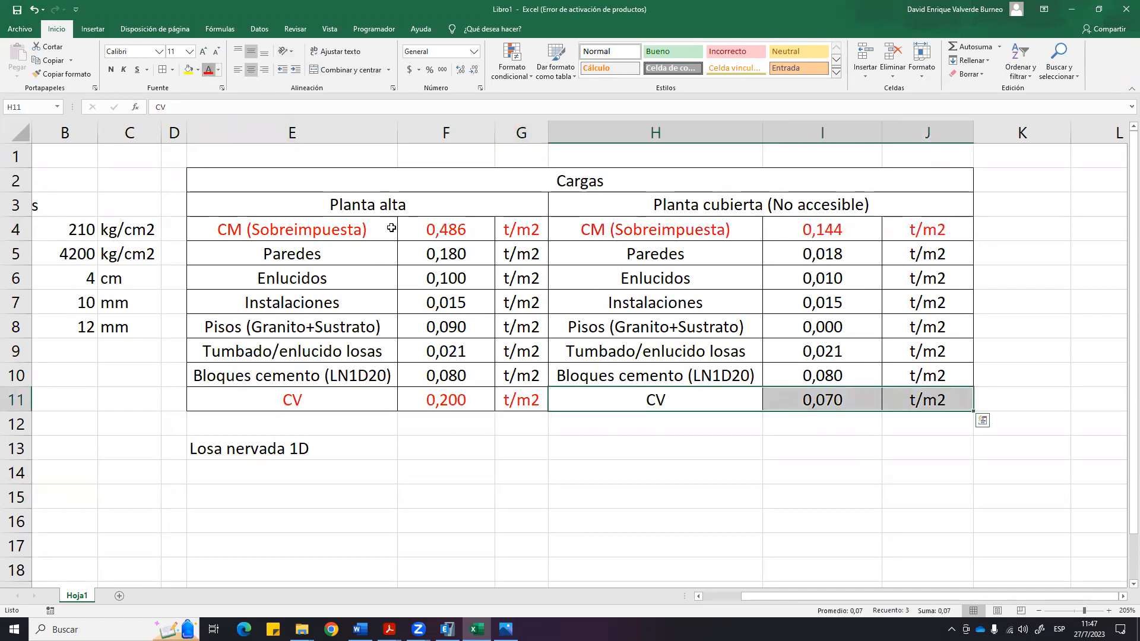
{"action": "left_click", "coordinate": [618, 369]}
{"action": "left_click", "coordinate": [618, 497]}
{"action": "scroll", "coordinate": [774, 578], "scroll_direction": "left", "scroll_amount": 1}
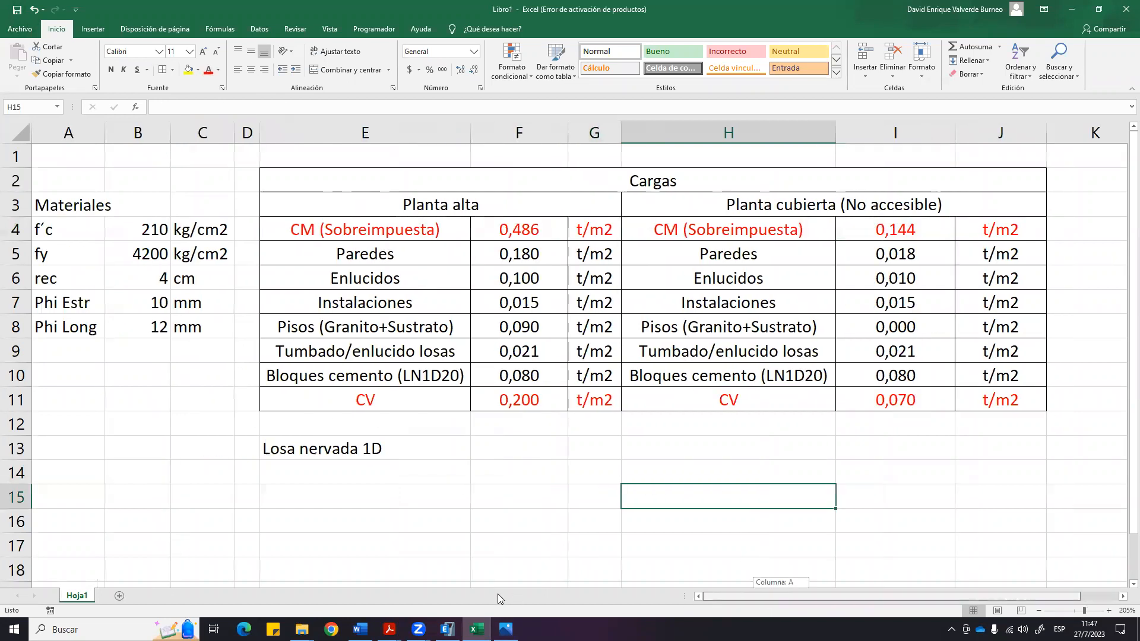
Move the Losa nervada 1D text from E13 to E14 and enter the heading Predimensionamiento in E13.
{"action": "left_click", "coordinate": [330, 472]}
{"action": "left_click", "coordinate": [324, 448]}
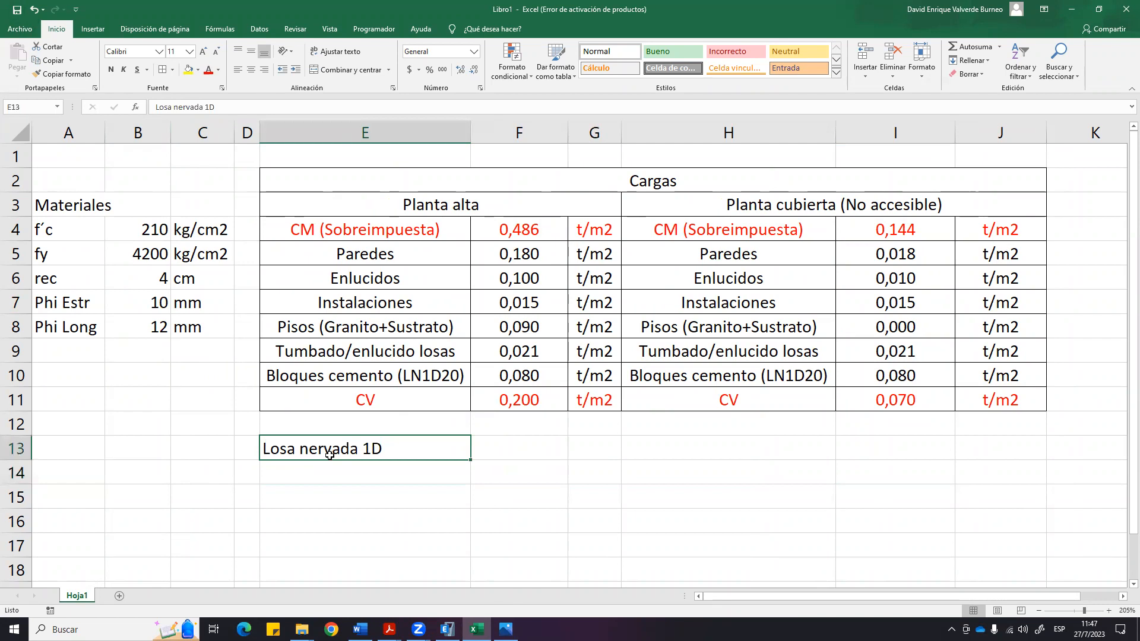
{"action": "left_click_drag", "start_coordinate": [331, 460], "coordinate": [330, 454]}
{"action": "left_click", "coordinate": [330, 448]}
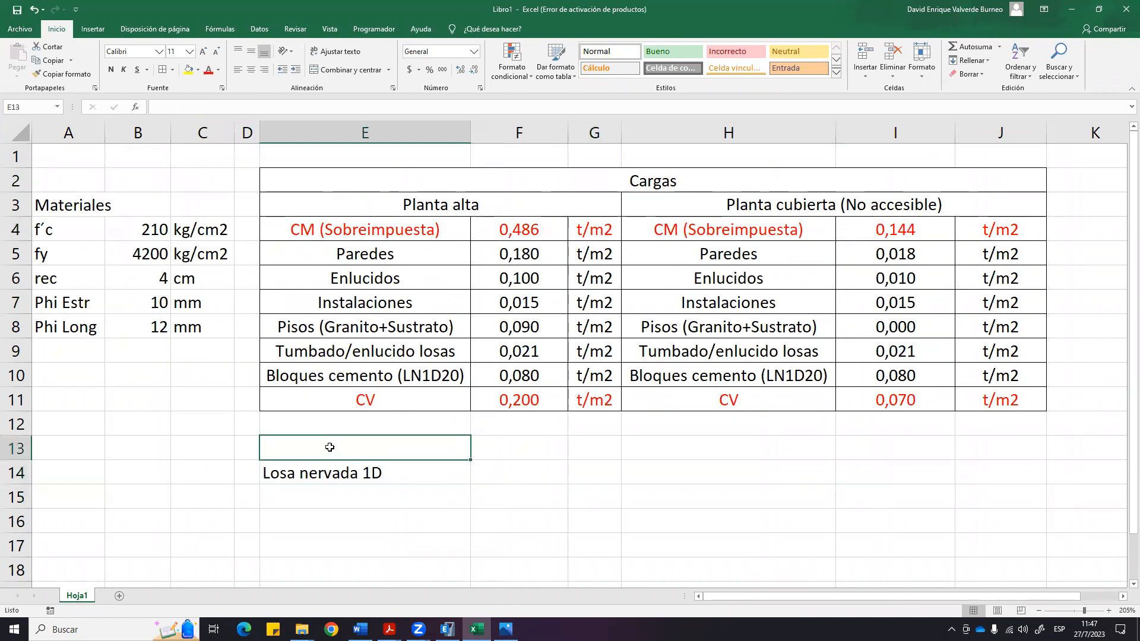
{"action": "type", "text": "Predimensioanm"}
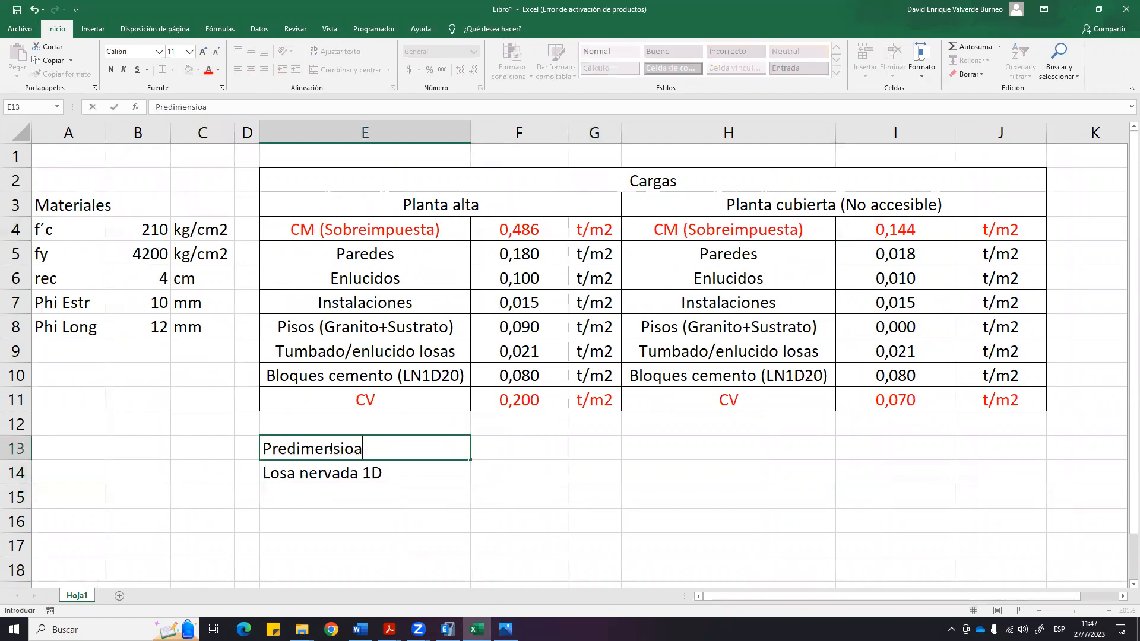
{"action": "key", "text": "BackSpace"}
{"action": "key", "text": "BackSpace"}
{"action": "key", "text": "BackSpace"}
{"action": "type", "text": "namiento"}
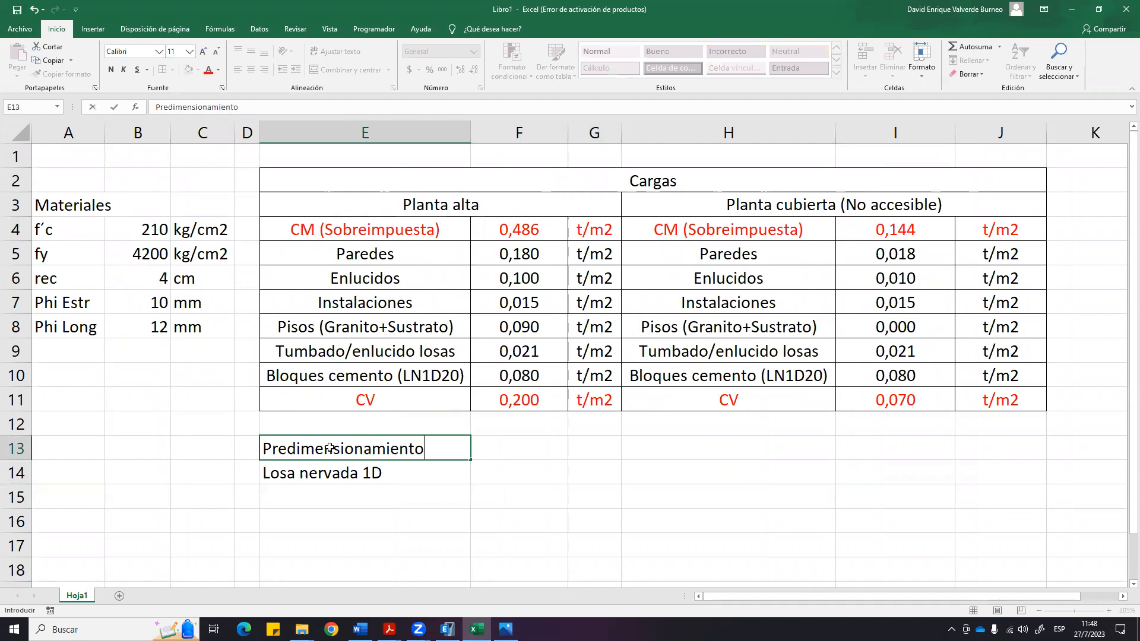
{"action": "key", "text": "Return"}
Append the thickness to the slab entry in E14 so it reads Losa nervada 1D 20 cm.
{"action": "double_click", "coordinate": [420, 472]}
{"action": "type", "text": "20 cm"}
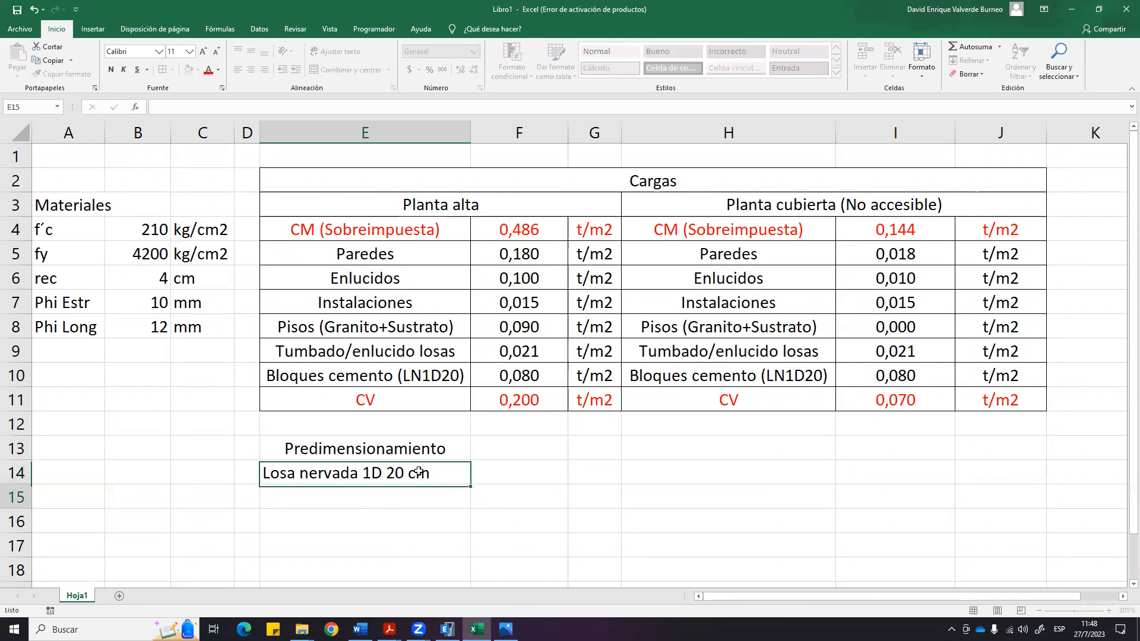
{"action": "key", "text": "Return"}
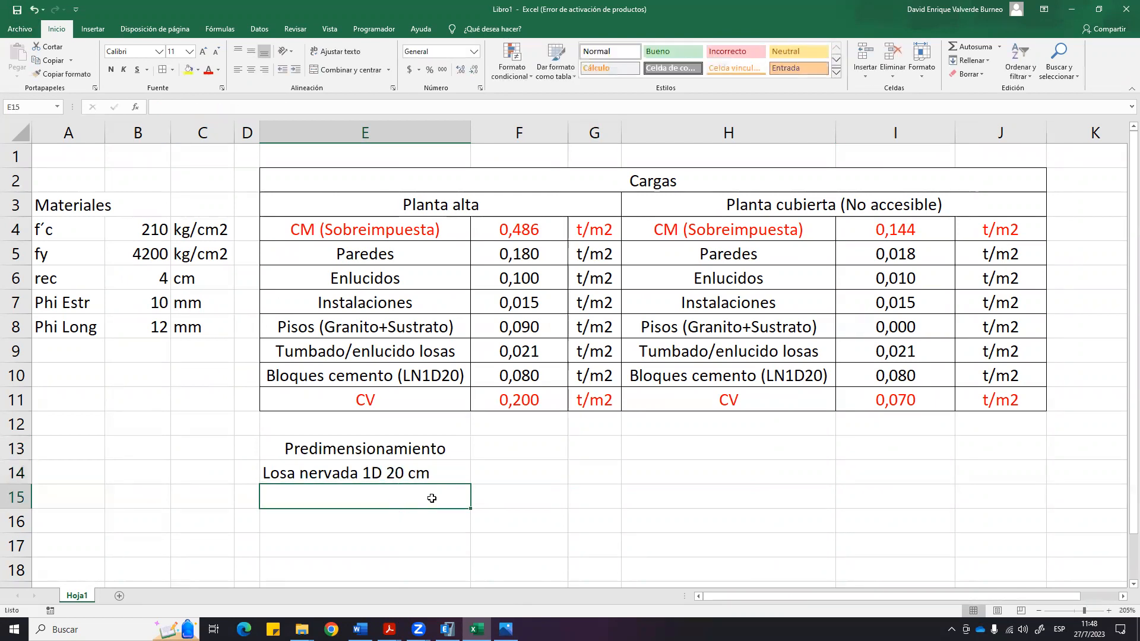
Enter the column section C25X25 in E15 below the slab entry.
{"action": "type", "text": "C"}
{"action": "left_click", "coordinate": [486, 473]}
{"action": "left_click", "coordinate": [410, 493]}
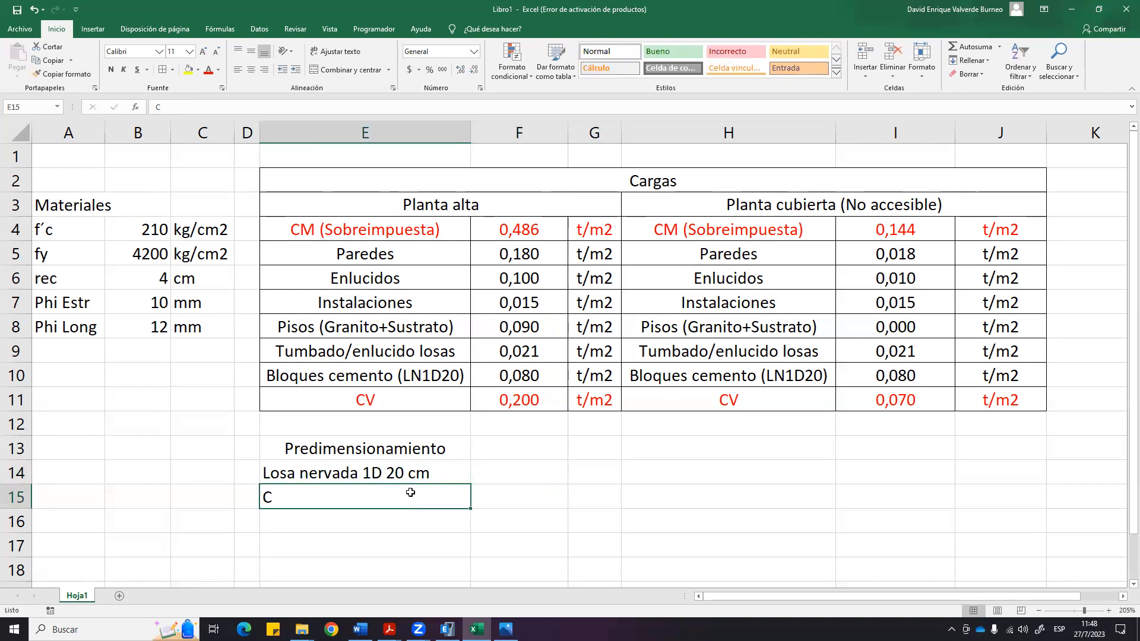
{"action": "double_click", "coordinate": [410, 493]}
{"action": "type", "text": "25"}
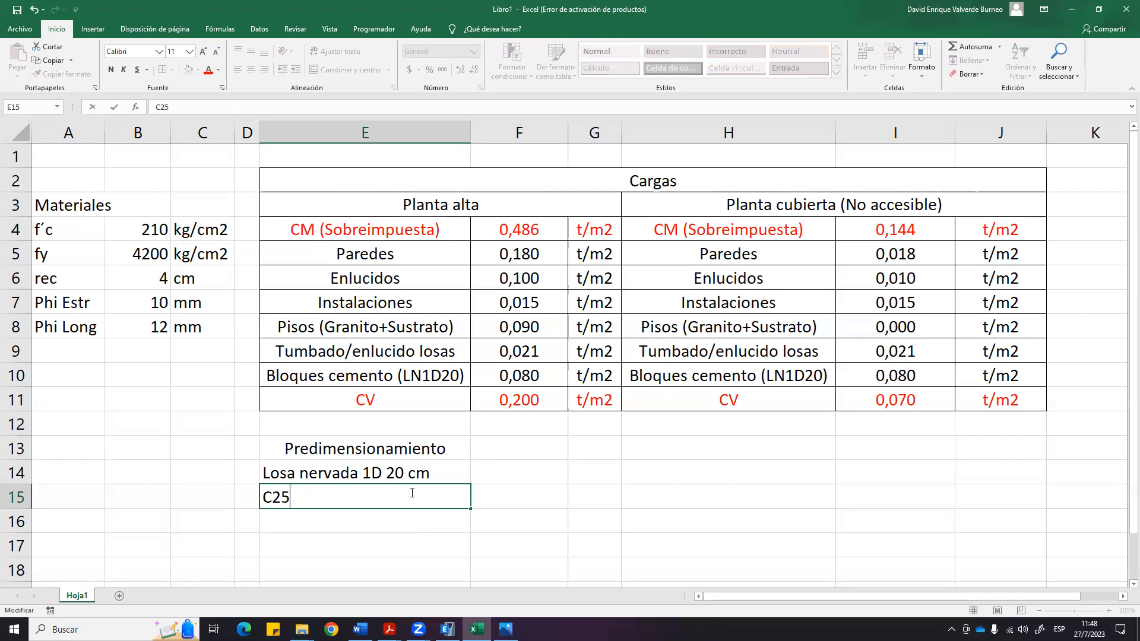
{"action": "type", "text": "X5"}
{"action": "type", "text": "25"}
{"action": "key", "text": "Return"}
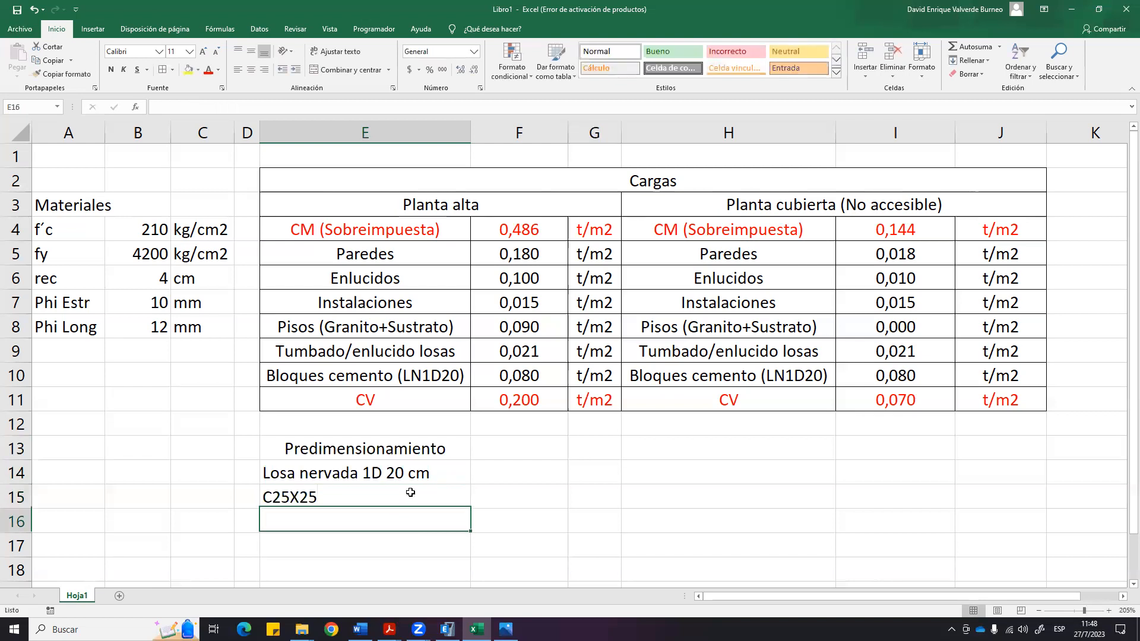
{"action": "left_click", "coordinate": [412, 492]}
{"action": "left_click_drag", "start_coordinate": [425, 487], "coordinate": [451, 496]}
{"action": "left_click", "coordinate": [646, 301]}
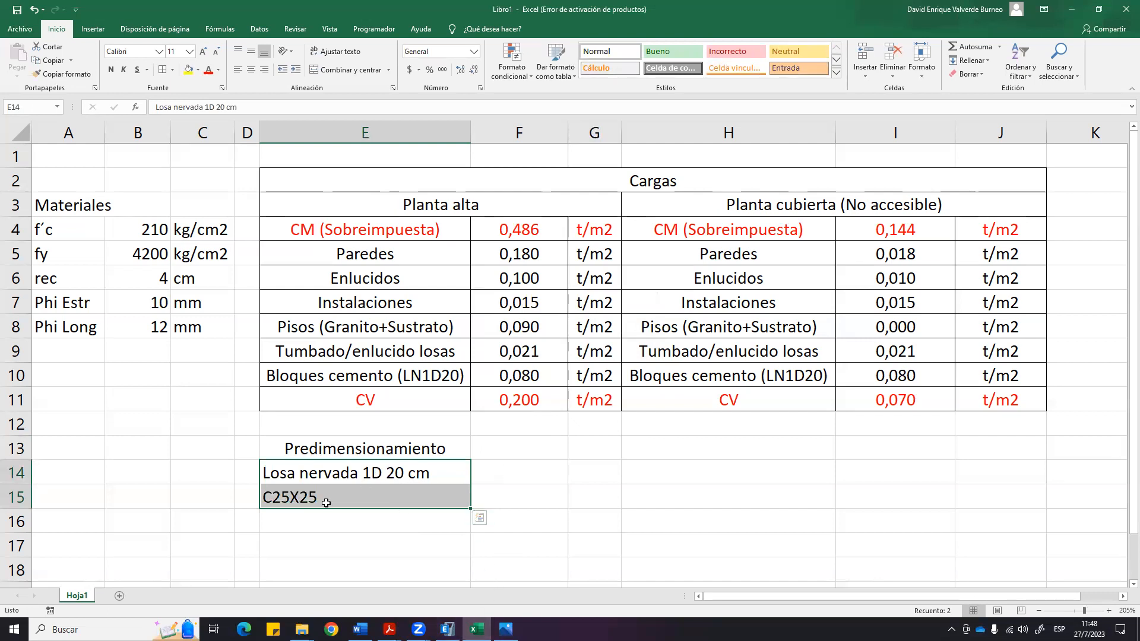
{"action": "left_click", "coordinate": [326, 500]}
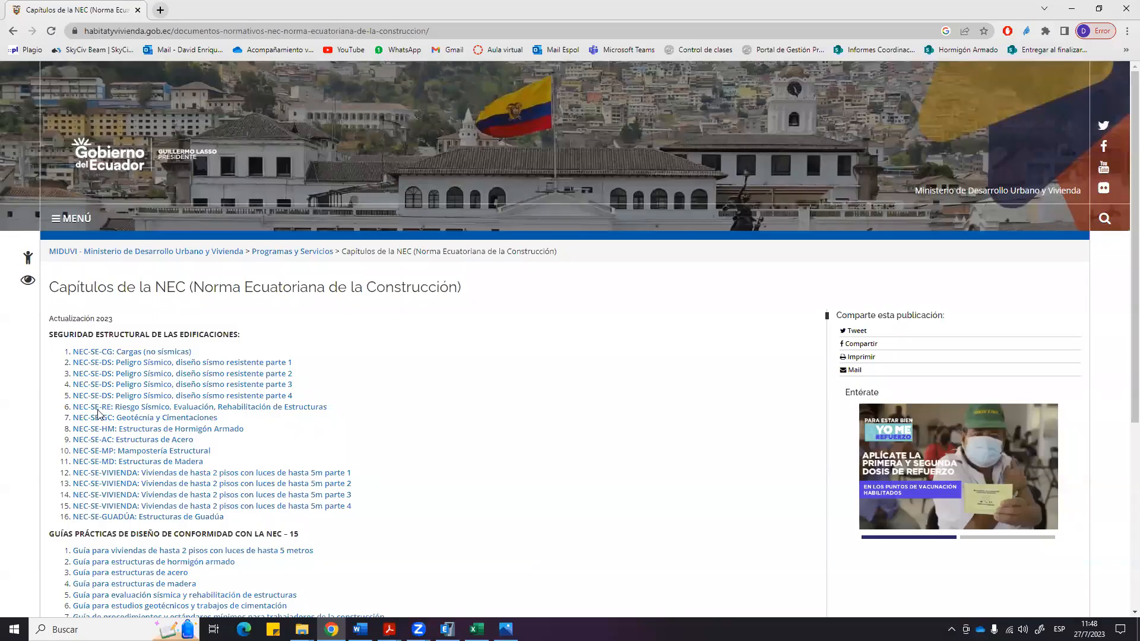
Open the Guía para estructuras de hormigón armado from the NEC chapters page in Chrome and examine its table of contents.
{"action": "scroll", "coordinate": [189, 295], "scroll_direction": "down", "scroll_amount": 3}
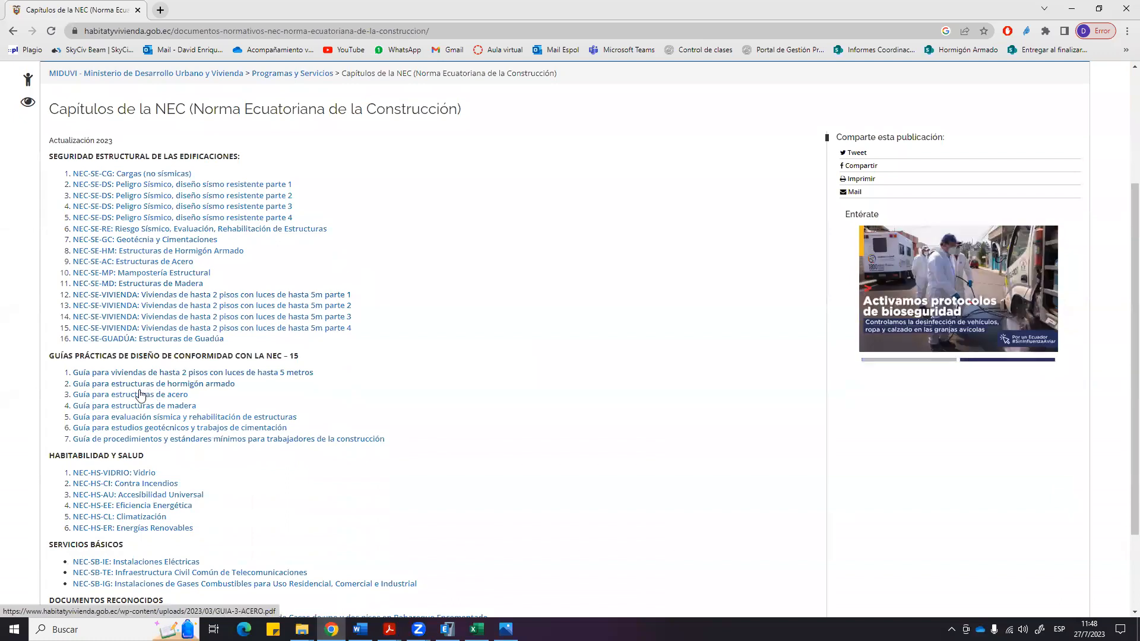
{"action": "left_click", "coordinate": [108, 384]}
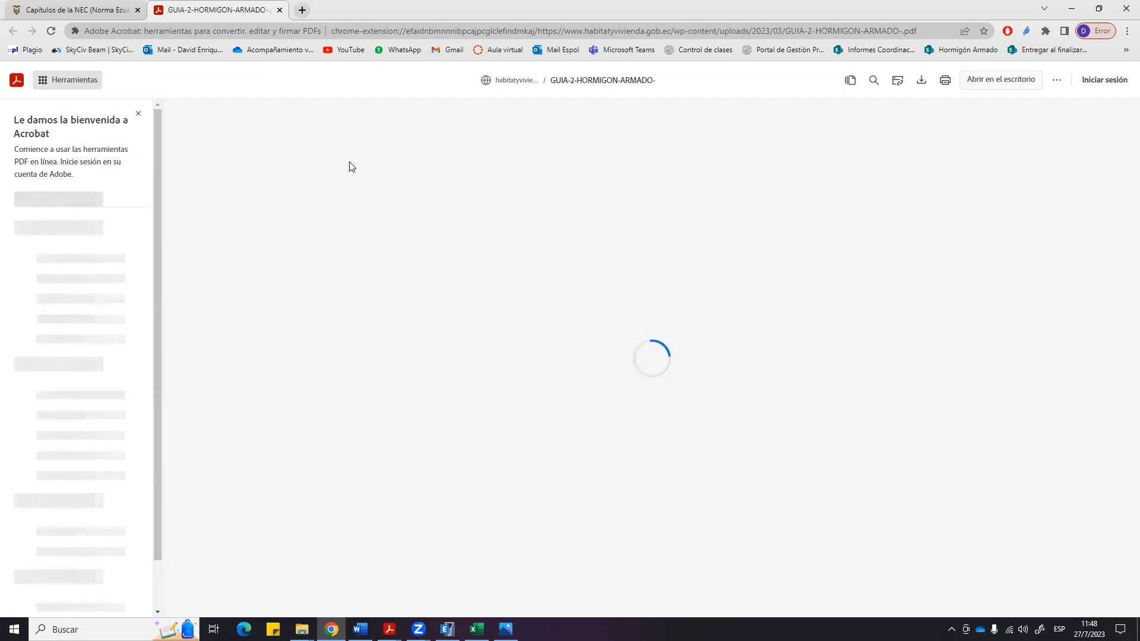
{"action": "scroll", "coordinate": [626, 461], "scroll_direction": "down", "scroll_amount": 8}
{"action": "scroll", "coordinate": [624, 457], "scroll_direction": "down", "scroll_amount": 10}
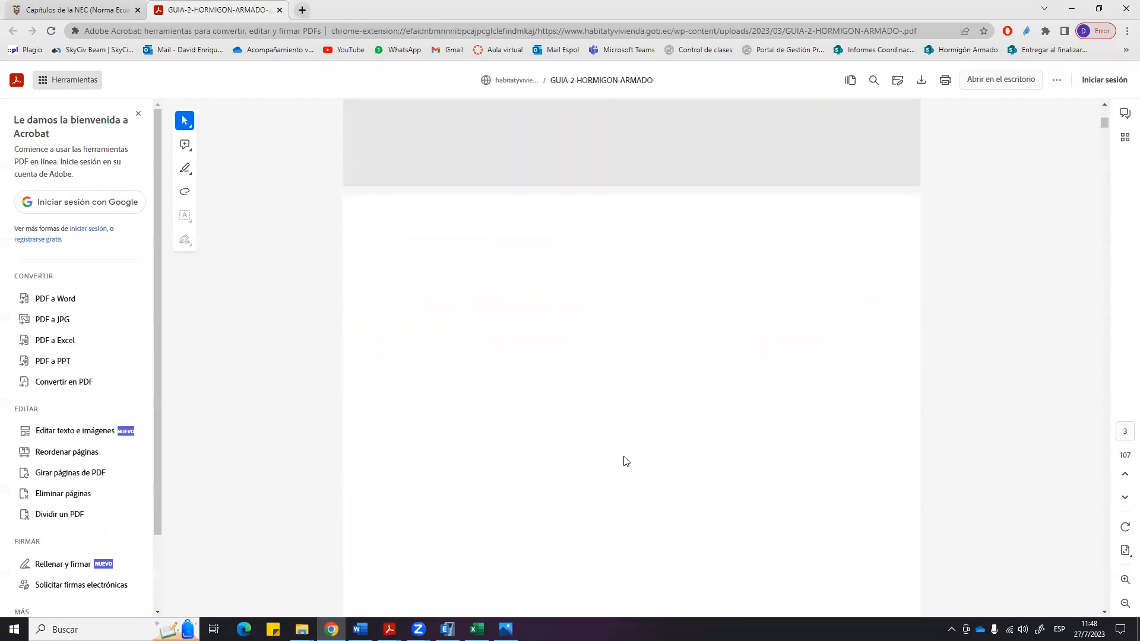
{"action": "scroll", "coordinate": [623, 447], "scroll_direction": "down", "scroll_amount": 15}
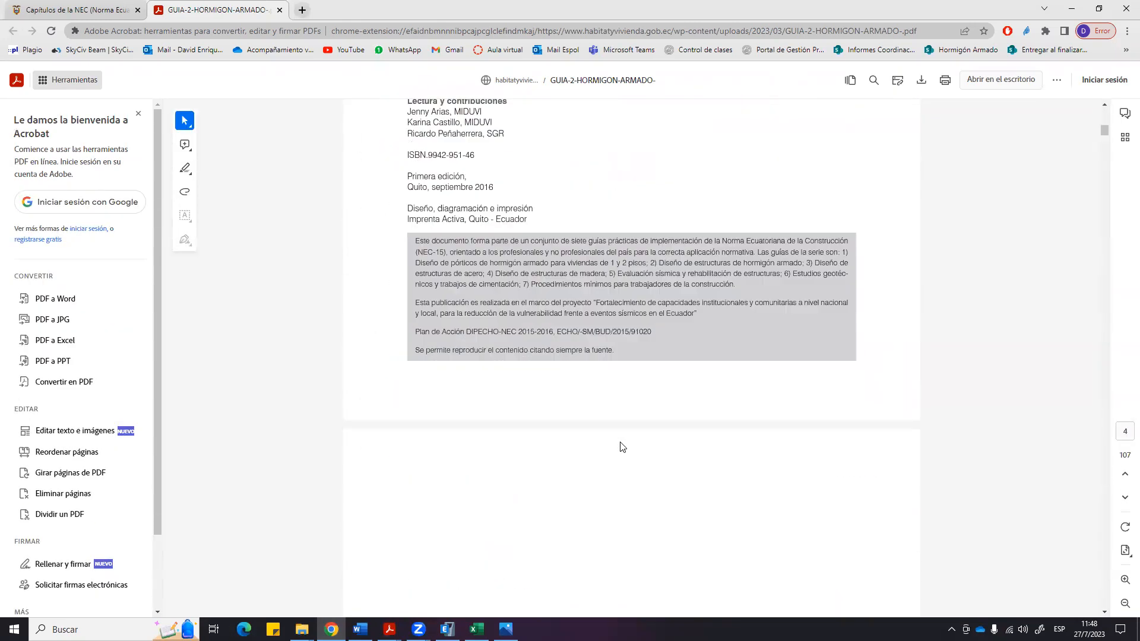
{"action": "scroll", "coordinate": [620, 462], "scroll_direction": "down", "scroll_amount": 10}
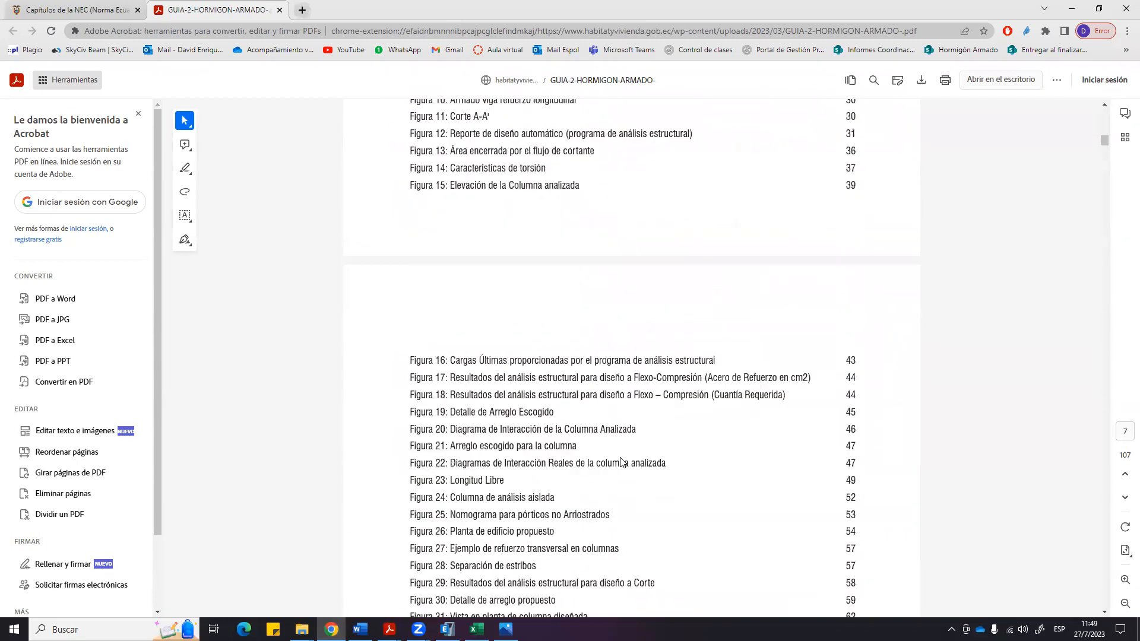
{"action": "scroll", "coordinate": [622, 461], "scroll_direction": "up", "scroll_amount": 10}
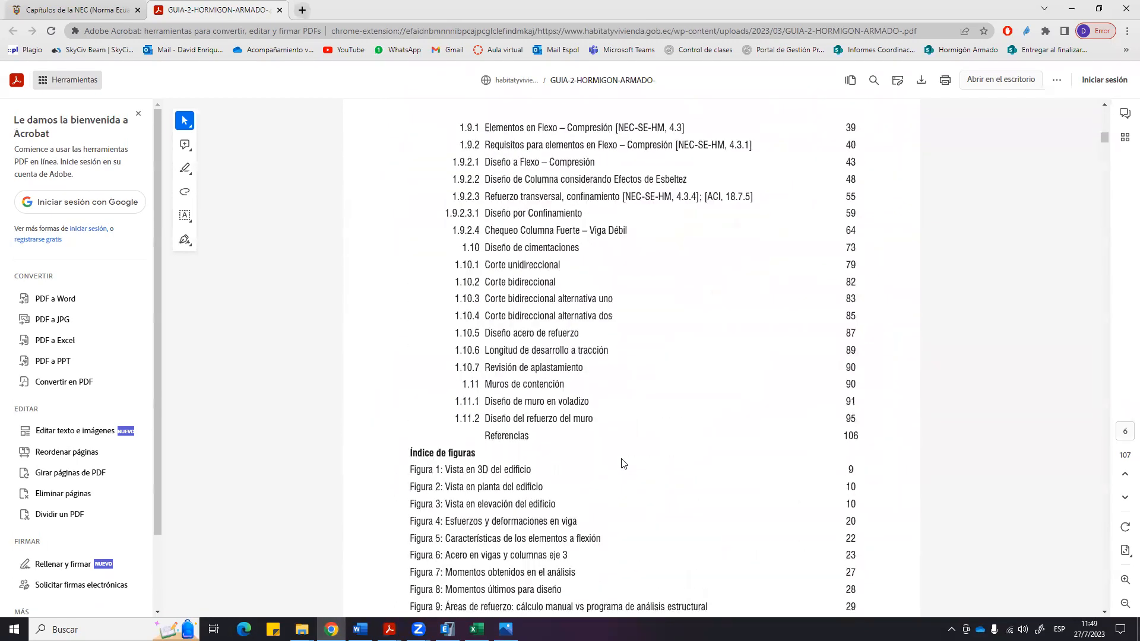
Open the Guía para viviendas de hasta 2 pisos from the NEC page and examine its index and the sections on reinforcement, loads and frames.
{"action": "left_click", "coordinate": [2, 5]}
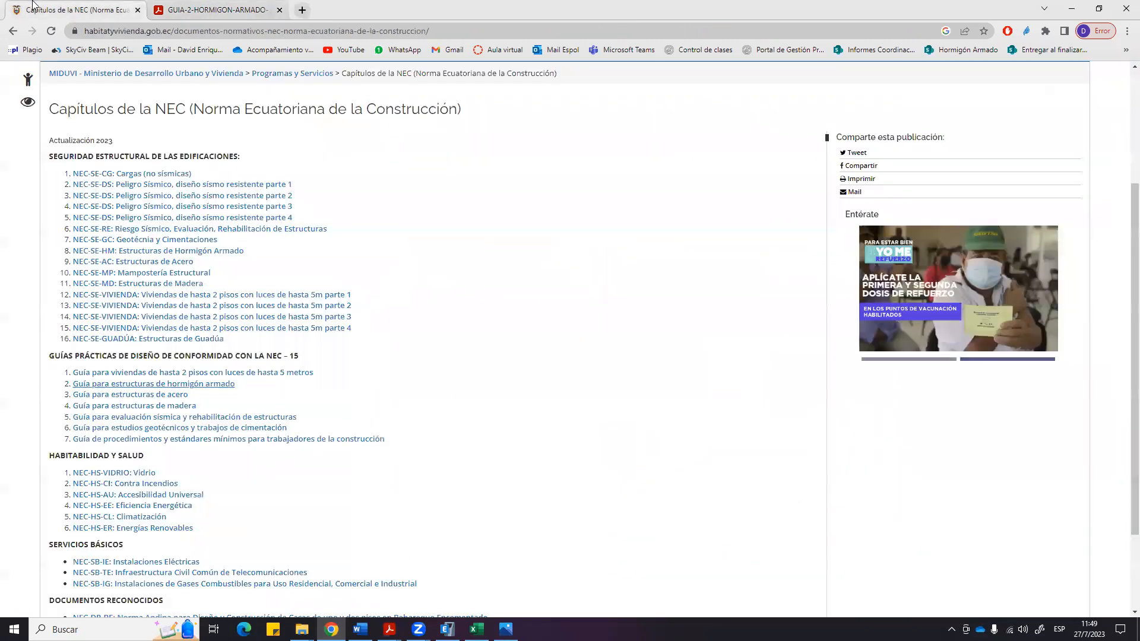
{"action": "left_click", "coordinate": [238, 372]}
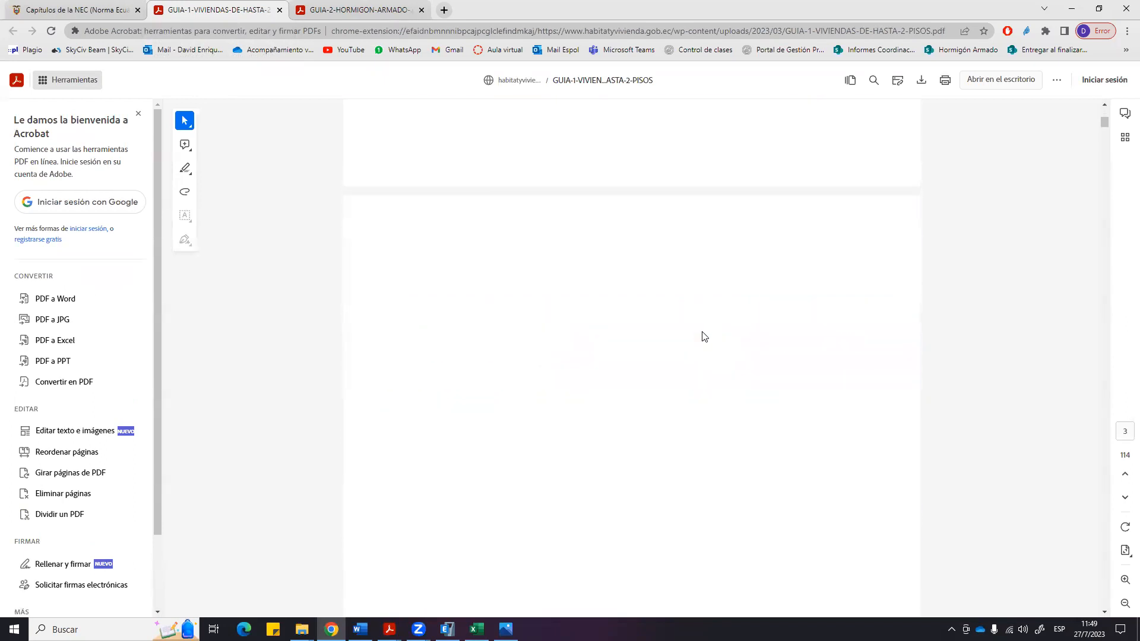
{"action": "scroll", "coordinate": [704, 336], "scroll_direction": "down", "scroll_amount": 20}
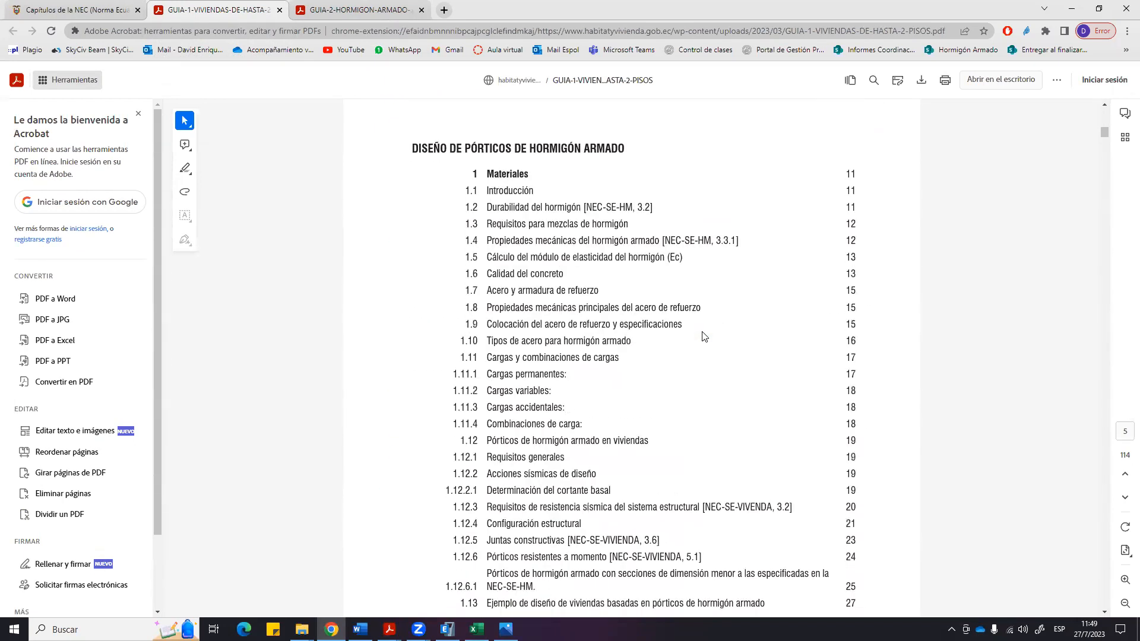
{"action": "scroll", "coordinate": [703, 337], "scroll_direction": "up", "scroll_amount": 6}
{"action": "scroll", "coordinate": [593, 285], "scroll_direction": "down", "scroll_amount": 5}
{"action": "scroll", "coordinate": [508, 236], "scroll_direction": "up", "scroll_amount": 2}
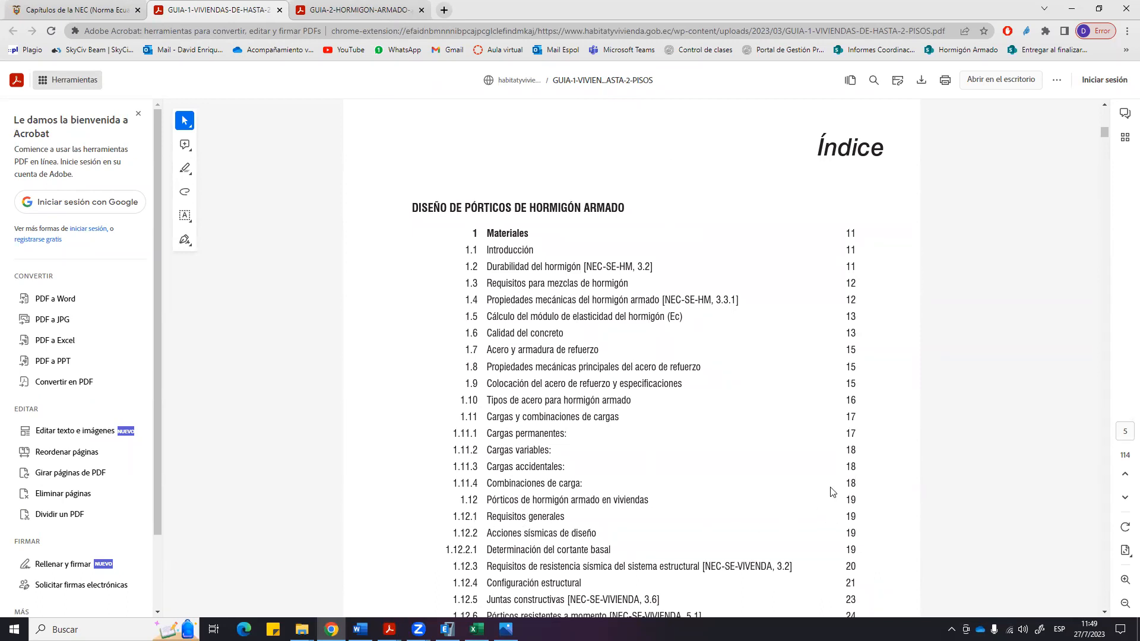
{"action": "scroll", "coordinate": [547, 333], "scroll_direction": "down", "scroll_amount": 3}
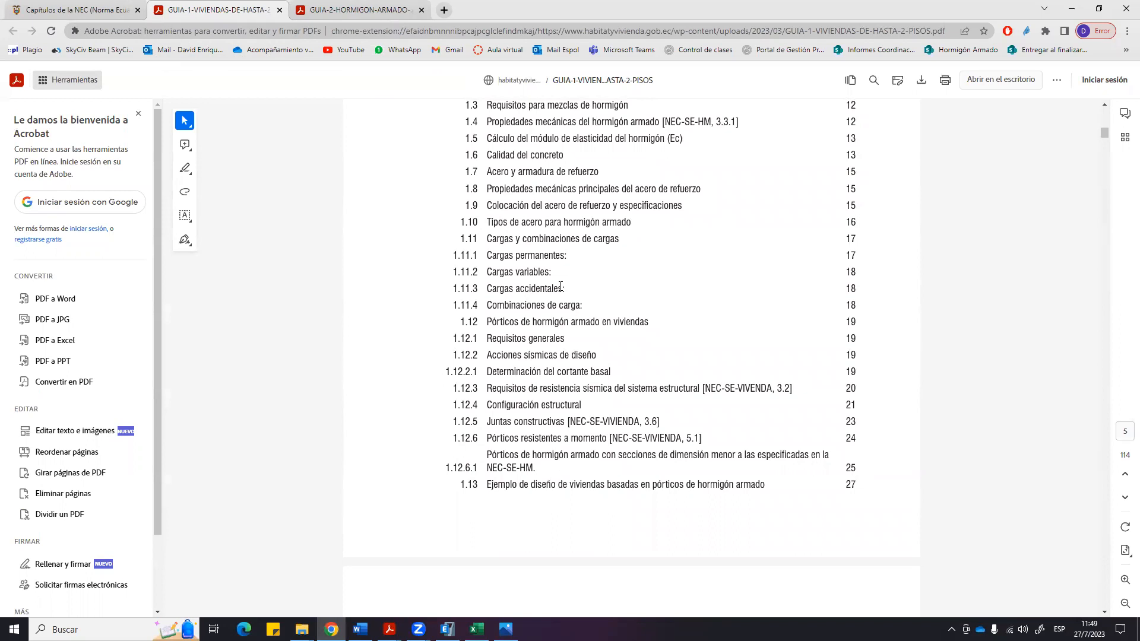
{"action": "scroll", "coordinate": [561, 286], "scroll_direction": "down", "scroll_amount": 15}
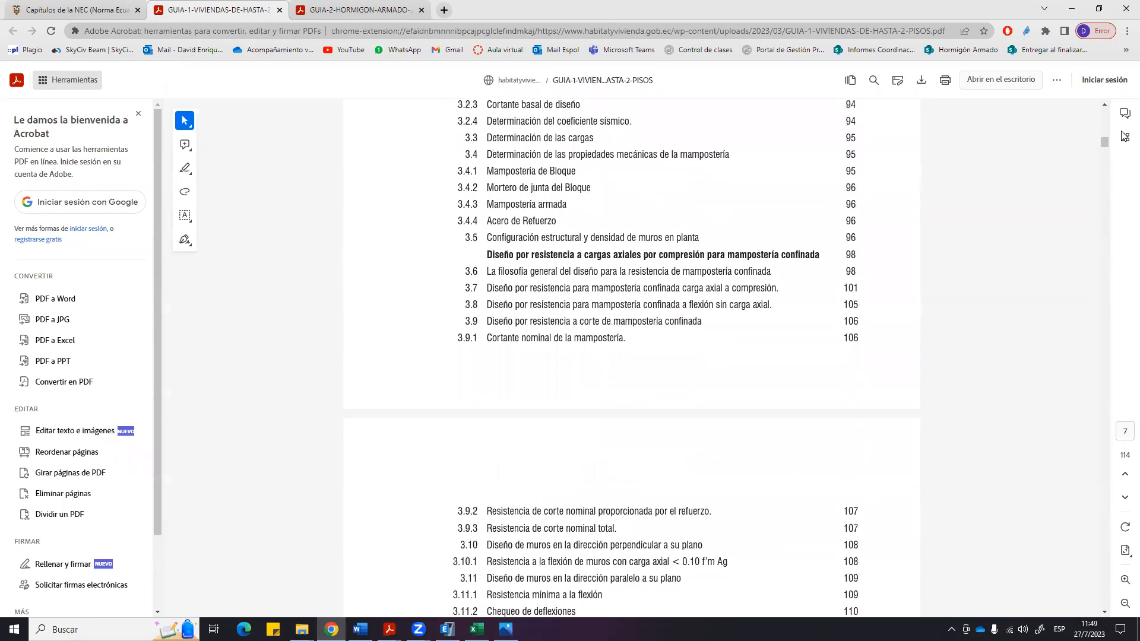
{"action": "left_click_drag", "start_coordinate": [1104, 143], "coordinate": [1101, 197]}
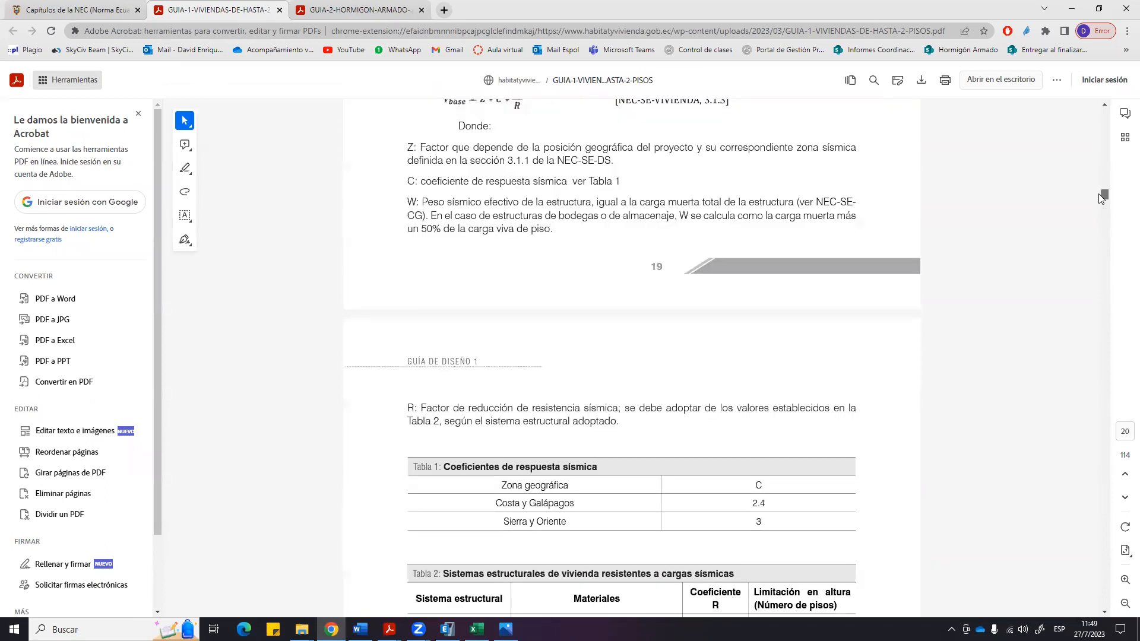
{"action": "scroll", "coordinate": [1004, 365], "scroll_direction": "up", "scroll_amount": 10}
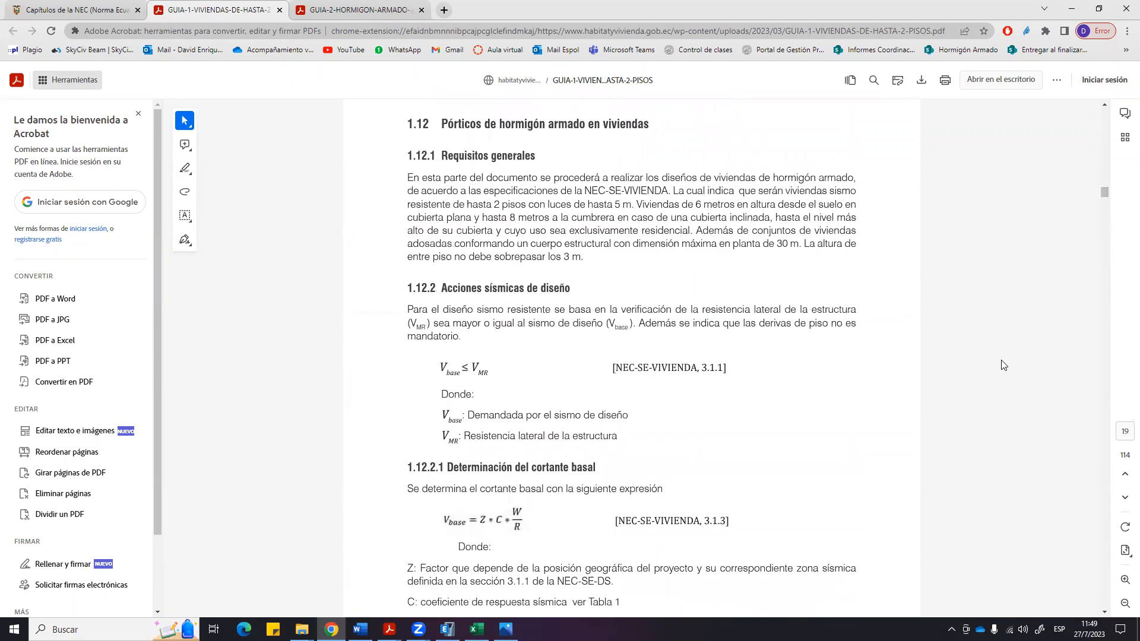
{"action": "scroll", "coordinate": [1003, 366], "scroll_direction": "up", "scroll_amount": 15}
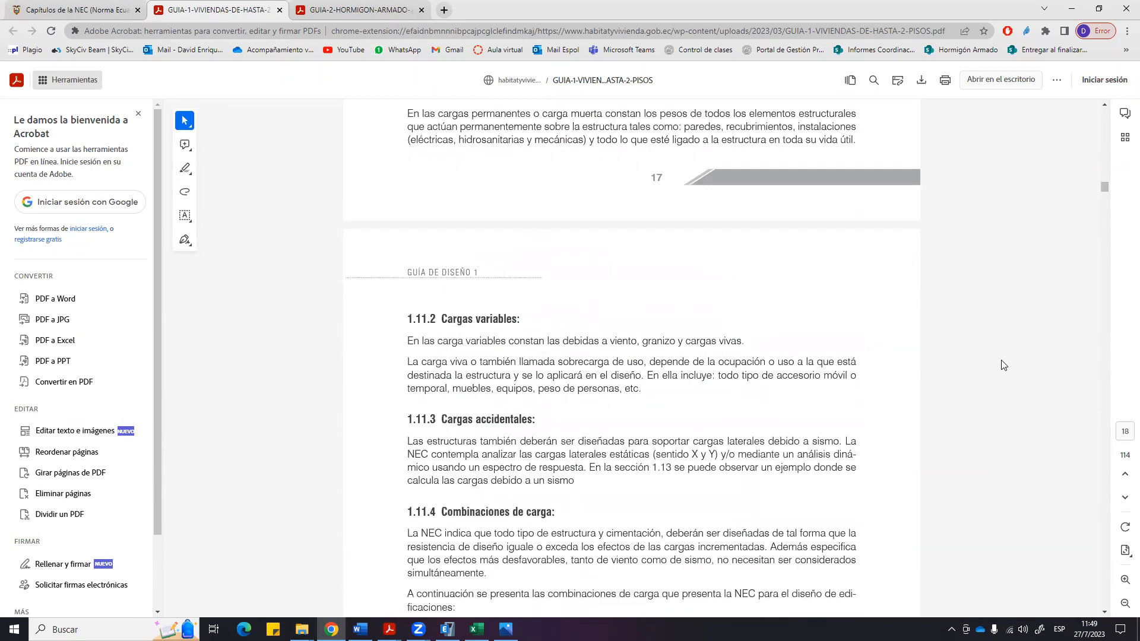
{"action": "scroll", "coordinate": [1003, 360], "scroll_direction": "up", "scroll_amount": 12}
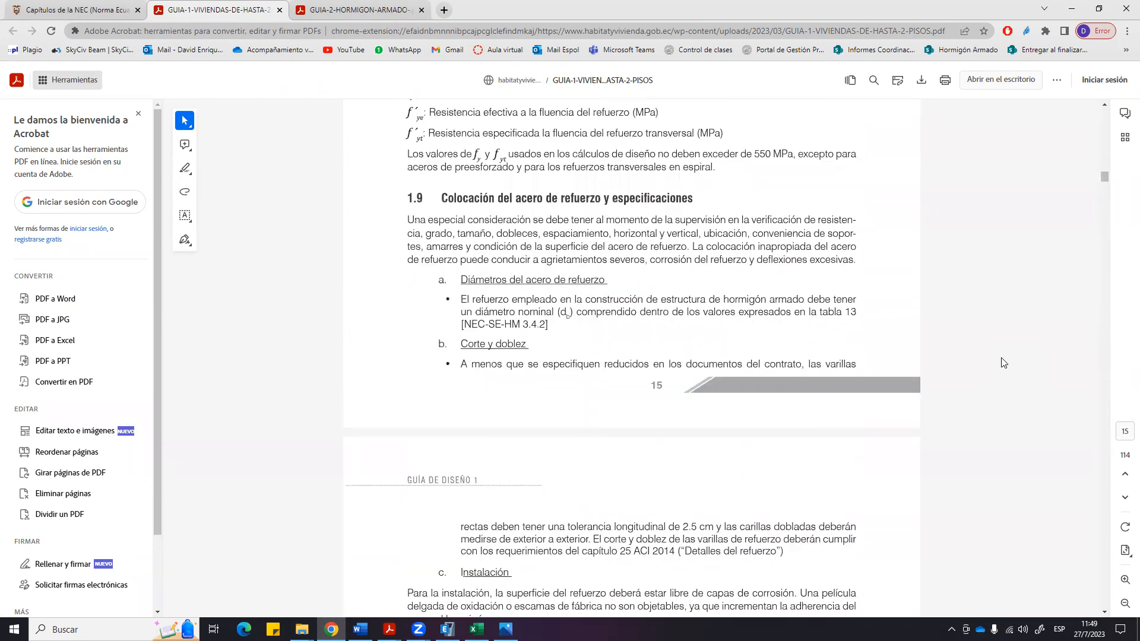
Search the housing guide for "columna" and go through the matches to Tabla 3 with the minimum column and beam sections.
{"action": "left_click", "coordinate": [874, 80]}
{"action": "type", "text": "columna"}
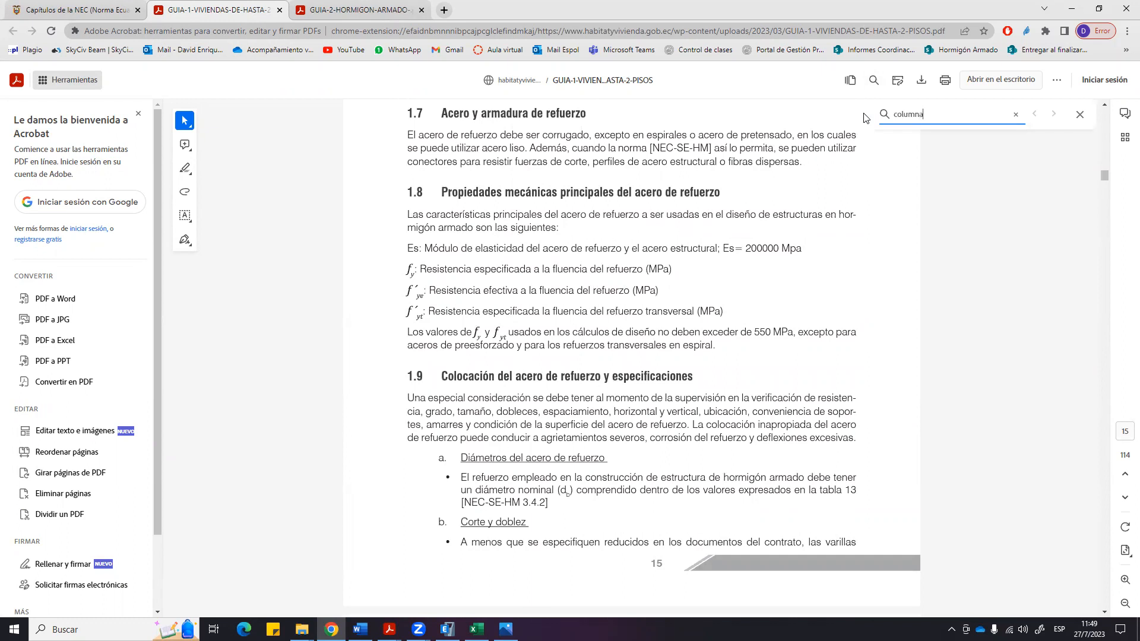
{"action": "key", "text": "Return"}
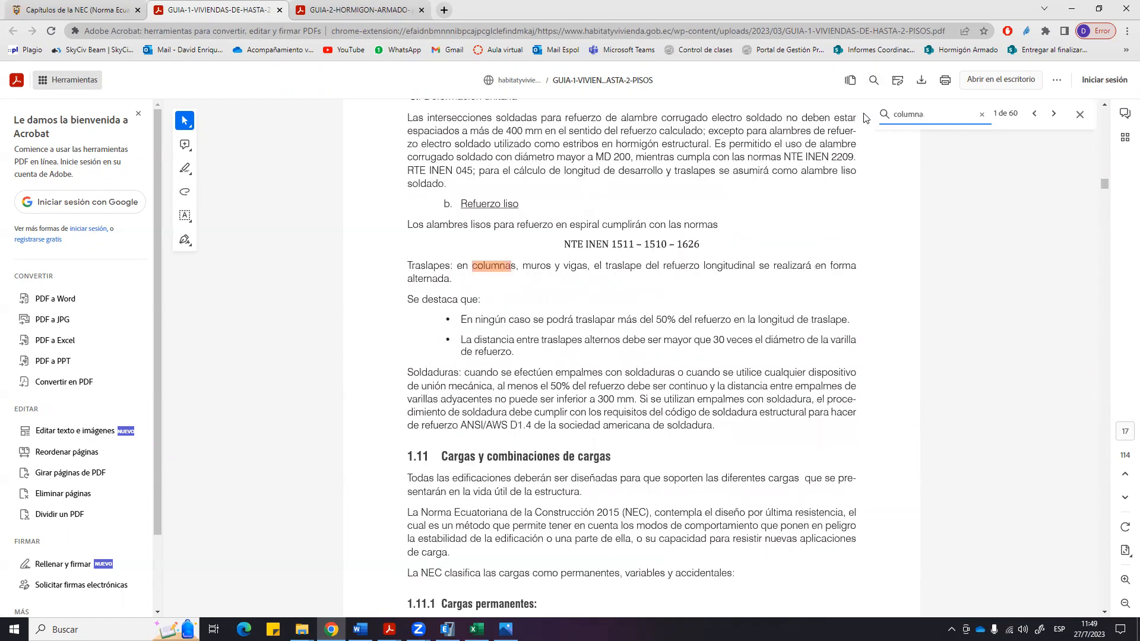
{"action": "key", "text": "Return"}
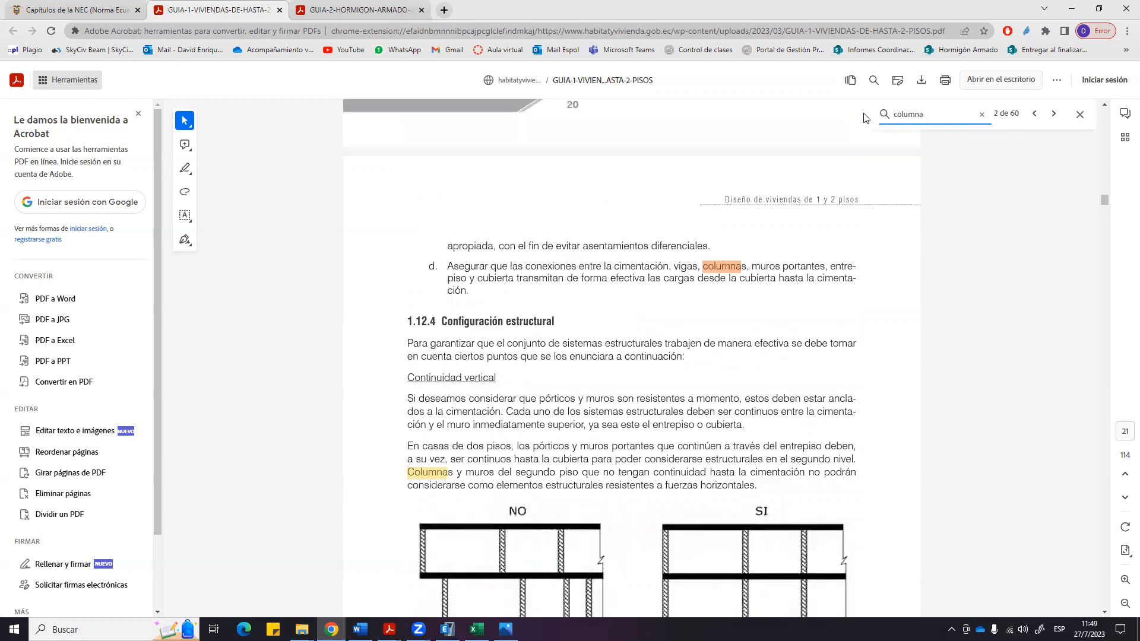
{"action": "key", "text": "Return"}
{"action": "key", "text": "Return"}
{"action": "key", "text": "Return"}
{"action": "key", "text": "Return"}
{"action": "key", "text": "Return"}
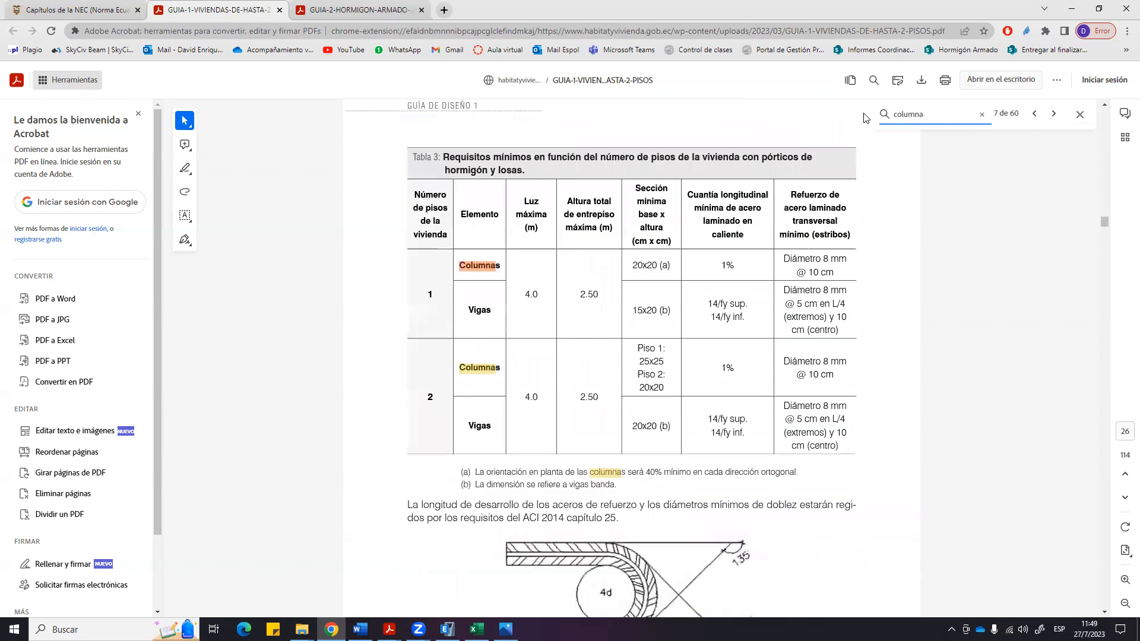
{"action": "scroll", "coordinate": [562, 340], "scroll_direction": "up", "scroll_amount": 1}
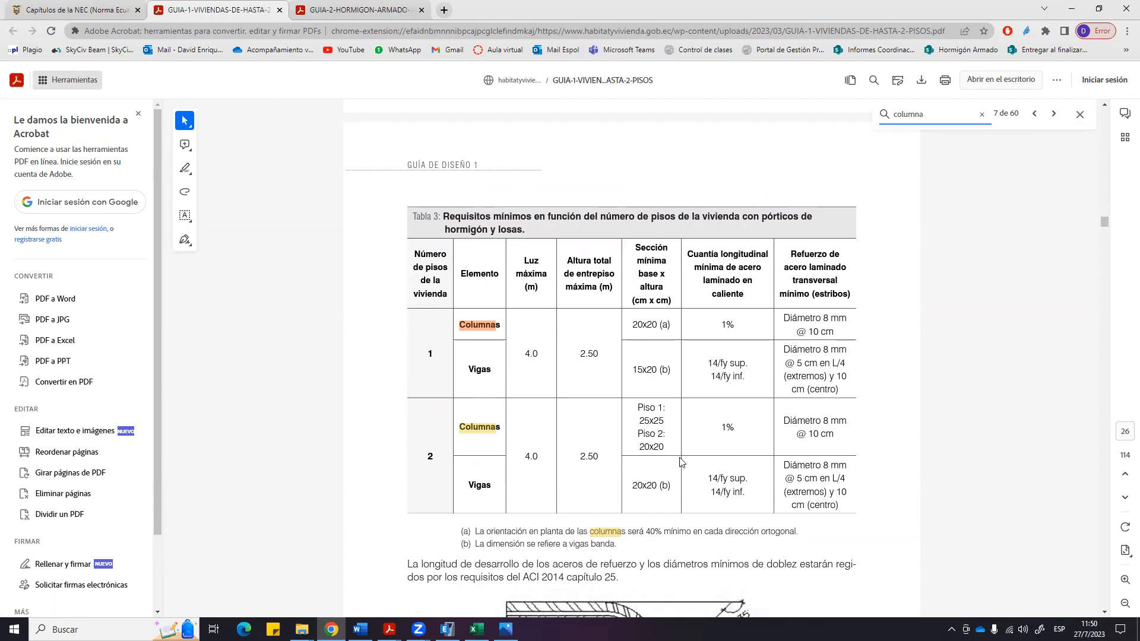
Return to the housing guide's cover to check its title, and view the architectural floor plan in Acrobat Reader.
{"action": "left_click_drag", "start_coordinate": [1105, 222], "coordinate": [1105, 100]}
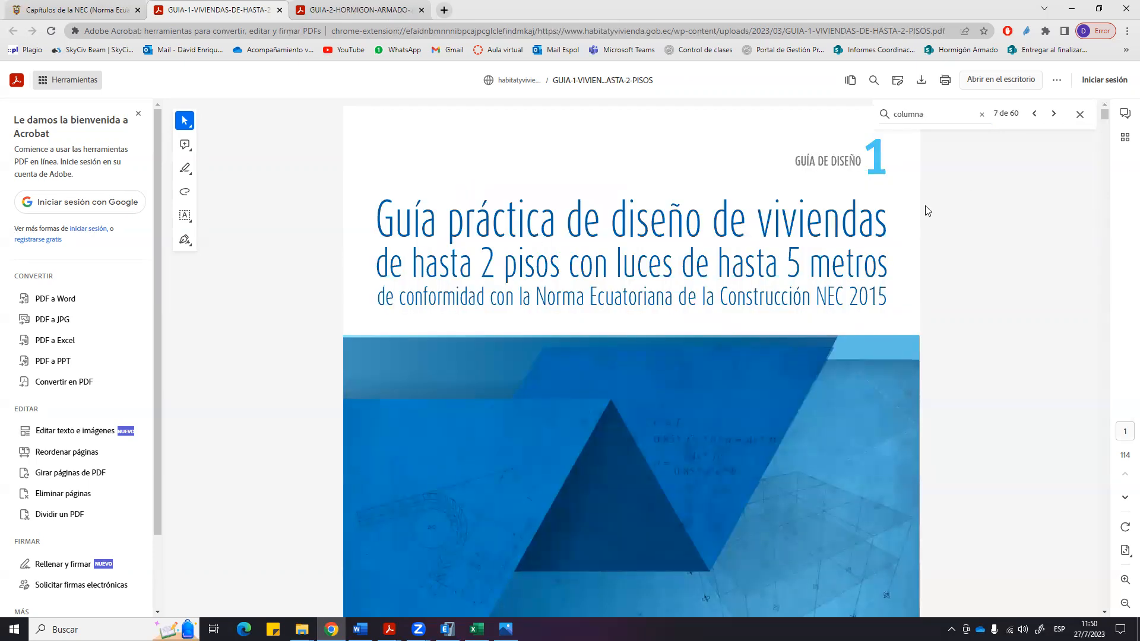
{"action": "left_click_drag", "start_coordinate": [714, 256], "coordinate": [910, 262]}
{"action": "left_click", "coordinate": [894, 271]}
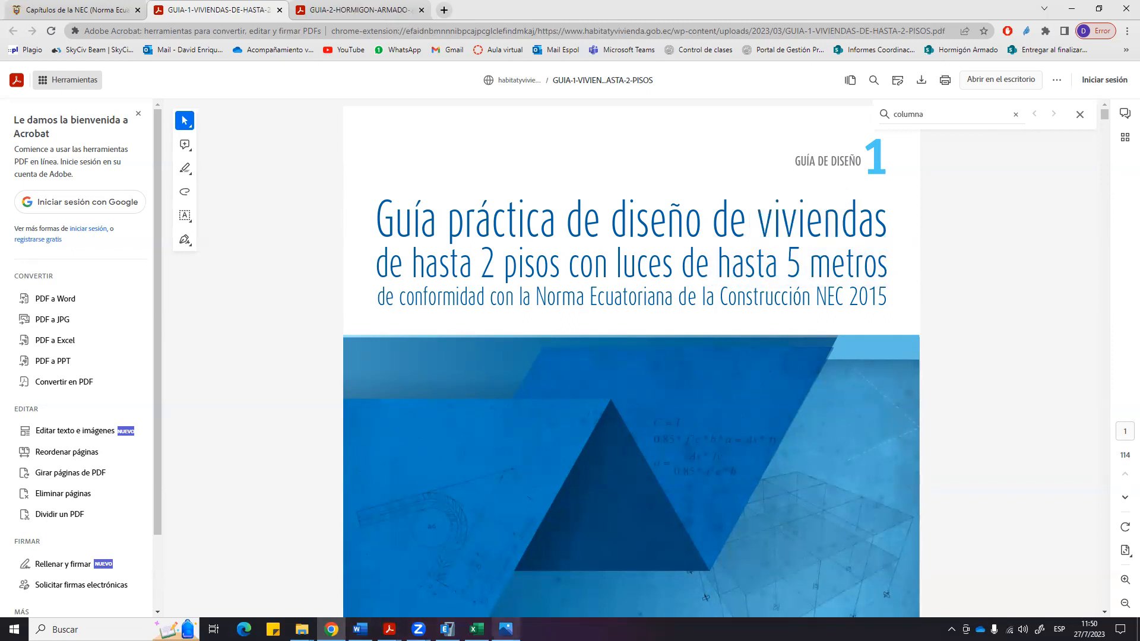
{"action": "mouse_move", "coordinate": [390, 628]}
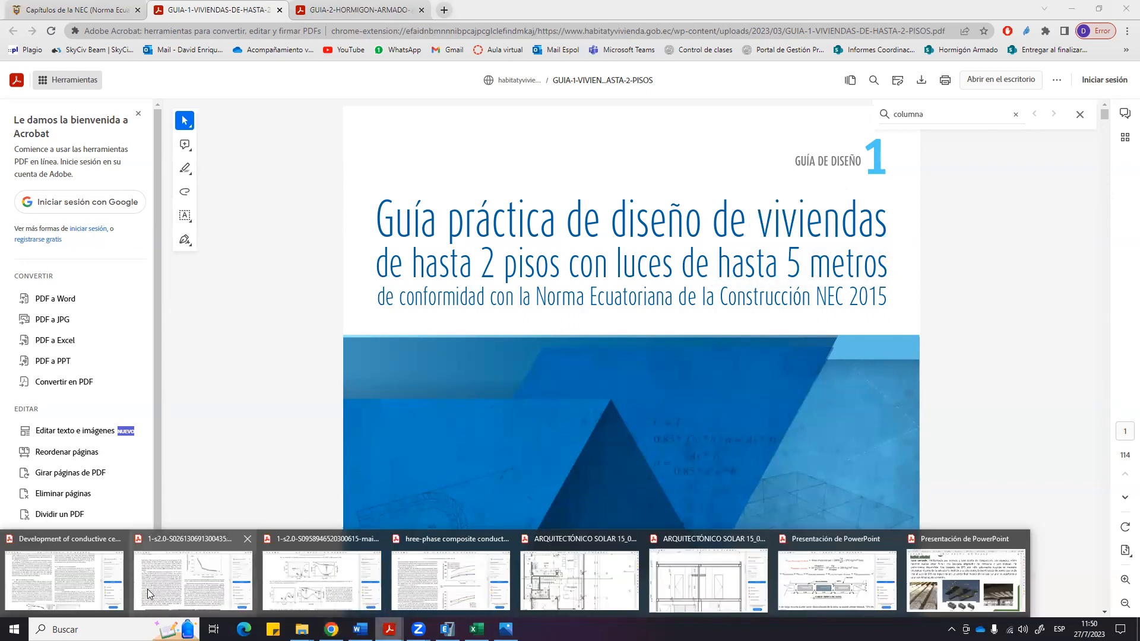
{"action": "left_click", "coordinate": [581, 581]}
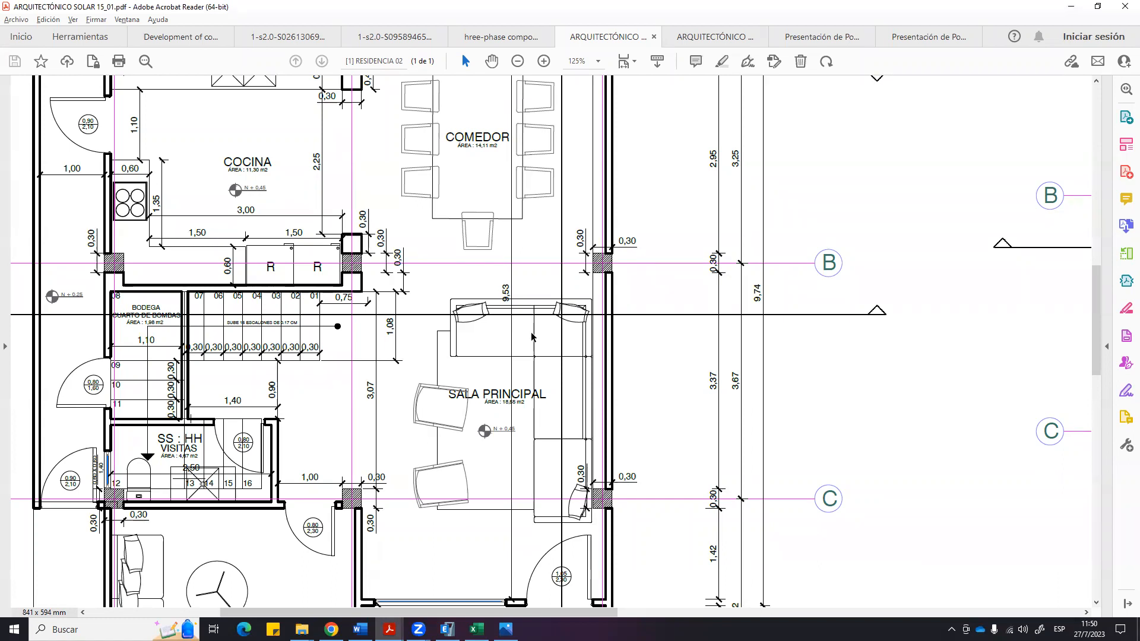
Switch to Excel and extend the column entry in E15 to C25X25-C30X30.
{"action": "left_click", "coordinate": [477, 629]}
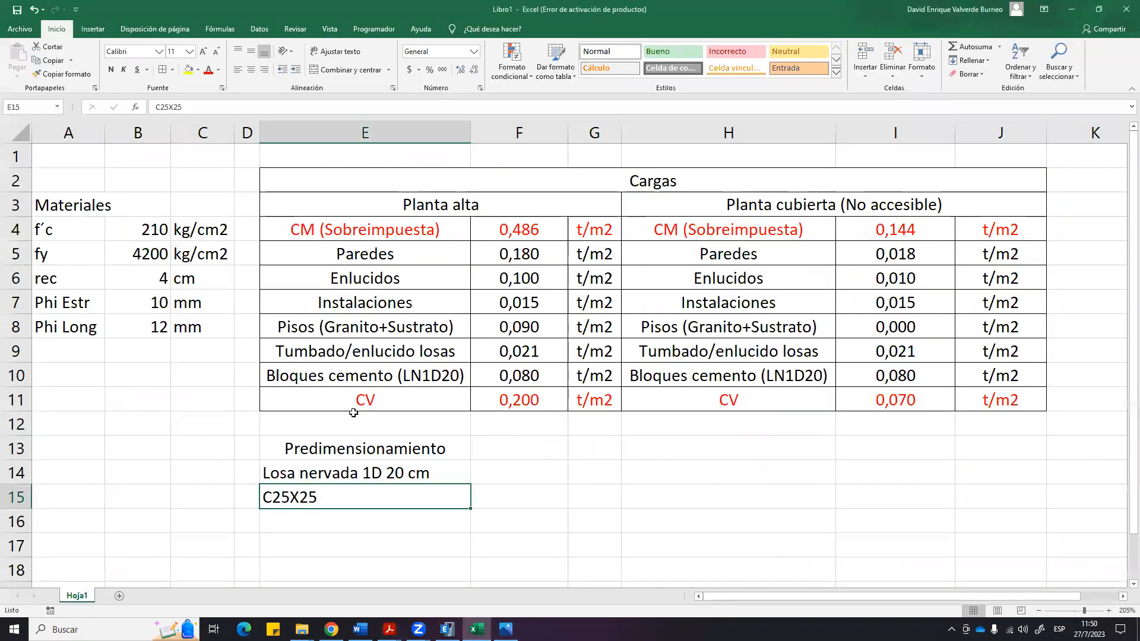
{"action": "double_click", "coordinate": [382, 500]}
{"action": "double_click", "coordinate": [263, 501]}
{"action": "left_click", "coordinate": [337, 498]}
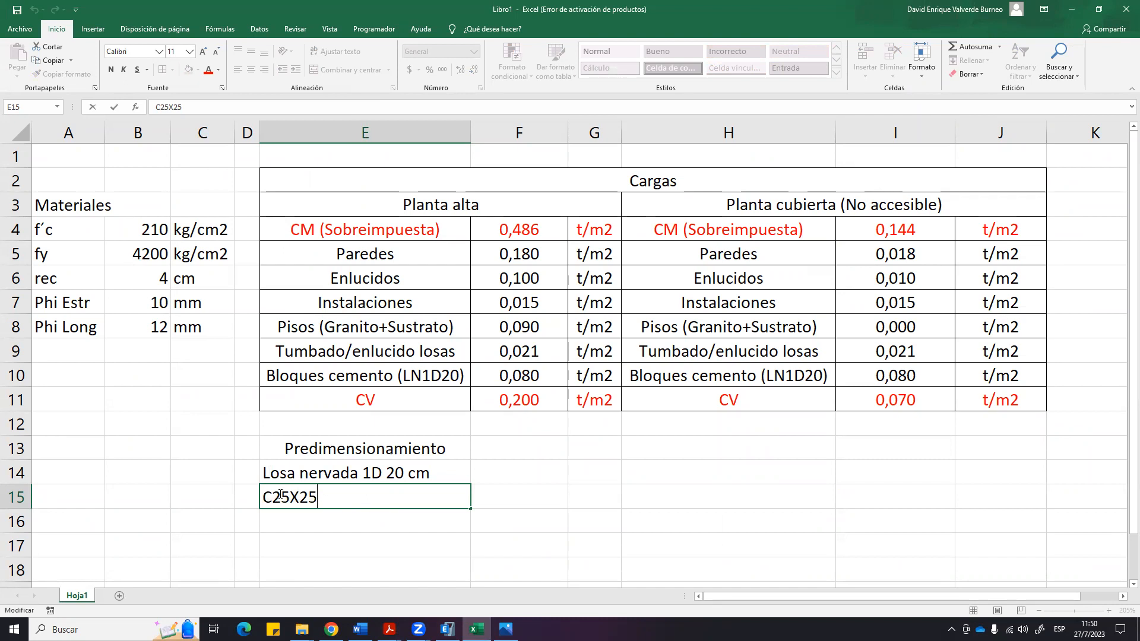
{"action": "type", "text": "-C30x30"}
{"action": "key", "text": "Return"}
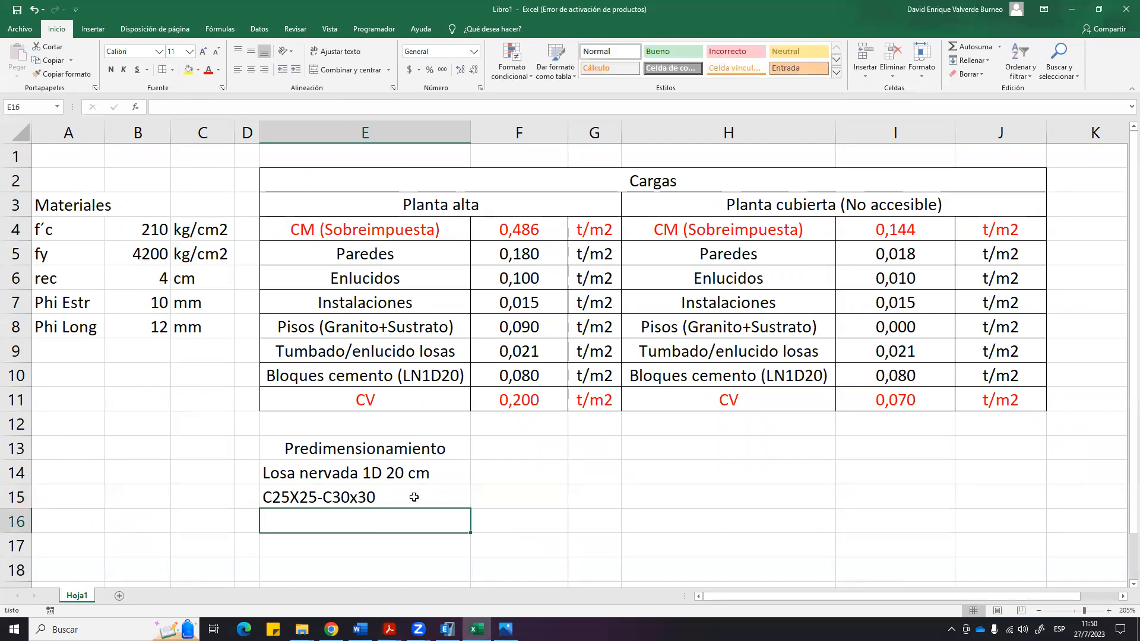
{"action": "double_click", "coordinate": [357, 498]}
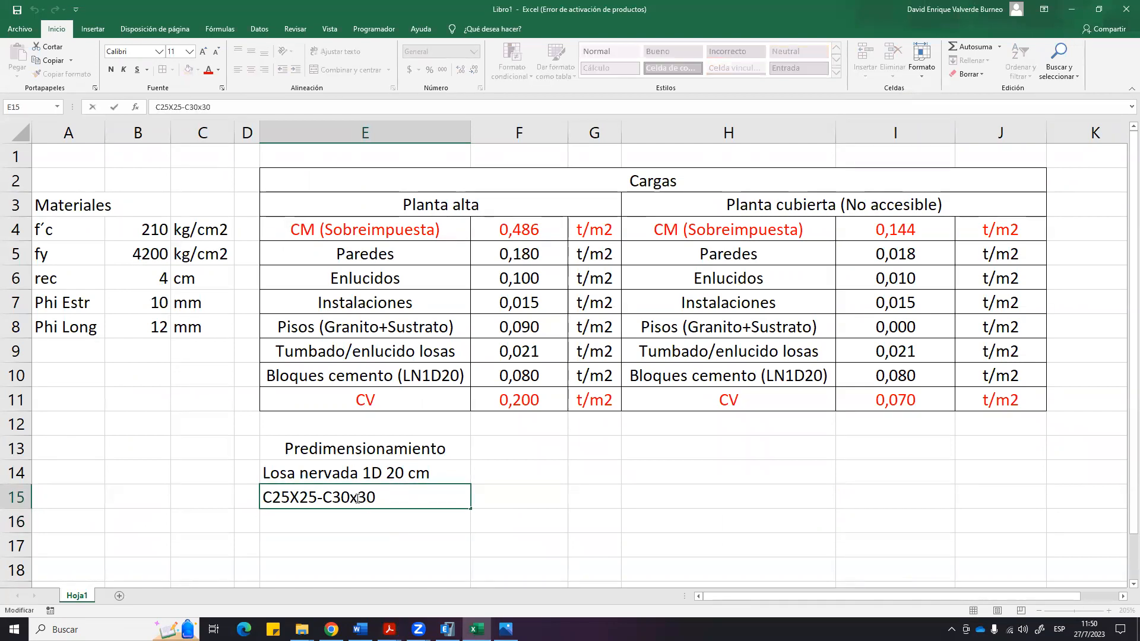
{"action": "key", "text": "BackSpace"}
{"action": "type", "text": "X"}
{"action": "left_click", "coordinate": [434, 552]}
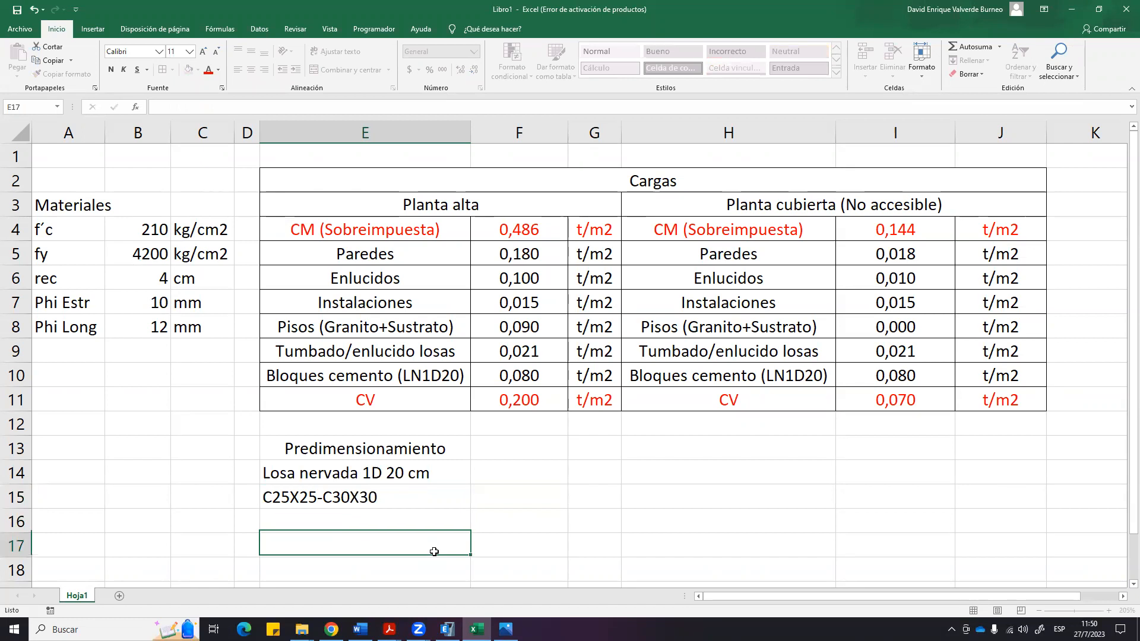
{"action": "left_click", "coordinate": [334, 500]}
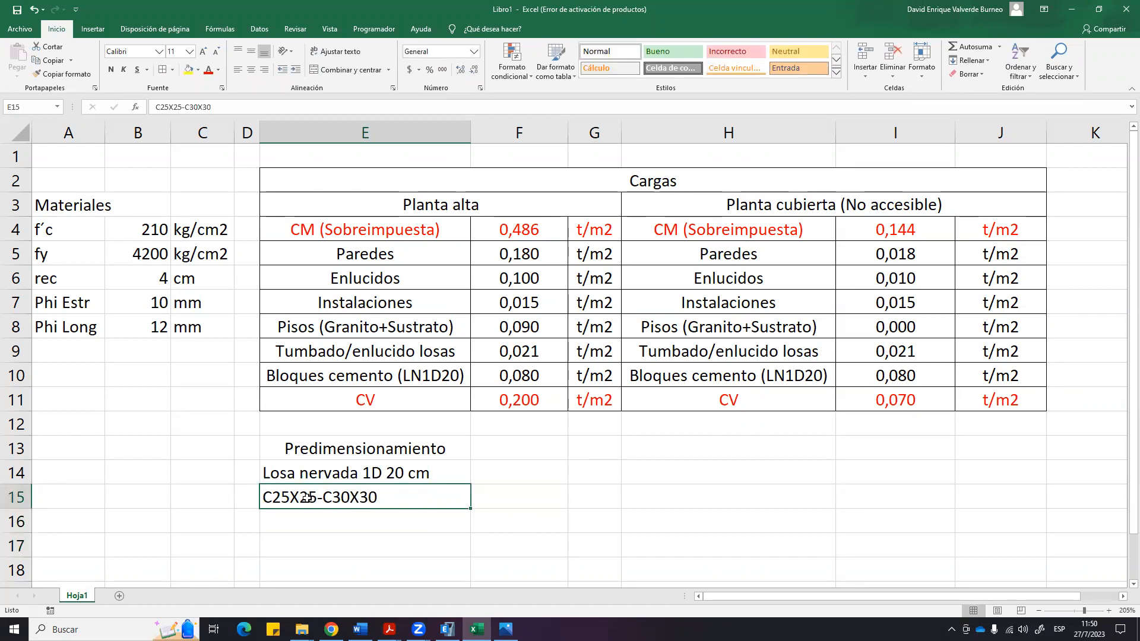
{"action": "left_click_drag", "start_coordinate": [403, 475], "coordinate": [401, 493]}
{"action": "left_click", "coordinate": [350, 524]}
{"action": "double_click", "coordinate": [397, 494]}
{"action": "double_click", "coordinate": [339, 499]}
{"action": "key", "text": "Return"}
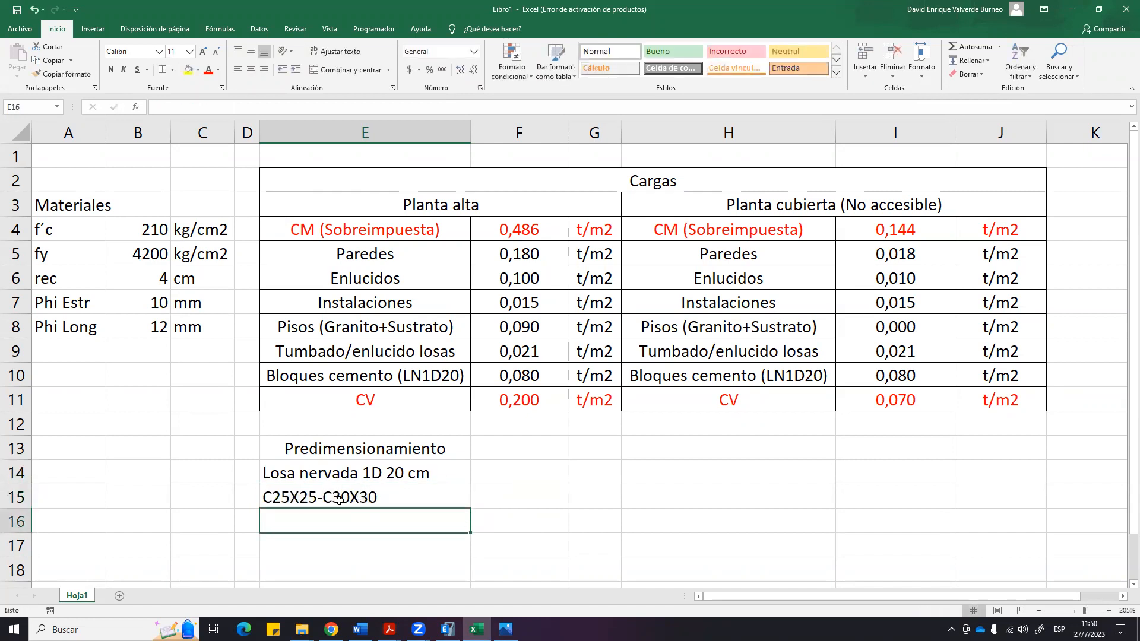
{"action": "double_click", "coordinate": [299, 499]}
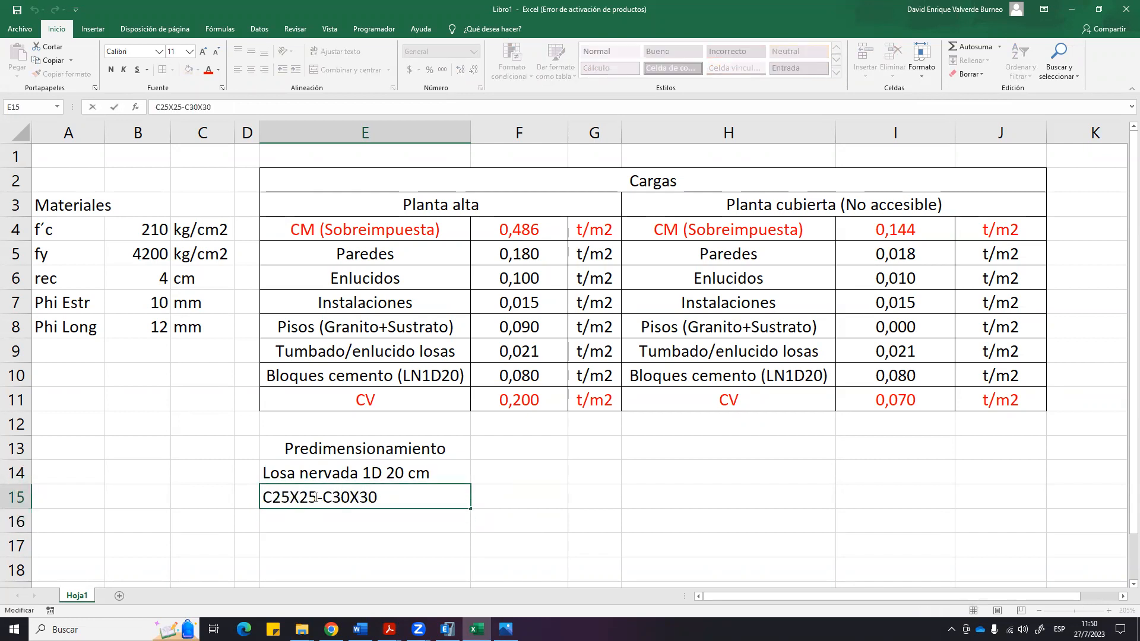
{"action": "left_click_drag", "start_coordinate": [316, 498], "coordinate": [262, 497]}
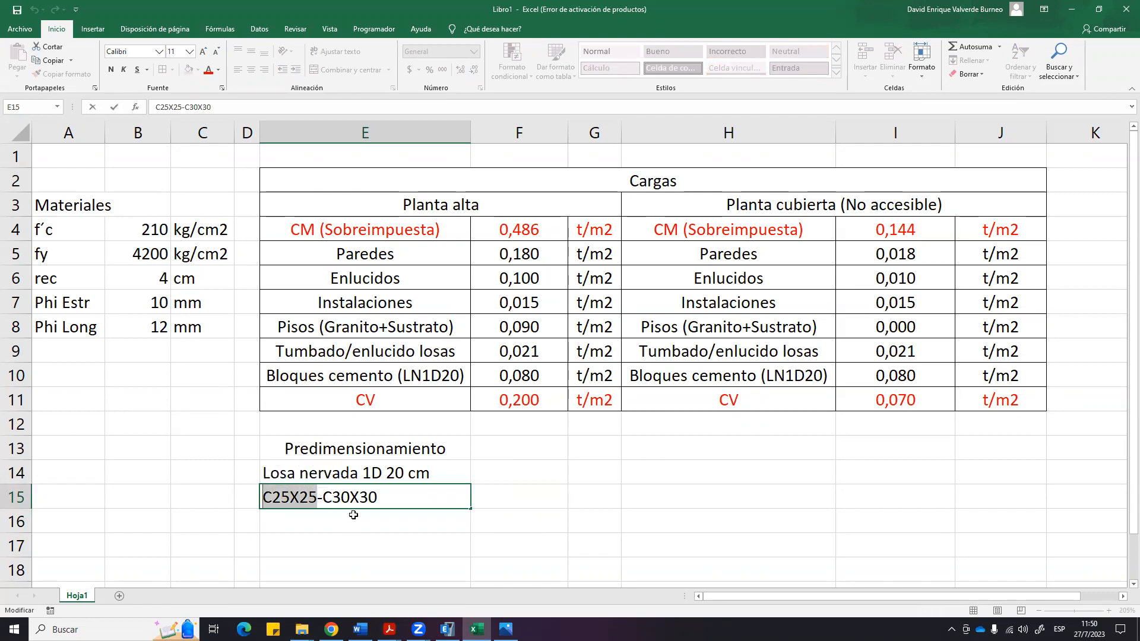
{"action": "left_click", "coordinate": [516, 499]}
{"action": "left_click_drag", "start_coordinate": [509, 471], "coordinate": [504, 492]}
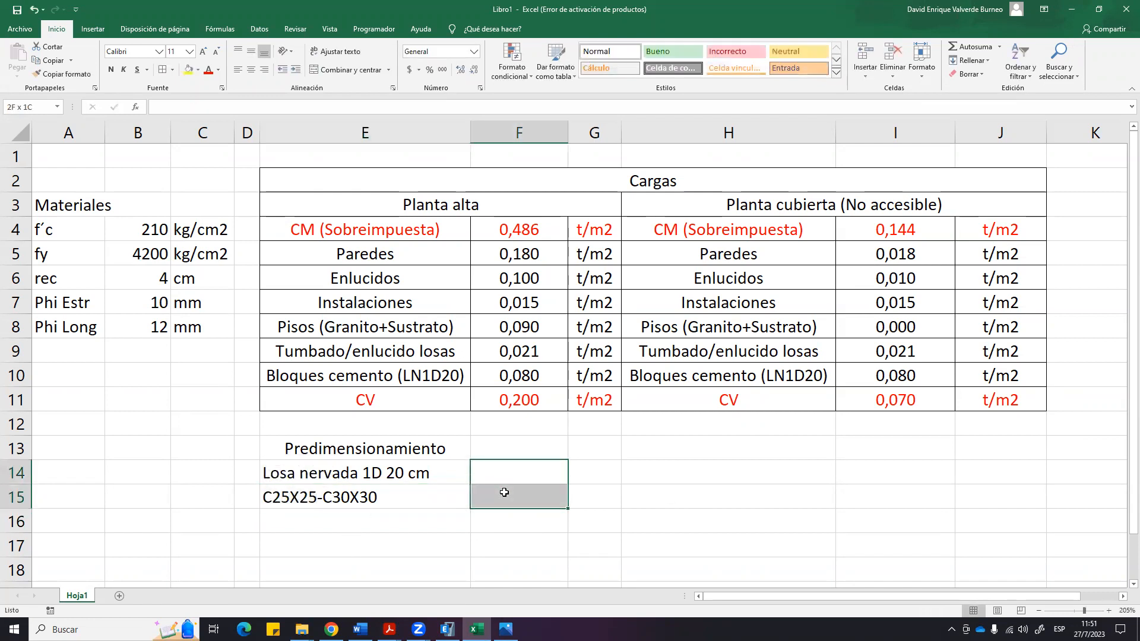
{"action": "scroll", "coordinate": [673, 456], "scroll_direction": "down", "scroll_amount": 2}
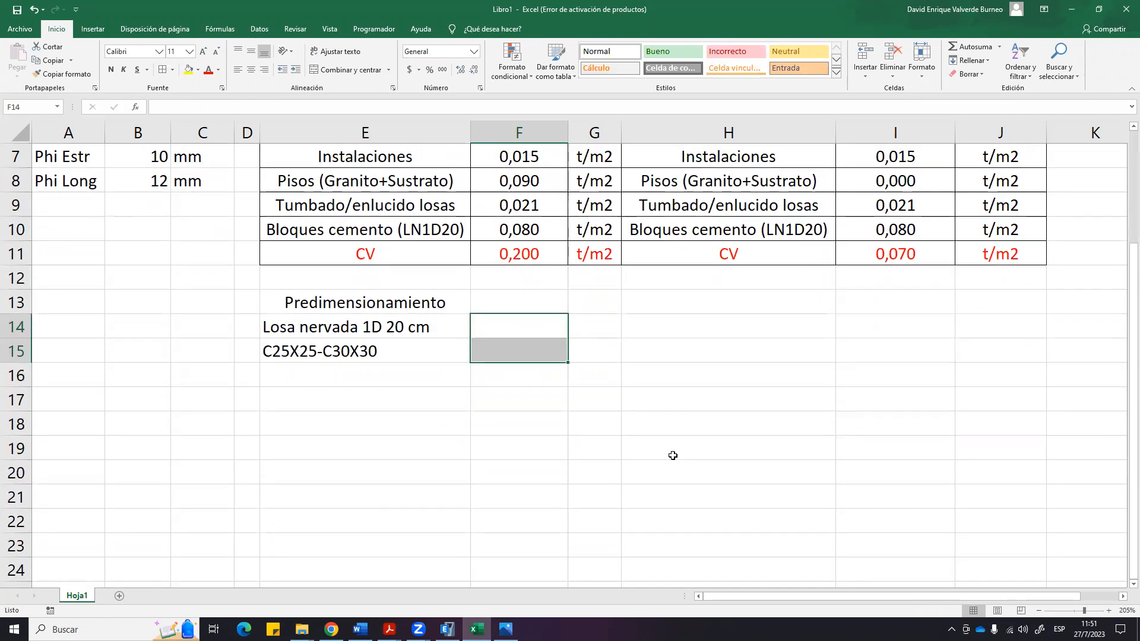
{"action": "left_click", "coordinate": [673, 456]}
{"action": "left_click_drag", "start_coordinate": [315, 303], "coordinate": [603, 302]}
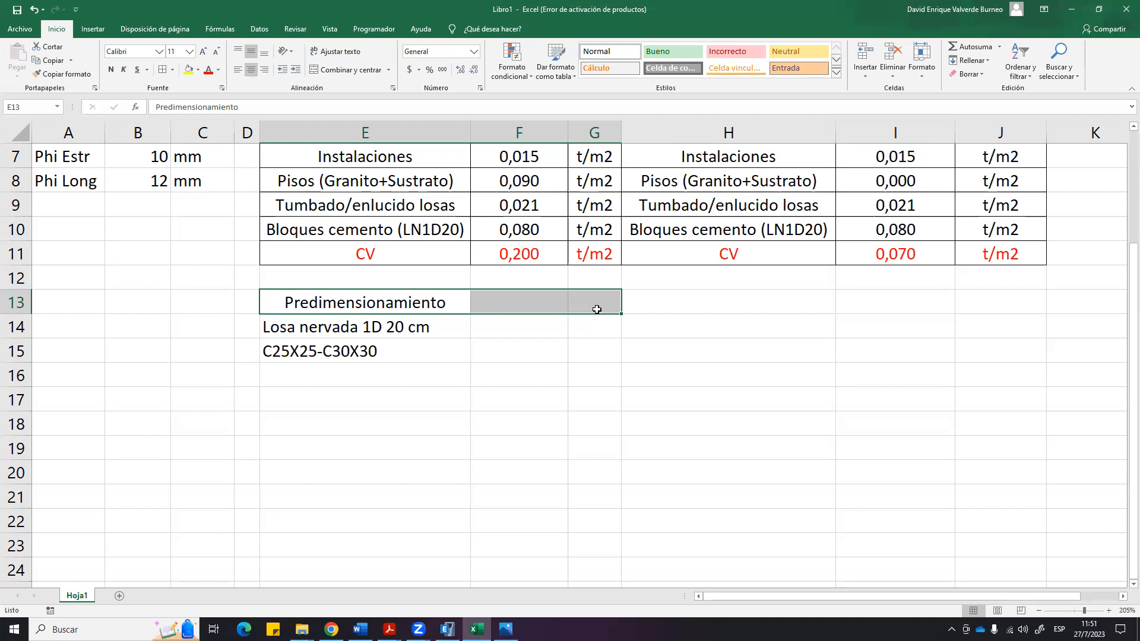
{"action": "left_click", "coordinate": [380, 352]}
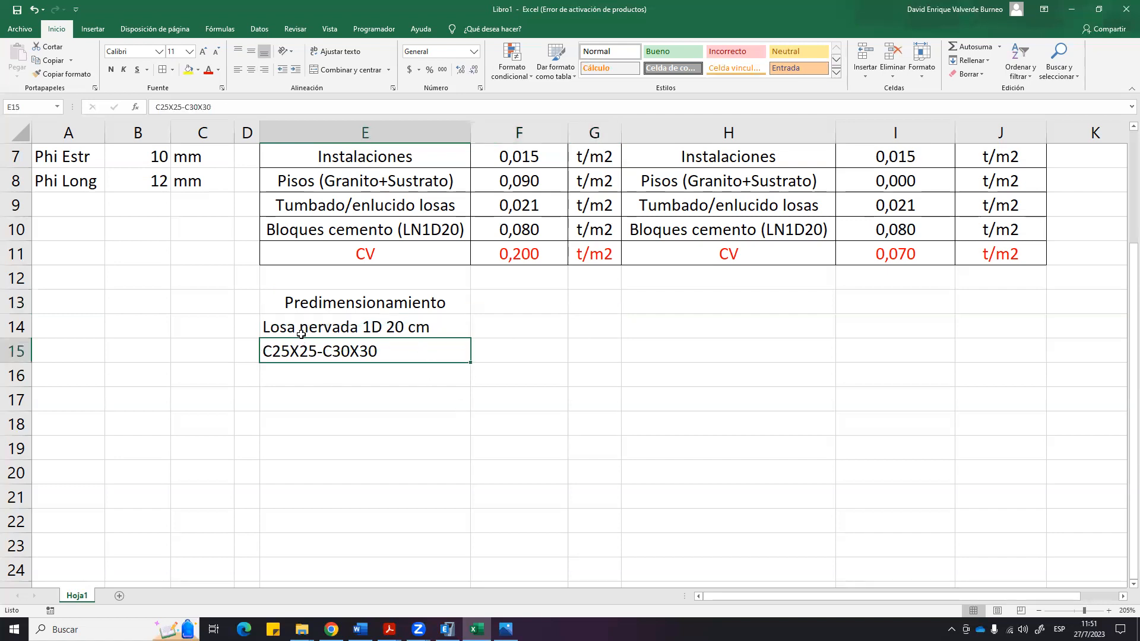
{"action": "double_click", "coordinate": [325, 352]}
{"action": "left_click_drag", "start_coordinate": [331, 352], "coordinate": [402, 351]}
{"action": "left_click", "coordinate": [402, 352]}
Start the beam section entry in E16 below the column sizes with V25X.
{"action": "left_click", "coordinate": [339, 375]}
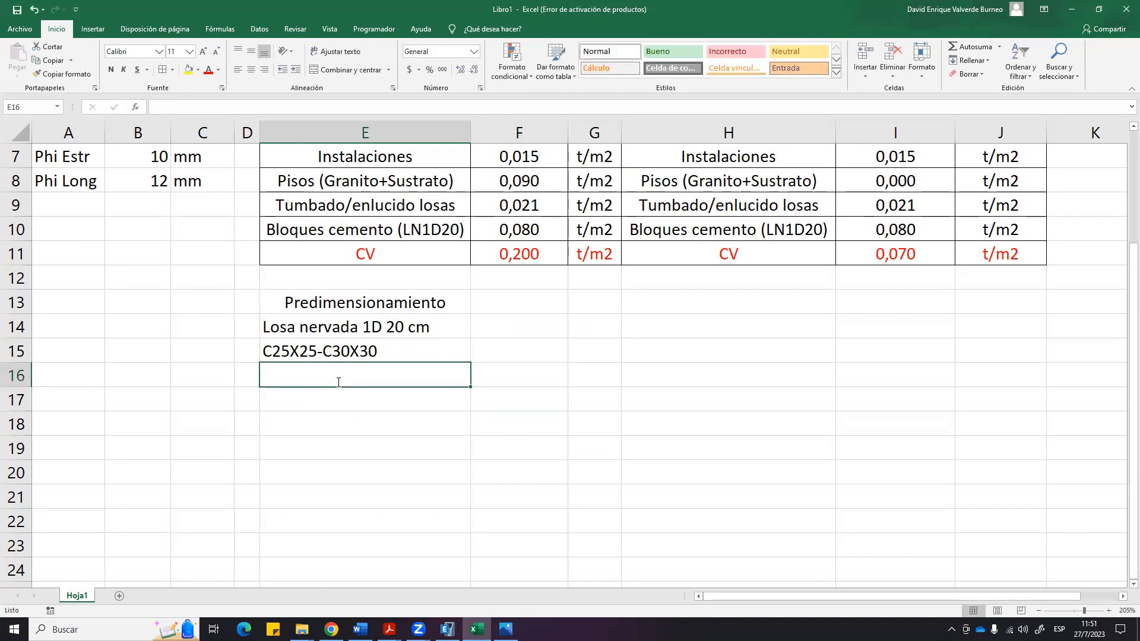
{"action": "type", "text": "V"}
{"action": "left_click", "coordinate": [495, 442]}
{"action": "mouse_move", "coordinate": [505, 629]}
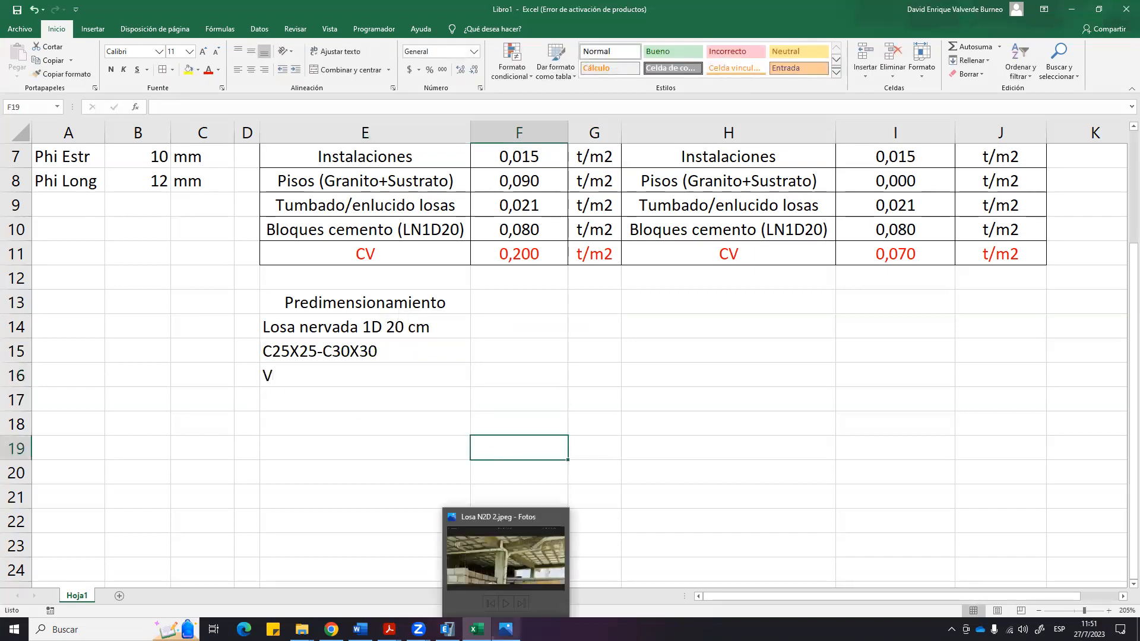
{"action": "double_click", "coordinate": [301, 374]}
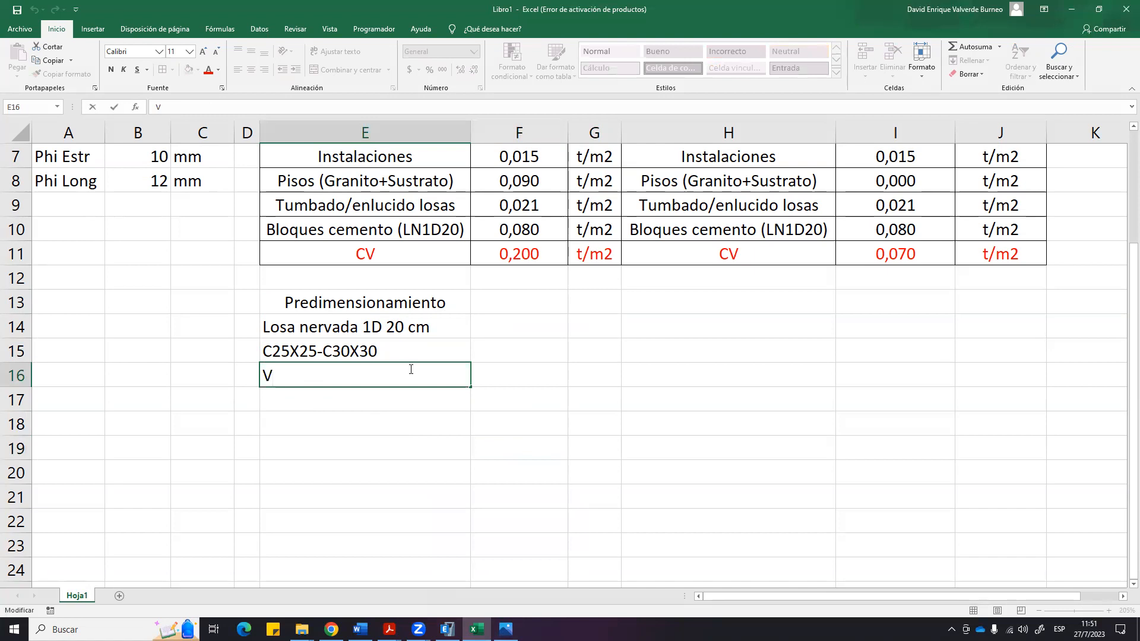
{"action": "type", "text": "25X"}
Return to the housing guide in Chrome and examine the minimum beam section for two-storey dwellings in Tabla 3.
{"action": "mouse_move", "coordinate": [390, 630]}
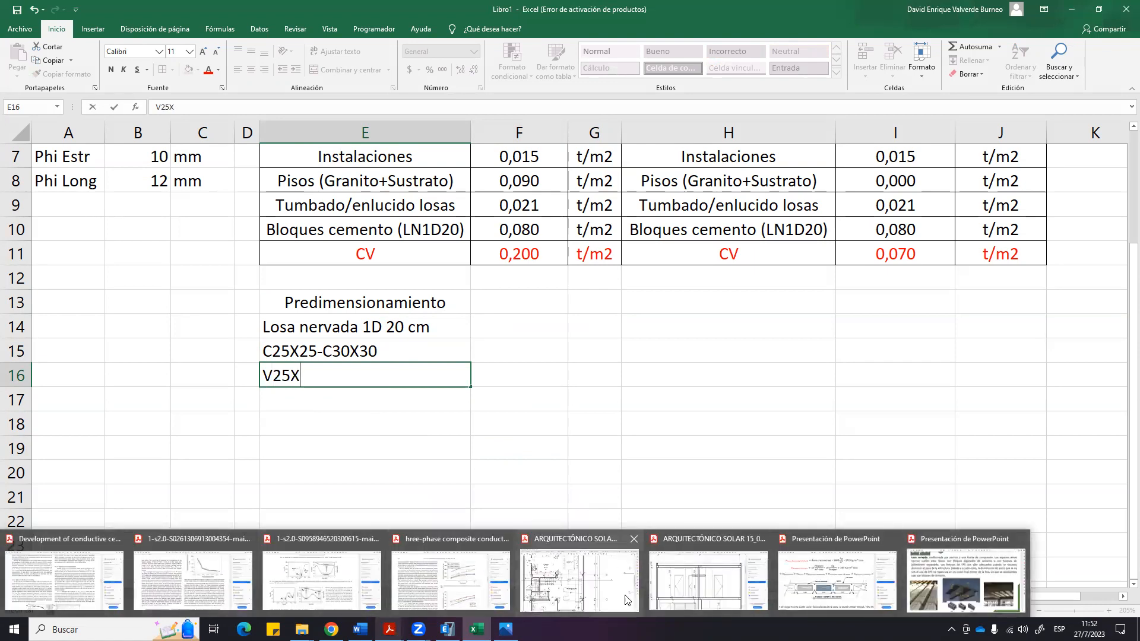
{"action": "left_click", "coordinate": [331, 629]}
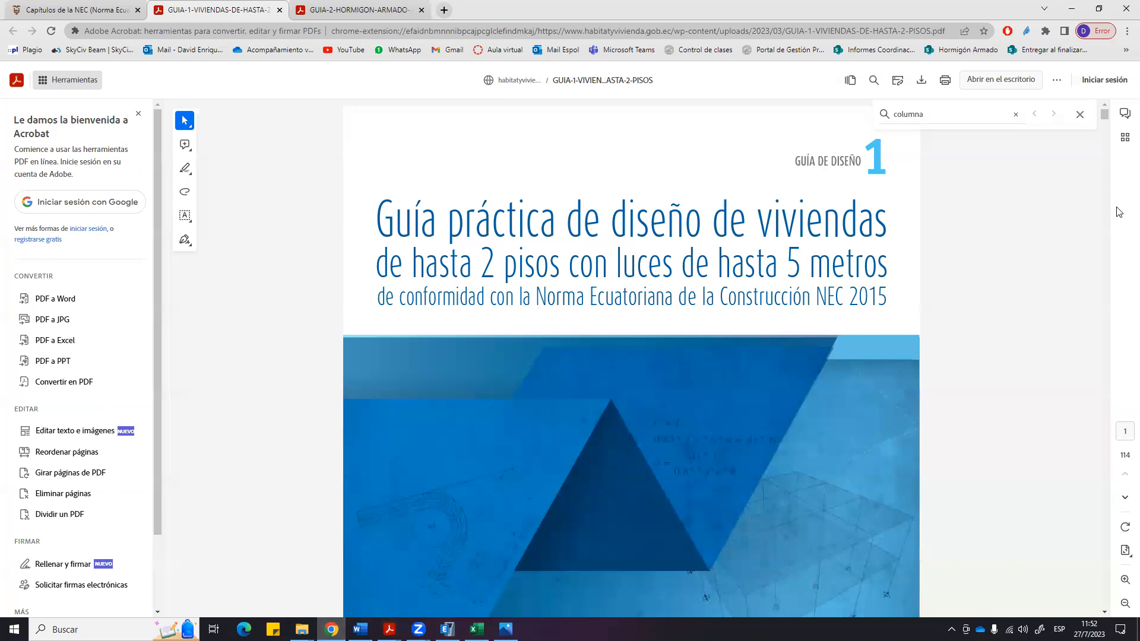
{"action": "left_click_drag", "start_coordinate": [1106, 119], "coordinate": [1095, 227]}
{"action": "scroll", "coordinate": [812, 451], "scroll_direction": "down", "scroll_amount": 2}
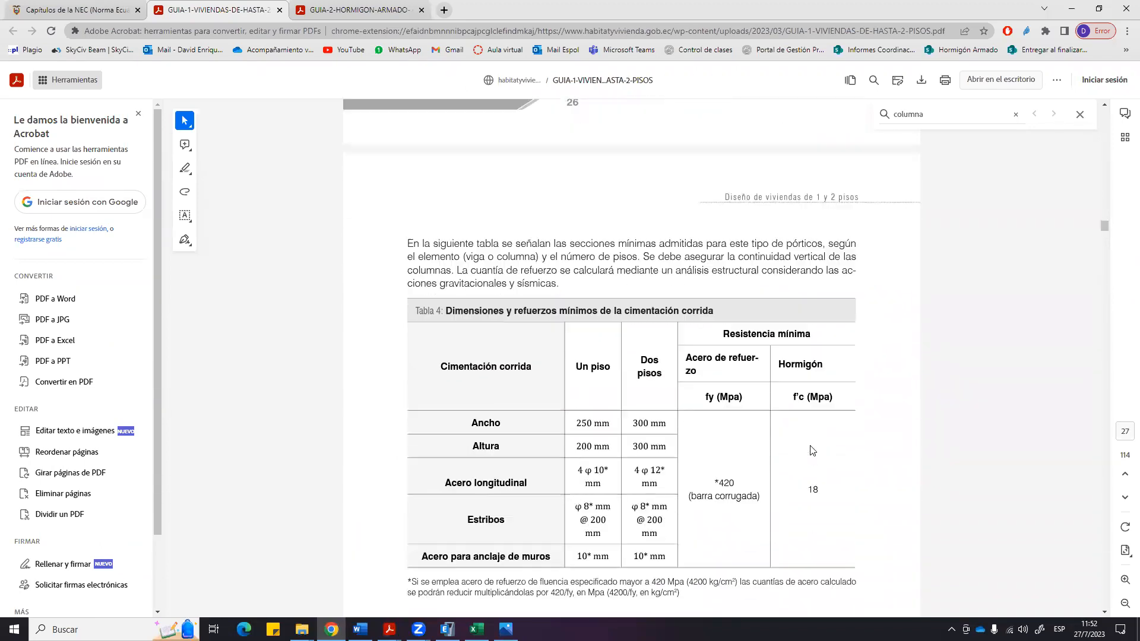
{"action": "scroll", "coordinate": [812, 450], "scroll_direction": "up", "scroll_amount": 10}
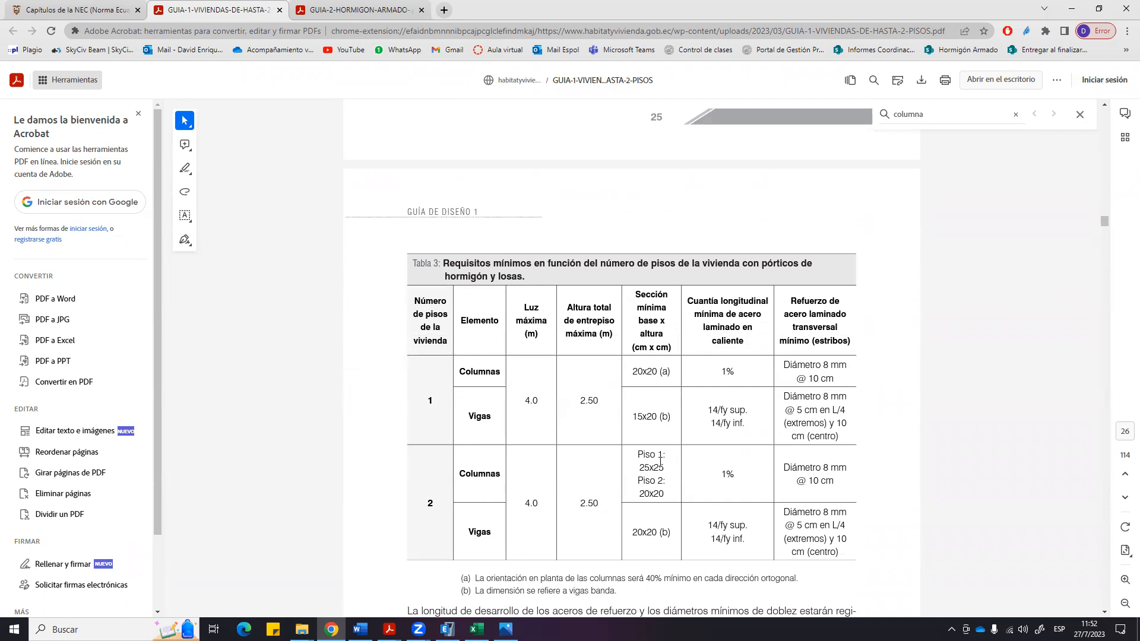
{"action": "scroll", "coordinate": [654, 513], "scroll_direction": "down", "scroll_amount": 2}
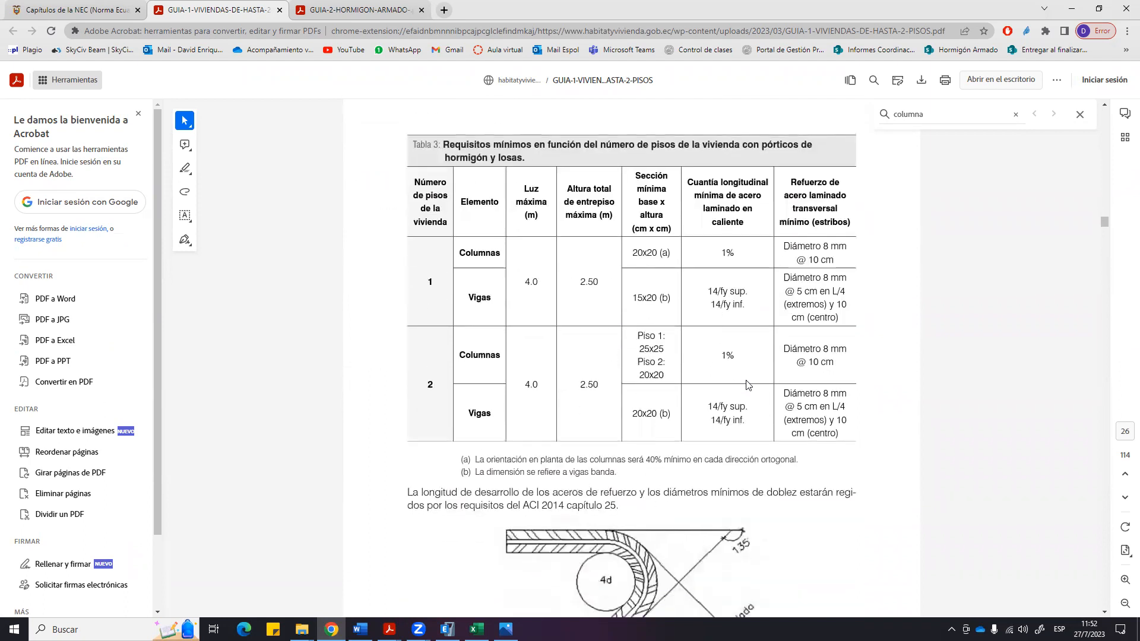
{"action": "scroll", "coordinate": [687, 367], "scroll_direction": "up", "scroll_amount": 1}
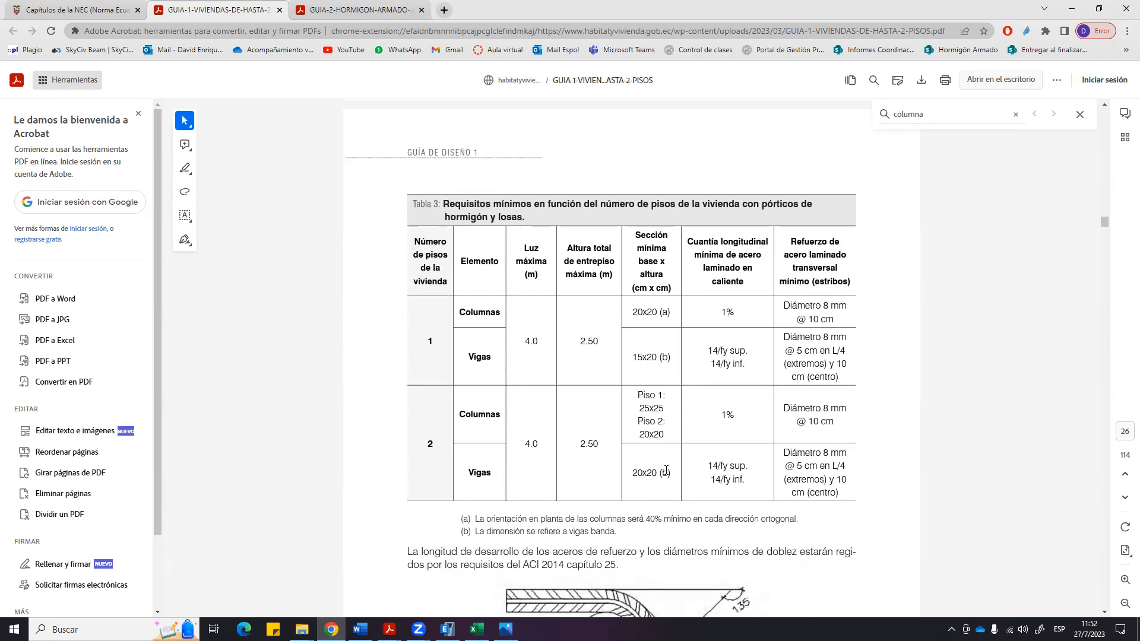
{"action": "left_click_drag", "start_coordinate": [629, 473], "coordinate": [662, 474]}
{"action": "left_click", "coordinate": [945, 458]}
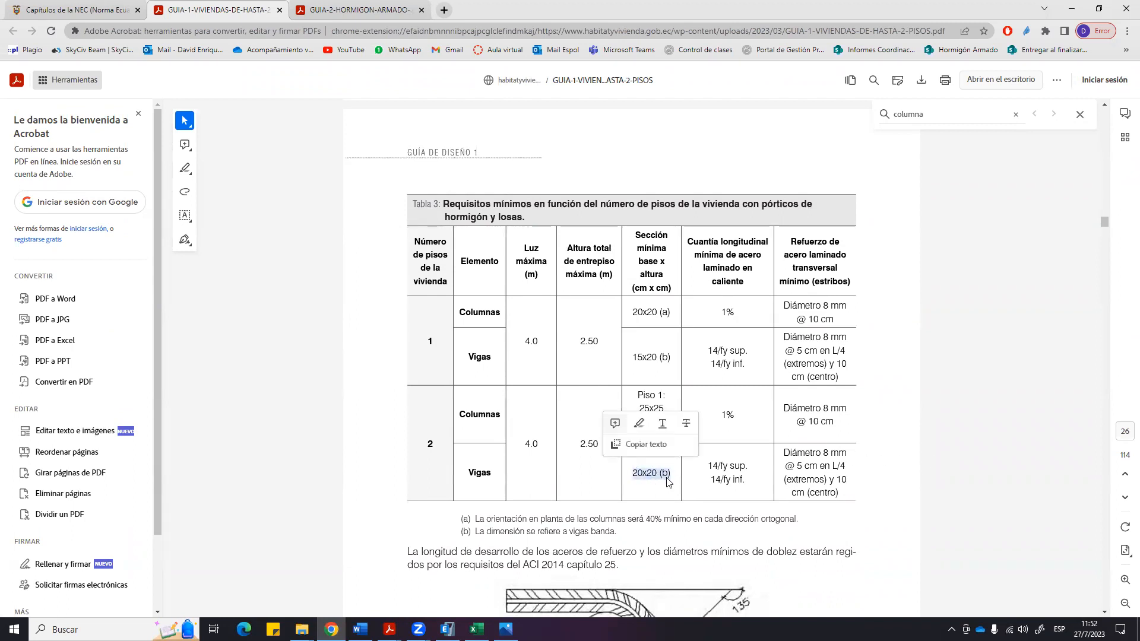
{"action": "left_click", "coordinate": [663, 474]}
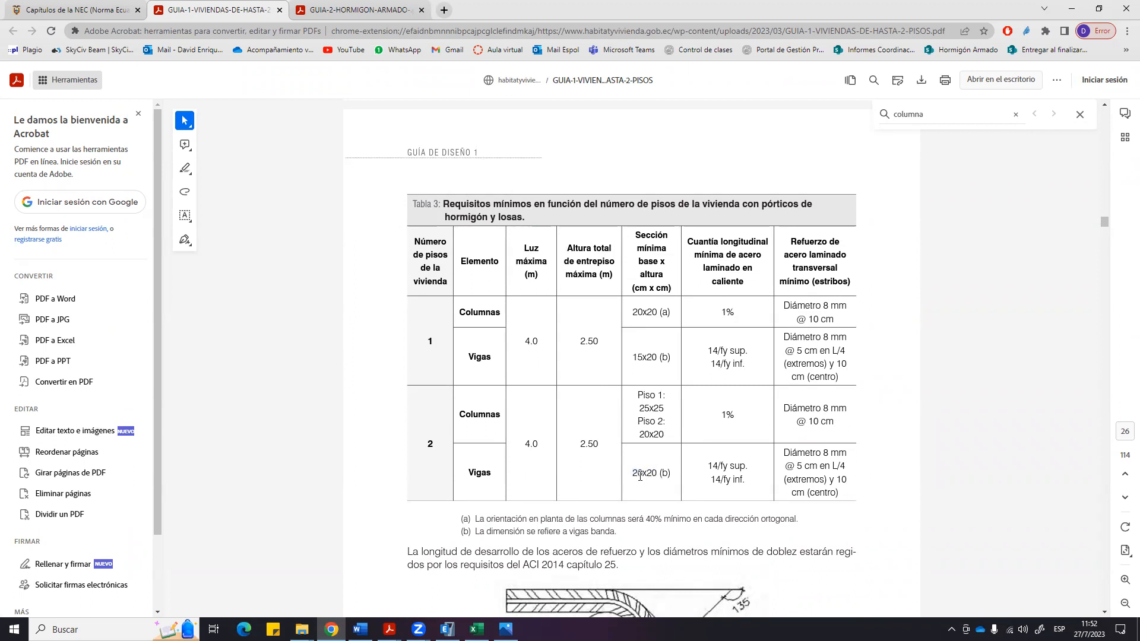
{"action": "left_click_drag", "start_coordinate": [640, 472], "coordinate": [680, 472]}
{"action": "left_click", "coordinate": [941, 468]}
{"action": "left_click_drag", "start_coordinate": [633, 473], "coordinate": [674, 473]}
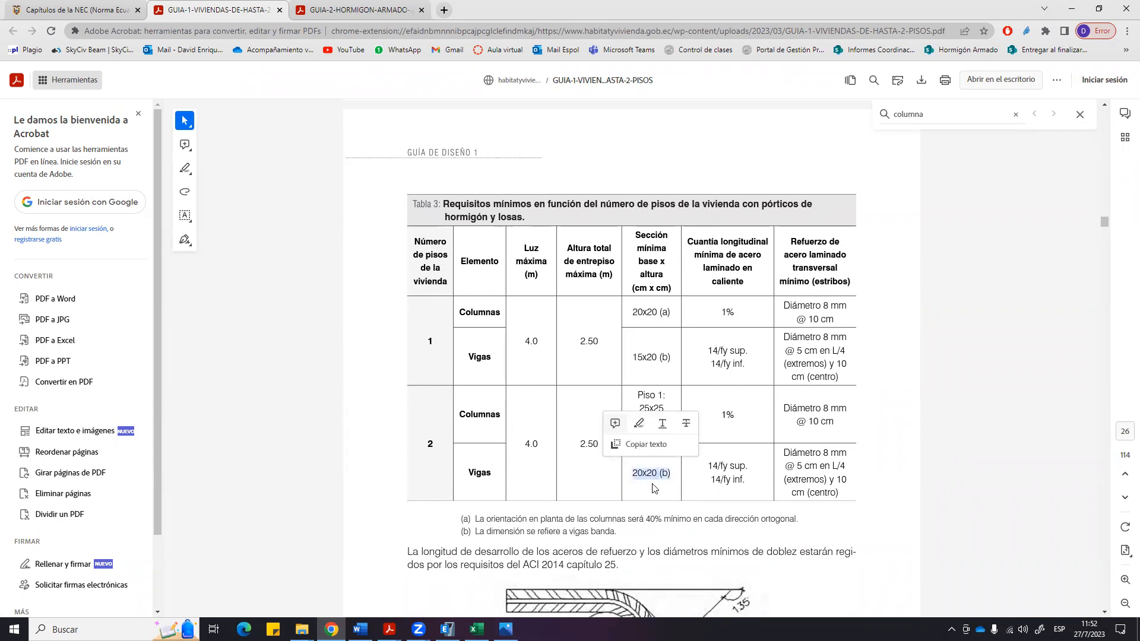
Switch back to Excel and complete the beam section in E16 as V25X20.
{"action": "left_click", "coordinate": [476, 629]}
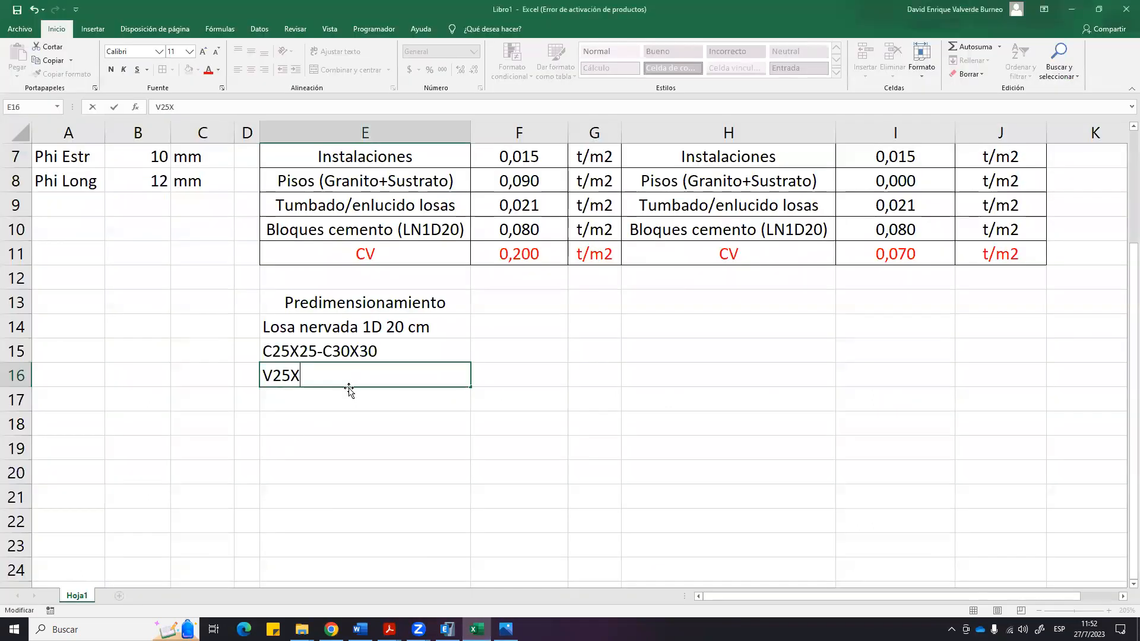
{"action": "type", "text": "20"}
{"action": "key", "text": "Return"}
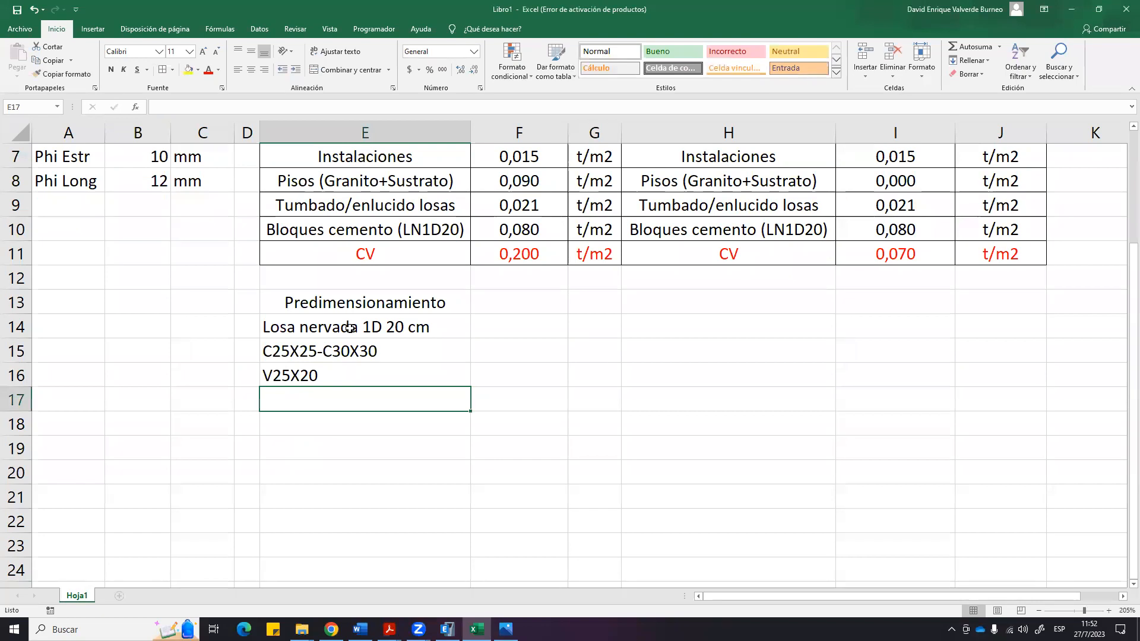
{"action": "left_click_drag", "start_coordinate": [330, 299], "coordinate": [336, 373]}
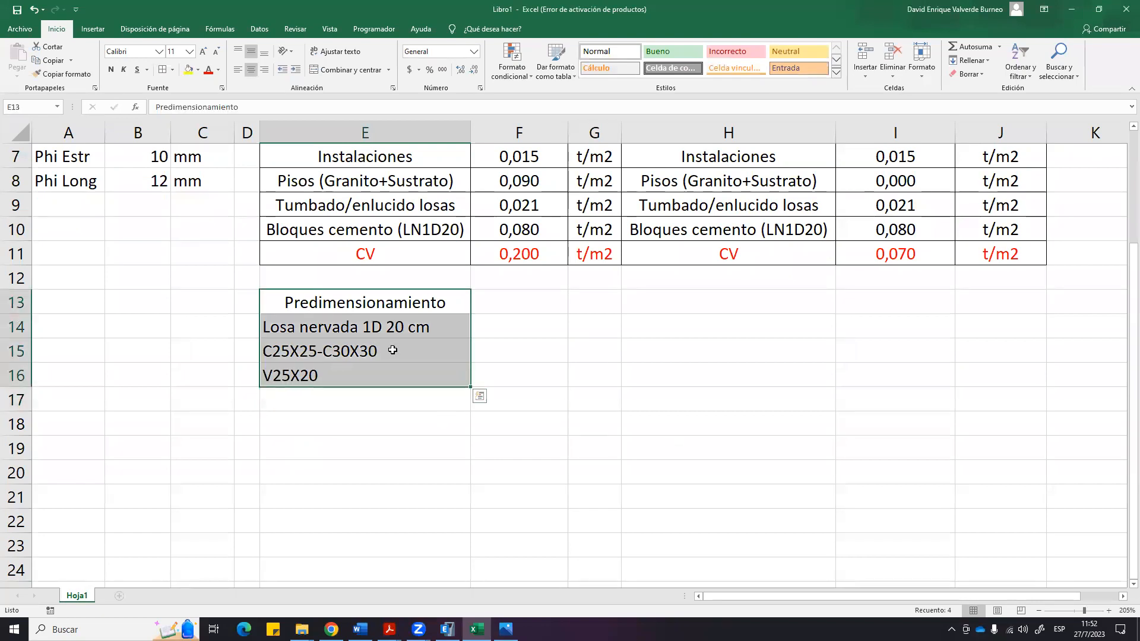
{"action": "left_click", "coordinate": [609, 324]}
{"action": "left_click_drag", "start_coordinate": [410, 306], "coordinate": [400, 364]}
{"action": "left_click", "coordinate": [692, 368]}
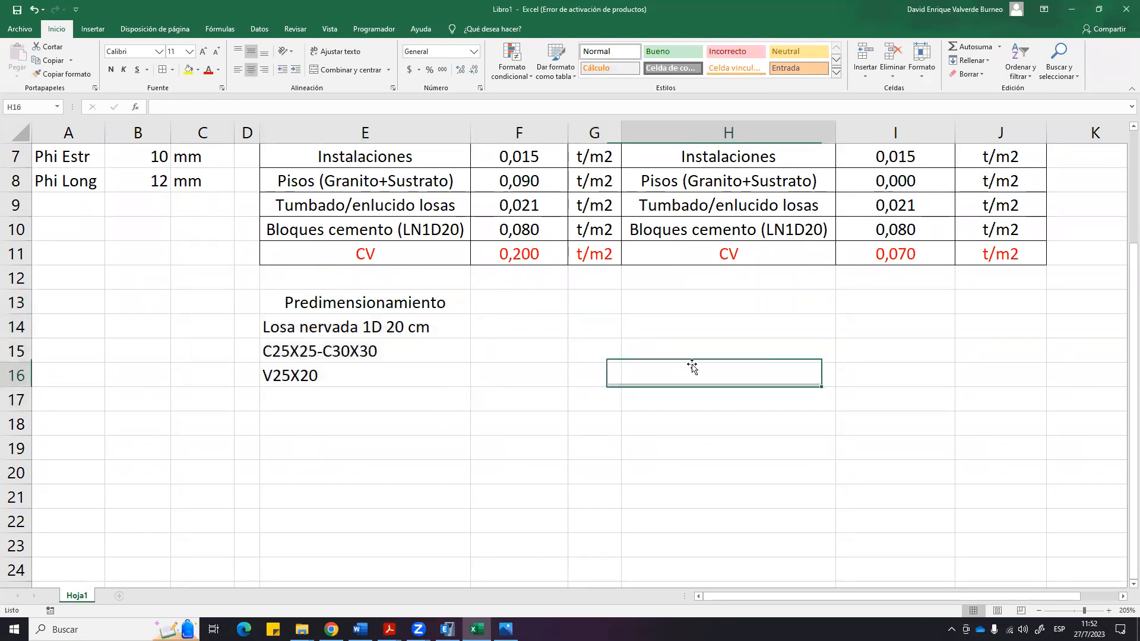
{"action": "double_click", "coordinate": [379, 377]}
{"action": "left_click", "coordinate": [634, 367]}
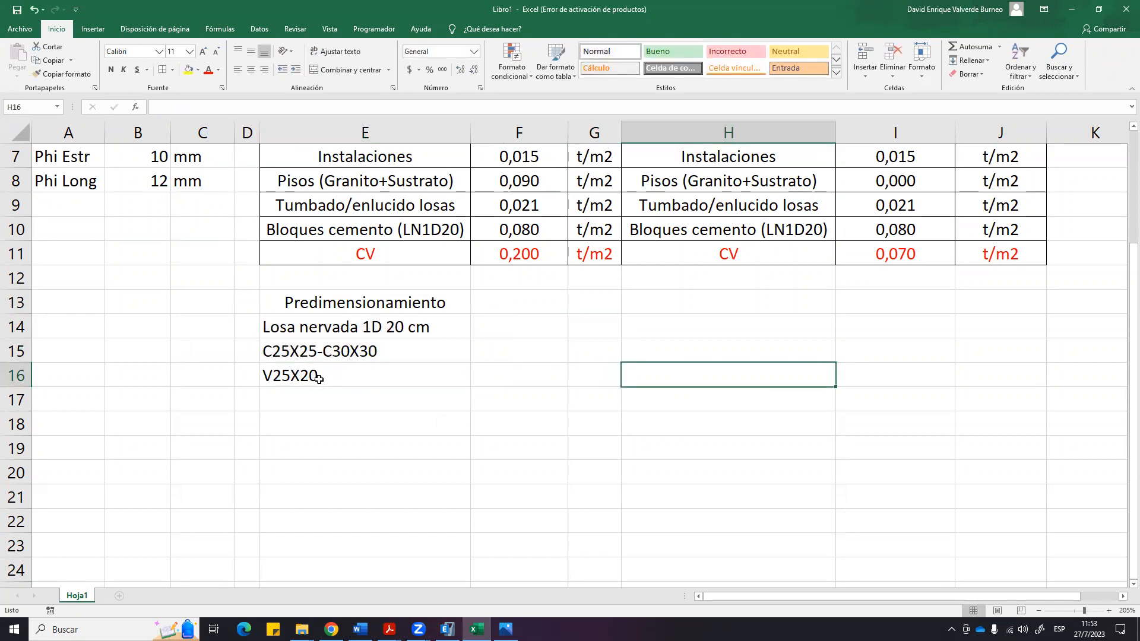
{"action": "left_click", "coordinate": [353, 376]}
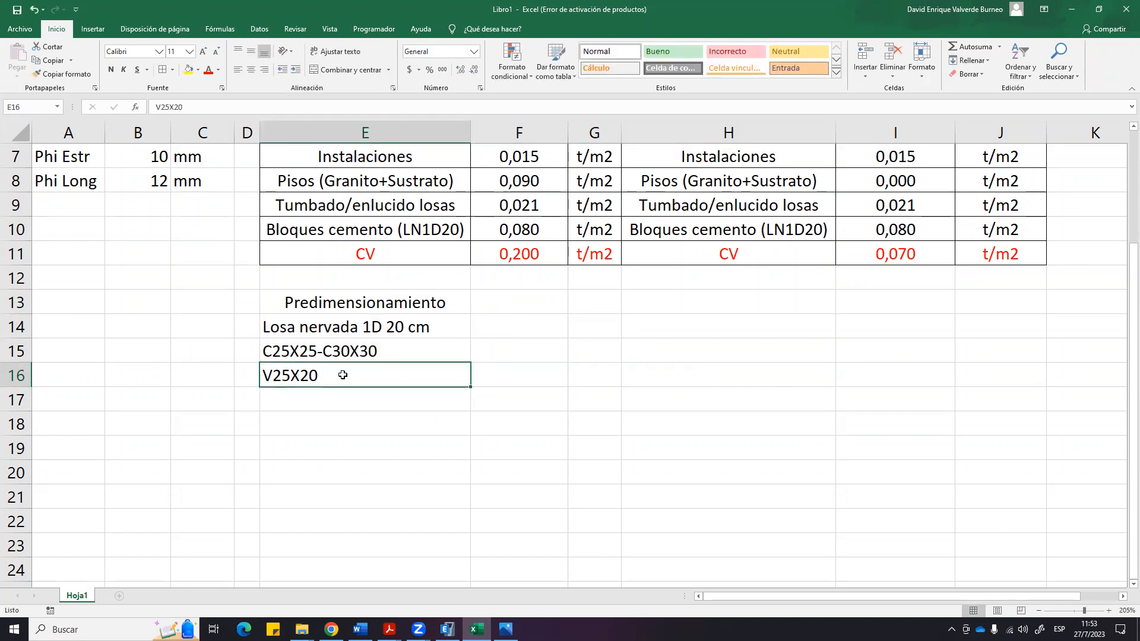
Change the beam section in E16 to V25X30.
{"action": "left_click", "coordinate": [748, 397]}
{"action": "left_click", "coordinate": [416, 373]}
{"action": "double_click", "coordinate": [416, 373]}
{"action": "key", "text": "BackSpace"}
{"action": "type", "text": "5"}
{"action": "key", "text": "BackSpace"}
{"action": "key", "text": "BackSpace"}
{"action": "type", "text": "30"}
{"action": "key", "text": "Return"}
{"action": "left_click", "coordinate": [405, 431]}
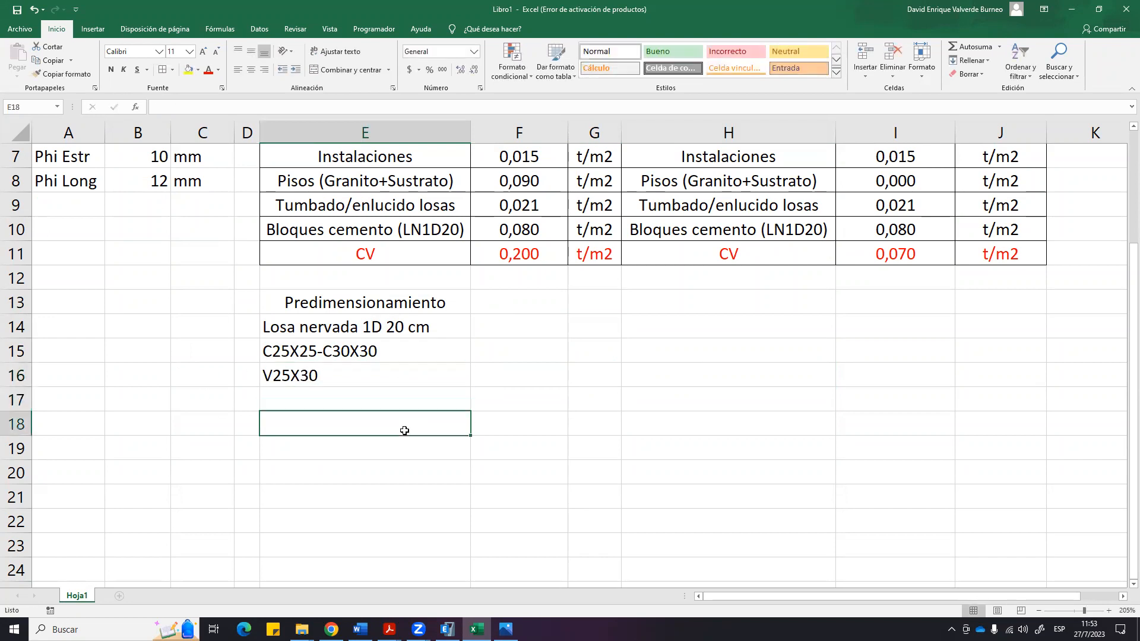
Set the beam section in E16 back to V25X20.
{"action": "left_click", "coordinate": [383, 371]}
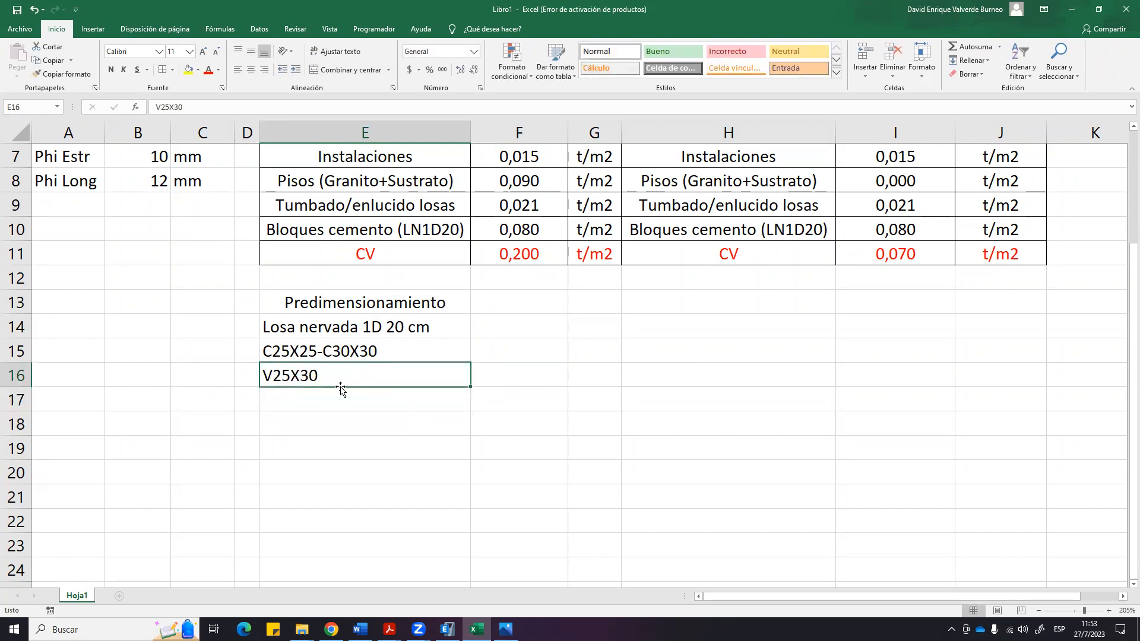
{"action": "double_click", "coordinate": [300, 375]}
{"action": "left_click_drag", "start_coordinate": [299, 375], "coordinate": [351, 373]}
{"action": "type", "text": "20"}
{"action": "key", "text": "Return"}
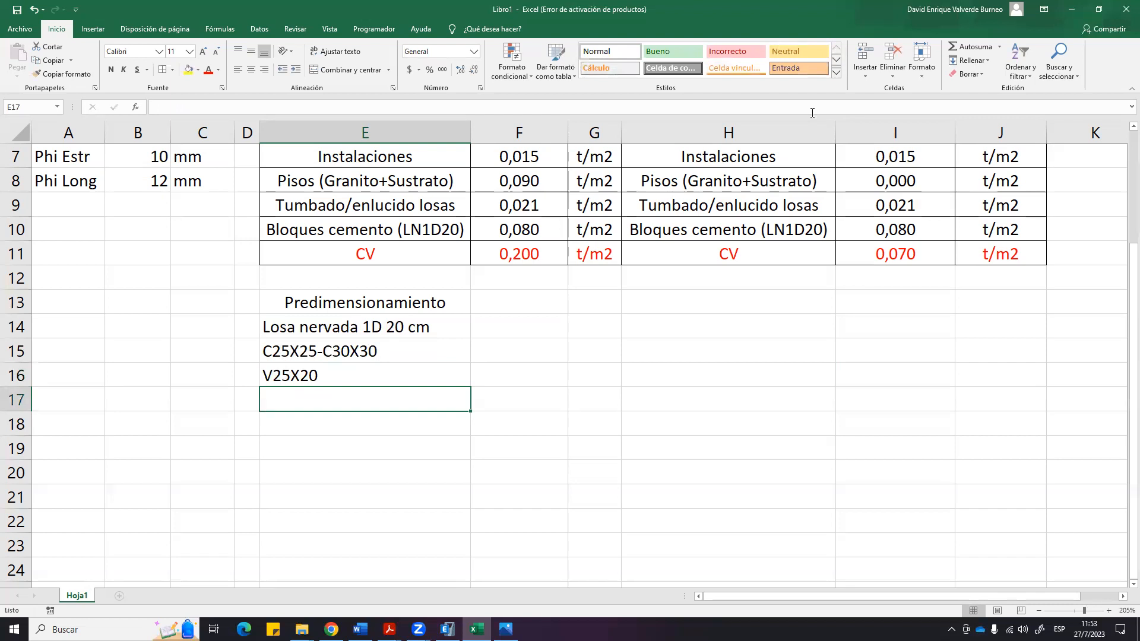
Sketch the ribbed slab section with a flat beam in purple beside the Predimensionamiento list, and try a red ceiling line beneath it.
{"action": "left_click_drag", "start_coordinate": [517, 314], "coordinate": [1033, 312]}
{"action": "mouse_move", "coordinate": [645, 336]}
{"action": "left_mouse_down"}
{"action": "mouse_move", "coordinate": [671, 336]}
{"action": "mouse_move", "coordinate": [670, 358]}
{"action": "mouse_move", "coordinate": [692, 357]}
{"action": "mouse_move", "coordinate": [692, 334]}
{"action": "mouse_move", "coordinate": [763, 336]}
{"action": "mouse_move", "coordinate": [760, 357]}
{"action": "mouse_move", "coordinate": [782, 357]}
{"action": "mouse_move", "coordinate": [782, 333]}
{"action": "mouse_move", "coordinate": [813, 334]}
{"action": "mouse_move", "coordinate": [813, 356]}
{"action": "mouse_move", "coordinate": [867, 356]}
{"action": "left_mouse_up"}
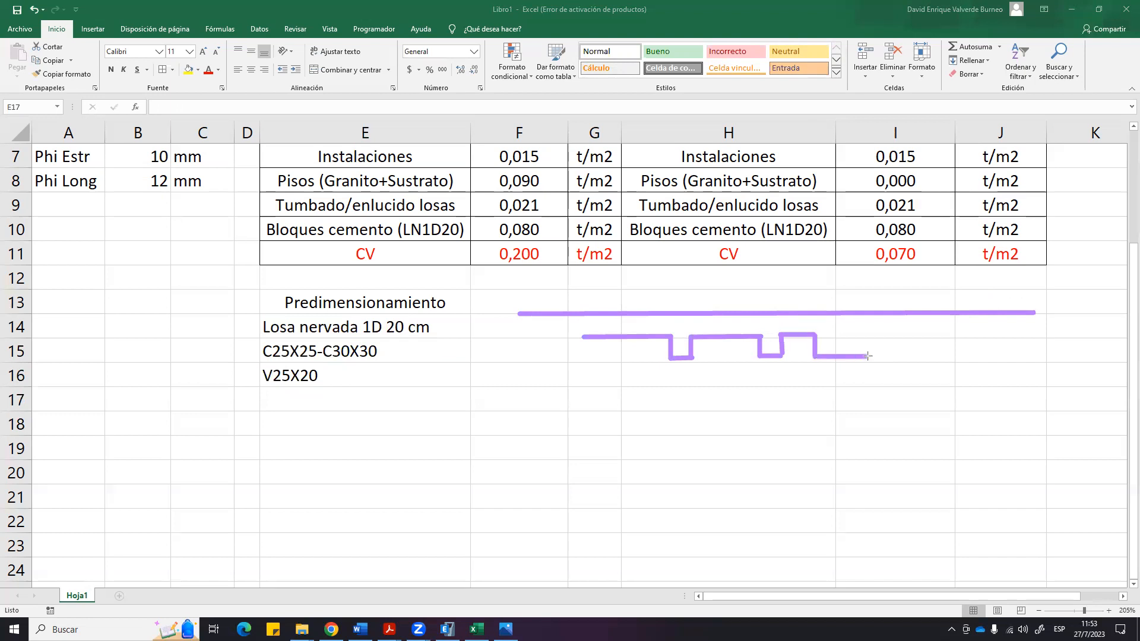
{"action": "left_click_drag", "start_coordinate": [871, 356], "coordinate": [869, 333]}
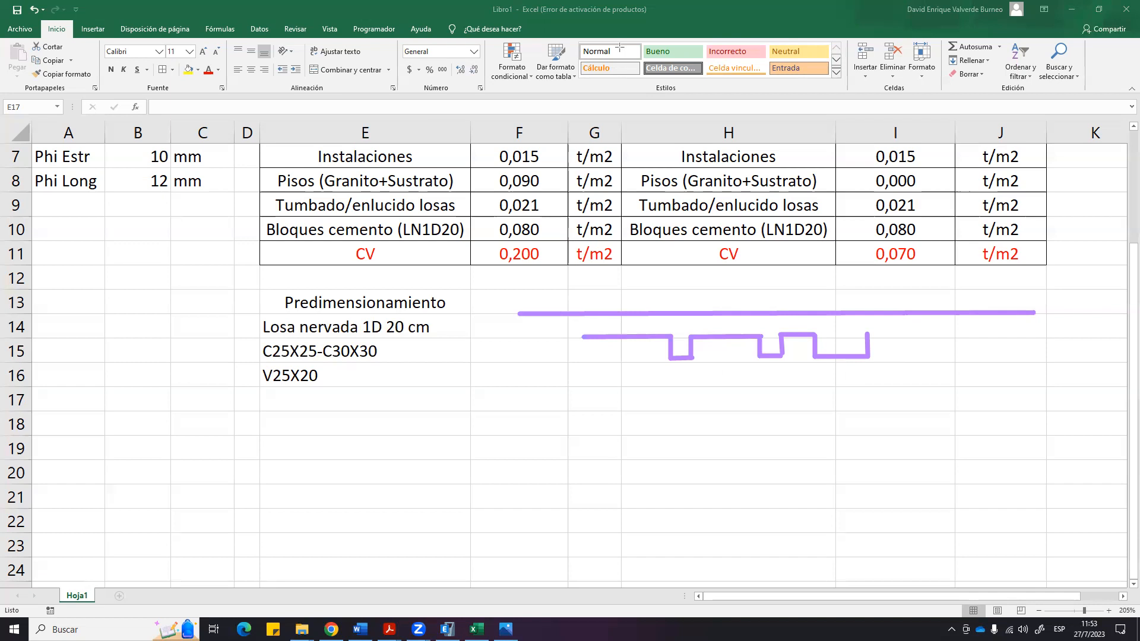
{"action": "left_click_drag", "start_coordinate": [520, 363], "coordinate": [1037, 361]}
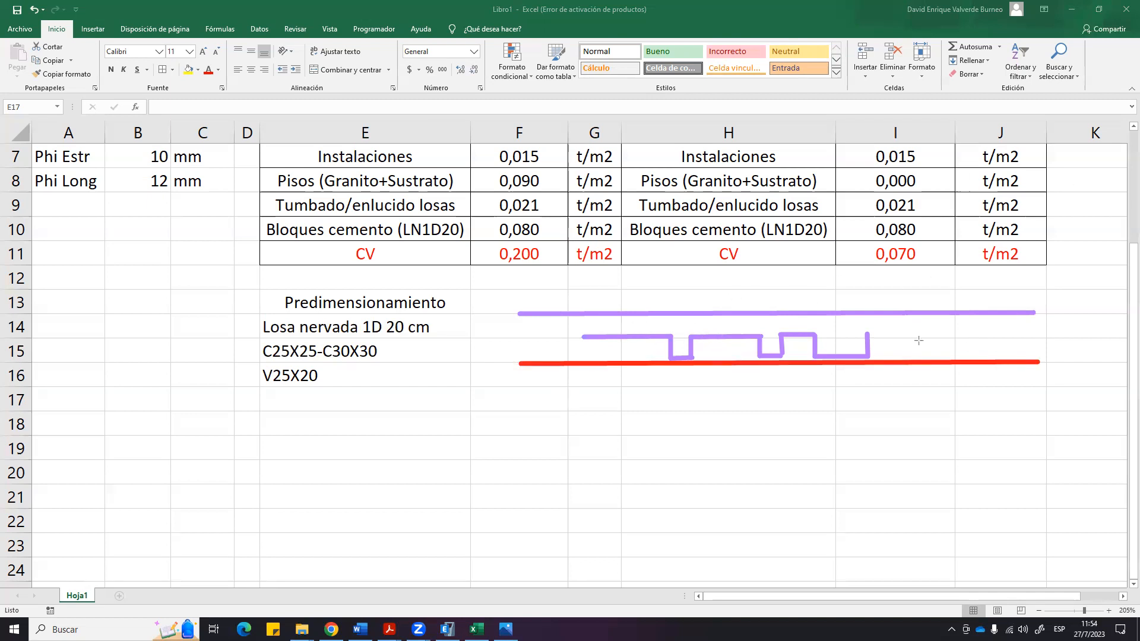
{"action": "left_click", "coordinate": [721, 361]}
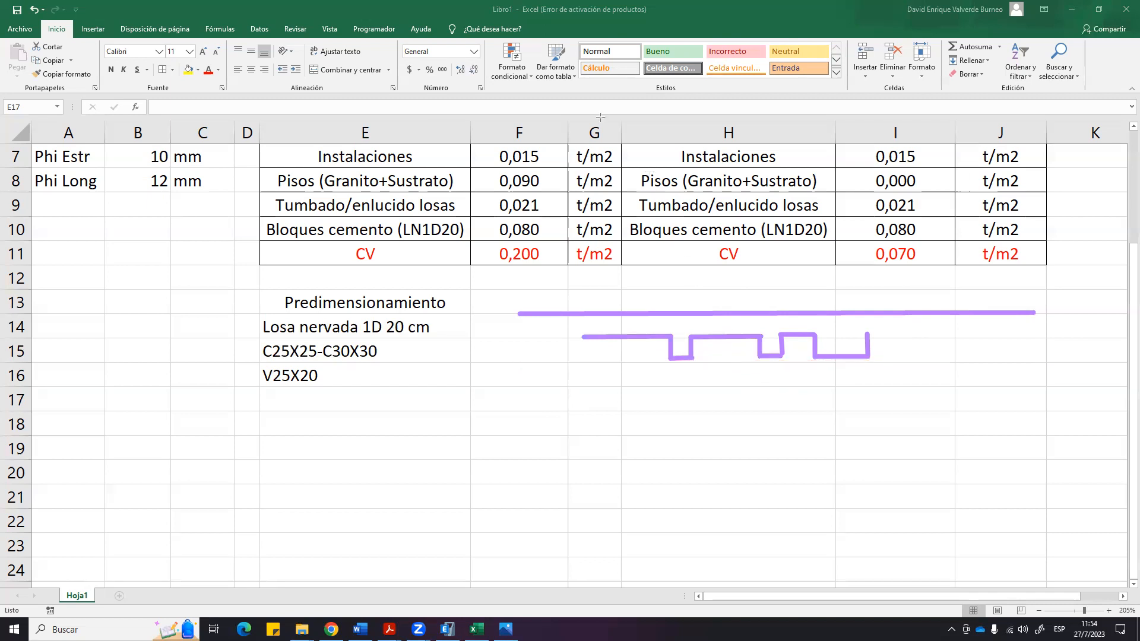
Replace the flat beam outline with a deep dropped beam and another rib, and draw a red ceiling line below the beam.
{"action": "key", "text": "ctrl+z"}
{"action": "key", "text": "ctrl+z"}
{"action": "key", "text": "ctrl+z"}
{"action": "mouse_move", "coordinate": [817, 334]}
{"action": "left_mouse_down"}
{"action": "mouse_move", "coordinate": [816, 433]}
{"action": "mouse_move", "coordinate": [884, 436]}
{"action": "mouse_move", "coordinate": [887, 330]}
{"action": "mouse_move", "coordinate": [941, 332]}
{"action": "mouse_move", "coordinate": [941, 352]}
{"action": "mouse_move", "coordinate": [965, 352]}
{"action": "mouse_move", "coordinate": [965, 330]}
{"action": "mouse_move", "coordinate": [1027, 331]}
{"action": "left_mouse_up"}
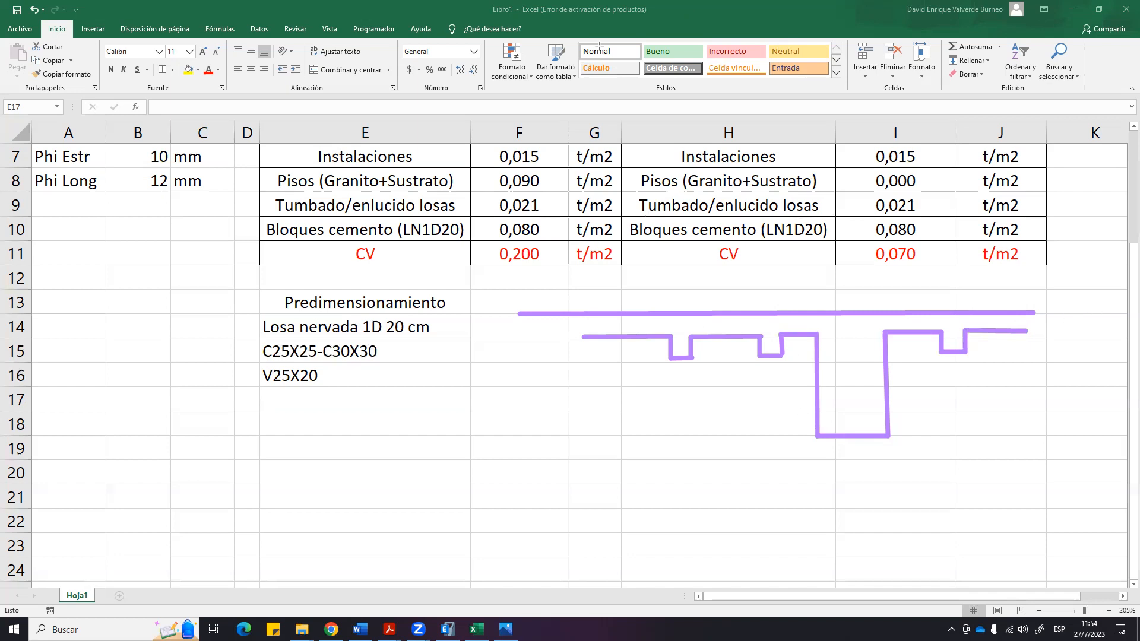
{"action": "left_click_drag", "start_coordinate": [465, 453], "coordinate": [1118, 452]}
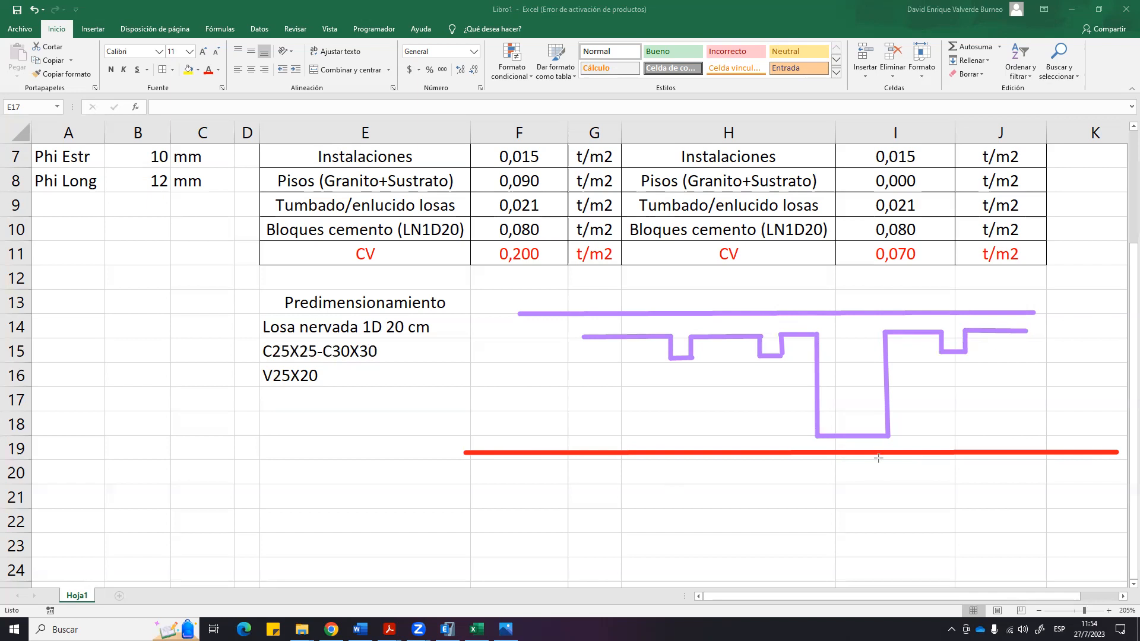
{"action": "mouse_move", "coordinate": [468, 453]}
{"action": "left_mouse_down"}
{"action": "mouse_move", "coordinate": [934, 413]}
{"action": "mouse_move", "coordinate": [1118, 452]}
{"action": "left_mouse_up"}
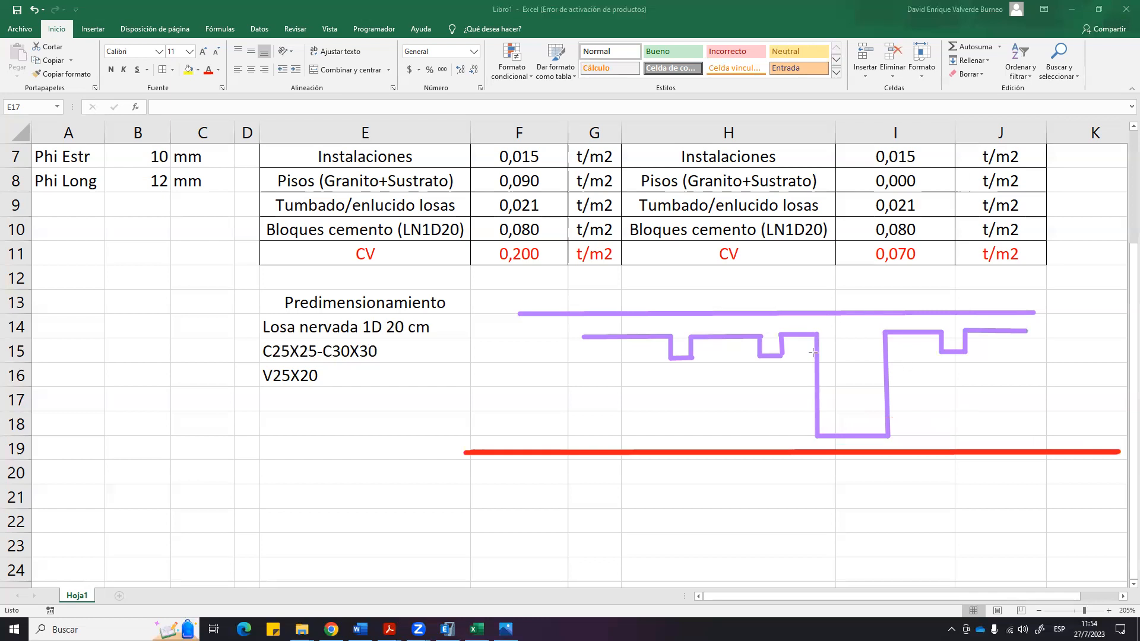
Outline a flat beam in red level with the ribs, with a red ceiling line under the slab and an upward arrow to it.
{"action": "mouse_move", "coordinate": [816, 333]}
{"action": "left_mouse_down"}
{"action": "mouse_move", "coordinate": [815, 355]}
{"action": "mouse_move", "coordinate": [889, 356]}
{"action": "mouse_move", "coordinate": [885, 331]}
{"action": "left_mouse_up"}
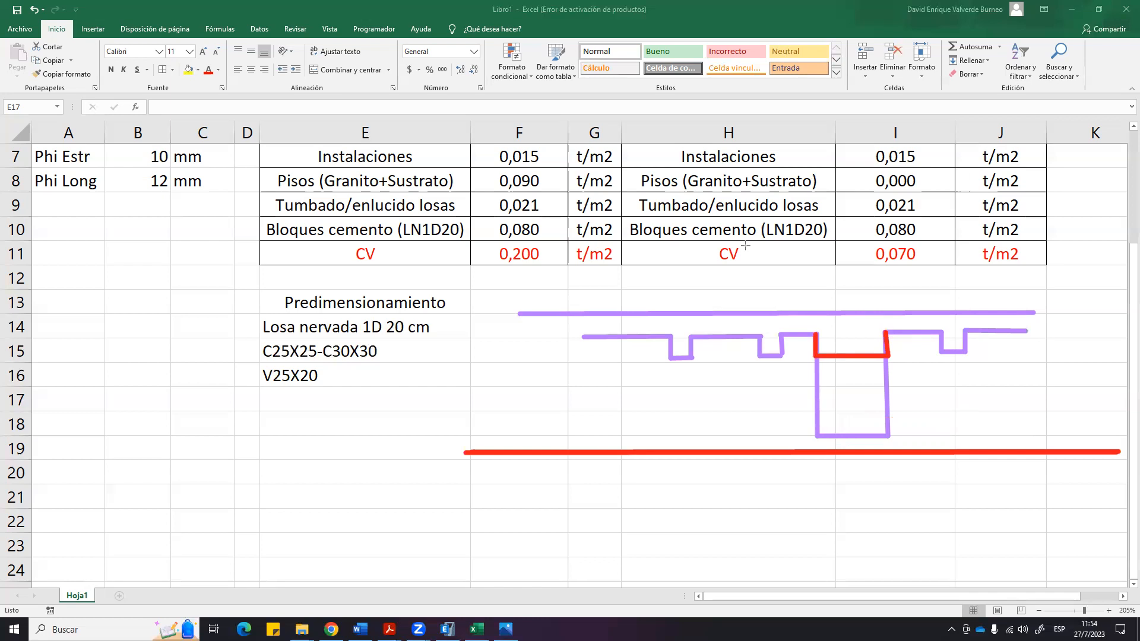
{"action": "left_click_drag", "start_coordinate": [513, 363], "coordinate": [1042, 353]}
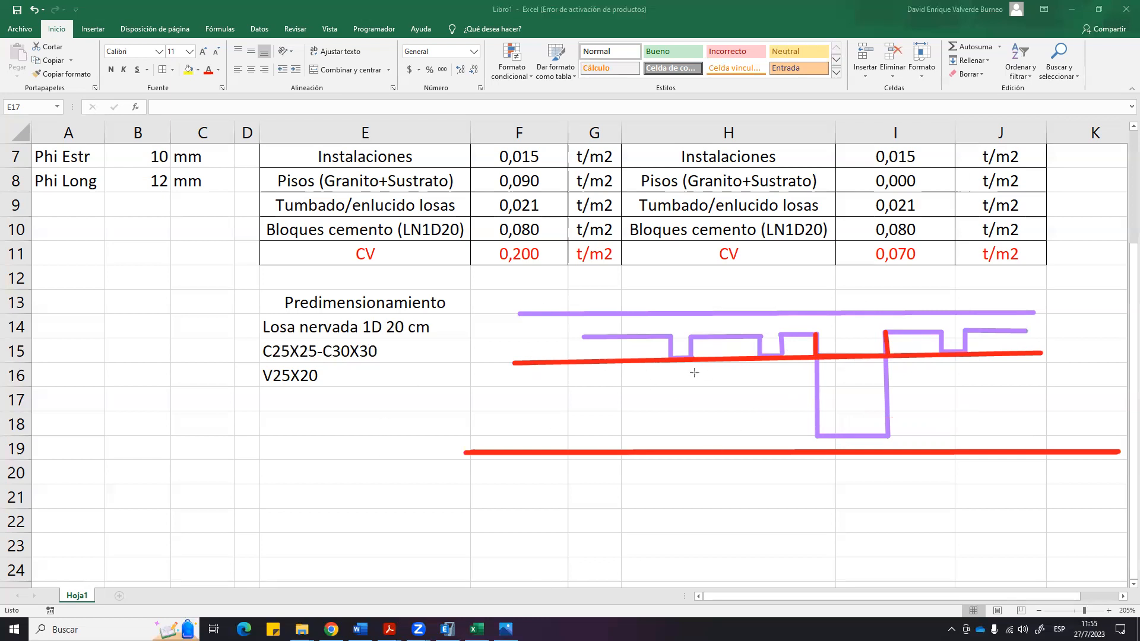
{"action": "mouse_move", "coordinate": [645, 363]}
{"action": "left_mouse_down"}
{"action": "mouse_move", "coordinate": [645, 572]}
{"action": "mouse_move", "coordinate": [645, 360]}
{"action": "mouse_move", "coordinate": [621, 392]}
{"action": "mouse_move", "coordinate": [666, 394]}
{"action": "left_mouse_up"}
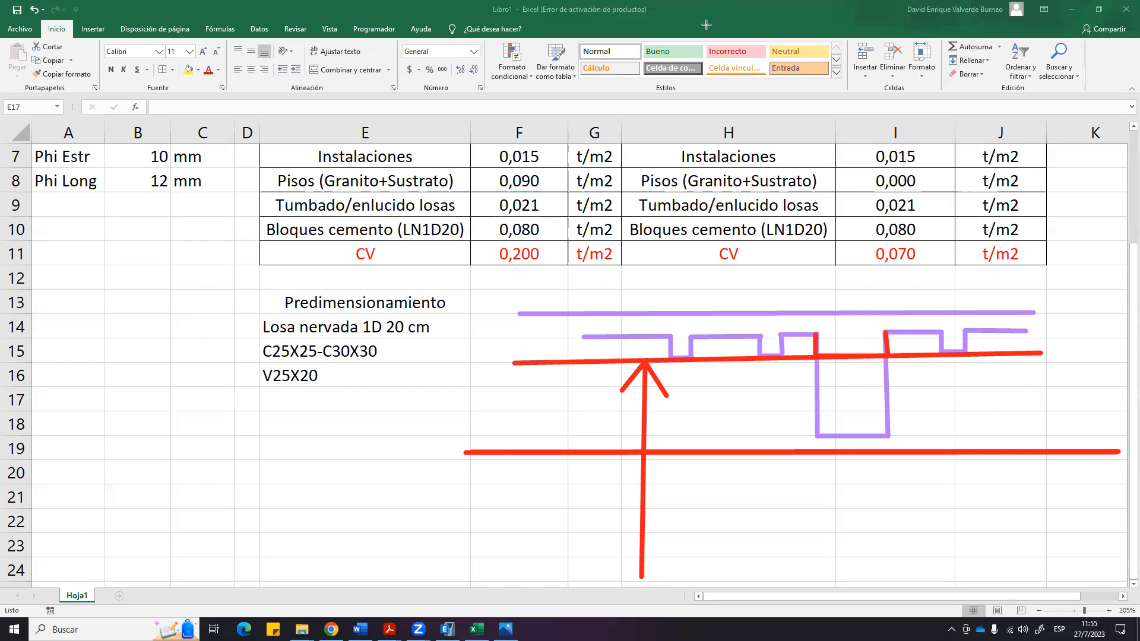
Clear the screen annotations and change the beam entry in cell E16 to V30X20.
{"action": "key", "text": "Escape"}
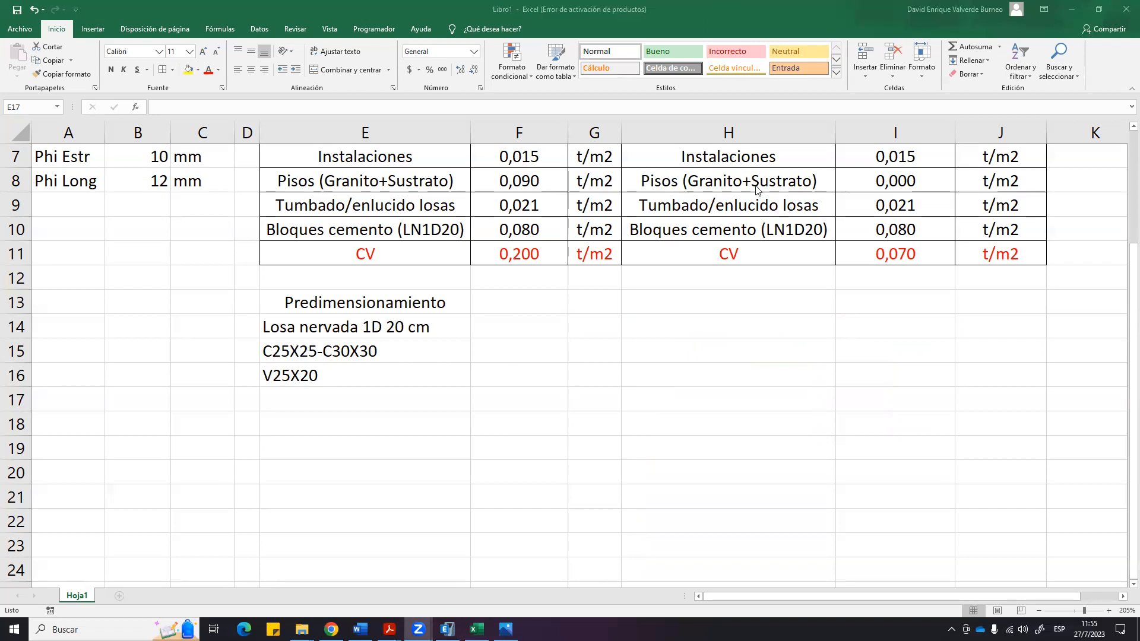
{"action": "left_click", "coordinate": [336, 375]}
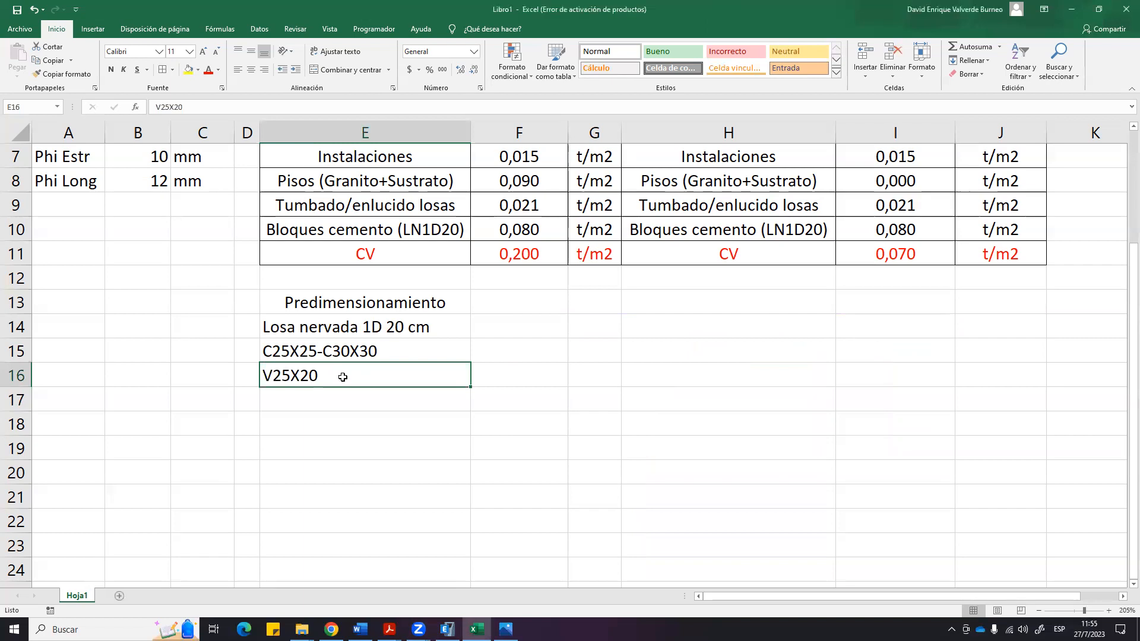
{"action": "double_click", "coordinate": [335, 374]}
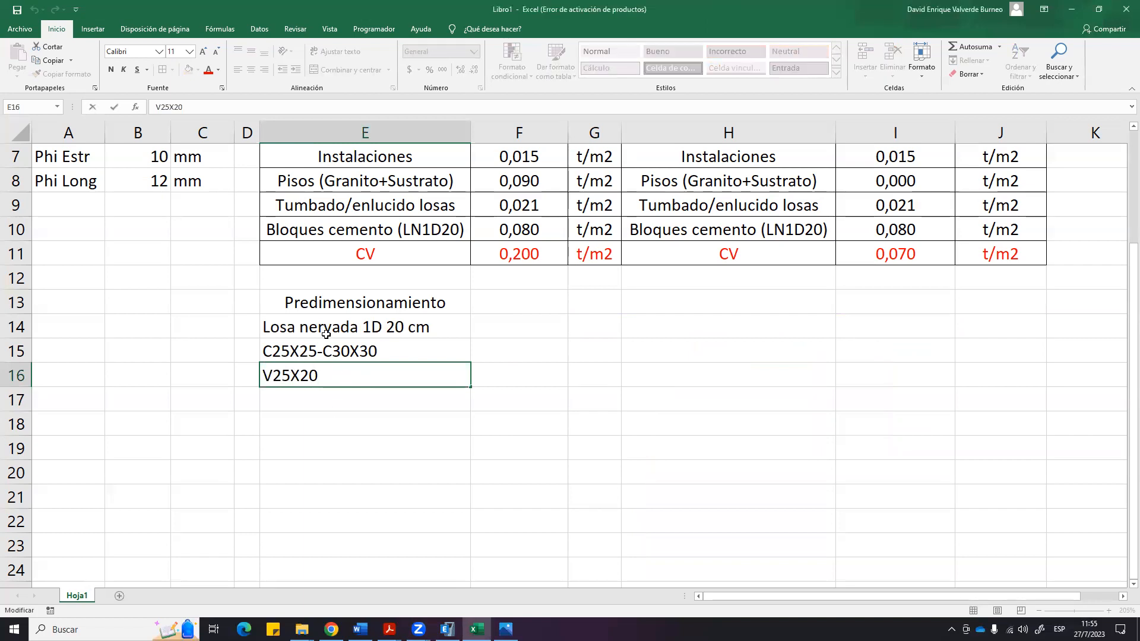
{"action": "left_click_drag", "start_coordinate": [291, 378], "coordinate": [272, 376]}
{"action": "type", "text": "30"}
{"action": "key", "text": "Return"}
Center the Predimensionamiento block in E13:E16 and apply borders to all its cells.
{"action": "left_click_drag", "start_coordinate": [313, 303], "coordinate": [309, 377]}
{"action": "left_click", "coordinate": [251, 69]}
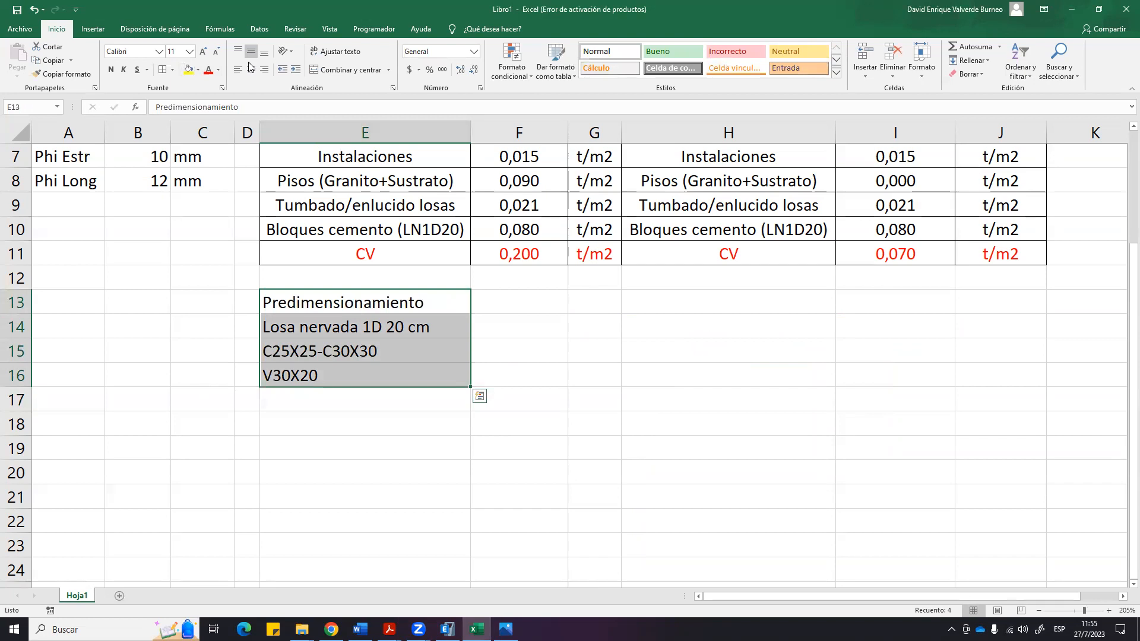
{"action": "left_click", "coordinate": [251, 70]}
{"action": "left_click", "coordinate": [163, 70]}
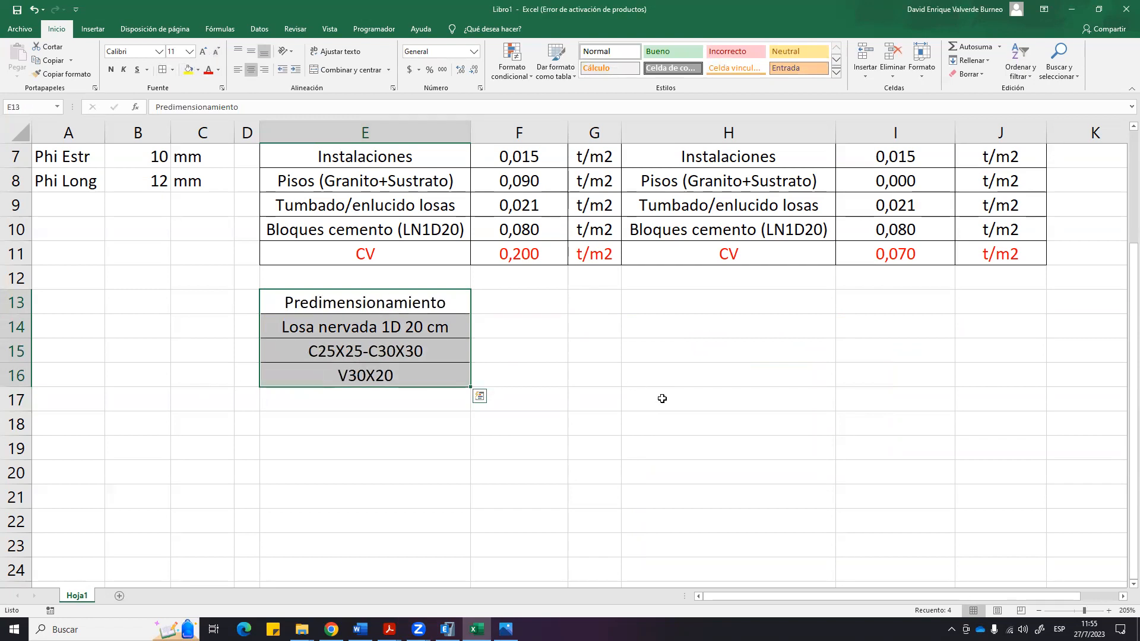
{"action": "left_click", "coordinate": [662, 397]}
Make the Predimensionamiento heading in cell E13 bold.
{"action": "mouse_move", "coordinate": [332, 303]}
{"action": "left_mouse_down"}
{"action": "mouse_move", "coordinate": [364, 399]}
{"action": "mouse_move", "coordinate": [331, 300]}
{"action": "left_mouse_up"}
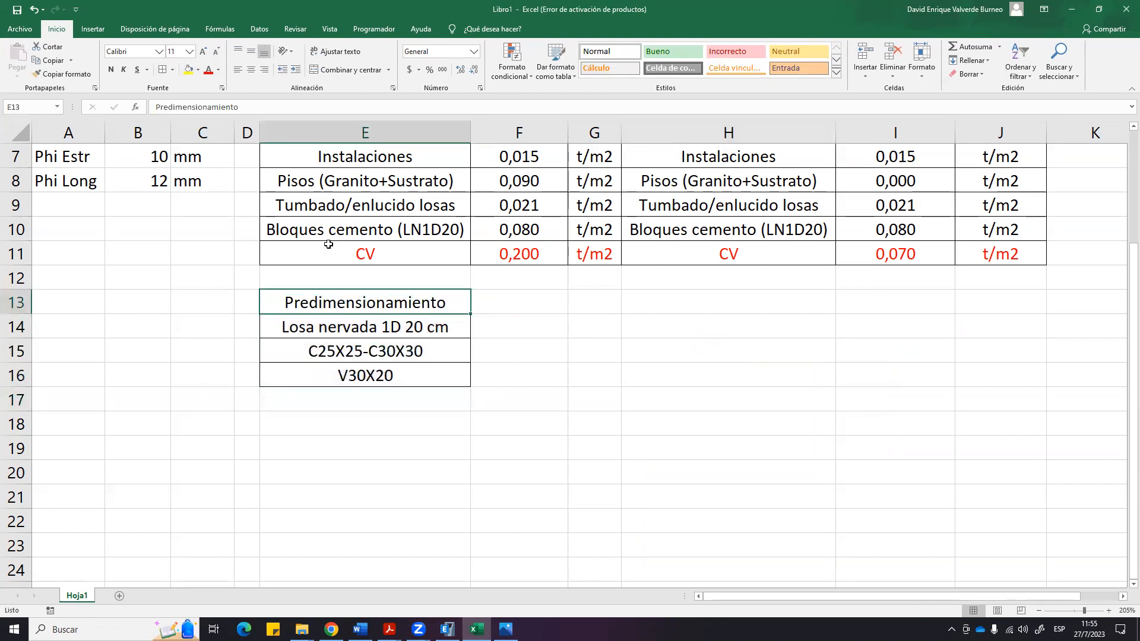
{"action": "left_click", "coordinate": [111, 70]}
{"action": "left_click", "coordinate": [626, 443]}
{"action": "scroll", "coordinate": [502, 449], "scroll_direction": "up", "scroll_amount": 2}
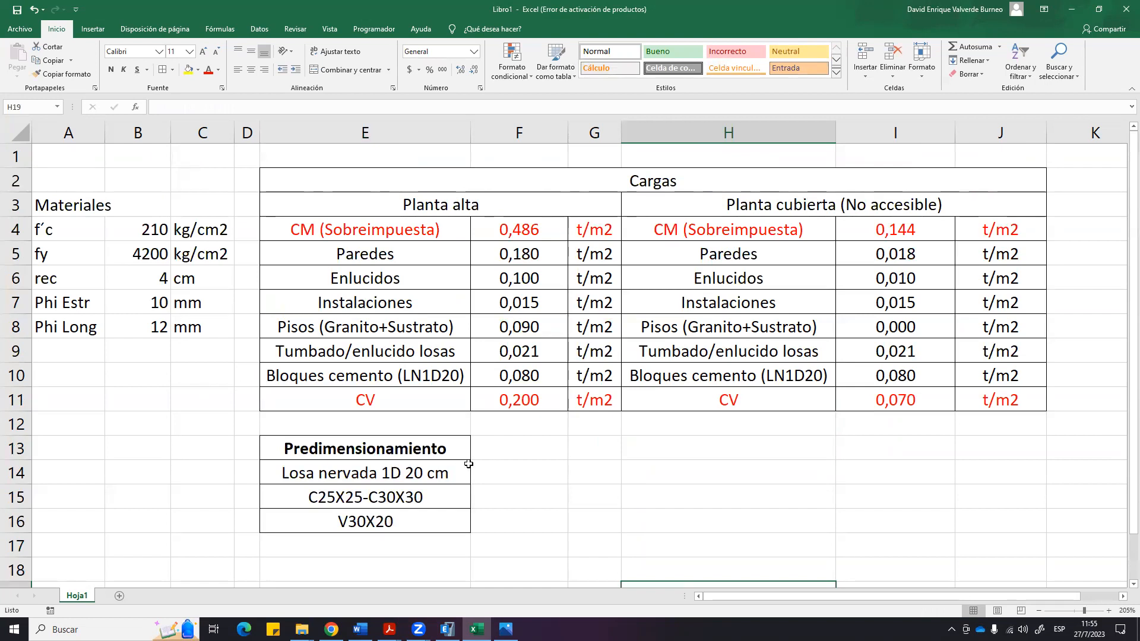
{"action": "left_click", "coordinate": [552, 454]}
{"action": "left_click_drag", "start_coordinate": [434, 451], "coordinate": [432, 509]}
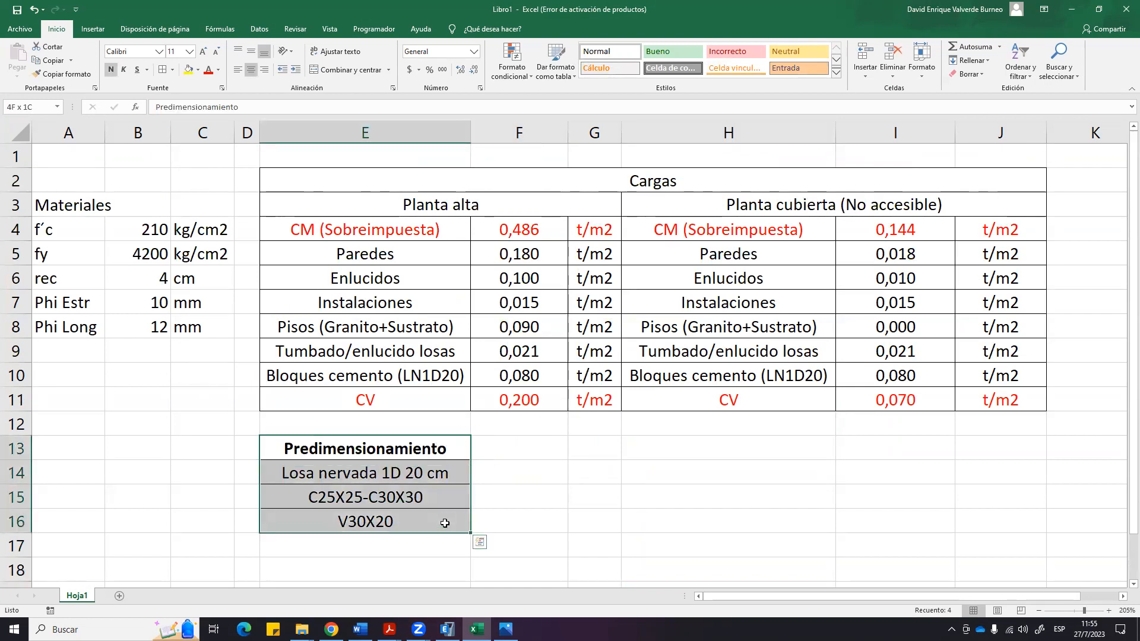
{"action": "left_click_drag", "start_coordinate": [448, 473], "coordinate": [448, 521]}
{"action": "left_click", "coordinate": [625, 428]}
{"action": "left_click_drag", "start_coordinate": [464, 450], "coordinate": [456, 515]}
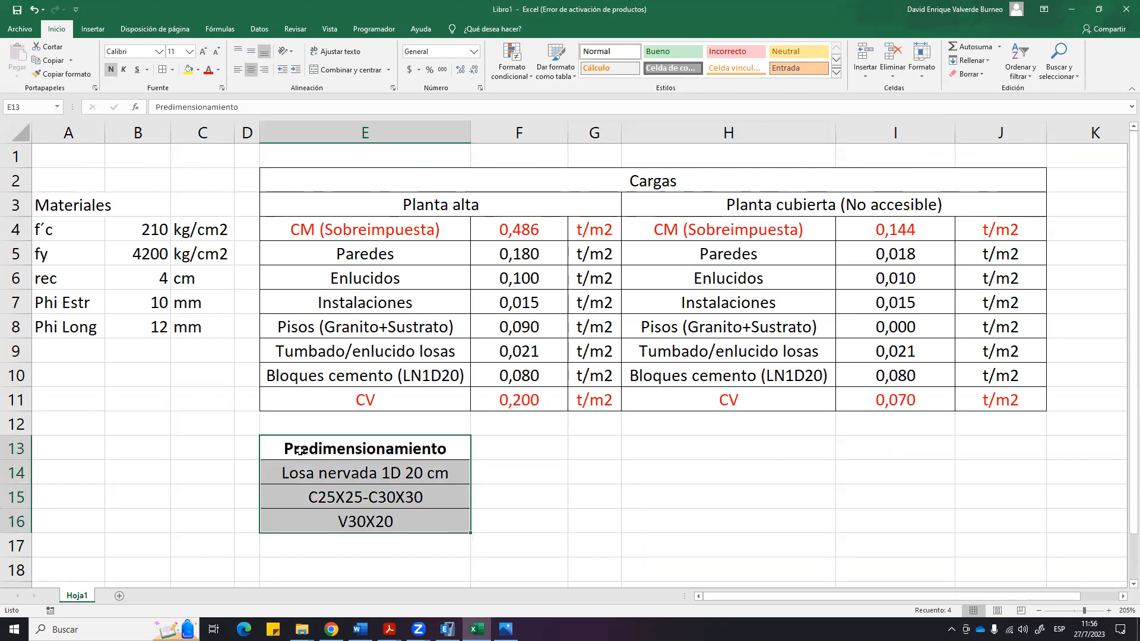
{"action": "left_click_drag", "start_coordinate": [450, 450], "coordinate": [442, 523]}
{"action": "left_click", "coordinate": [552, 482]}
{"action": "left_click", "coordinate": [412, 499]}
{"action": "left_click", "coordinate": [612, 503]}
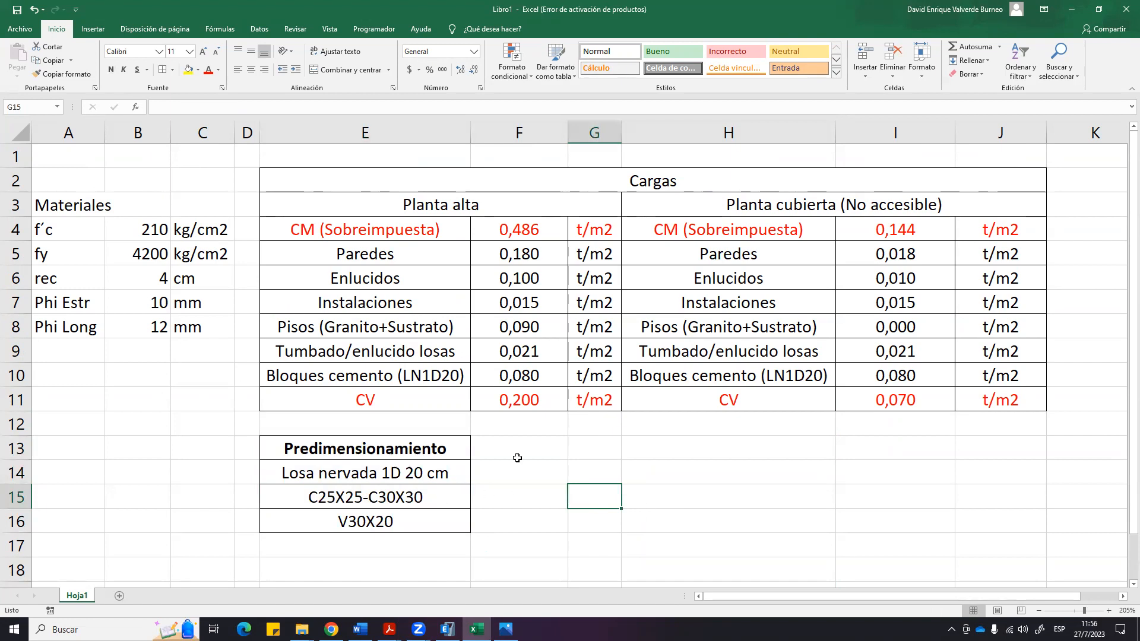
{"action": "left_click", "coordinate": [383, 497]}
{"action": "left_click", "coordinate": [394, 519]}
{"action": "left_click", "coordinate": [599, 544]}
{"action": "left_click_drag", "start_coordinate": [386, 448], "coordinate": [457, 516]}
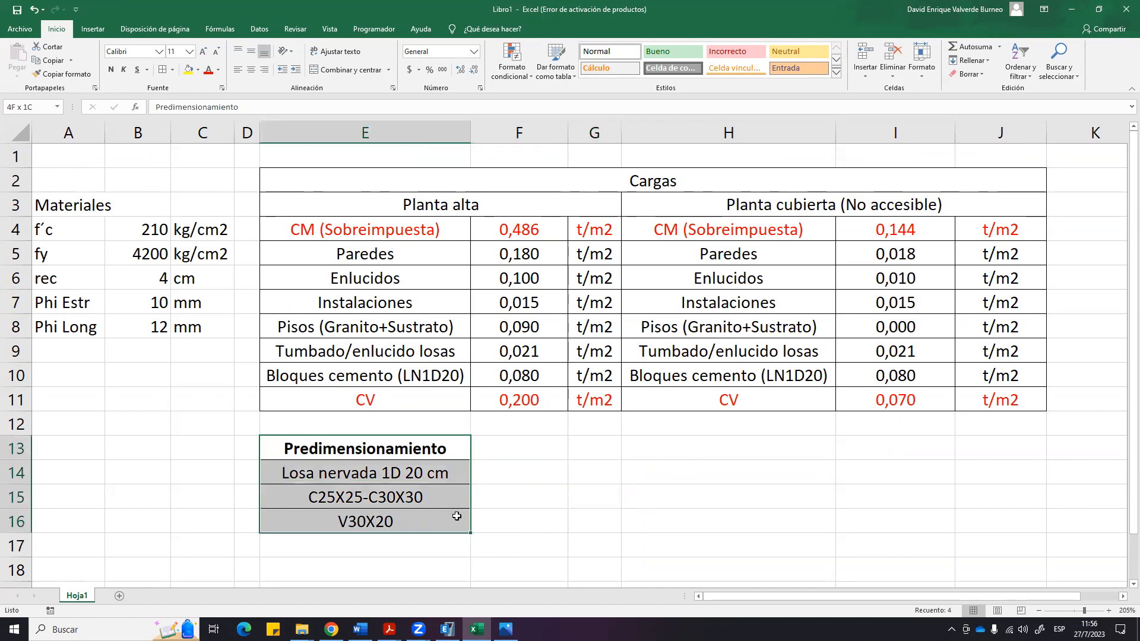
{"action": "left_click", "coordinate": [542, 492]}
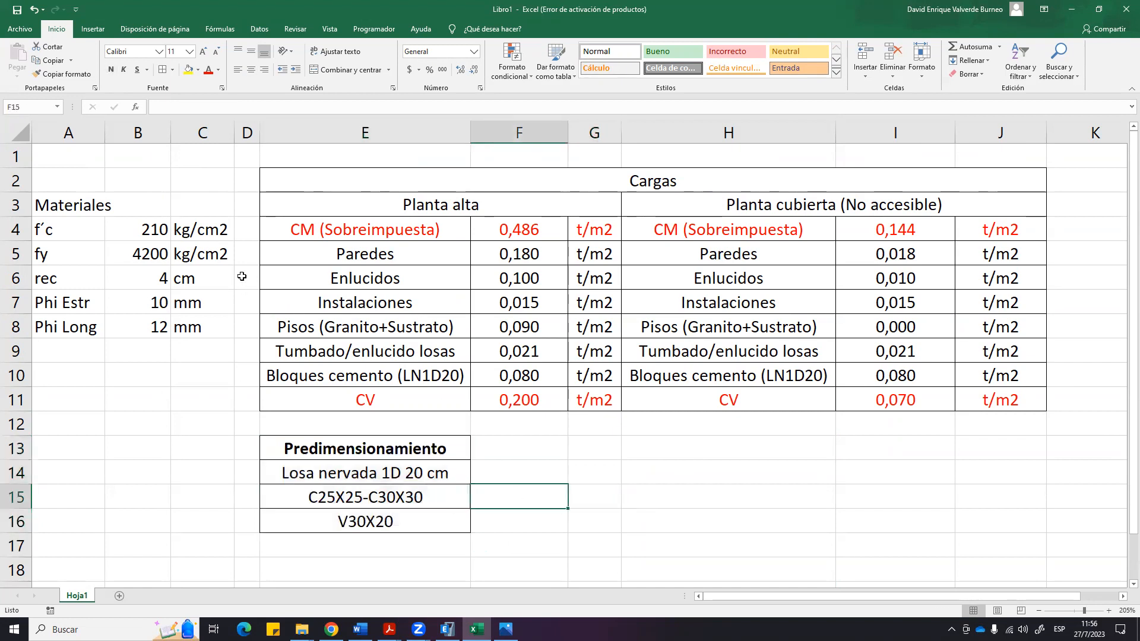
Merge and center the Materiales heading across A3:C3, and center and border the whole materials table in A3:C8.
{"action": "left_click_drag", "start_coordinate": [59, 204], "coordinate": [199, 211]}
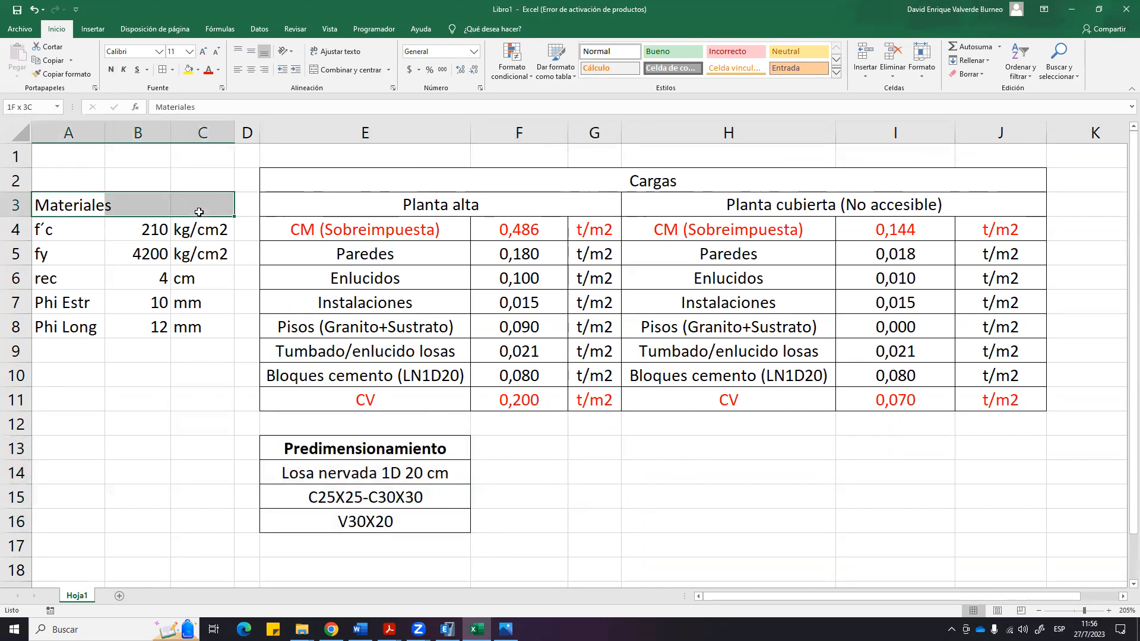
{"action": "left_click", "coordinate": [348, 69]}
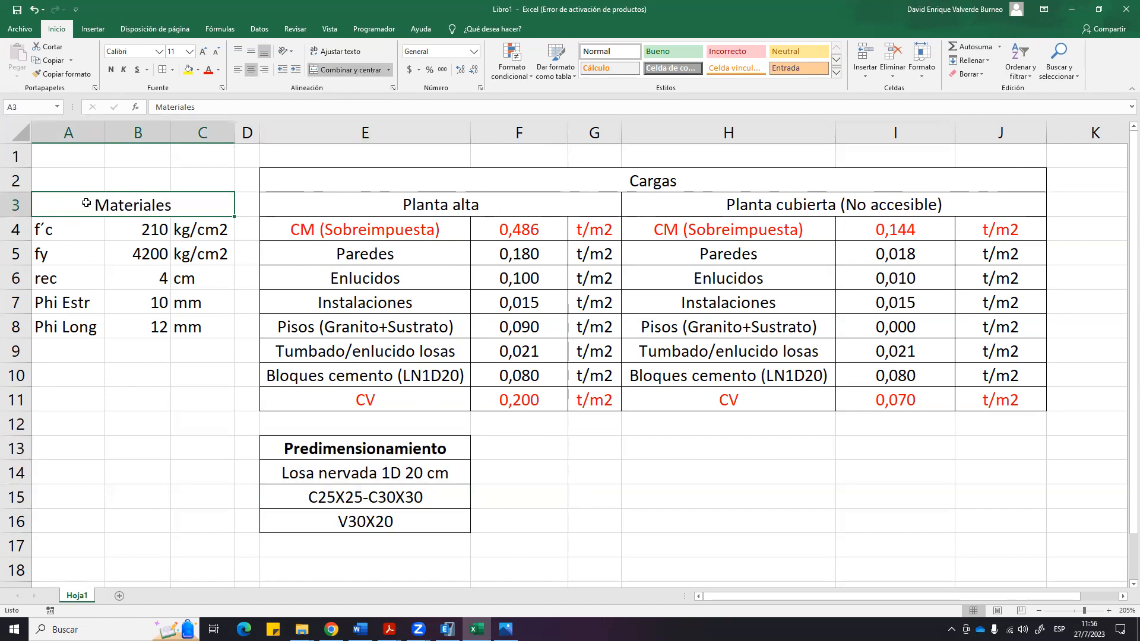
{"action": "left_click_drag", "start_coordinate": [86, 209], "coordinate": [201, 327]}
{"action": "left_click", "coordinate": [251, 70]}
{"action": "left_click", "coordinate": [251, 70]}
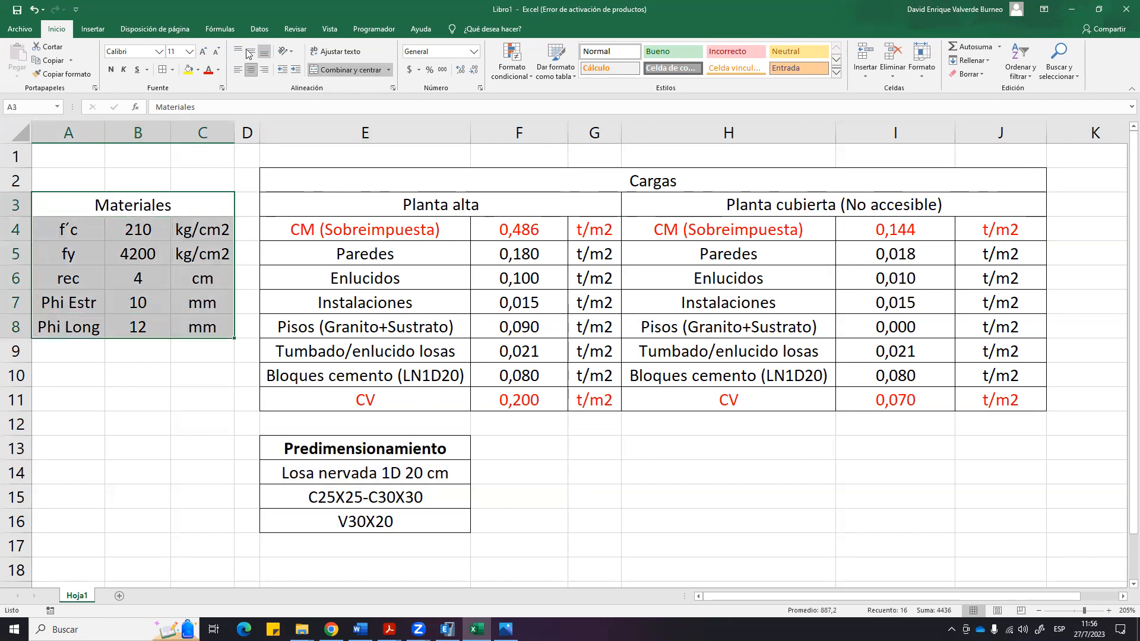
{"action": "left_click", "coordinate": [163, 69]}
{"action": "left_click", "coordinate": [138, 423]}
Make the Materiales heading above the materials table bold.
{"action": "left_click", "coordinate": [159, 208]}
{"action": "left_click", "coordinate": [111, 69]}
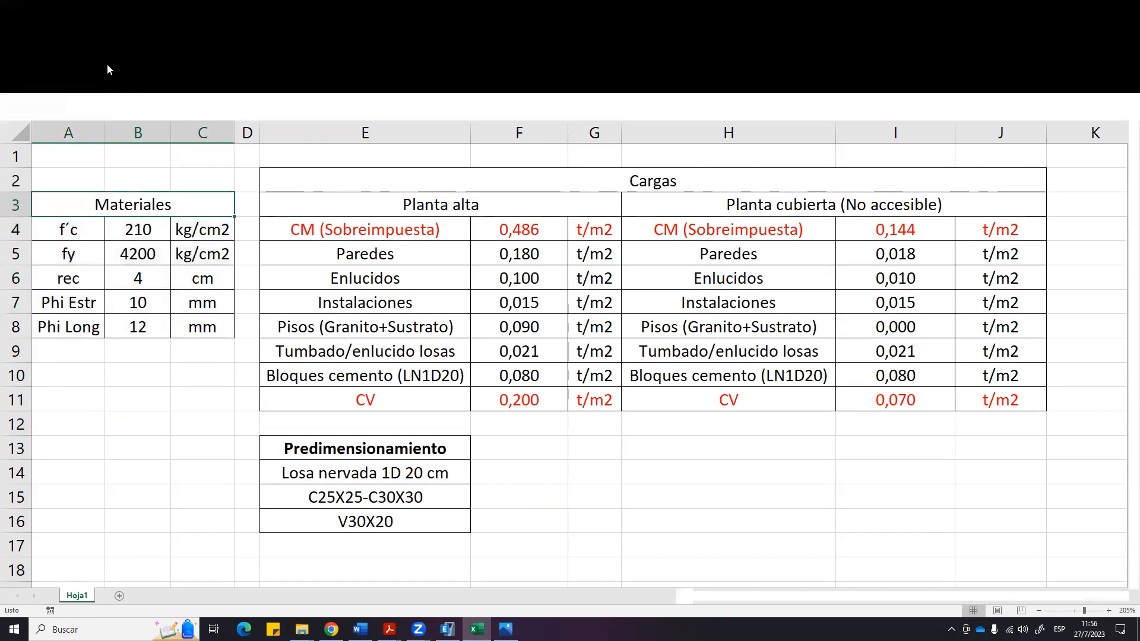
{"action": "left_click", "coordinate": [127, 503]}
{"action": "left_click", "coordinate": [750, 484]}
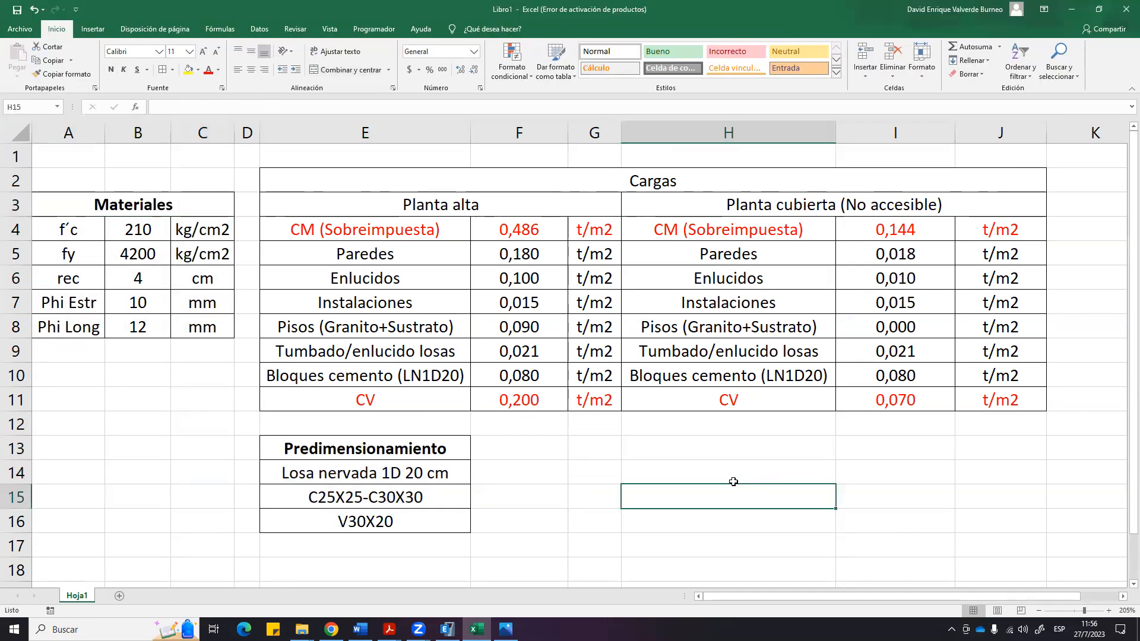
{"action": "scroll", "coordinate": [715, 482], "scroll_direction": "down", "scroll_amount": 1, "text": "ctrl"}
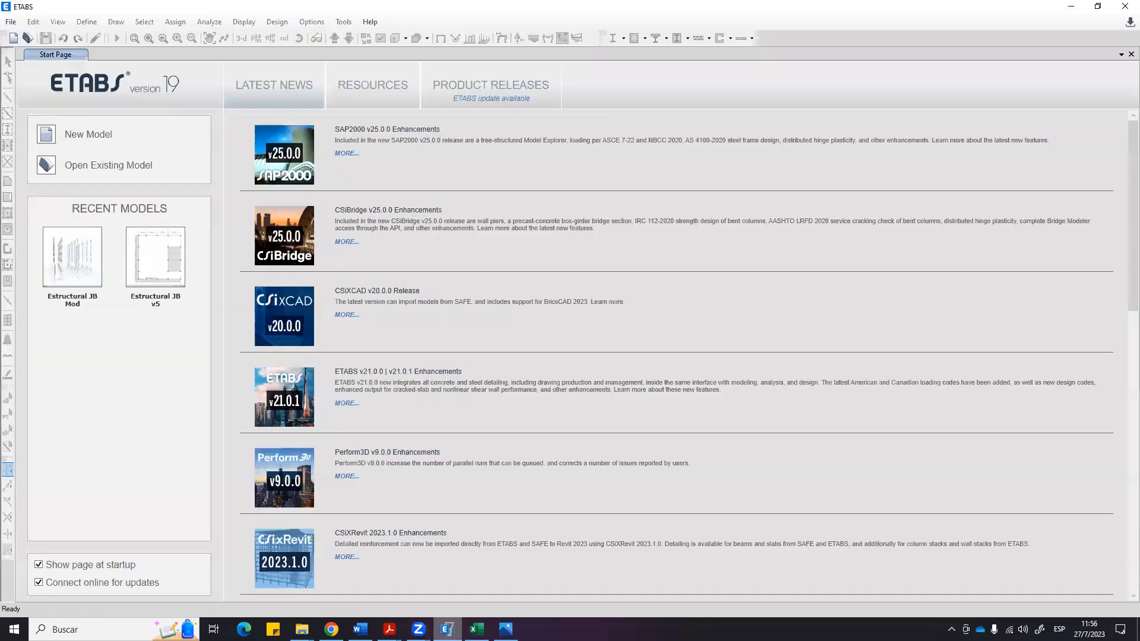
Switch to ETABS and start a new model initialized with the built-in settings.
{"action": "left_click", "coordinate": [447, 629]}
{"action": "left_click", "coordinate": [12, 24]}
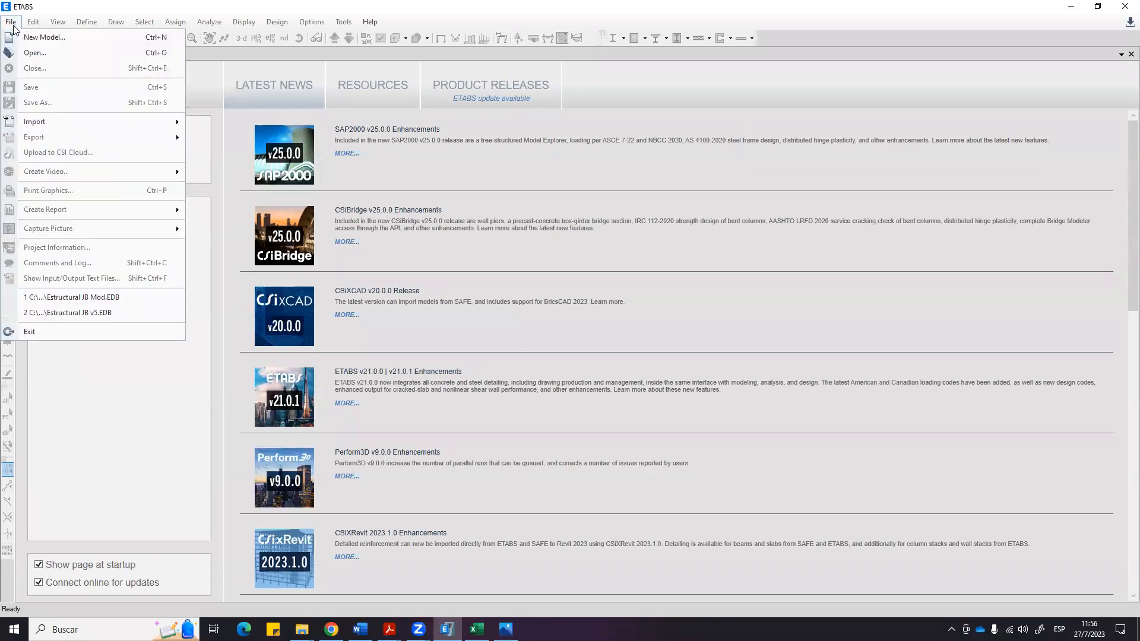
{"action": "left_click", "coordinate": [44, 38]}
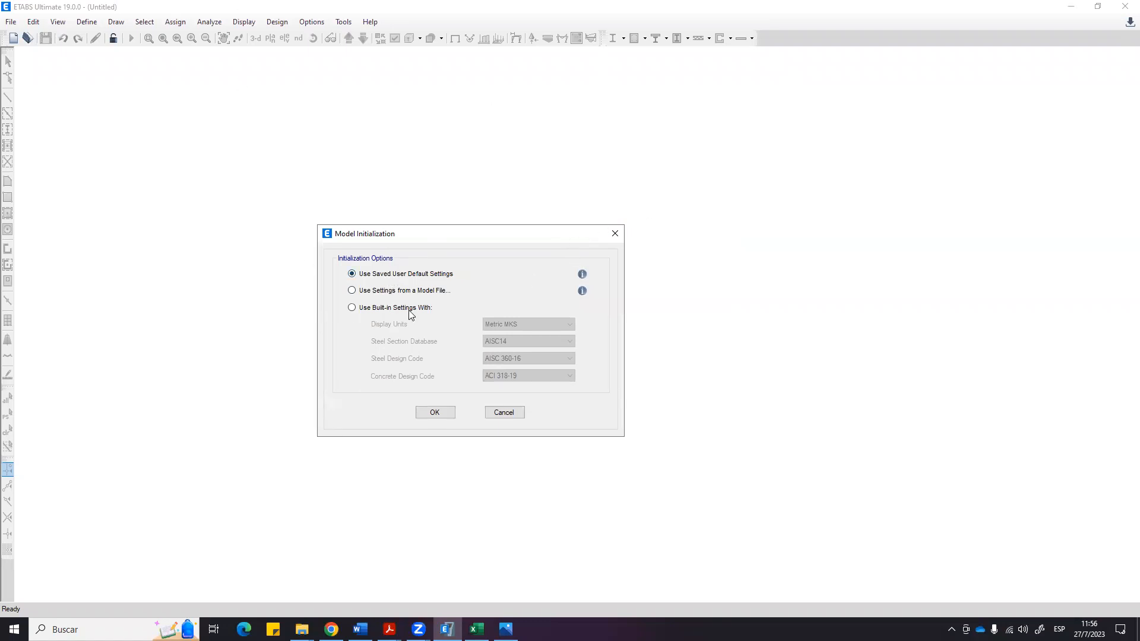
{"action": "left_click", "coordinate": [352, 308]}
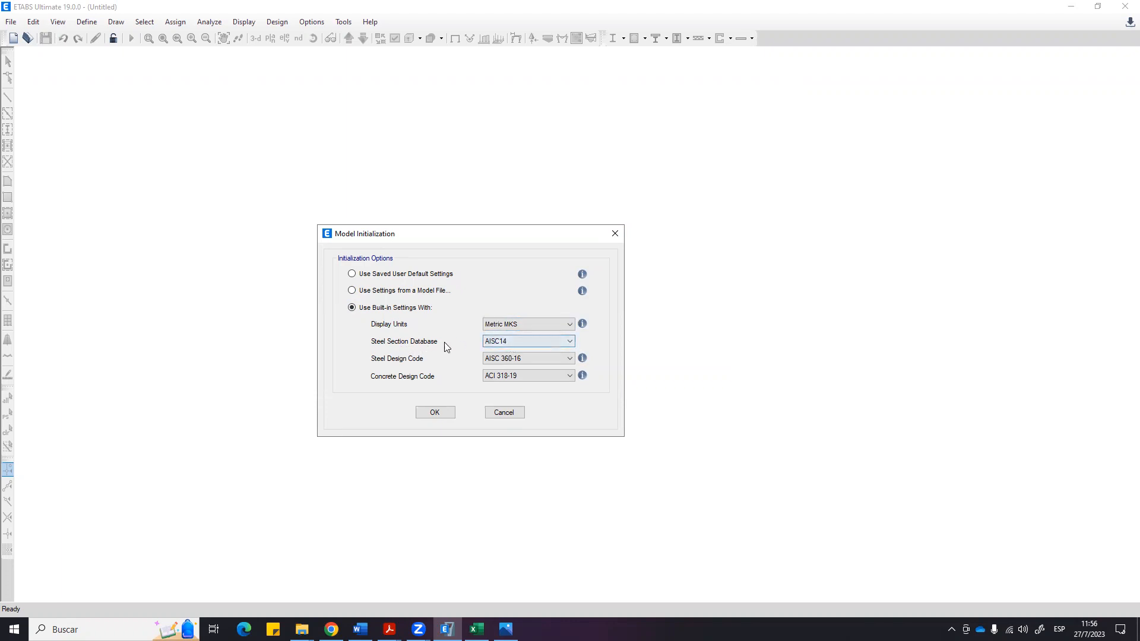
Choose AISC14 as the steel section database and AISC 360-16 as the steel design code.
{"action": "left_click", "coordinate": [521, 343]}
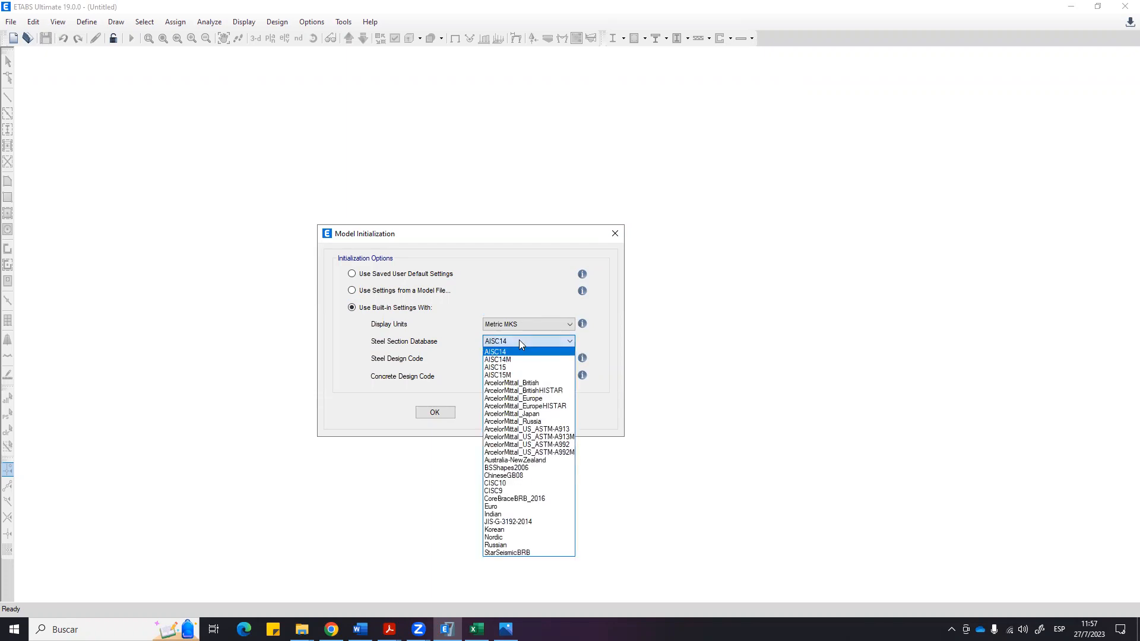
{"action": "left_click", "coordinate": [506, 353]}
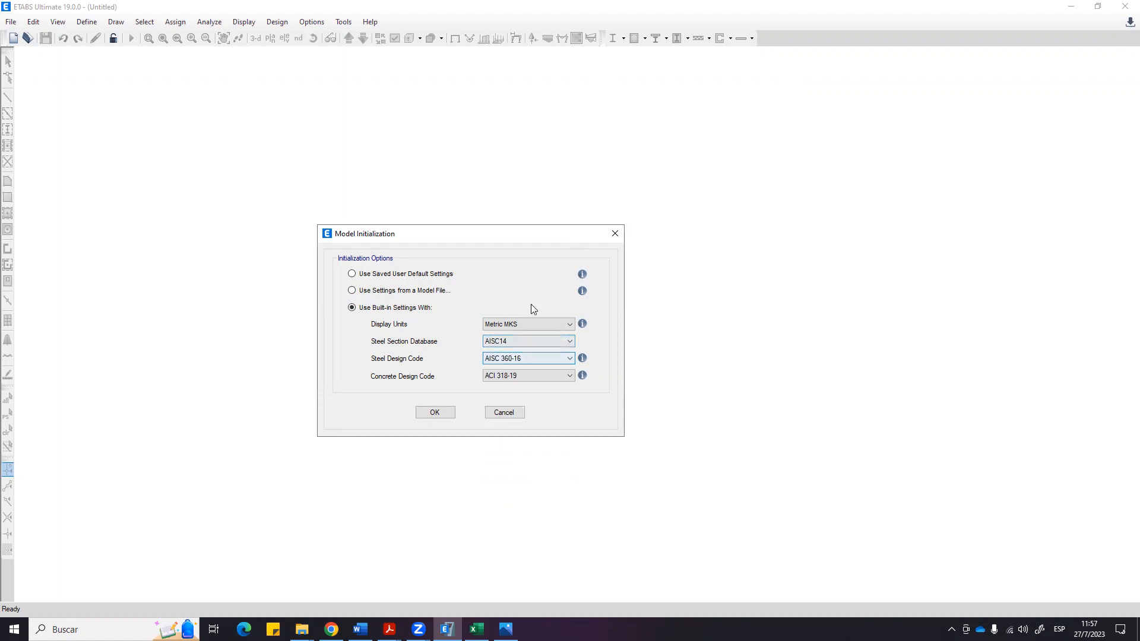
{"action": "left_click", "coordinate": [506, 358]}
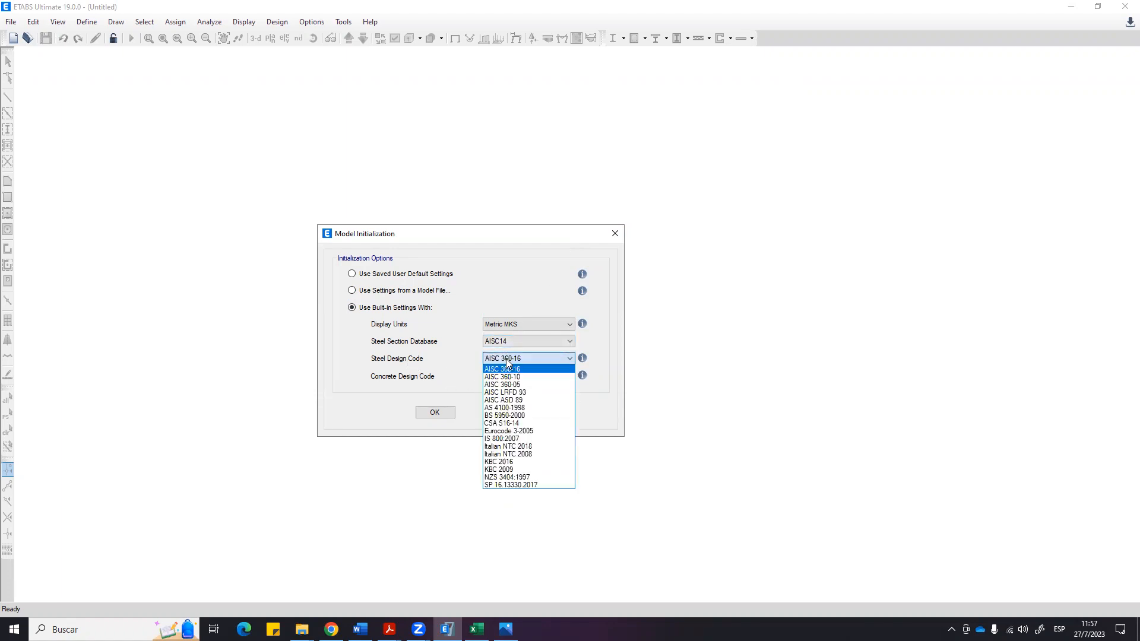
{"action": "left_click", "coordinate": [506, 367]}
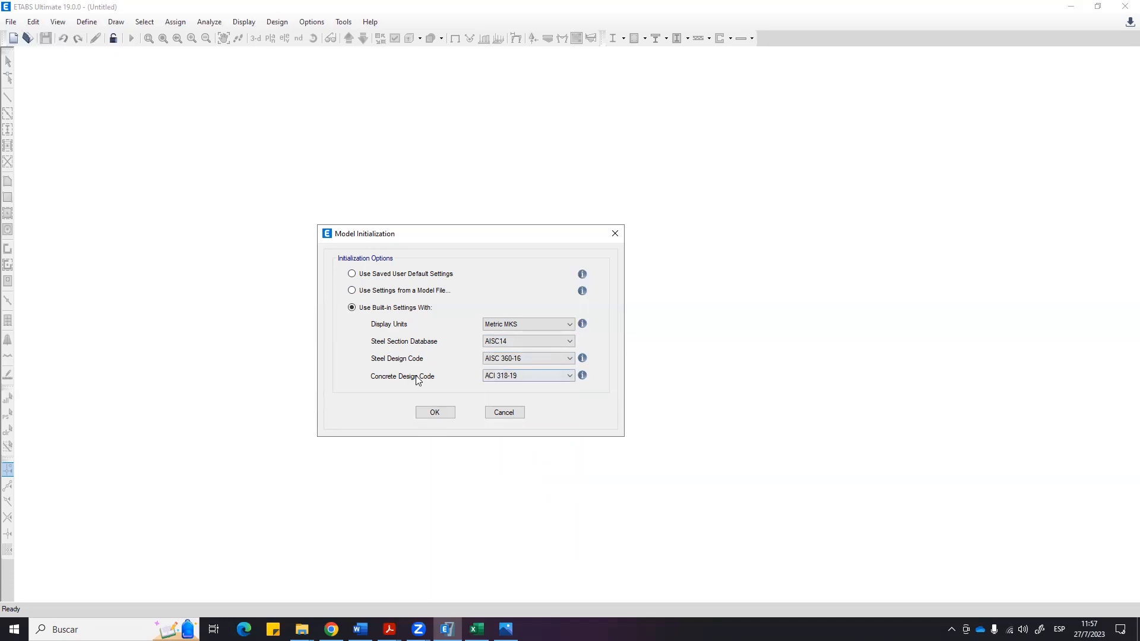
Choose ACI 318-19 as the concrete design code and accept the model initialization settings.
{"action": "left_click", "coordinate": [514, 377]}
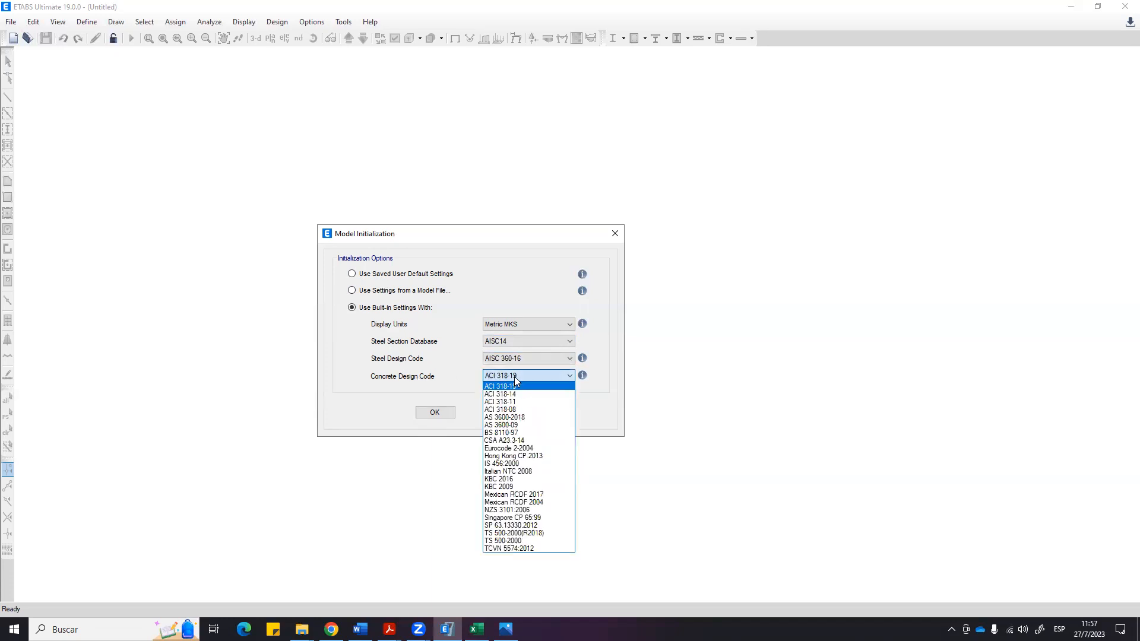
{"action": "left_click", "coordinate": [528, 387]}
{"action": "left_click", "coordinate": [536, 374]}
{"action": "left_click", "coordinate": [523, 387]}
{"action": "left_click", "coordinate": [528, 374]}
{"action": "left_click", "coordinate": [505, 388]}
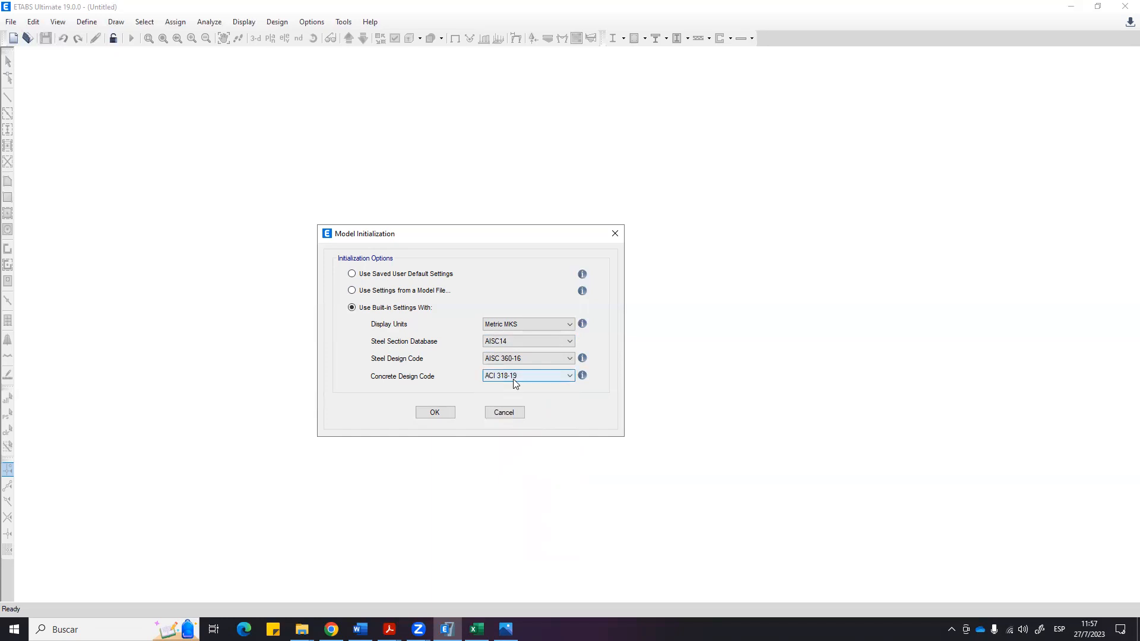
{"action": "left_click", "coordinate": [436, 413]}
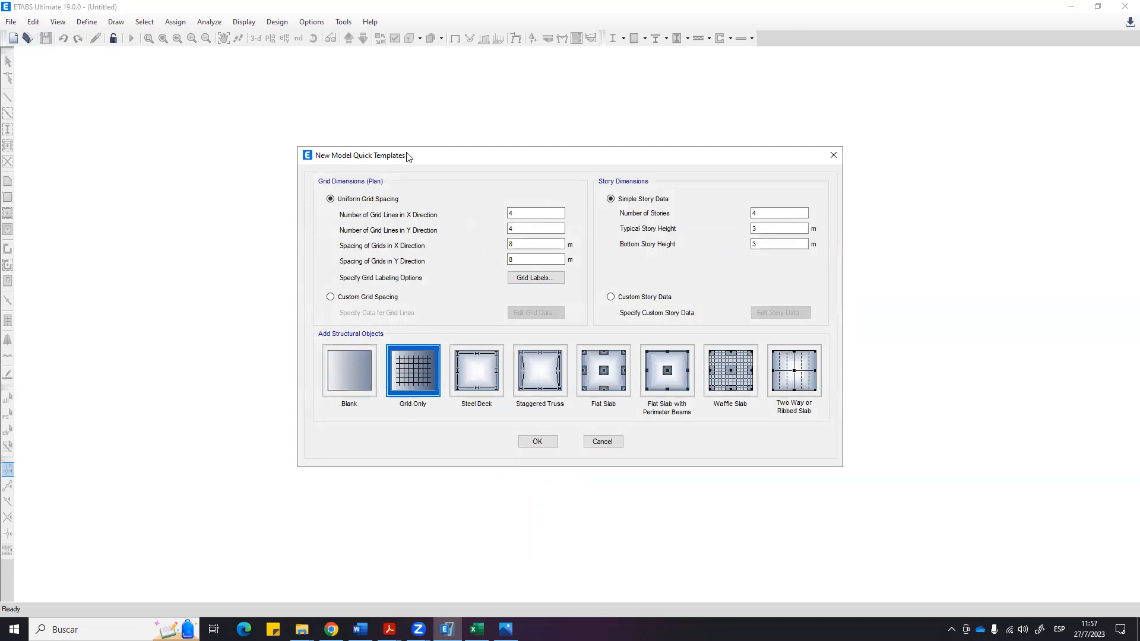
Switch to the ARQUITECTÓNICO SOLAR 15_01.pdf plan in Adobe Acrobat Reader and examine the floor plan's lettered axes and their spacings.
{"action": "left_click_drag", "start_coordinate": [408, 156], "coordinate": [358, 170]}
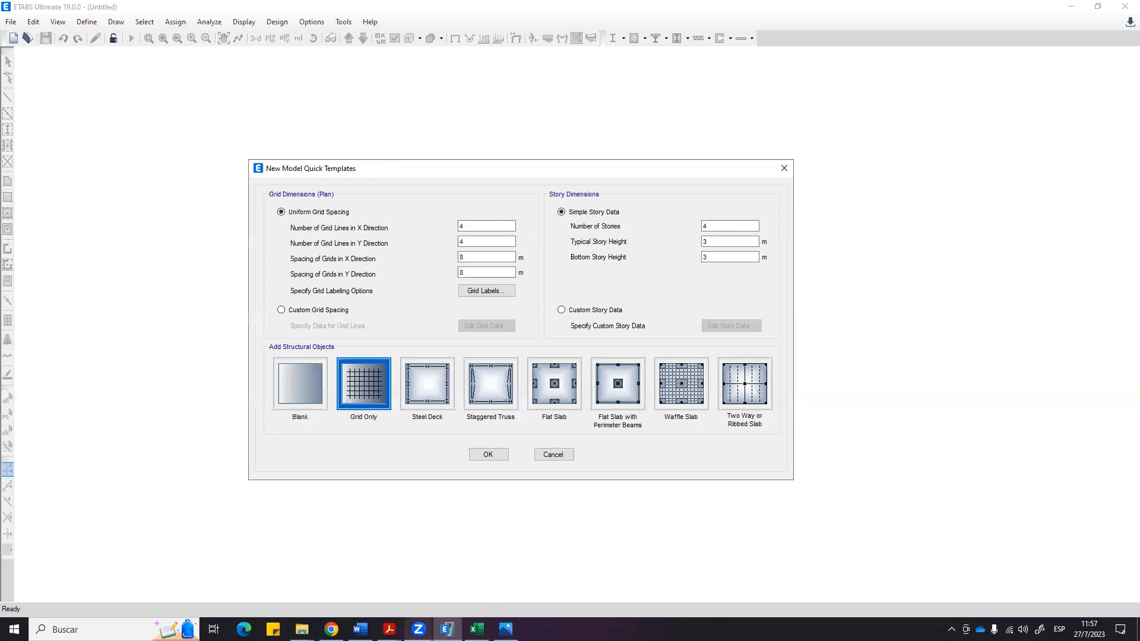
{"action": "left_click", "coordinate": [389, 629]}
{"action": "left_click", "coordinate": [651, 587]}
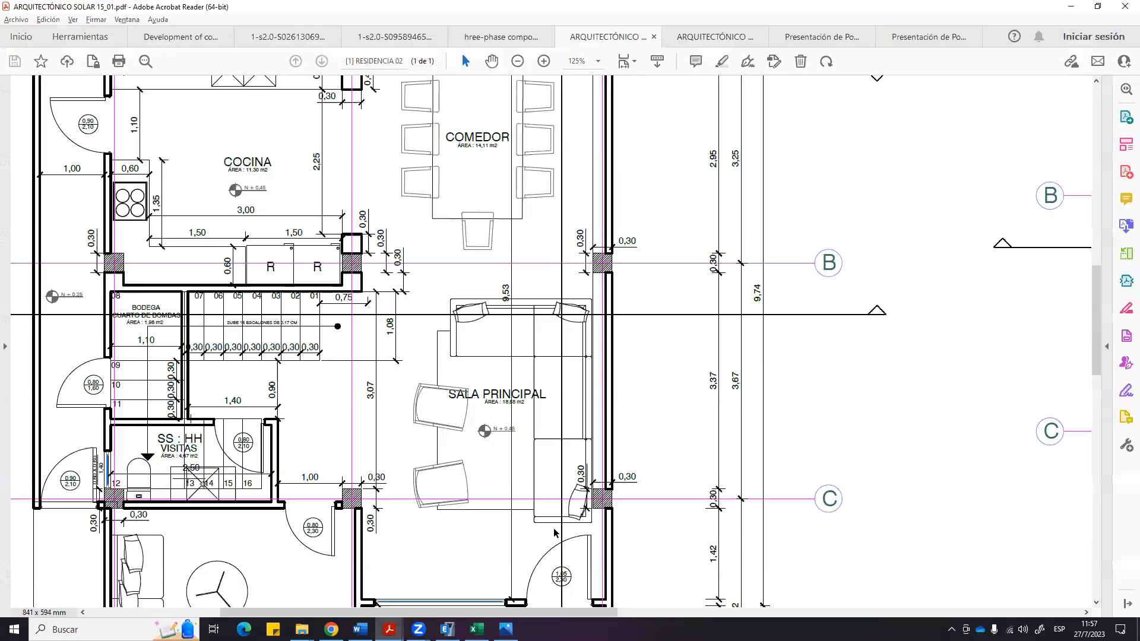
{"action": "scroll", "coordinate": [356, 450], "scroll_direction": "down", "scroll_amount": 2, "text": "ctrl"}
{"action": "scroll", "coordinate": [356, 449], "scroll_direction": "down", "scroll_amount": 2}
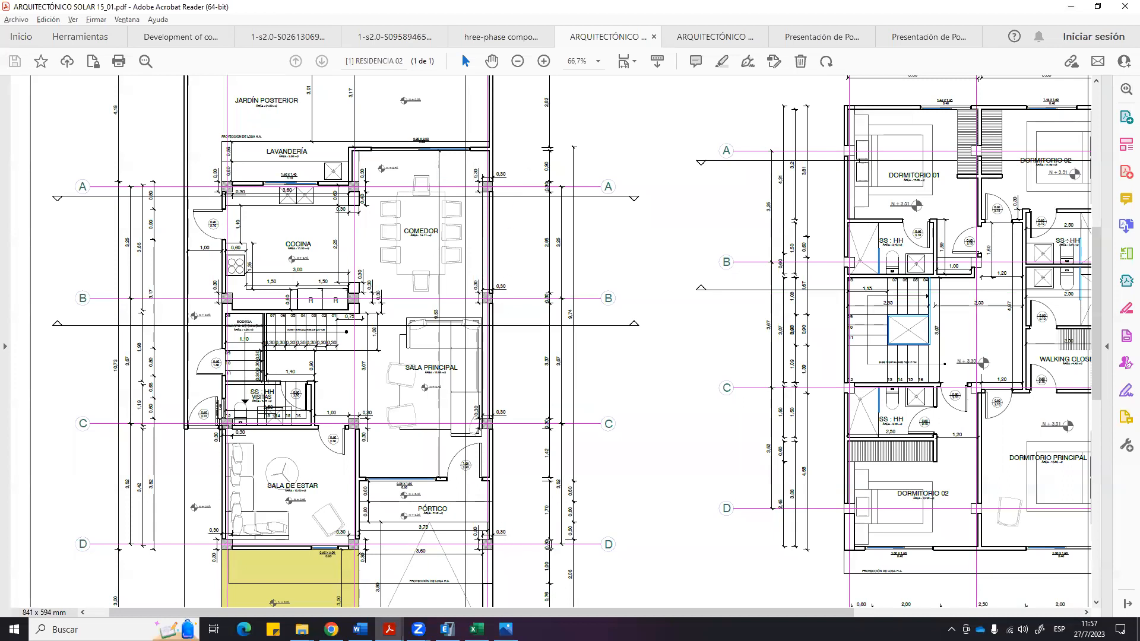
{"action": "scroll", "coordinate": [555, 520], "scroll_direction": "up", "scroll_amount": 1, "text": "ctrl"}
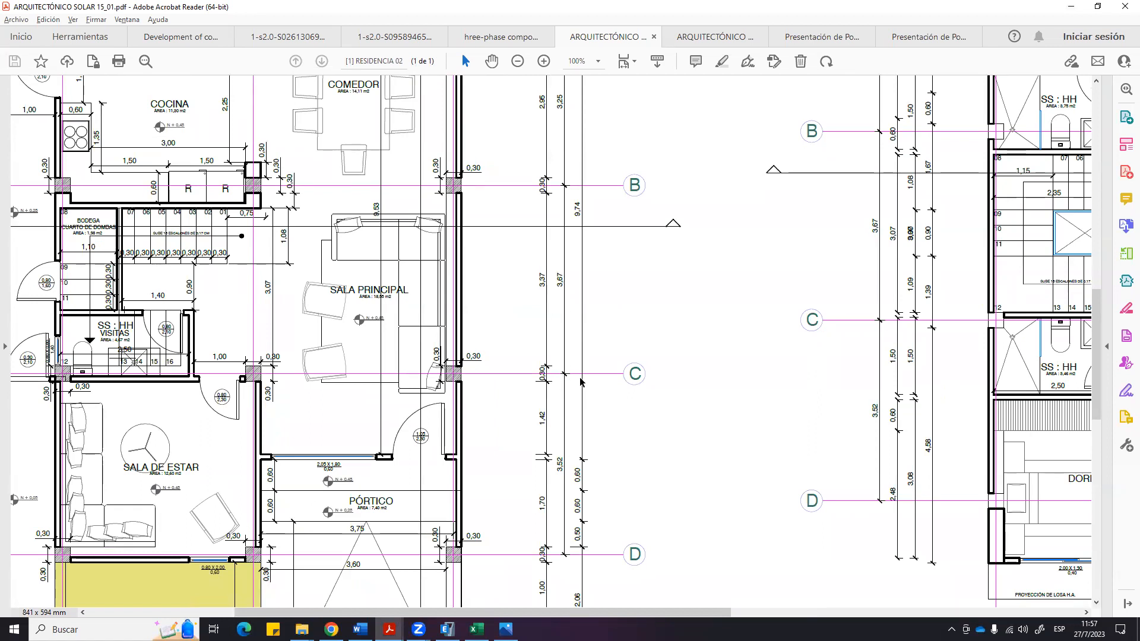
{"action": "scroll", "coordinate": [582, 280], "scroll_direction": "up", "scroll_amount": 3}
{"action": "scroll", "coordinate": [552, 158], "scroll_direction": "down", "scroll_amount": 3}
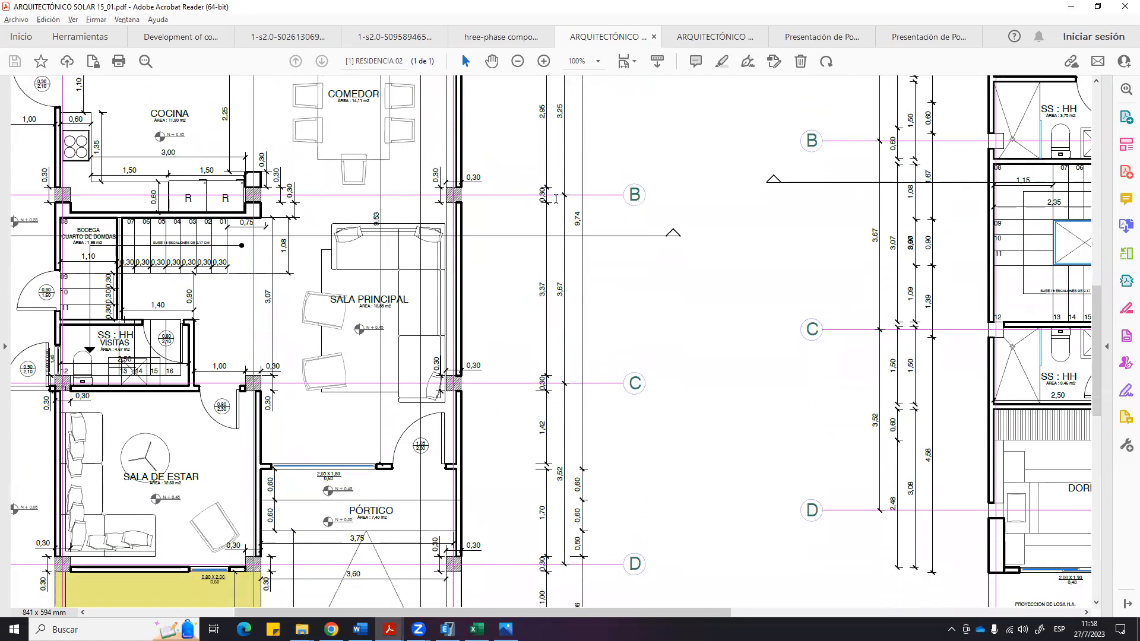
Switch to ETABS and set 4 grid lines in X and 3 in Y, spaced 3.5 m in both directions.
{"action": "key", "text": "alt+Tab"}
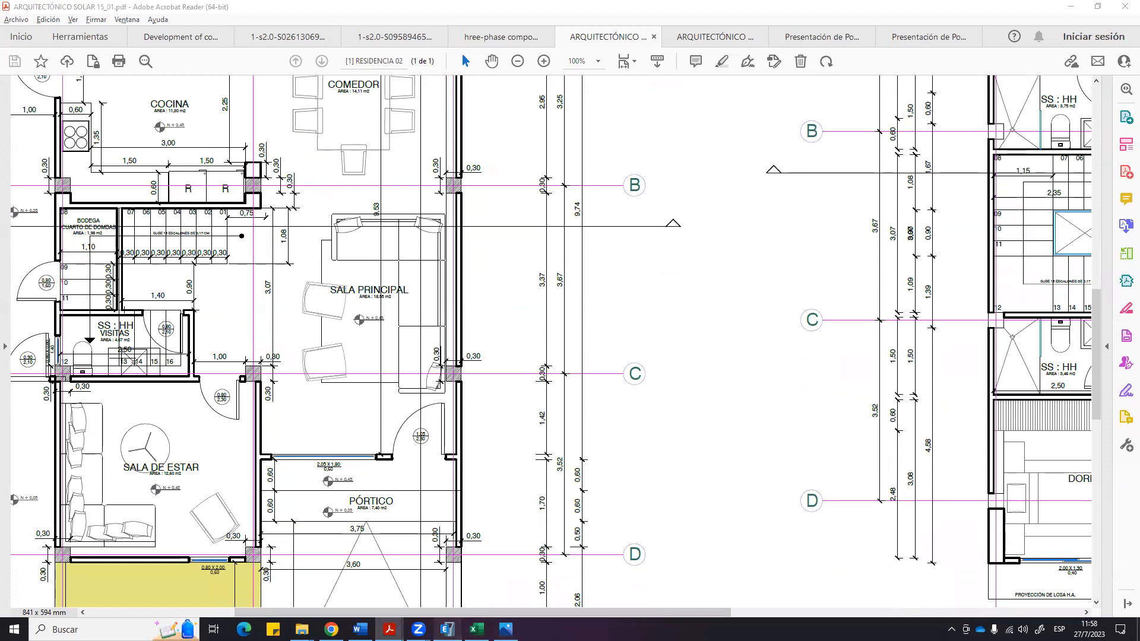
{"action": "left_click", "coordinate": [482, 227]}
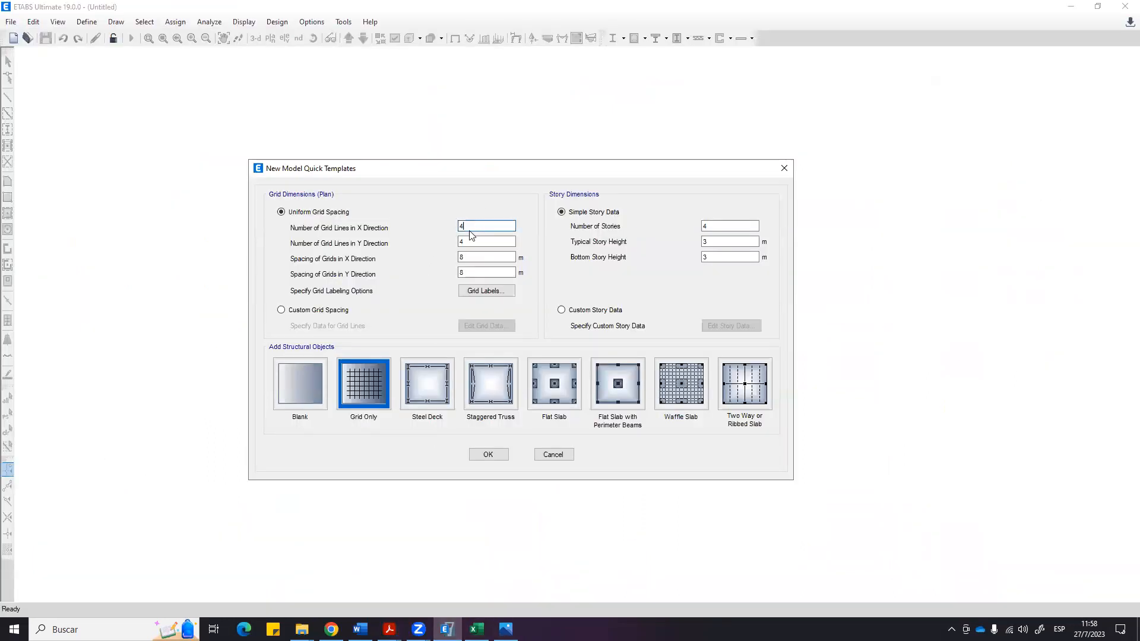
{"action": "key", "text": "Tab"}
{"action": "key", "text": "Tab"}
{"action": "type", "text": "3.5"}
{"action": "key", "text": "Tab"}
{"action": "type", "text": "3.5"}
Set the number of stories to 2 in the simple story data.
{"action": "left_click", "coordinate": [741, 225]}
{"action": "type", "text": "2"}
{"action": "left_click", "coordinate": [721, 242]}
{"action": "left_click", "coordinate": [714, 253]}
{"action": "left_click", "coordinate": [715, 242]}
Sketch a multi-story building elevation beside the template dialog with a taller bottom story and its height marked.
{"action": "mouse_move", "coordinate": [888, 549]}
{"action": "left_mouse_down"}
{"action": "mouse_move", "coordinate": [867, 133]}
{"action": "mouse_move", "coordinate": [879, 133]}
{"action": "left_mouse_up"}
{"action": "mouse_move", "coordinate": [879, 133]}
{"action": "left_mouse_down"}
{"action": "mouse_move", "coordinate": [1031, 133]}
{"action": "mouse_move", "coordinate": [991, 588]}
{"action": "mouse_move", "coordinate": [1039, 549]}
{"action": "left_mouse_up"}
{"action": "left_click_drag", "start_coordinate": [745, 551], "coordinate": [1130, 551]}
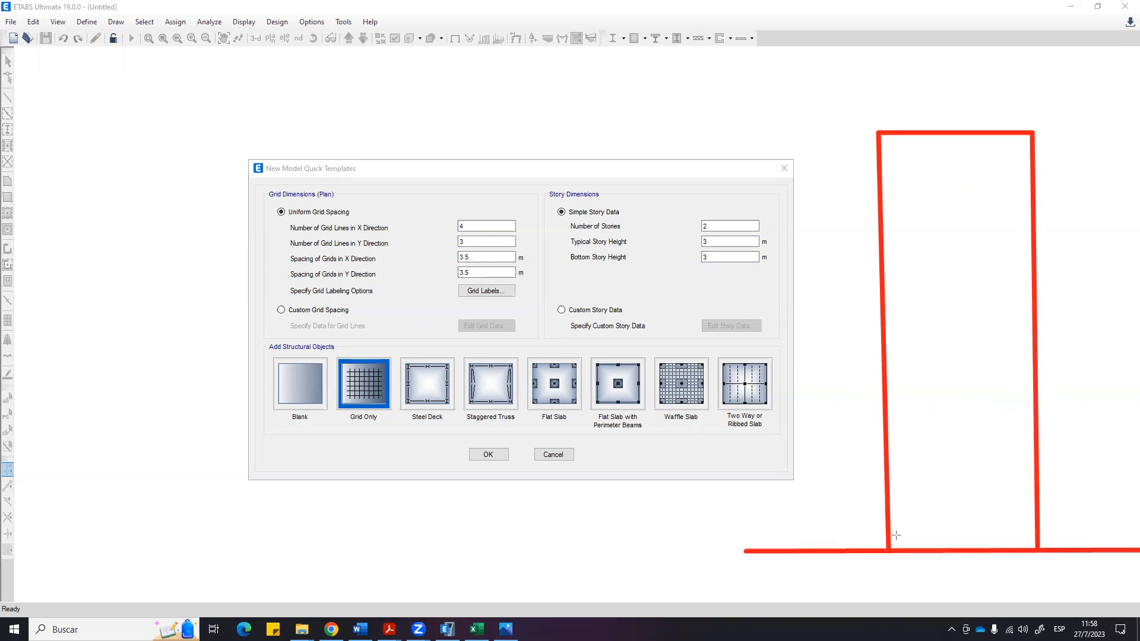
{"action": "left_click_drag", "start_coordinate": [890, 445], "coordinate": [1039, 444]}
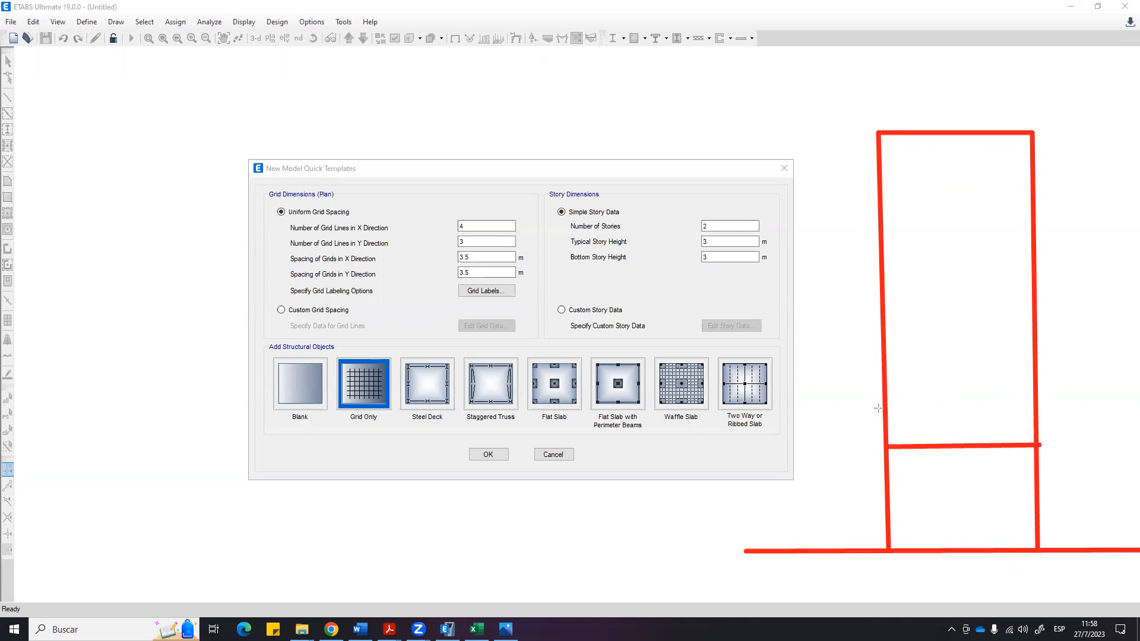
{"action": "left_click_drag", "start_coordinate": [884, 409], "coordinate": [1035, 410]}
{"action": "left_click_drag", "start_coordinate": [878, 371], "coordinate": [1046, 370]}
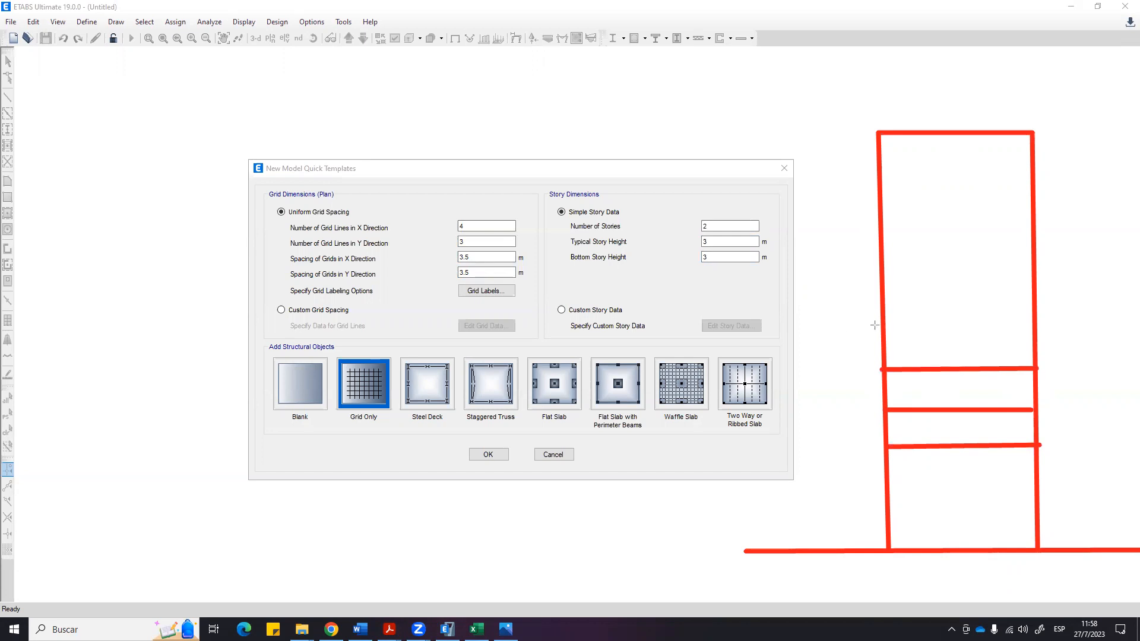
{"action": "left_click_drag", "start_coordinate": [1000, 324], "coordinate": [881, 322]}
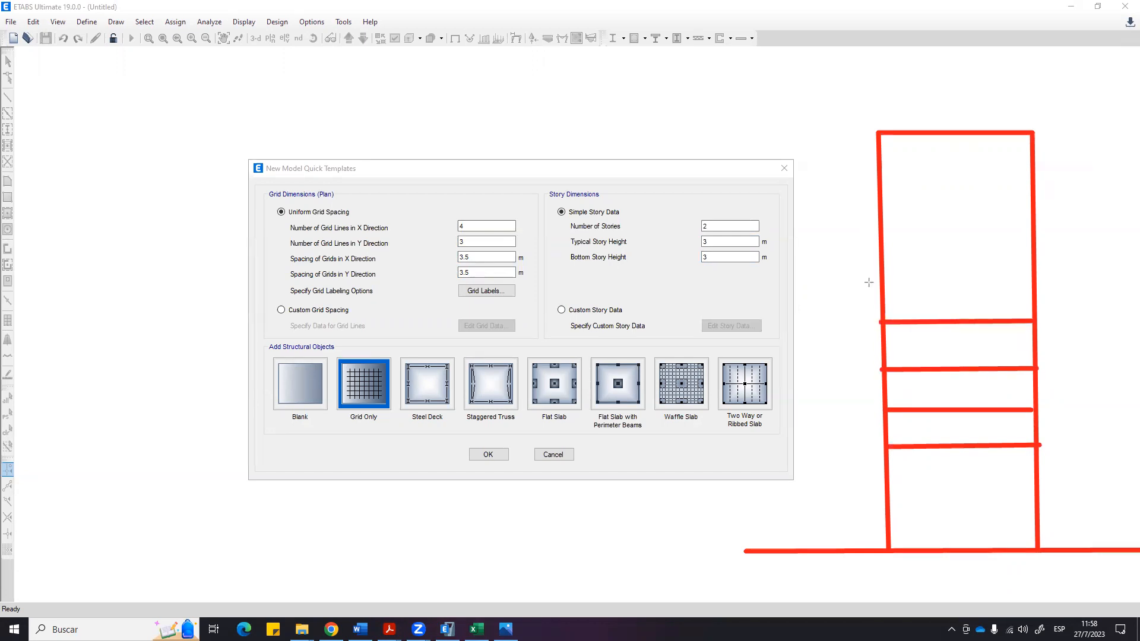
{"action": "left_click_drag", "start_coordinate": [879, 276], "coordinate": [1036, 274]}
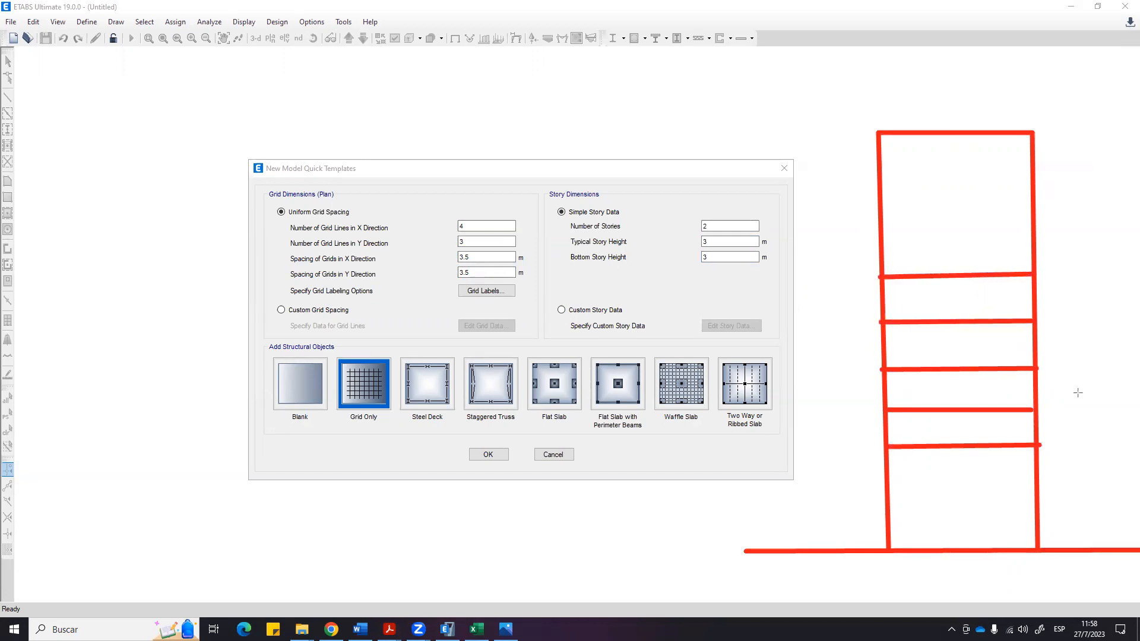
{"action": "mouse_move", "coordinate": [1061, 440]}
{"action": "left_mouse_down"}
{"action": "mouse_move", "coordinate": [1087, 437]}
{"action": "mouse_move", "coordinate": [1081, 552]}
{"action": "left_mouse_up"}
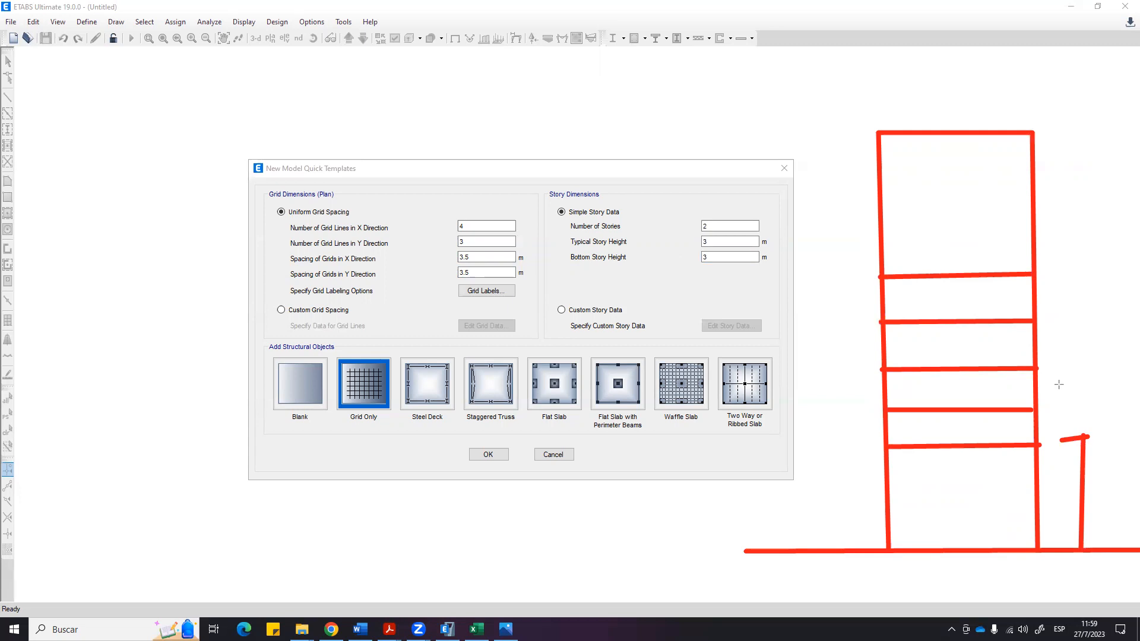
Switch to ARQUITECTÓNICO SOLAR 15_02.pdf in Adobe Acrobat Reader and examine the lower floor levels in section AA'.
{"action": "left_click", "coordinate": [717, 241]}
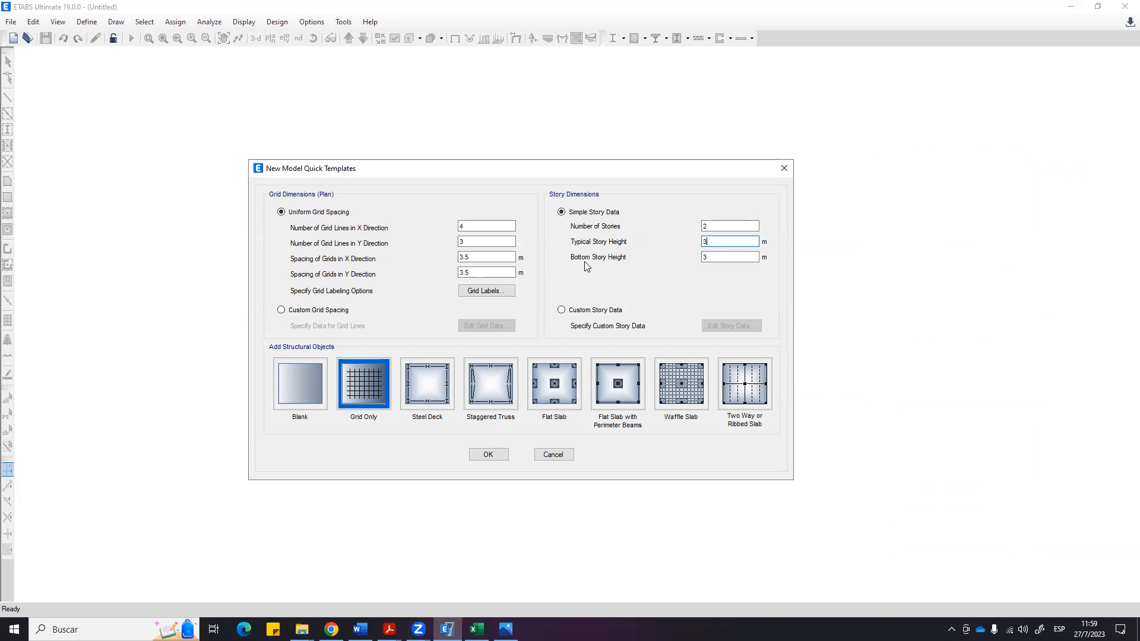
{"action": "left_click", "coordinate": [723, 257]}
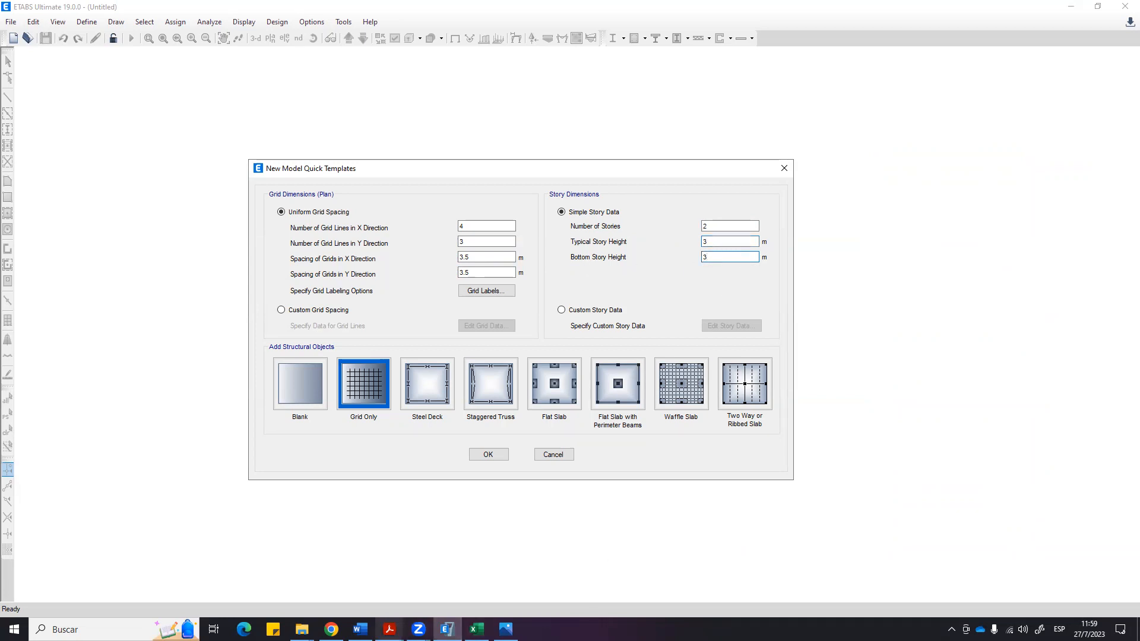
{"action": "left_click", "coordinate": [389, 630]}
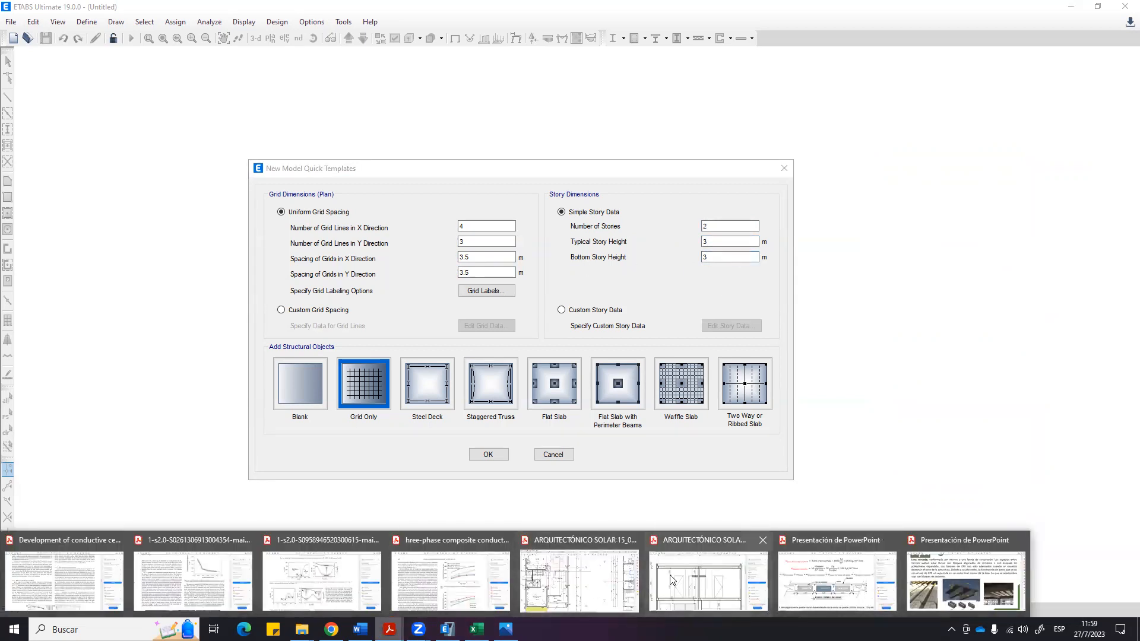
{"action": "left_click", "coordinate": [758, 594]}
{"action": "scroll", "coordinate": [668, 411], "scroll_direction": "down", "scroll_amount": 3}
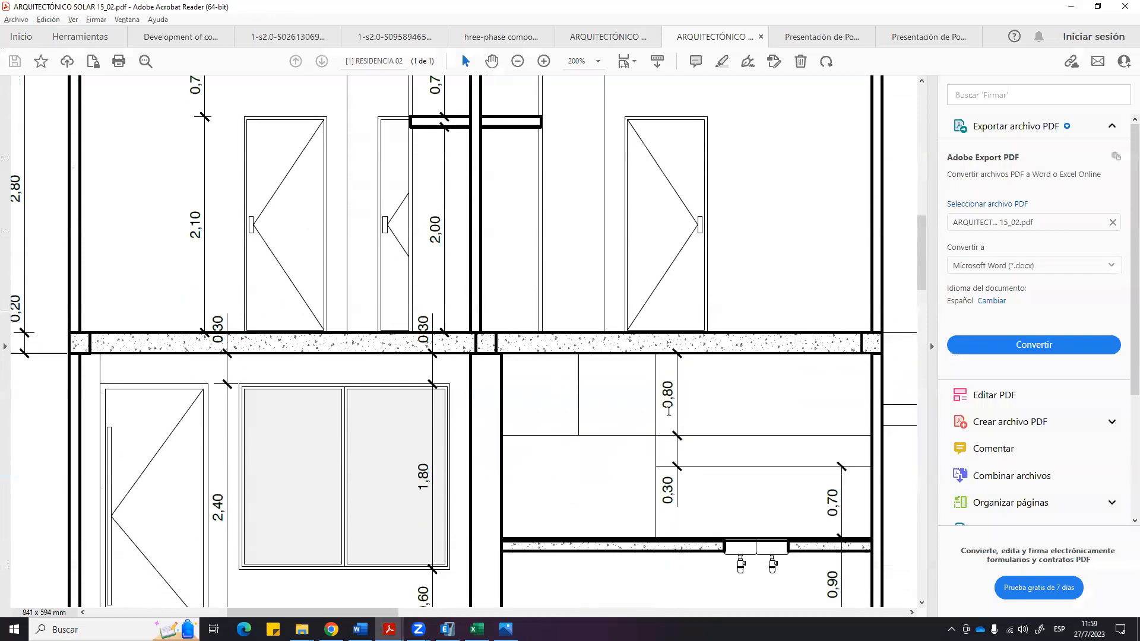
{"action": "left_click", "coordinate": [931, 479]}
{"action": "scroll", "coordinate": [931, 480], "scroll_direction": "down", "scroll_amount": 1, "text": "ctrl"}
{"action": "scroll", "coordinate": [931, 479], "scroll_direction": "down", "scroll_amount": 1}
{"action": "left_click_drag", "start_coordinate": [395, 613], "coordinate": [466, 612]}
{"action": "scroll", "coordinate": [550, 478], "scroll_direction": "down", "scroll_amount": 1}
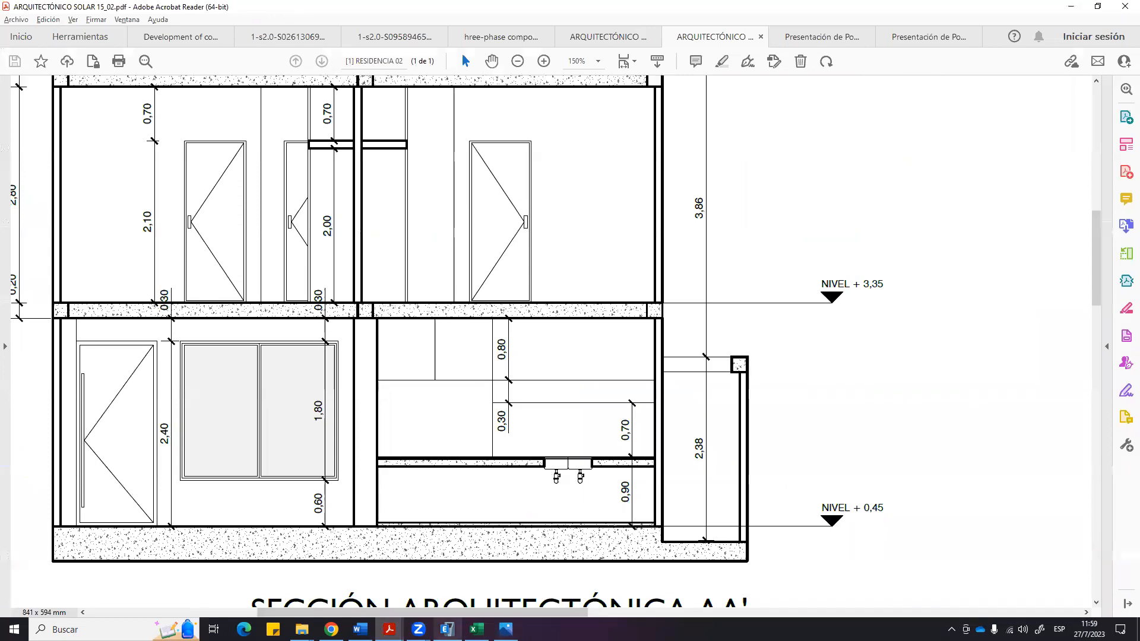
{"action": "left_click", "coordinate": [447, 630]}
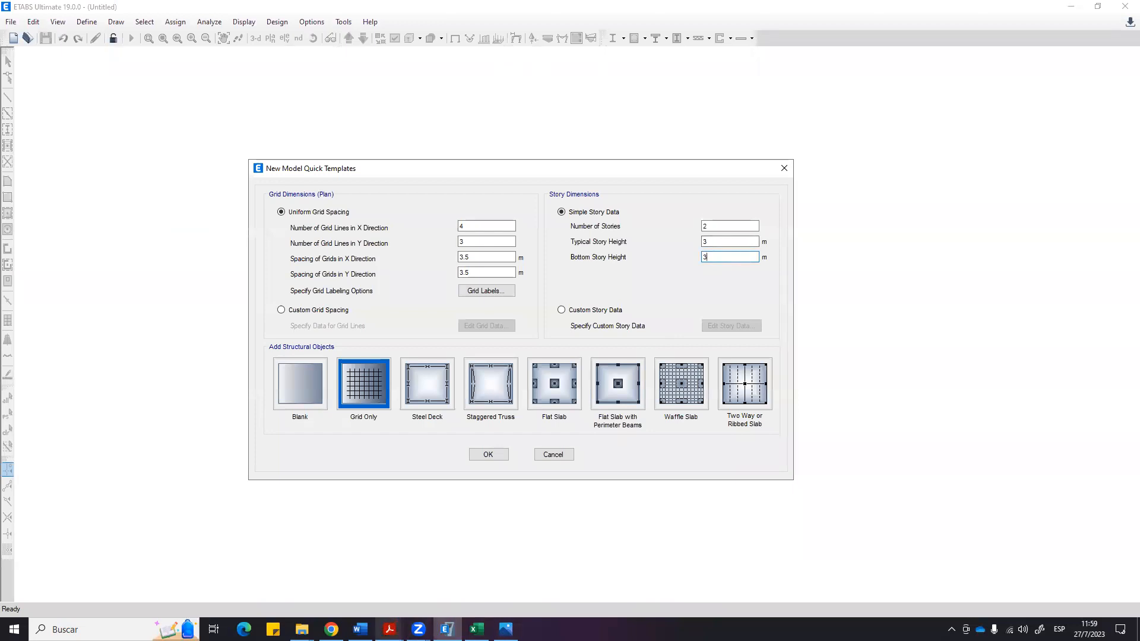
{"action": "mouse_move", "coordinate": [389, 629]}
{"action": "left_click", "coordinate": [706, 583]}
{"action": "scroll", "coordinate": [694, 376], "scroll_direction": "down", "scroll_amount": 2}
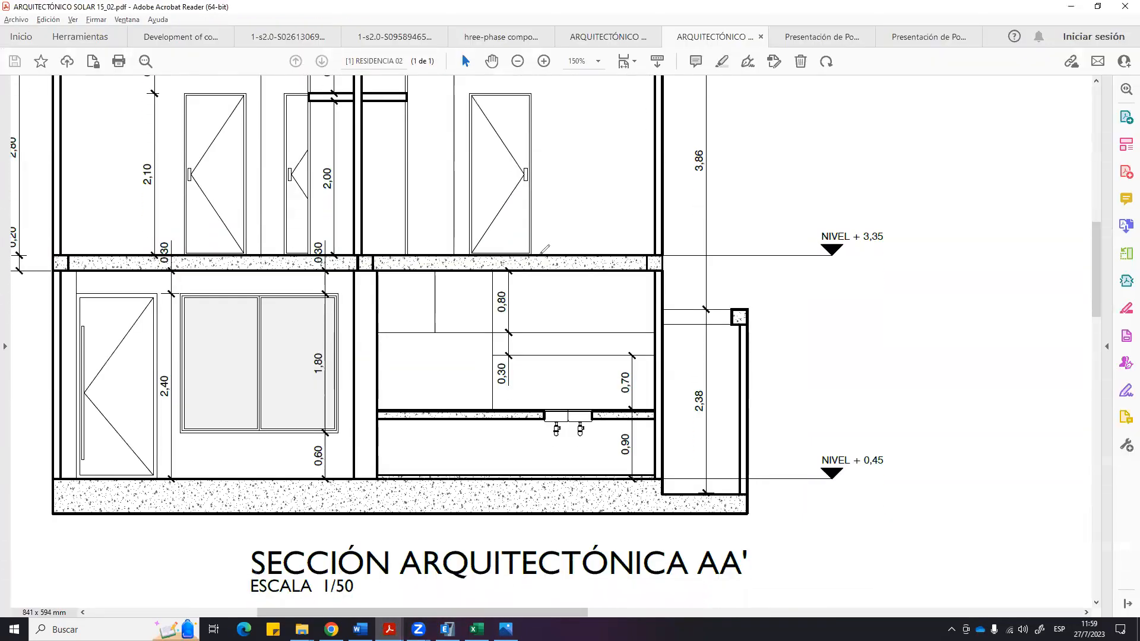
Sketch a footing under the central column of section AA' and mark the height from it to level +3,35.
{"action": "mouse_move", "coordinate": [553, 255]}
{"action": "left_mouse_down"}
{"action": "mouse_move", "coordinate": [906, 256]}
{"action": "mouse_move", "coordinate": [904, 237]}
{"action": "mouse_move", "coordinate": [875, 338]}
{"action": "mouse_move", "coordinate": [892, 592]}
{"action": "mouse_move", "coordinate": [883, 596]}
{"action": "left_mouse_up"}
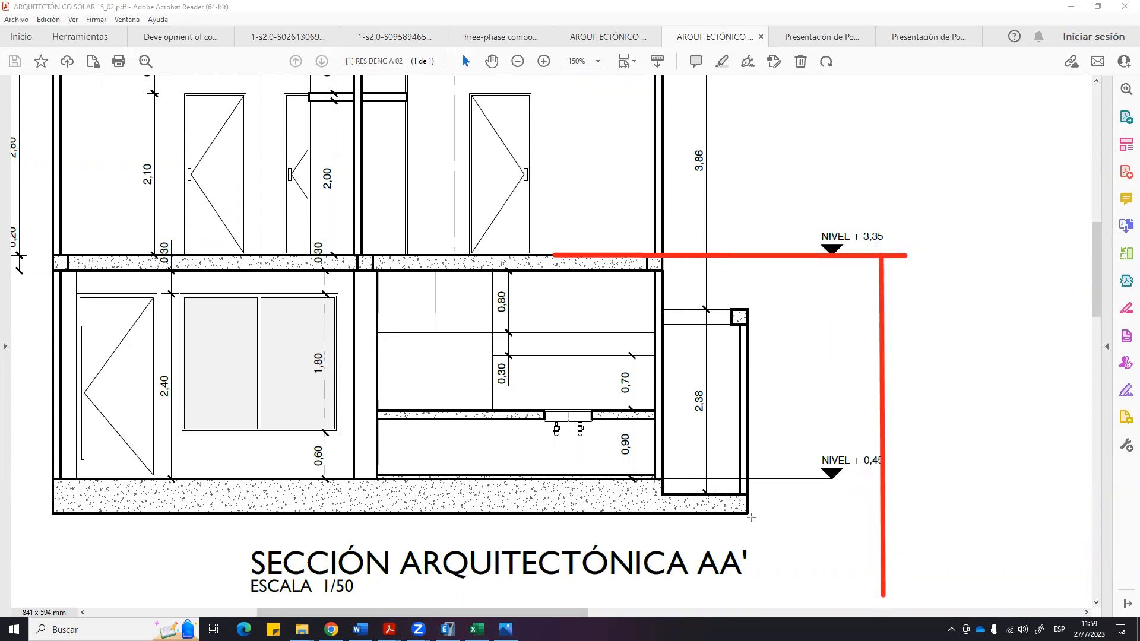
{"action": "left_click_drag", "start_coordinate": [352, 476], "coordinate": [353, 561]}
{"action": "left_click_drag", "start_coordinate": [376, 478], "coordinate": [376, 558]}
{"action": "mouse_move", "coordinate": [306, 558]}
{"action": "left_mouse_down"}
{"action": "mouse_move", "coordinate": [306, 577]}
{"action": "mouse_move", "coordinate": [418, 582]}
{"action": "mouse_move", "coordinate": [423, 558]}
{"action": "mouse_move", "coordinate": [423, 583]}
{"action": "left_mouse_up"}
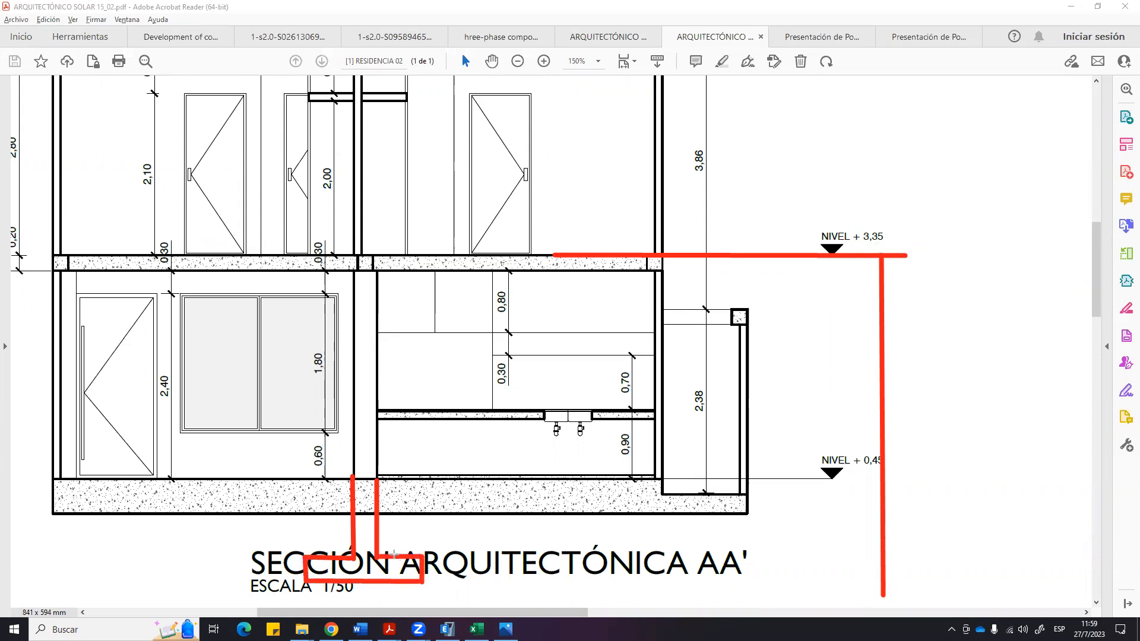
{"action": "left_click_drag", "start_coordinate": [432, 556], "coordinate": [912, 556]}
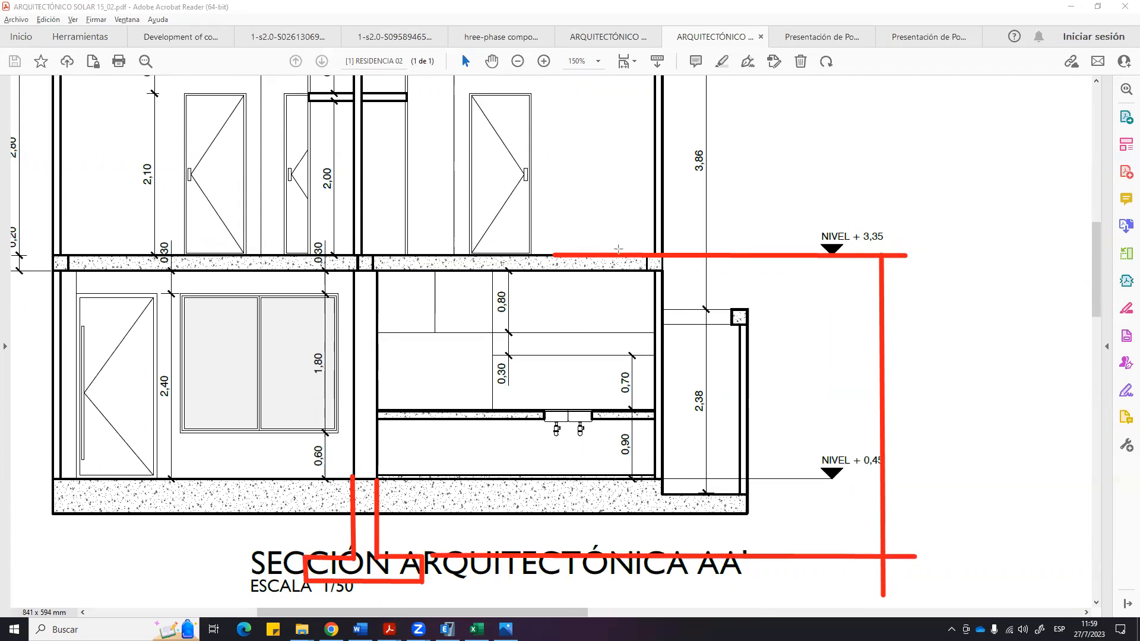
{"action": "mouse_move", "coordinate": [881, 257]}
{"action": "left_mouse_down"}
{"action": "mouse_move", "coordinate": [867, 277]}
{"action": "mouse_move", "coordinate": [903, 290]}
{"action": "left_mouse_up"}
{"action": "mouse_move", "coordinate": [883, 556]}
{"action": "left_mouse_down"}
{"action": "mouse_move", "coordinate": [872, 537]}
{"action": "mouse_move", "coordinate": [909, 516]}
{"action": "left_mouse_up"}
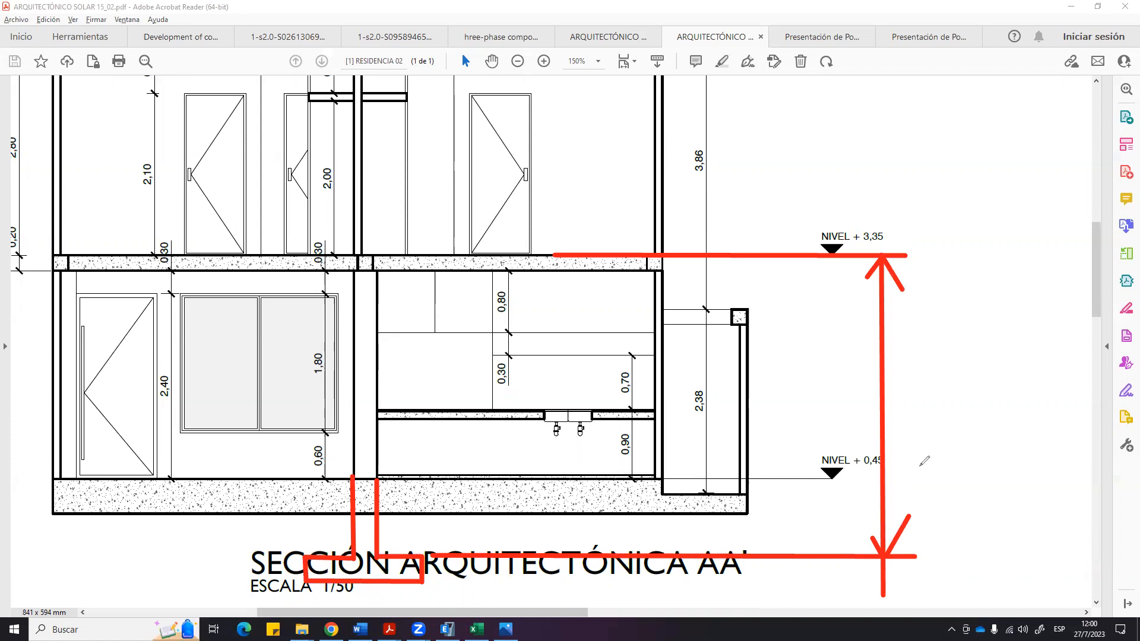
Annotate the marked height with 1m below ground-floor level, 2.95 above it, and the underlined total 3.95.
{"action": "mouse_move", "coordinate": [773, 512]}
{"action": "left_mouse_down"}
{"action": "mouse_move", "coordinate": [787, 500]}
{"action": "mouse_move", "coordinate": [785, 533]}
{"action": "mouse_move", "coordinate": [802, 532]}
{"action": "mouse_move", "coordinate": [832, 505]}
{"action": "mouse_move", "coordinate": [843, 534]}
{"action": "left_mouse_up"}
{"action": "left_click_drag", "start_coordinate": [774, 478], "coordinate": [808, 478]}
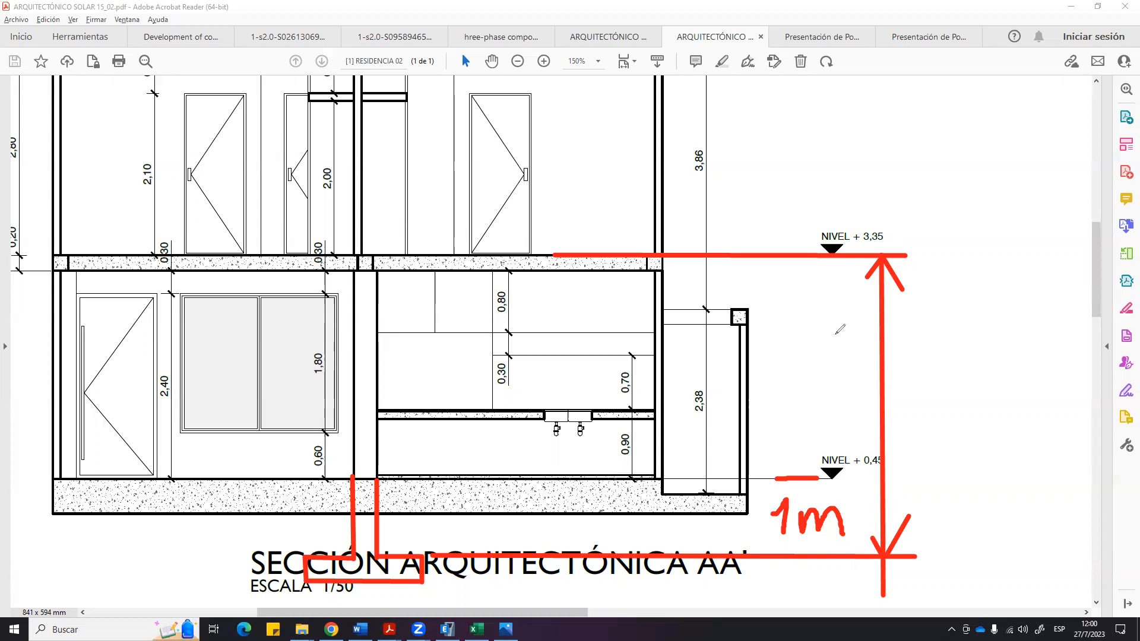
{"action": "mouse_move", "coordinate": [781, 347]}
{"action": "left_mouse_down"}
{"action": "mouse_move", "coordinate": [781, 373]}
{"action": "mouse_move", "coordinate": [828, 378]}
{"action": "left_mouse_up"}
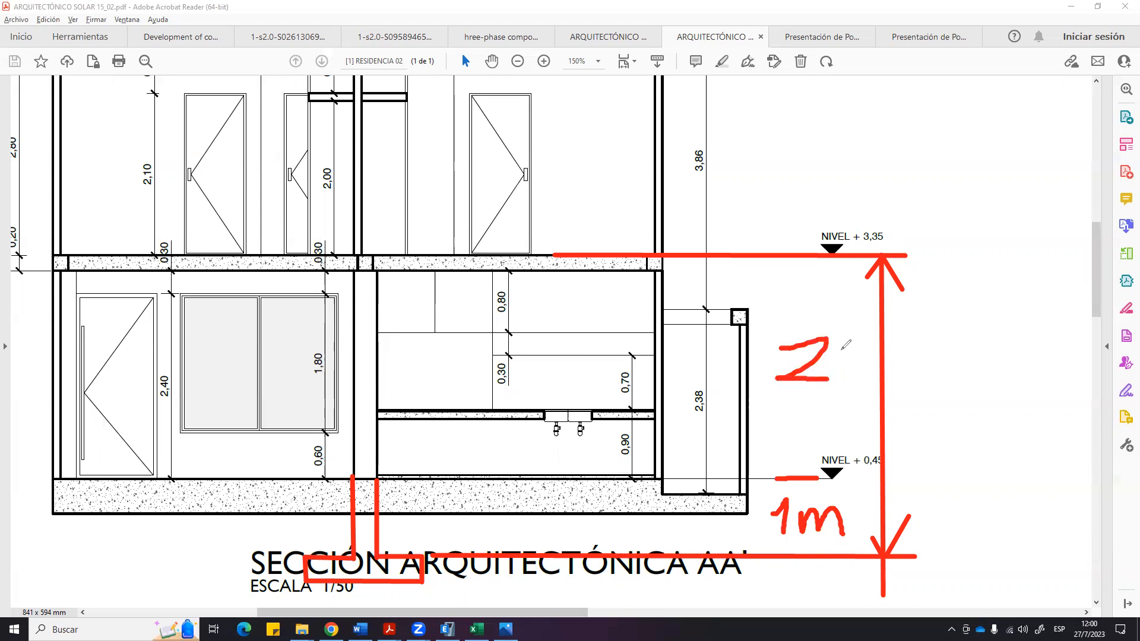
{"action": "left_click", "coordinate": [842, 378]}
{"action": "mouse_move", "coordinate": [866, 327]}
{"action": "left_mouse_down"}
{"action": "mouse_move", "coordinate": [855, 343]}
{"action": "mouse_move", "coordinate": [861, 359]}
{"action": "mouse_move", "coordinate": [873, 343]}
{"action": "mouse_move", "coordinate": [870, 385]}
{"action": "left_mouse_up"}
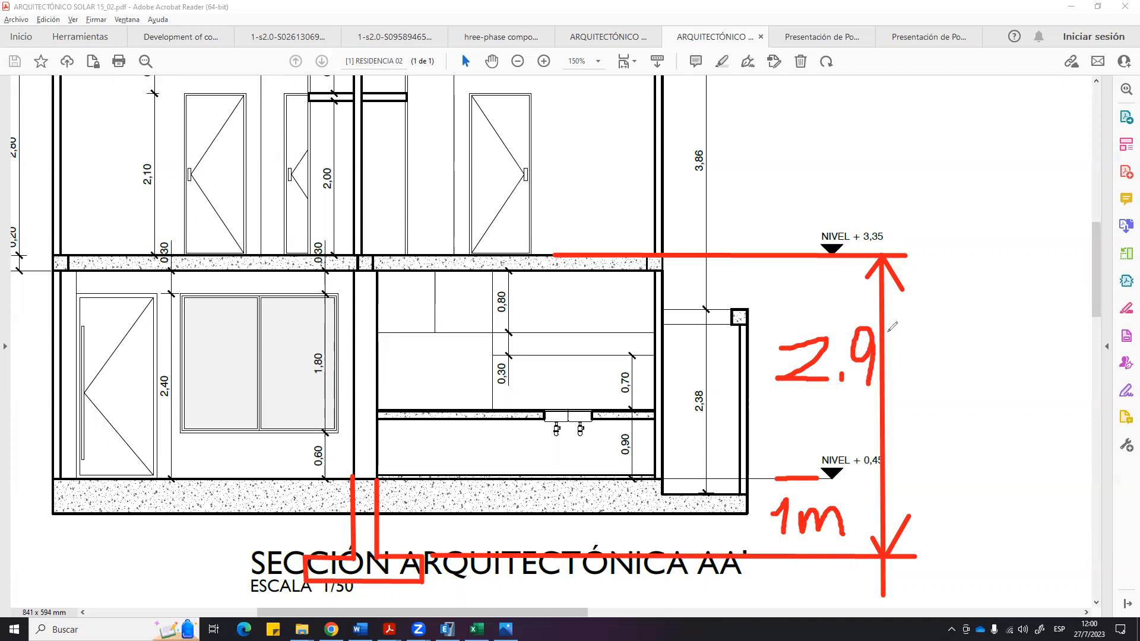
{"action": "mouse_move", "coordinate": [895, 333]}
{"action": "left_mouse_down"}
{"action": "mouse_move", "coordinate": [912, 333]}
{"action": "mouse_move", "coordinate": [924, 356]}
{"action": "mouse_move", "coordinate": [897, 379]}
{"action": "mouse_move", "coordinate": [974, 406]}
{"action": "mouse_move", "coordinate": [952, 420]}
{"action": "left_mouse_up"}
{"action": "left_click", "coordinate": [986, 424]}
{"action": "mouse_move", "coordinate": [1022, 383]}
{"action": "left_mouse_down"}
{"action": "mouse_move", "coordinate": [1005, 379]}
{"action": "mouse_move", "coordinate": [1036, 385]}
{"action": "mouse_move", "coordinate": [1026, 420]}
{"action": "mouse_move", "coordinate": [1057, 375]}
{"action": "mouse_move", "coordinate": [1040, 405]}
{"action": "mouse_move", "coordinate": [1068, 410]}
{"action": "mouse_move", "coordinate": [1033, 427]}
{"action": "left_mouse_up"}
{"action": "mouse_move", "coordinate": [950, 441]}
{"action": "left_mouse_down"}
{"action": "mouse_move", "coordinate": [1050, 442]}
{"action": "mouse_move", "coordinate": [1024, 451]}
{"action": "left_mouse_up"}
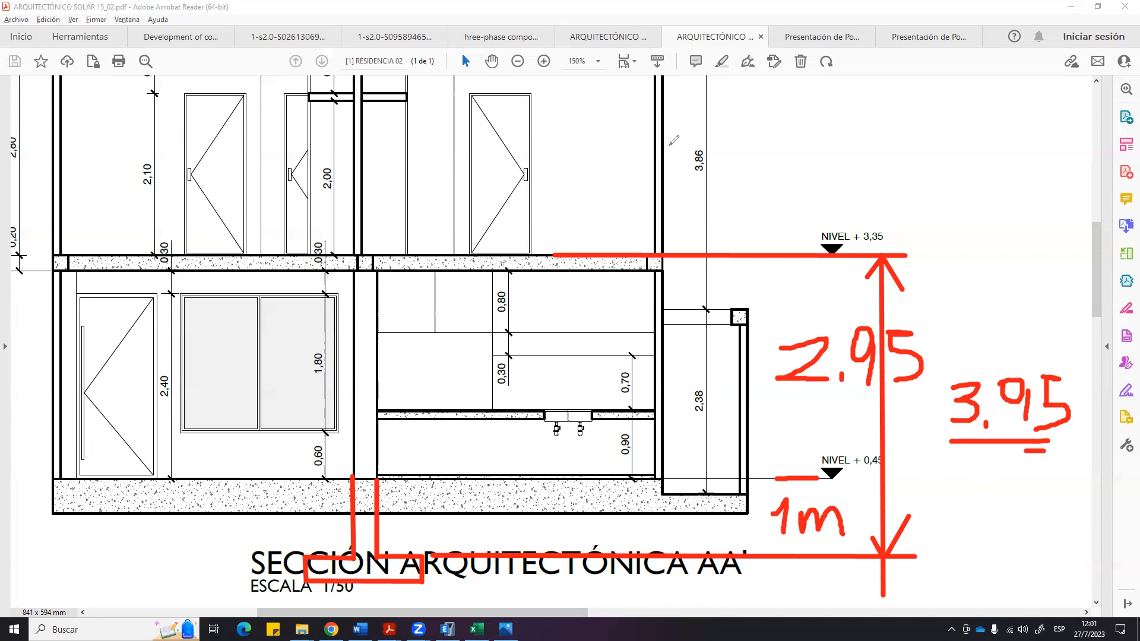
Circle the final digit of 2.95 and 3.95, and clear all annotations from the section drawing.
{"action": "mouse_move", "coordinate": [889, 353]}
{"action": "left_mouse_down"}
{"action": "mouse_move", "coordinate": [925, 363]}
{"action": "mouse_move", "coordinate": [910, 326]}
{"action": "mouse_move", "coordinate": [896, 334]}
{"action": "left_mouse_up"}
{"action": "mouse_move", "coordinate": [1058, 375]}
{"action": "left_mouse_down"}
{"action": "mouse_move", "coordinate": [1048, 419]}
{"action": "mouse_move", "coordinate": [1074, 380]}
{"action": "mouse_move", "coordinate": [1054, 373]}
{"action": "left_mouse_up"}
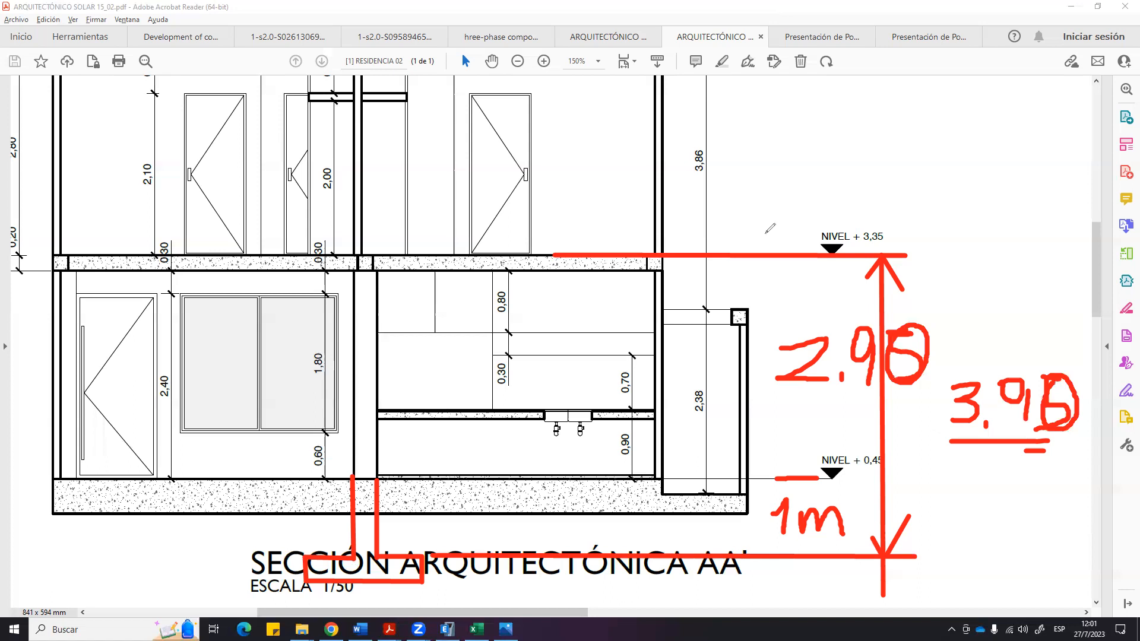
{"action": "key", "text": "e"}
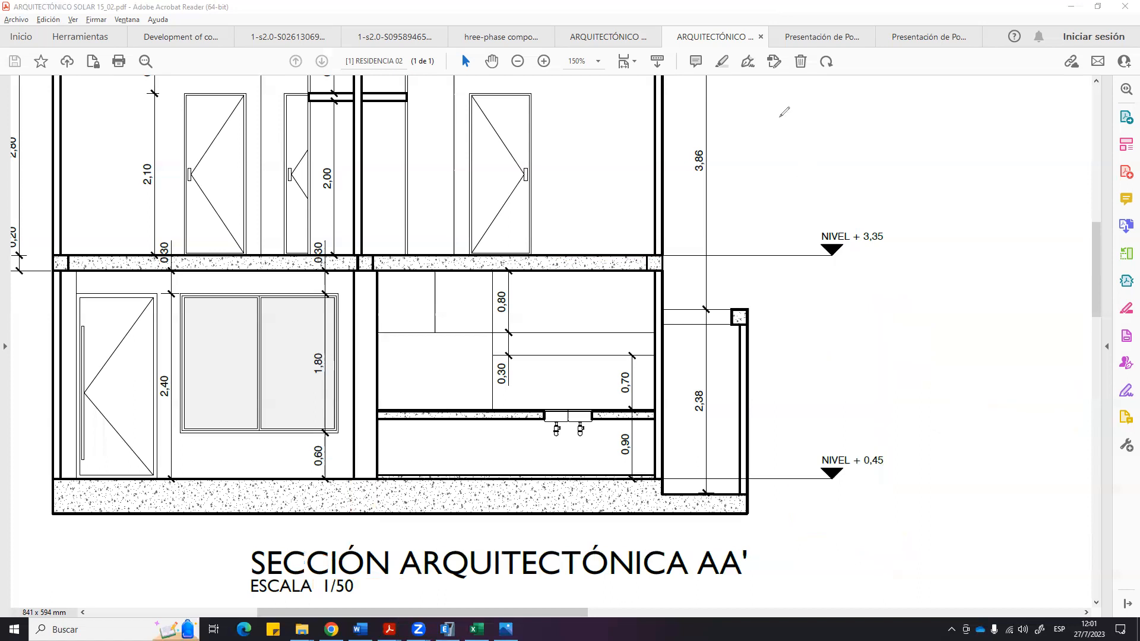
Mark the upper story height between levels +3,35 and +6,35 on section AA'.
{"action": "scroll", "coordinate": [614, 125], "scroll_direction": "up", "scroll_amount": 3}
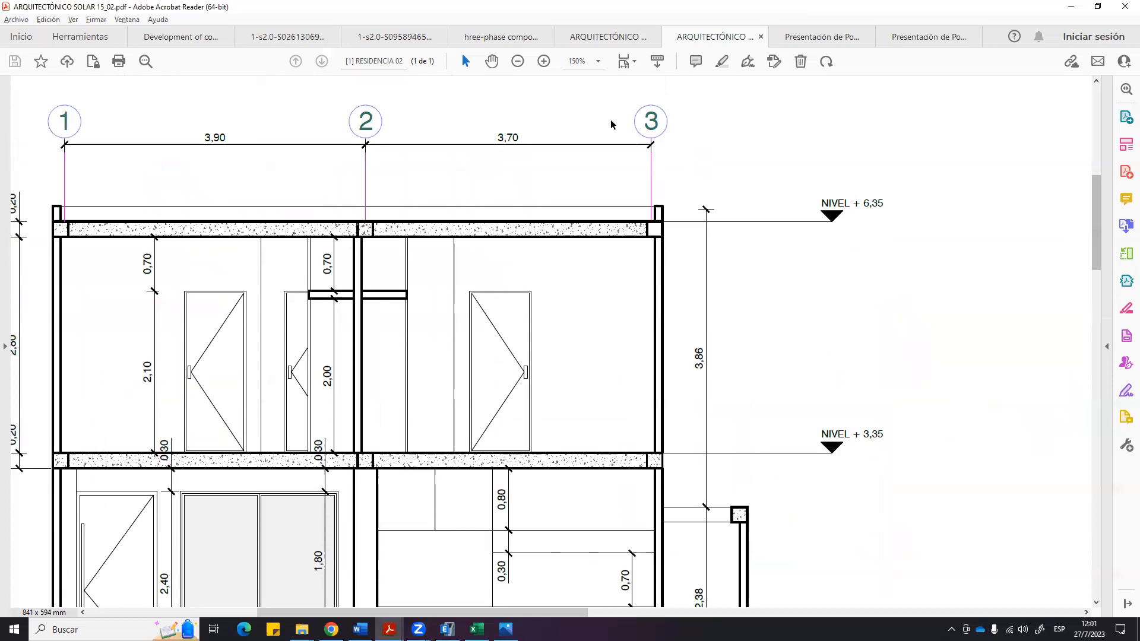
{"action": "left_click_drag", "start_coordinate": [599, 224], "coordinate": [932, 224]}
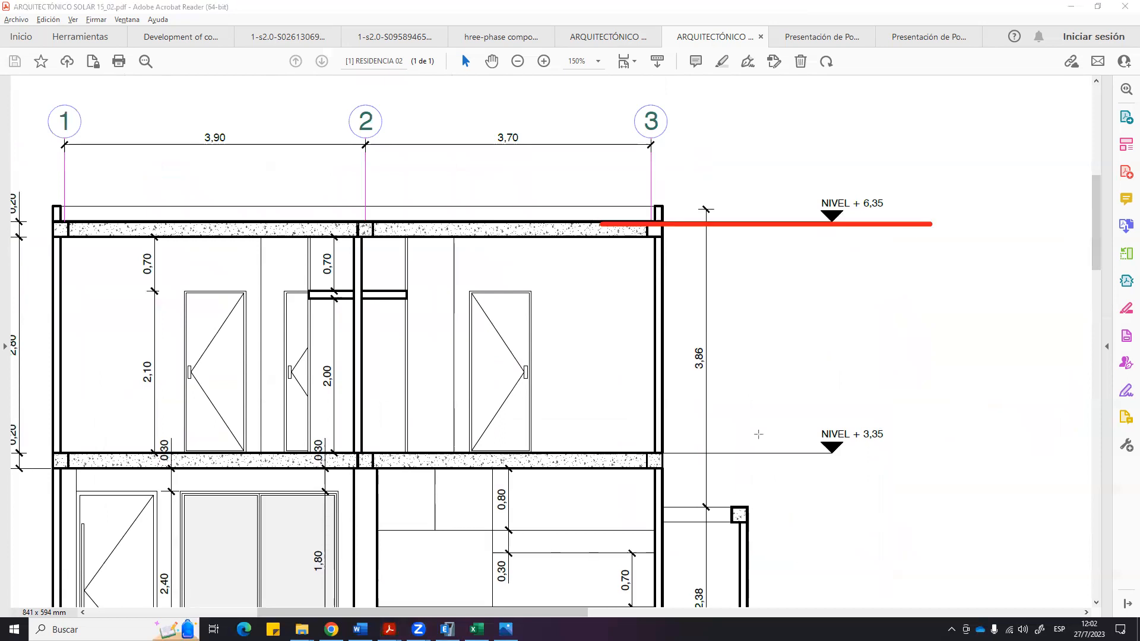
{"action": "left_click_drag", "start_coordinate": [647, 453], "coordinate": [903, 452]}
{"action": "mouse_move", "coordinate": [798, 453]}
{"action": "left_mouse_down"}
{"action": "mouse_move", "coordinate": [809, 320]}
{"action": "mouse_move", "coordinate": [797, 225]}
{"action": "left_mouse_up"}
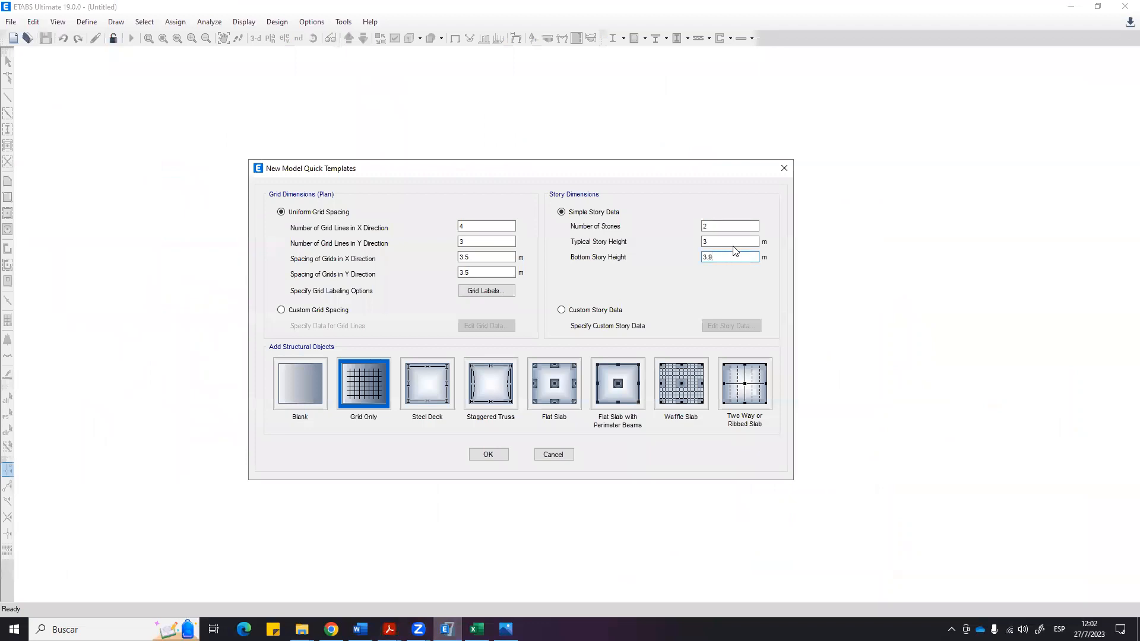
Switch to ETABS and set the bottom story height to 3.9 m, with a typical story height of 3 m.
{"action": "left_click", "coordinate": [734, 241]}
{"action": "left_click", "coordinate": [726, 257]}
{"action": "left_click", "coordinate": [498, 269]}
Choose custom grid spacing, open the grid line data for editing, and move its dialog aside.
{"action": "left_click", "coordinate": [301, 310]}
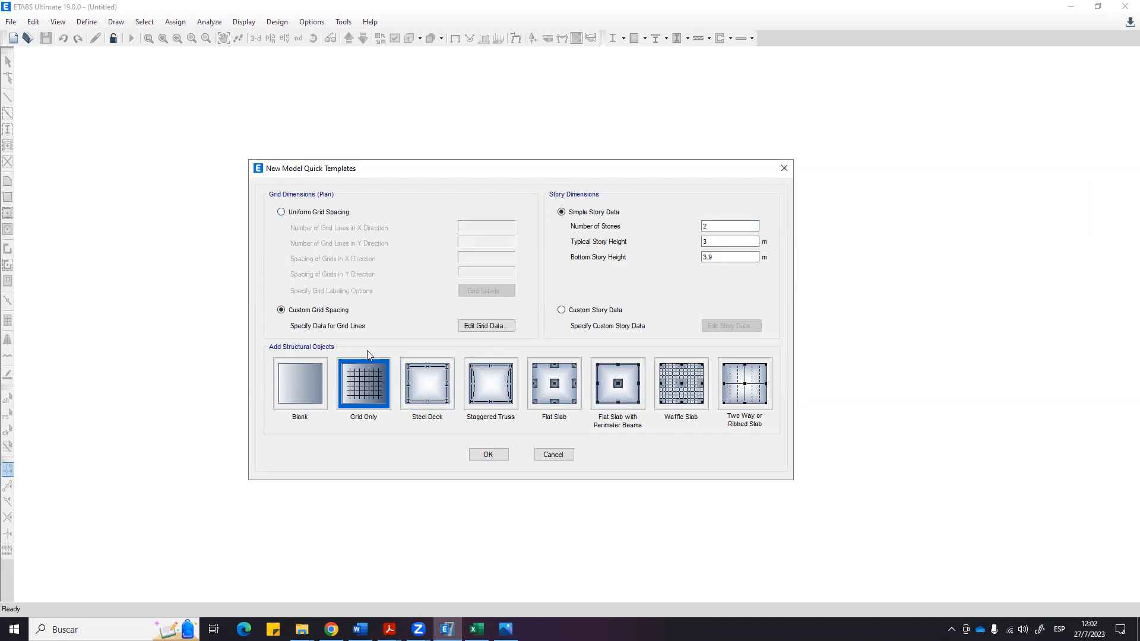
{"action": "left_click", "coordinate": [493, 326]}
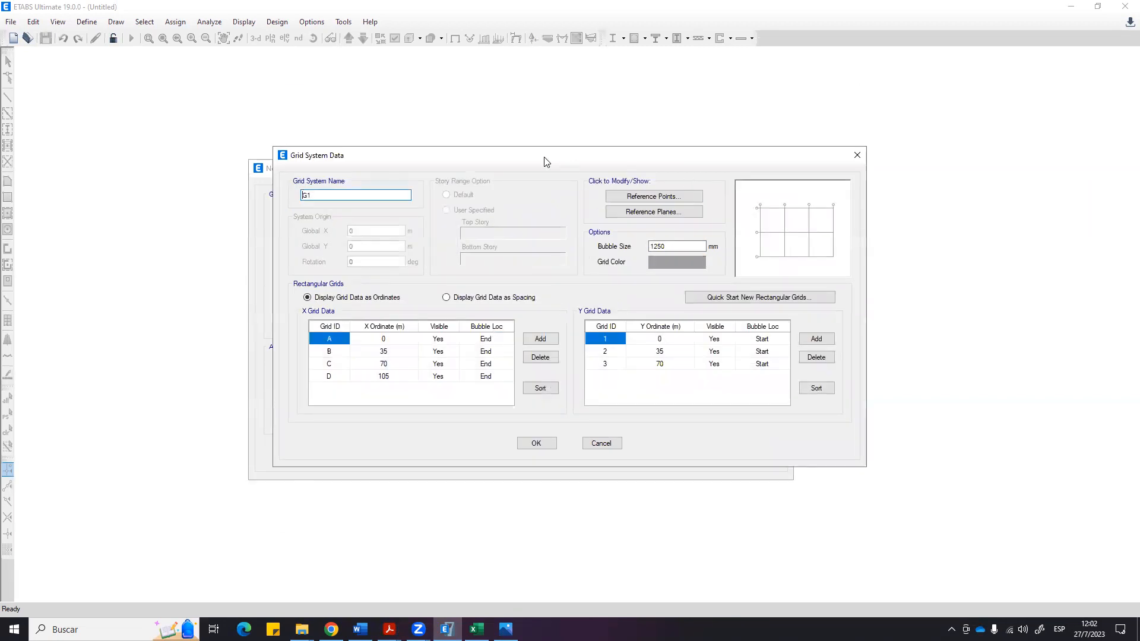
{"action": "left_click_drag", "start_coordinate": [546, 161], "coordinate": [493, 165]}
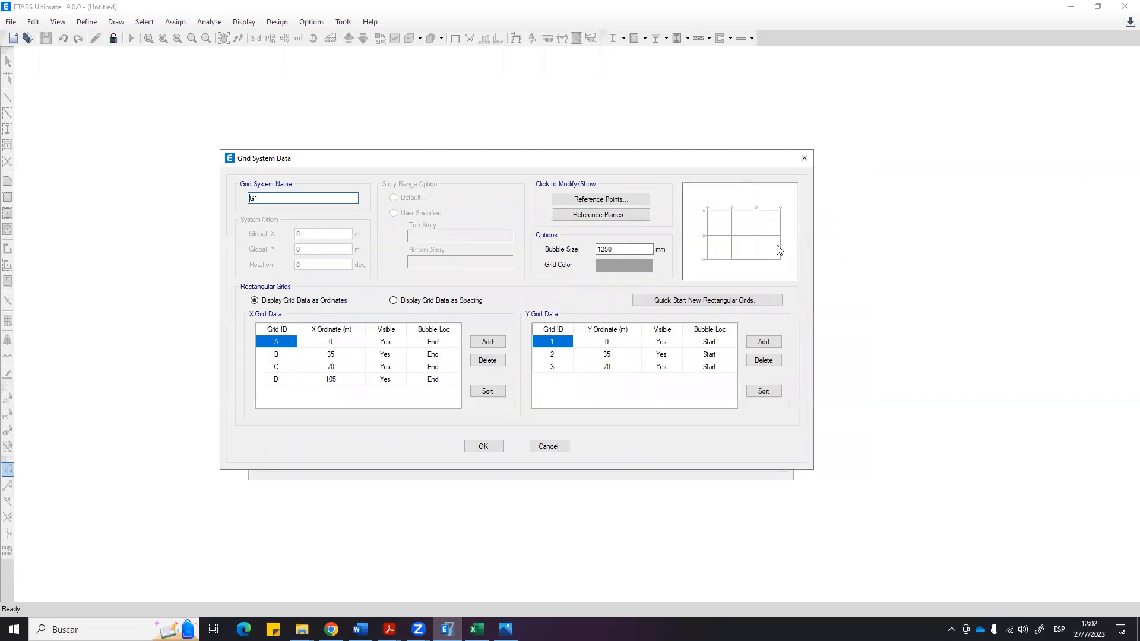
{"action": "left_click_drag", "start_coordinate": [607, 173], "coordinate": [551, 168]}
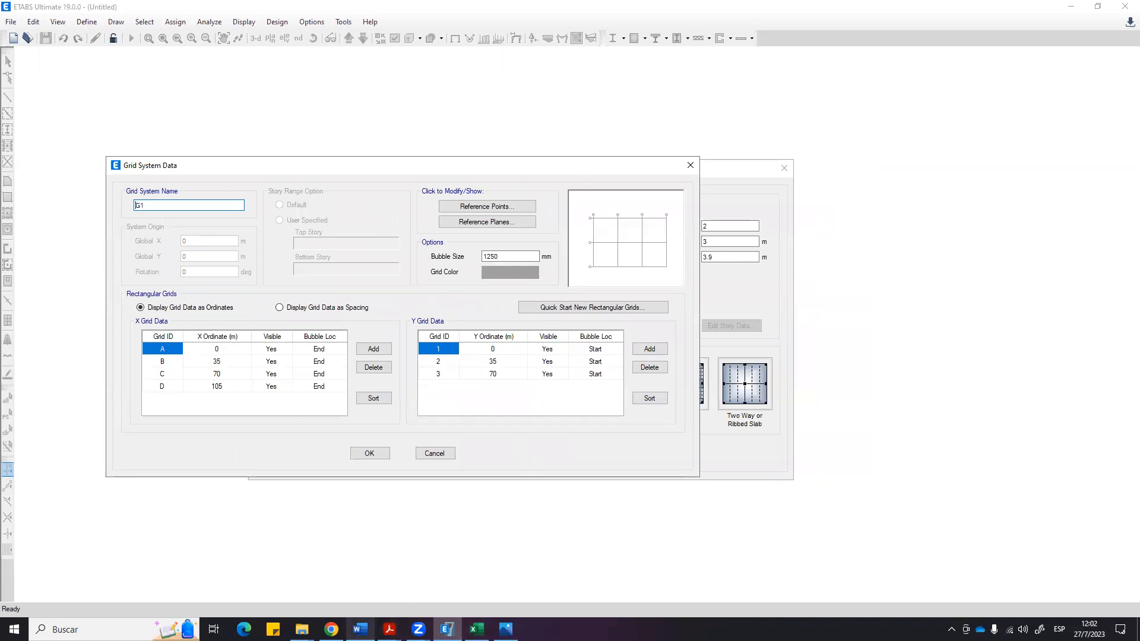
Switch to the architectural plan PDF, narrow its window to sit beside ETABS, and return to the grid data.
{"action": "mouse_move", "coordinate": [390, 629]}
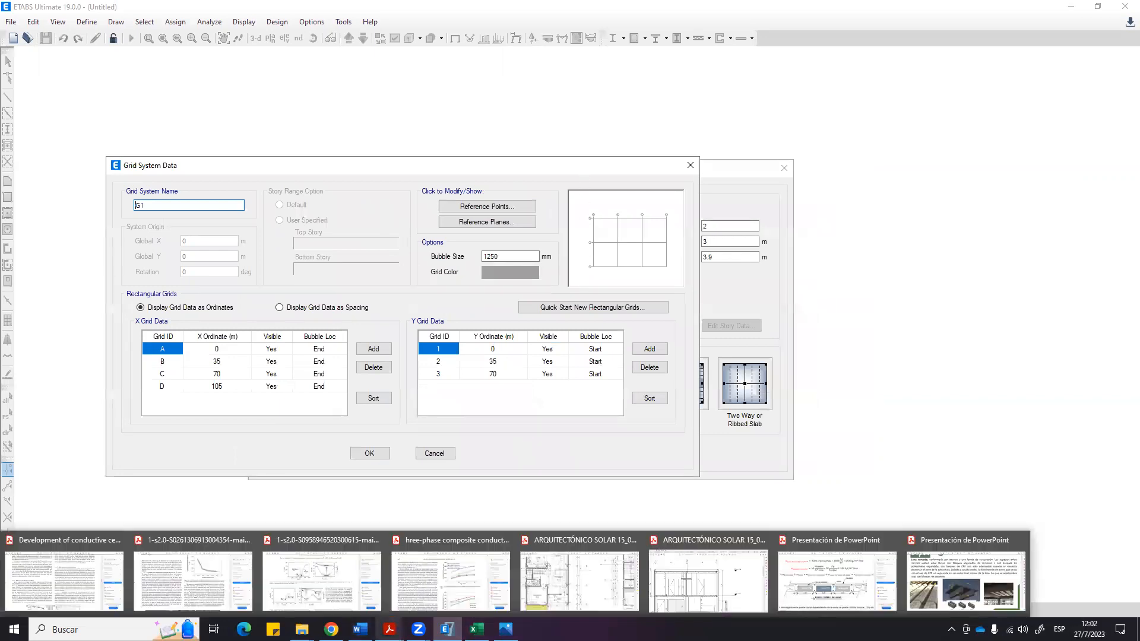
{"action": "left_click", "coordinate": [742, 586]}
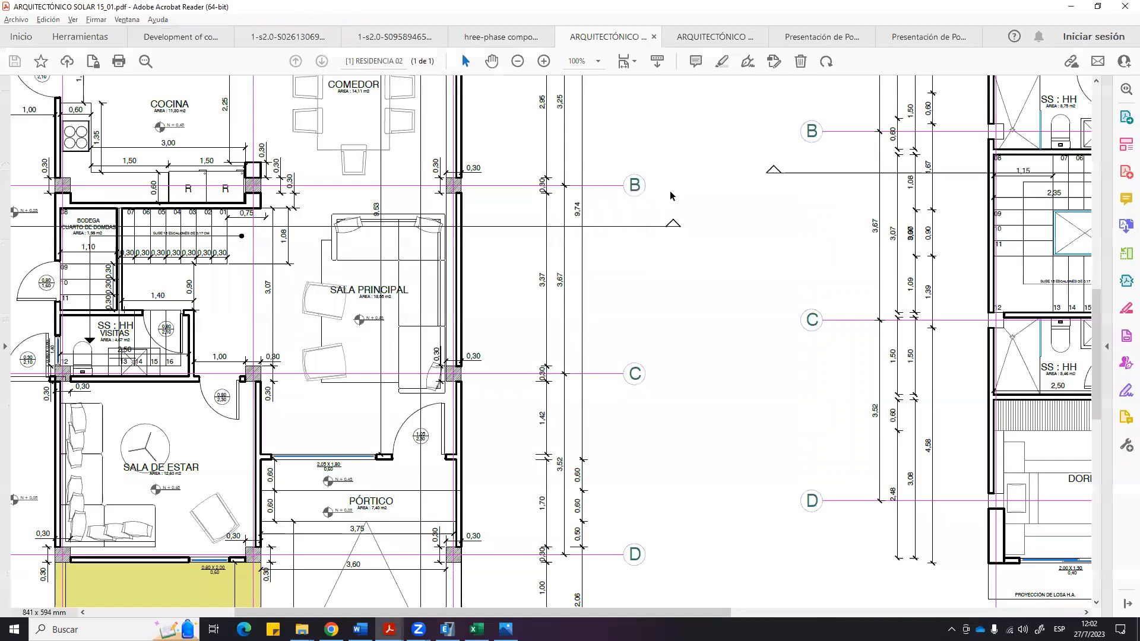
{"action": "left_click", "coordinate": [1096, 7]}
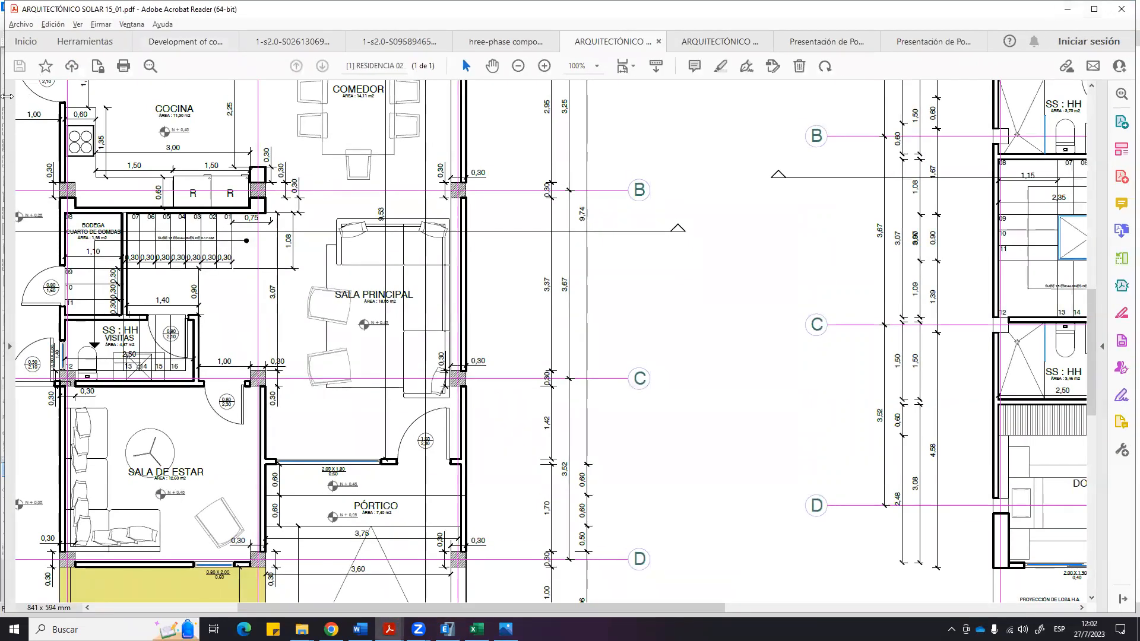
{"action": "left_click_drag", "start_coordinate": [7, 96], "coordinate": [537, 95]}
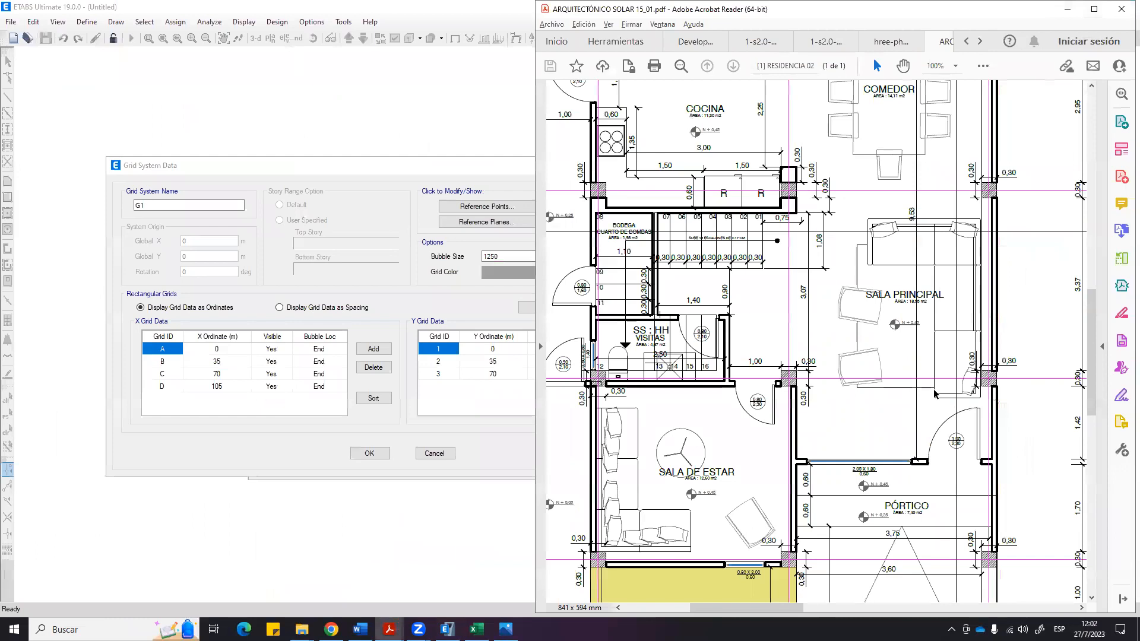
{"action": "scroll", "coordinate": [934, 393], "scroll_direction": "down", "scroll_amount": 2, "text": "ctrl"}
{"action": "scroll", "coordinate": [936, 399], "scroll_direction": "up", "scroll_amount": 1}
{"action": "left_click", "coordinate": [288, 130]}
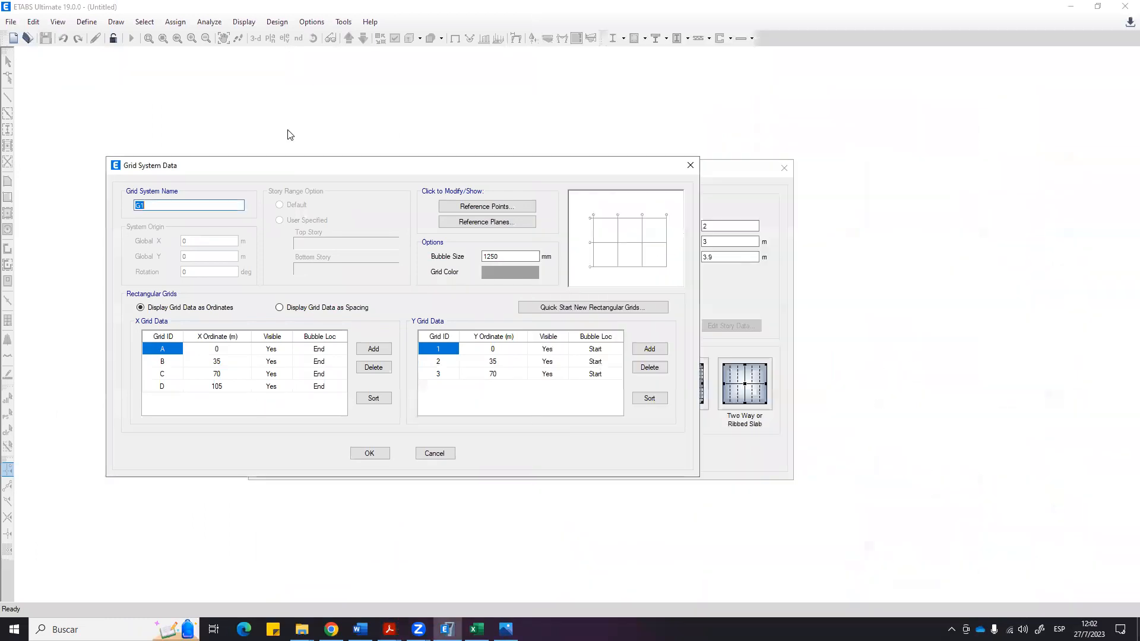
Accept the default grid data to create the new model, and close the Model Explorer.
{"action": "left_click", "coordinate": [371, 453]}
{"action": "left_click", "coordinate": [483, 453]}
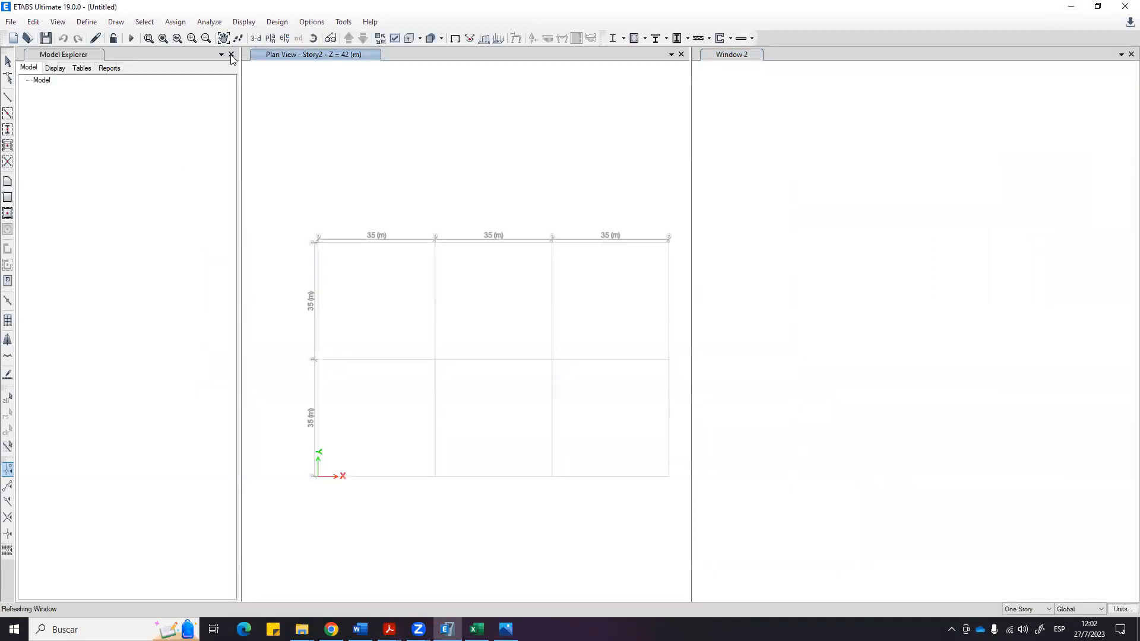
{"action": "left_click", "coordinate": [232, 55]}
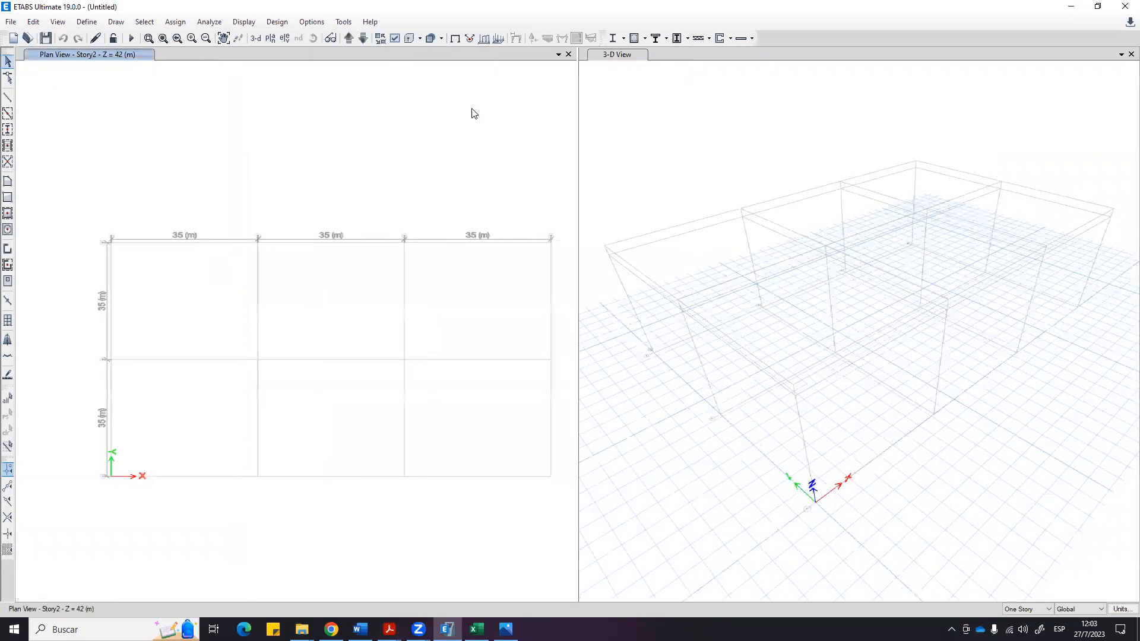
Resize the ETABS window to fit beside the architectural plan, and close the 3-D view.
{"action": "left_click", "coordinate": [1098, 7]}
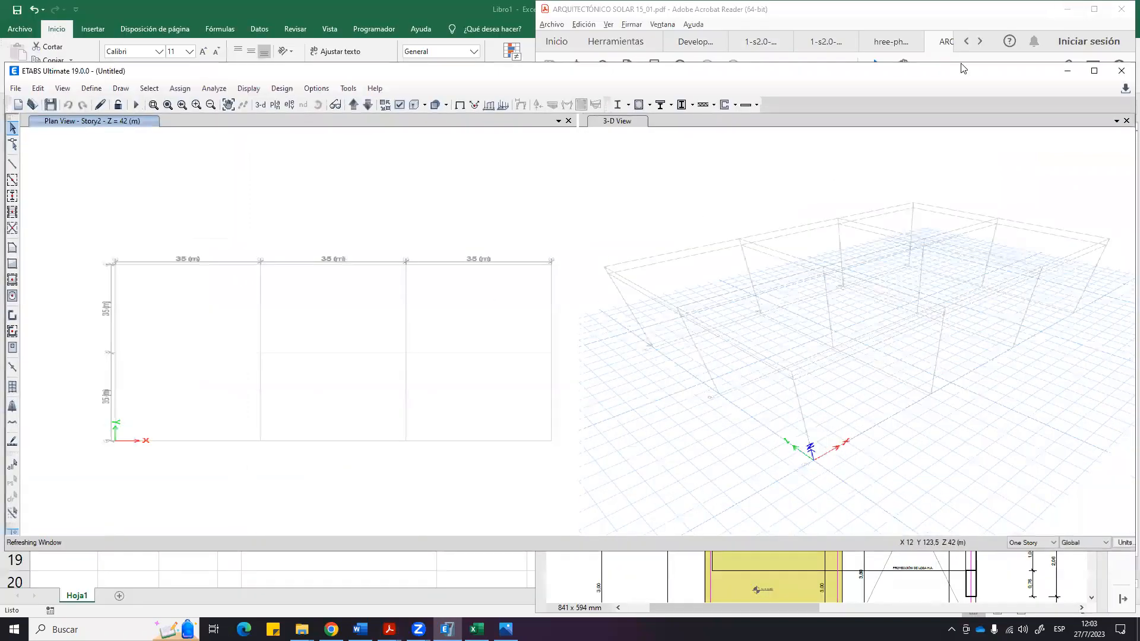
{"action": "left_click_drag", "start_coordinate": [292, 62], "coordinate": [293, 0]}
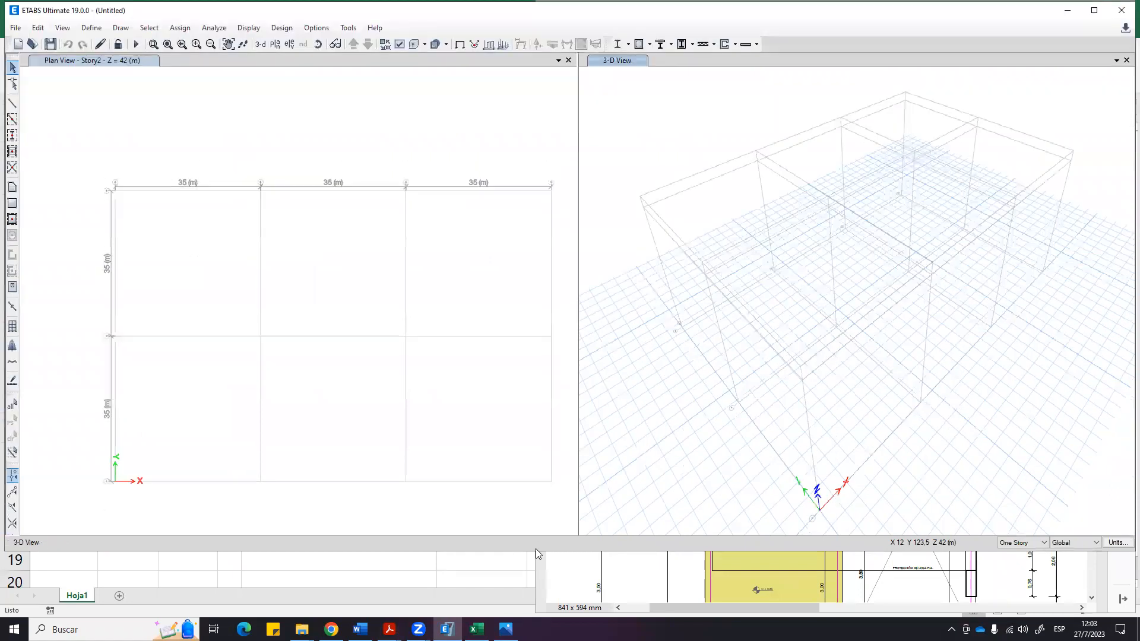
{"action": "left_click_drag", "start_coordinate": [535, 553], "coordinate": [535, 615]}
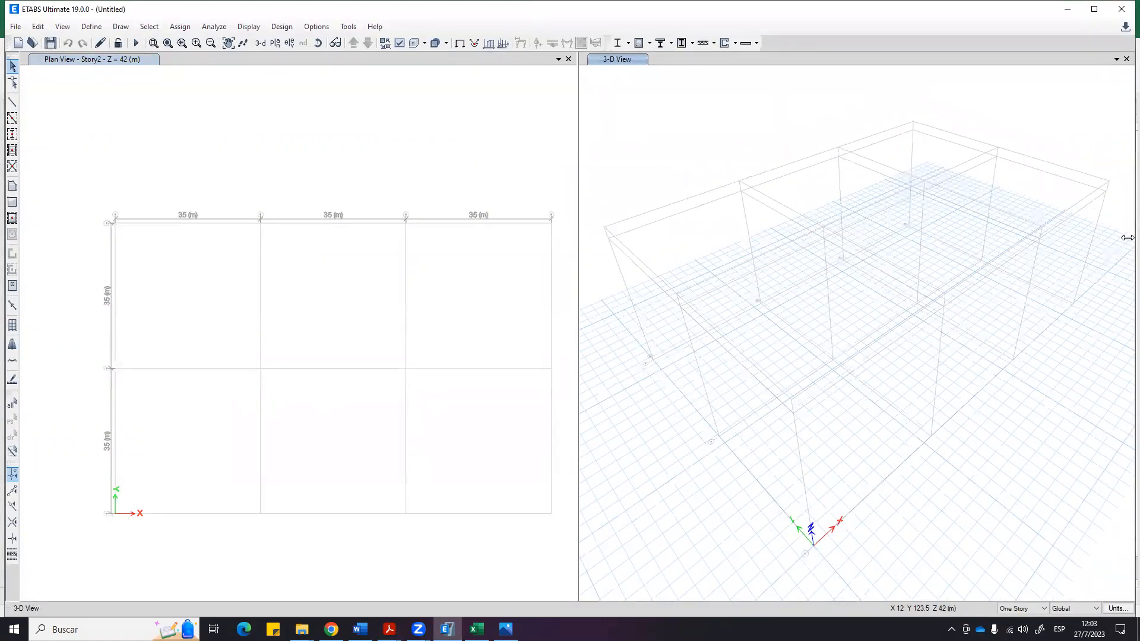
{"action": "left_click_drag", "start_coordinate": [1127, 238], "coordinate": [620, 237]}
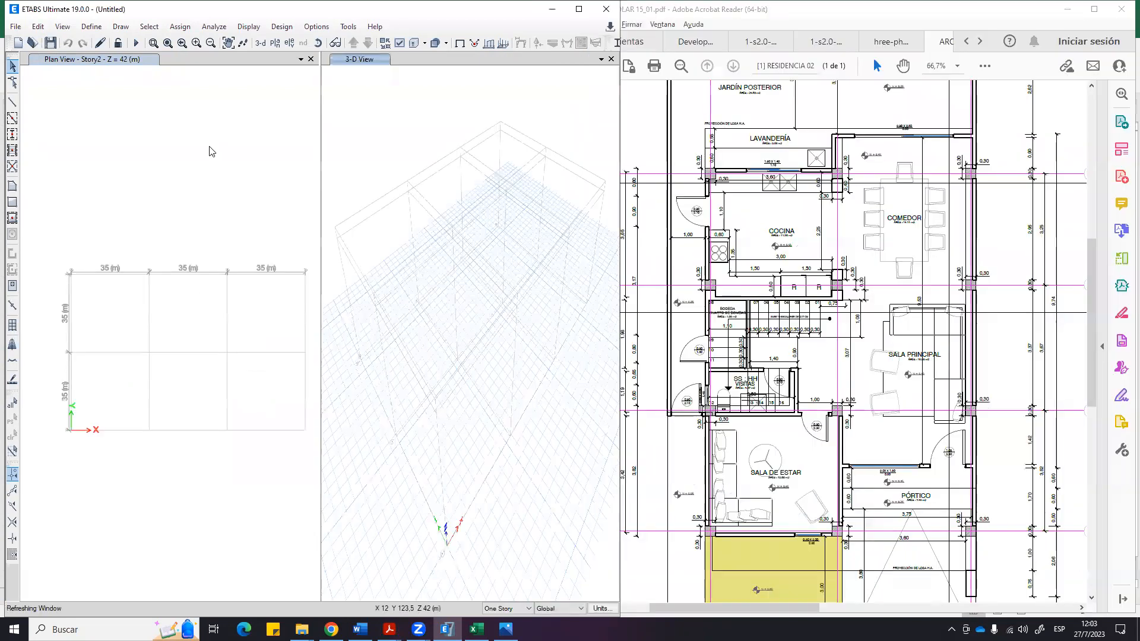
{"action": "left_click", "coordinate": [198, 299]}
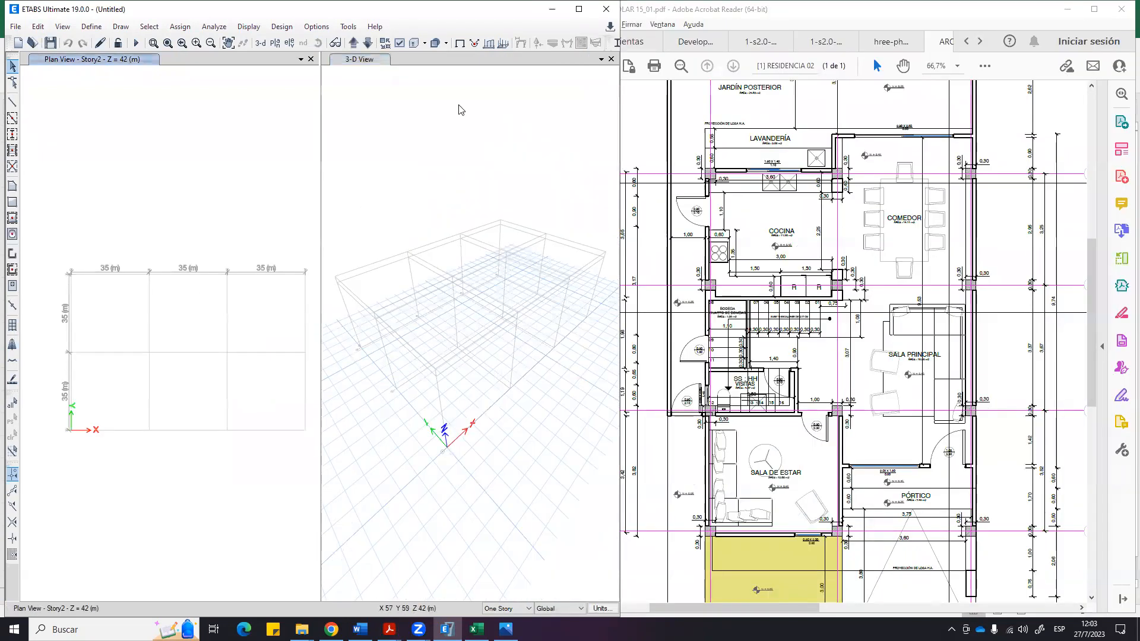
{"action": "left_click", "coordinate": [610, 59]}
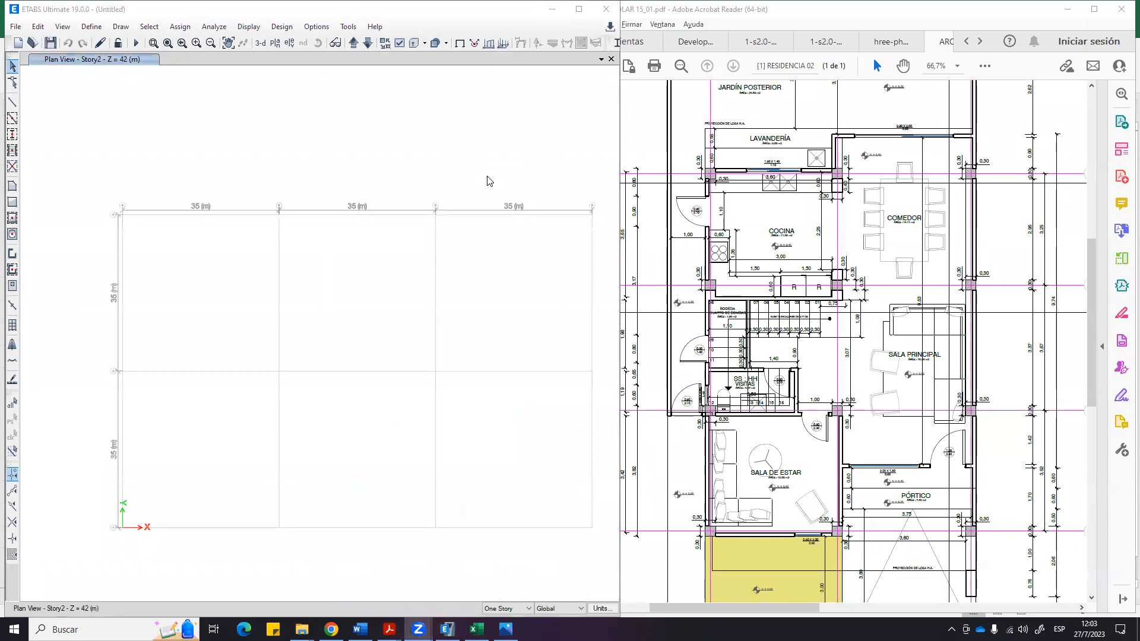
Adjust the PDF window's width and view so the floor plan's lettered axes A to D show beside ETABS.
{"action": "mouse_move", "coordinate": [801, 608]}
{"action": "left_mouse_down"}
{"action": "mouse_move", "coordinate": [792, 609]}
{"action": "mouse_move", "coordinate": [805, 610]}
{"action": "left_mouse_up"}
{"action": "left_click", "coordinate": [463, 184]}
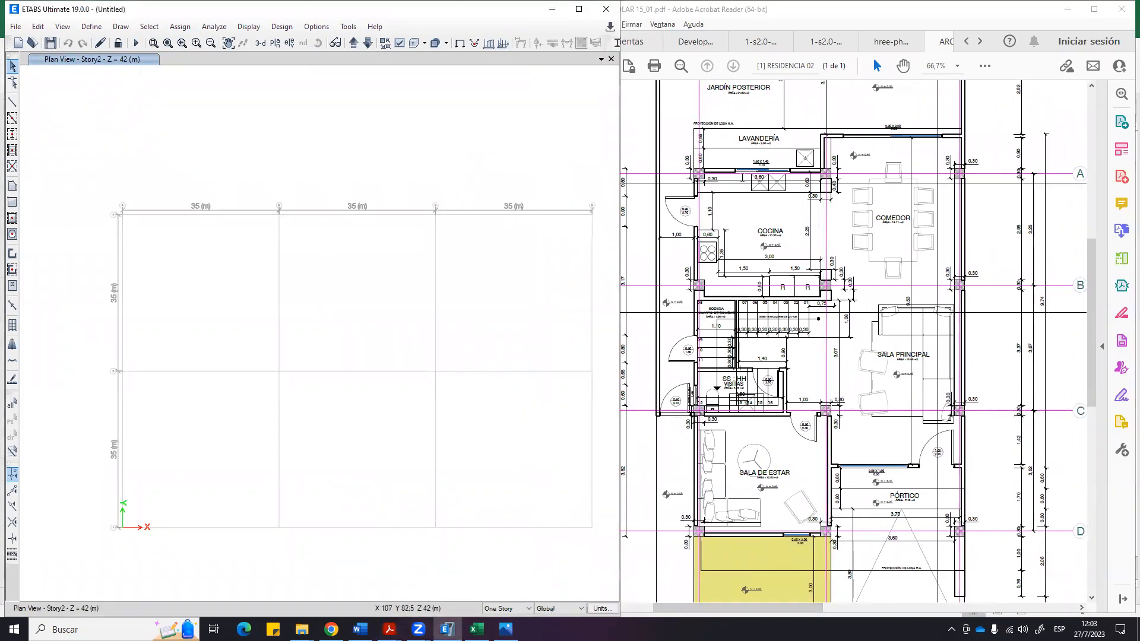
{"action": "left_click", "coordinate": [645, 119]}
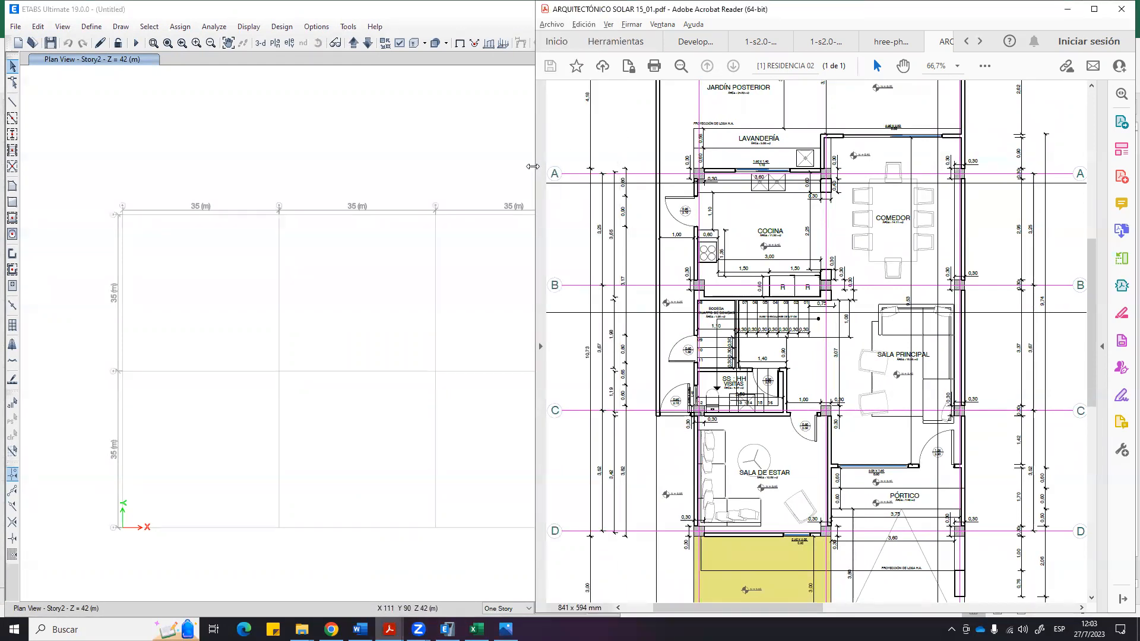
{"action": "left_click_drag", "start_coordinate": [533, 166], "coordinate": [623, 166]}
{"action": "left_click", "coordinate": [415, 159]}
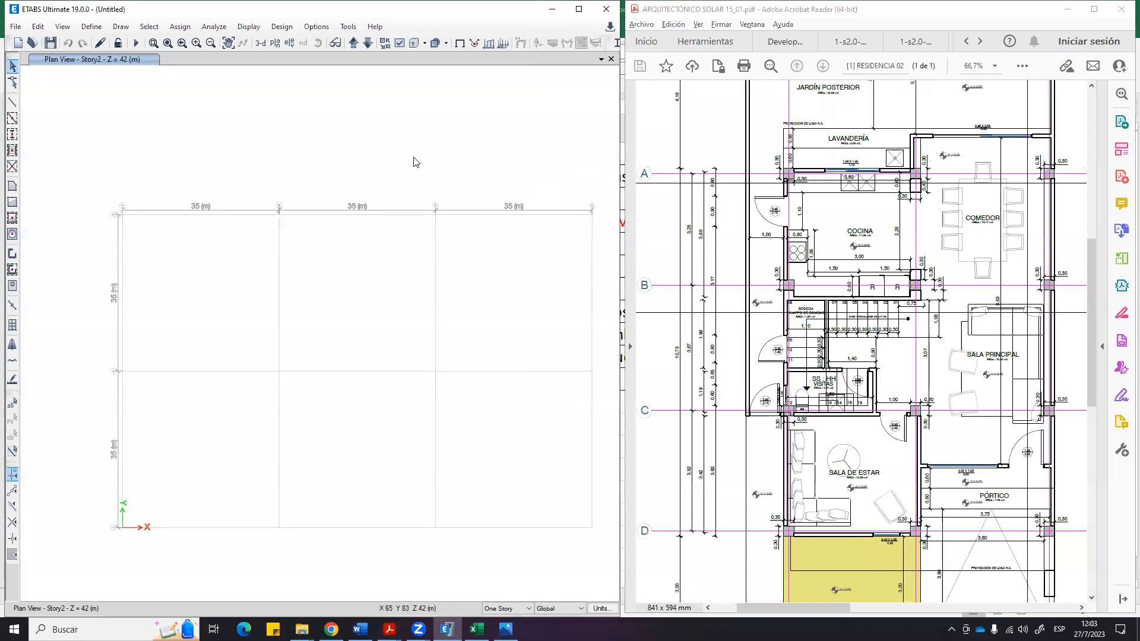
Open grid system G1 for modification and display its grid data as spacing.
{"action": "right_click", "coordinate": [412, 148]}
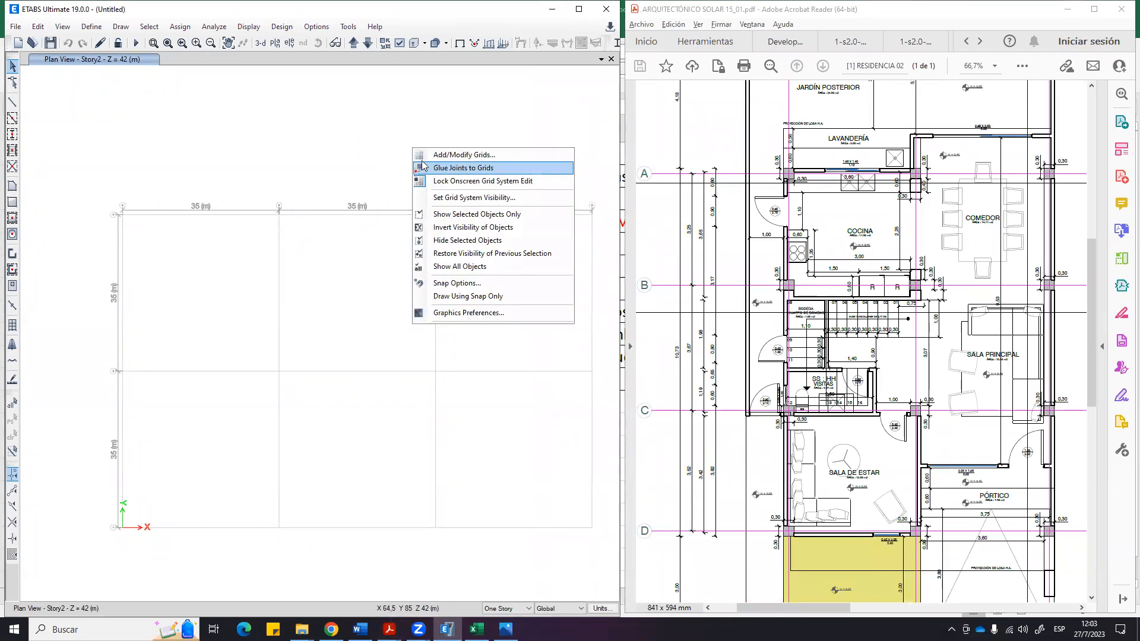
{"action": "left_click", "coordinate": [357, 156]}
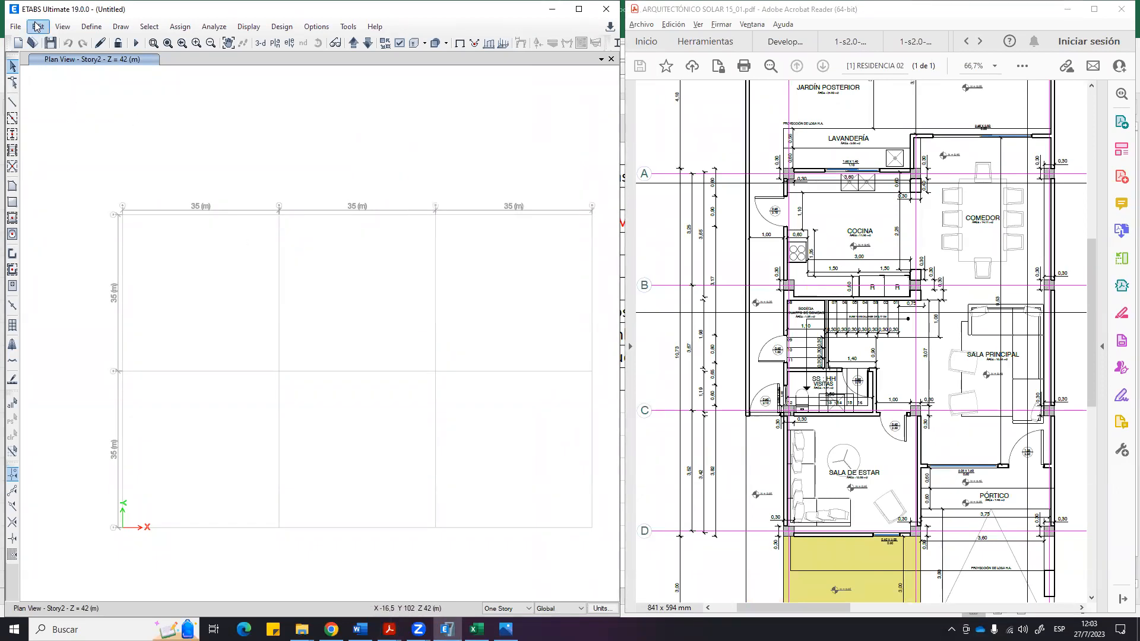
{"action": "right_click", "coordinate": [299, 155]}
{"action": "right_click", "coordinate": [266, 125]}
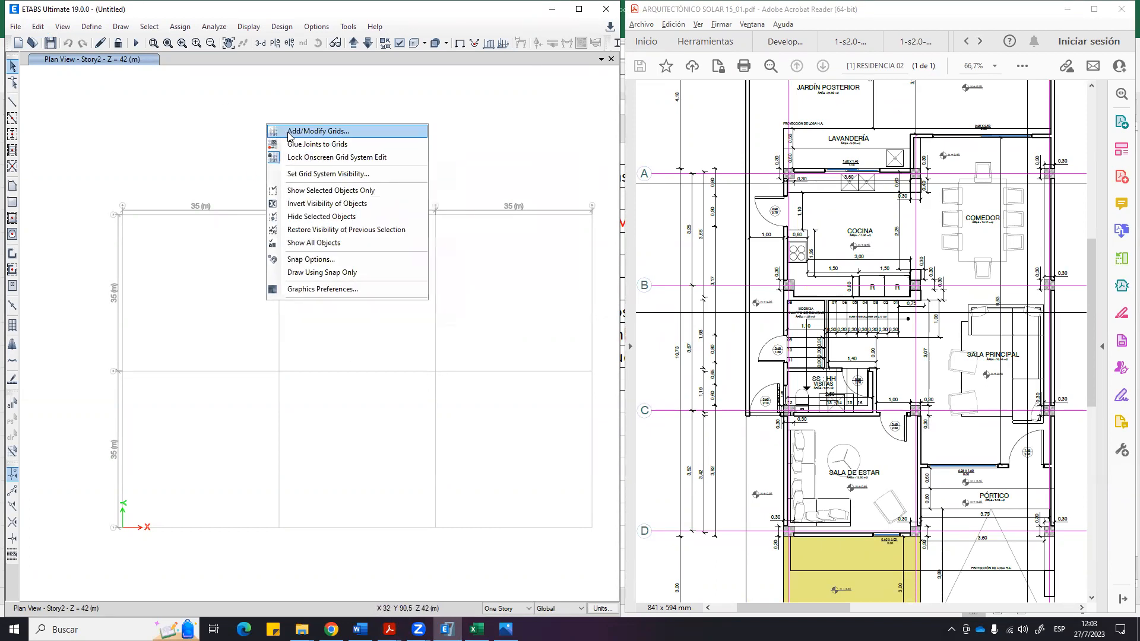
{"action": "left_click", "coordinate": [290, 133]}
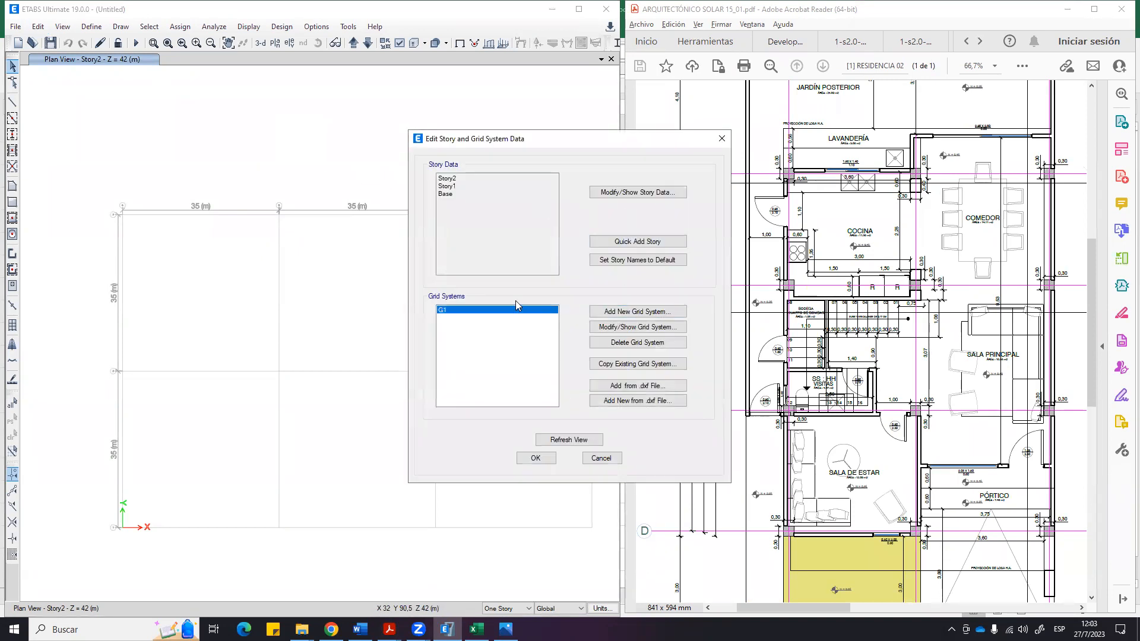
{"action": "left_click", "coordinate": [645, 311]}
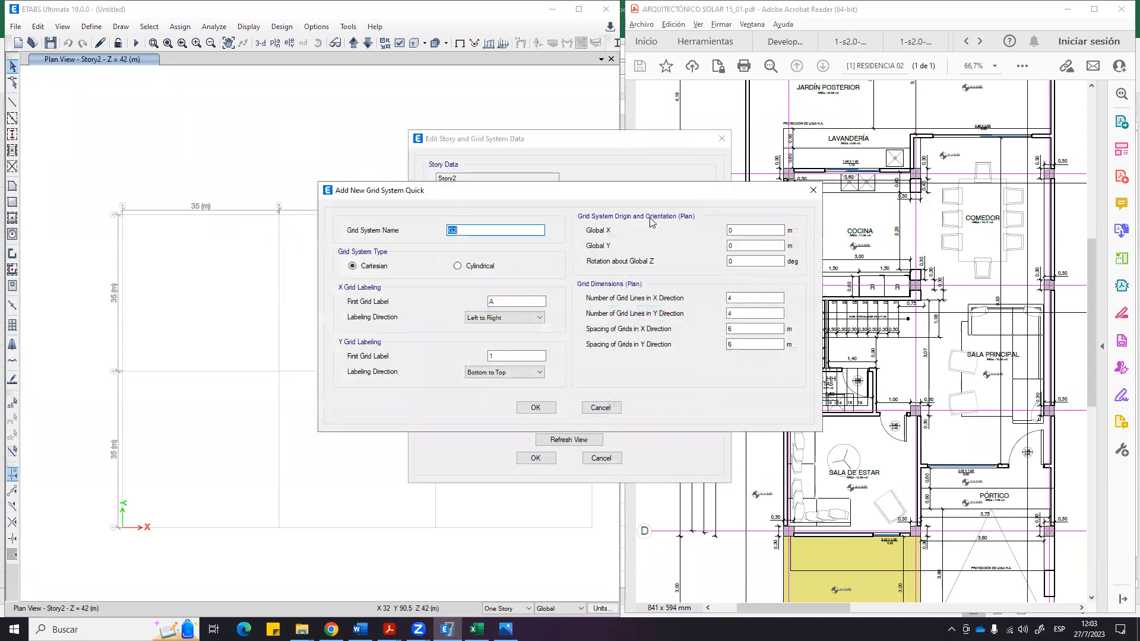
{"action": "key", "text": "Escape"}
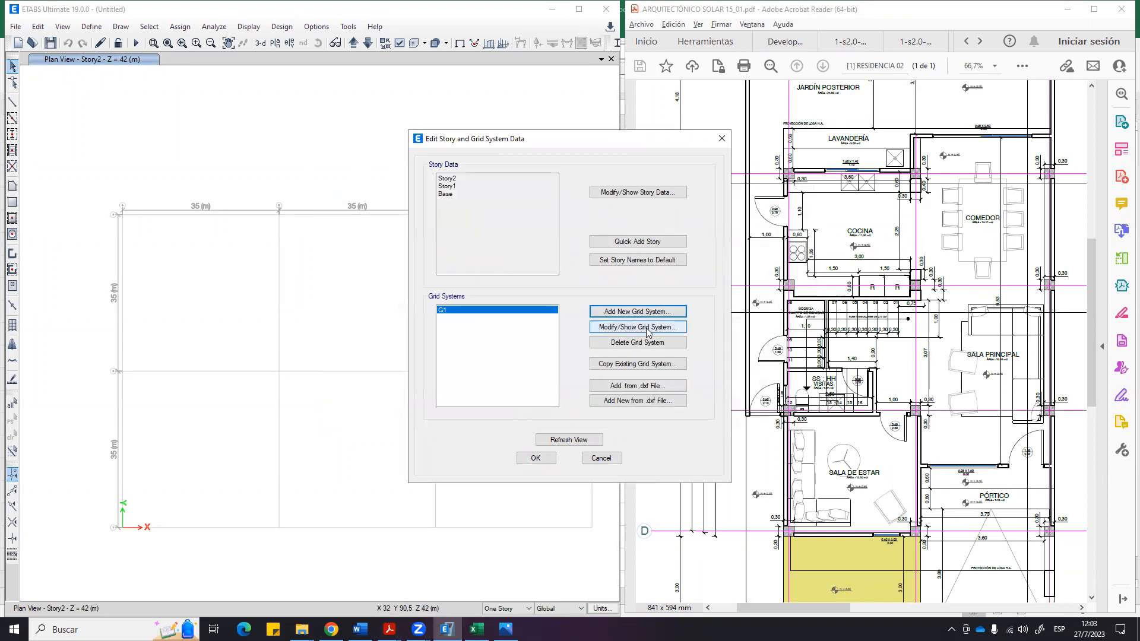
{"action": "left_click", "coordinate": [644, 330]}
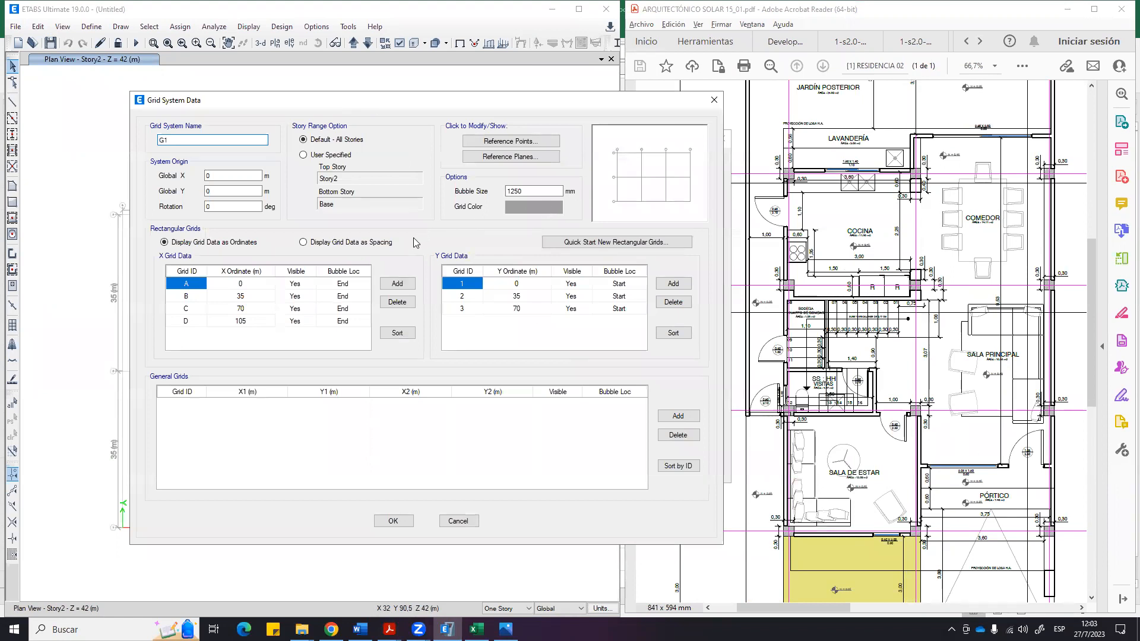
{"action": "left_click", "coordinate": [304, 243]}
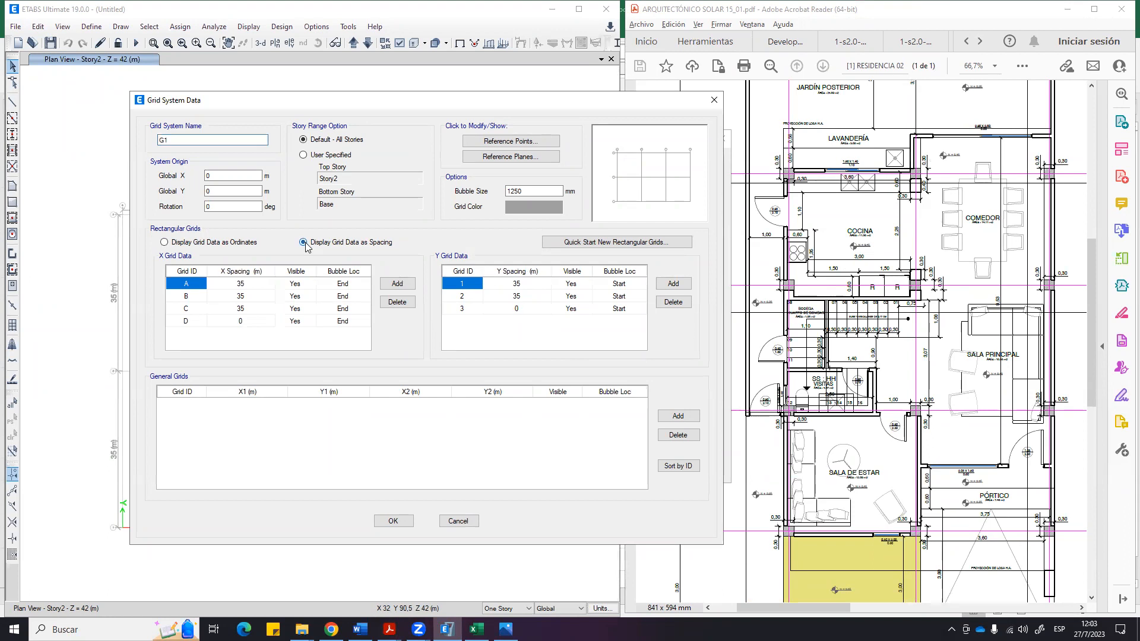
{"action": "left_click", "coordinate": [229, 244]}
{"action": "left_click", "coordinate": [304, 243]}
Set the spacing of X grids A, B and C and Y grids 1 and 2 to 4 m.
{"action": "left_click", "coordinate": [241, 285]}
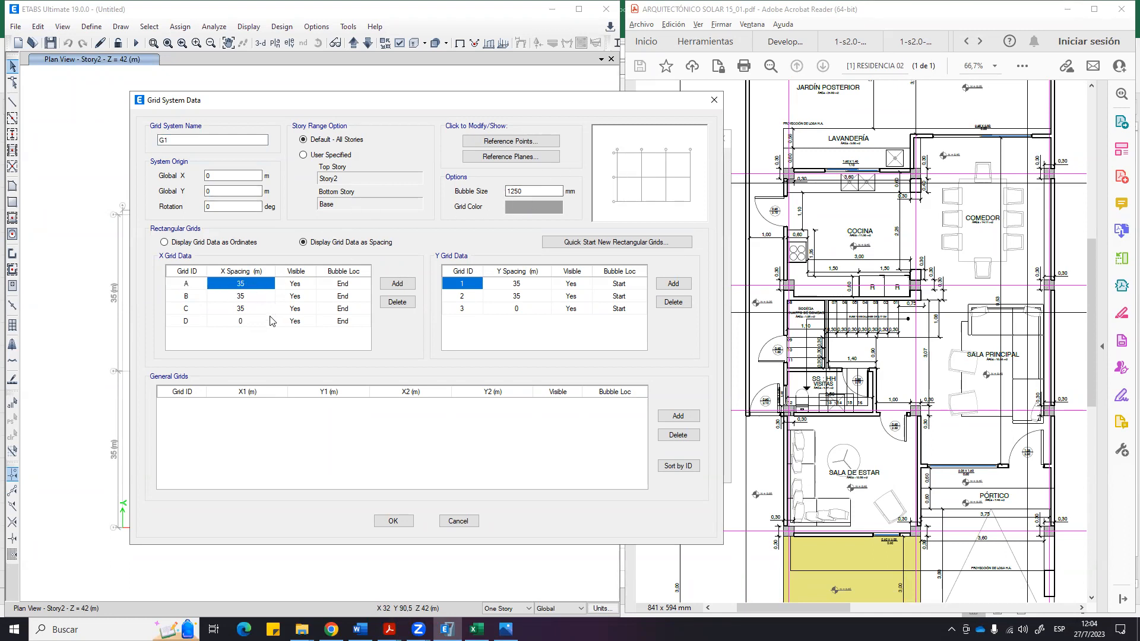
{"action": "type", "text": "4"}
{"action": "key", "text": "Return"}
{"action": "type", "text": "4"}
{"action": "key", "text": "Return"}
{"action": "type", "text": "4"}
{"action": "left_click", "coordinate": [518, 286]}
{"action": "type", "text": "4"}
{"action": "key", "text": "Return"}
{"action": "type", "text": "4"}
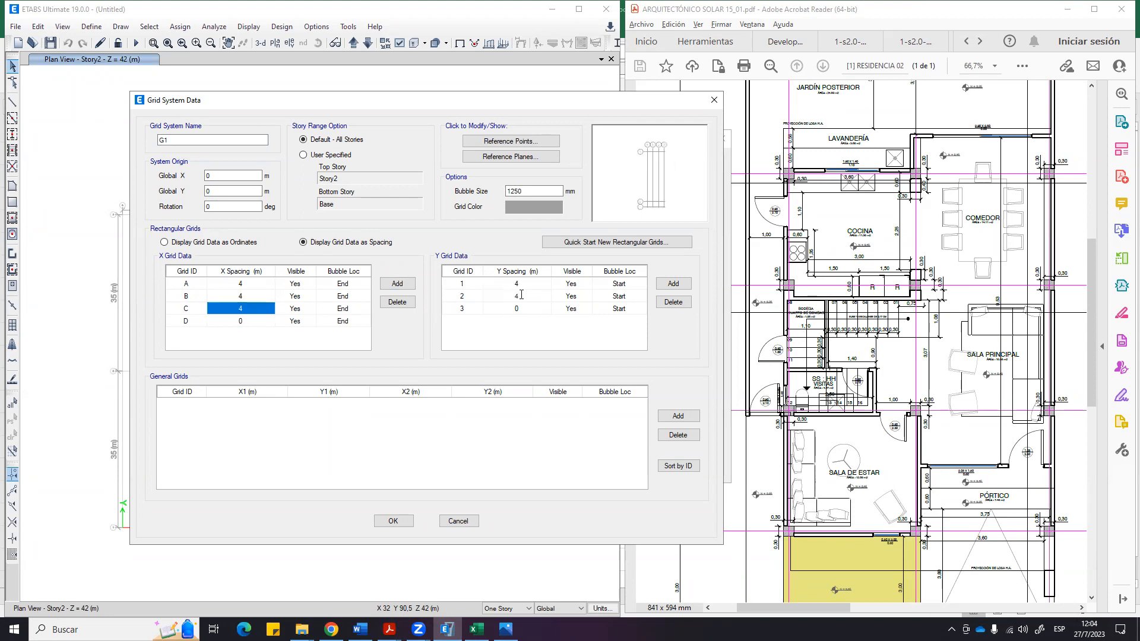
Delete grid line D from the X grid data.
{"action": "left_click", "coordinate": [225, 287]}
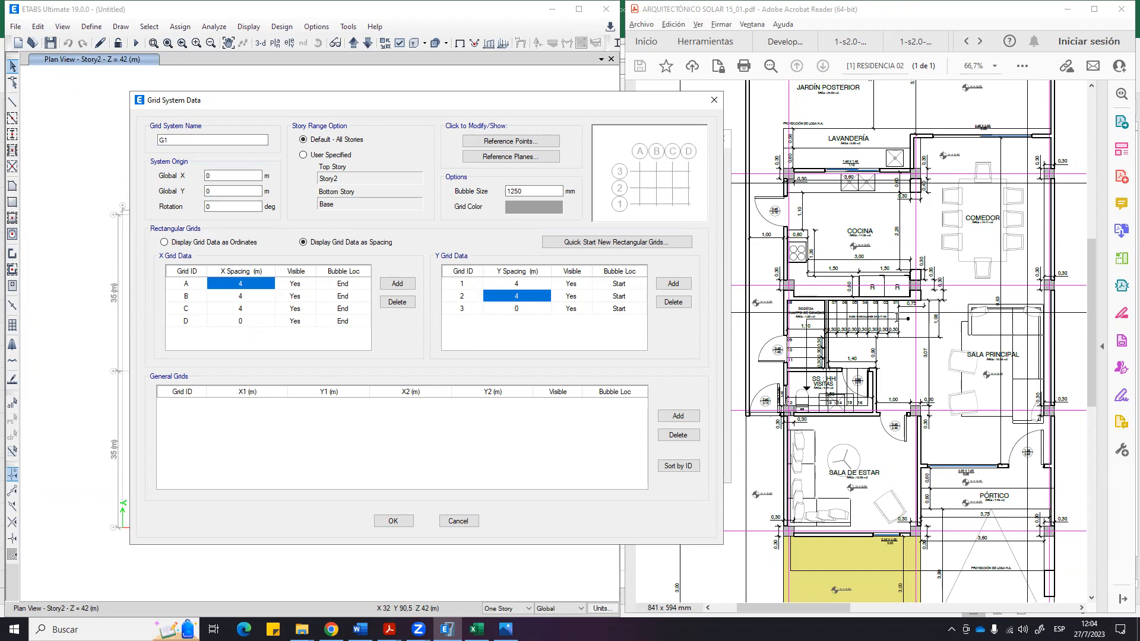
{"action": "left_click", "coordinate": [184, 321]}
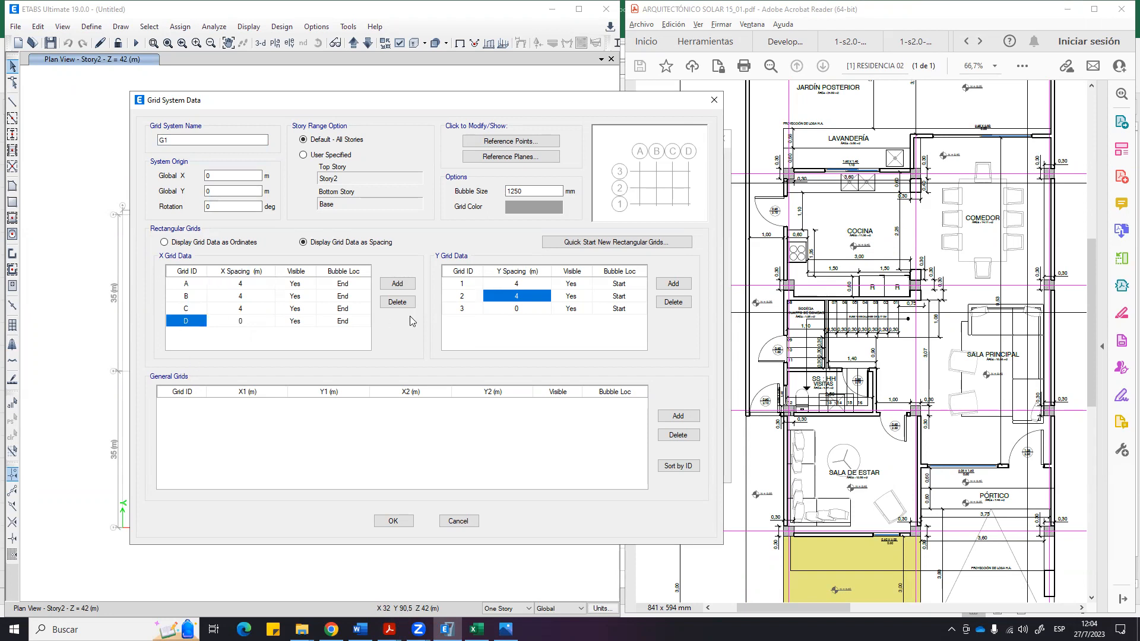
{"action": "left_click", "coordinate": [399, 303]}
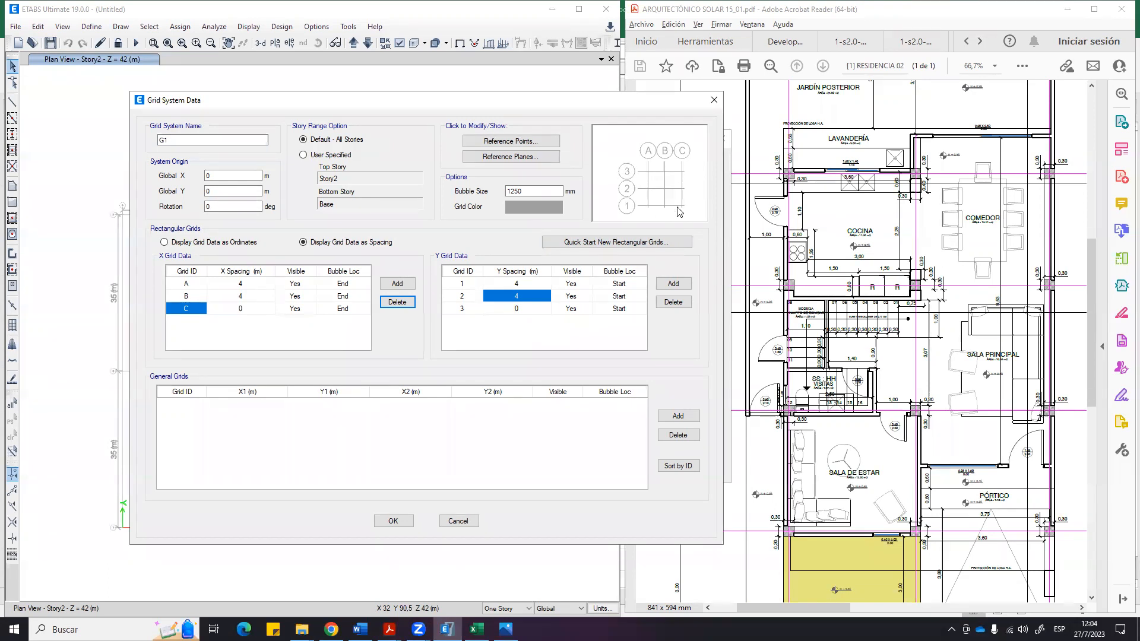
Add a fourth Y grid line and set the spacing of Y grid 3 to 4 m.
{"action": "left_click", "coordinate": [669, 284]}
{"action": "left_click", "coordinate": [523, 308]}
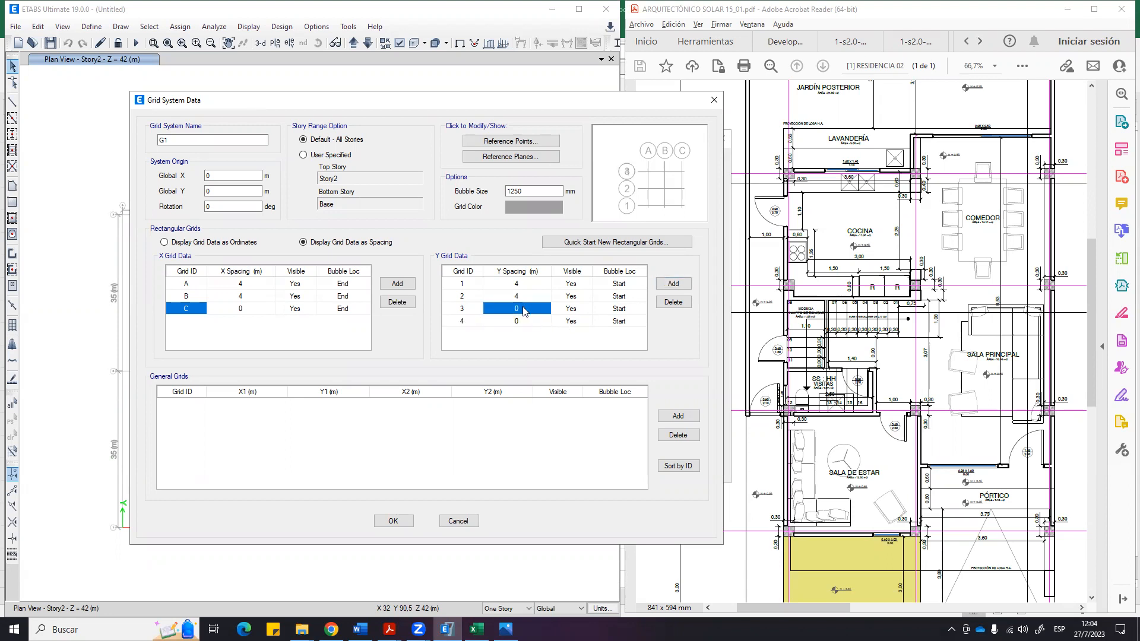
{"action": "type", "text": "4"}
{"action": "left_click", "coordinate": [522, 295]}
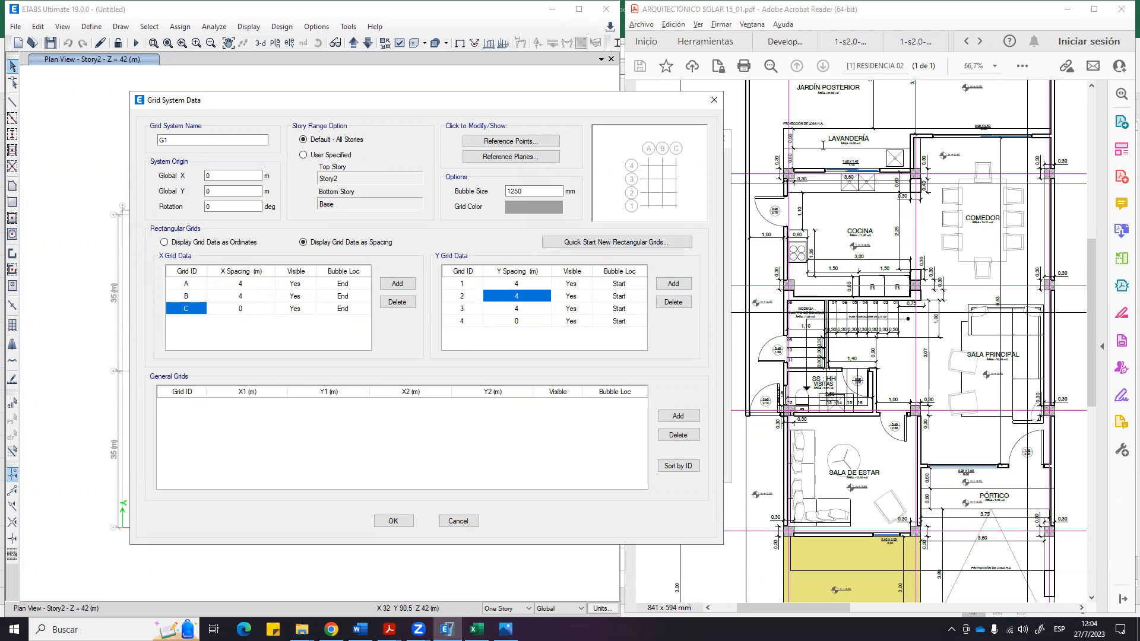
Rename the X grid lines A, B and C as 1, 2 and 3 to match the plan's numbered axes.
{"action": "scroll", "coordinate": [872, 243], "scroll_direction": "up", "scroll_amount": 1}
{"action": "scroll", "coordinate": [872, 244], "scroll_direction": "up", "scroll_amount": 8}
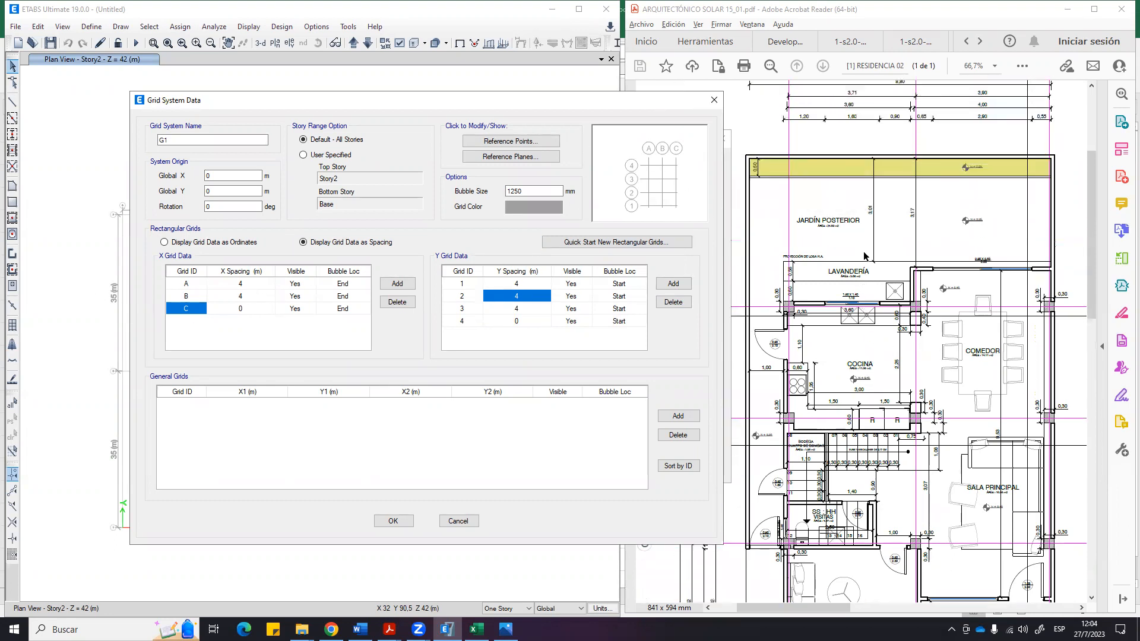
{"action": "scroll", "coordinate": [859, 250], "scroll_direction": "up", "scroll_amount": 2}
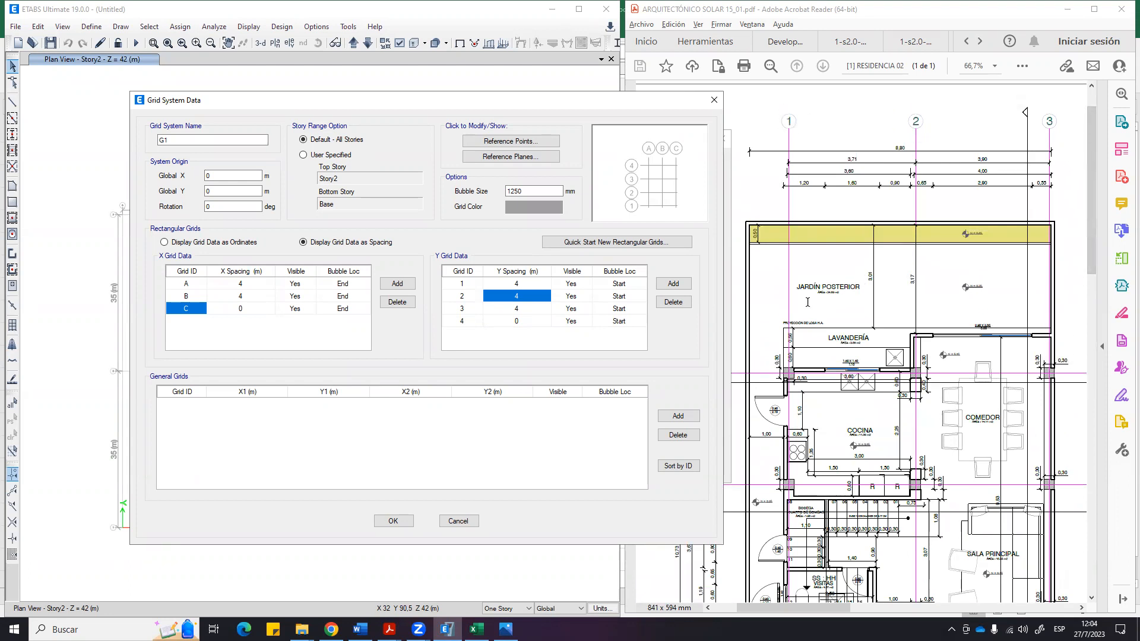
{"action": "left_click", "coordinate": [182, 287]}
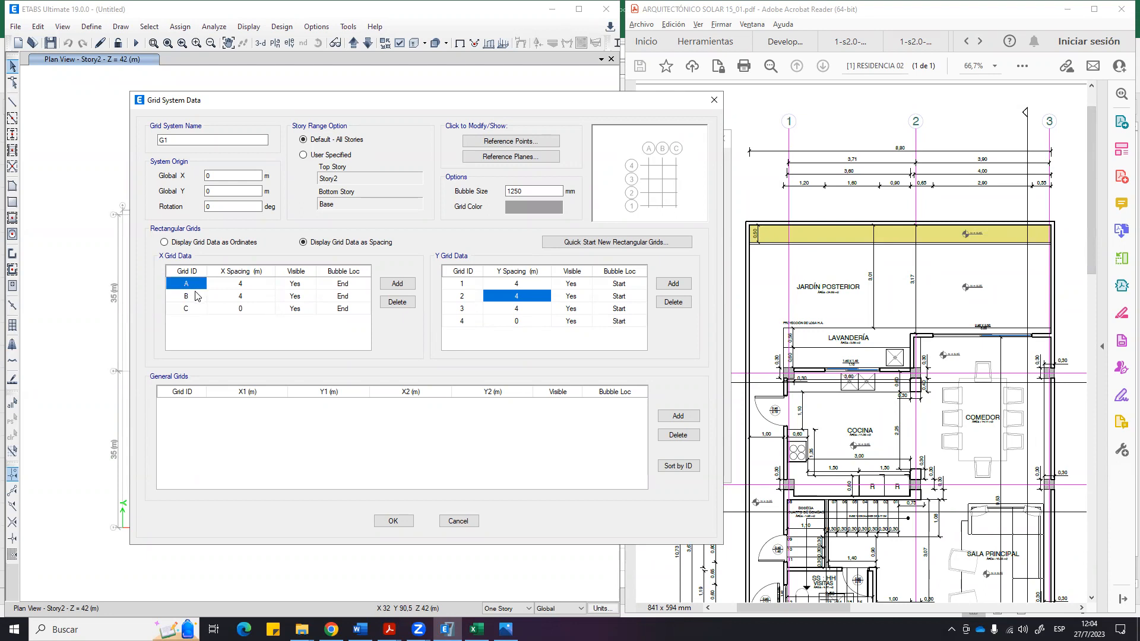
{"action": "type", "text": "1"}
{"action": "left_click", "coordinate": [198, 296]}
{"action": "type", "text": "2"}
{"action": "left_click", "coordinate": [190, 309]}
{"action": "type", "text": "3"}
Rename the Y grid lines 4, 3, 2 and 1 as A, B, C and D to match the plan's lettered axes.
{"action": "left_click", "coordinate": [463, 284]}
{"action": "scroll", "coordinate": [957, 412], "scroll_direction": "down", "scroll_amount": 3}
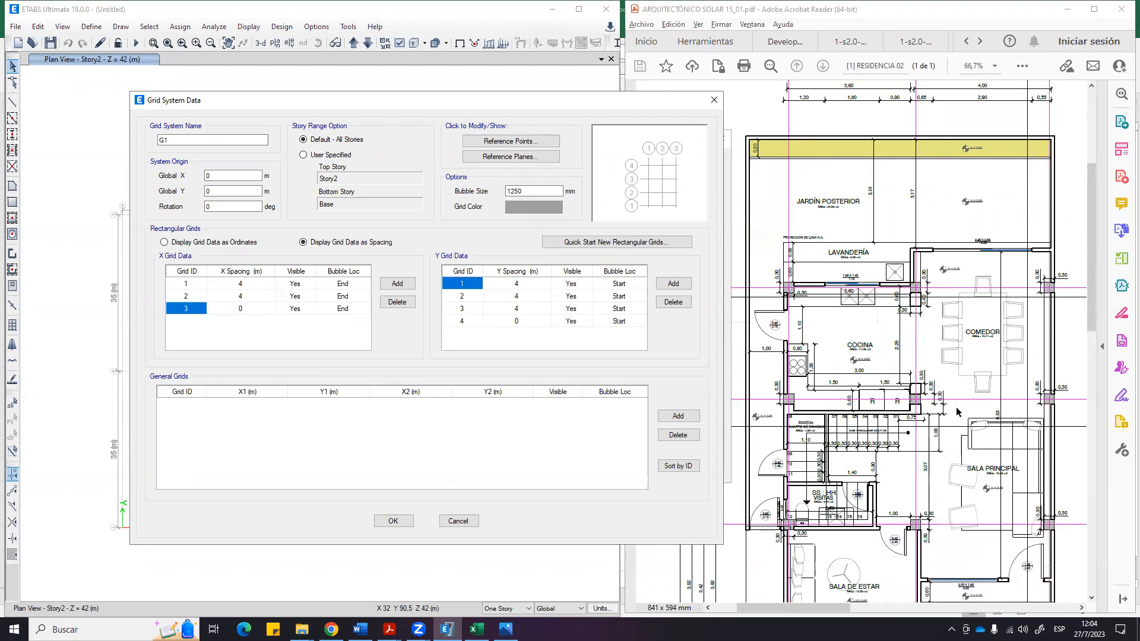
{"action": "left_click_drag", "start_coordinate": [808, 606], "coordinate": [853, 604]}
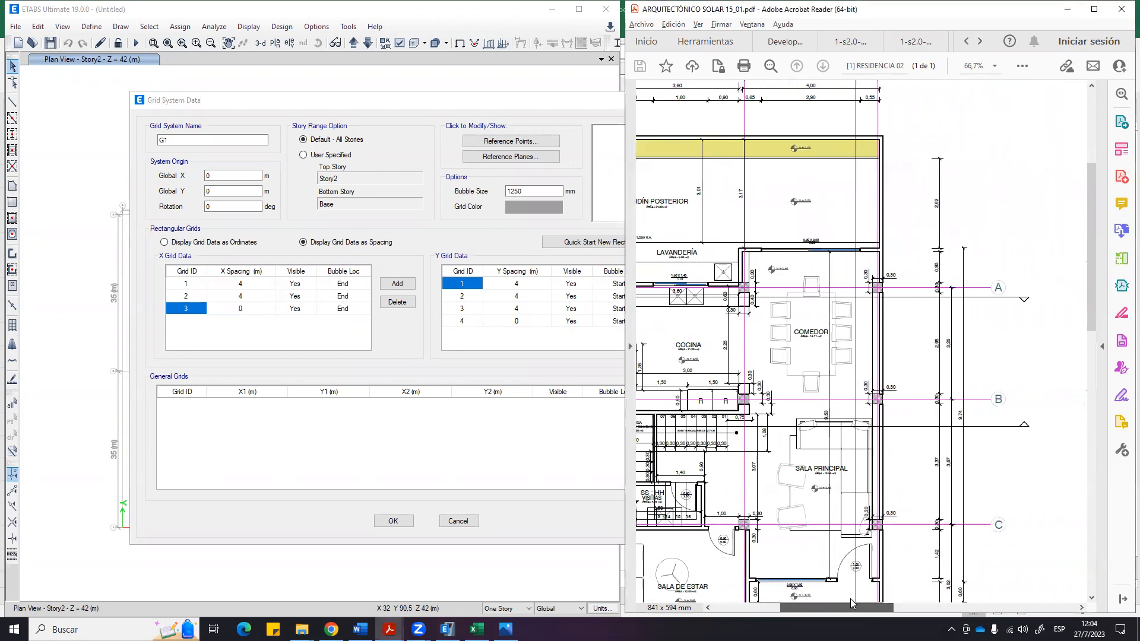
{"action": "scroll", "coordinate": [976, 359], "scroll_direction": "down", "scroll_amount": 2}
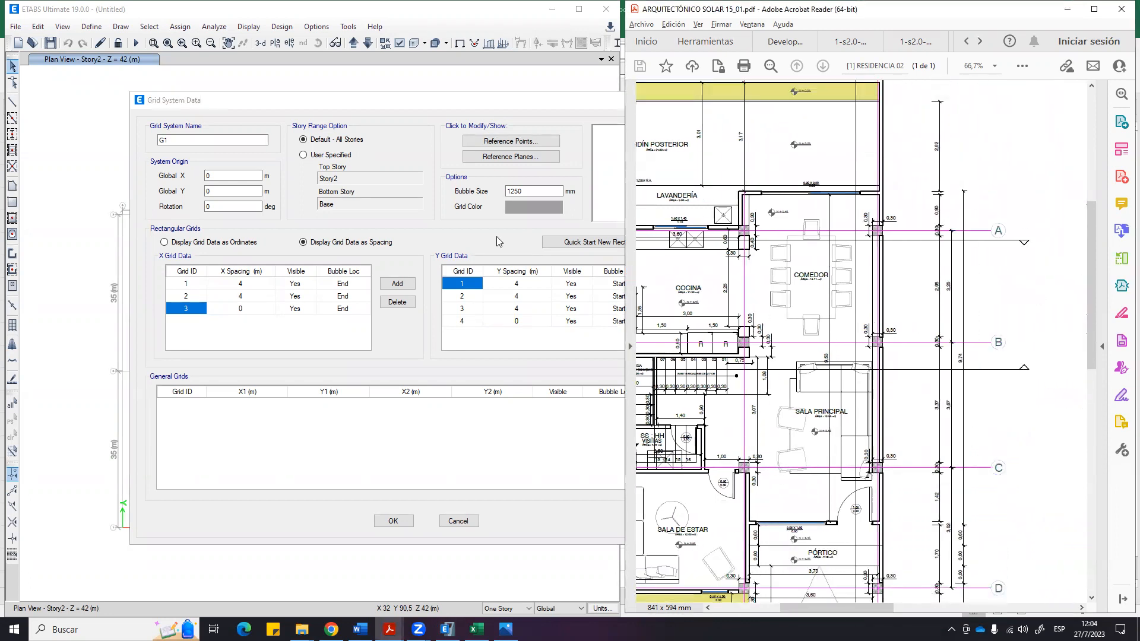
{"action": "left_click", "coordinate": [470, 243]}
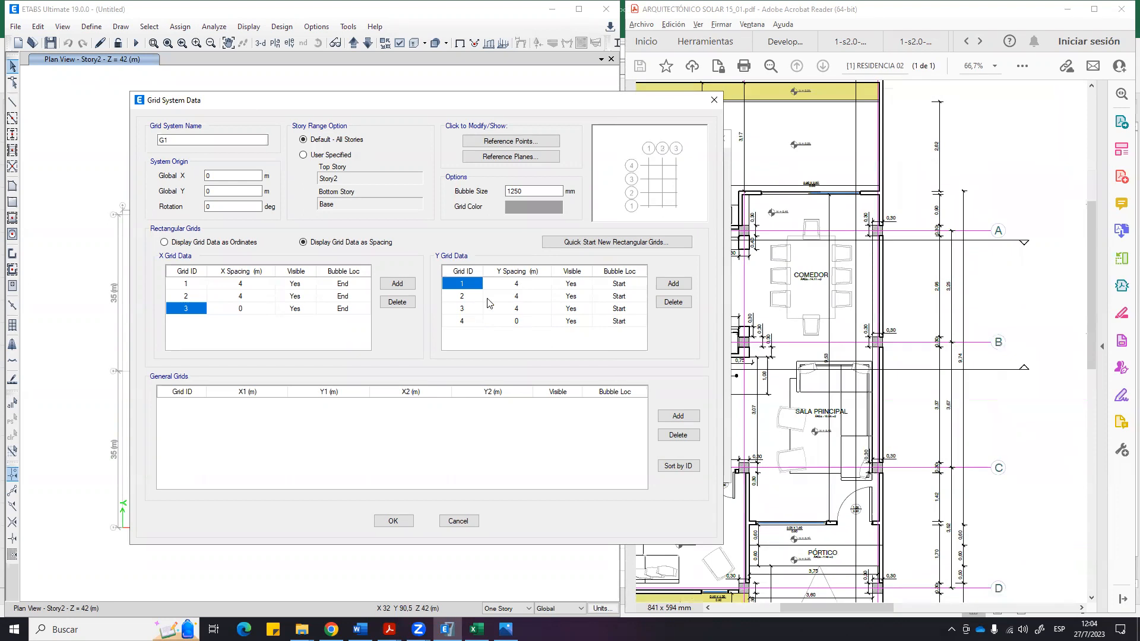
{"action": "left_click", "coordinate": [463, 321]}
{"action": "type", "text": "a"}
{"action": "key", "text": "Up"}
{"action": "type", "text": "B"}
{"action": "key", "text": "Up"}
{"action": "type", "text": "C"}
{"action": "key", "text": "Up"}
{"action": "type", "text": "D"}
{"action": "key", "text": "Down"}
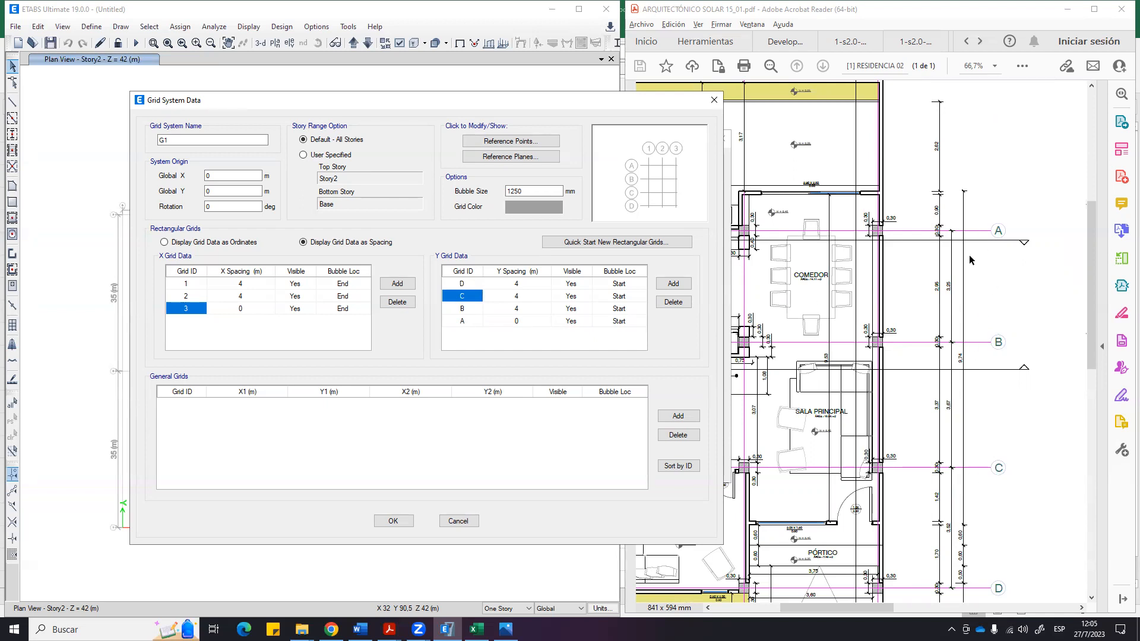
Set the spacing of Y grid B to 3,25 m, with a decimal comma, from the plan's A–B axis dimension.
{"action": "left_click", "coordinate": [1008, 322]}
{"action": "scroll", "coordinate": [1007, 320], "scroll_direction": "up", "scroll_amount": 3, "text": "ctrl"}
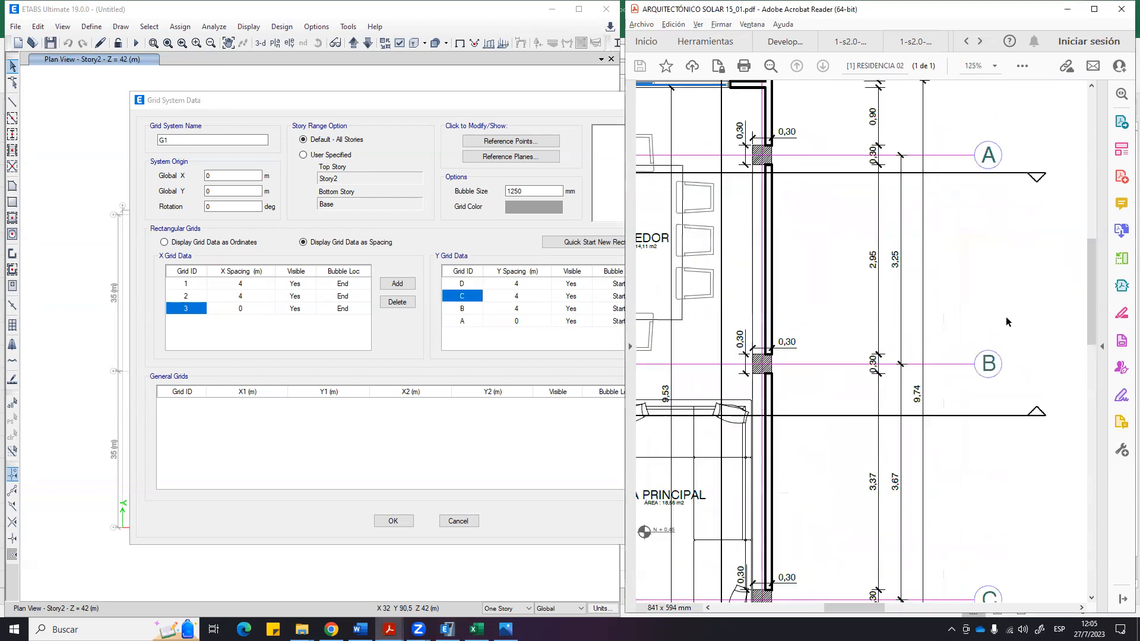
{"action": "scroll", "coordinate": [1005, 316], "scroll_direction": "up", "scroll_amount": 1}
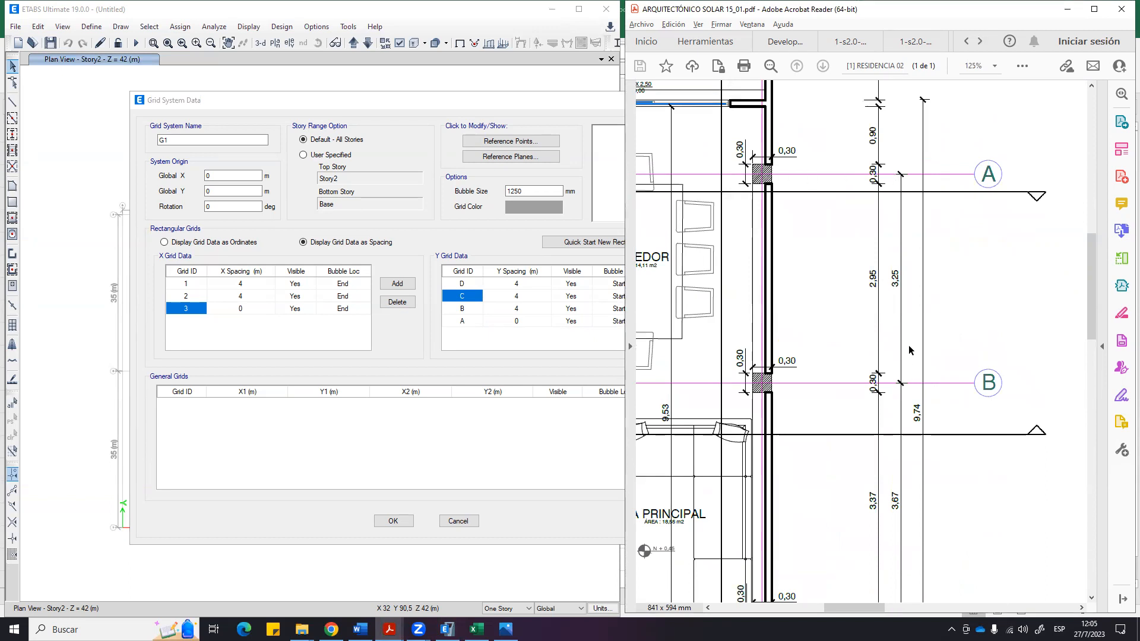
{"action": "left_click", "coordinate": [533, 345]}
{"action": "left_click", "coordinate": [514, 309]}
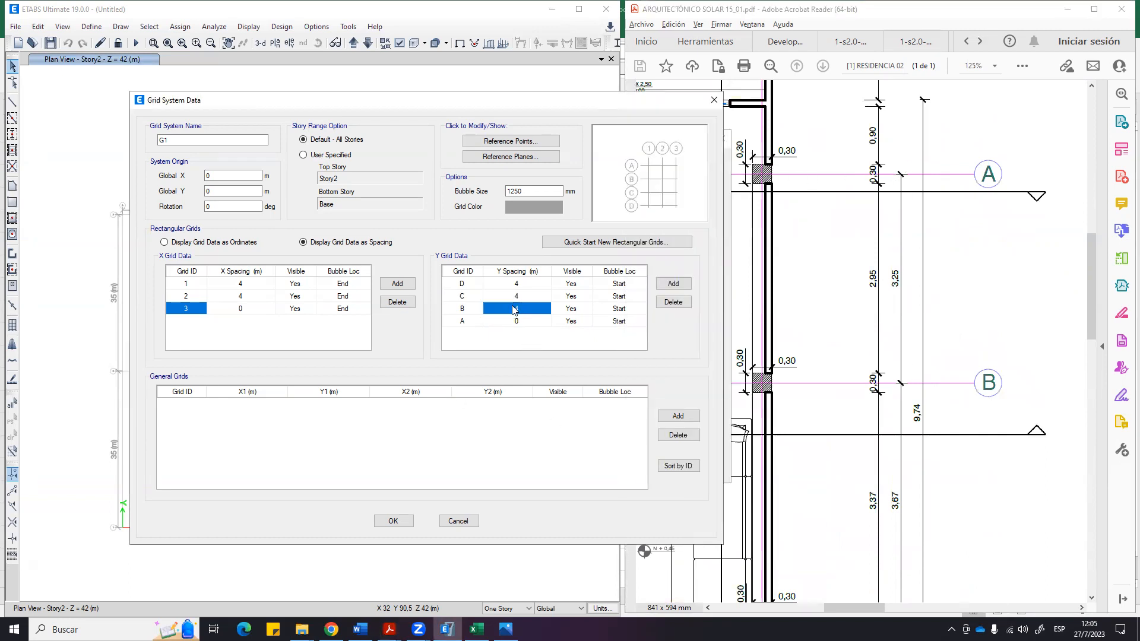
{"action": "type", "text": "3.25"}
{"action": "key", "text": "Up"}
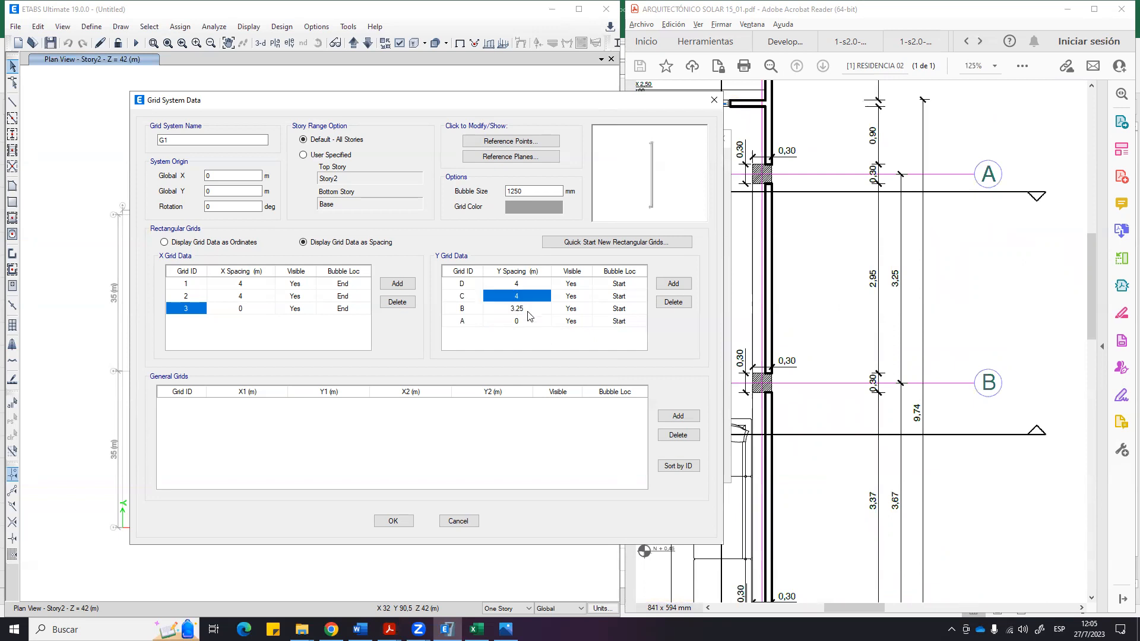
{"action": "left_click", "coordinate": [532, 310]}
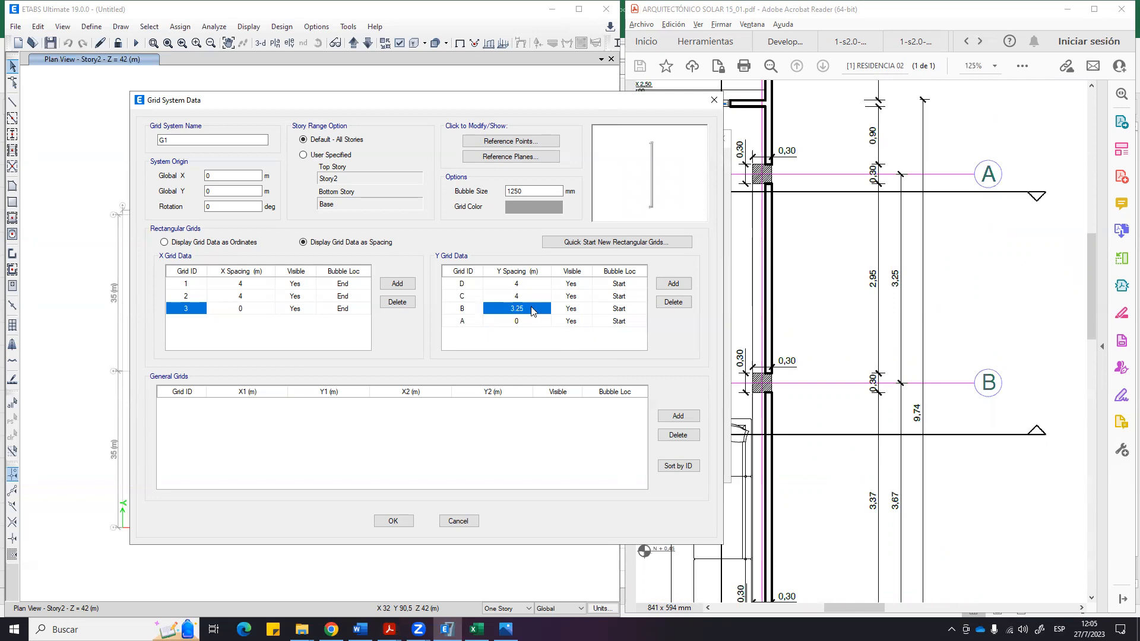
{"action": "type", "text": "3"}
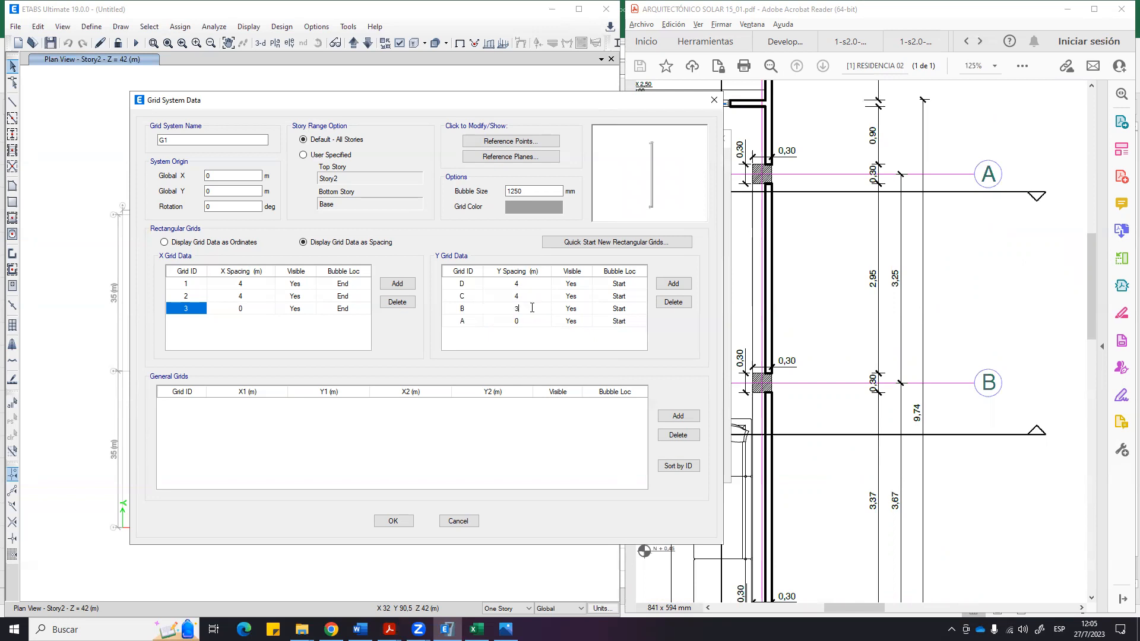
{"action": "type", "text": ",25"}
{"action": "key", "text": "Up"}
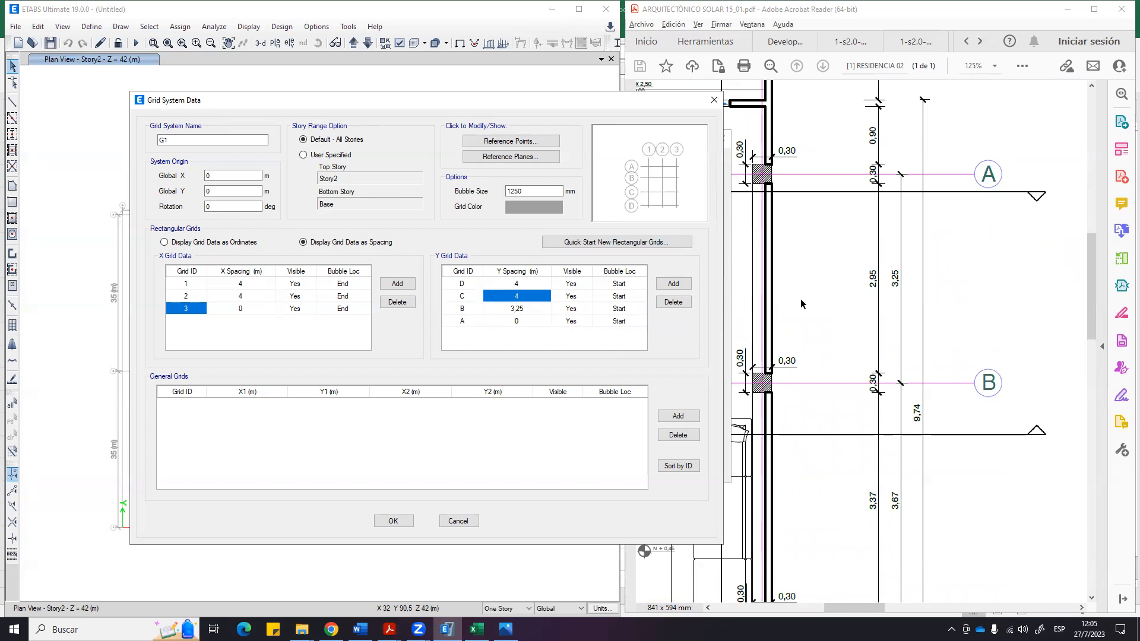
Set the spacing of Y grid C to 3,67 m and of Y grid D to 3,52 m, following the plan's axis dimensions.
{"action": "scroll", "coordinate": [886, 342], "scroll_direction": "down", "scroll_amount": 3}
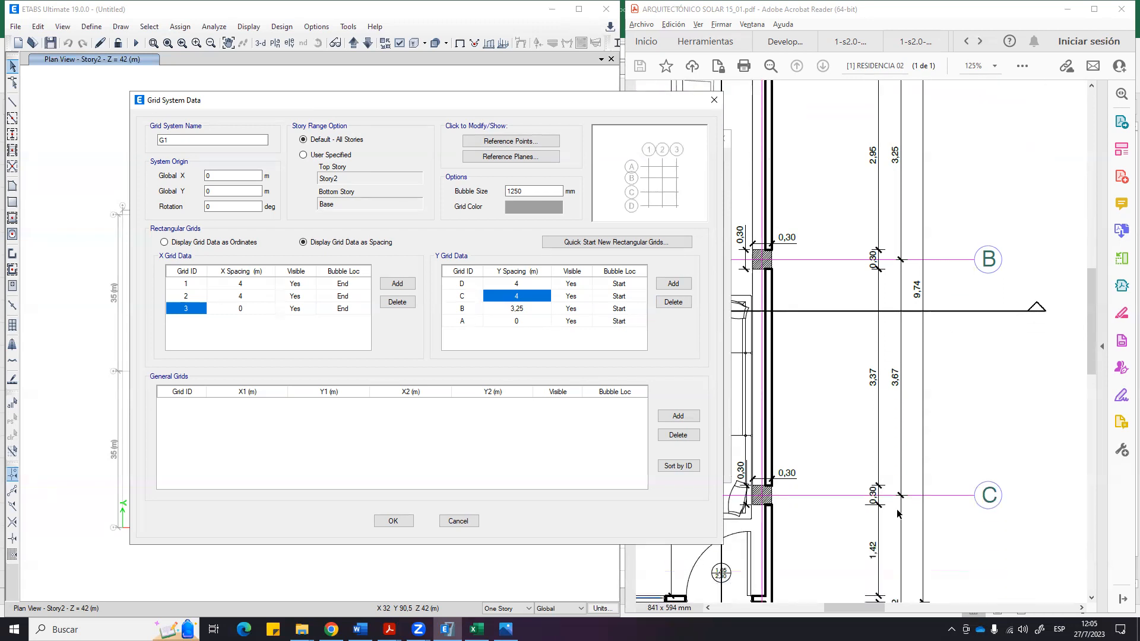
{"action": "type", "text": "3,67"}
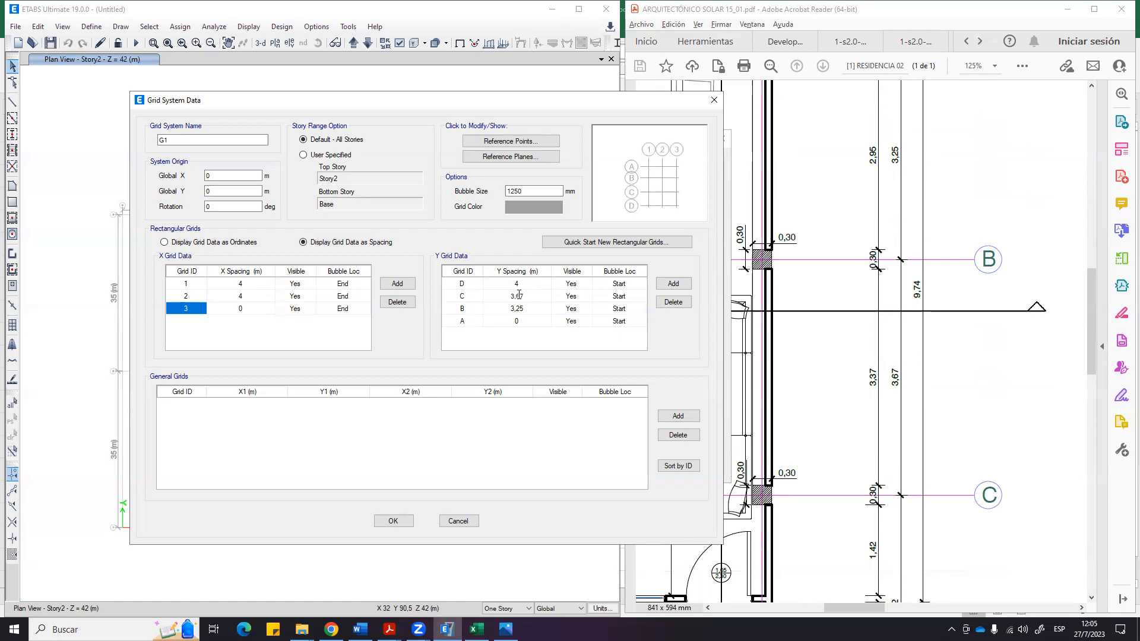
{"action": "left_click", "coordinate": [537, 287]}
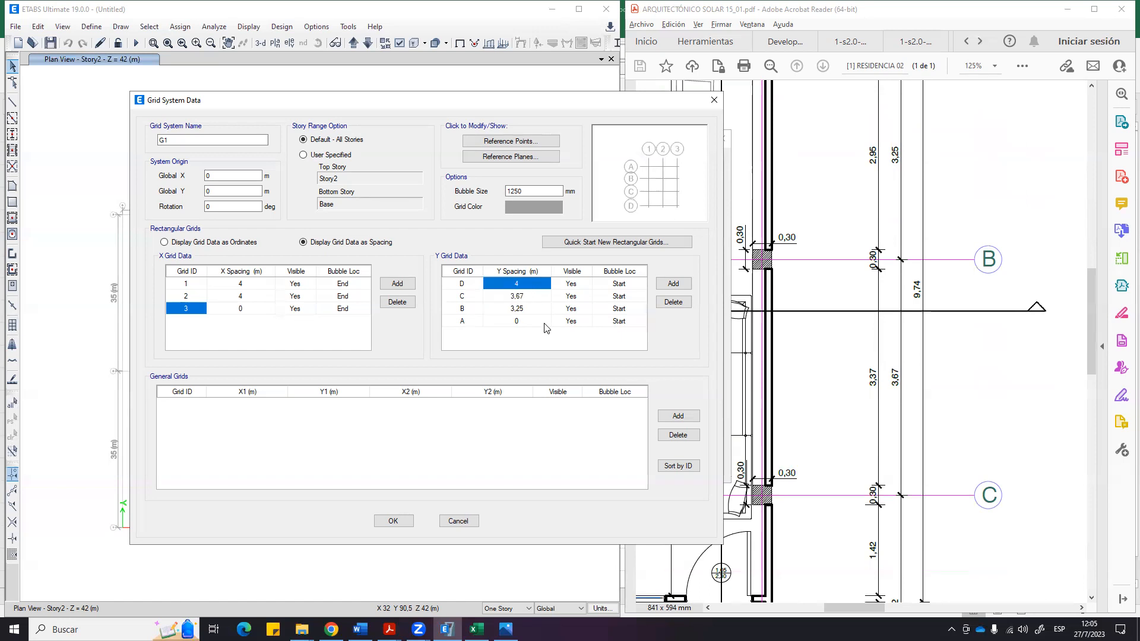
{"action": "scroll", "coordinate": [970, 529], "scroll_direction": "down", "scroll_amount": 2}
{"action": "scroll", "coordinate": [971, 536], "scroll_direction": "down", "scroll_amount": 4}
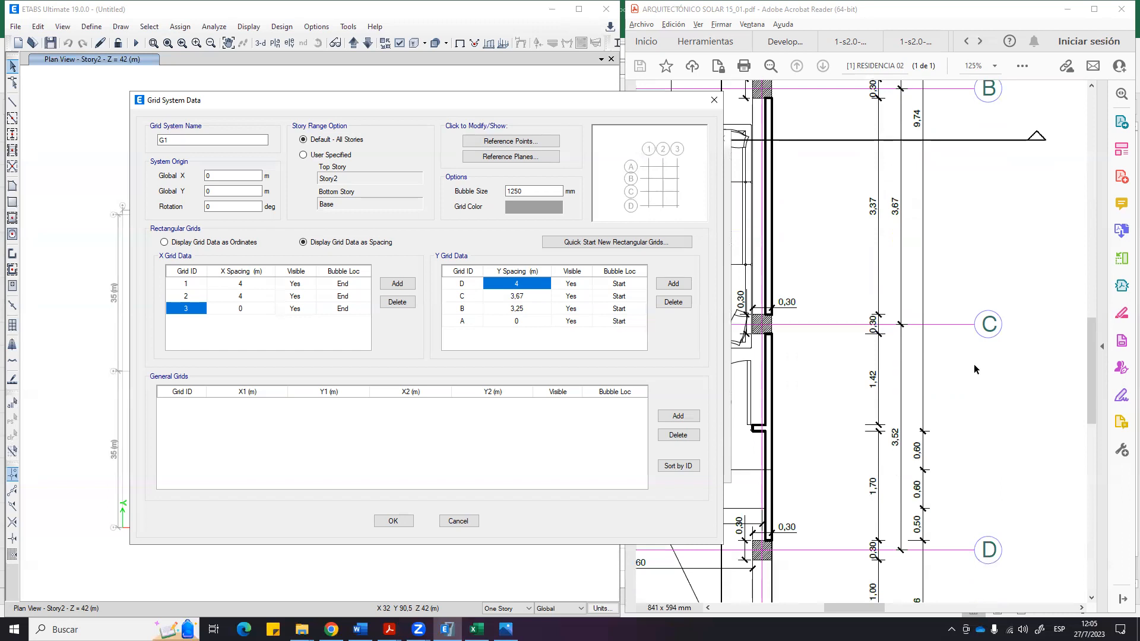
{"action": "scroll", "coordinate": [987, 509], "scroll_direction": "down", "scroll_amount": 1}
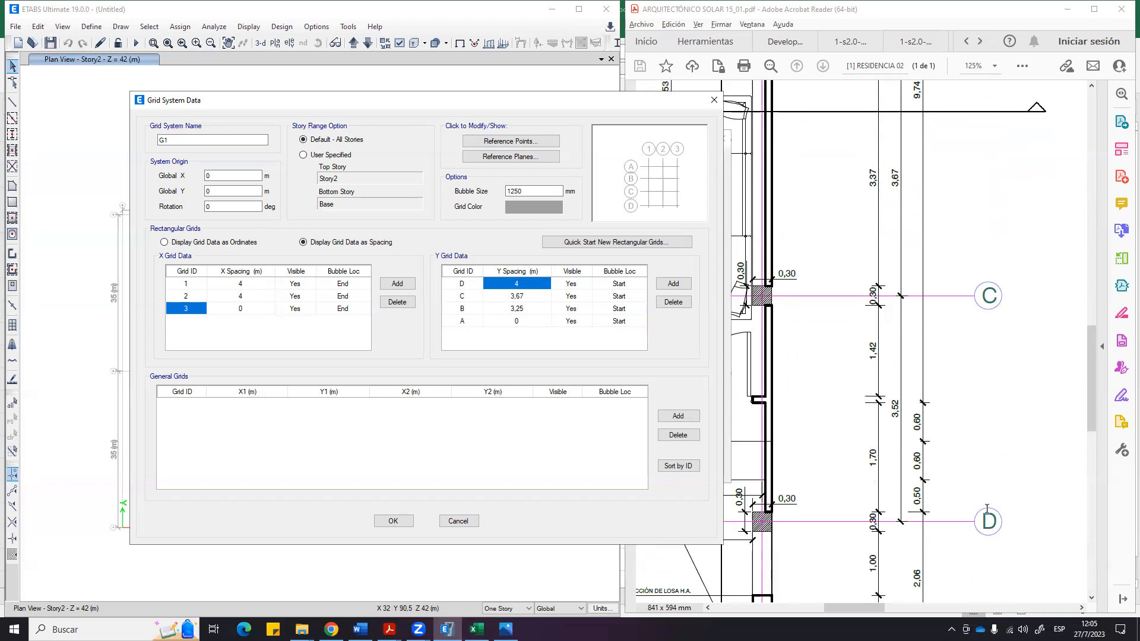
{"action": "scroll", "coordinate": [959, 479], "scroll_direction": "down", "scroll_amount": 1}
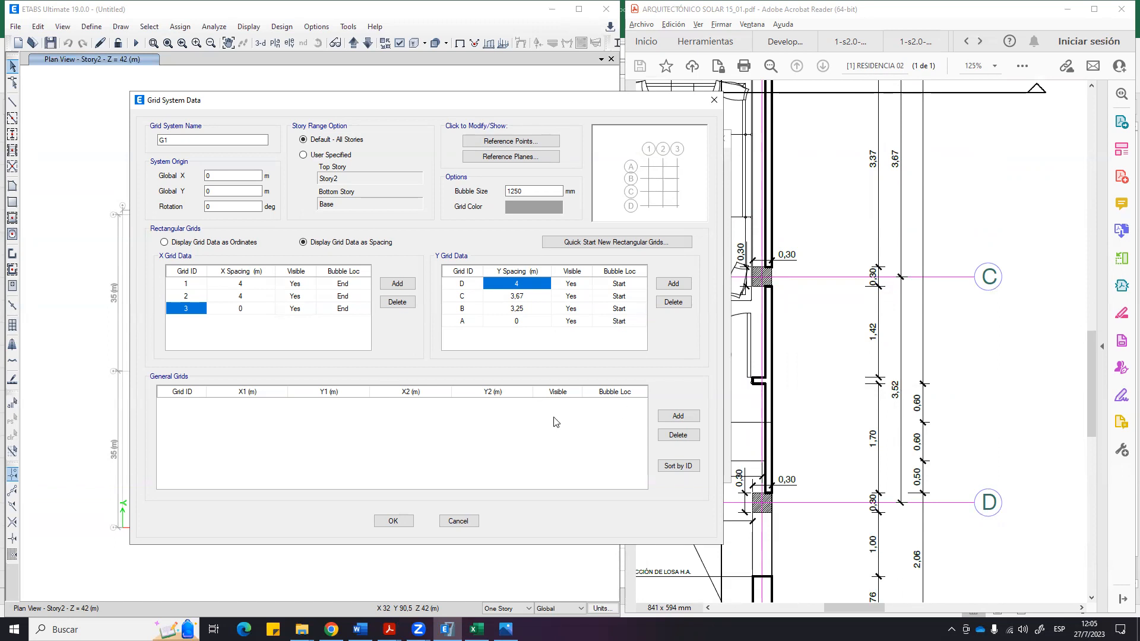
{"action": "type", "text": "3,52"}
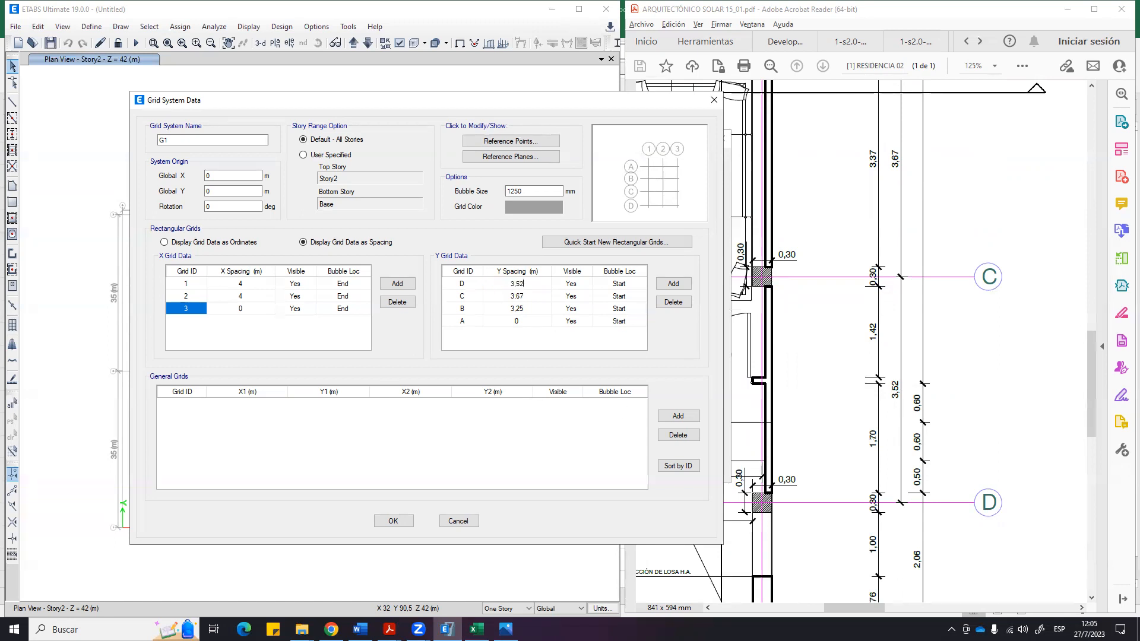
{"action": "left_click", "coordinate": [527, 296]}
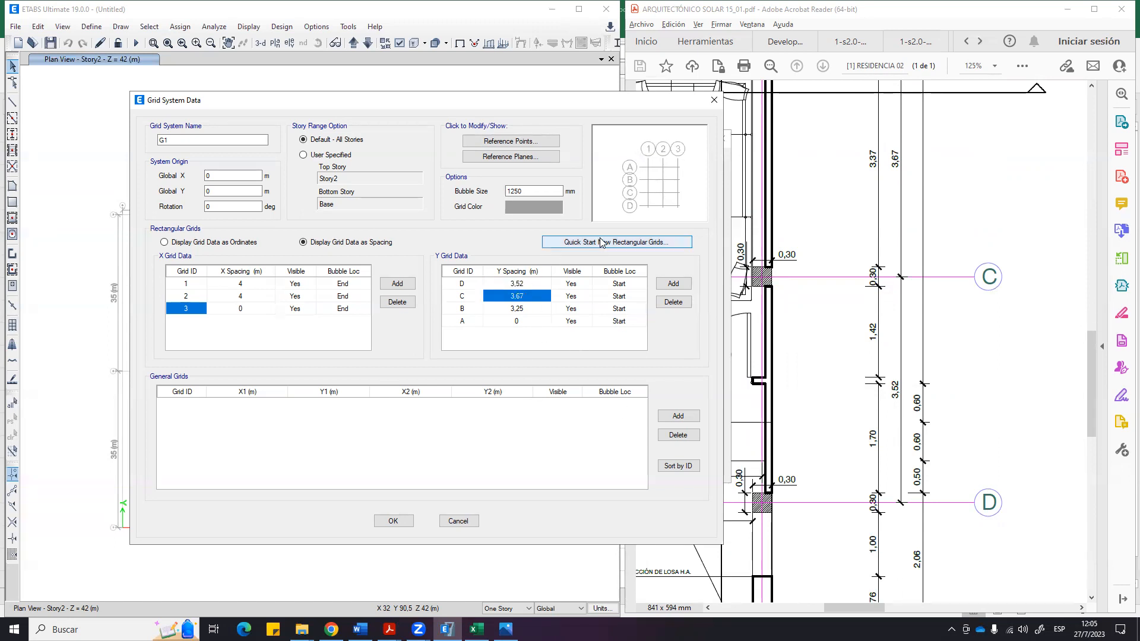
Set the spacing of X grid 1 to 3,71 m from the plan's dimension between axes 1 and 2.
{"action": "left_click_drag", "start_coordinate": [867, 607], "coordinate": [813, 604]}
{"action": "scroll", "coordinate": [923, 459], "scroll_direction": "down", "scroll_amount": 3}
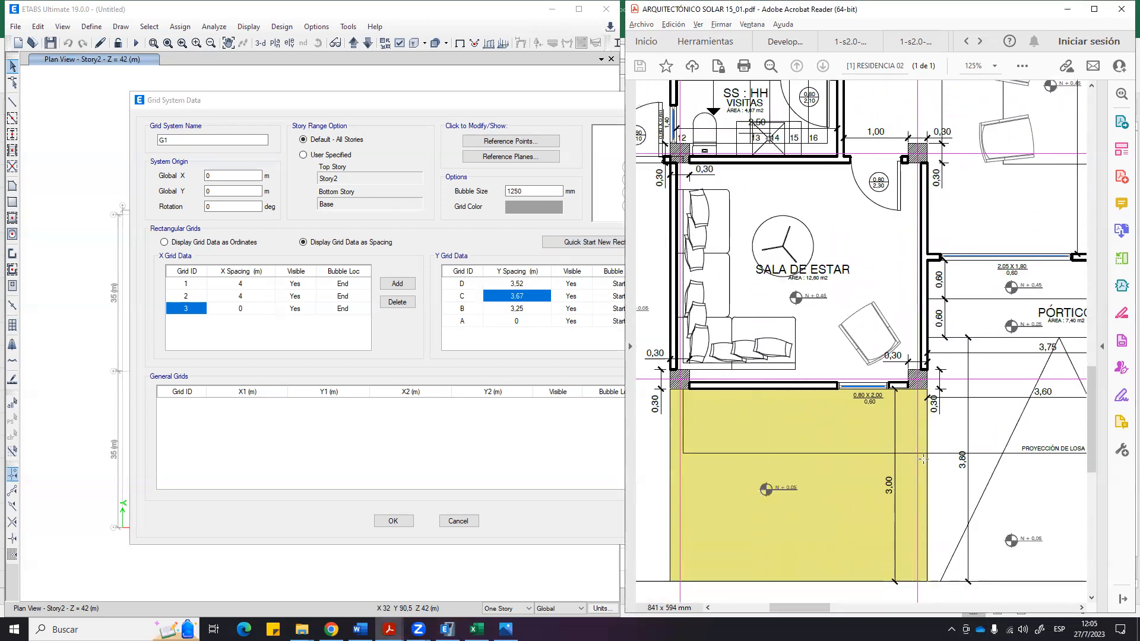
{"action": "scroll", "coordinate": [923, 459], "scroll_direction": "down", "scroll_amount": 5}
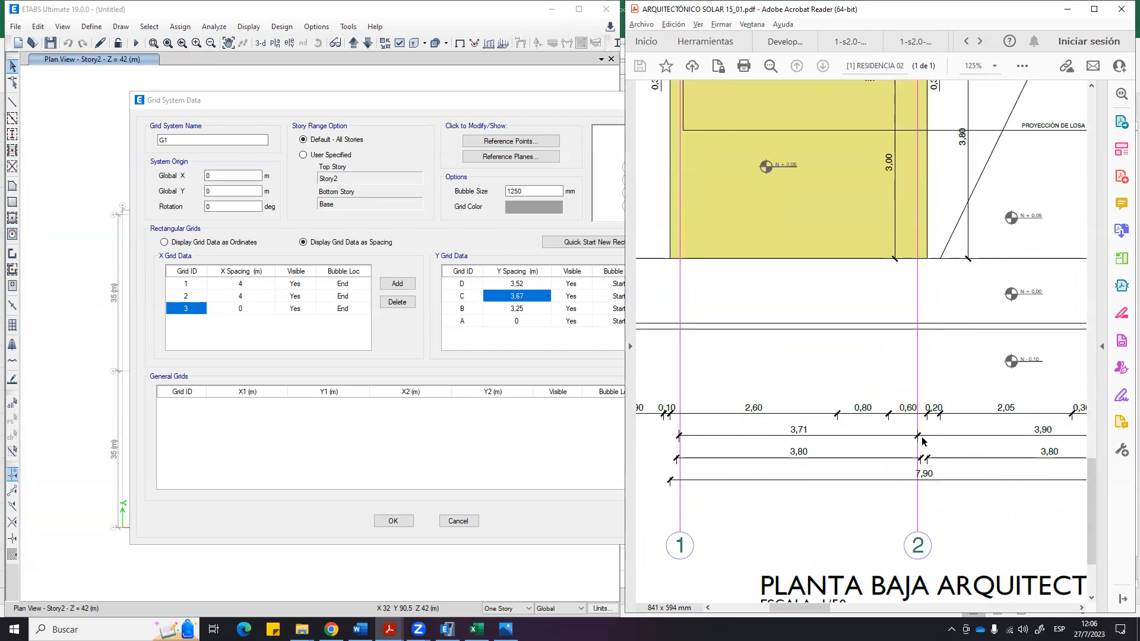
{"action": "left_click", "coordinate": [272, 284]}
{"action": "type", "text": "3,71"}
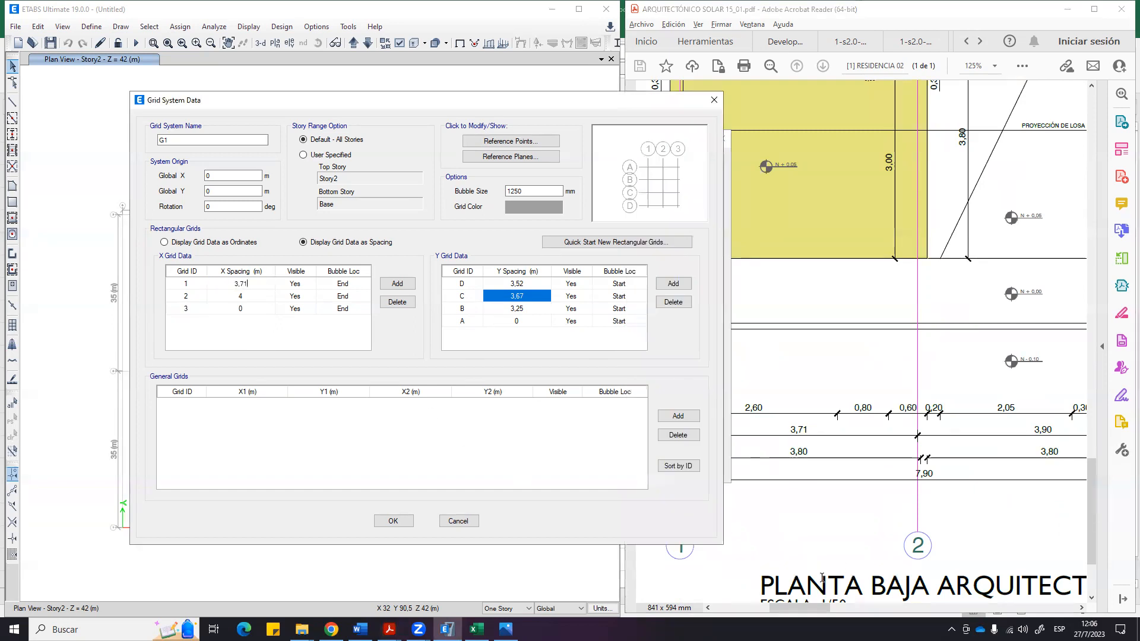
Set the spacing of X grid 2 to 3,9 m from the plan's dimension between axes 2 and 3.
{"action": "left_click", "coordinate": [802, 608]}
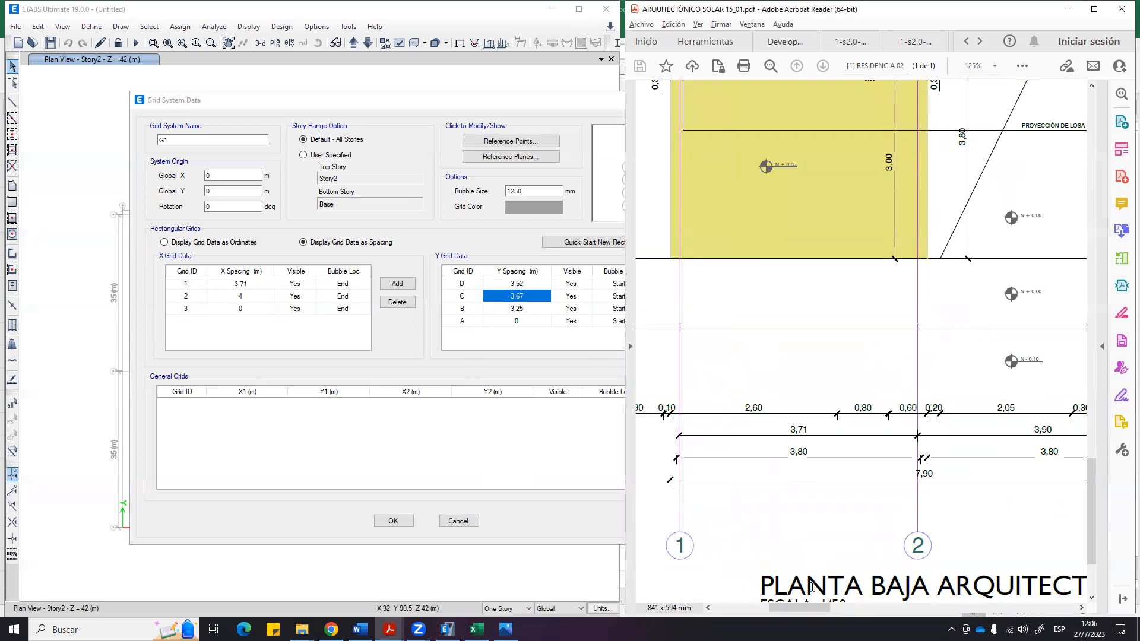
{"action": "left_click_drag", "start_coordinate": [804, 608], "coordinate": [835, 601]}
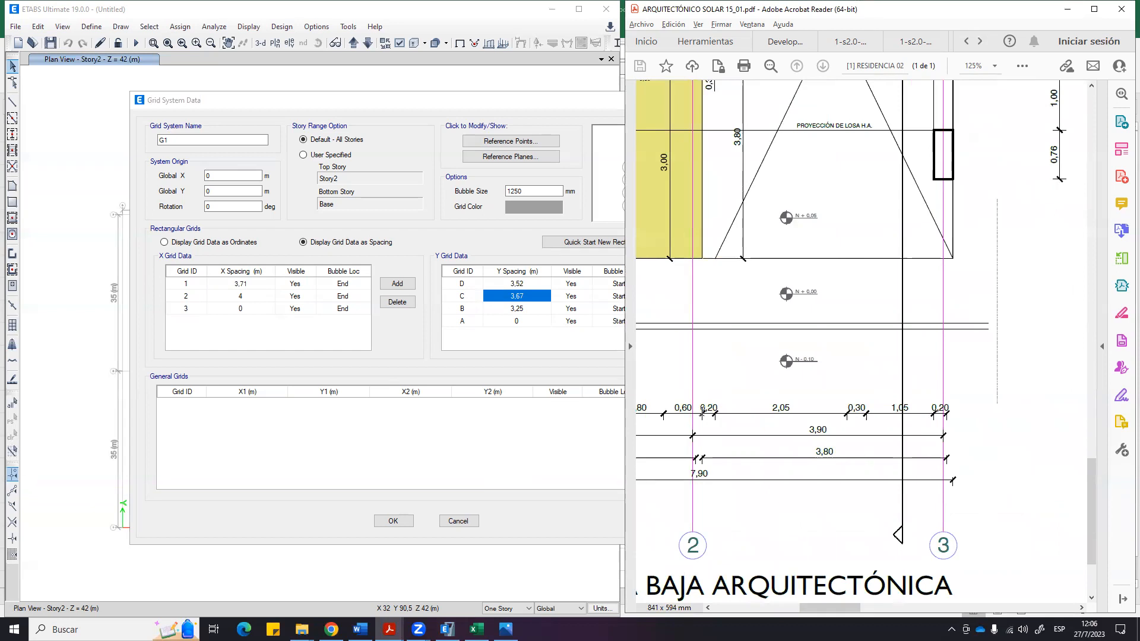
{"action": "left_click", "coordinate": [236, 295]}
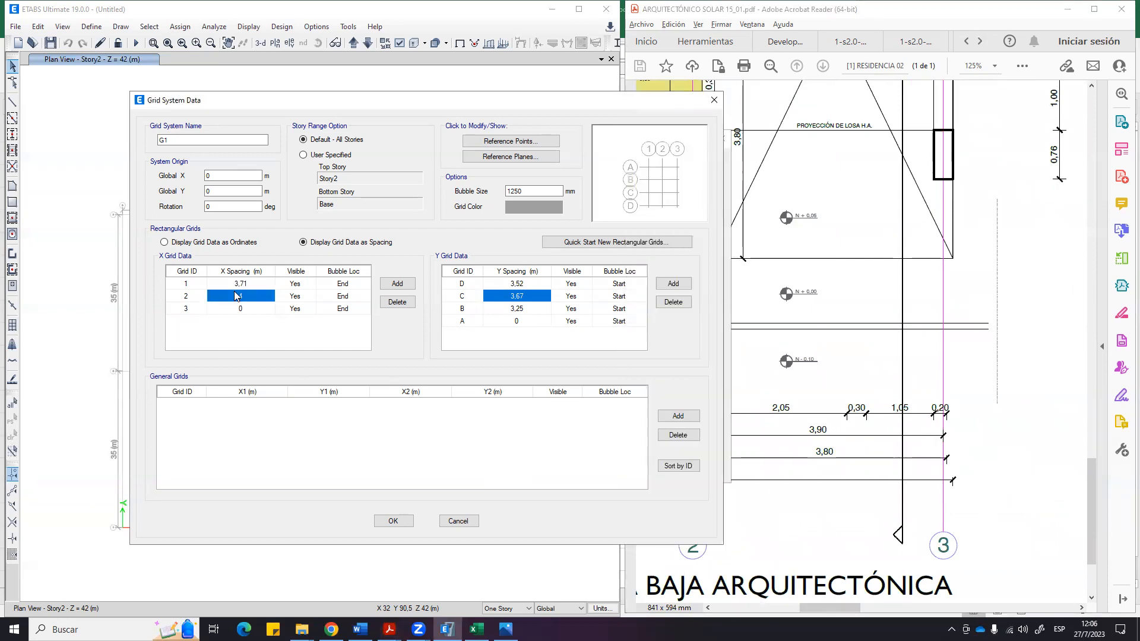
{"action": "type", "text": "3,9"}
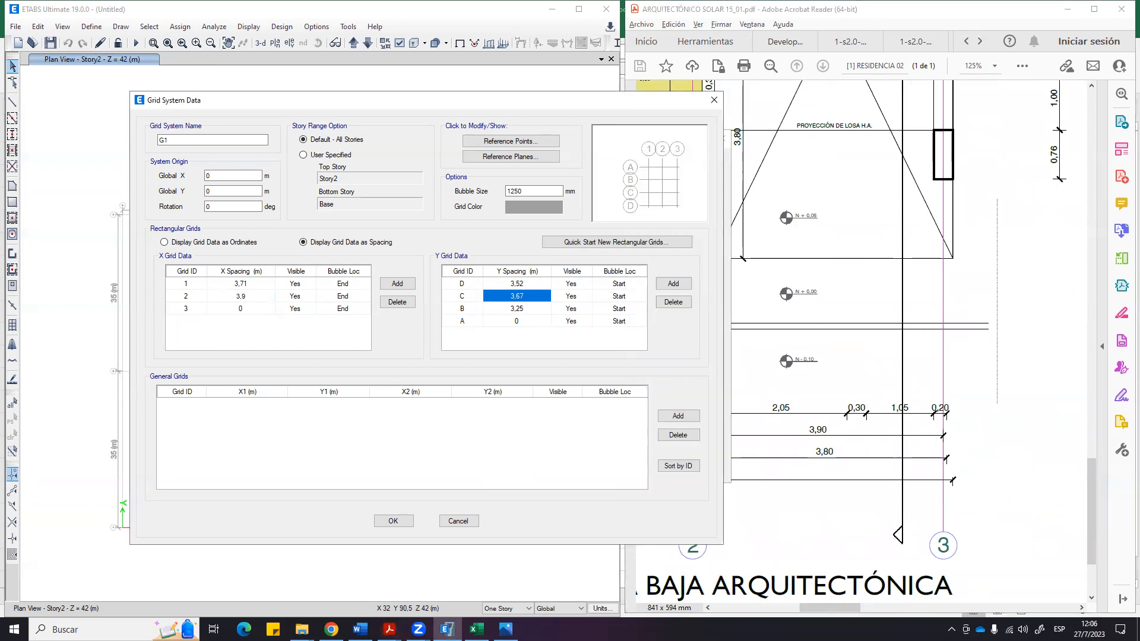
{"action": "left_click", "coordinate": [238, 308]}
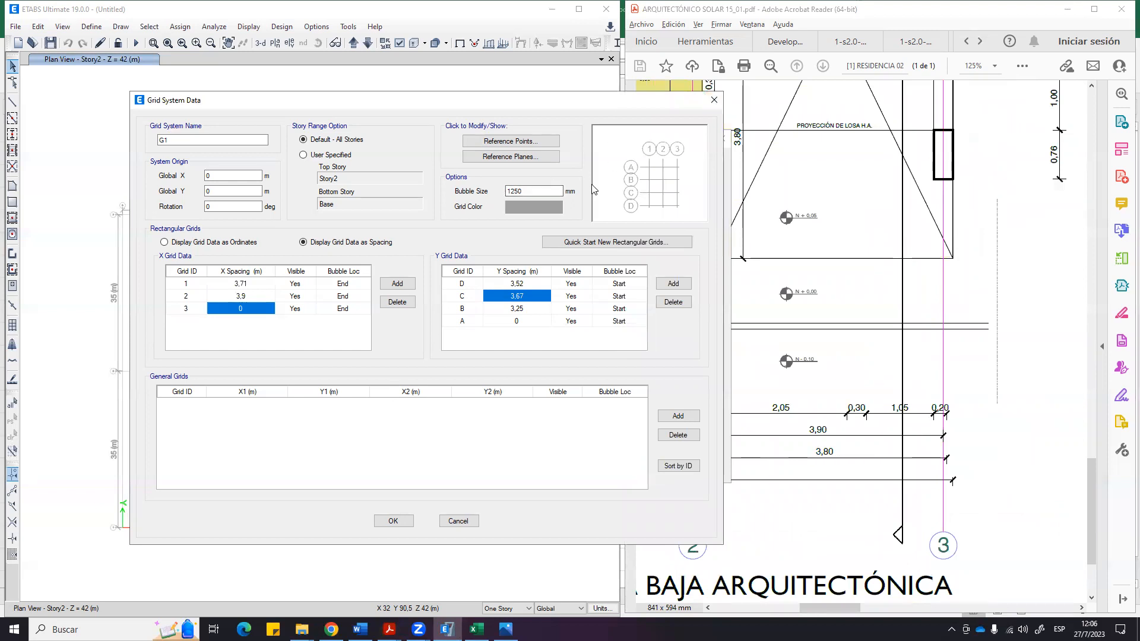
Set the grid bubble size to 800 mm and accept the grid system data.
{"action": "left_click_drag", "start_coordinate": [558, 191], "coordinate": [478, 191]}
{"action": "type", "text": "800"}
{"action": "left_click", "coordinate": [526, 284]}
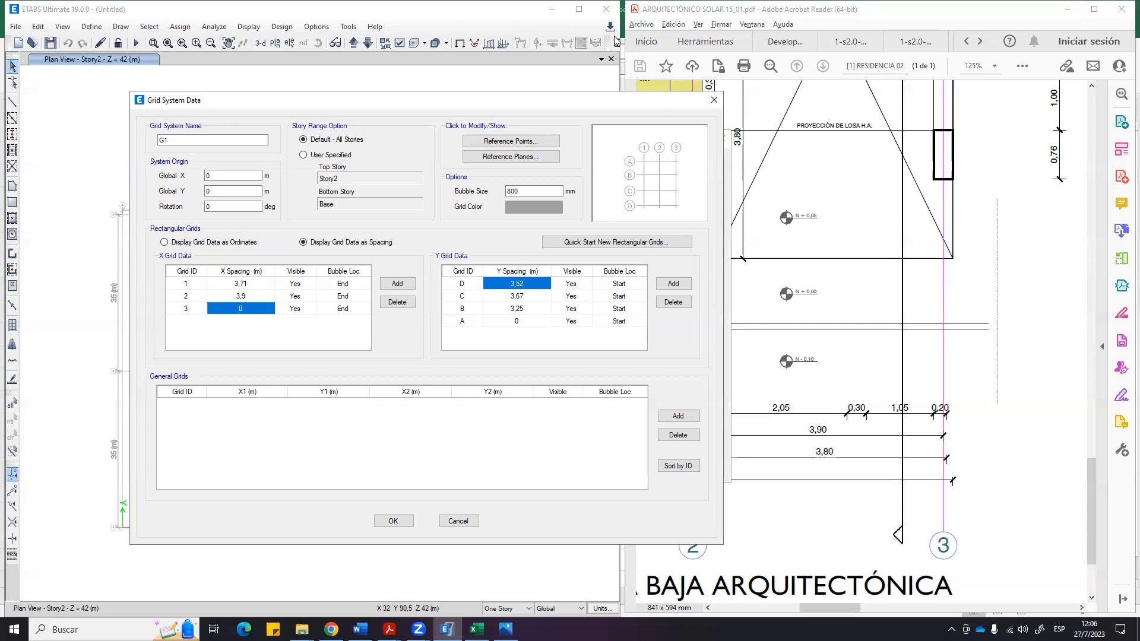
{"action": "left_click", "coordinate": [393, 521]}
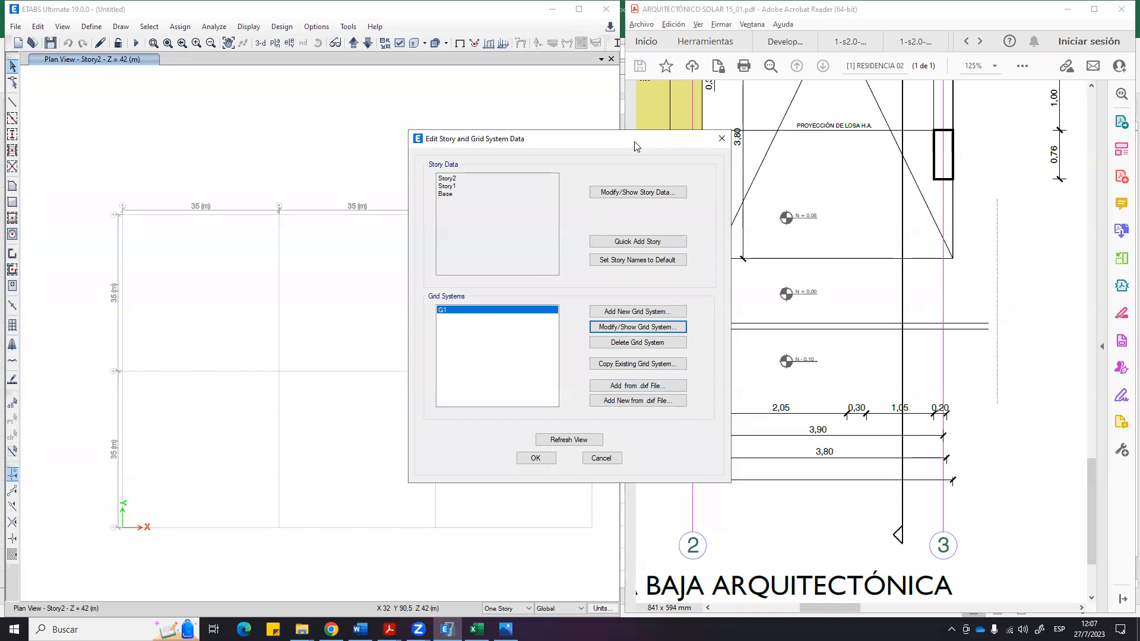
Set the height of Story1 to 3 m in the story data and accept it.
{"action": "left_click_drag", "start_coordinate": [634, 145], "coordinate": [403, 169]}
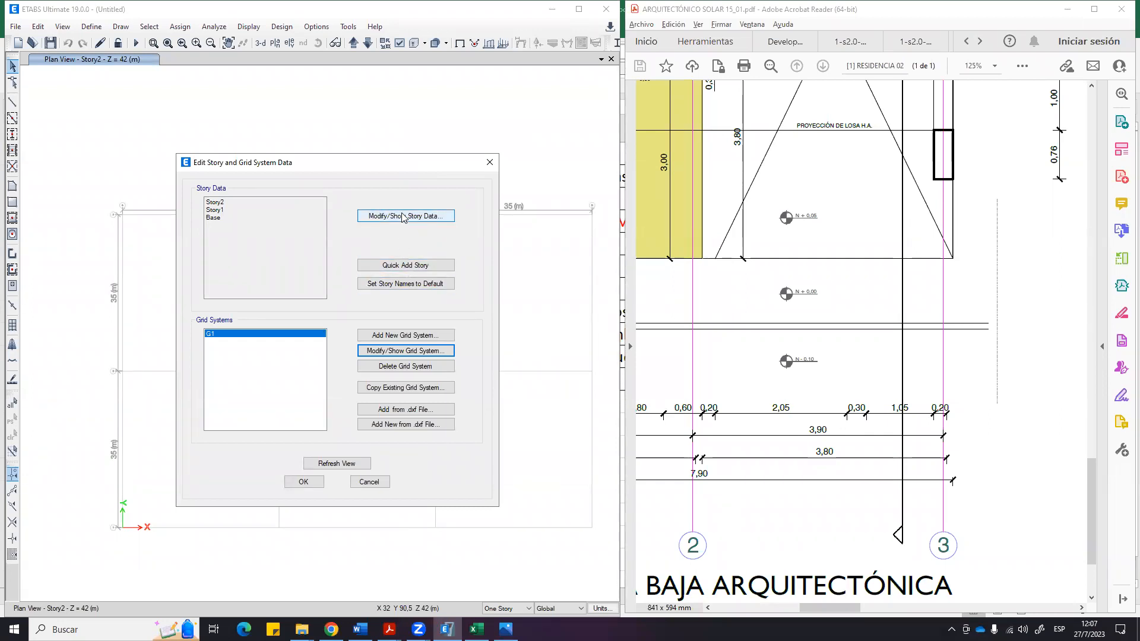
{"action": "left_click", "coordinate": [426, 217]}
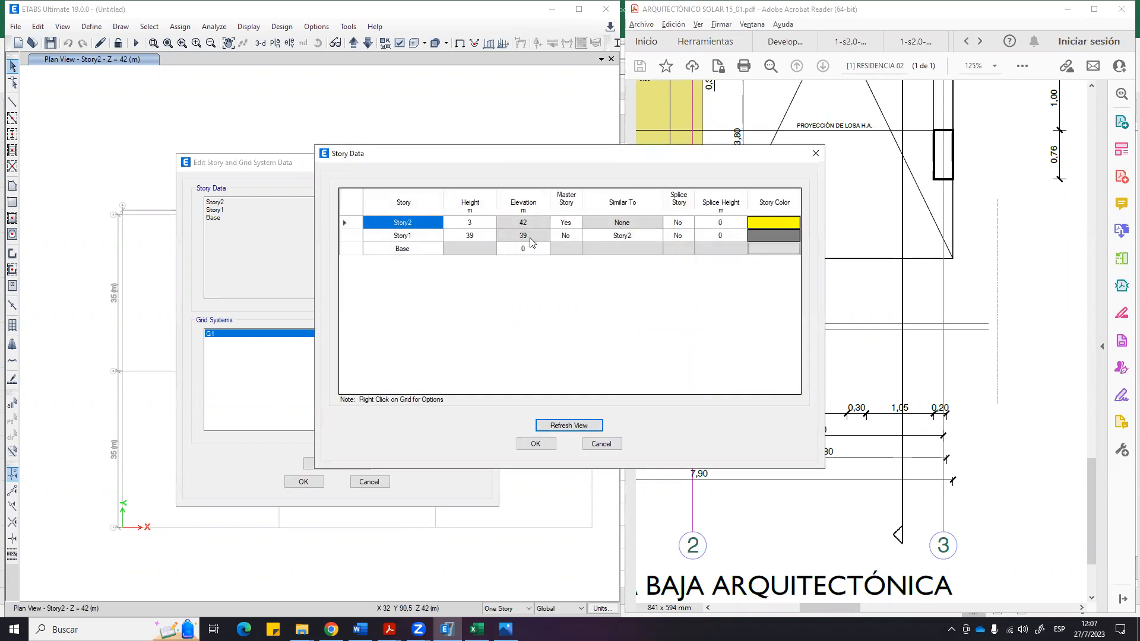
{"action": "left_click", "coordinate": [525, 222]}
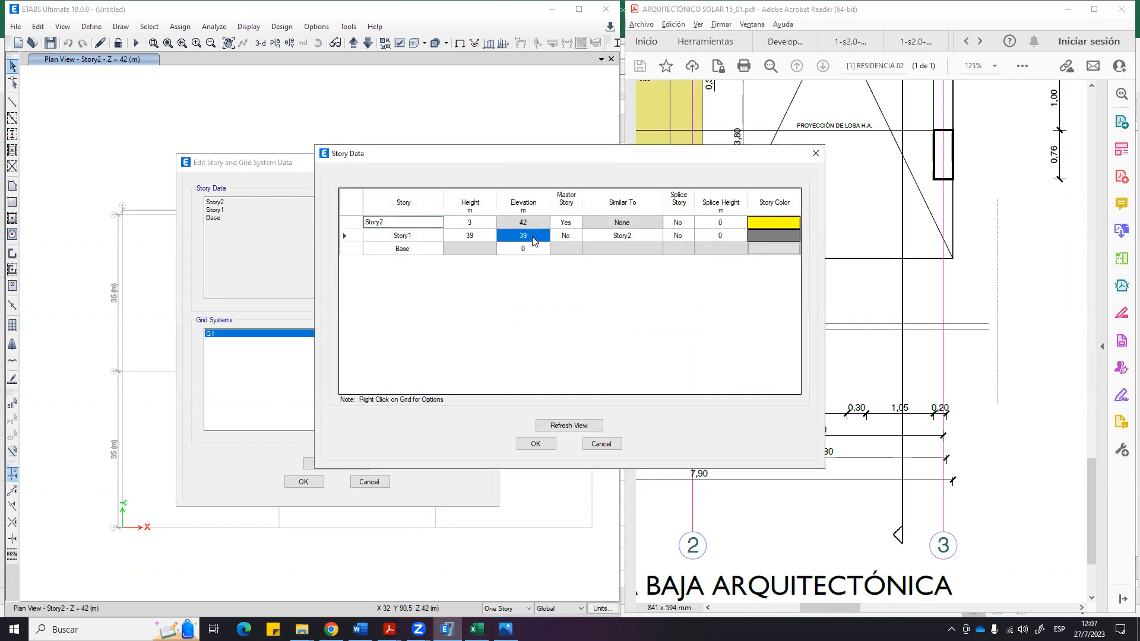
{"action": "left_click", "coordinate": [466, 235]}
{"action": "type", "text": "3"}
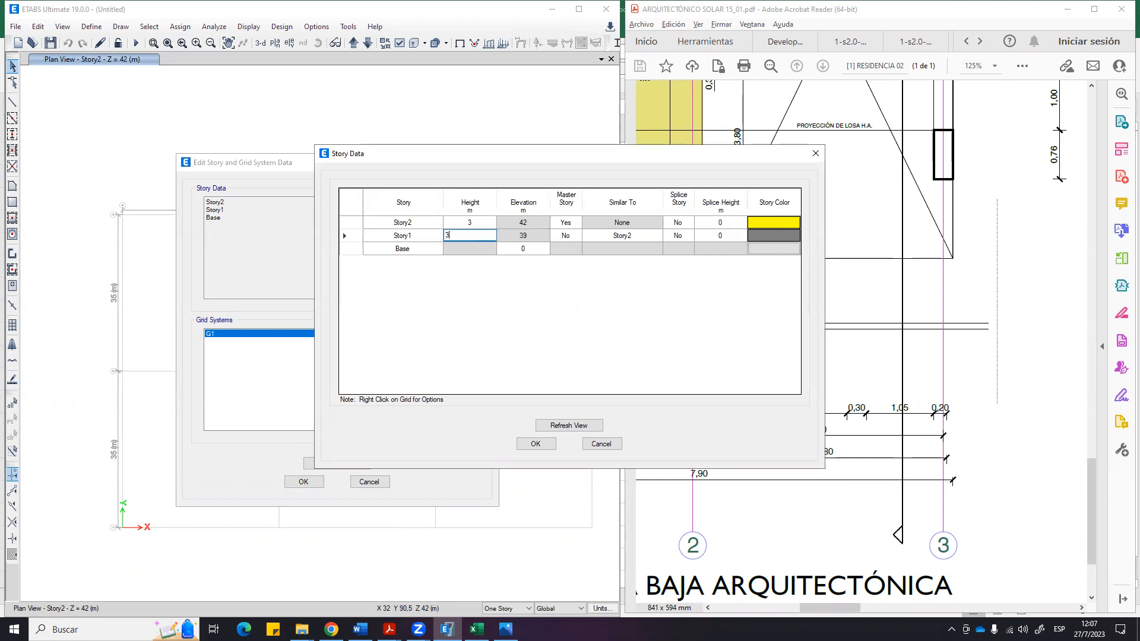
{"action": "left_click", "coordinate": [469, 222]}
{"action": "left_click", "coordinate": [489, 238]}
{"action": "left_click", "coordinate": [536, 444]}
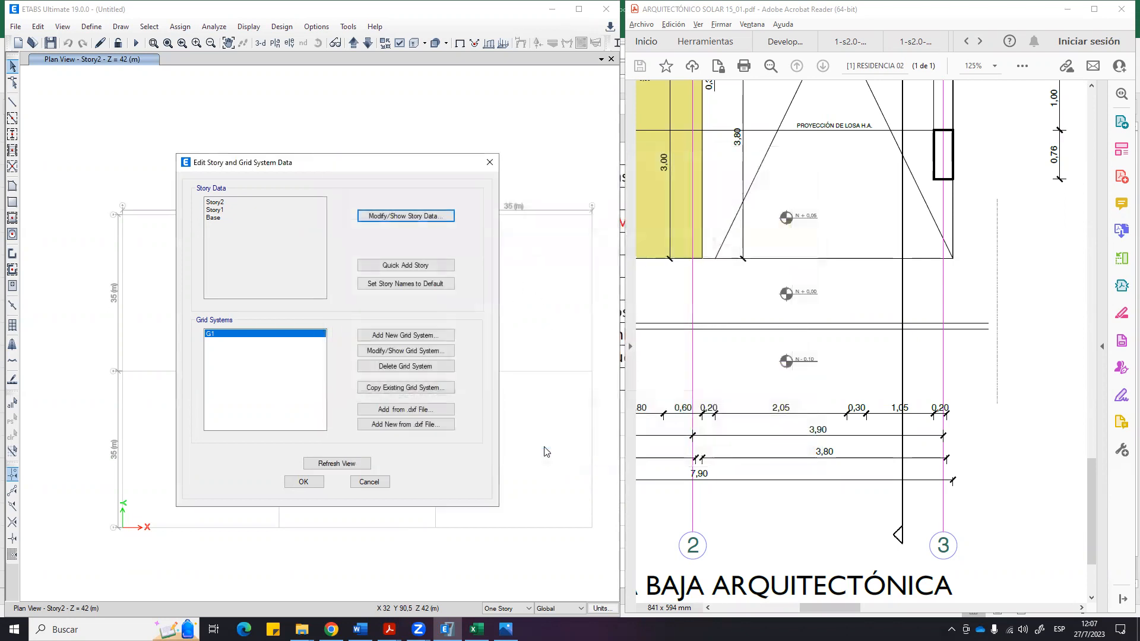
Accept the story and grid edits and save the model as CLASE HA 20231 in the Descargas D folder.
{"action": "left_click", "coordinate": [304, 481]}
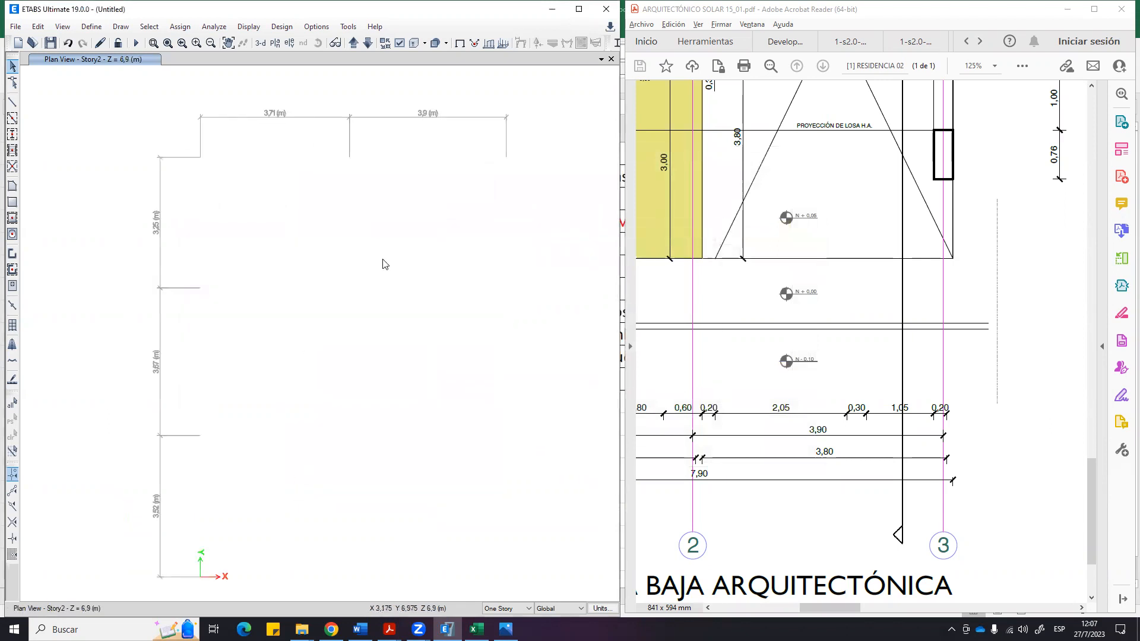
{"action": "left_click", "coordinate": [17, 27]}
{"action": "left_click", "coordinate": [54, 109]}
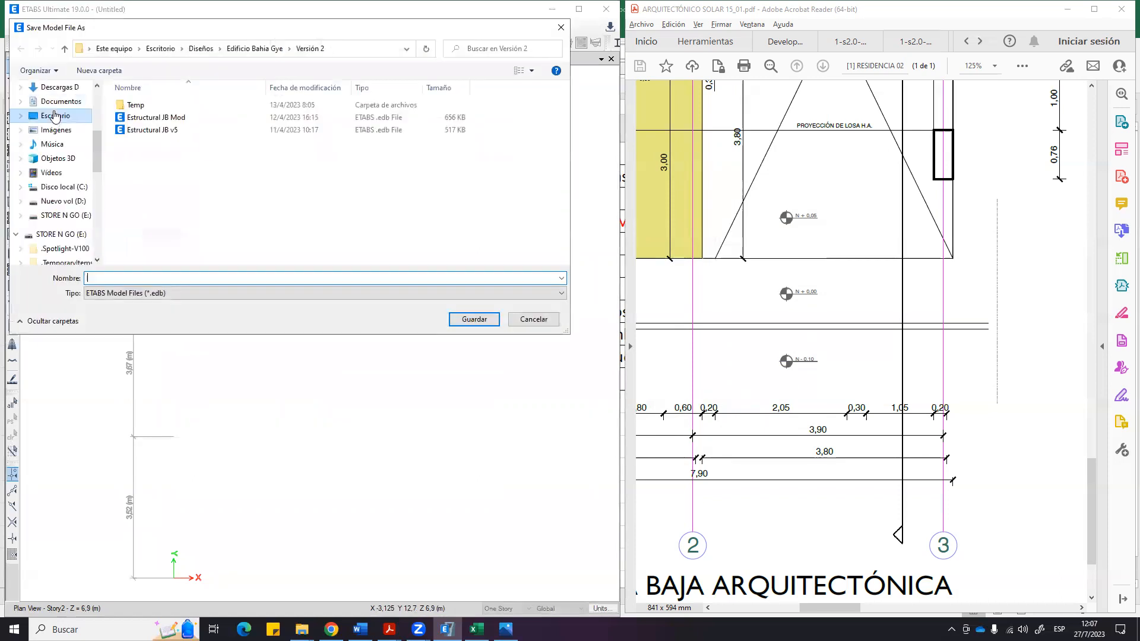
{"action": "left_click", "coordinate": [67, 89]}
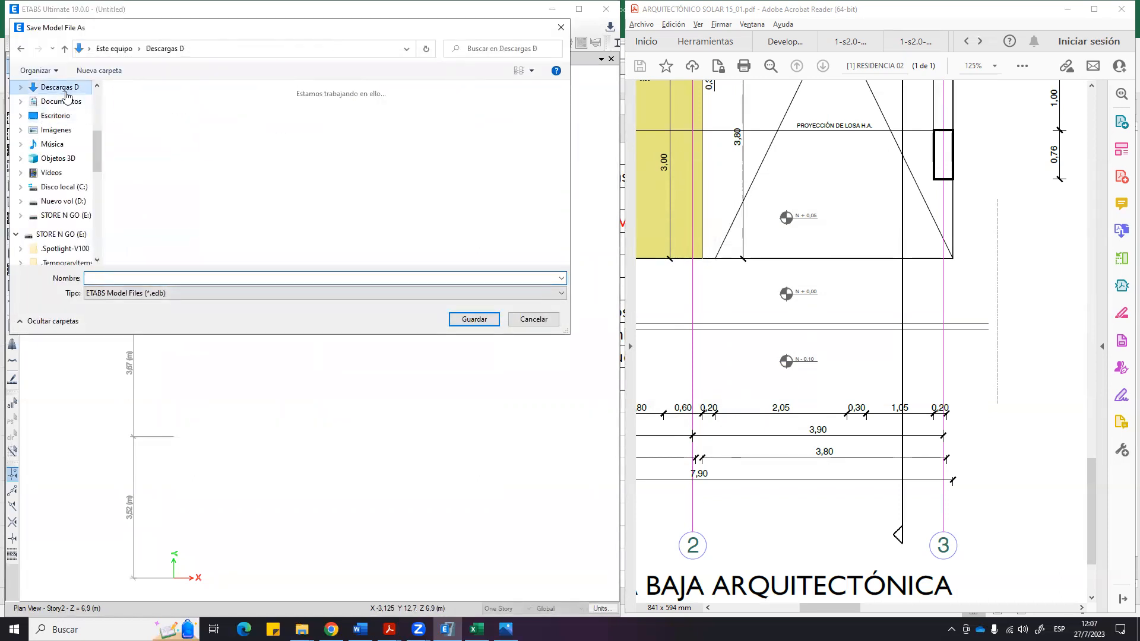
{"action": "left_click", "coordinate": [184, 279]}
{"action": "type", "text": "cLASE"}
{"action": "key", "text": "ctrl+a"}
{"action": "key", "text": "BackSpace"}
{"action": "type", "text": "CLASE HA"}
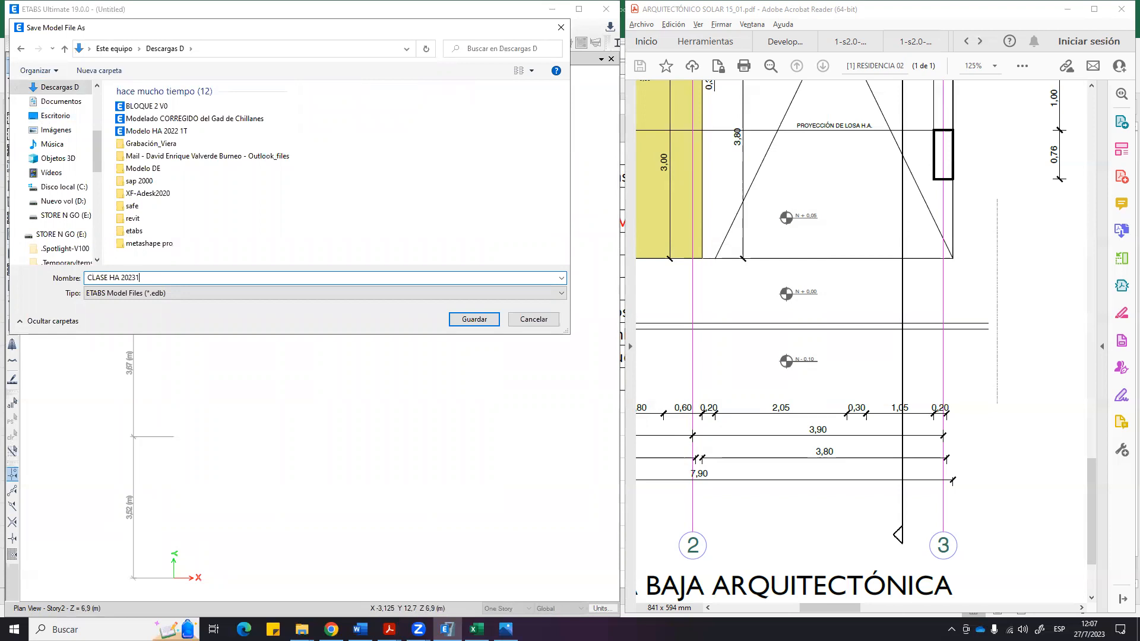
{"action": "left_click", "coordinate": [492, 321]}
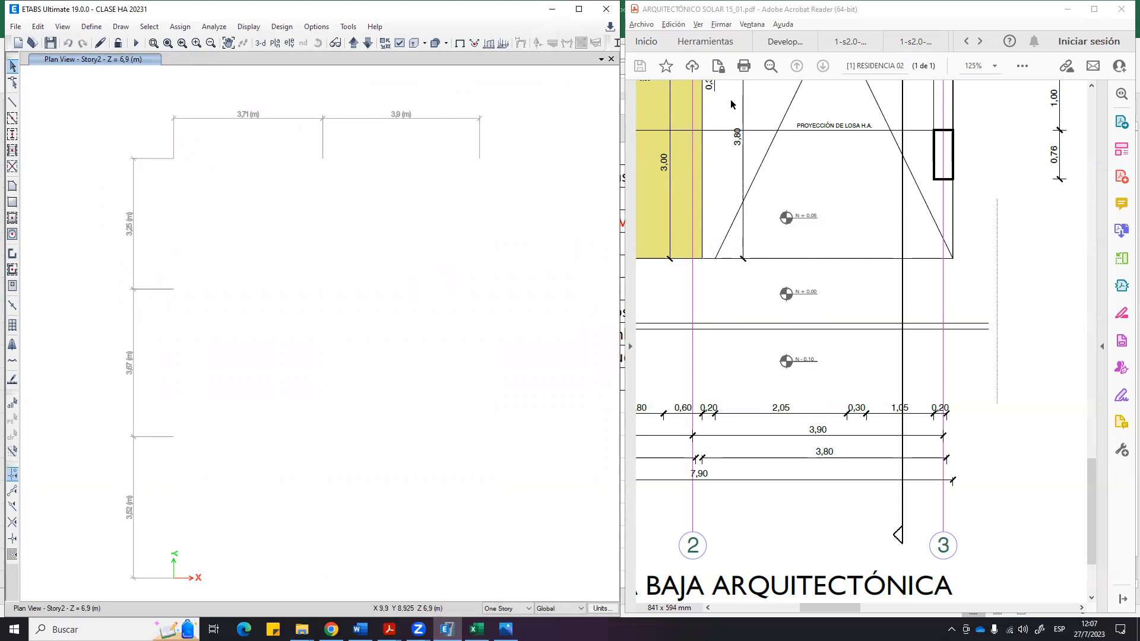
Maximize the ETABS window and add a 3-D view next to the Story2 plan view.
{"action": "key", "text": "super+Up"}
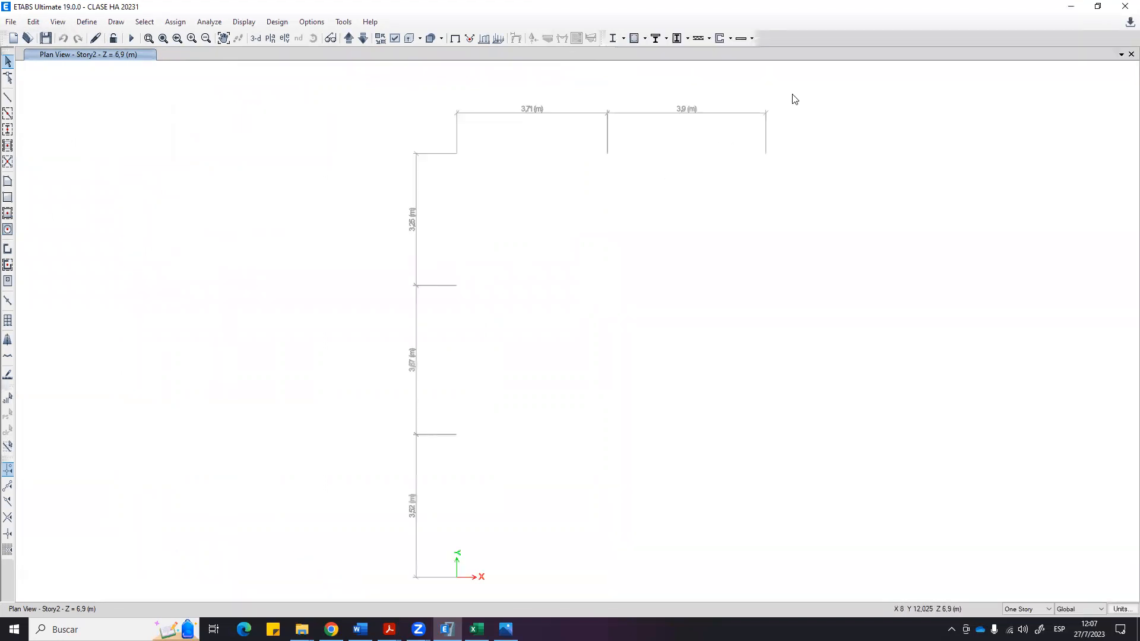
{"action": "left_click", "coordinate": [1121, 54]}
{"action": "left_click", "coordinate": [1026, 83]}
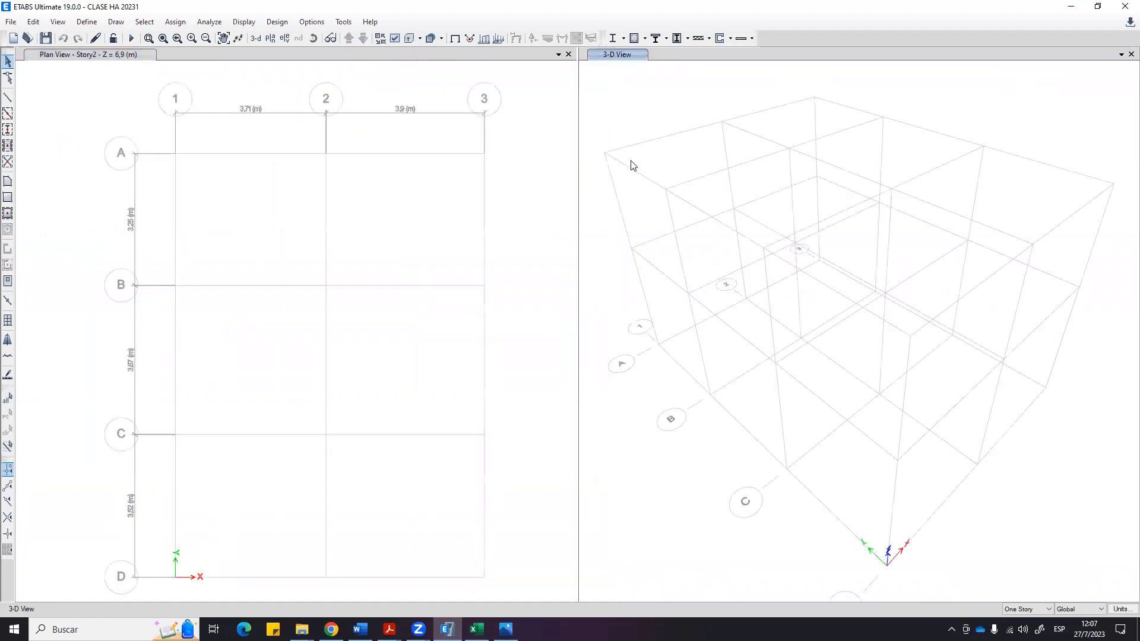
{"action": "left_click", "coordinate": [80, 165]}
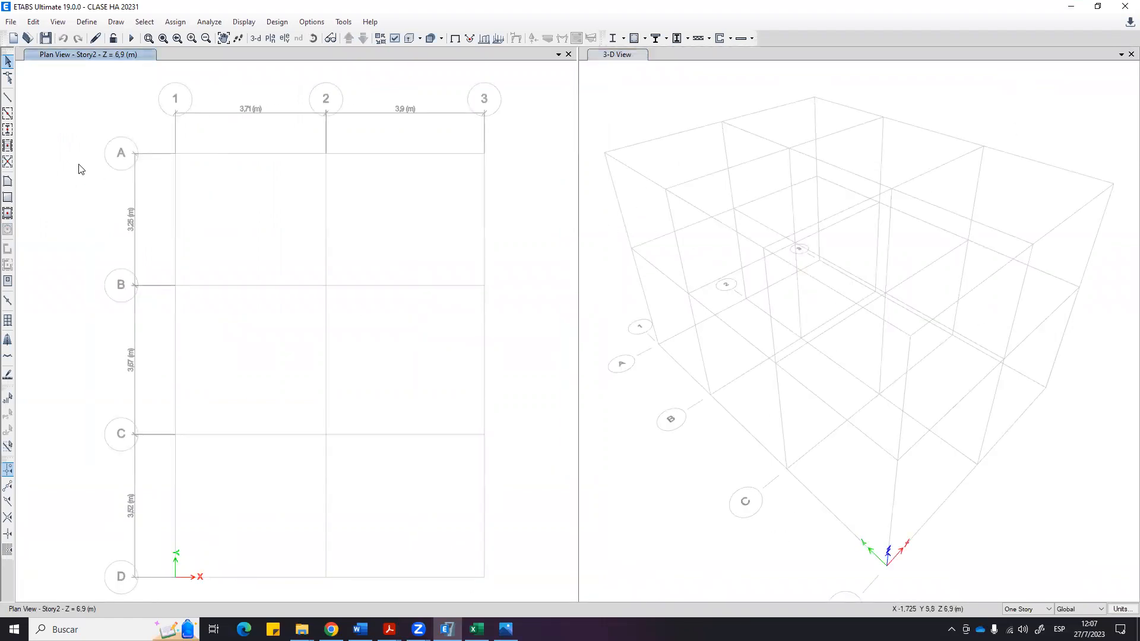
{"action": "left_click", "coordinate": [88, 22]}
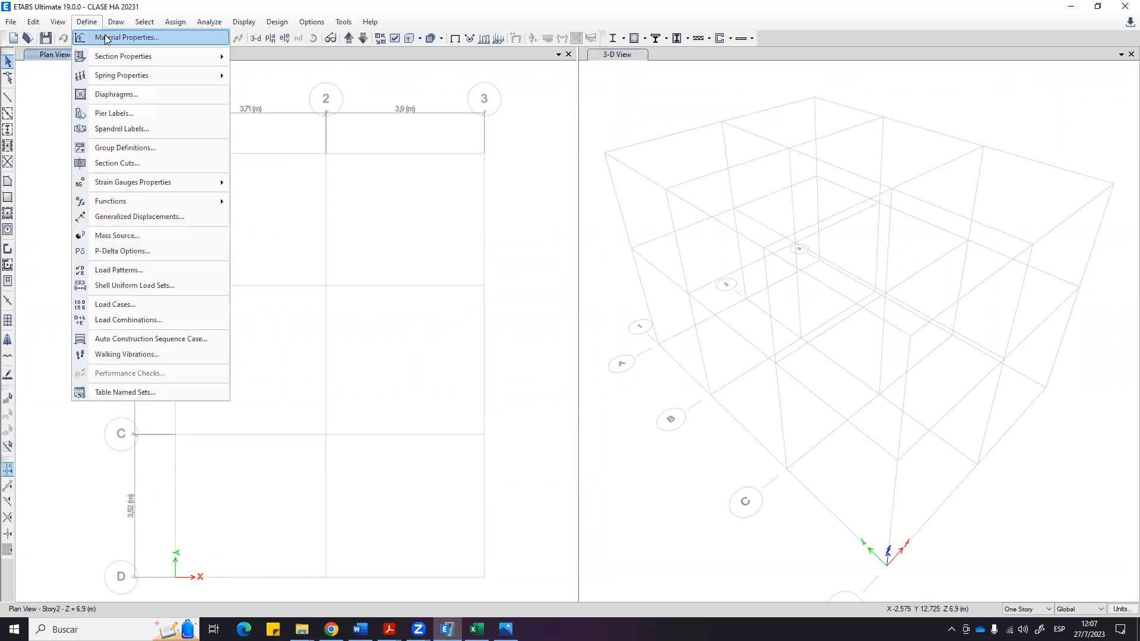
{"action": "left_click", "coordinate": [394, 384]}
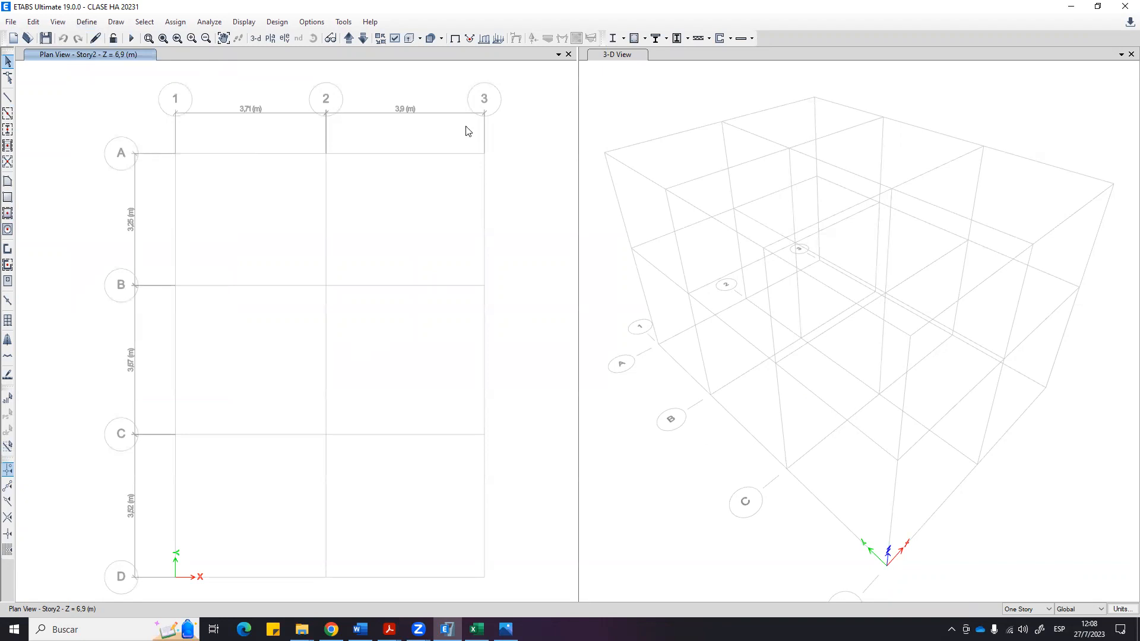
Set the model's consistent units to m for length and tonf for force.
{"action": "left_click", "coordinate": [1122, 610]}
{"action": "left_click", "coordinate": [1122, 610]}
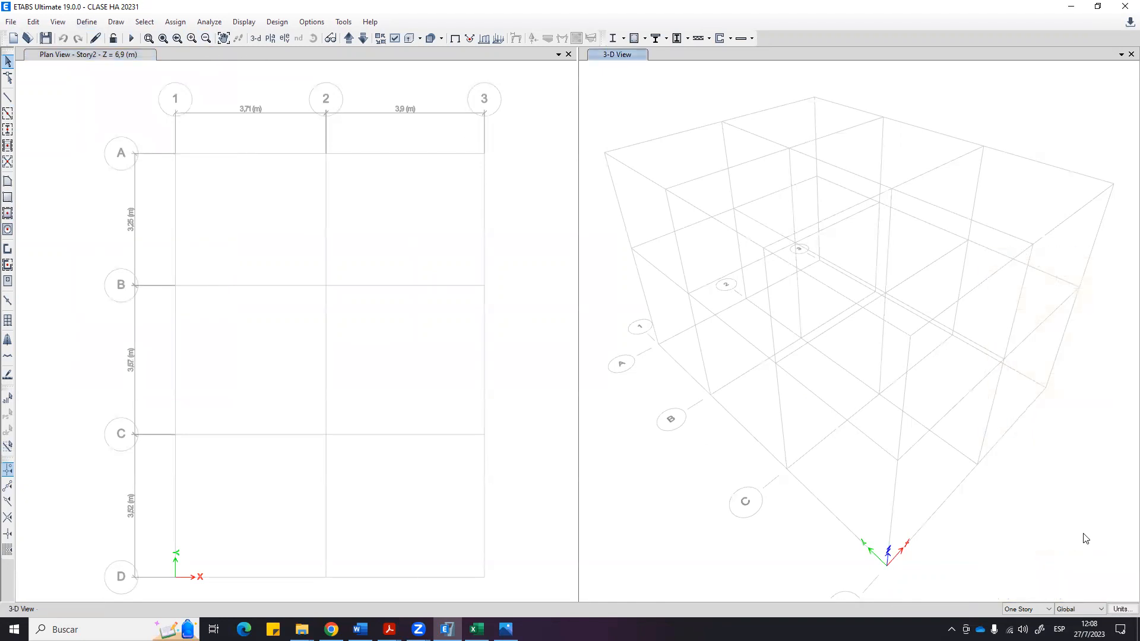
{"action": "left_click", "coordinate": [1122, 610]}
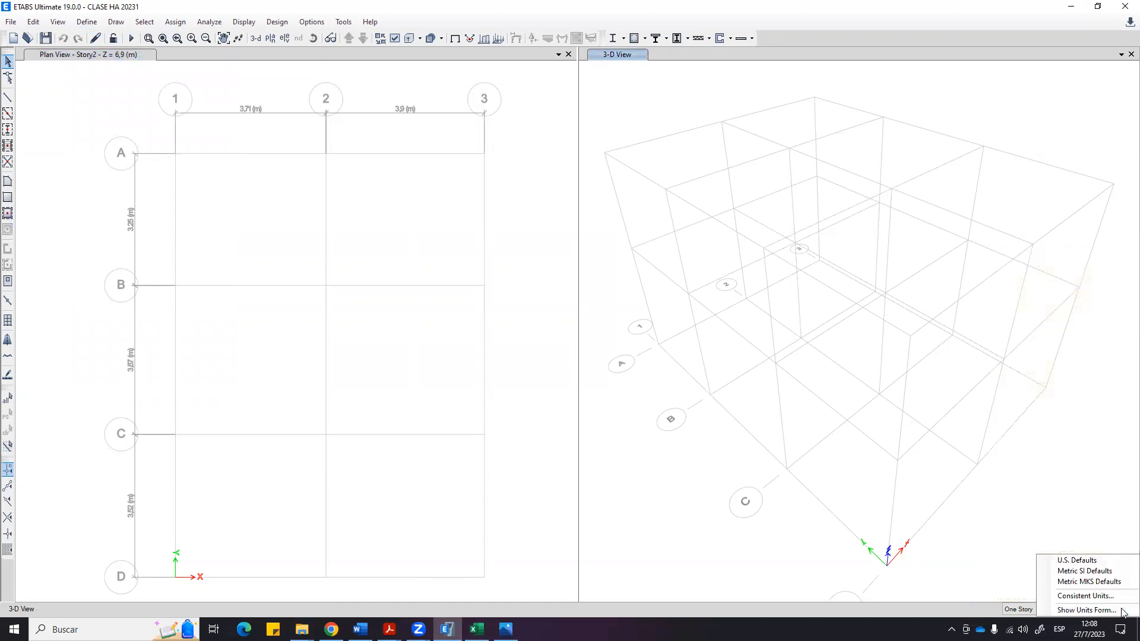
{"action": "left_click", "coordinate": [1074, 596]}
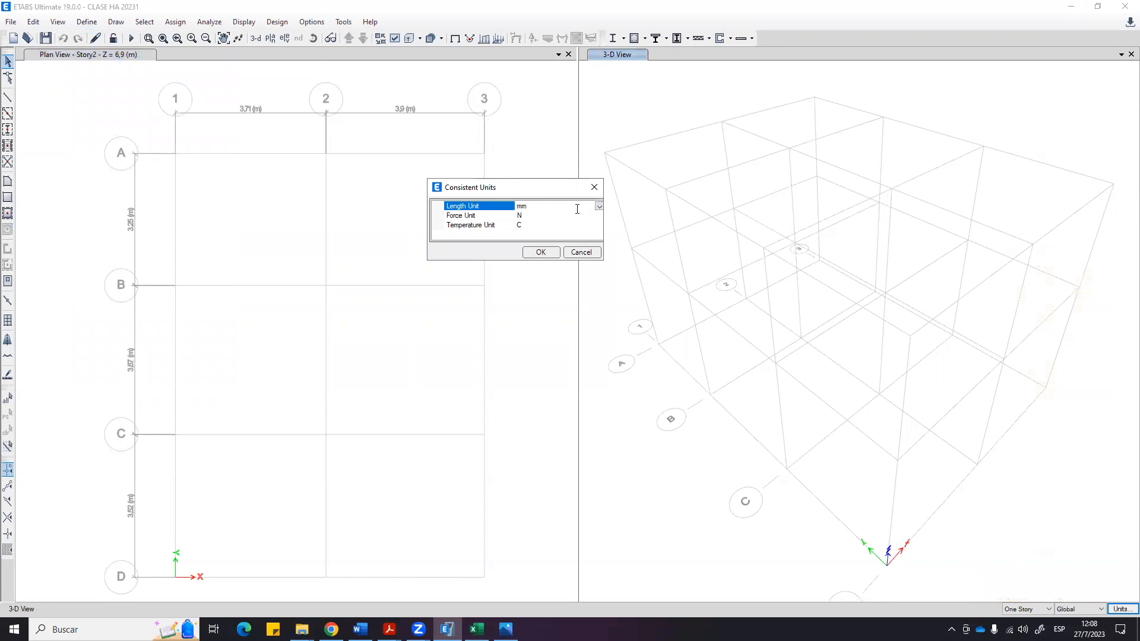
{"action": "left_click", "coordinate": [599, 207]}
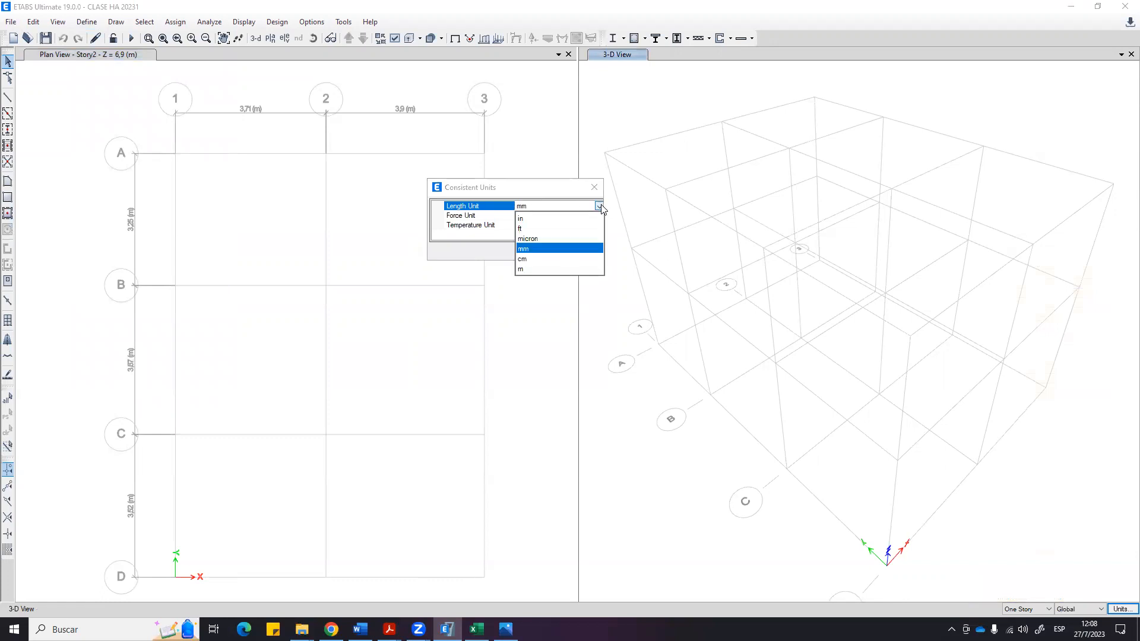
{"action": "left_click", "coordinate": [545, 270]}
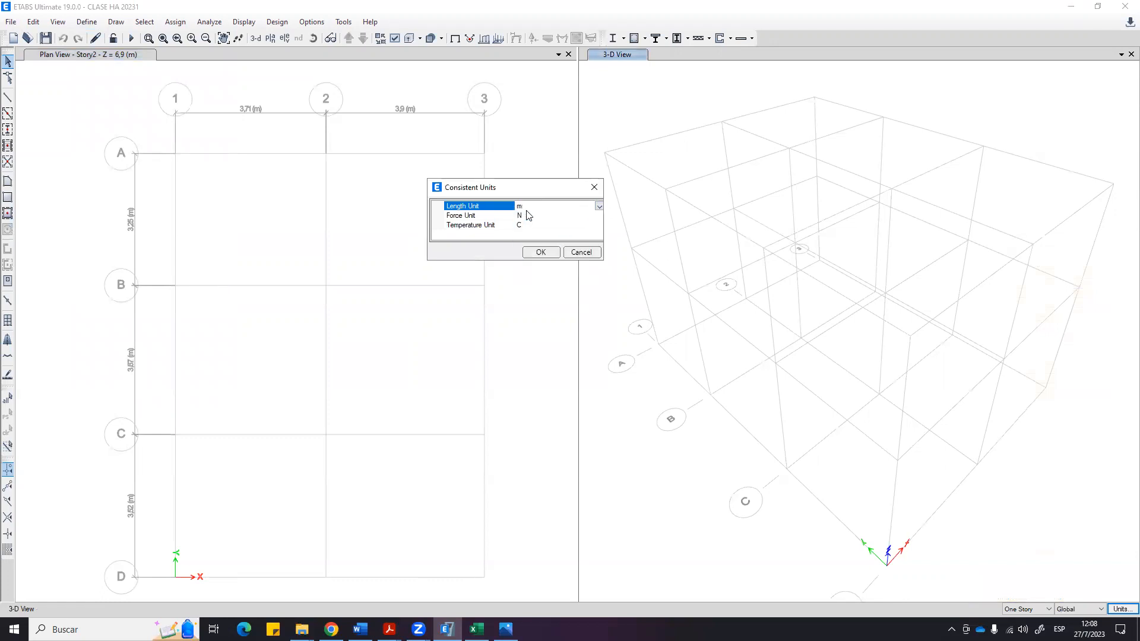
{"action": "left_click", "coordinate": [596, 216]}
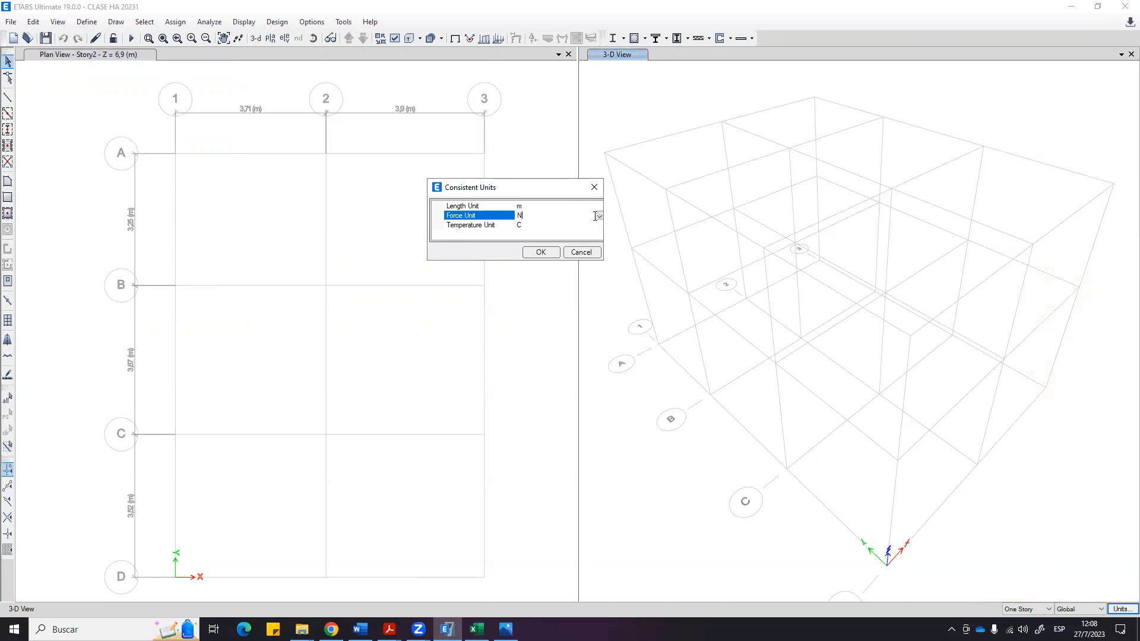
{"action": "left_click", "coordinate": [599, 217]}
{"action": "left_click", "coordinate": [542, 281]}
{"action": "left_click_drag", "start_coordinate": [517, 186], "coordinate": [494, 148]}
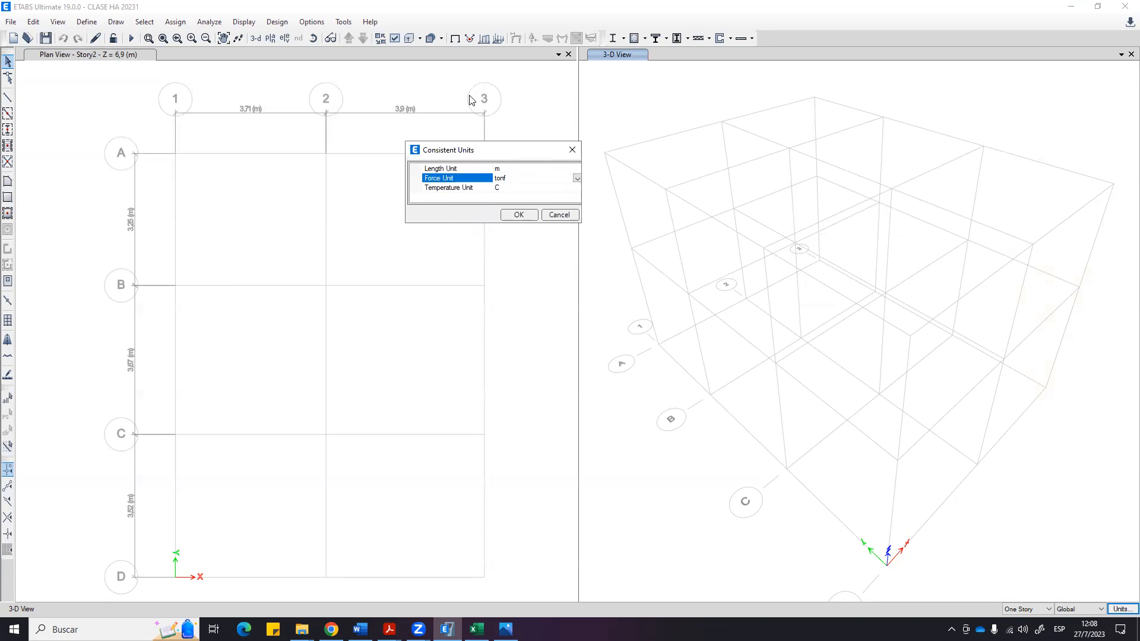
{"action": "left_click", "coordinate": [516, 218]}
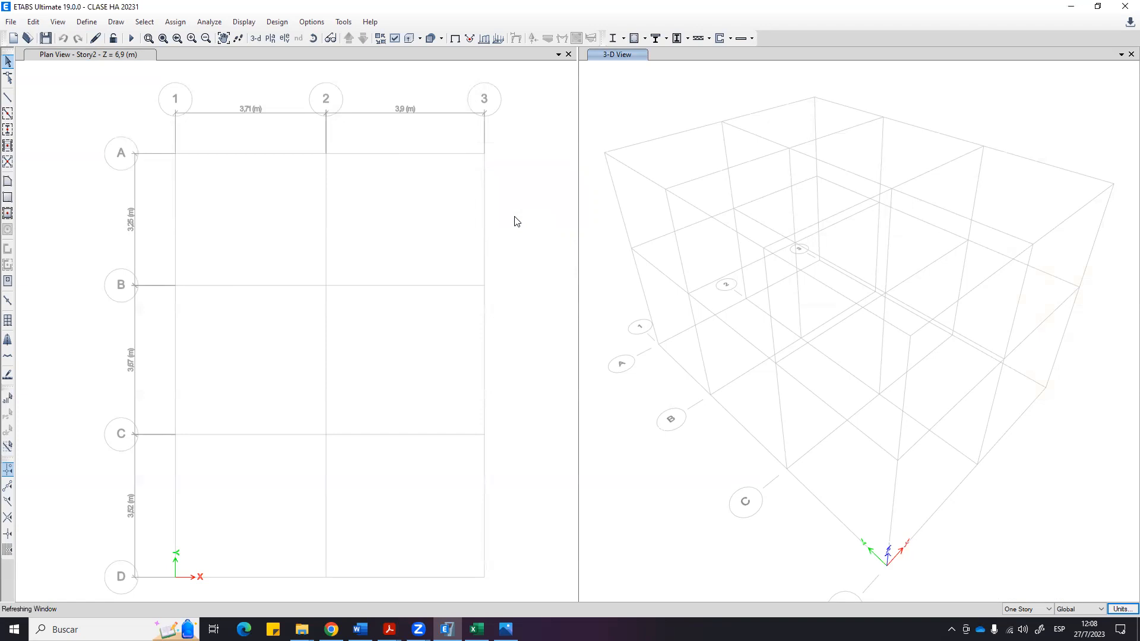
Reapply the consistent units with length in m and force in tonf.
{"action": "left_click", "coordinate": [81, 24]}
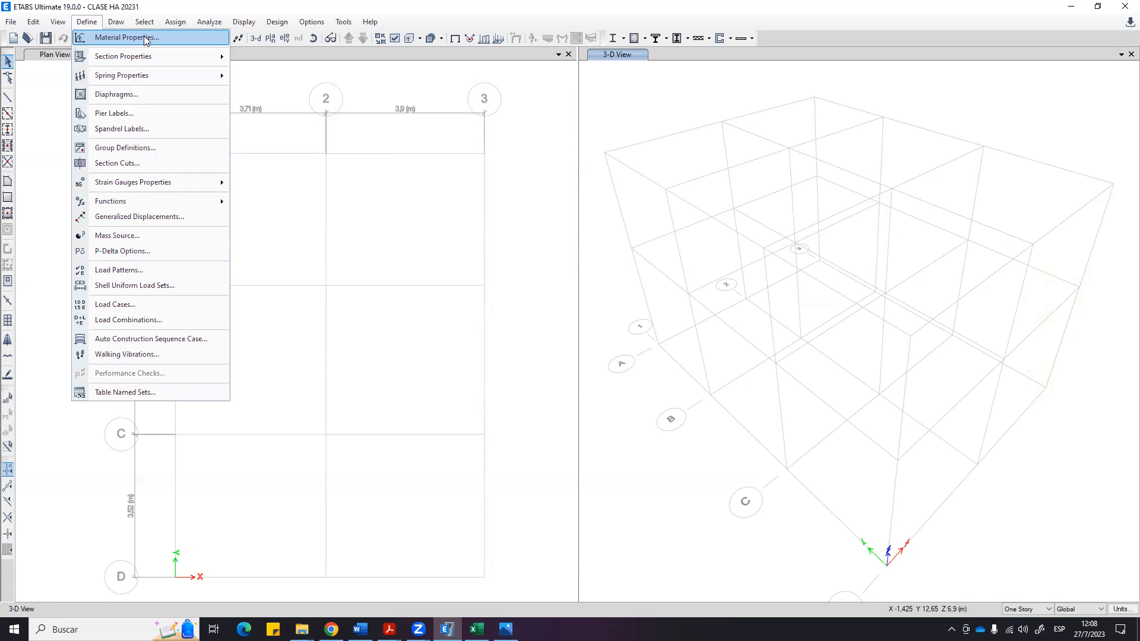
{"action": "left_click", "coordinate": [357, 178]}
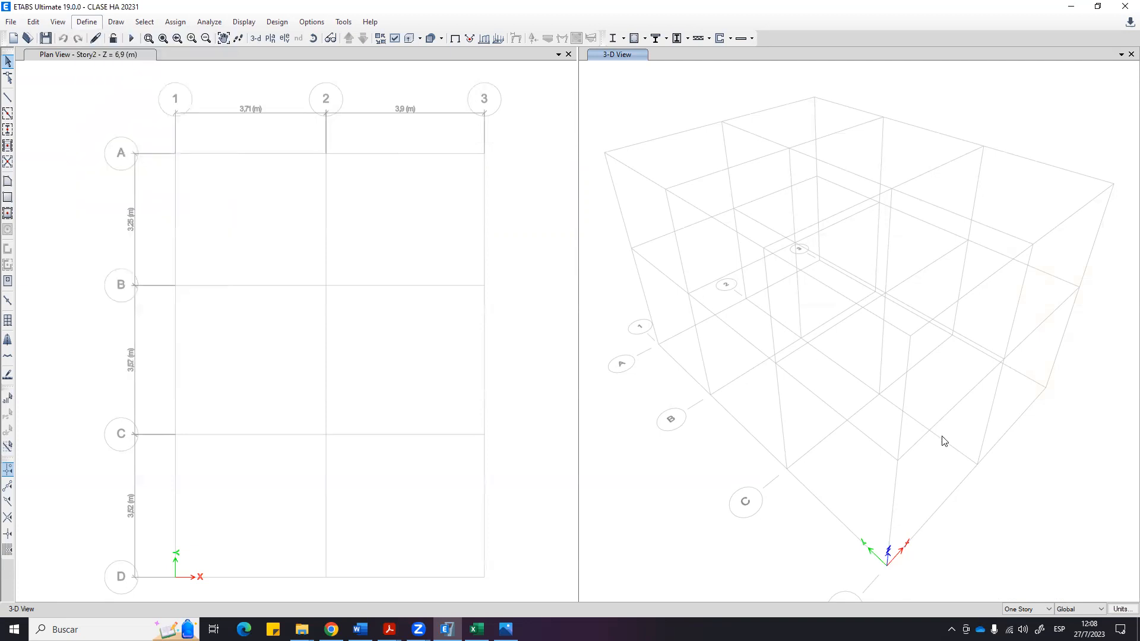
{"action": "left_click", "coordinate": [1122, 609]}
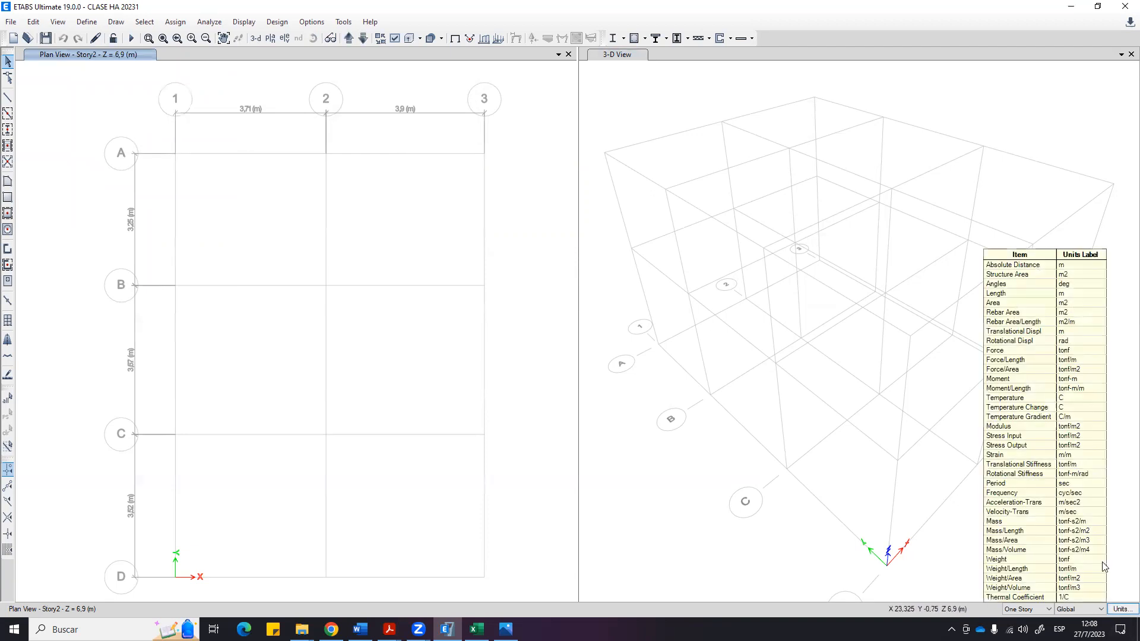
{"action": "left_click", "coordinate": [1122, 609]}
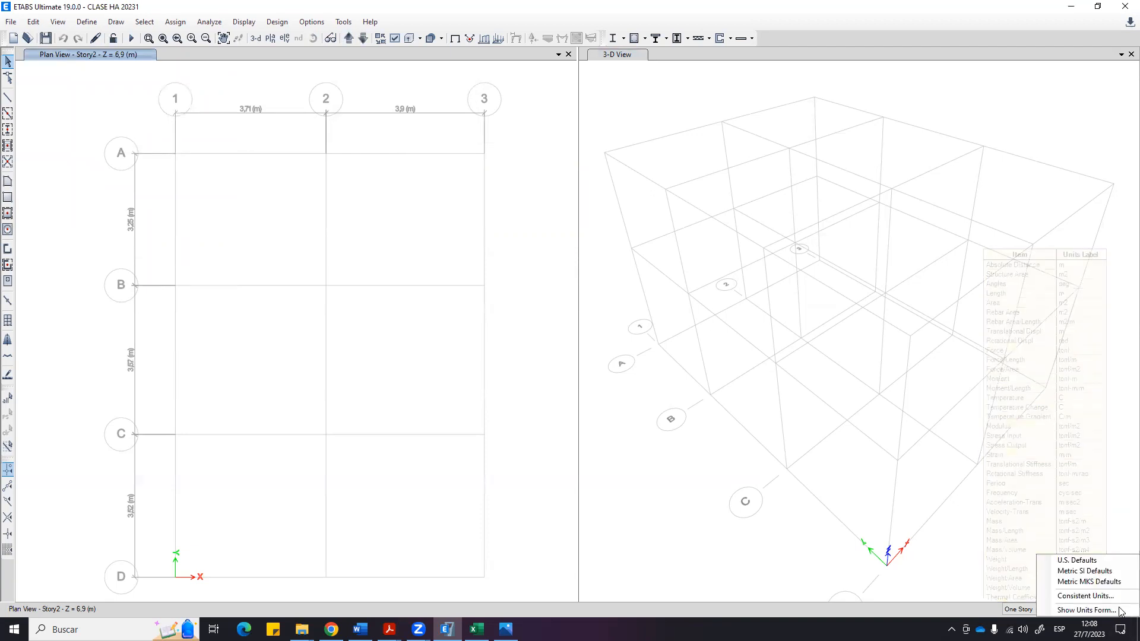
{"action": "left_click", "coordinate": [1076, 596]}
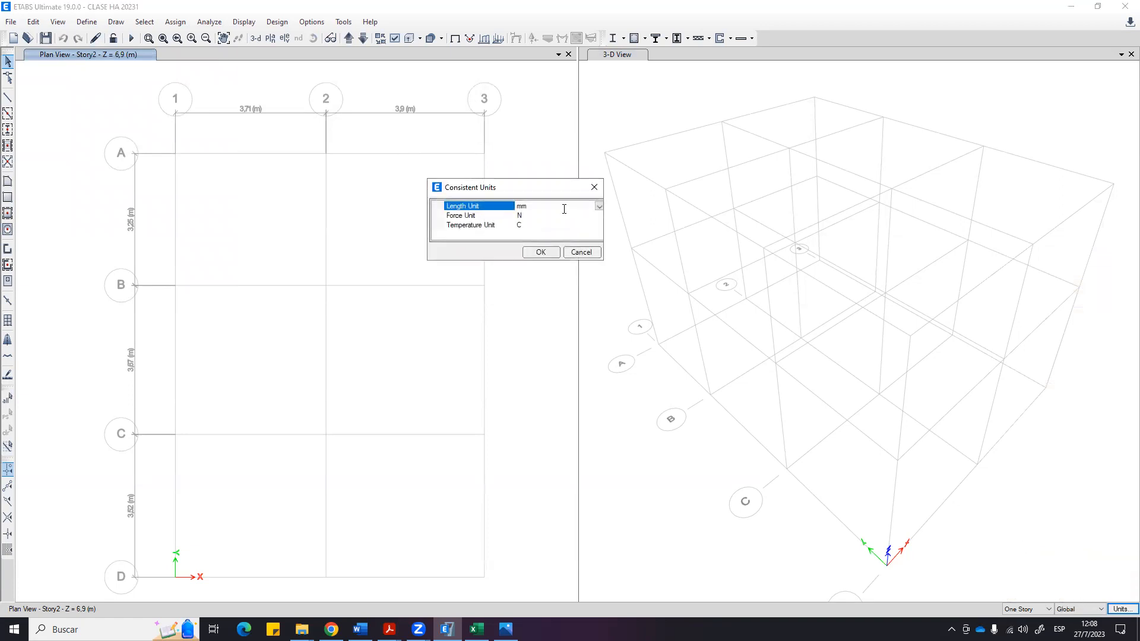
{"action": "left_click", "coordinate": [599, 207]}
{"action": "left_click", "coordinate": [520, 266]}
{"action": "left_click", "coordinate": [600, 216]}
{"action": "left_click", "coordinate": [599, 215]}
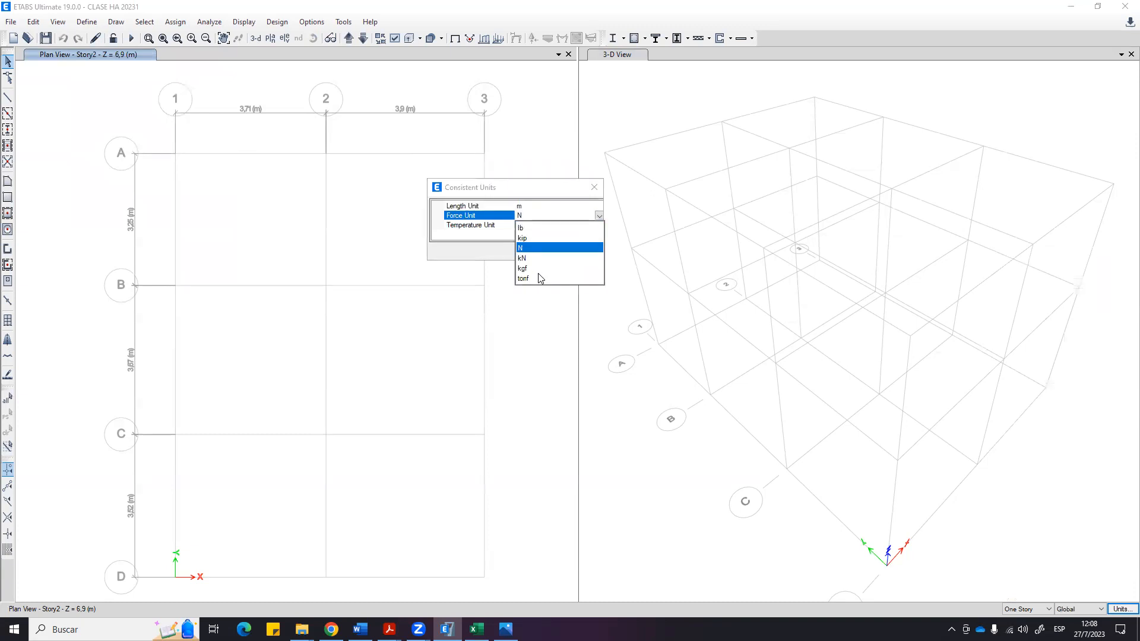
{"action": "left_click", "coordinate": [523, 278]}
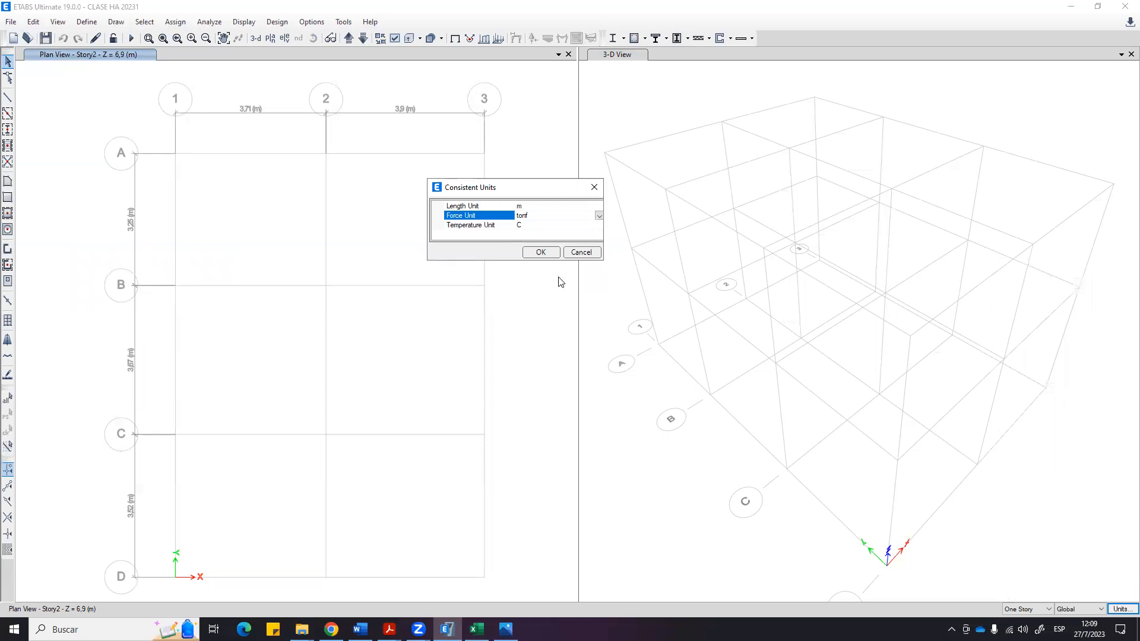
{"action": "left_click", "coordinate": [540, 252]}
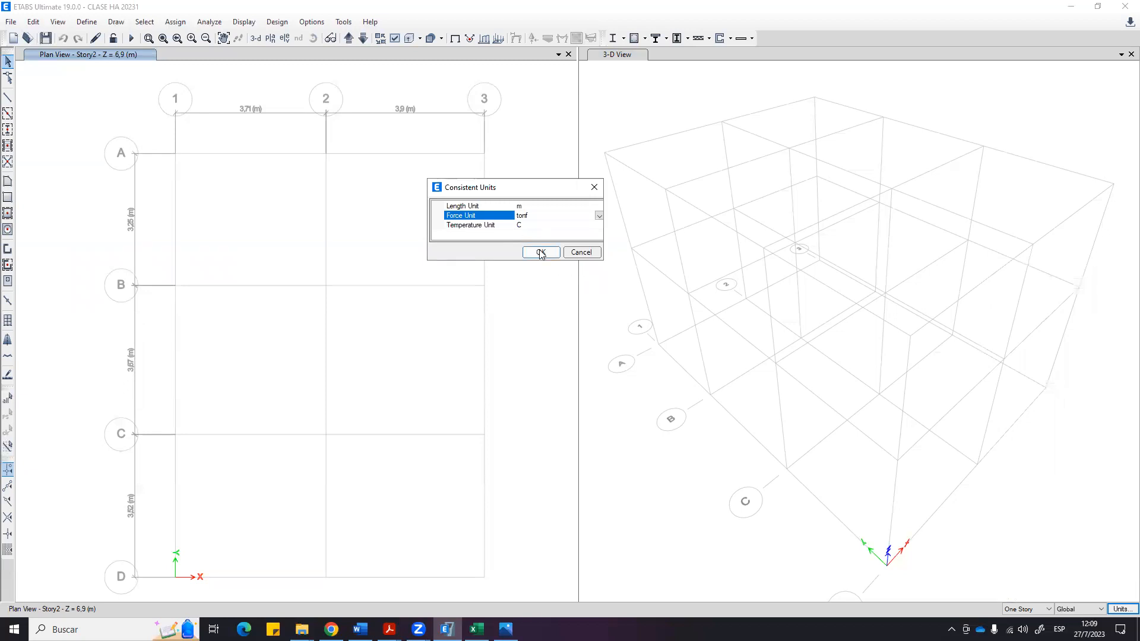
Rename the default 4000Psi material as f'c 210 kg/cm2, keeping Concrete as its material type.
{"action": "left_click", "coordinate": [86, 23]}
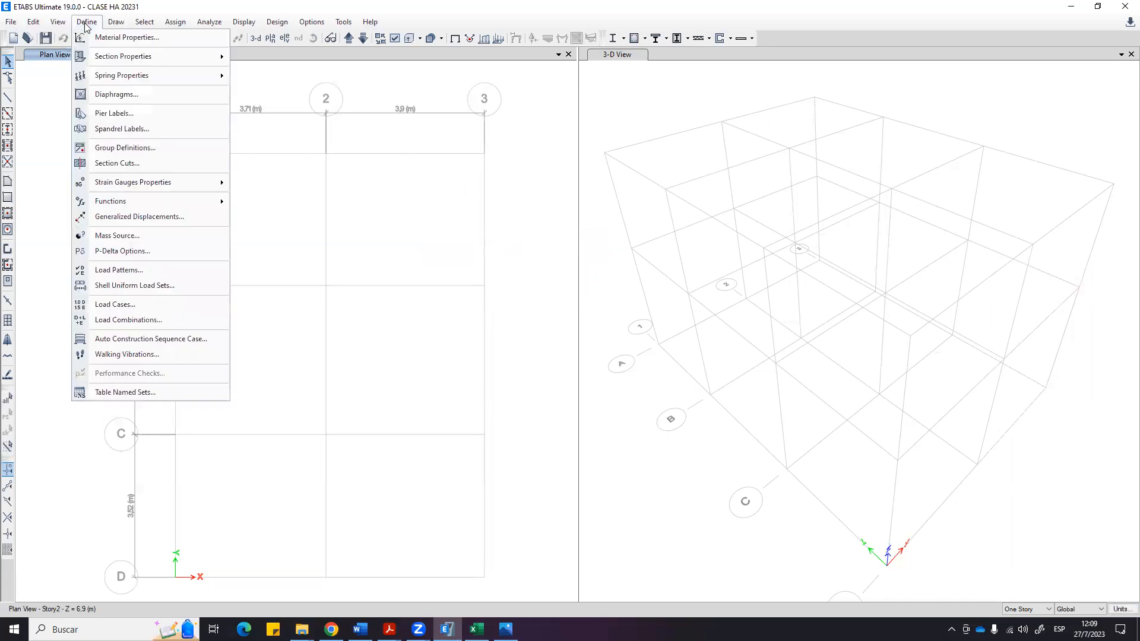
{"action": "left_click", "coordinate": [140, 41]}
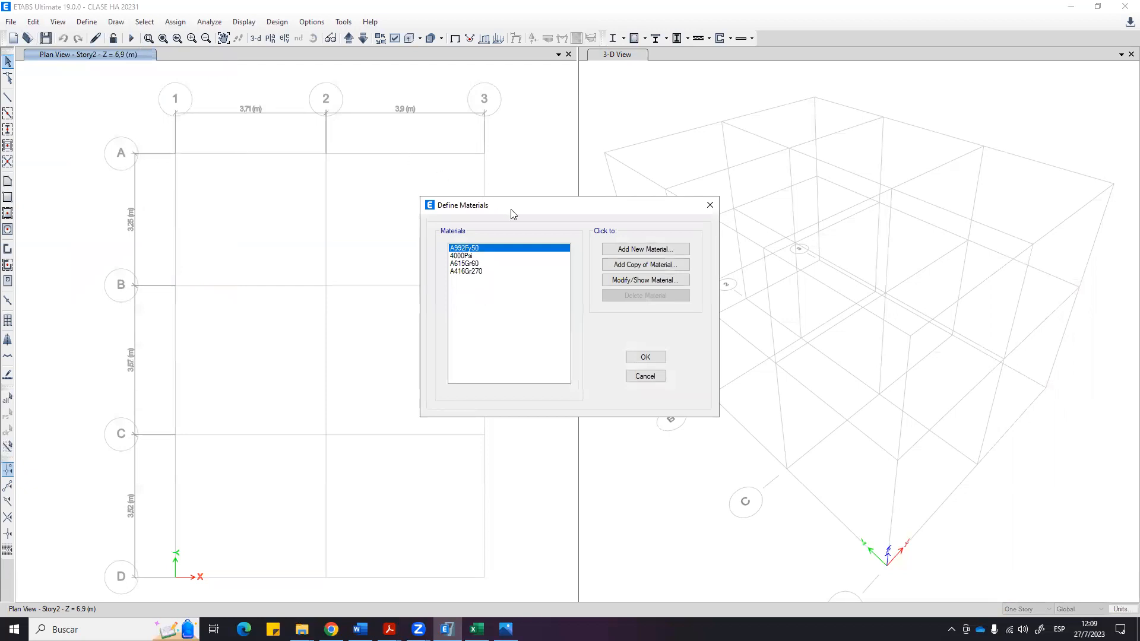
{"action": "left_click_drag", "start_coordinate": [511, 209], "coordinate": [426, 147]}
{"action": "left_click", "coordinate": [383, 195]}
{"action": "left_click", "coordinate": [397, 186]}
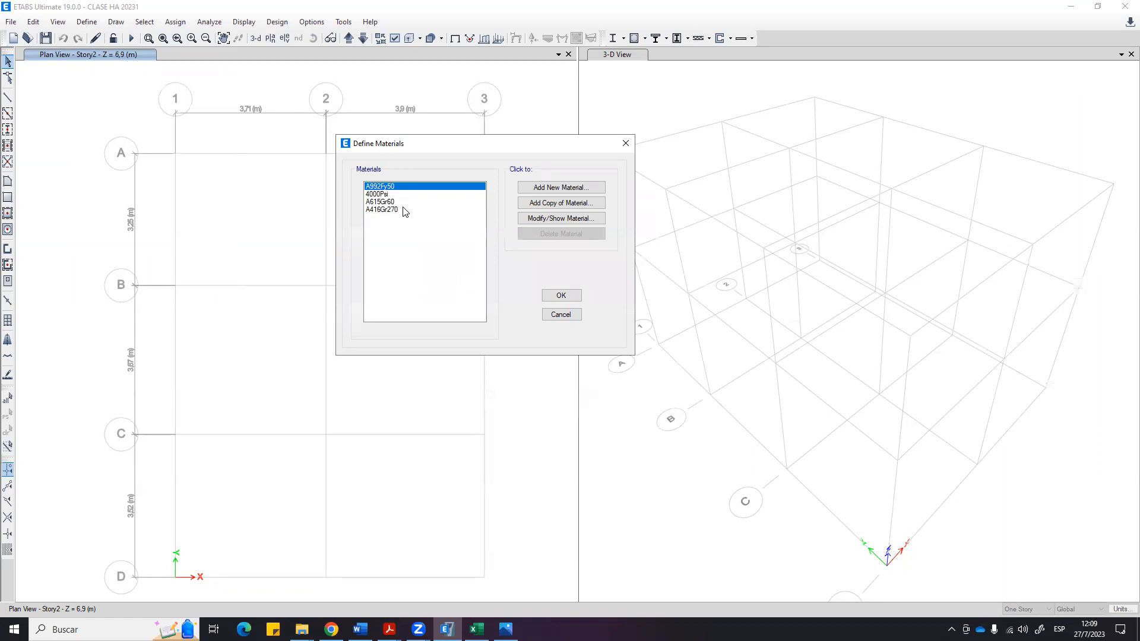
{"action": "left_click", "coordinate": [402, 211]}
{"action": "left_click", "coordinate": [387, 195]}
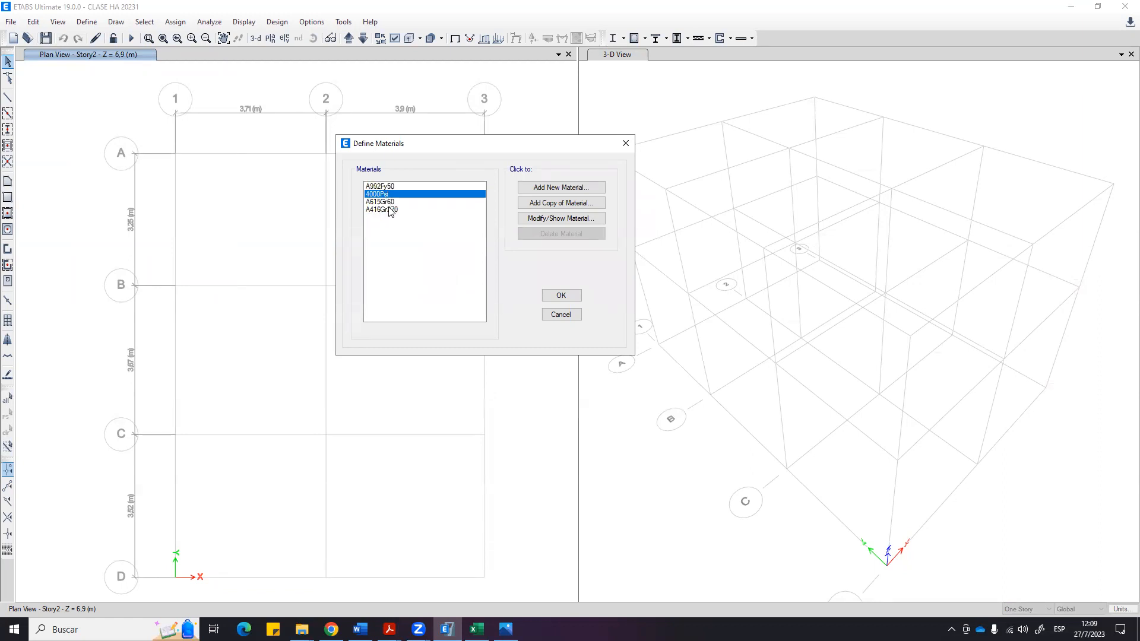
{"action": "left_click", "coordinate": [392, 210]}
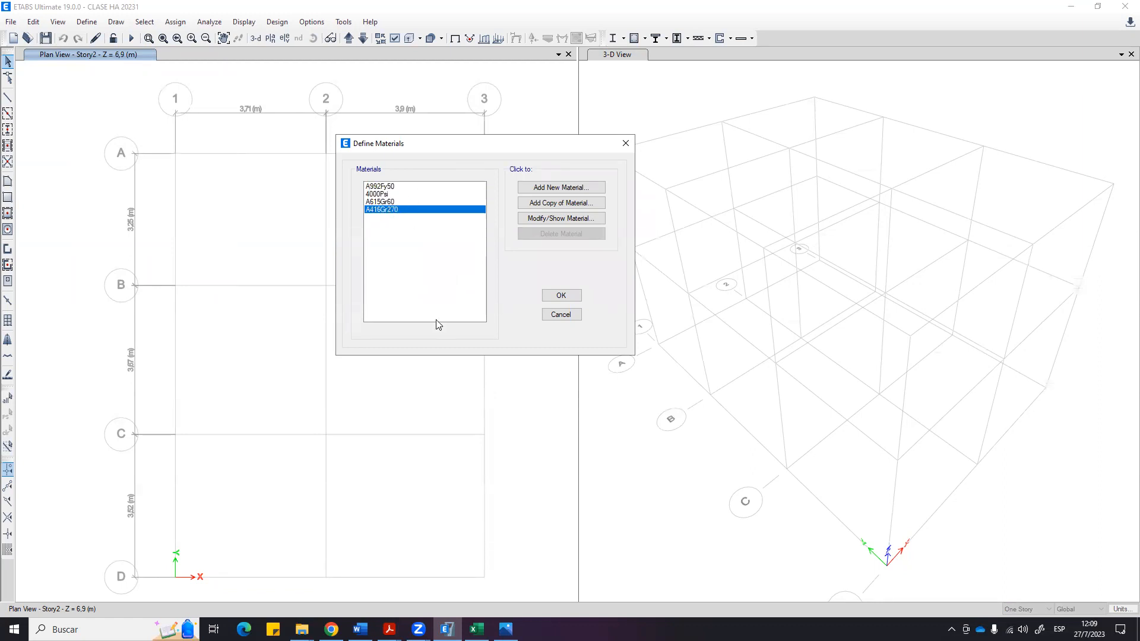
{"action": "left_click", "coordinate": [374, 196]}
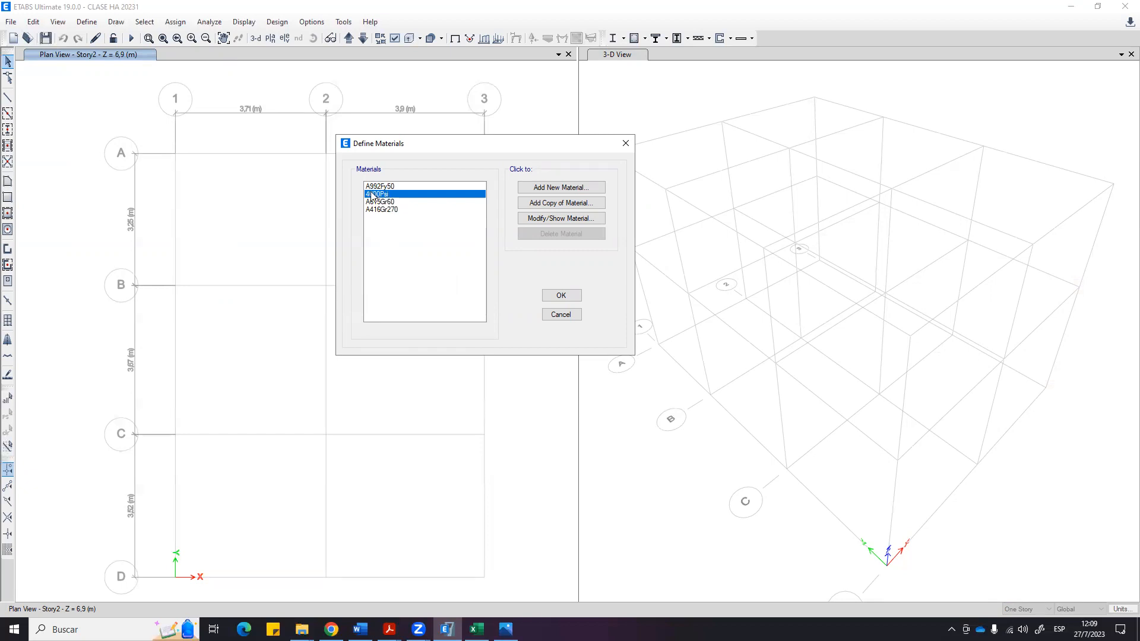
{"action": "left_click", "coordinate": [542, 218]}
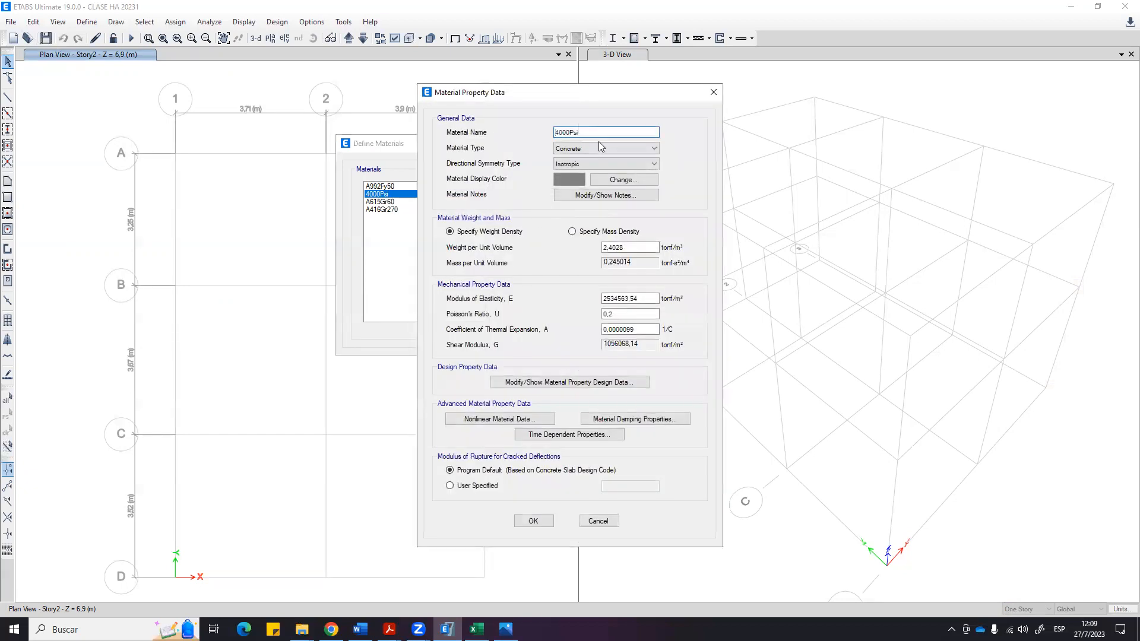
{"action": "type", "text": "F'c 210 kg/cm2"}
{"action": "left_click", "coordinate": [599, 149]}
{"action": "left_click", "coordinate": [597, 149]}
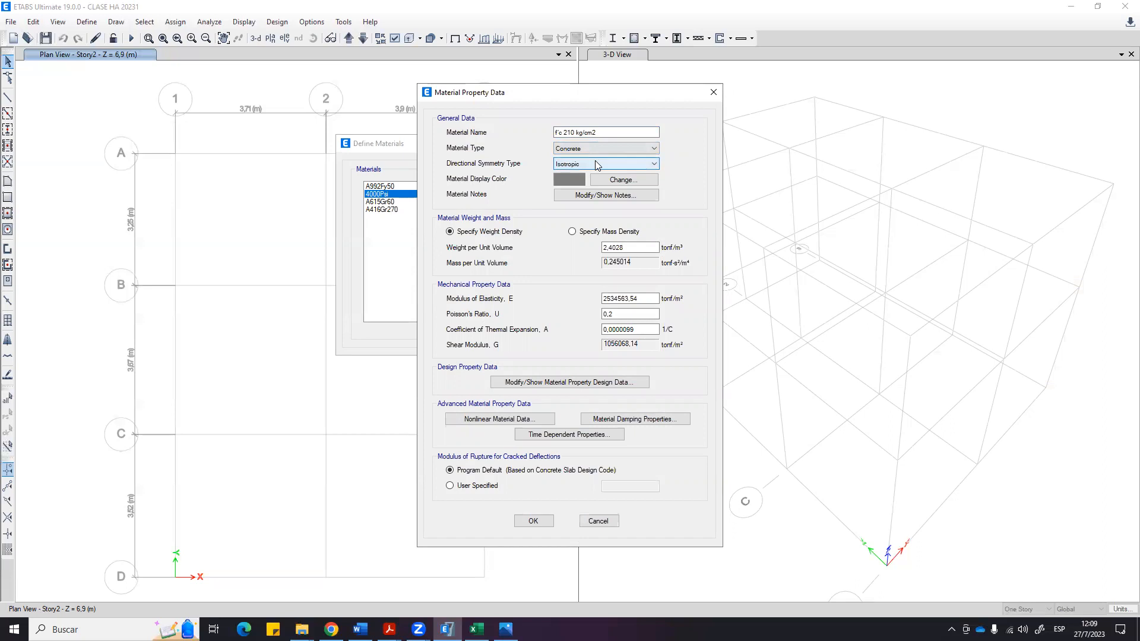
Replace the modulus of elasticity of the f'c 210 kg/cm2 concrete with 15100.
{"action": "left_click", "coordinate": [646, 247]}
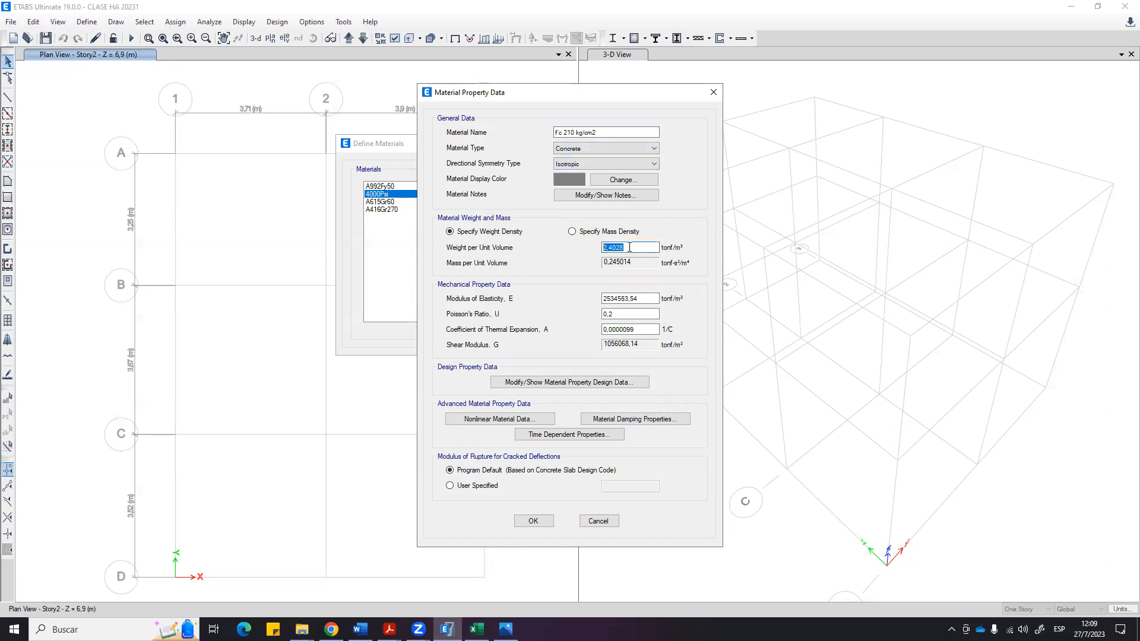
{"action": "key", "text": "Tab"}
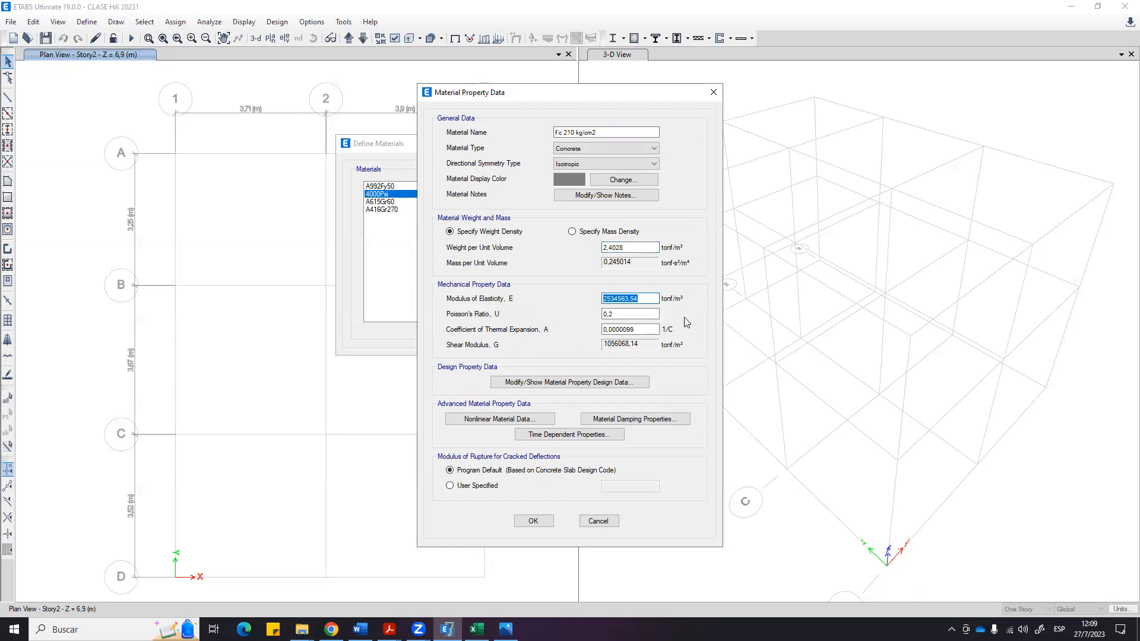
{"action": "left_click", "coordinate": [630, 299]}
{"action": "left_click_drag", "start_coordinate": [647, 299], "coordinate": [545, 291]}
{"action": "type", "text": "15100"}
{"action": "left_click", "coordinate": [700, 40]}
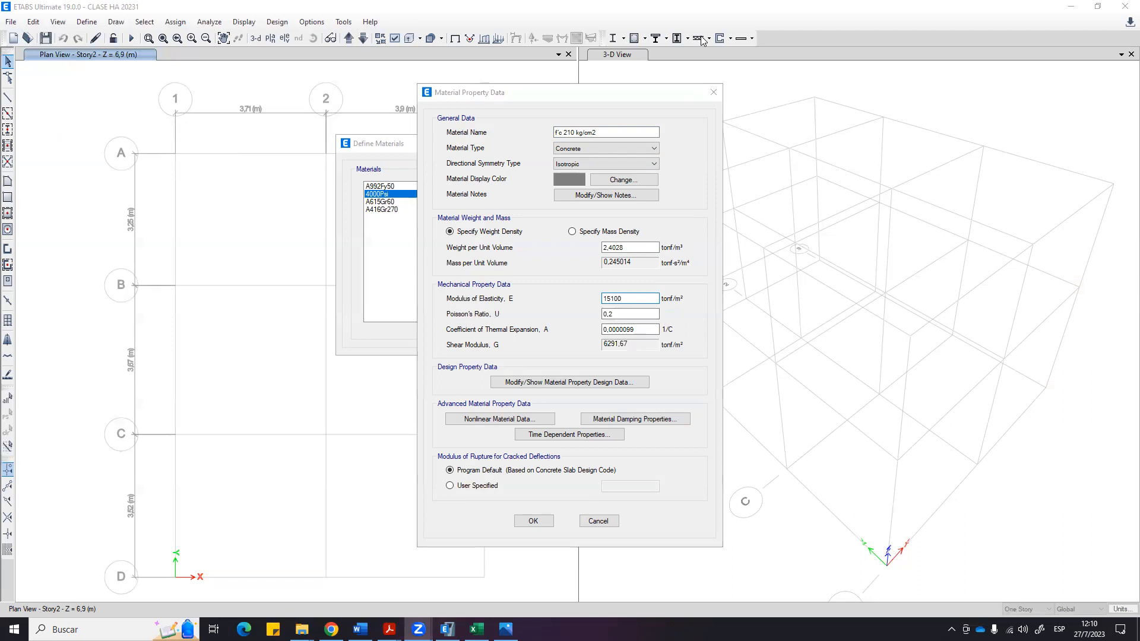
{"action": "left_click_drag", "start_coordinate": [776, 111], "coordinate": [783, 174]}
{"action": "mouse_move", "coordinate": [813, 114]}
{"action": "left_mouse_down"}
{"action": "mouse_move", "coordinate": [785, 144]}
{"action": "mouse_move", "coordinate": [808, 167]}
{"action": "mouse_move", "coordinate": [836, 168]}
{"action": "mouse_move", "coordinate": [843, 141]}
{"action": "mouse_move", "coordinate": [828, 189]}
{"action": "mouse_move", "coordinate": [808, 191]}
{"action": "mouse_move", "coordinate": [869, 209]}
{"action": "left_mouse_up"}
{"action": "mouse_move", "coordinate": [801, 245]}
{"action": "left_mouse_down"}
{"action": "mouse_move", "coordinate": [772, 255]}
{"action": "mouse_move", "coordinate": [806, 268]}
{"action": "left_mouse_up"}
{"action": "mouse_move", "coordinate": [826, 242]}
{"action": "left_mouse_down"}
{"action": "mouse_move", "coordinate": [832, 279]}
{"action": "mouse_move", "coordinate": [873, 272]}
{"action": "left_mouse_up"}
{"action": "left_click_drag", "start_coordinate": [878, 226], "coordinate": [895, 240]}
{"action": "mouse_move", "coordinate": [904, 193]}
{"action": "left_mouse_down"}
{"action": "mouse_move", "coordinate": [975, 187]}
{"action": "mouse_move", "coordinate": [943, 209]}
{"action": "left_mouse_up"}
{"action": "mouse_move", "coordinate": [947, 141]}
{"action": "left_mouse_down"}
{"action": "mouse_move", "coordinate": [986, 172]}
{"action": "mouse_move", "coordinate": [957, 172]}
{"action": "left_mouse_up"}
{"action": "mouse_move", "coordinate": [1004, 127]}
{"action": "left_mouse_down"}
{"action": "mouse_move", "coordinate": [1002, 168]}
{"action": "mouse_move", "coordinate": [1036, 113]}
{"action": "mouse_move", "coordinate": [1113, 173]}
{"action": "left_mouse_up"}
{"action": "left_click_drag", "start_coordinate": [1070, 140], "coordinate": [1117, 137]}
{"action": "left_click_drag", "start_coordinate": [1038, 196], "coordinate": [1128, 192]}
{"action": "mouse_move", "coordinate": [1033, 230]}
{"action": "left_mouse_down"}
{"action": "mouse_move", "coordinate": [1035, 261]}
{"action": "mouse_move", "coordinate": [1087, 261]}
{"action": "left_mouse_up"}
{"action": "left_click", "coordinate": [1100, 212]}
{"action": "left_click_drag", "start_coordinate": [1094, 216], "coordinate": [1115, 231]}
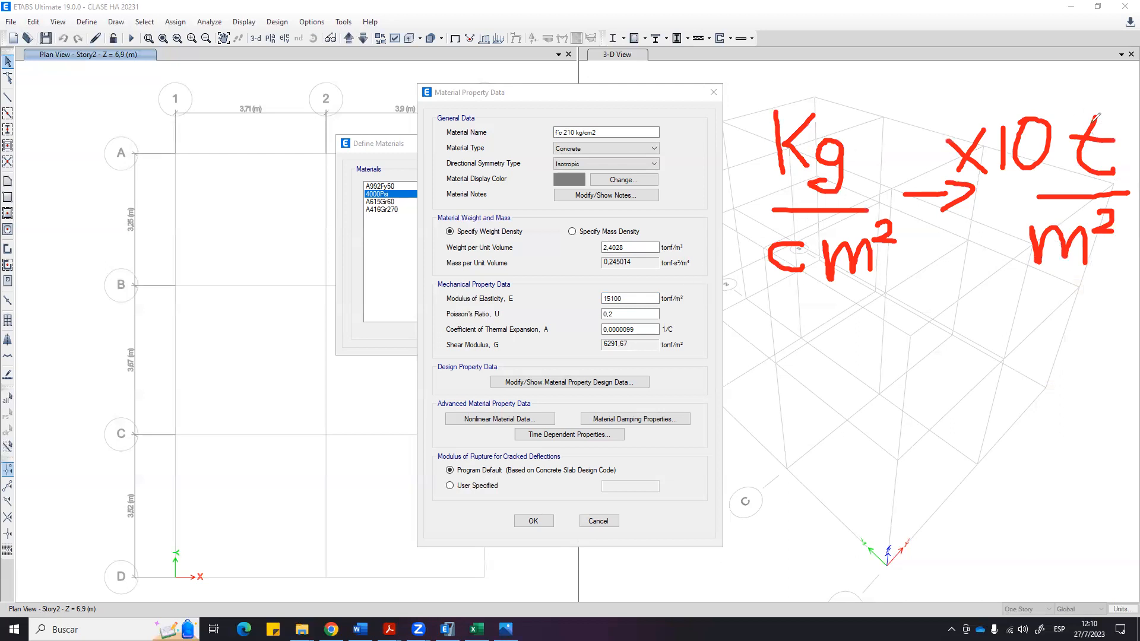
{"action": "left_click", "coordinate": [755, 27]}
Set the concrete's modulus of elasticity to the expression 15100*sqr(210)*10 in tonf/m².
{"action": "left_click", "coordinate": [620, 304]}
{"action": "left_click", "coordinate": [636, 300]}
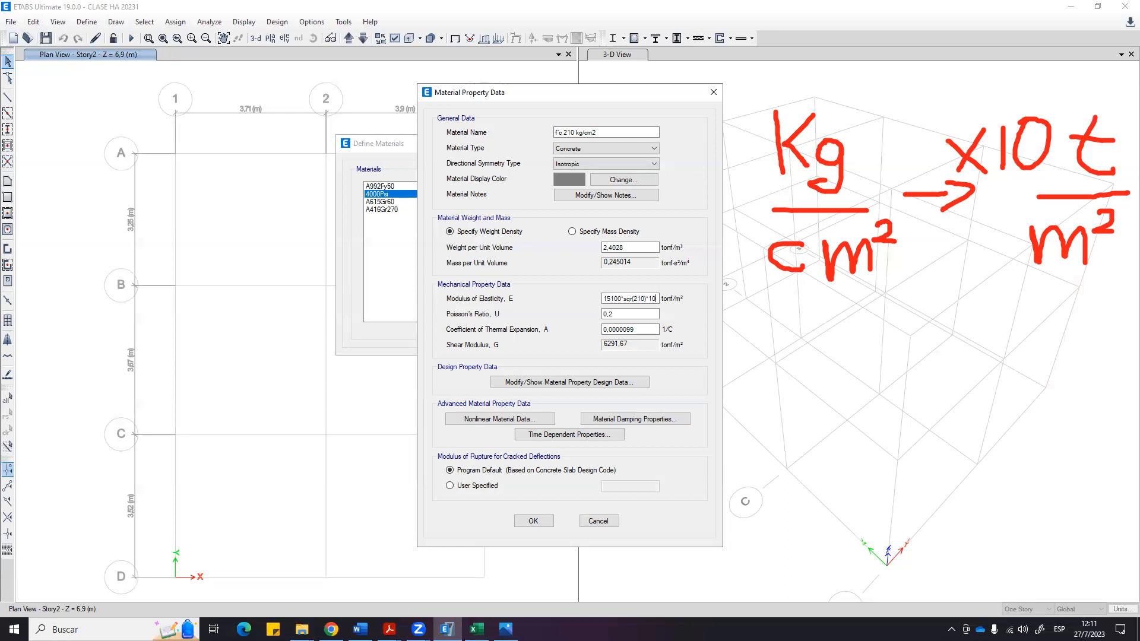
{"action": "left_click", "coordinate": [631, 313]}
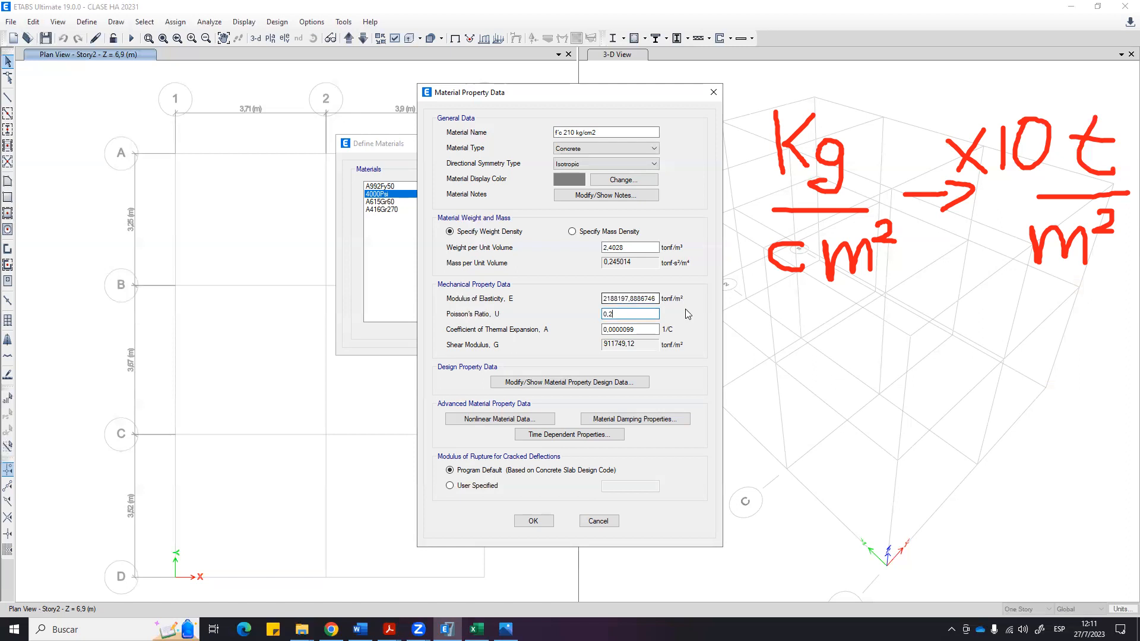
{"action": "left_click", "coordinate": [646, 298]}
{"action": "key", "text": "ctrl+a"}
{"action": "type", "text": "15"}
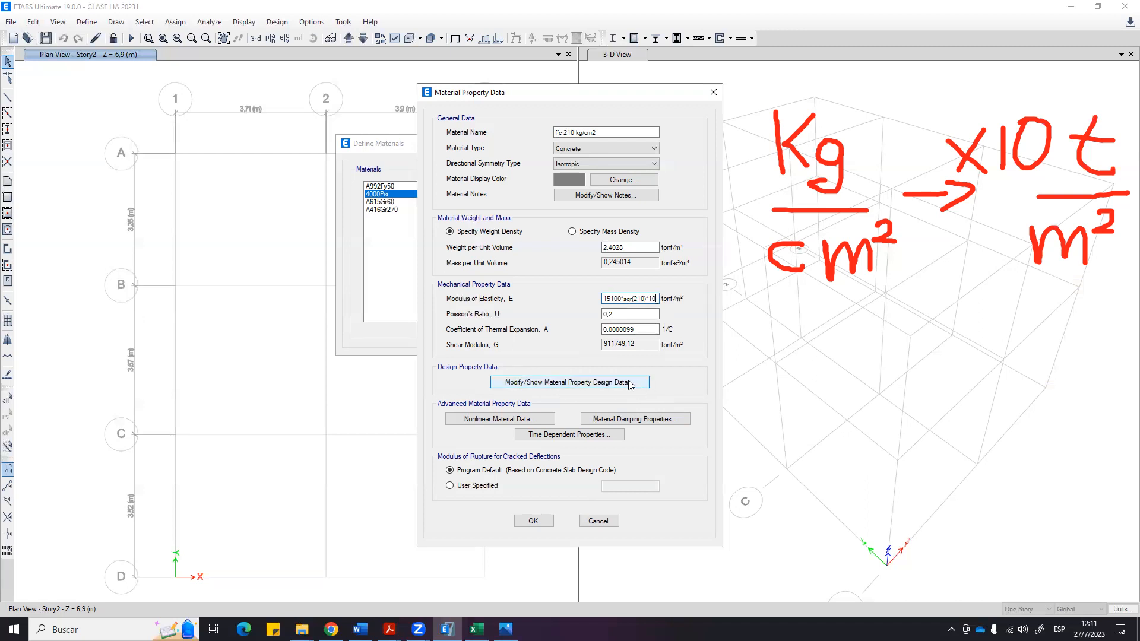
Set the concrete's specified compressive strength f'c to 210*10 tonf/m² in its design data and accept the material.
{"action": "left_click", "coordinate": [585, 385]}
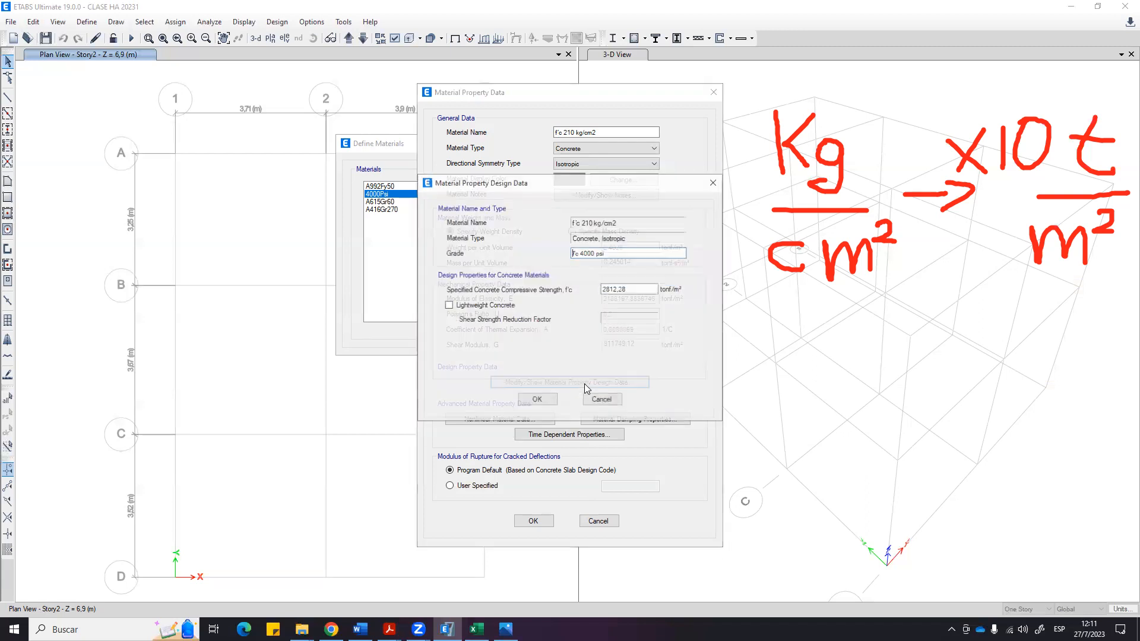
{"action": "left_click_drag", "start_coordinate": [653, 290], "coordinate": [598, 287]}
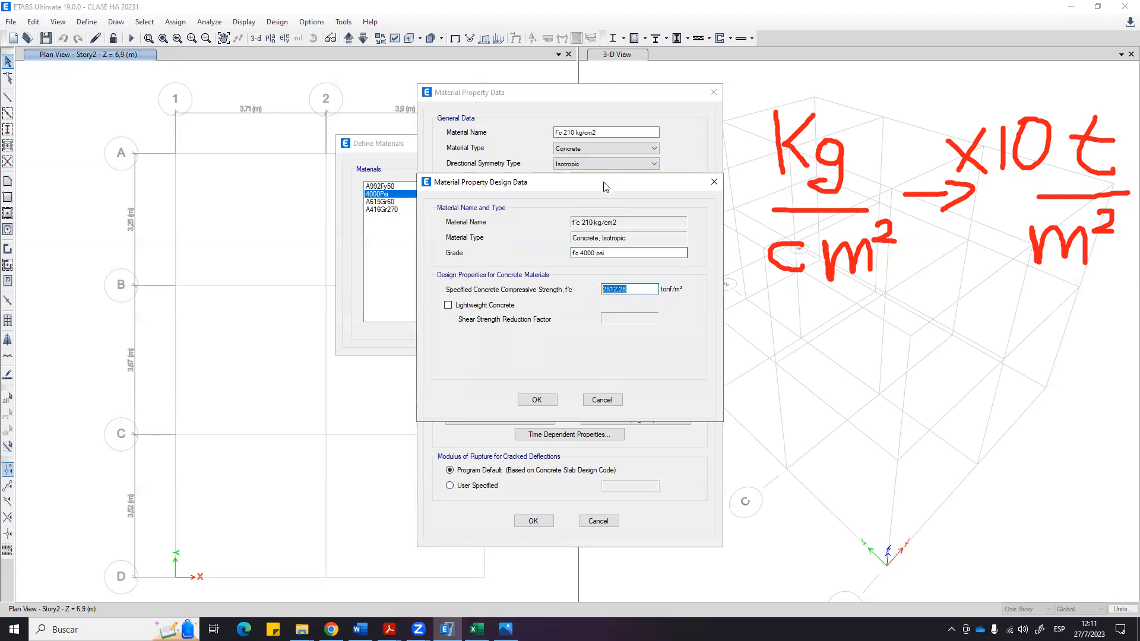
{"action": "left_click_drag", "start_coordinate": [588, 181], "coordinate": [433, 173]}
{"action": "type", "text": "210*10"}
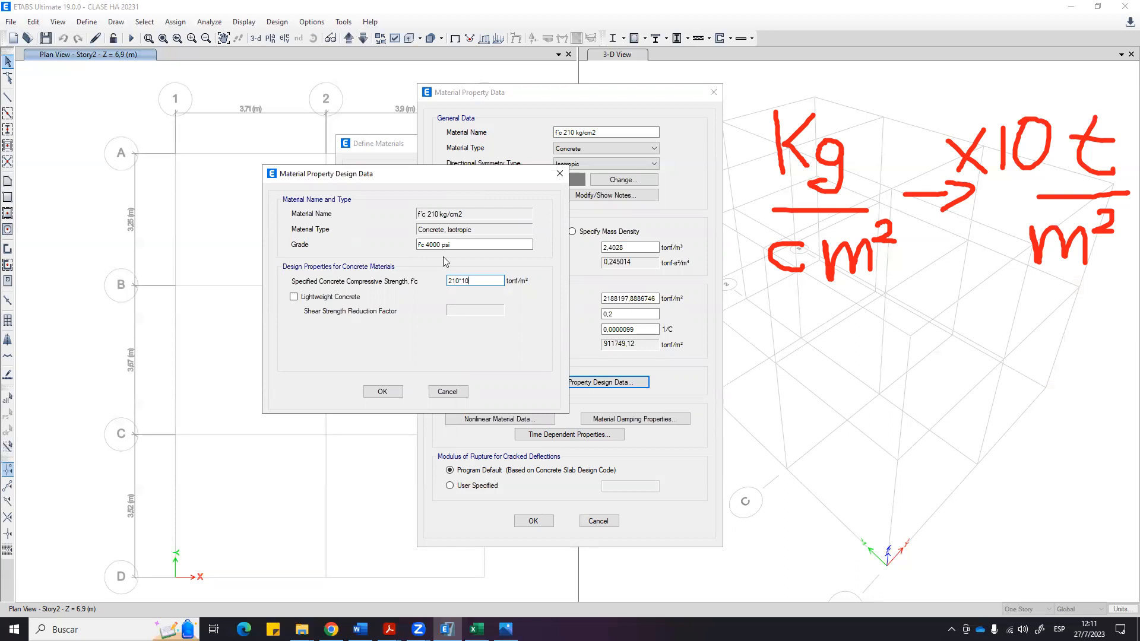
{"action": "key", "text": "shift+Tab"}
{"action": "left_click_drag", "start_coordinate": [479, 282], "coordinate": [449, 283]}
{"action": "left_click", "coordinate": [461, 281]}
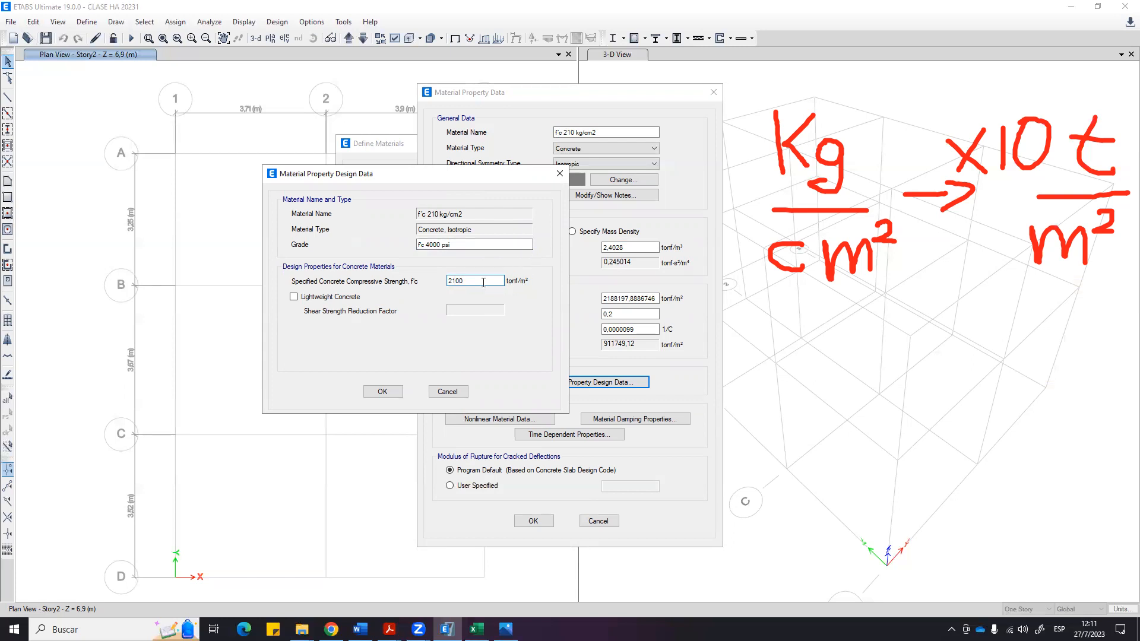
{"action": "left_click", "coordinate": [385, 394]}
{"action": "left_click", "coordinate": [536, 521]}
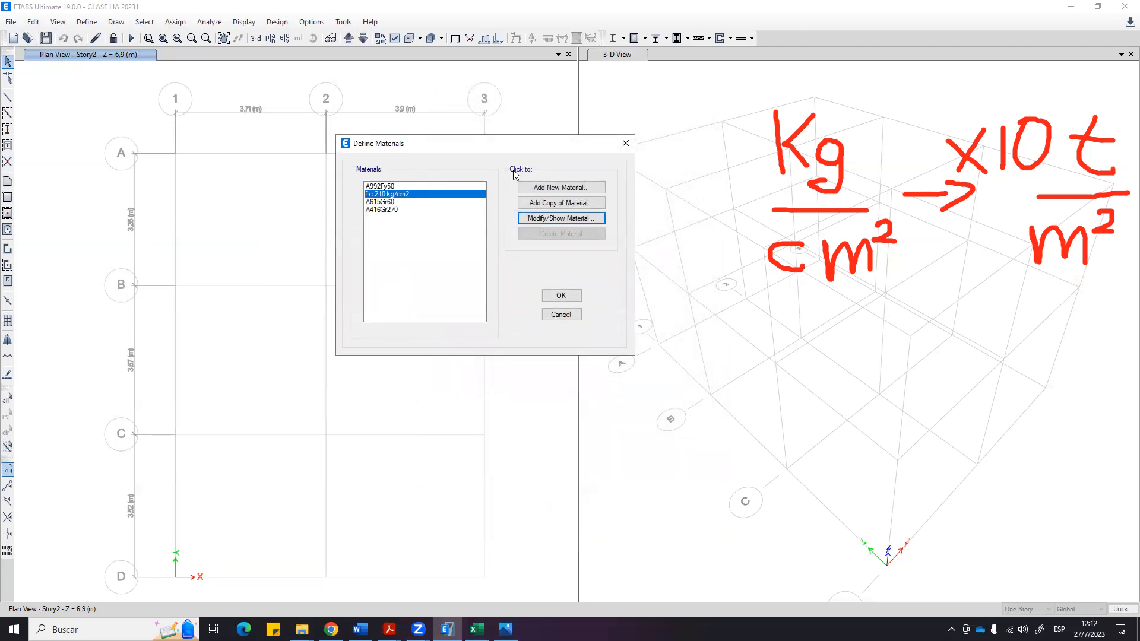
Rename the A615Gr60 rebar material as fy 4200 kg/cm2 and open its design property data.
{"action": "left_click", "coordinate": [381, 203]}
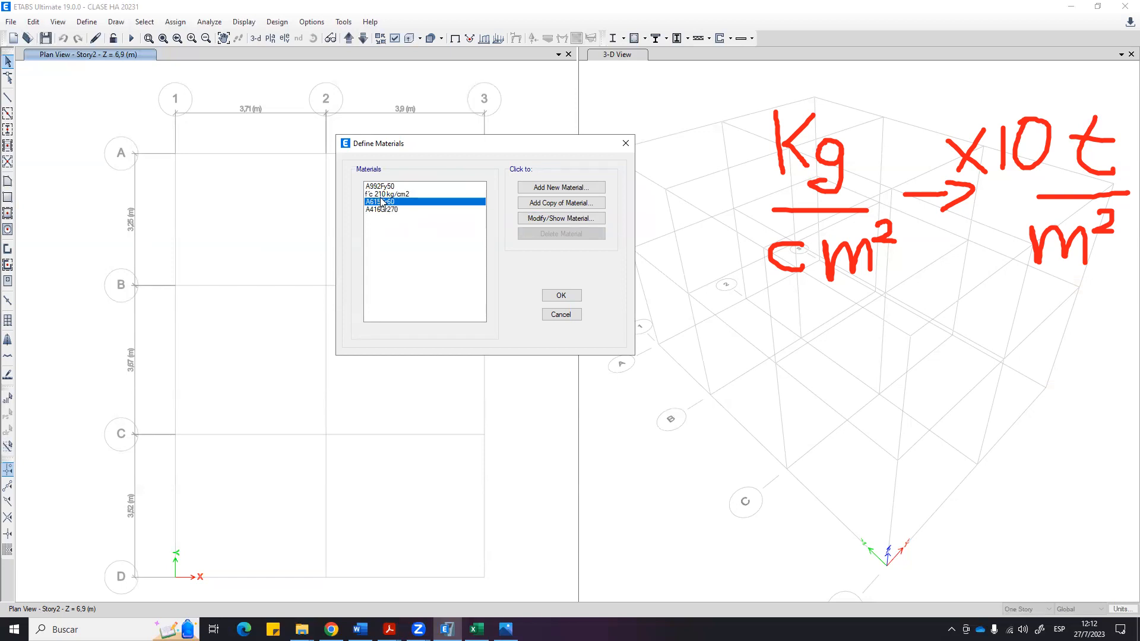
{"action": "left_click", "coordinate": [582, 218]}
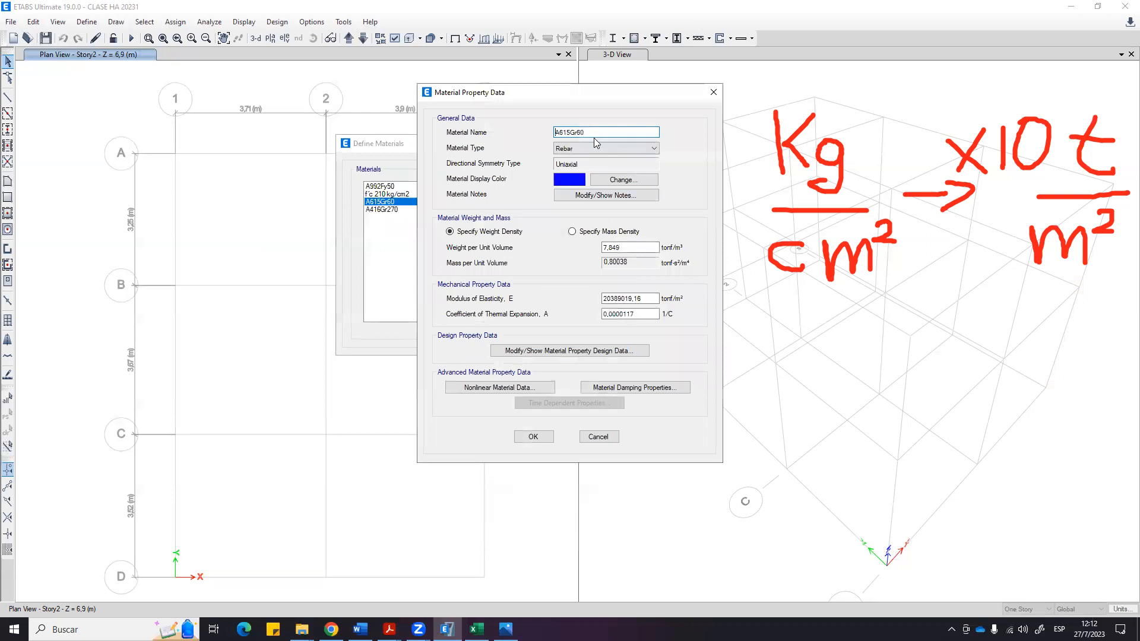
{"action": "type", "text": "fy 4200 kg/cm2"}
{"action": "left_click", "coordinate": [634, 247]}
{"action": "left_click", "coordinate": [651, 298]}
{"action": "left_click", "coordinate": [567, 352]}
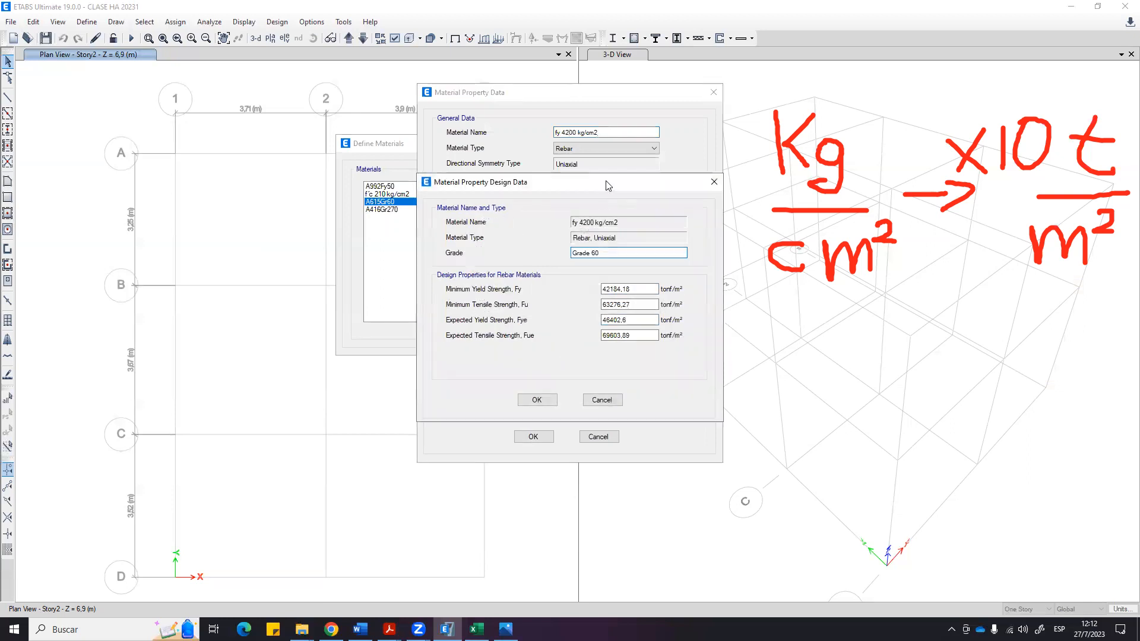
{"action": "left_click_drag", "start_coordinate": [607, 186], "coordinate": [256, 150]}
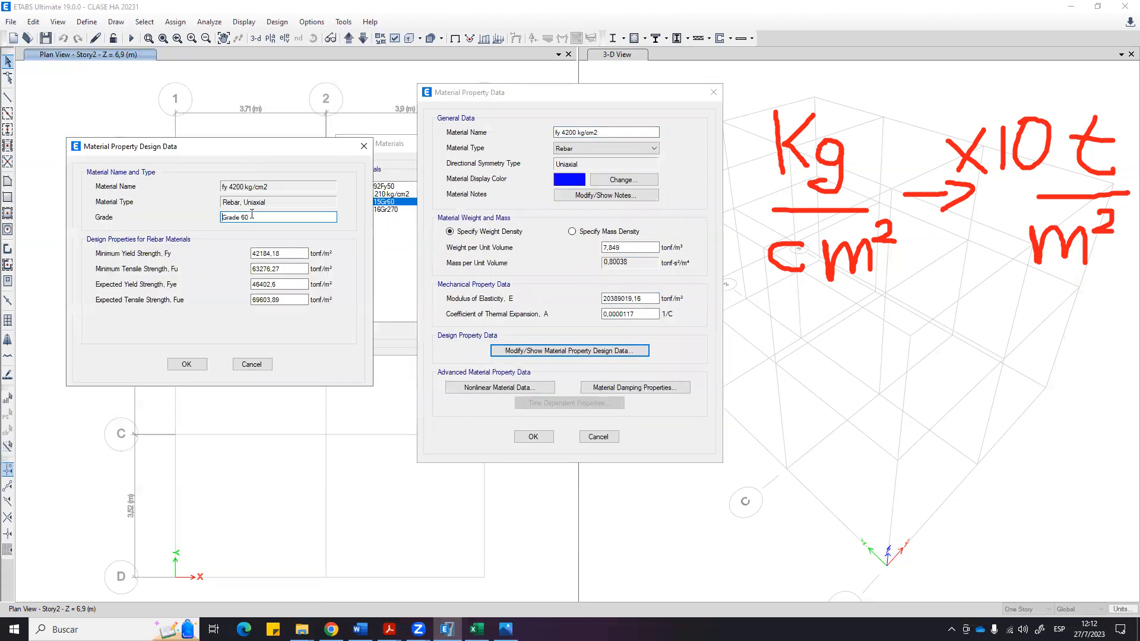
{"action": "left_click", "coordinate": [288, 254]}
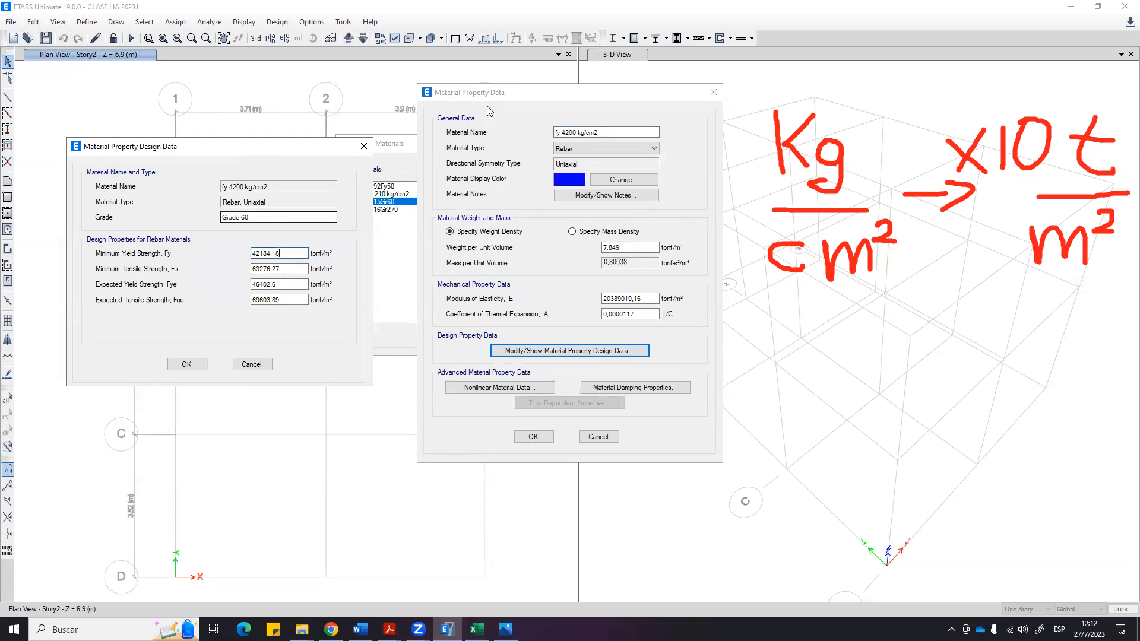
{"action": "mouse_move", "coordinate": [747, 273]}
{"action": "left_mouse_down"}
{"action": "mouse_move", "coordinate": [747, 505]}
{"action": "mouse_move", "coordinate": [1088, 507]}
{"action": "left_mouse_up"}
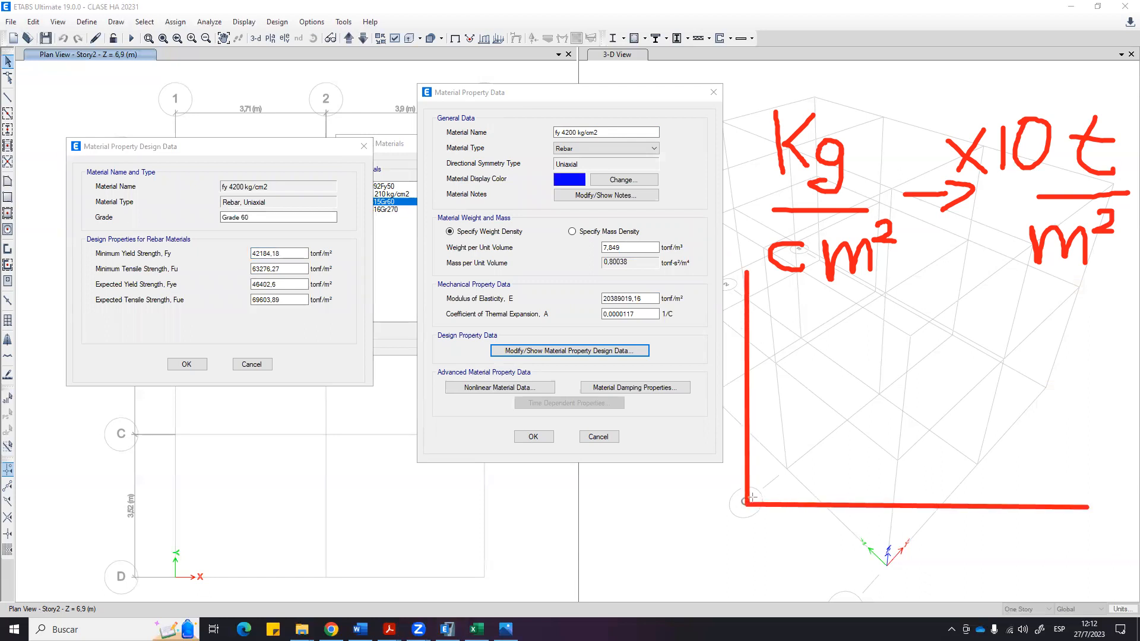
{"action": "mouse_move", "coordinate": [747, 504]}
{"action": "left_mouse_down"}
{"action": "mouse_move", "coordinate": [797, 418]}
{"action": "mouse_move", "coordinate": [928, 418]}
{"action": "left_mouse_up"}
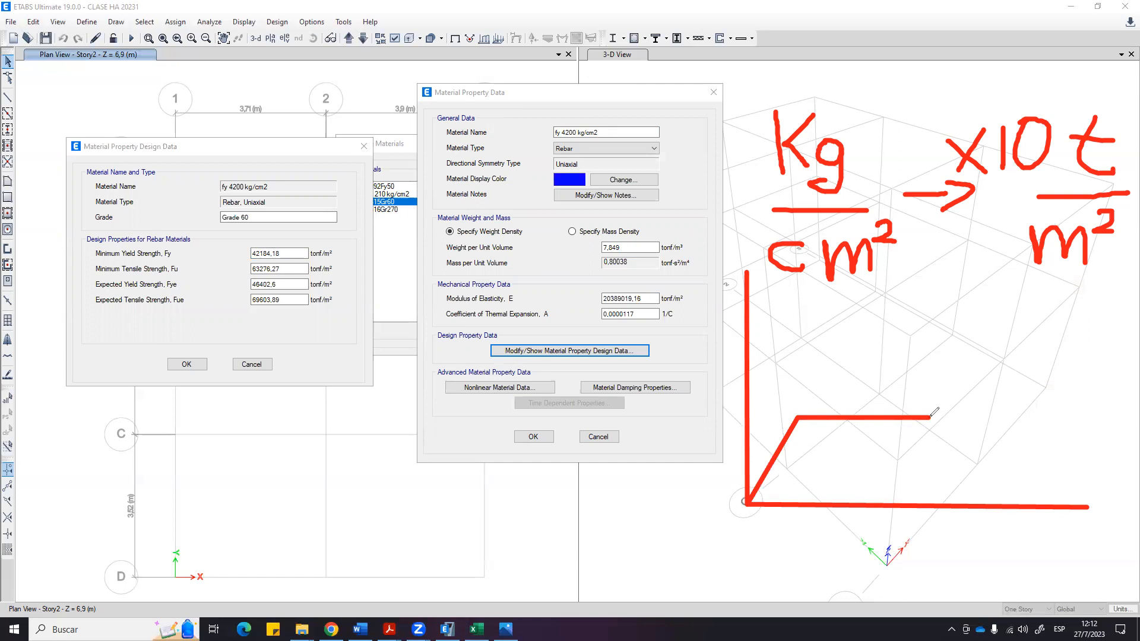
{"action": "mouse_move", "coordinate": [929, 417]}
{"action": "left_mouse_down"}
{"action": "mouse_move", "coordinate": [976, 328]}
{"action": "mouse_move", "coordinate": [1087, 323]}
{"action": "mouse_move", "coordinate": [1101, 345]}
{"action": "left_mouse_up"}
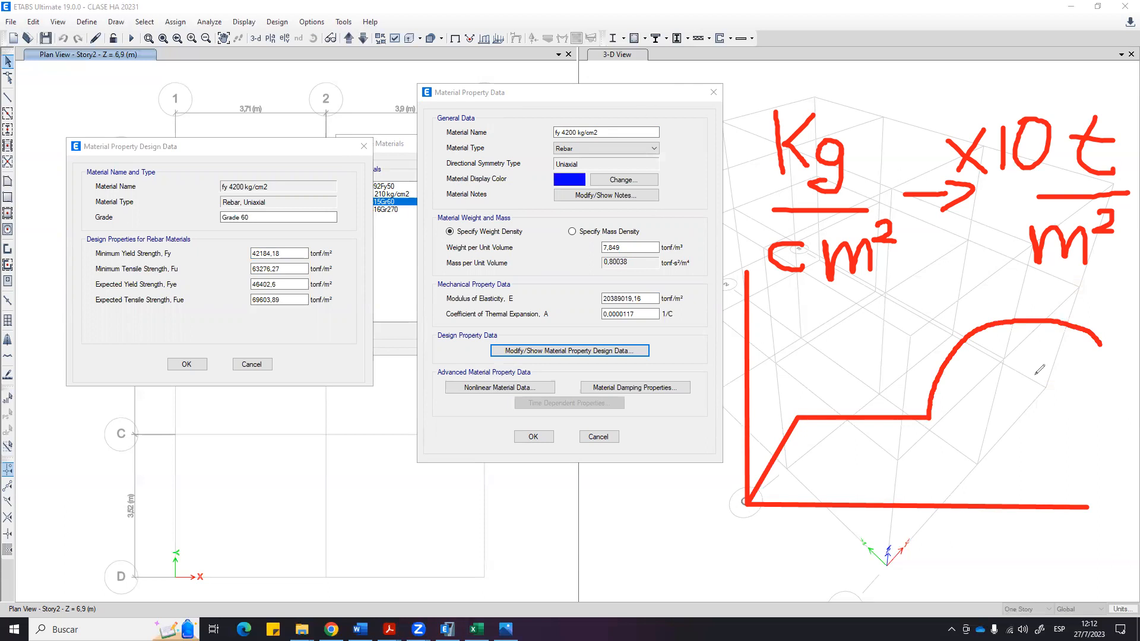
{"action": "left_click_drag", "start_coordinate": [952, 297], "coordinate": [1018, 355]}
{"action": "left_click", "coordinate": [1001, 294]}
{"action": "left_click_drag", "start_coordinate": [985, 311], "coordinate": [957, 340]}
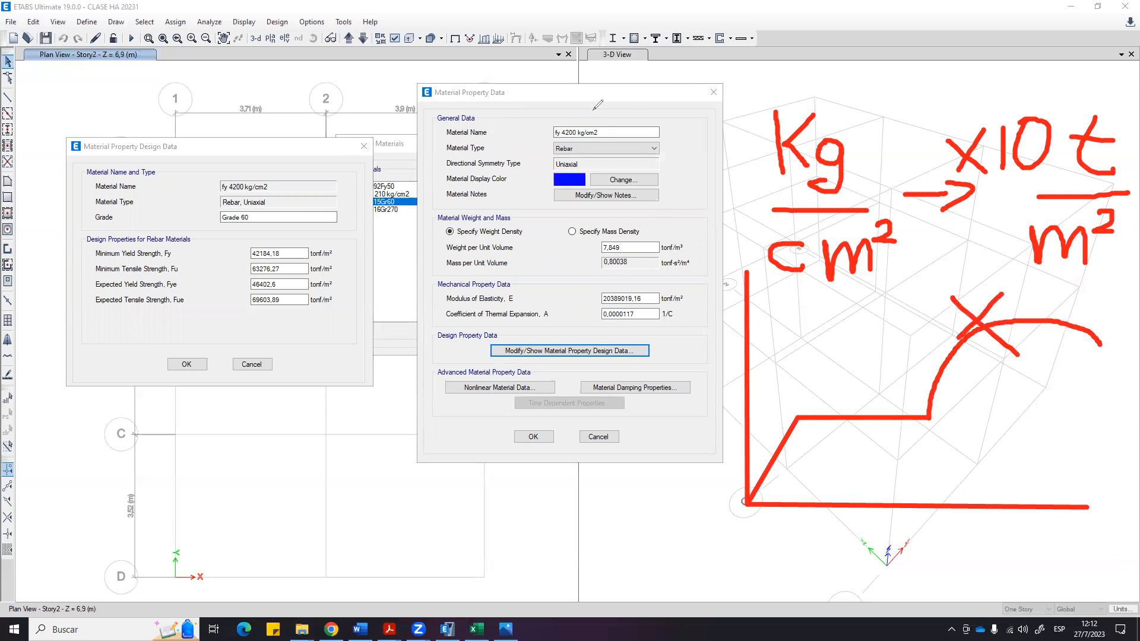
{"action": "key", "text": "ctrl+z"}
{"action": "key", "text": "ctrl+z"}
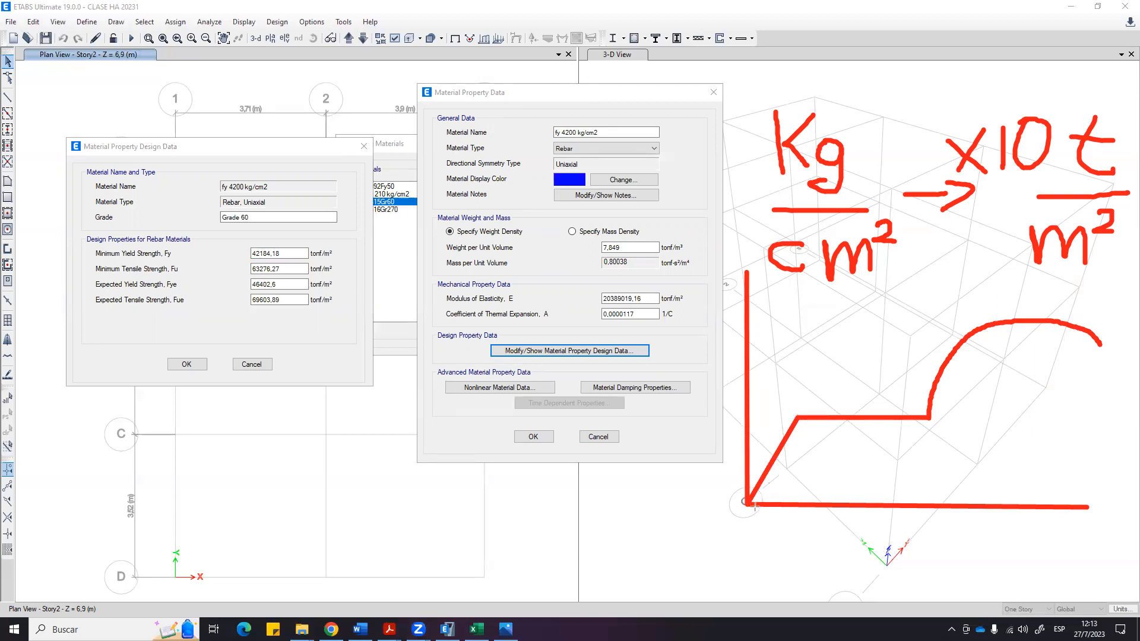
{"action": "mouse_move", "coordinate": [748, 502]}
{"action": "left_mouse_down"}
{"action": "mouse_move", "coordinate": [797, 415]}
{"action": "mouse_move", "coordinate": [1103, 416]}
{"action": "left_mouse_up"}
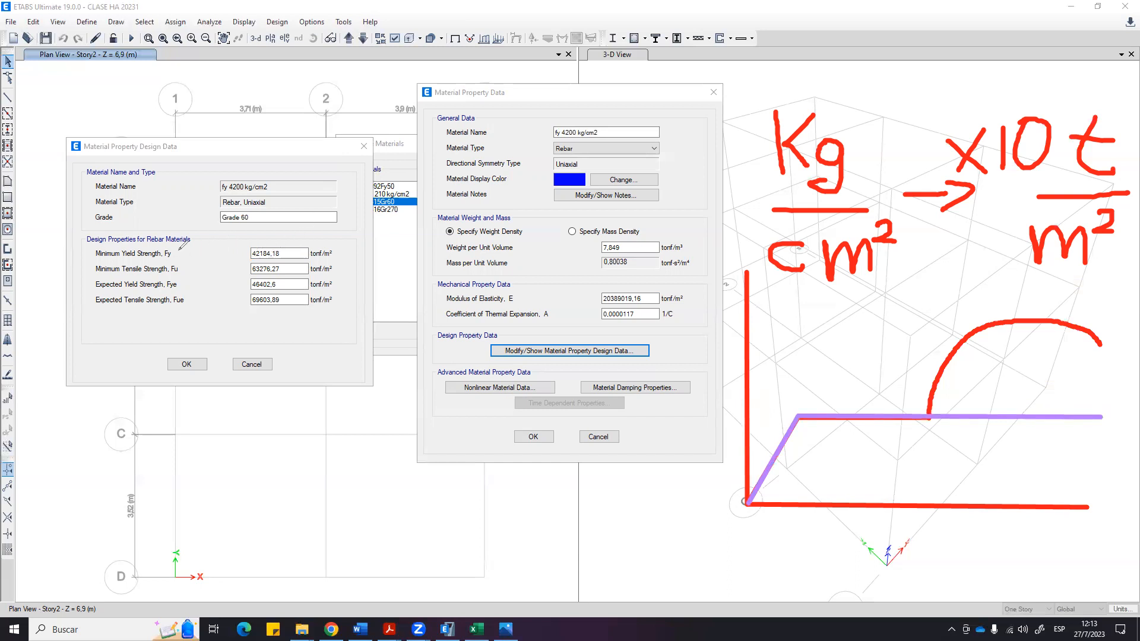
{"action": "mouse_move", "coordinate": [802, 408]}
{"action": "left_mouse_down"}
{"action": "mouse_move", "coordinate": [791, 411]}
{"action": "mouse_move", "coordinate": [800, 423]}
{"action": "mouse_move", "coordinate": [801, 408]}
{"action": "left_mouse_up"}
{"action": "mouse_move", "coordinate": [810, 336]}
{"action": "left_mouse_down"}
{"action": "mouse_move", "coordinate": [789, 344]}
{"action": "mouse_move", "coordinate": [791, 392]}
{"action": "mouse_move", "coordinate": [815, 369]}
{"action": "mouse_move", "coordinate": [859, 378]}
{"action": "mouse_move", "coordinate": [843, 394]}
{"action": "left_mouse_up"}
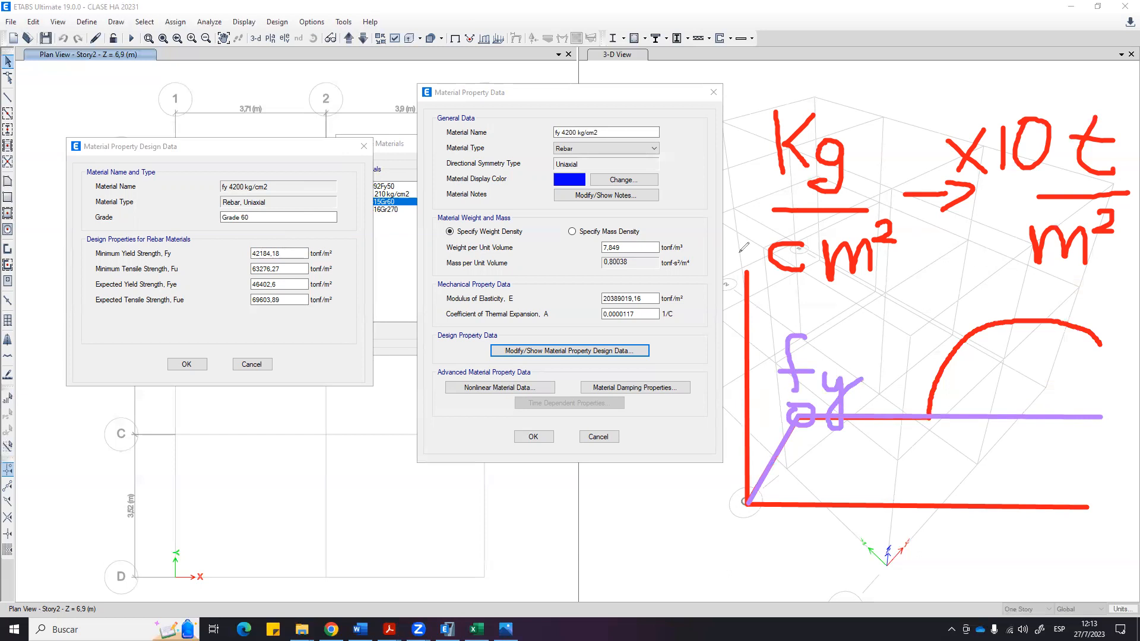
{"action": "left_click_drag", "start_coordinate": [1029, 308], "coordinate": [1030, 337]}
{"action": "left_click", "coordinate": [1059, 287]}
{"action": "mouse_move", "coordinate": [1050, 286]}
{"action": "left_mouse_down"}
{"action": "mouse_move", "coordinate": [1038, 306]}
{"action": "mouse_move", "coordinate": [1057, 289]}
{"action": "mouse_move", "coordinate": [1067, 304]}
{"action": "mouse_move", "coordinate": [1073, 290]}
{"action": "left_mouse_up"}
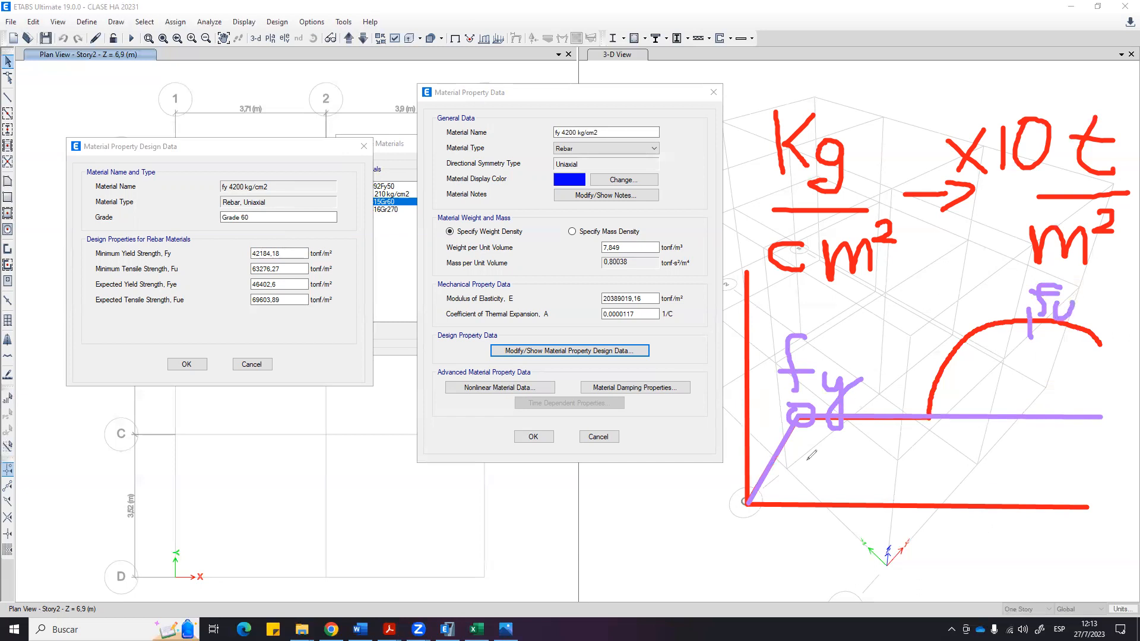
{"action": "left_click_drag", "start_coordinate": [1034, 402], "coordinate": [1039, 437]}
{"action": "left_click", "coordinate": [1018, 374]}
{"action": "mouse_move", "coordinate": [1017, 375]}
{"action": "left_mouse_down"}
{"action": "mouse_move", "coordinate": [1002, 411]}
{"action": "mouse_move", "coordinate": [1028, 386]}
{"action": "mouse_move", "coordinate": [1040, 409]}
{"action": "mouse_move", "coordinate": [1066, 385]}
{"action": "mouse_move", "coordinate": [1070, 402]}
{"action": "left_mouse_up"}
{"action": "mouse_move", "coordinate": [1104, 367]}
{"action": "left_mouse_down"}
{"action": "mouse_move", "coordinate": [1086, 409]}
{"action": "mouse_move", "coordinate": [1106, 380]}
{"action": "mouse_move", "coordinate": [1115, 408]}
{"action": "mouse_move", "coordinate": [1095, 472]}
{"action": "left_mouse_up"}
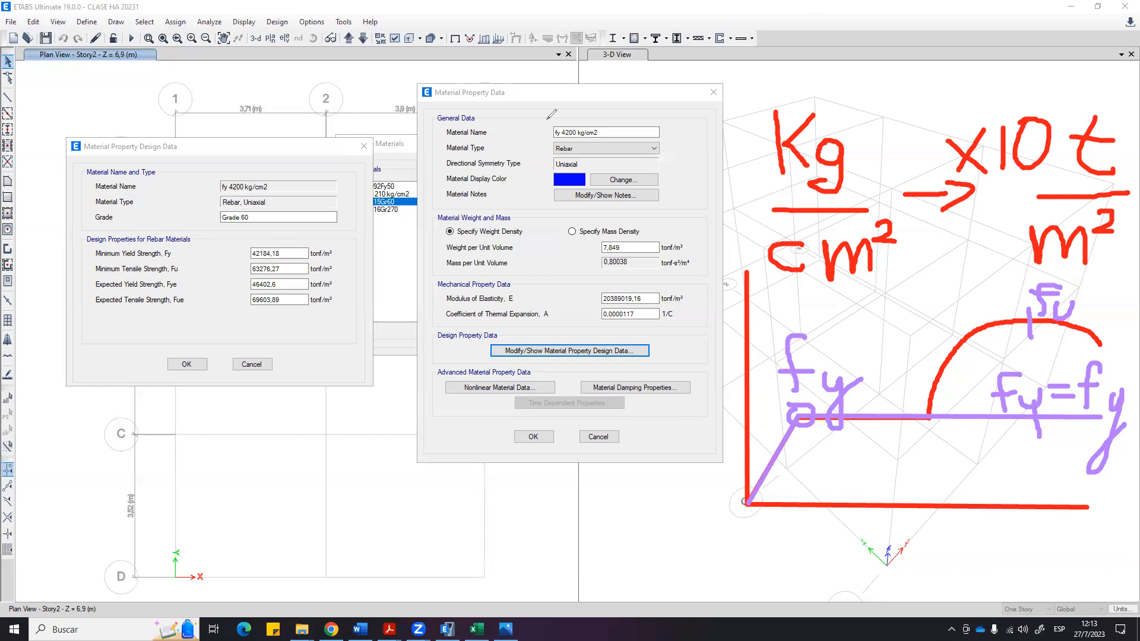
Set the rebar's minimum yield strength Fy and minimum tensile strength Fu to 42000 tonf/m².
{"action": "left_click_drag", "start_coordinate": [301, 253], "coordinate": [15, 190]}
{"action": "type", "text": "4"}
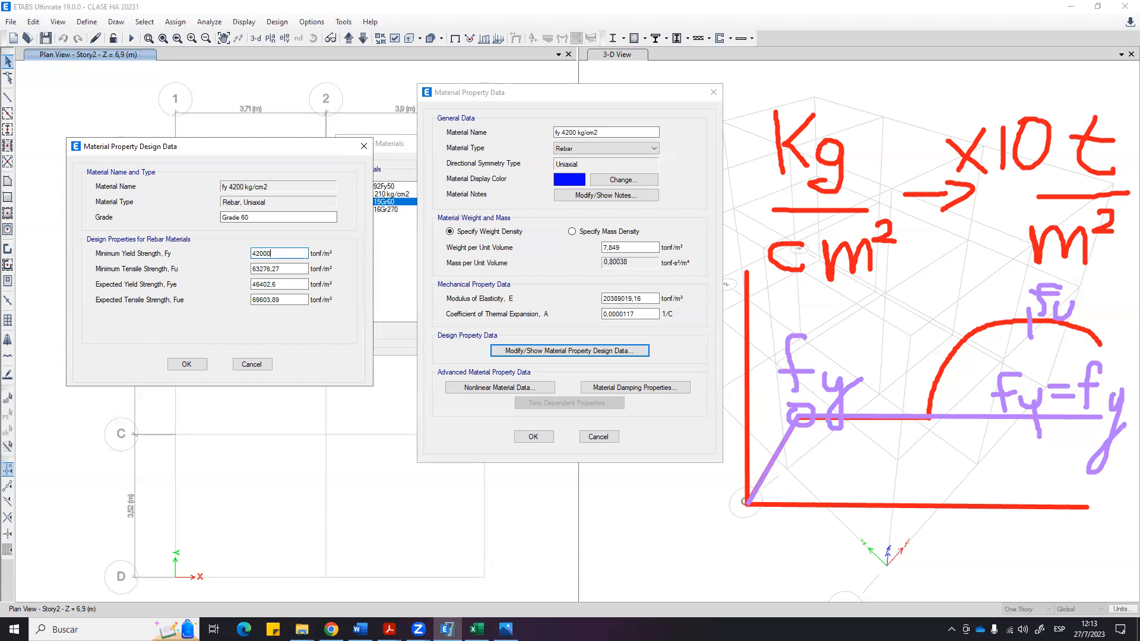
{"action": "type", "text": "2000"}
{"action": "key", "text": "Tab"}
{"action": "type", "text": "42"}
{"action": "key", "text": "Tab"}
{"action": "left_click", "coordinate": [293, 285]}
{"action": "left_click", "coordinate": [288, 253]}
{"action": "left_click", "coordinate": [276, 268]}
{"action": "left_click", "coordinate": [277, 253]}
Set the rebar's expected yield strength Fye and expected tensile strength Fue to 42000 tonf/m², and accept the material definitions.
{"action": "left_click_drag", "start_coordinate": [297, 285], "coordinate": [254, 284]}
{"action": "left_click", "coordinate": [262, 300]}
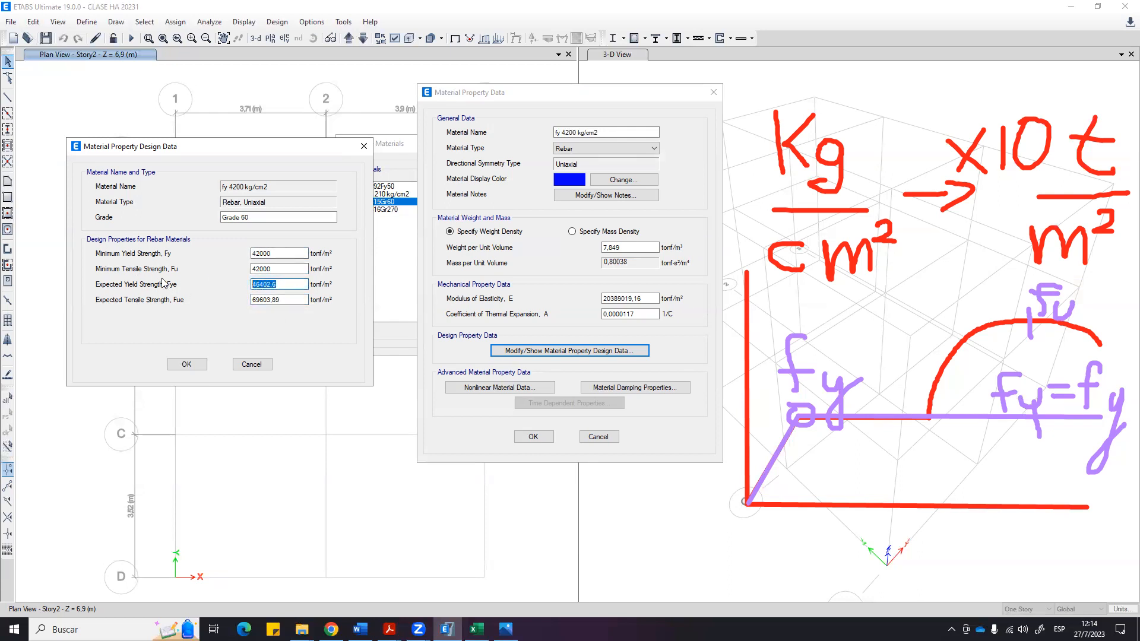
{"action": "left_click", "coordinate": [292, 285]}
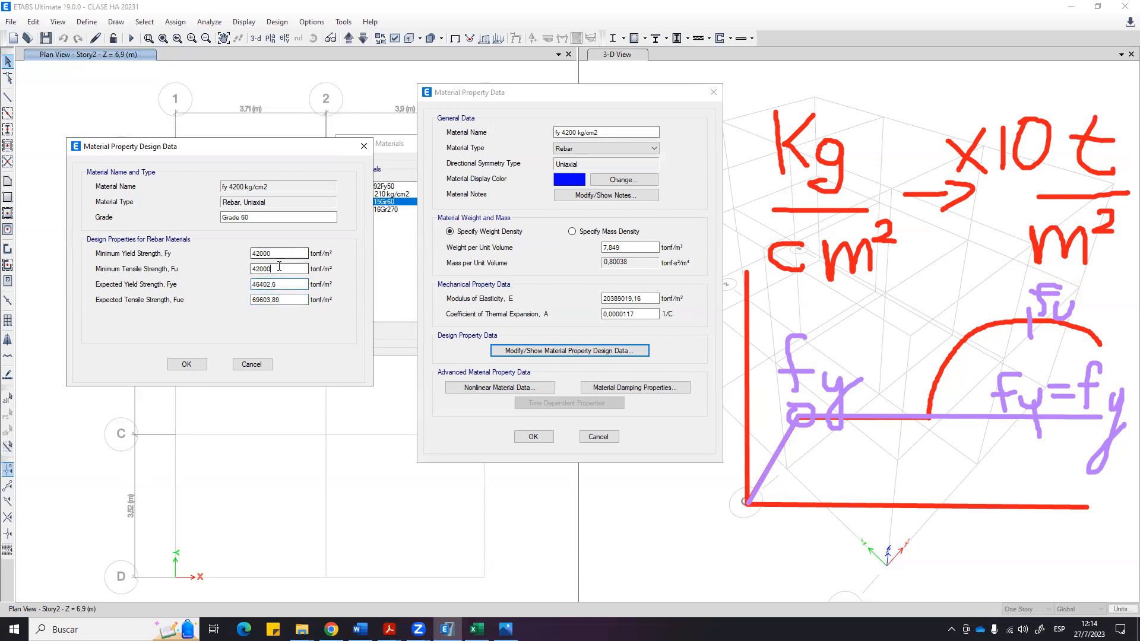
{"action": "left_click", "coordinate": [291, 300]}
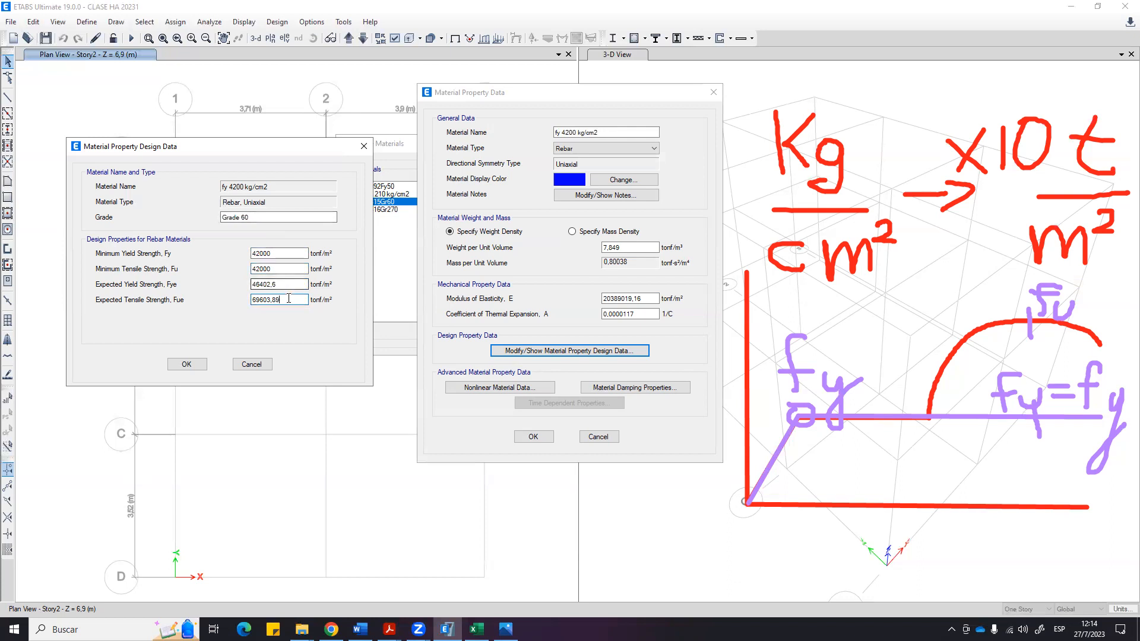
{"action": "left_click", "coordinate": [278, 287]}
{"action": "left_click_drag", "start_coordinate": [295, 287], "coordinate": [251, 285]}
{"action": "left_click_drag", "start_coordinate": [303, 300], "coordinate": [173, 296]}
{"action": "type", "text": "42000"}
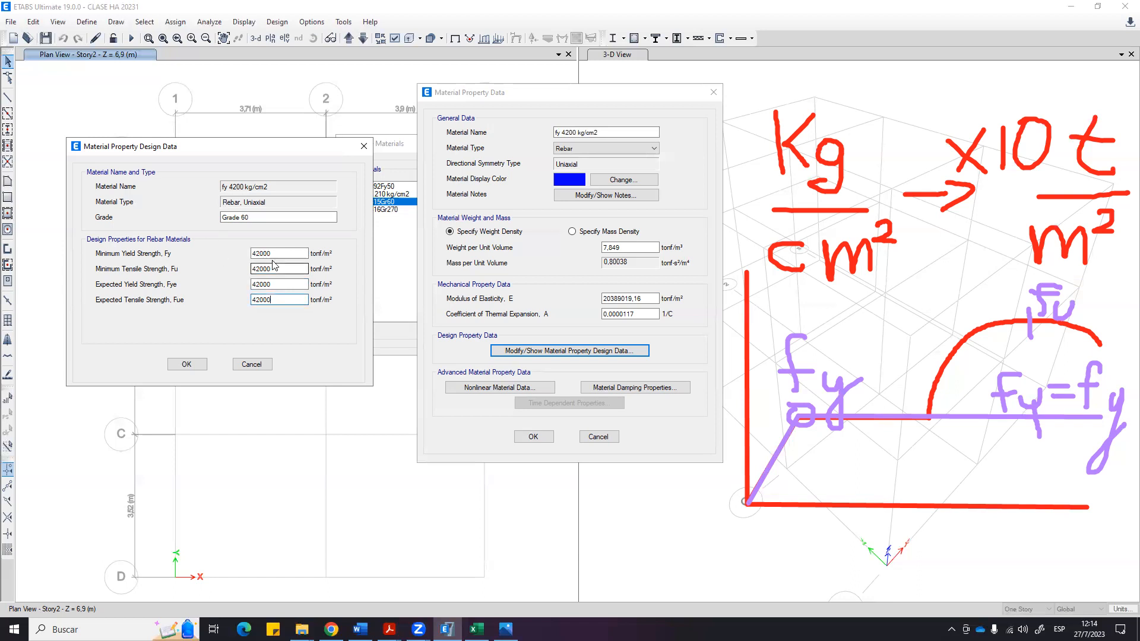
{"action": "left_click", "coordinate": [282, 285]}
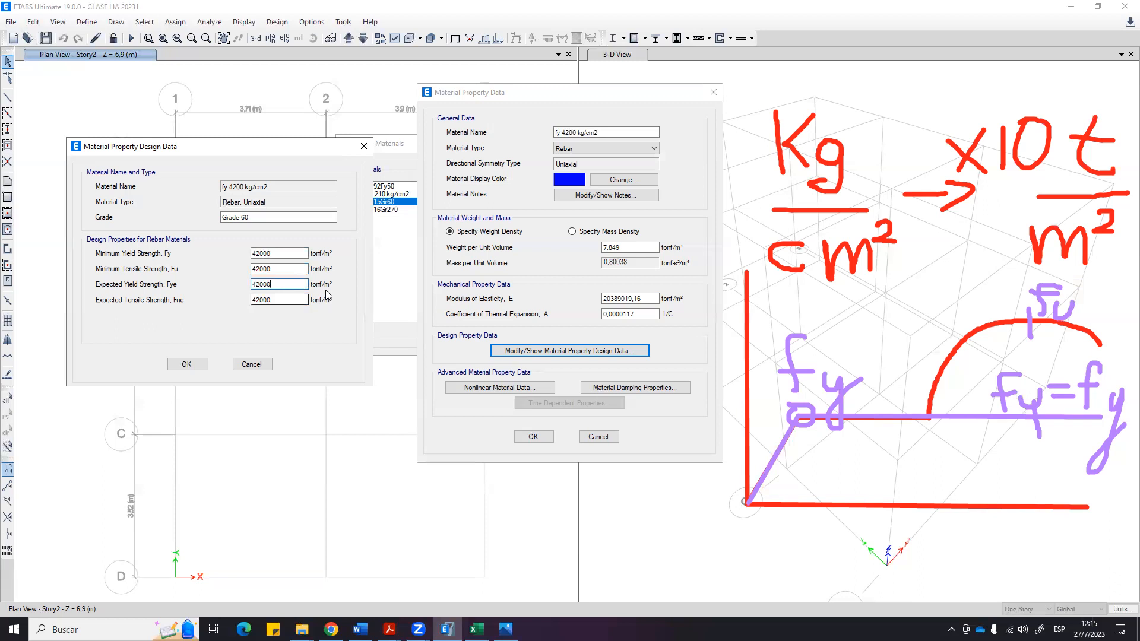
{"action": "left_click_drag", "start_coordinate": [282, 285], "coordinate": [253, 300]}
{"action": "type", "text": "42000"}
{"action": "left_click", "coordinate": [278, 269]}
{"action": "left_click", "coordinate": [275, 299]}
{"action": "left_click", "coordinate": [185, 366]}
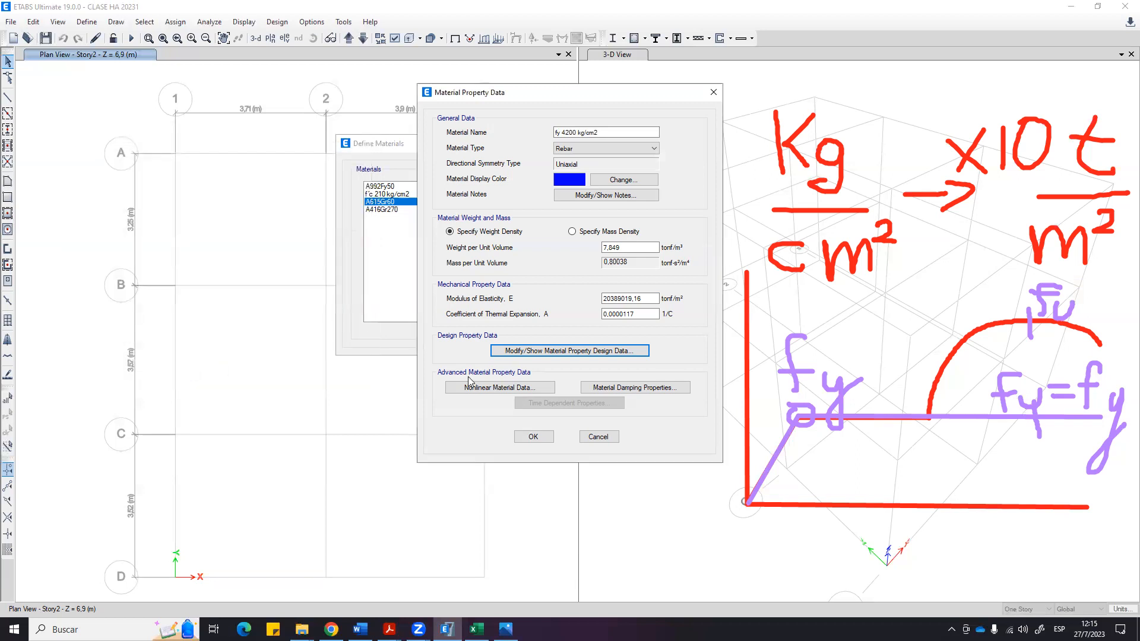
{"action": "left_click", "coordinate": [535, 439]}
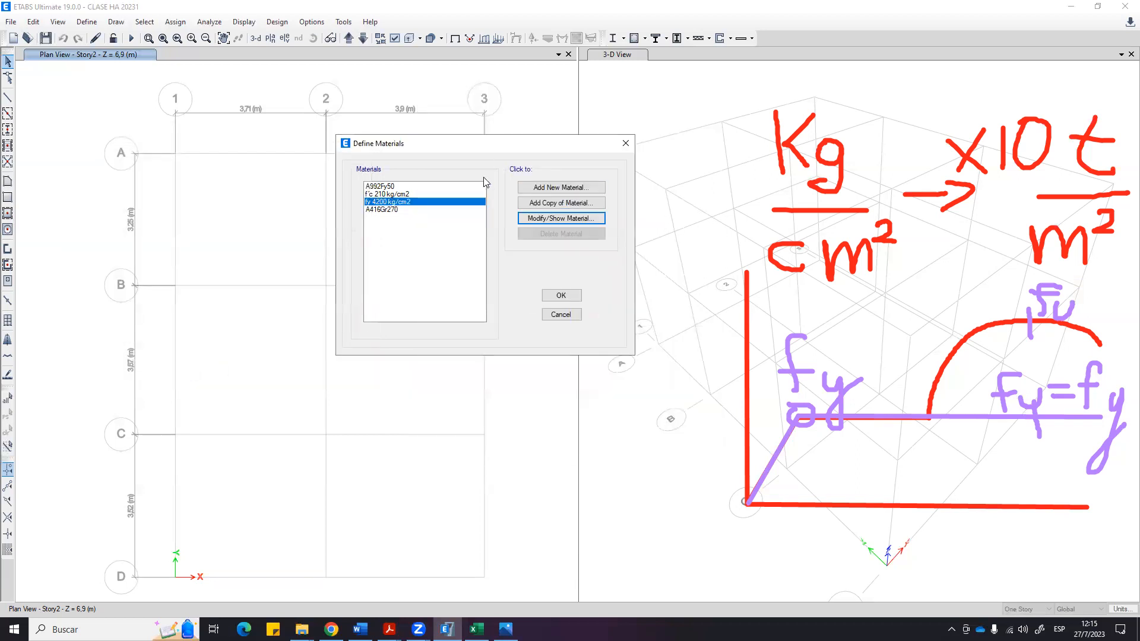
{"action": "left_click", "coordinate": [561, 296]}
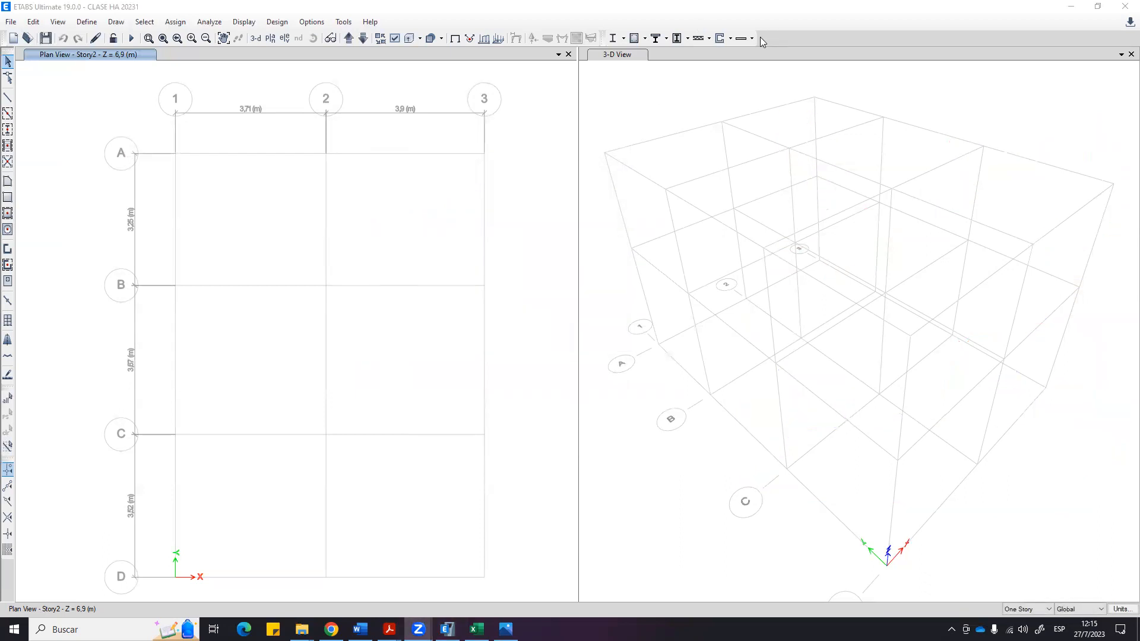
Delete the default frame sections from A-CompBm through SteelCol in the frame section definitions.
{"action": "left_click", "coordinate": [94, 24]}
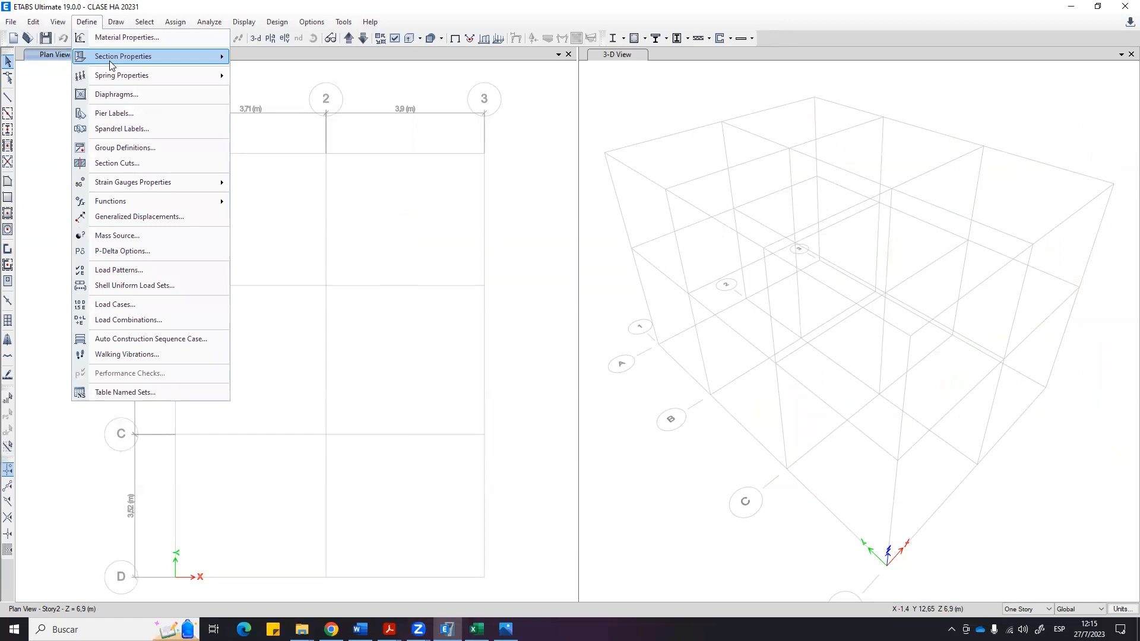
{"action": "mouse_move", "coordinate": [111, 64]}
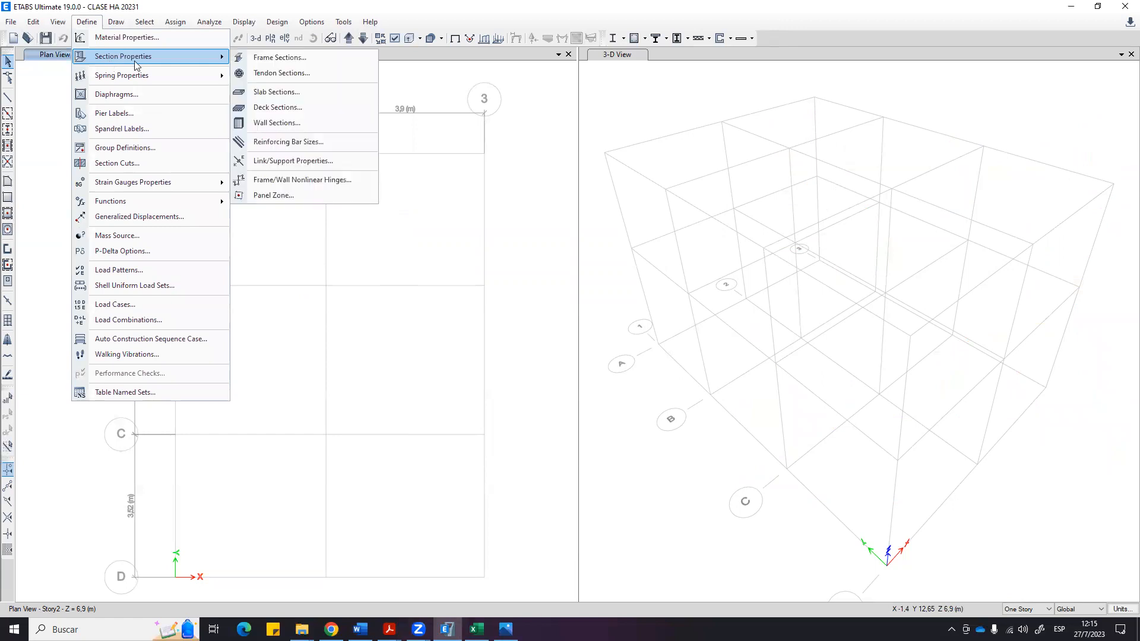
{"action": "left_click", "coordinate": [298, 63]}
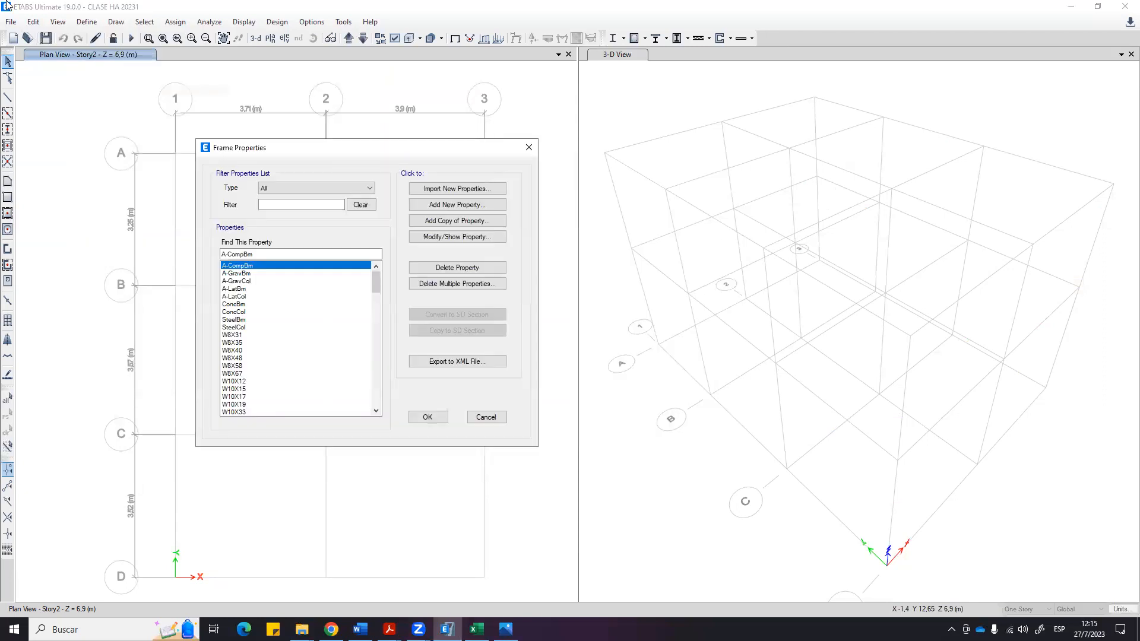
{"action": "mouse_move", "coordinate": [375, 276]}
{"action": "left_mouse_down"}
{"action": "mouse_move", "coordinate": [350, 416]}
{"action": "mouse_move", "coordinate": [380, 228]}
{"action": "mouse_move", "coordinate": [377, 364]}
{"action": "mouse_move", "coordinate": [363, 354]}
{"action": "mouse_move", "coordinate": [374, 363]}
{"action": "mouse_move", "coordinate": [386, 239]}
{"action": "mouse_move", "coordinate": [375, 403]}
{"action": "mouse_move", "coordinate": [404, 228]}
{"action": "left_mouse_up"}
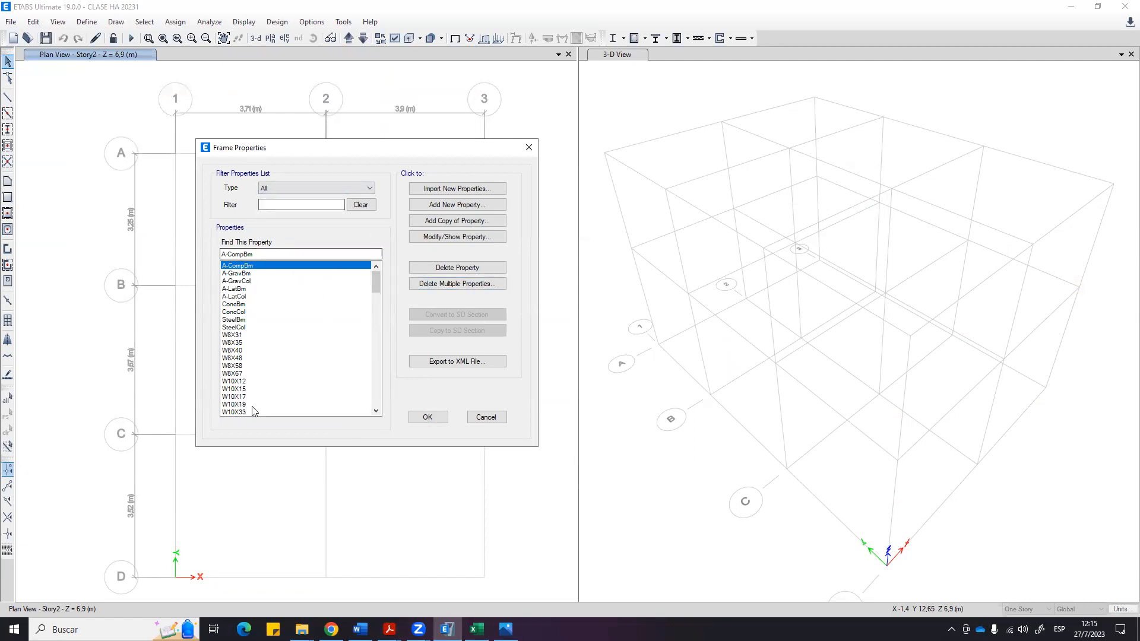
{"action": "left_click", "coordinate": [439, 286]}
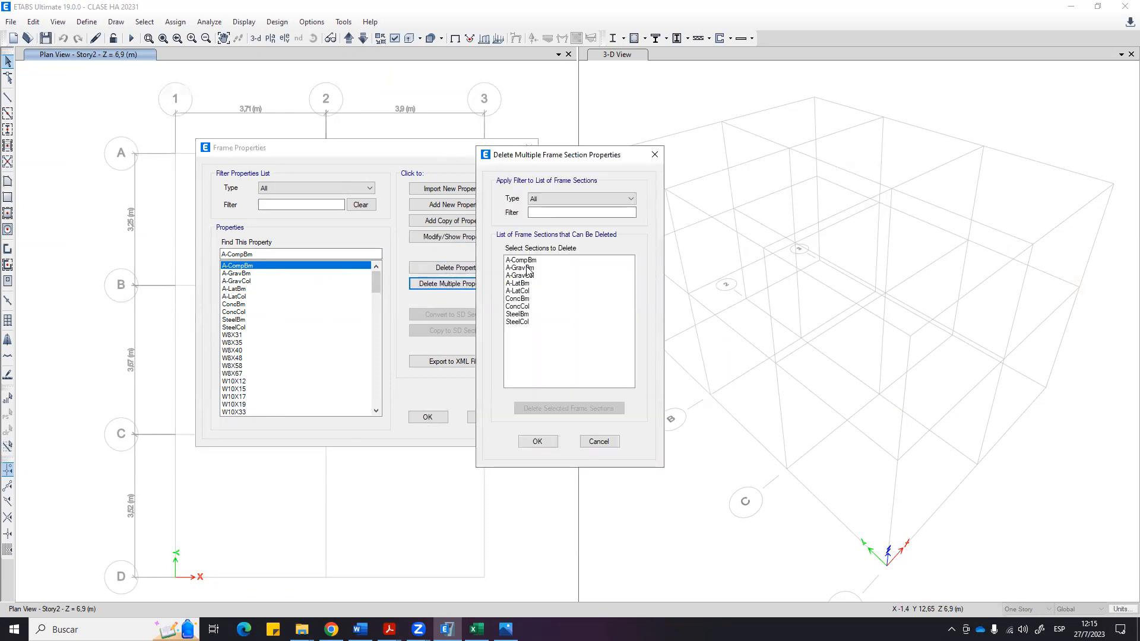
{"action": "left_click_drag", "start_coordinate": [535, 262], "coordinate": [518, 337]}
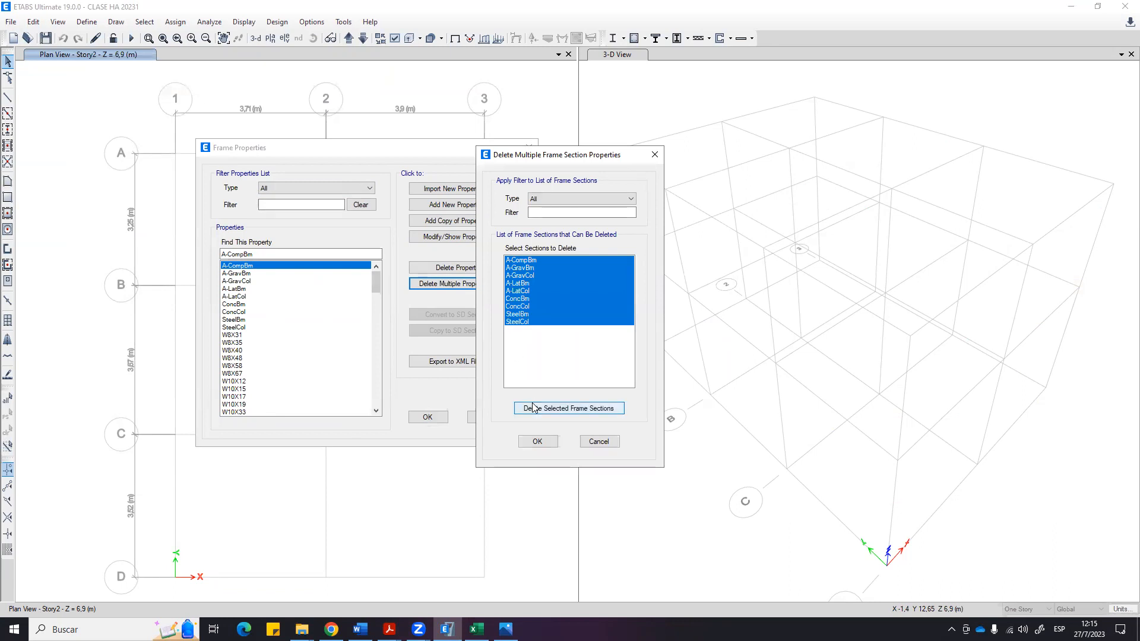
{"action": "left_click", "coordinate": [533, 409]}
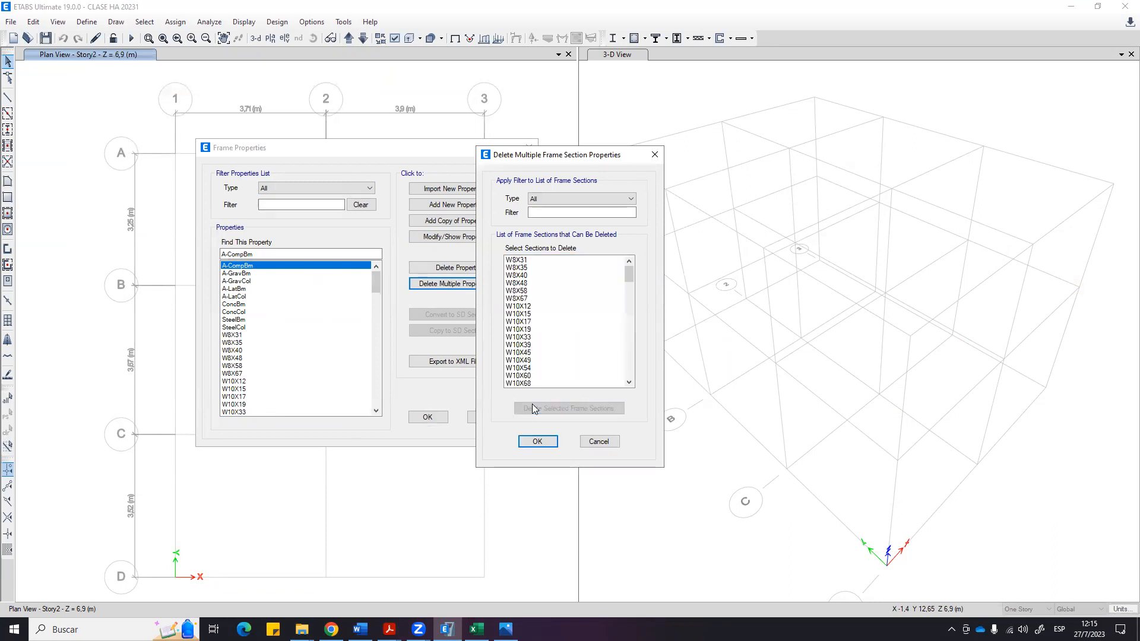
Delete the steel frame sections W8X31 through W36X170 and accept the deletion.
{"action": "left_click_drag", "start_coordinate": [567, 265], "coordinate": [569, 379]}
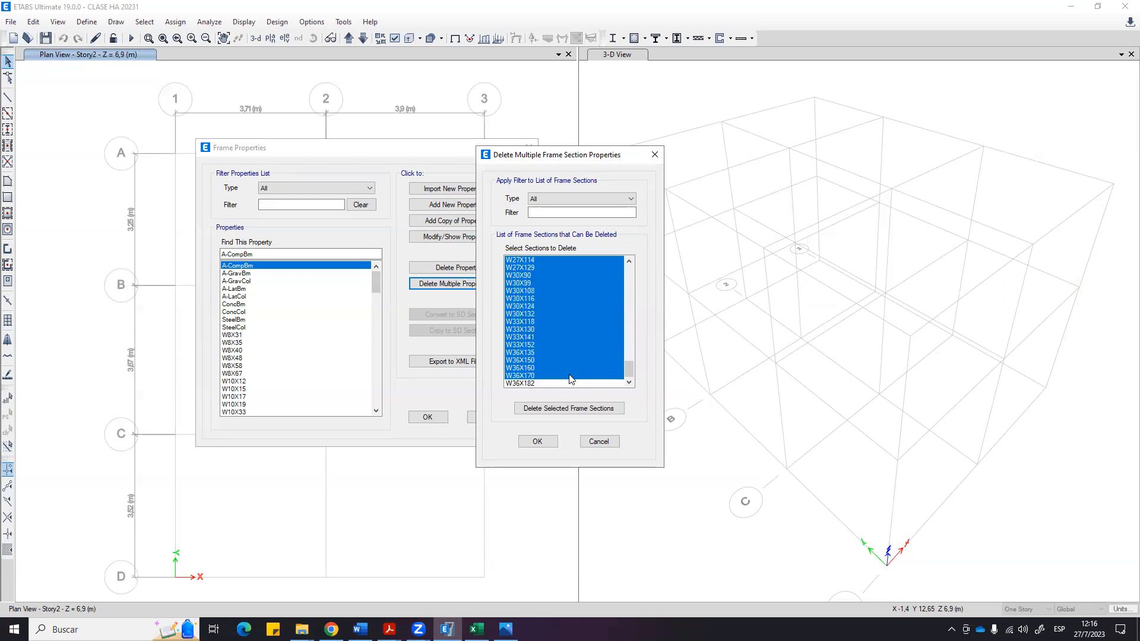
{"action": "left_click", "coordinate": [531, 407]}
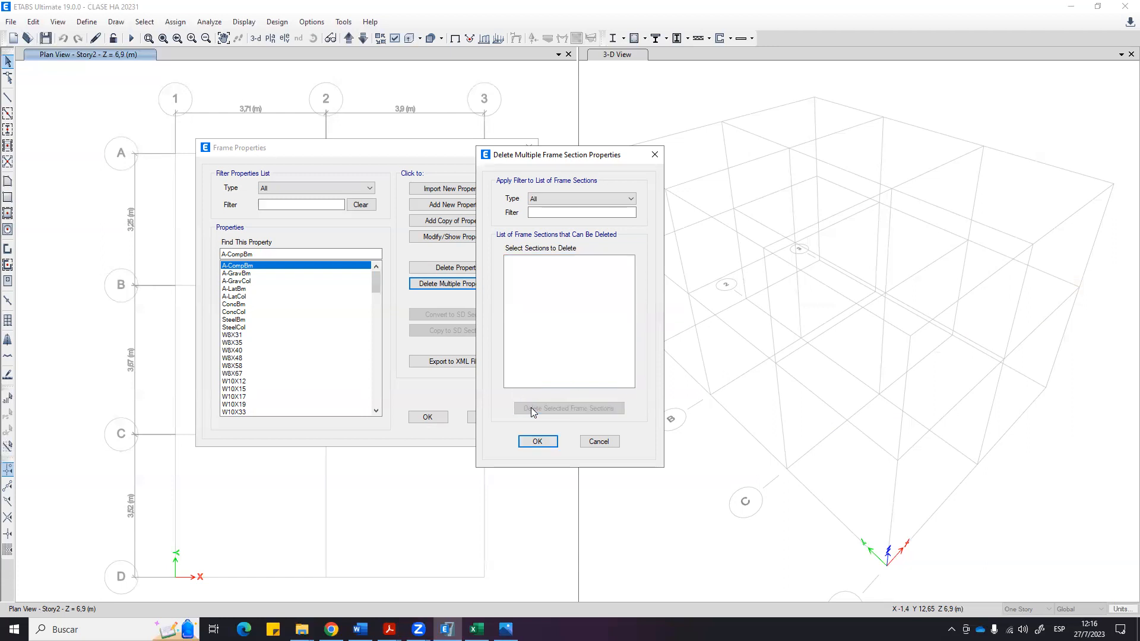
{"action": "left_click", "coordinate": [537, 442]}
{"action": "left_click", "coordinate": [243, 274]}
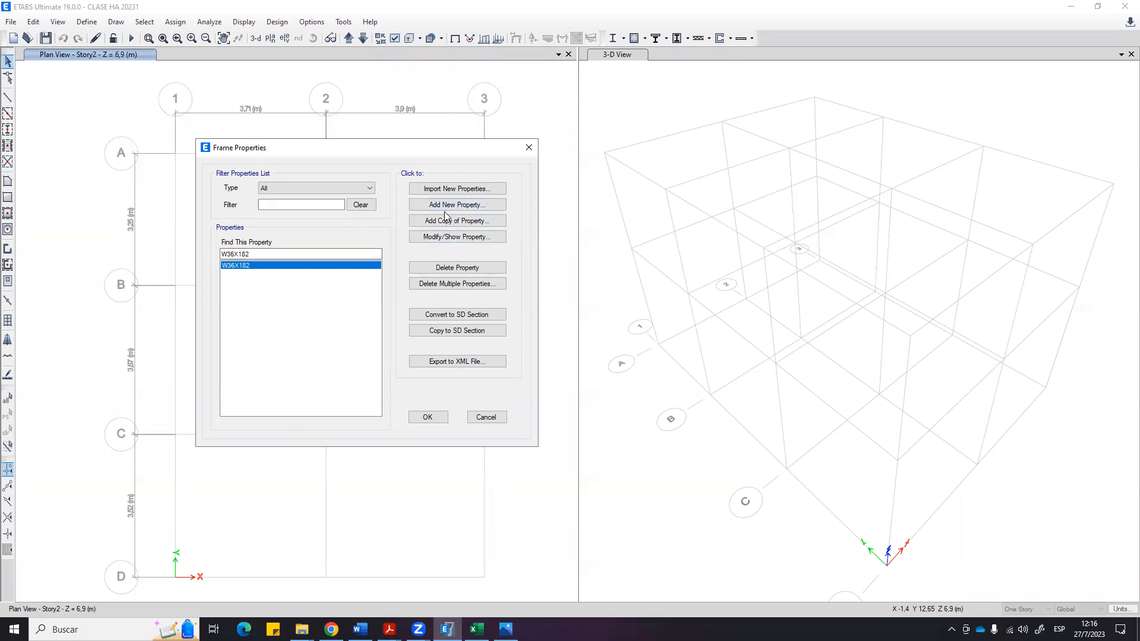
Add a concrete rectangular frame section named C30X30 with f'c 210 kg/cm2 as its material.
{"action": "left_click", "coordinate": [487, 205]}
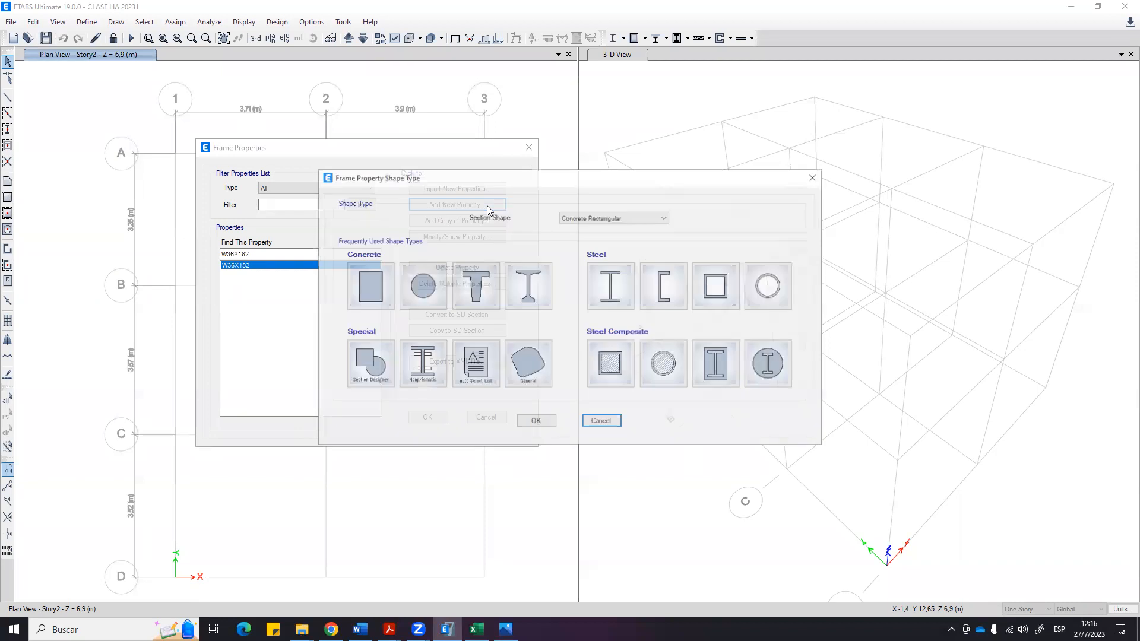
{"action": "left_click_drag", "start_coordinate": [504, 180], "coordinate": [642, 192]}
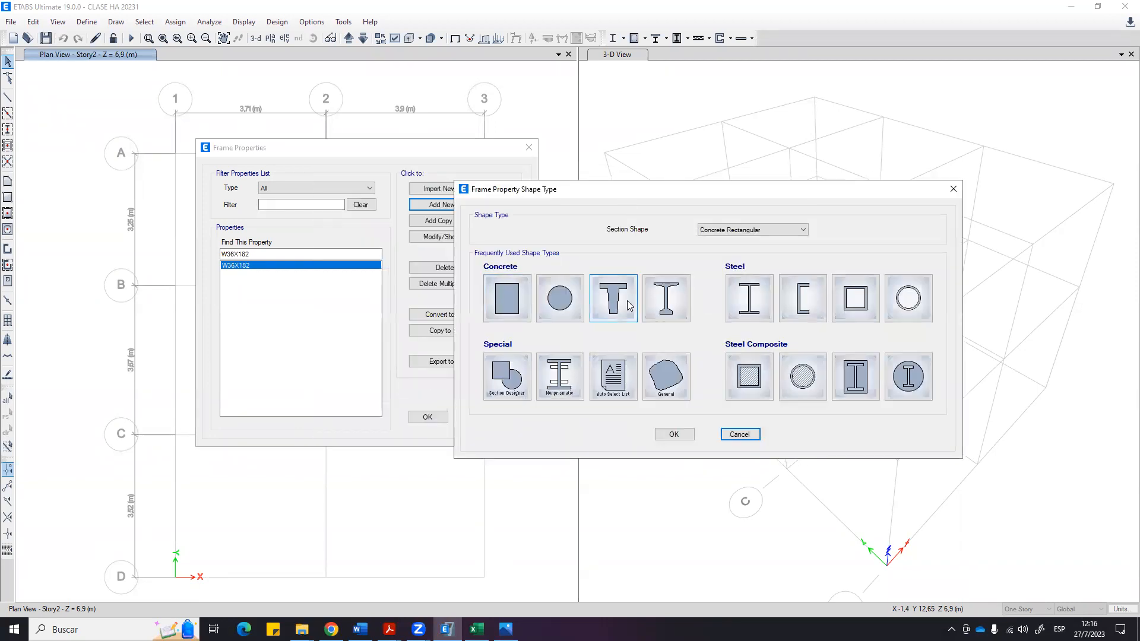
{"action": "left_click", "coordinate": [514, 297]}
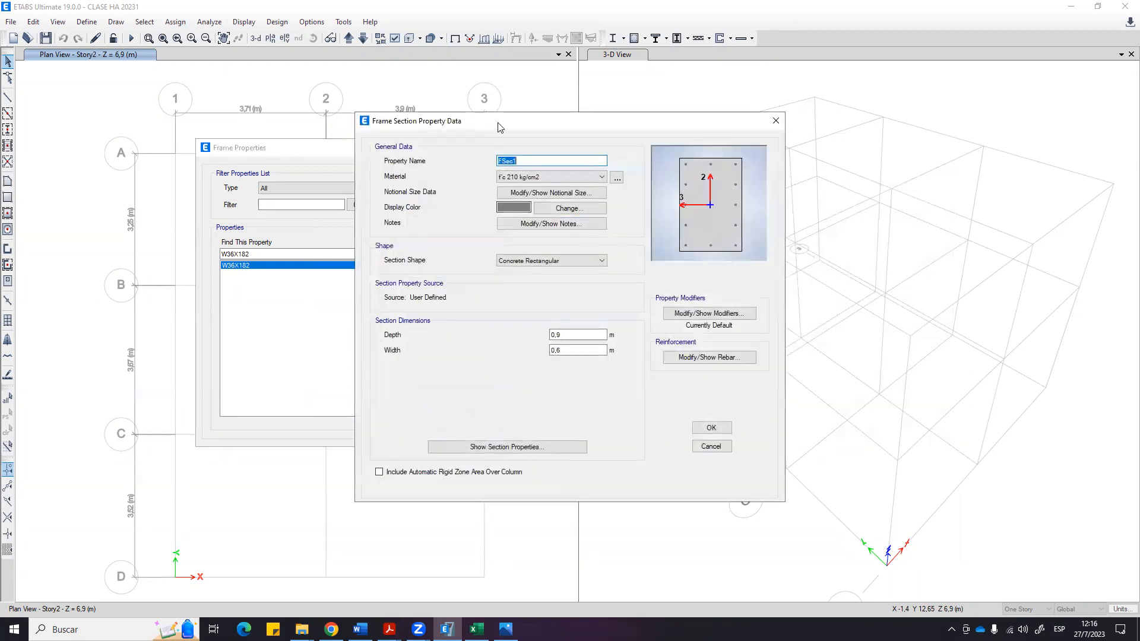
{"action": "type", "text": "C30X30"}
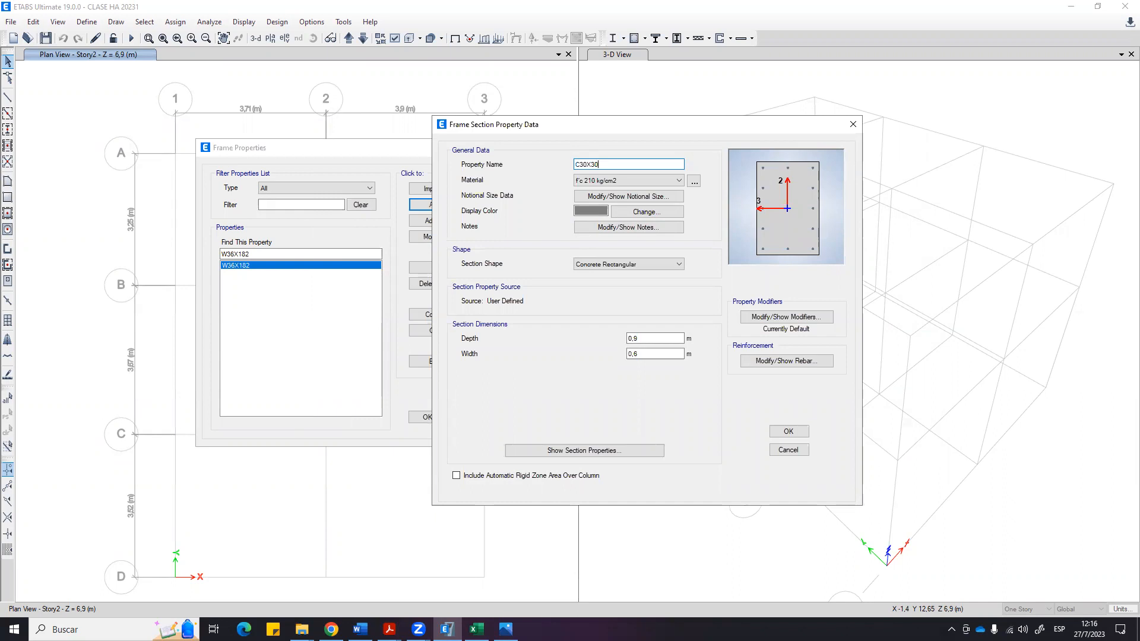
{"action": "left_click", "coordinate": [633, 180]}
{"action": "left_click", "coordinate": [632, 183]}
Set the C30X30 section's depth and width to 0,3 m and open its property modifiers.
{"action": "left_click", "coordinate": [663, 338]}
{"action": "key", "text": "Tab"}
{"action": "key", "text": "Right"}
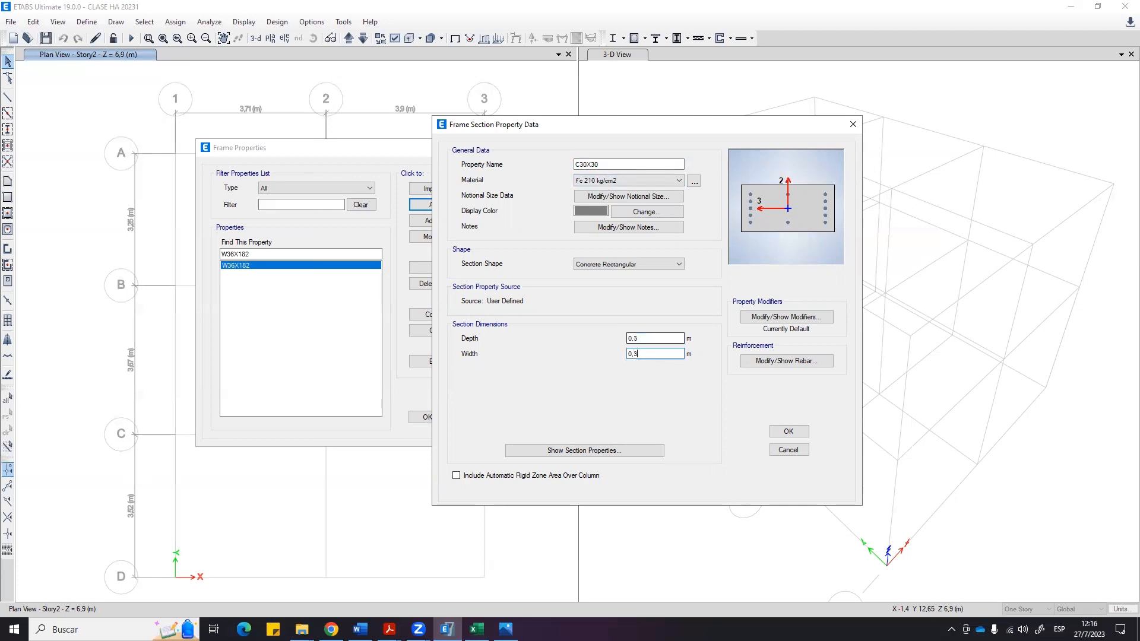
{"action": "left_click", "coordinate": [664, 338]}
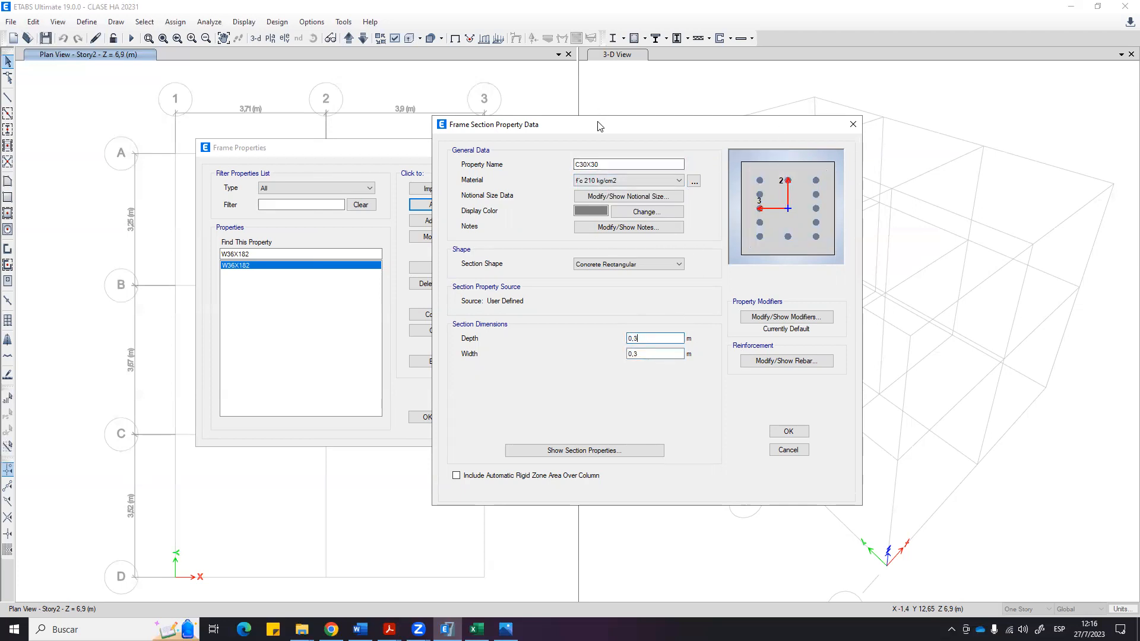
{"action": "left_click_drag", "start_coordinate": [596, 126], "coordinate": [578, 123]}
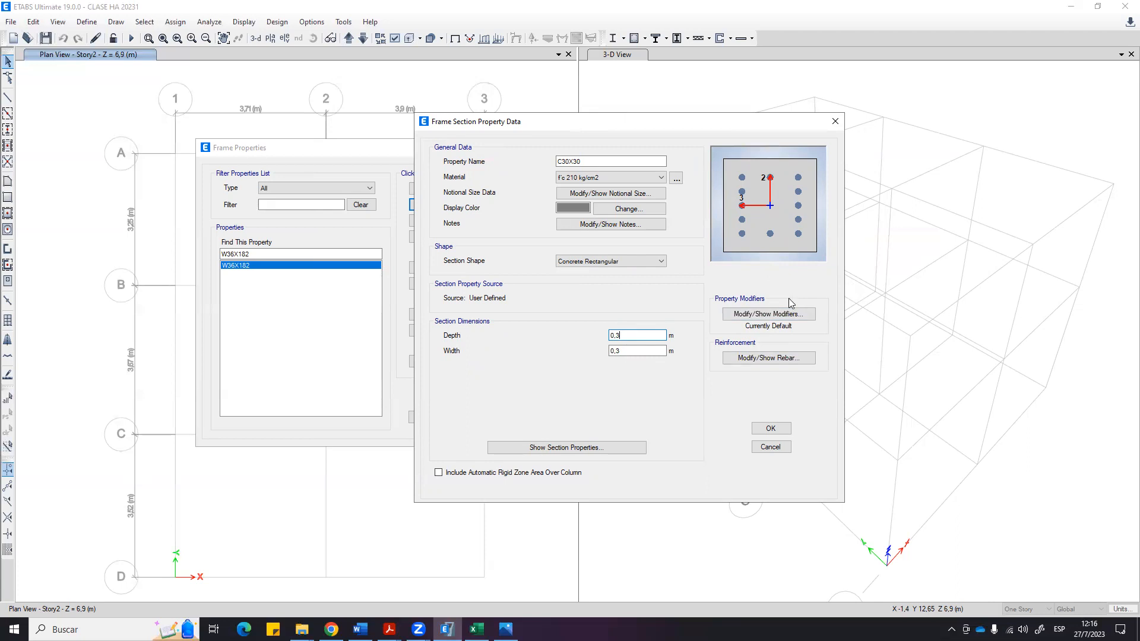
{"action": "left_click", "coordinate": [731, 319]}
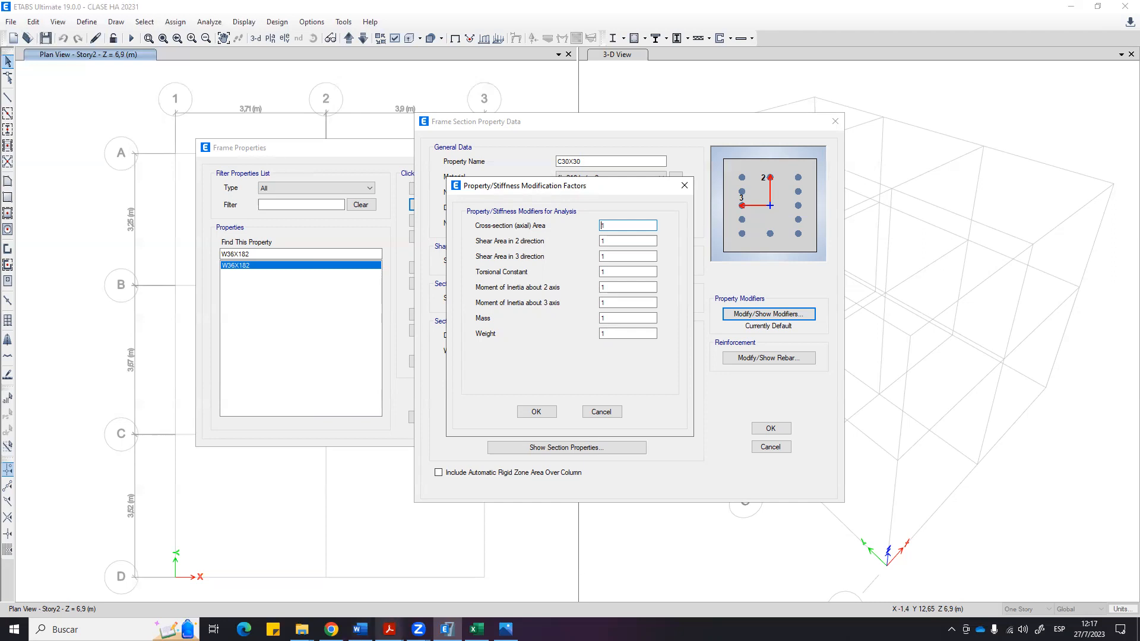
Switch to File Explorer and open the Hormigón 4 PDF from the Unidad 4 folder.
{"action": "mouse_move", "coordinate": [303, 630]}
{"action": "left_click", "coordinate": [238, 564]}
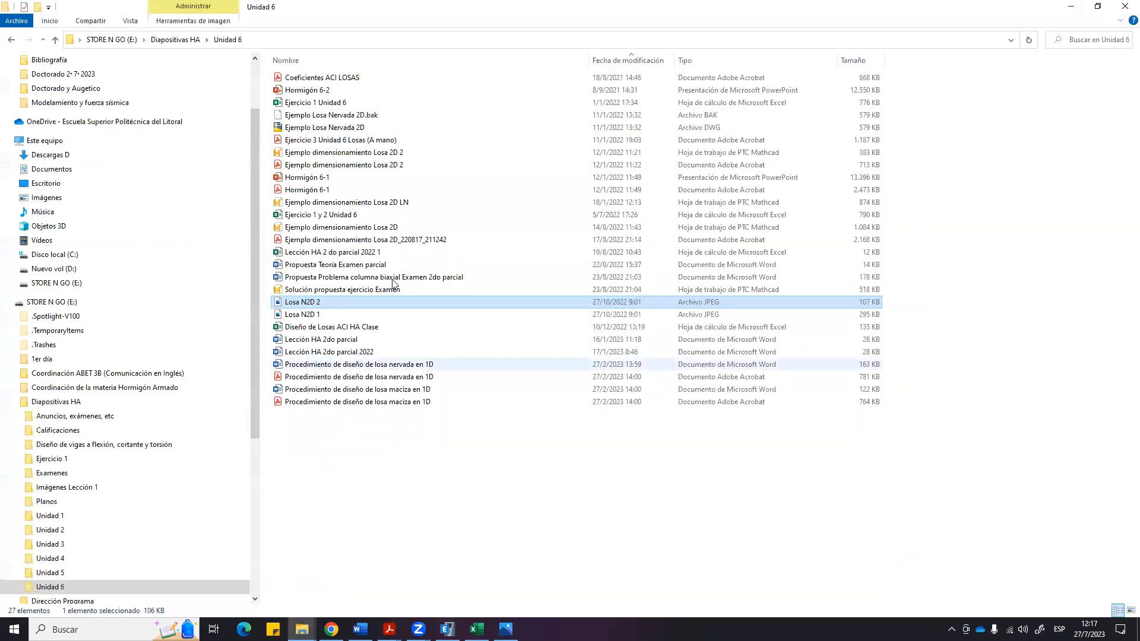
{"action": "left_click", "coordinate": [11, 39]}
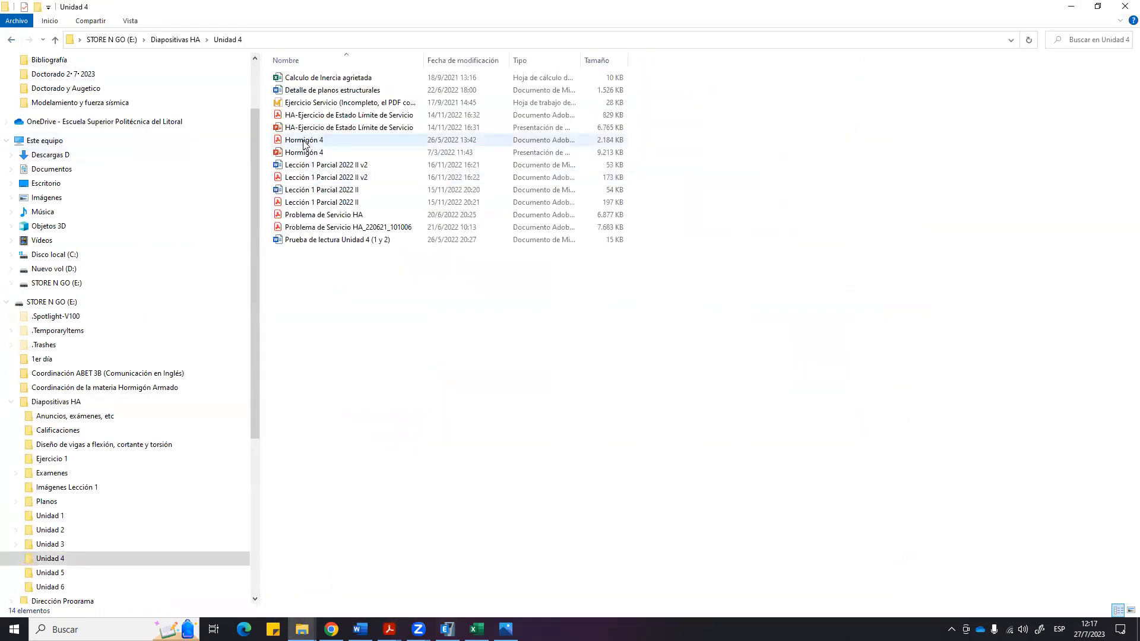
{"action": "double_click", "coordinate": [304, 141]}
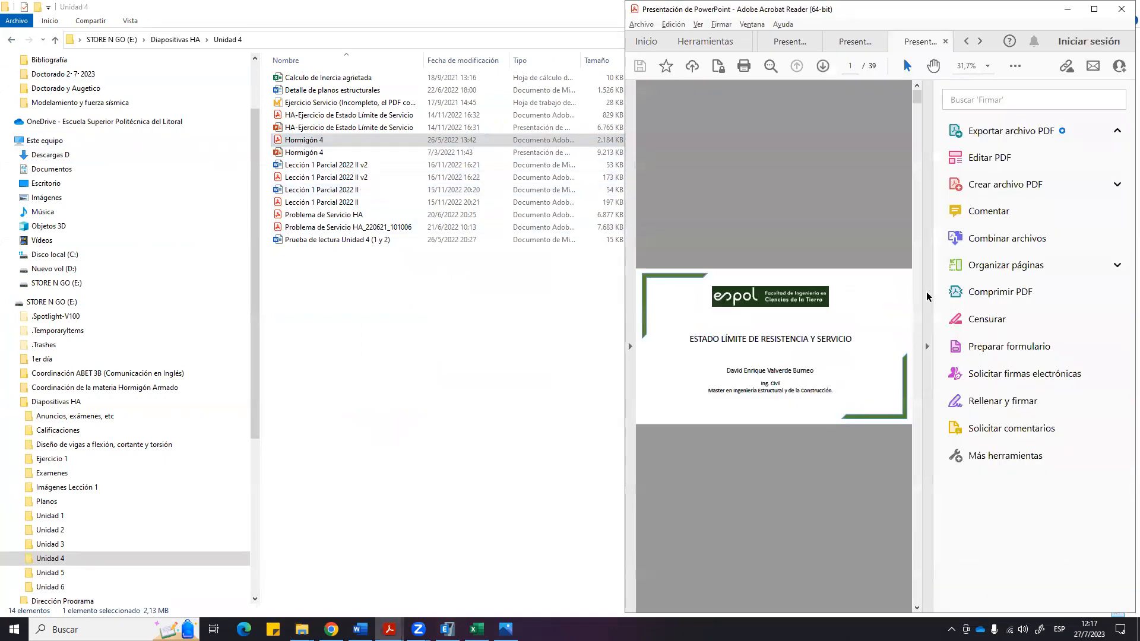
{"action": "left_click", "coordinate": [615, 302]}
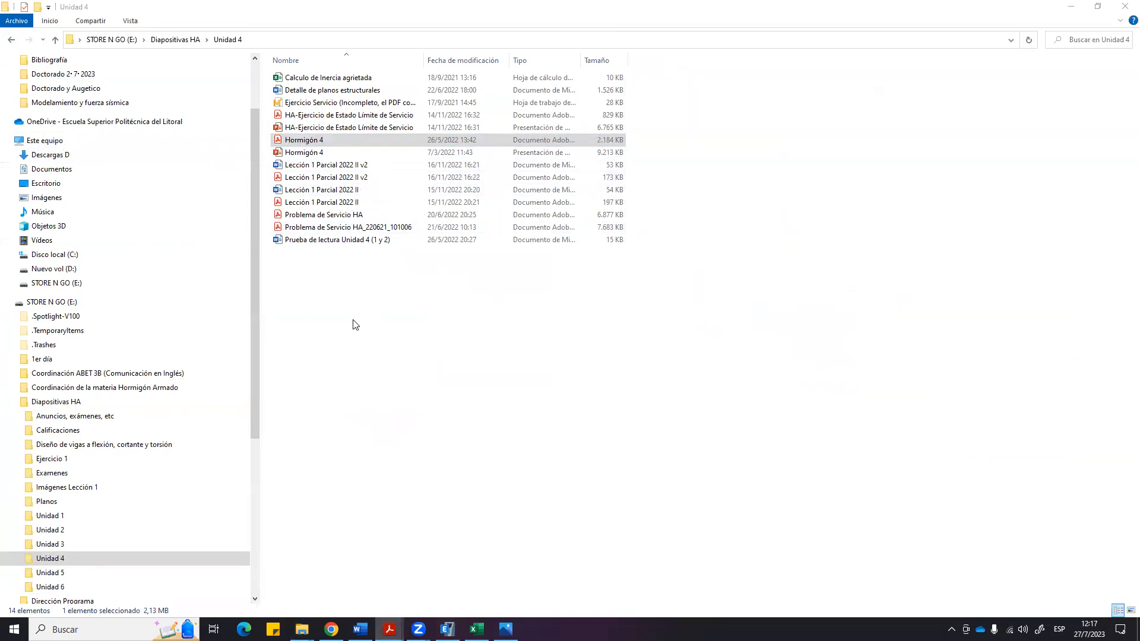
Open the PDFs Problema de Servicio HA and Problema de Servicio HA_220621_101006 to look over their deflection notes.
{"action": "double_click", "coordinate": [319, 216]}
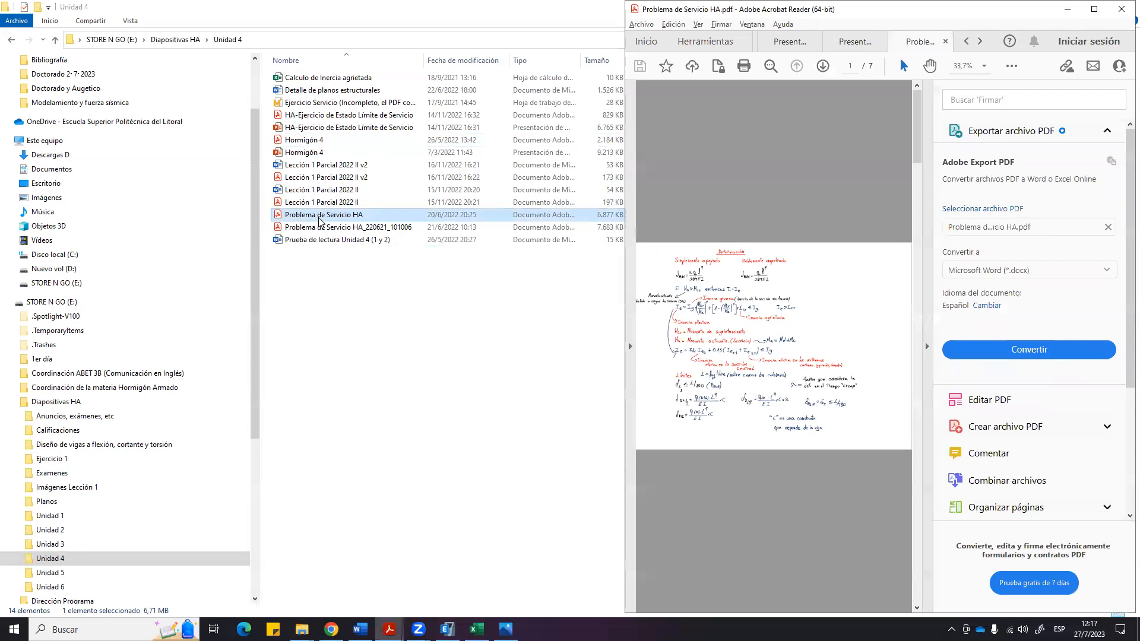
{"action": "left_click", "coordinate": [336, 228]}
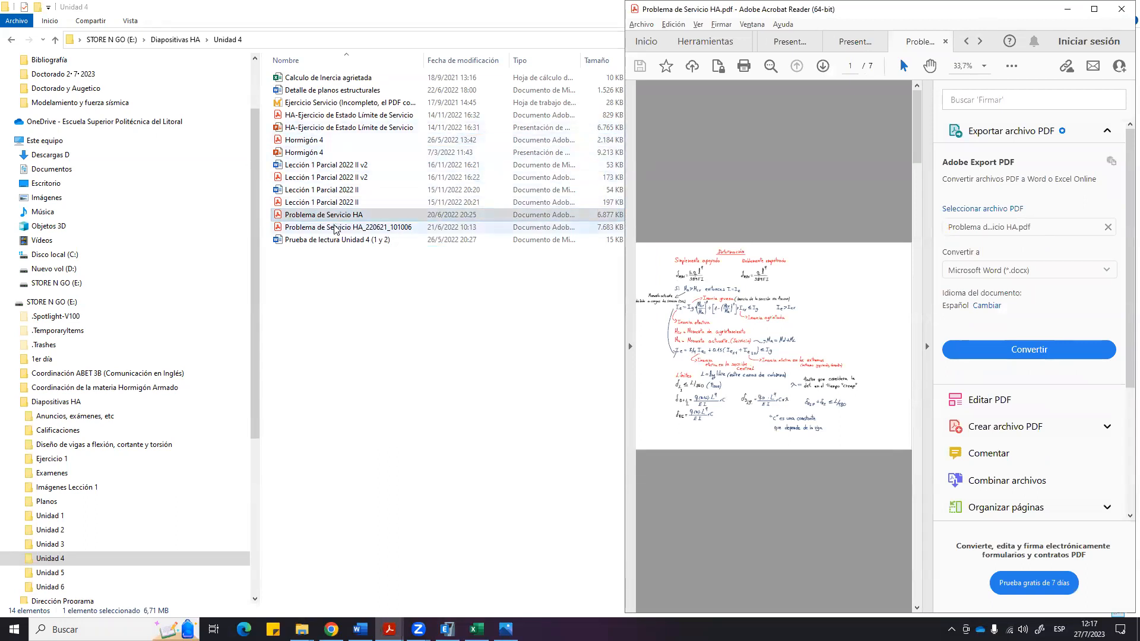
{"action": "double_click", "coordinate": [336, 228]}
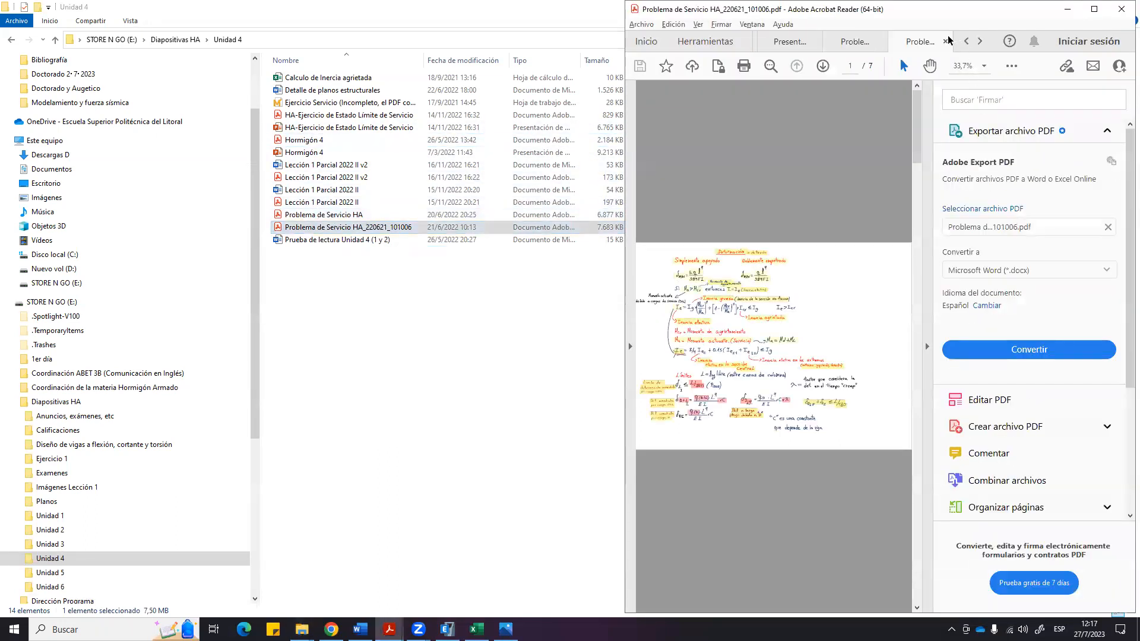
{"action": "left_click", "coordinate": [491, 356]}
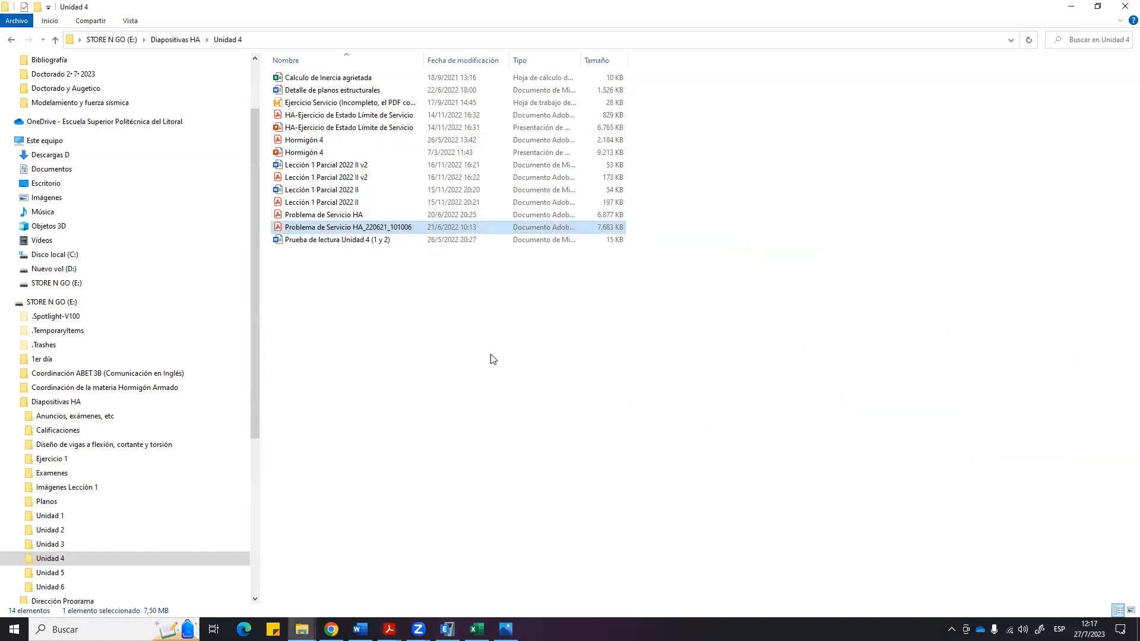
Open the PDF HA-Ejercicio de Estado Límite de Servicio and go to the effective inertia calculation on page 21.
{"action": "double_click", "coordinate": [348, 115]}
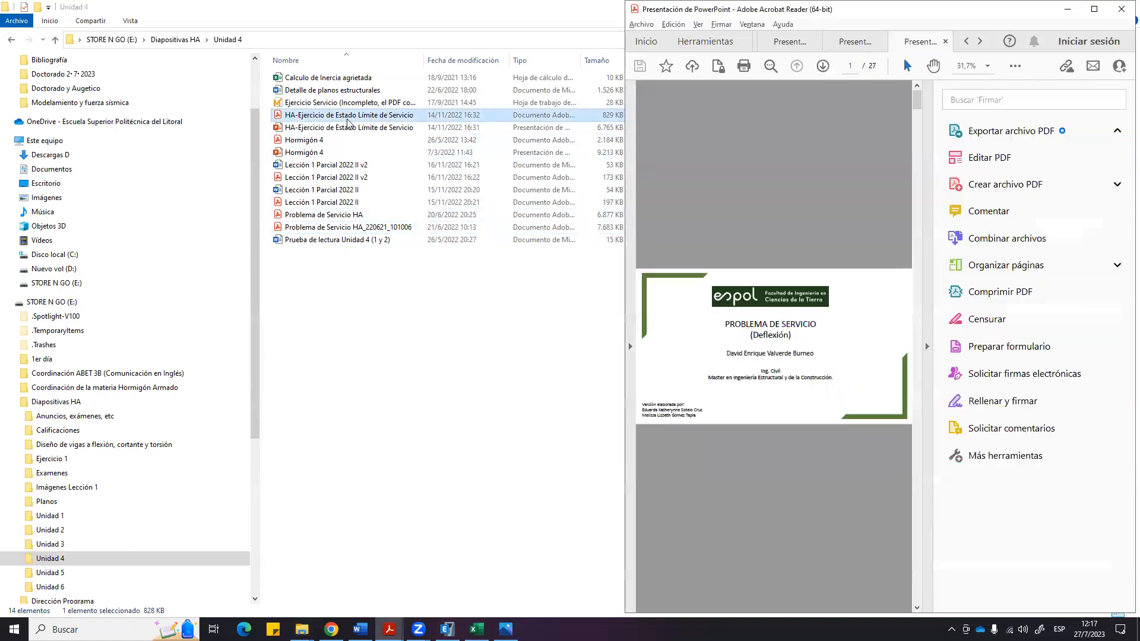
{"action": "left_click", "coordinate": [924, 311]}
{"action": "left_click_drag", "start_coordinate": [1091, 100], "coordinate": [1067, 472]}
{"action": "scroll", "coordinate": [819, 479], "scroll_direction": "up", "scroll_amount": 2, "text": "ctrl"}
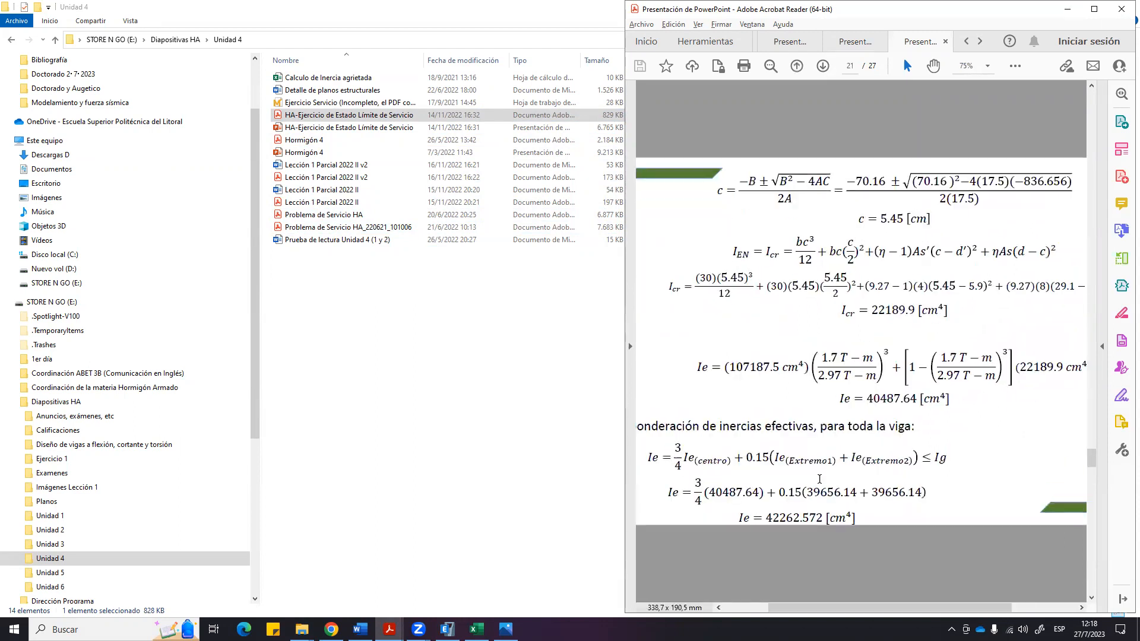
Examine the beam's weighted effective inertia Ie by selecting its result line, and continue to the beam sketch on page 26.
{"action": "left_click_drag", "start_coordinate": [744, 521], "coordinate": [859, 518]}
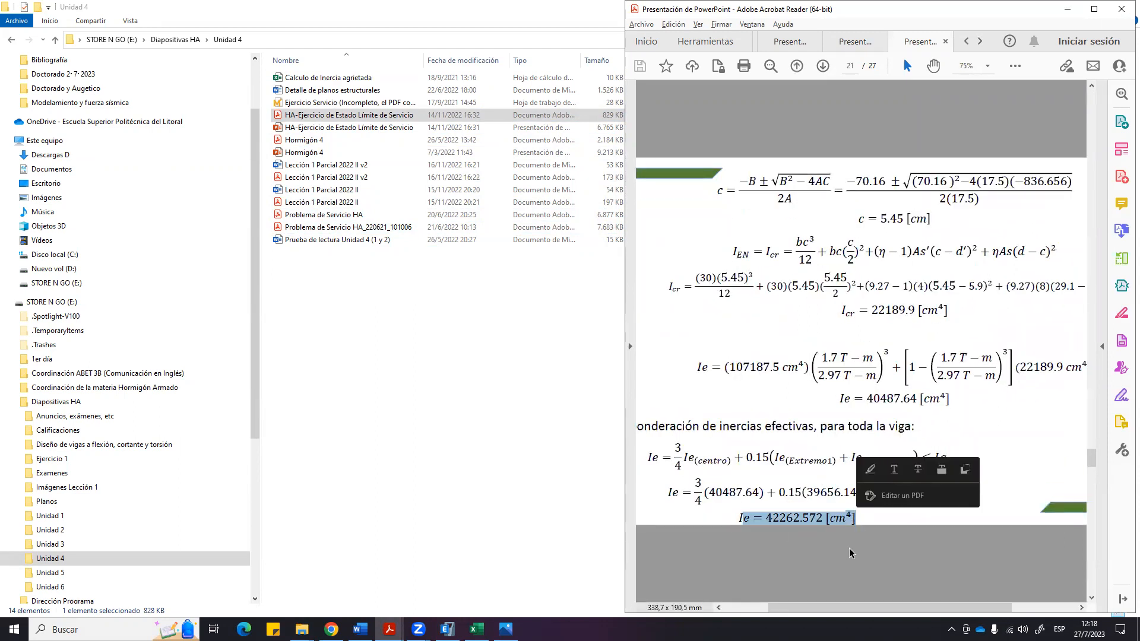
{"action": "left_click", "coordinate": [853, 527]}
{"action": "left_click_drag", "start_coordinate": [855, 608], "coordinate": [822, 607]}
{"action": "left_click_drag", "start_coordinate": [794, 519], "coordinate": [919, 520]}
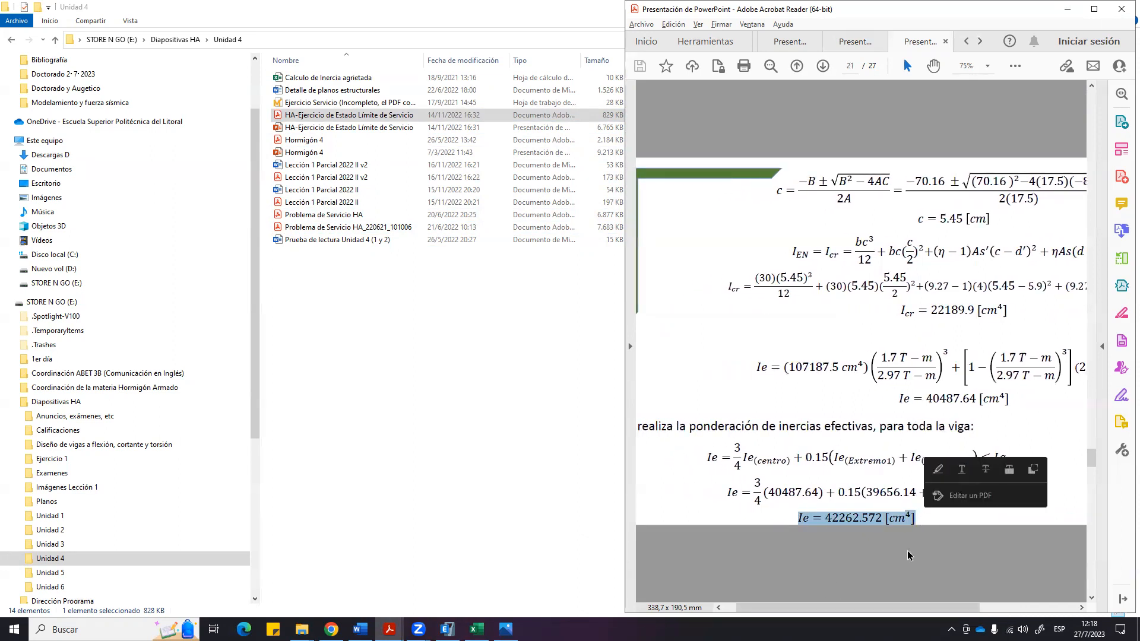
{"action": "left_click", "coordinate": [900, 551]}
{"action": "left_click_drag", "start_coordinate": [798, 518], "coordinate": [922, 520]}
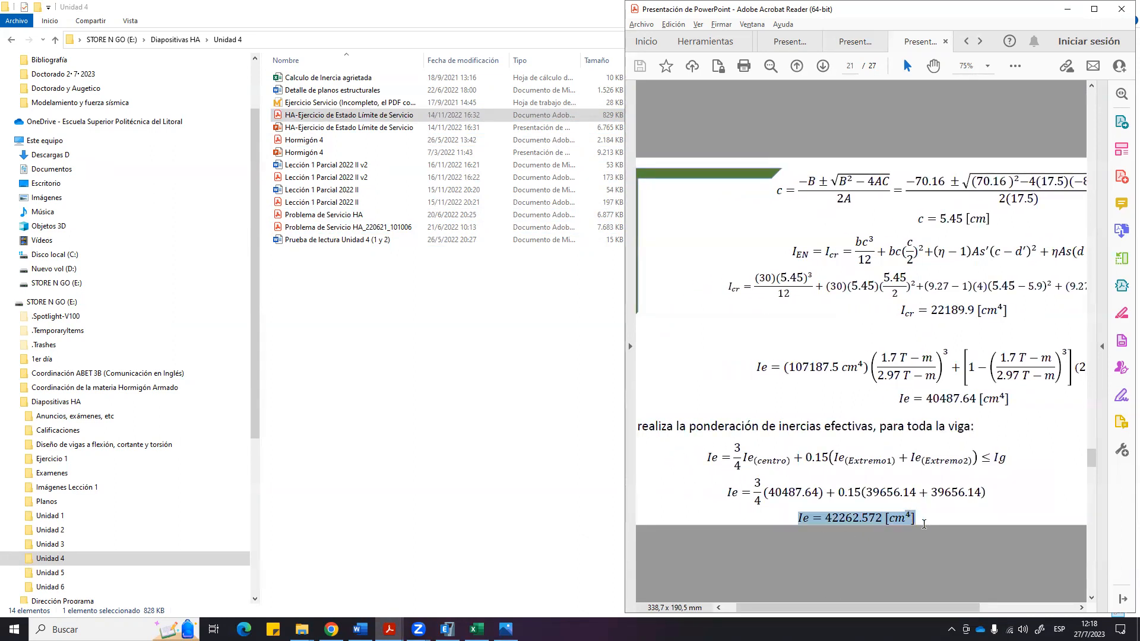
{"action": "left_click", "coordinate": [927, 553]}
{"action": "scroll", "coordinate": [847, 464], "scroll_direction": "down", "scroll_amount": 5}
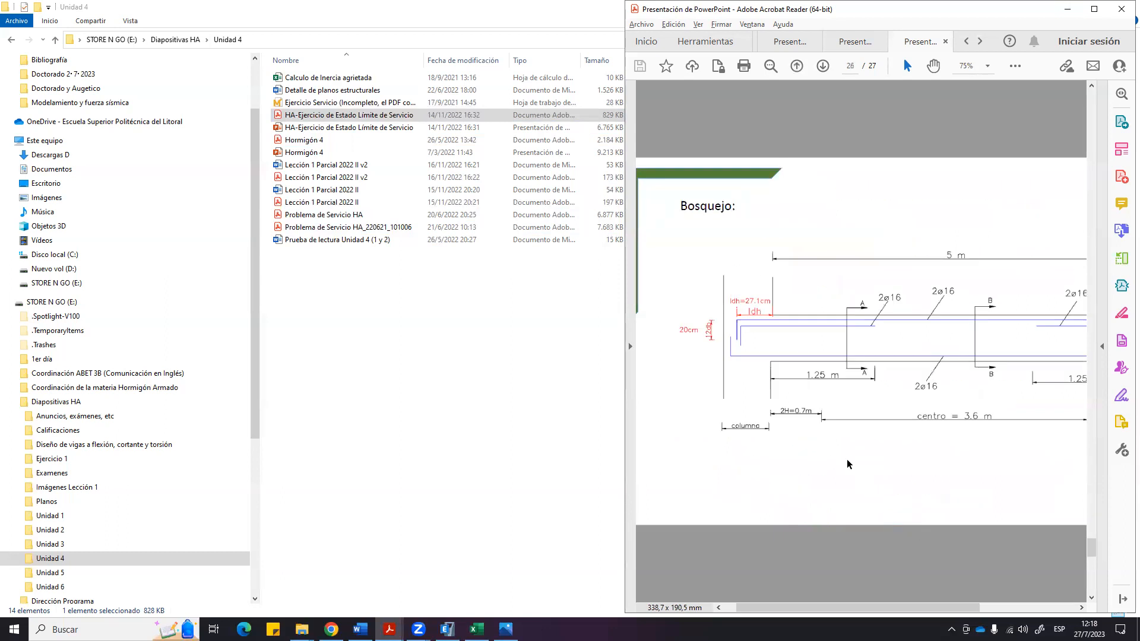
Switch to the Hormigón 4 presentation in a wider window and browse its service limit state slides to page 12.
{"action": "left_click", "coordinate": [855, 41]}
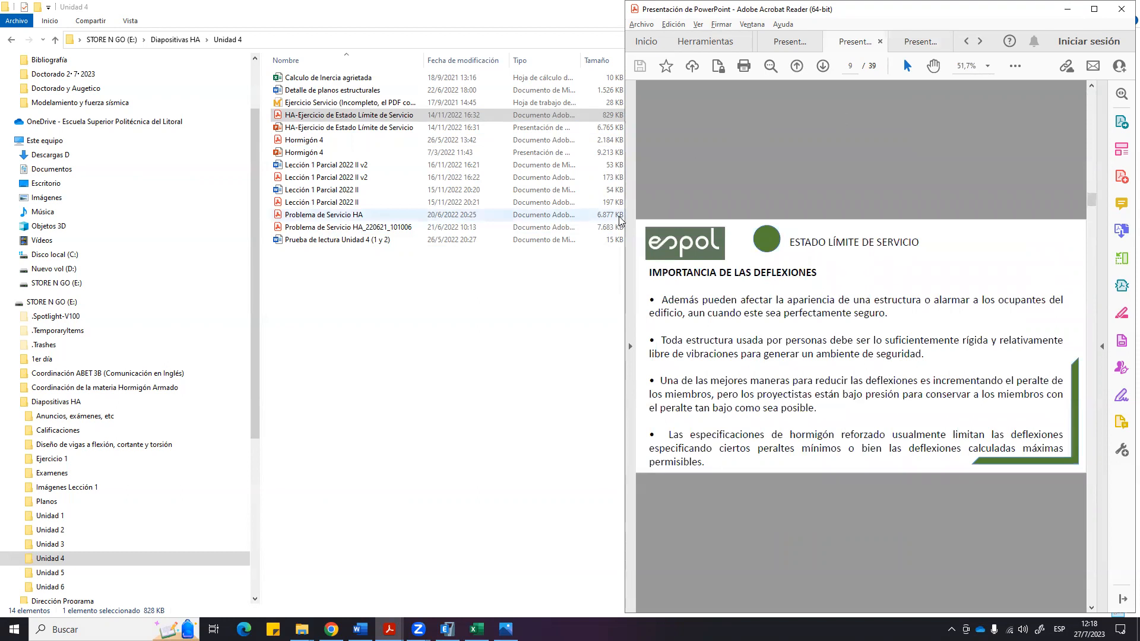
{"action": "left_click_drag", "start_coordinate": [623, 215], "coordinate": [123, 216]}
{"action": "scroll", "coordinate": [488, 367], "scroll_direction": "down", "scroll_amount": 20}
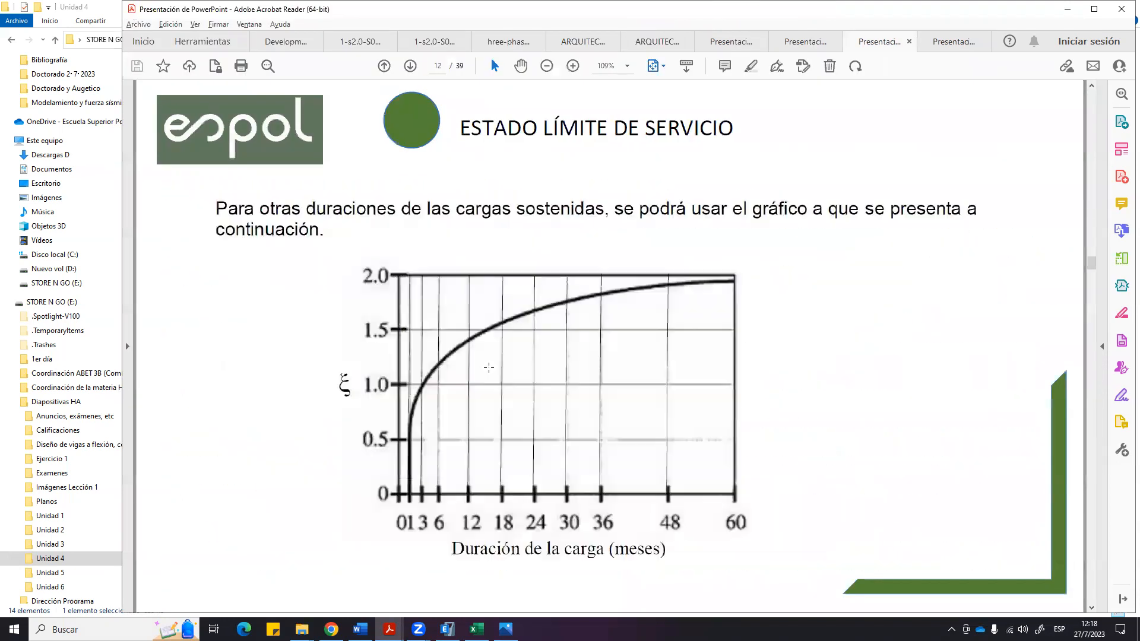
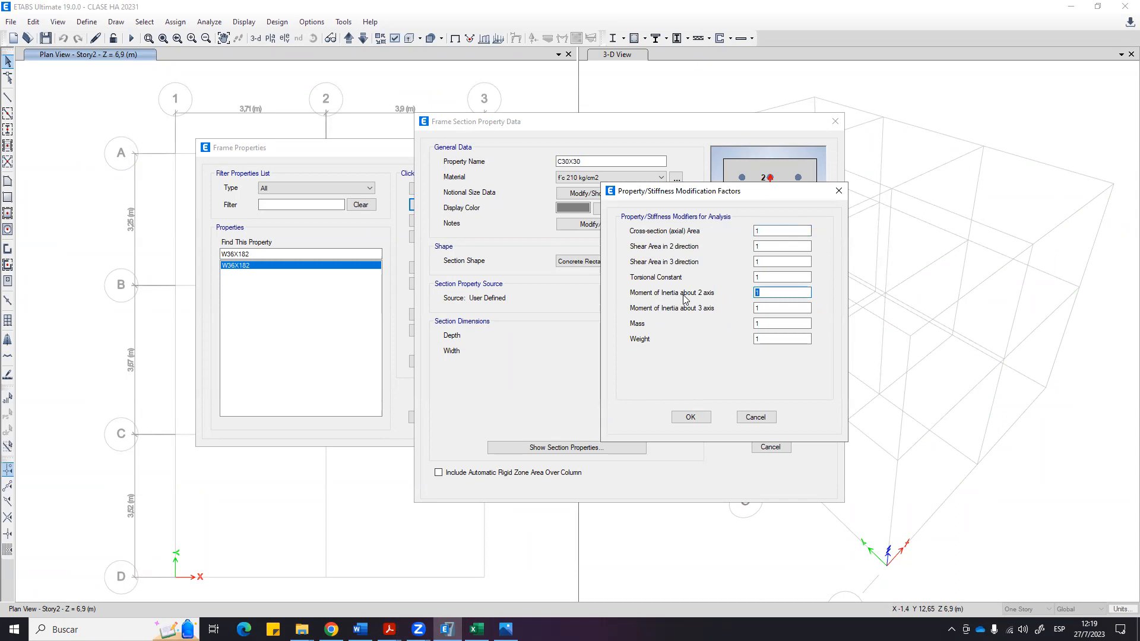
Set the C30X30 column's moment of inertia modifiers about the 2 and 3 axes to 0,8 and accept them.
{"action": "type", "text": ",8"}
{"action": "double_click", "coordinate": [779, 306]}
{"action": "type", "text": ",8"}
{"action": "left_click", "coordinate": [788, 293]}
{"action": "left_click", "coordinate": [690, 417]}
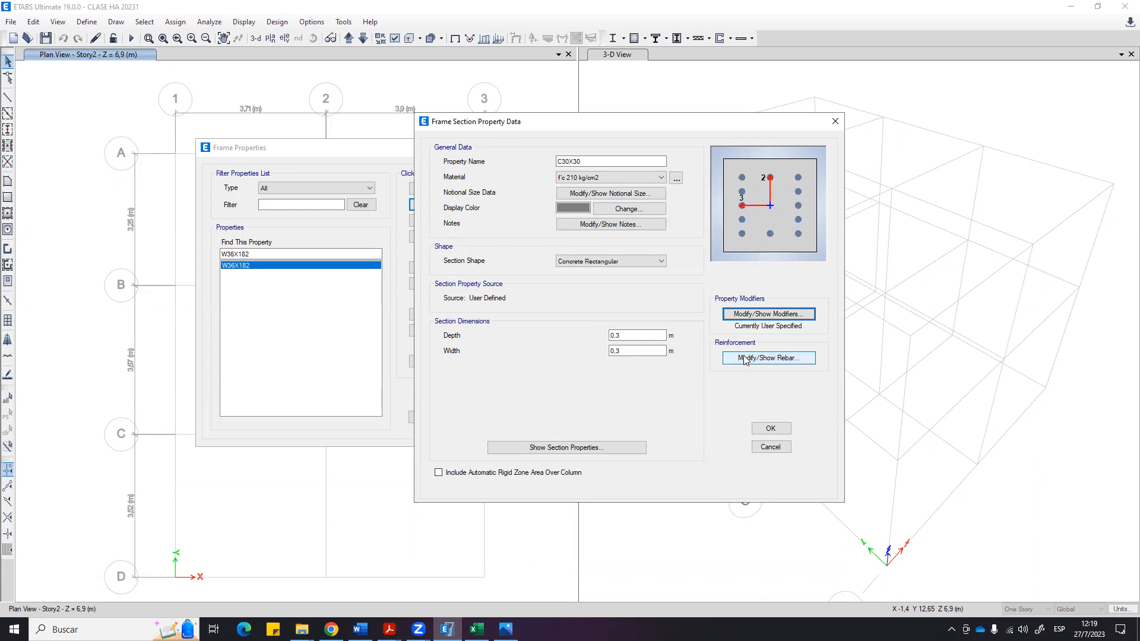
Open the C30X30 reinforcement data, try the beam design type, and keep P-M2-M3 Design (Column).
{"action": "left_click", "coordinate": [745, 359]}
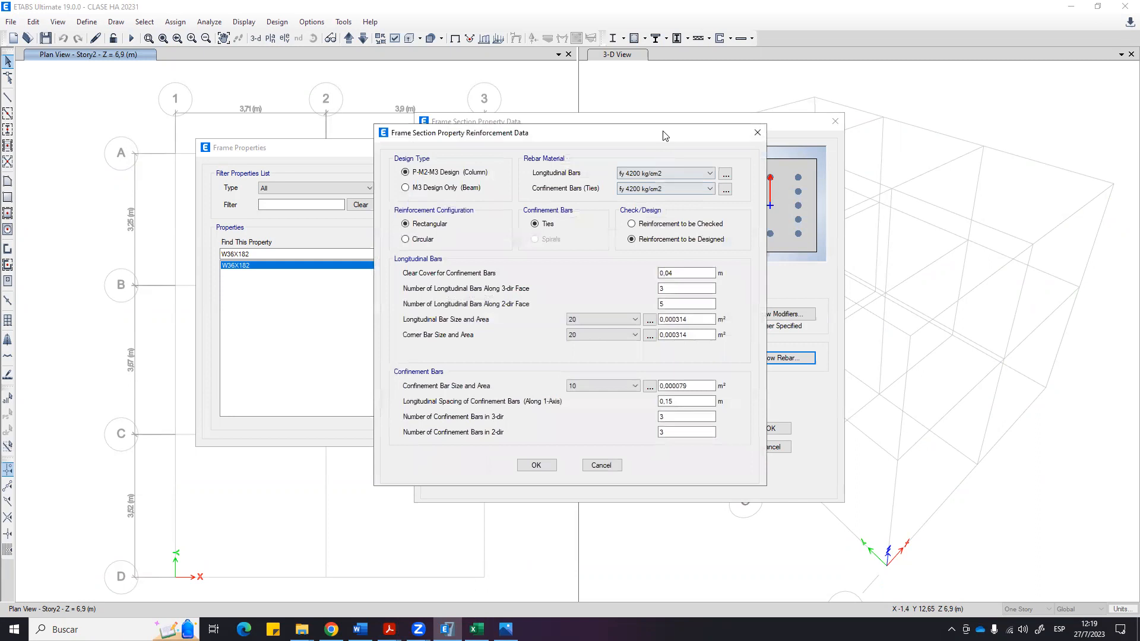
{"action": "left_click_drag", "start_coordinate": [656, 139], "coordinate": [394, 165]}
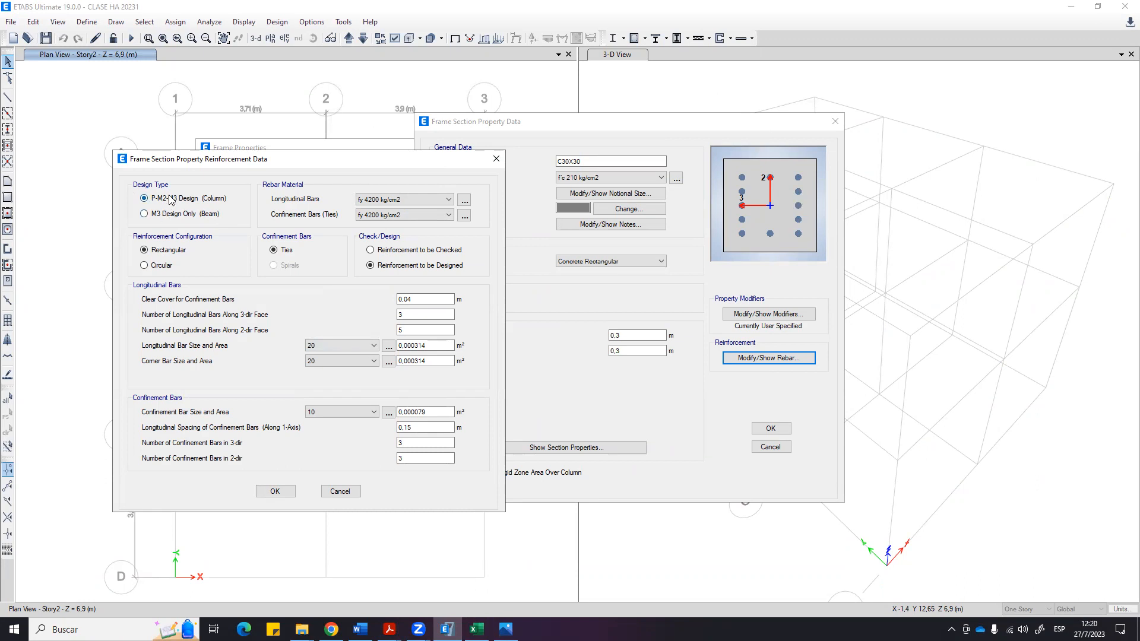
{"action": "left_click", "coordinate": [177, 217]}
{"action": "left_click", "coordinate": [182, 200]}
{"action": "left_click", "coordinate": [184, 216]}
{"action": "left_click", "coordinate": [185, 199]}
Keep fy 4200 kg/cm2 rebar and Reinforcement to be Designed for C30X30, and accept the column section.
{"action": "left_click", "coordinate": [383, 200]}
{"action": "left_click", "coordinate": [383, 212]}
{"action": "left_click", "coordinate": [383, 215]}
{"action": "left_click", "coordinate": [379, 214]}
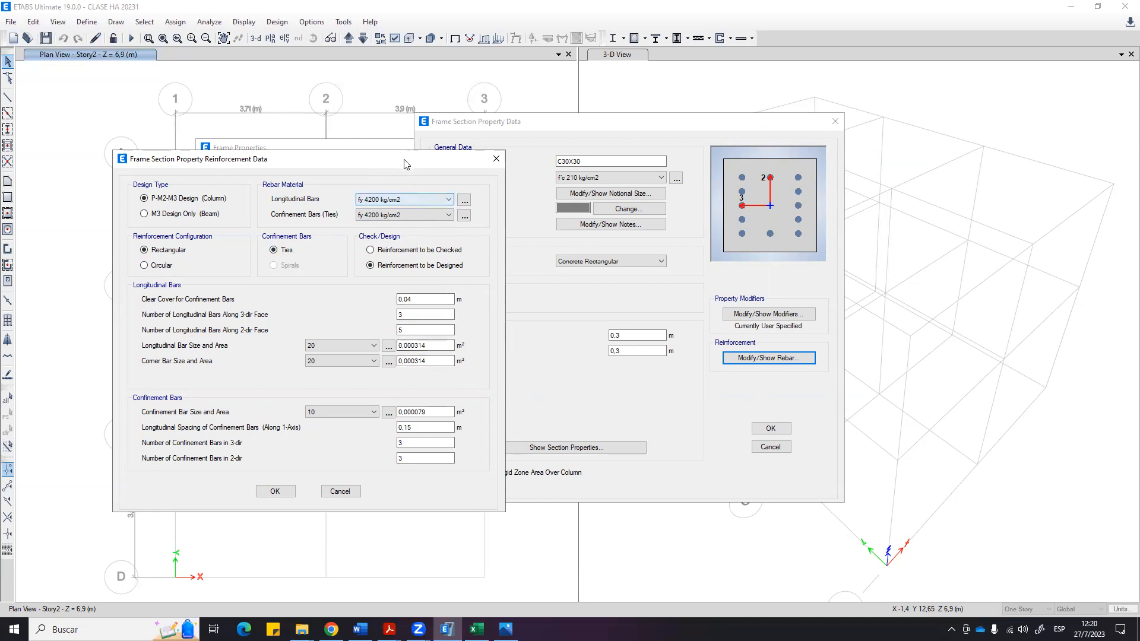
{"action": "left_click_drag", "start_coordinate": [406, 164], "coordinate": [391, 142]}
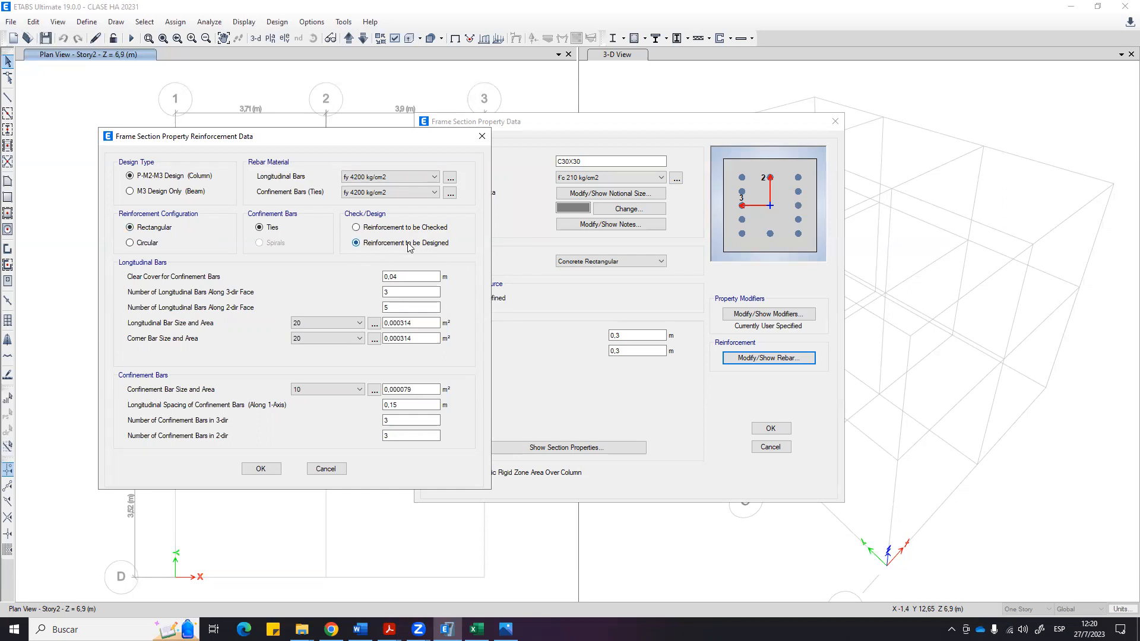
{"action": "left_click", "coordinate": [381, 229]}
{"action": "left_click", "coordinate": [358, 245]}
{"action": "left_click", "coordinate": [270, 470]}
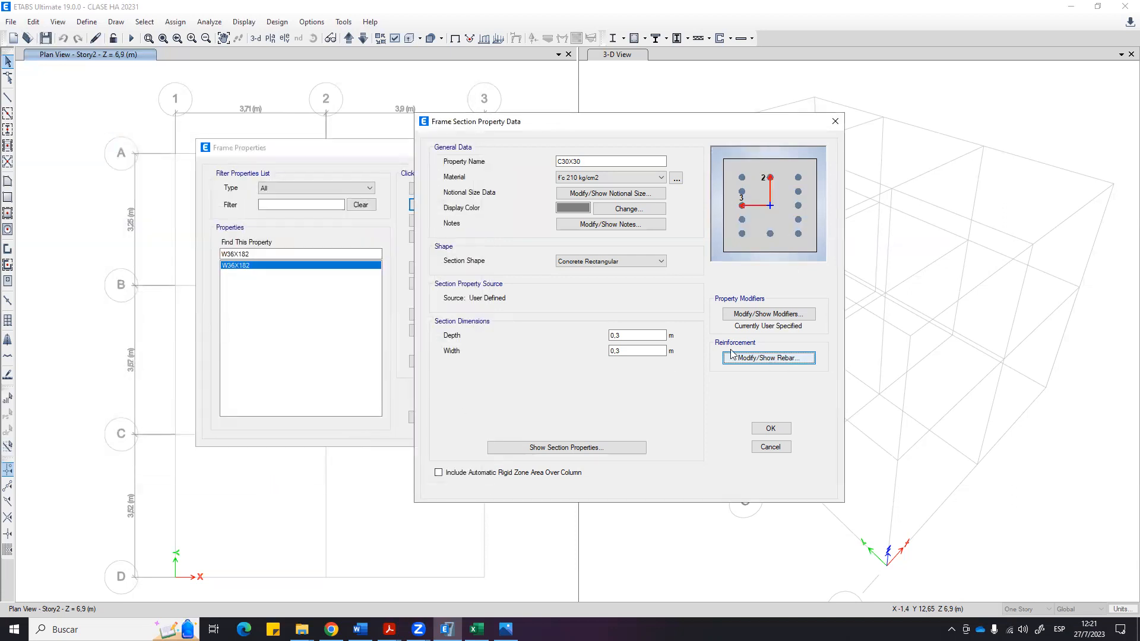
{"action": "left_click", "coordinate": [771, 429]}
Delete the W36X182 steel section from the frame properties list.
{"action": "left_click", "coordinate": [251, 273]}
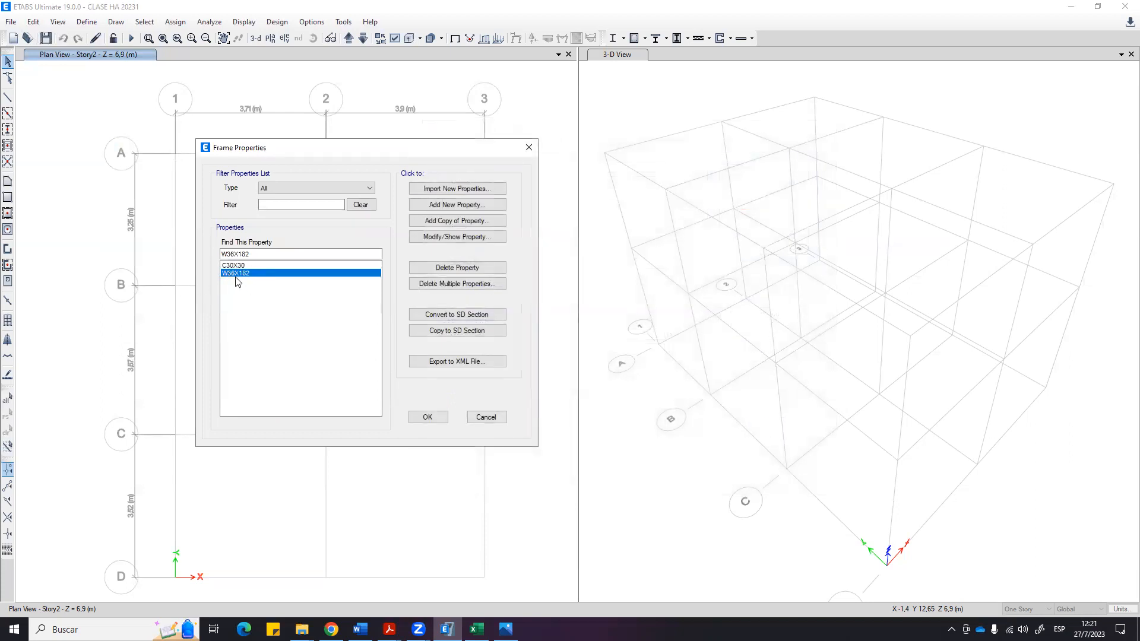
{"action": "left_click", "coordinate": [478, 268]}
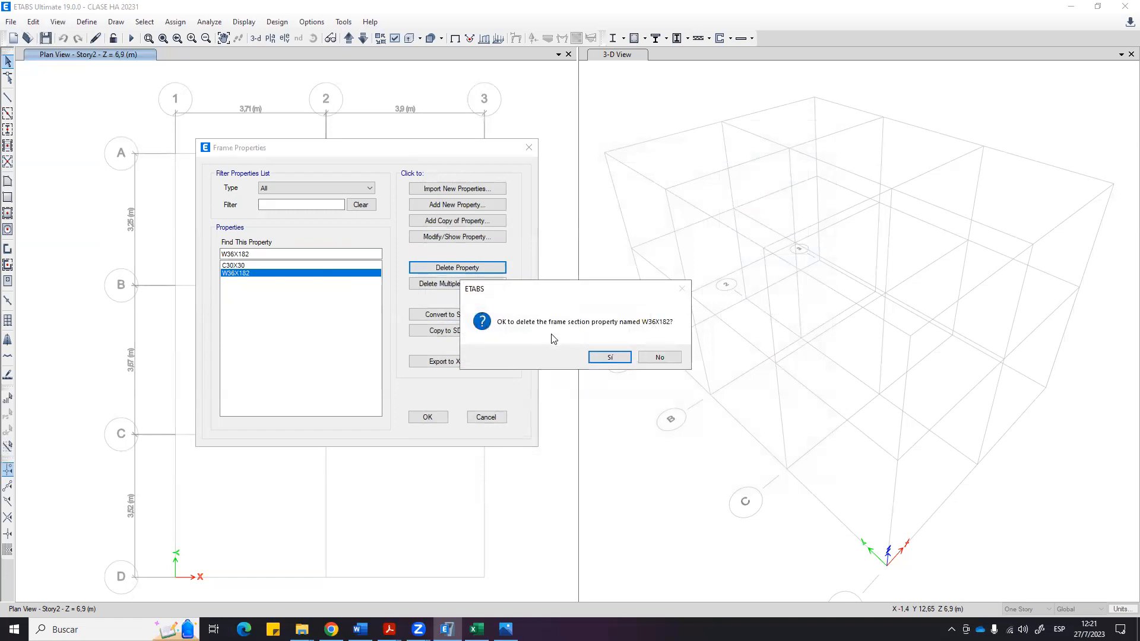
{"action": "left_click", "coordinate": [601, 354]}
{"action": "left_click", "coordinate": [232, 289]}
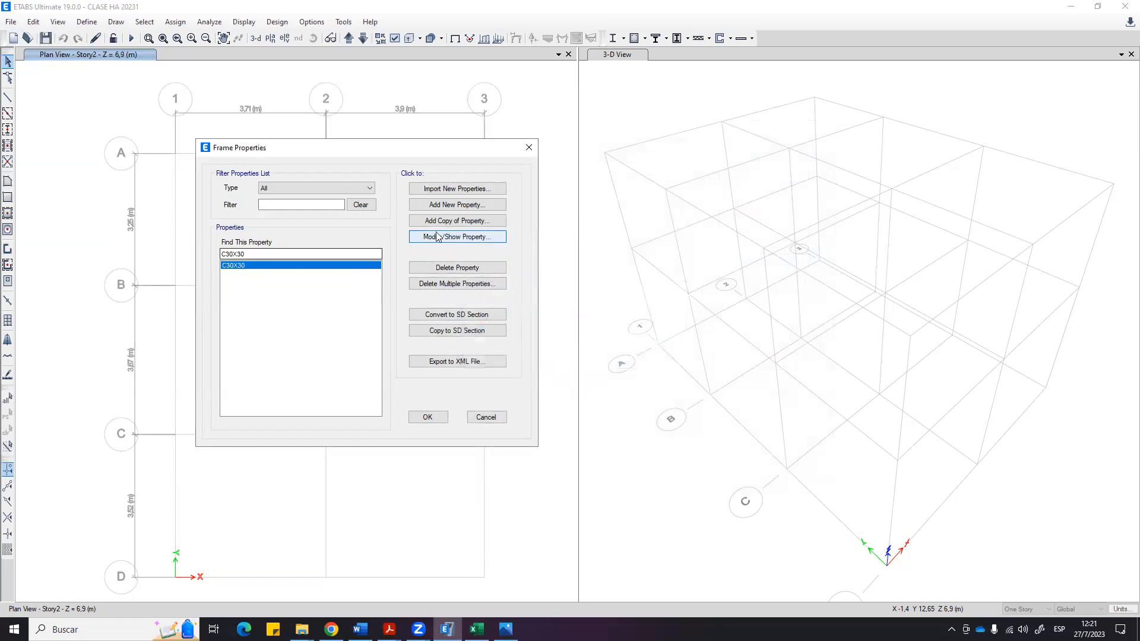
Add a rectangular concrete section named V30X20 with a depth of 0,2 m and a width of 0,3 m.
{"action": "left_click", "coordinate": [456, 205]}
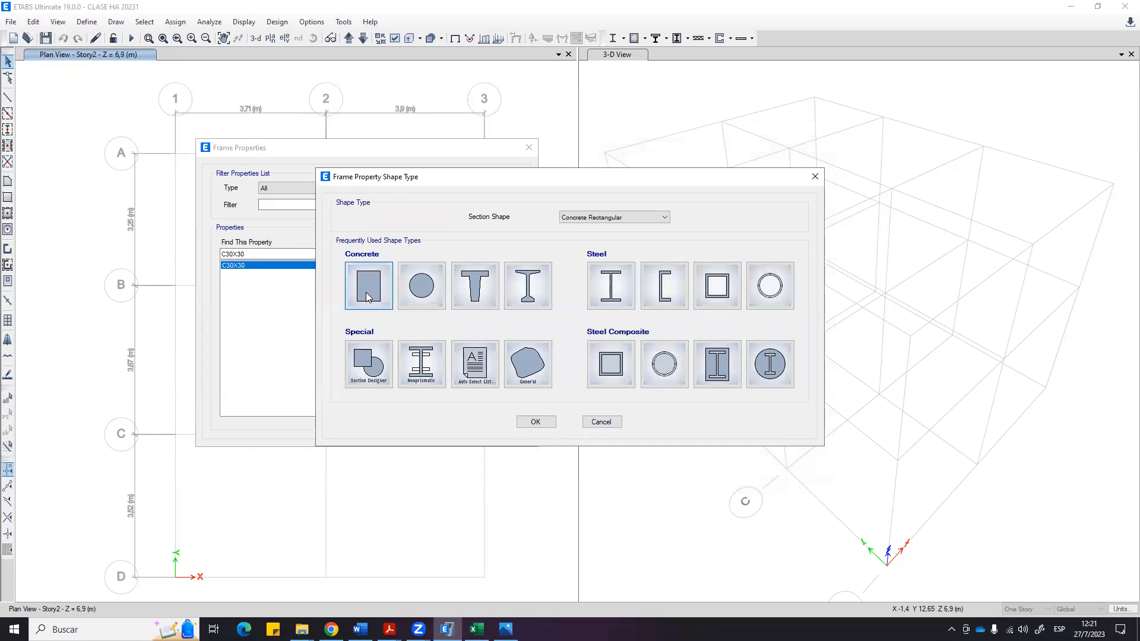
{"action": "left_click", "coordinate": [366, 296]}
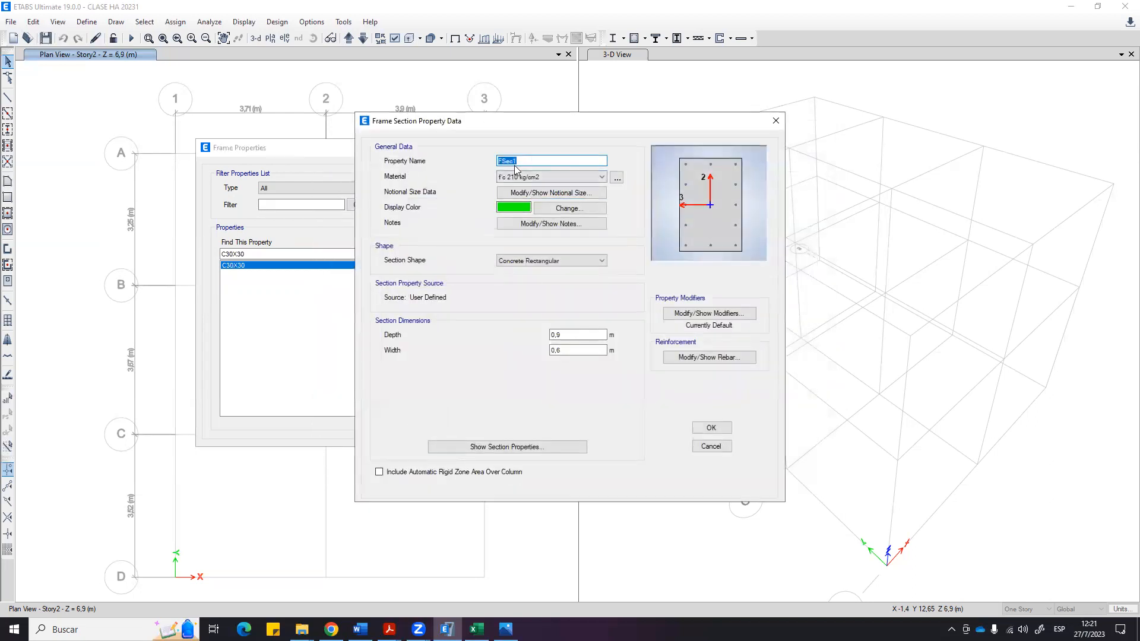
{"action": "type", "text": "V"}
{"action": "left_click", "coordinate": [593, 335]}
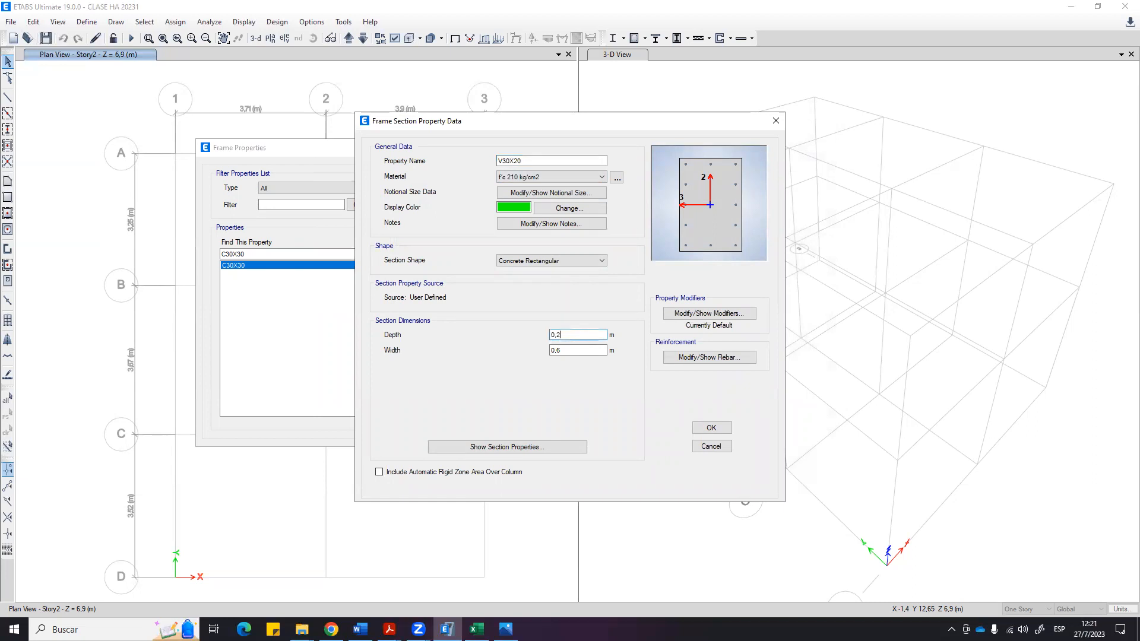
{"action": "left_click", "coordinate": [560, 350]}
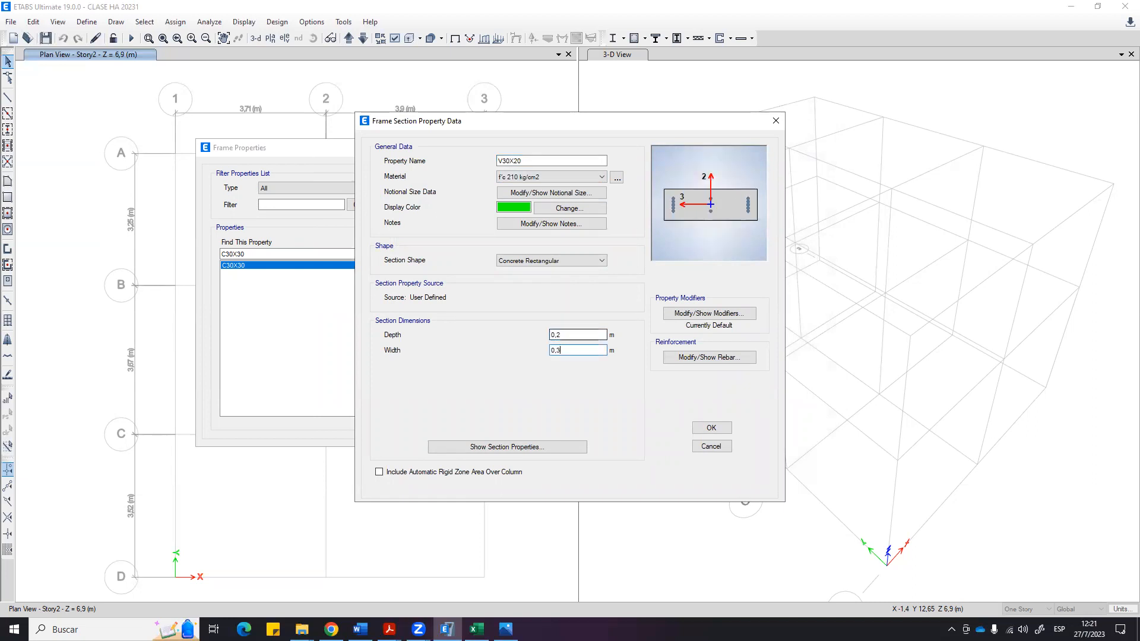
{"action": "type", "text": "0,3"}
{"action": "left_click", "coordinate": [591, 335]}
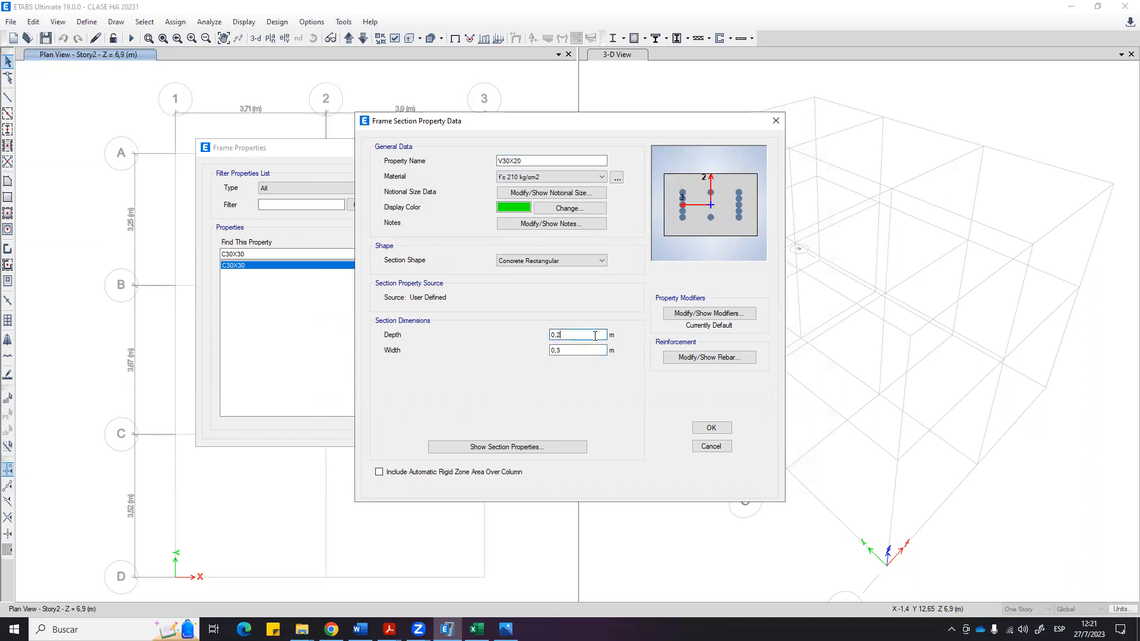
Open the V30X20 stiffness modifiers and consult the NEC cracked-inertia factors on page 19 of the service limit state PDF.
{"action": "left_click", "coordinate": [730, 314]}
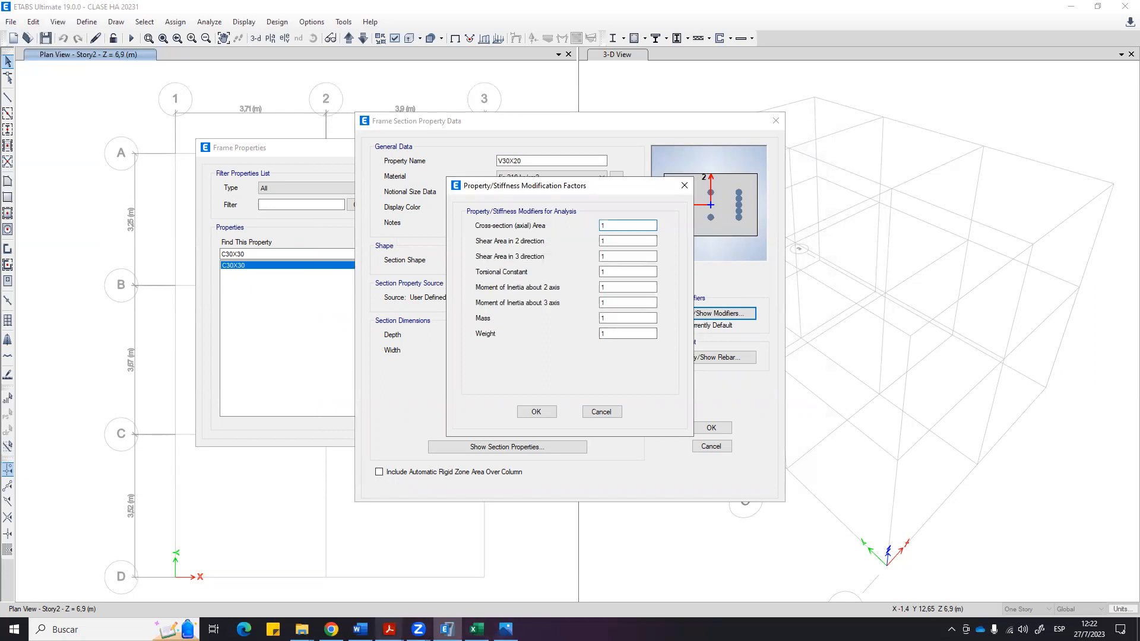
{"action": "mouse_move", "coordinate": [389, 628]}
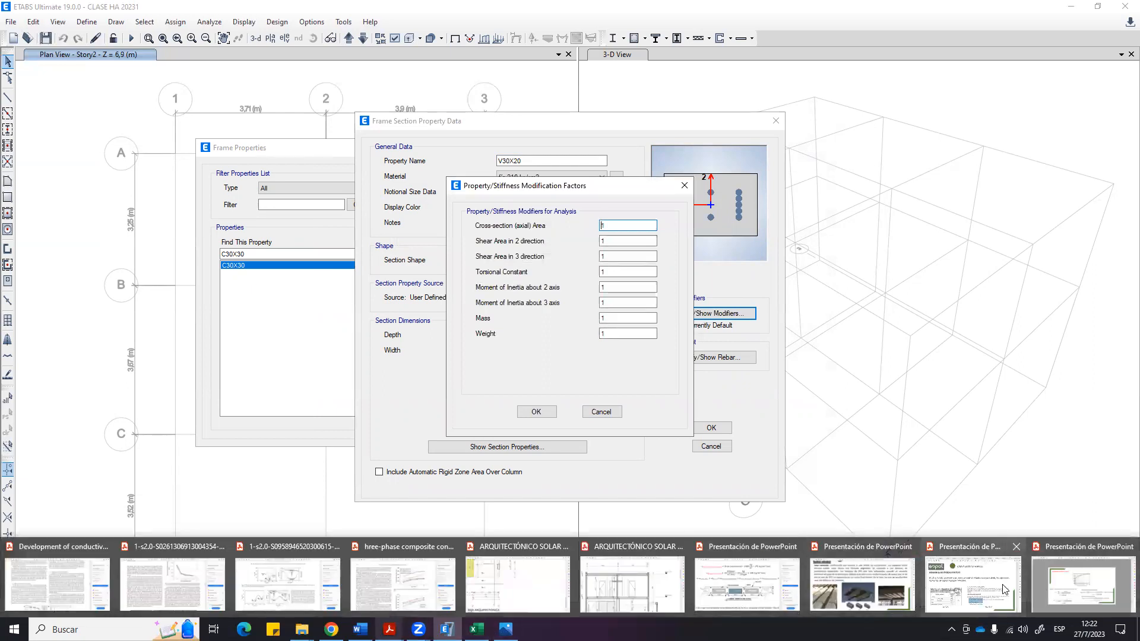
{"action": "left_click", "coordinate": [1005, 589]}
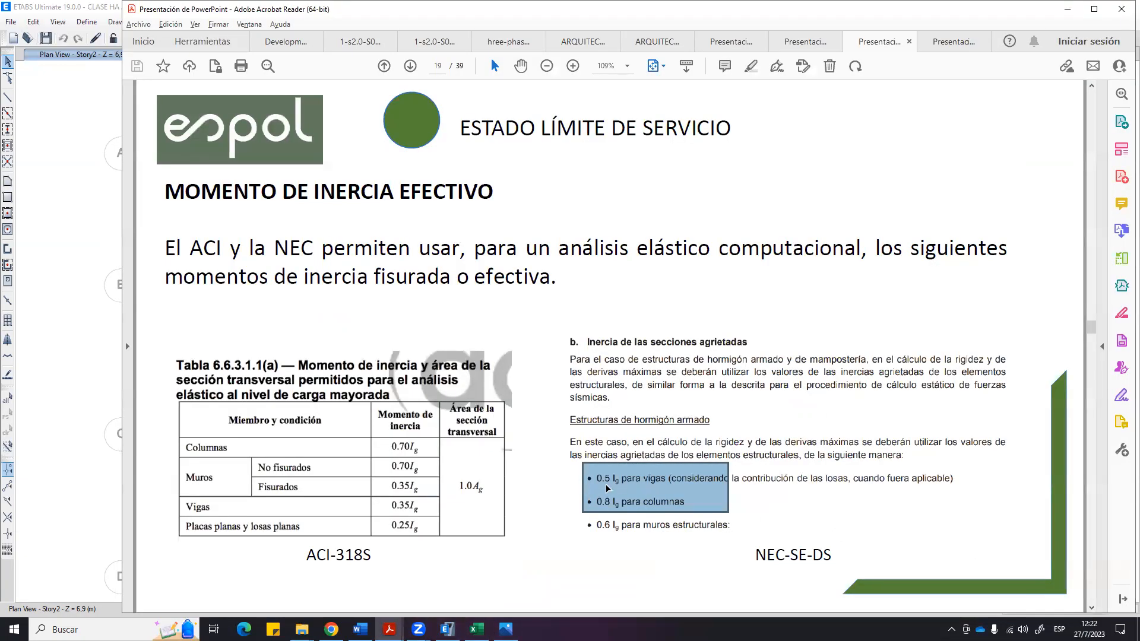
{"action": "left_click", "coordinate": [626, 485]}
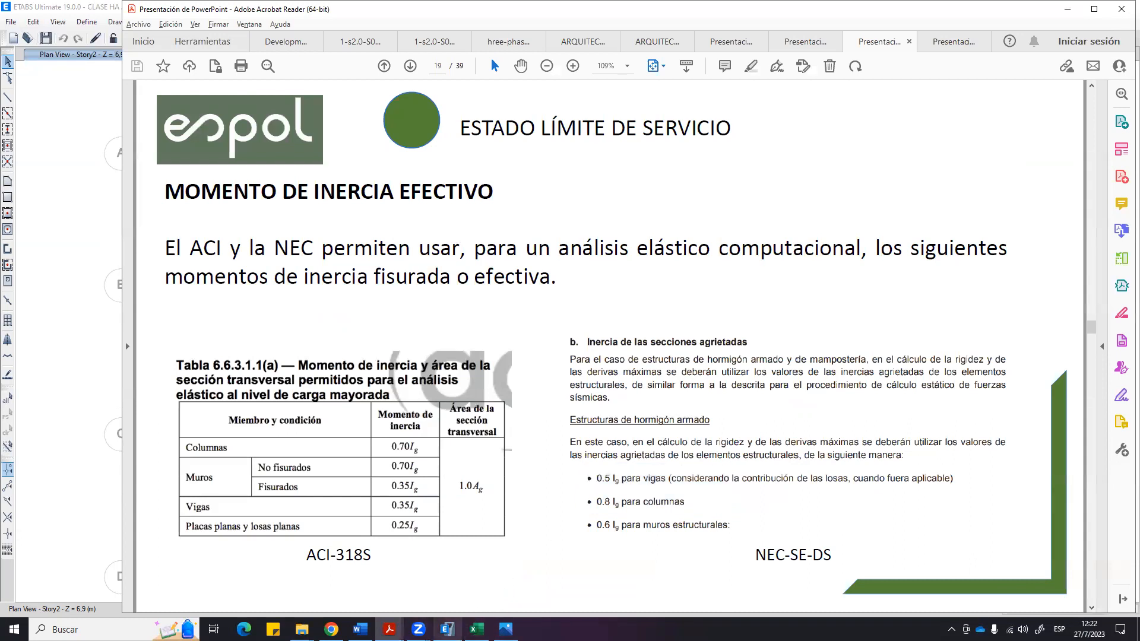
Switch back to ETABS and set the V30X20 beam's moment of inertia modifier about the 3 axis to ,5.
{"action": "left_click", "coordinate": [447, 628]}
{"action": "left_click", "coordinate": [613, 302]}
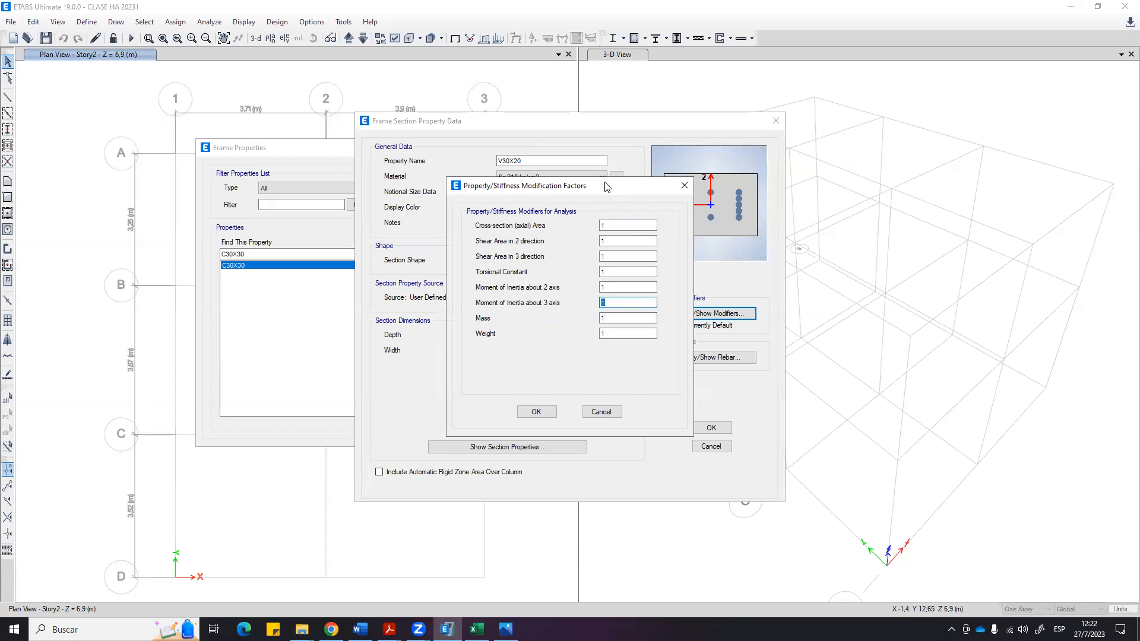
{"action": "left_click_drag", "start_coordinate": [607, 185], "coordinate": [436, 189]}
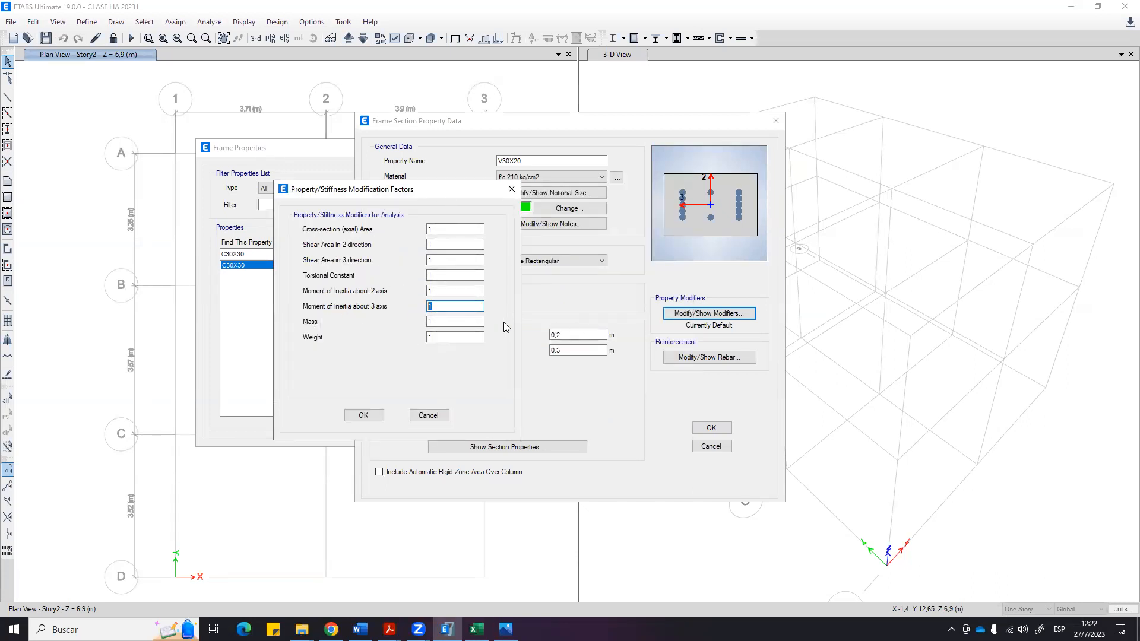
{"action": "type", "text": ".5"}
{"action": "left_click", "coordinate": [444, 291]}
{"action": "left_click", "coordinate": [430, 306]}
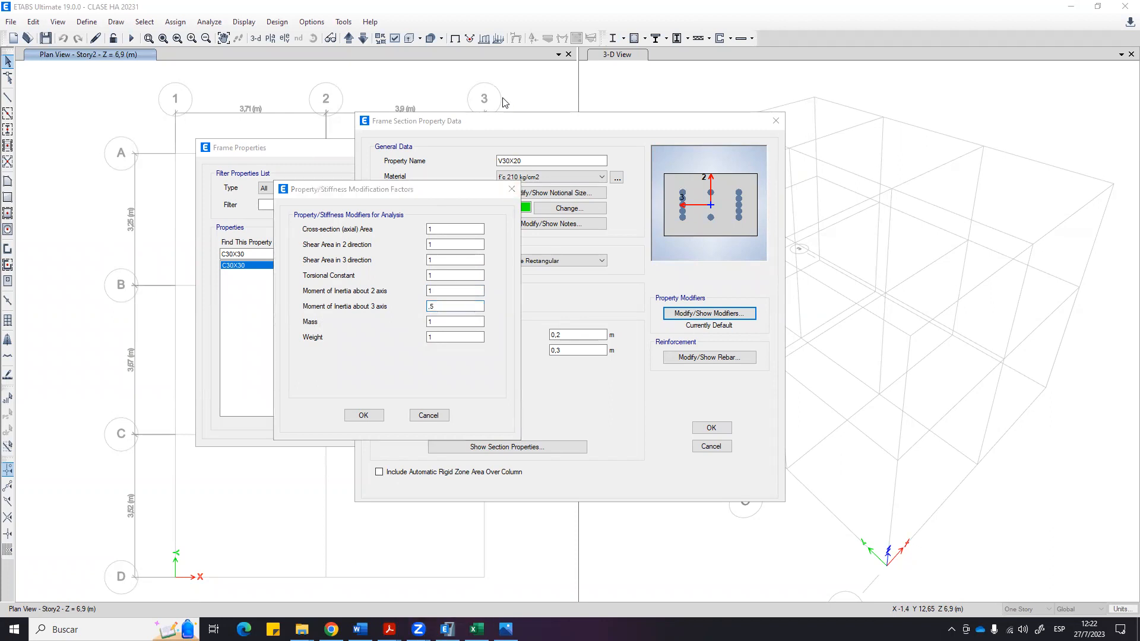
{"action": "mouse_move", "coordinate": [682, 234]}
{"action": "left_mouse_down"}
{"action": "mouse_move", "coordinate": [687, 214]}
{"action": "mouse_move", "coordinate": [706, 224]}
{"action": "mouse_move", "coordinate": [724, 213]}
{"action": "mouse_move", "coordinate": [743, 232]}
{"action": "mouse_move", "coordinate": [741, 212]}
{"action": "left_mouse_up"}
{"action": "mouse_move", "coordinate": [676, 189]}
{"action": "left_mouse_down"}
{"action": "mouse_move", "coordinate": [689, 186]}
{"action": "mouse_move", "coordinate": [683, 215]}
{"action": "mouse_move", "coordinate": [816, 205]}
{"action": "left_mouse_up"}
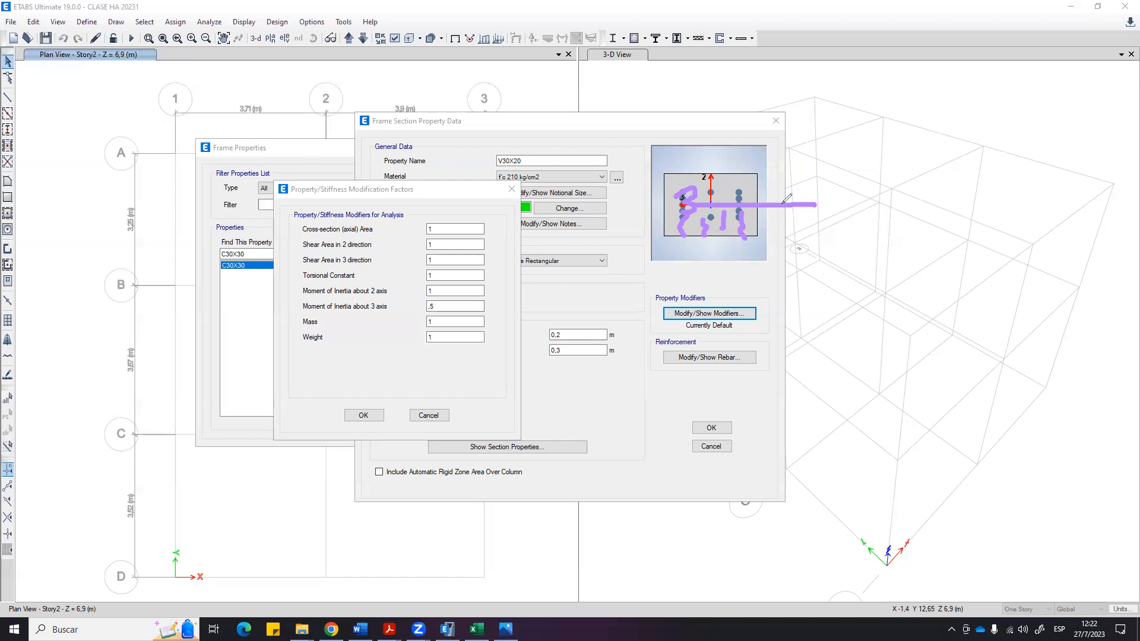
{"action": "mouse_move", "coordinate": [664, 185]}
{"action": "left_mouse_down"}
{"action": "mouse_move", "coordinate": [687, 185]}
{"action": "mouse_move", "coordinate": [678, 199]}
{"action": "mouse_move", "coordinate": [689, 214]}
{"action": "mouse_move", "coordinate": [723, 212]}
{"action": "mouse_move", "coordinate": [740, 240]}
{"action": "left_mouse_up"}
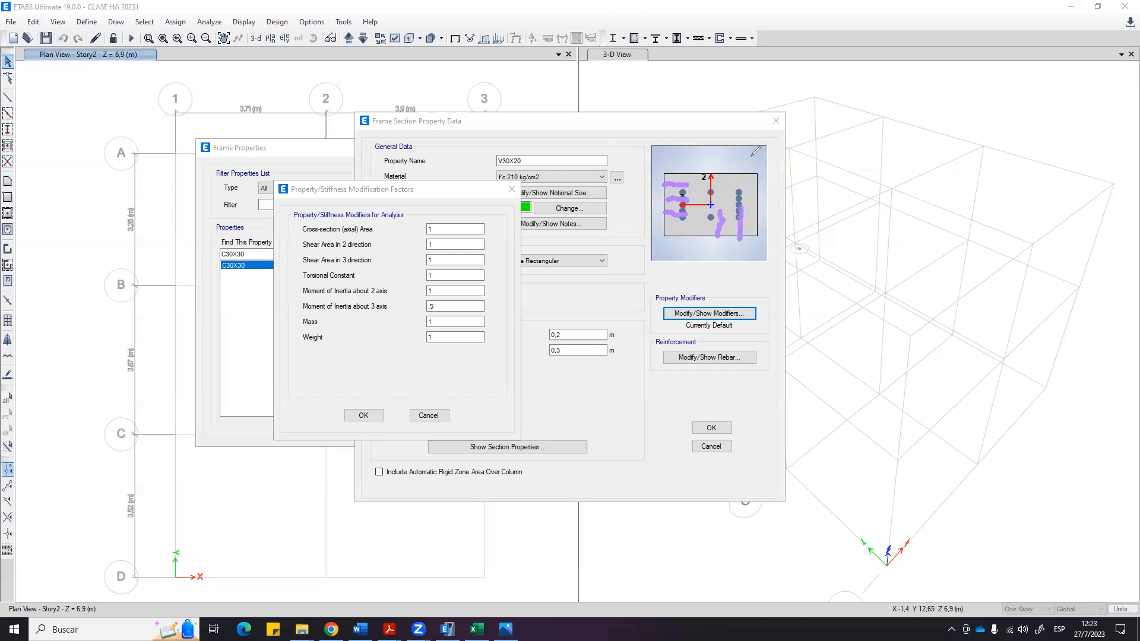
Accept the modifiers and set the V30X20 reinforcement design type to M3 Design Only (Beam).
{"action": "left_click", "coordinate": [363, 415]}
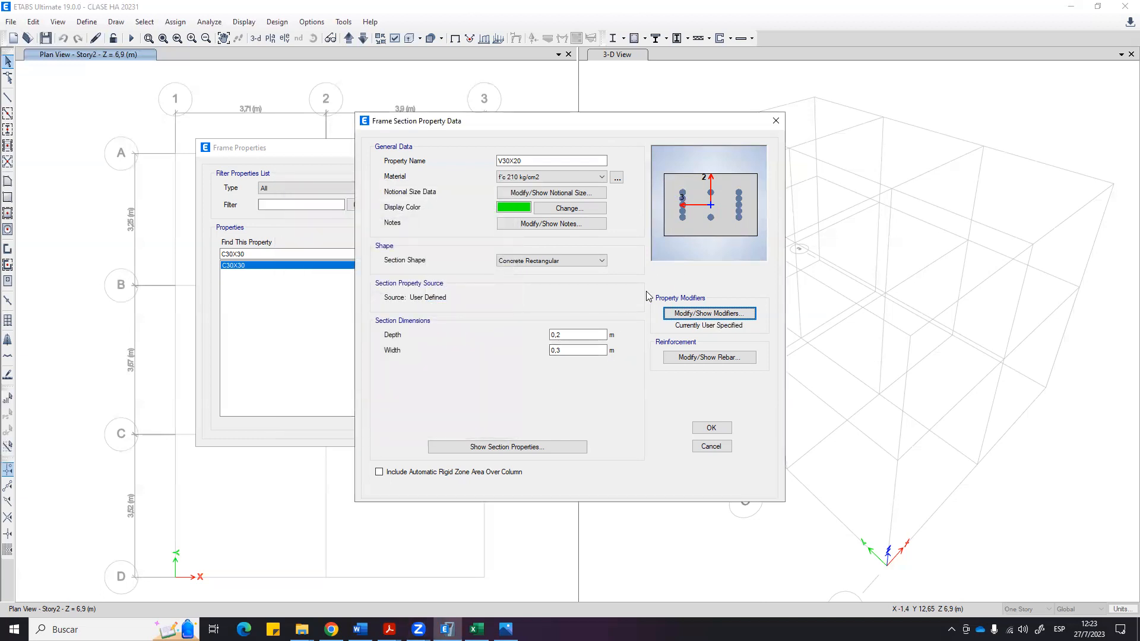
{"action": "left_click", "coordinate": [736, 360]}
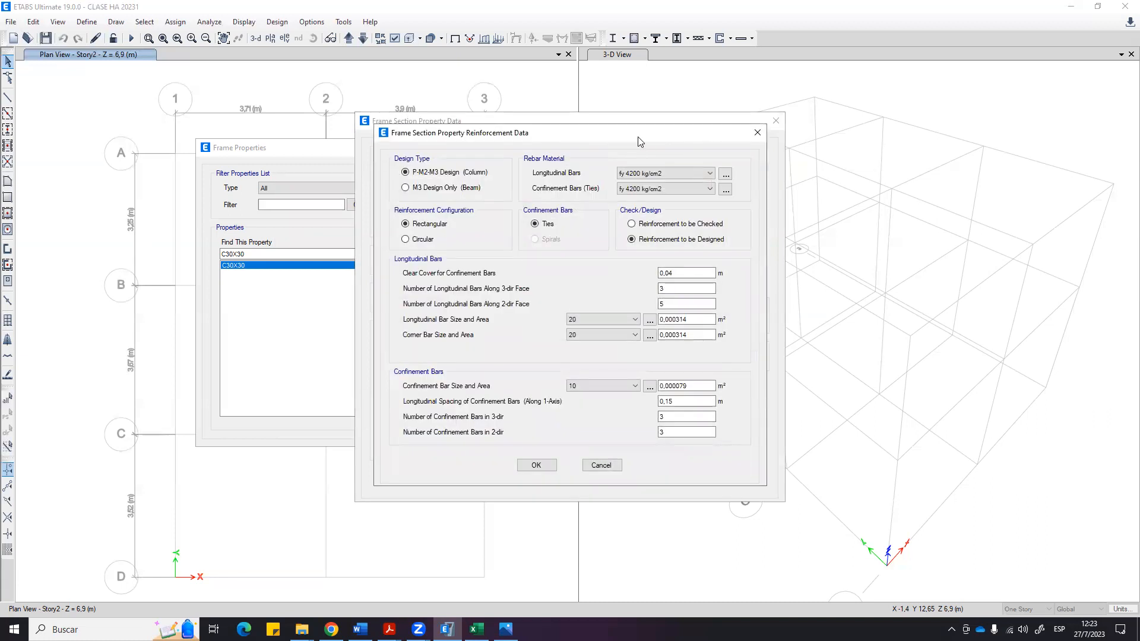
{"action": "left_click_drag", "start_coordinate": [639, 141], "coordinate": [334, 122]}
{"action": "left_click", "coordinate": [168, 171]}
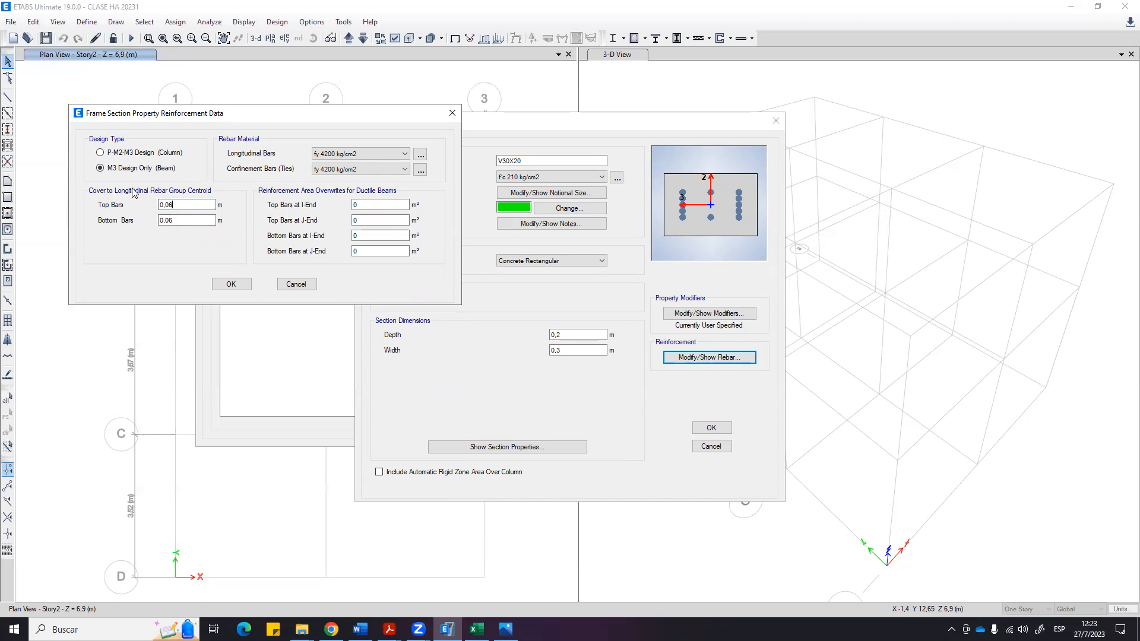
{"action": "left_click", "coordinate": [190, 220]}
{"action": "left_click", "coordinate": [190, 206]}
{"action": "left_click", "coordinate": [189, 221]}
{"action": "left_click", "coordinate": [199, 204]}
{"action": "key", "text": "super+shift+s"}
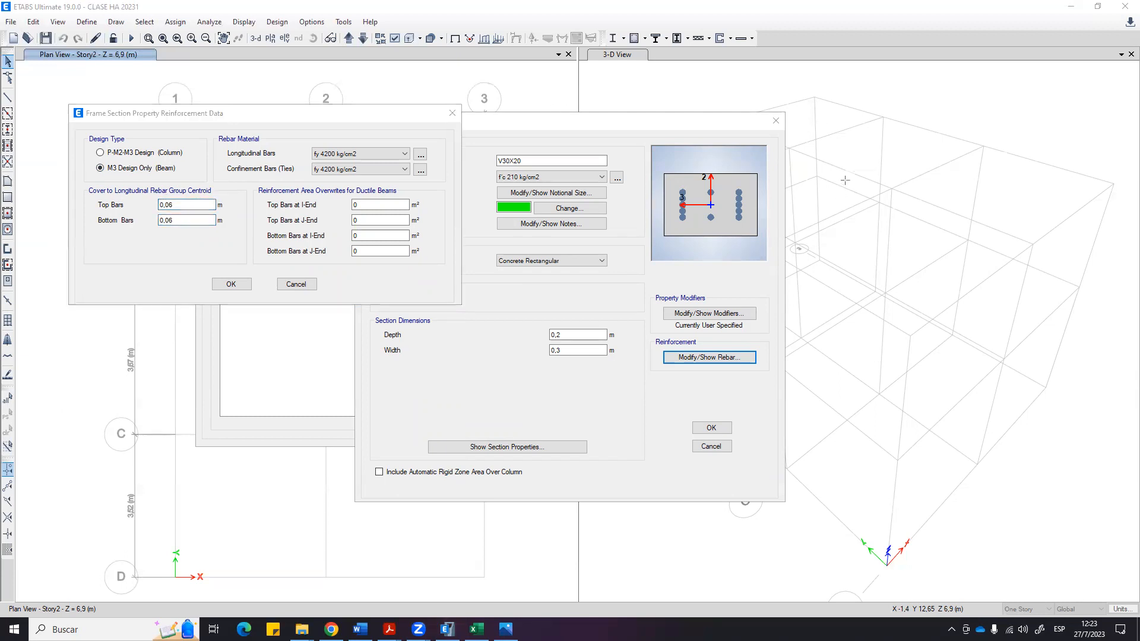
{"action": "mouse_move", "coordinate": [712, 312]}
{"action": "left_mouse_down"}
{"action": "mouse_move", "coordinate": [986, 311]}
{"action": "mouse_move", "coordinate": [996, 114]}
{"action": "left_mouse_up"}
{"action": "mouse_move", "coordinate": [915, 184]}
{"action": "left_mouse_down"}
{"action": "mouse_move", "coordinate": [946, 184]}
{"action": "mouse_move", "coordinate": [886, 172]}
{"action": "left_mouse_up"}
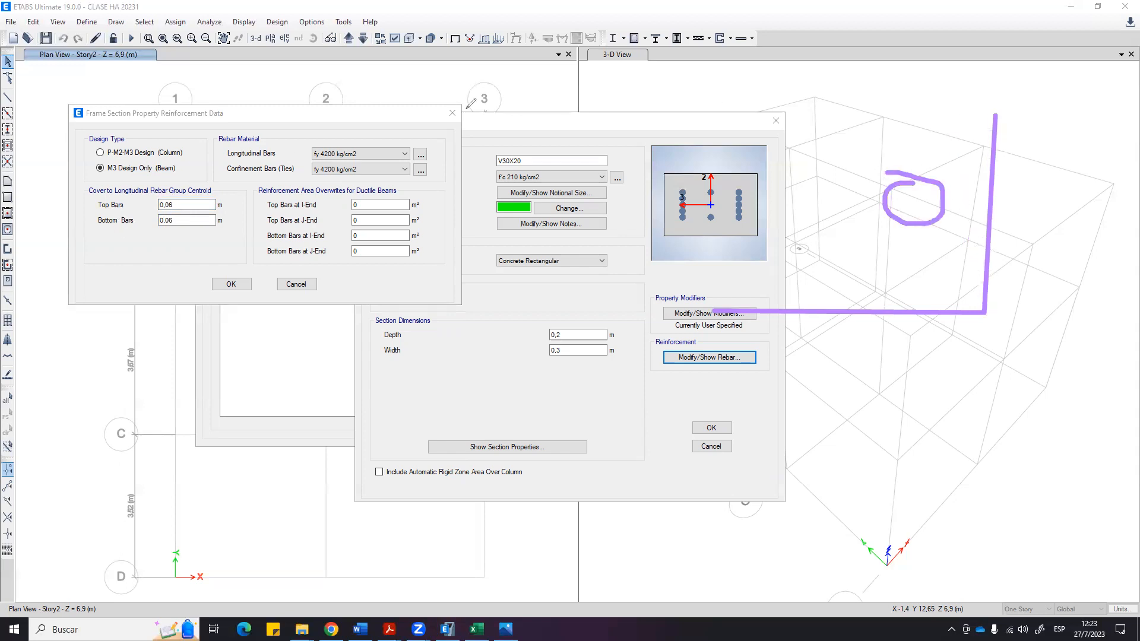
{"action": "mouse_move", "coordinate": [916, 199]}
{"action": "left_mouse_down"}
{"action": "mouse_move", "coordinate": [1063, 202]}
{"action": "mouse_move", "coordinate": [1052, 314]}
{"action": "mouse_move", "coordinate": [1074, 316]}
{"action": "left_mouse_up"}
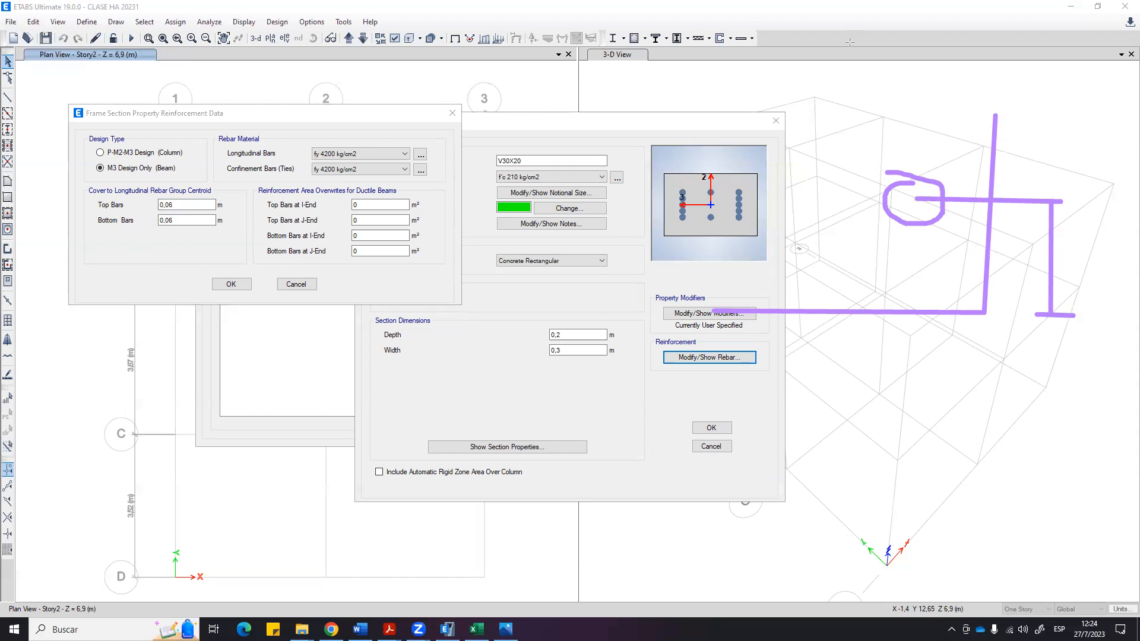
{"action": "key", "text": "Escape"}
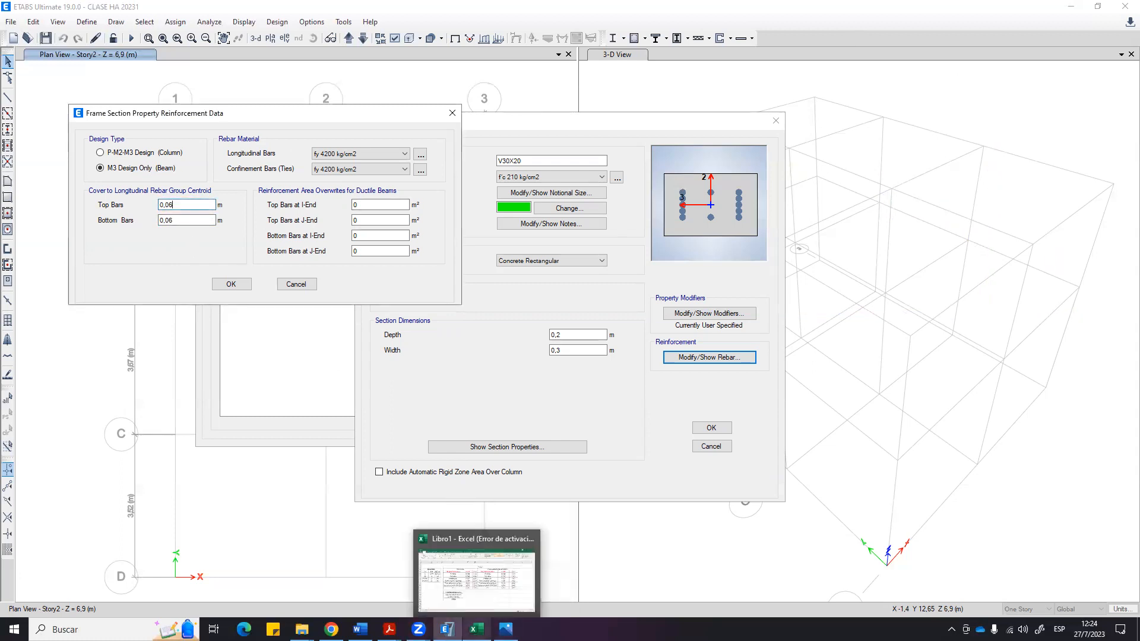
Switch to the Libro1 workbook in Excel and look over the Predimensionamiento list.
{"action": "left_click", "coordinate": [476, 630]}
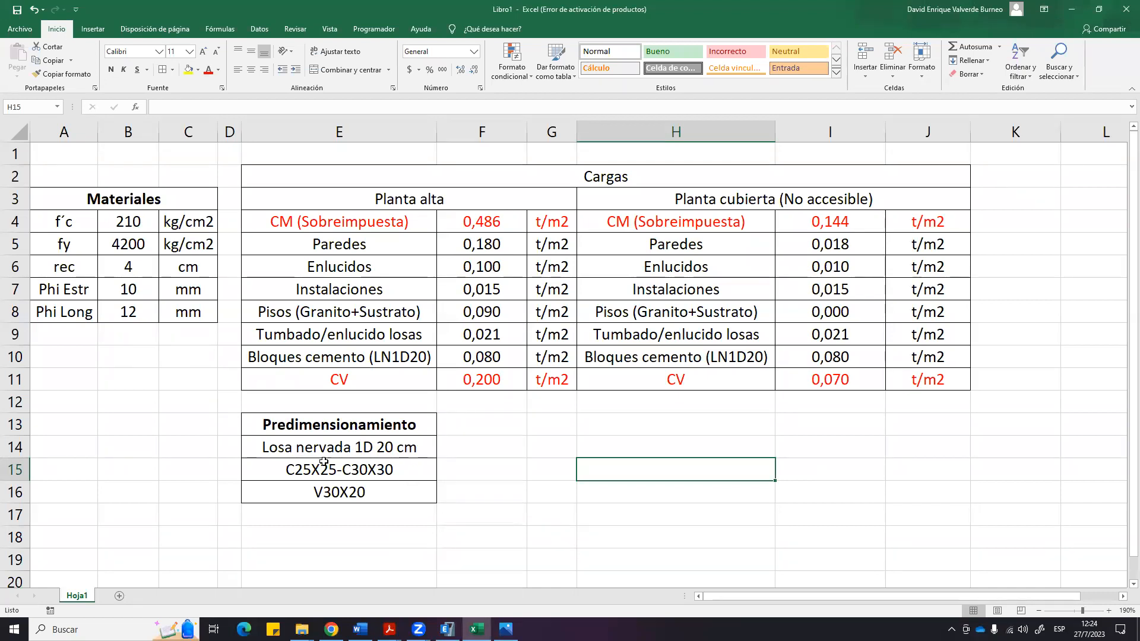
{"action": "left_click", "coordinate": [378, 495]}
{"action": "left_click", "coordinate": [595, 492]}
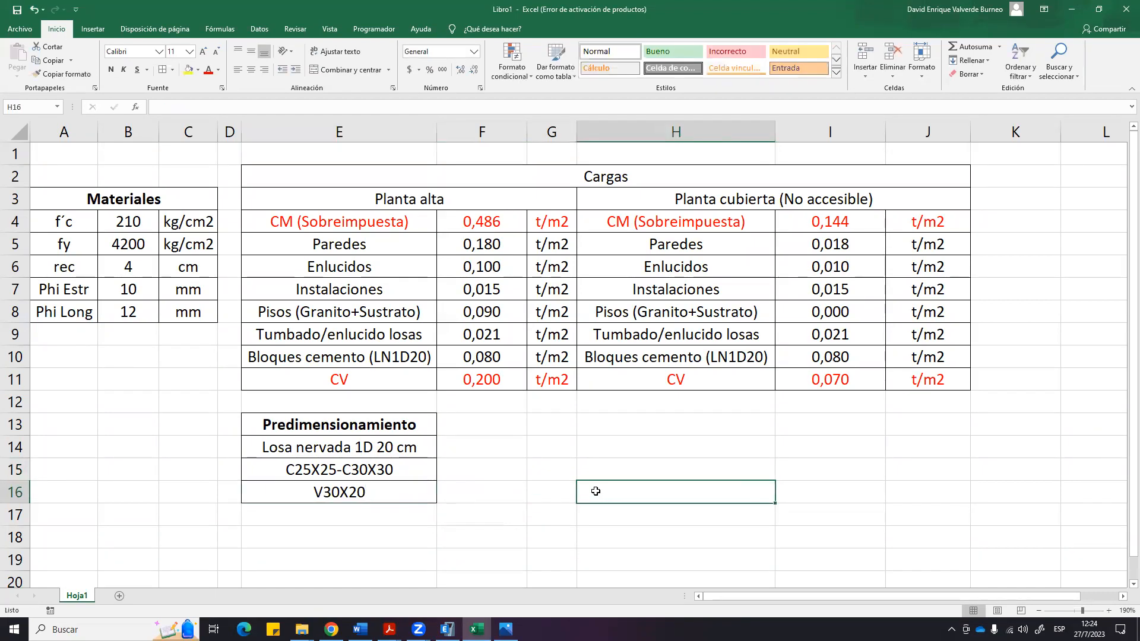
{"action": "type", "text": "D."}
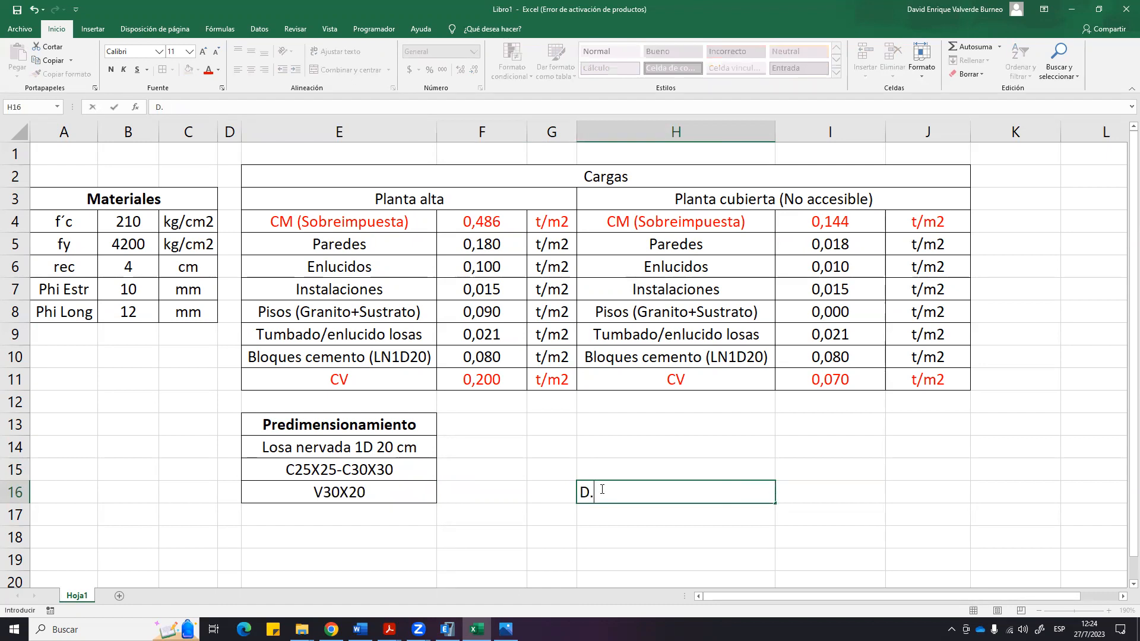
{"action": "key", "text": "BackSpace"}
{"action": "key", "text": "BackSpace"}
Discard the entry started in H16 and label the row below Phi Long in the Materiales table as d`.
{"action": "key", "text": "Left"}
{"action": "key", "text": "Down"}
{"action": "key", "text": "Left"}
{"action": "key", "text": "Left"}
{"action": "key", "text": "Left"}
{"action": "key", "text": "Left"}
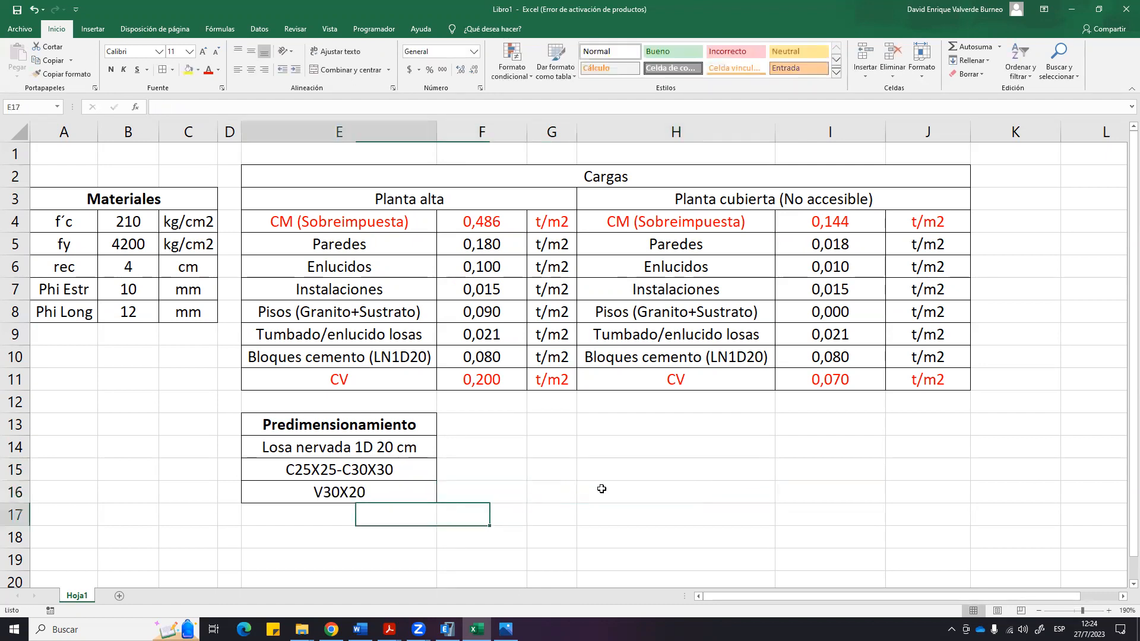
{"action": "key", "text": "Up"}
{"action": "key", "text": "Up"}
{"action": "key", "text": "Up"}
{"action": "key", "text": "Up"}
{"action": "key", "text": "Up"}
{"action": "key", "text": "Up"}
{"action": "key", "text": "Up"}
{"action": "key", "text": "Up"}
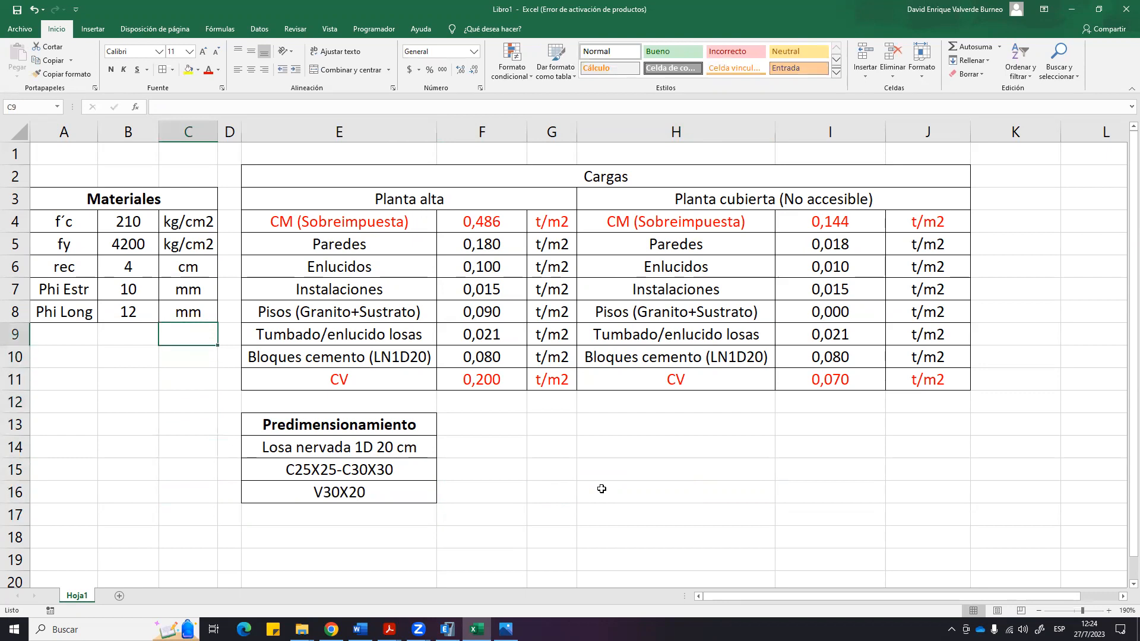
{"action": "key", "text": "Left"}
{"action": "key", "text": "Left"}
{"action": "type", "text": "Q"}
{"action": "key", "text": "BackSpace"}
{"action": "type", "text": "d"}
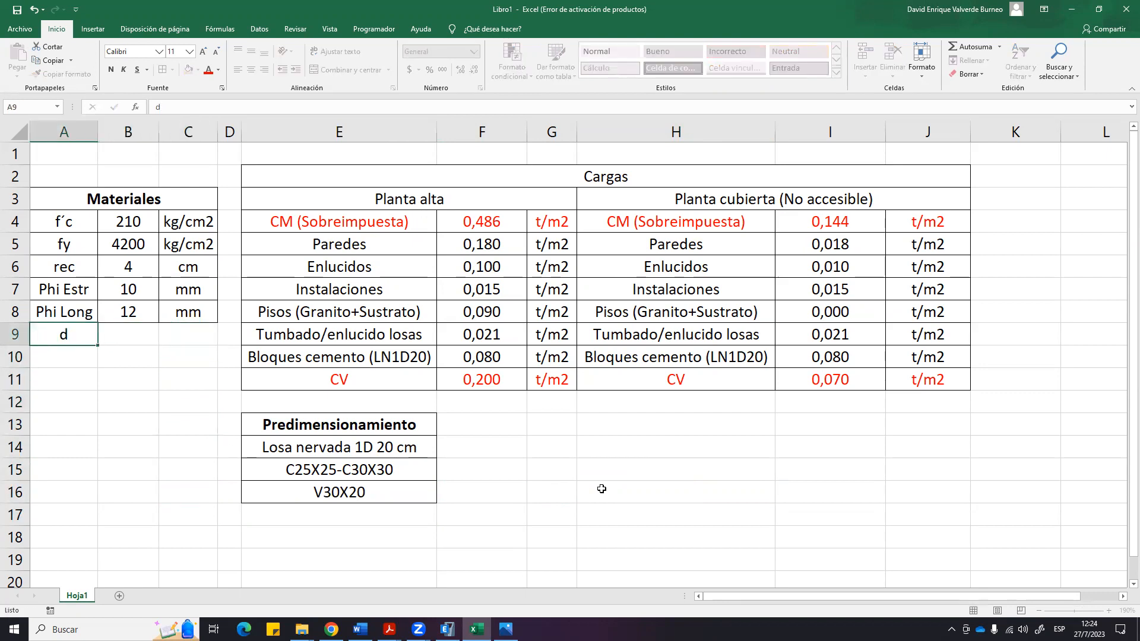
{"action": "type", "text": "1"}
{"action": "key", "text": "BackSpace"}
{"action": "type", "text": "`"}
Calculate d` in B9 with the formula 4+1+1,2/2 and look over its terms.
{"action": "key", "text": "Tab"}
{"action": "type", "text": "+20"}
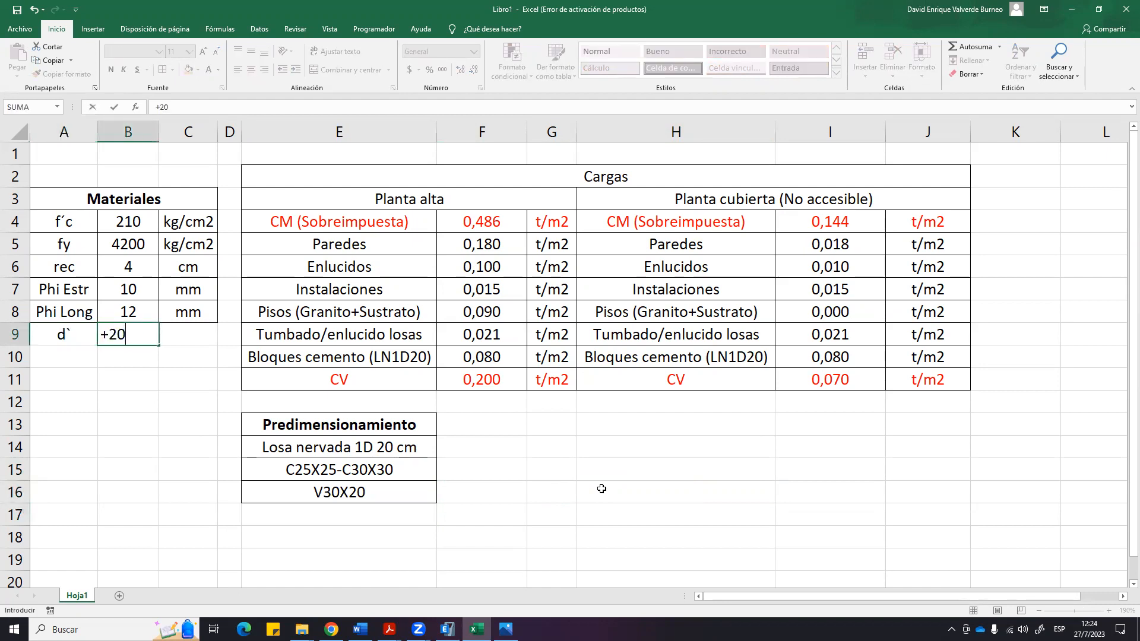
{"action": "key", "text": "BackSpace"}
{"action": "key", "text": "BackSpace"}
{"action": "type", "text": "4+1+1,2/2"}
{"action": "key", "text": "Return"}
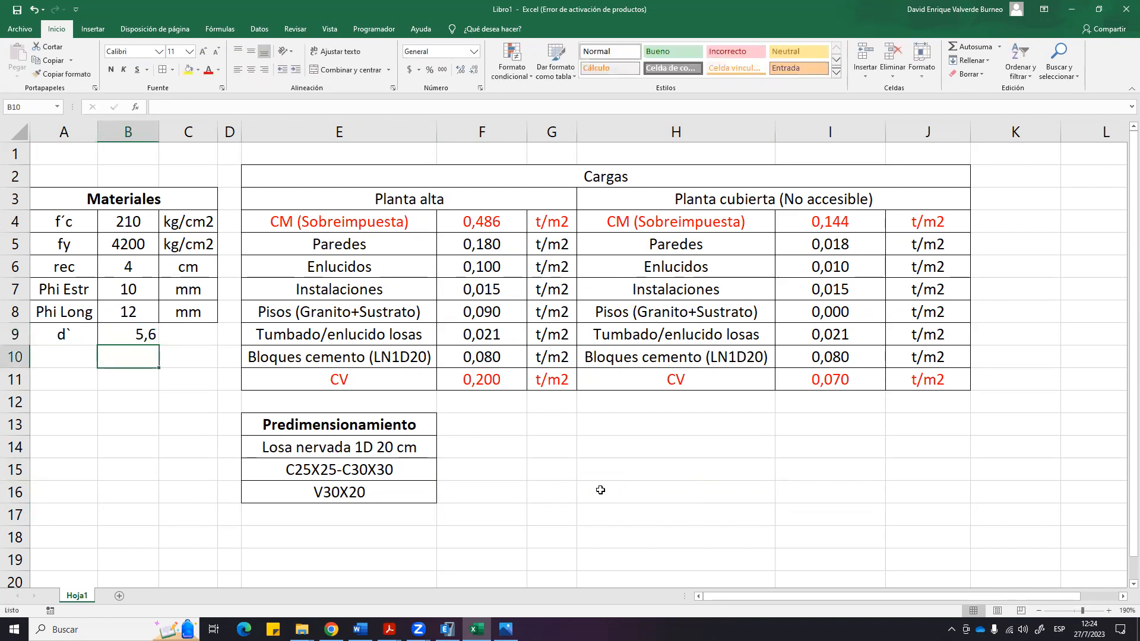
{"action": "double_click", "coordinate": [116, 331]}
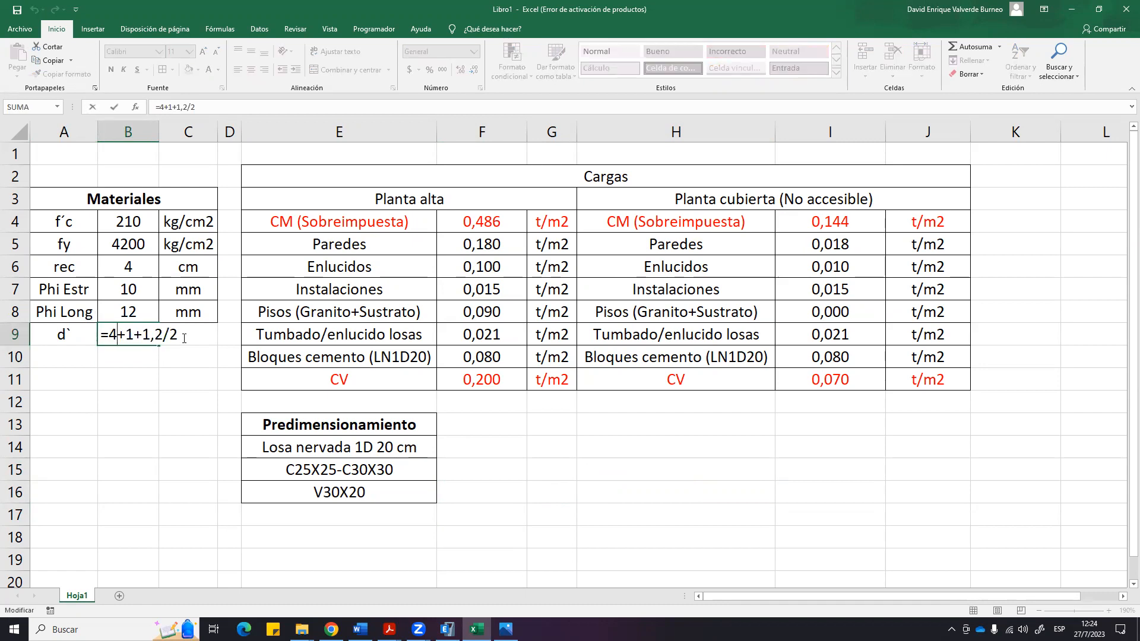
{"action": "key", "text": "Return"}
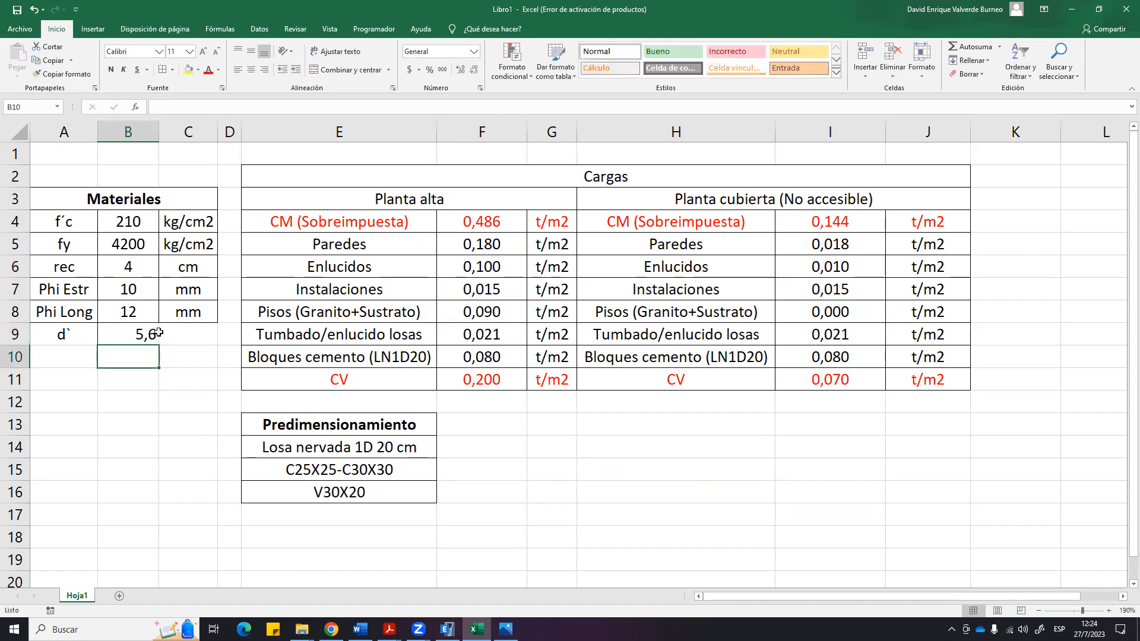
{"action": "left_click", "coordinate": [150, 336]}
{"action": "double_click", "coordinate": [150, 336]}
{"action": "left_click_drag", "start_coordinate": [125, 334], "coordinate": [179, 335]}
{"action": "left_click", "coordinate": [202, 355]}
{"action": "key", "text": "Escape"}
Enter cm as the unit of d` in C9 and add borders to the d` row from A9 to C9.
{"action": "left_click", "coordinate": [203, 336]}
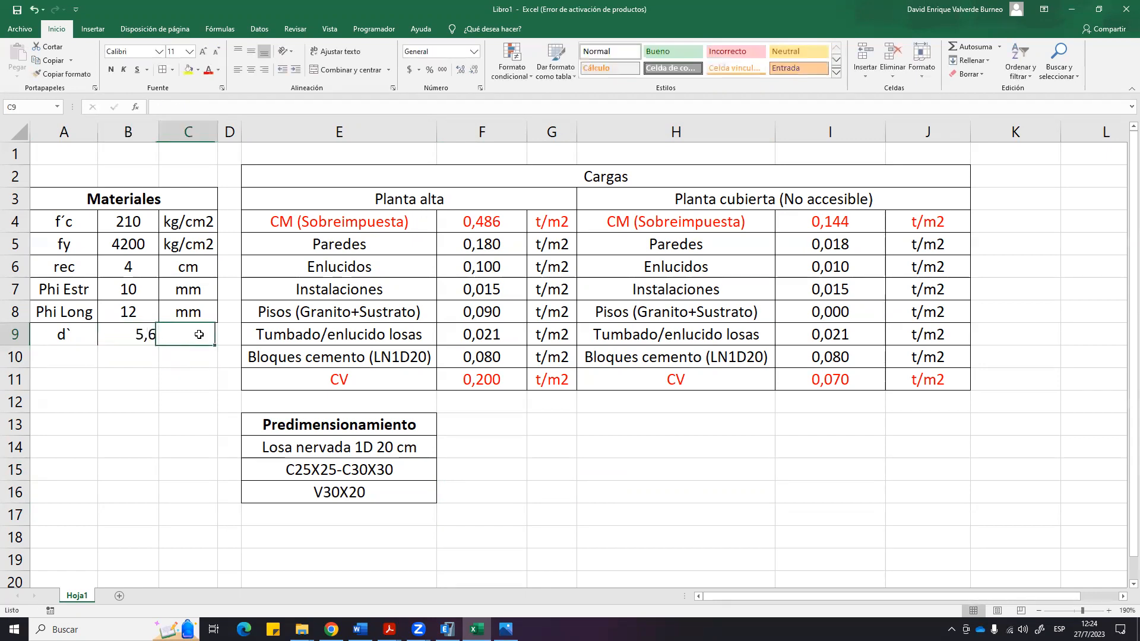
{"action": "type", "text": "cm"}
{"action": "left_click", "coordinate": [149, 406]}
{"action": "left_click_drag", "start_coordinate": [65, 335], "coordinate": [190, 335]}
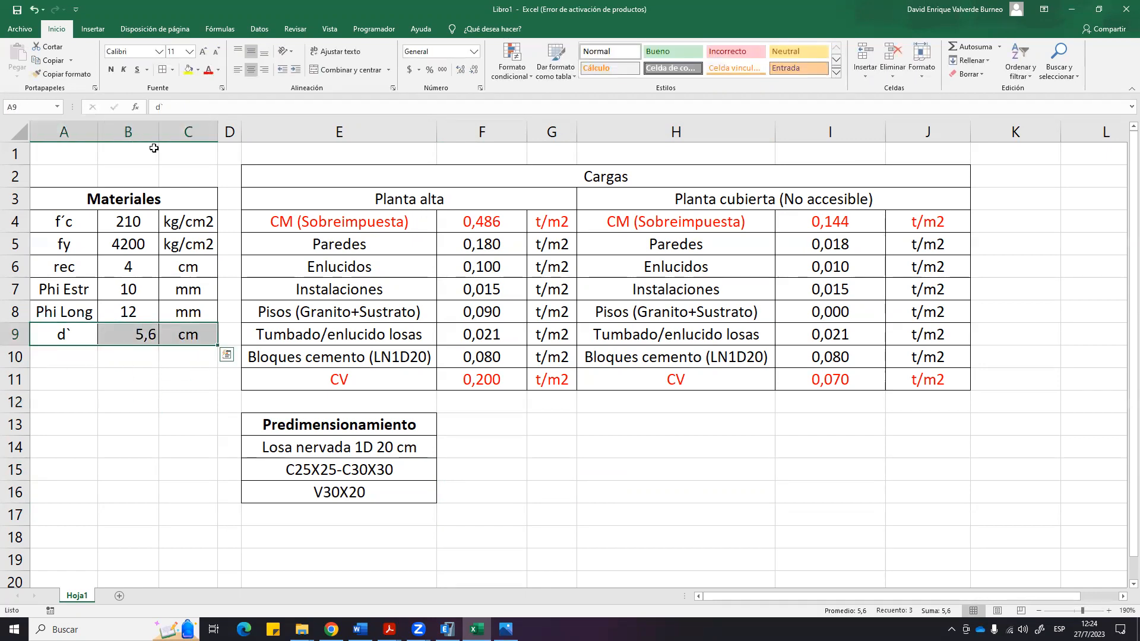
{"action": "left_click", "coordinate": [201, 463]}
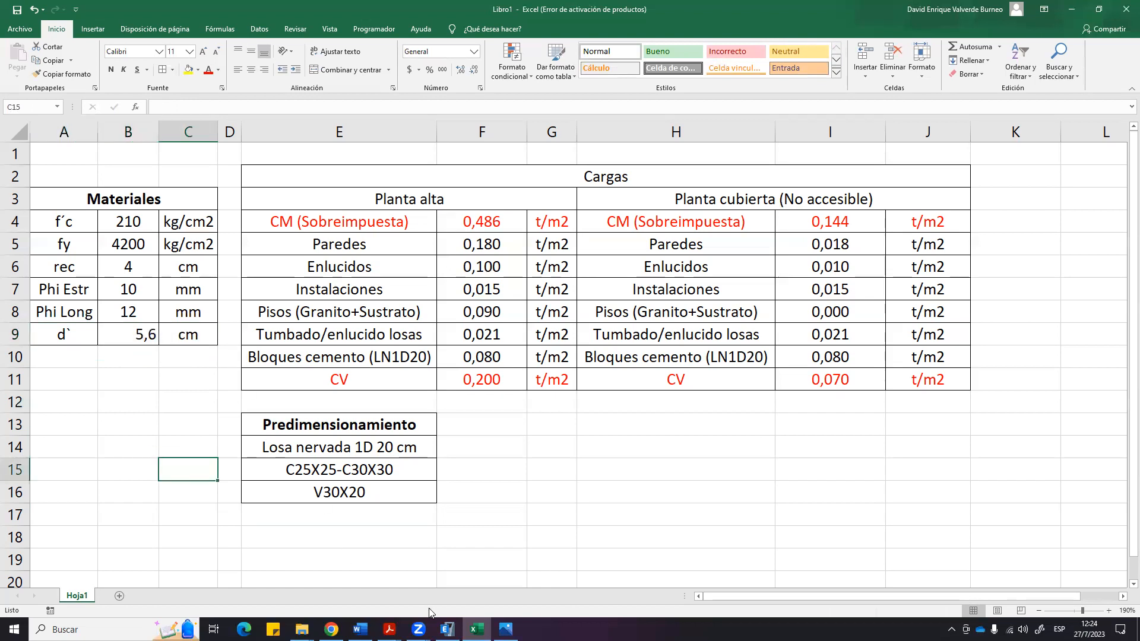
Switch back to ETABS, keep the 0,06 m top and bottom bar covers, and accept the V30X20 beam section.
{"action": "left_click", "coordinate": [446, 629]}
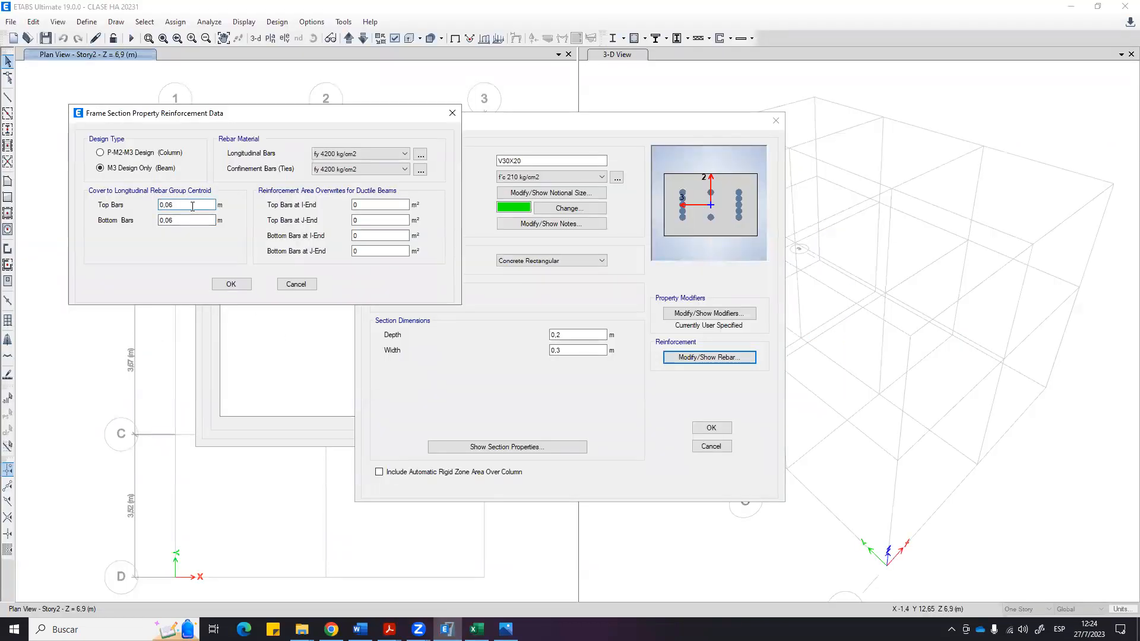
{"action": "left_click", "coordinate": [173, 220]}
{"action": "left_click", "coordinate": [230, 286]}
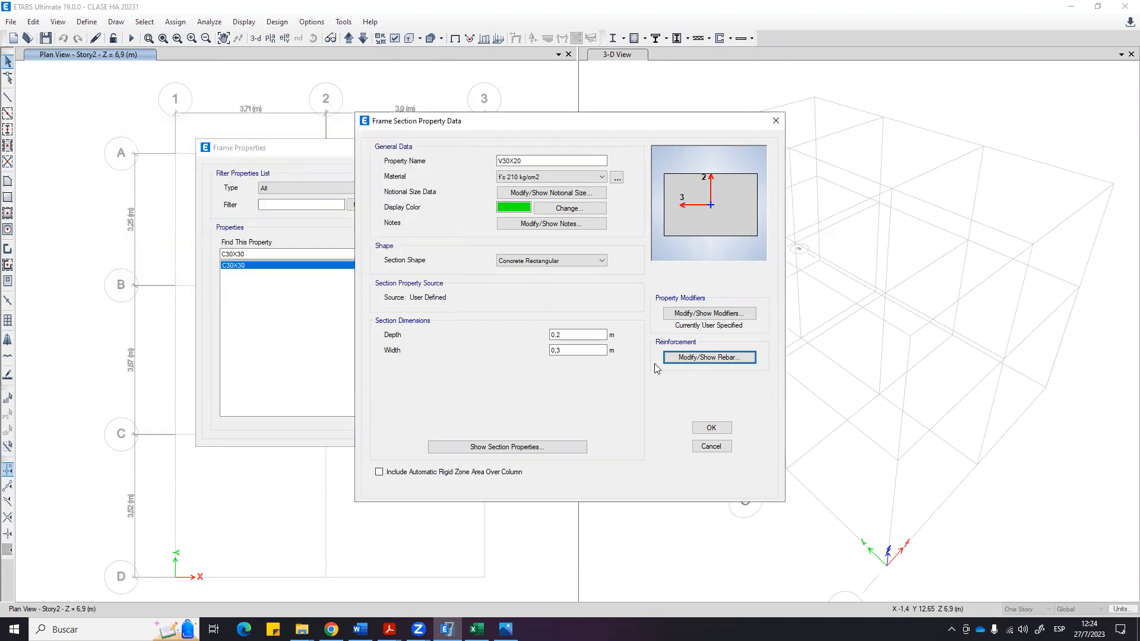
{"action": "left_click", "coordinate": [721, 431]}
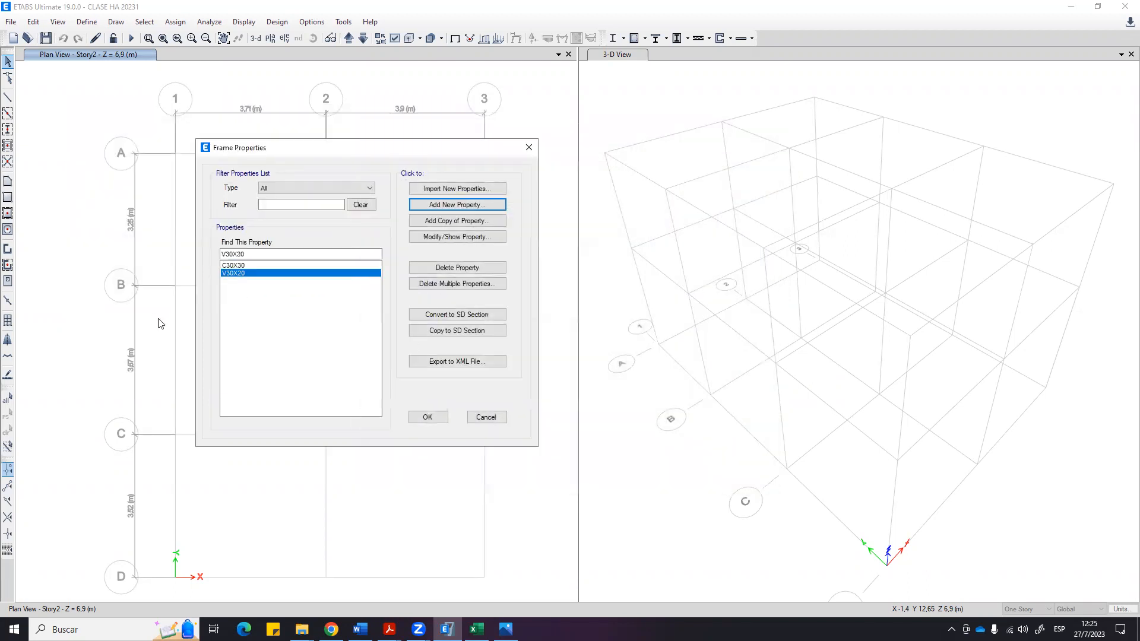
Review the C30X30 column's reinforcement data, checking the clear cover for confinement bars, and accept the section.
{"action": "left_click", "coordinate": [231, 265]}
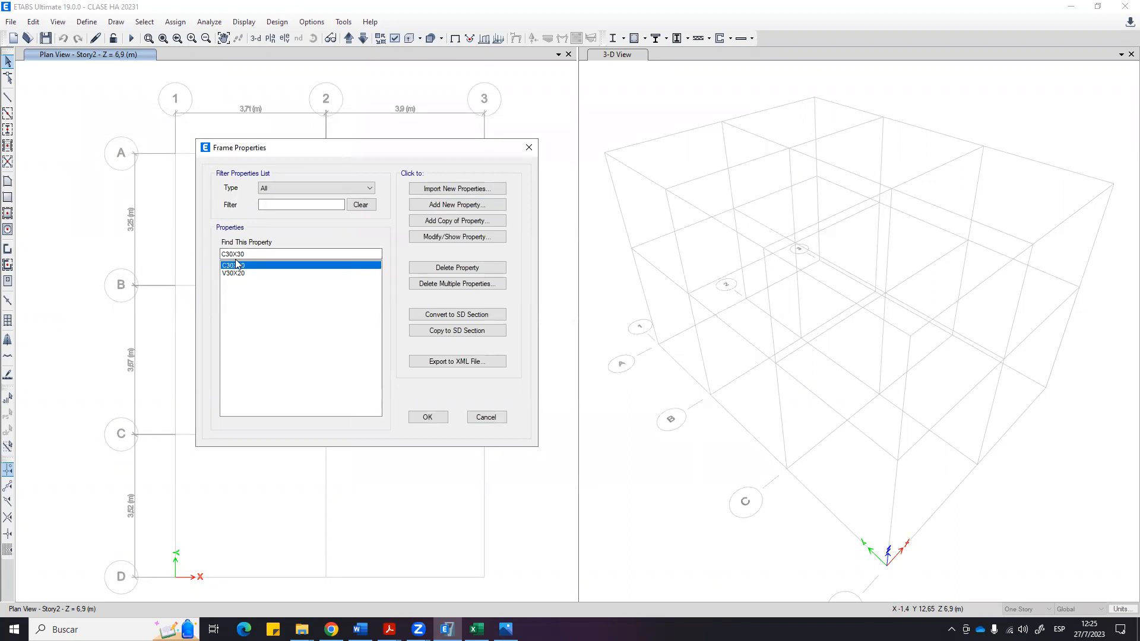
{"action": "left_click", "coordinate": [440, 237]}
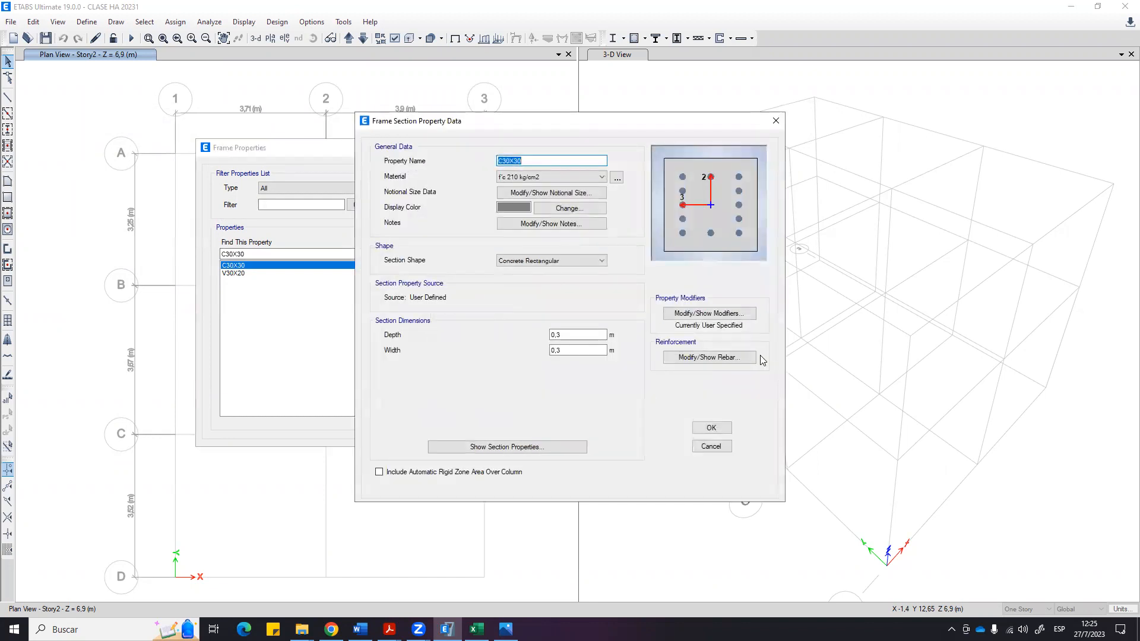
{"action": "left_click", "coordinate": [697, 358]}
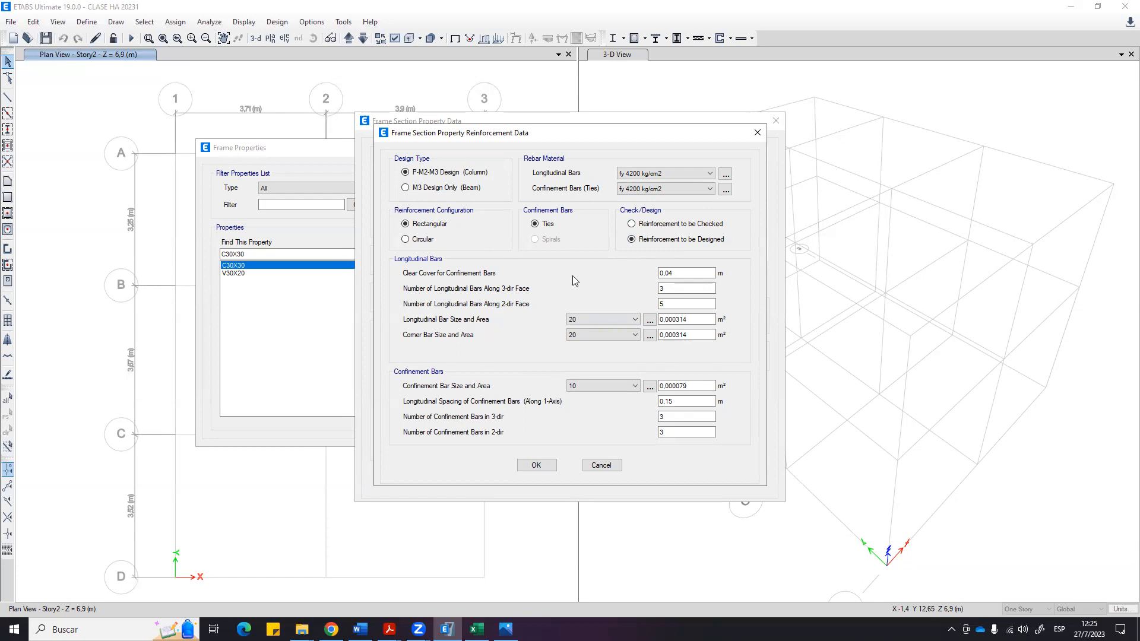
{"action": "left_click", "coordinate": [686, 273]}
{"action": "left_click_drag", "start_coordinate": [685, 275], "coordinate": [648, 265]}
{"action": "left_click", "coordinate": [692, 273]}
{"action": "left_click_drag", "start_coordinate": [549, 146], "coordinate": [667, 123]}
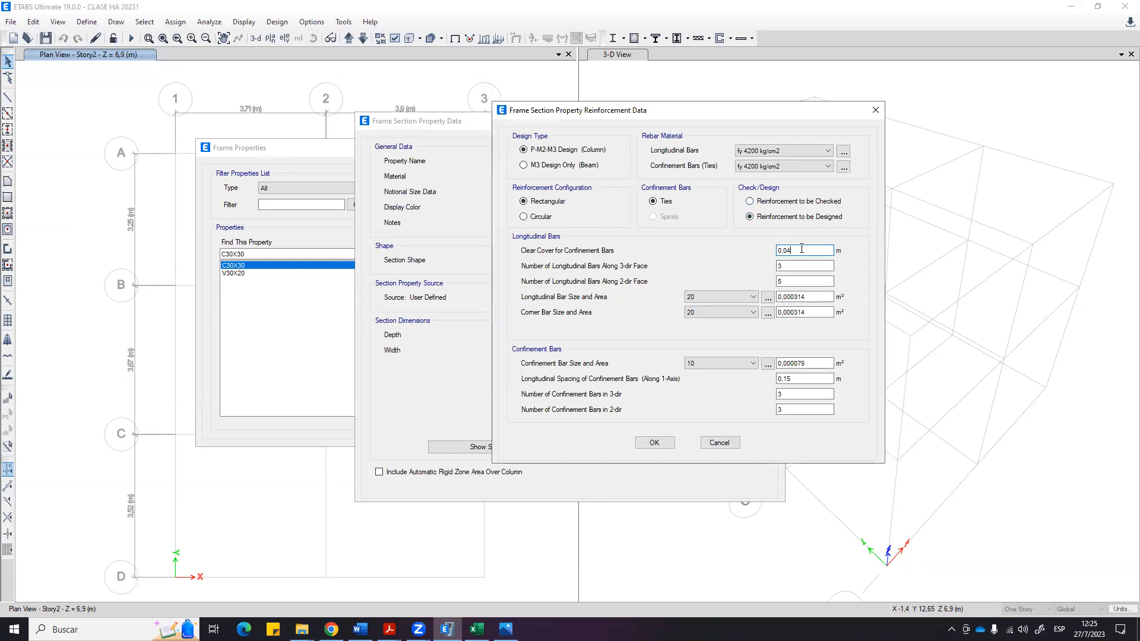
{"action": "left_click", "coordinate": [655, 444]}
{"action": "left_click", "coordinate": [712, 428]}
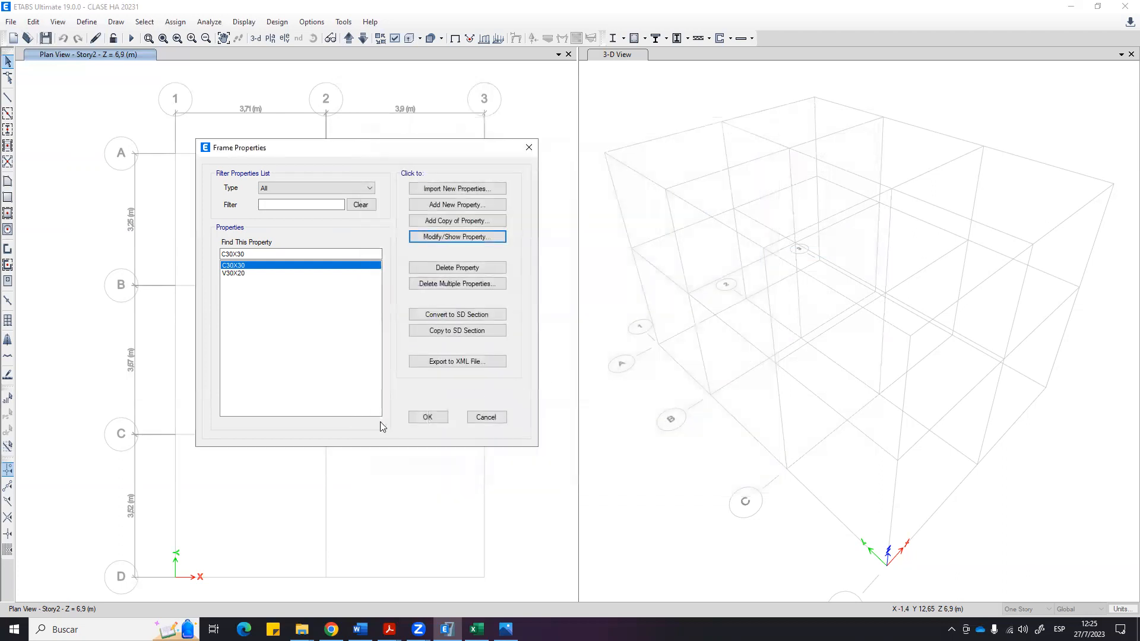
Accept the frame properties and save the model over the existing CLASE HA 20231 file.
{"action": "left_click", "coordinate": [426, 418]}
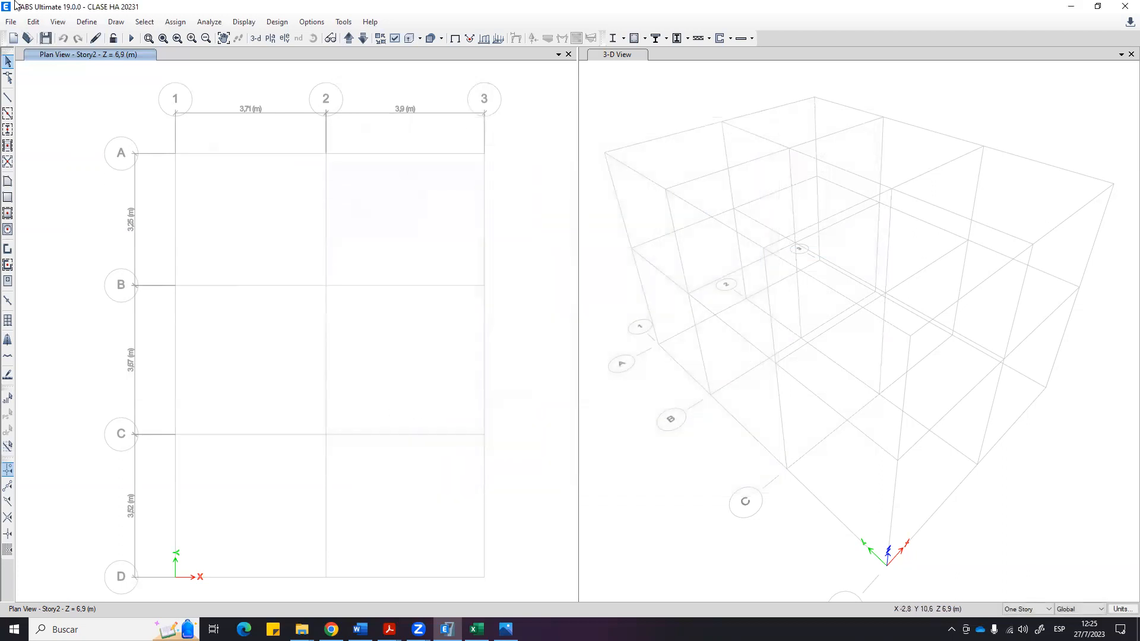
{"action": "left_click", "coordinate": [46, 38]}
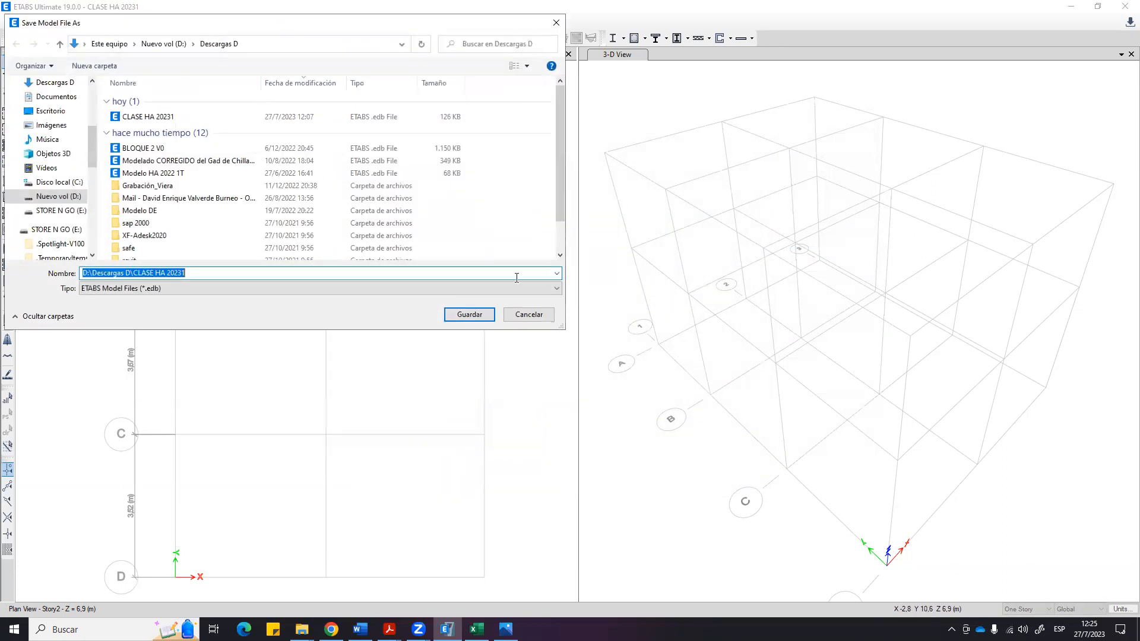
{"action": "left_click", "coordinate": [482, 313]}
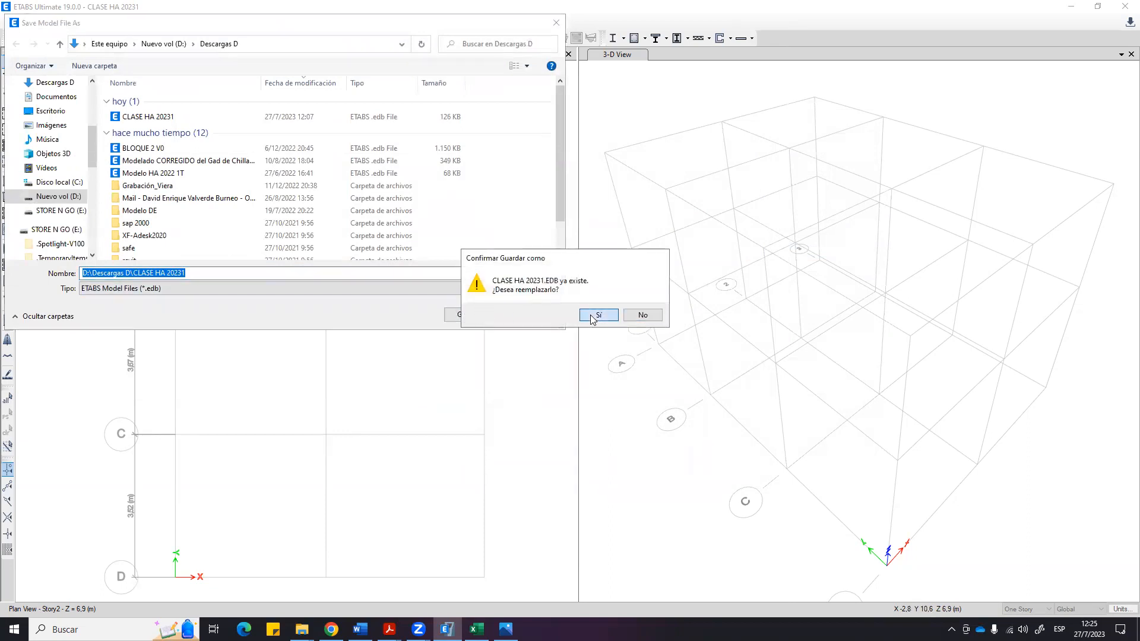
{"action": "left_click", "coordinate": [593, 318]}
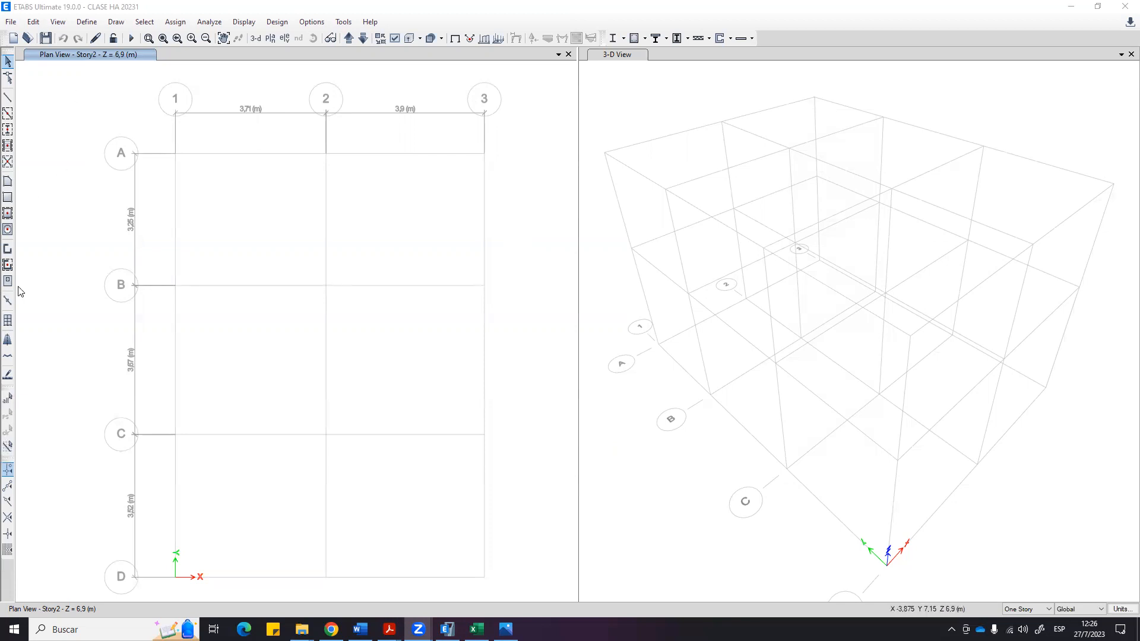
{"action": "left_click", "coordinate": [523, 170]}
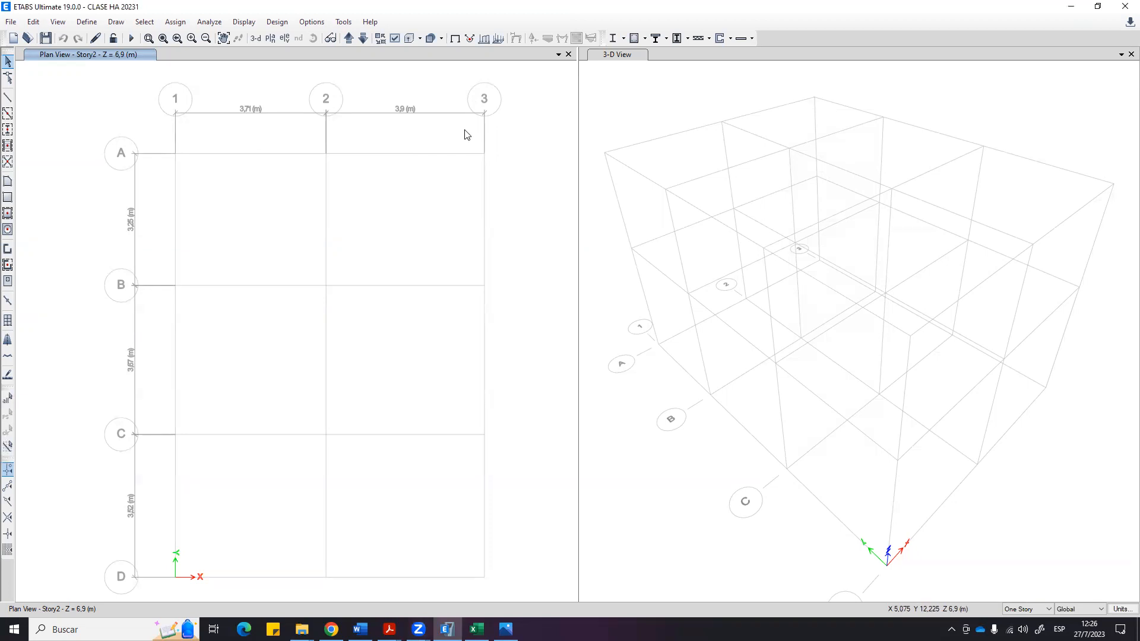
{"action": "left_click", "coordinate": [89, 22]}
{"action": "left_click", "coordinate": [95, 22]}
{"action": "left_click", "coordinate": [89, 22]}
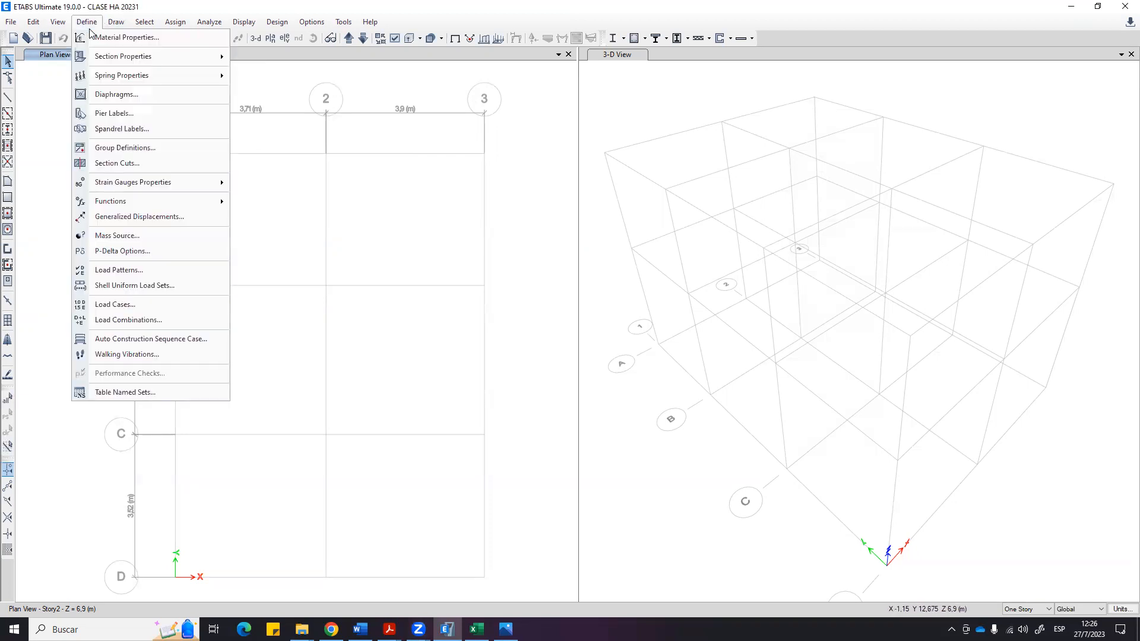
{"action": "mouse_move", "coordinate": [178, 56]}
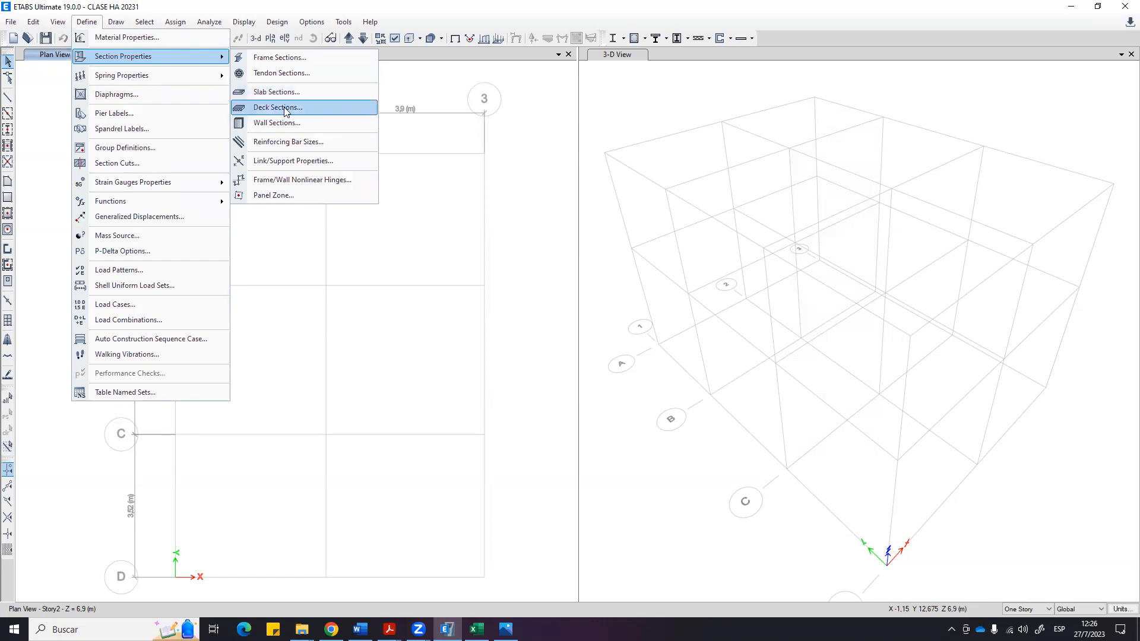
{"action": "left_click", "coordinate": [450, 453]}
Switch to Chrome and search Google for "novatecho novacero" from the GUIA-2-HORMIGON-ARMADO page.
{"action": "left_click", "coordinate": [339, 591]}
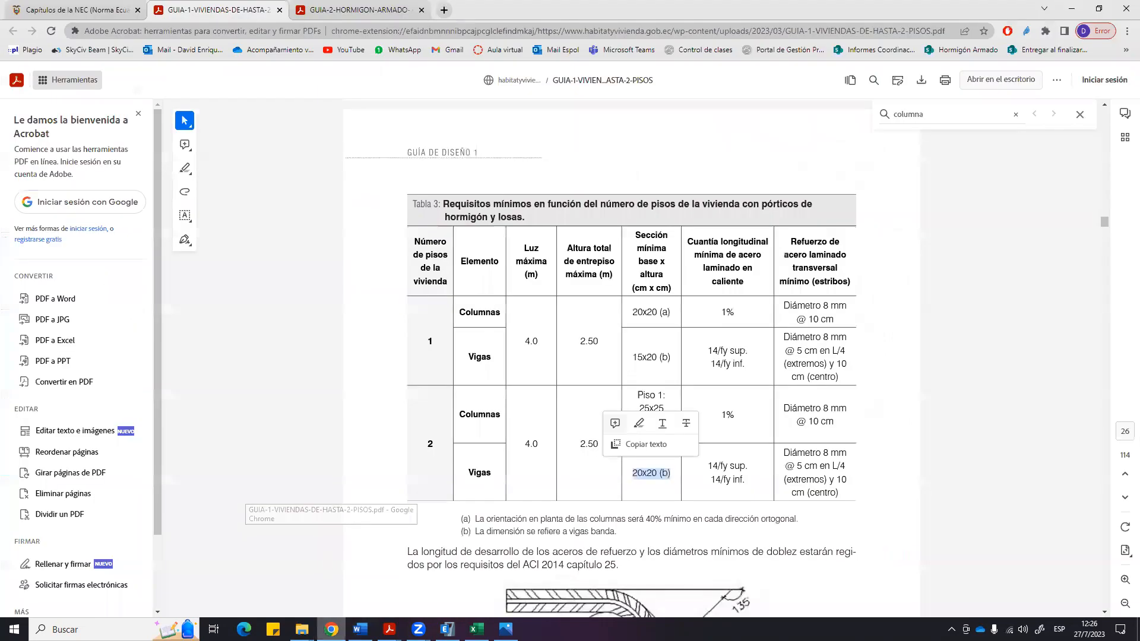
{"action": "left_click", "coordinate": [345, 10]}
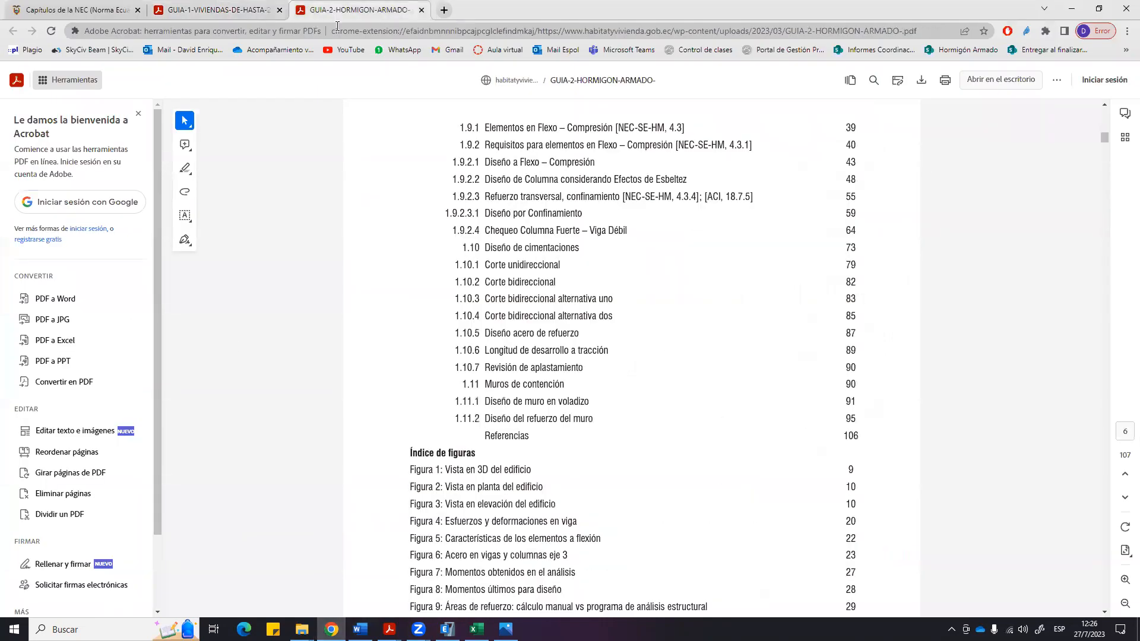
{"action": "left_click", "coordinate": [364, 33]}
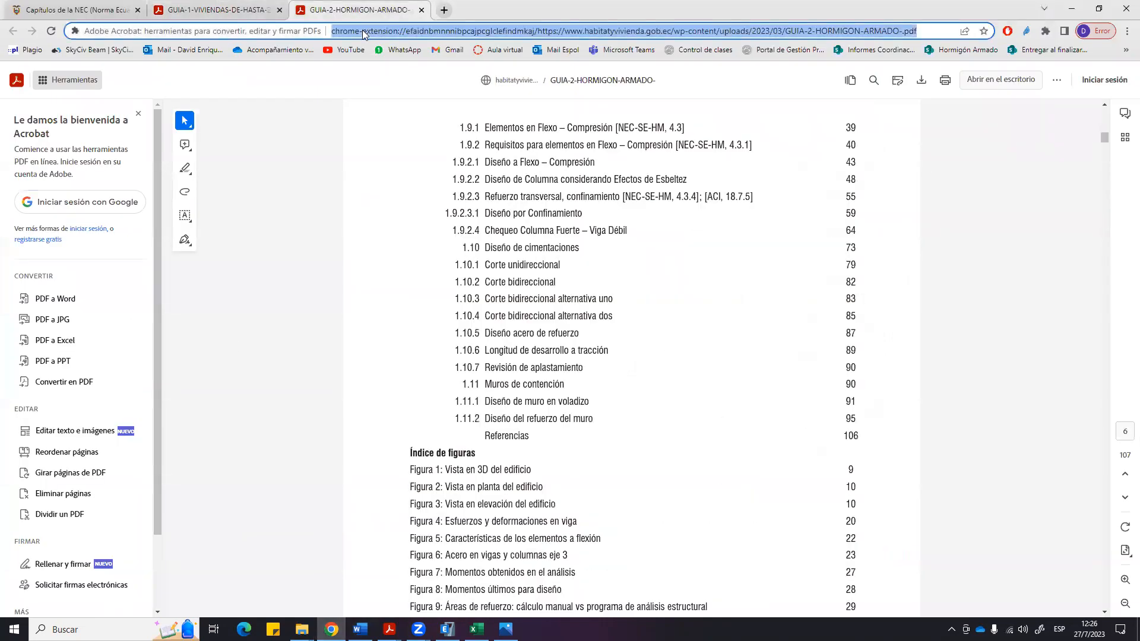
{"action": "type", "text": "nova"}
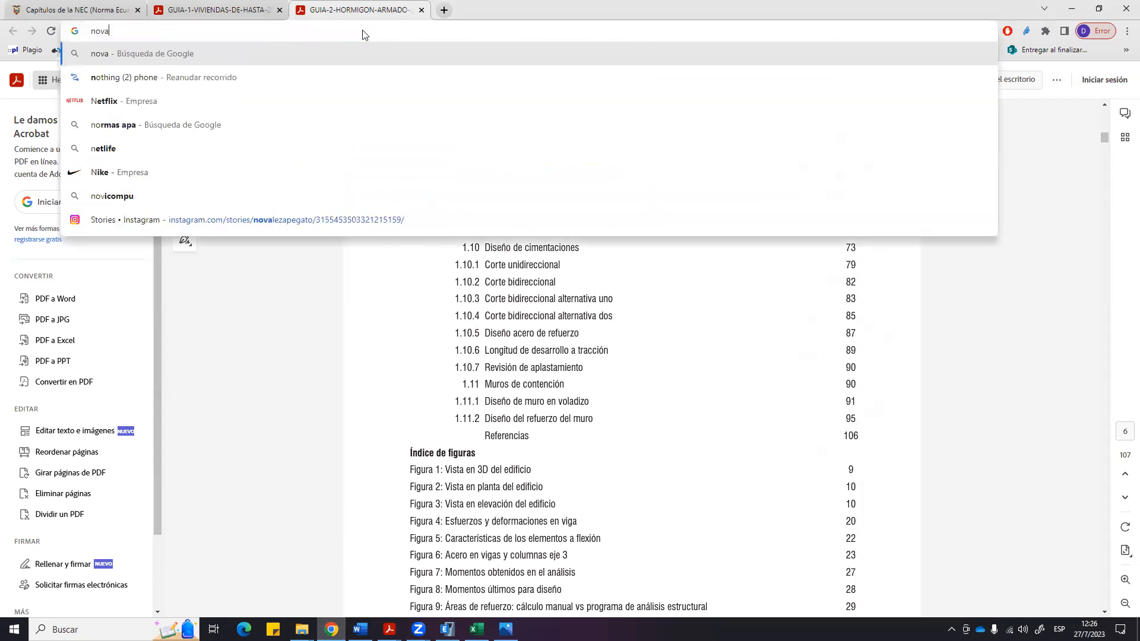
{"action": "type", "text": "techo no"}
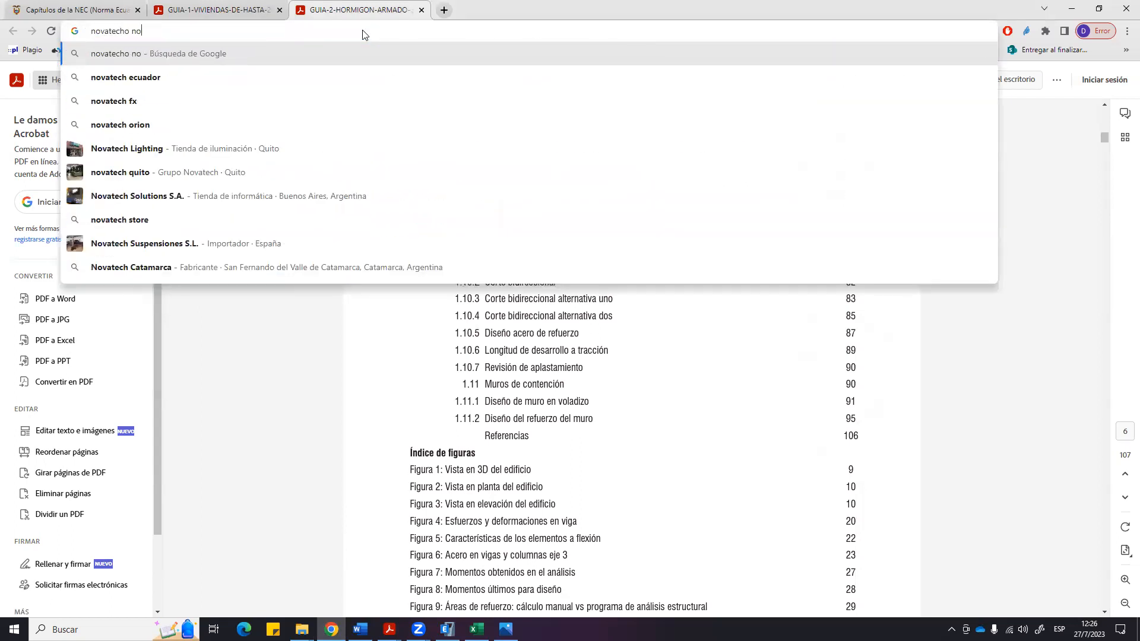
{"action": "type", "text": "vacero"}
{"action": "key", "text": "Return"}
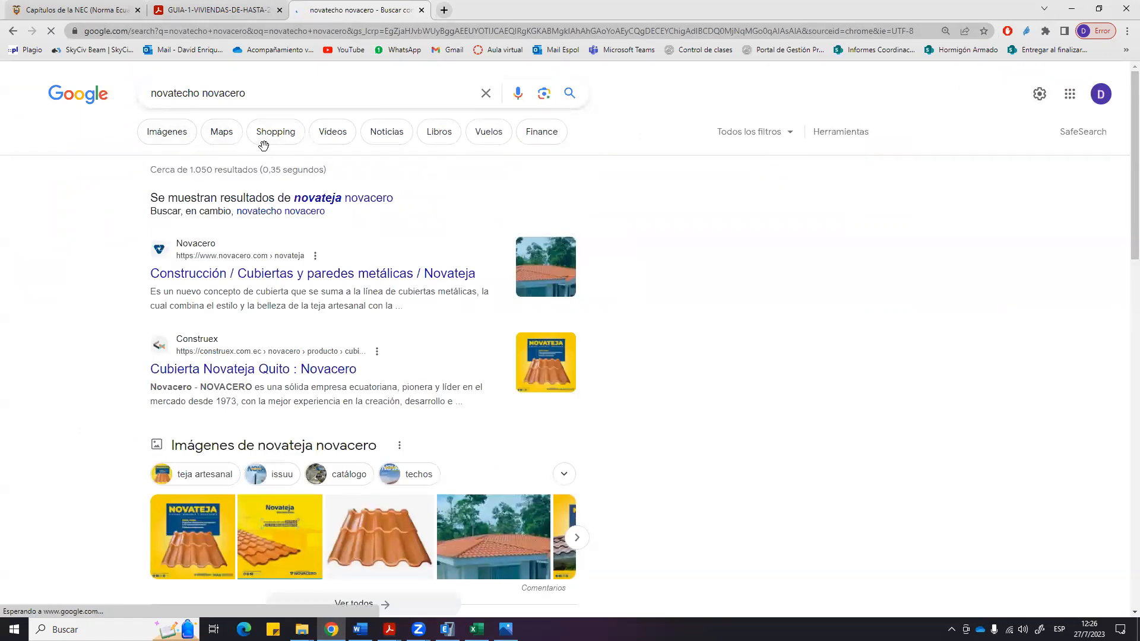
Change the search to "losa novacero" and view the image results.
{"action": "left_click_drag", "start_coordinate": [201, 95], "coordinate": [131, 95]}
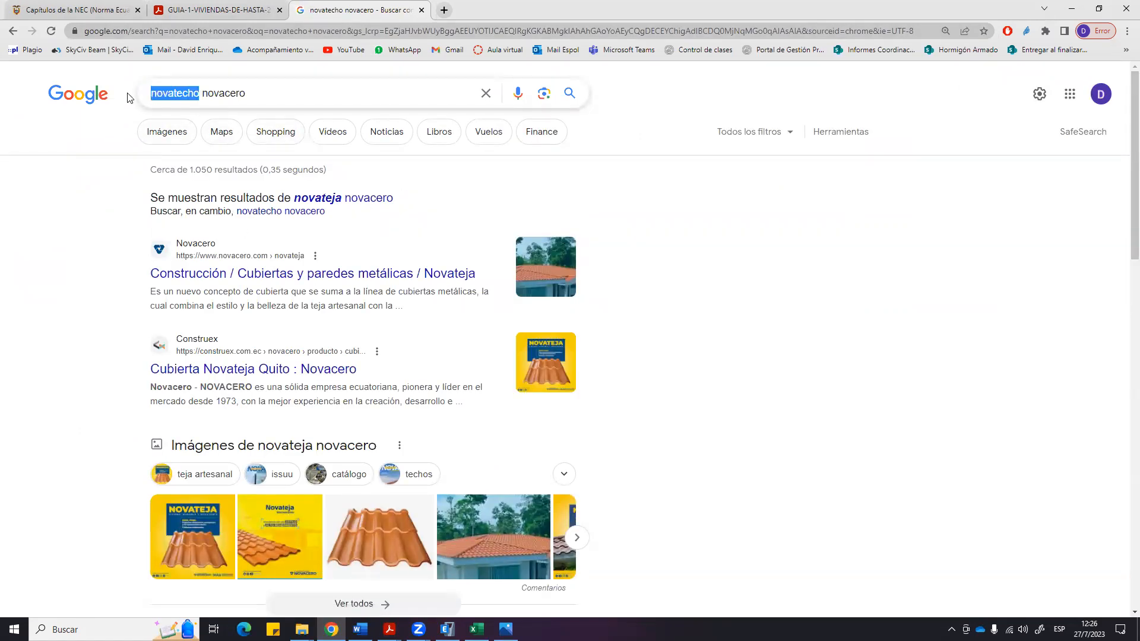
{"action": "key", "text": "BackSpace"}
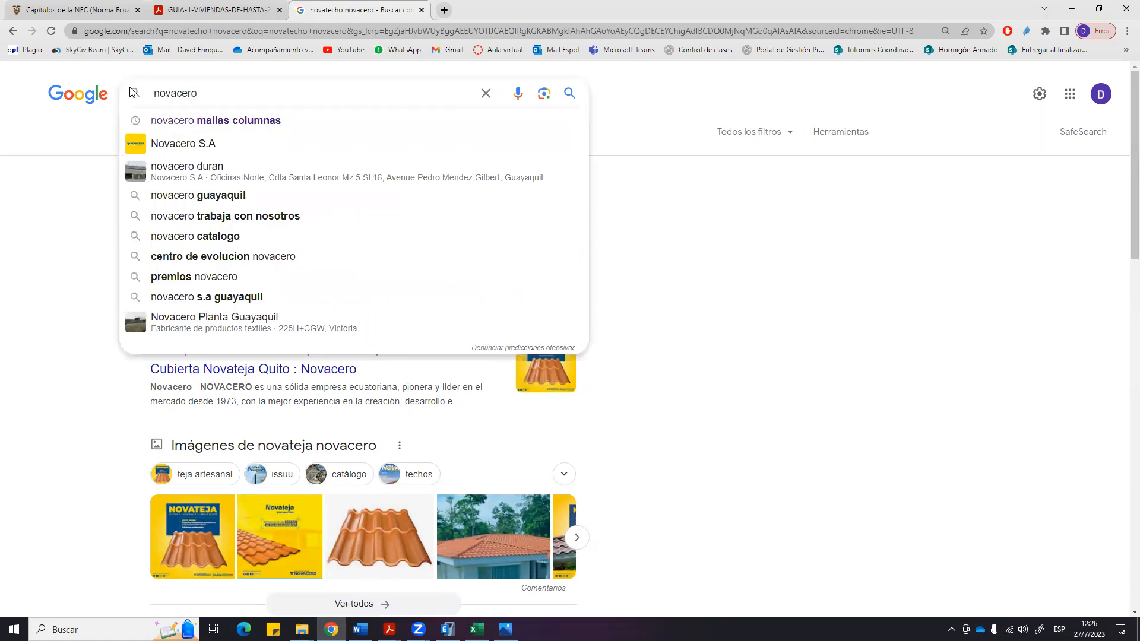
{"action": "type", "text": "losa"}
{"action": "key", "text": "Return"}
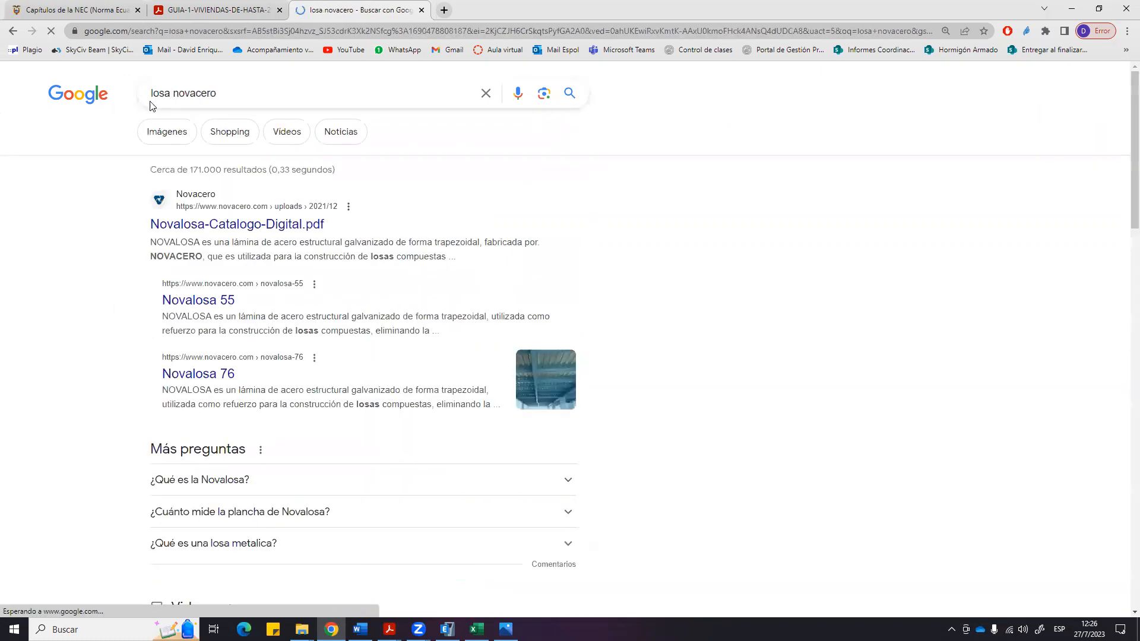
{"action": "left_click", "coordinate": [178, 131]}
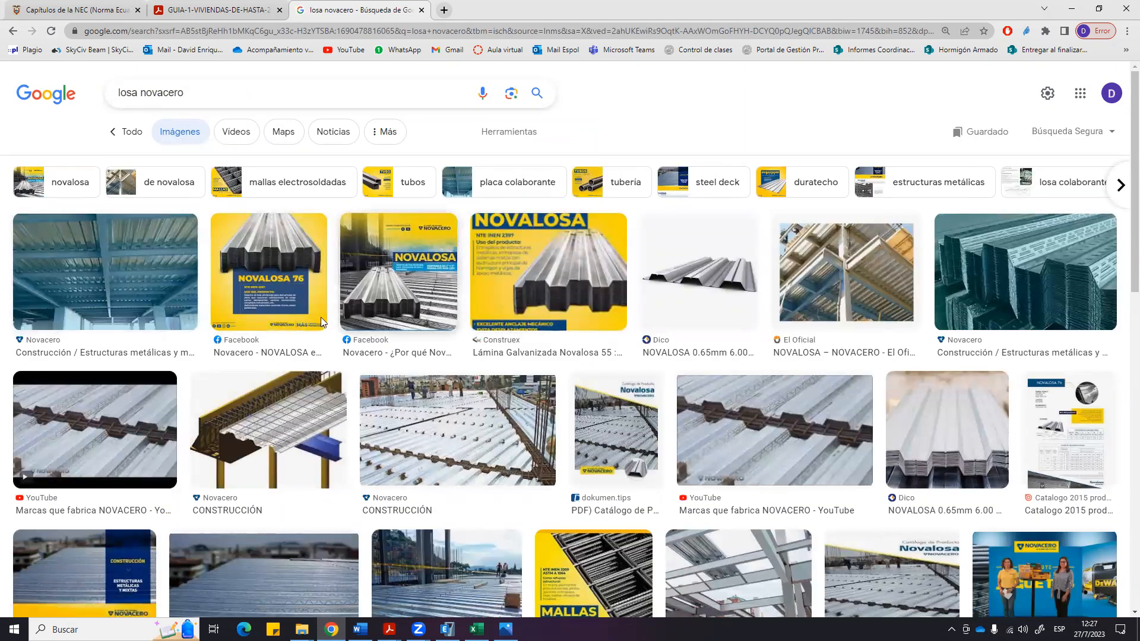
Look over the "losa novacero" image results for Novalosa steel decking and switch back to ETABS.
{"action": "scroll", "coordinate": [579, 319], "scroll_direction": "down", "scroll_amount": 3}
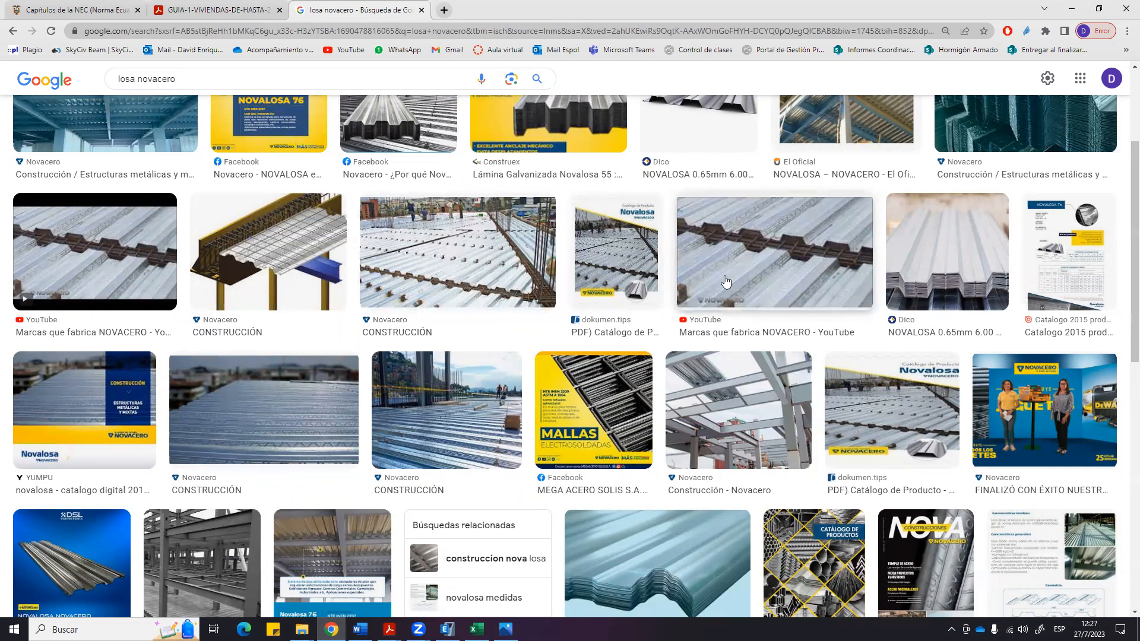
{"action": "scroll", "coordinate": [808, 230], "scroll_direction": "up", "scroll_amount": 3}
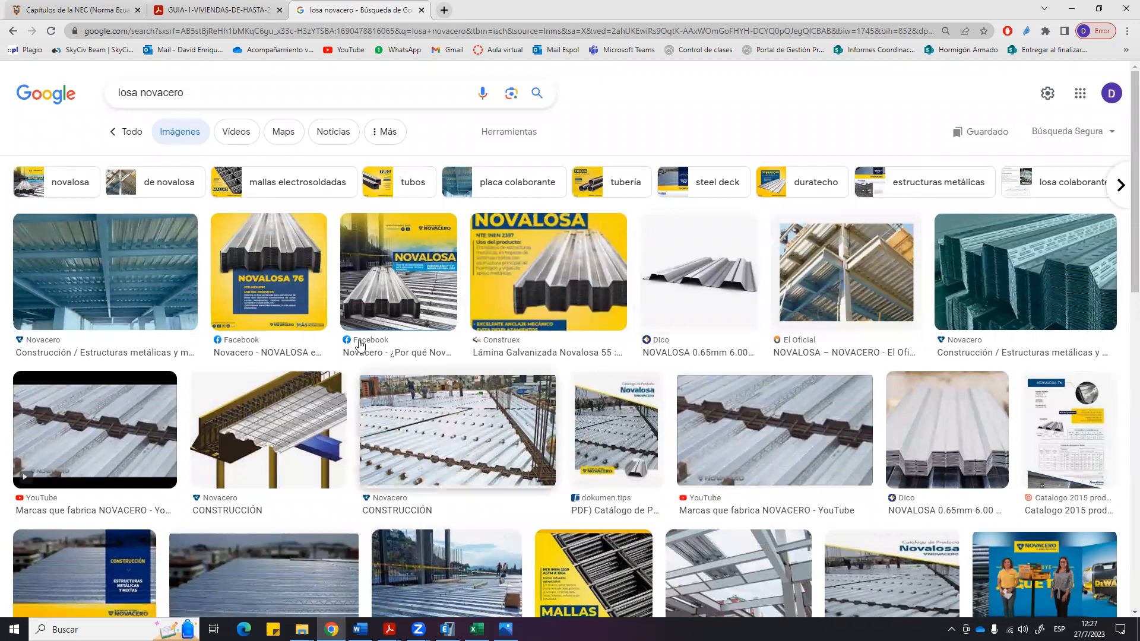
{"action": "left_click", "coordinate": [447, 629]}
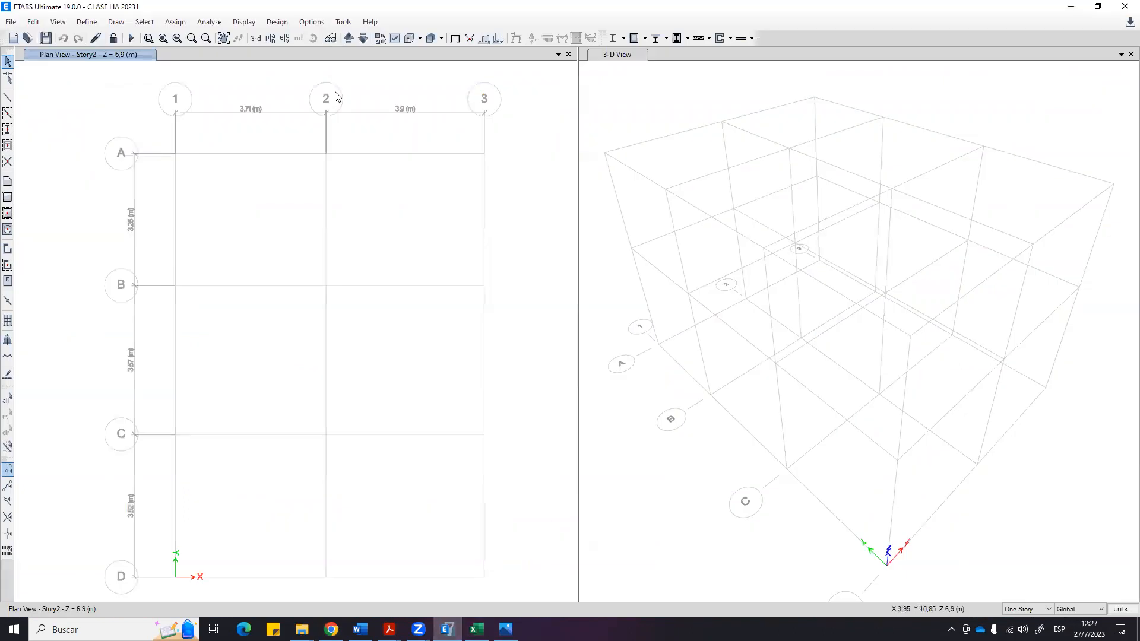
Open the Plank1 slab section for modification and rename the property LN1D20.
{"action": "left_click", "coordinate": [87, 22]}
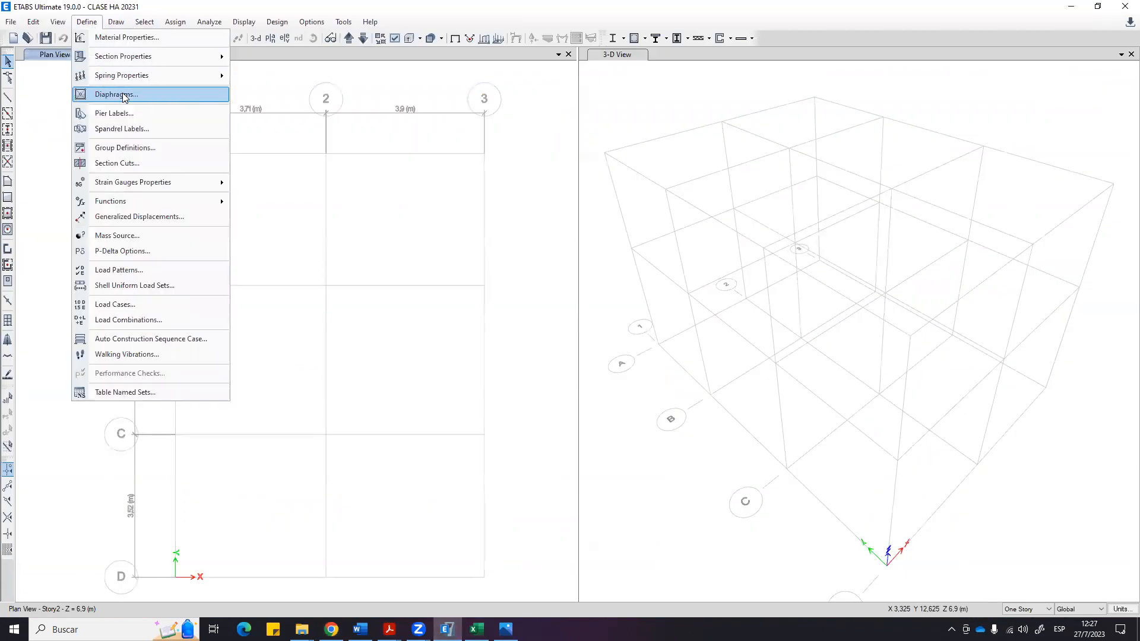
{"action": "mouse_move", "coordinate": [224, 58]}
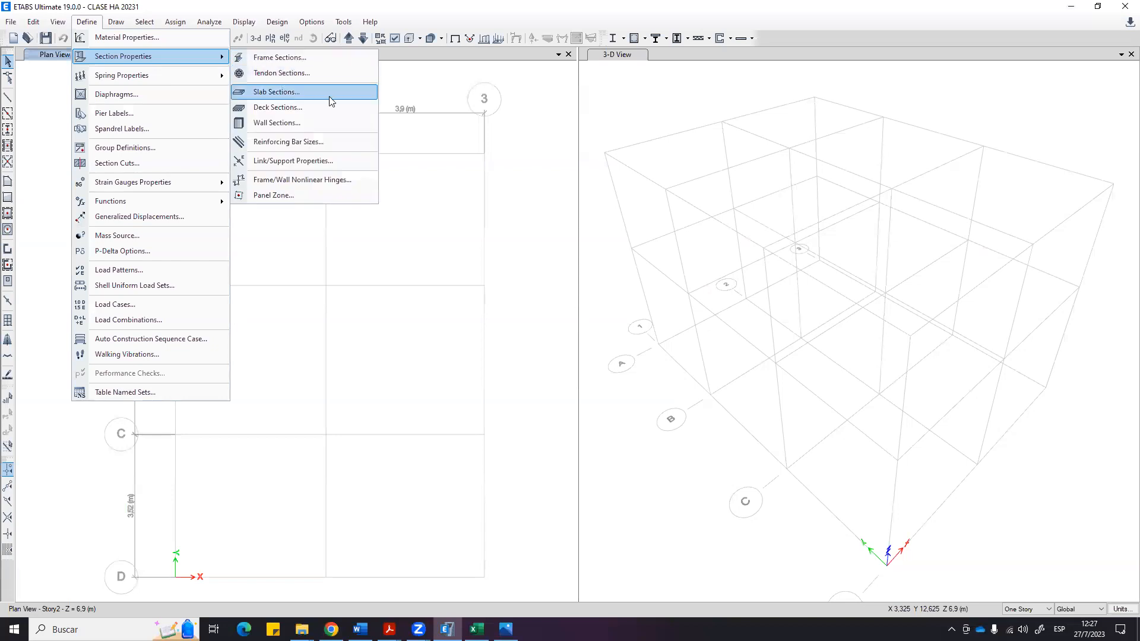
{"action": "left_click", "coordinate": [290, 94]}
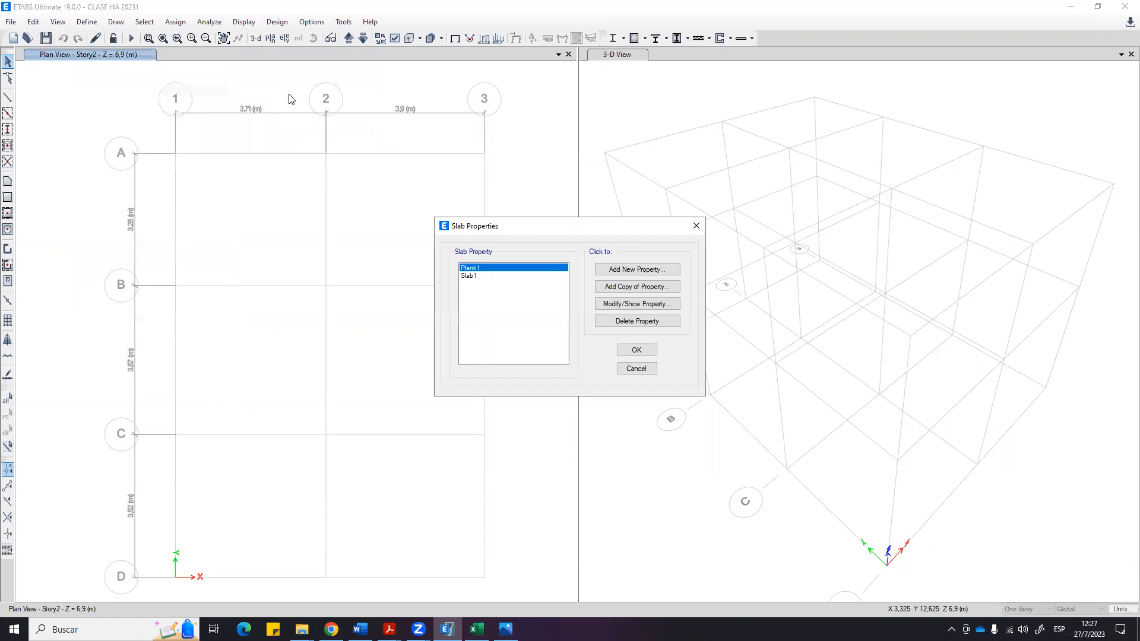
{"action": "left_click", "coordinate": [470, 276]}
{"action": "left_click", "coordinate": [474, 268]}
{"action": "left_click", "coordinate": [474, 275]}
{"action": "left_click", "coordinate": [477, 268]}
{"action": "left_click", "coordinate": [473, 276]}
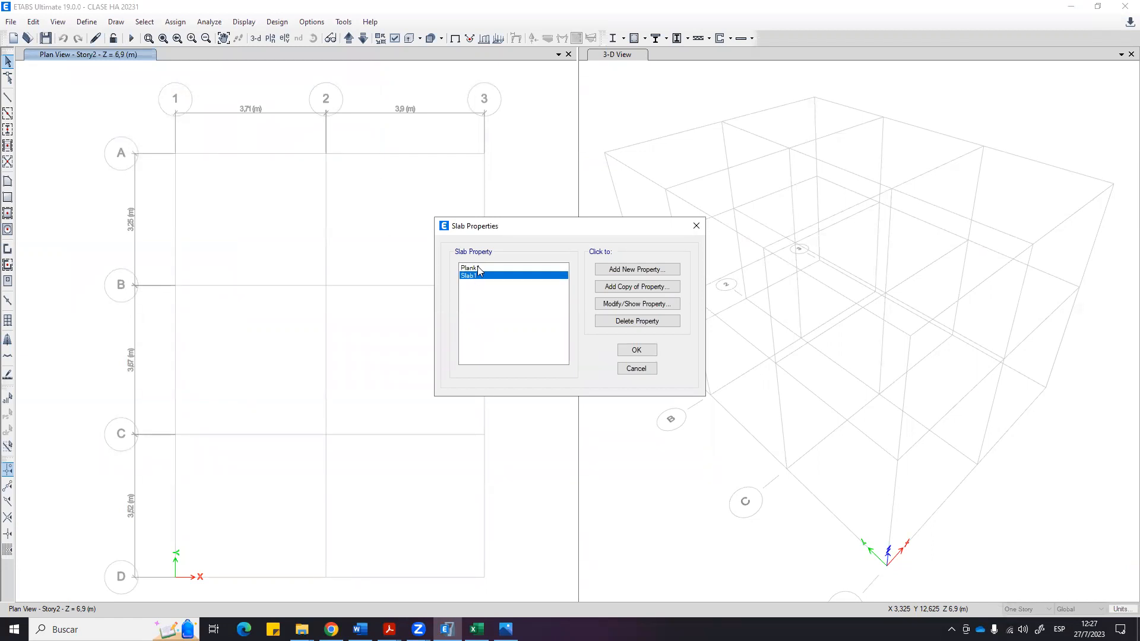
{"action": "left_click", "coordinate": [479, 268]}
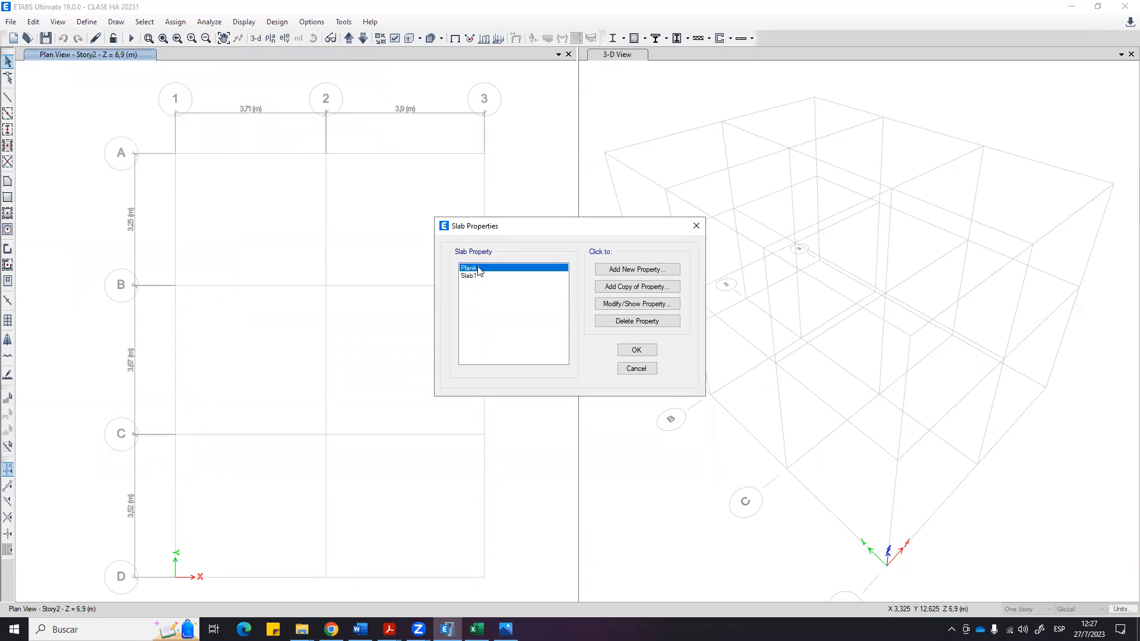
{"action": "left_click", "coordinate": [661, 306]}
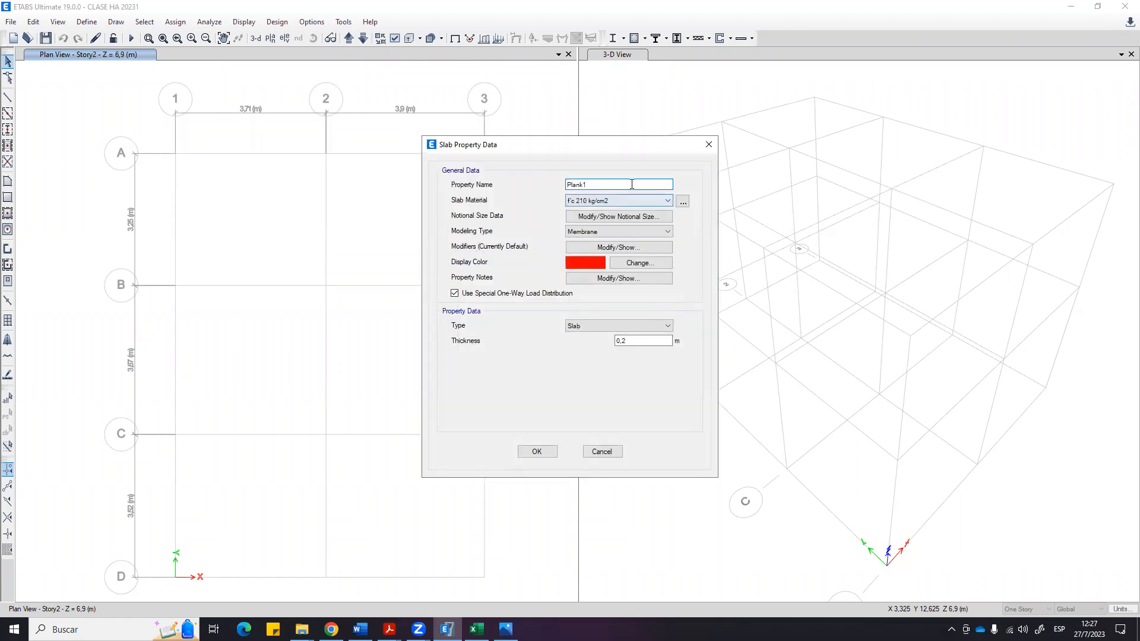
{"action": "type", "text": "LN1D20"}
Try the Shell-Thin modeling type on the LN1D20 slab and set it back to Membrane.
{"action": "left_click", "coordinate": [655, 235]}
{"action": "left_click", "coordinate": [655, 235]}
{"action": "left_click", "coordinate": [655, 236]}
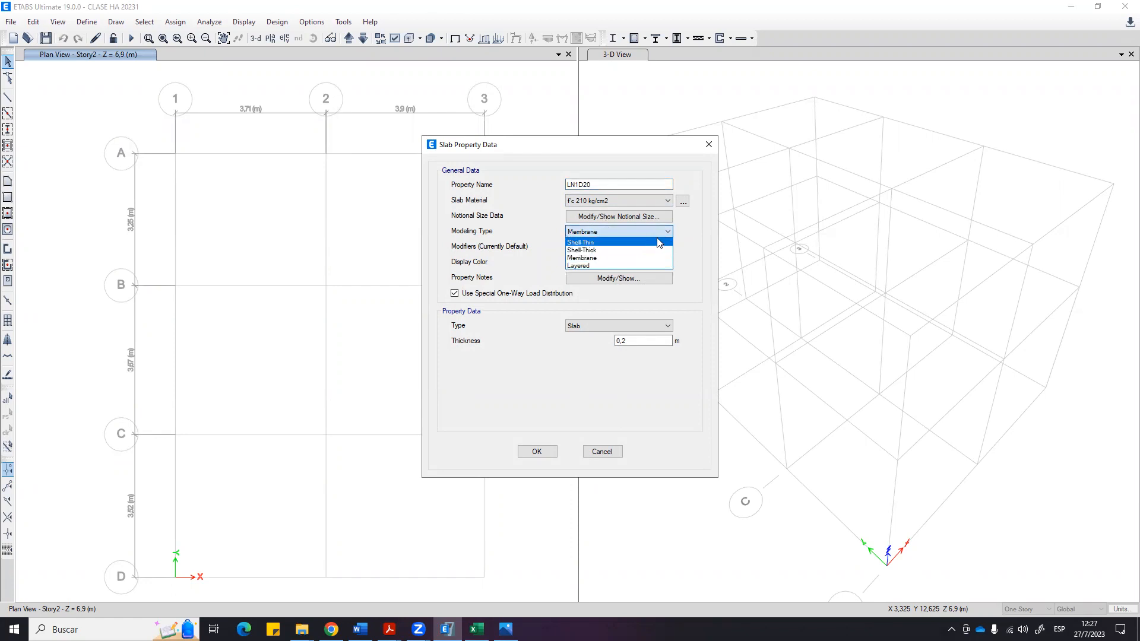
{"action": "left_click", "coordinate": [666, 233]}
{"action": "left_click", "coordinate": [666, 233]}
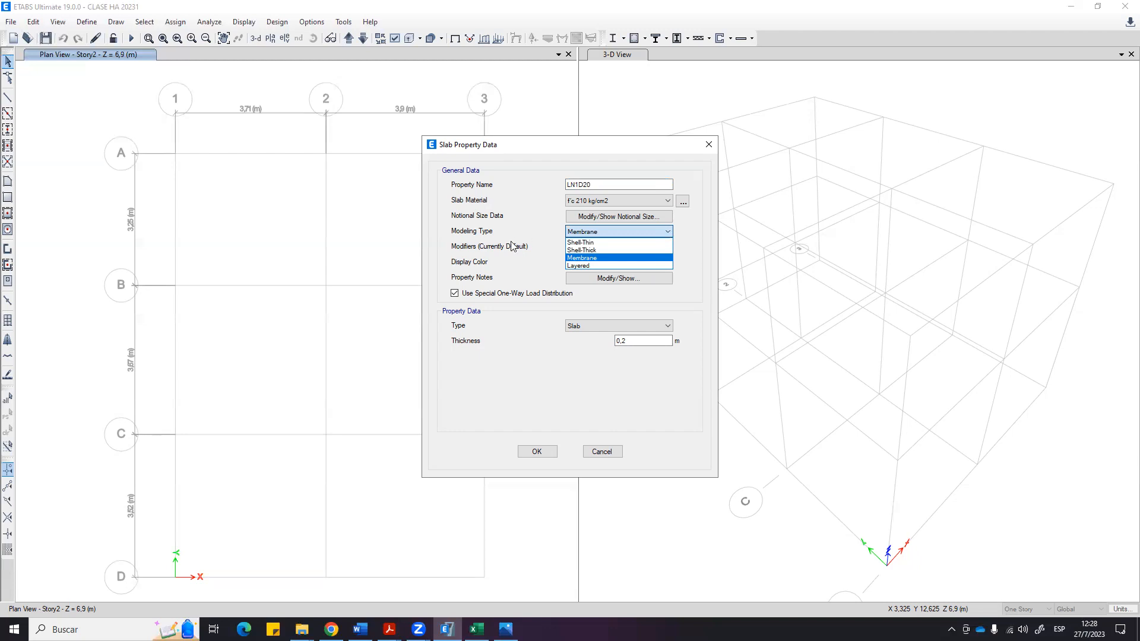
{"action": "left_click", "coordinate": [597, 243]}
{"action": "left_click", "coordinate": [615, 231]}
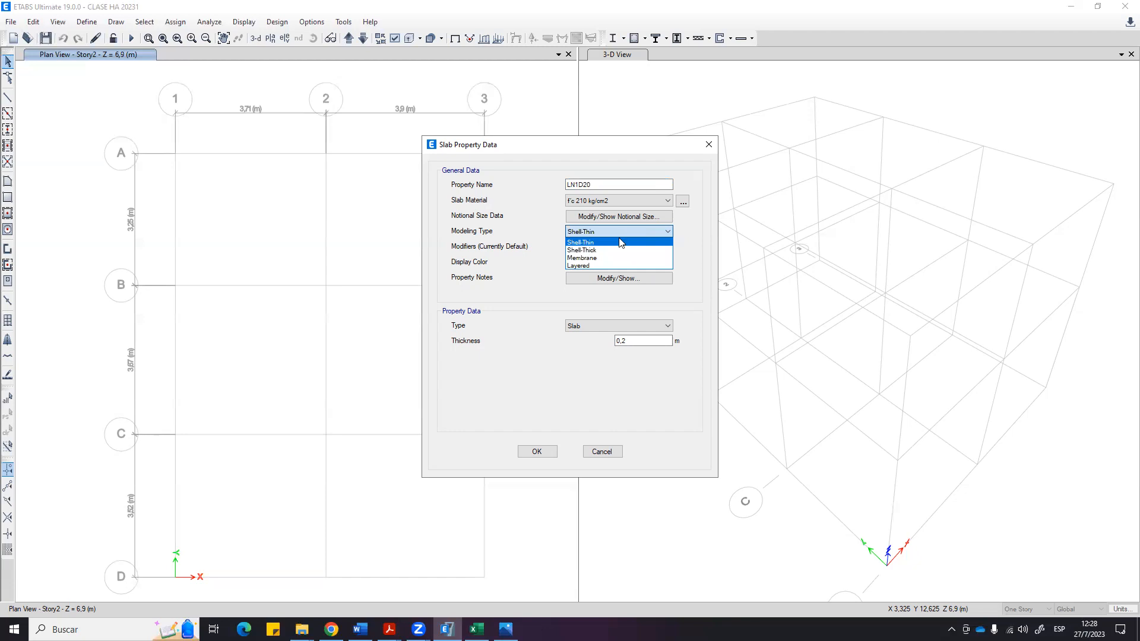
{"action": "left_click", "coordinate": [671, 233]}
{"action": "left_click", "coordinate": [671, 233]}
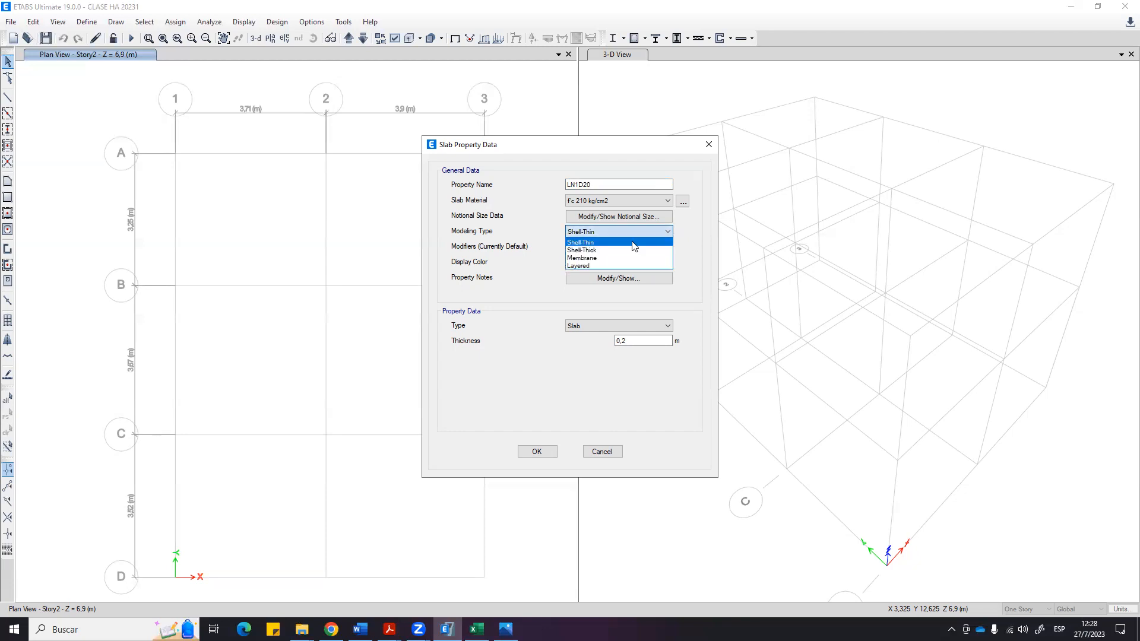
{"action": "left_click", "coordinate": [600, 258]}
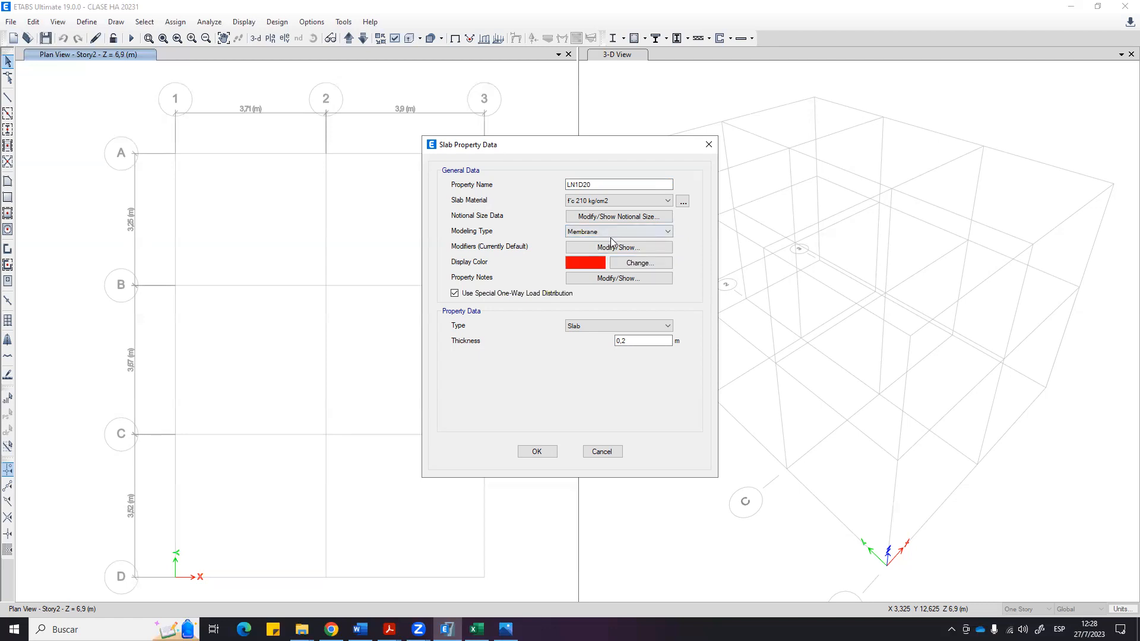
Compare the Shell-Thin and Shell-Thick modeling types for the LN1D20 slab and return to Membrane.
{"action": "left_click", "coordinate": [614, 235]}
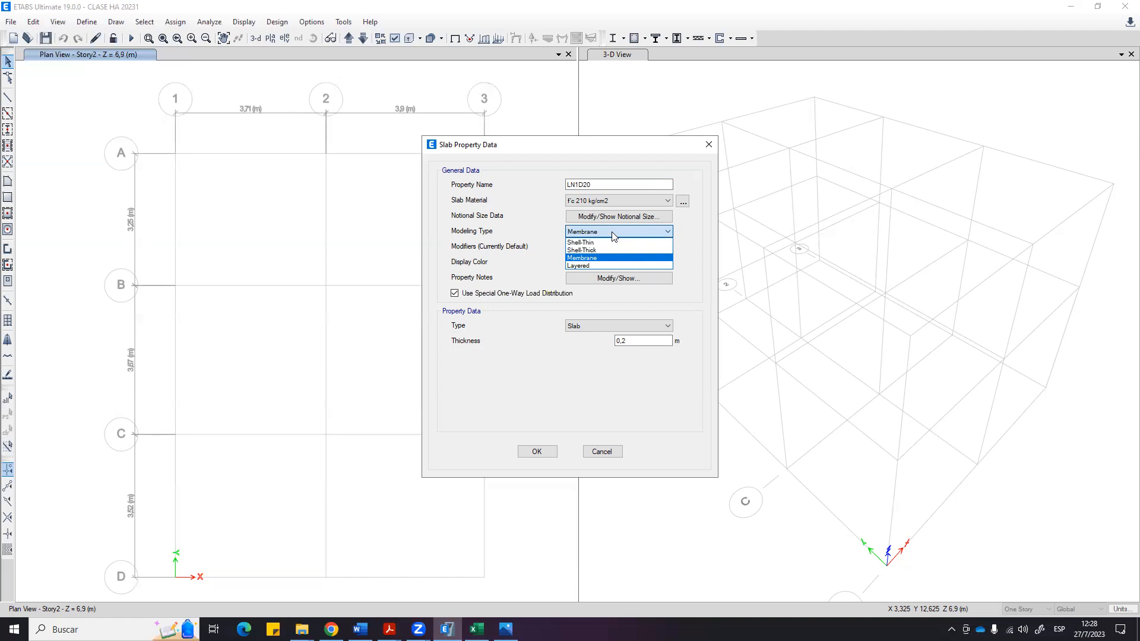
{"action": "left_click", "coordinate": [609, 242]}
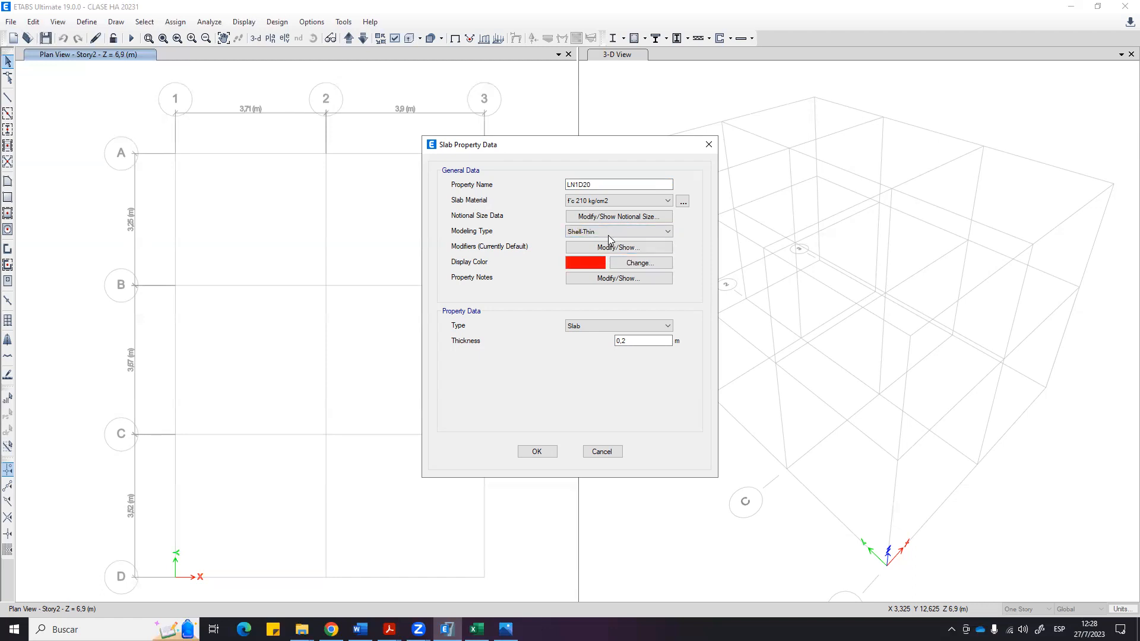
{"action": "left_click", "coordinate": [608, 231]}
{"action": "left_click", "coordinate": [605, 249]}
{"action": "left_click", "coordinate": [608, 233]}
{"action": "left_click", "coordinate": [608, 240]}
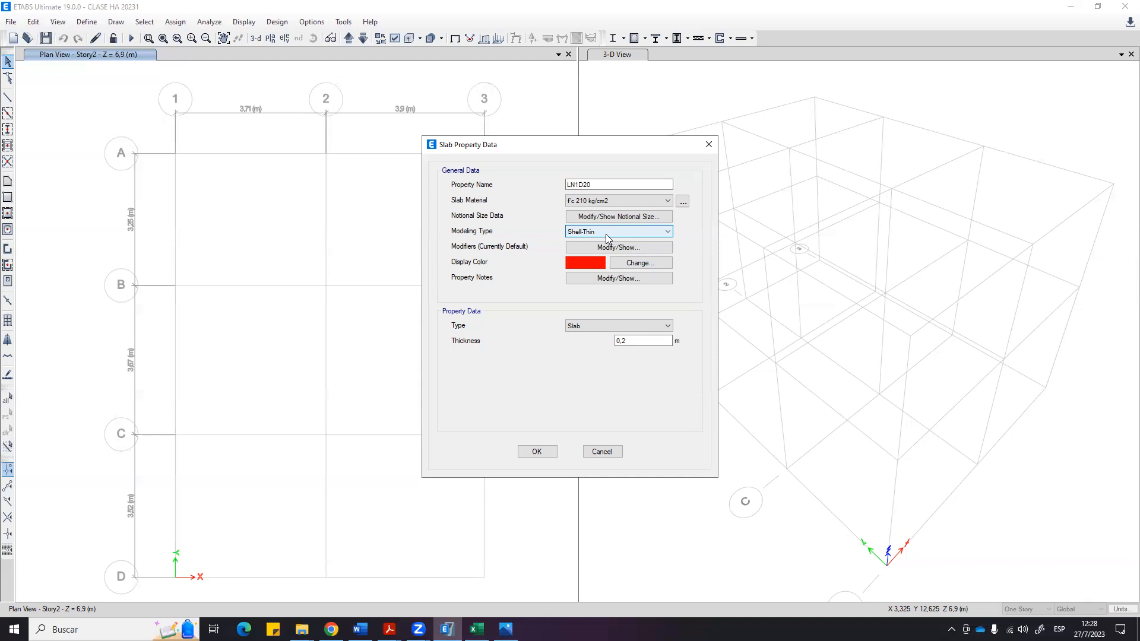
{"action": "left_click", "coordinate": [608, 232]}
{"action": "left_click", "coordinate": [585, 255]}
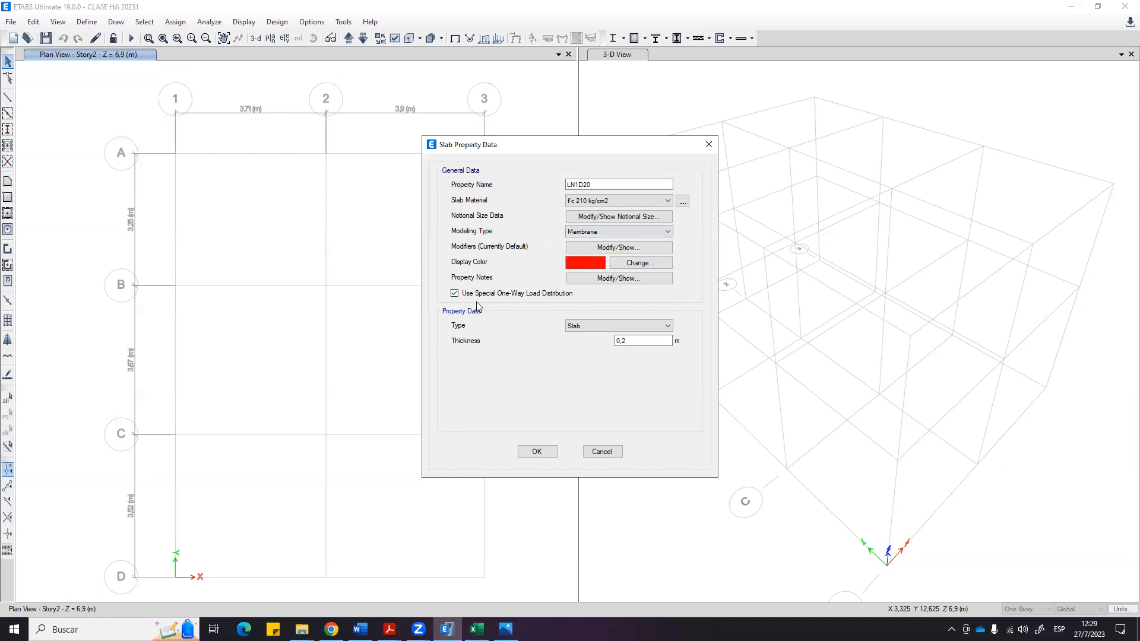
Switch the modeling type to Shell-Thin and back to Membrane, checking the special one-way load distribution option.
{"action": "left_click", "coordinate": [591, 232]}
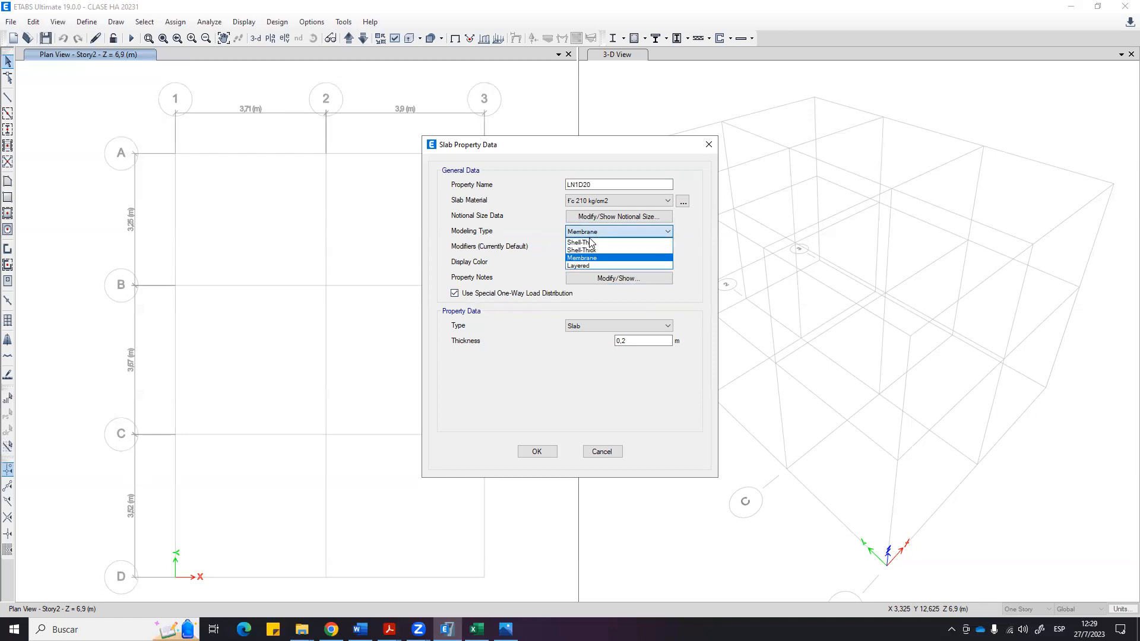
{"action": "left_click", "coordinate": [591, 242]}
{"action": "left_click", "coordinate": [594, 232]}
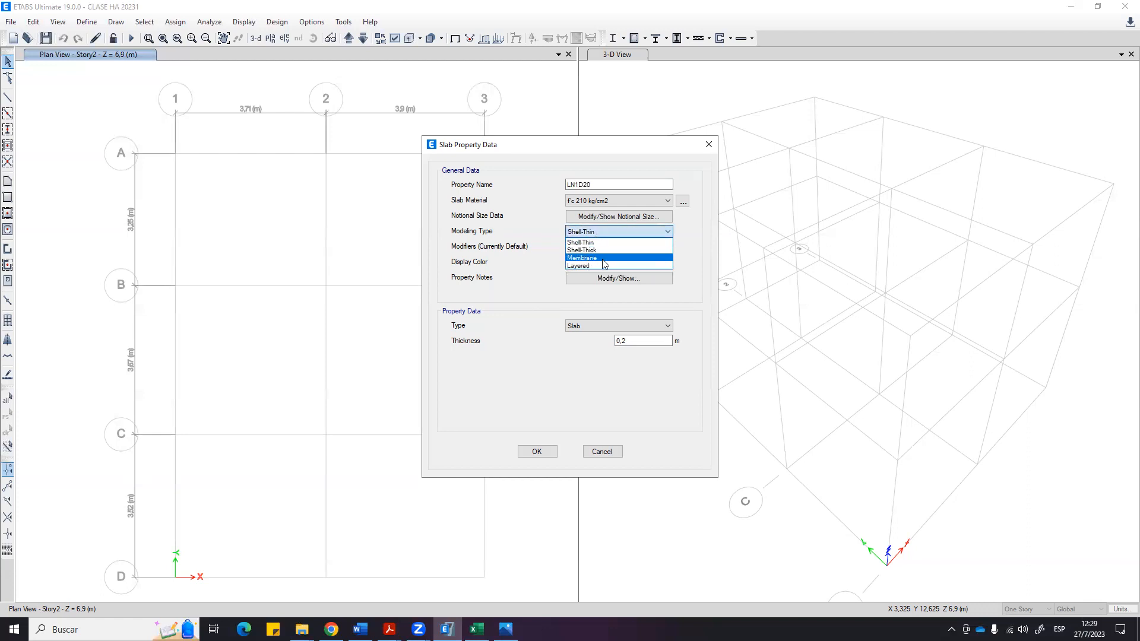
{"action": "left_click", "coordinate": [602, 258]}
{"action": "left_click", "coordinate": [474, 295]}
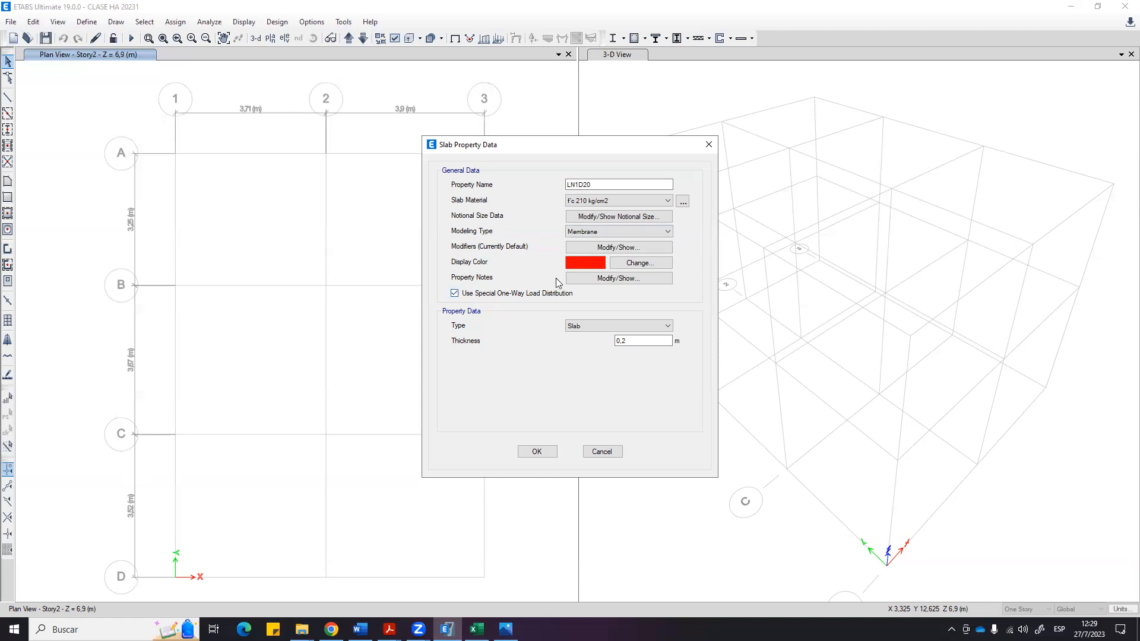
{"action": "left_click", "coordinate": [598, 230]}
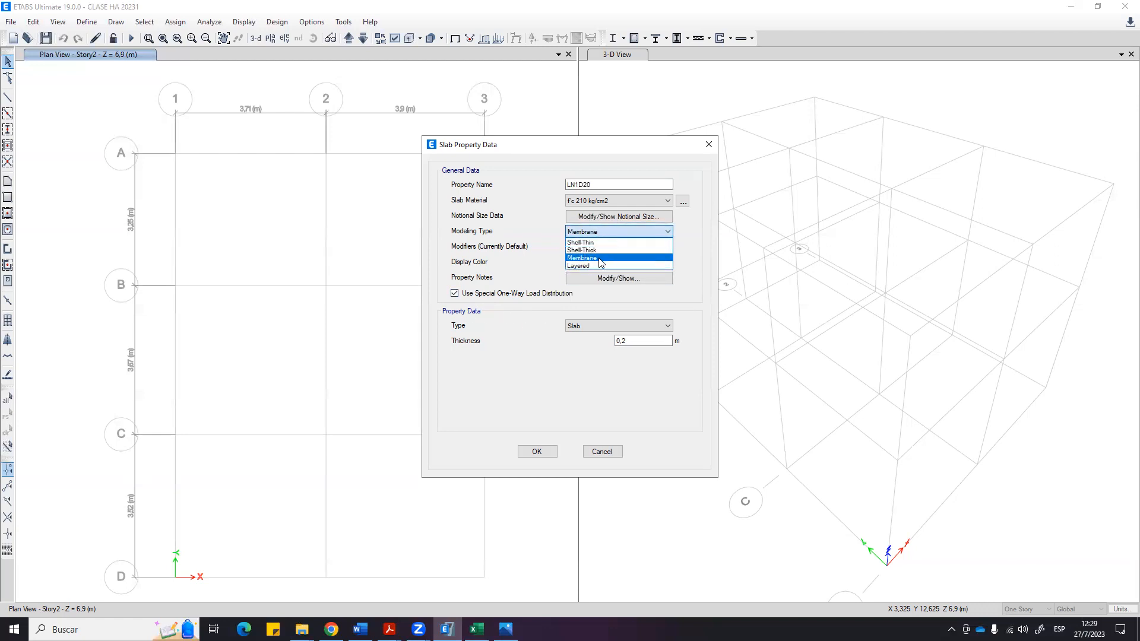
{"action": "left_click", "coordinate": [599, 258]}
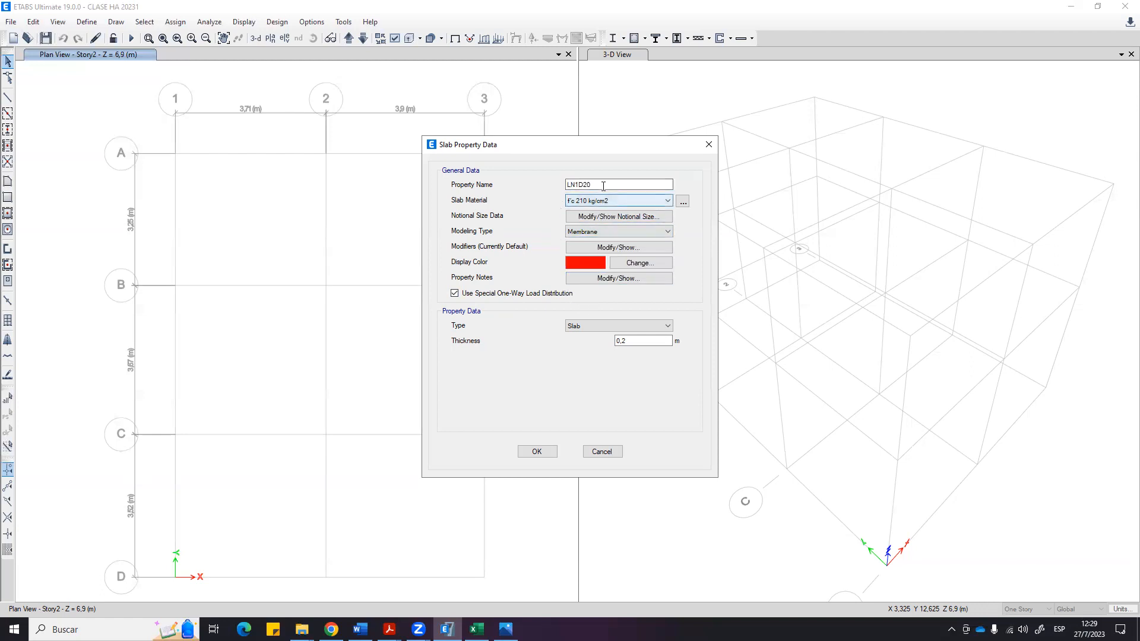
Cycle the slab's modeling type through Shell-Thick and Shell-Thin and restore Membrane.
{"action": "left_click", "coordinate": [598, 233]}
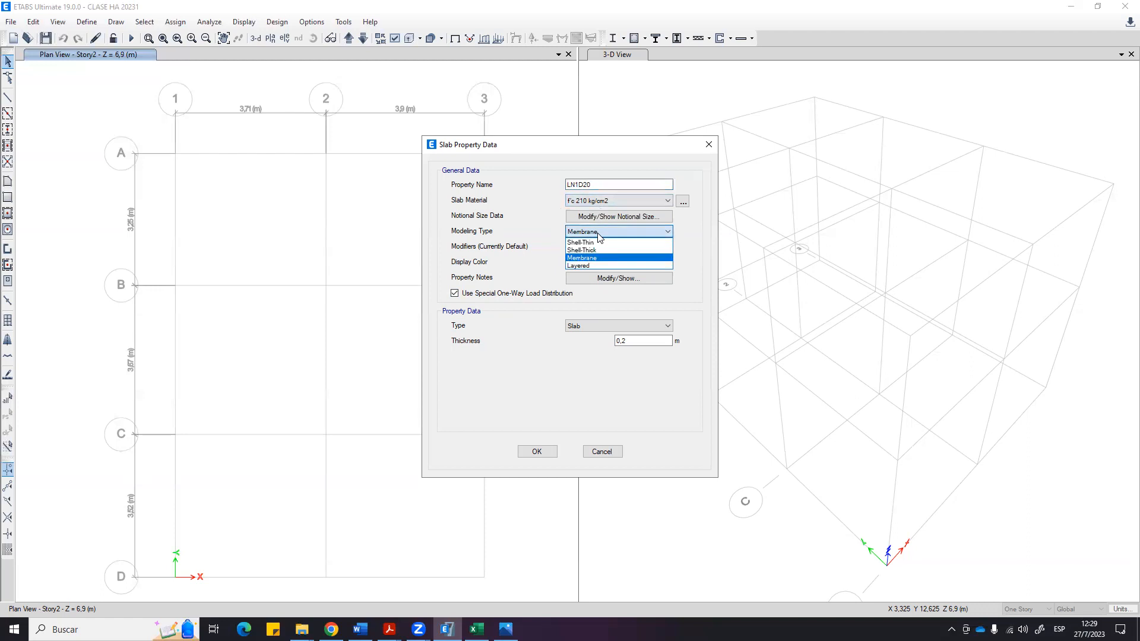
{"action": "left_click", "coordinate": [597, 250]}
{"action": "left_click", "coordinate": [597, 232]}
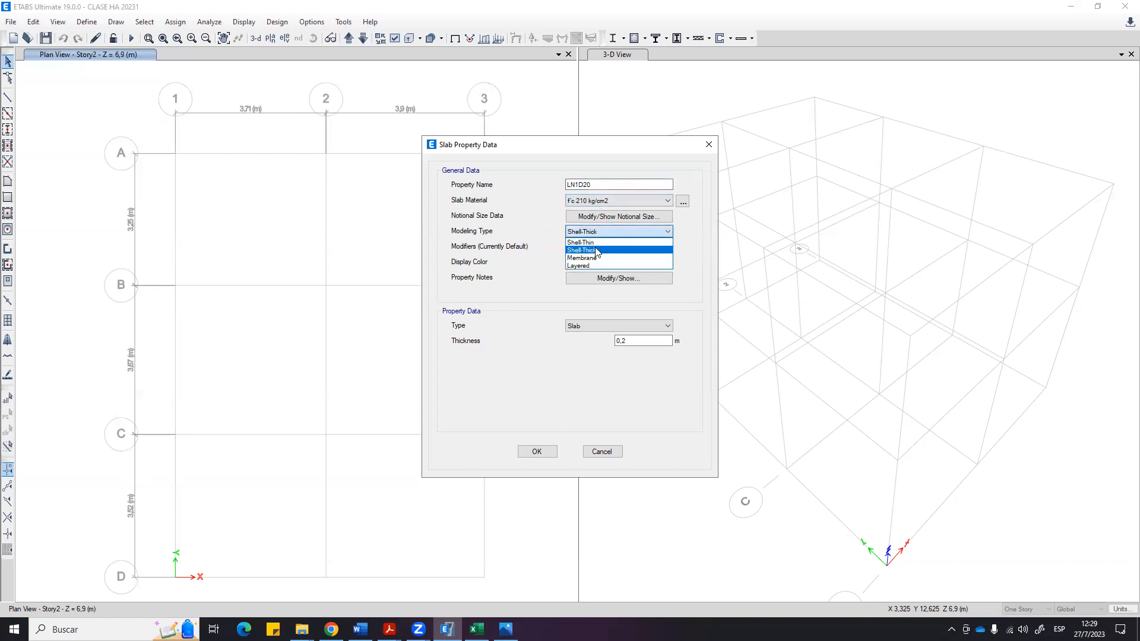
{"action": "left_click", "coordinate": [588, 242]}
{"action": "left_click", "coordinate": [600, 231]}
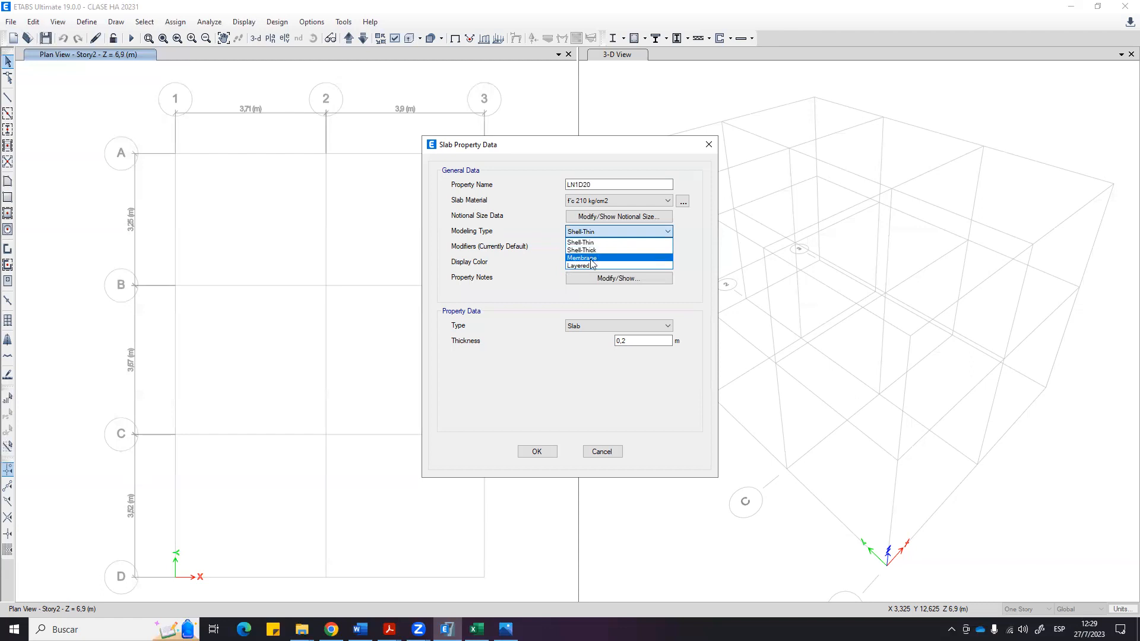
{"action": "left_click", "coordinate": [597, 258]}
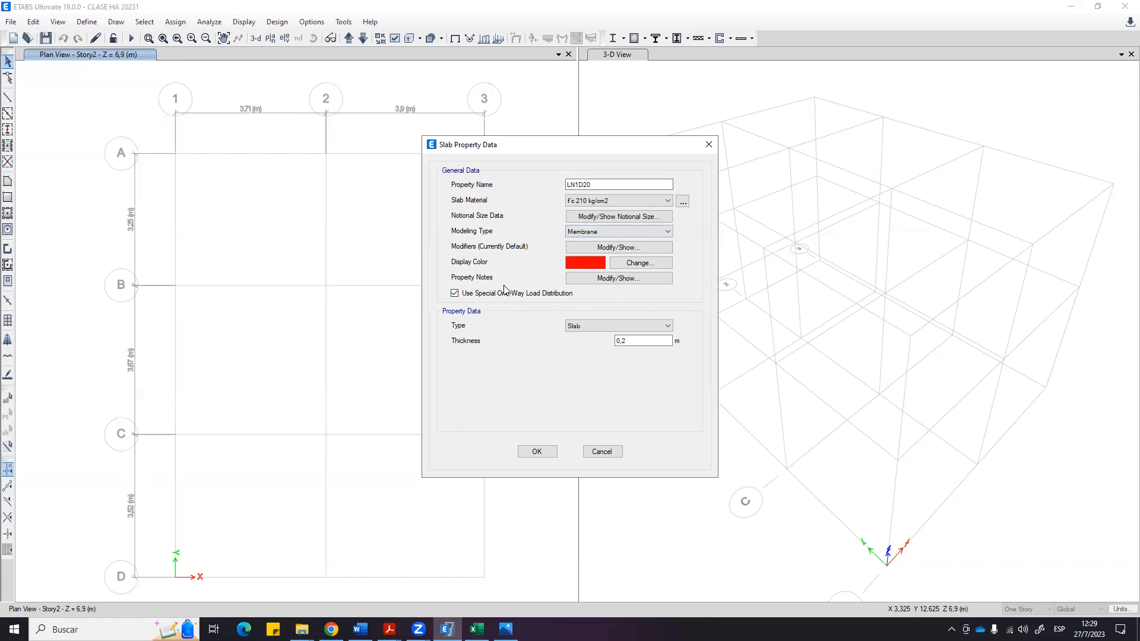
Check the LN1D20 name and review the available slab types, keeping the type as Slab.
{"action": "left_click_drag", "start_coordinate": [575, 184], "coordinate": [584, 185]}
{"action": "left_click", "coordinate": [590, 185]}
{"action": "left_click", "coordinate": [646, 330]}
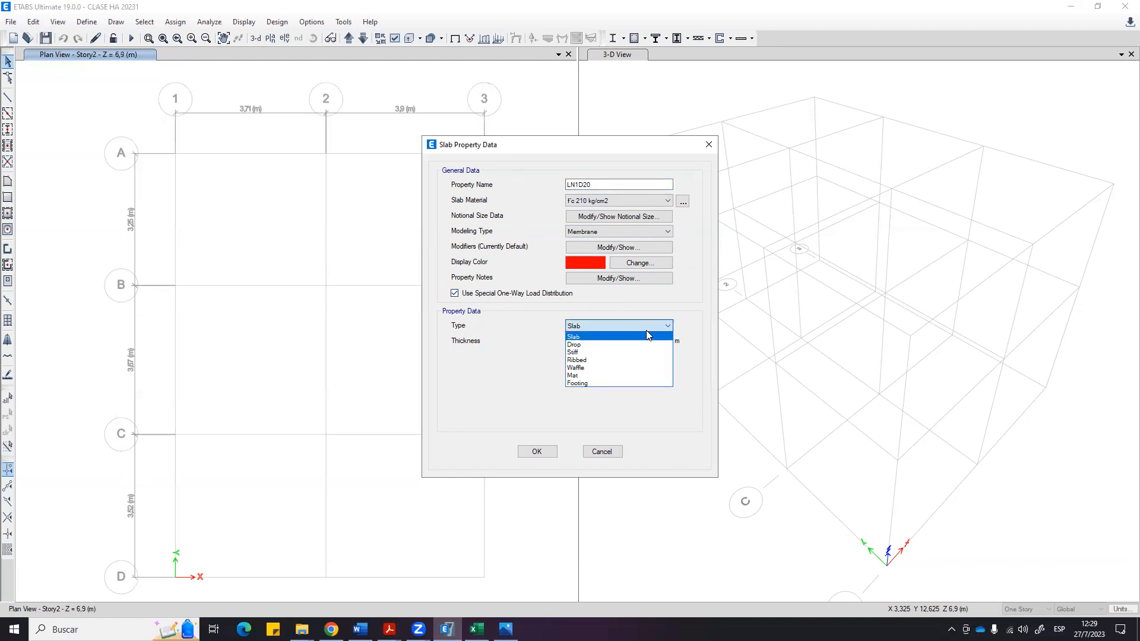
{"action": "left_click", "coordinate": [576, 338]}
{"action": "left_click", "coordinate": [590, 326]}
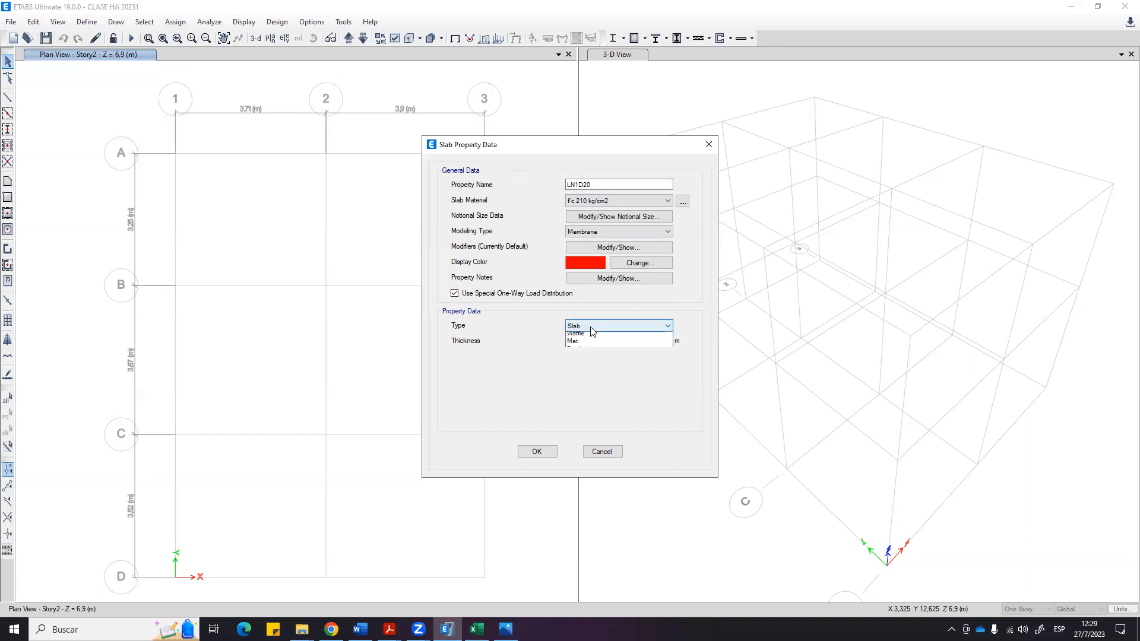
{"action": "left_click", "coordinate": [592, 326]}
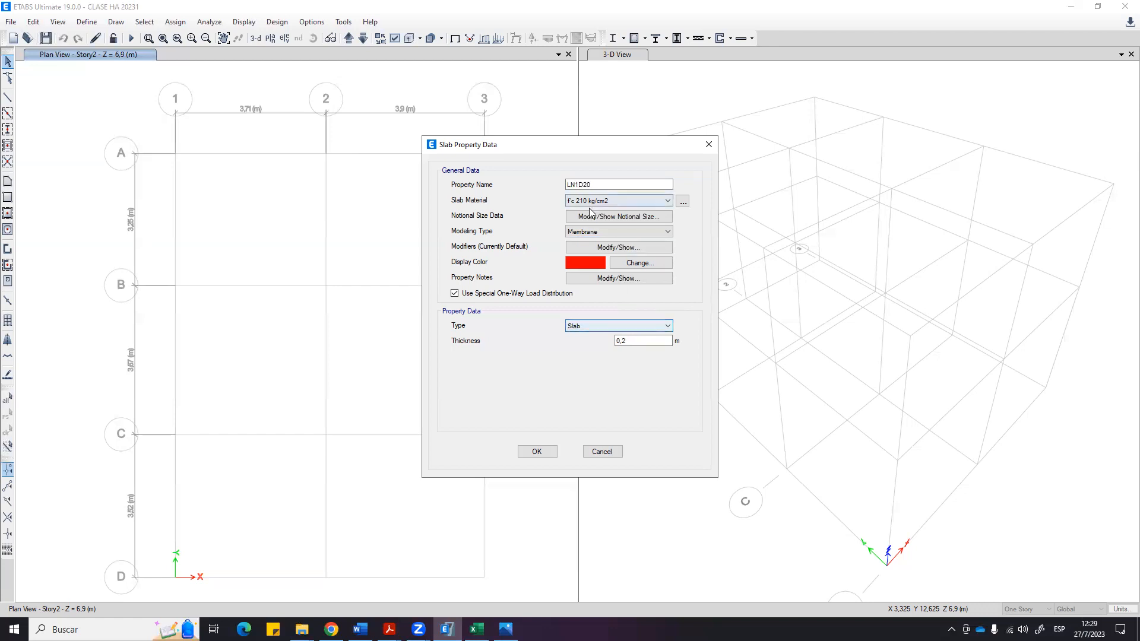
Set the LN1D20 slab type to Ribbed and keep Membrane as its modeling type.
{"action": "left_click", "coordinate": [592, 325]}
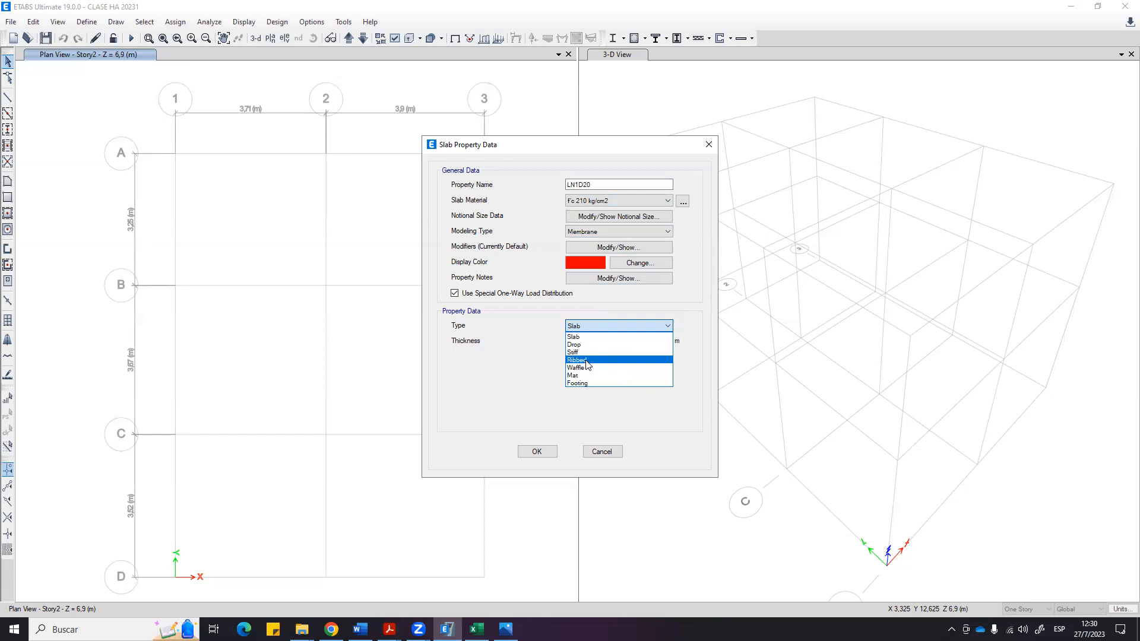
{"action": "left_click", "coordinate": [586, 360]}
{"action": "left_click", "coordinate": [619, 324]}
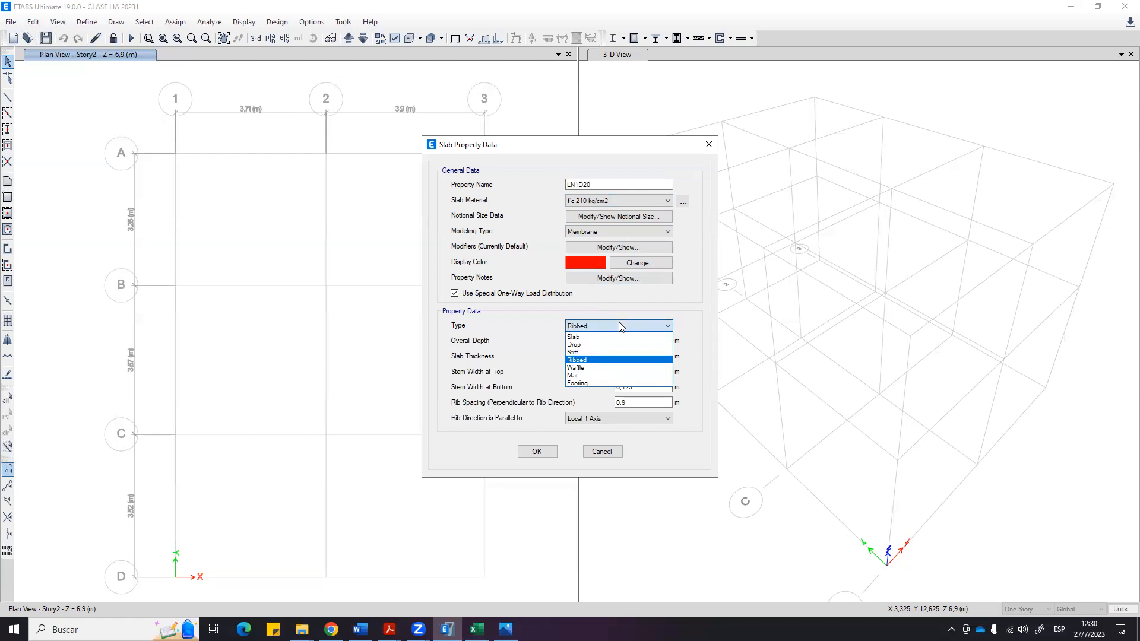
{"action": "left_click", "coordinate": [585, 361]}
{"action": "left_click", "coordinate": [602, 232]}
{"action": "left_click", "coordinate": [588, 238]}
{"action": "left_click", "coordinate": [601, 327]}
{"action": "left_click", "coordinate": [586, 359]}
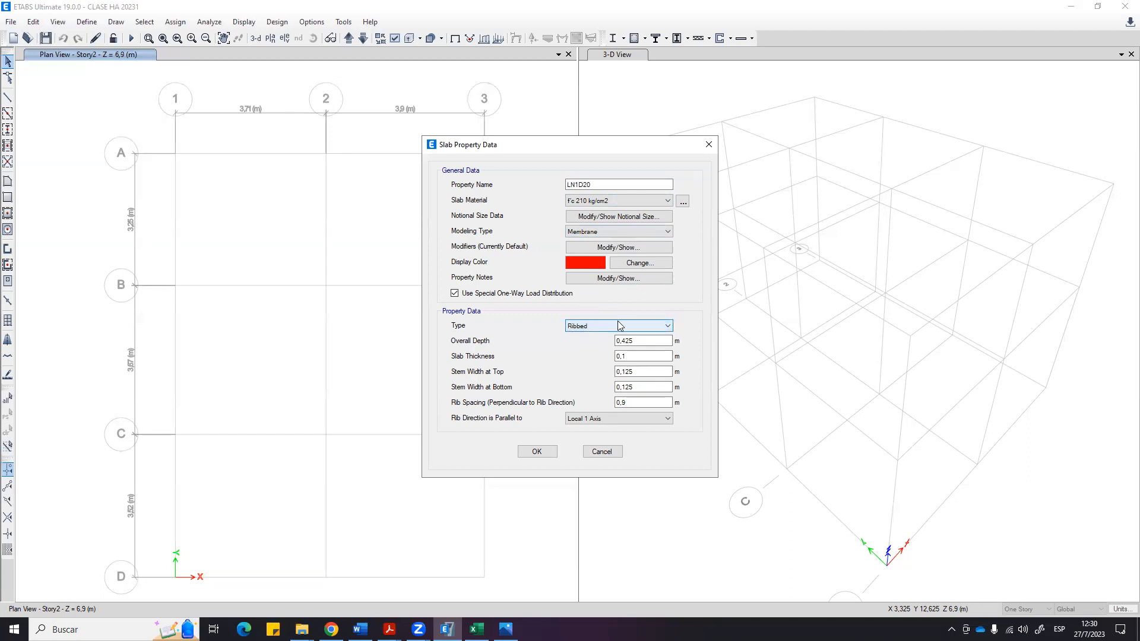
Switch the LN1D20 slab type through Waffle and Slab to compare their property fields, and restore Ribbed.
{"action": "left_click", "coordinate": [632, 325]}
{"action": "left_click", "coordinate": [585, 372]}
{"action": "left_click", "coordinate": [600, 326]}
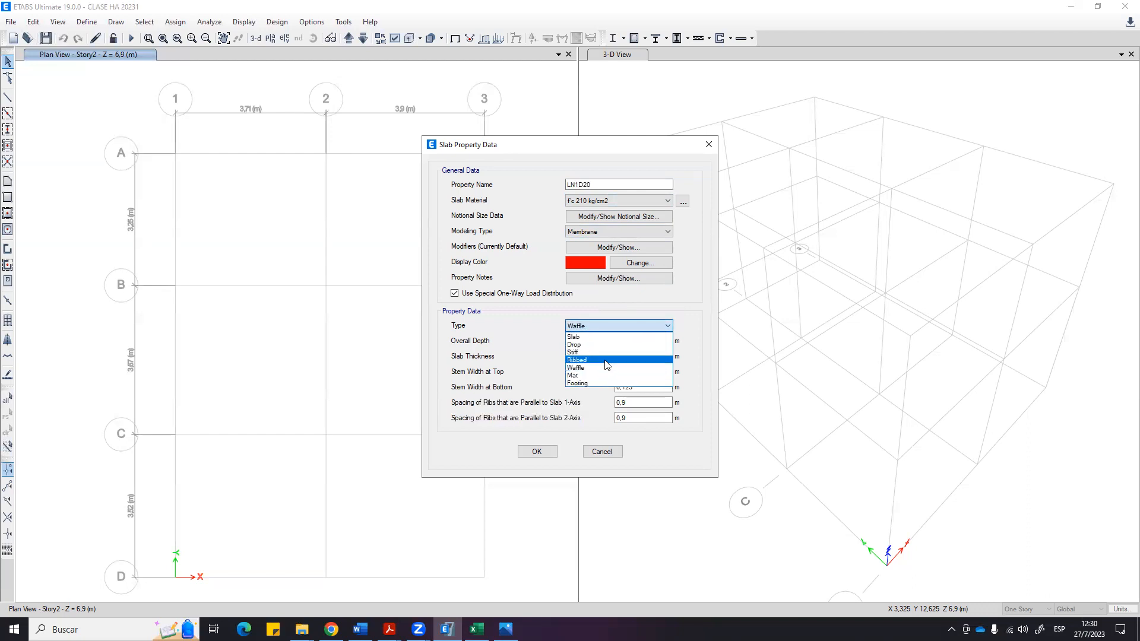
{"action": "left_click", "coordinate": [604, 360]}
{"action": "left_click", "coordinate": [612, 326]}
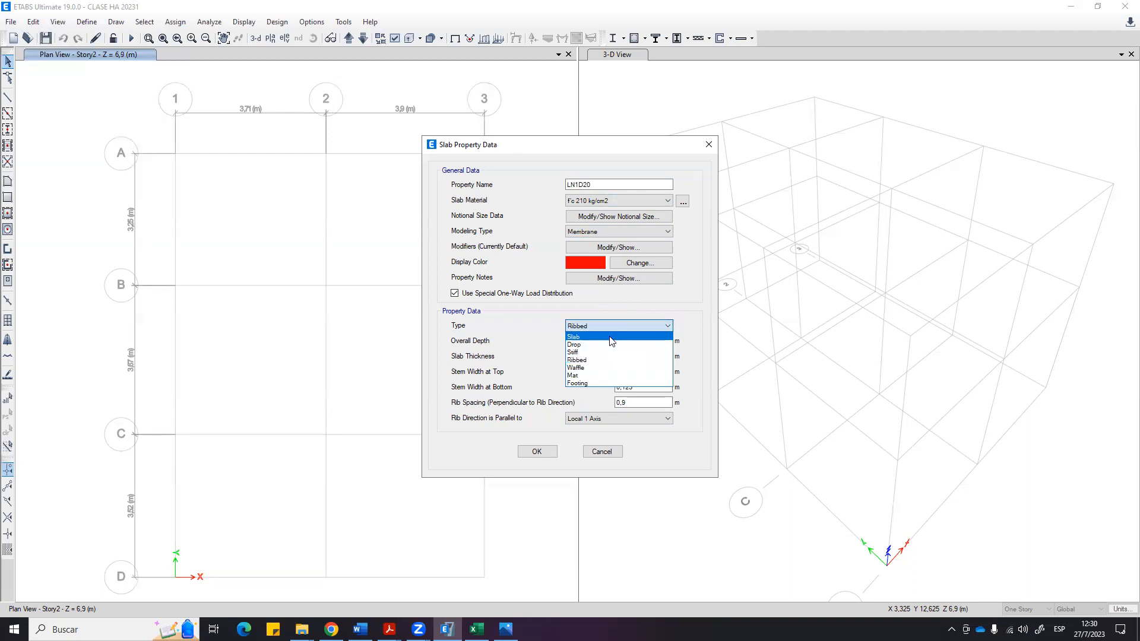
{"action": "left_click", "coordinate": [611, 337]}
{"action": "left_click", "coordinate": [613, 328]}
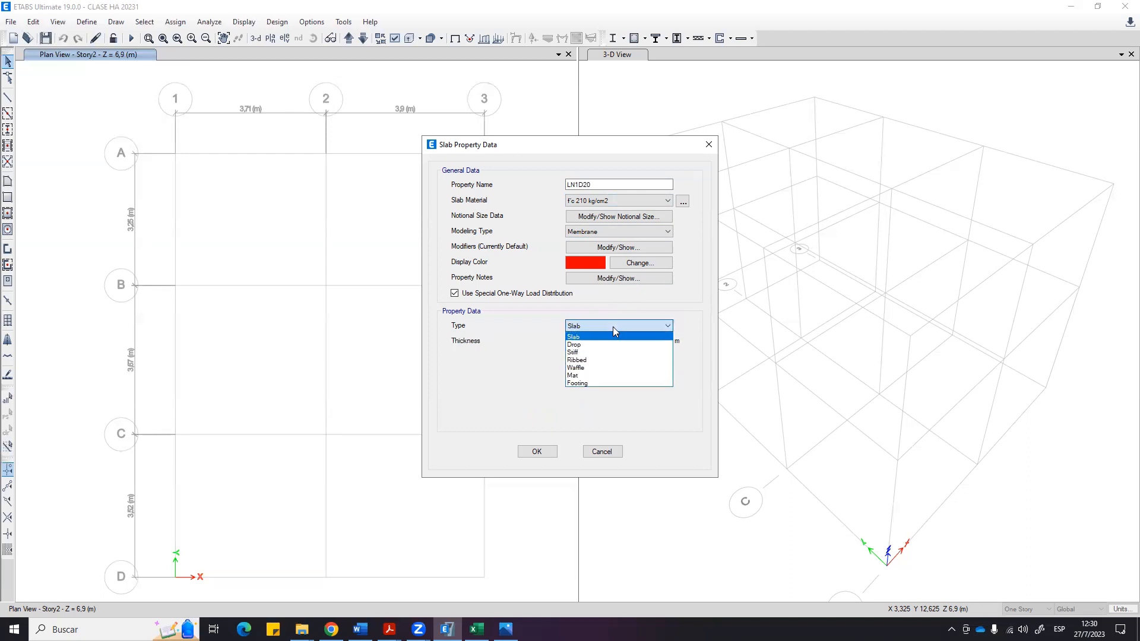
{"action": "left_click", "coordinate": [586, 360]}
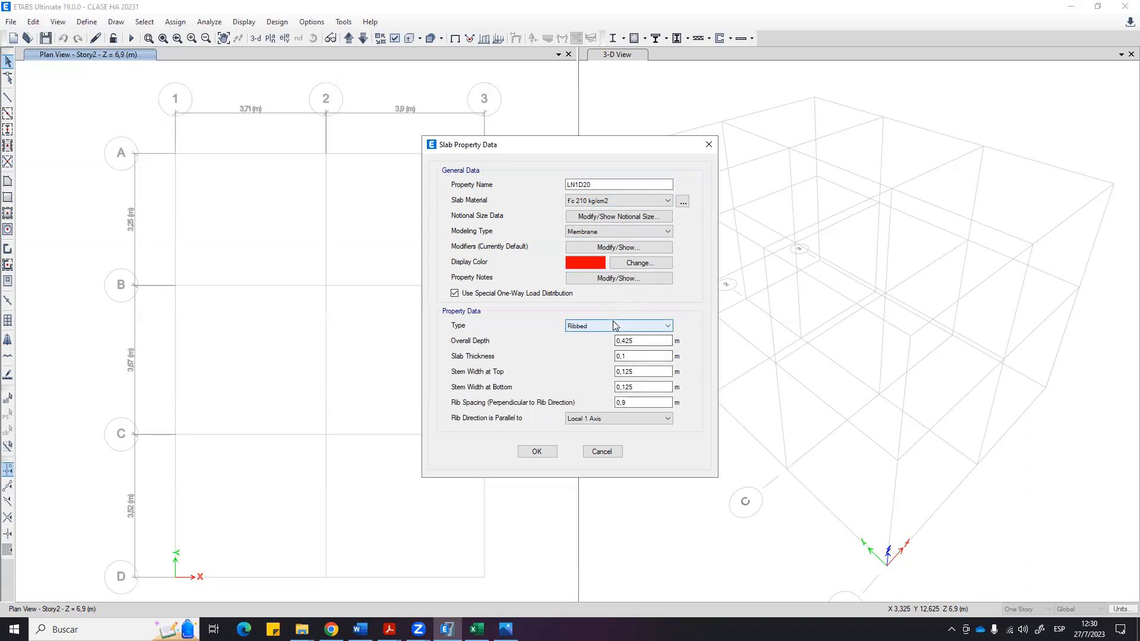
Review the ribbed slab's overall depth, slab thickness, stem width and rib spacing fields.
{"action": "left_click", "coordinate": [655, 372]}
{"action": "left_click", "coordinate": [658, 386]}
{"action": "left_click", "coordinate": [658, 402]}
{"action": "left_click", "coordinate": [657, 341]}
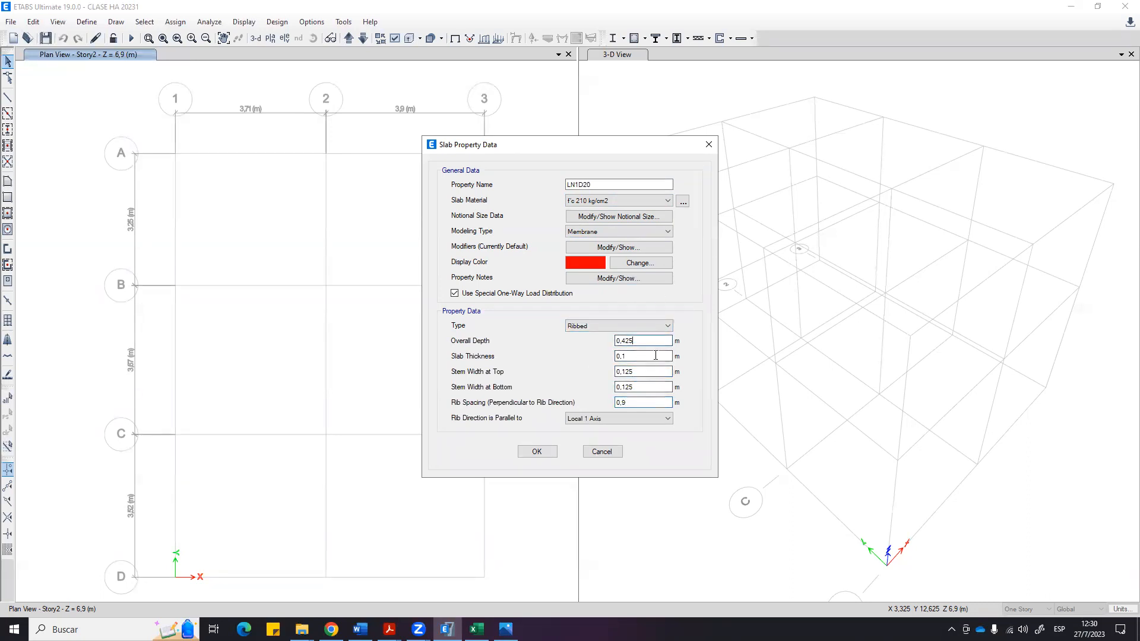
{"action": "left_click", "coordinate": [654, 358]}
{"action": "left_click", "coordinate": [649, 400]}
Switch to the Acrobat PDF, narrow its window beside the slab dialog and show the typical slab section at 75% zoom.
{"action": "left_click", "coordinate": [389, 630]}
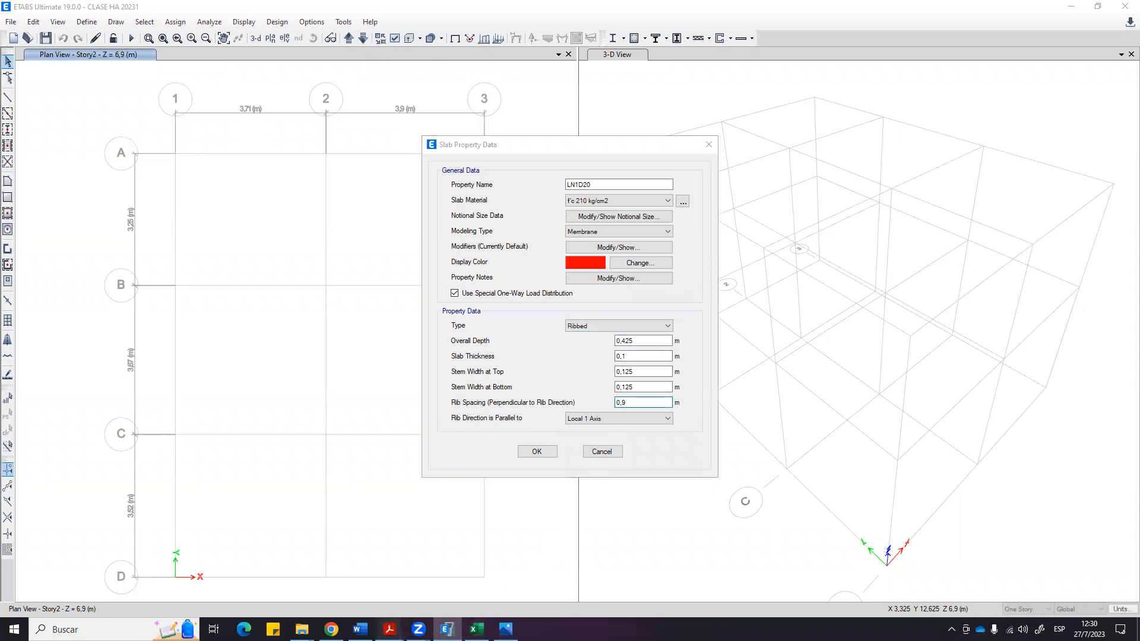
{"action": "left_click", "coordinate": [737, 564]}
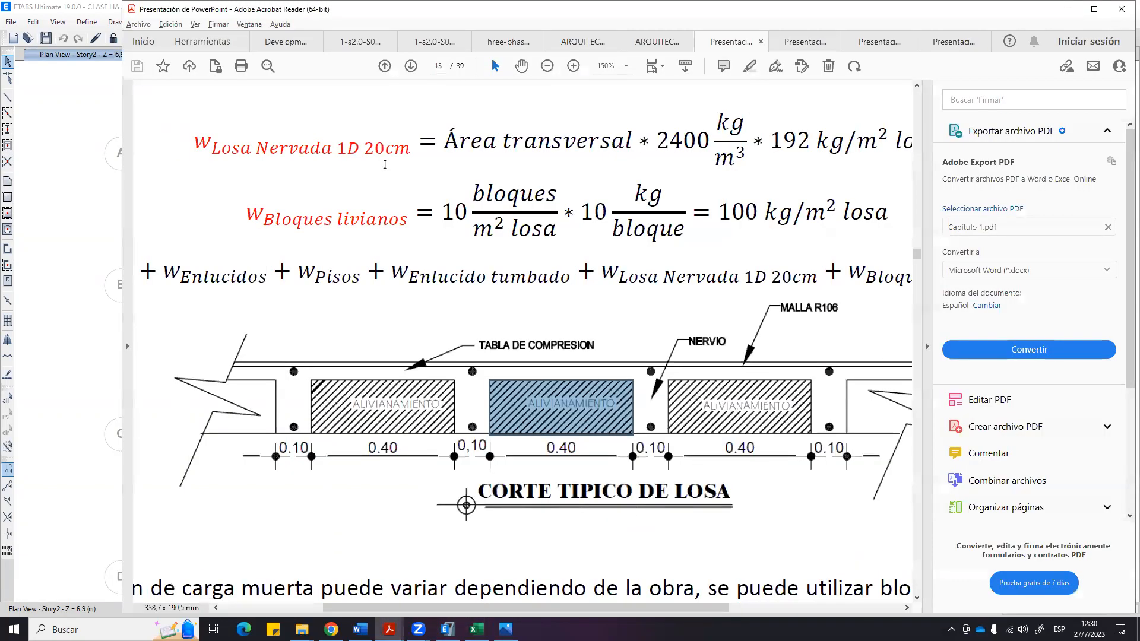
{"action": "left_click", "coordinate": [702, 305]}
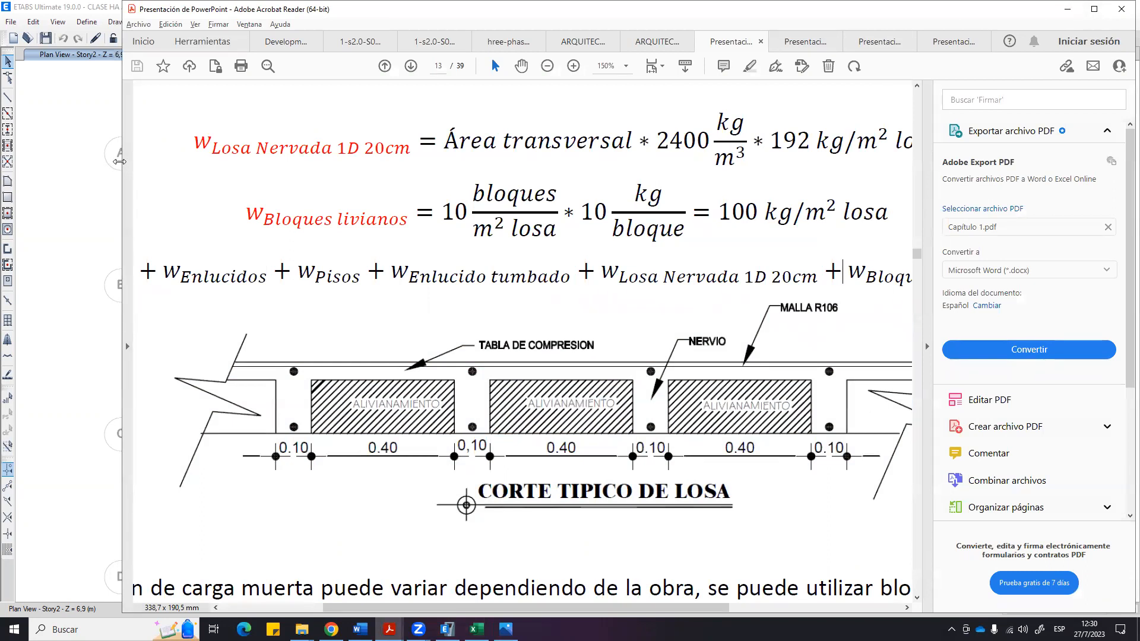
{"action": "left_click_drag", "start_coordinate": [119, 162], "coordinate": [737, 162]}
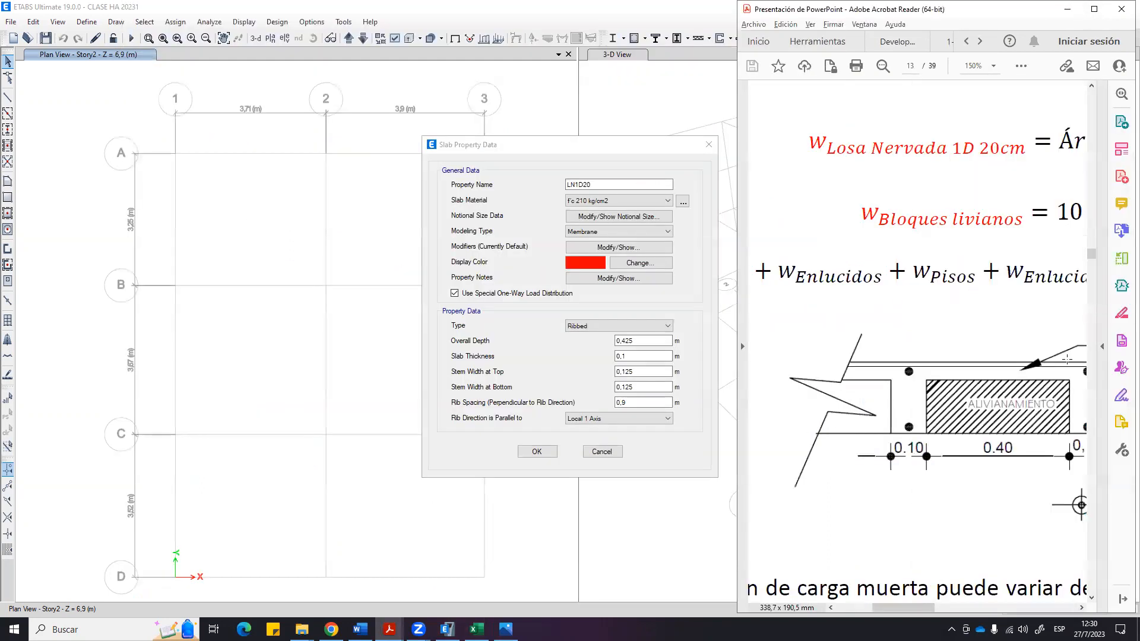
{"action": "scroll", "coordinate": [1054, 359], "scroll_direction": "down", "scroll_amount": 3, "text": "ctrl"}
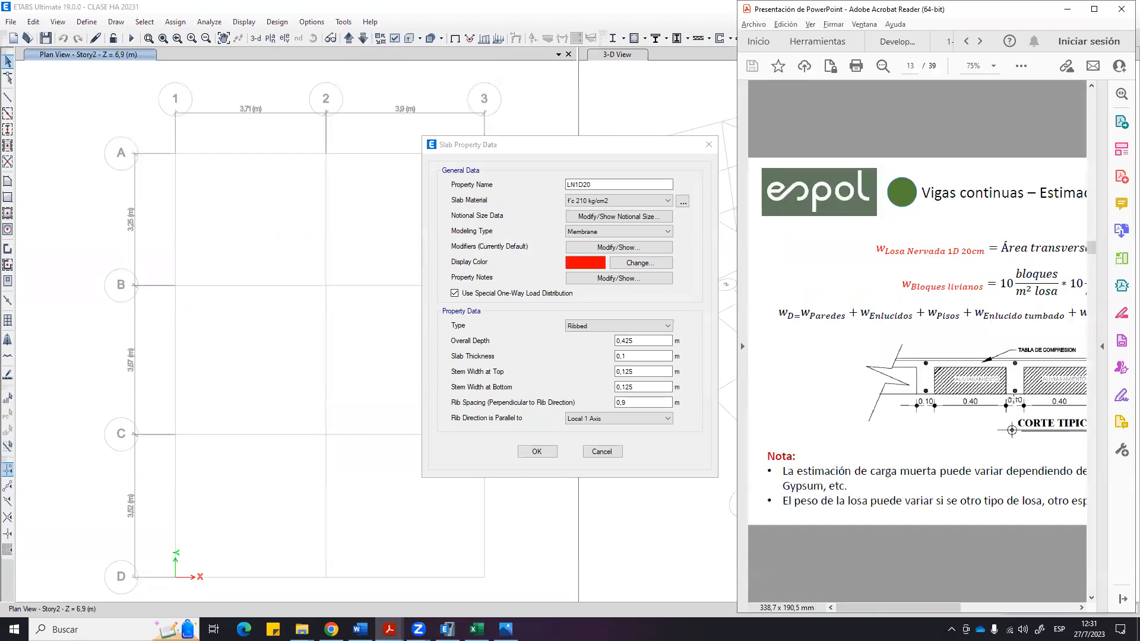
{"action": "left_click_drag", "start_coordinate": [958, 606], "coordinate": [998, 605]}
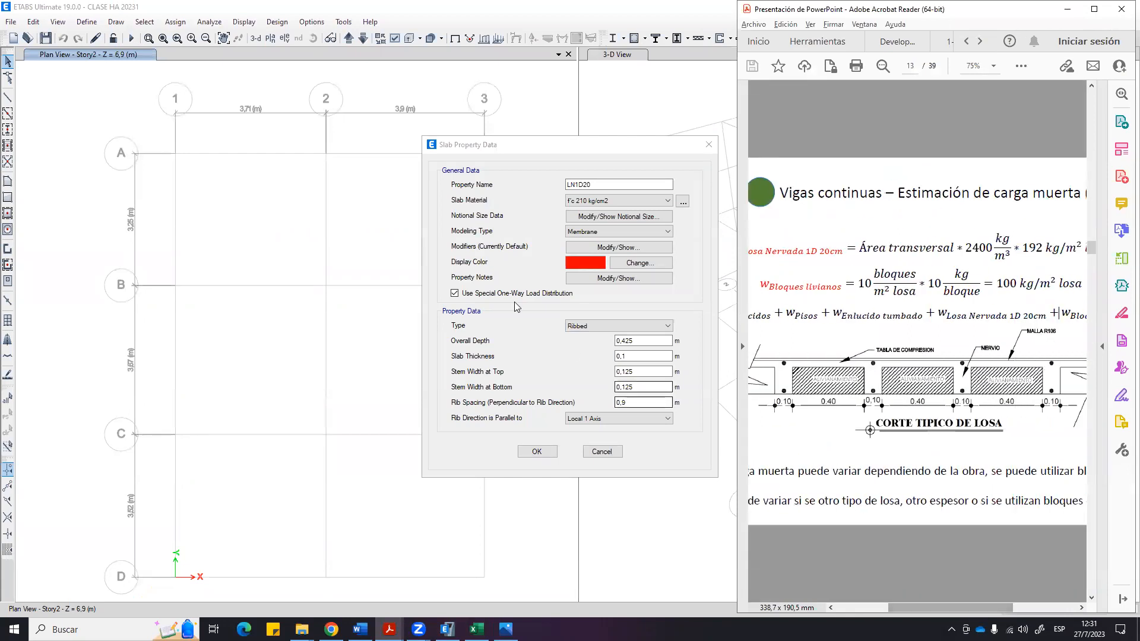
Return to ETABS, save the LN1D20 ribbed slab property and fit the ETABS window beside the PDF.
{"action": "left_click", "coordinate": [254, 305]}
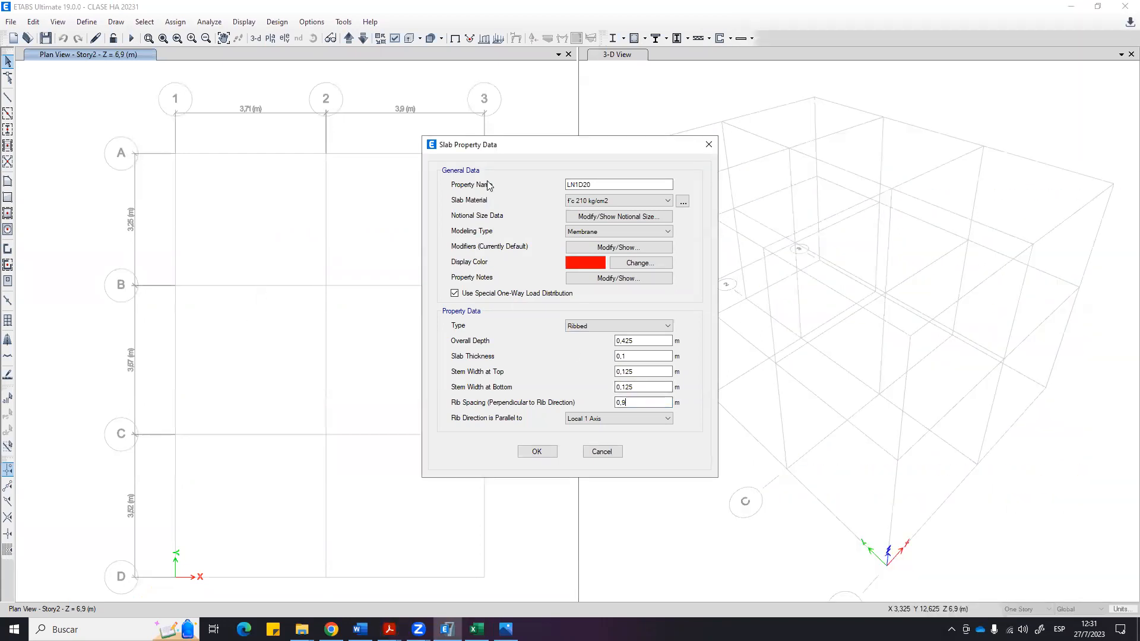
{"action": "left_click", "coordinate": [537, 451]}
{"action": "left_click", "coordinate": [629, 354]}
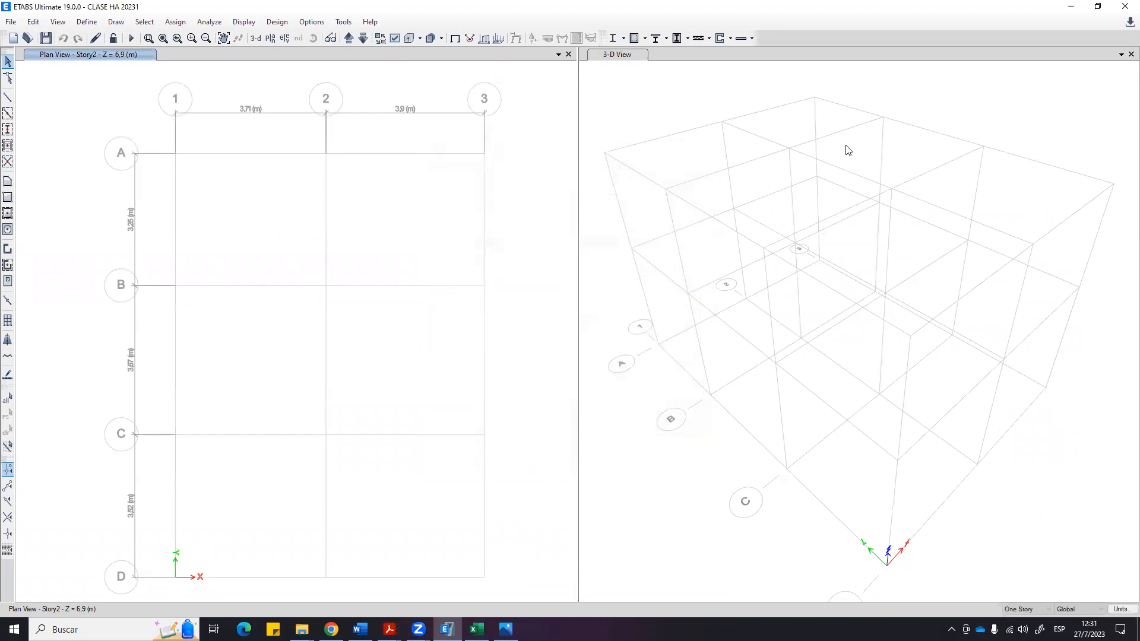
{"action": "left_click", "coordinate": [1098, 6]}
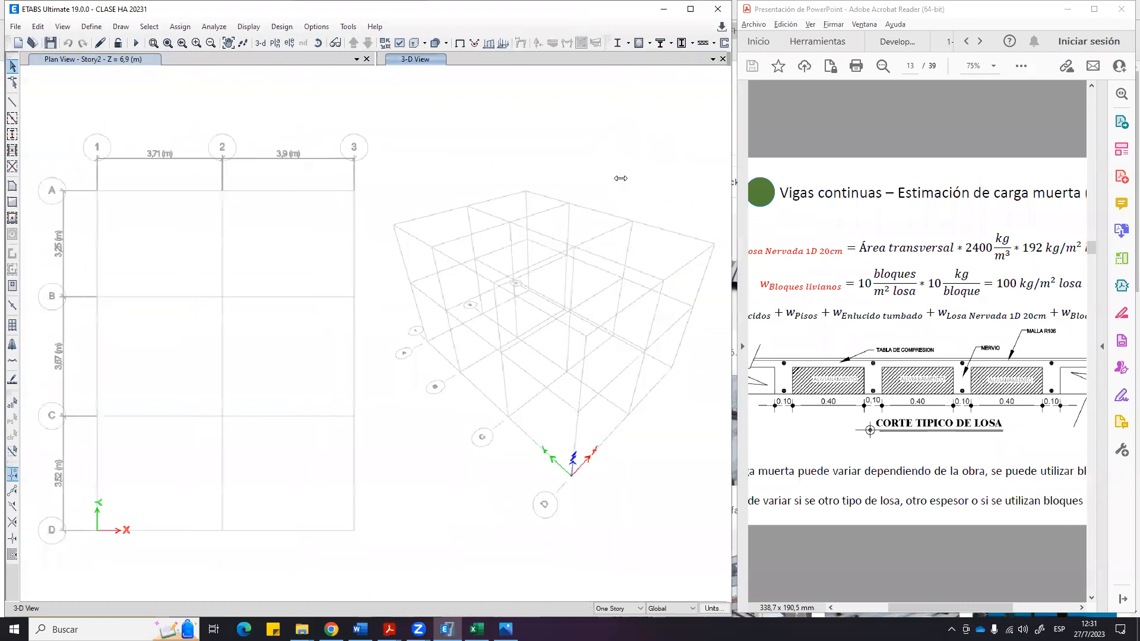
Reopen the LN1D20 slab property and set its overall depth to 0,2 m and slab thickness to 0,05 m.
{"action": "left_click", "coordinate": [98, 27]}
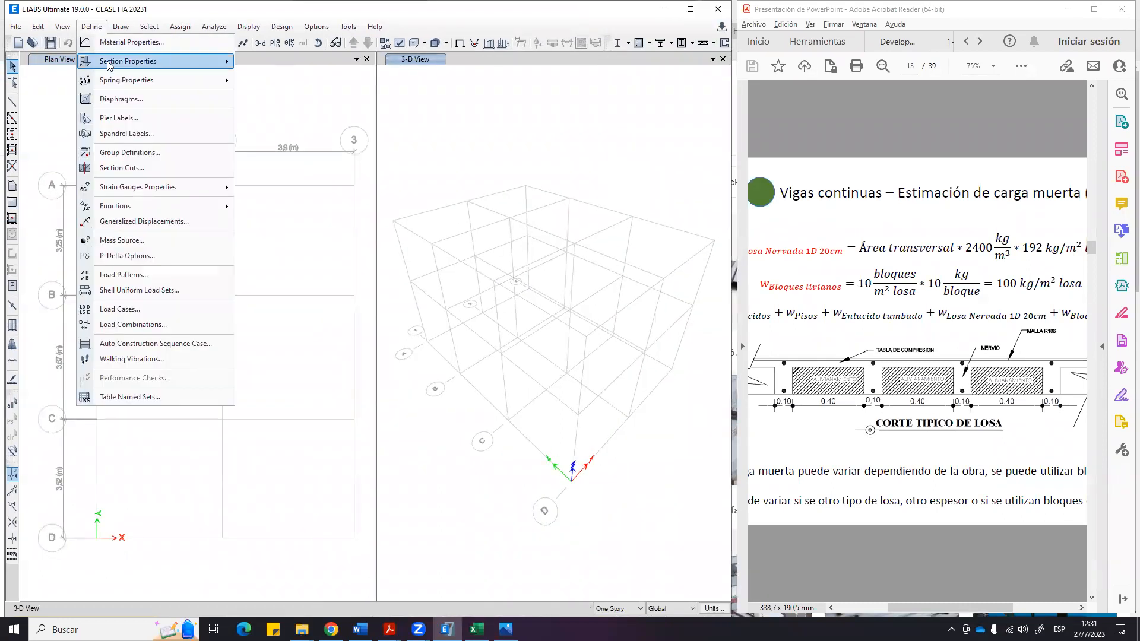
{"action": "mouse_move", "coordinate": [147, 61]}
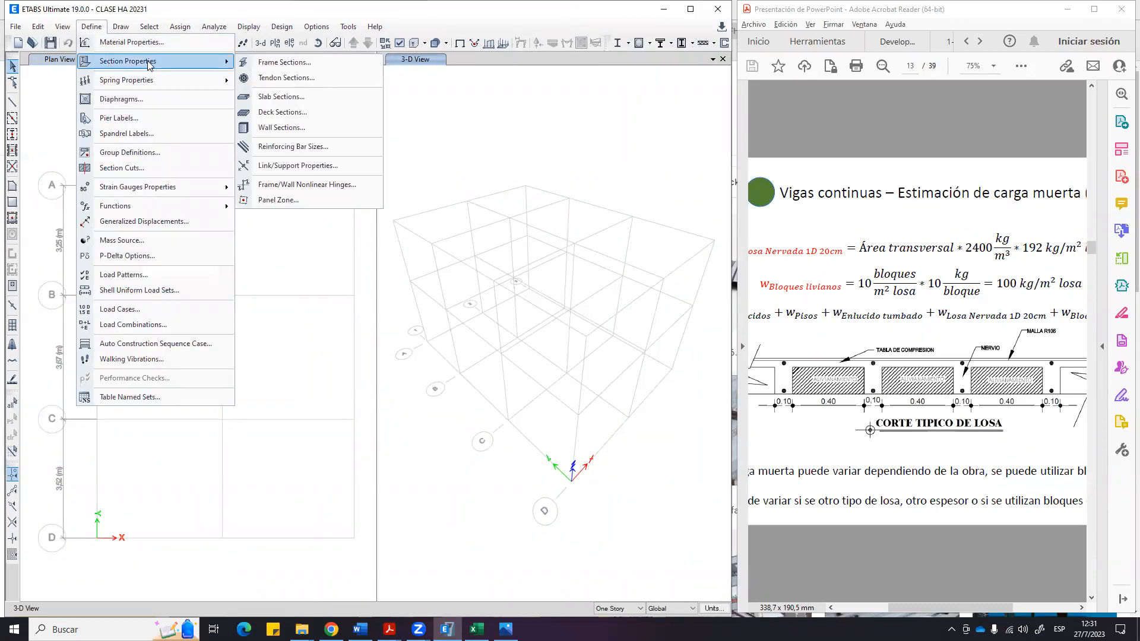
{"action": "left_click", "coordinate": [279, 96]}
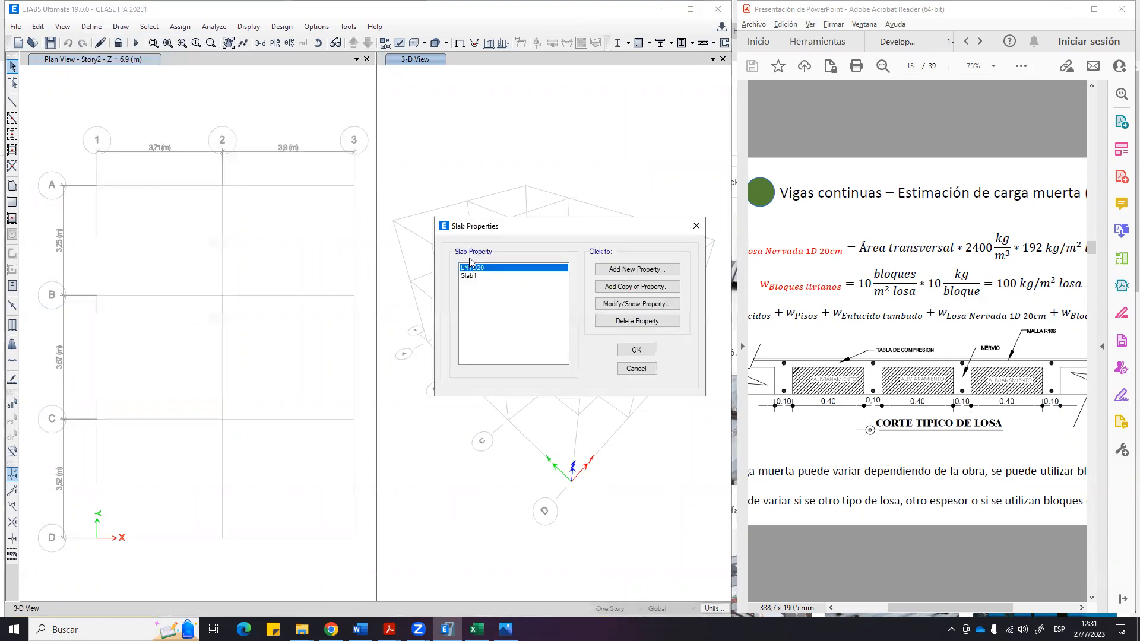
{"action": "left_click", "coordinate": [635, 303]}
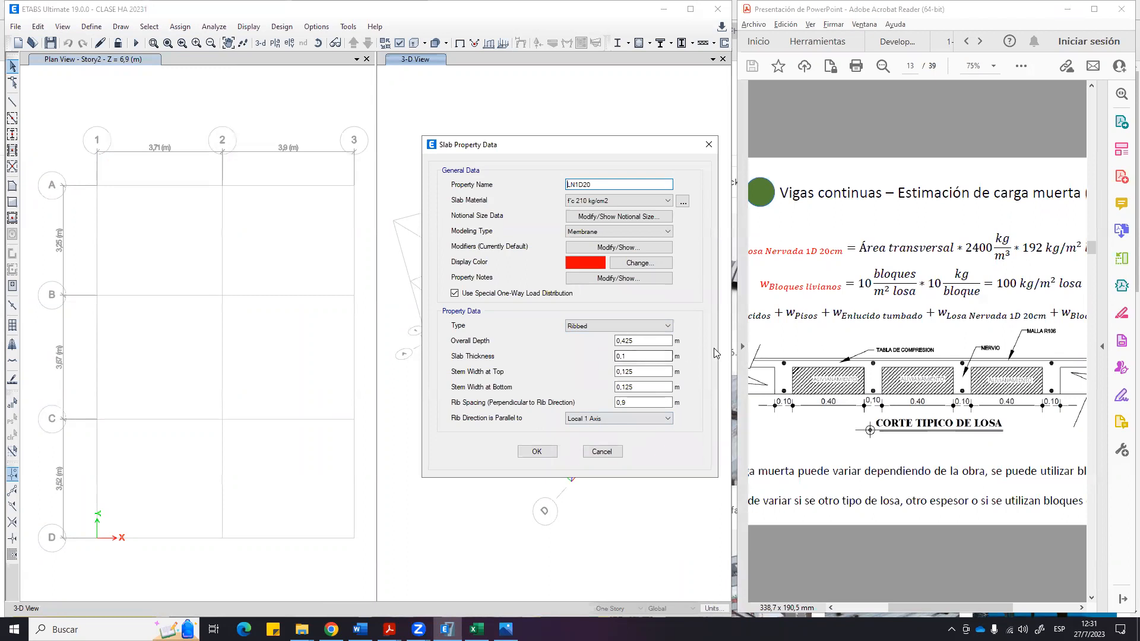
{"action": "left_click_drag", "start_coordinate": [905, 607], "coordinate": [933, 607]}
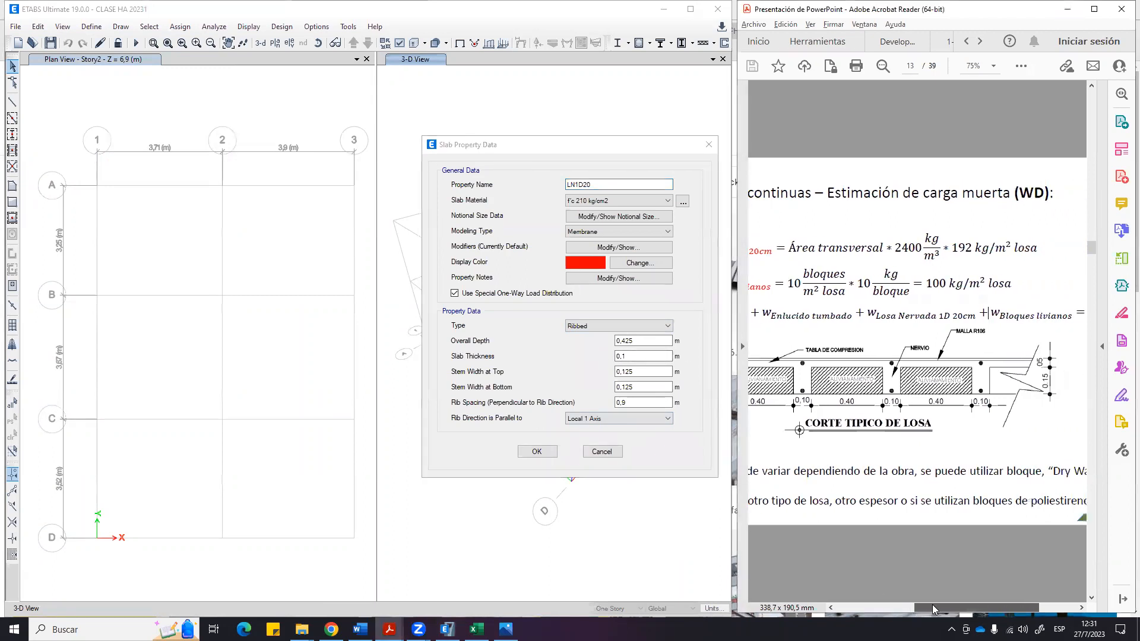
{"action": "left_click", "coordinate": [640, 341]}
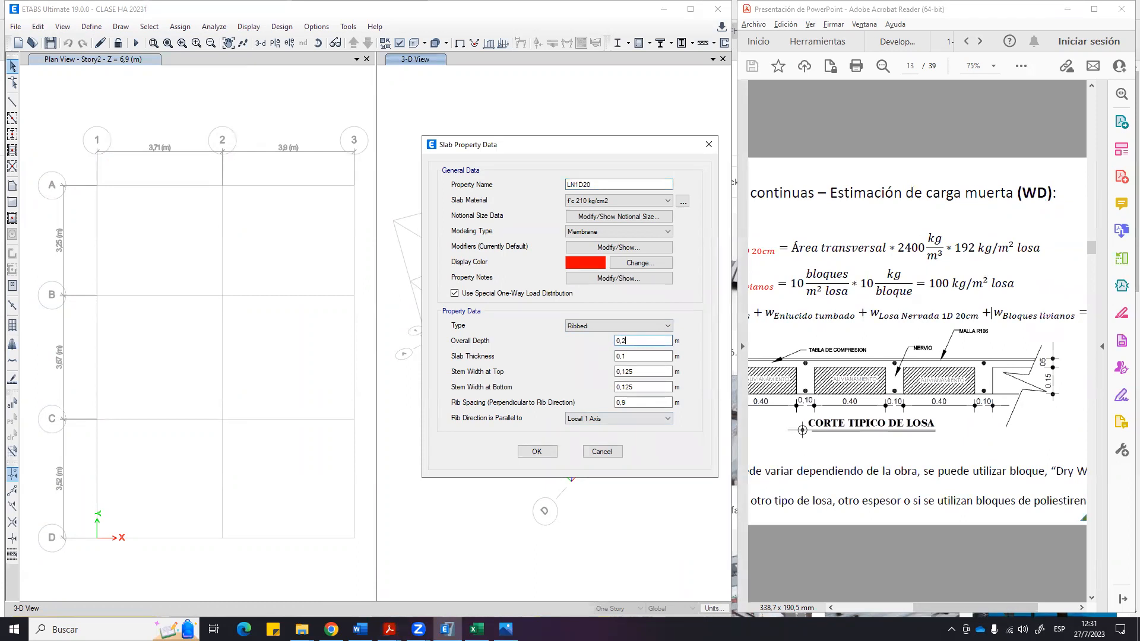
{"action": "left_click", "coordinate": [625, 356]}
{"action": "type", "text": "05"}
Set the LN1D20 stem width to 0,1 m at both top and bottom, following the rib in the PDF's slab section.
{"action": "left_click", "coordinate": [646, 370]}
{"action": "left_click_drag", "start_coordinate": [888, 391], "coordinate": [905, 406]}
{"action": "mouse_move", "coordinate": [887, 366]}
{"action": "left_mouse_down"}
{"action": "mouse_move", "coordinate": [905, 370]}
{"action": "mouse_move", "coordinate": [905, 397]}
{"action": "mouse_move", "coordinate": [907, 373]}
{"action": "left_mouse_up"}
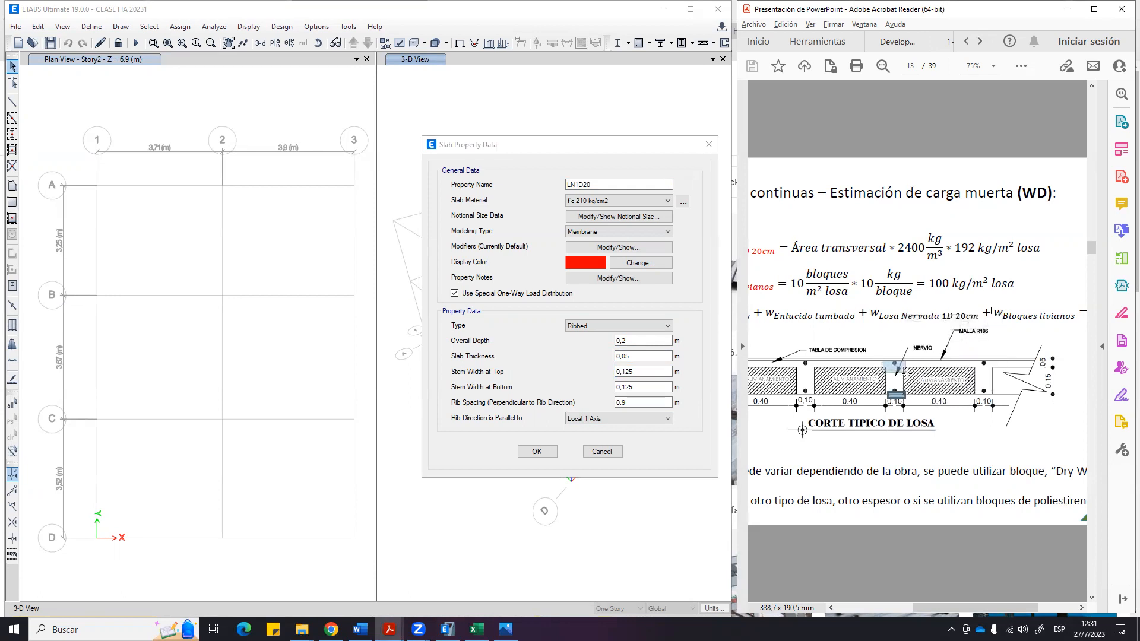
{"action": "left_click", "coordinate": [900, 390]}
{"action": "left_click", "coordinate": [643, 371]}
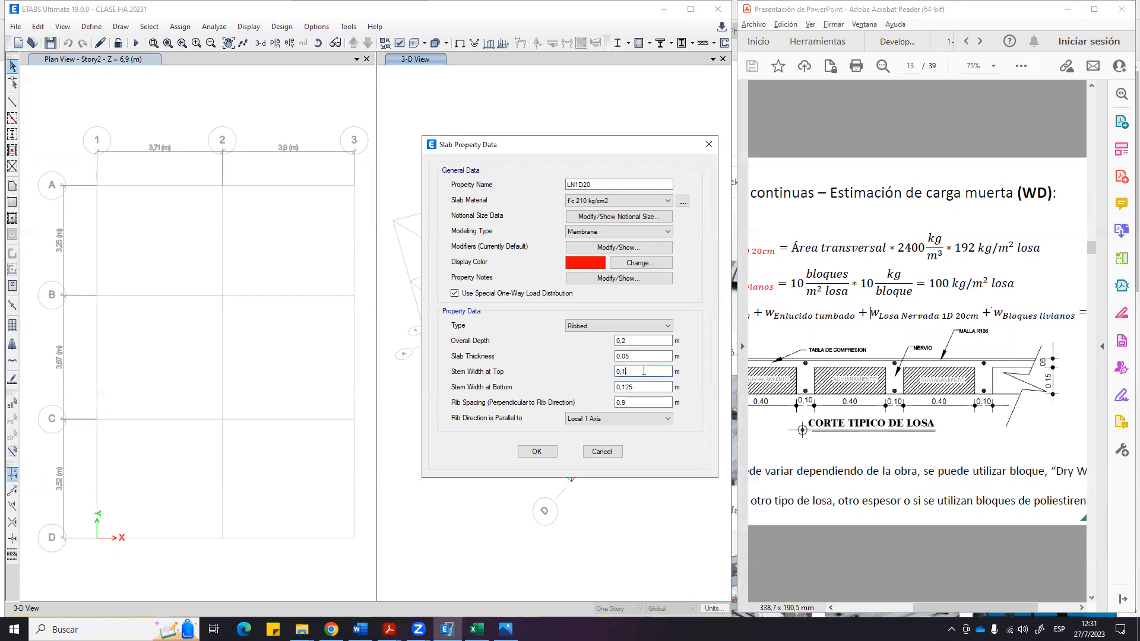
{"action": "left_click", "coordinate": [666, 386]}
{"action": "left_click", "coordinate": [646, 370]}
{"action": "left_click", "coordinate": [644, 369]}
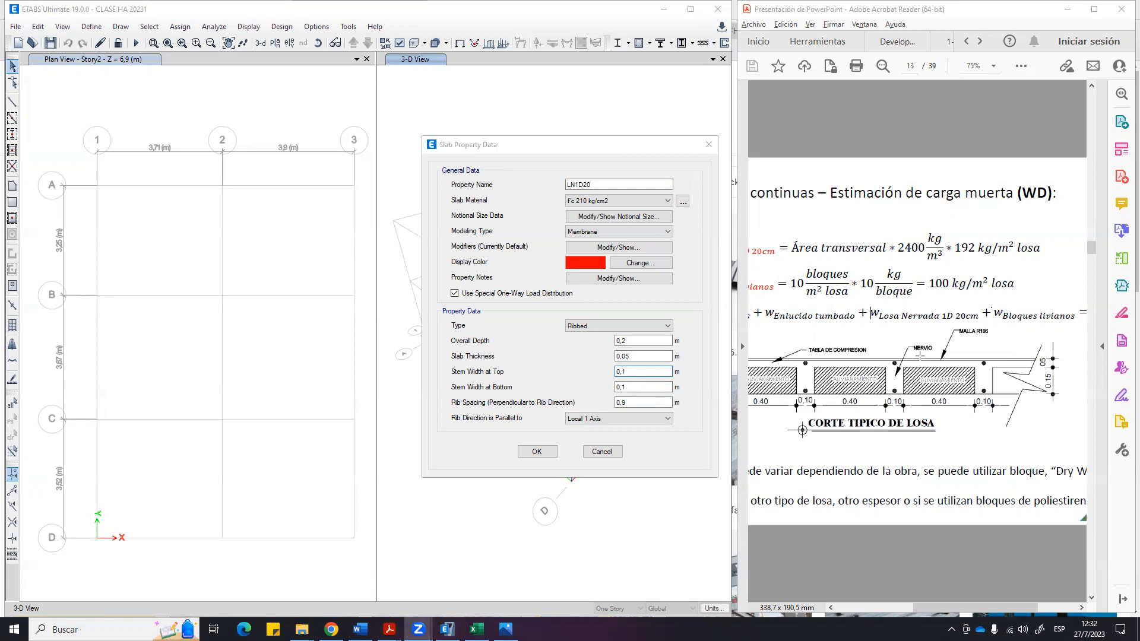
{"action": "mouse_move", "coordinate": [916, 366]}
{"action": "left_mouse_down"}
{"action": "mouse_move", "coordinate": [904, 392]}
{"action": "mouse_move", "coordinate": [868, 356]}
{"action": "mouse_move", "coordinate": [914, 355]}
{"action": "mouse_move", "coordinate": [919, 335]}
{"action": "mouse_move", "coordinate": [921, 359]}
{"action": "left_mouse_up"}
{"action": "mouse_move", "coordinate": [885, 399]}
{"action": "left_mouse_down"}
{"action": "mouse_move", "coordinate": [895, 413]}
{"action": "mouse_move", "coordinate": [908, 400]}
{"action": "left_mouse_up"}
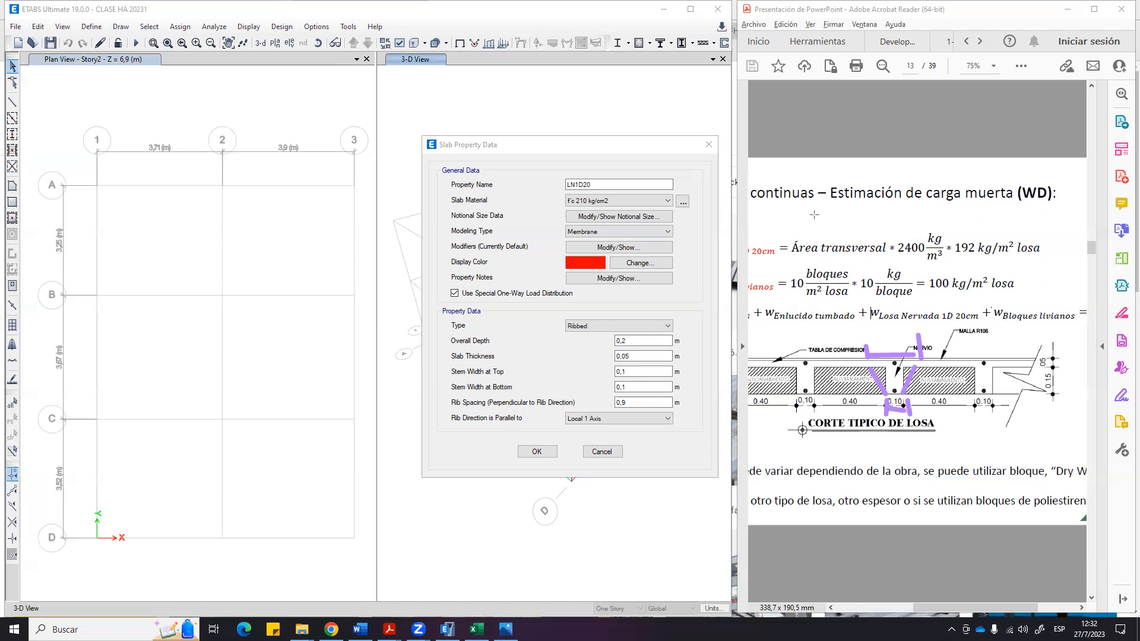
{"action": "left_click", "coordinate": [641, 387]}
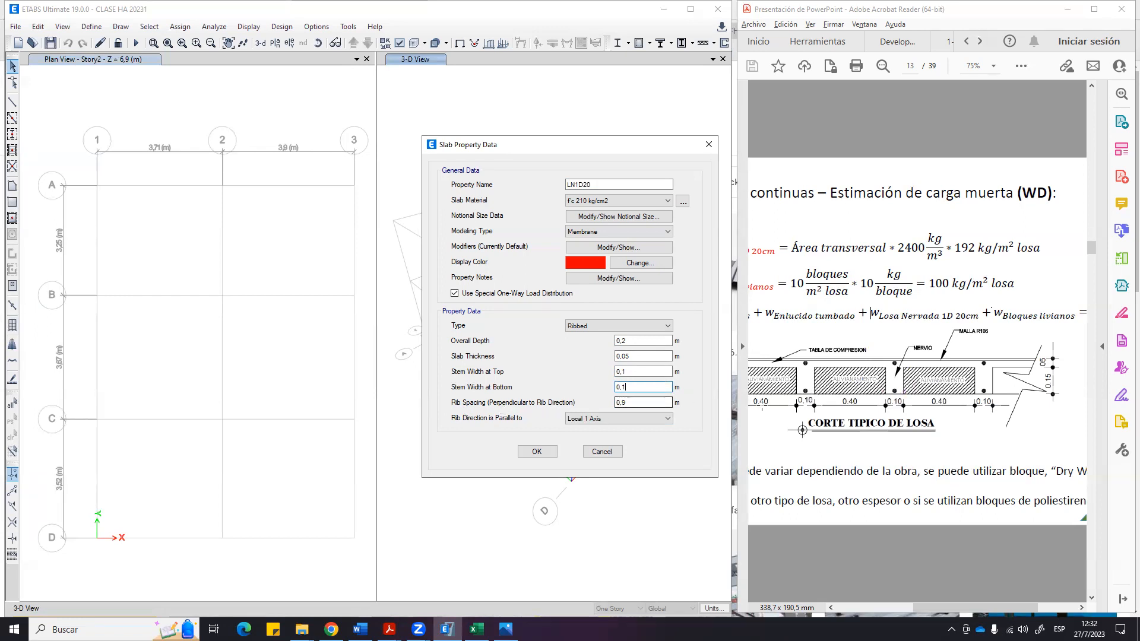
Set the LN1D20 rib spacing to 0,4 m, following the block width marked in the PDF's slab section.
{"action": "left_click_drag", "start_coordinate": [813, 373], "coordinate": [884, 410]}
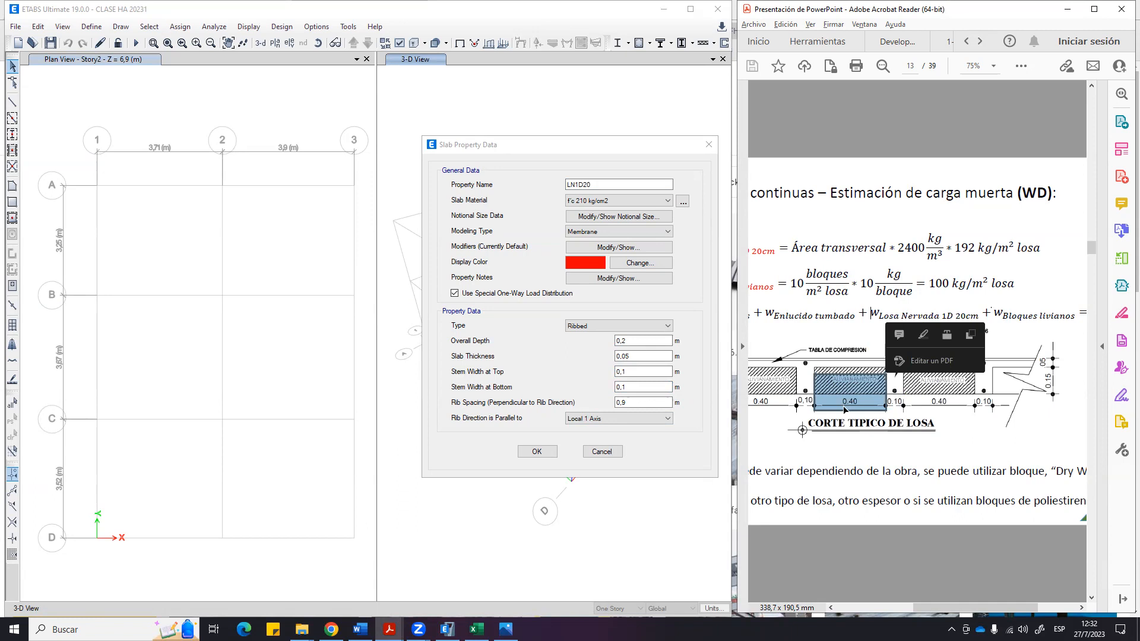
{"action": "left_click", "coordinate": [649, 402]}
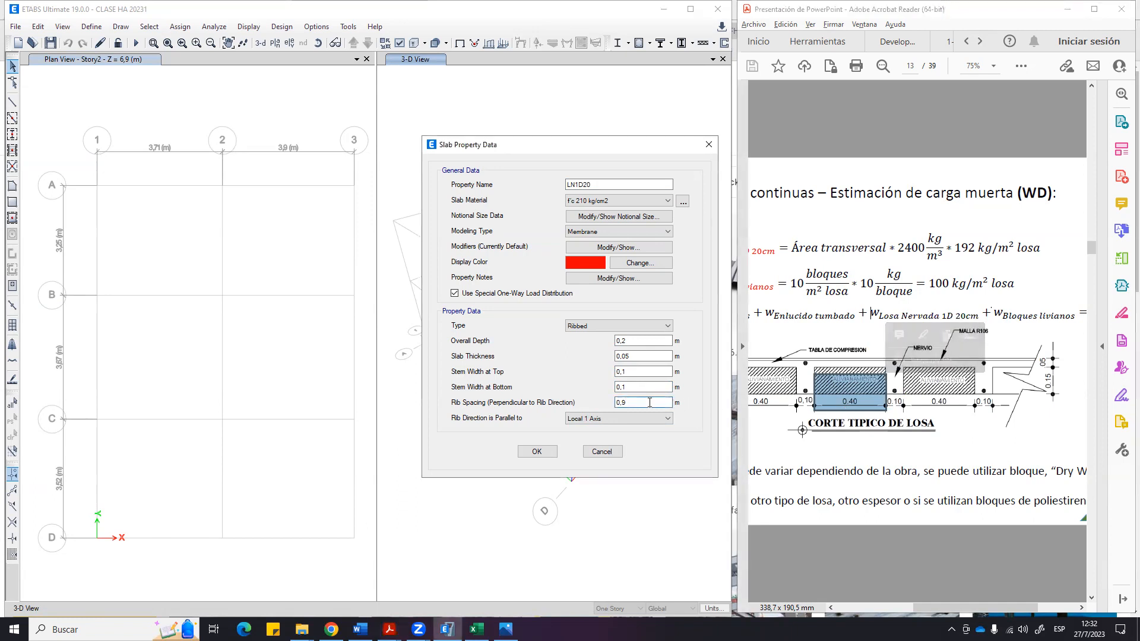
{"action": "key", "text": "BackSpace"}
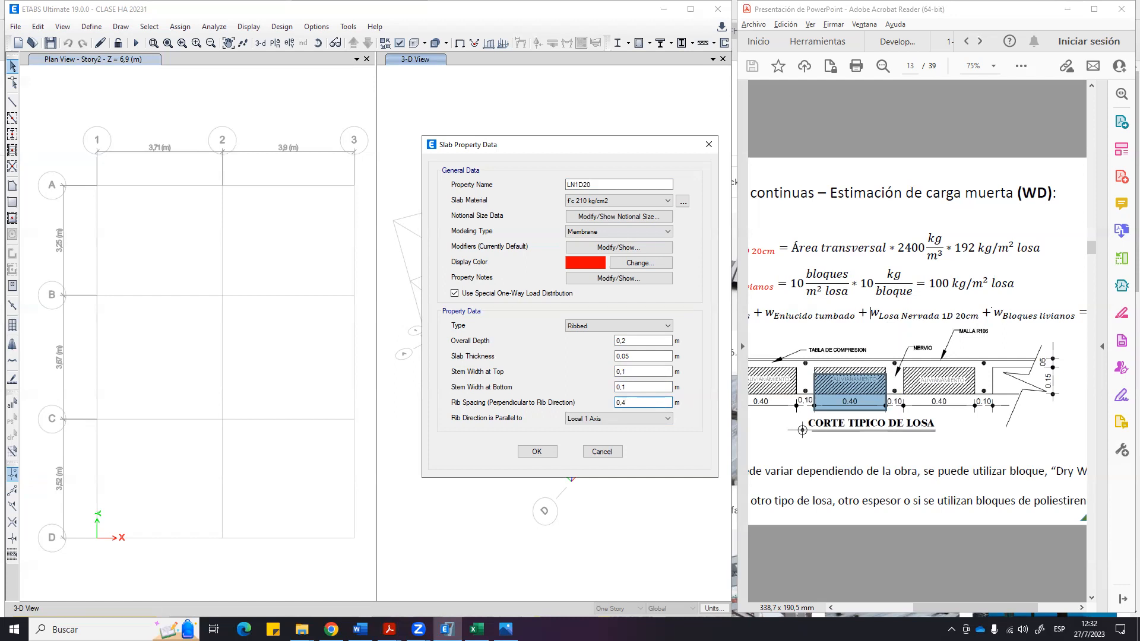
{"action": "left_click", "coordinate": [643, 387]}
Review the rib direction options, keep the ribs parallel to Local 1 Axis and save the LN1D20 slab property.
{"action": "left_click", "coordinate": [617, 419]}
{"action": "left_click", "coordinate": [616, 430]}
{"action": "left_click", "coordinate": [627, 418]}
{"action": "left_click", "coordinate": [631, 419]}
{"action": "left_click", "coordinate": [629, 420]}
{"action": "left_click", "coordinate": [623, 418]}
{"action": "left_click", "coordinate": [624, 418]}
{"action": "left_click", "coordinate": [625, 431]}
{"action": "left_click", "coordinate": [614, 420]}
{"action": "left_click", "coordinate": [610, 430]}
{"action": "left_click", "coordinate": [615, 419]}
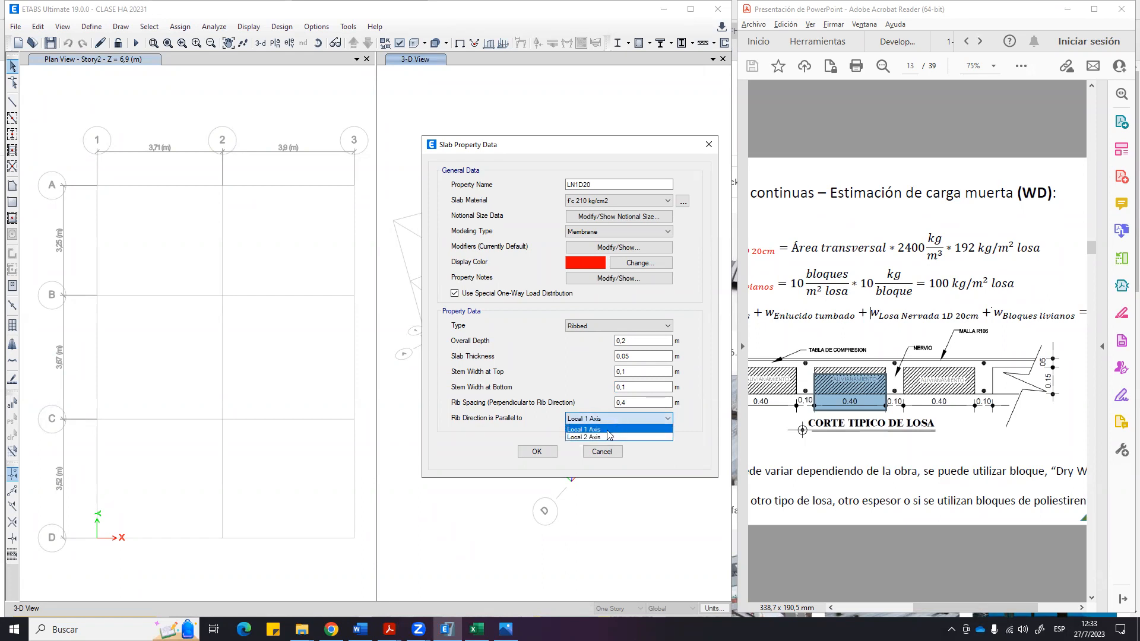
{"action": "left_click", "coordinate": [609, 429]}
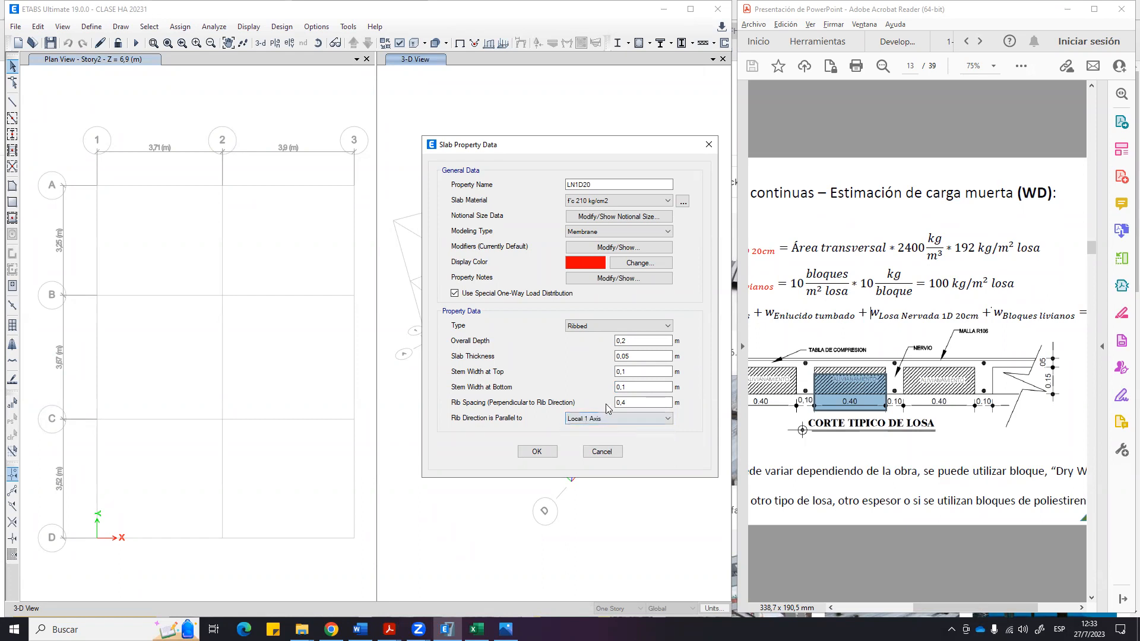
{"action": "left_click", "coordinate": [537, 451]}
{"action": "left_click", "coordinate": [655, 353]}
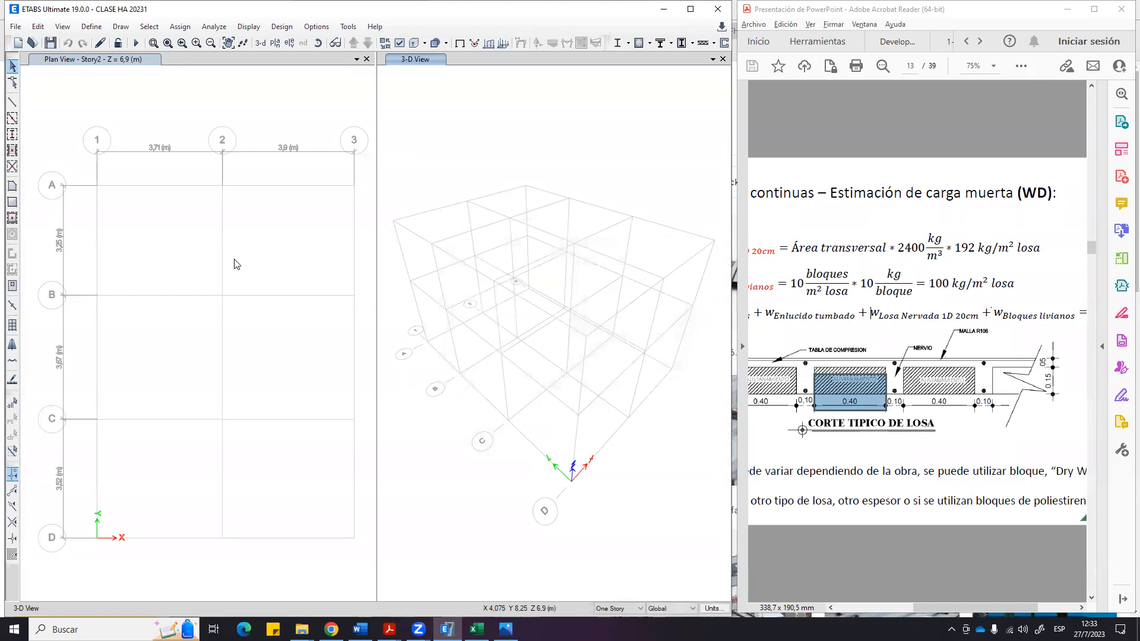
Maximize the ETABS window and make the Story2 plan view active.
{"action": "left_click", "coordinate": [256, 272]}
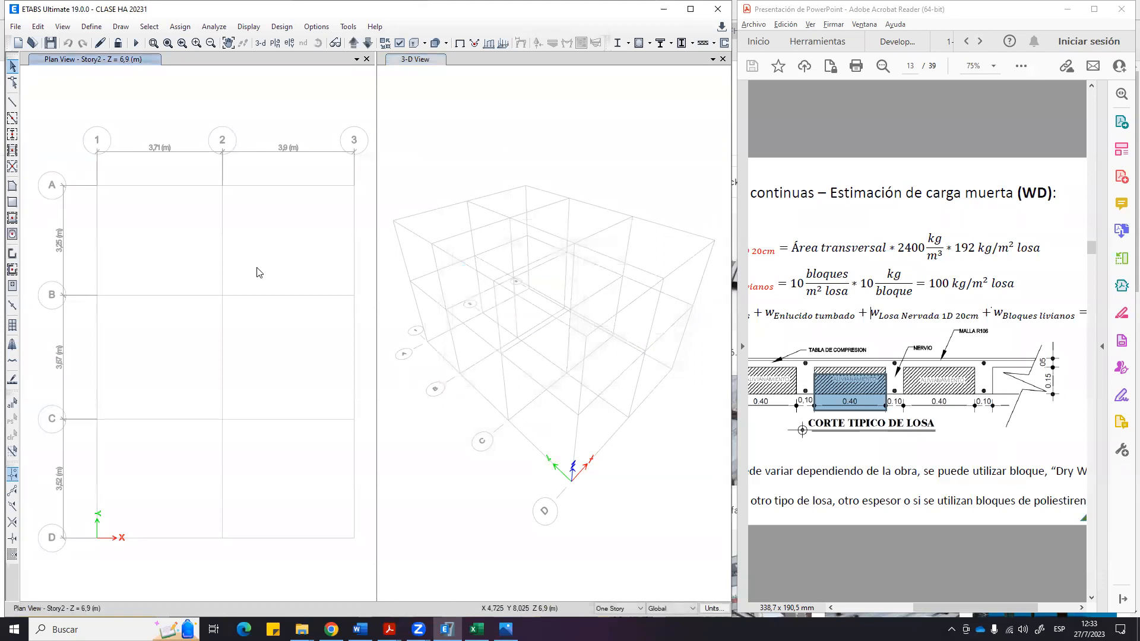
{"action": "left_click", "coordinate": [688, 9]}
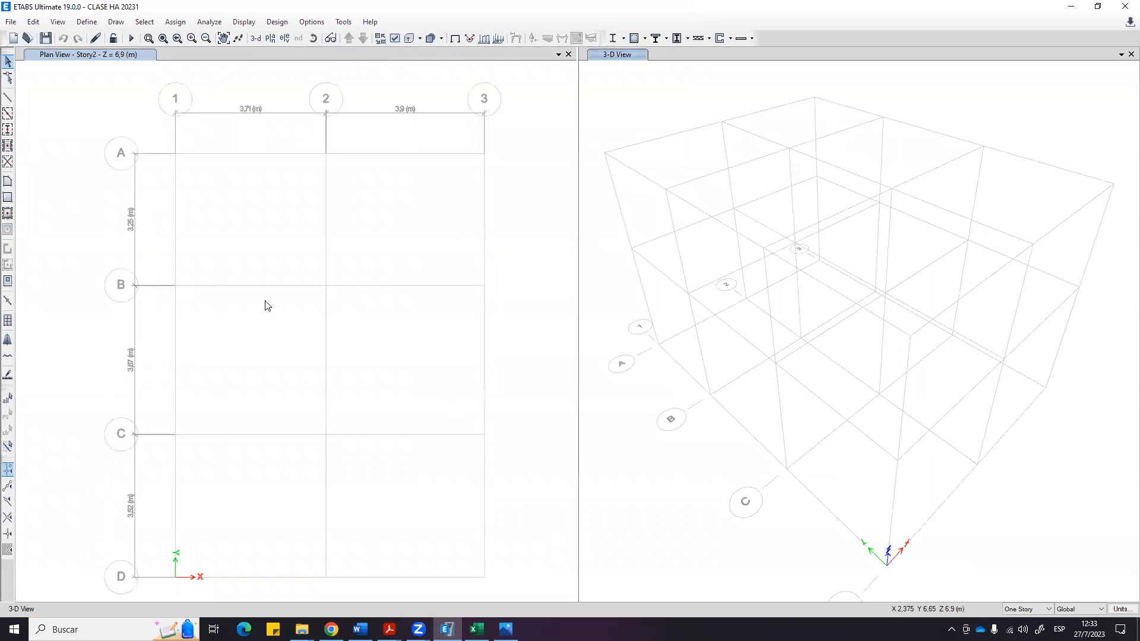
{"action": "middle_click_drag", "start_coordinate": [265, 301], "coordinate": [279, 294]}
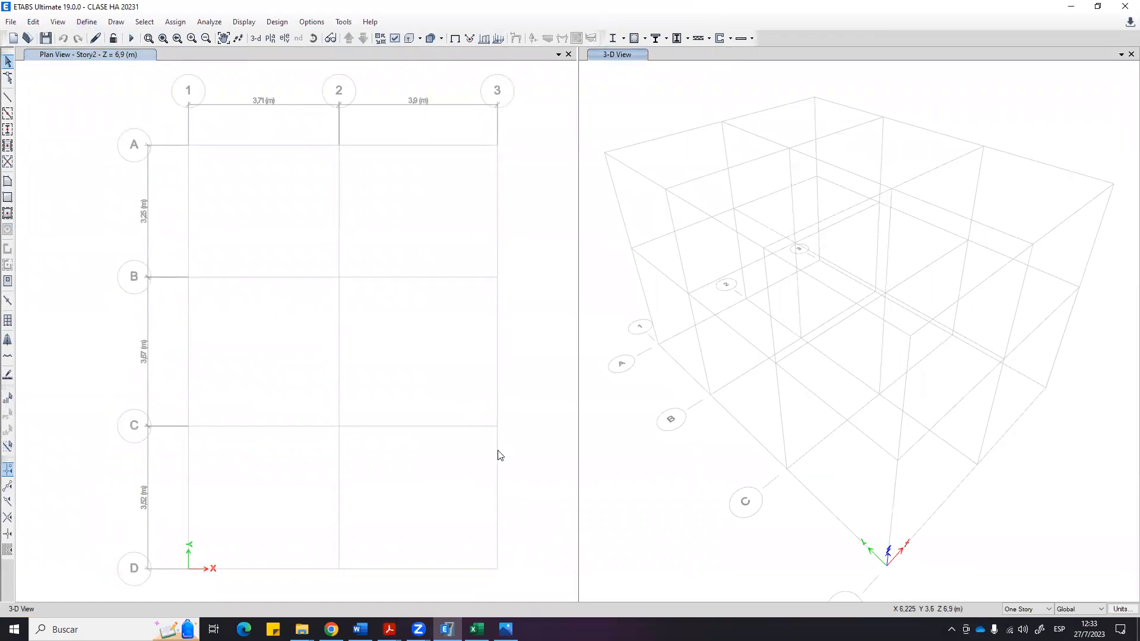
{"action": "left_click", "coordinate": [257, 221]}
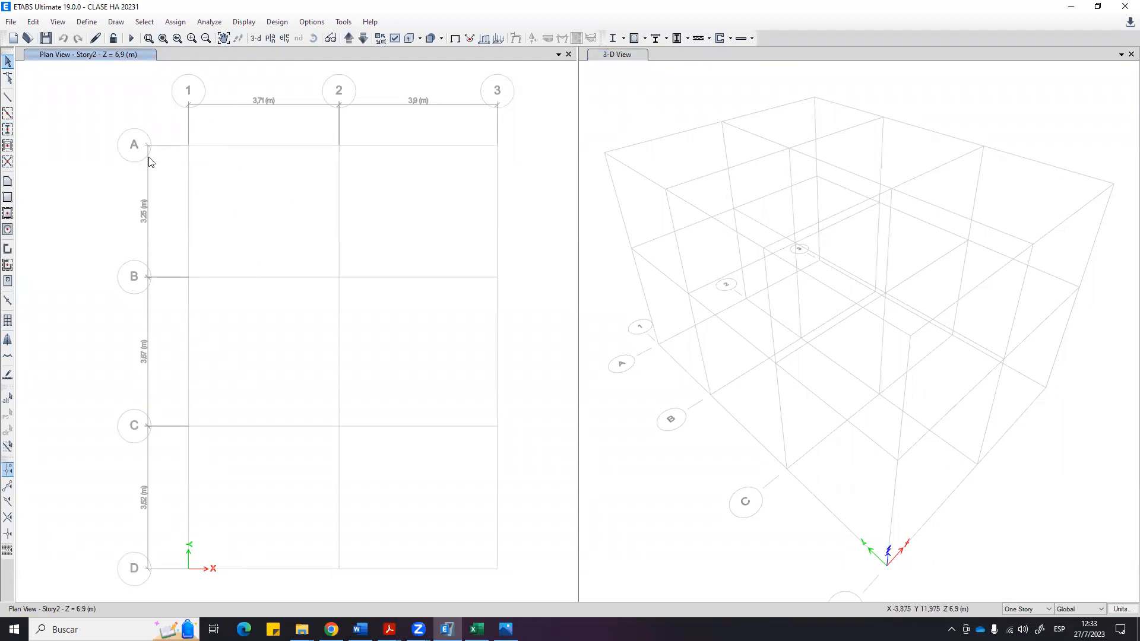
Move the plan view through the stories down to Base and set the story scope to All Stories.
{"action": "left_click", "coordinate": [366, 37]}
{"action": "left_click", "coordinate": [364, 37]}
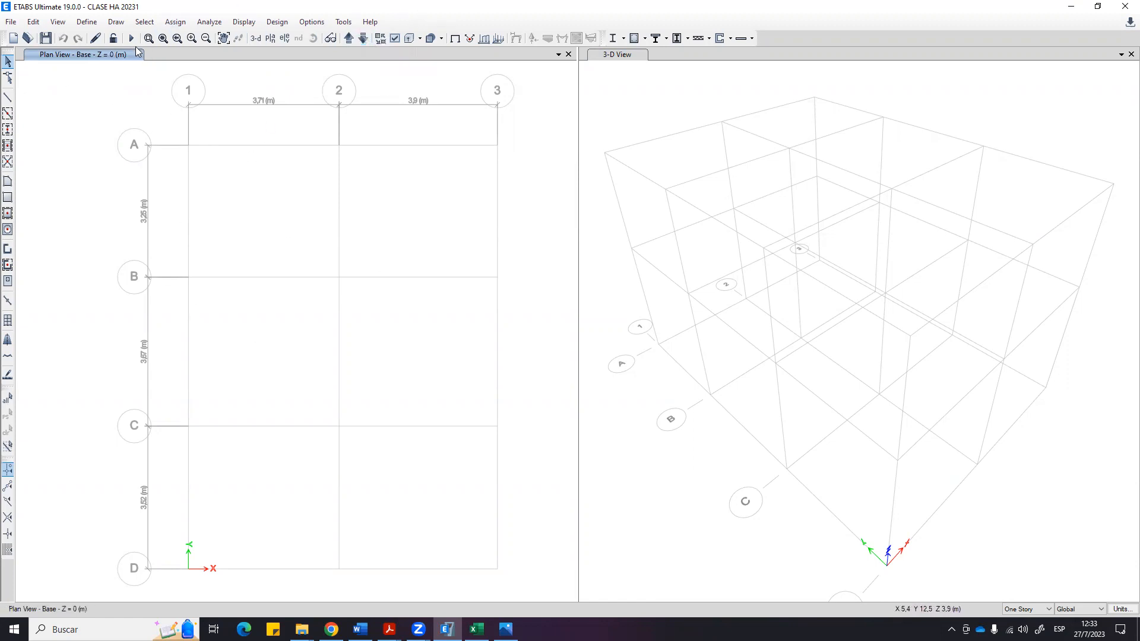
{"action": "left_click", "coordinate": [348, 38]}
{"action": "left_click", "coordinate": [348, 39]}
{"action": "left_click", "coordinate": [364, 39]}
{"action": "left_click", "coordinate": [1031, 610]}
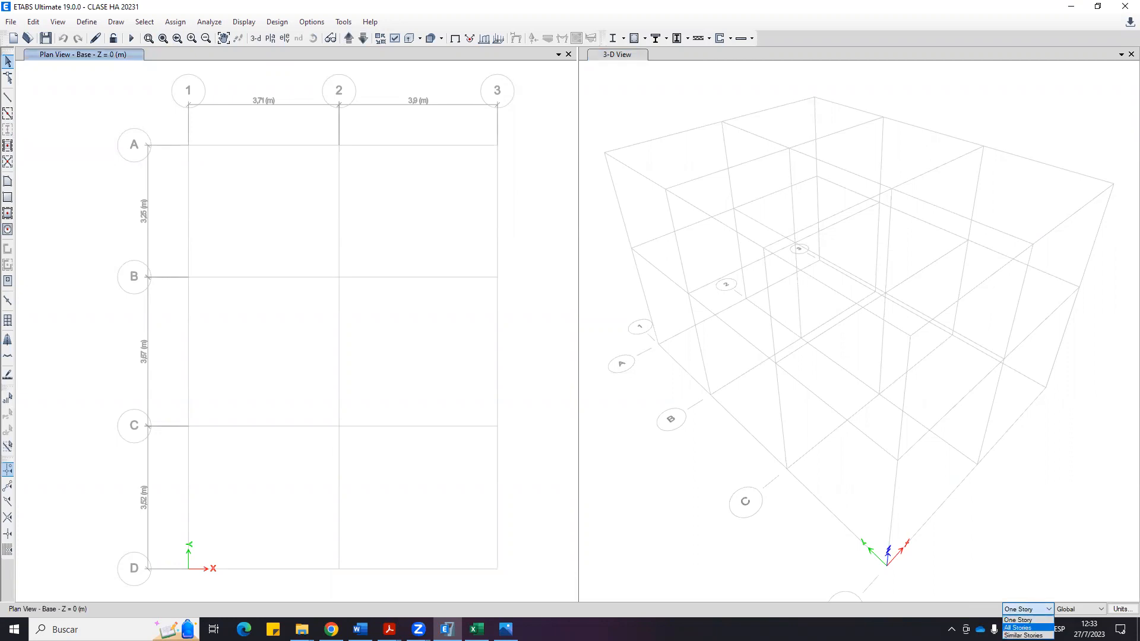
{"action": "left_click", "coordinate": [1018, 627]}
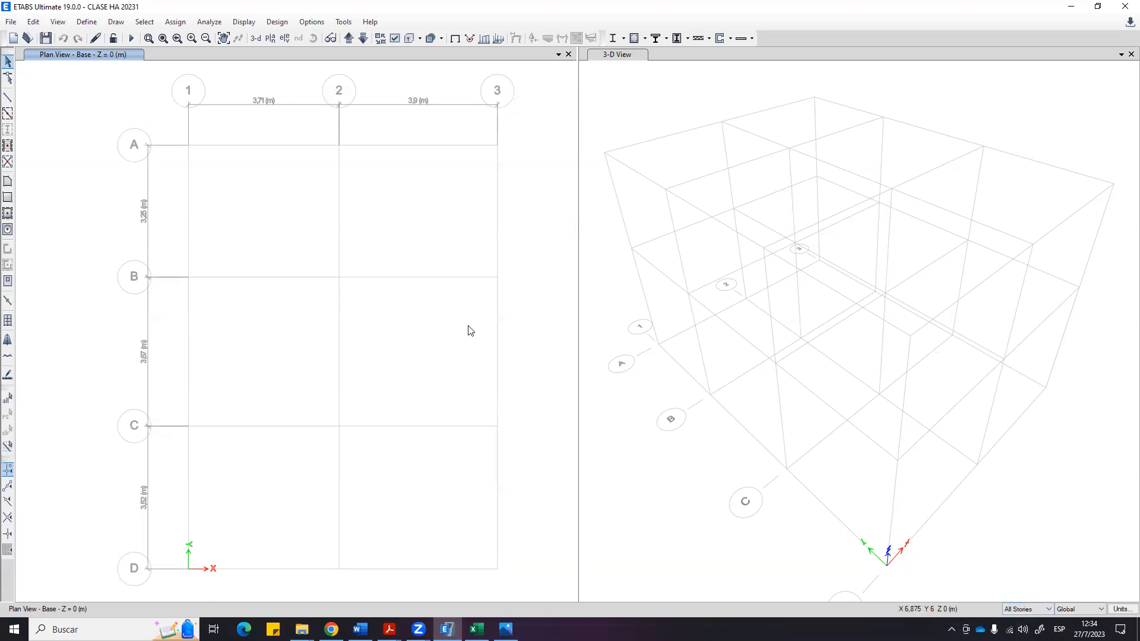
Place C30X30 columns at every grid intersection on the Story1 plan, applied to All Stories.
{"action": "left_click", "coordinate": [1032, 609]}
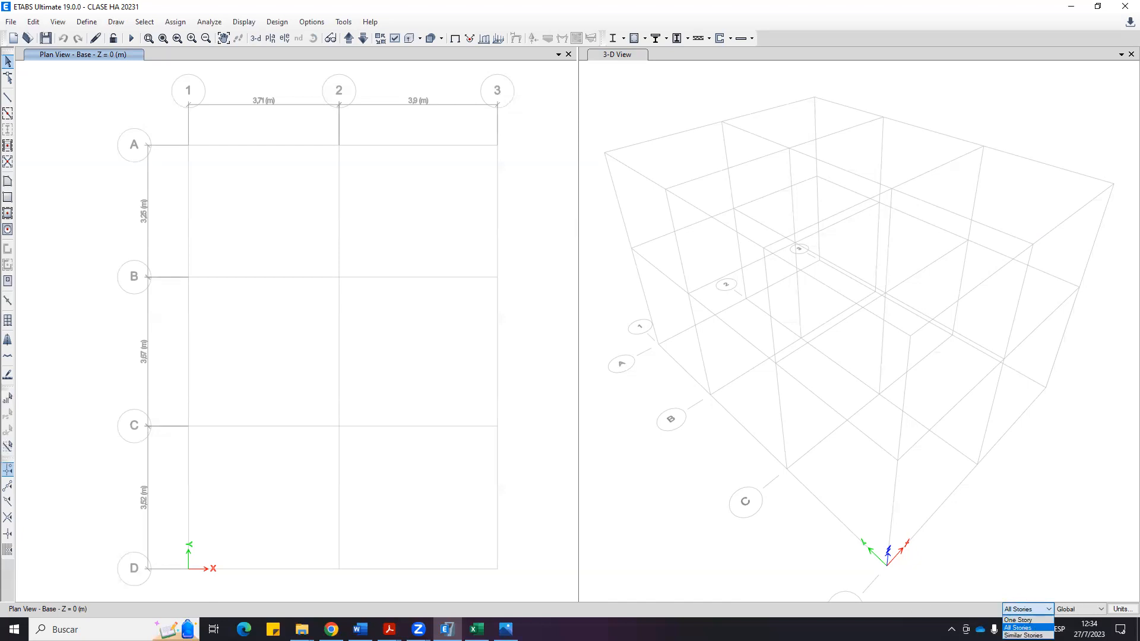
{"action": "left_click", "coordinate": [1017, 627]}
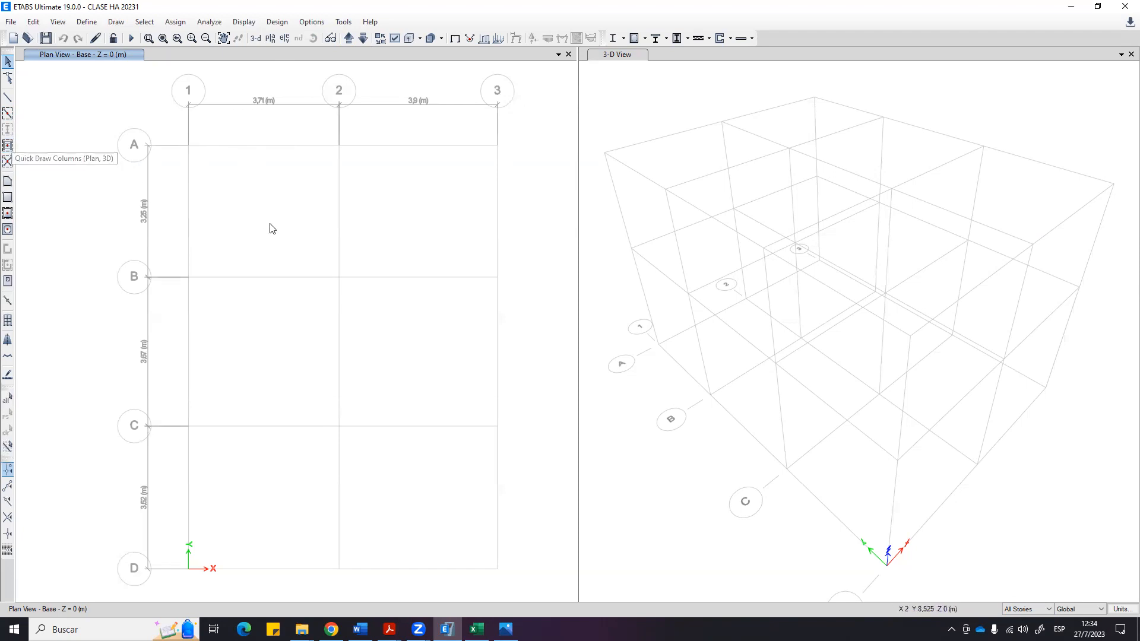
{"action": "left_click", "coordinate": [350, 38]}
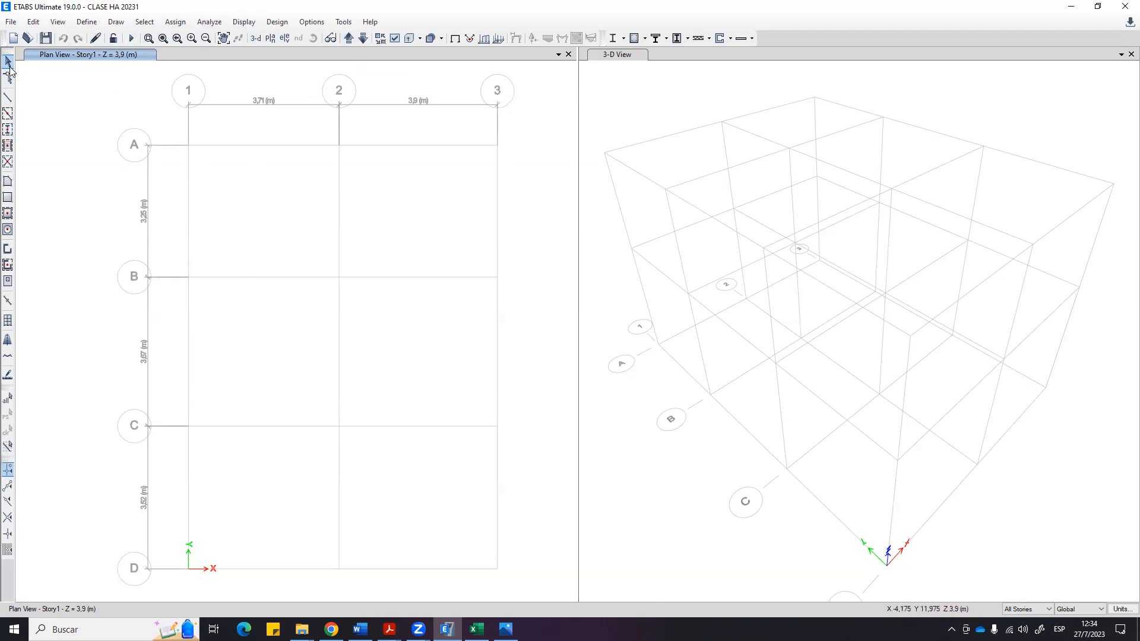
{"action": "left_click", "coordinate": [7, 131]}
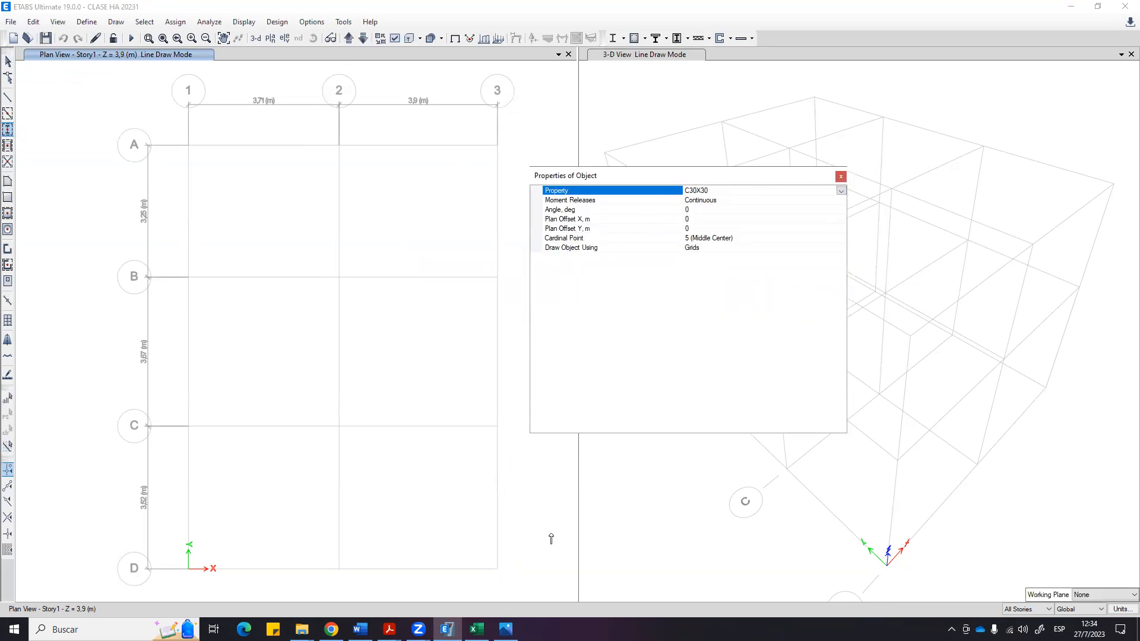
{"action": "left_click_drag", "start_coordinate": [517, 583], "coordinate": [77, 66]}
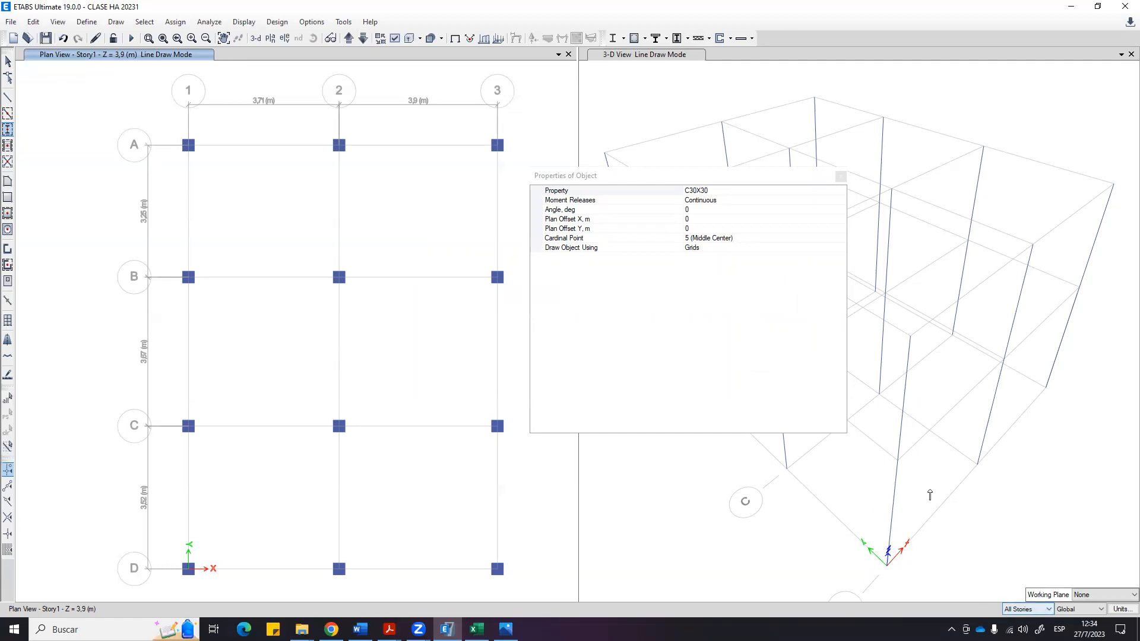
{"action": "left_click", "coordinate": [840, 192]}
{"action": "left_click", "coordinate": [840, 192]}
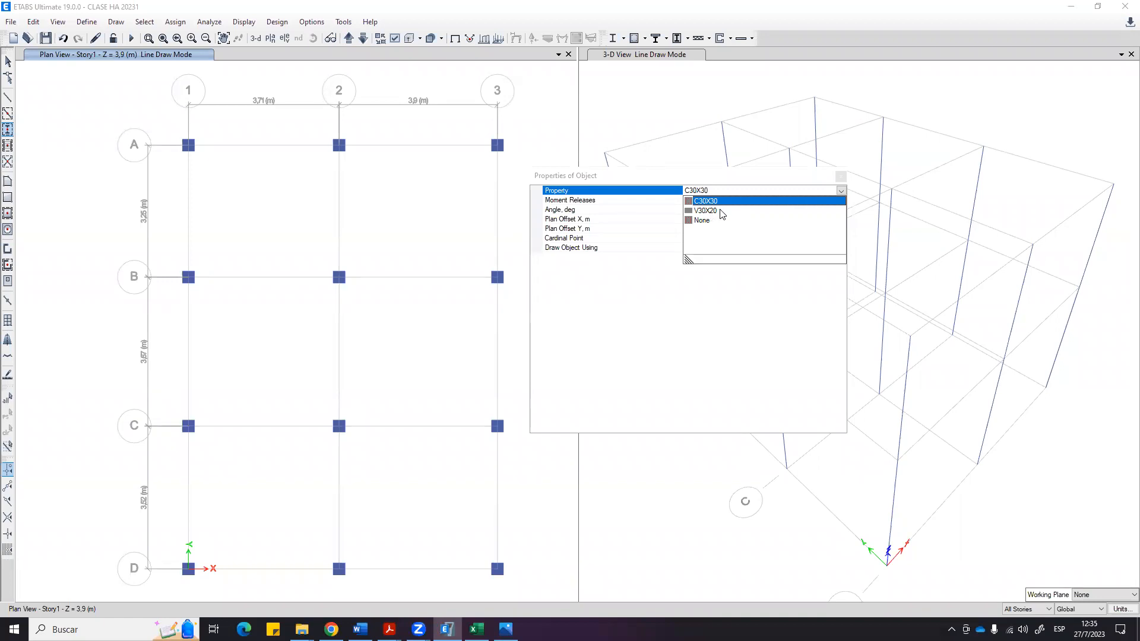
{"action": "left_click", "coordinate": [841, 179]}
{"action": "left_click", "coordinate": [841, 177]}
{"action": "key", "text": "alt+Tab"}
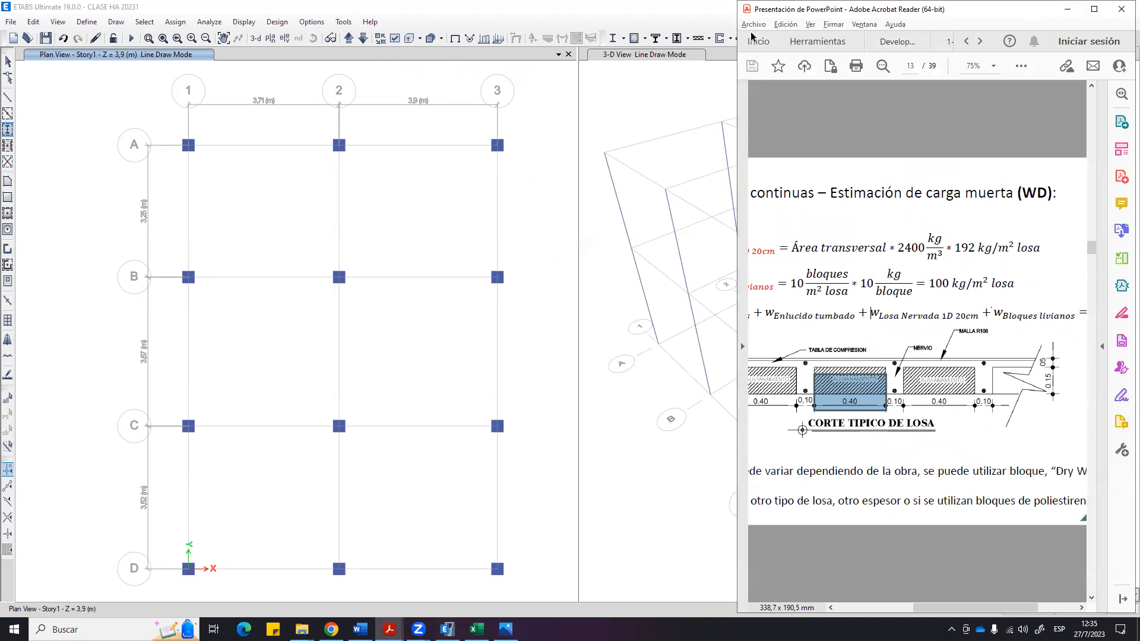
{"action": "left_click", "coordinate": [676, 13]}
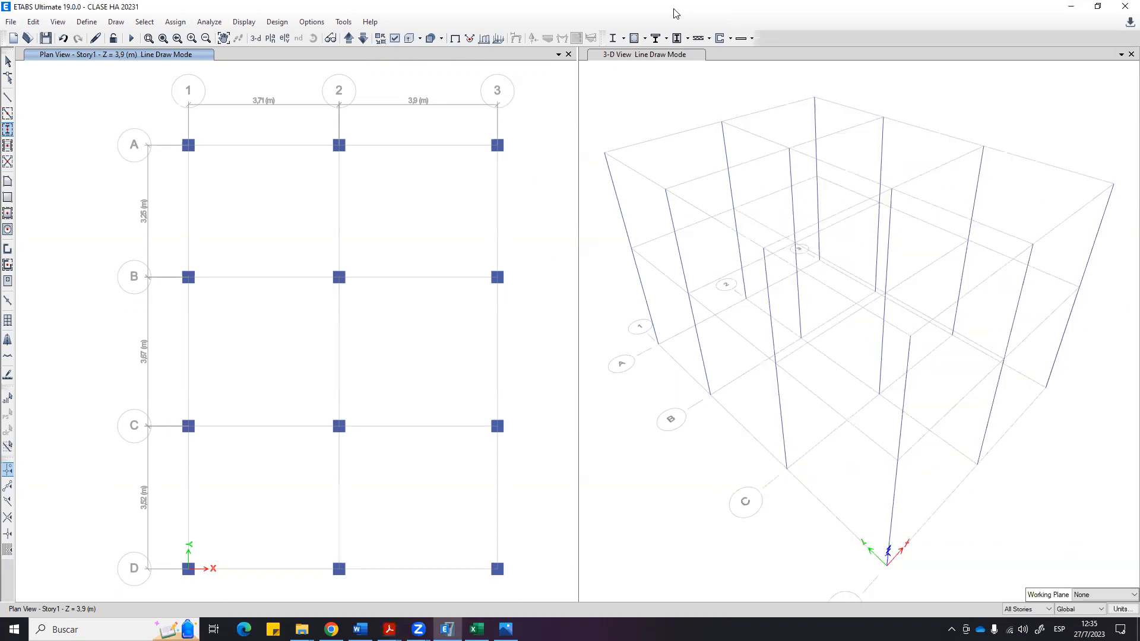
Draw V30X20 frame beams along all grid lines of the Story1 plan in one pass for All Stories.
{"action": "left_click", "coordinate": [8, 115]}
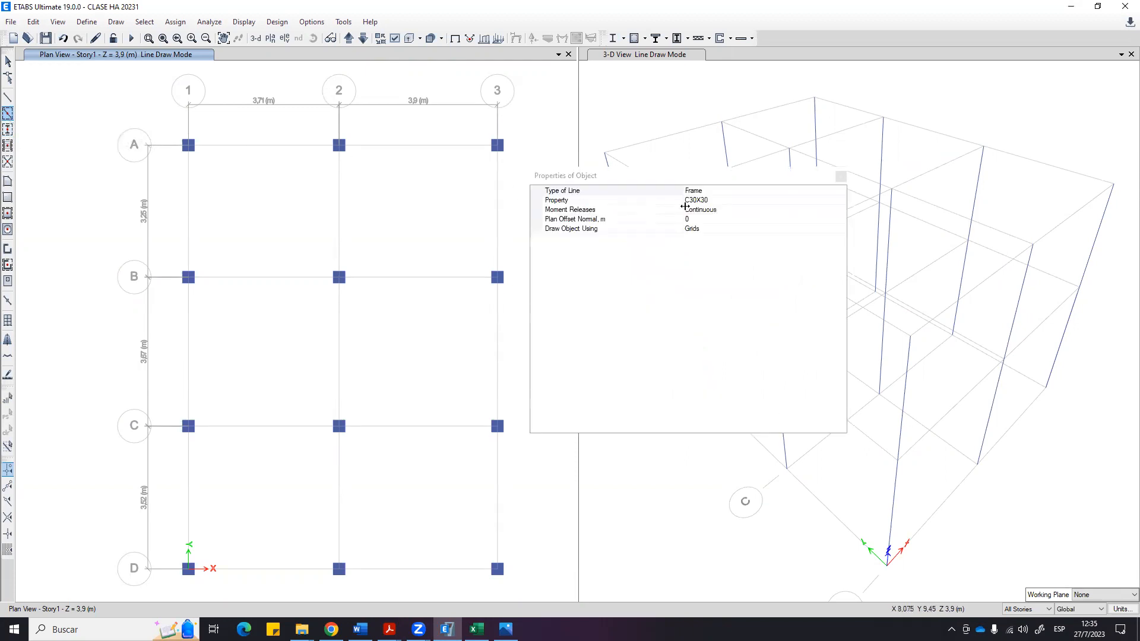
{"action": "left_click", "coordinate": [839, 201]}
{"action": "left_click", "coordinate": [840, 201]}
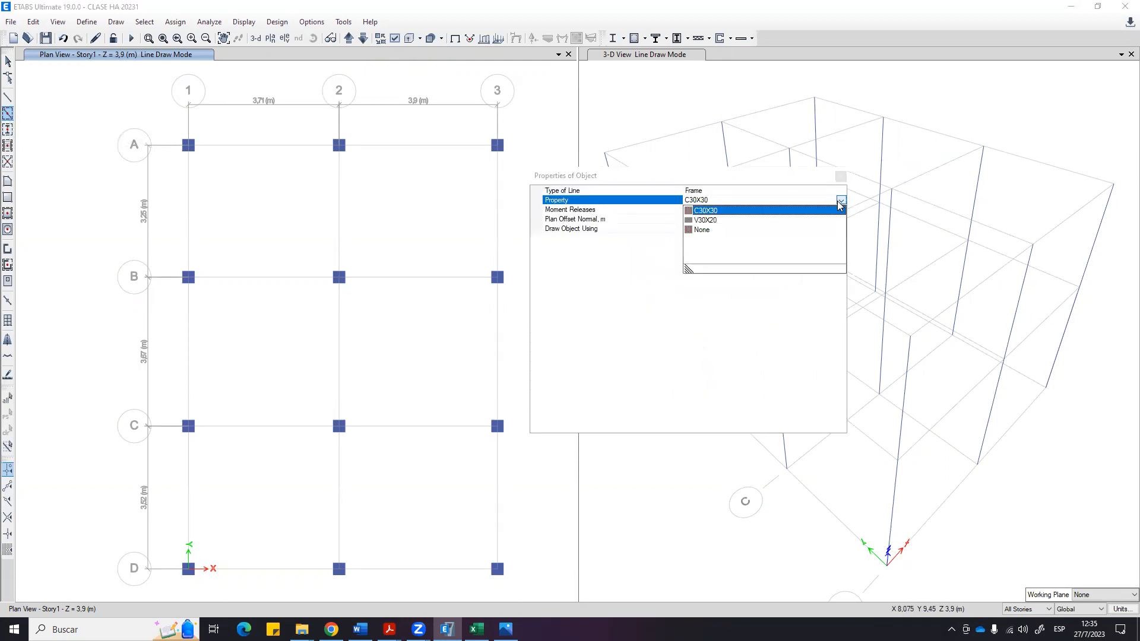
{"action": "left_click", "coordinate": [722, 223]}
{"action": "left_click_drag", "start_coordinate": [529, 587], "coordinate": [170, 118]}
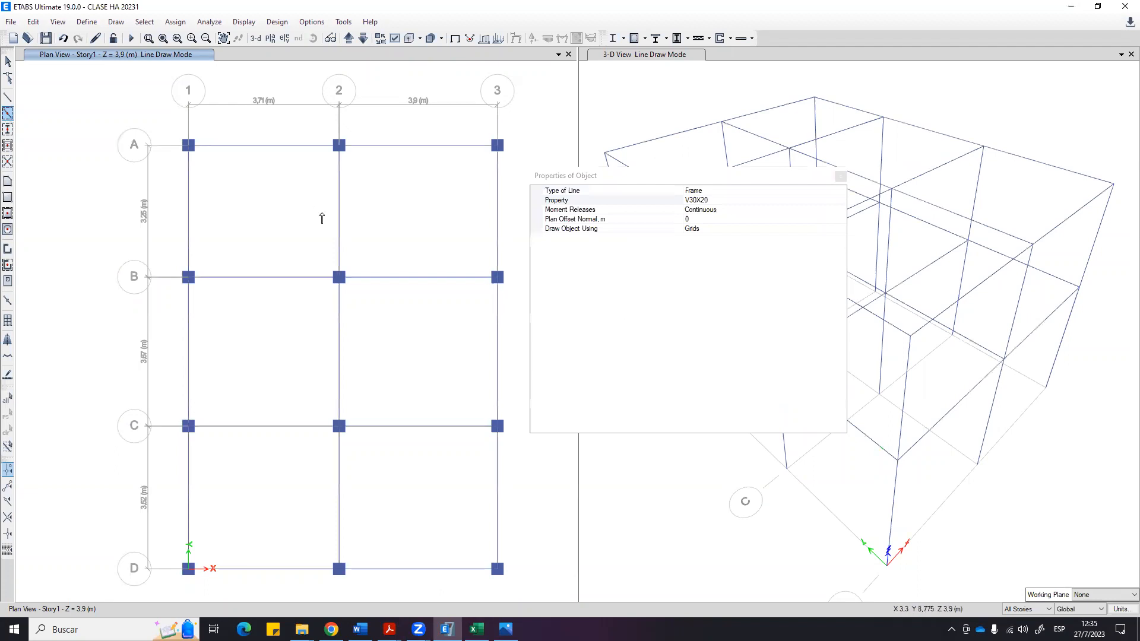
{"action": "left_click", "coordinate": [841, 178]}
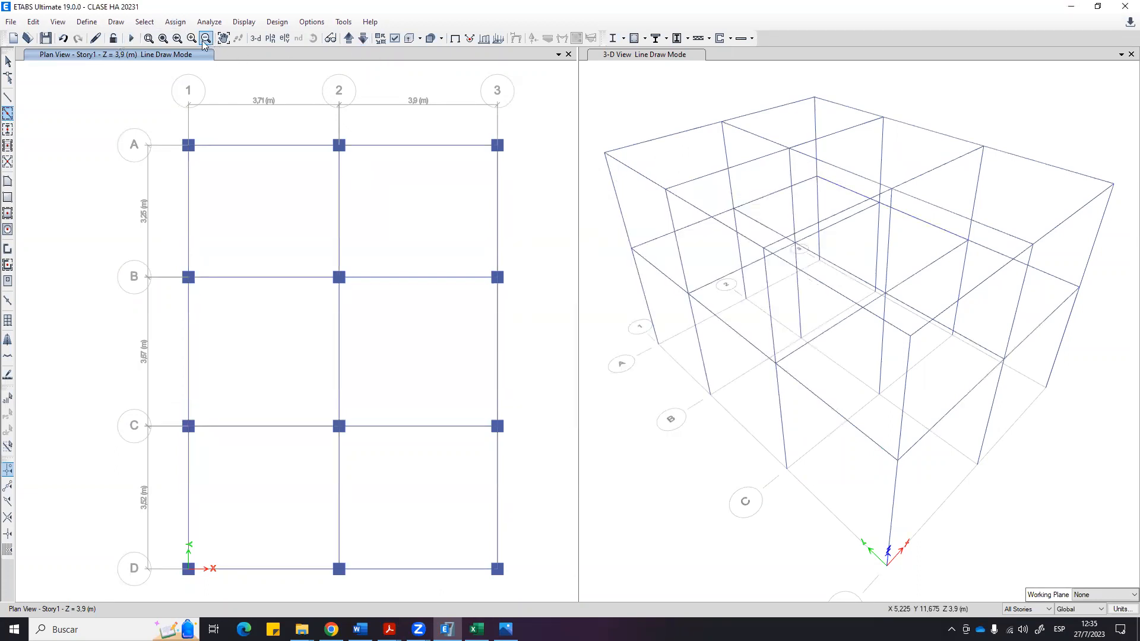
End line drawing and show the frame with extruded sections in the 3-D view.
{"action": "left_click", "coordinate": [683, 362]}
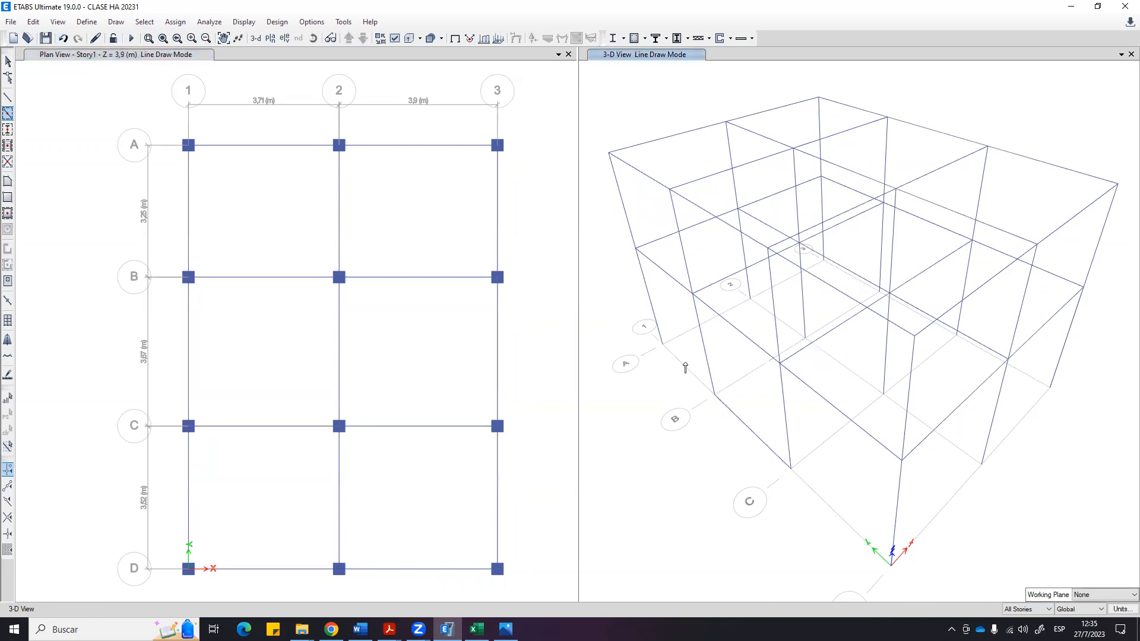
{"action": "key", "text": "Escape"}
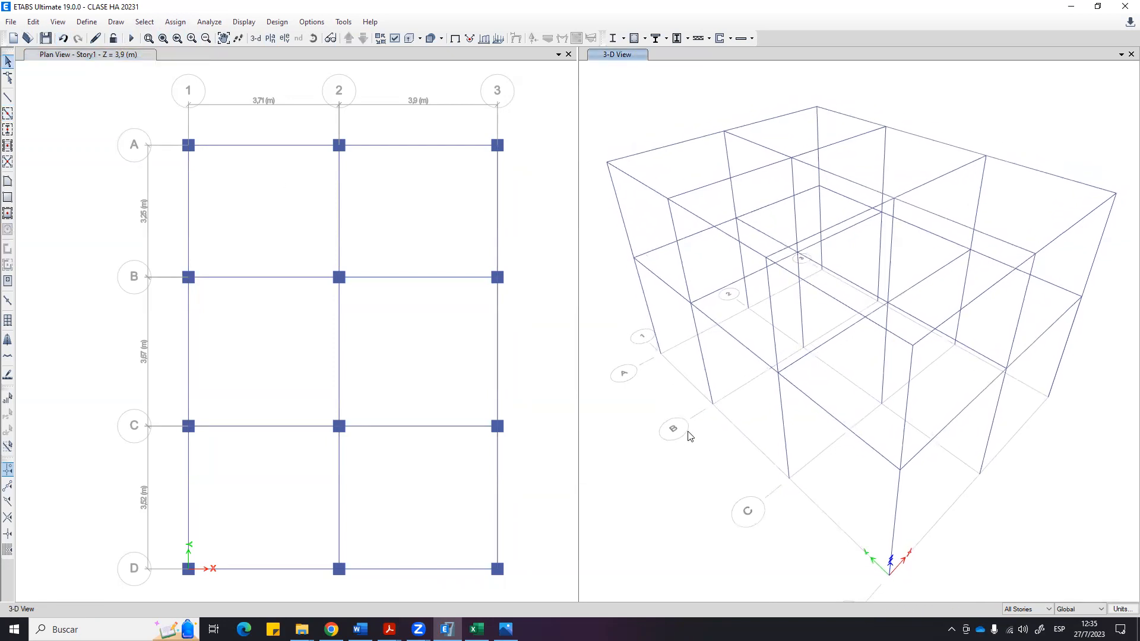
{"action": "middle_click_drag", "start_coordinate": [766, 518], "coordinate": [749, 453], "text": "shift"}
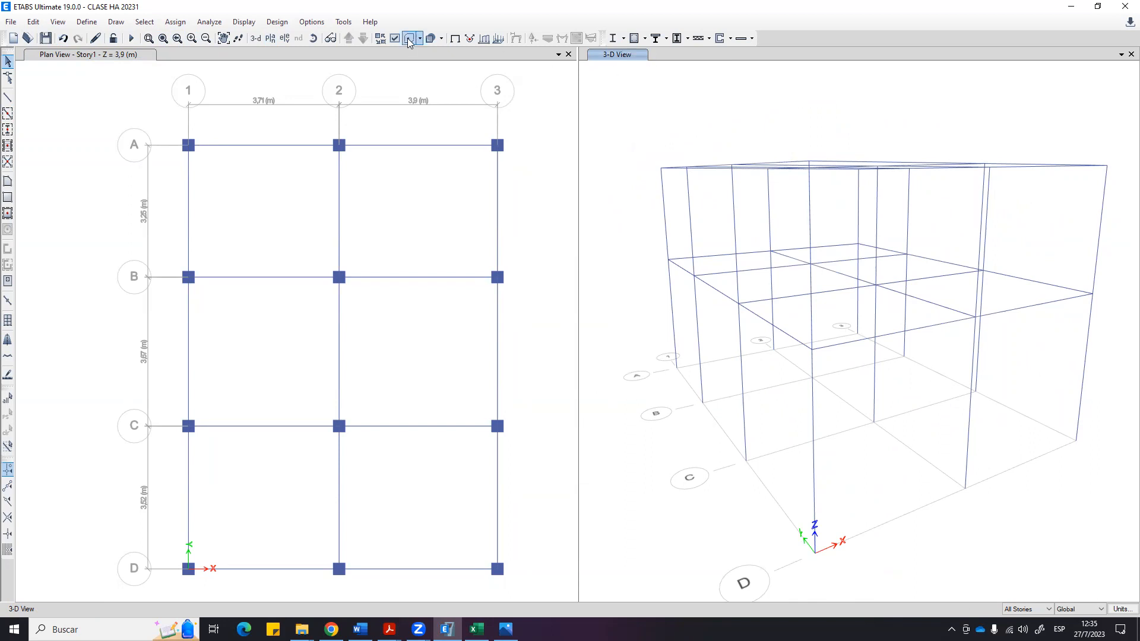
{"action": "left_click", "coordinate": [410, 39]}
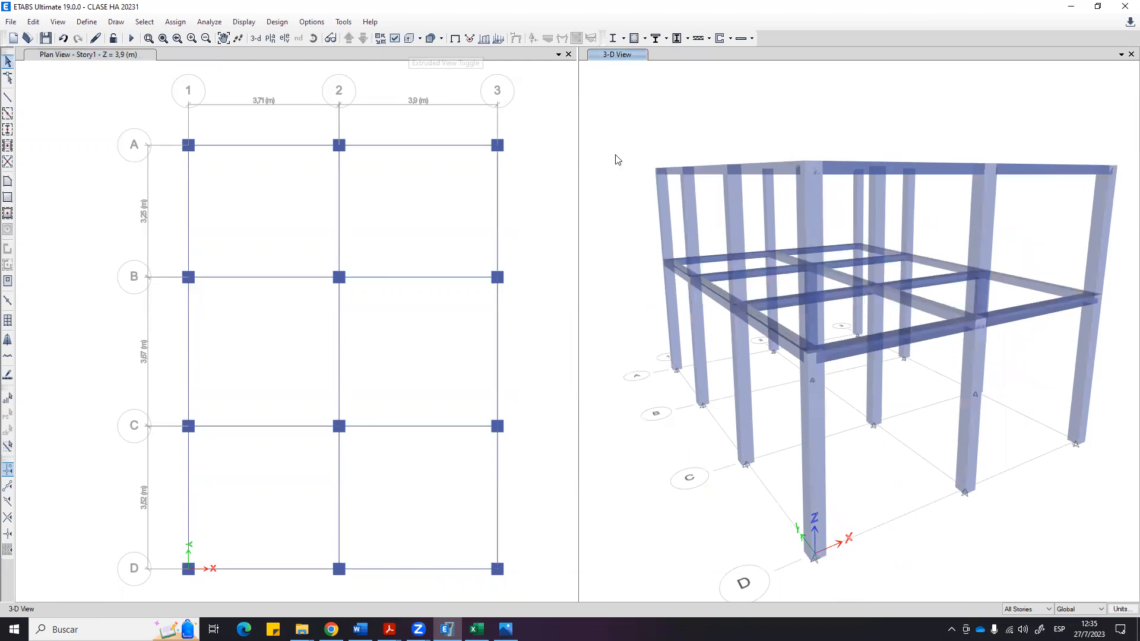
Examine the extruded columns, beams and joints in the 3-D view, and the frame layout in the Story1 plan.
{"action": "middle_click_drag", "start_coordinate": [1027, 497], "coordinate": [1063, 493], "text": "shift"}
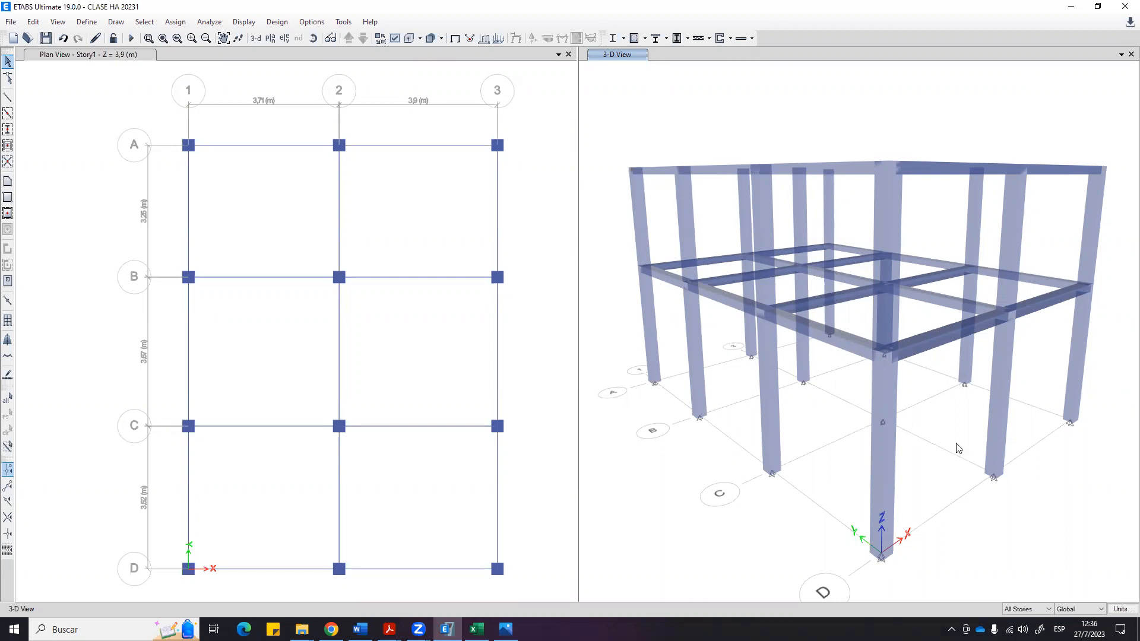
{"action": "middle_click_drag", "start_coordinate": [1016, 483], "coordinate": [997, 510]}
{"action": "middle_click_drag", "start_coordinate": [927, 540], "coordinate": [914, 416], "text": "shift"}
{"action": "scroll", "coordinate": [915, 416], "scroll_direction": "up", "scroll_amount": 3}
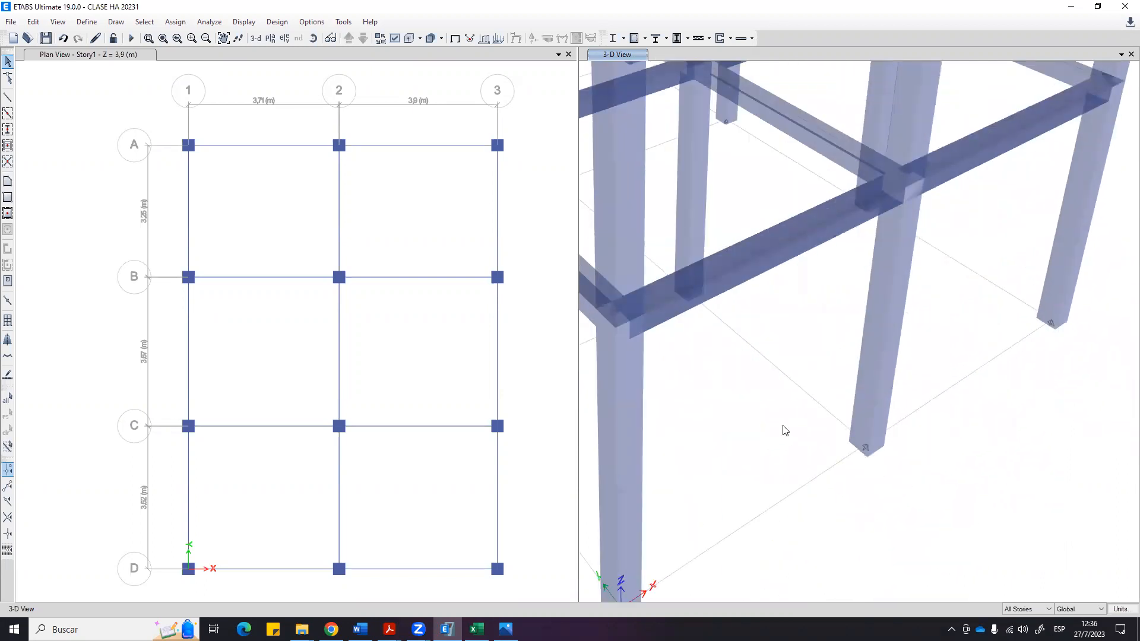
{"action": "scroll", "coordinate": [784, 429], "scroll_direction": "down", "scroll_amount": 6}
{"action": "scroll", "coordinate": [786, 433], "scroll_direction": "up", "scroll_amount": 4}
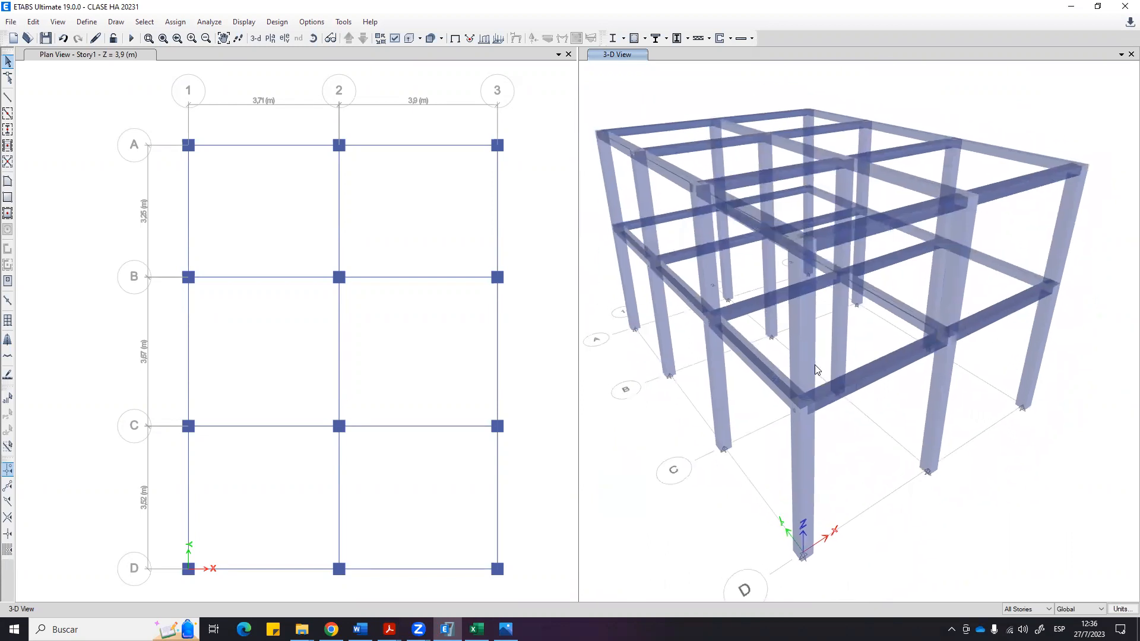
{"action": "mouse_move", "coordinate": [900, 473]}
{"action": "middle_mouse_down", "text": "shift"}
{"action": "mouse_move", "coordinate": [896, 448]}
{"action": "mouse_move", "coordinate": [905, 471]}
{"action": "middle_mouse_up", "text": "shift"}
{"action": "scroll", "coordinate": [894, 460], "scroll_direction": "up", "scroll_amount": 3}
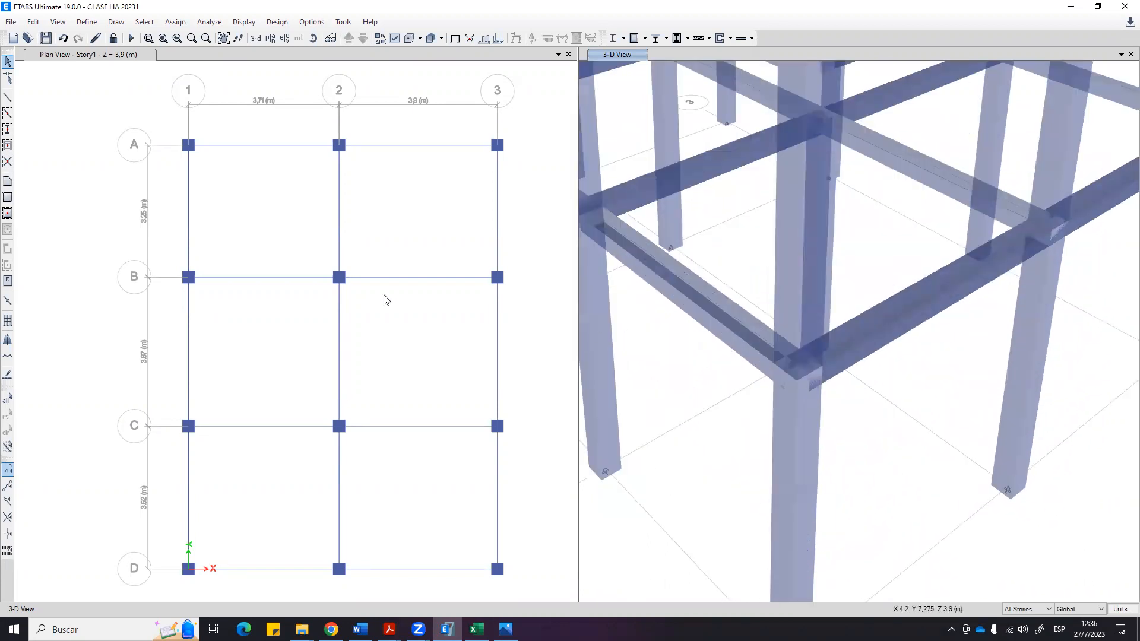
{"action": "scroll", "coordinate": [804, 365], "scroll_direction": "down", "scroll_amount": 3}
{"action": "middle_click_drag", "start_coordinate": [875, 362], "coordinate": [921, 370]}
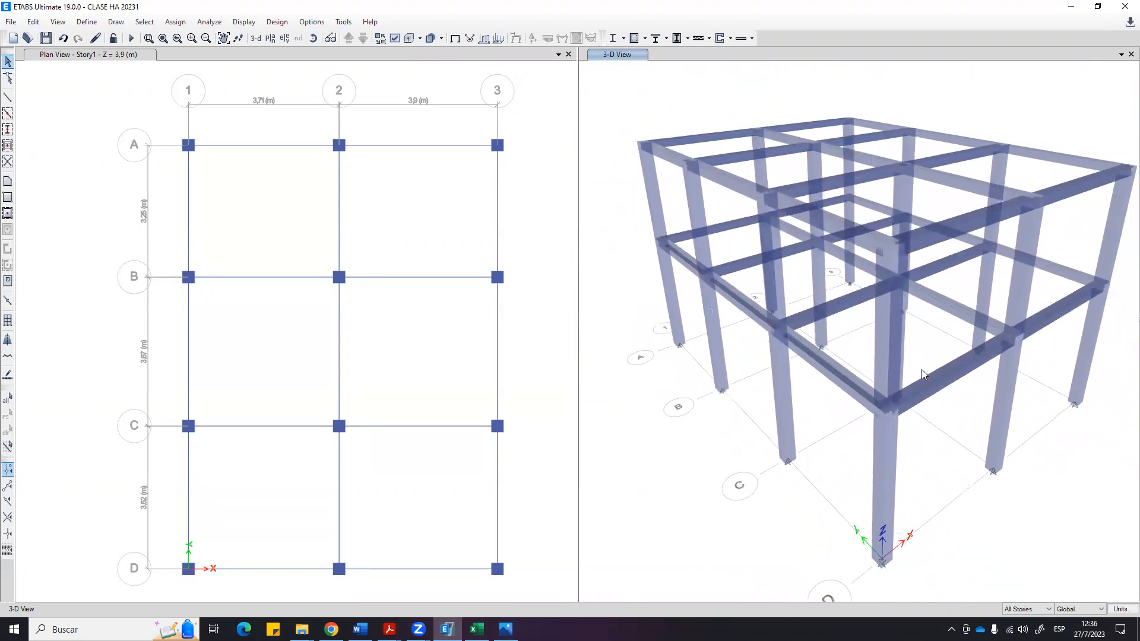
{"action": "left_click", "coordinate": [404, 235]}
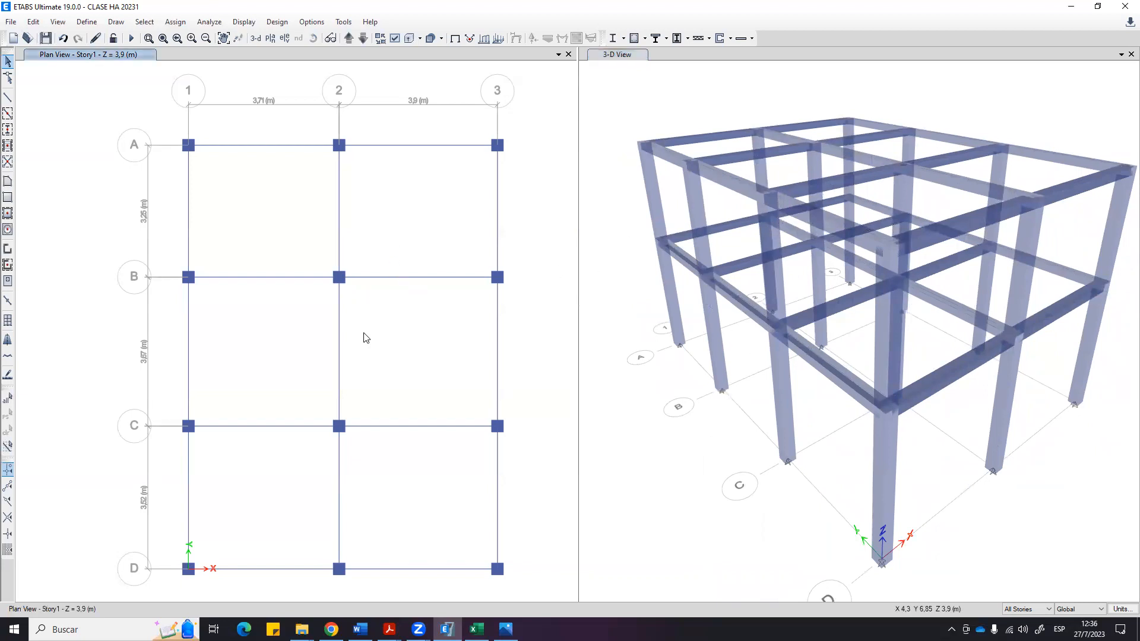
{"action": "scroll", "coordinate": [522, 350], "scroll_direction": "down", "scroll_amount": 2}
{"action": "scroll", "coordinate": [508, 348], "scroll_direction": "up", "scroll_amount": 4}
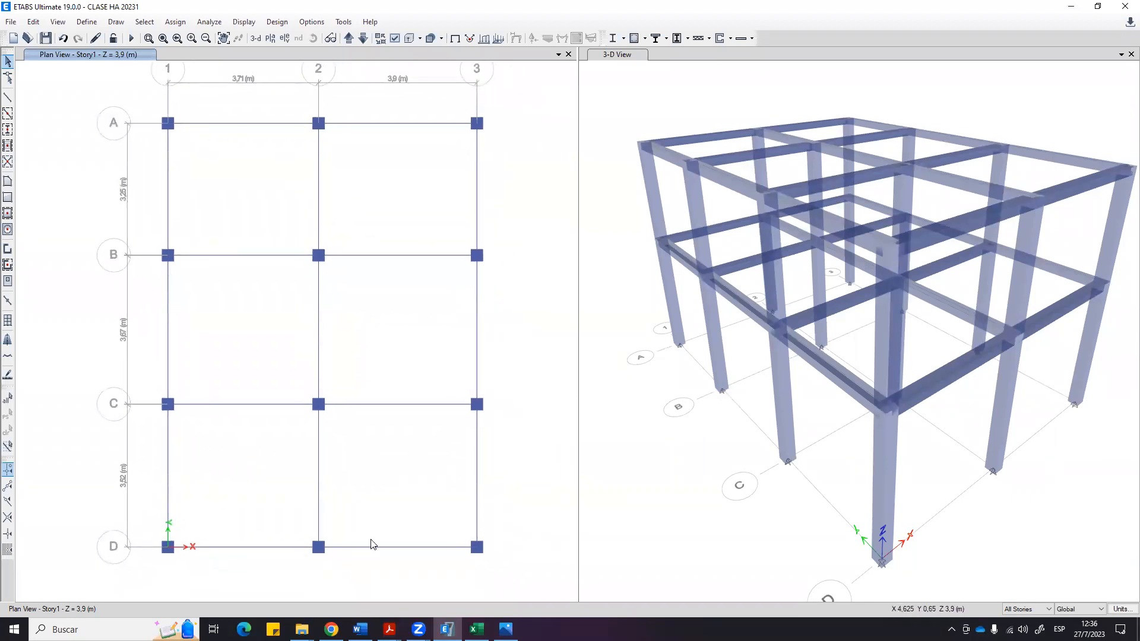
Switch to Acrobat Reader, maximize it and show the architectural plan ARQUITECTÓNICO SOLAR 15_01.pdf.
{"action": "left_click", "coordinate": [506, 628]}
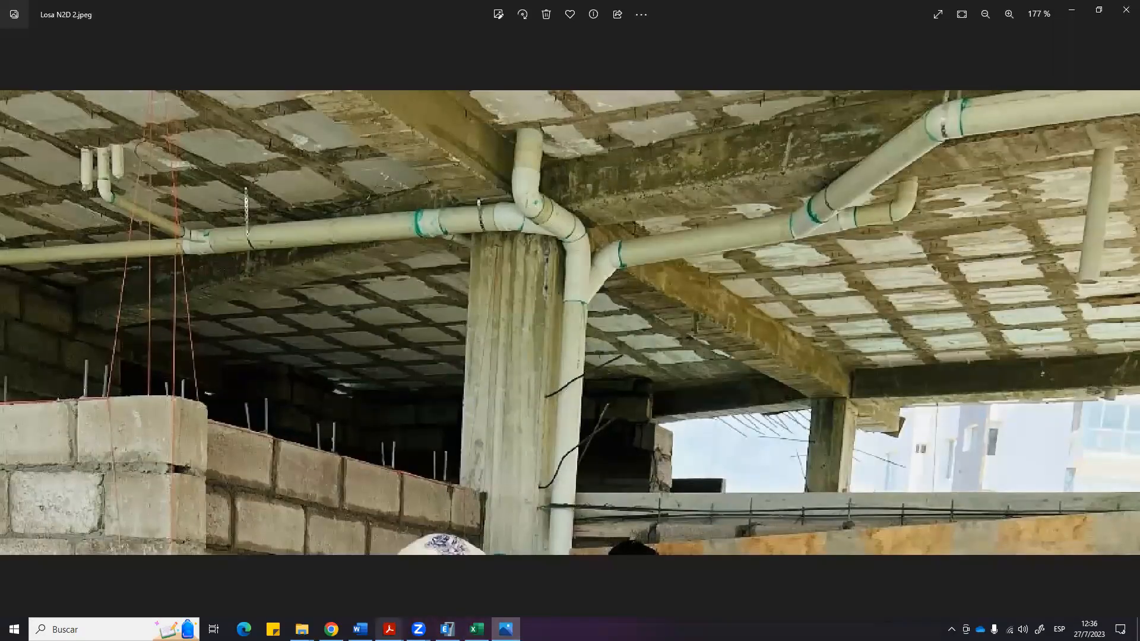
{"action": "mouse_move", "coordinate": [389, 629]}
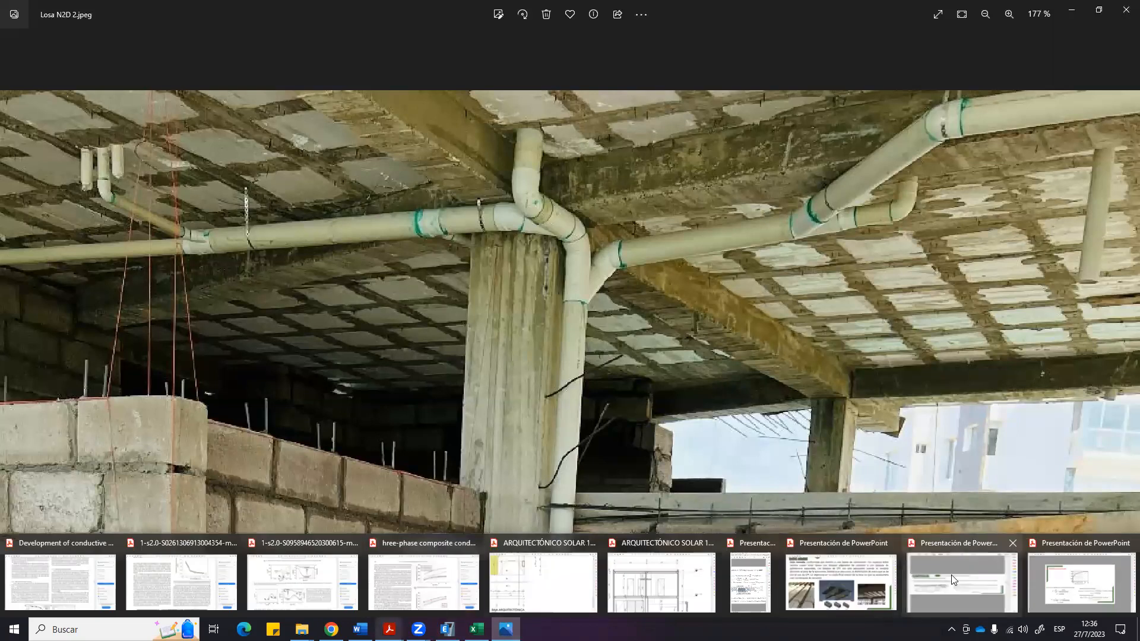
{"action": "left_click", "coordinate": [661, 573]}
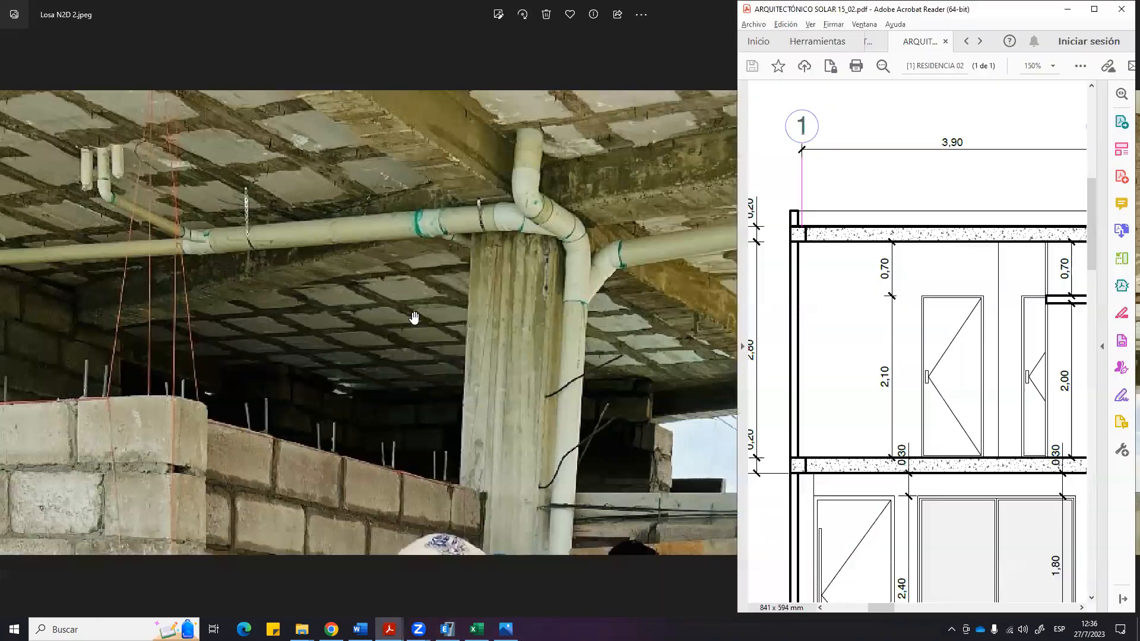
{"action": "left_click", "coordinate": [1094, 9]}
{"action": "left_click", "coordinate": [521, 37]}
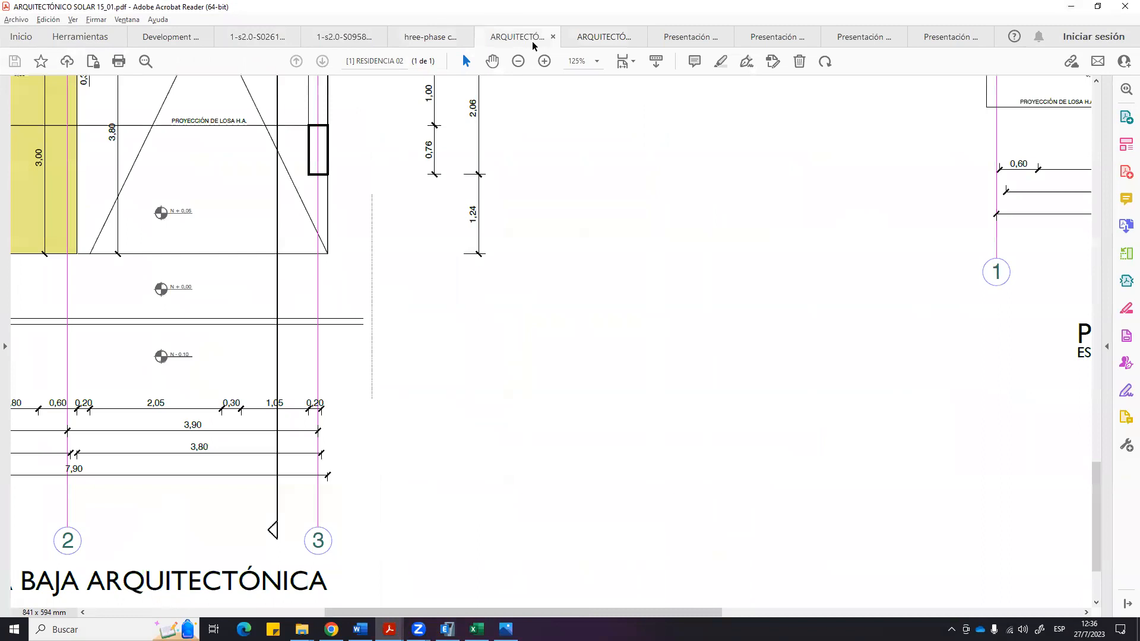
Examine the stair area between axes B and C in the upper-floor plan (Planta Alta Arquitectónica).
{"action": "scroll", "coordinate": [496, 470], "scroll_direction": "up", "scroll_amount": 3}
{"action": "scroll", "coordinate": [495, 471], "scroll_direction": "down", "scroll_amount": 2, "text": "ctrl"}
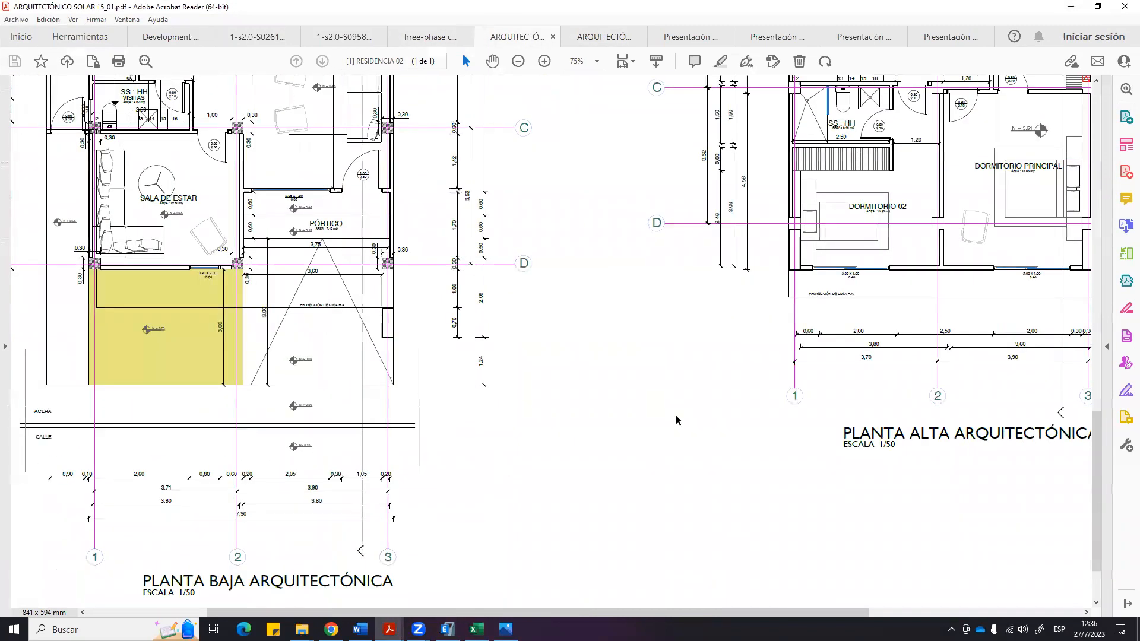
{"action": "scroll", "coordinate": [677, 420], "scroll_direction": "up", "scroll_amount": 4}
{"action": "scroll", "coordinate": [787, 404], "scroll_direction": "up", "scroll_amount": 3}
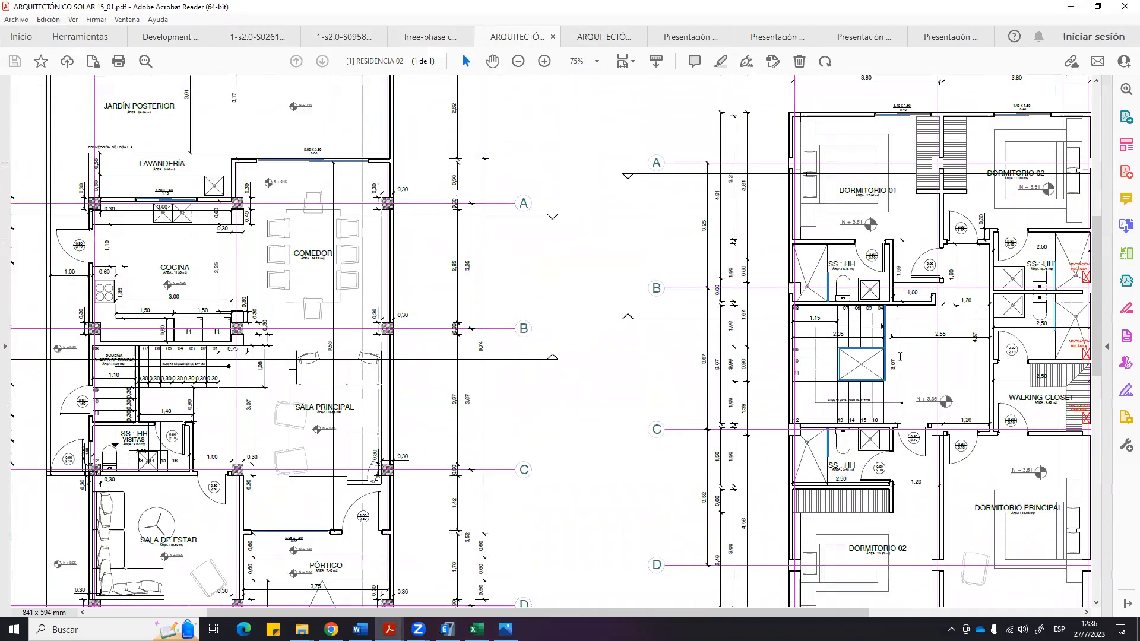
{"action": "left_click_drag", "start_coordinate": [748, 612], "coordinate": [855, 617]}
{"action": "scroll", "coordinate": [612, 347], "scroll_direction": "up", "scroll_amount": 5, "text": "ctrl"}
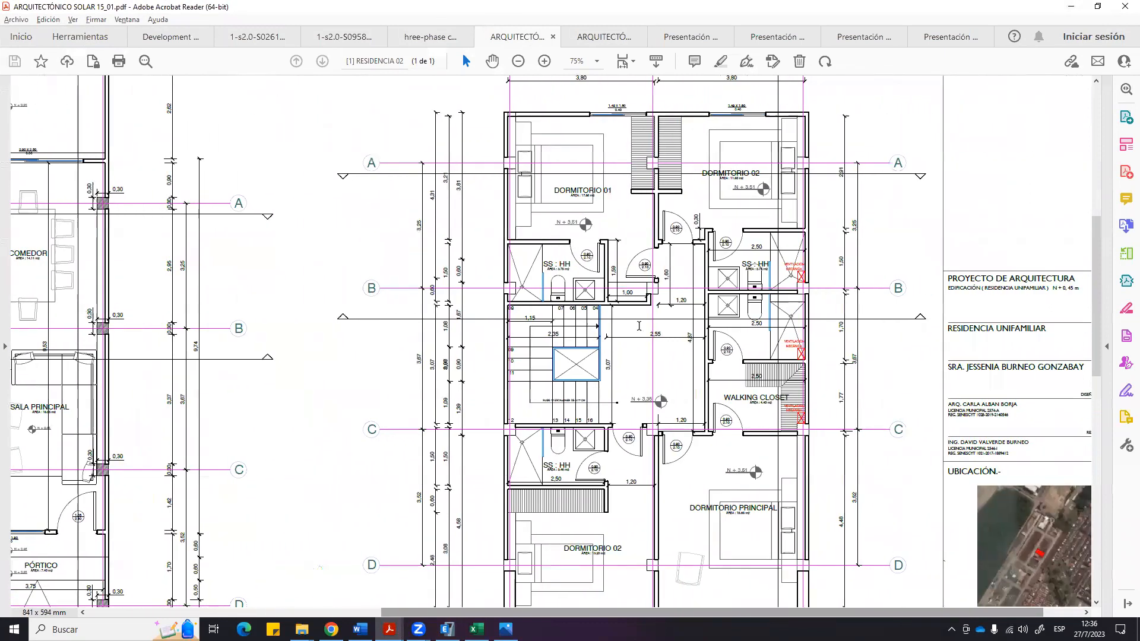
{"action": "scroll", "coordinate": [585, 344], "scroll_direction": "down", "scroll_amount": 1, "text": "ctrl"}
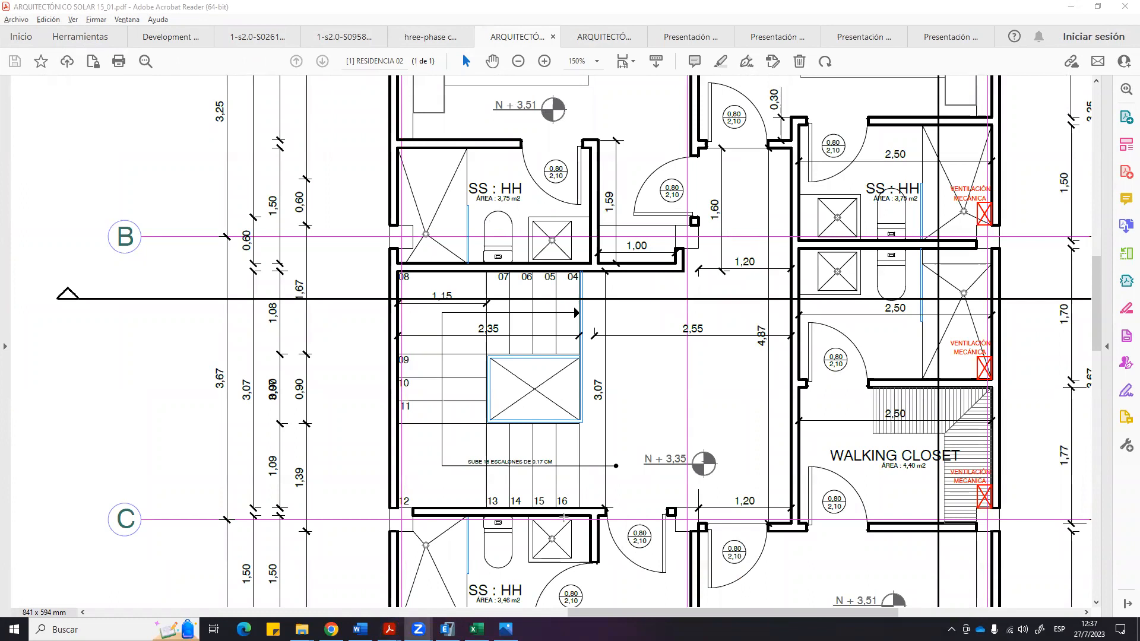
Outline the stairwell and its surrounding bay between axes B and C in purple, and mark the stair's inner edge with a red line.
{"action": "left_click_drag", "start_coordinate": [397, 268], "coordinate": [584, 507]}
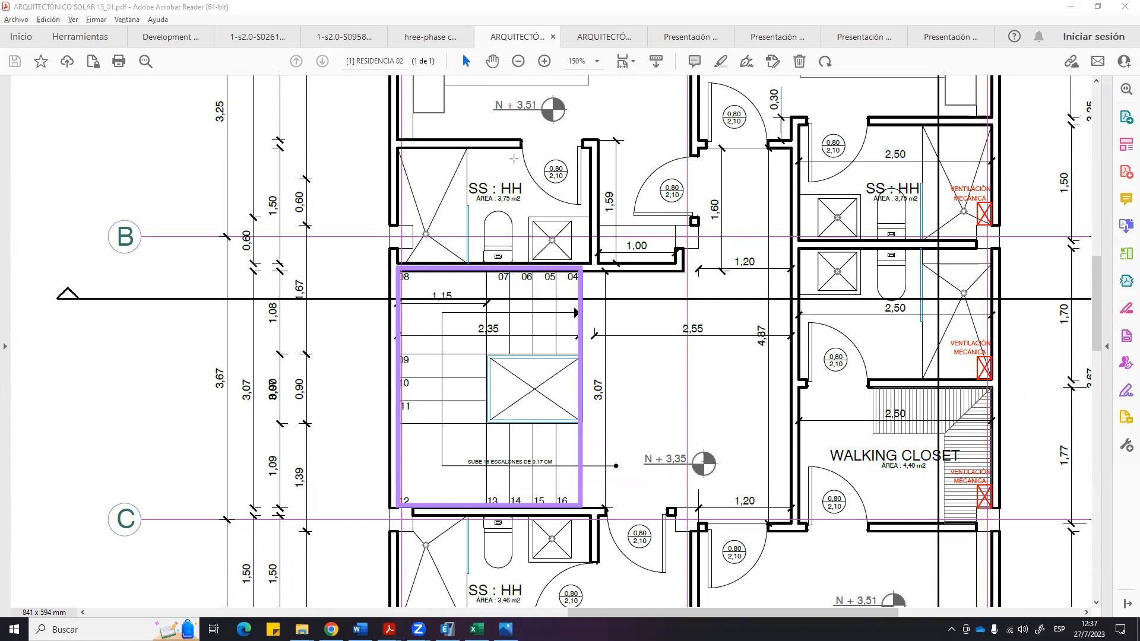
{"action": "mouse_move", "coordinate": [397, 234]}
{"action": "left_mouse_down"}
{"action": "mouse_move", "coordinate": [773, 217]}
{"action": "mouse_move", "coordinate": [988, 236]}
{"action": "mouse_move", "coordinate": [684, 234]}
{"action": "left_mouse_up"}
{"action": "mouse_move", "coordinate": [396, 523]}
{"action": "left_mouse_down"}
{"action": "mouse_move", "coordinate": [685, 523]}
{"action": "mouse_move", "coordinate": [687, 233]}
{"action": "left_mouse_up"}
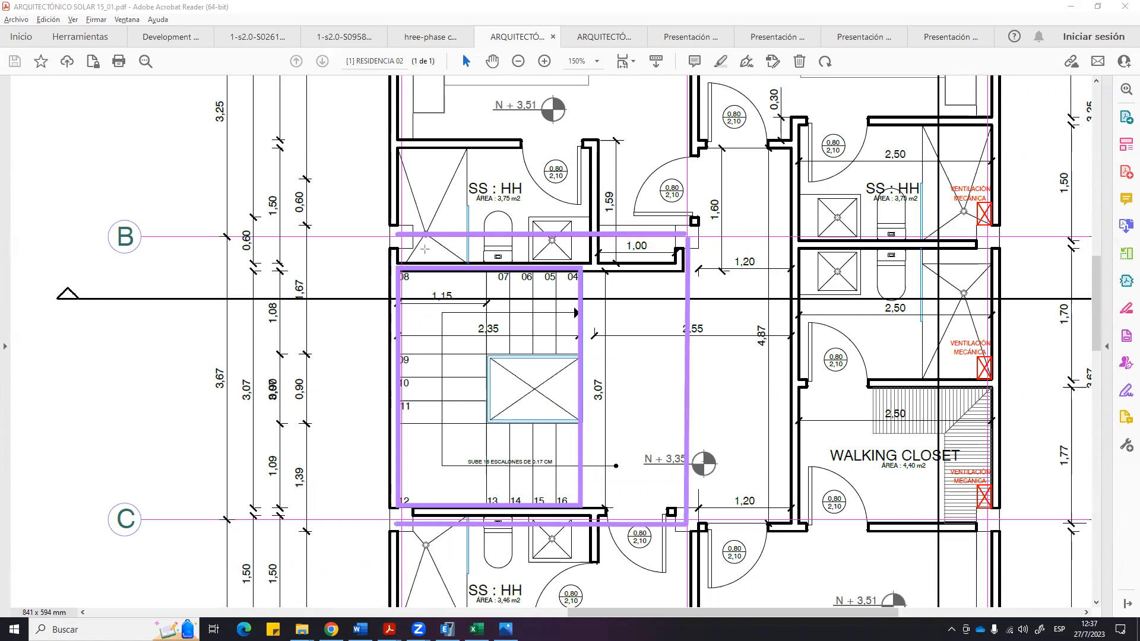
{"action": "left_click_drag", "start_coordinate": [392, 235], "coordinate": [394, 524]}
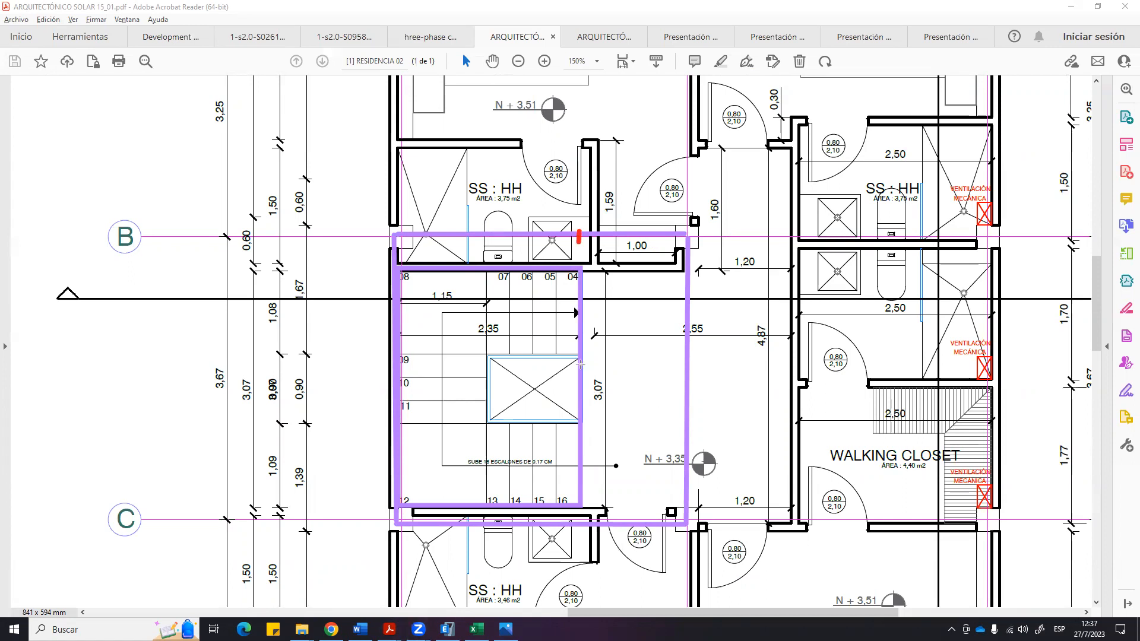
{"action": "left_click_drag", "start_coordinate": [579, 231], "coordinate": [580, 527]}
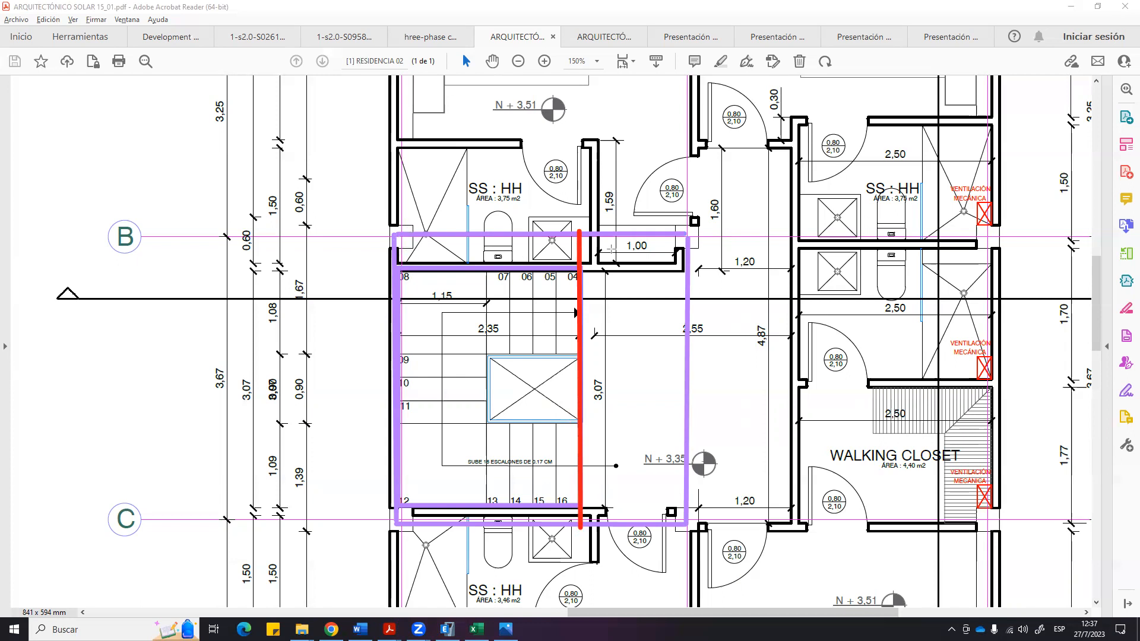
Mark the stairwell's edge nearest axis B with a red line and cross the opening with two light-blue diagonals.
{"action": "left_click_drag", "start_coordinate": [394, 267], "coordinate": [580, 268]}
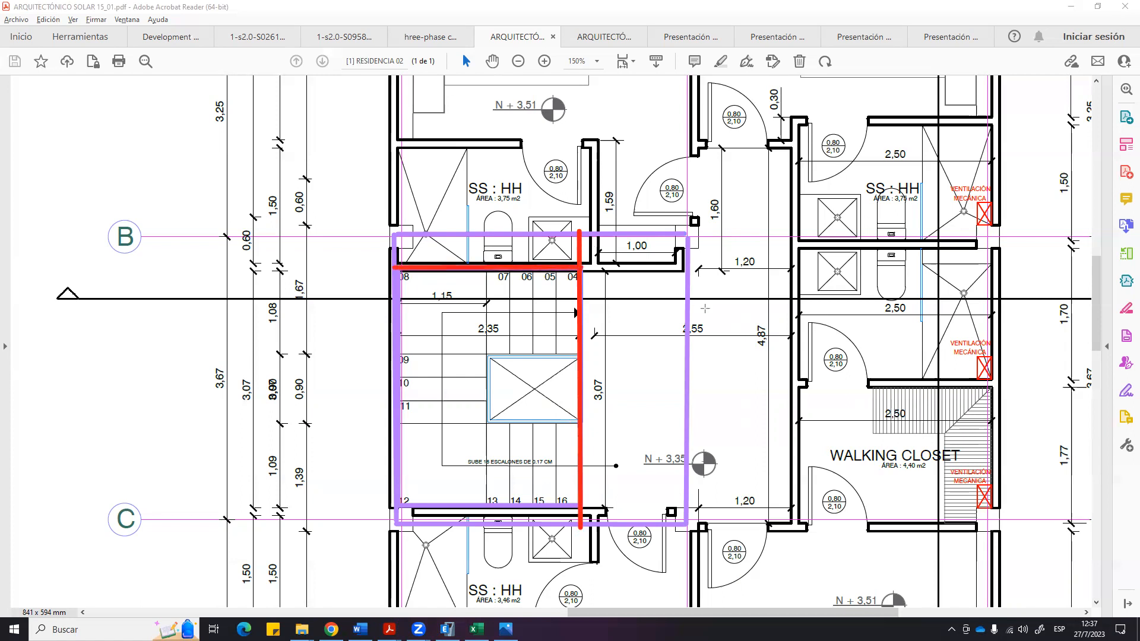
{"action": "key", "text": "ctrl+z"}
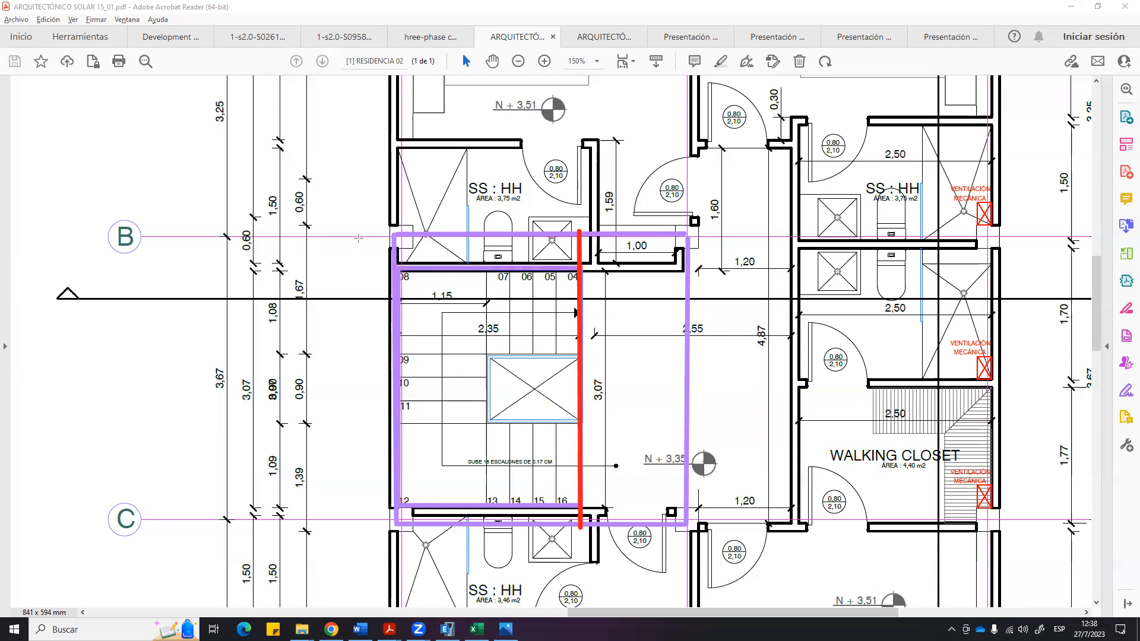
{"action": "mouse_move", "coordinate": [390, 268]}
{"action": "left_mouse_down"}
{"action": "mouse_move", "coordinate": [570, 283]}
{"action": "mouse_move", "coordinate": [579, 268]}
{"action": "left_mouse_up"}
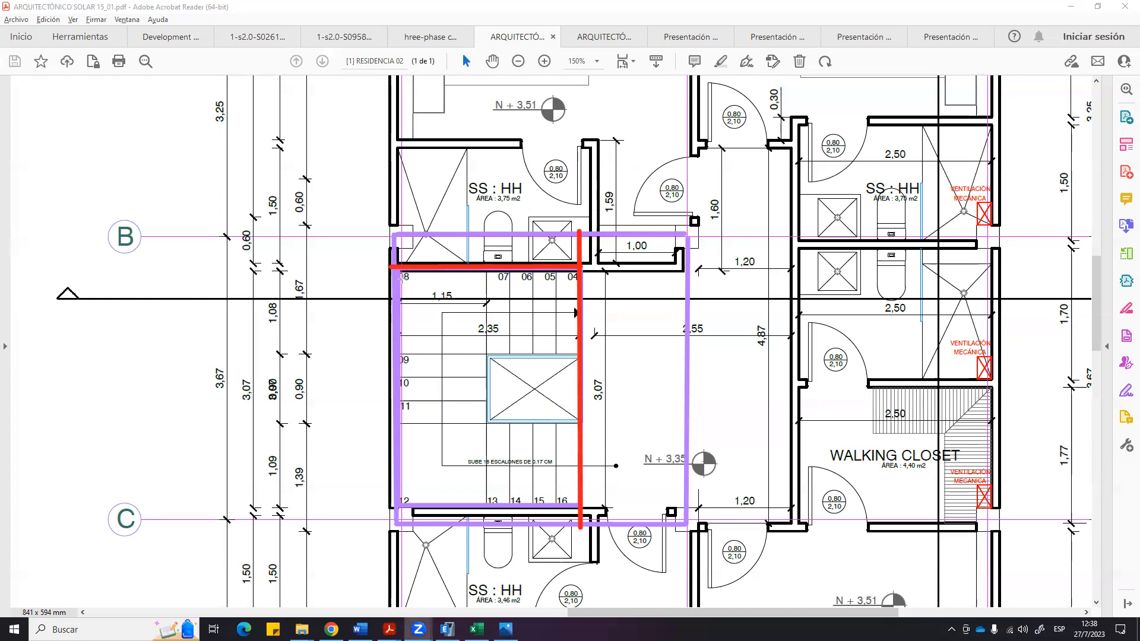
{"action": "mouse_move", "coordinate": [396, 267]}
{"action": "left_mouse_down"}
{"action": "mouse_move", "coordinate": [632, 508]}
{"action": "mouse_move", "coordinate": [582, 525]}
{"action": "left_mouse_up"}
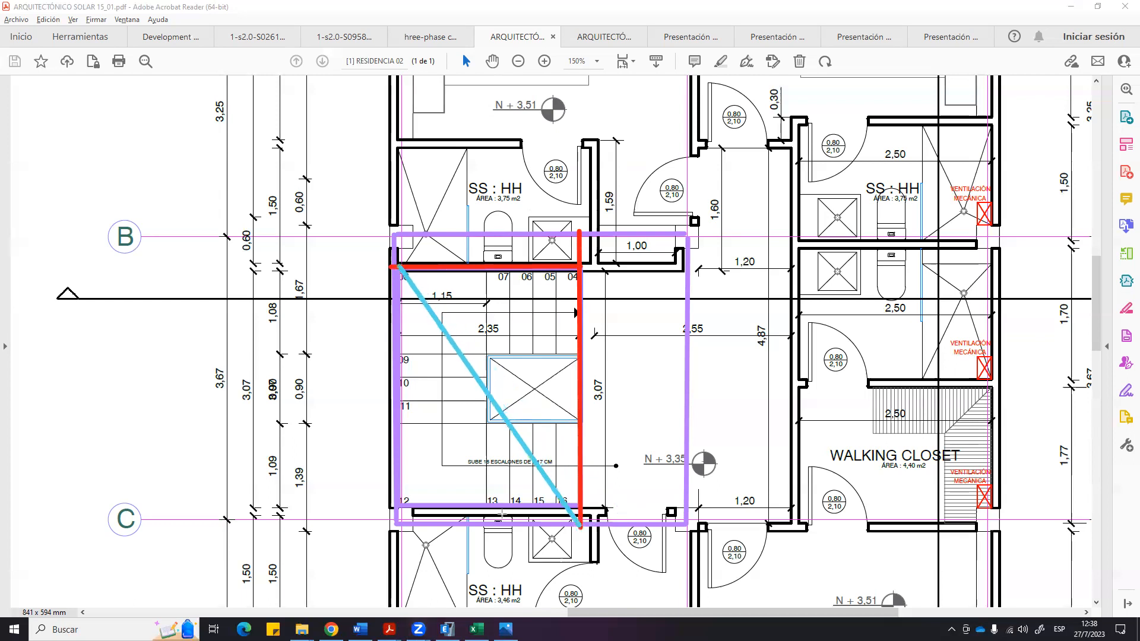
{"action": "left_click_drag", "start_coordinate": [397, 524], "coordinate": [579, 267]}
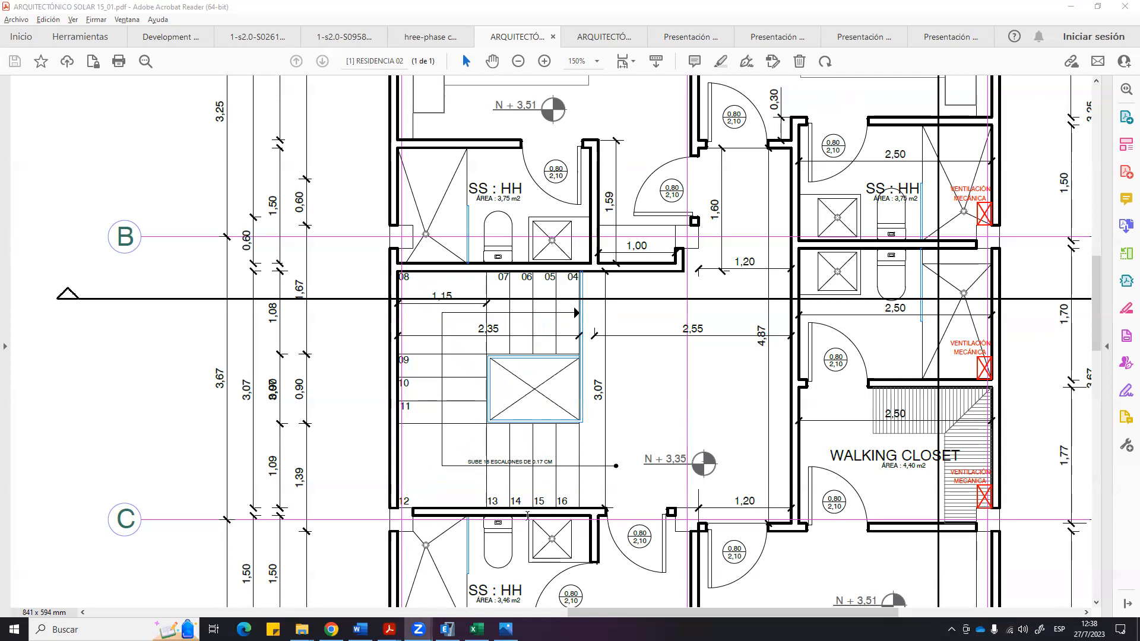
Switch to ETABS and start a copy of the V30X20 frame section property.
{"action": "left_click", "coordinate": [447, 629]}
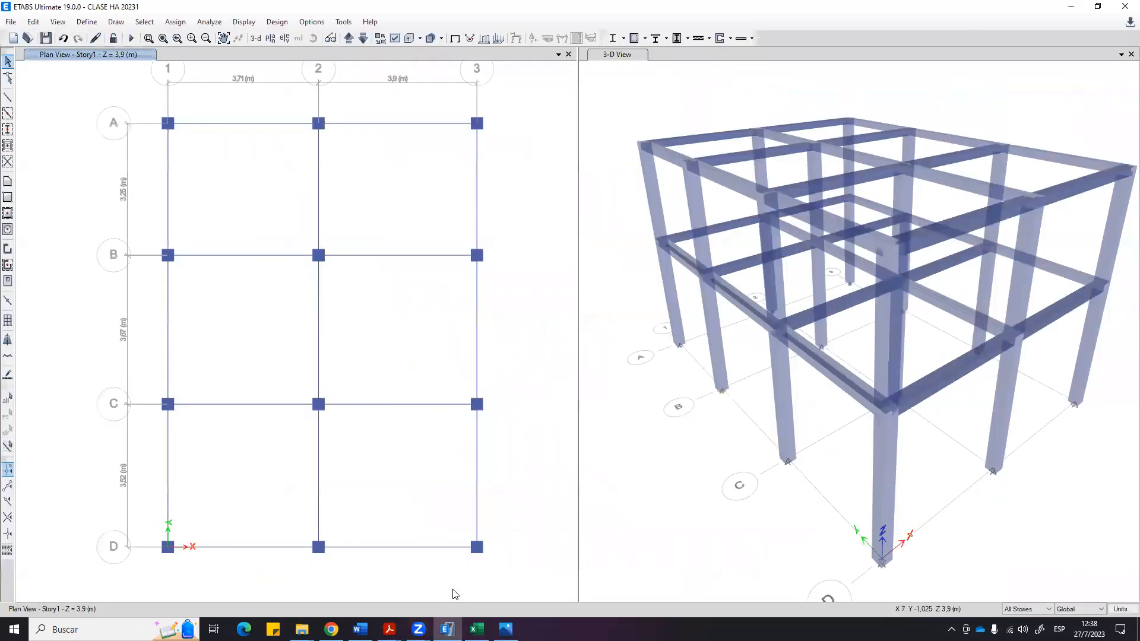
{"action": "left_click", "coordinate": [86, 22]}
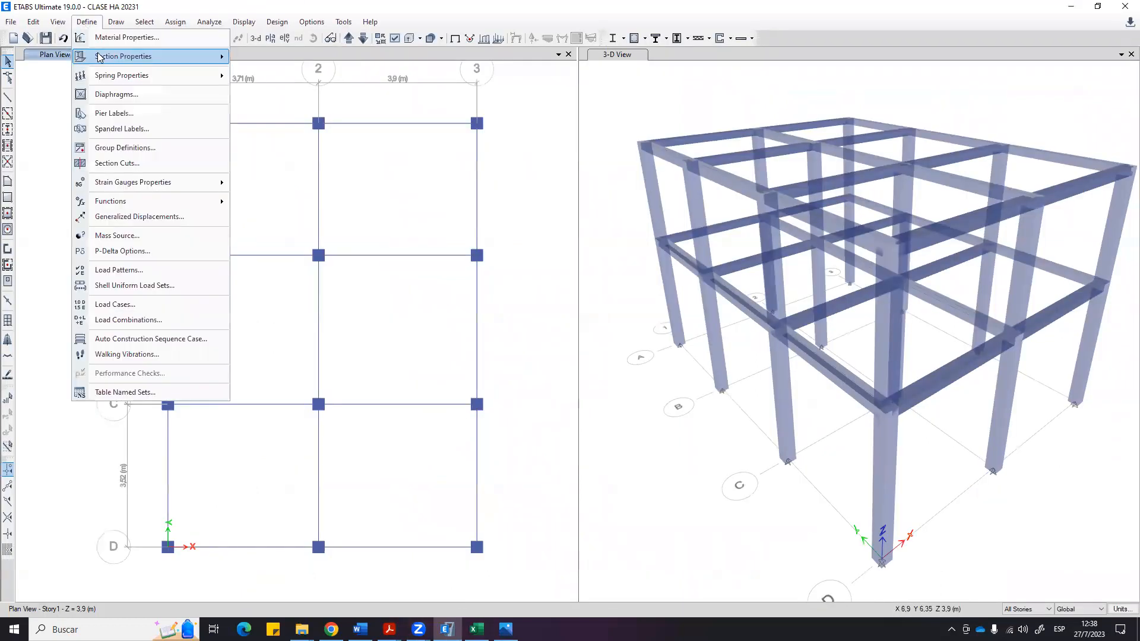
{"action": "mouse_move", "coordinate": [103, 62]}
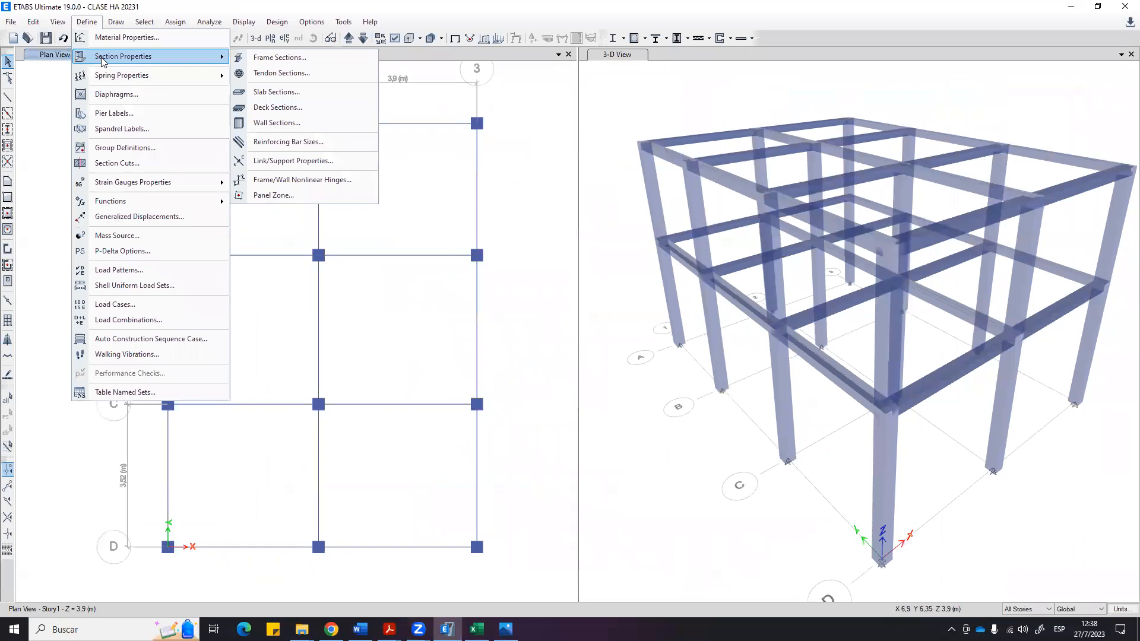
{"action": "left_click", "coordinate": [317, 58]}
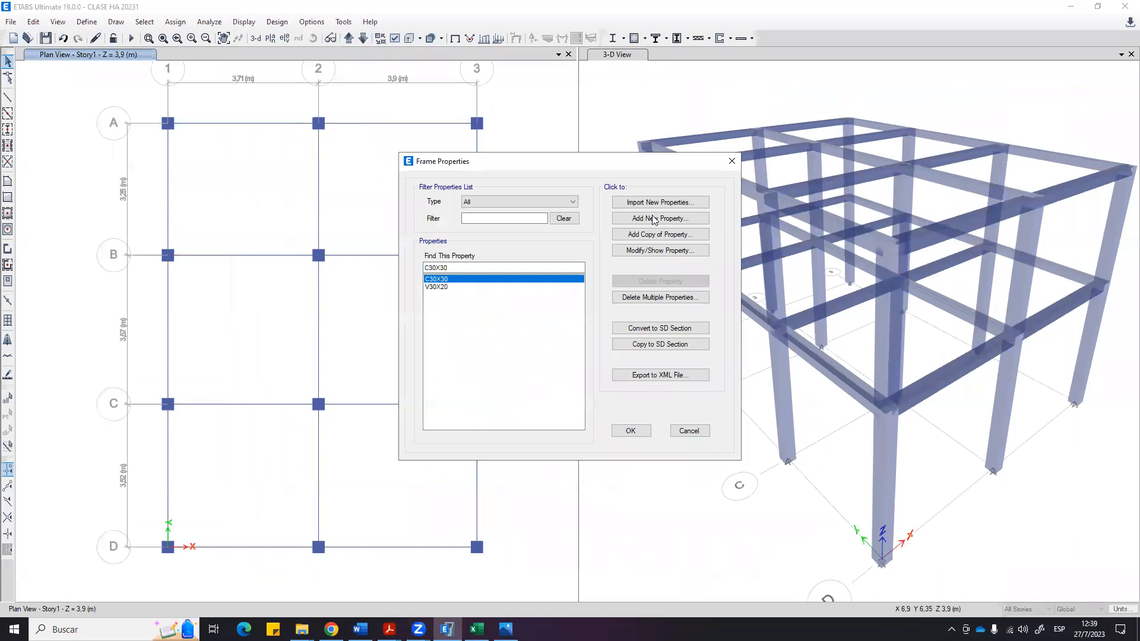
{"action": "left_click", "coordinate": [438, 287]}
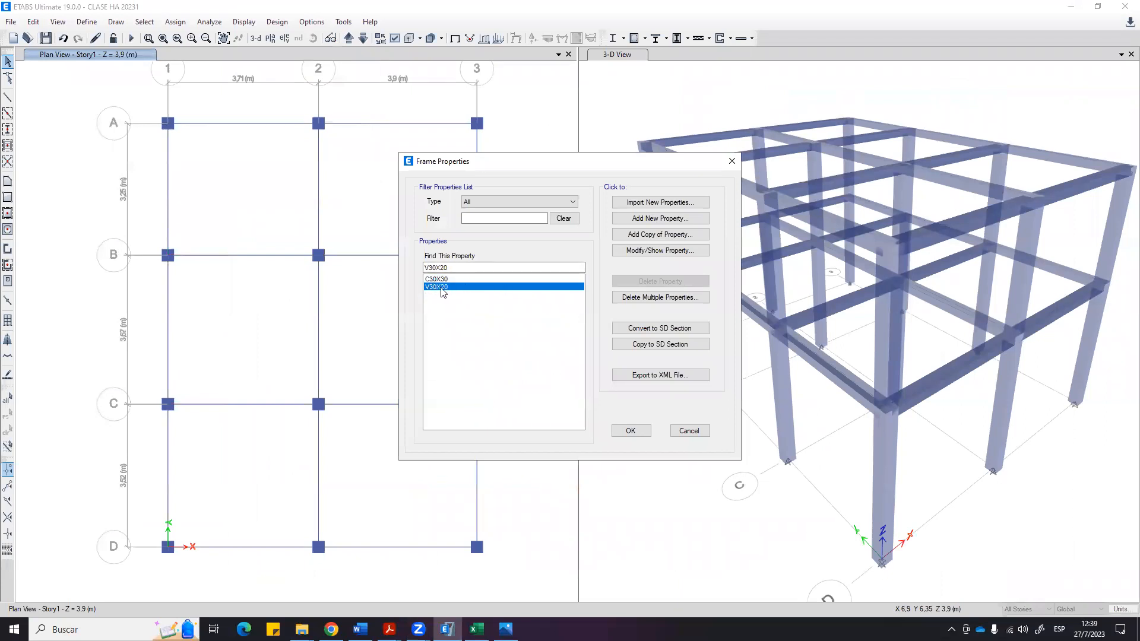
{"action": "left_click", "coordinate": [660, 235]}
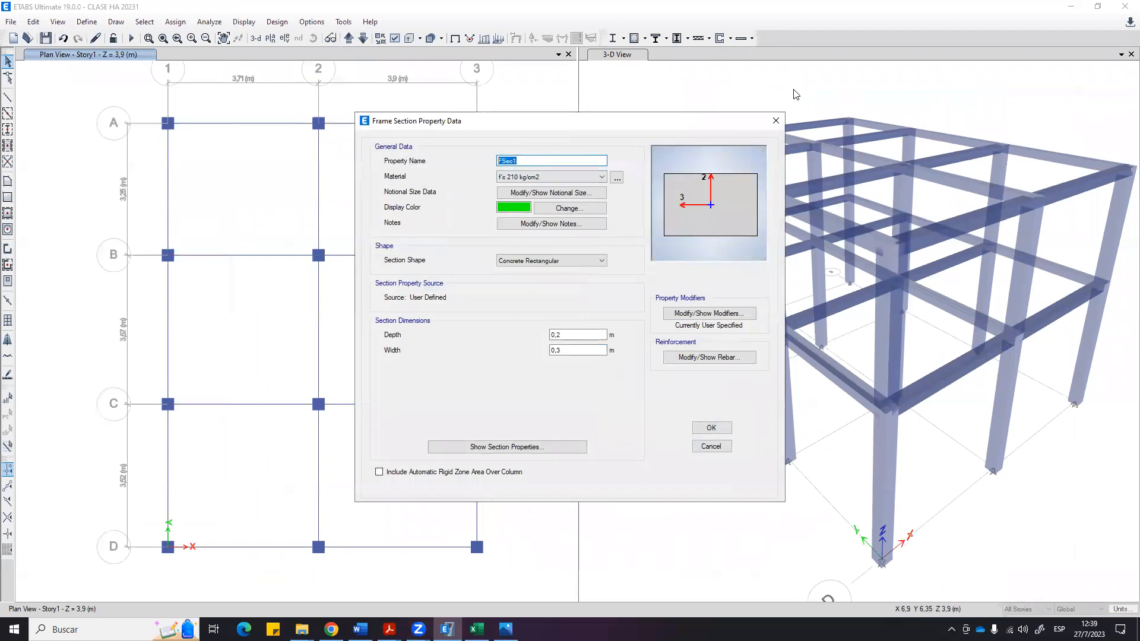
Name the copied section VA25X20, set its depth to 0,2 m and width to 0,25 m, and accept the frame properties.
{"action": "type", "text": "va"}
{"action": "key", "text": "BackSpace"}
{"action": "key", "text": "BackSpace"}
{"action": "type", "text": "VA"}
{"action": "left_click", "coordinate": [582, 351]}
{"action": "left_click", "coordinate": [579, 335]}
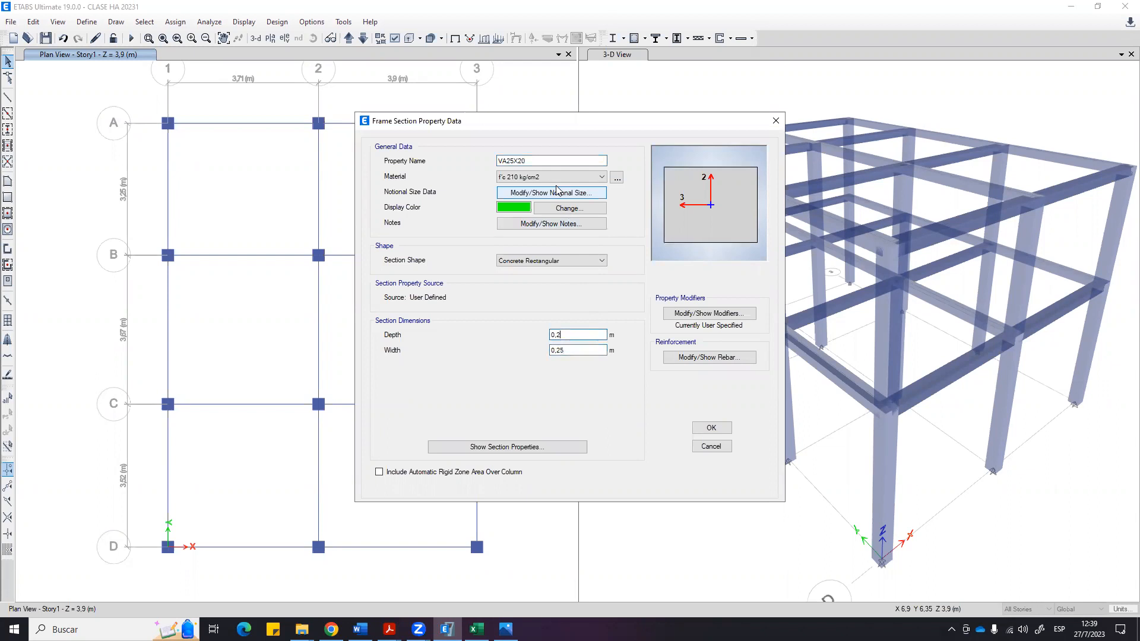
{"action": "left_click", "coordinate": [711, 430]}
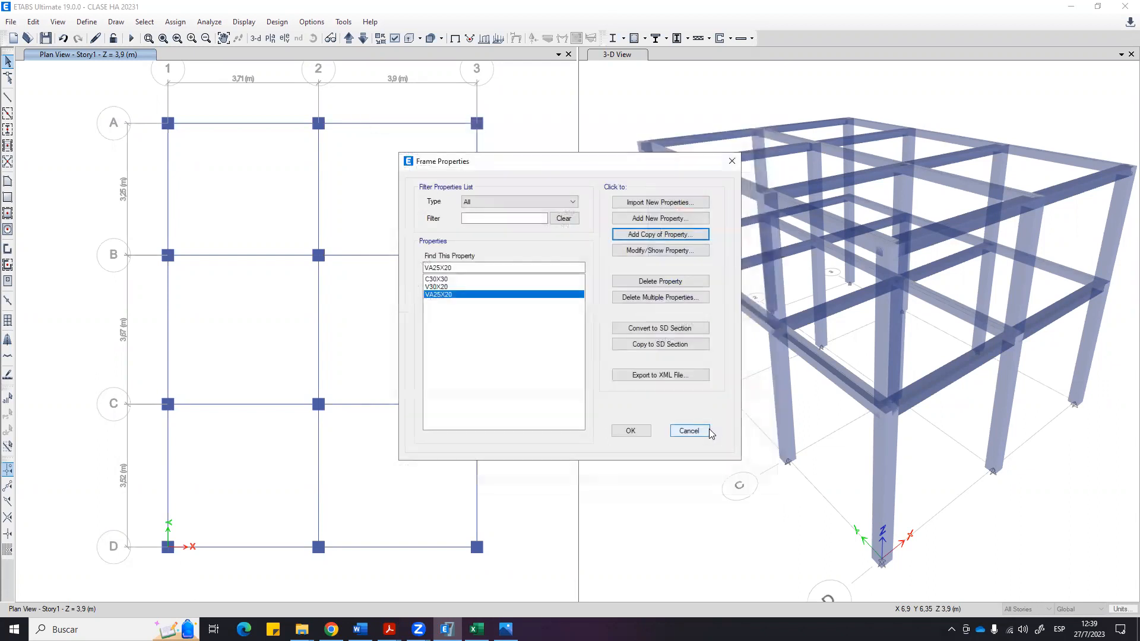
{"action": "left_click", "coordinate": [634, 432]}
{"action": "middle_click_drag", "start_coordinate": [232, 340], "coordinate": [298, 339]}
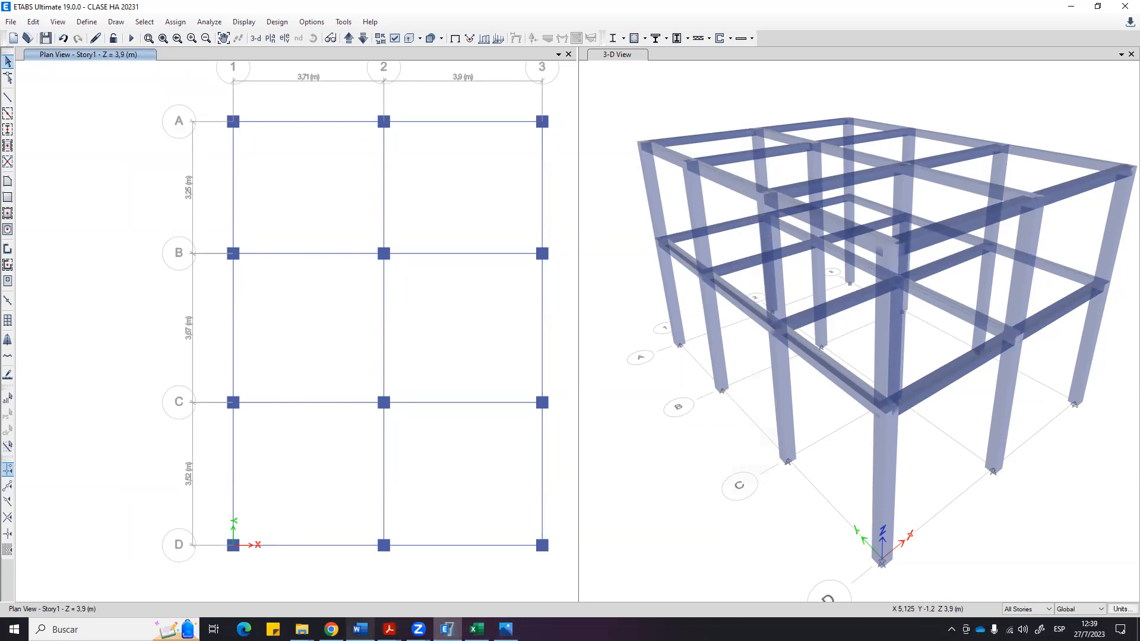
Switch to the architectural plan in Acrobat Reader, outline the stairwell in light blue and annotate its corner with 2,35.
{"action": "left_click", "coordinate": [390, 629]}
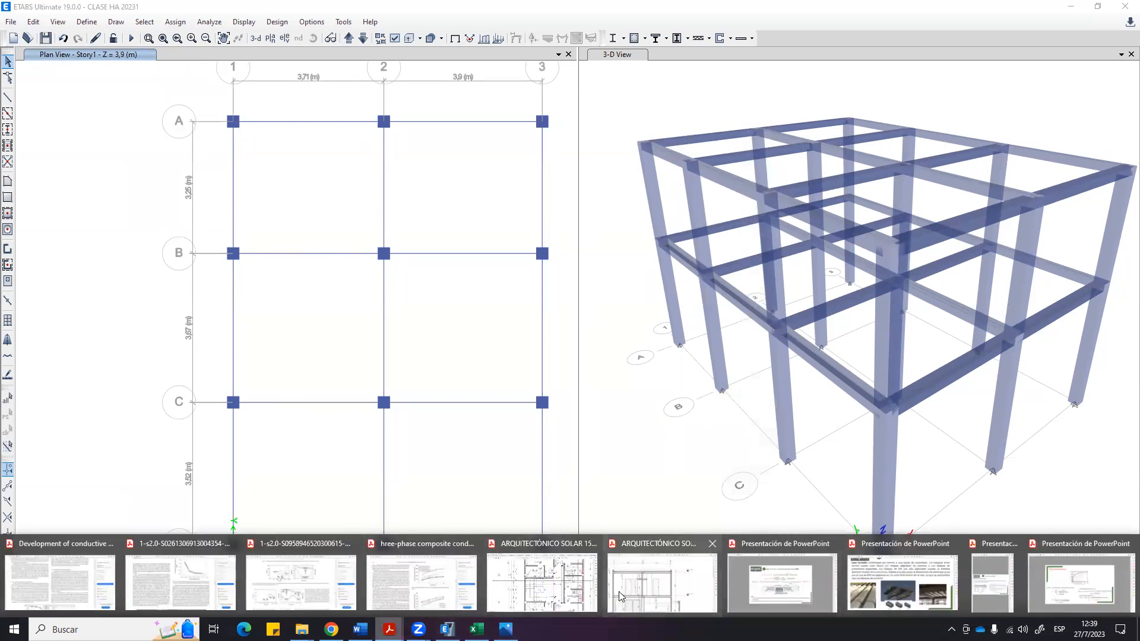
{"action": "left_click", "coordinate": [542, 582]}
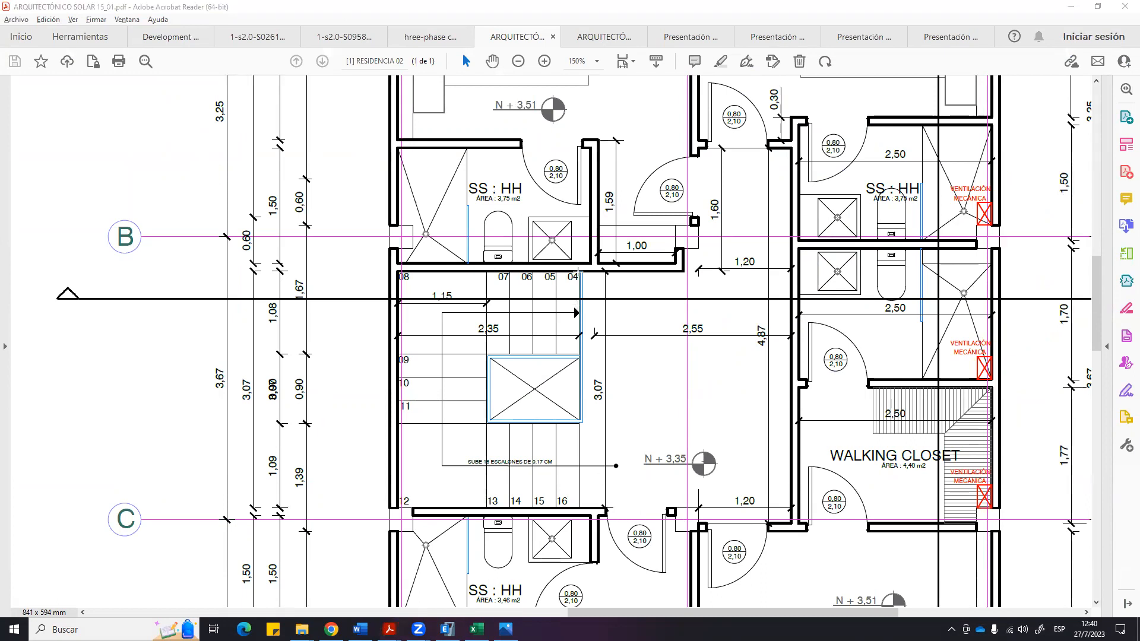
{"action": "mouse_move", "coordinate": [579, 272]}
{"action": "left_mouse_down"}
{"action": "mouse_move", "coordinate": [410, 514]}
{"action": "mouse_move", "coordinate": [397, 512]}
{"action": "left_mouse_up"}
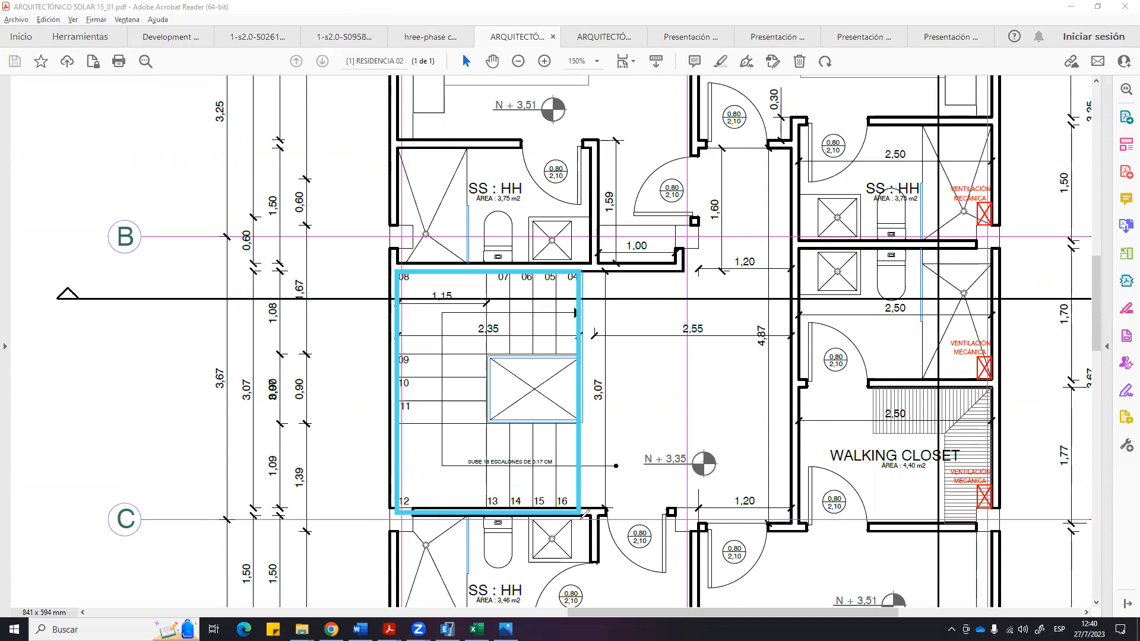
{"action": "mouse_move", "coordinate": [584, 512]}
{"action": "left_mouse_down"}
{"action": "mouse_move", "coordinate": [623, 475]}
{"action": "mouse_move", "coordinate": [646, 480]}
{"action": "mouse_move", "coordinate": [684, 448]}
{"action": "mouse_move", "coordinate": [687, 464]}
{"action": "mouse_move", "coordinate": [652, 491]}
{"action": "left_mouse_up"}
{"action": "left_click_drag", "start_coordinate": [718, 446], "coordinate": [692, 482]}
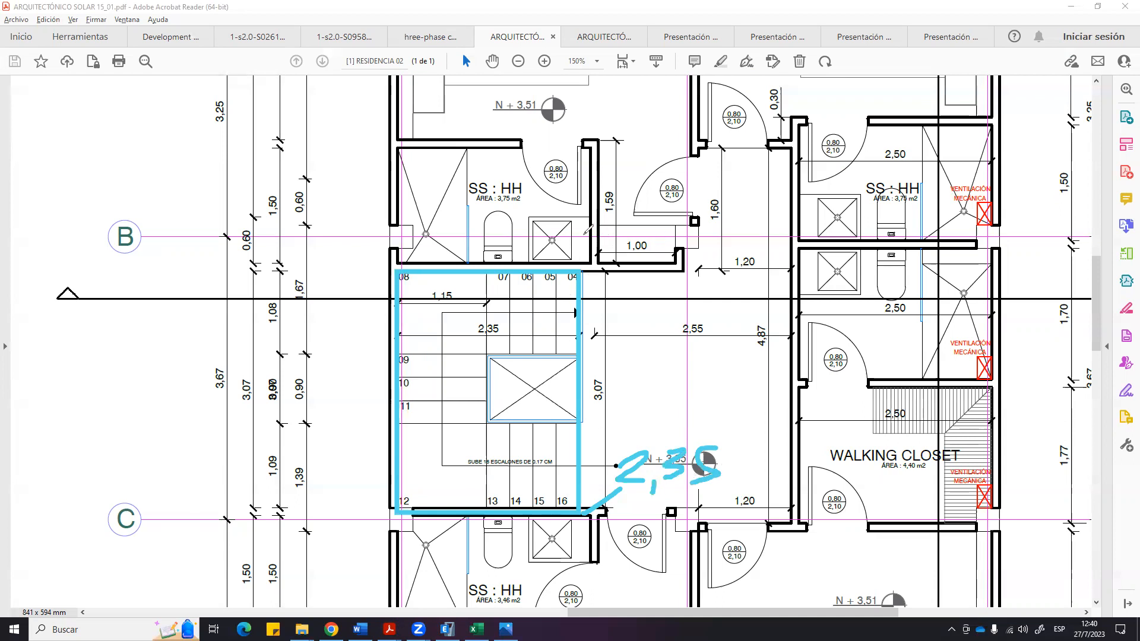
Mark the gap between axis B and the stairwell's edge with a light-blue dimension bracket labelled 40.
{"action": "mouse_move", "coordinate": [583, 237]}
{"action": "left_mouse_down"}
{"action": "mouse_move", "coordinate": [631, 235]}
{"action": "mouse_move", "coordinate": [605, 273]}
{"action": "mouse_move", "coordinate": [631, 274]}
{"action": "left_mouse_up"}
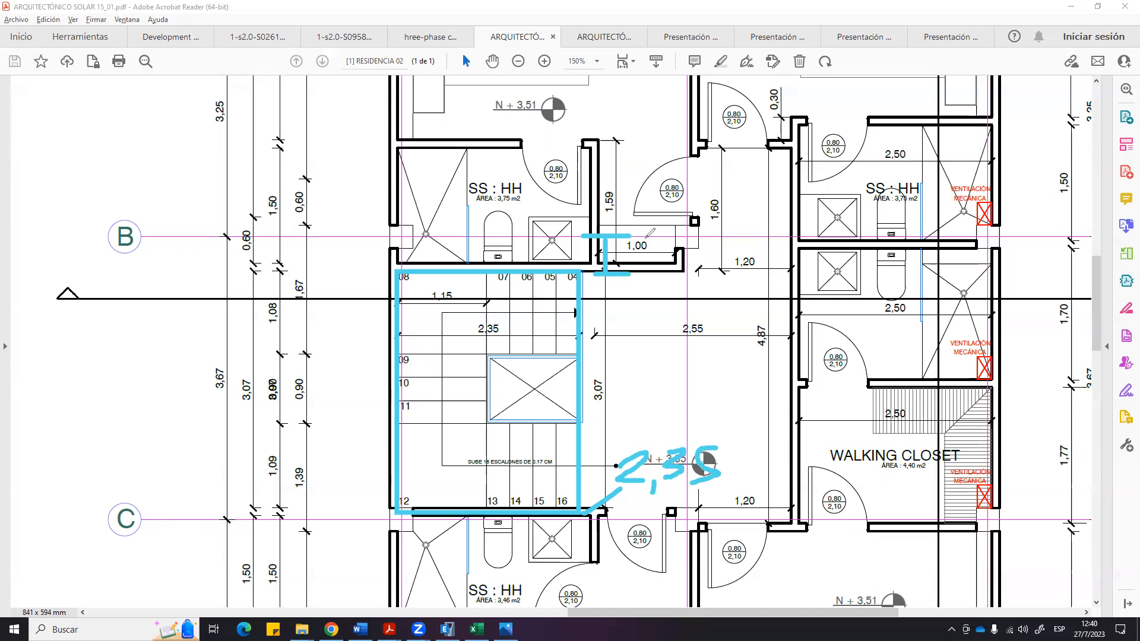
{"action": "mouse_move", "coordinate": [648, 238]}
{"action": "left_mouse_down"}
{"action": "mouse_move", "coordinate": [642, 251]}
{"action": "mouse_move", "coordinate": [660, 254]}
{"action": "left_mouse_up"}
{"action": "mouse_move", "coordinate": [661, 228]}
{"action": "left_mouse_down"}
{"action": "mouse_move", "coordinate": [662, 273]}
{"action": "mouse_move", "coordinate": [692, 272]}
{"action": "mouse_move", "coordinate": [681, 235]}
{"action": "left_mouse_up"}
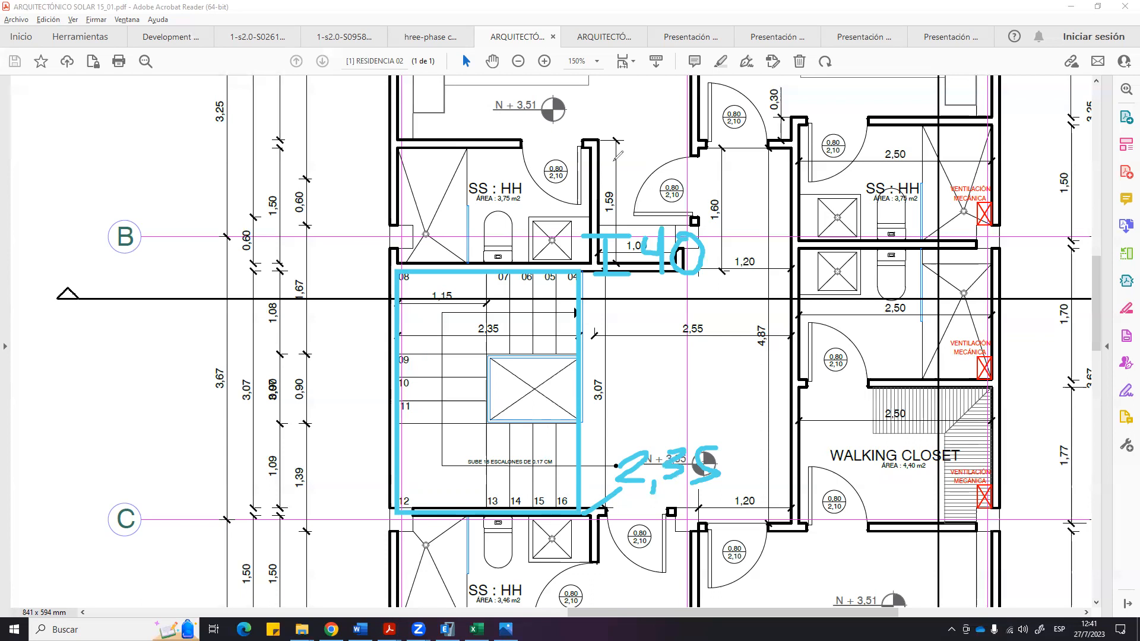
{"action": "key", "text": "Escape"}
Switch to ETABS and draw a reference point offset 2,35 m in X from the column at C-1 in the Story1 plan.
{"action": "left_click", "coordinate": [447, 629]}
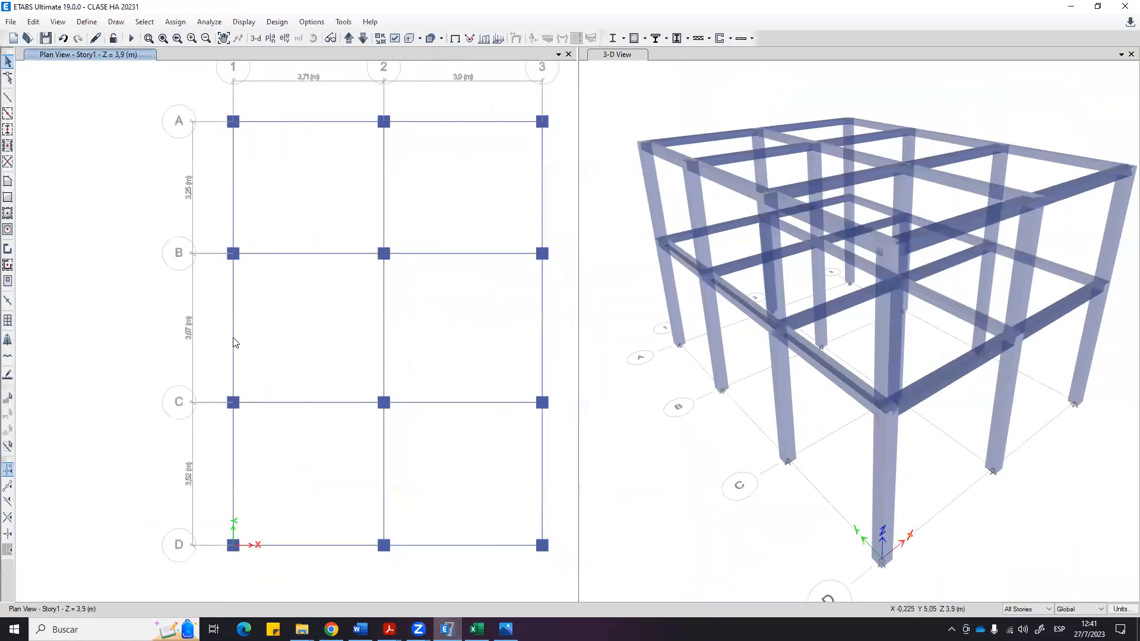
{"action": "scroll", "coordinate": [344, 356], "scroll_direction": "up", "scroll_amount": 2}
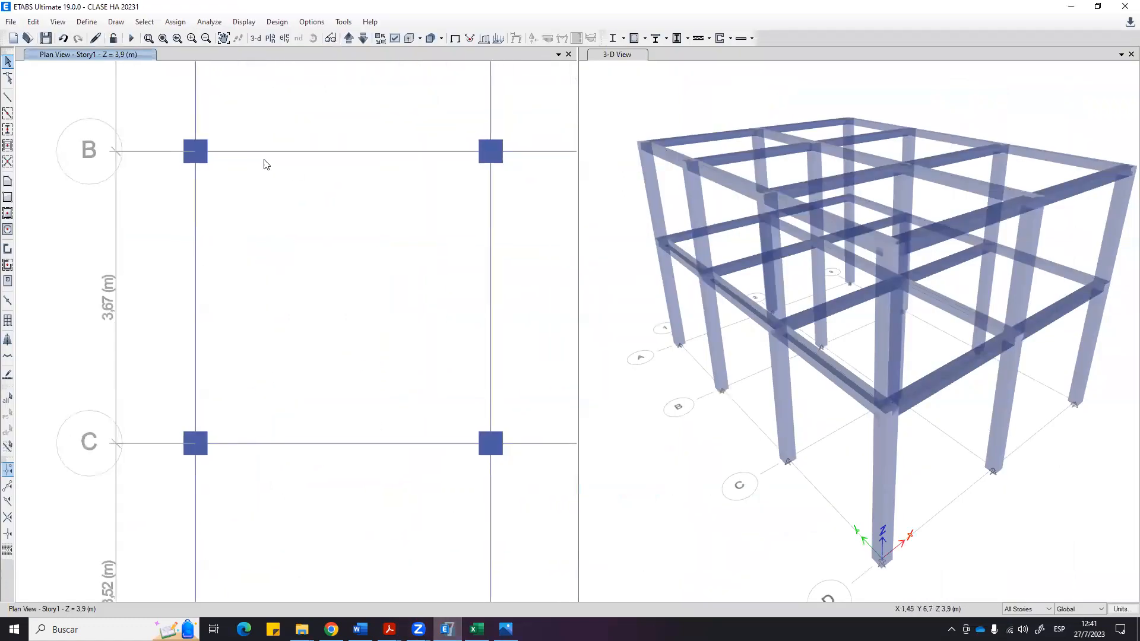
{"action": "left_click", "coordinate": [117, 22]}
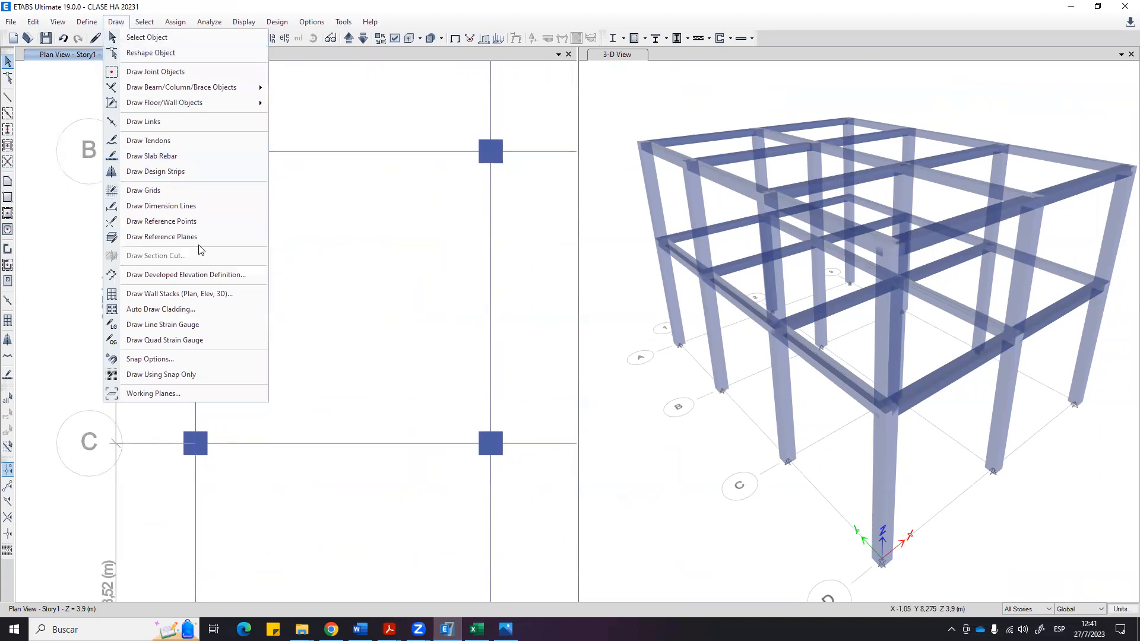
{"action": "left_click", "coordinate": [184, 225]}
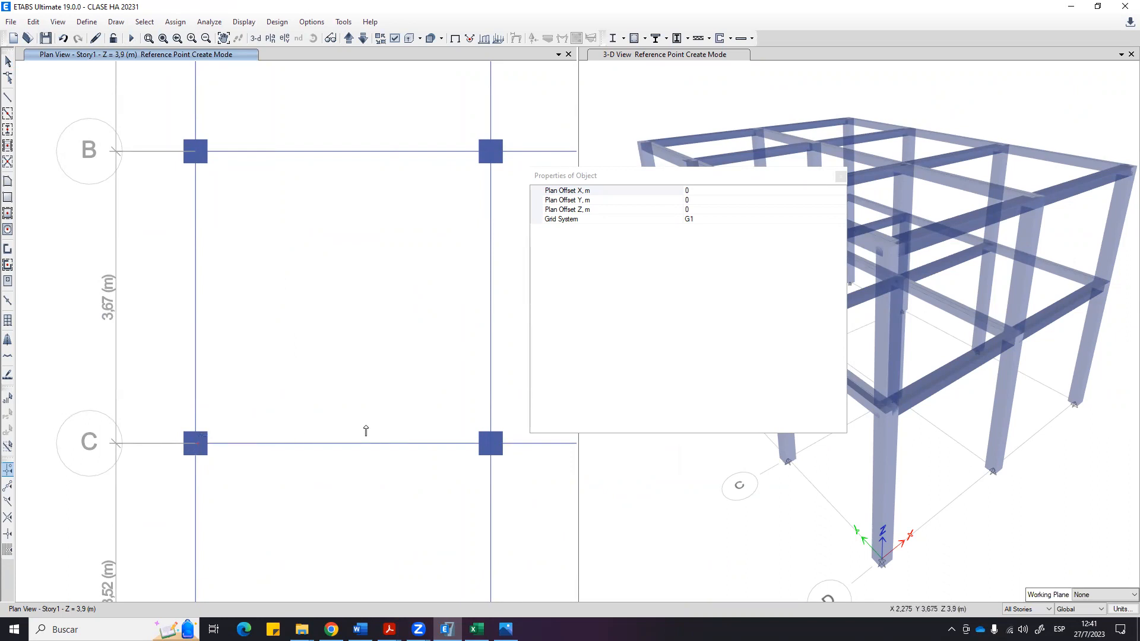
{"action": "left_click", "coordinate": [701, 202]}
{"action": "left_click", "coordinate": [662, 191]}
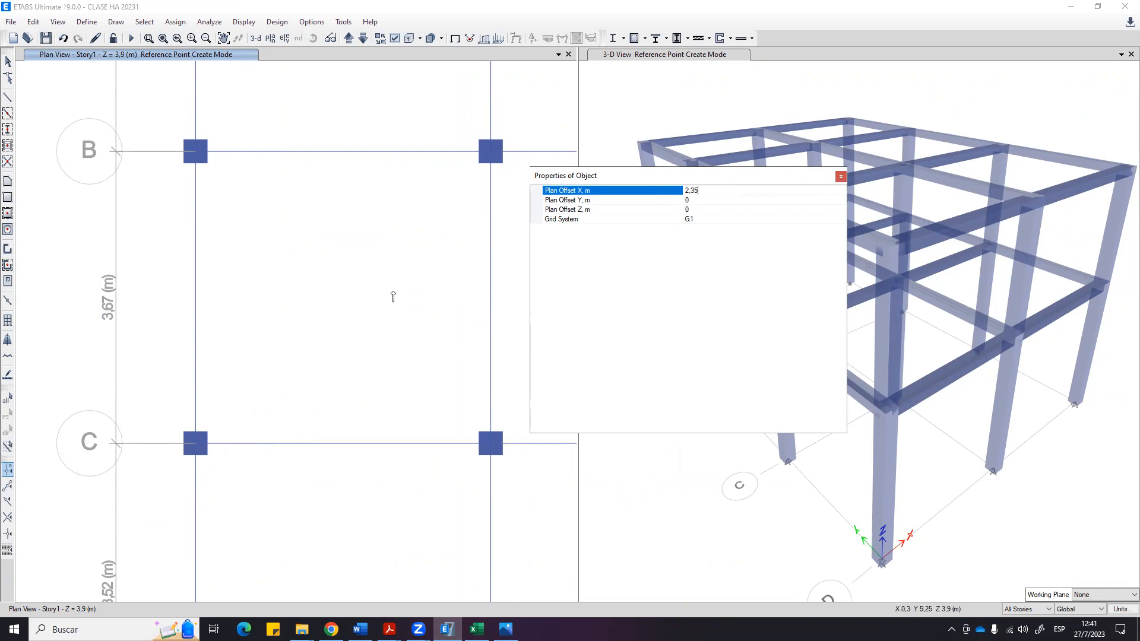
{"action": "left_click", "coordinate": [195, 447]}
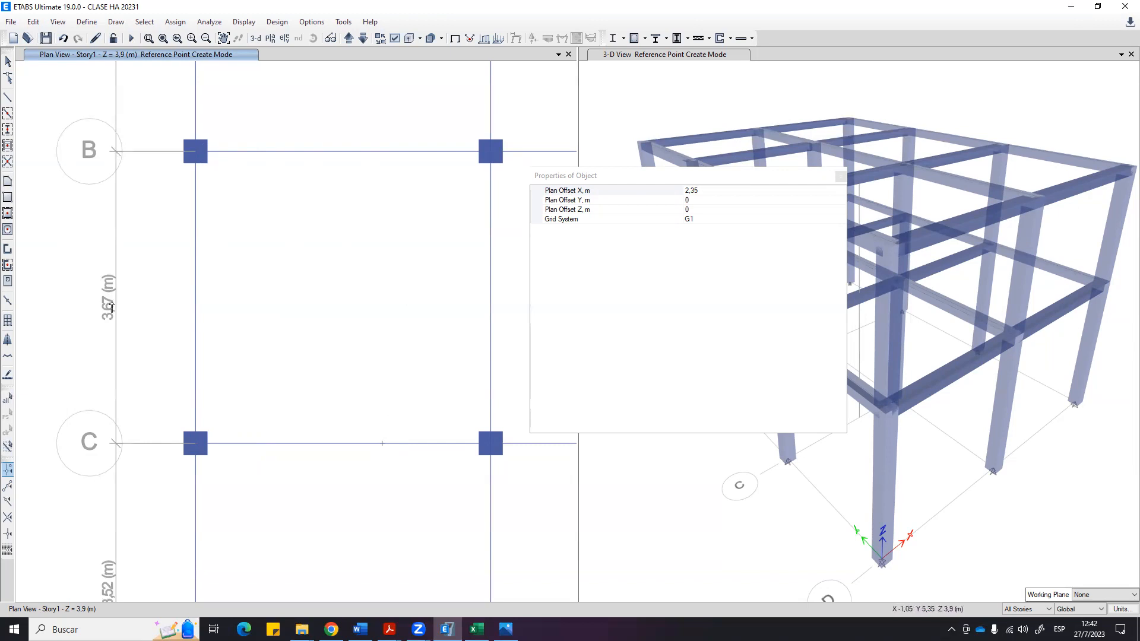
Draw two reference points offset 3,27 m in Y from column C-1, one at 2,35 m and one at 0 m in X.
{"action": "left_click", "coordinate": [692, 200]}
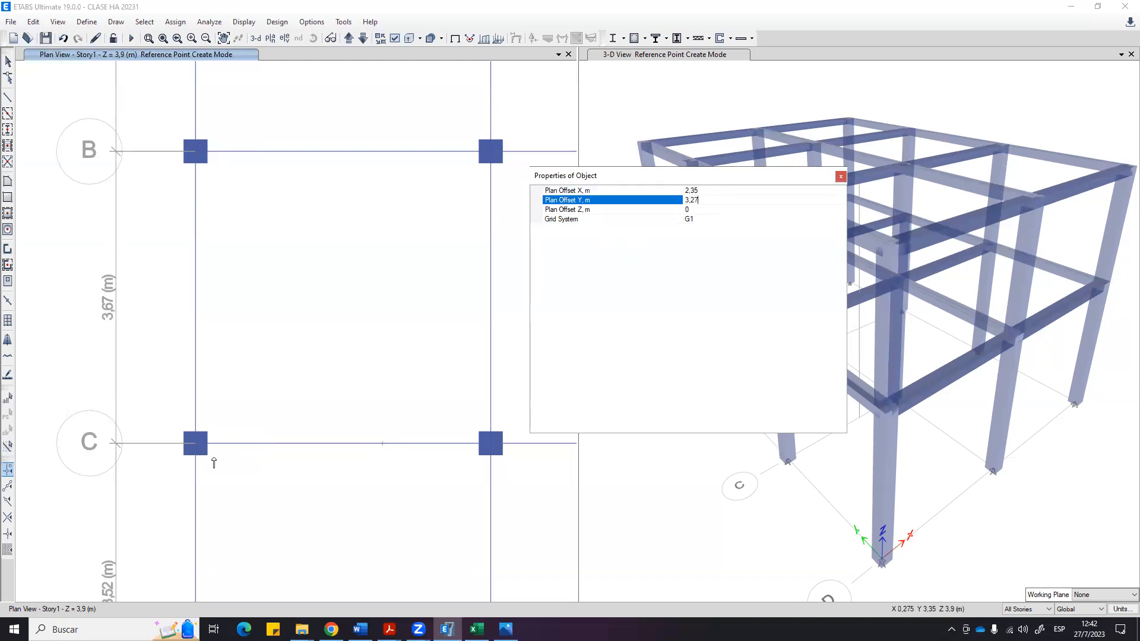
{"action": "left_click", "coordinate": [195, 444]}
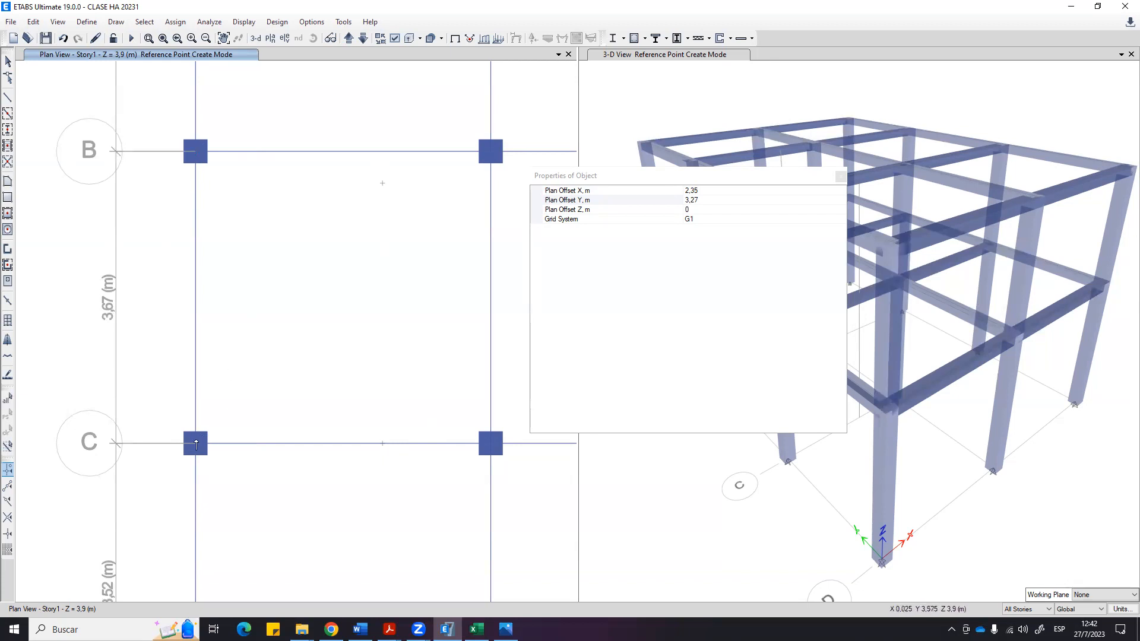
{"action": "left_click", "coordinate": [709, 188]}
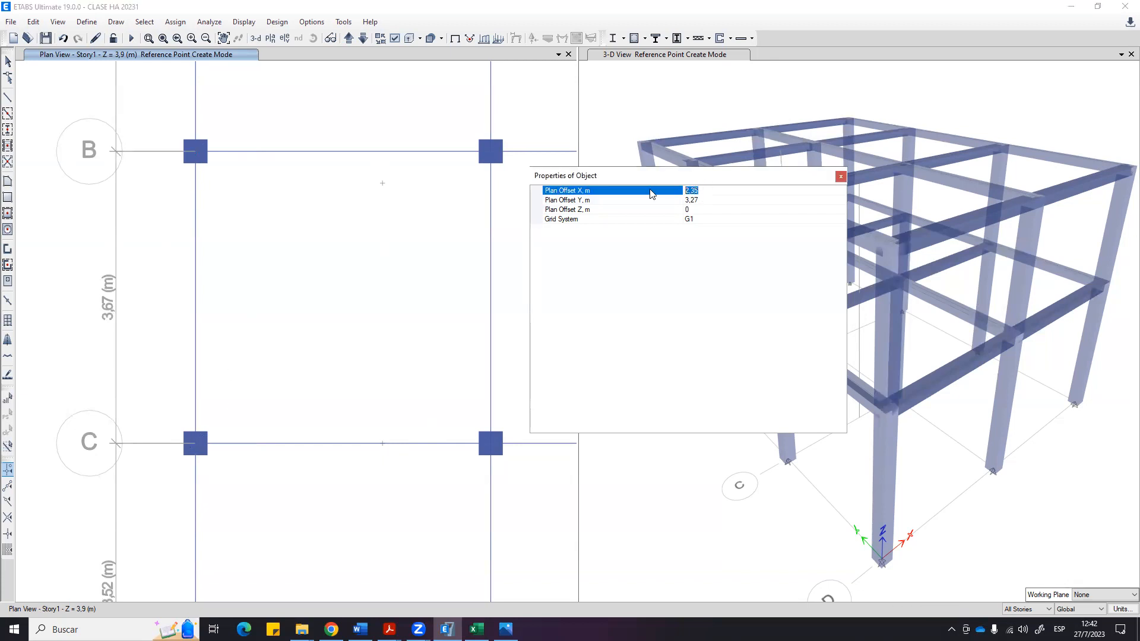
{"action": "type", "text": "0"}
{"action": "left_click", "coordinate": [712, 200]}
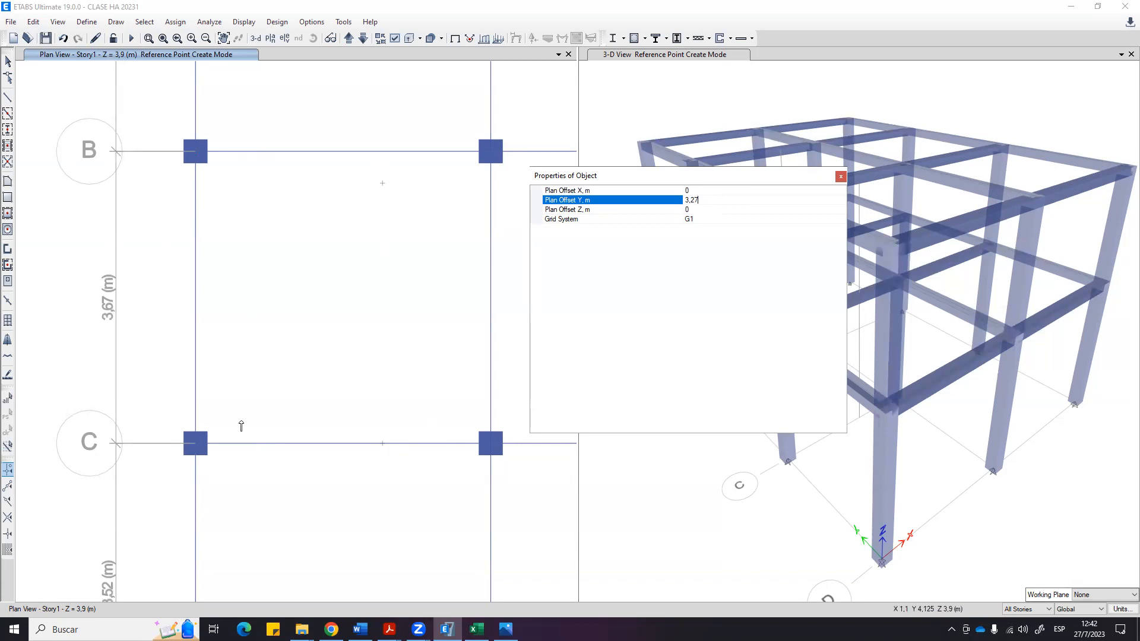
{"action": "left_click", "coordinate": [195, 442]}
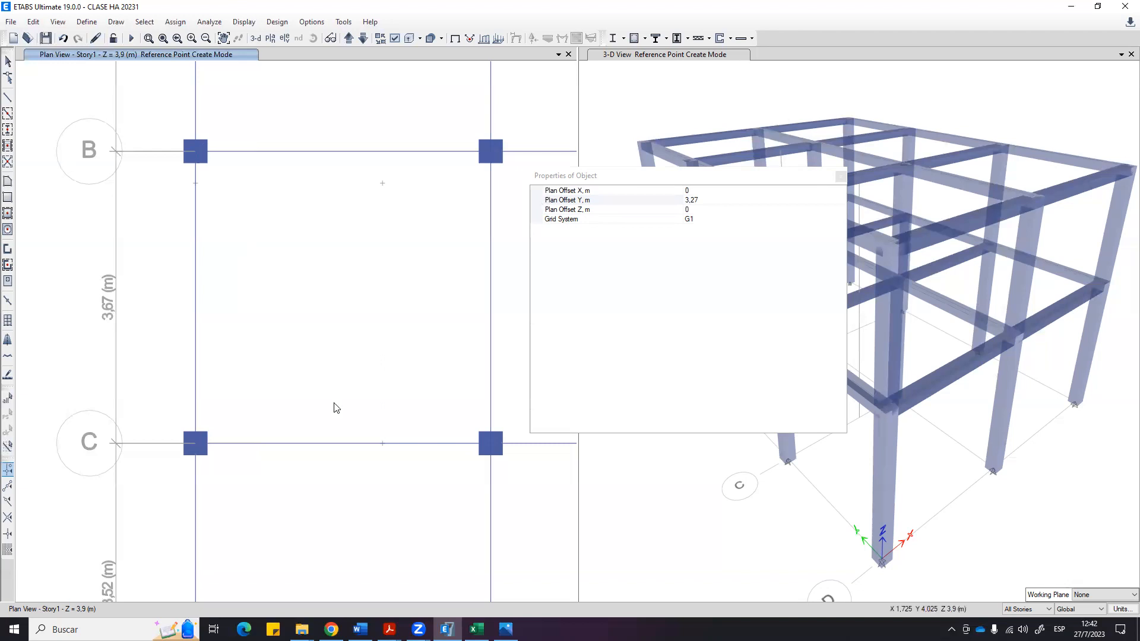
Undo the reference points offset 3,27 m in Y and close the reference point properties.
{"action": "key", "text": "ctrl+z"}
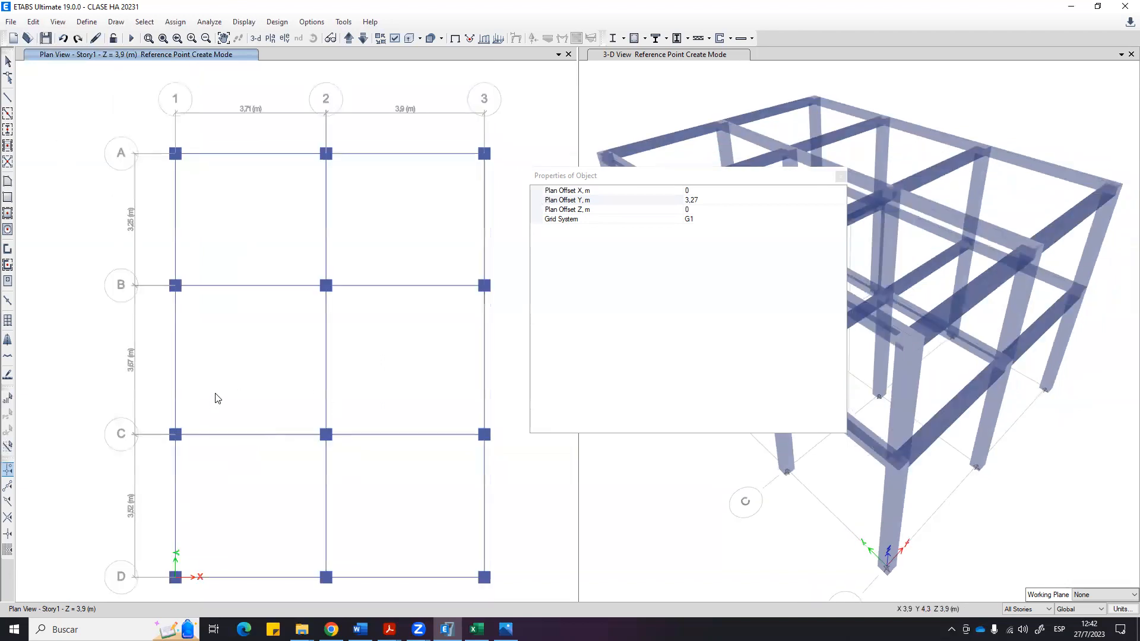
{"action": "scroll", "coordinate": [222, 389], "scroll_direction": "up", "scroll_amount": 2}
{"action": "middle_click_drag", "start_coordinate": [290, 360], "coordinate": [326, 301]}
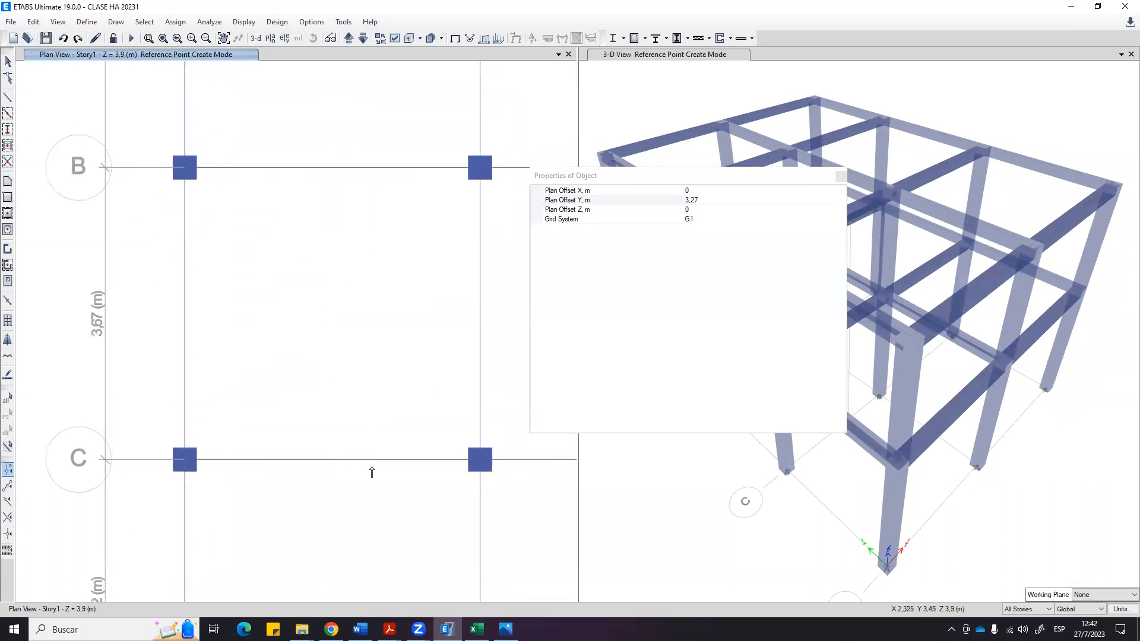
{"action": "scroll", "coordinate": [280, 350], "scroll_direction": "up", "scroll_amount": 2}
{"action": "scroll", "coordinate": [275, 402], "scroll_direction": "down", "scroll_amount": 2}
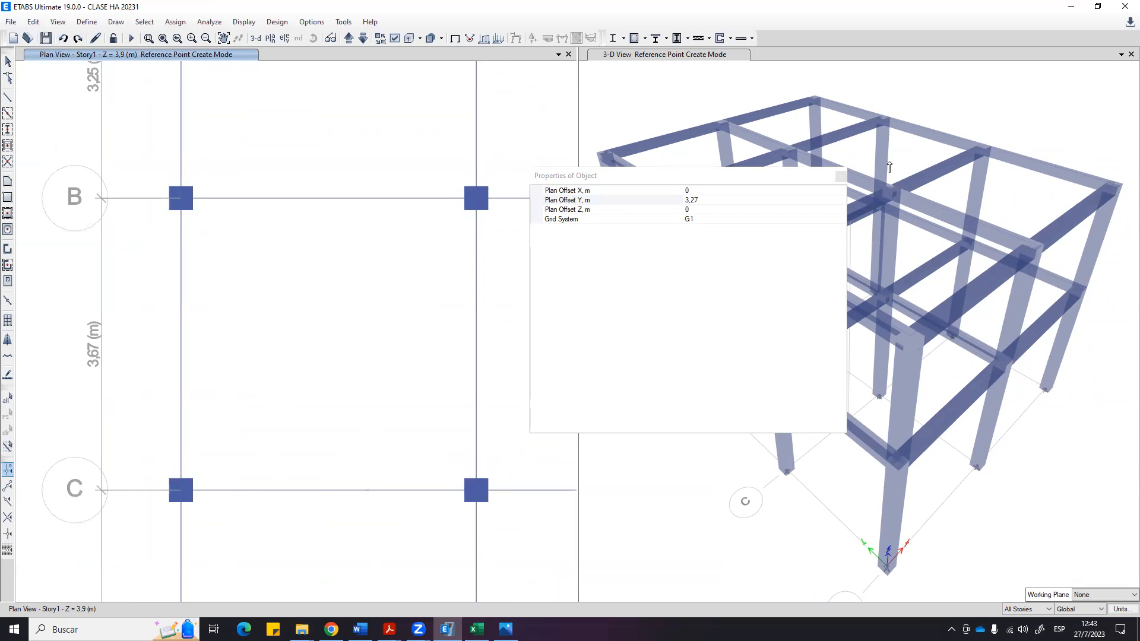
{"action": "left_click", "coordinate": [841, 176]}
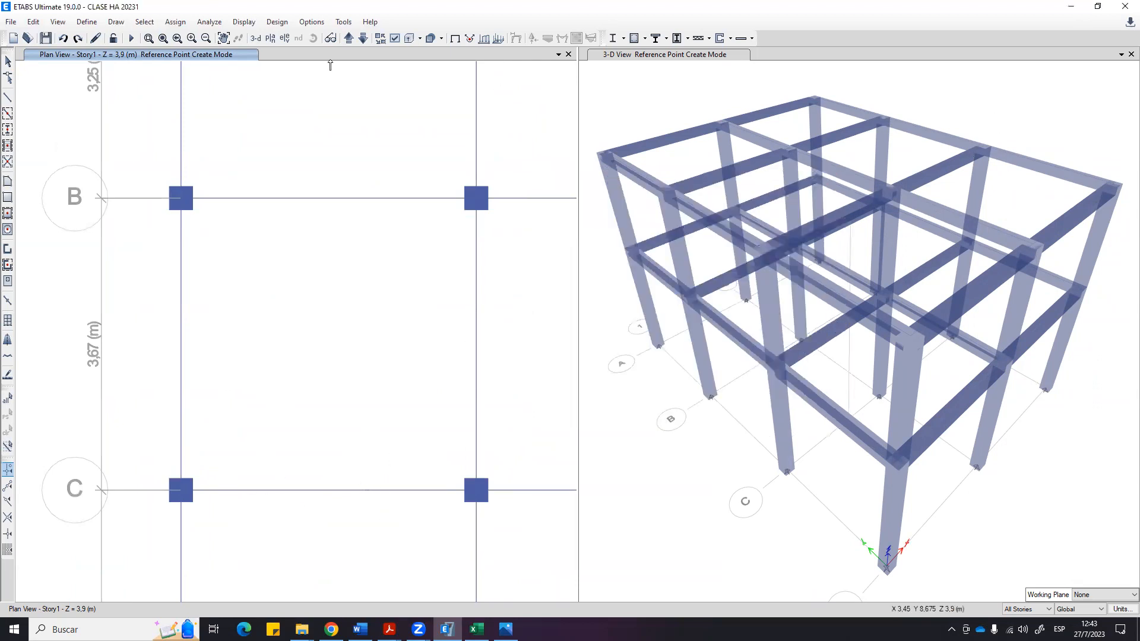
Draw a reference point with 0 m offsets in X, Y and Z at grid point C-1 in the Story1 plan.
{"action": "left_click", "coordinate": [113, 25]}
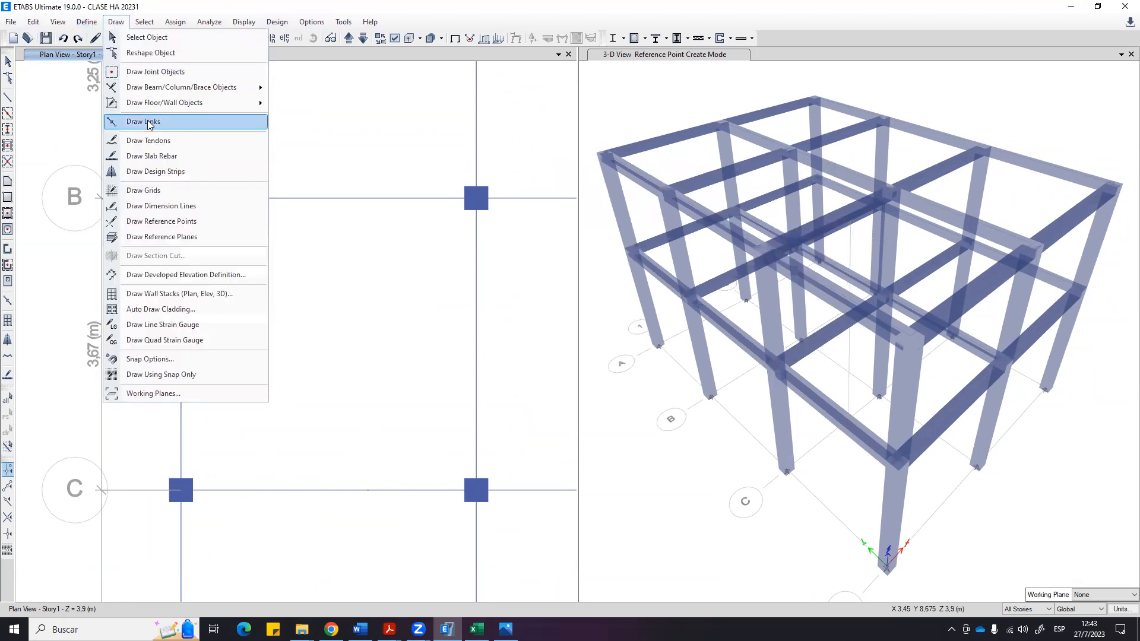
{"action": "left_click", "coordinate": [164, 224]}
{"action": "left_click", "coordinate": [628, 180]}
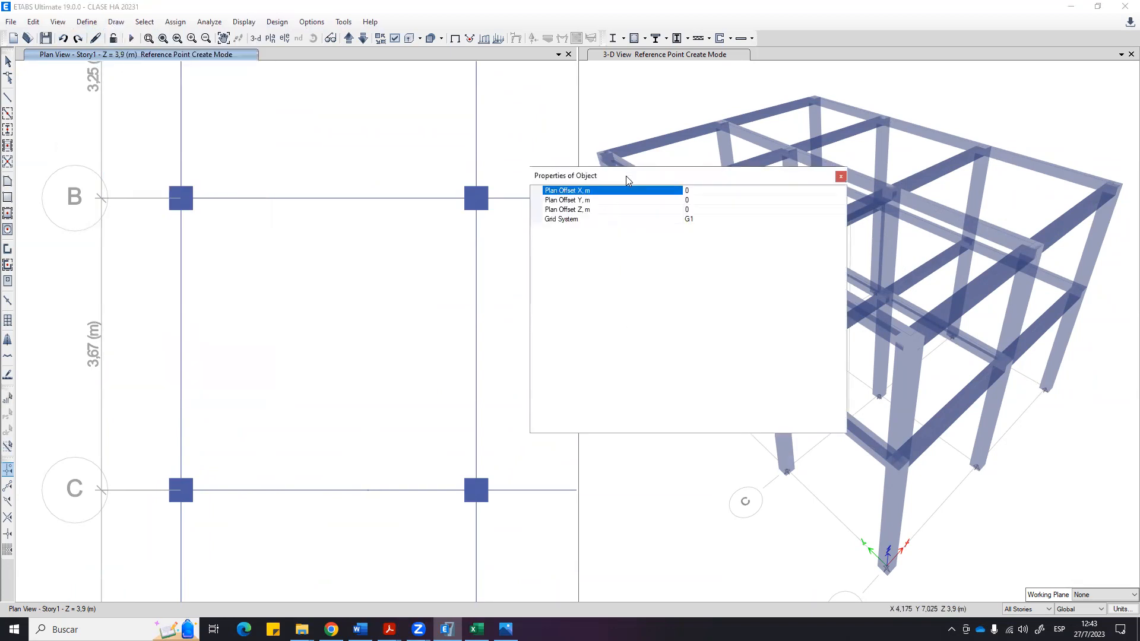
{"action": "left_click_drag", "start_coordinate": [627, 180], "coordinate": [664, 181]}
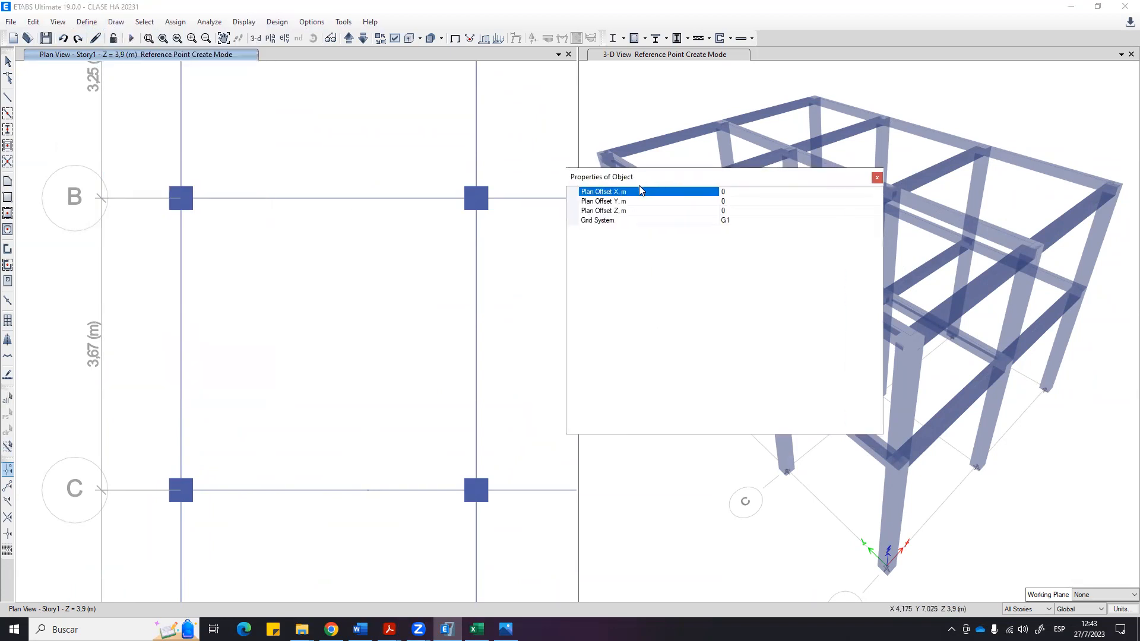
{"action": "left_click", "coordinate": [737, 201]}
{"action": "left_click", "coordinate": [735, 192]}
{"action": "left_click", "coordinate": [736, 201]}
{"action": "left_click", "coordinate": [738, 212]}
{"action": "left_click", "coordinate": [740, 193]}
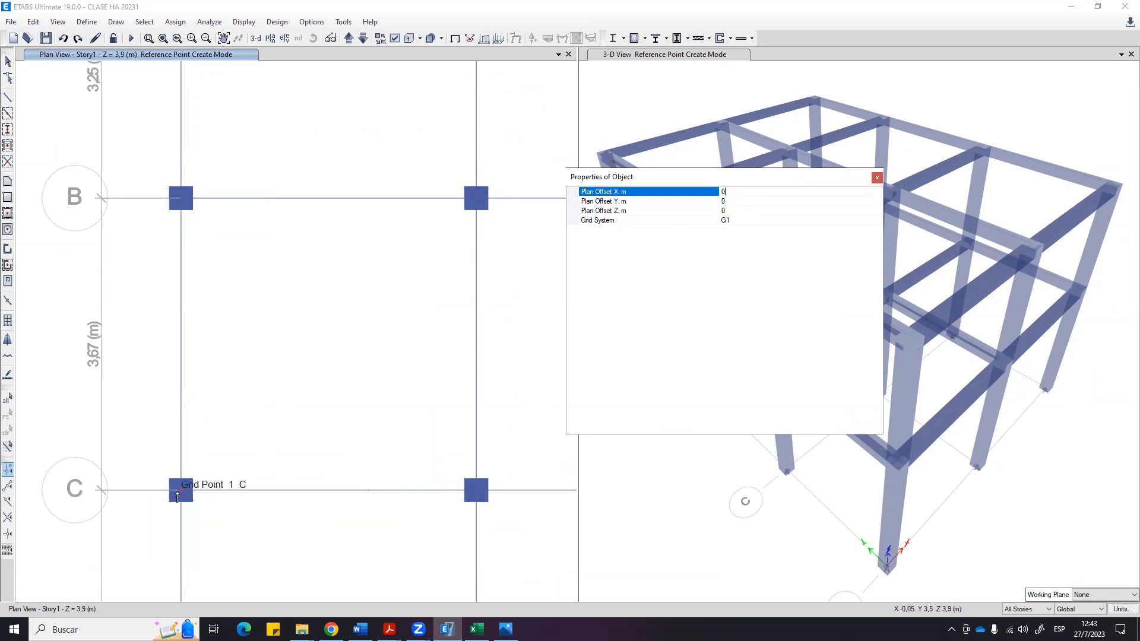
{"action": "left_click", "coordinate": [180, 493]}
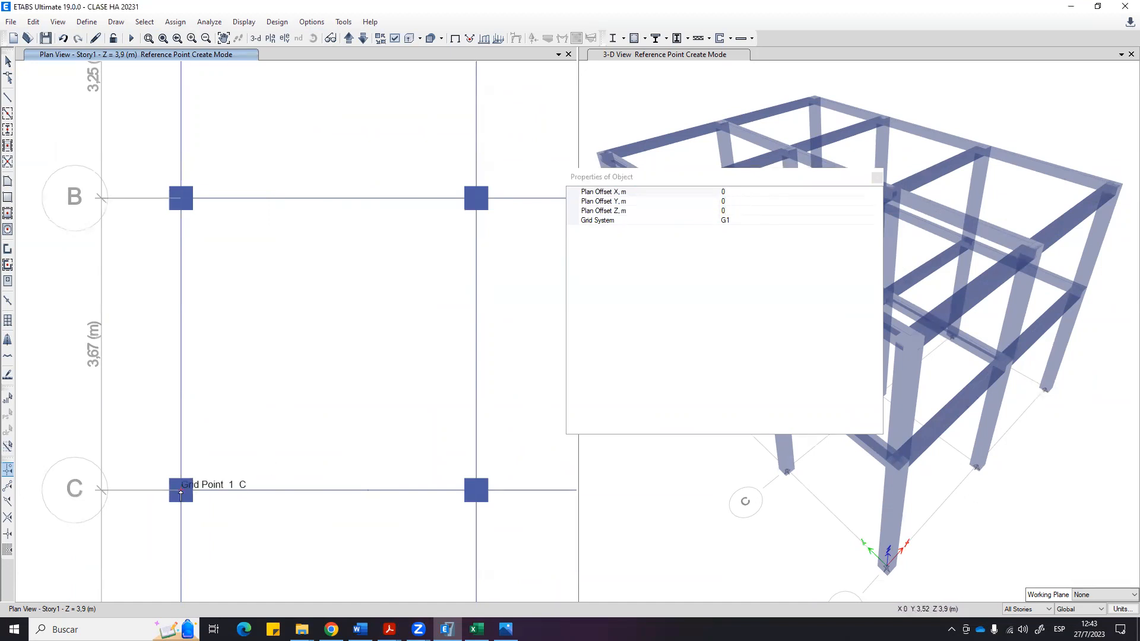
Draw a reference point offset 2,35 m in X and 0 m in Y from column C-1.
{"action": "left_click", "coordinate": [759, 192]}
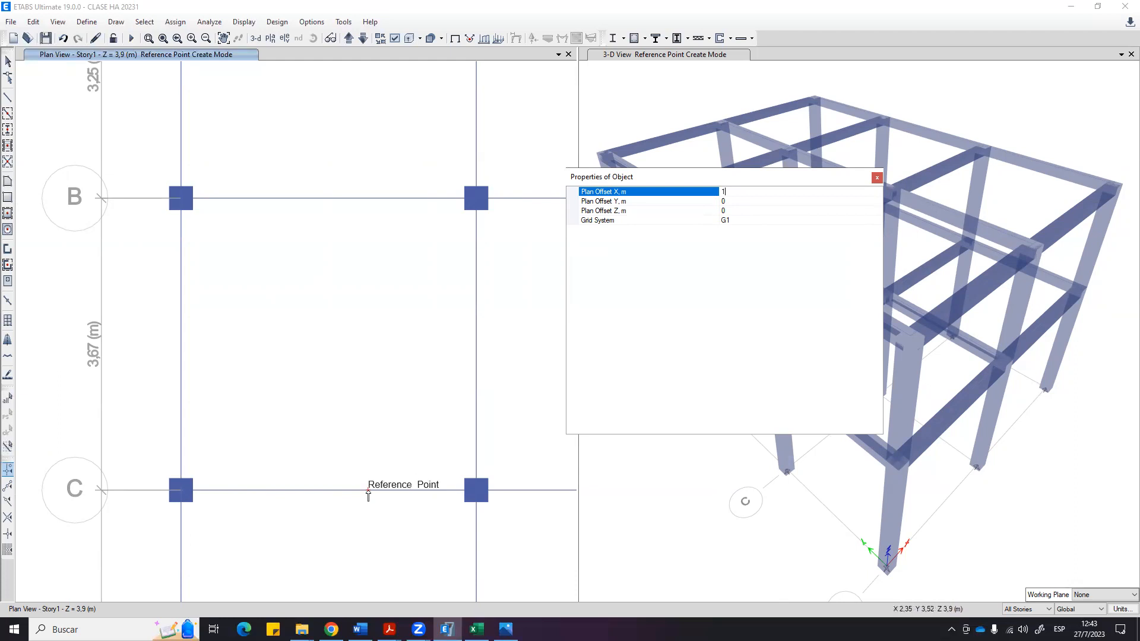
{"action": "left_click", "coordinate": [697, 189]}
{"action": "type", "text": "2,35"}
{"action": "key", "text": "Tab"}
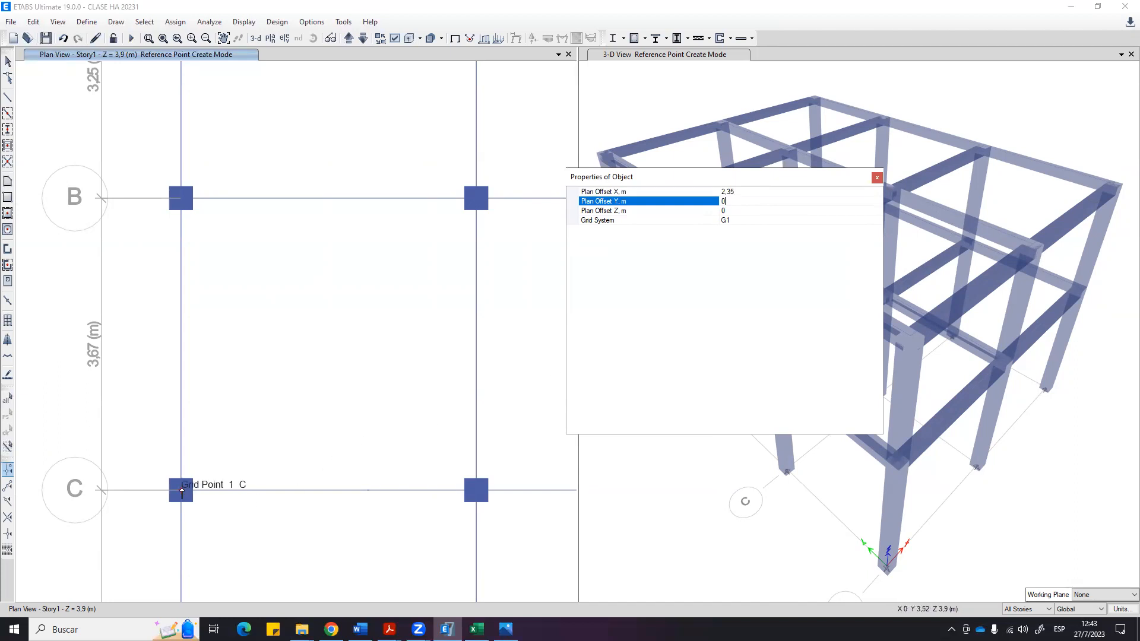
{"action": "left_click", "coordinate": [182, 493]}
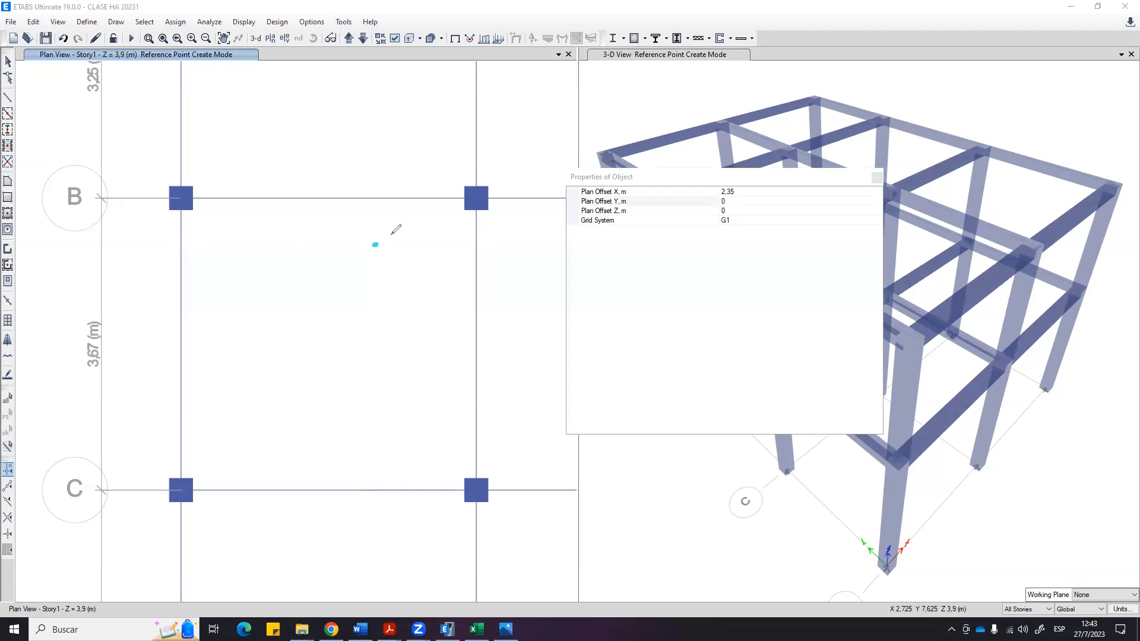
Annotate the gap just below axis B with a bracket labelled 40 and circle the 3,67 m spacing between axes B and C.
{"action": "mouse_move", "coordinate": [396, 200]}
{"action": "left_mouse_down"}
{"action": "mouse_move", "coordinate": [425, 201]}
{"action": "mouse_move", "coordinate": [408, 249]}
{"action": "mouse_move", "coordinate": [429, 248]}
{"action": "left_mouse_up"}
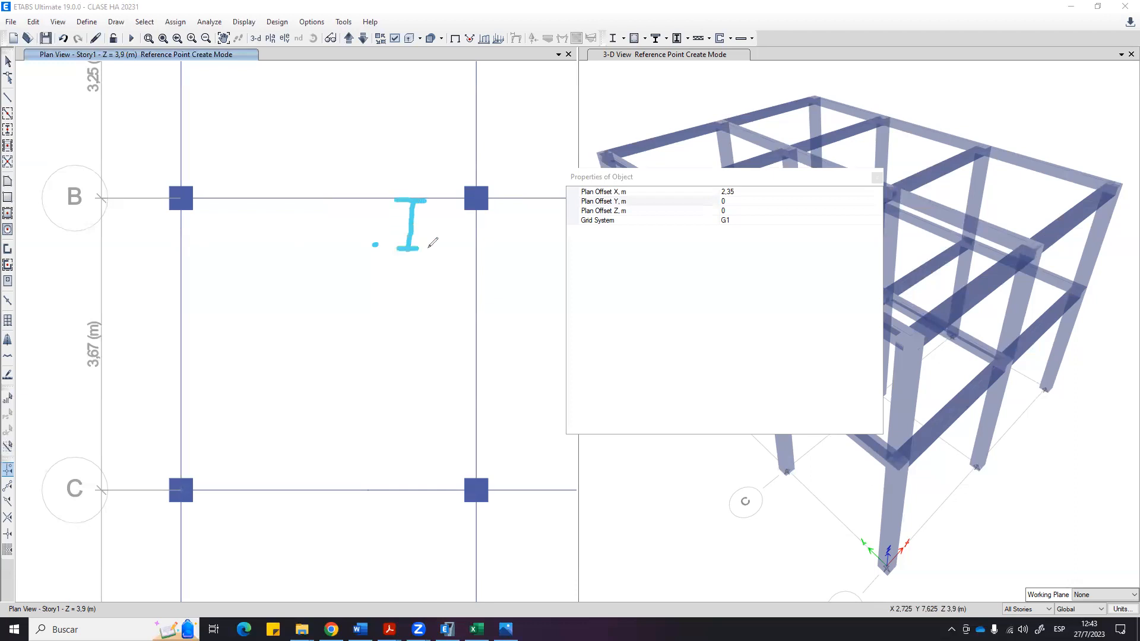
{"action": "left_click_drag", "start_coordinate": [442, 204], "coordinate": [450, 228]}
{"action": "mouse_move", "coordinate": [446, 209]}
{"action": "left_mouse_down"}
{"action": "mouse_move", "coordinate": [445, 245]}
{"action": "mouse_move", "coordinate": [463, 242]}
{"action": "mouse_move", "coordinate": [470, 206]}
{"action": "left_mouse_up"}
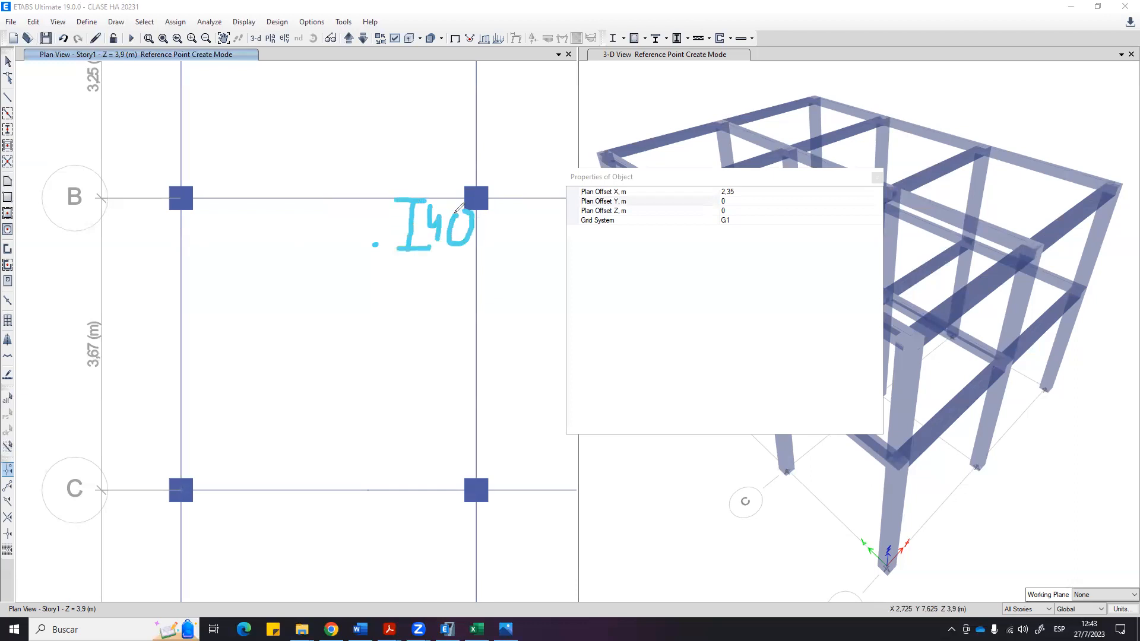
{"action": "mouse_move", "coordinate": [99, 301]}
{"action": "left_mouse_down"}
{"action": "mouse_move", "coordinate": [136, 348]}
{"action": "mouse_move", "coordinate": [81, 294]}
{"action": "left_mouse_up"}
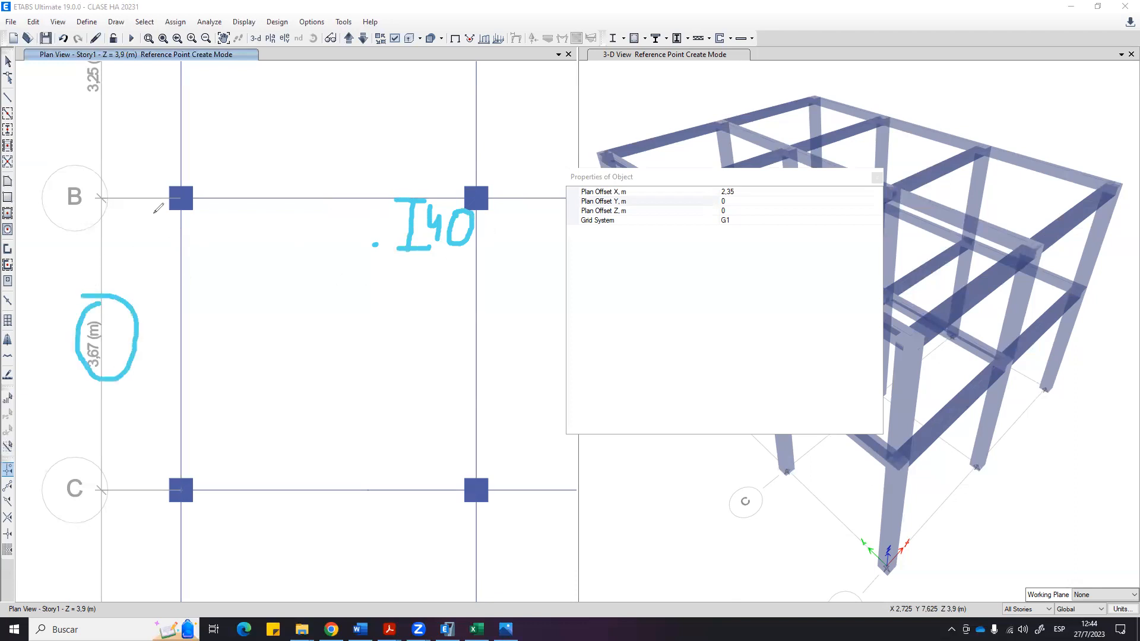
Bracket the vertical distance from axis C up to the marked stair corner point and label it 3,47.
{"action": "mouse_move", "coordinate": [322, 243]}
{"action": "left_mouse_down"}
{"action": "mouse_move", "coordinate": [355, 246]}
{"action": "mouse_move", "coordinate": [319, 392]}
{"action": "mouse_move", "coordinate": [311, 488]}
{"action": "mouse_move", "coordinate": [332, 494]}
{"action": "left_mouse_up"}
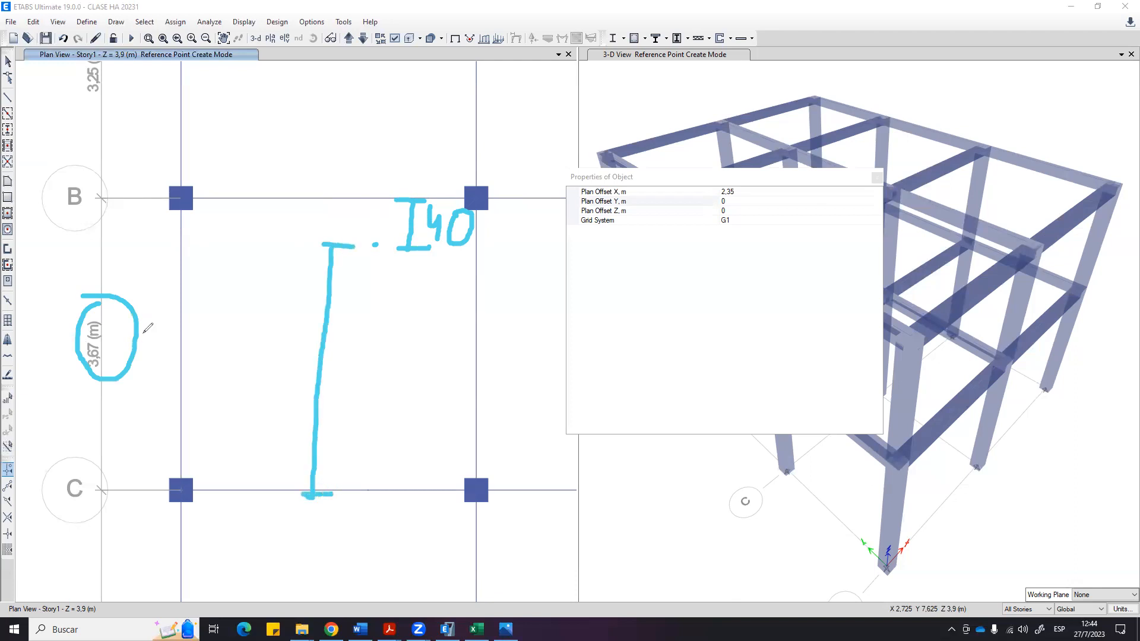
{"action": "mouse_move", "coordinate": [194, 375]}
{"action": "left_mouse_down"}
{"action": "mouse_move", "coordinate": [238, 389]}
{"action": "mouse_move", "coordinate": [224, 393]}
{"action": "left_mouse_up"}
{"action": "left_click", "coordinate": [276, 312]}
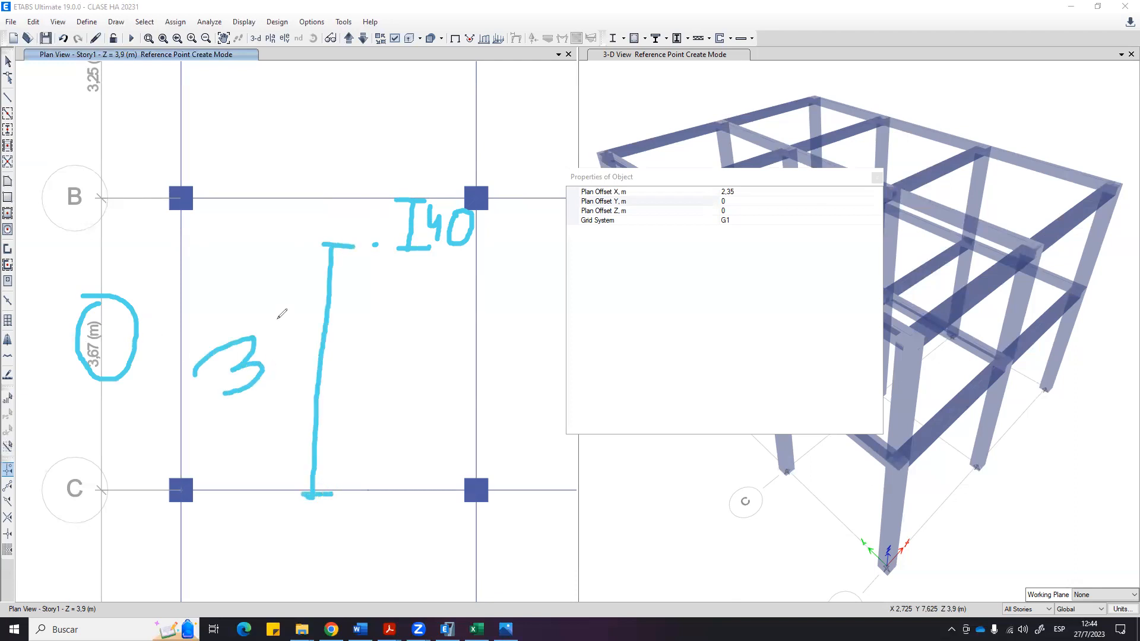
{"action": "left_click_drag", "start_coordinate": [307, 300], "coordinate": [316, 346]}
{"action": "mouse_move", "coordinate": [314, 288]}
{"action": "left_mouse_down"}
{"action": "mouse_move", "coordinate": [353, 283]}
{"action": "mouse_move", "coordinate": [369, 325]}
{"action": "left_mouse_up"}
{"action": "left_click_drag", "start_coordinate": [350, 308], "coordinate": [418, 279]}
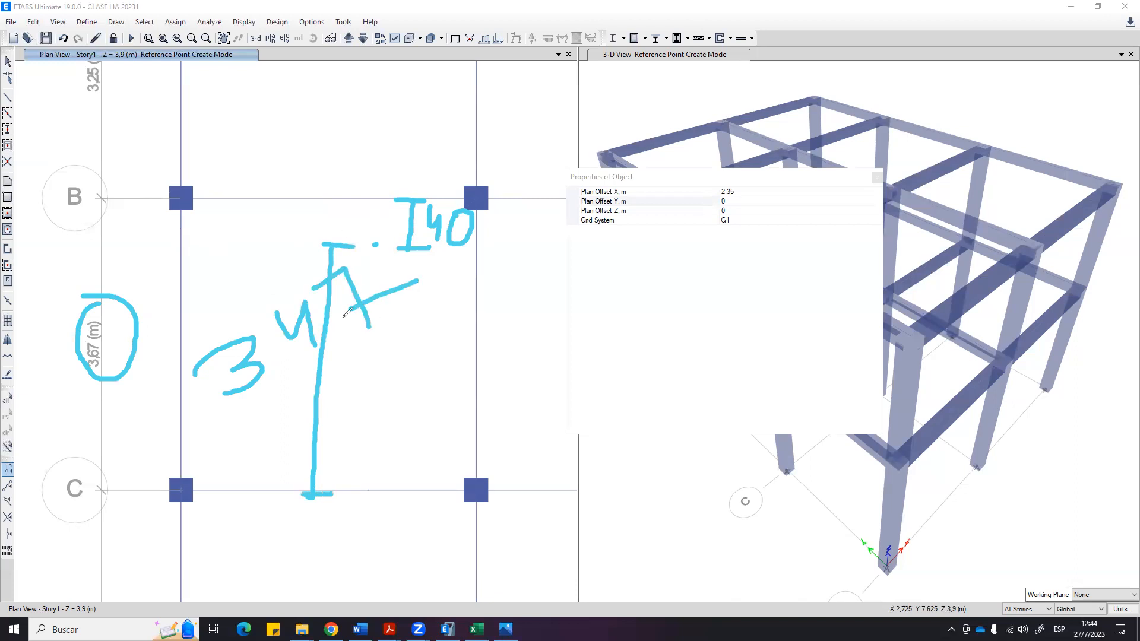
{"action": "left_click_drag", "start_coordinate": [276, 368], "coordinate": [286, 396]}
Add a horizontal dimension bracket below axis C, starting at axis 1, and label it 2,35.
{"action": "mouse_move", "coordinate": [183, 515]}
{"action": "left_mouse_down"}
{"action": "mouse_move", "coordinate": [196, 535]}
{"action": "mouse_move", "coordinate": [368, 534]}
{"action": "mouse_move", "coordinate": [367, 552]}
{"action": "left_mouse_up"}
{"action": "mouse_move", "coordinate": [219, 569]}
{"action": "left_mouse_down"}
{"action": "mouse_move", "coordinate": [253, 578]}
{"action": "mouse_move", "coordinate": [228, 588]}
{"action": "mouse_move", "coordinate": [267, 591]}
{"action": "mouse_move", "coordinate": [300, 565]}
{"action": "mouse_move", "coordinate": [276, 585]}
{"action": "left_mouse_up"}
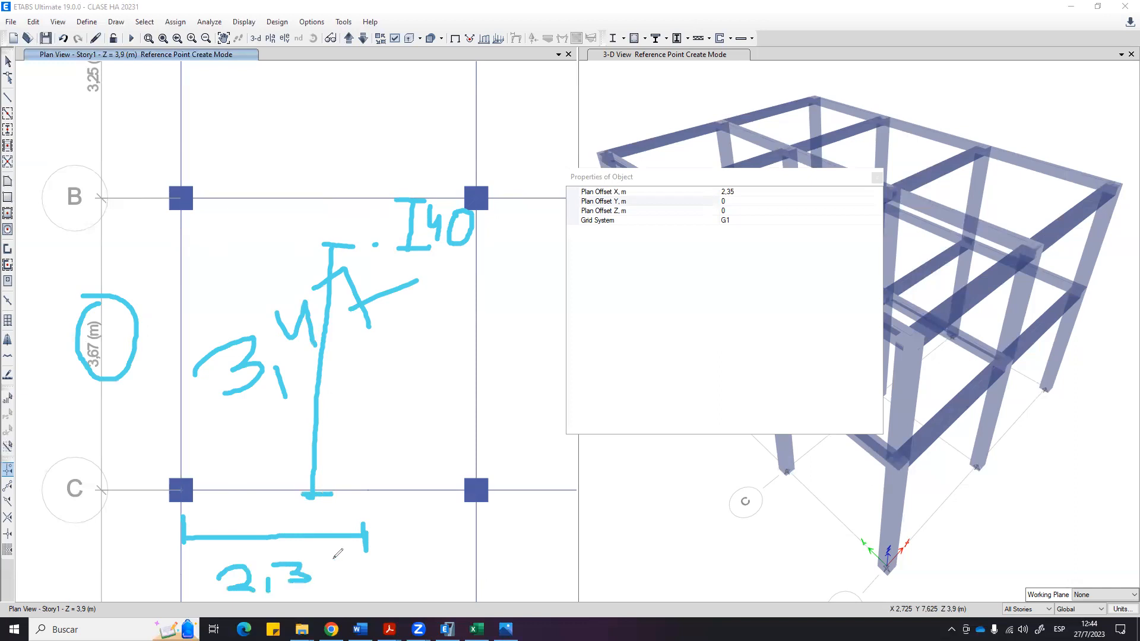
{"action": "mouse_move", "coordinate": [346, 559]}
{"action": "left_mouse_down"}
{"action": "mouse_move", "coordinate": [324, 562]}
{"action": "mouse_move", "coordinate": [349, 575]}
{"action": "mouse_move", "coordinate": [322, 586]}
{"action": "left_mouse_up"}
Correct the vertical distance label to 3,27, mark the matching point on axis 1 and clear all annotations.
{"action": "left_click_drag", "start_coordinate": [266, 327], "coordinate": [326, 307]}
{"action": "left_click_drag", "start_coordinate": [310, 350], "coordinate": [343, 339]}
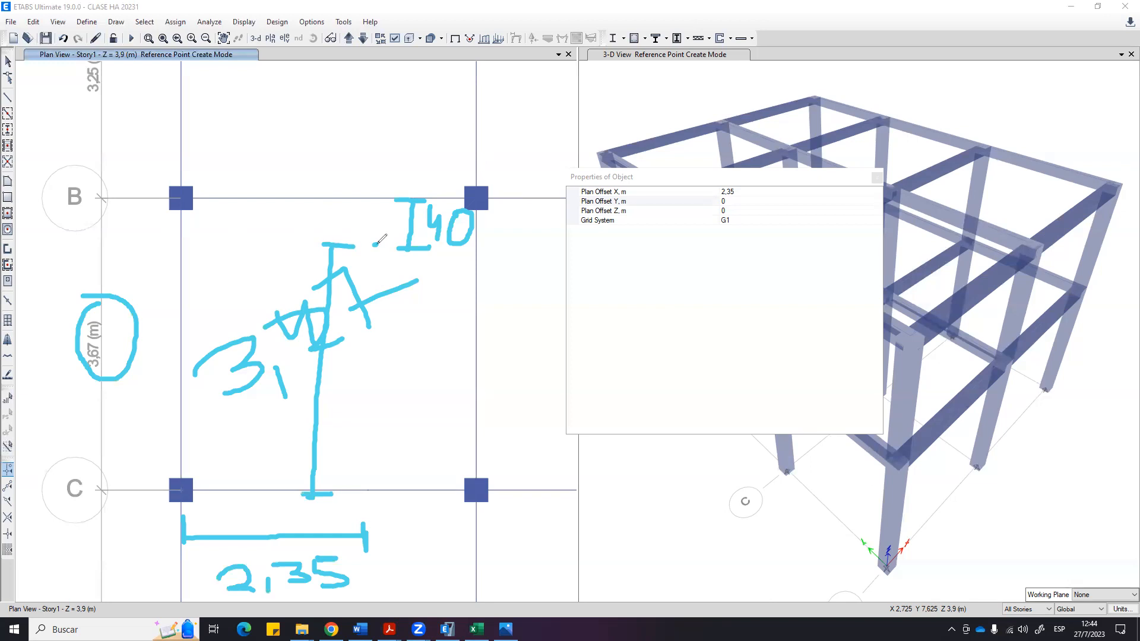
{"action": "left_click_drag", "start_coordinate": [178, 247], "coordinate": [179, 245]}
{"action": "left_click", "coordinate": [714, 46]}
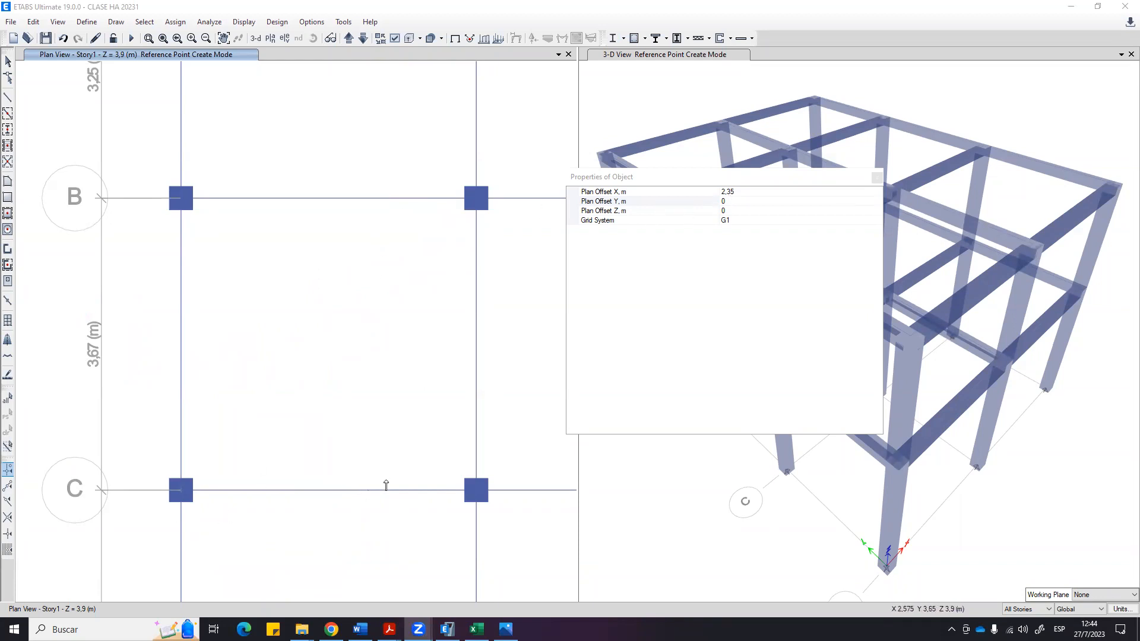
Draw two reference points offset 3,27 m in Y from column C-1, with X offsets of 2,35 m and 0 m, and leave the command.
{"action": "left_click", "coordinate": [738, 202]}
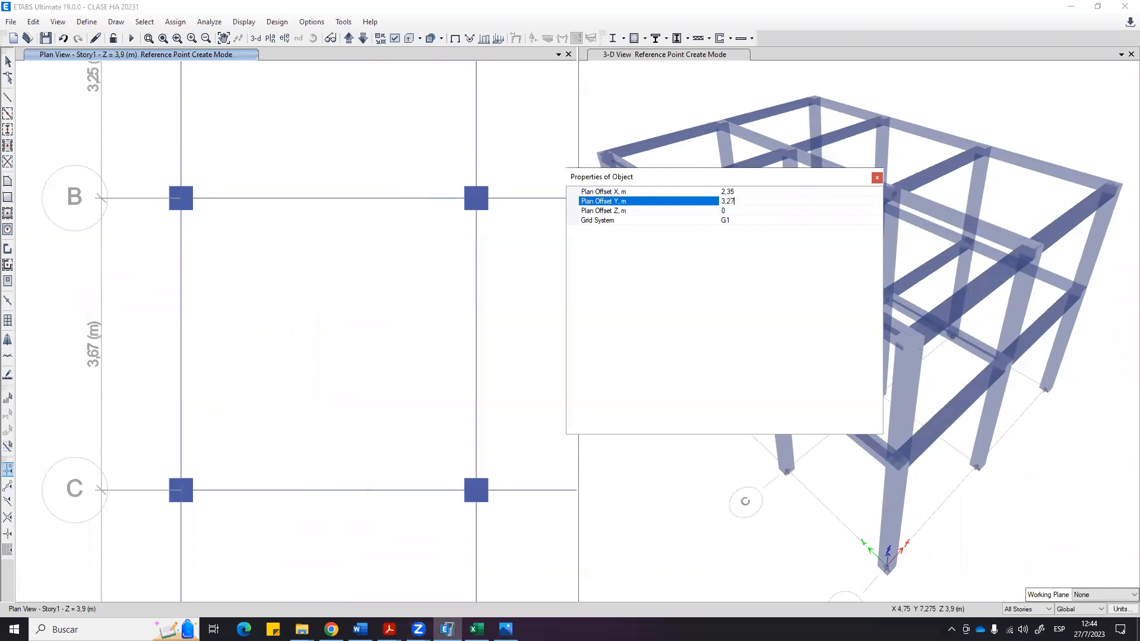
{"action": "left_click", "coordinate": [181, 494]}
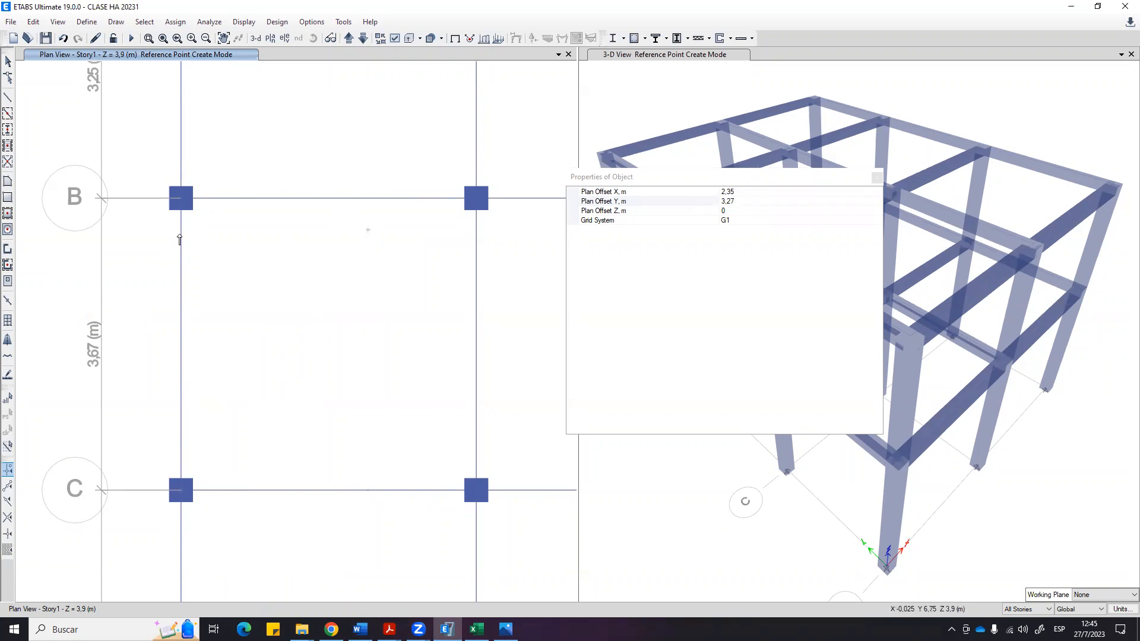
{"action": "left_click", "coordinate": [706, 191]}
{"action": "type", "text": "0"}
{"action": "left_click", "coordinate": [788, 201]}
{"action": "left_click", "coordinate": [877, 178]}
{"action": "key", "text": "Escape"}
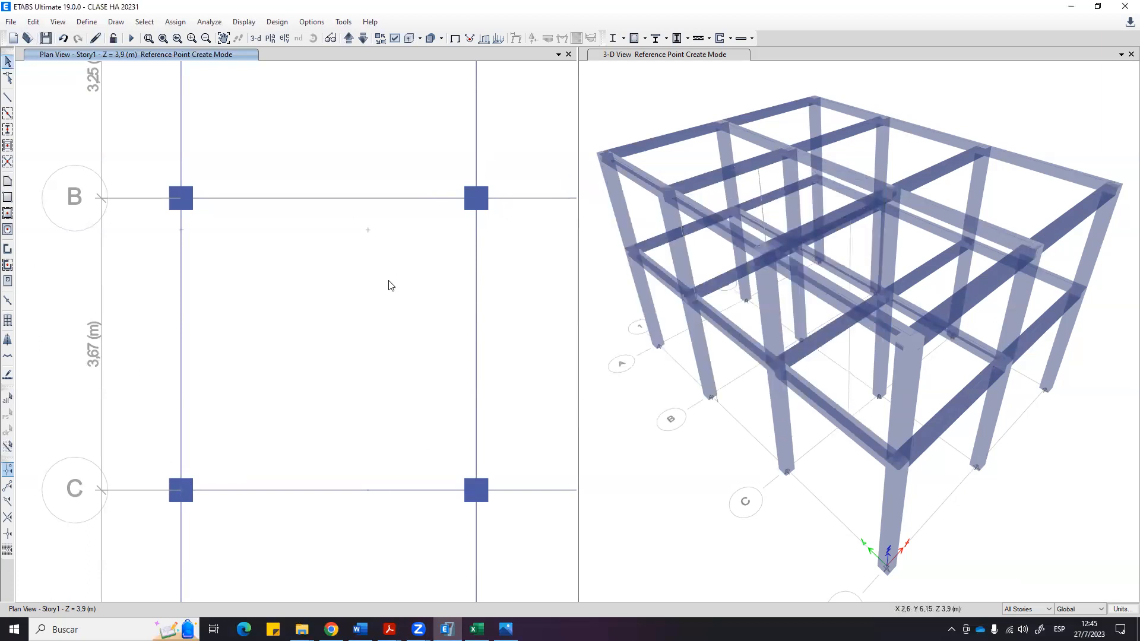
Restrict drawing in the plan to One Story.
{"action": "middle_click_drag", "start_coordinate": [390, 285], "coordinate": [361, 283]}
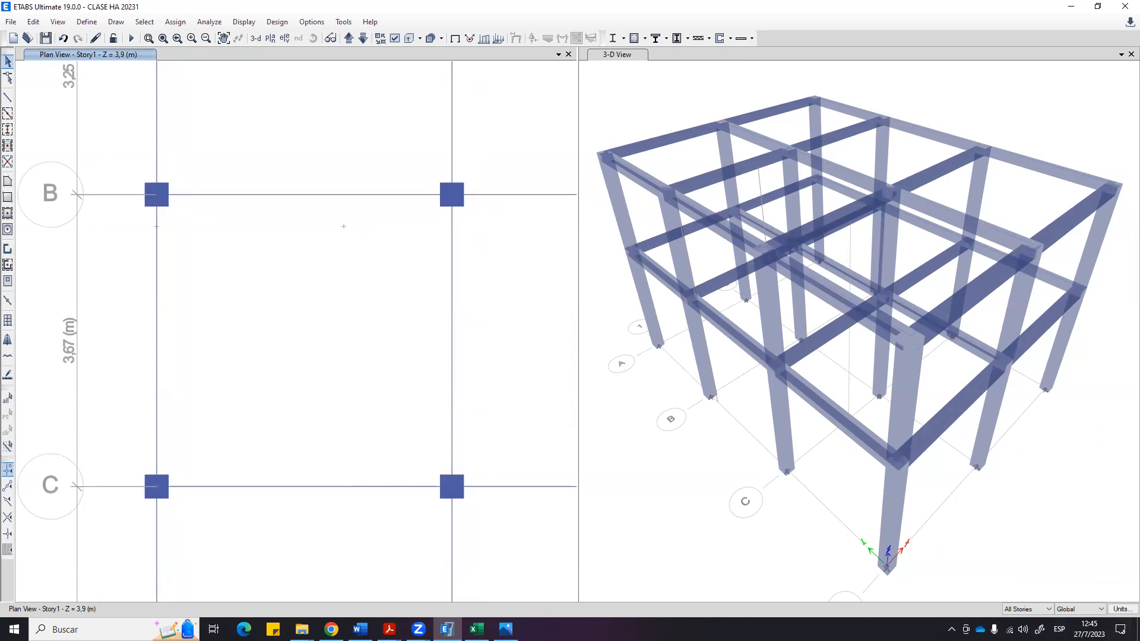
{"action": "left_click", "coordinate": [1029, 610]}
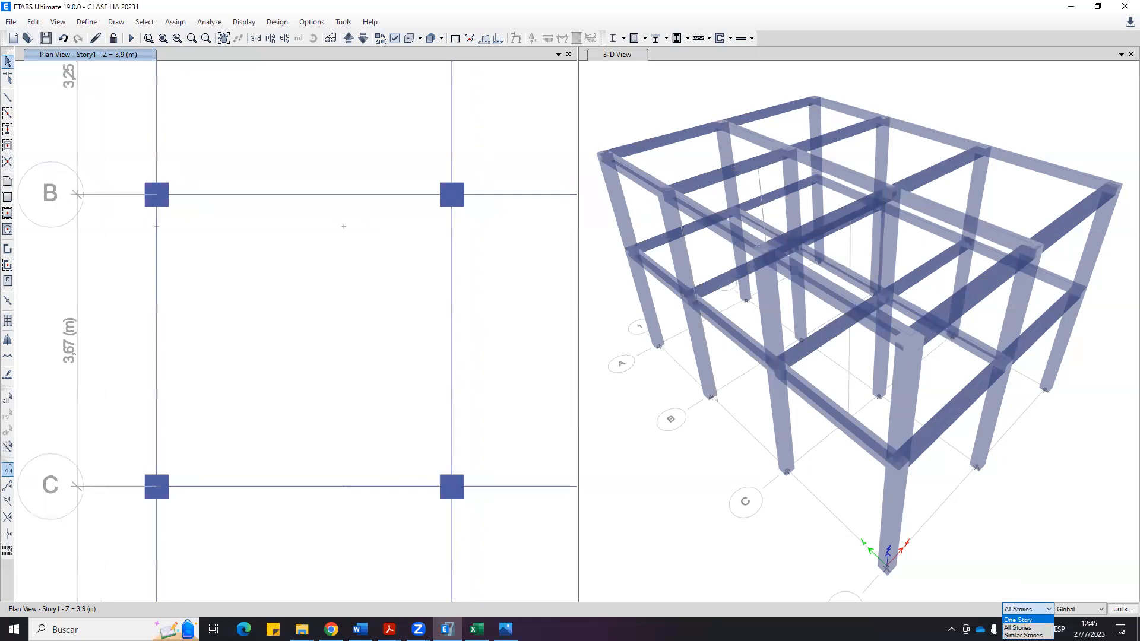
{"action": "left_click", "coordinate": [1018, 620]}
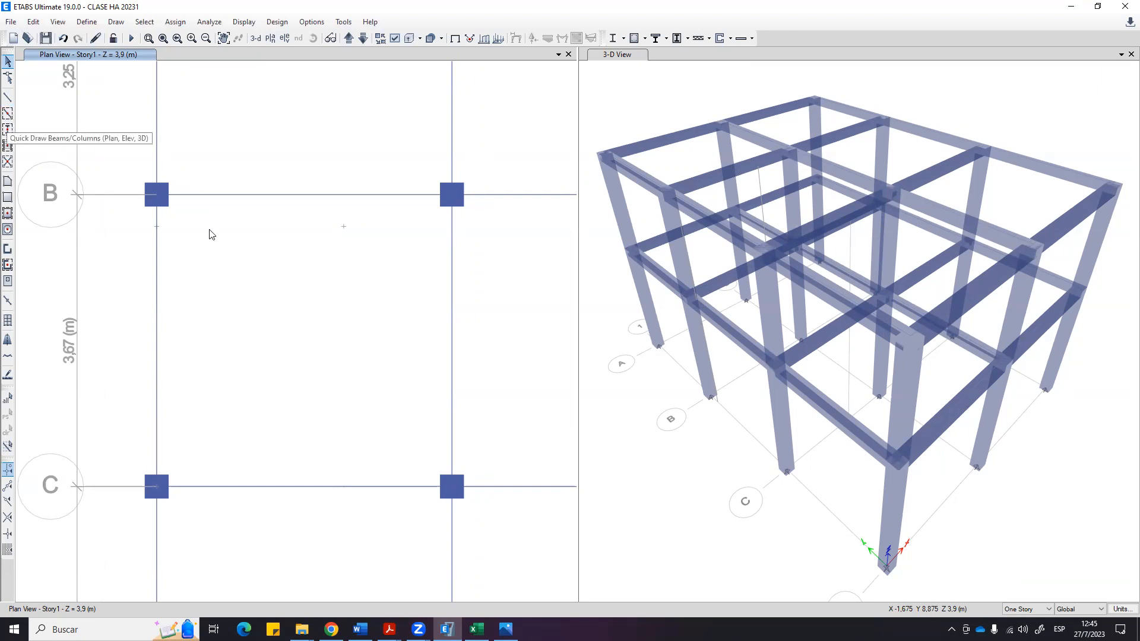
Draw a V30X20 beam between the two reference points just below axis B, starting on axis 1.
{"action": "left_click", "coordinate": [10, 98]}
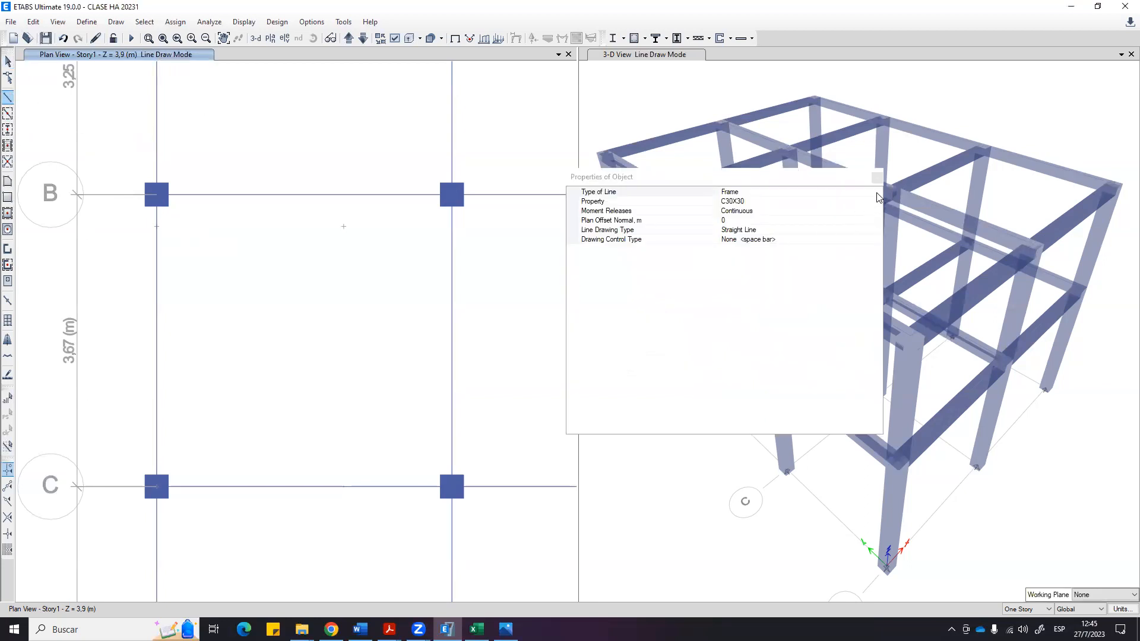
{"action": "left_click", "coordinate": [878, 202]}
{"action": "left_click", "coordinate": [877, 202]}
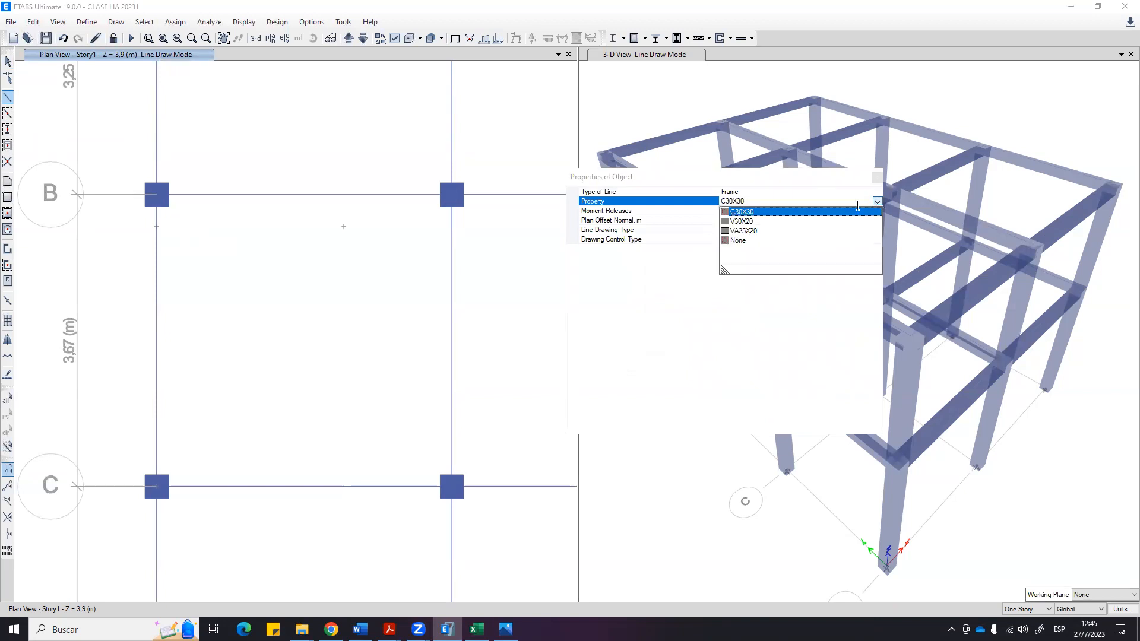
{"action": "left_click", "coordinate": [746, 221]}
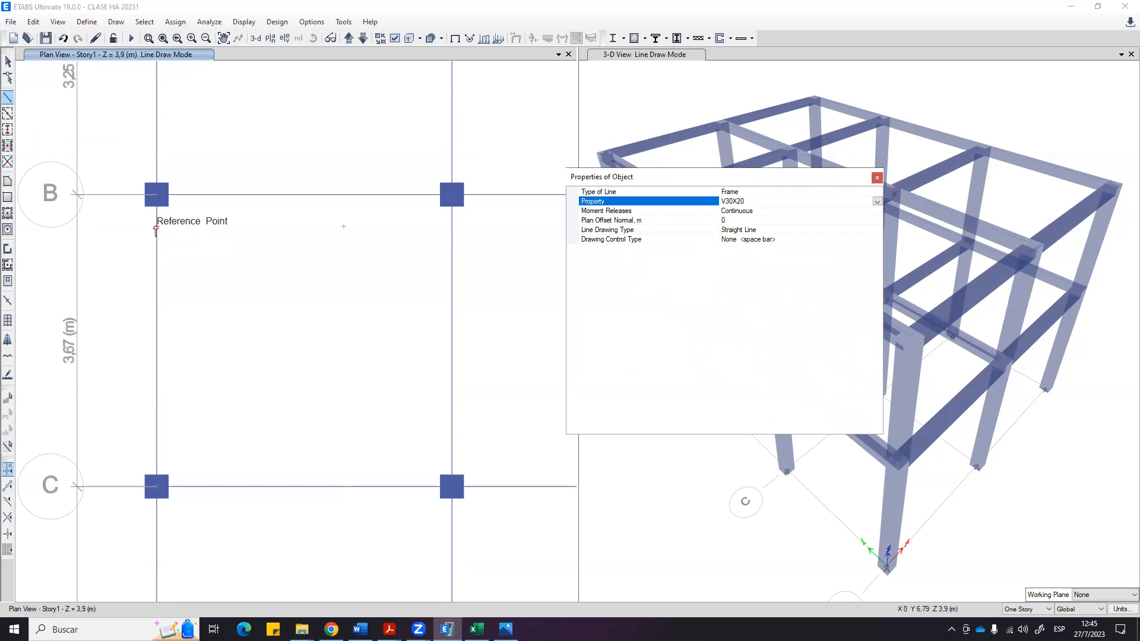
{"action": "left_click", "coordinate": [157, 228]}
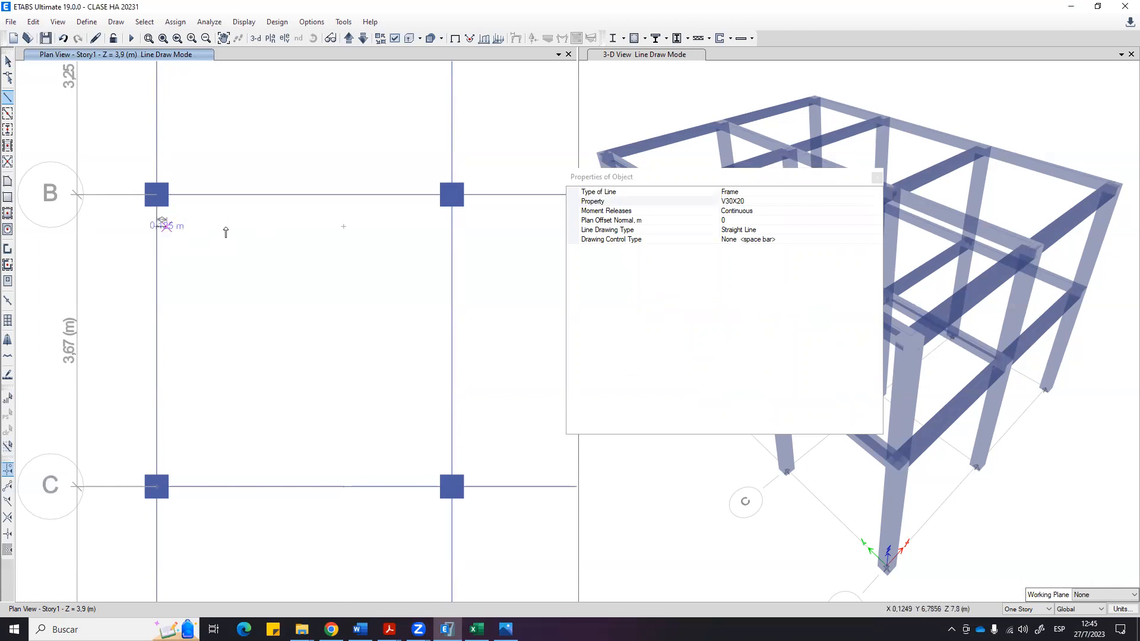
{"action": "left_click", "coordinate": [343, 227]}
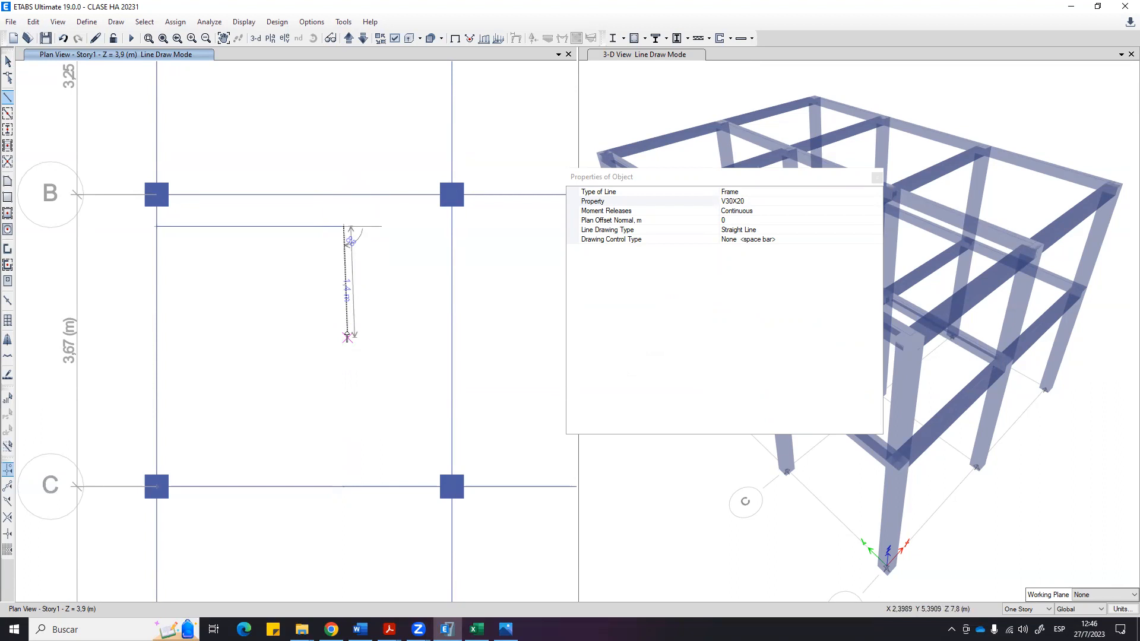
{"action": "key", "text": "Escape"}
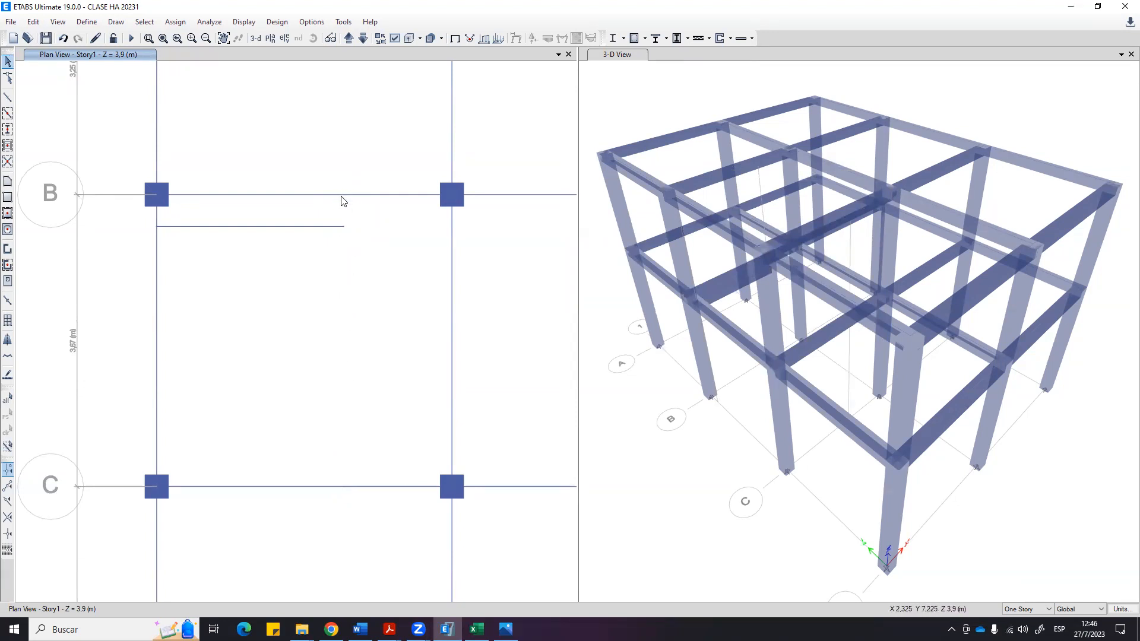
Draw a reference point on axis B, offset 2,35 m in X from column B-1, and close the point properties.
{"action": "left_click", "coordinate": [115, 22]}
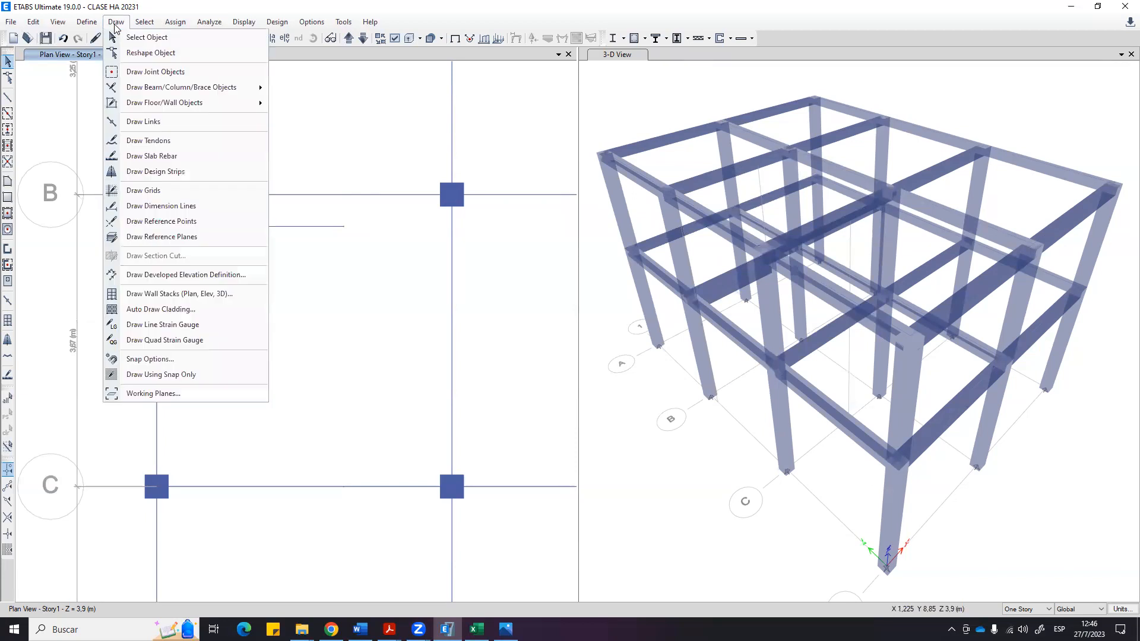
{"action": "left_click", "coordinate": [178, 222]}
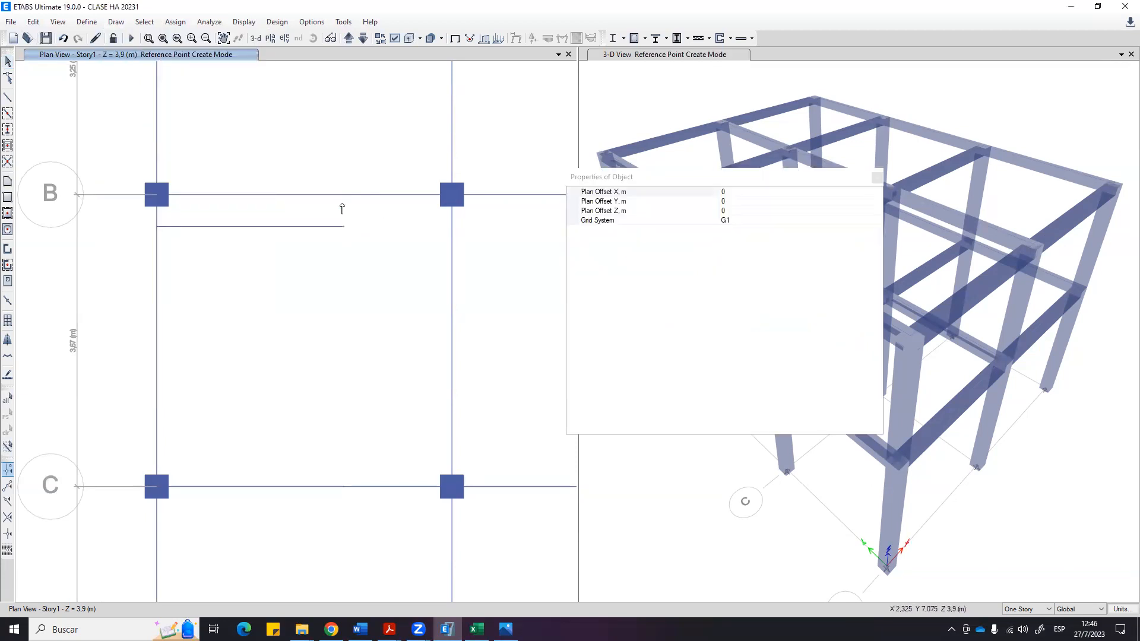
{"action": "left_click", "coordinate": [743, 192]}
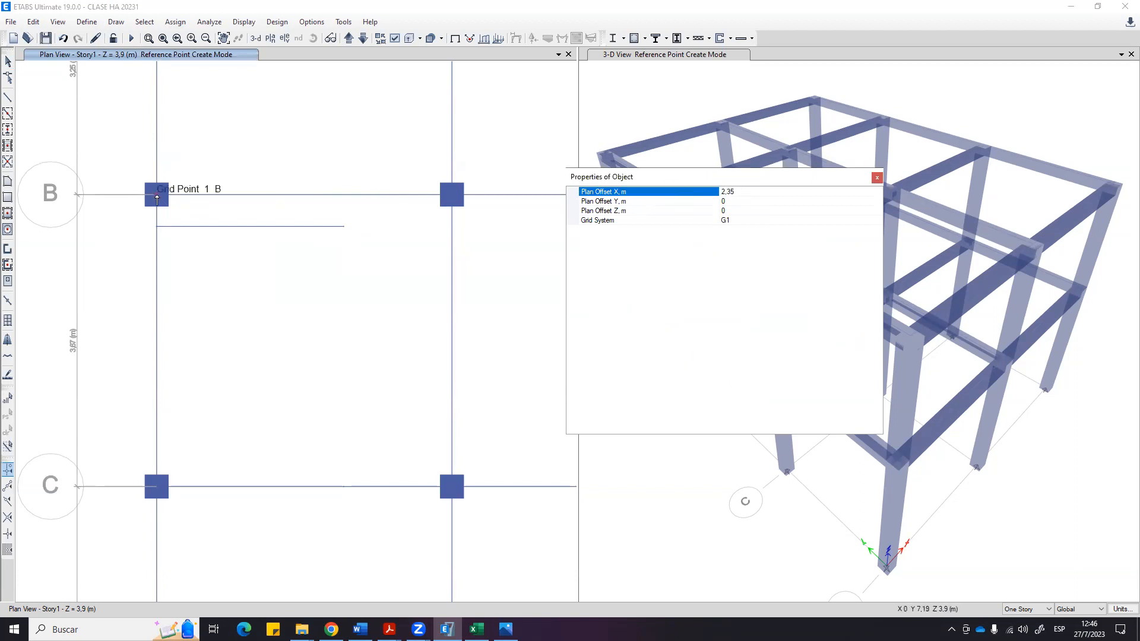
{"action": "left_click", "coordinate": [157, 199]}
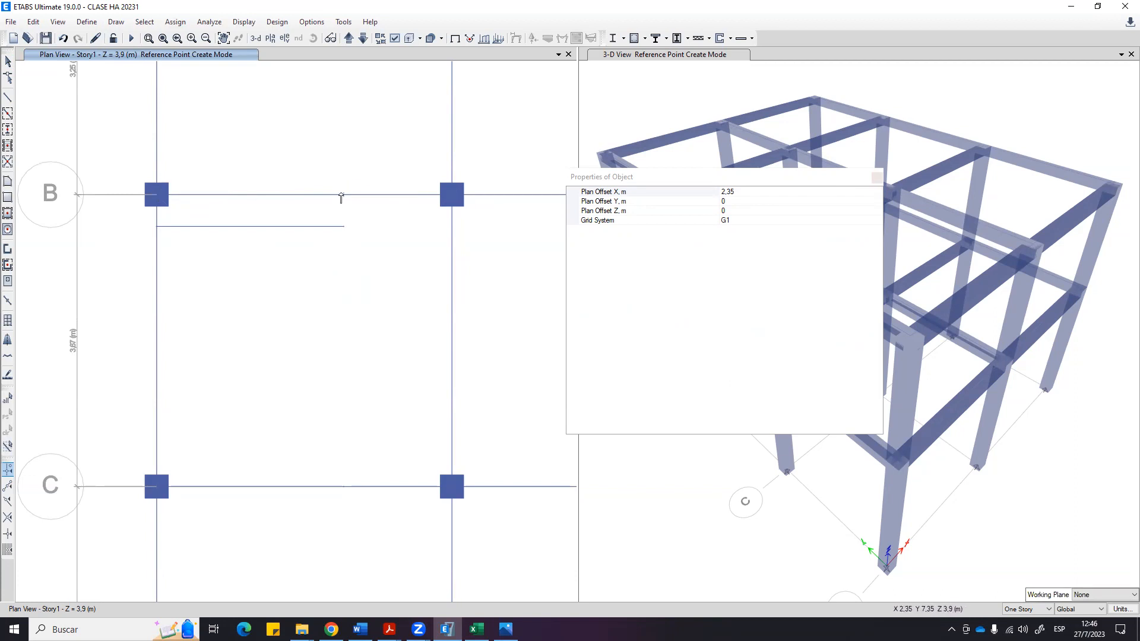
{"action": "left_click", "coordinate": [877, 179]}
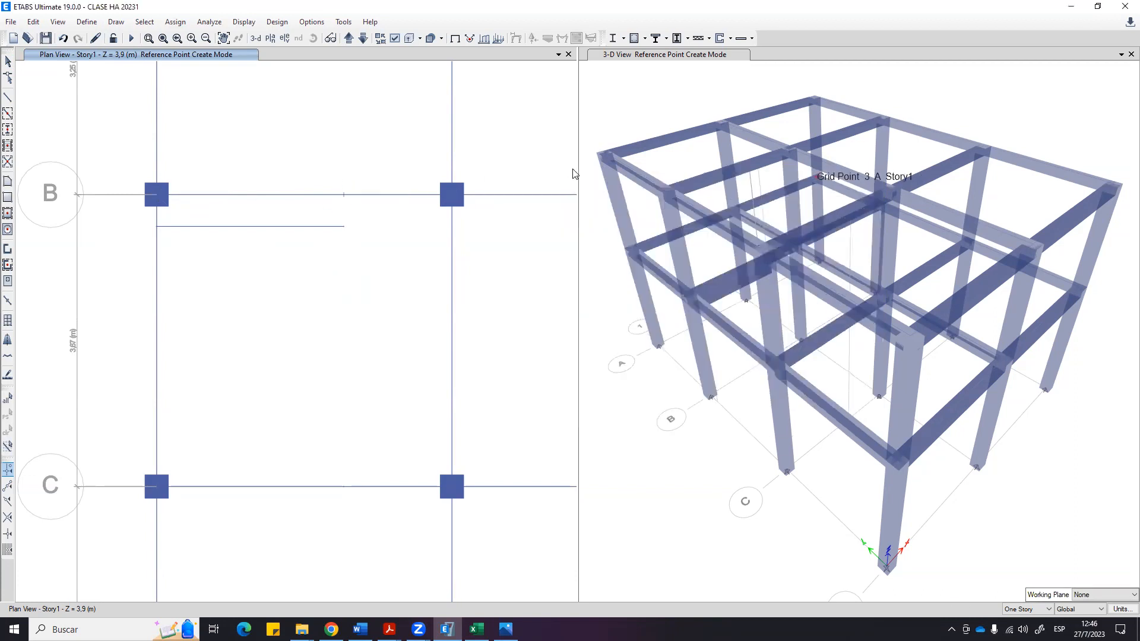
Draw a VA25X20 beam from the reference point on axis B straight down to axis C, and leave the command.
{"action": "left_click", "coordinate": [7, 98]}
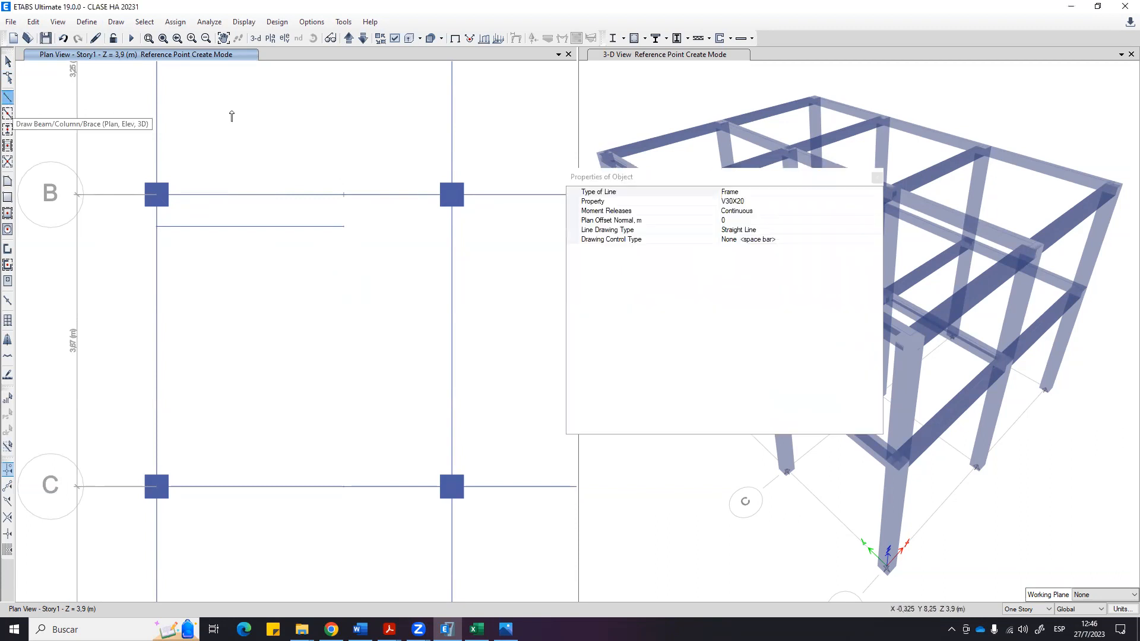
{"action": "left_click", "coordinate": [833, 200]}
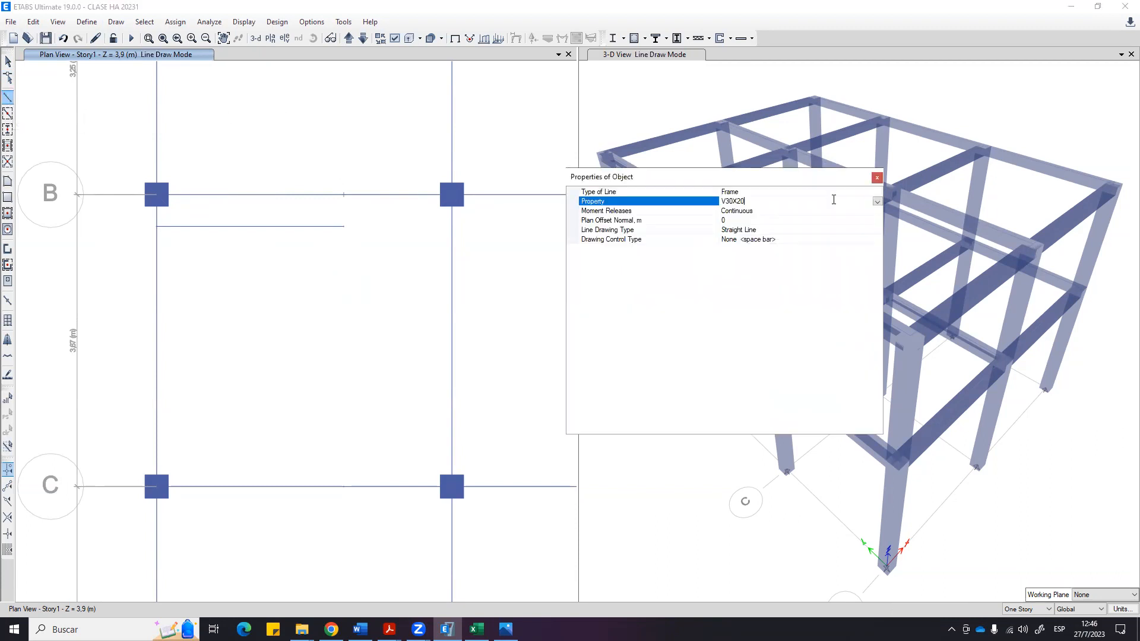
{"action": "left_click", "coordinate": [877, 203]}
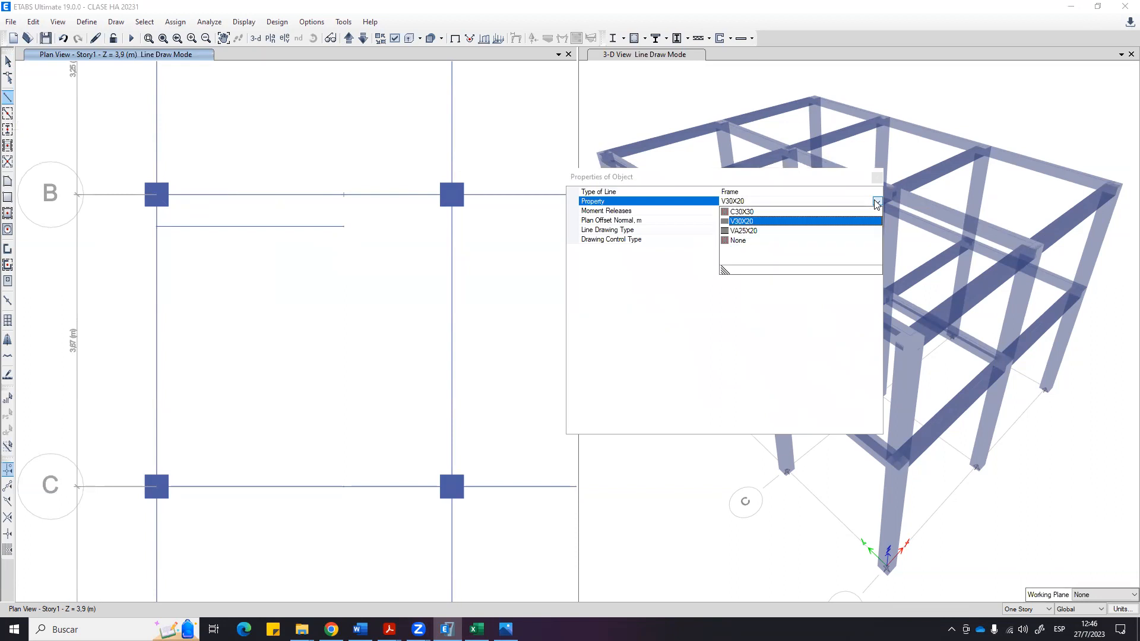
{"action": "left_click", "coordinate": [743, 231]}
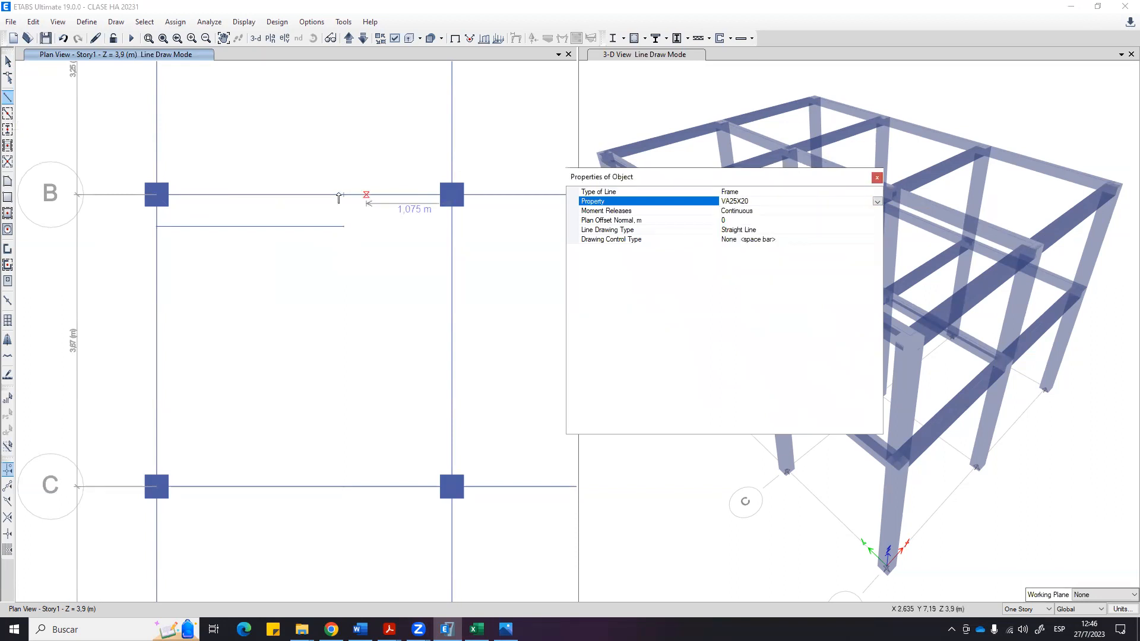
{"action": "left_click", "coordinate": [343, 196]}
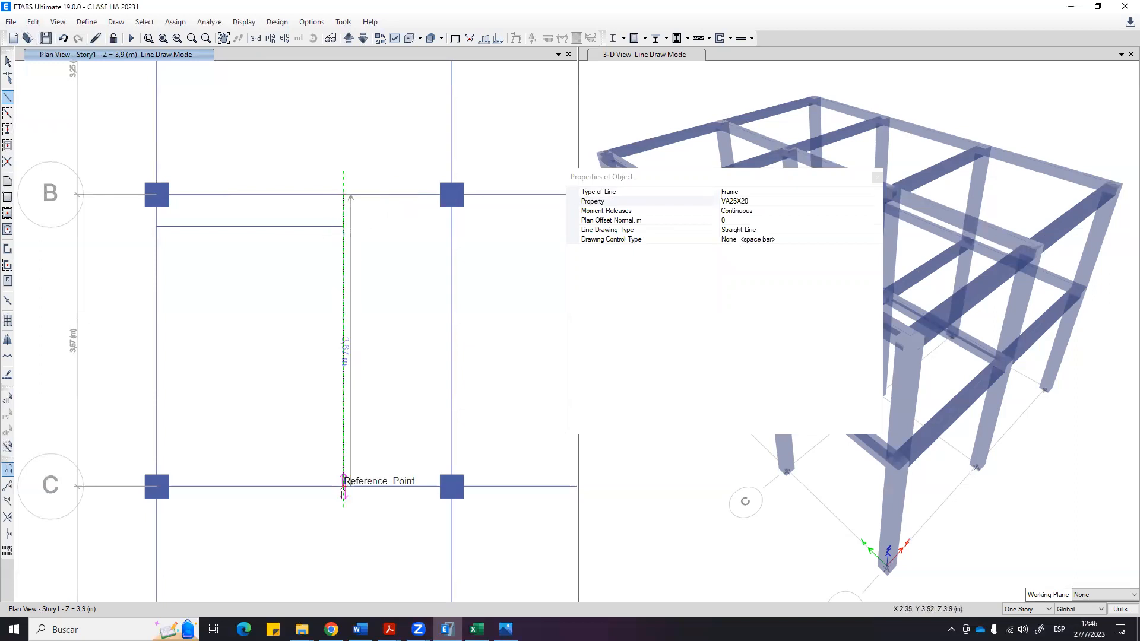
{"action": "left_click", "coordinate": [343, 486]}
{"action": "key", "text": "Escape"}
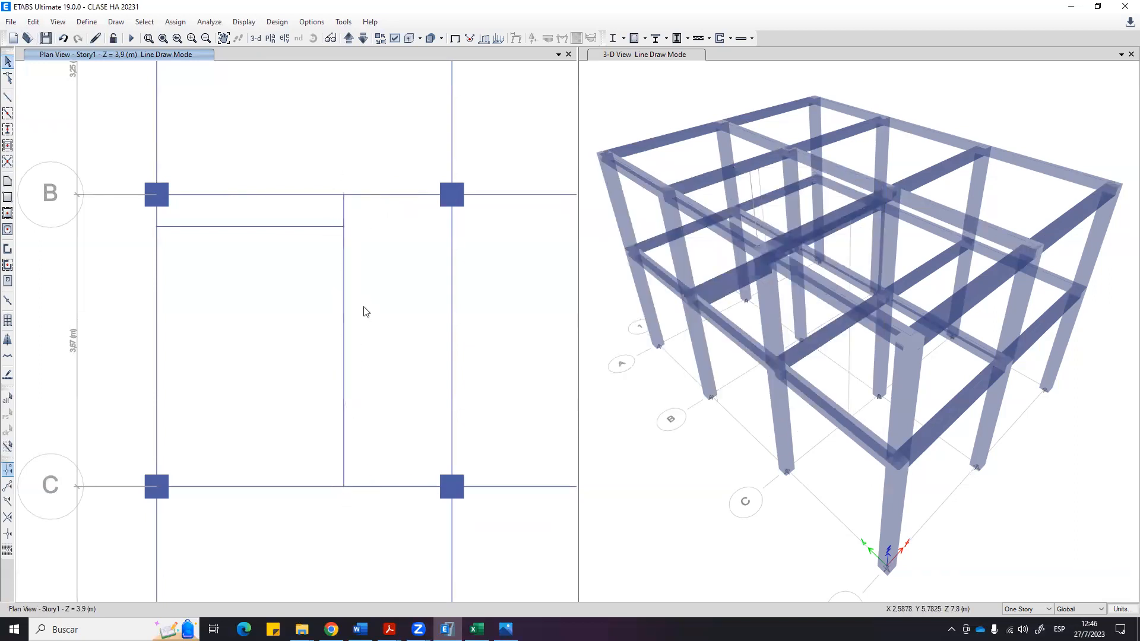
Change the section property of the short secondary beam just below axis B on Story1 to VA25X20.
{"action": "left_click", "coordinate": [643, 418]}
{"action": "middle_click_drag", "start_coordinate": [671, 442], "coordinate": [861, 425], "text": "shift"}
{"action": "scroll", "coordinate": [822, 447], "scroll_direction": "up", "scroll_amount": 6}
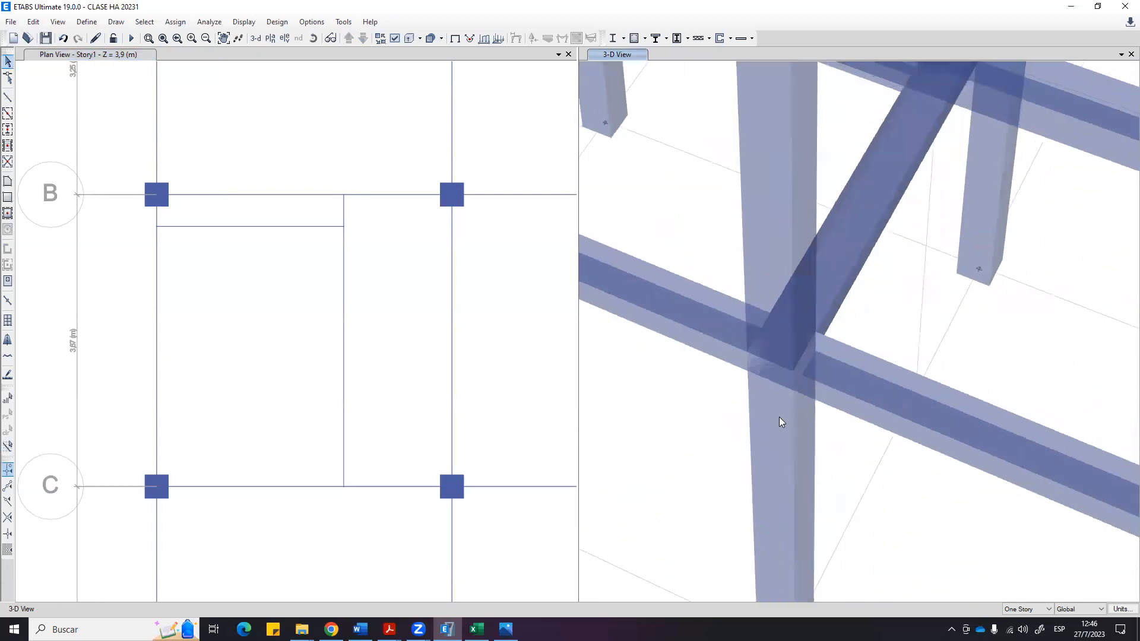
{"action": "scroll", "coordinate": [868, 422], "scroll_direction": "down", "scroll_amount": 4}
{"action": "middle_click_drag", "start_coordinate": [896, 270], "coordinate": [933, 298], "text": "shift"}
{"action": "left_click", "coordinate": [724, 248]}
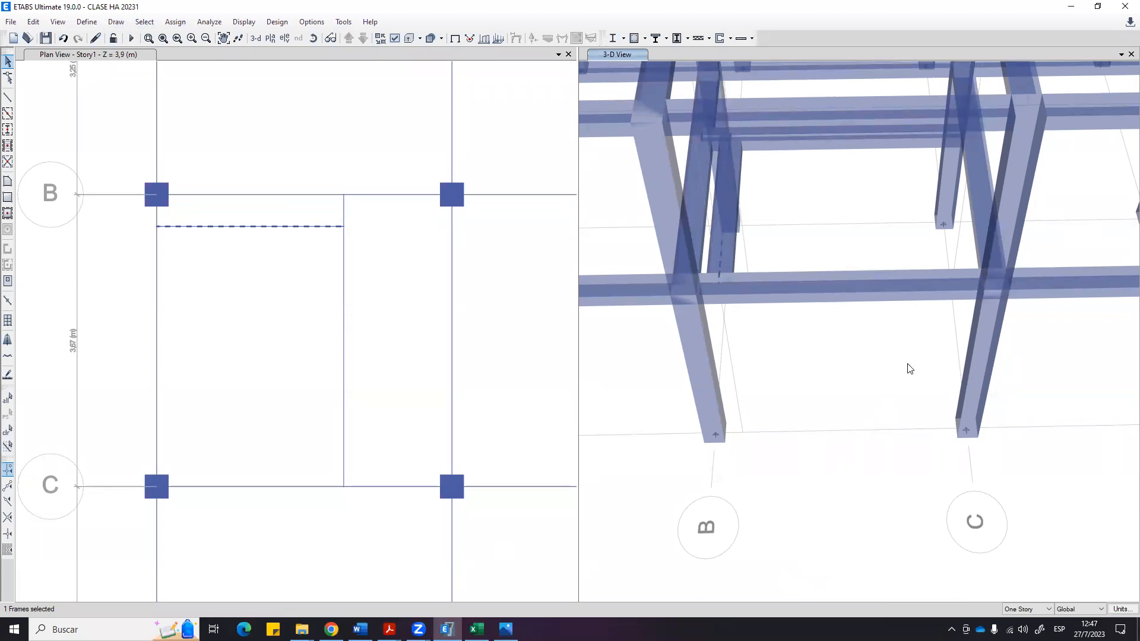
{"action": "right_click", "coordinate": [252, 231]}
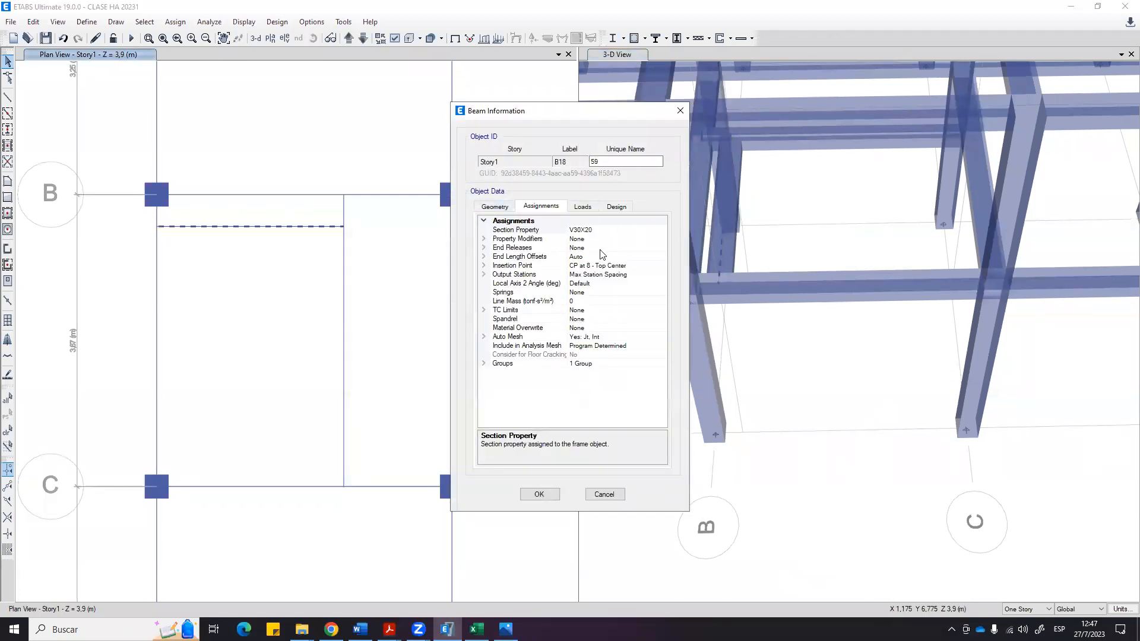
{"action": "left_click", "coordinate": [607, 230]}
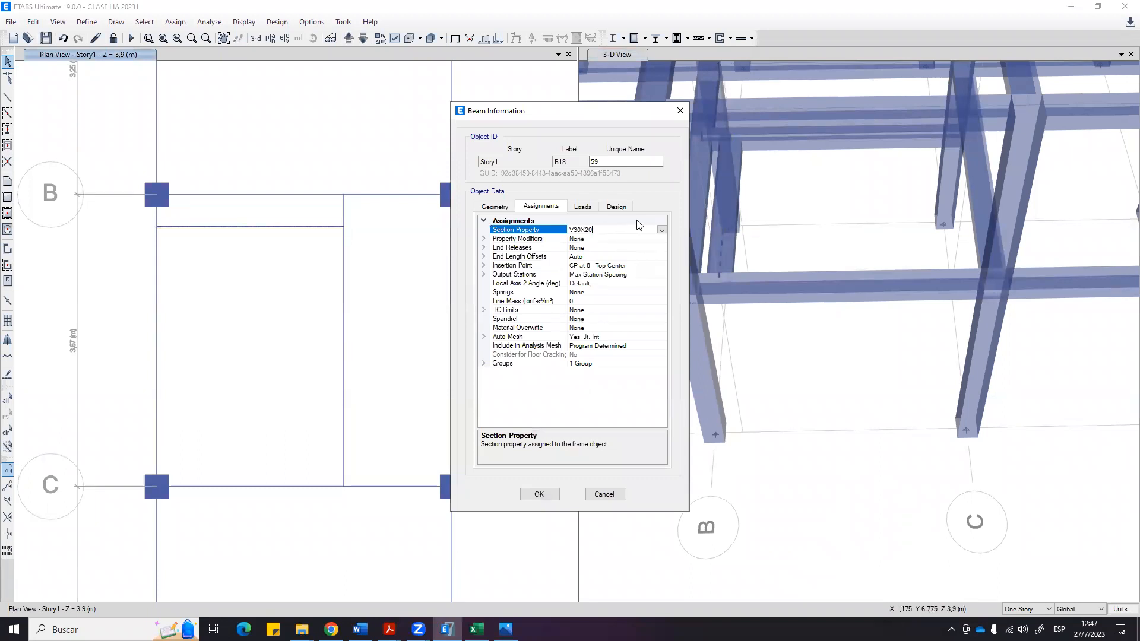
{"action": "left_click", "coordinate": [662, 231]}
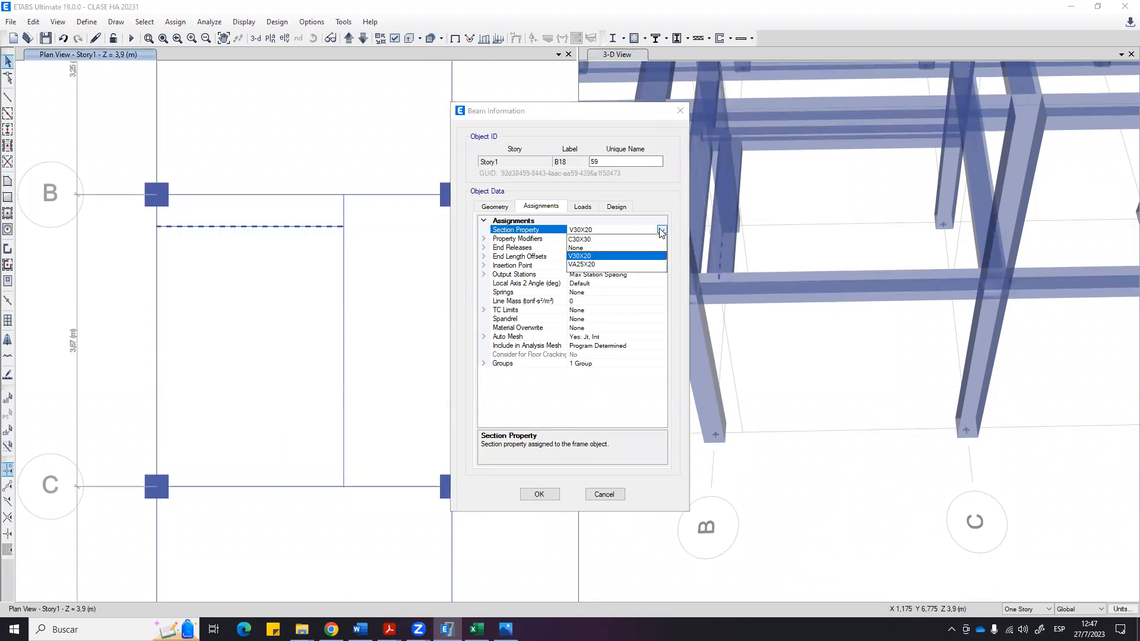
{"action": "left_click", "coordinate": [601, 265]}
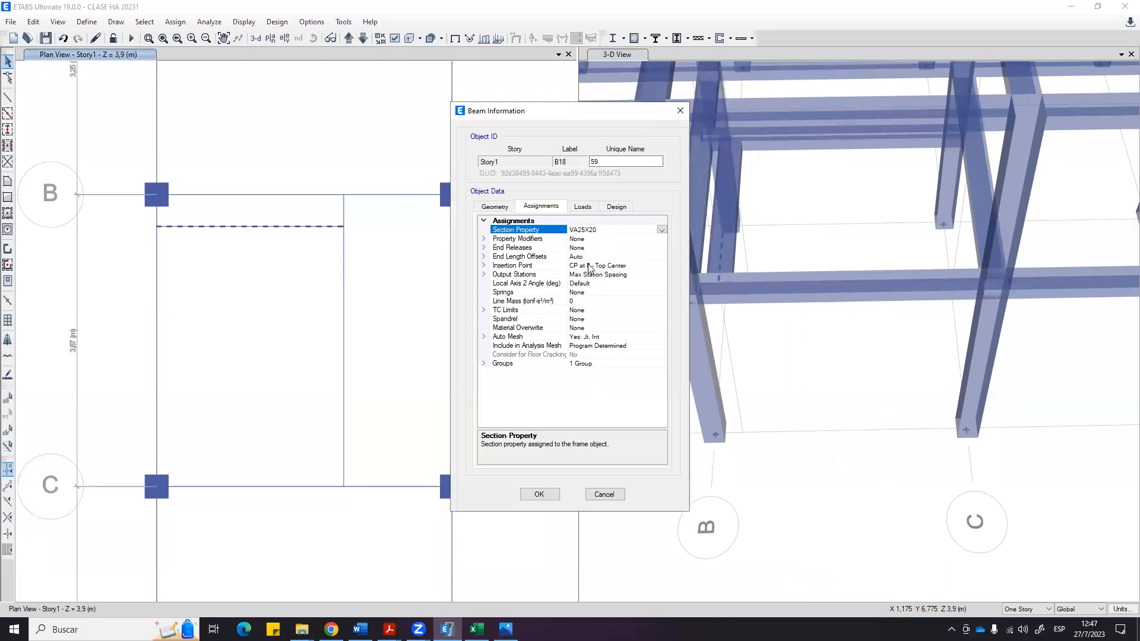
{"action": "left_click", "coordinate": [540, 495]}
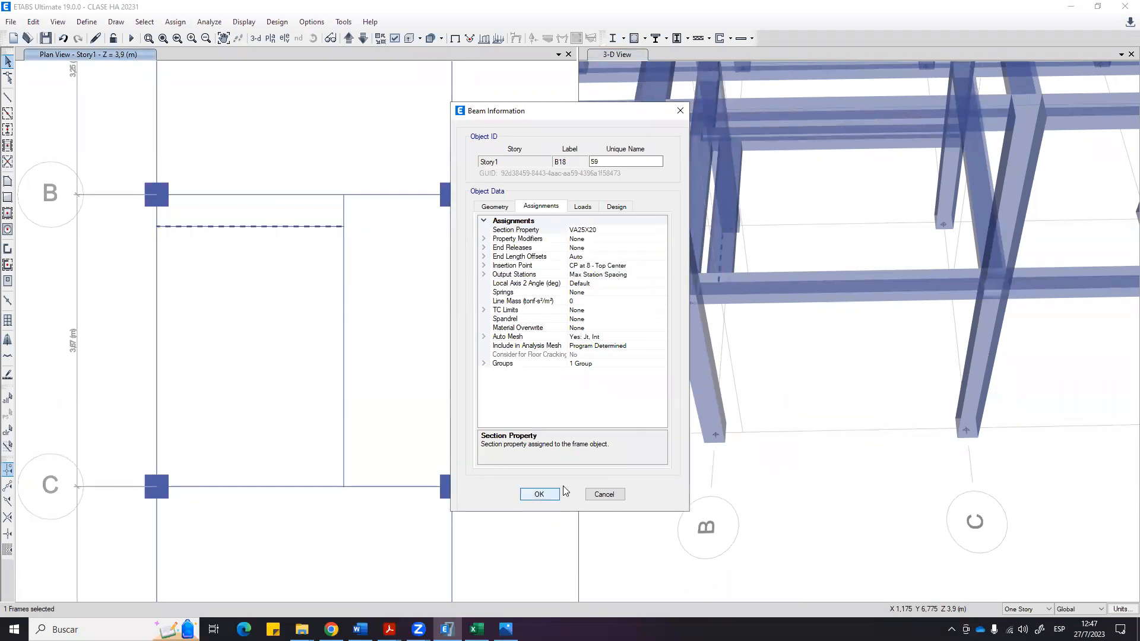
Clear the selection and examine the secondary beams around the stair opening and the whole frame in 3D.
{"action": "left_click", "coordinate": [744, 104]}
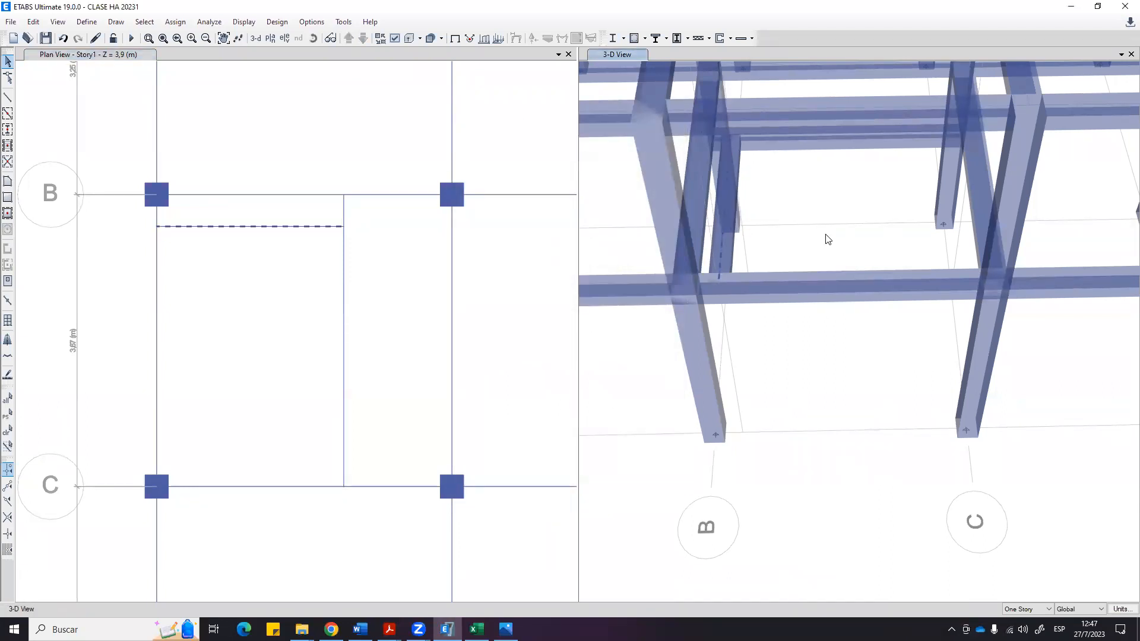
{"action": "middle_click_drag", "start_coordinate": [828, 240], "coordinate": [798, 271]}
{"action": "middle_click_drag", "start_coordinate": [855, 424], "coordinate": [829, 511], "text": "shift"}
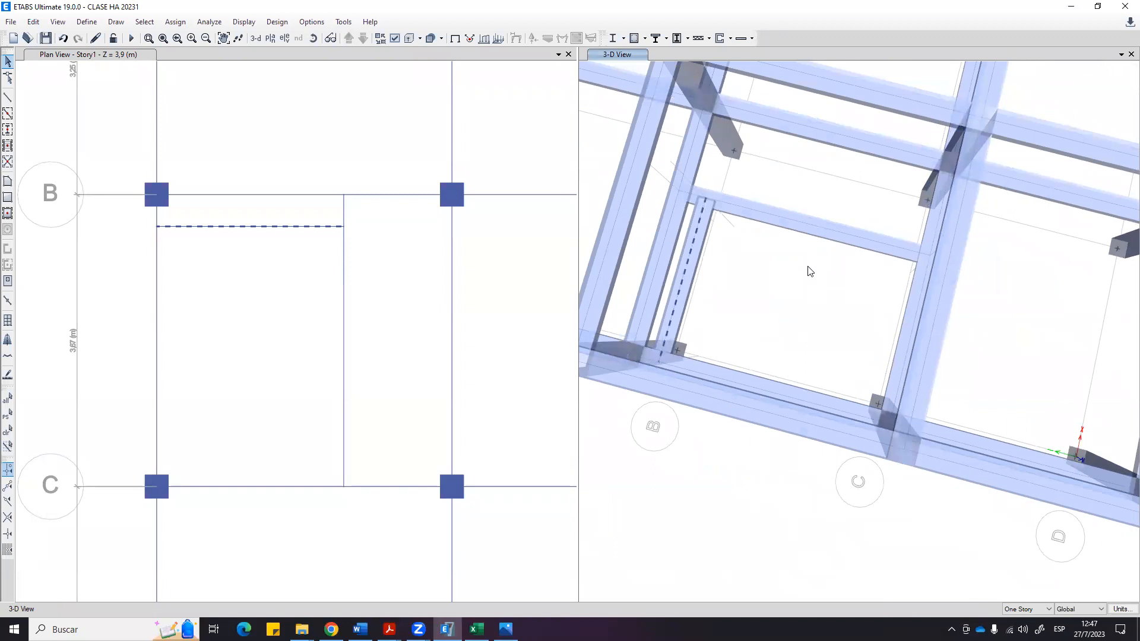
{"action": "key", "text": "Escape"}
{"action": "scroll", "coordinate": [403, 327], "scroll_direction": "down", "scroll_amount": 3}
{"action": "middle_click_drag", "start_coordinate": [472, 339], "coordinate": [392, 335]}
{"action": "middle_click_drag", "start_coordinate": [787, 492], "coordinate": [773, 452], "text": "shift"}
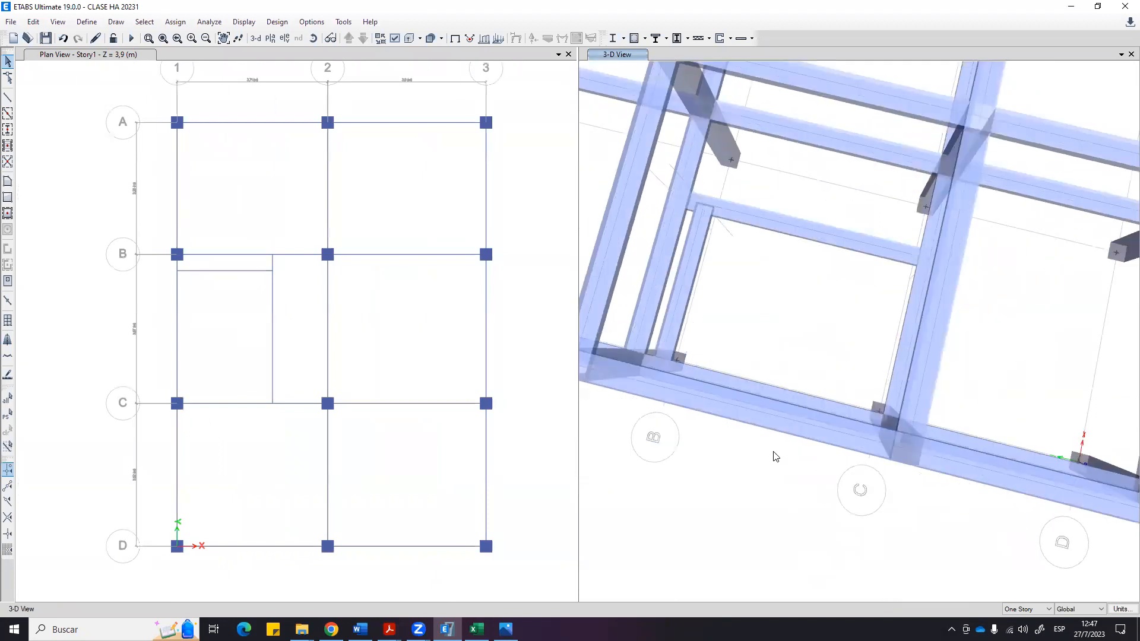
{"action": "scroll", "coordinate": [827, 475], "scroll_direction": "down", "scroll_amount": 10}
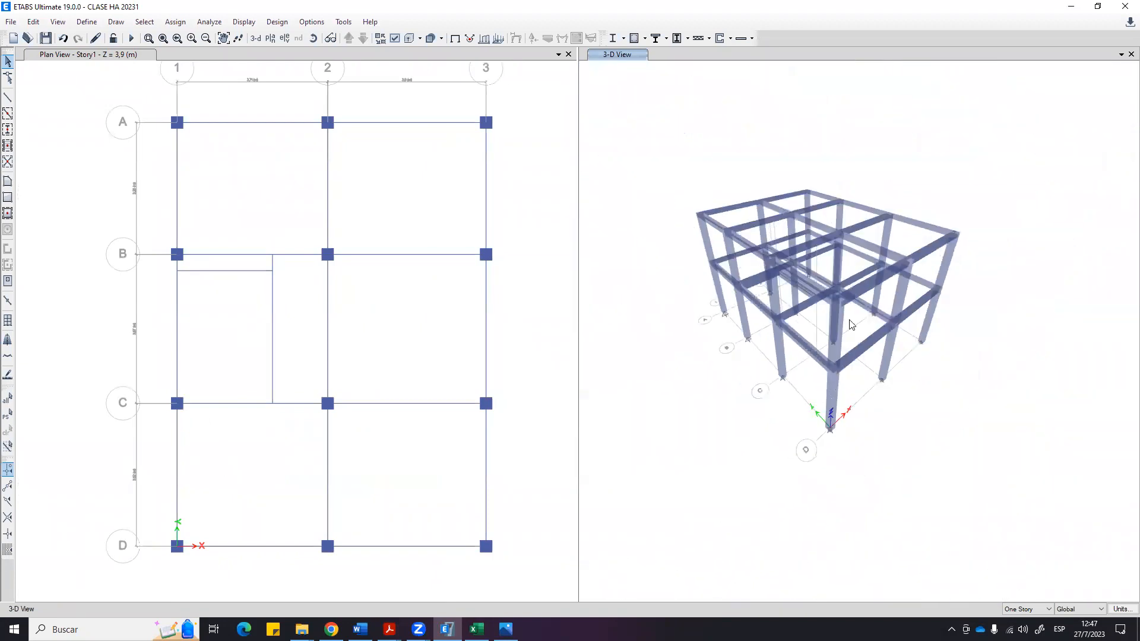
{"action": "middle_click_drag", "start_coordinate": [857, 282], "coordinate": [967, 424], "text": "shift"}
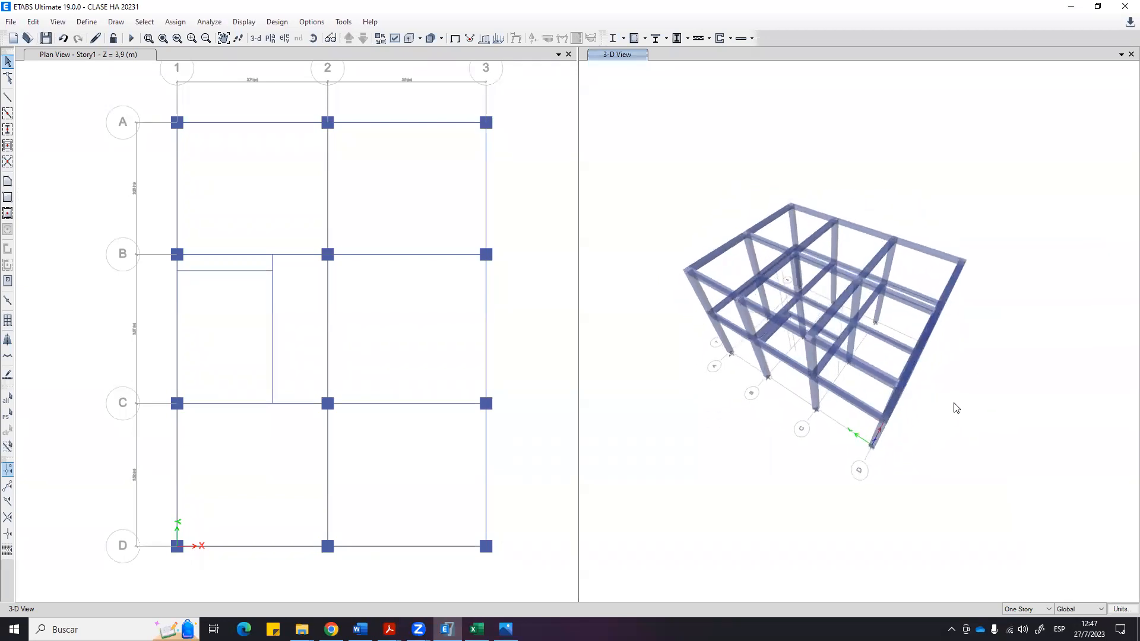
{"action": "middle_click_drag", "start_coordinate": [300, 164], "coordinate": [275, 172]}
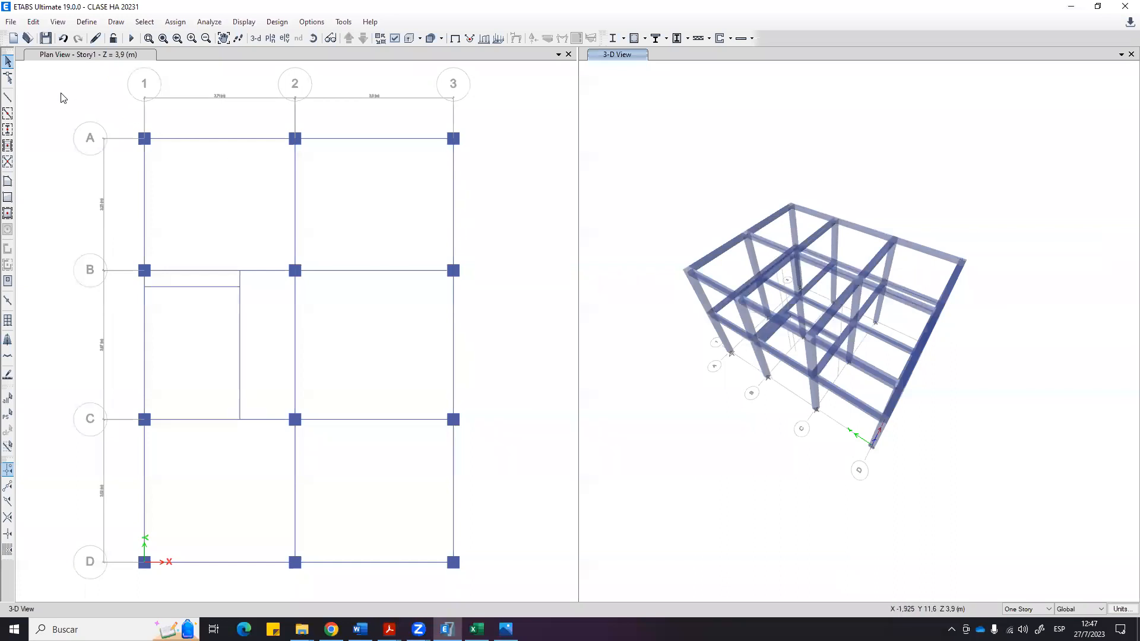
Quick-draw LN1D20 slabs in every Story1 bay except the stair bay between axes 1-2 and B-C.
{"action": "left_click", "coordinate": [7, 213]}
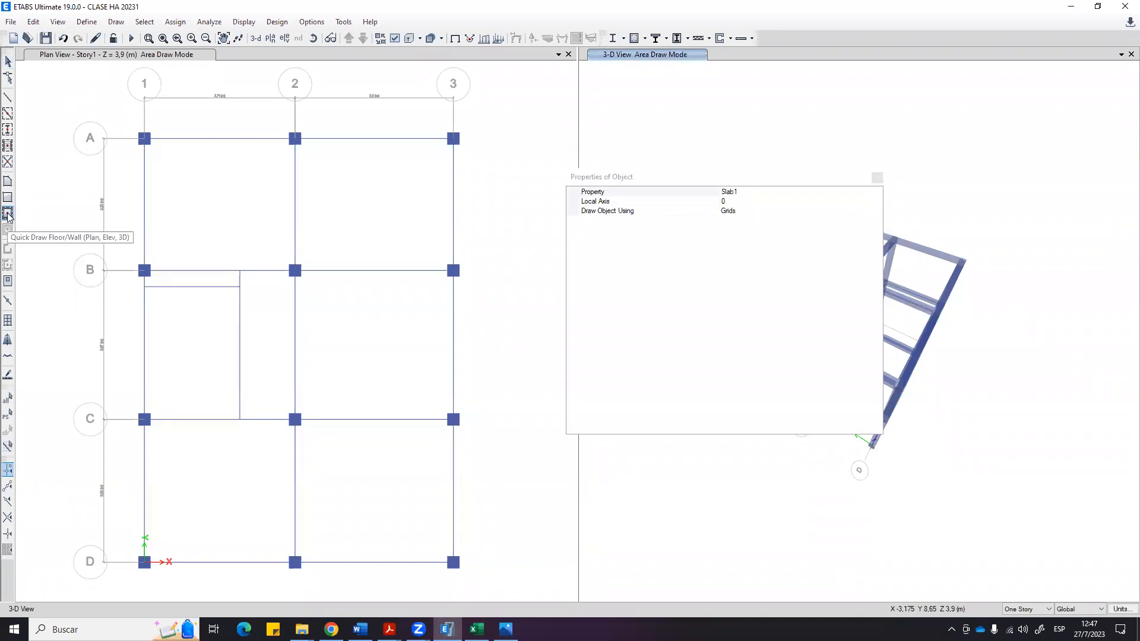
{"action": "left_click", "coordinate": [849, 192]}
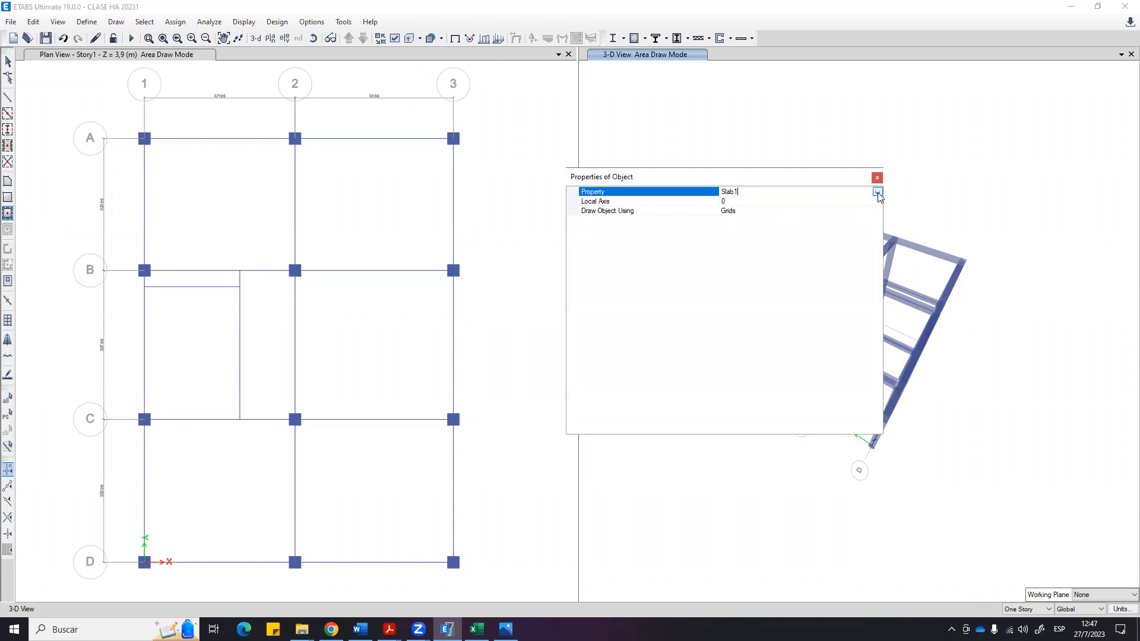
{"action": "left_click", "coordinate": [849, 192]}
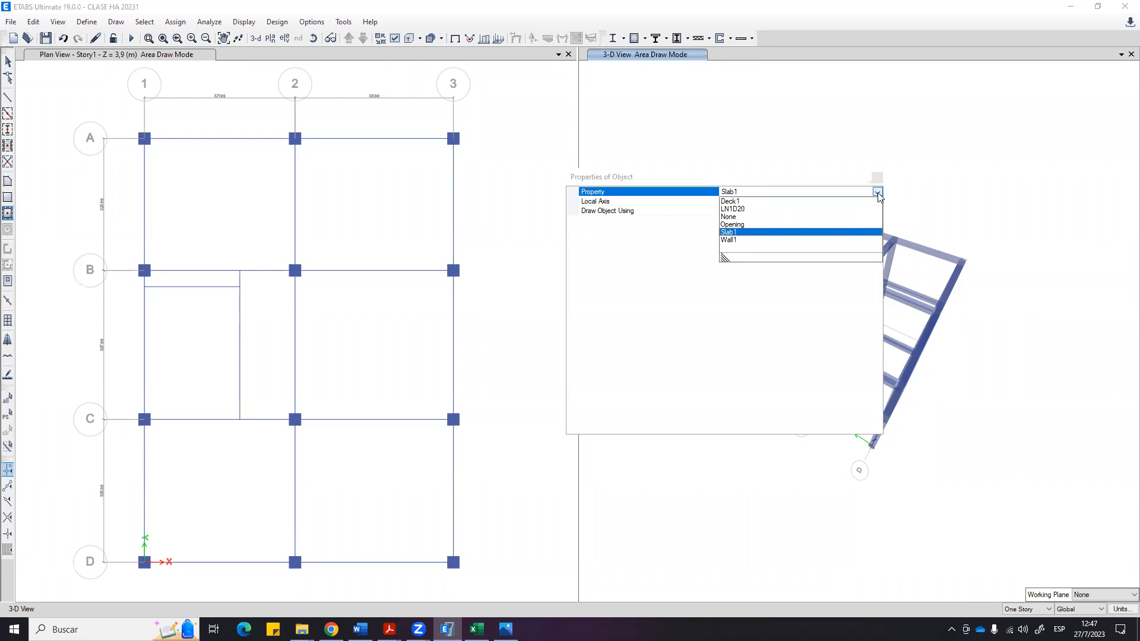
{"action": "left_click", "coordinate": [741, 211]}
{"action": "left_click_drag", "start_coordinate": [740, 184], "coordinate": [793, 176]}
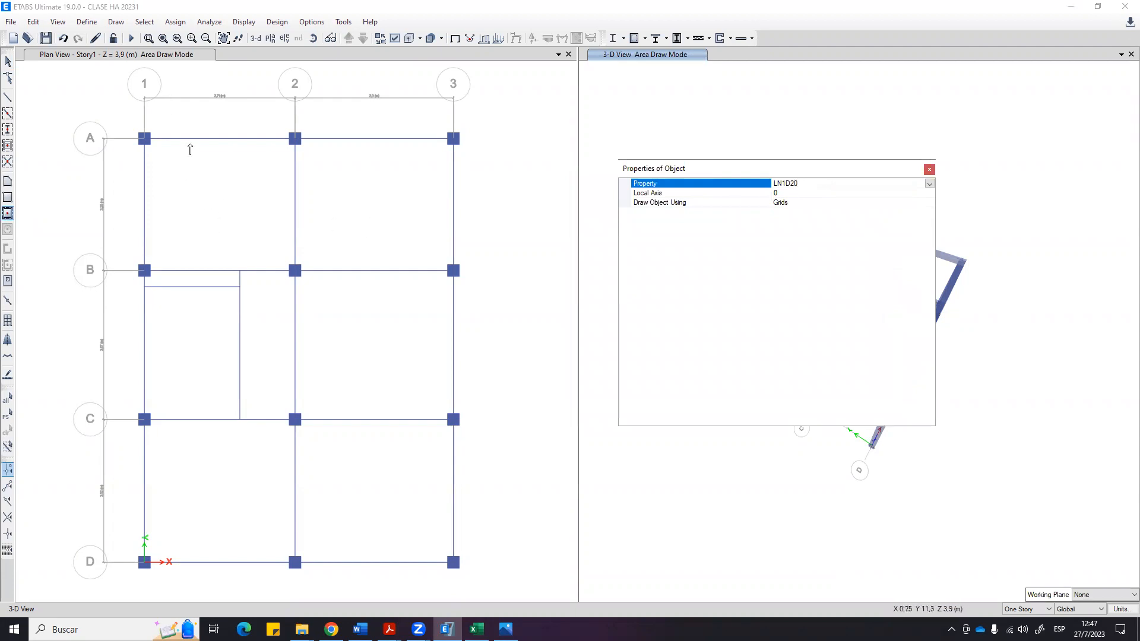
{"action": "left_click", "coordinate": [241, 190]}
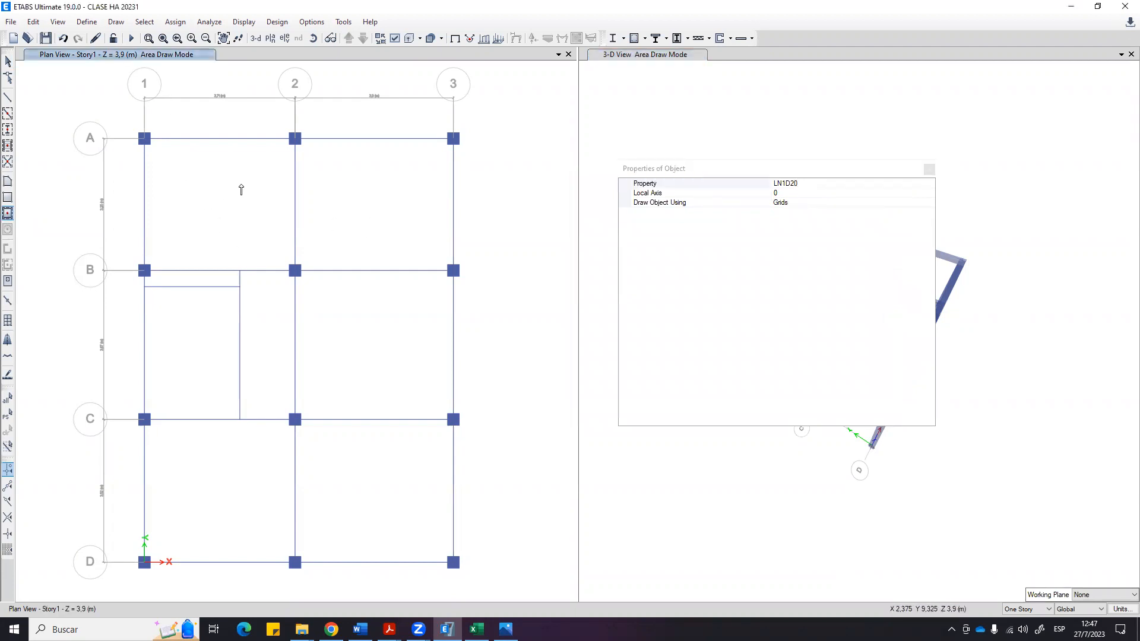
{"action": "left_click", "coordinate": [329, 189]}
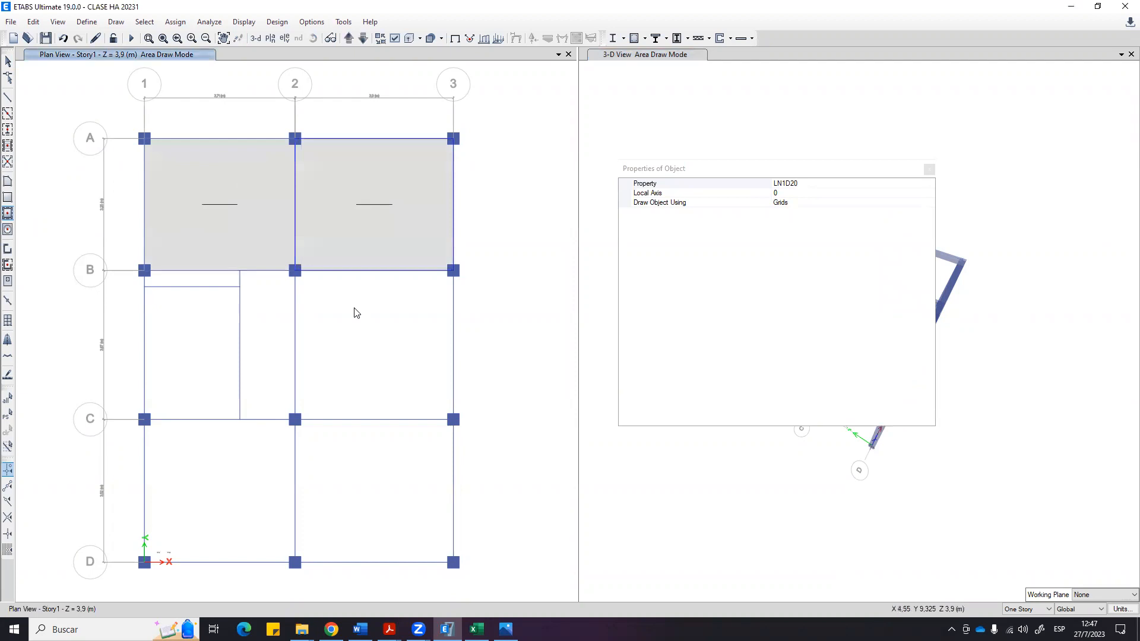
{"action": "left_click", "coordinate": [357, 397]}
{"action": "left_click", "coordinate": [358, 484]}
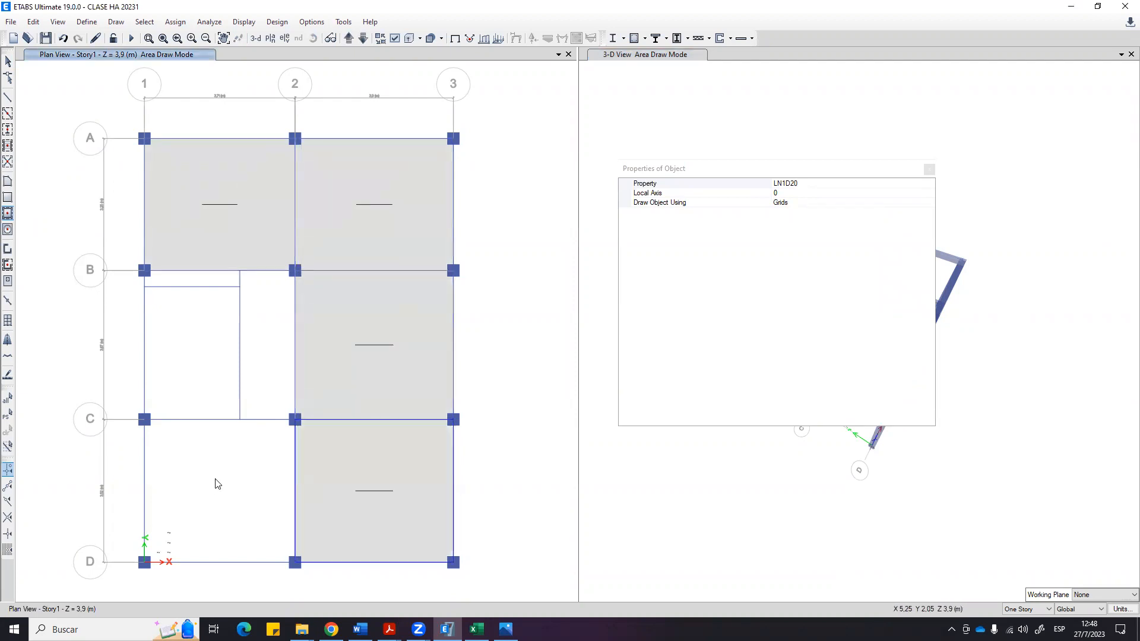
{"action": "left_click", "coordinate": [214, 486]}
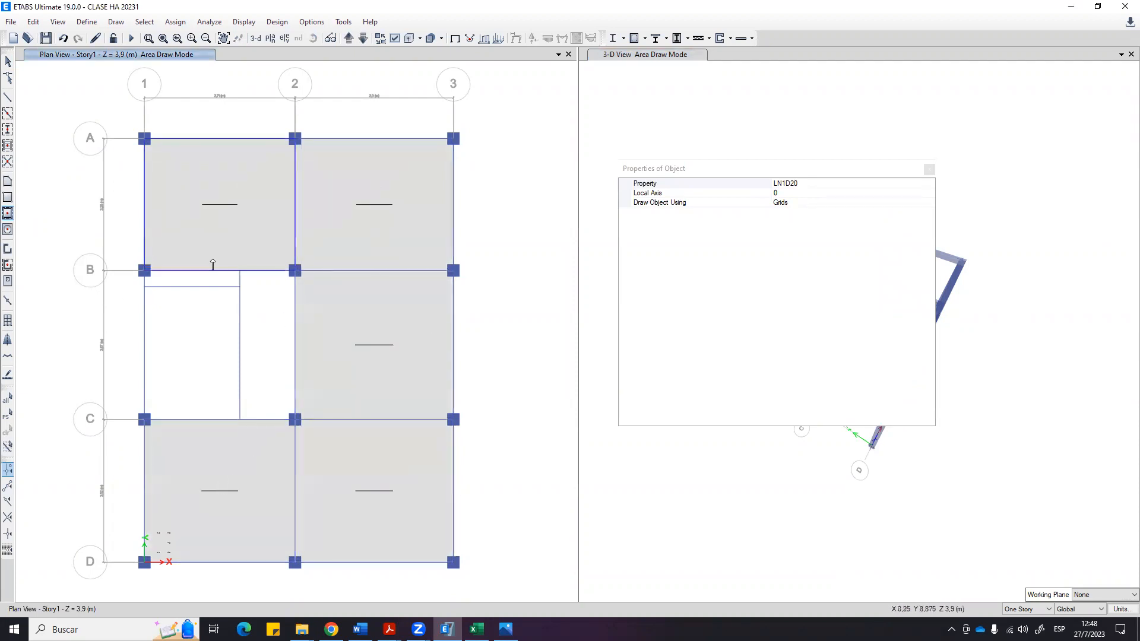
Quick-draw LN1D20 slabs in all six bays of Story2 and leave the command.
{"action": "left_click", "coordinate": [349, 39]}
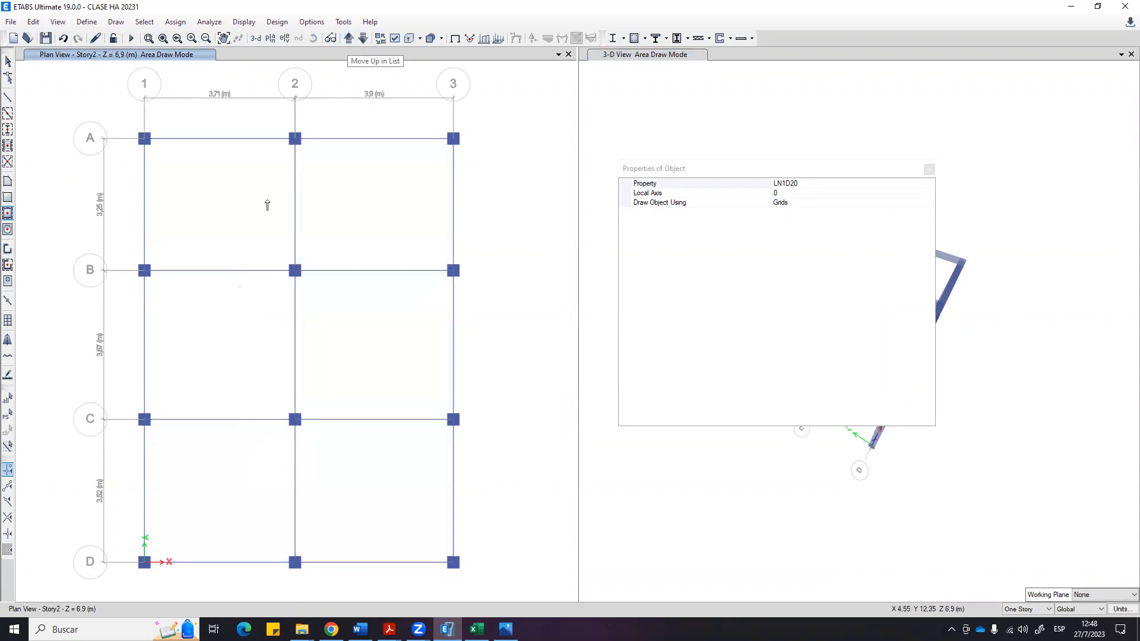
{"action": "left_click", "coordinate": [255, 211]}
{"action": "left_click", "coordinate": [380, 214]}
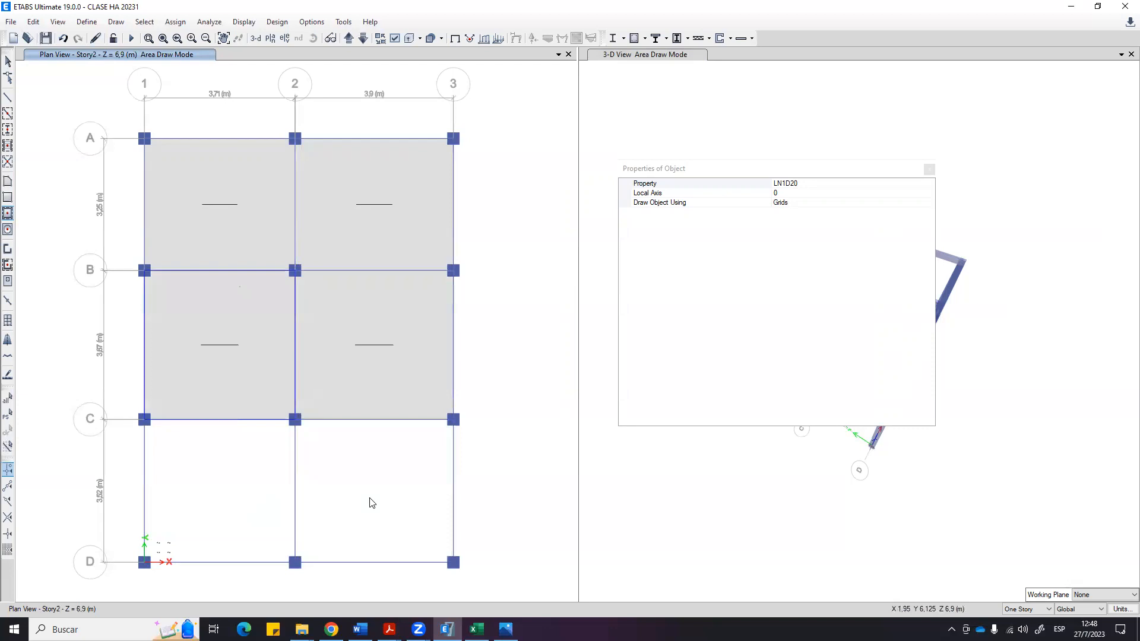
{"action": "left_click", "coordinate": [245, 499]}
{"action": "left_click", "coordinate": [436, 465]}
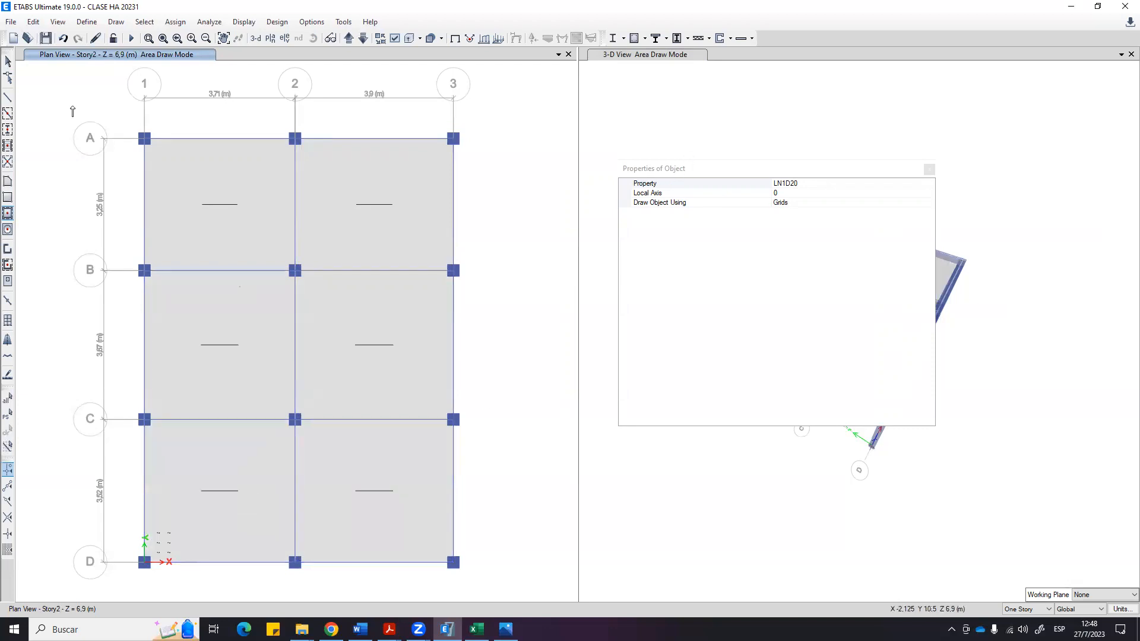
{"action": "left_click_drag", "start_coordinate": [827, 167], "coordinate": [797, 172]}
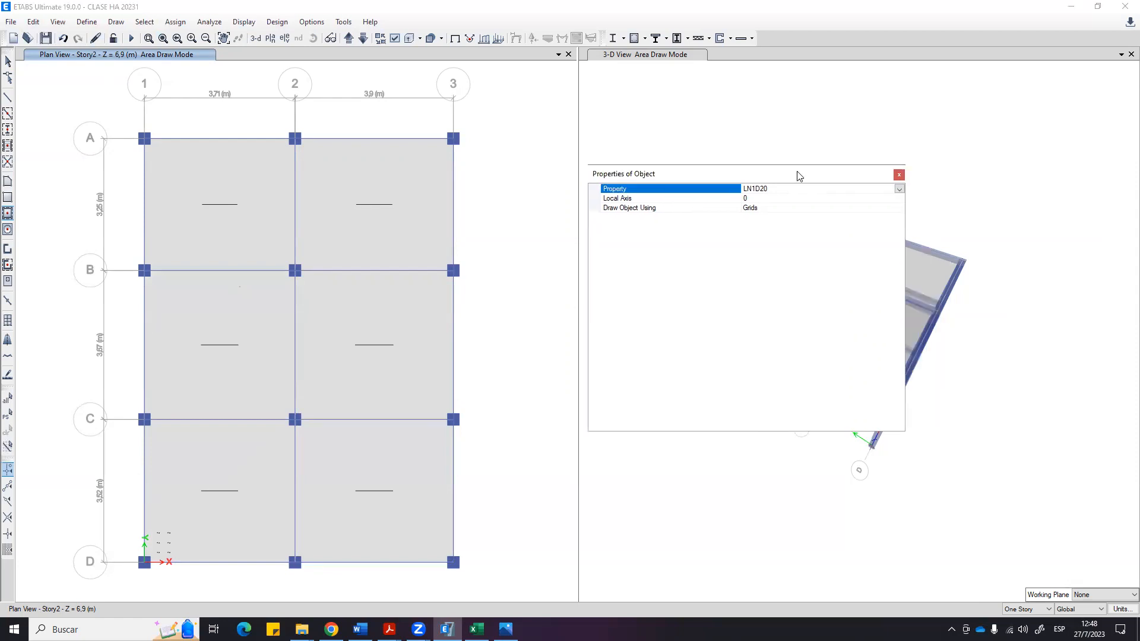
{"action": "left_click", "coordinate": [900, 176]}
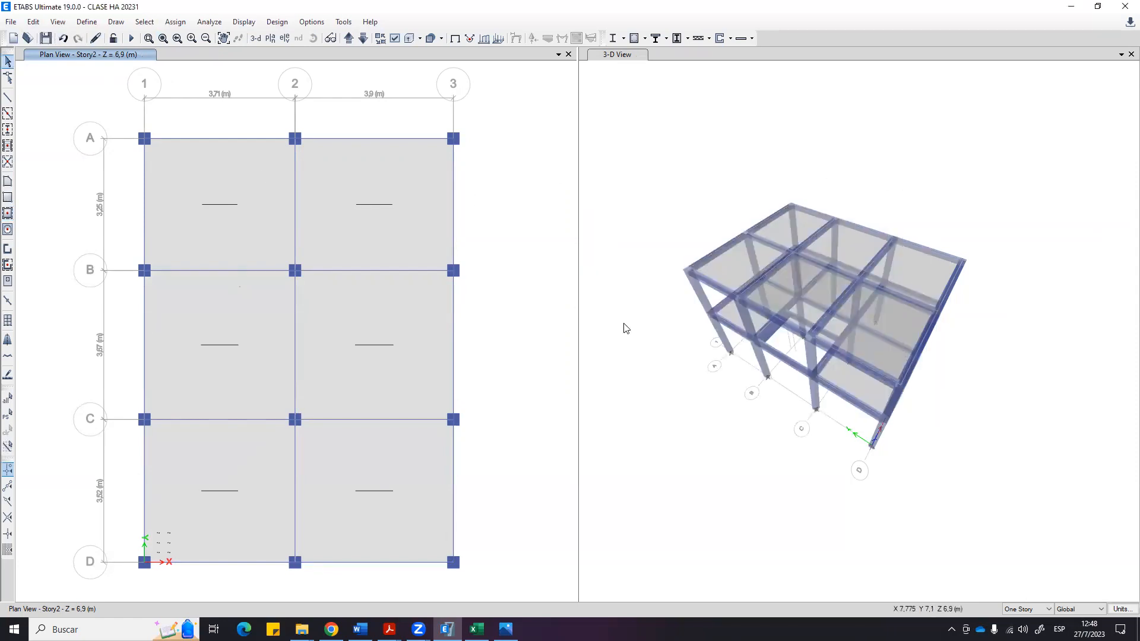
Examine the slabs of both stories in 3D and return the plan view to Story1.
{"action": "left_click", "coordinate": [735, 464]}
{"action": "middle_click_drag", "start_coordinate": [735, 464], "coordinate": [851, 385]}
{"action": "scroll", "coordinate": [855, 319], "scroll_direction": "up", "scroll_amount": 3}
{"action": "middle_click_drag", "start_coordinate": [964, 336], "coordinate": [1015, 445]}
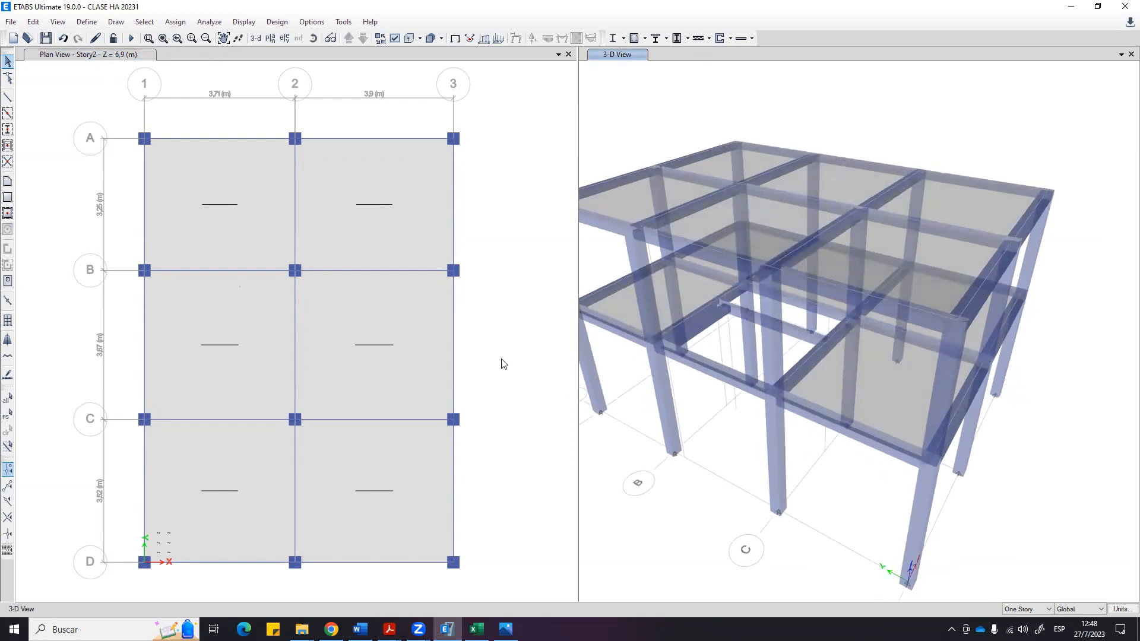
{"action": "middle_click_drag", "start_coordinate": [972, 488], "coordinate": [1029, 476]}
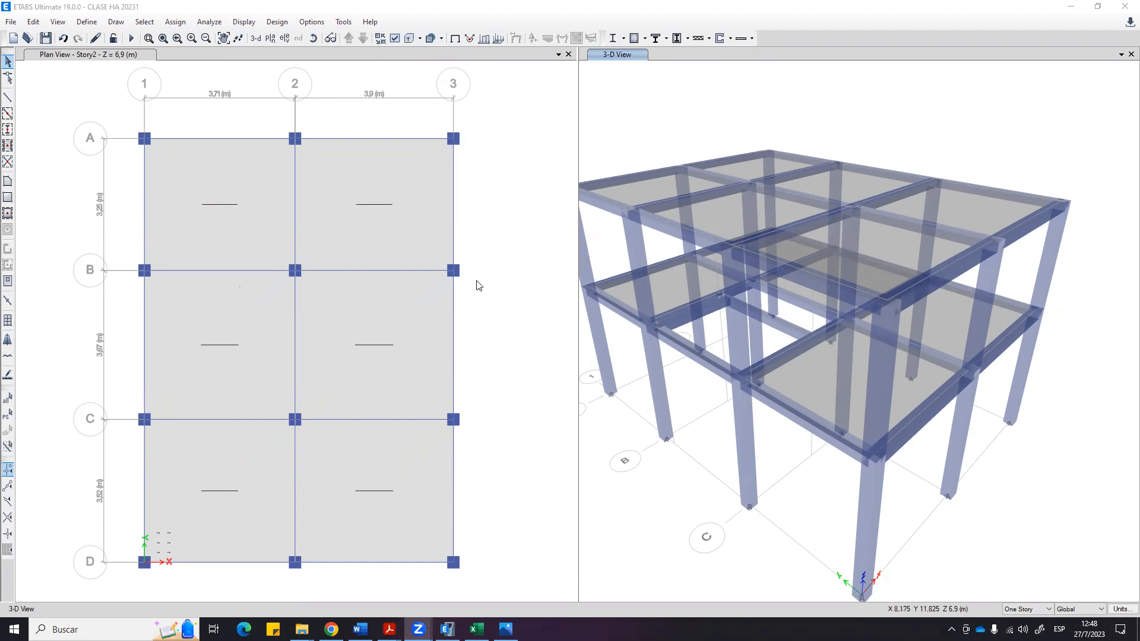
{"action": "left_click", "coordinate": [450, 180]}
{"action": "left_click", "coordinate": [363, 38]}
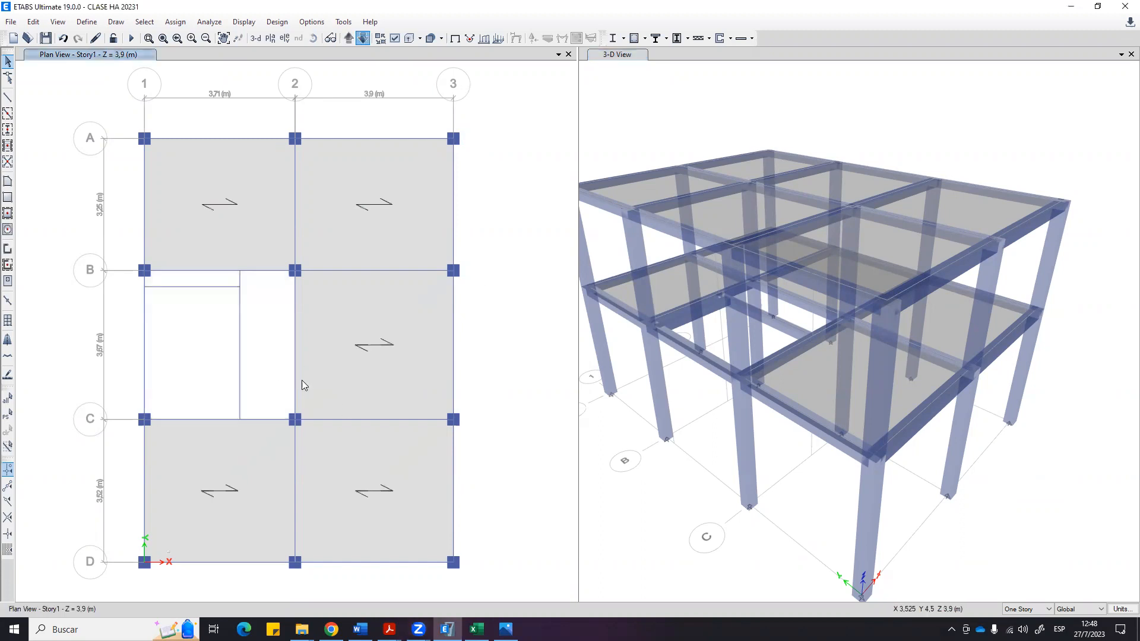
Draw rectangular LN1D20 slabs on Story1 in the two strips around the stair opening, along axis B and axis 2, and leave the command.
{"action": "scroll", "coordinate": [200, 331], "scroll_direction": "up", "scroll_amount": 3}
{"action": "middle_click_drag", "start_coordinate": [260, 334], "coordinate": [283, 324]}
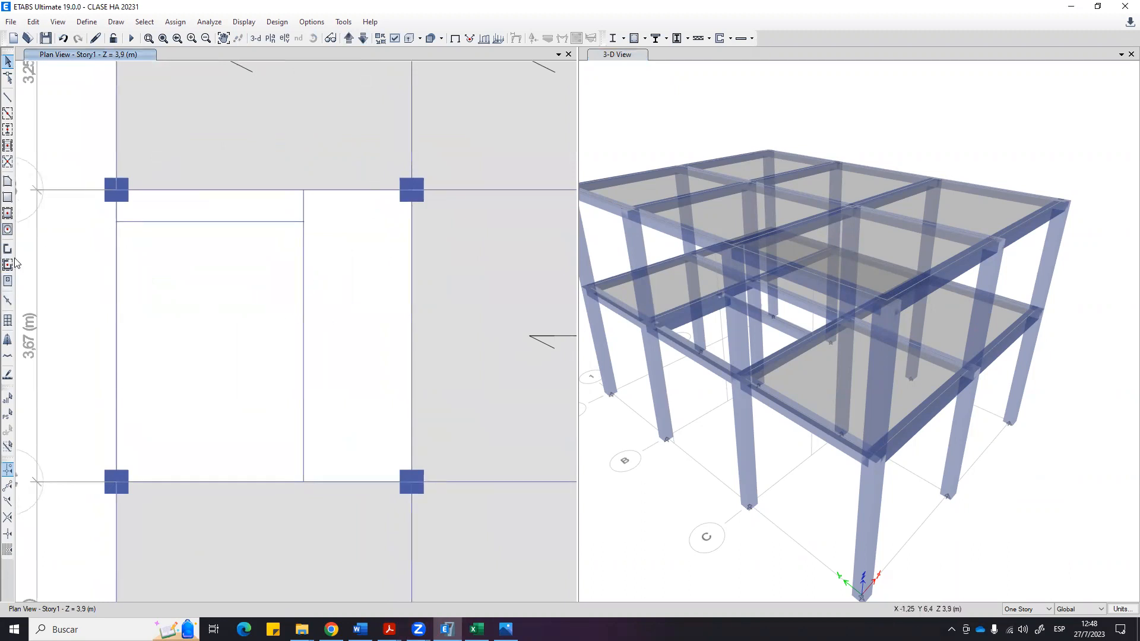
{"action": "left_click", "coordinate": [8, 198]}
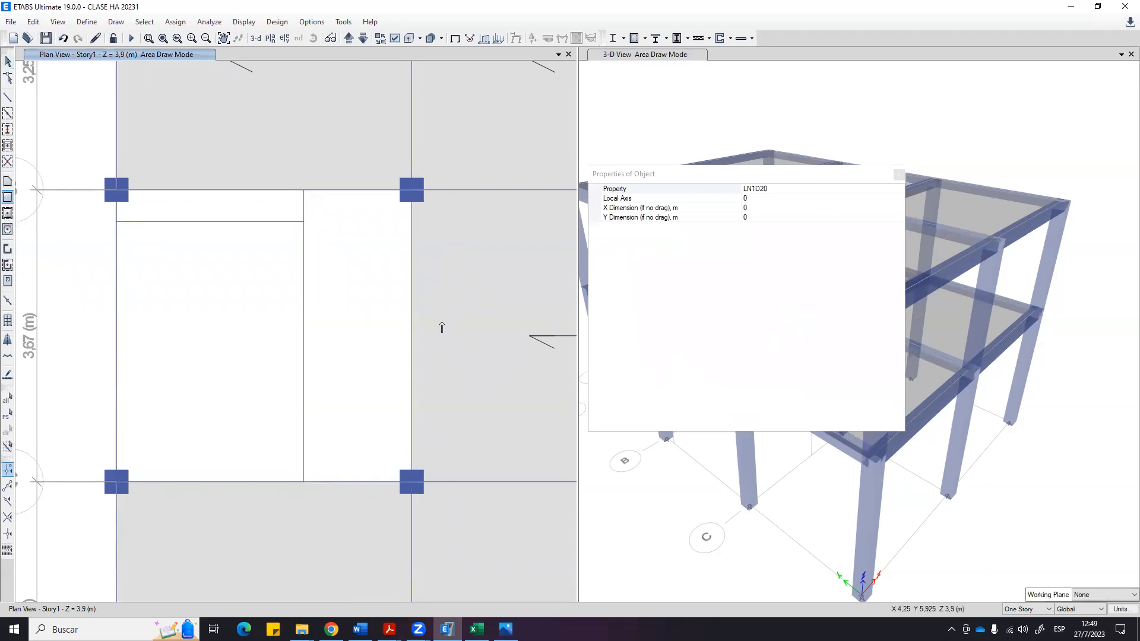
{"action": "mouse_move", "coordinate": [409, 485]}
{"action": "left_mouse_down"}
{"action": "mouse_move", "coordinate": [303, 190]}
{"action": "mouse_move", "coordinate": [303, 224]}
{"action": "mouse_move", "coordinate": [117, 190]}
{"action": "left_mouse_up"}
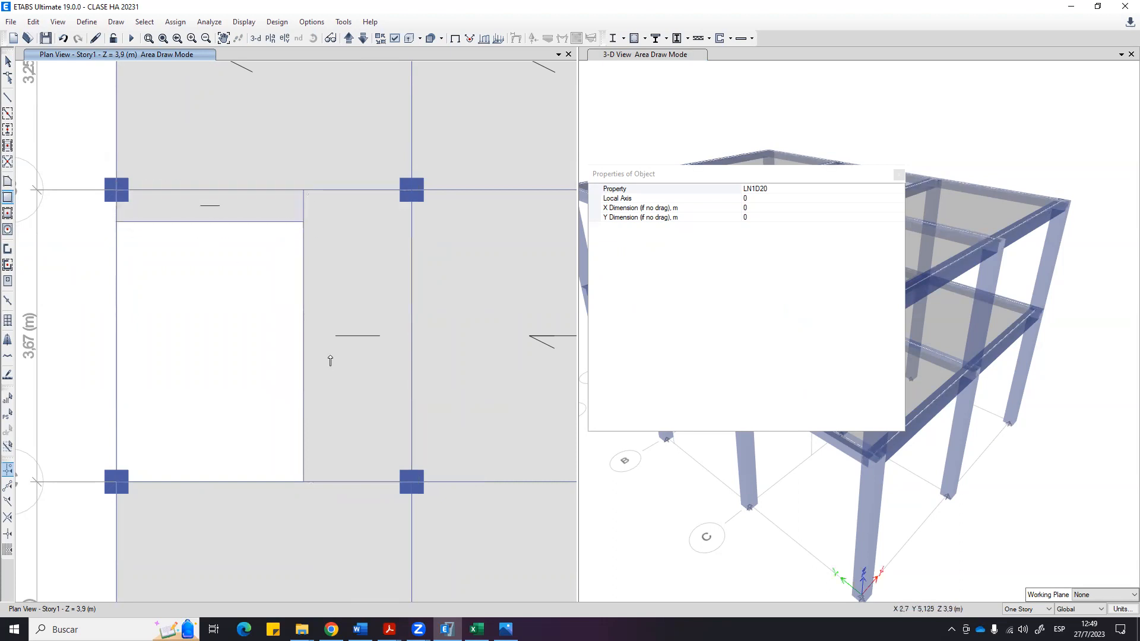
{"action": "scroll", "coordinate": [363, 367], "scroll_direction": "down", "scroll_amount": 3}
{"action": "middle_click_drag", "start_coordinate": [371, 339], "coordinate": [337, 309]}
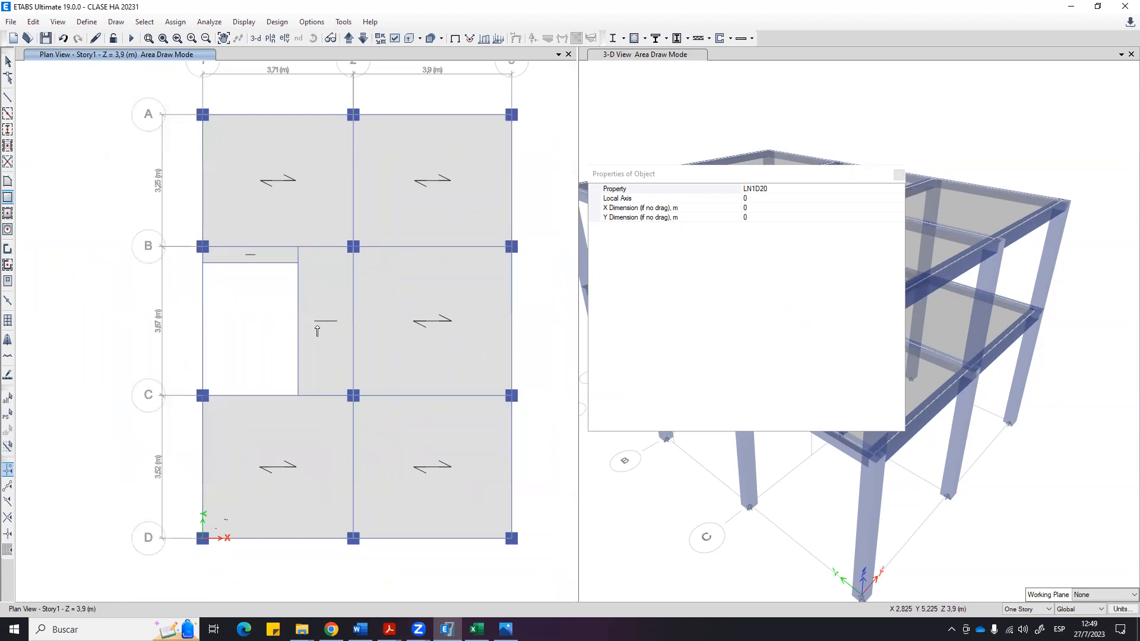
{"action": "left_click", "coordinate": [899, 176]}
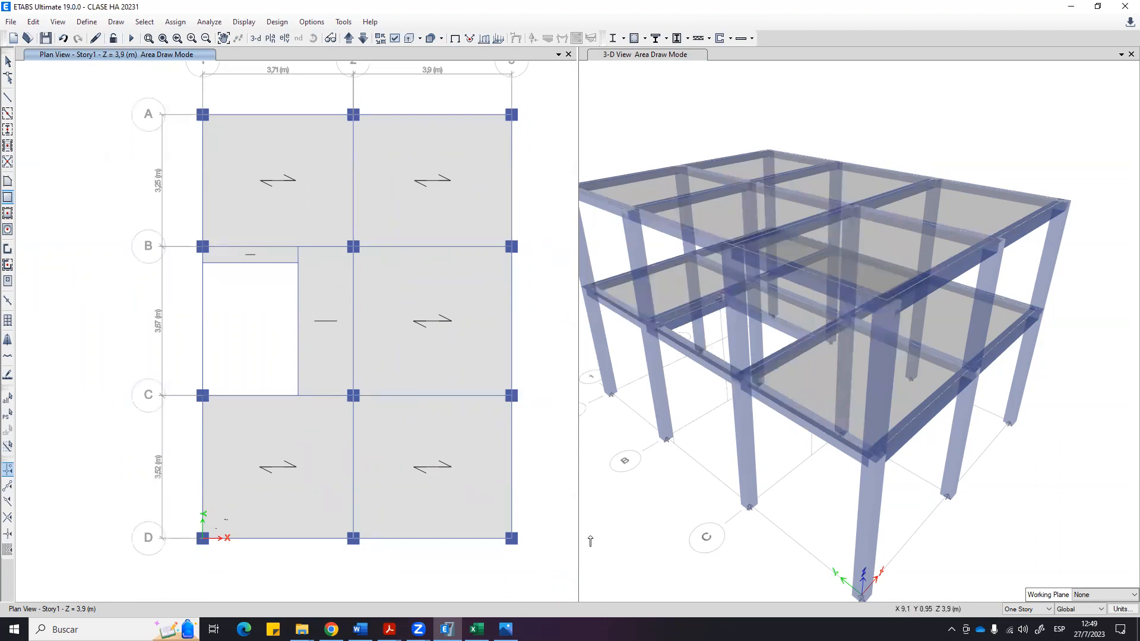
{"action": "middle_click_drag", "start_coordinate": [397, 336], "coordinate": [371, 337]}
{"action": "key", "text": "Escape"}
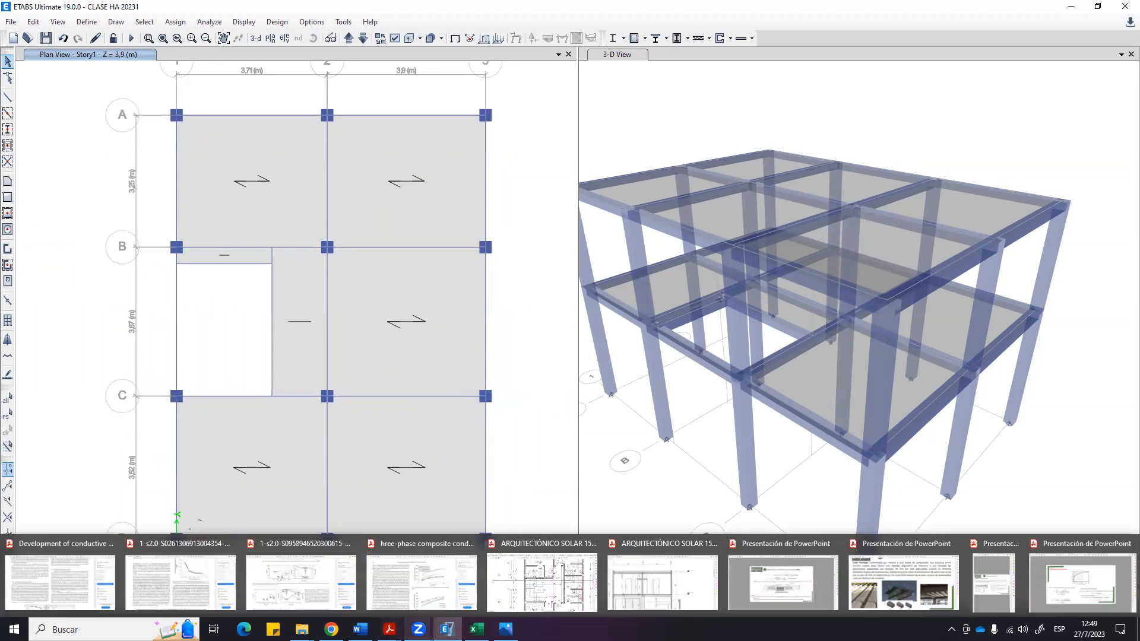
Switch to the ARQUITECTÓNICO SOLAR 15_01 PDF, examine the floor projections beyond axes A and D, and return to ETABS.
{"action": "mouse_move", "coordinate": [418, 628]}
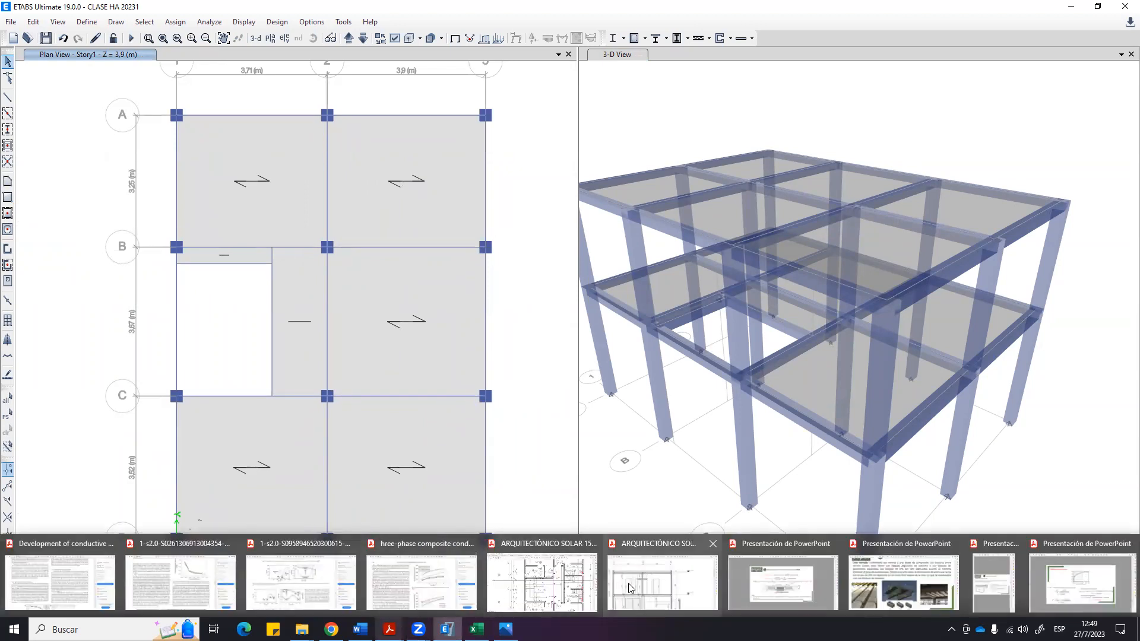
{"action": "left_click", "coordinate": [542, 585]}
{"action": "scroll", "coordinate": [604, 363], "scroll_direction": "down", "scroll_amount": 1, "text": "ctrl"}
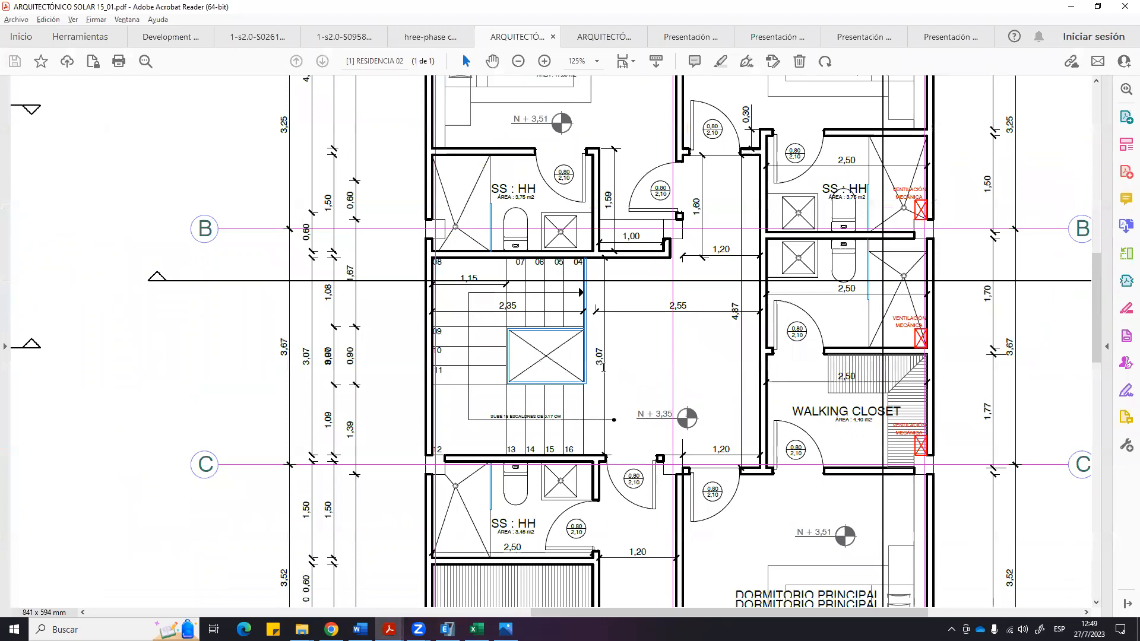
{"action": "scroll", "coordinate": [604, 363], "scroll_direction": "down", "scroll_amount": 5}
{"action": "scroll", "coordinate": [604, 372], "scroll_direction": "down", "scroll_amount": 1}
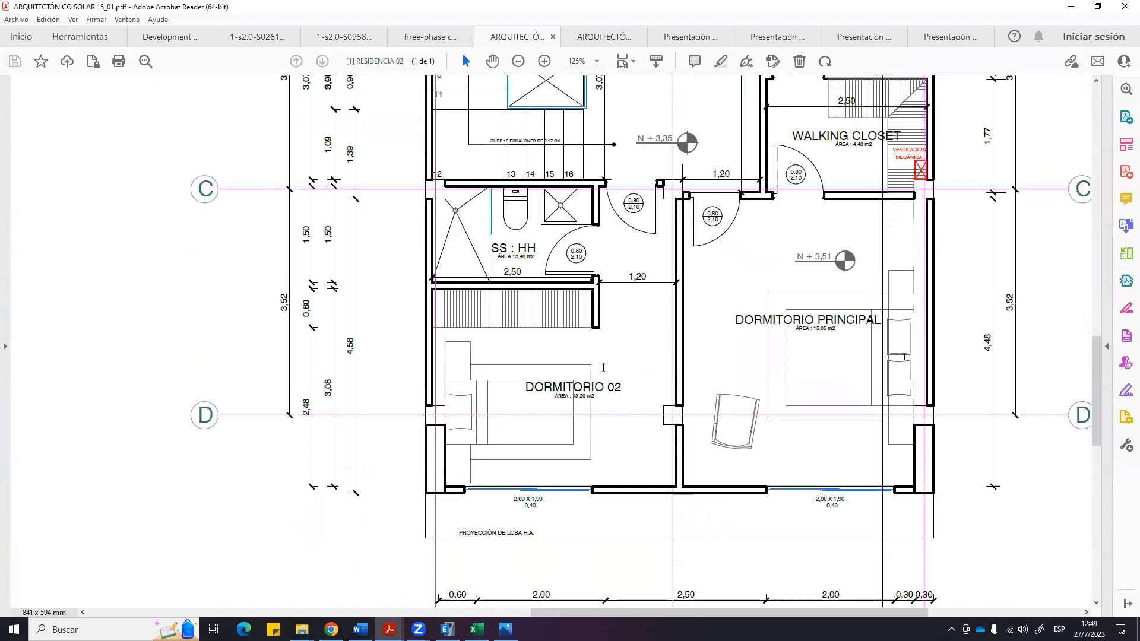
{"action": "scroll", "coordinate": [994, 489], "scroll_direction": "up", "scroll_amount": 5}
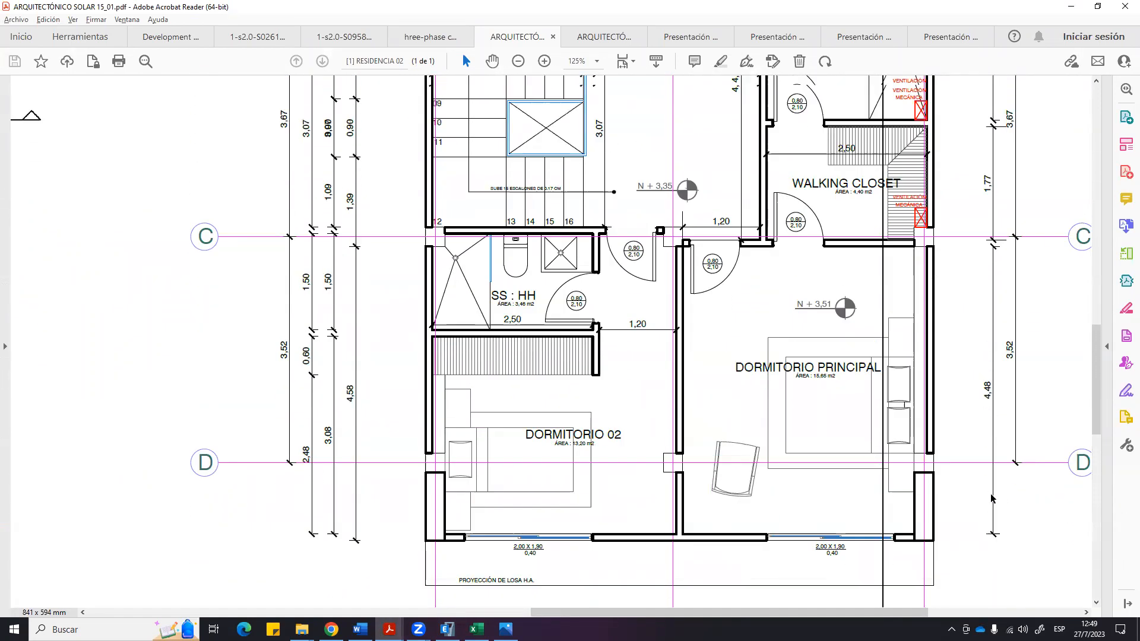
{"action": "scroll", "coordinate": [969, 432], "scroll_direction": "up", "scroll_amount": 4}
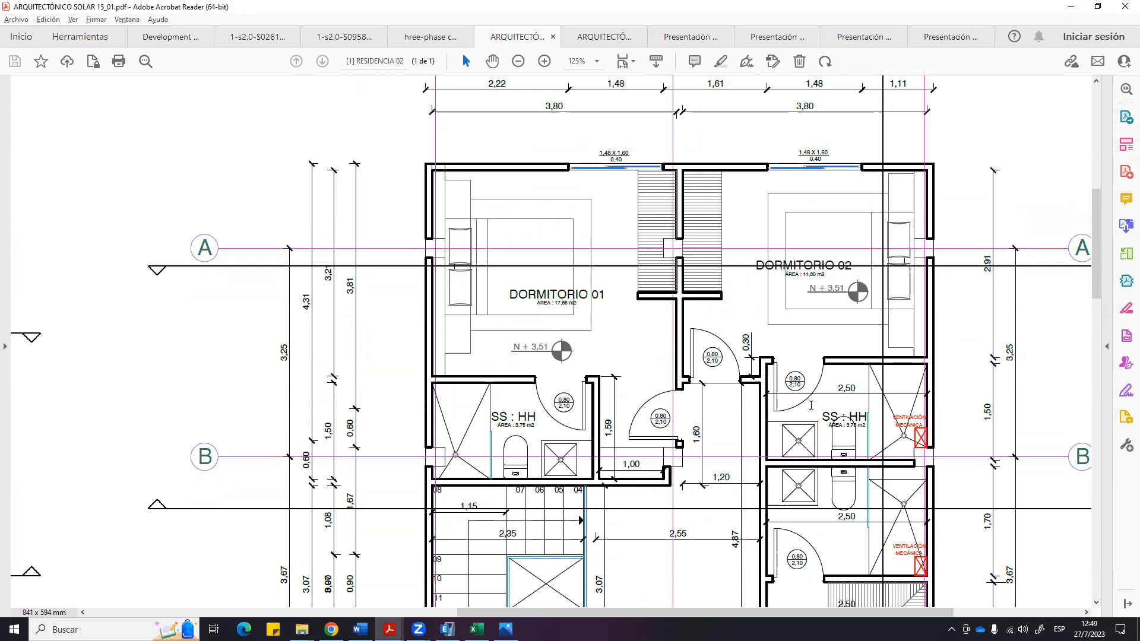
{"action": "scroll", "coordinate": [815, 403], "scroll_direction": "down", "scroll_amount": 1, "text": "ctrl"}
{"action": "scroll", "coordinate": [478, 363], "scroll_direction": "down", "scroll_amount": 2}
{"action": "scroll", "coordinate": [492, 361], "scroll_direction": "up", "scroll_amount": 1}
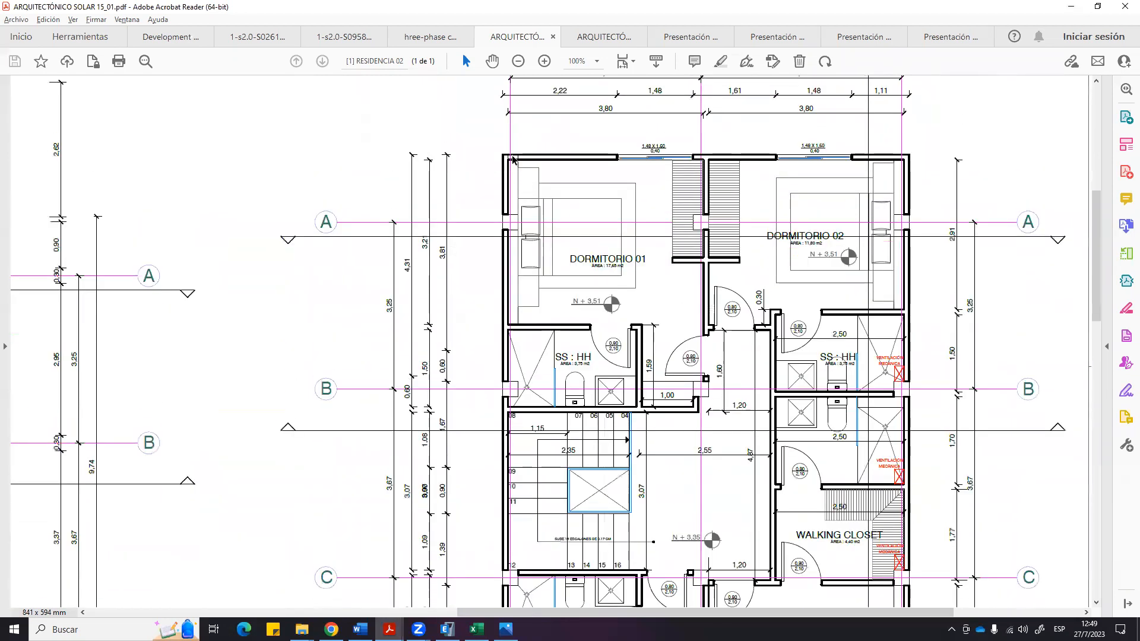
{"action": "scroll", "coordinate": [749, 431], "scroll_direction": "down", "scroll_amount": 3}
{"action": "scroll", "coordinate": [749, 431], "scroll_direction": "down", "scroll_amount": 1}
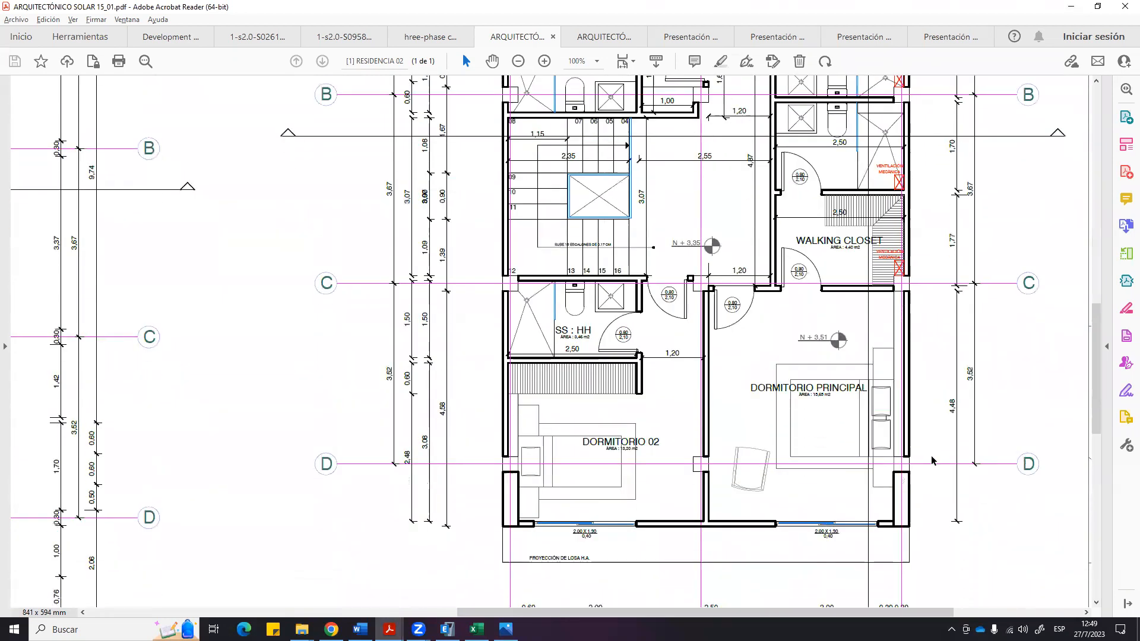
{"action": "scroll", "coordinate": [397, 163], "scroll_direction": "up", "scroll_amount": 1}
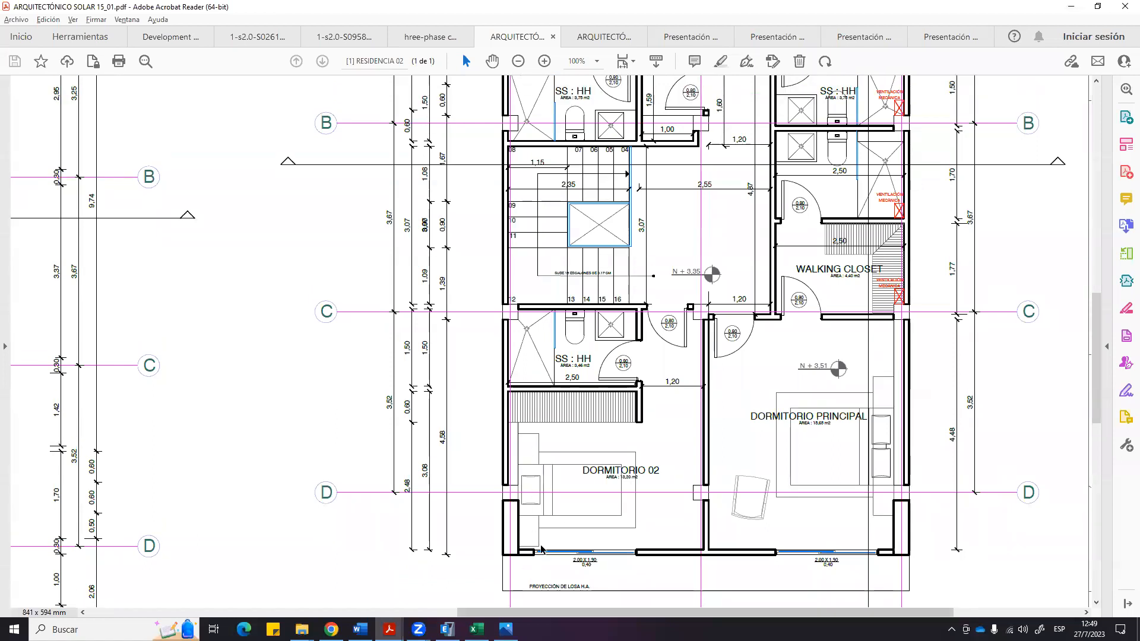
{"action": "scroll", "coordinate": [546, 469], "scroll_direction": "up", "scroll_amount": 4}
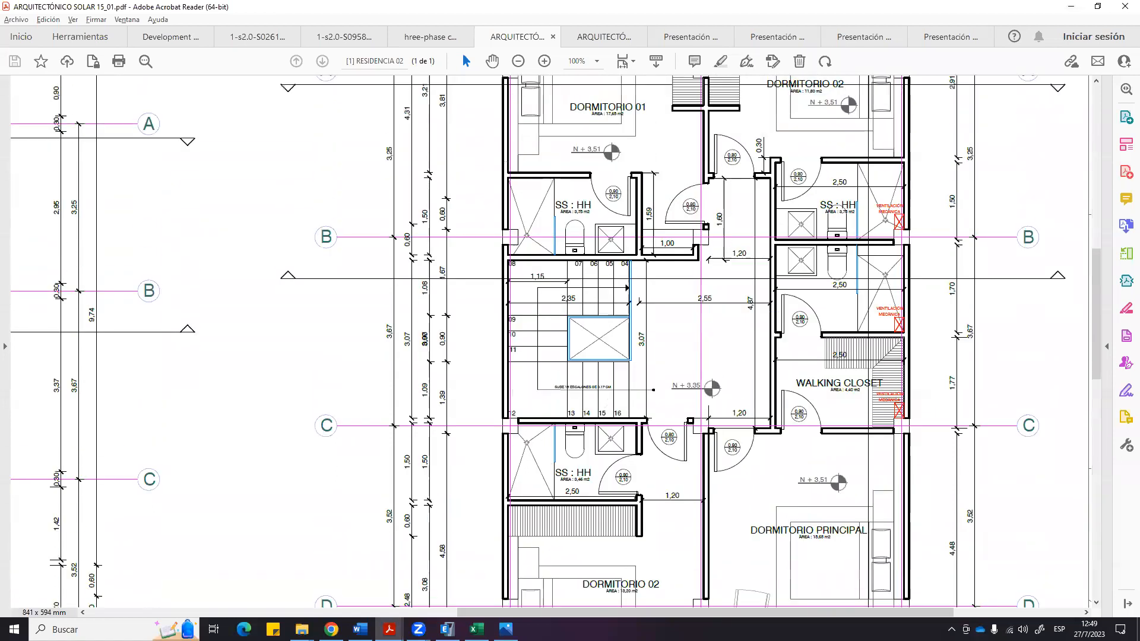
{"action": "key", "text": "alt+Tab"}
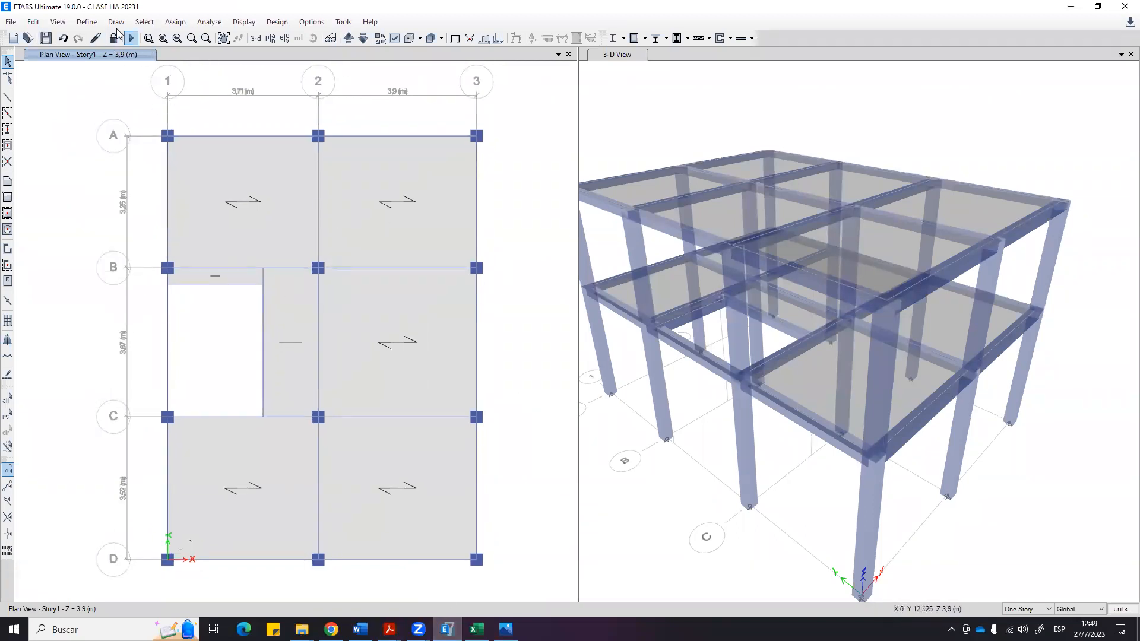
Draw reference points with a plan Y offset of 1 m from the intersections of axis A with axes 1, 2 and 3.
{"action": "left_click", "coordinate": [114, 22]}
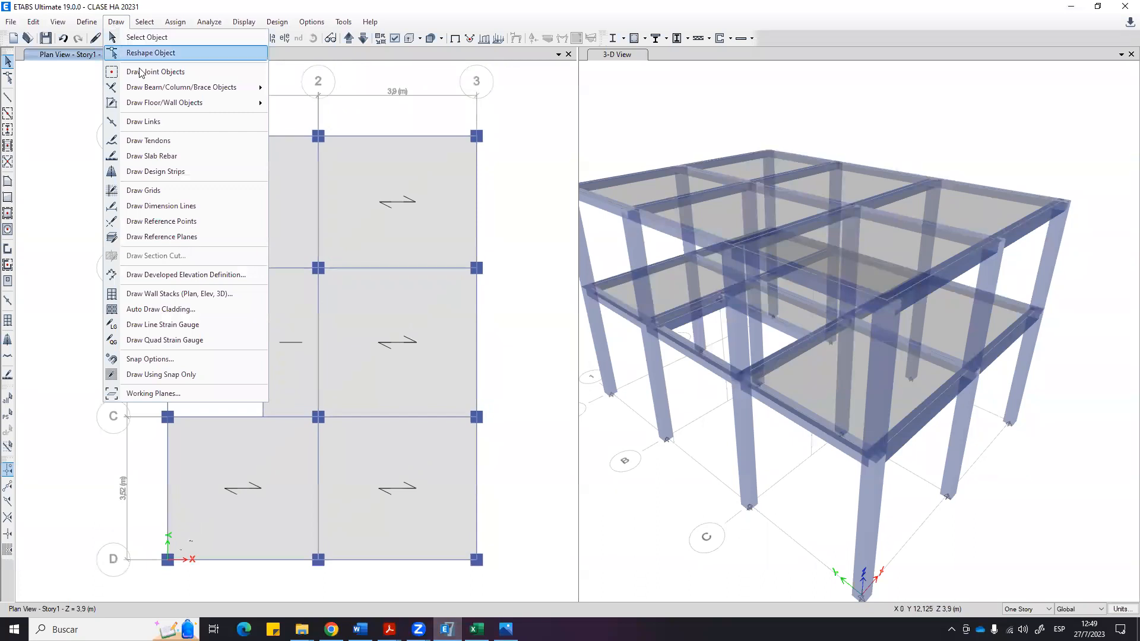
{"action": "left_click", "coordinate": [186, 222]}
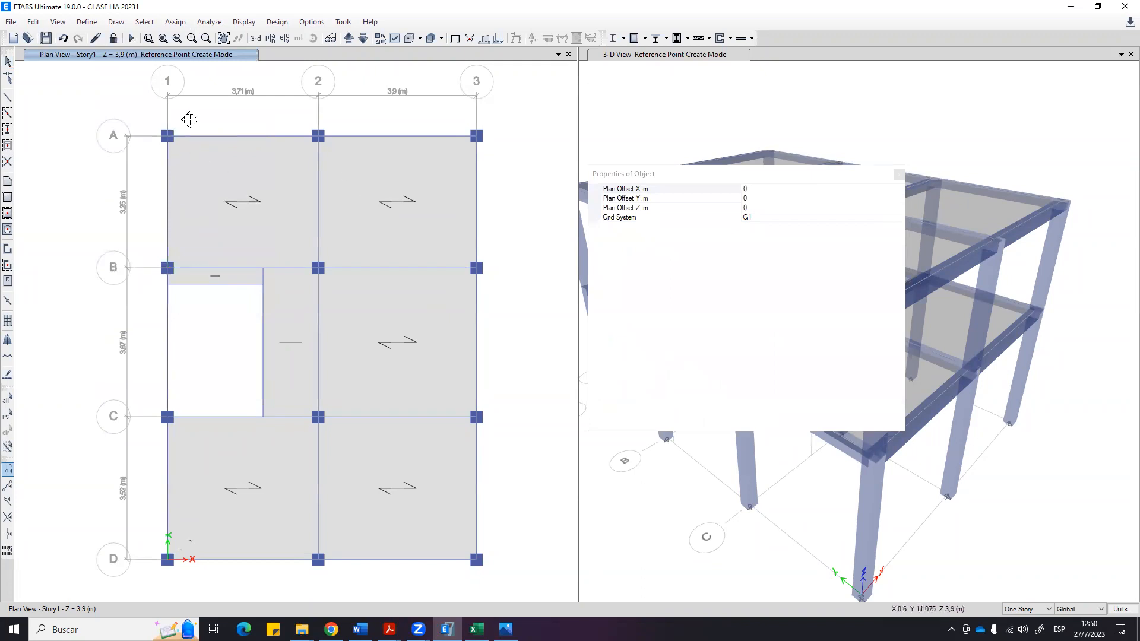
{"action": "left_click", "coordinate": [759, 198]}
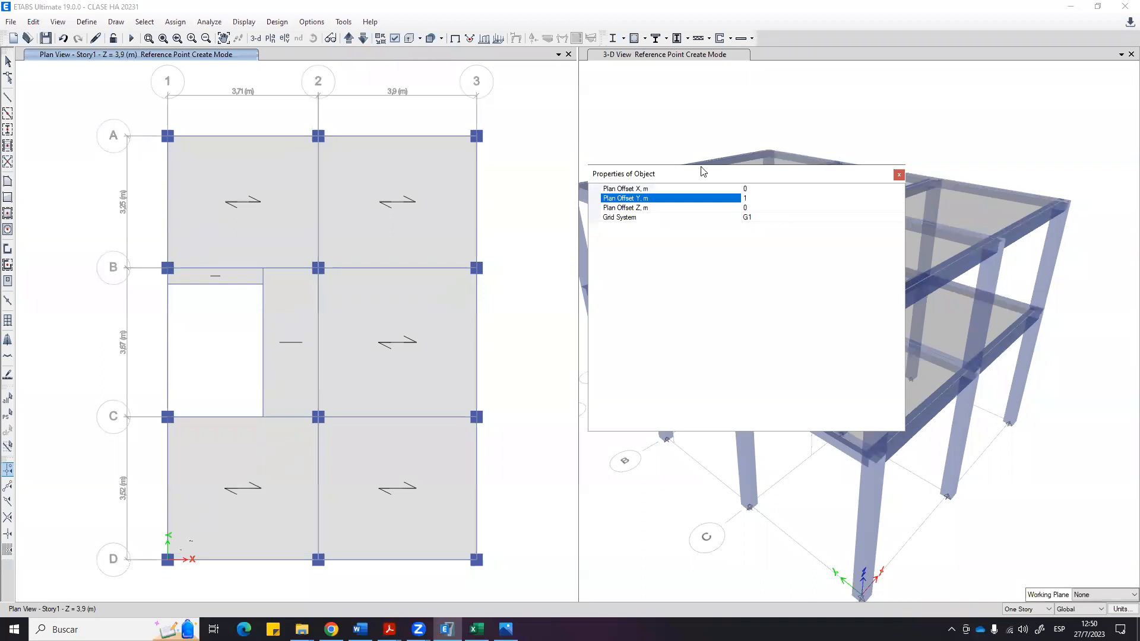
{"action": "left_click", "coordinate": [168, 136]}
{"action": "scroll", "coordinate": [165, 95], "scroll_direction": "up", "scroll_amount": 2}
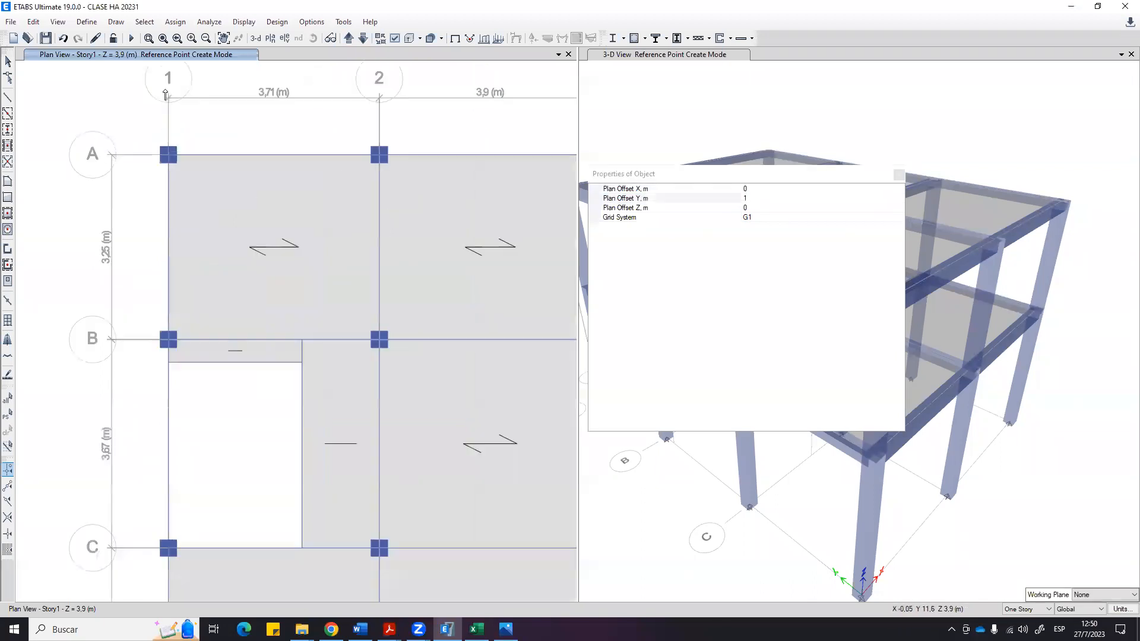
{"action": "scroll", "coordinate": [166, 95], "scroll_direction": "up", "scroll_amount": 4}
{"action": "scroll", "coordinate": [178, 254], "scroll_direction": "down", "scroll_amount": 2}
{"action": "middle_click_drag", "start_coordinate": [199, 275], "coordinate": [165, 346]}
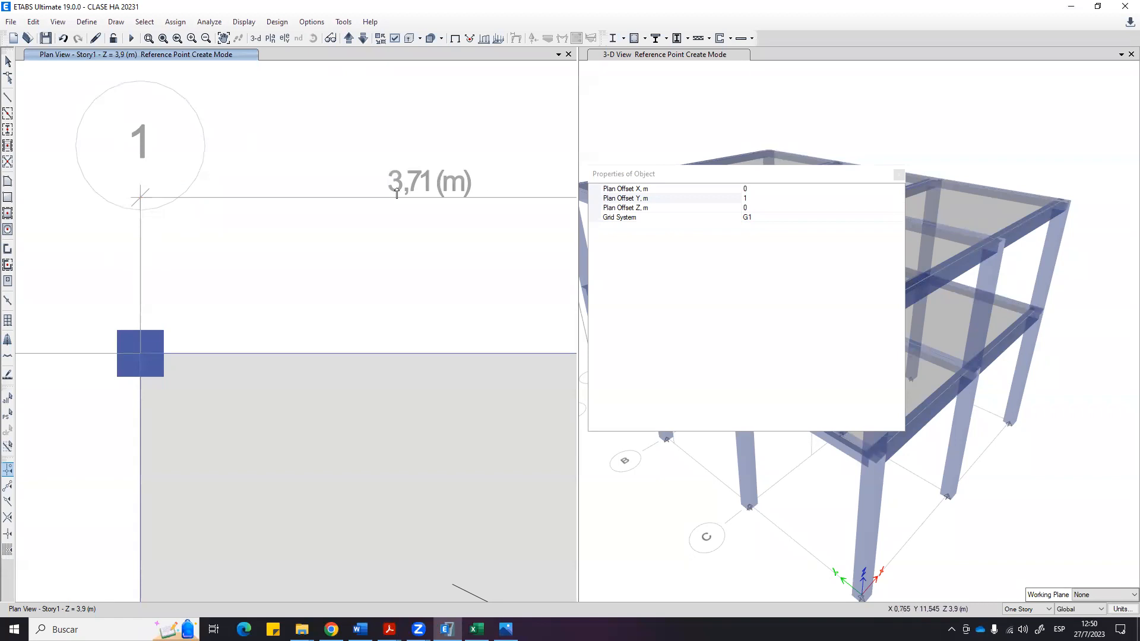
{"action": "scroll", "coordinate": [267, 253], "scroll_direction": "down", "scroll_amount": 2}
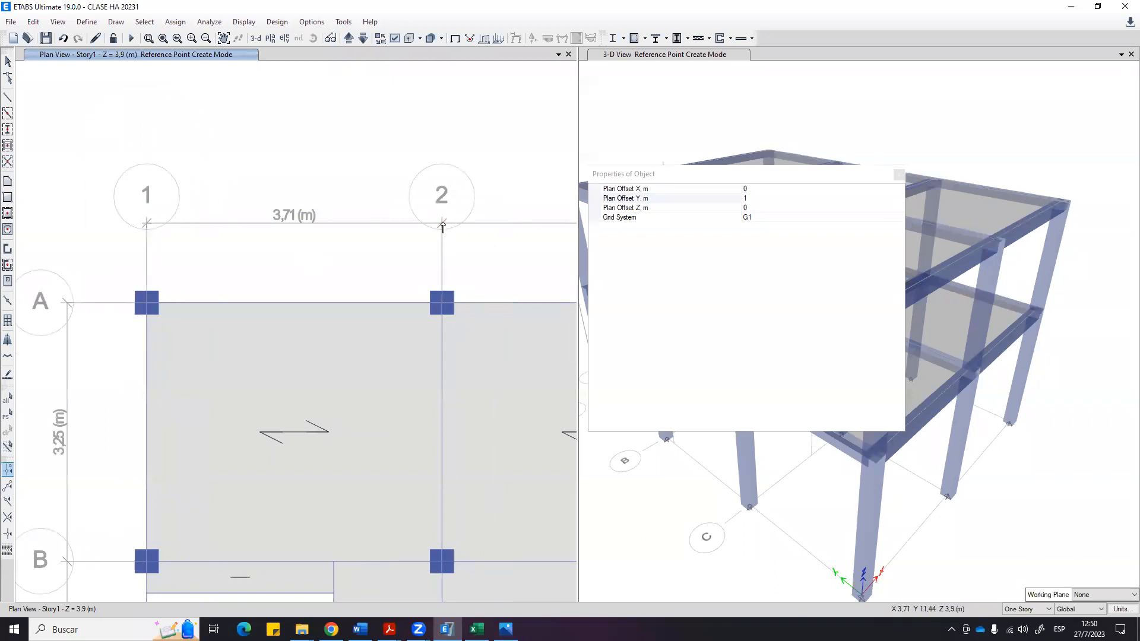
{"action": "middle_click_drag", "start_coordinate": [453, 265], "coordinate": [257, 262]}
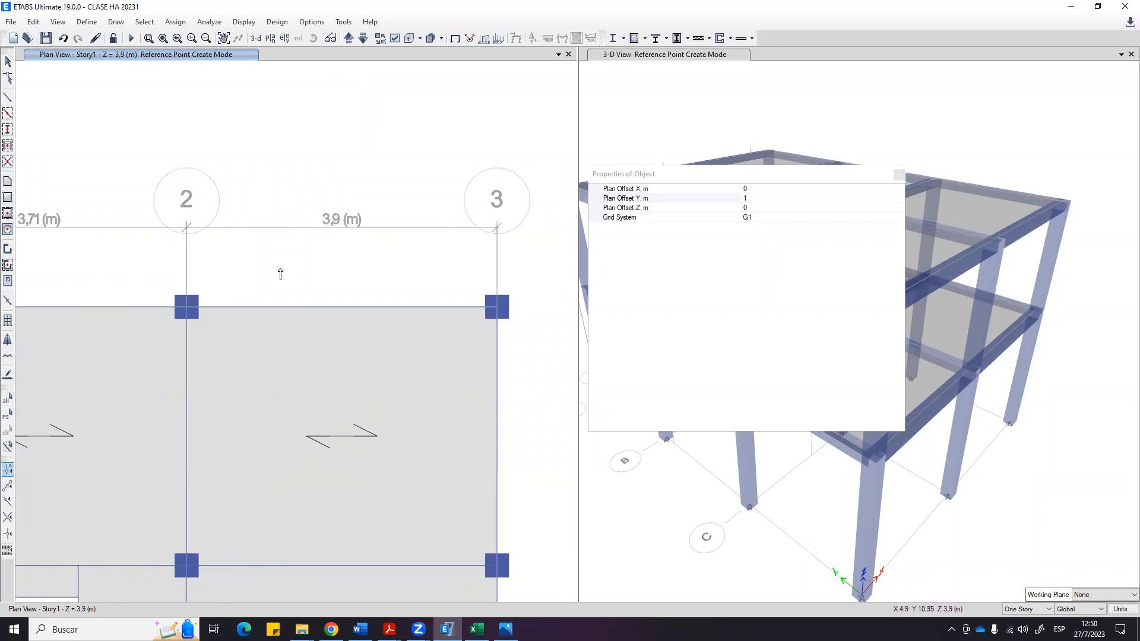
Set the reference point's plan Y offset to -1 m and place one from the intersection of axes 1 and D.
{"action": "scroll", "coordinate": [280, 274], "scroll_direction": "down", "scroll_amount": 2}
{"action": "middle_click_drag", "start_coordinate": [286, 455], "coordinate": [331, 156]}
{"action": "middle_click_drag", "start_coordinate": [157, 448], "coordinate": [180, 378]}
{"action": "scroll", "coordinate": [143, 410], "scroll_direction": "up", "scroll_amount": 1}
{"action": "scroll", "coordinate": [144, 410], "scroll_direction": "up", "scroll_amount": 1}
{"action": "scroll", "coordinate": [167, 331], "scroll_direction": "up", "scroll_amount": 2}
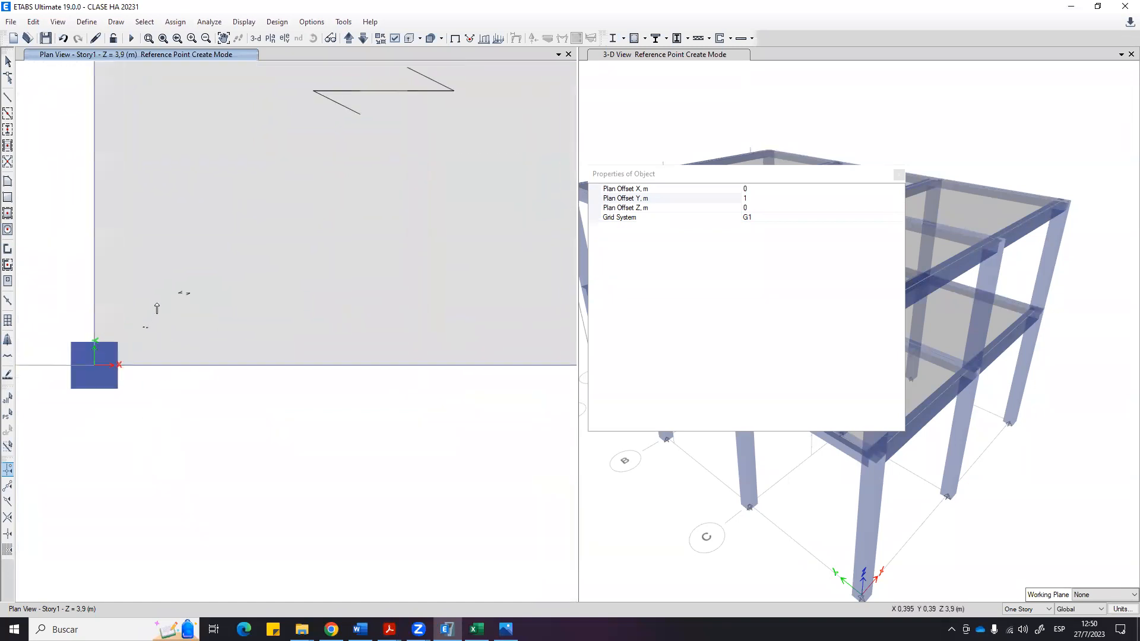
{"action": "scroll", "coordinate": [157, 308], "scroll_direction": "up", "scroll_amount": 2}
{"action": "scroll", "coordinate": [180, 356], "scroll_direction": "down", "scroll_amount": 4}
{"action": "middle_click_drag", "start_coordinate": [193, 388], "coordinate": [222, 341]}
{"action": "middle_click_drag", "start_coordinate": [409, 331], "coordinate": [353, 331]}
{"action": "left_click", "coordinate": [758, 199]}
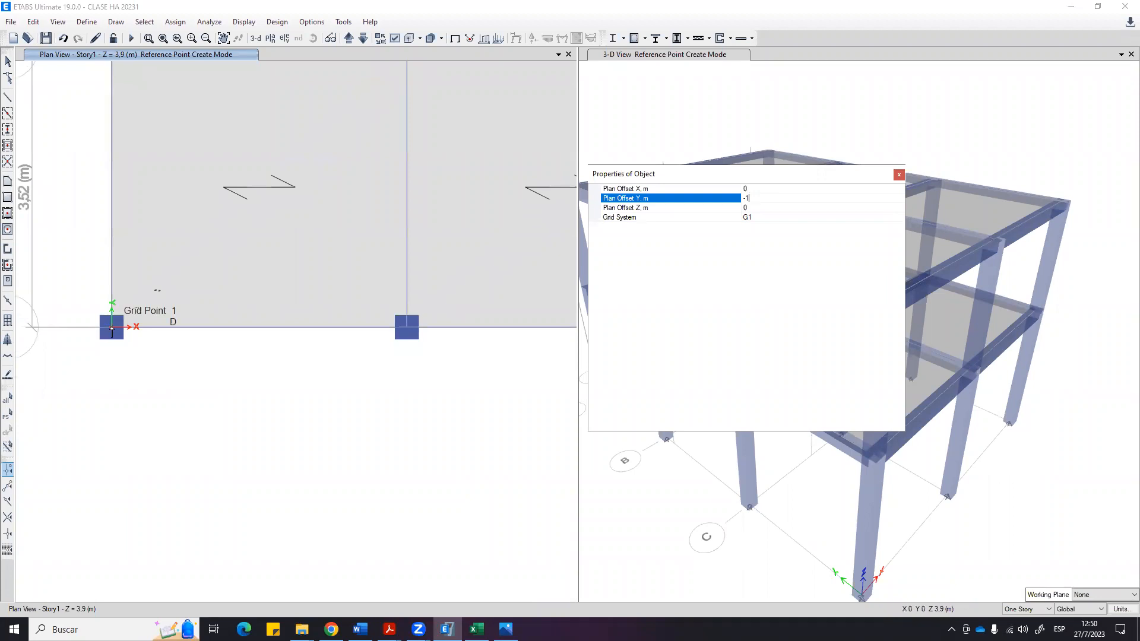
{"action": "left_click", "coordinate": [112, 331]}
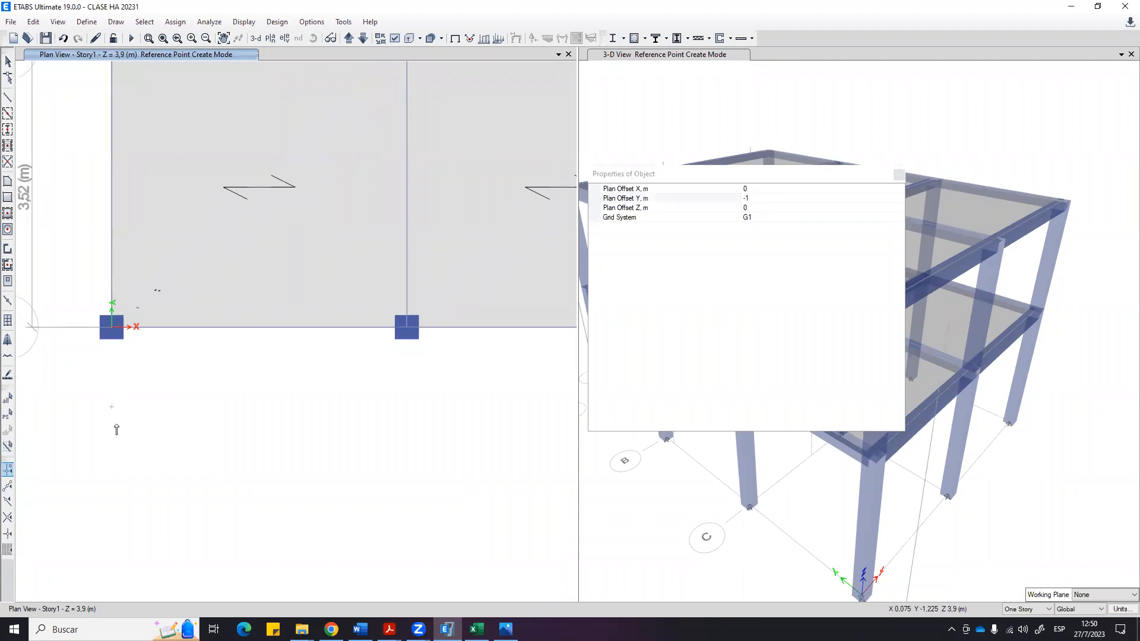
Place reference points with the same -1 m Y offset from the intersections of axis D with axes 2 and 3, and close the object properties.
{"action": "left_click", "coordinate": [405, 331]}
{"action": "middle_click_drag", "start_coordinate": [458, 377], "coordinate": [343, 371]}
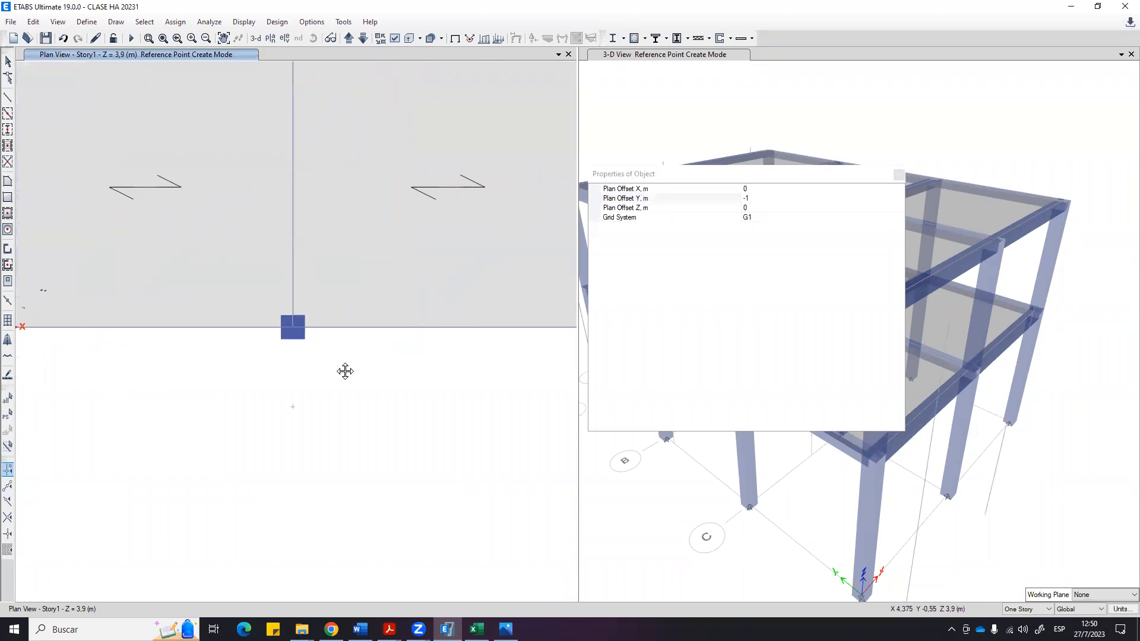
{"action": "middle_click_drag", "start_coordinate": [594, 340], "coordinate": [493, 340]}
{"action": "left_click", "coordinate": [502, 327]}
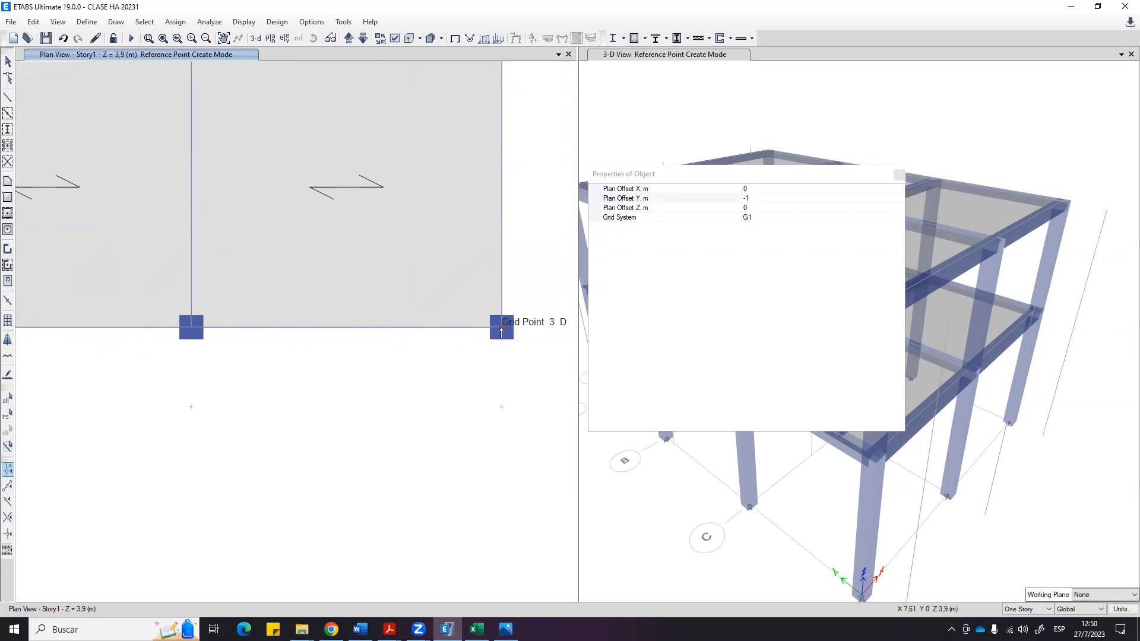
{"action": "scroll", "coordinate": [355, 445], "scroll_direction": "down", "scroll_amount": 2}
{"action": "middle_click_drag", "start_coordinate": [388, 321], "coordinate": [371, 438]}
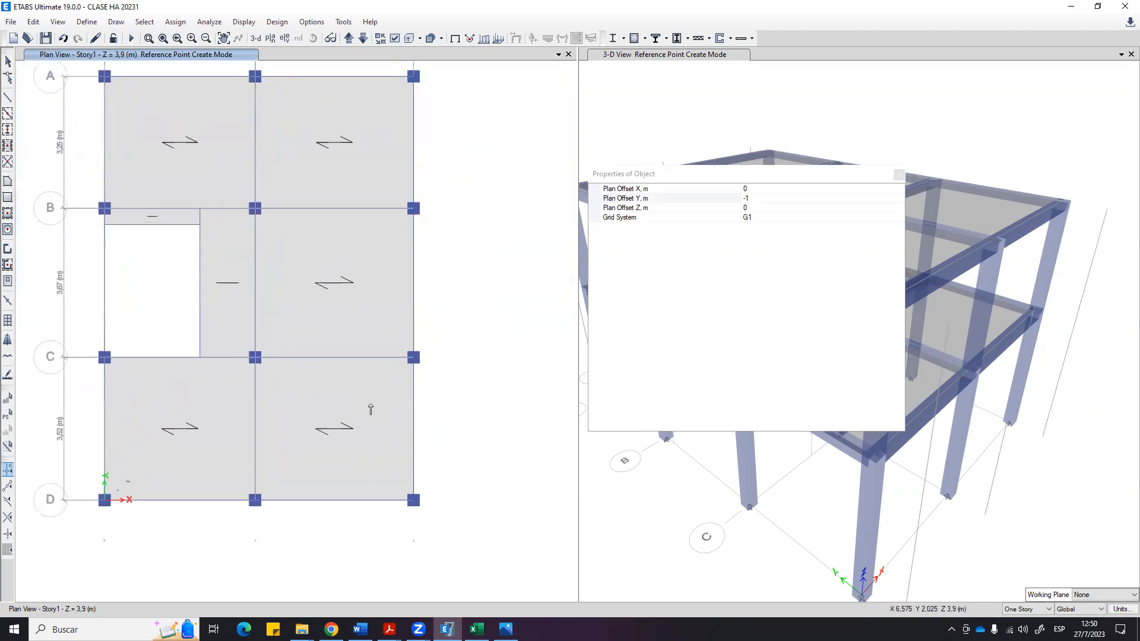
{"action": "left_click", "coordinate": [900, 175]}
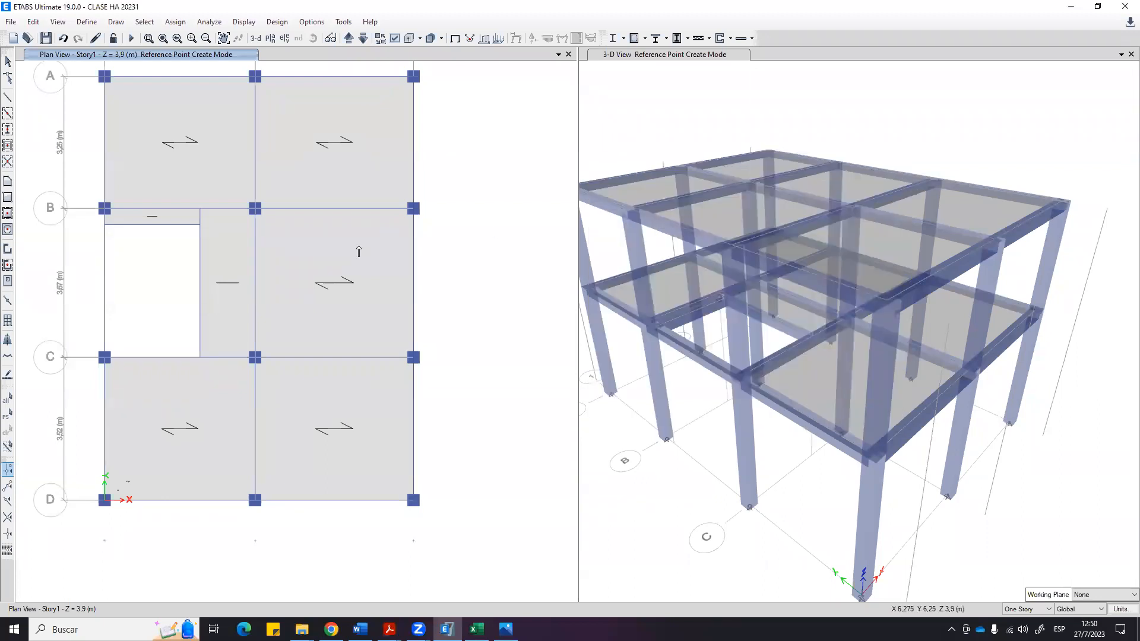
Draw V30X20 frame beams from axis D to the outer reference points on axes 1 and 2.
{"action": "left_click", "coordinate": [8, 98]}
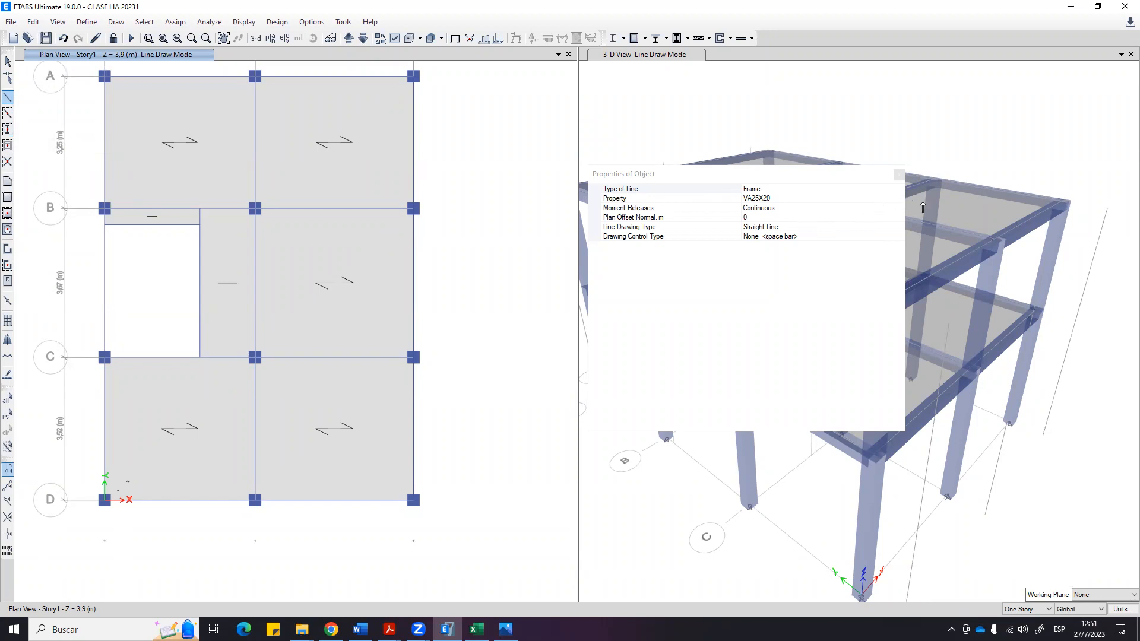
{"action": "left_click", "coordinate": [902, 199]}
{"action": "left_click", "coordinate": [891, 199]}
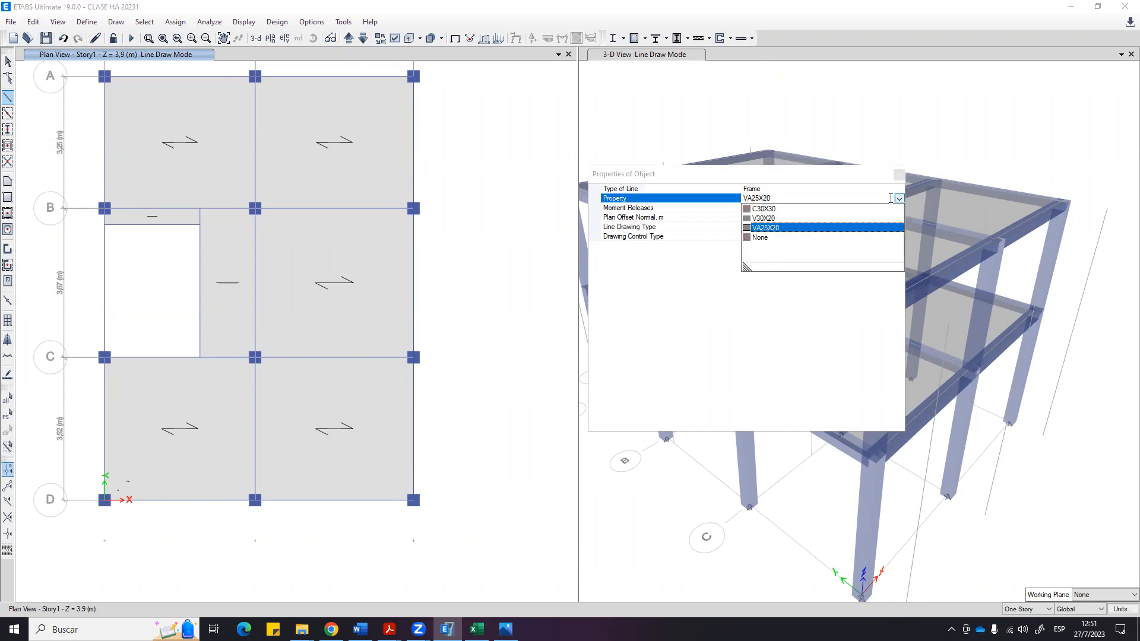
{"action": "left_click", "coordinate": [768, 219]}
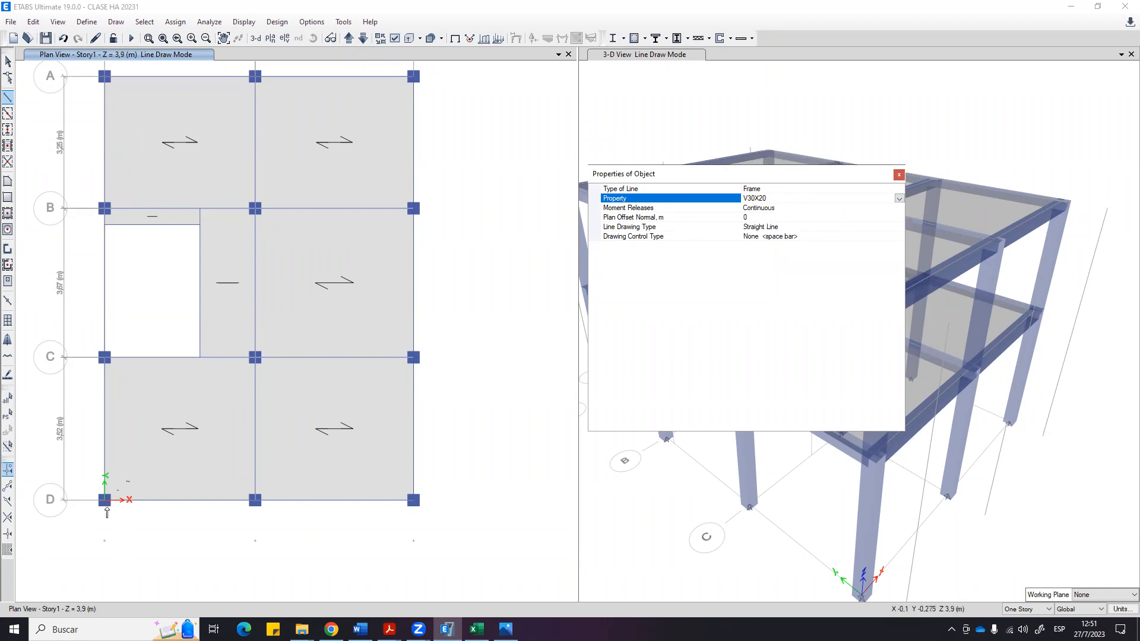
{"action": "left_click", "coordinate": [104, 502]}
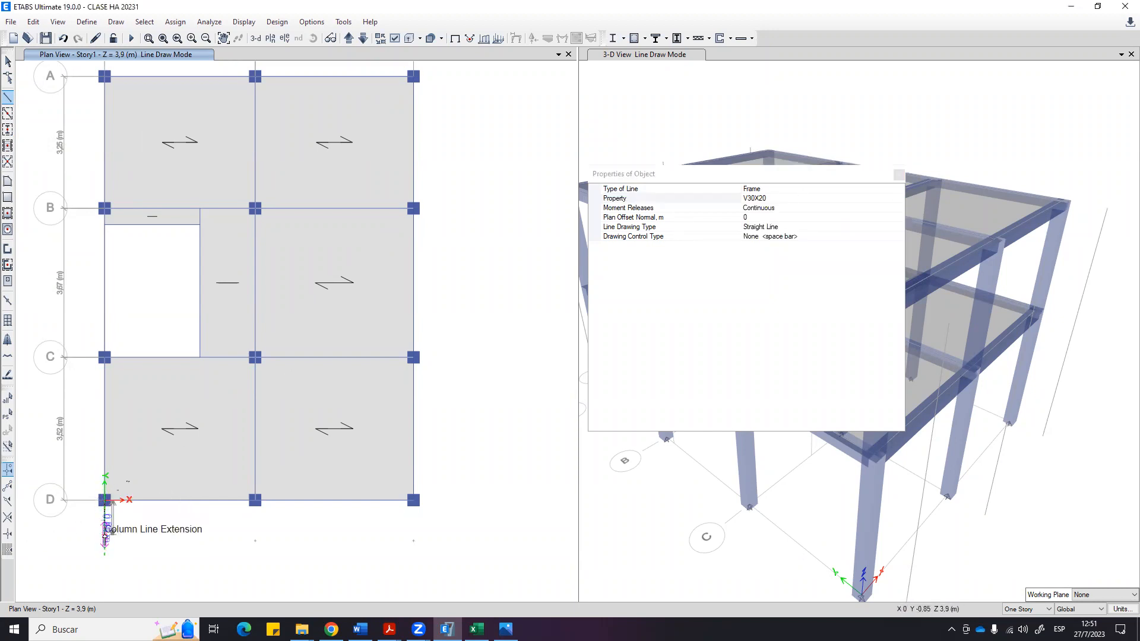
{"action": "left_click", "coordinate": [105, 541]}
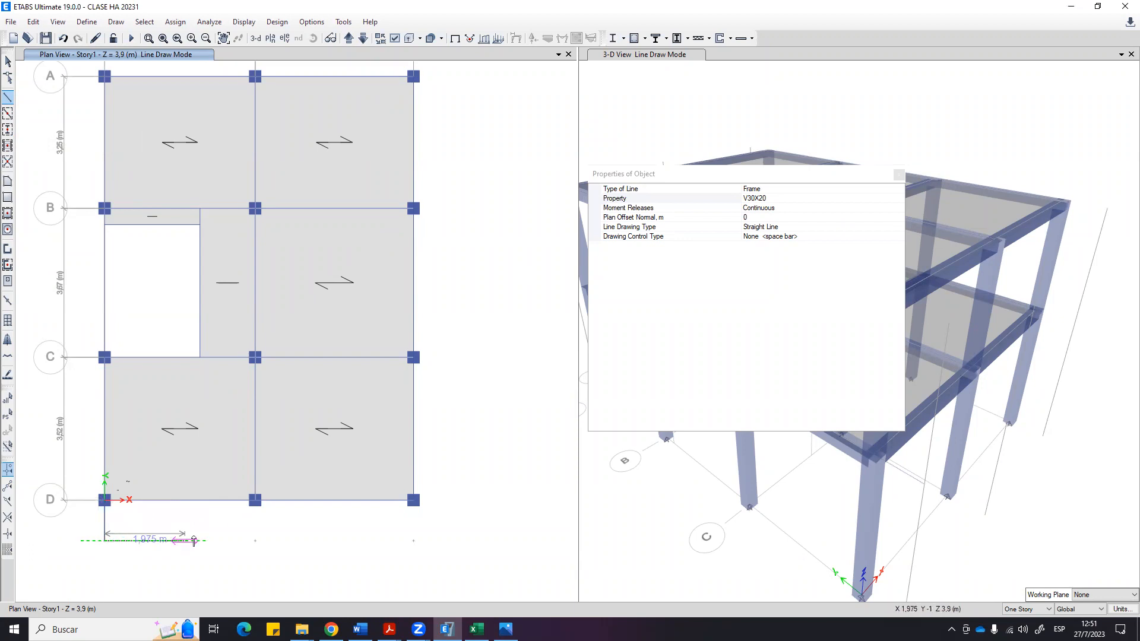
{"action": "left_click", "coordinate": [254, 501]}
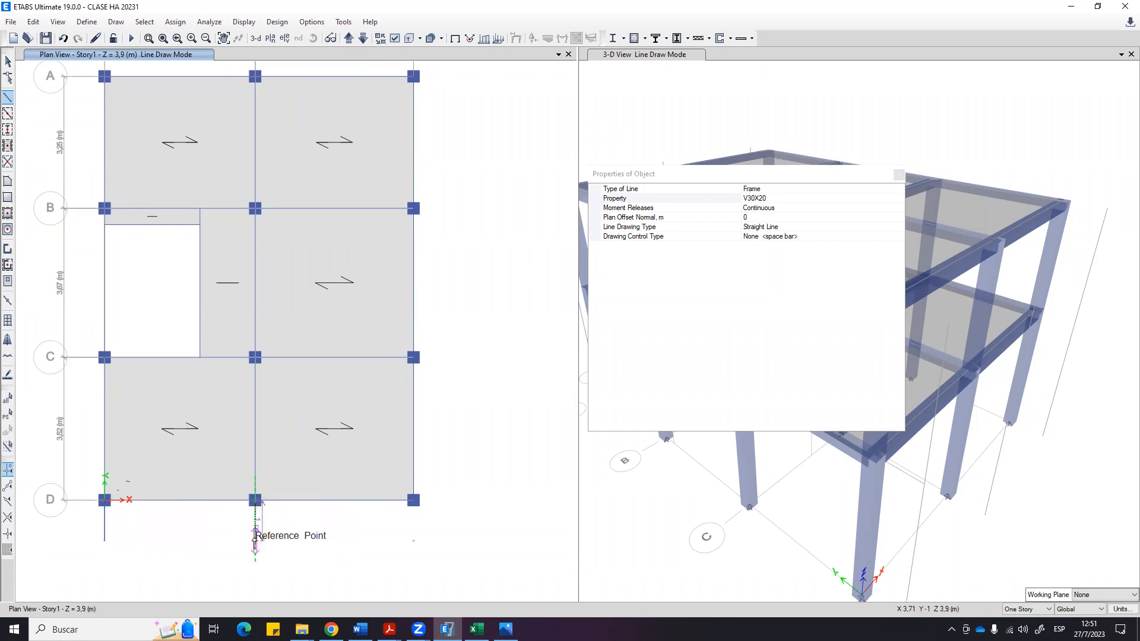
{"action": "left_click", "coordinate": [256, 540]}
{"action": "key", "text": "Escape"}
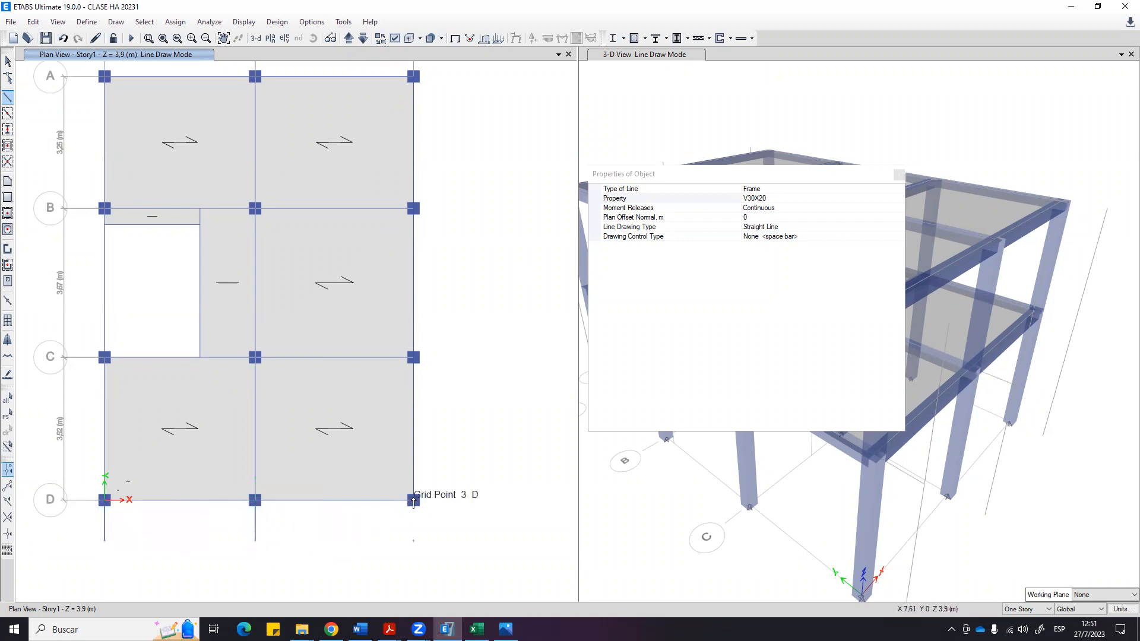
Draw the V30X20 cantilever beam on axis 3 beyond axis D and the edge beam along the outer reference points to axis 1.
{"action": "left_click", "coordinate": [413, 541]}
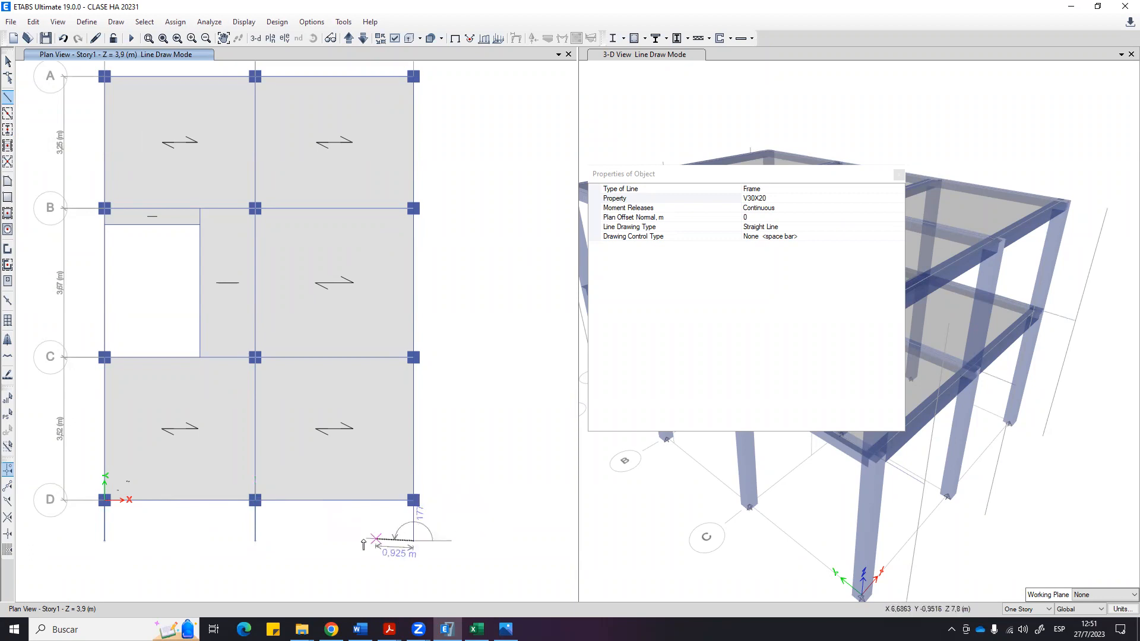
{"action": "left_click", "coordinate": [104, 540]}
{"action": "key", "text": "Escape"}
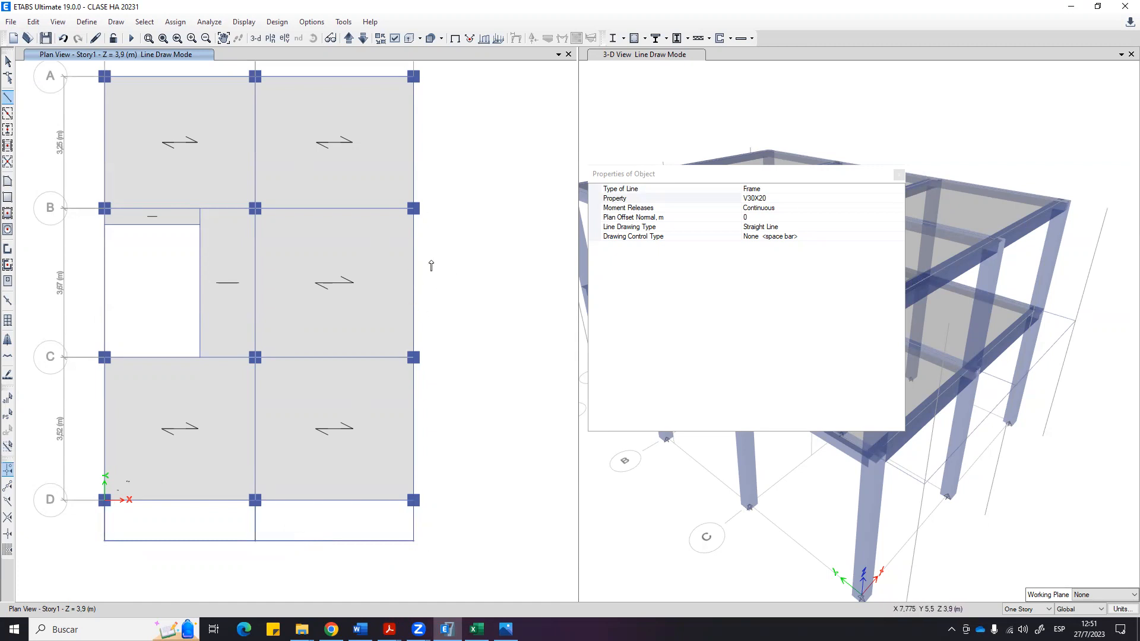
Draw V30X20 cantilever beams from axis A to the outer reference points on axes 3 and 2.
{"action": "scroll", "coordinate": [425, 370], "scroll_direction": "up", "scroll_amount": 3}
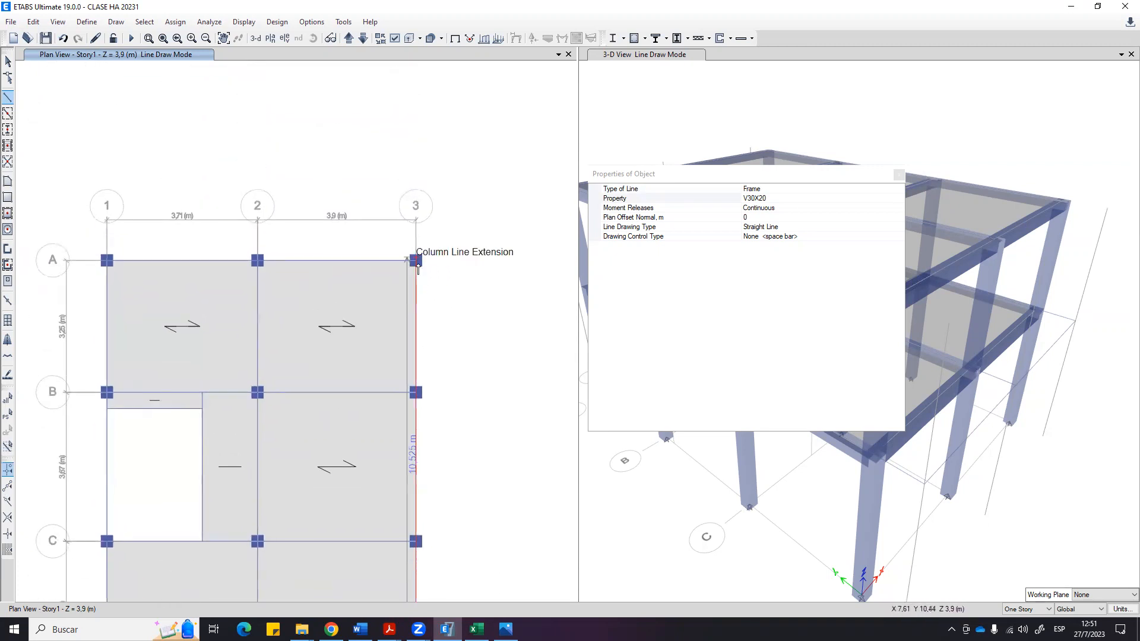
{"action": "scroll", "coordinate": [417, 263], "scroll_direction": "up", "scroll_amount": 2}
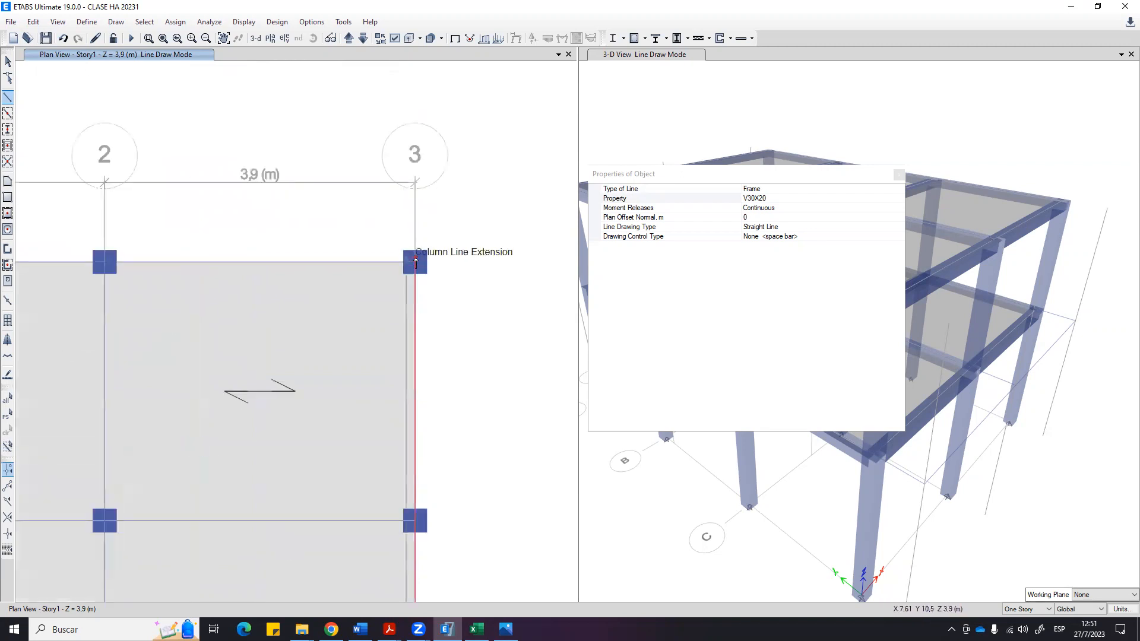
{"action": "left_click", "coordinate": [415, 262]}
{"action": "left_click", "coordinate": [415, 183]}
{"action": "key", "text": "Escape"}
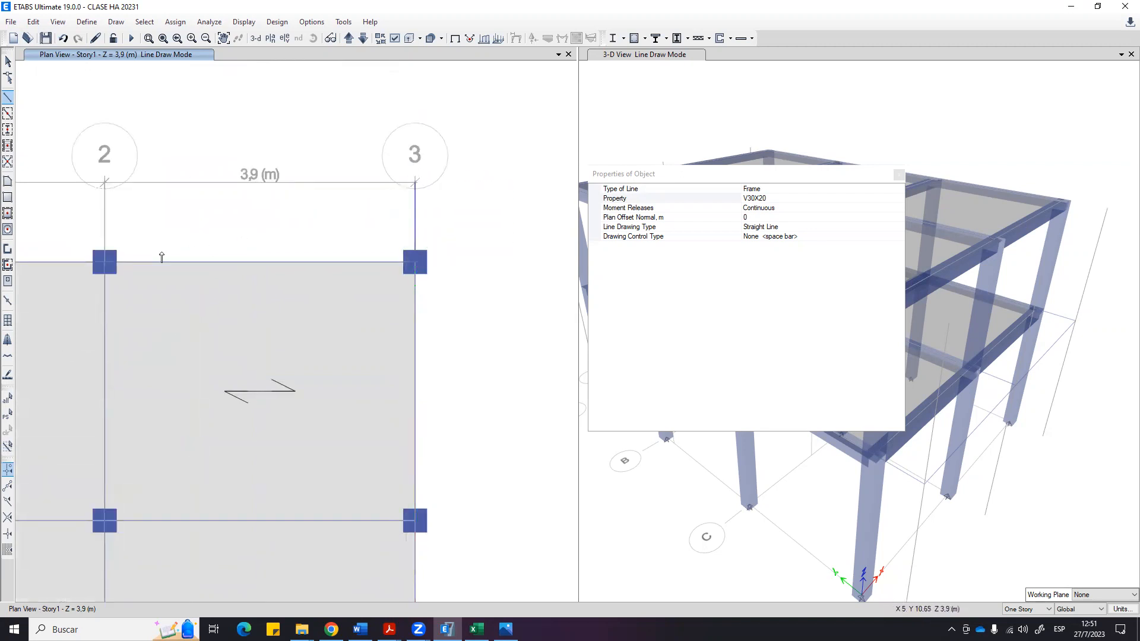
{"action": "left_click", "coordinate": [105, 262]}
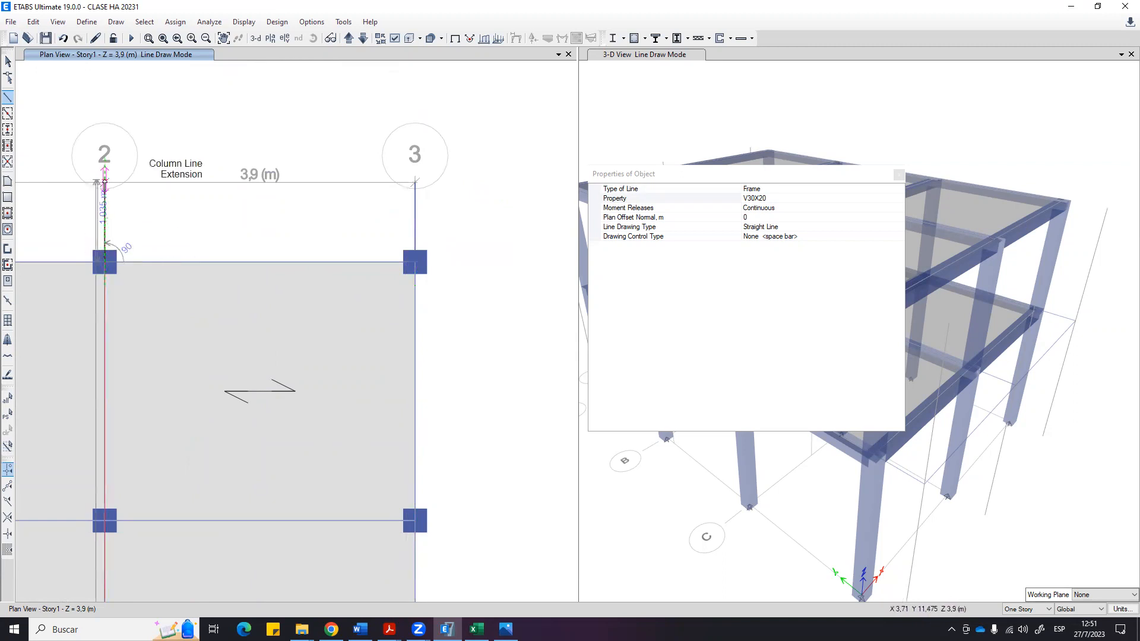
{"action": "left_click", "coordinate": [105, 183]}
{"action": "middle_click_drag", "start_coordinate": [126, 225], "coordinate": [423, 194]}
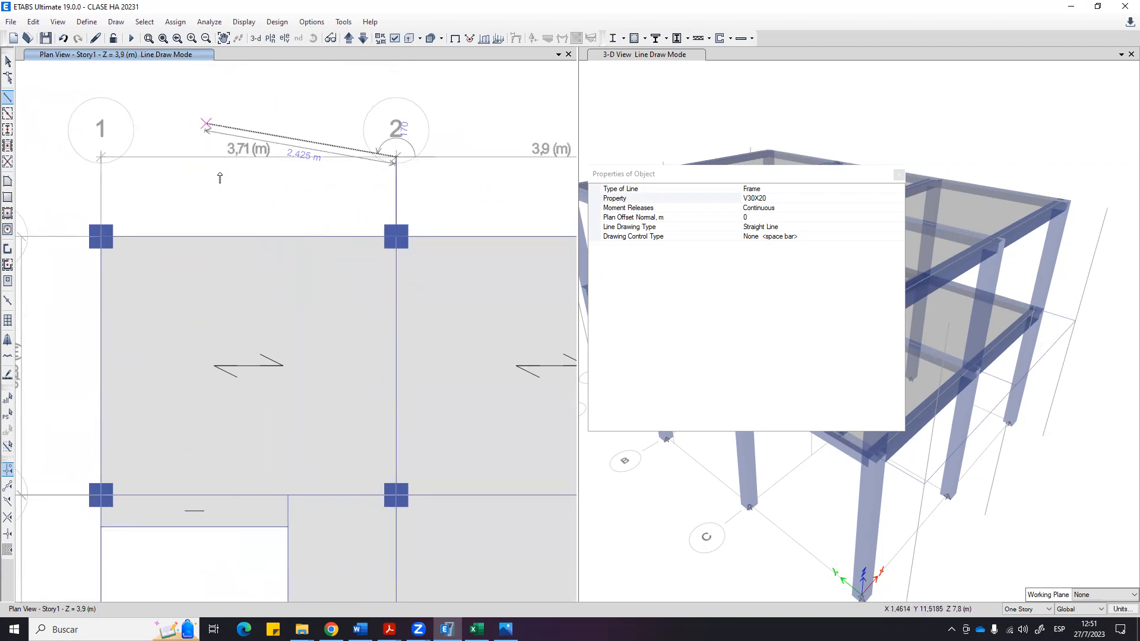
{"action": "key", "text": "Escape"}
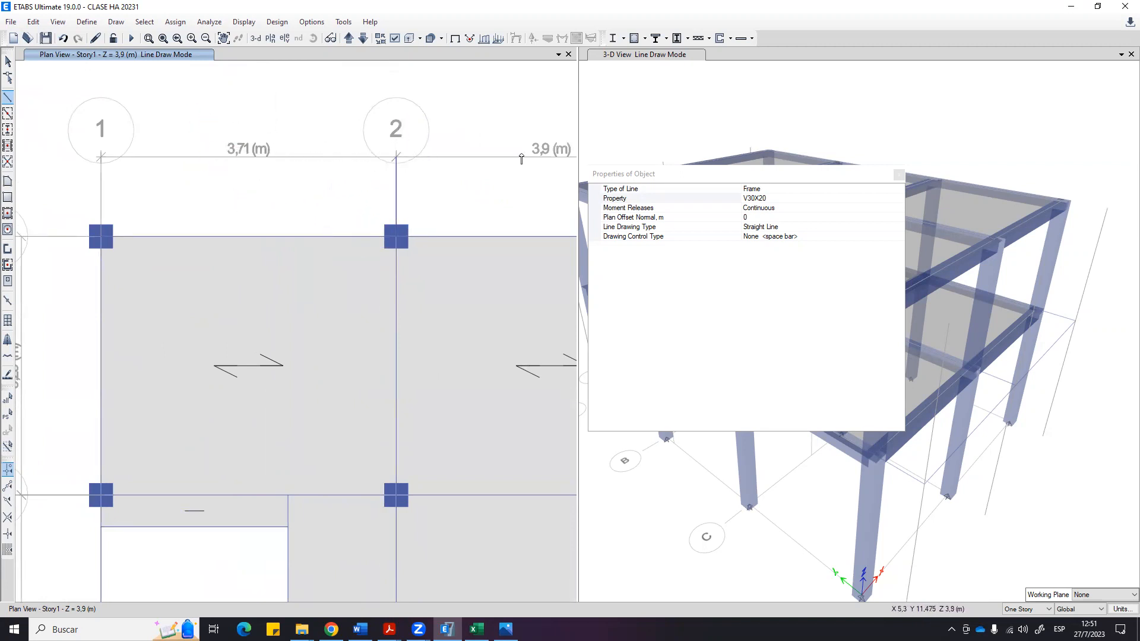
Draw the V30X20 cantilever beam on axis 1 beyond axis A and the edge beam to axis 3, and close the object properties.
{"action": "left_click", "coordinate": [102, 238]}
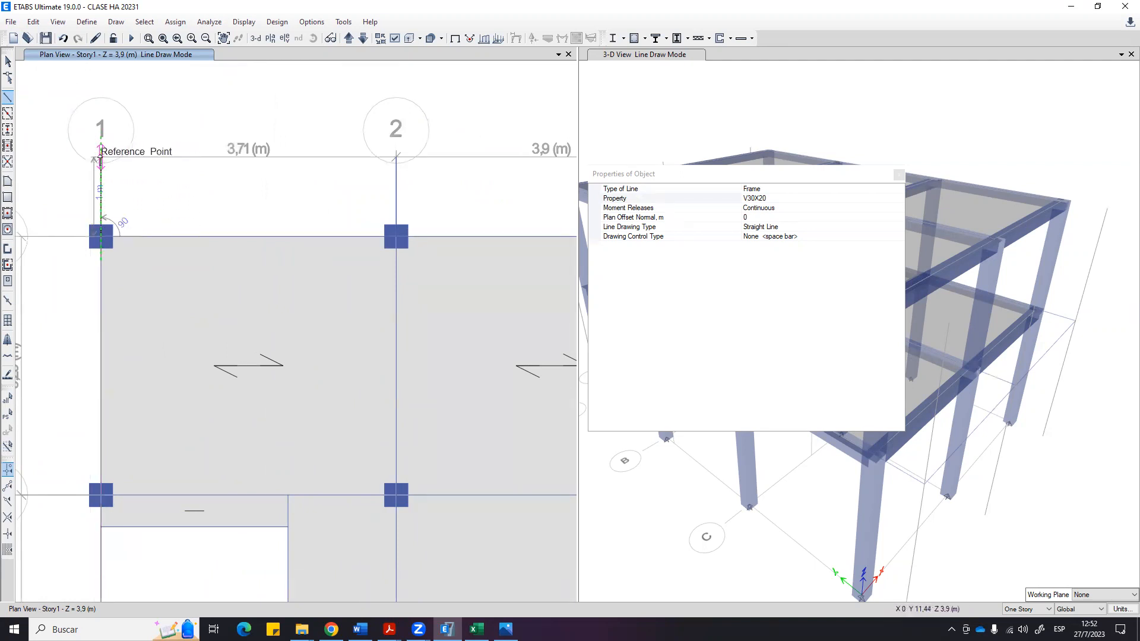
{"action": "left_click", "coordinate": [107, 160]}
{"action": "scroll", "coordinate": [188, 177], "scroll_direction": "down", "scroll_amount": 2}
{"action": "middle_click_drag", "start_coordinate": [217, 178], "coordinate": [142, 190]}
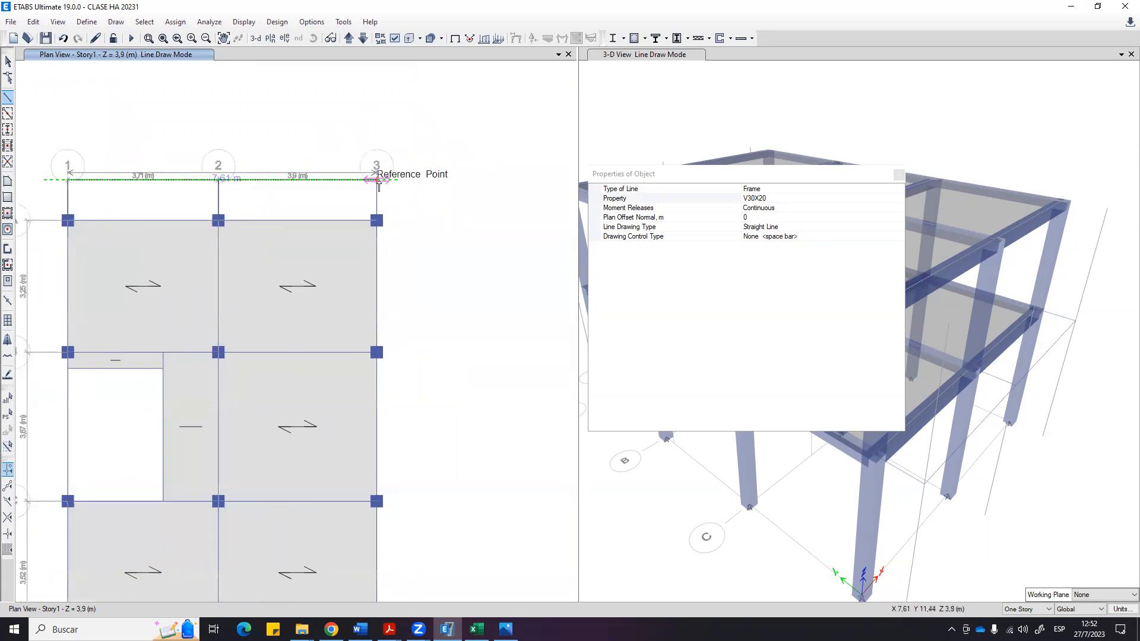
{"action": "left_click", "coordinate": [377, 184]}
{"action": "key", "text": "Escape"}
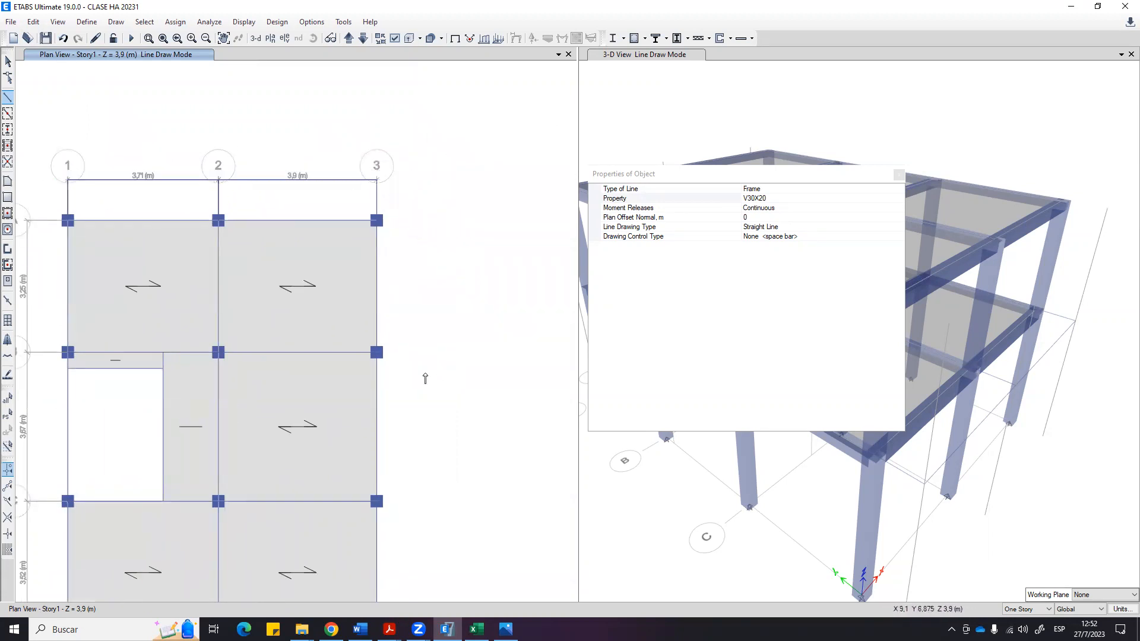
{"action": "scroll", "coordinate": [408, 418], "scroll_direction": "down", "scroll_amount": 2}
{"action": "middle_click_drag", "start_coordinate": [409, 418], "coordinate": [374, 305]}
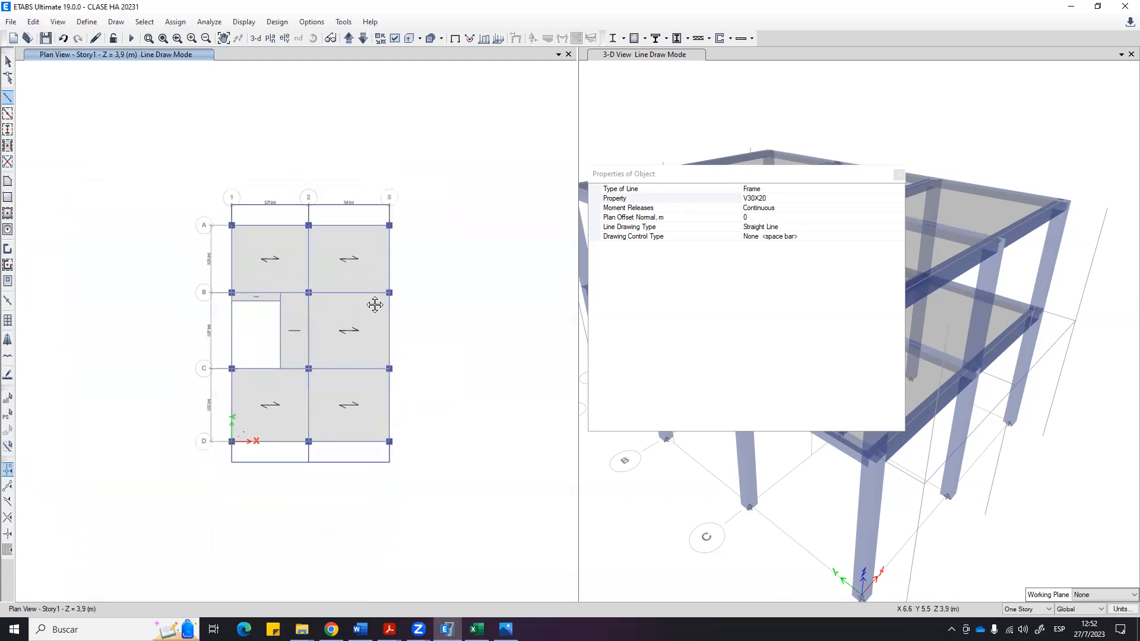
{"action": "scroll", "coordinate": [344, 306], "scroll_direction": "up", "scroll_amount": 2}
{"action": "middle_click_drag", "start_coordinate": [438, 269], "coordinate": [438, 279]}
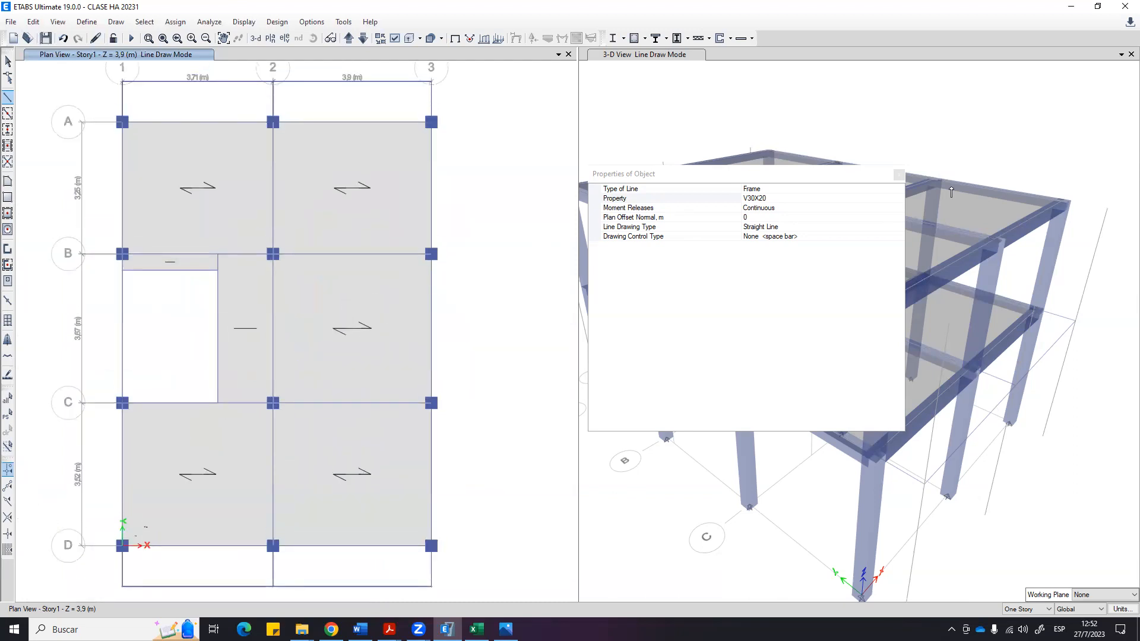
{"action": "left_click", "coordinate": [900, 178]}
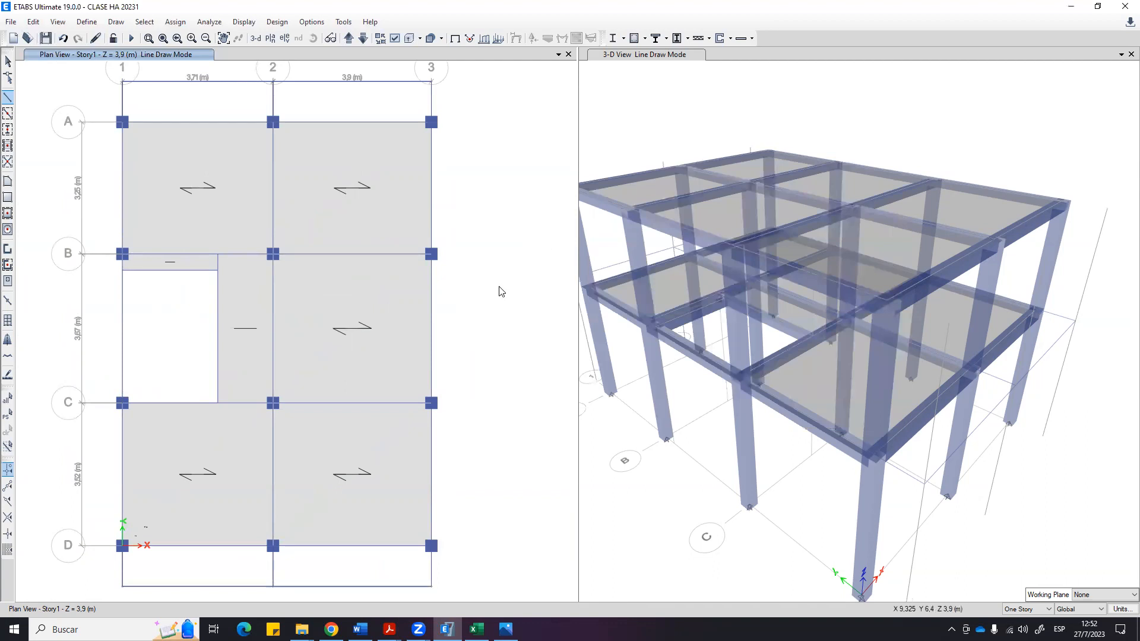
Refresh the extruded display of the 3-D view and examine the cantilever beams beyond axes A and D.
{"action": "middle_click_drag", "start_coordinate": [489, 275], "coordinate": [489, 263]}
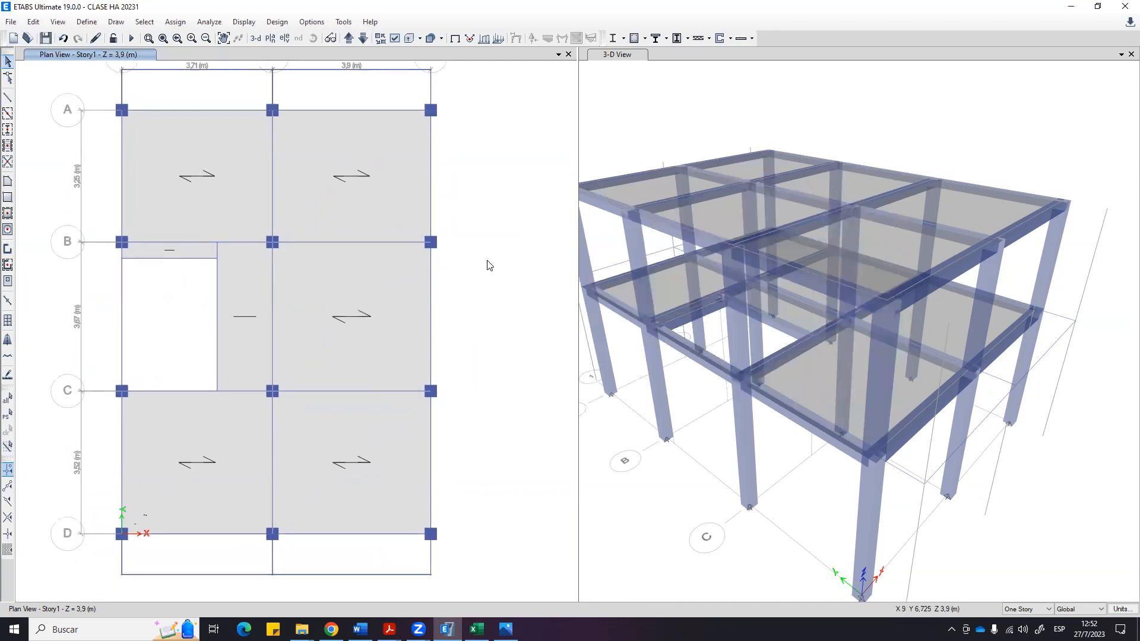
{"action": "scroll", "coordinate": [708, 473], "scroll_direction": "down", "scroll_amount": 3}
{"action": "scroll", "coordinate": [1013, 469], "scroll_direction": "down", "scroll_amount": 1}
{"action": "scroll", "coordinate": [976, 452], "scroll_direction": "down", "scroll_amount": 1}
{"action": "scroll", "coordinate": [975, 451], "scroll_direction": "up", "scroll_amount": 5}
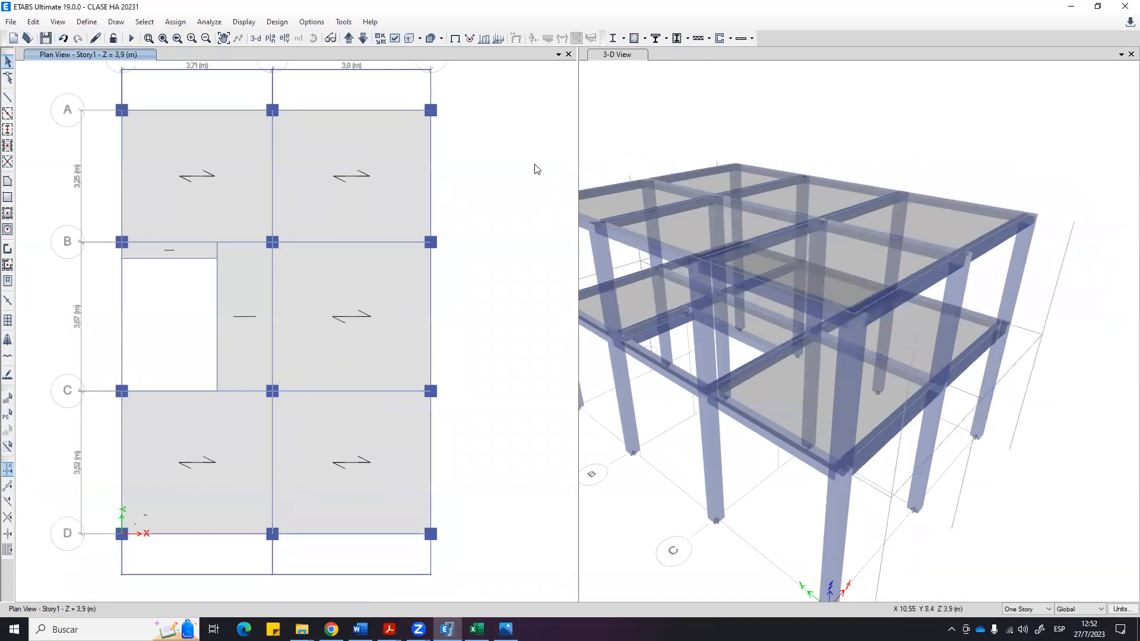
{"action": "left_click", "coordinate": [411, 39]}
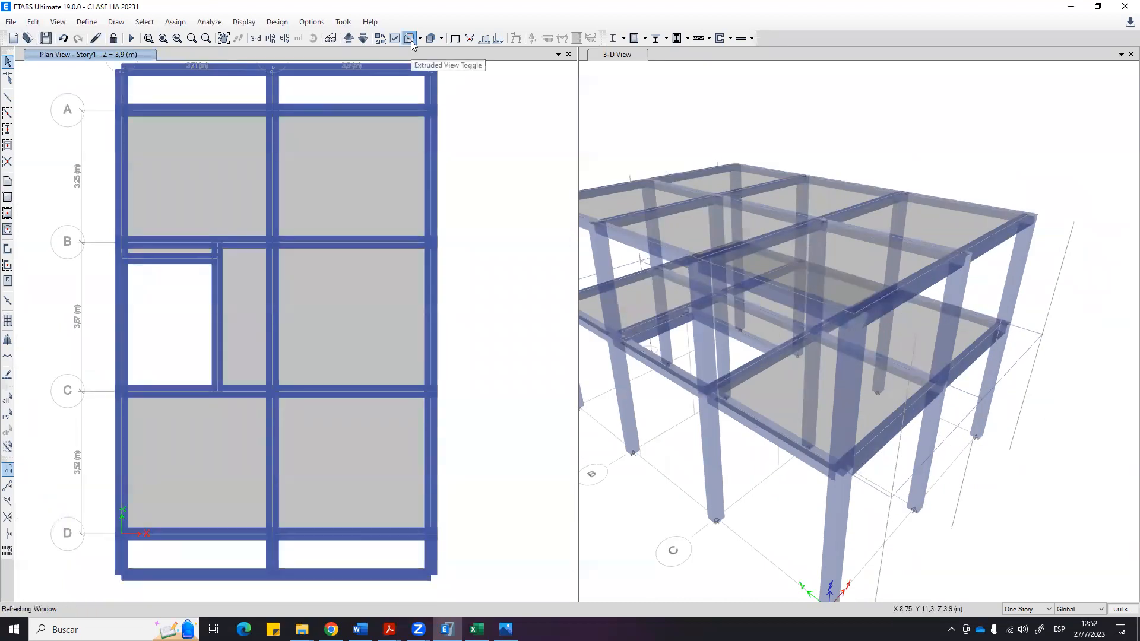
{"action": "left_click", "coordinate": [410, 39]}
{"action": "middle_click_drag", "start_coordinate": [927, 139], "coordinate": [952, 140]}
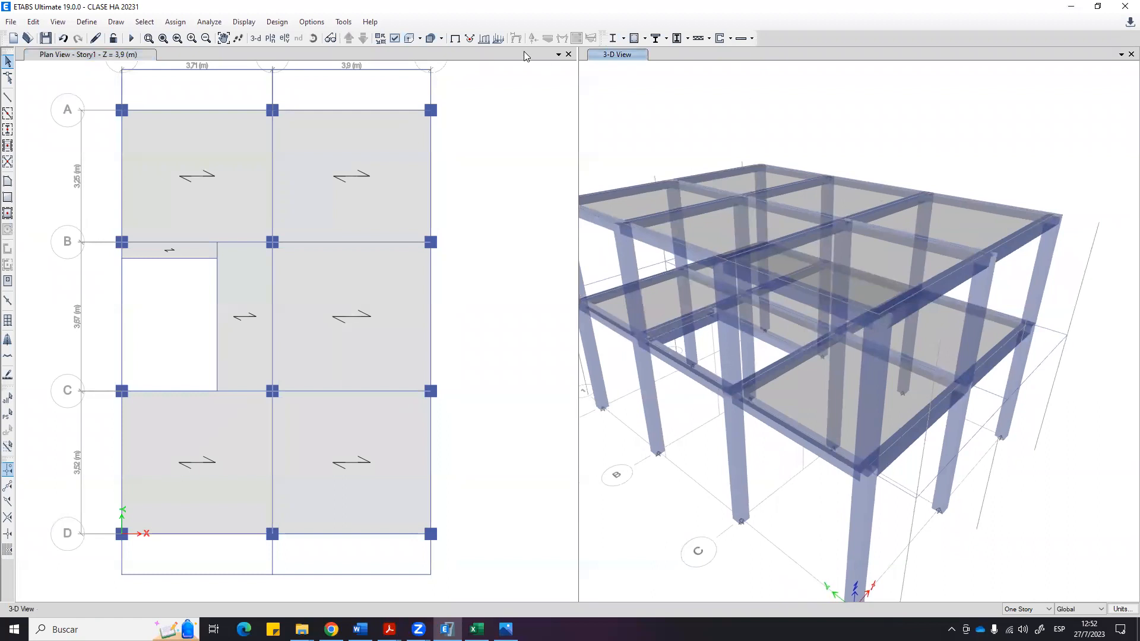
{"action": "left_click", "coordinate": [405, 37]}
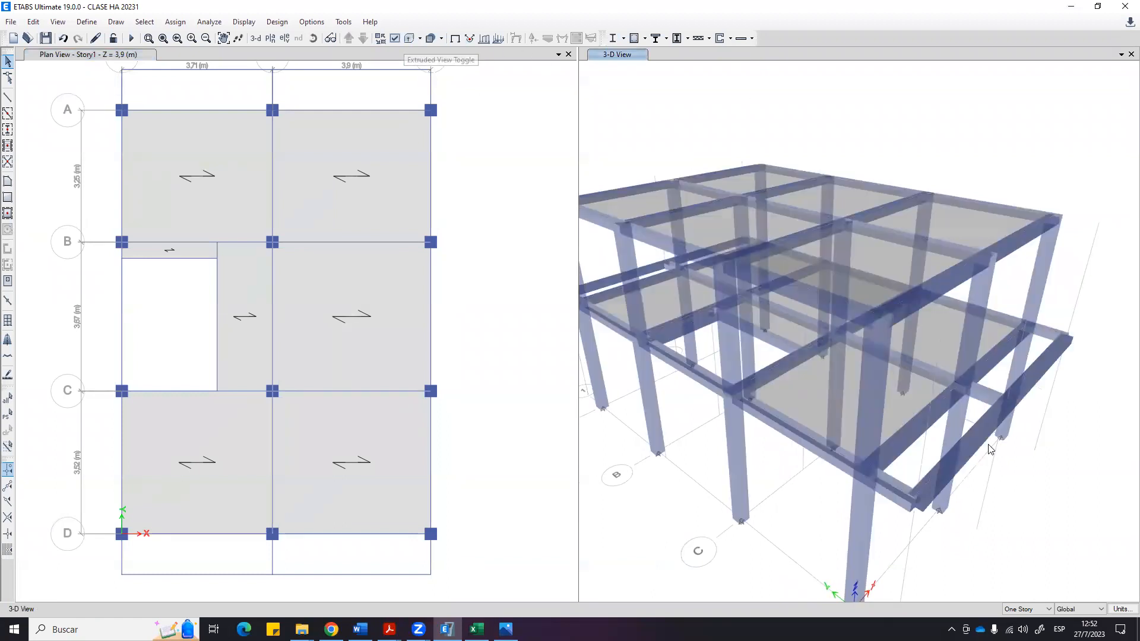
{"action": "middle_click_drag", "start_coordinate": [979, 472], "coordinate": [1025, 450]}
Draw rectangular LN1D20 slabs over the two cantilever bays beyond axis A.
{"action": "middle_click_drag", "start_coordinate": [472, 300], "coordinate": [463, 310]}
{"action": "middle_click_drag", "start_coordinate": [143, 113], "coordinate": [147, 158]}
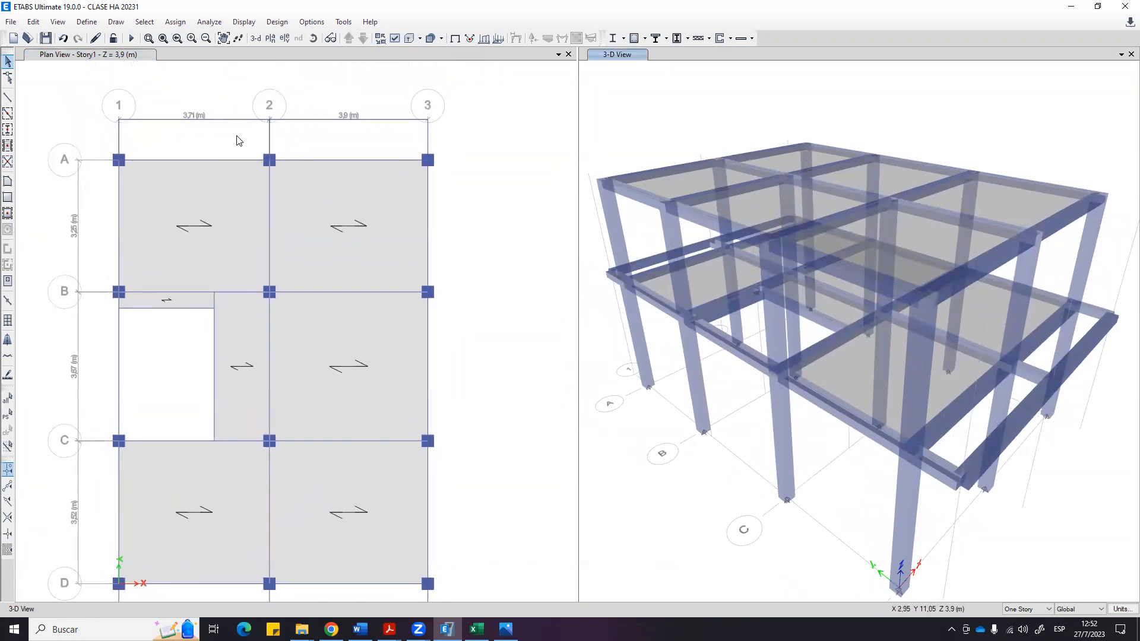
{"action": "left_click", "coordinate": [8, 199]}
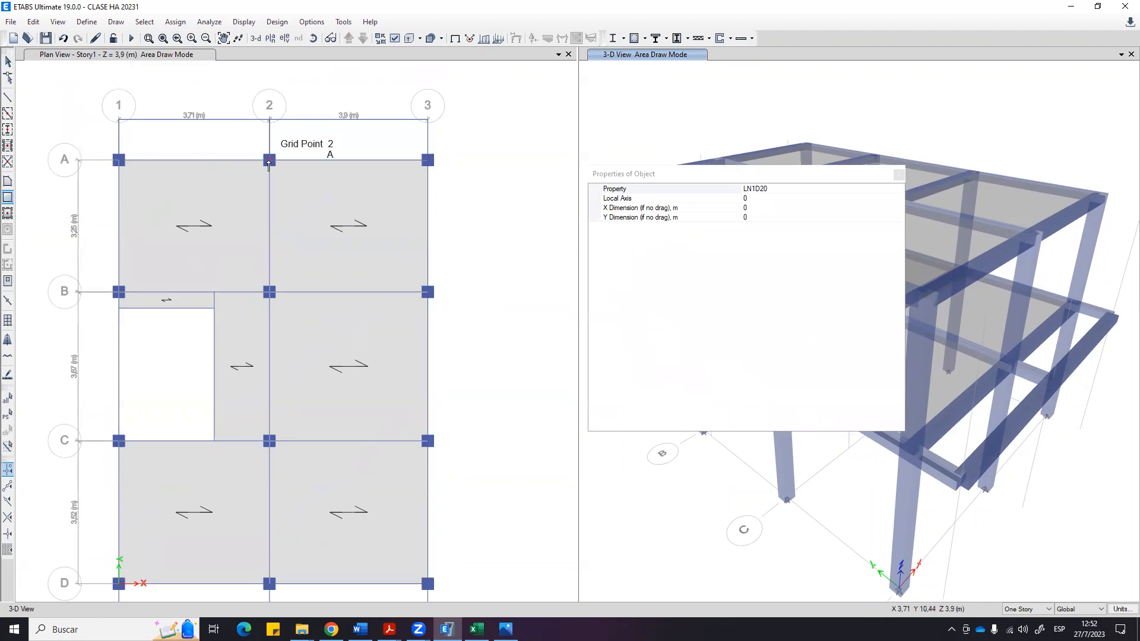
{"action": "left_click", "coordinate": [269, 162]}
{"action": "left_click", "coordinate": [427, 161]}
{"action": "left_click", "coordinate": [269, 120]}
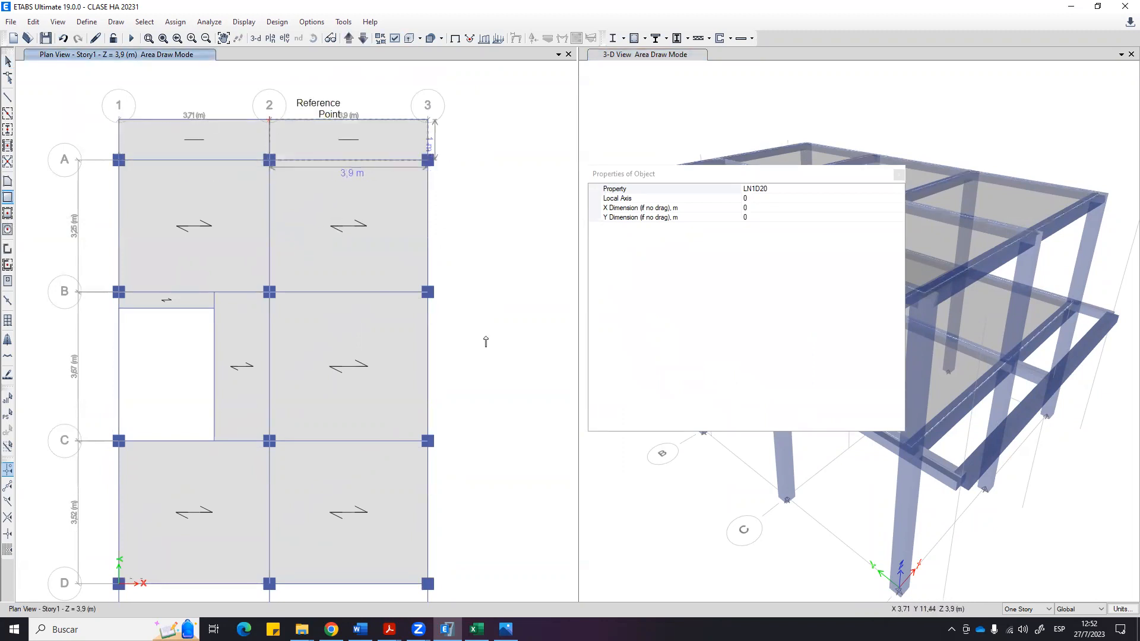
Draw rectangular LN1D20 slabs over the two cantilever bays beyond axis D and leave the drawing mode.
{"action": "middle_click_drag", "start_coordinate": [484, 415], "coordinate": [473, 298]}
{"action": "scroll", "coordinate": [473, 298], "scroll_direction": "up", "scroll_amount": 3}
{"action": "scroll", "coordinate": [422, 451], "scroll_direction": "down", "scroll_amount": 3}
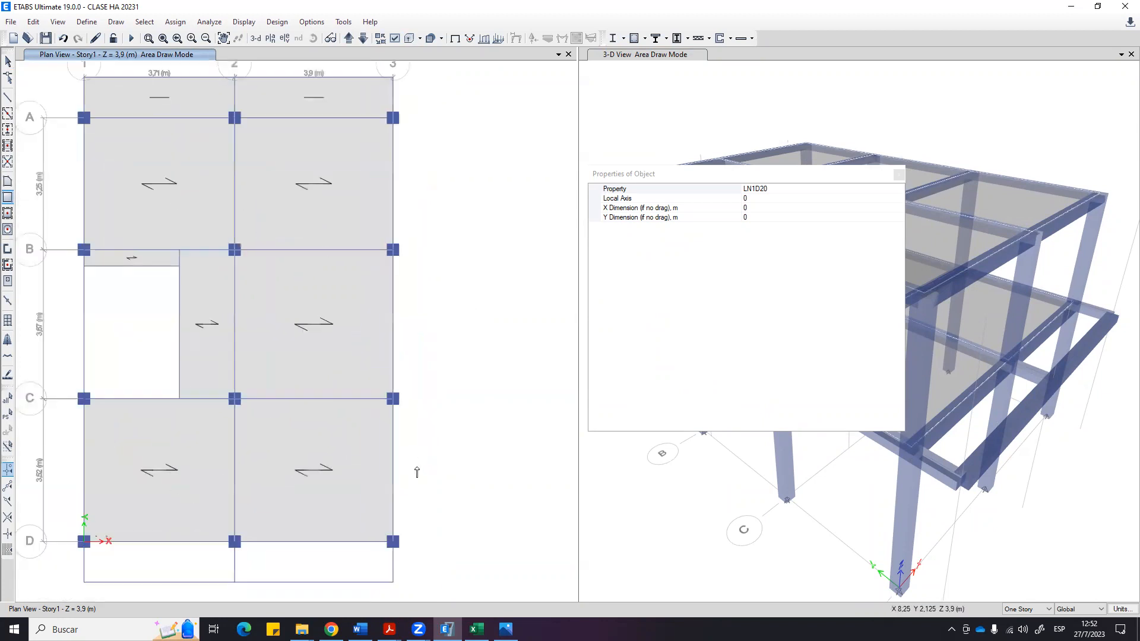
{"action": "middle_click_drag", "start_coordinate": [414, 487], "coordinate": [456, 428]}
{"action": "left_click_drag", "start_coordinate": [435, 521], "coordinate": [278, 479]}
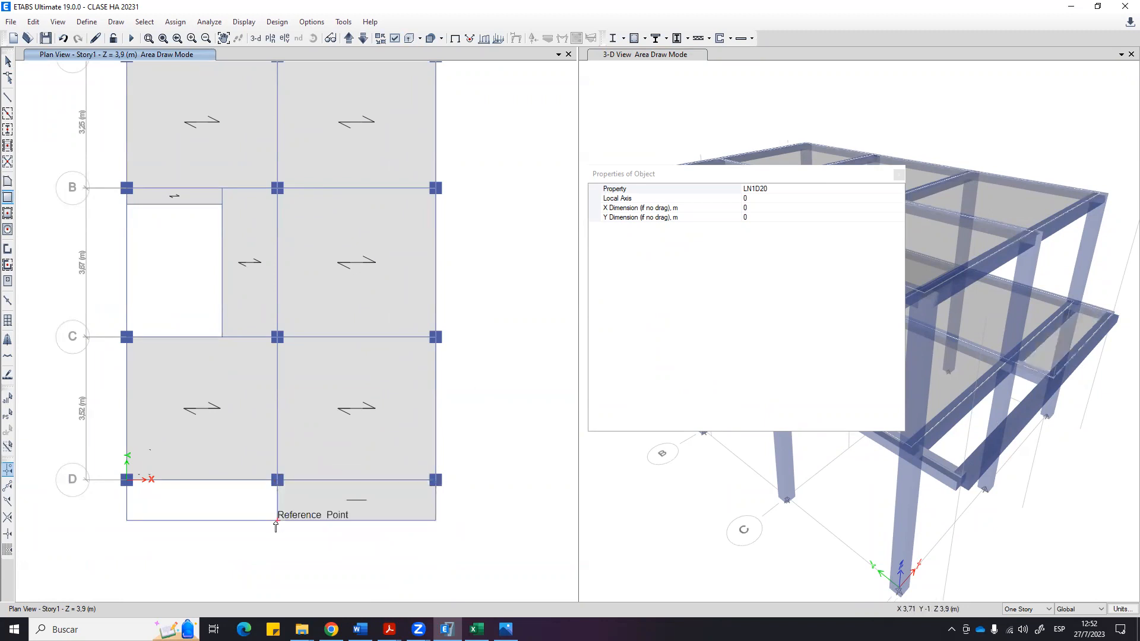
{"action": "left_click_drag", "start_coordinate": [277, 522], "coordinate": [126, 480]}
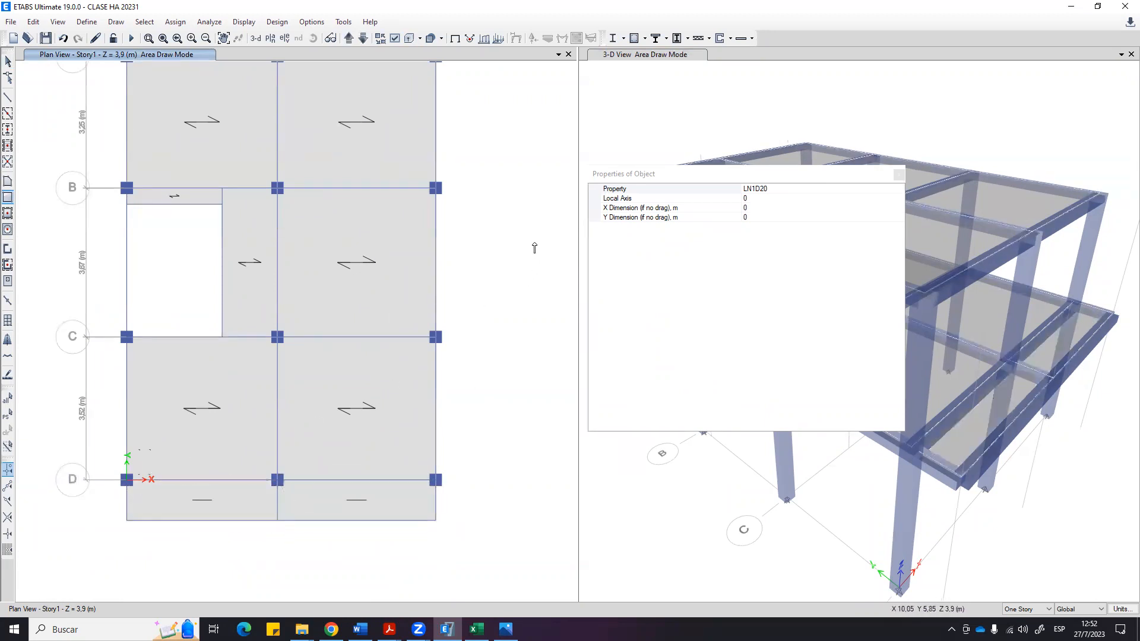
{"action": "key", "text": "Escape"}
Replicate the Story1 cantilever beams, slabs and joints beyond axes A and D to Story2.
{"action": "scroll", "coordinate": [477, 264], "scroll_direction": "down", "scroll_amount": 3}
{"action": "middle_click_drag", "start_coordinate": [509, 246], "coordinate": [497, 249]}
{"action": "left_click", "coordinate": [855, 537]}
{"action": "middle_click_drag", "start_coordinate": [855, 538], "coordinate": [857, 465], "text": "shift"}
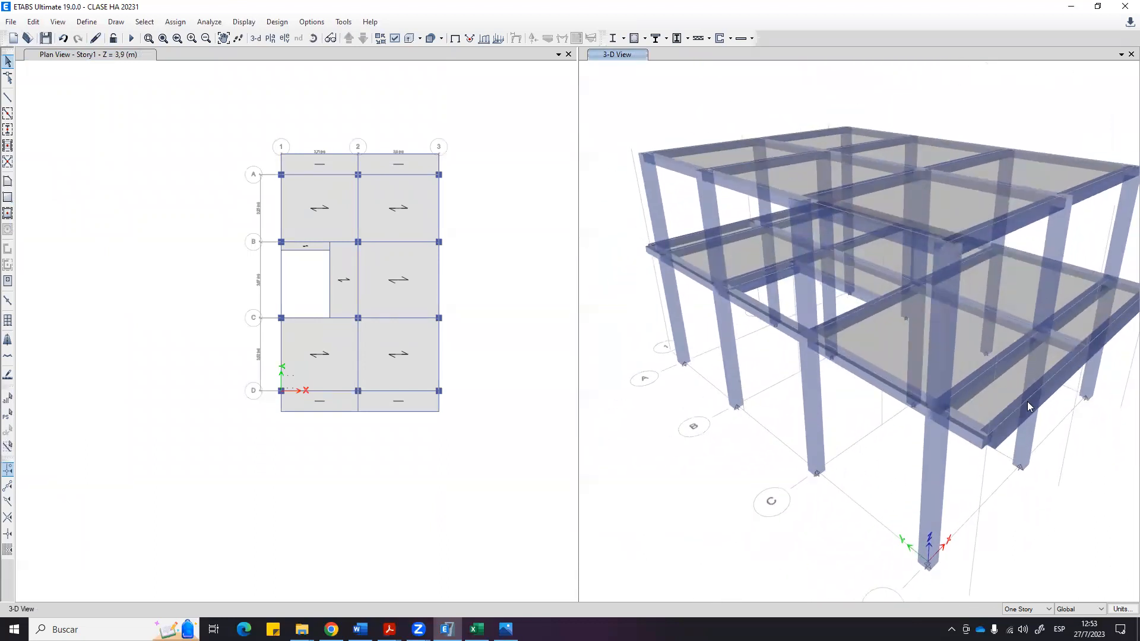
{"action": "middle_click_drag", "start_coordinate": [315, 139], "coordinate": [269, 178]}
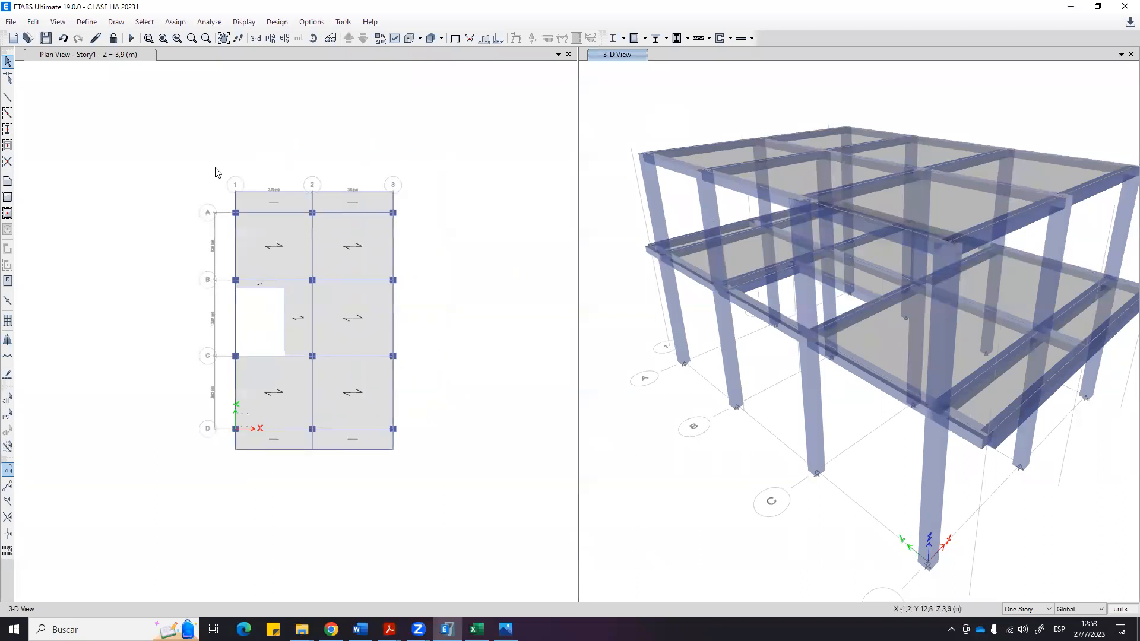
{"action": "left_click_drag", "start_coordinate": [418, 203], "coordinate": [219, 172]}
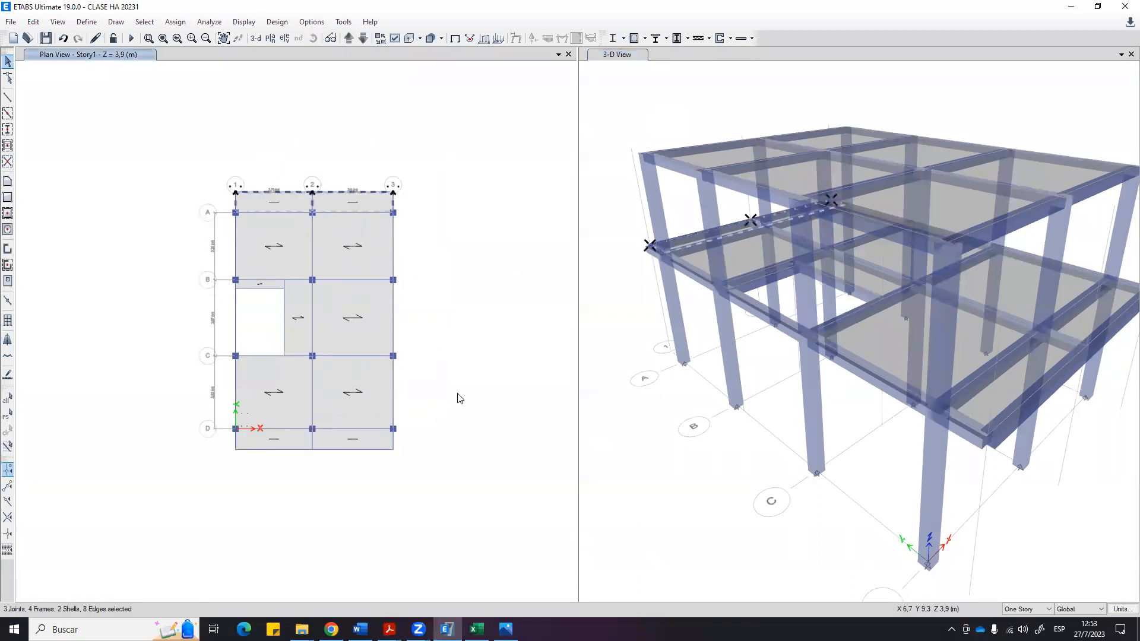
{"action": "left_click_drag", "start_coordinate": [450, 478], "coordinate": [241, 444]}
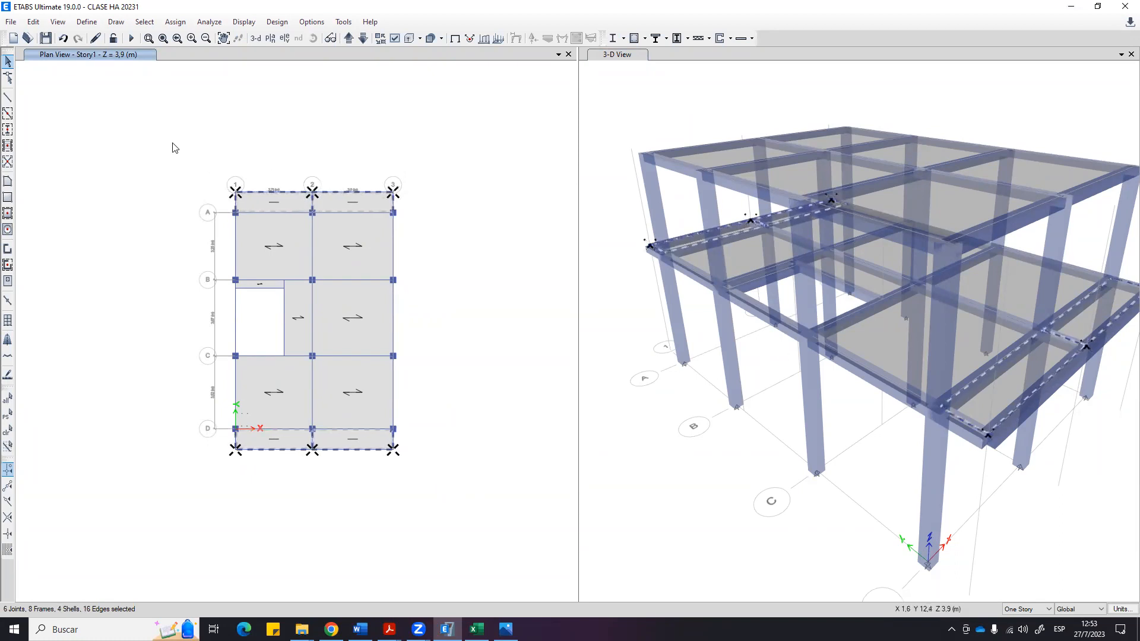
{"action": "left_click", "coordinate": [35, 22]}
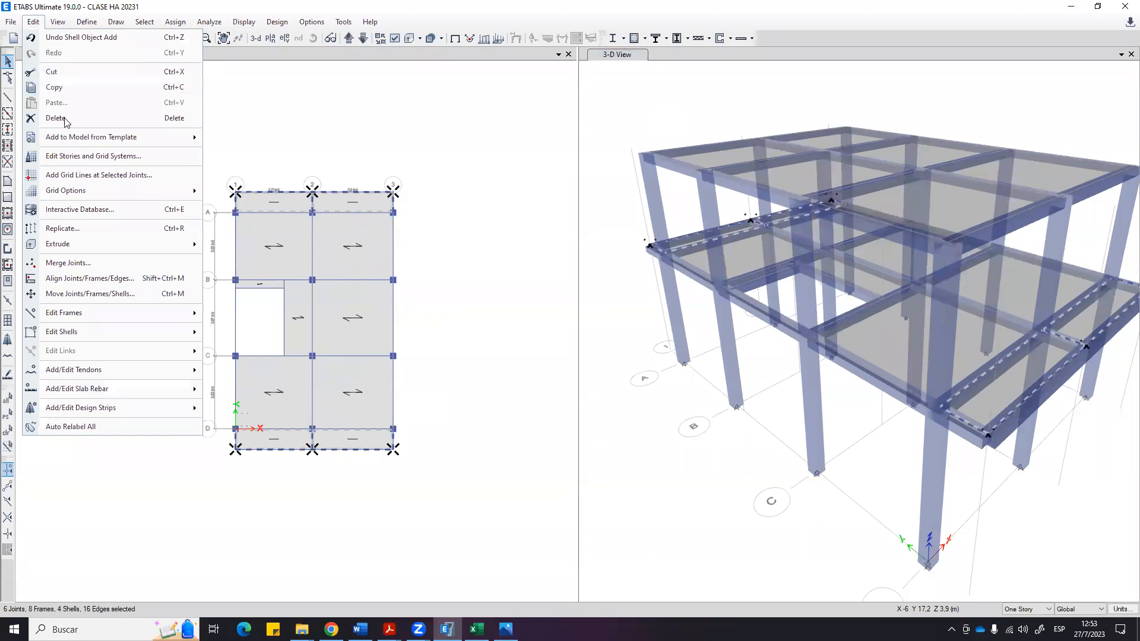
{"action": "left_click", "coordinate": [63, 228]}
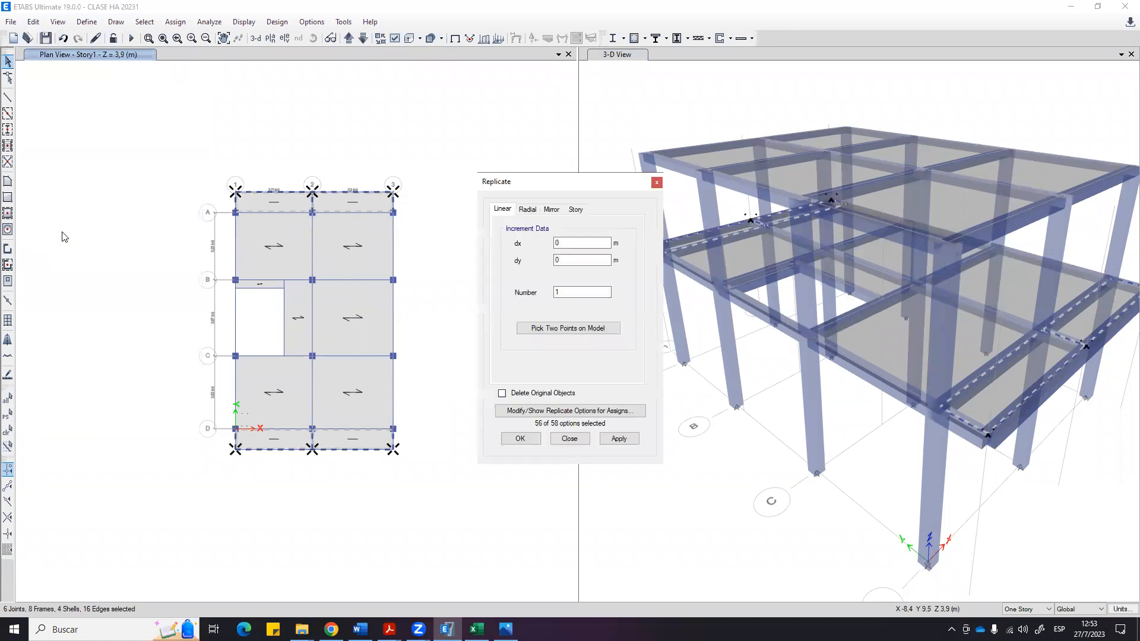
{"action": "left_click", "coordinate": [575, 210]}
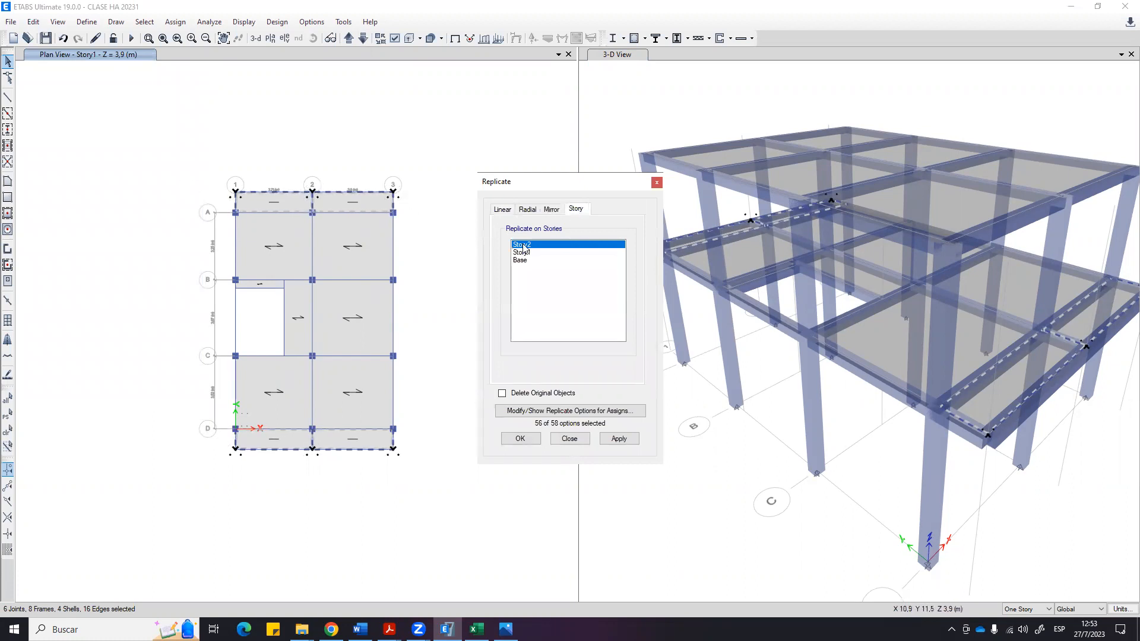
{"action": "left_click", "coordinate": [628, 443]}
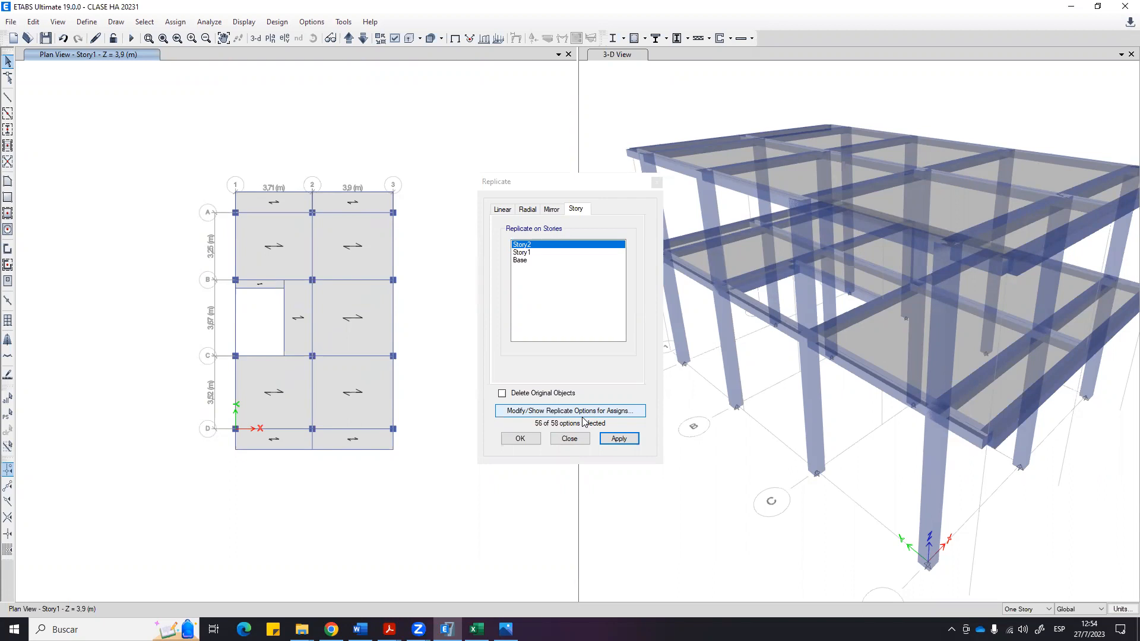
{"action": "left_click", "coordinate": [519, 440]}
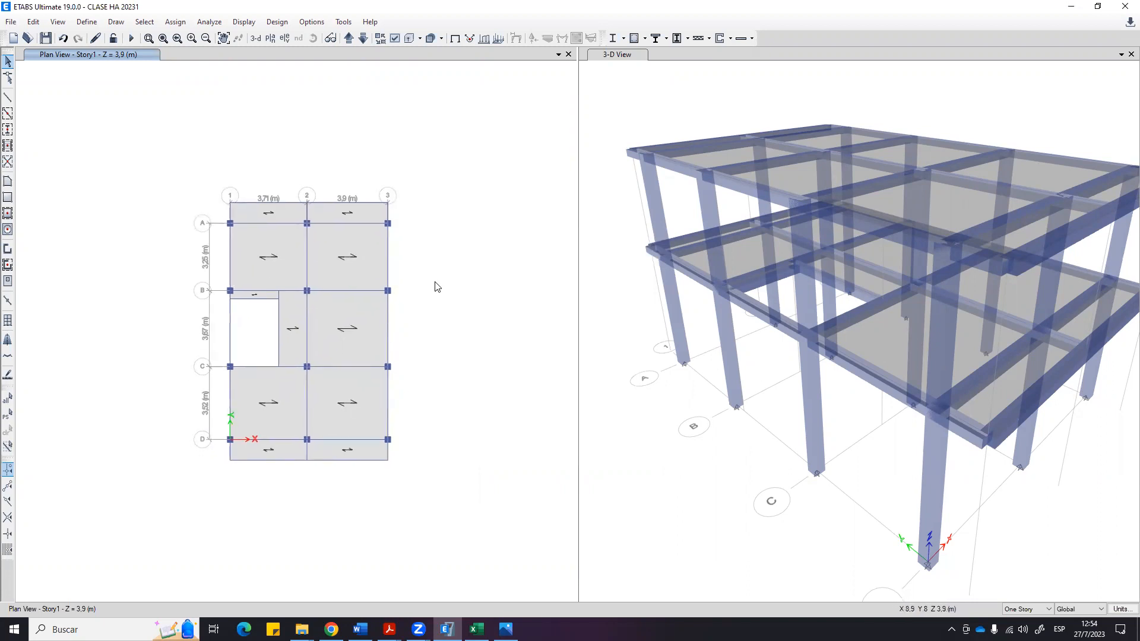
Switch to the Acrobat Reader presentation, examine page 6's one-way ribbed slab diagram and site photo, and return to ETABS.
{"action": "middle_click_drag", "start_coordinate": [460, 258], "coordinate": [481, 243]}
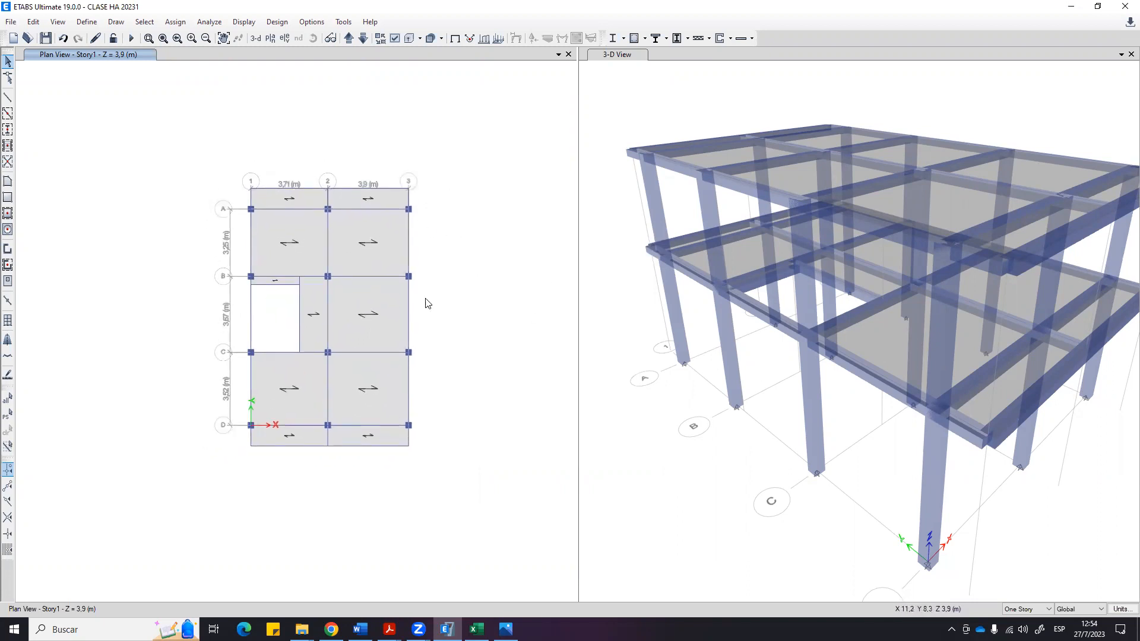
{"action": "scroll", "coordinate": [337, 241], "scroll_direction": "up", "scroll_amount": 2}
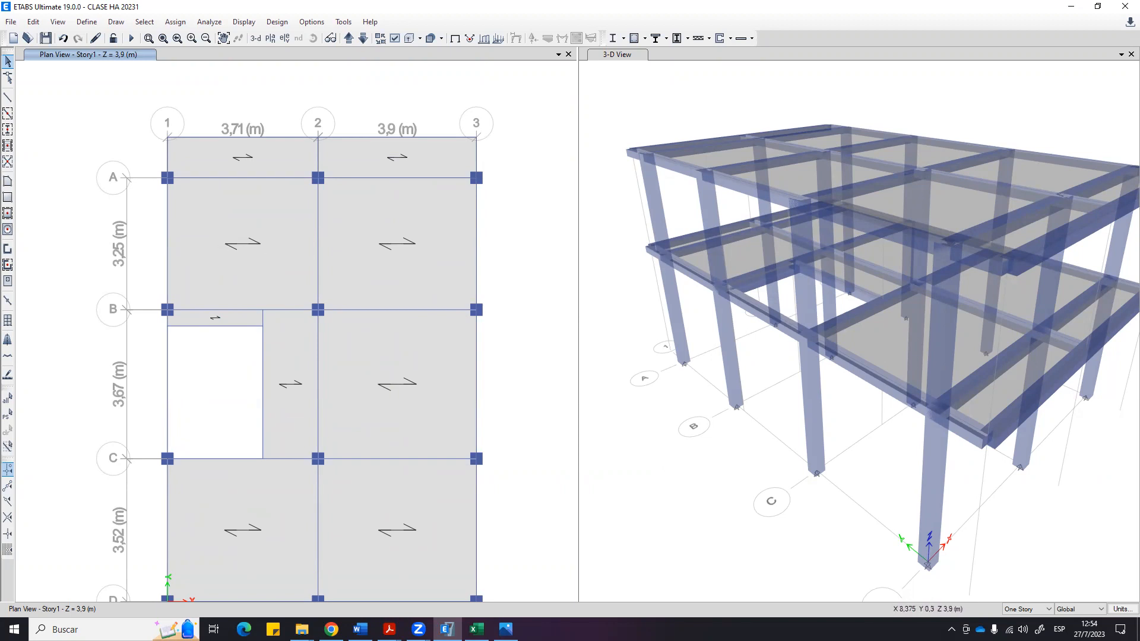
{"action": "left_click", "coordinate": [389, 629]}
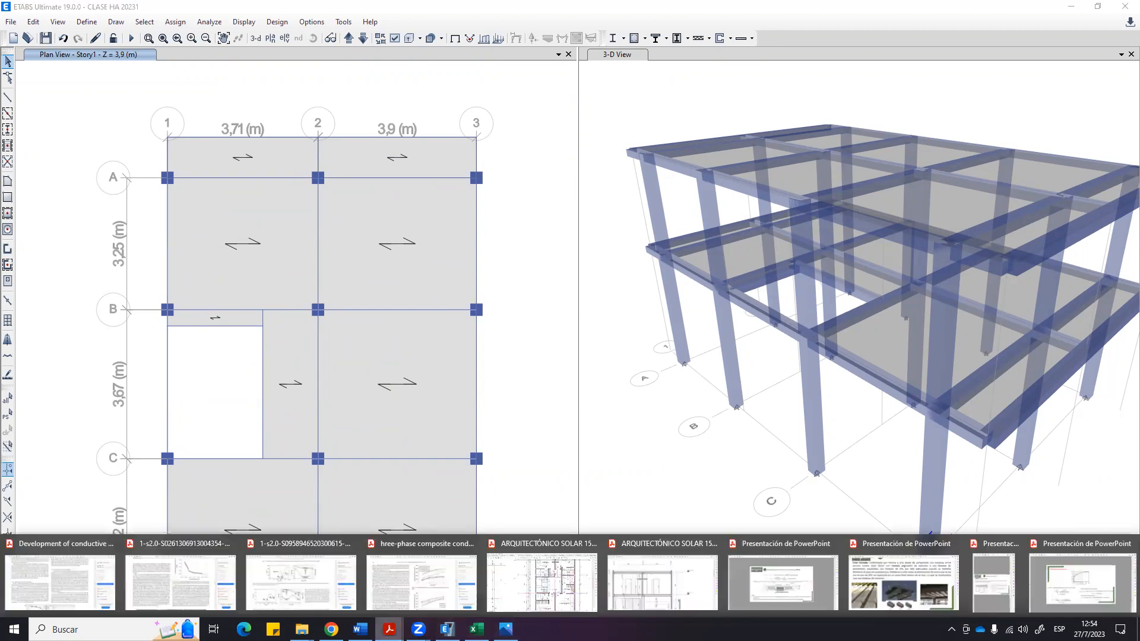
{"action": "left_click", "coordinate": [949, 578]}
{"action": "scroll", "coordinate": [913, 411], "scroll_direction": "up", "scroll_amount": 1, "text": "ctrl"}
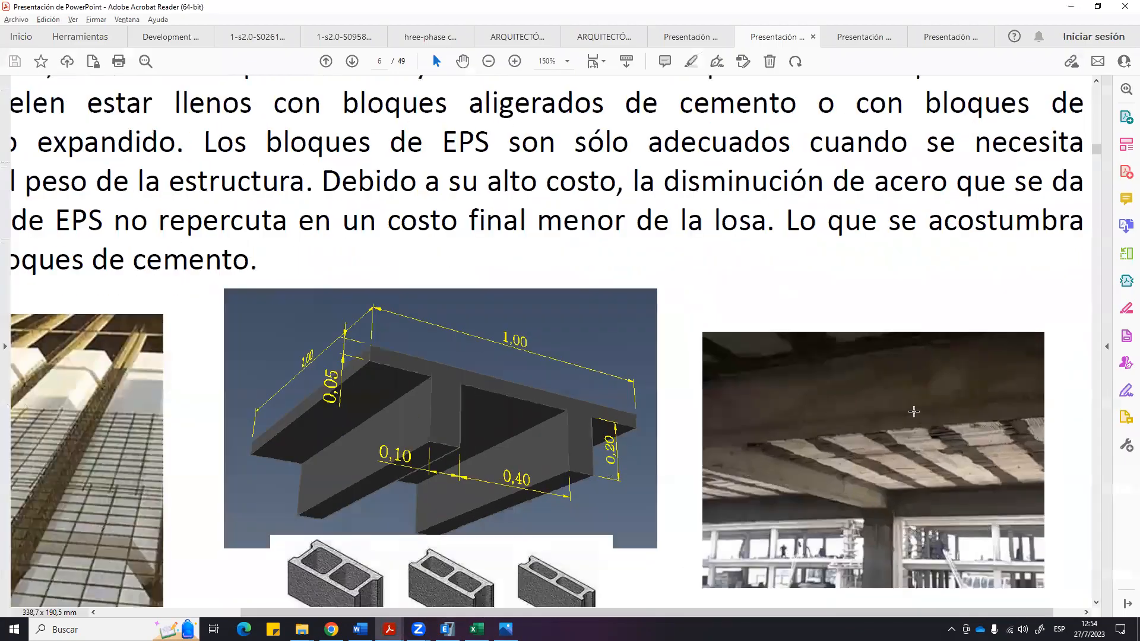
{"action": "scroll", "coordinate": [914, 411], "scroll_direction": "up", "scroll_amount": 2, "text": "ctrl"}
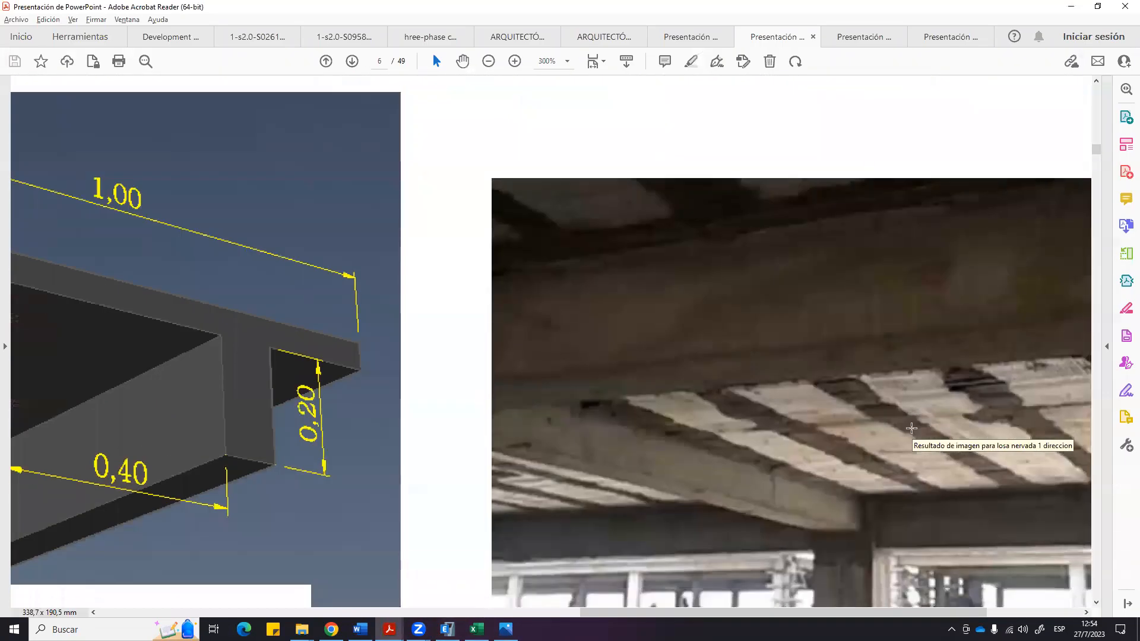
{"action": "left_click_drag", "start_coordinate": [825, 364], "coordinate": [1026, 481]}
{"action": "left_click", "coordinate": [796, 389]}
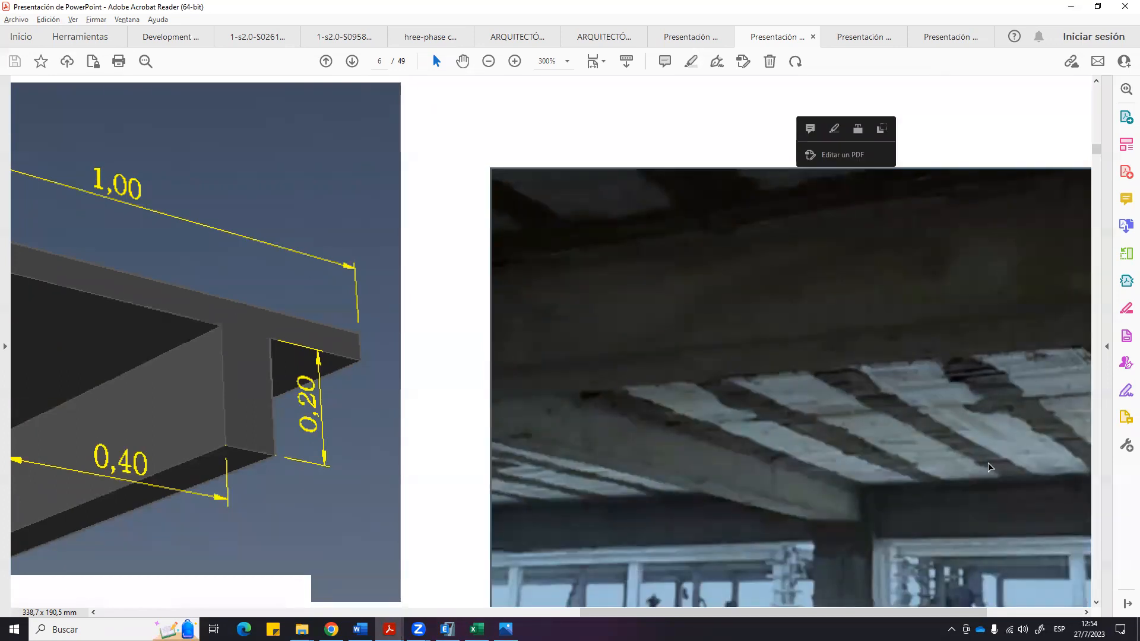
{"action": "left_click", "coordinate": [897, 393]}
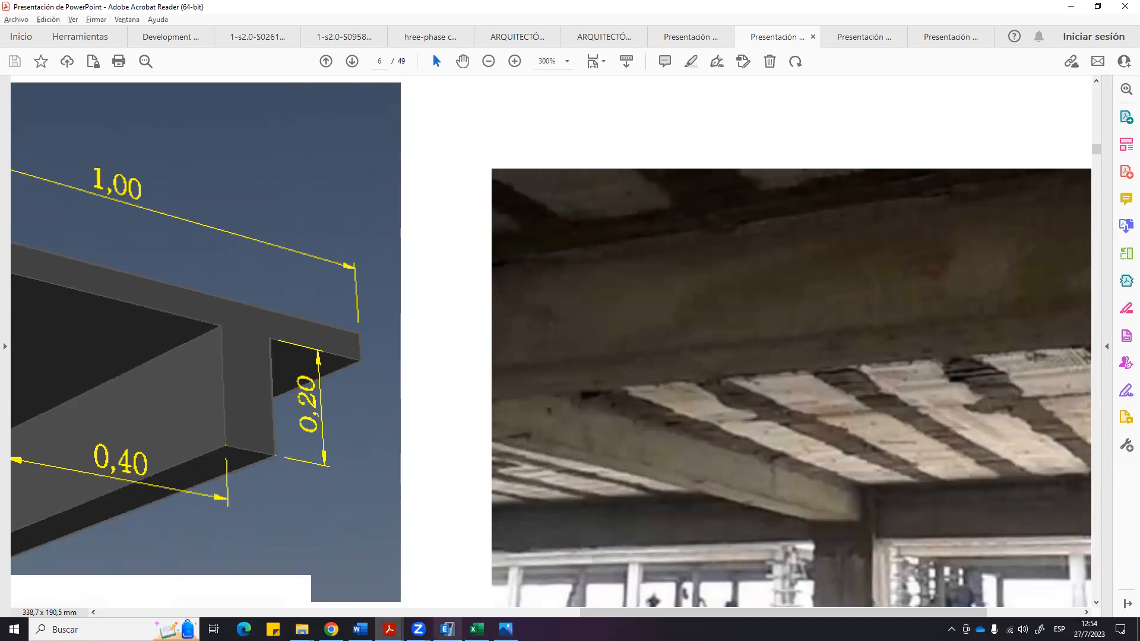
{"action": "left_click", "coordinate": [447, 628]}
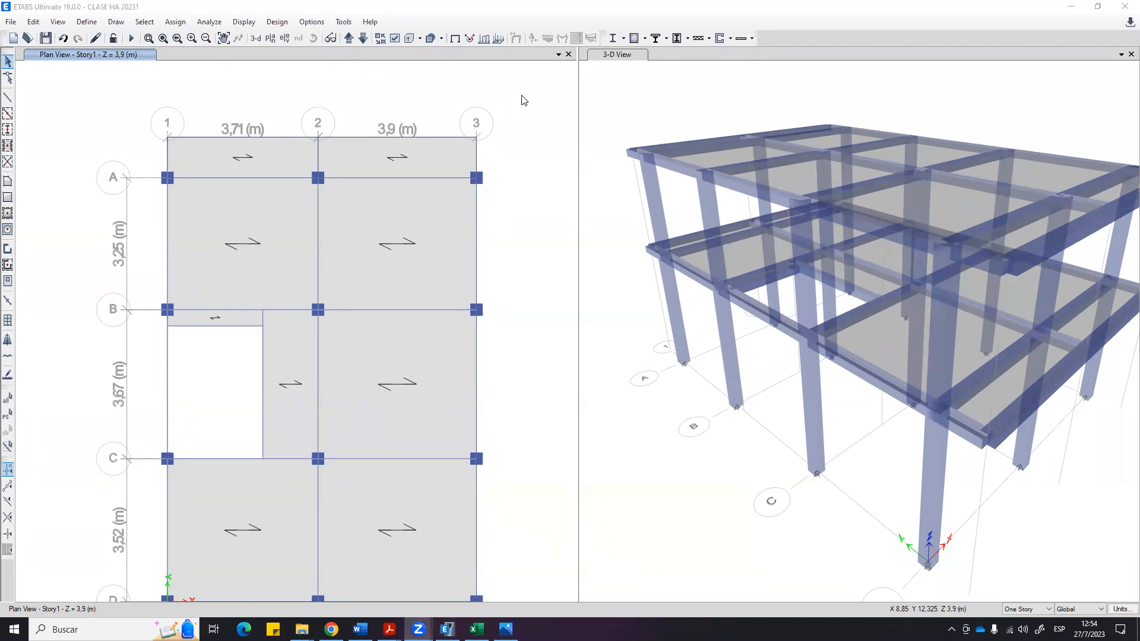
{"action": "mouse_move", "coordinate": [168, 216]}
{"action": "left_mouse_down"}
{"action": "mouse_move", "coordinate": [437, 242]}
{"action": "mouse_move", "coordinate": [477, 214]}
{"action": "left_mouse_up"}
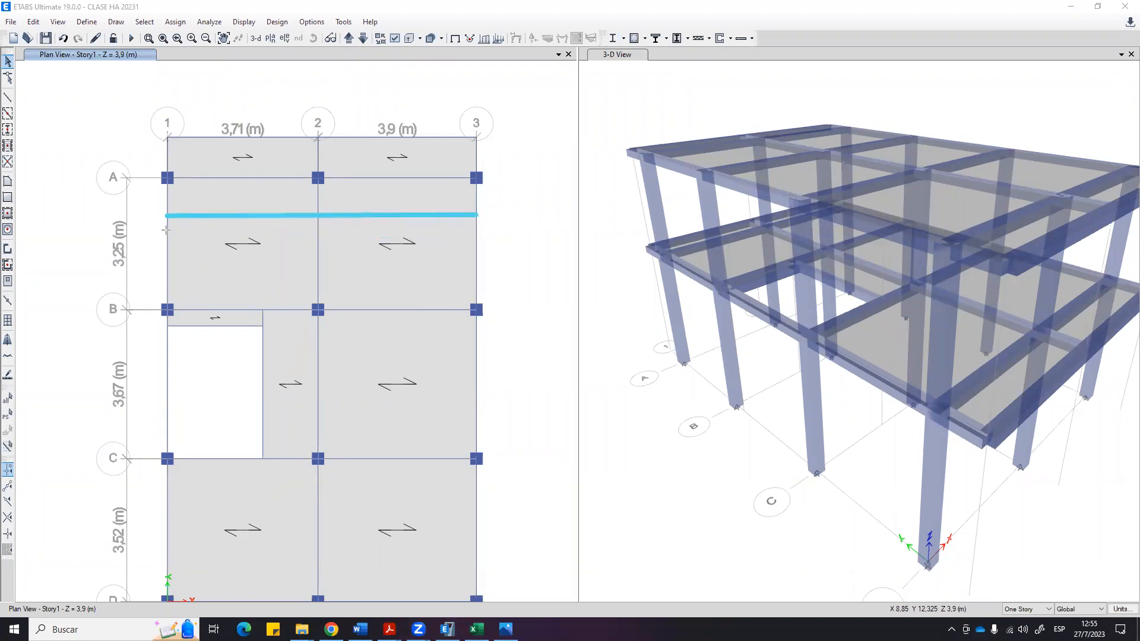
{"action": "mouse_move", "coordinate": [167, 230]}
{"action": "left_mouse_down"}
{"action": "mouse_move", "coordinate": [476, 228]}
{"action": "mouse_move", "coordinate": [166, 242]}
{"action": "mouse_move", "coordinate": [297, 260]}
{"action": "mouse_move", "coordinate": [478, 254]}
{"action": "left_mouse_up"}
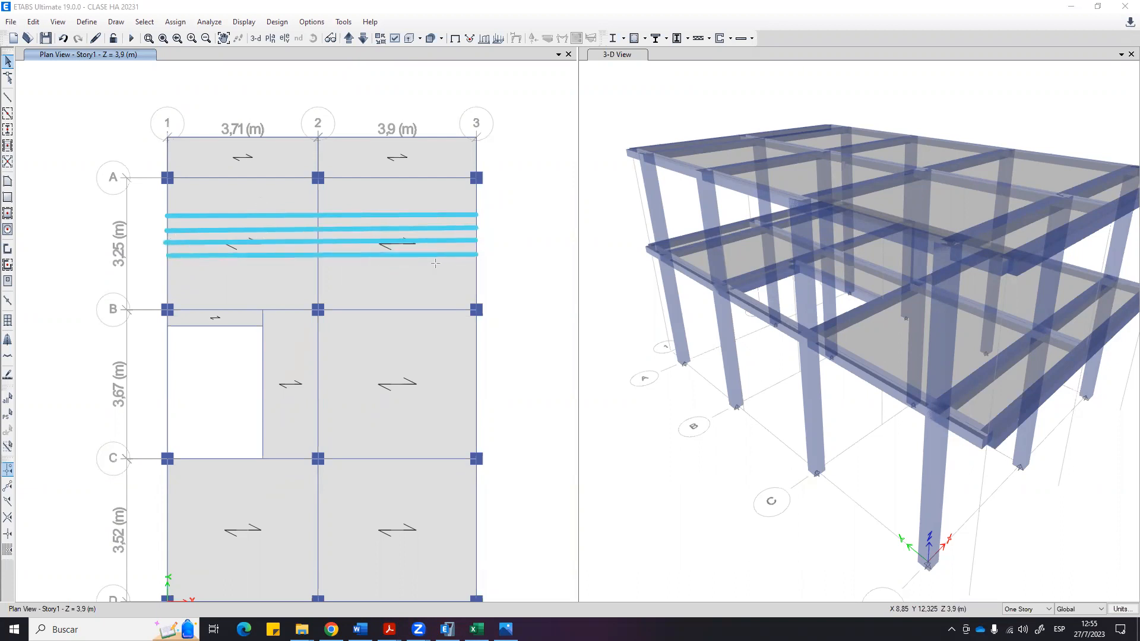
{"action": "left_click_drag", "start_coordinate": [166, 270], "coordinate": [478, 269]}
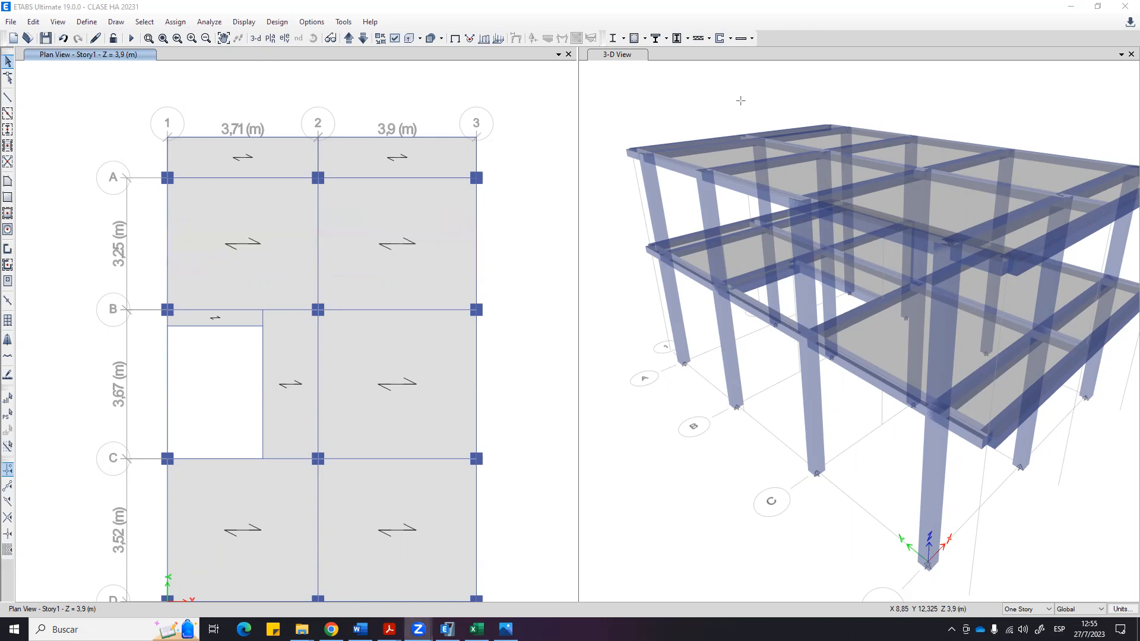
Rotate the local axes of the Story1 slab between axes A-B and 1-2 by 90 degrees from the default orientation.
{"action": "middle_click_drag", "start_coordinate": [173, 203], "coordinate": [189, 196]}
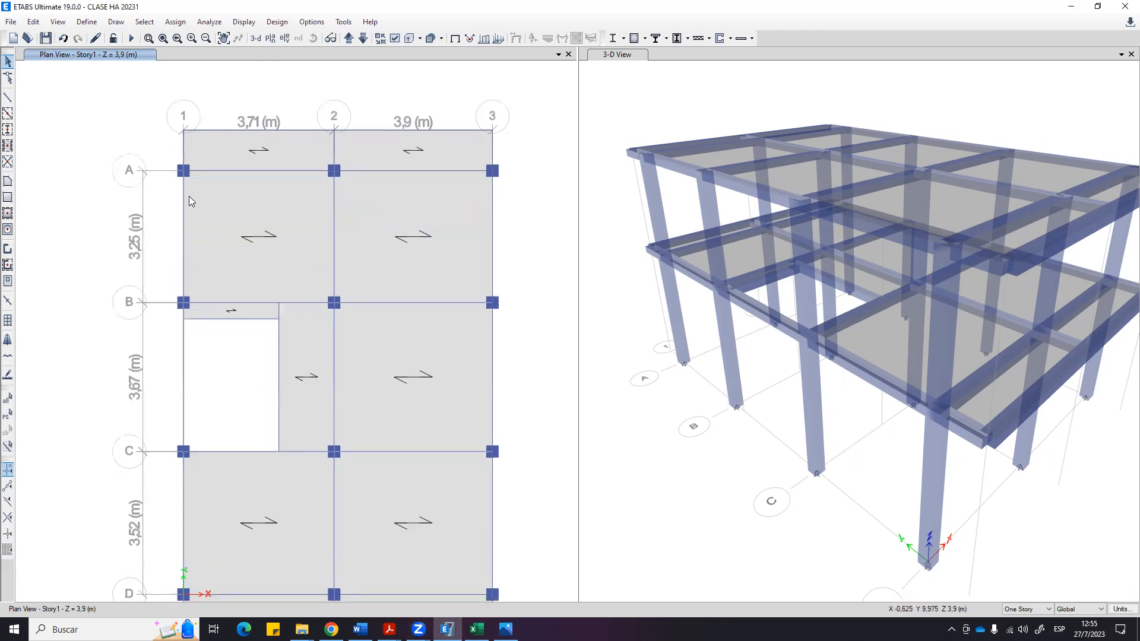
{"action": "left_click", "coordinate": [202, 212]}
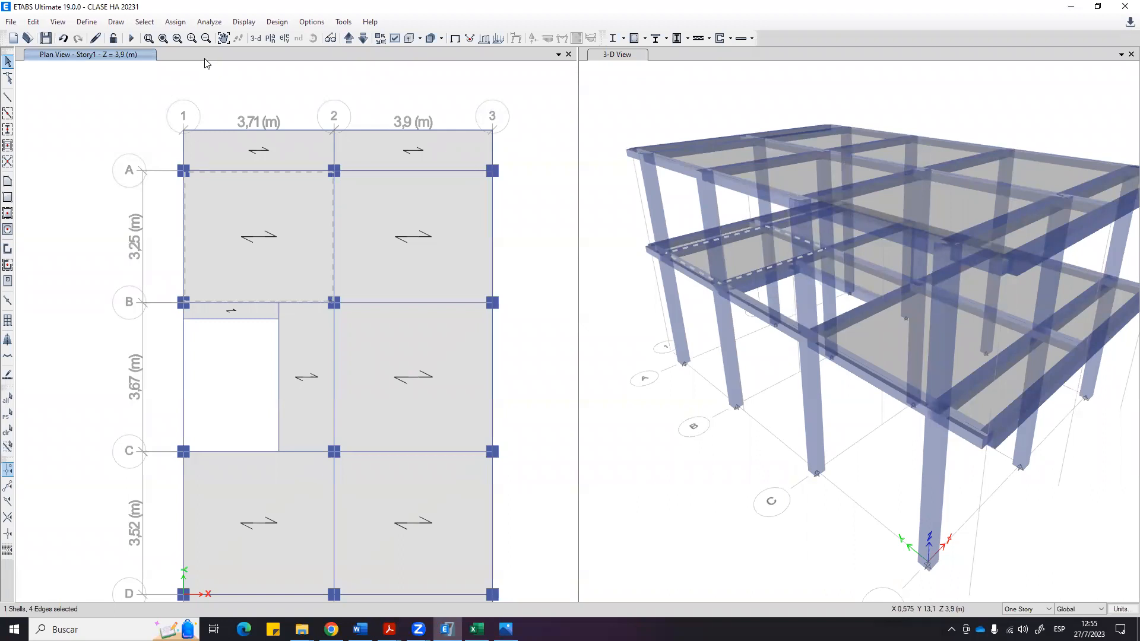
{"action": "left_click", "coordinate": [181, 25]}
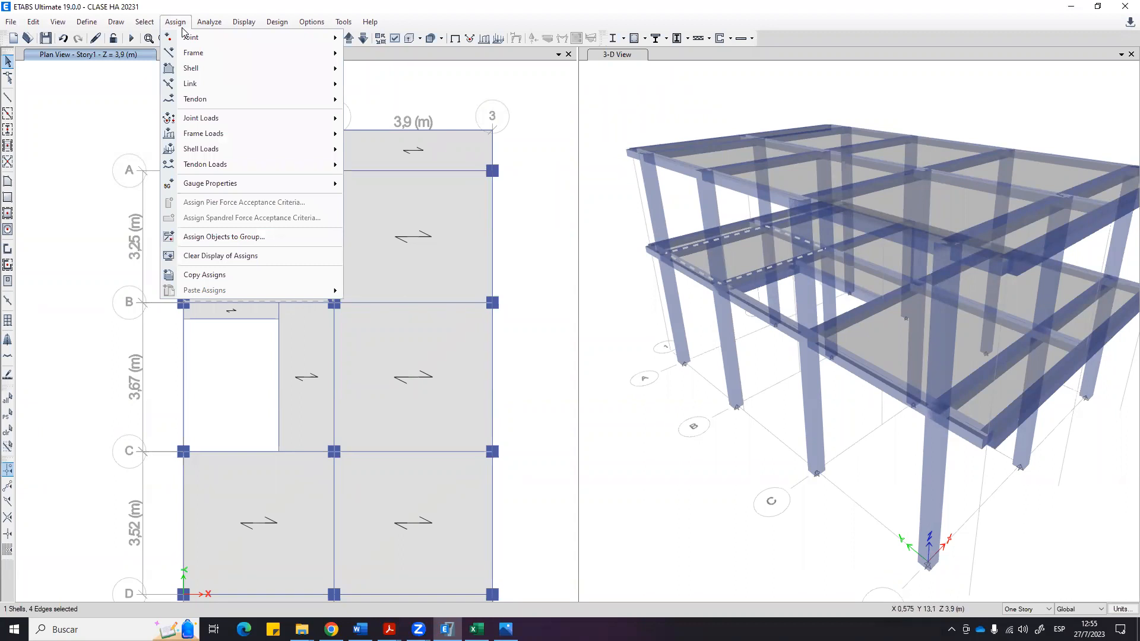
{"action": "mouse_move", "coordinate": [190, 71]}
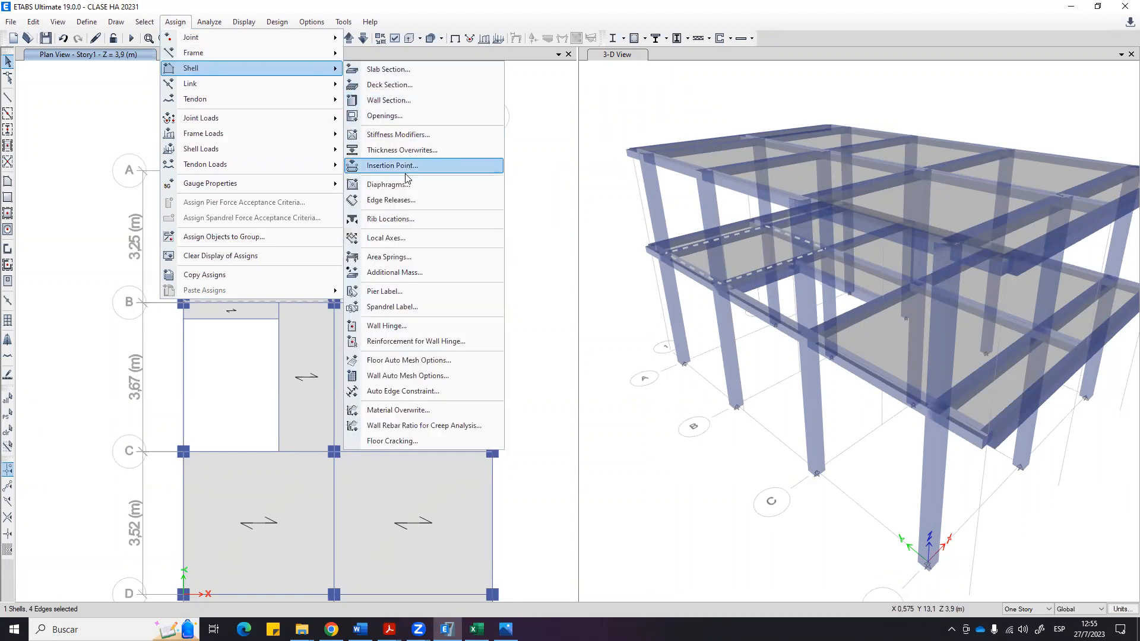
{"action": "left_click", "coordinate": [416, 239]}
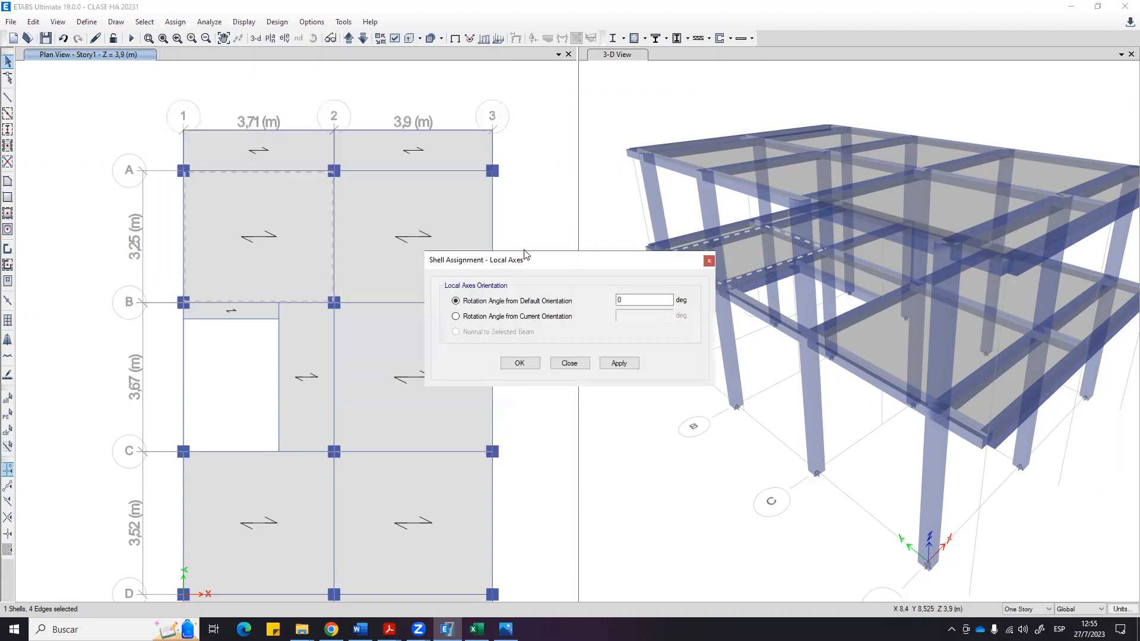
{"action": "left_click_drag", "start_coordinate": [528, 256], "coordinate": [649, 255]}
{"action": "double_click", "coordinate": [744, 295]}
{"action": "type", "text": "90"}
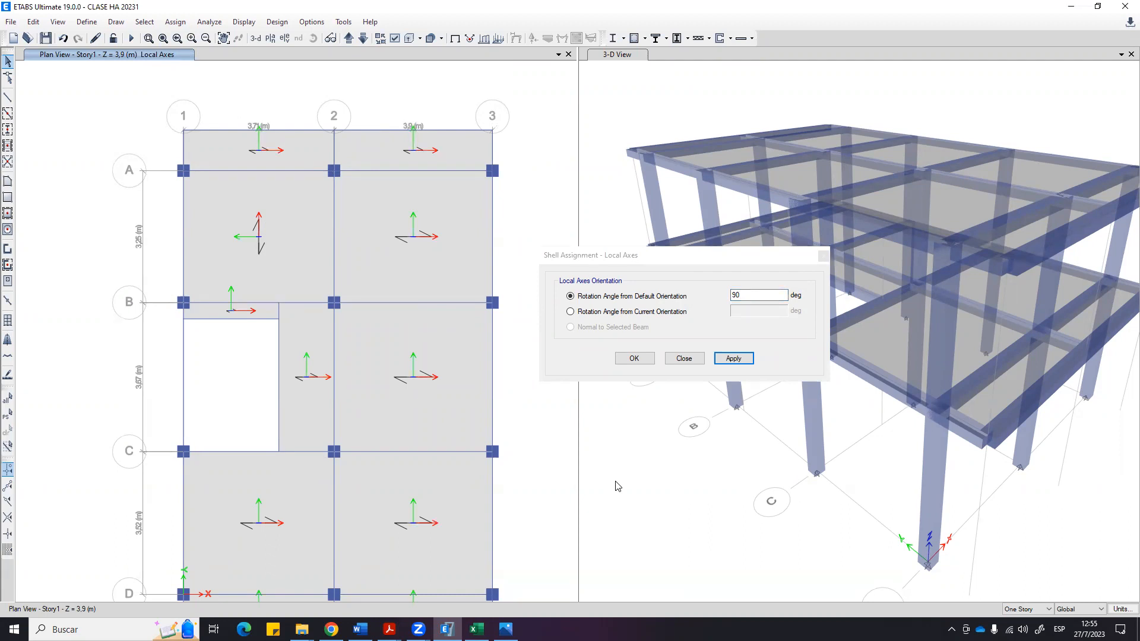
Reverse the 90-degree local axis rotation of the slab between axes A-B and 1-2 and close the Local Axes assignment.
{"action": "left_click", "coordinate": [176, 21]}
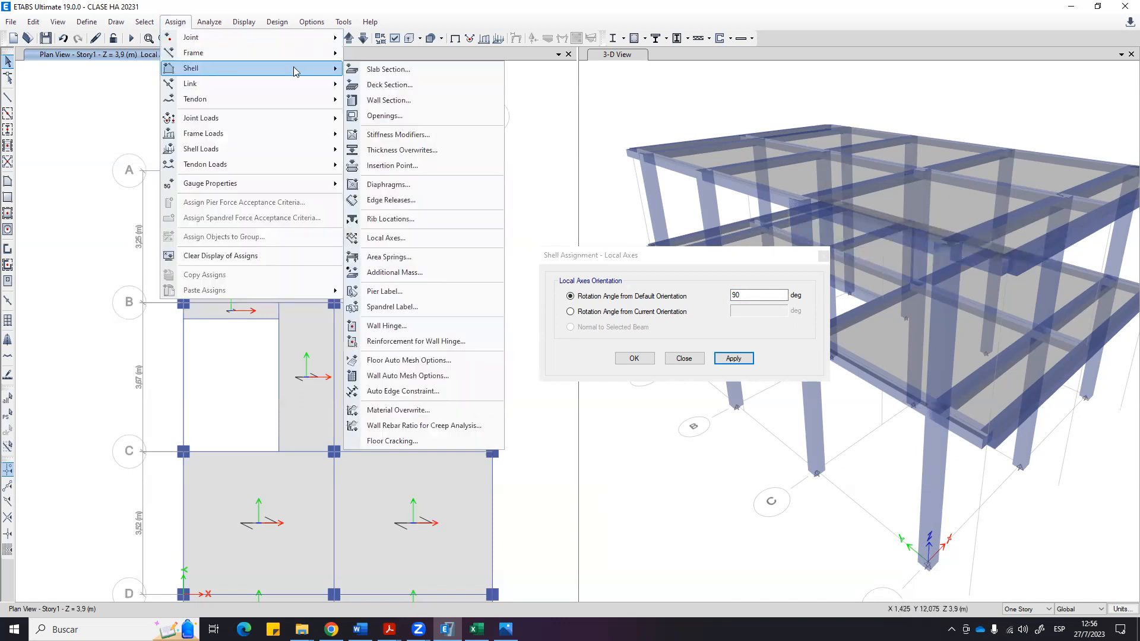
{"action": "left_click", "coordinate": [419, 239]}
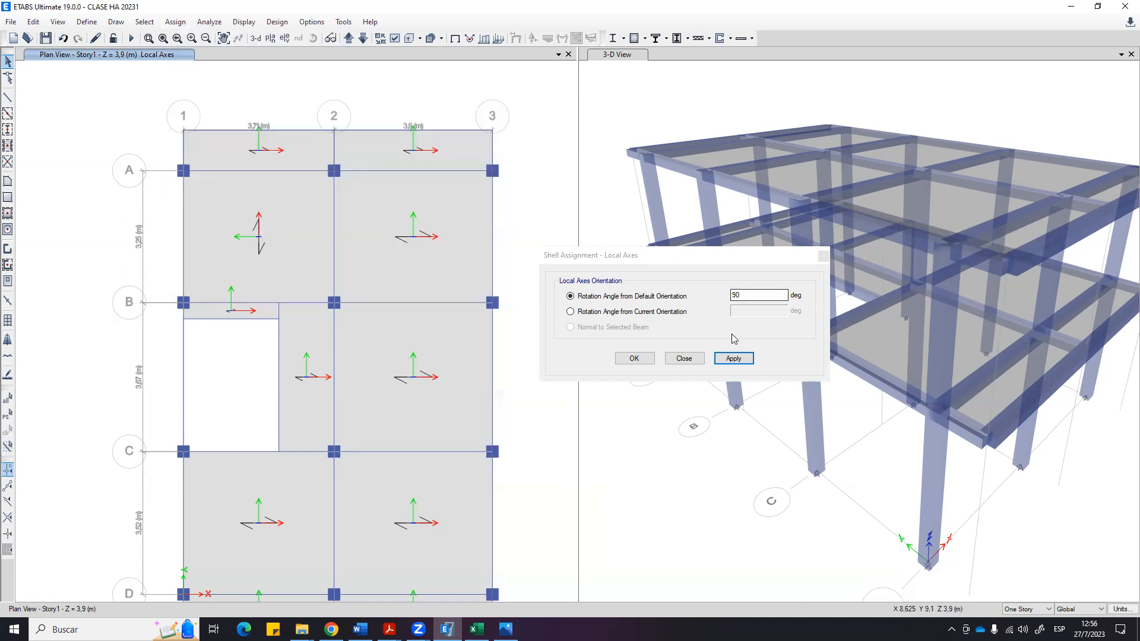
{"action": "left_click", "coordinate": [684, 358]}
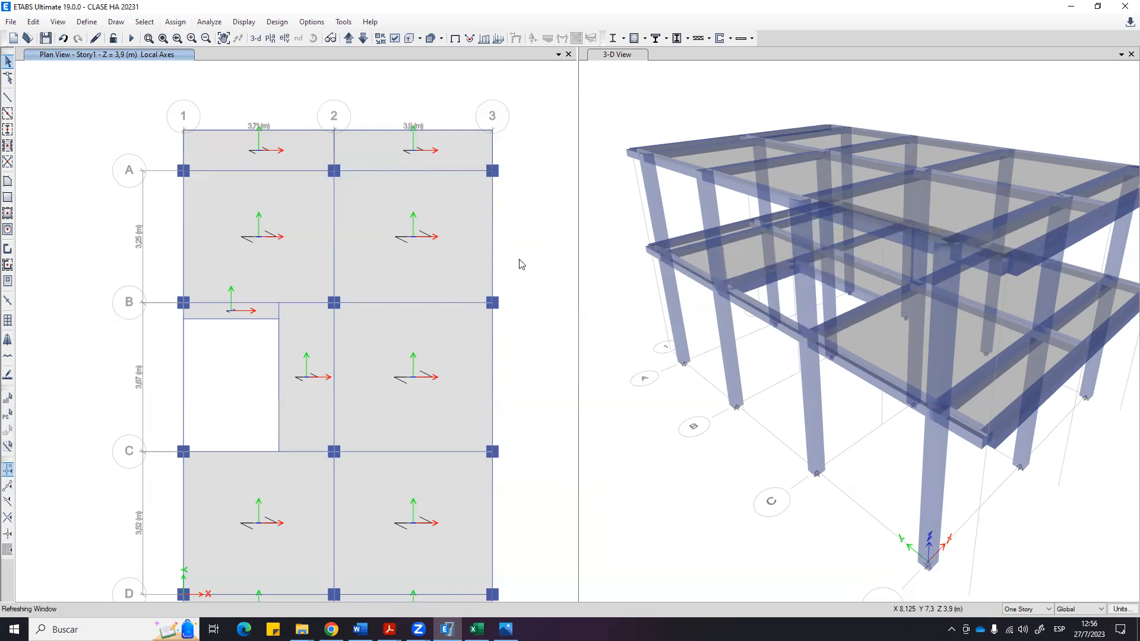
Examine the local axes and one-way span arrows of the Story1 slabs, focusing on the bay between axes A-B and 1-2.
{"action": "middle_click_drag", "start_coordinate": [508, 262], "coordinate": [478, 225]}
{"action": "middle_click_drag", "start_coordinate": [505, 306], "coordinate": [501, 310]}
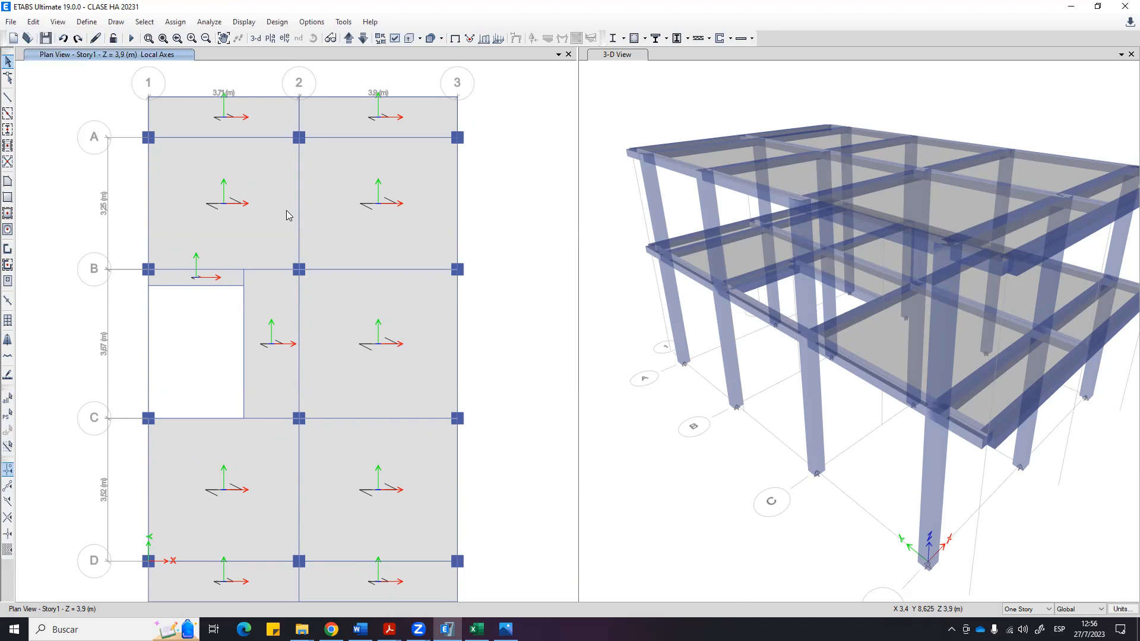
{"action": "scroll", "coordinate": [158, 222], "scroll_direction": "up", "scroll_amount": 3}
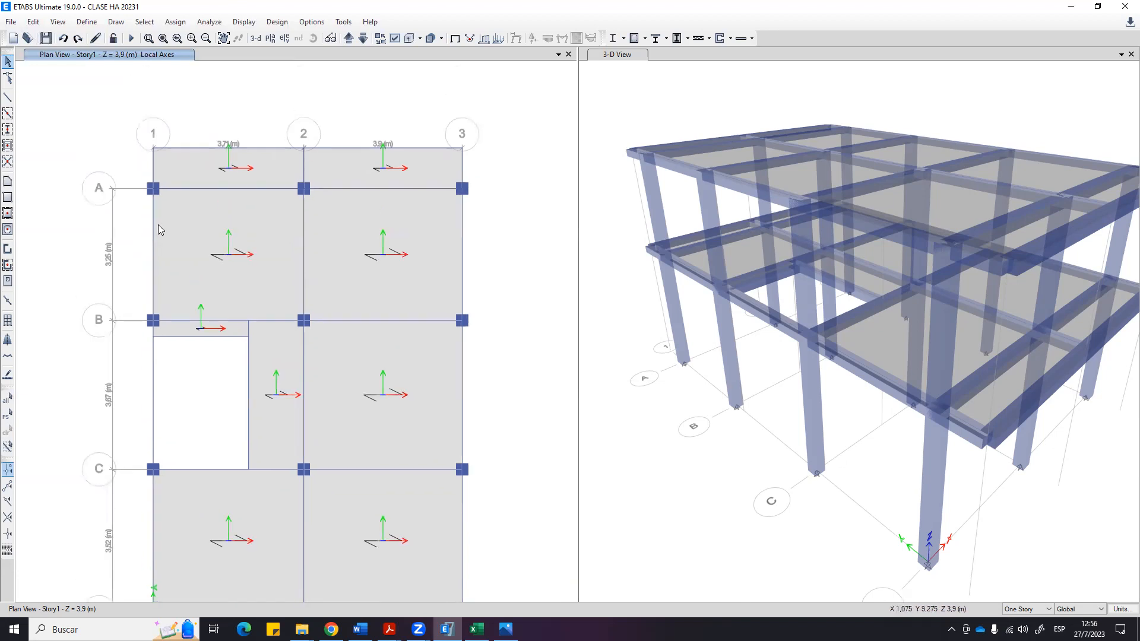
{"action": "middle_click_drag", "start_coordinate": [349, 252], "coordinate": [335, 354]}
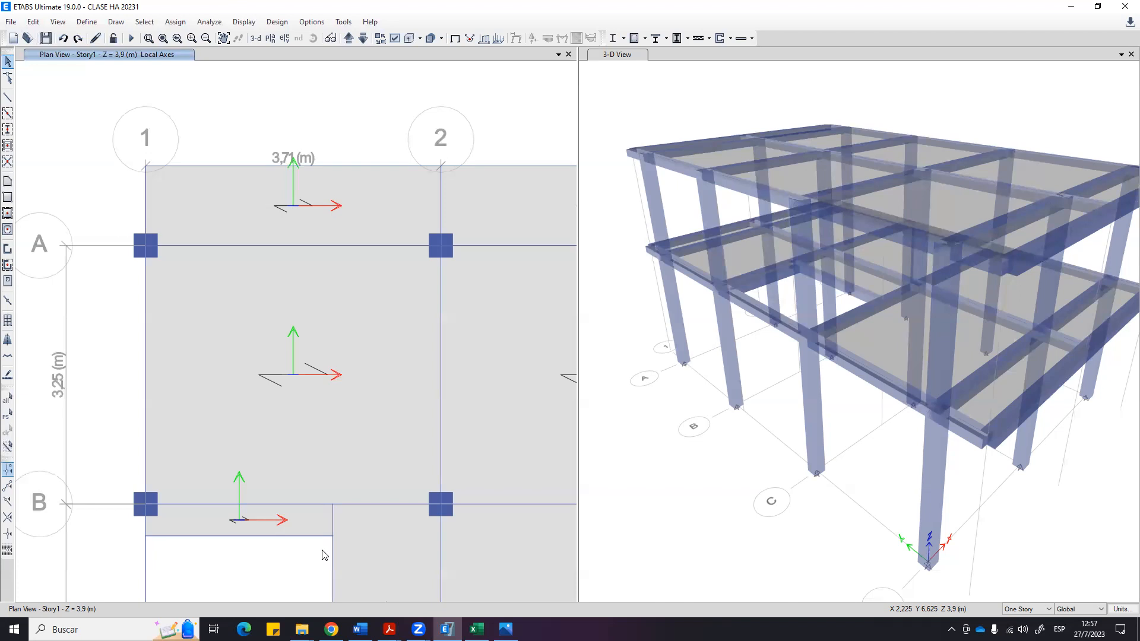
{"action": "scroll", "coordinate": [298, 351], "scroll_direction": "down", "scroll_amount": 2}
{"action": "middle_click_drag", "start_coordinate": [324, 371], "coordinate": [277, 275]}
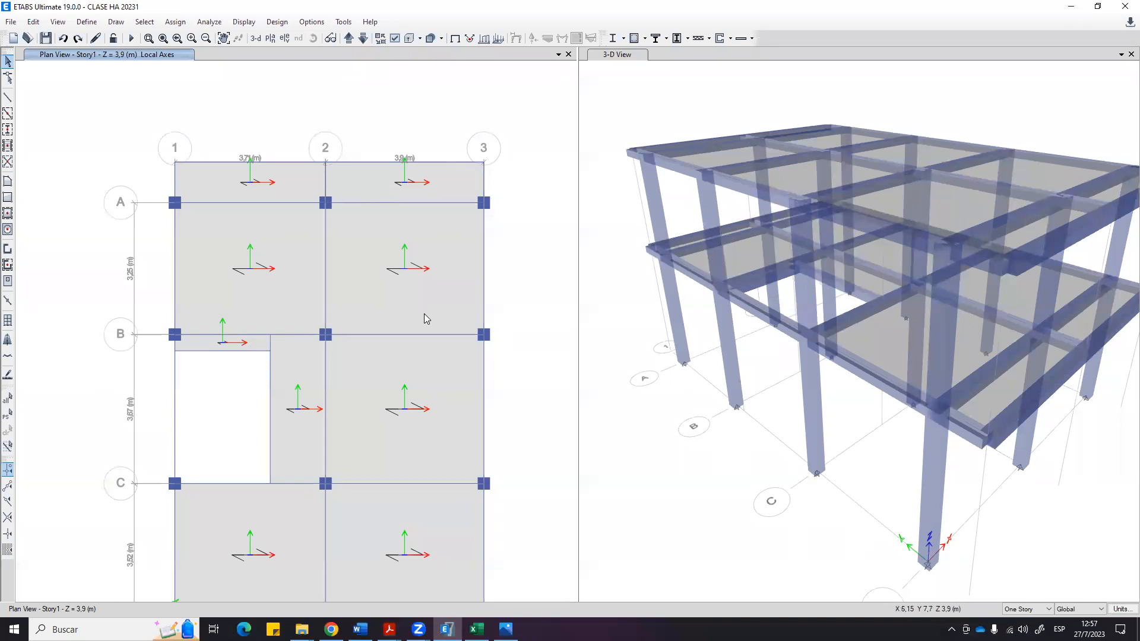
{"action": "scroll", "coordinate": [249, 278], "scroll_direction": "up", "scroll_amount": 2}
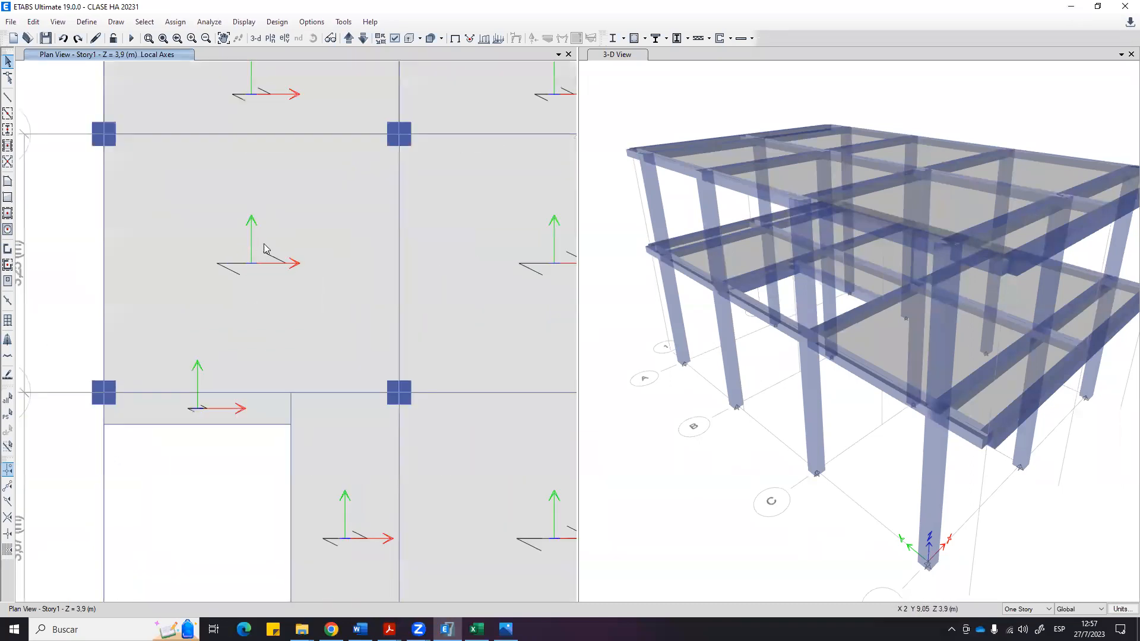
{"action": "middle_click_drag", "start_coordinate": [264, 243], "coordinate": [274, 336]}
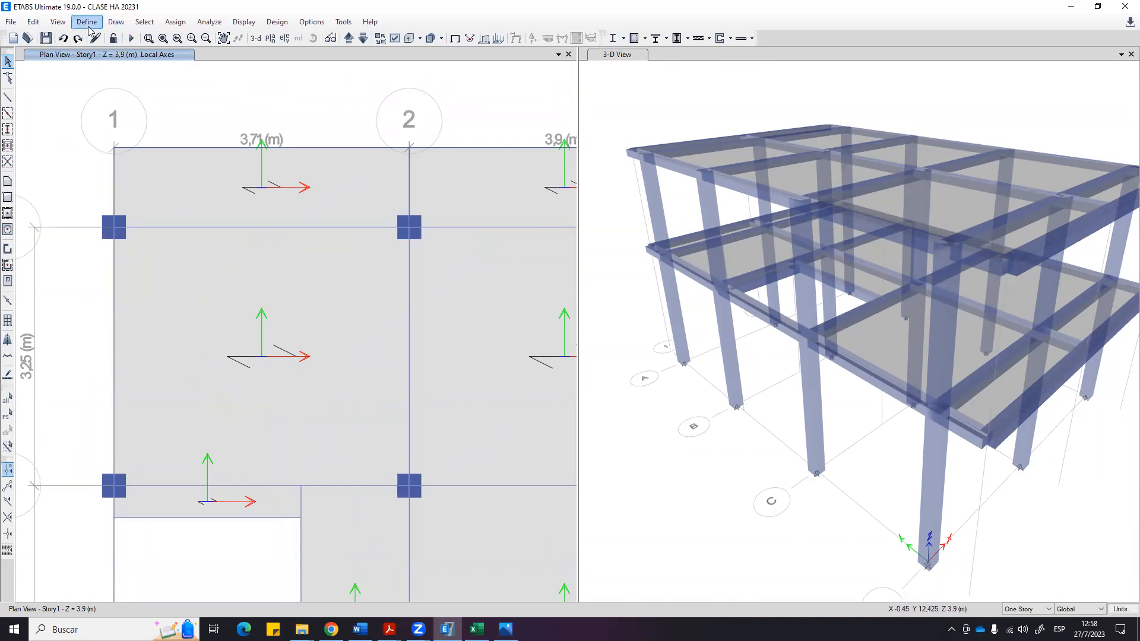
Divide the Story1 beams on axes A and B between axes 1 and 2 into 2 frame objects each.
{"action": "left_click", "coordinate": [330, 228]}
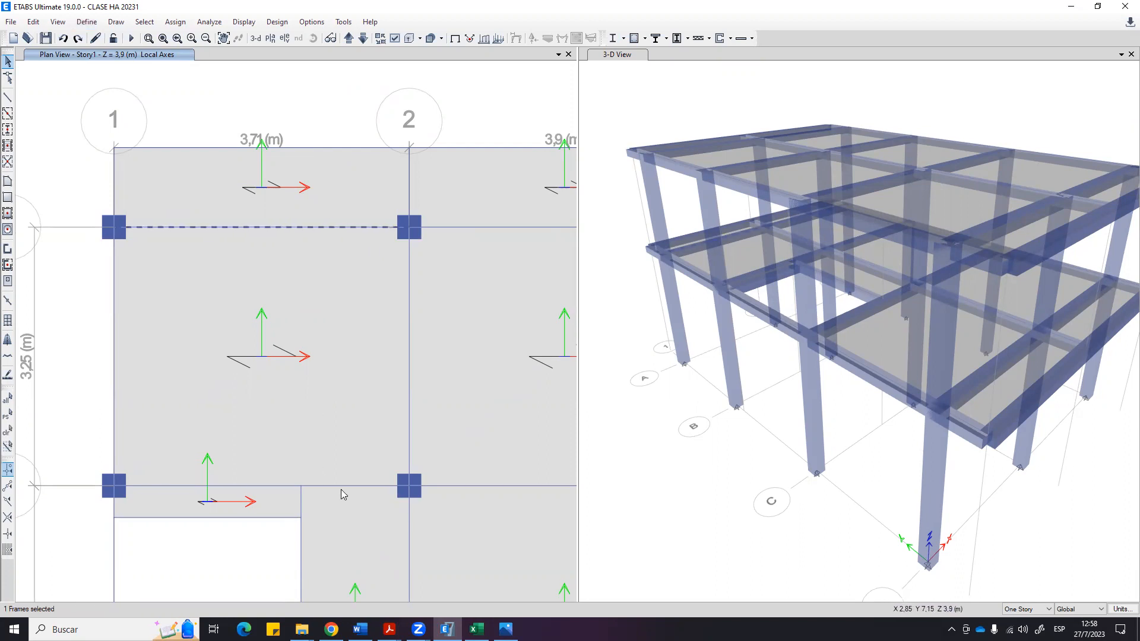
{"action": "left_click", "coordinate": [357, 486]}
{"action": "left_click", "coordinate": [33, 22]}
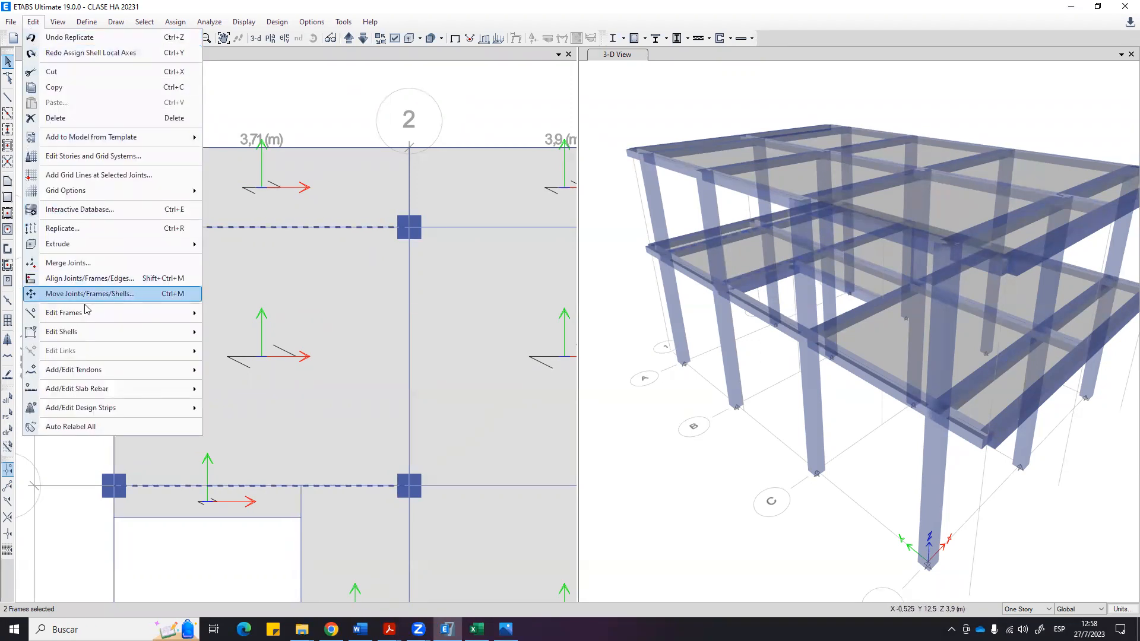
{"action": "mouse_move", "coordinate": [87, 318]}
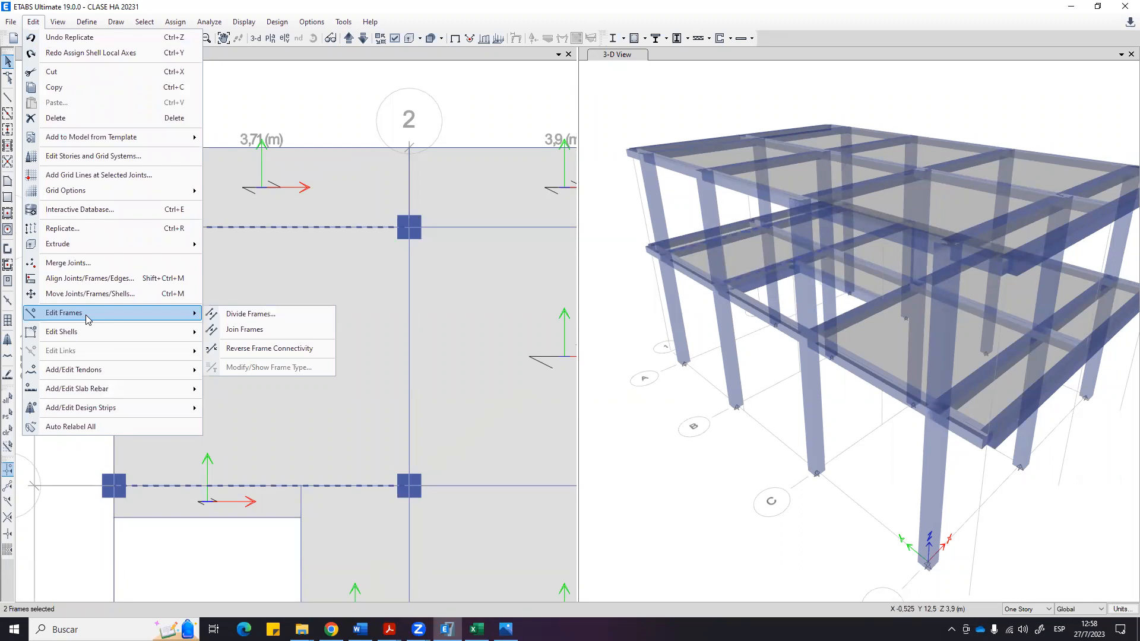
{"action": "left_click", "coordinate": [278, 319]}
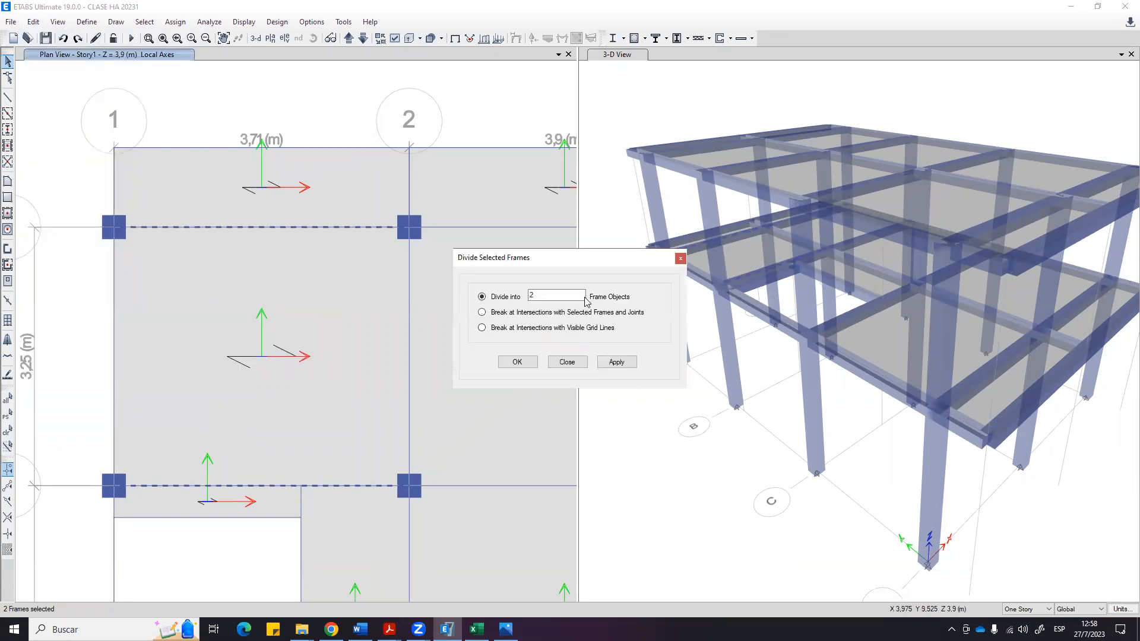
{"action": "left_click", "coordinate": [616, 361]}
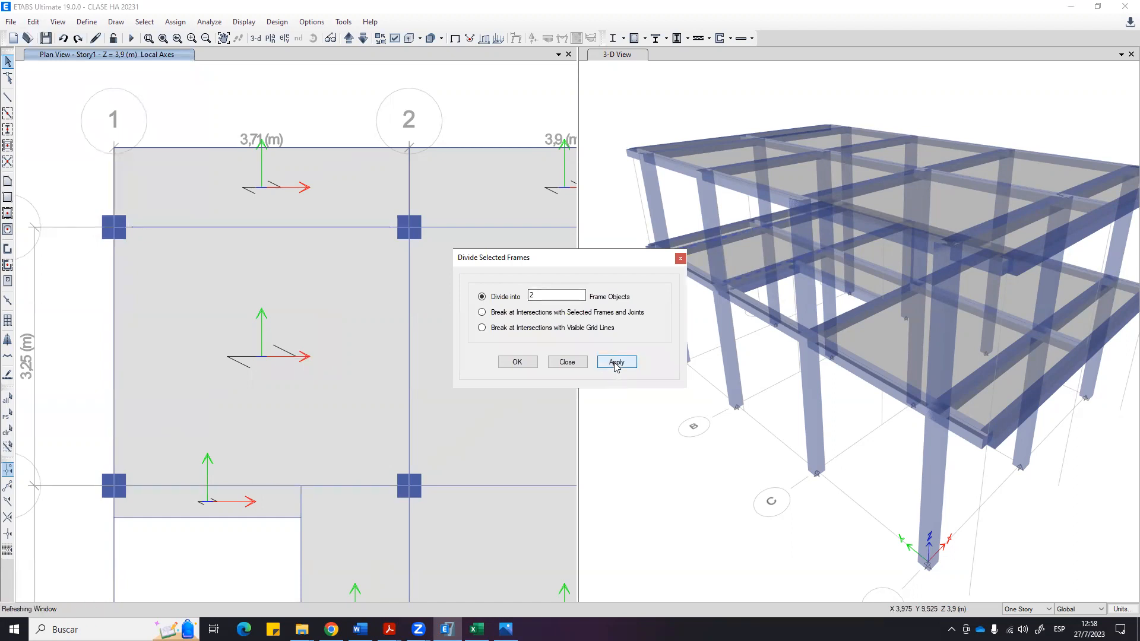
{"action": "left_click", "coordinate": [526, 364]}
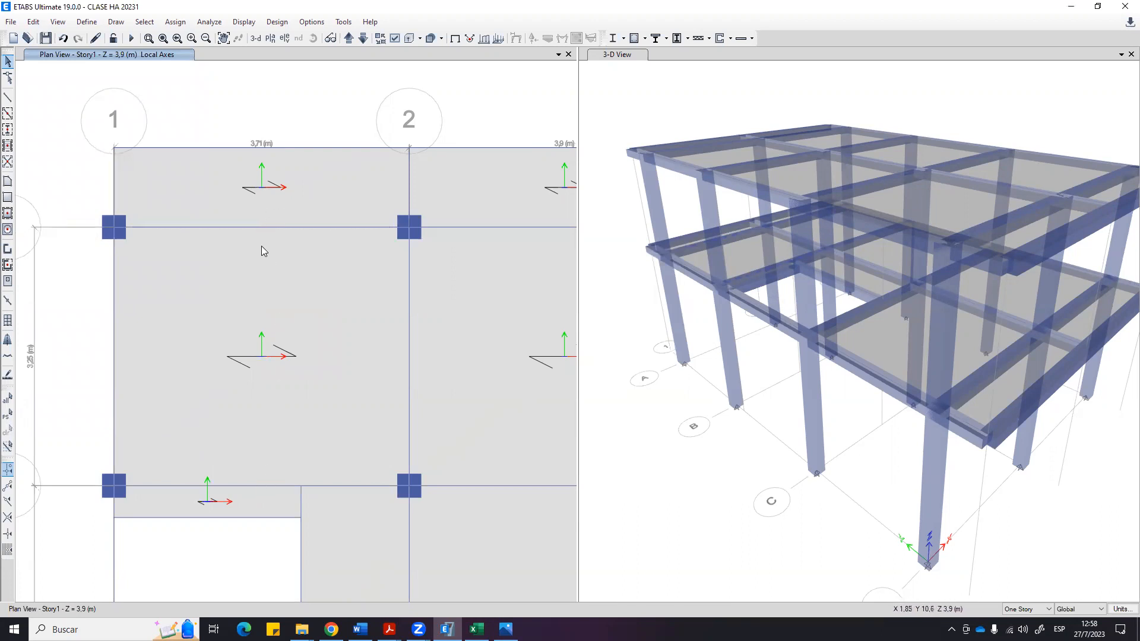
Draw a straight V30X20 secondary beam with continuous ends between the midpoints of the Story1 beams on axes A and B, between axes 1 and 2.
{"action": "left_click", "coordinate": [8, 97]}
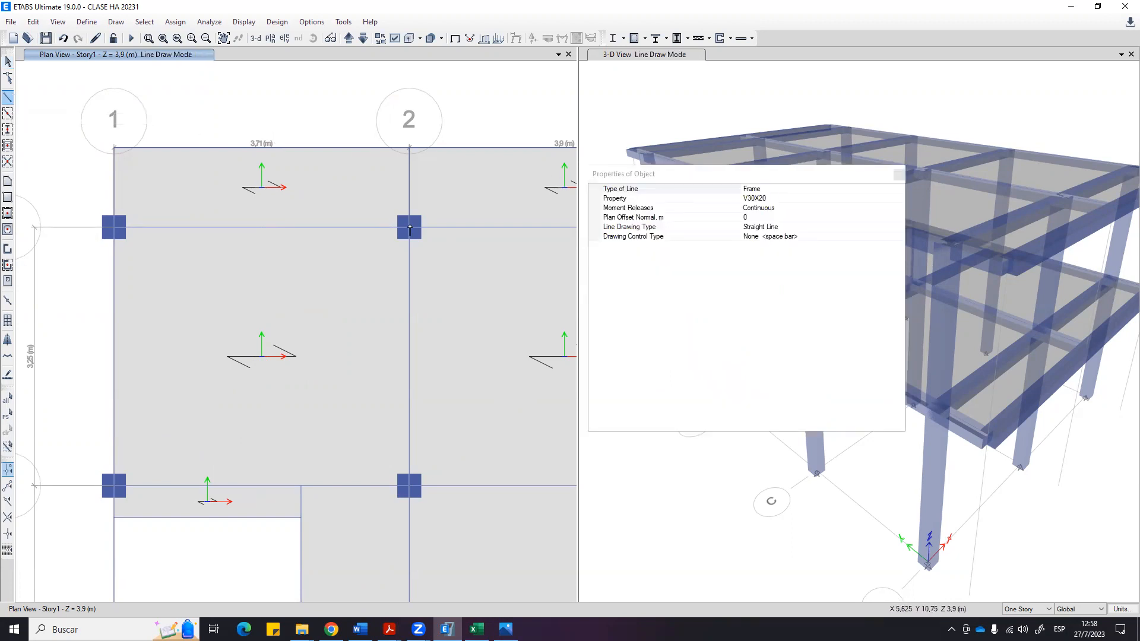
{"action": "left_click", "coordinate": [261, 228]}
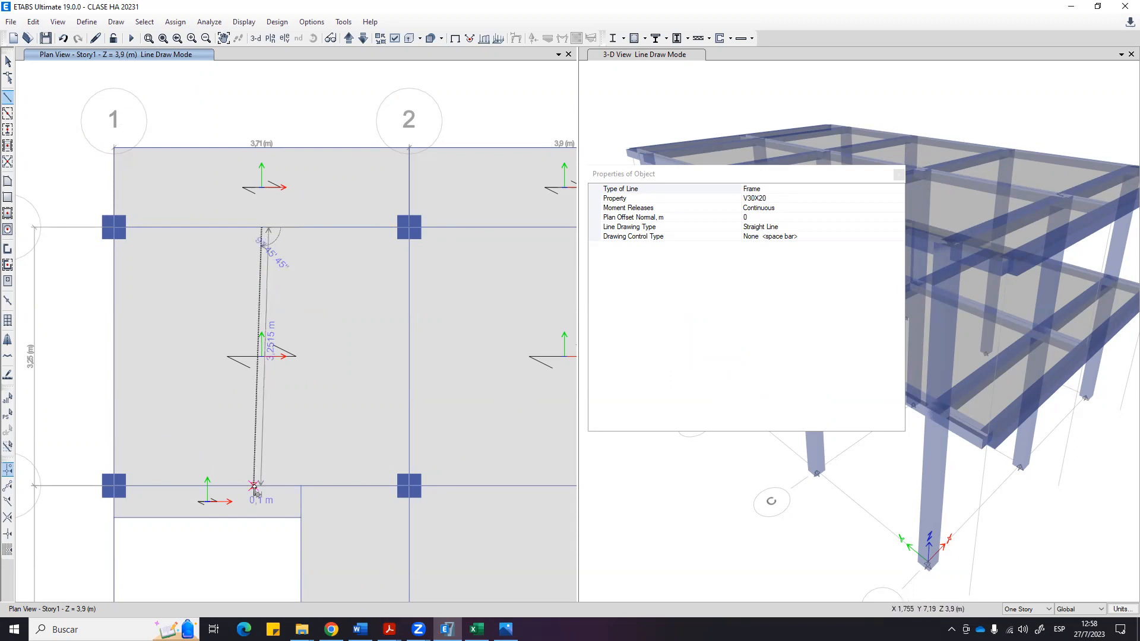
{"action": "left_click", "coordinate": [261, 487]}
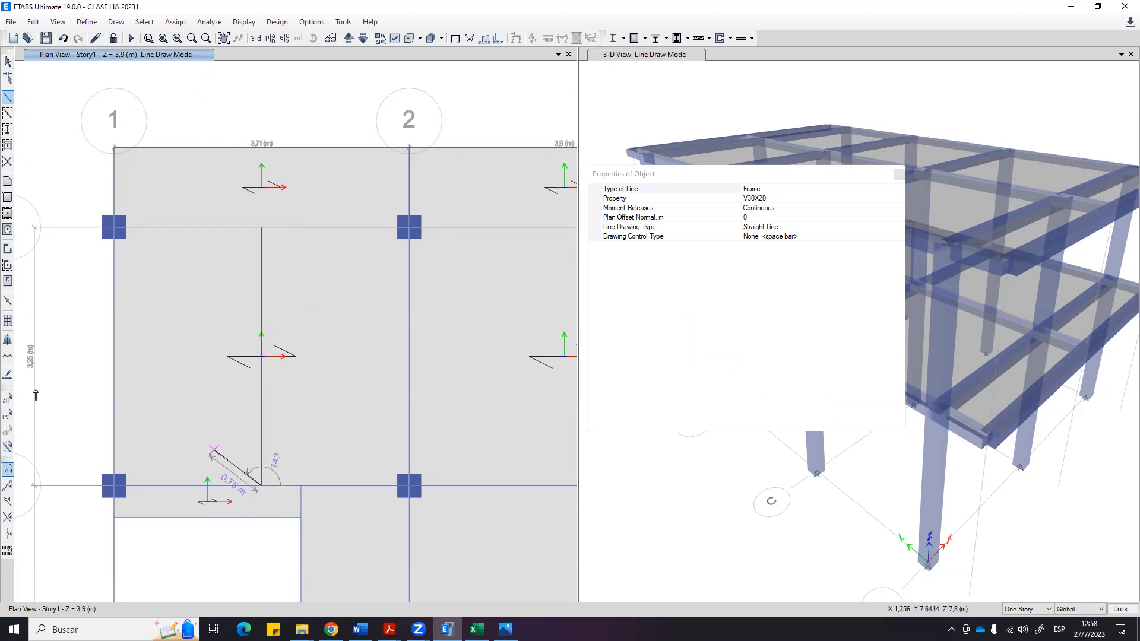
{"action": "key", "text": "Escape"}
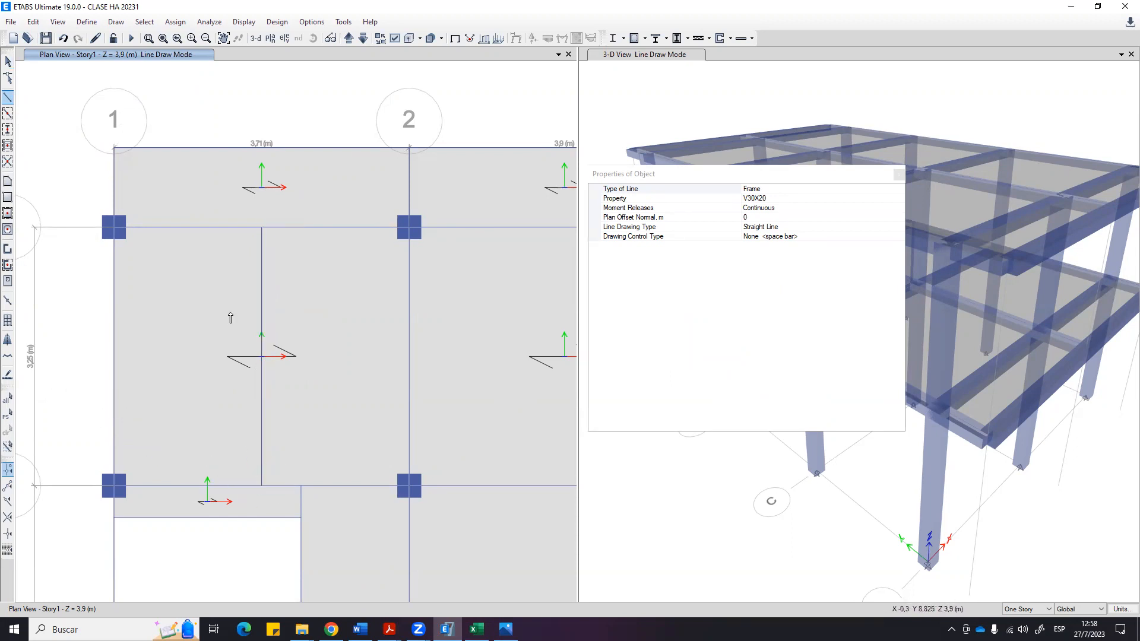
{"action": "key", "text": "Escape"}
Replace the Story1 slab in bay A-B, 1-2 with two rectangular LN1D20 slabs, one on each side of the secondary beam.
{"action": "left_click", "coordinate": [318, 295]}
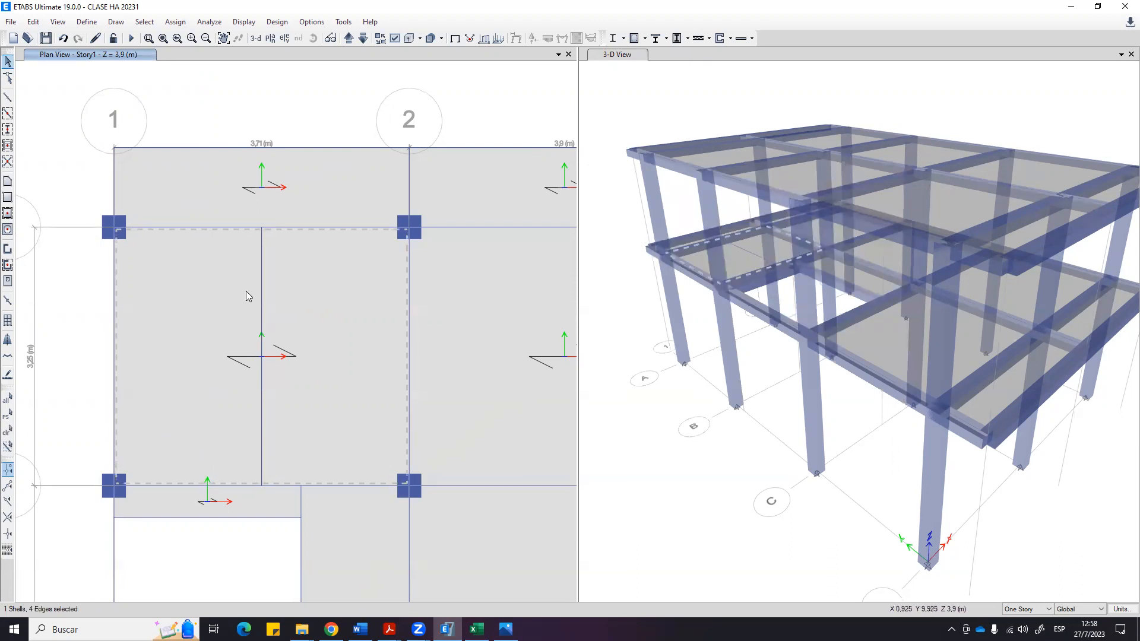
{"action": "key", "text": "Delete"}
{"action": "left_click", "coordinate": [8, 197]}
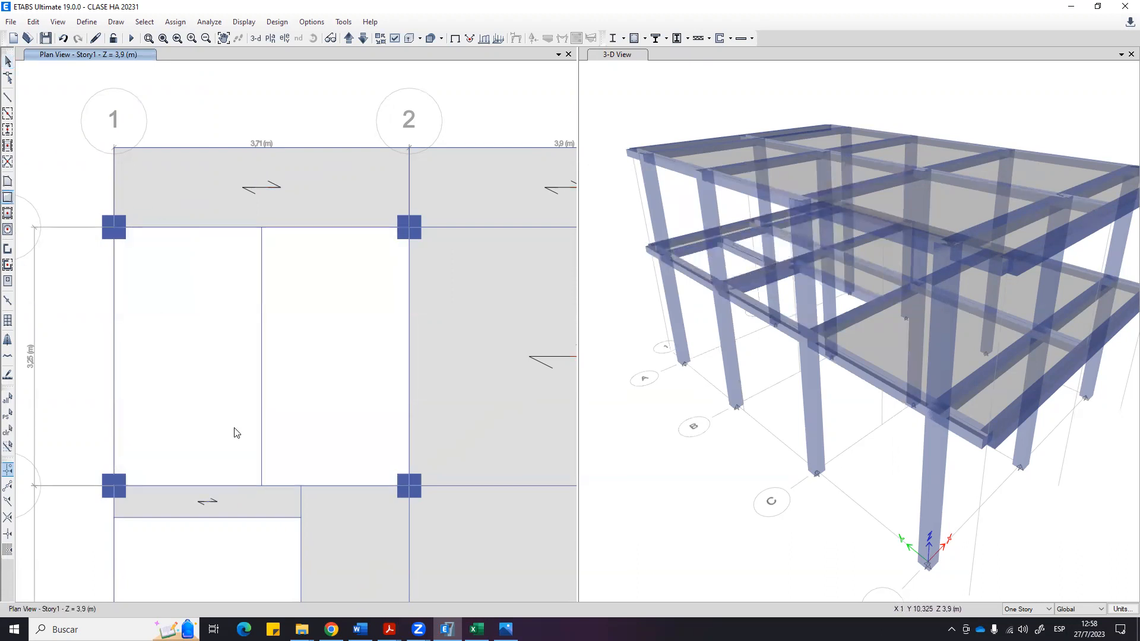
{"action": "left_click", "coordinate": [262, 486]}
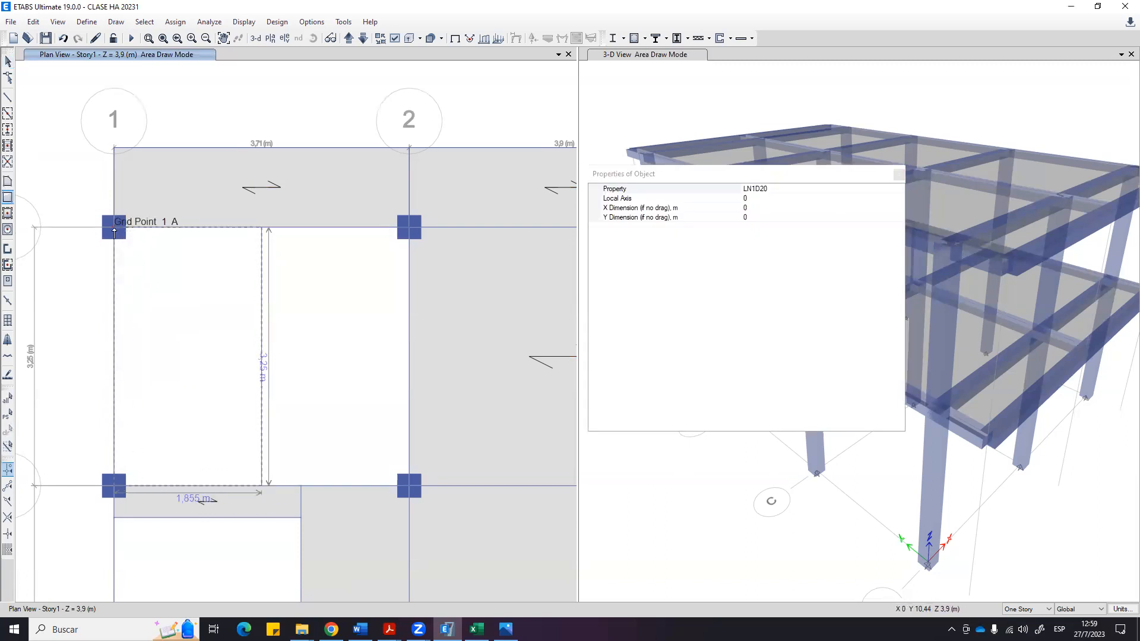
{"action": "left_click", "coordinate": [114, 228]}
{"action": "left_click", "coordinate": [409, 486]}
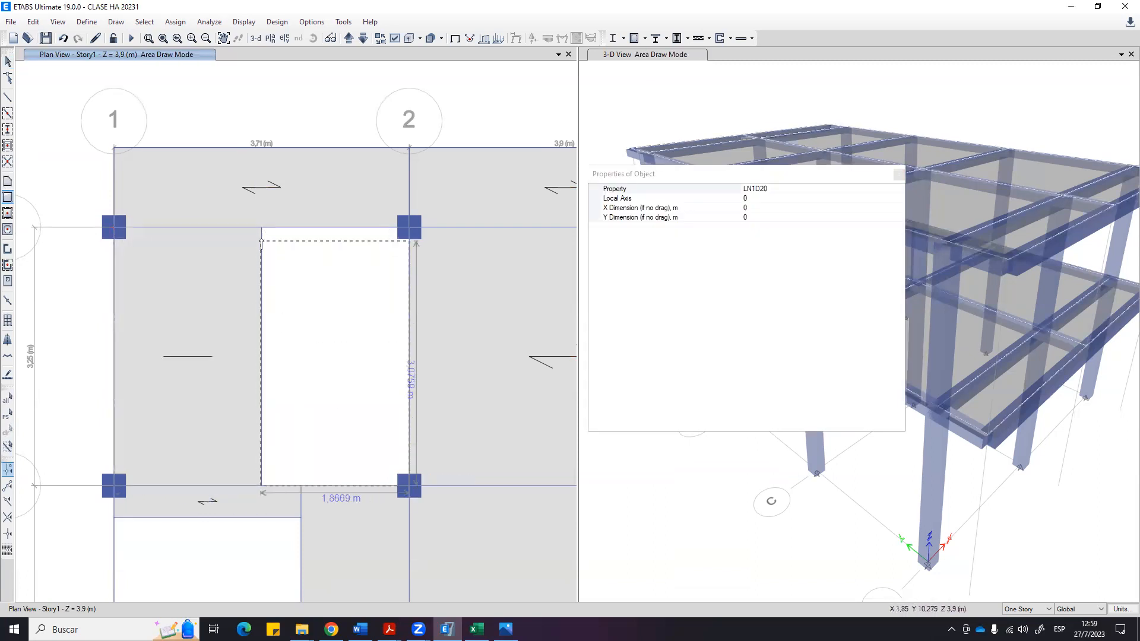
{"action": "left_click", "coordinate": [261, 228]}
{"action": "key", "text": "Escape"}
Examine the span direction symbols of the two new slabs and the surrounding Story1 bays in plan.
{"action": "middle_click_drag", "start_coordinate": [105, 318], "coordinate": [159, 299]}
{"action": "mouse_move", "coordinate": [122, 361]}
{"action": "middle_mouse_down"}
{"action": "mouse_move", "coordinate": [188, 369]}
{"action": "mouse_move", "coordinate": [137, 354]}
{"action": "middle_mouse_up"}
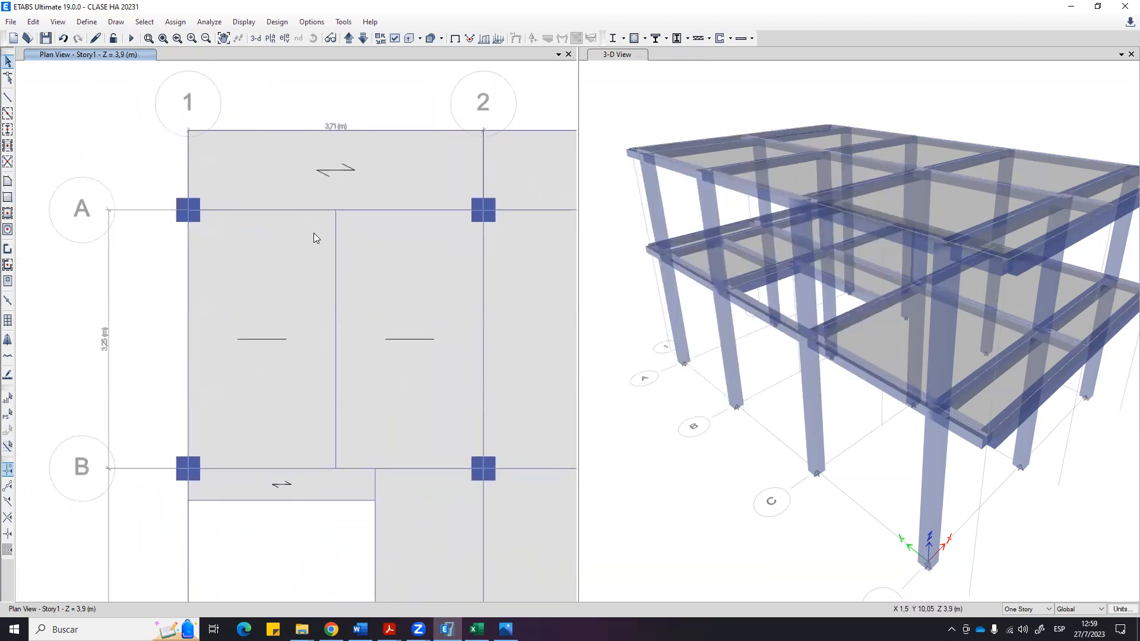
{"action": "middle_click_drag", "start_coordinate": [209, 204], "coordinate": [178, 249]}
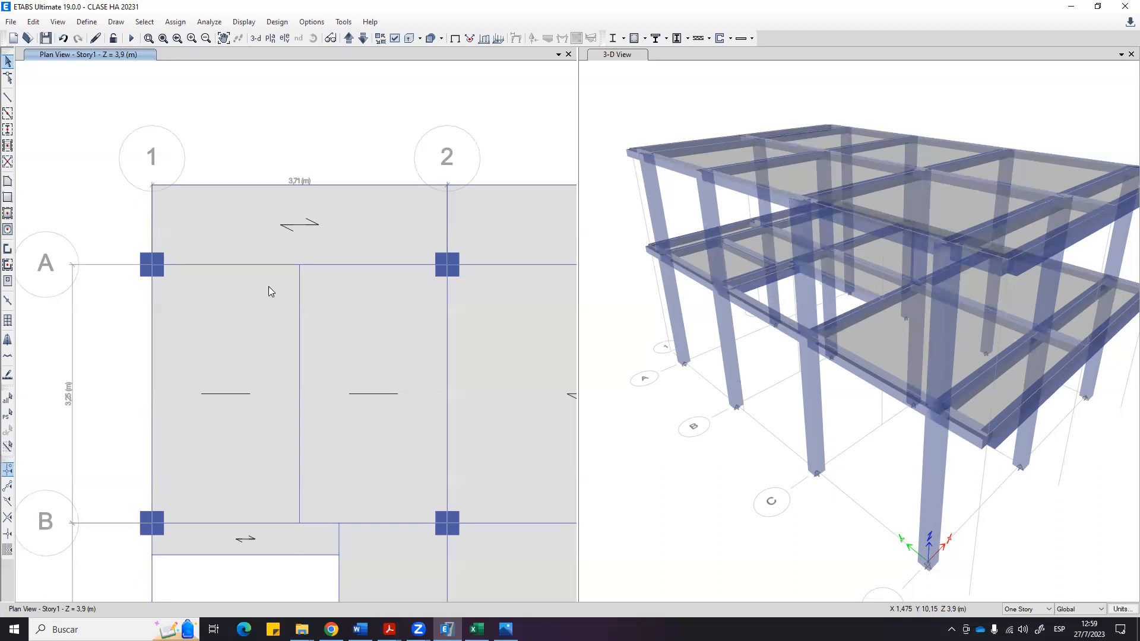
{"action": "scroll", "coordinate": [261, 363], "scroll_direction": "down", "scroll_amount": 5}
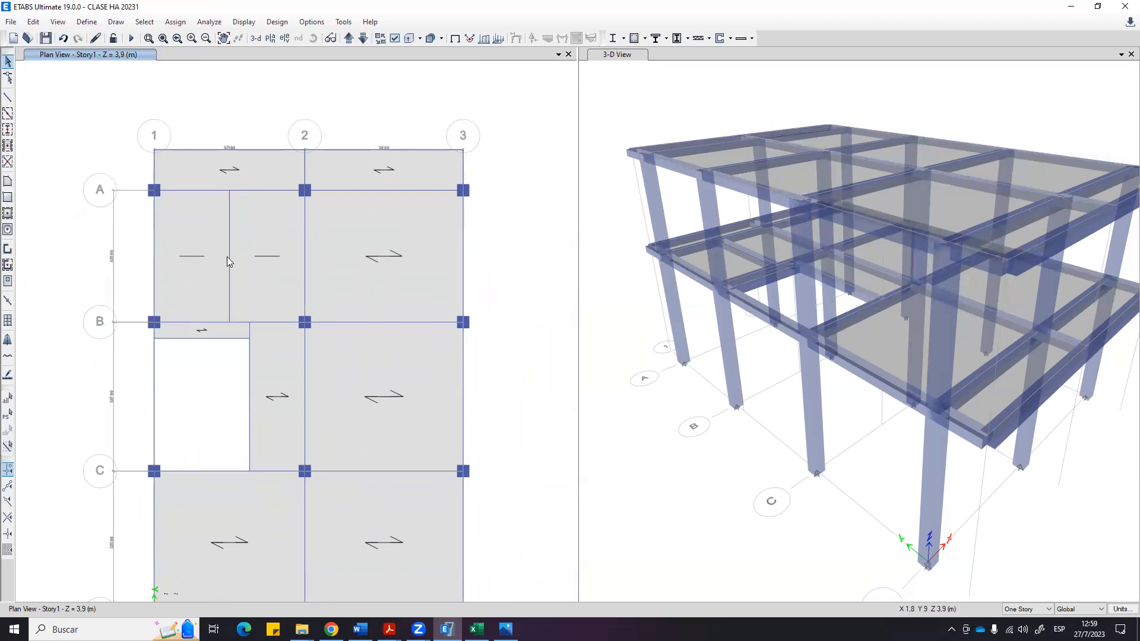
{"action": "scroll", "coordinate": [231, 324], "scroll_direction": "up", "scroll_amount": 4}
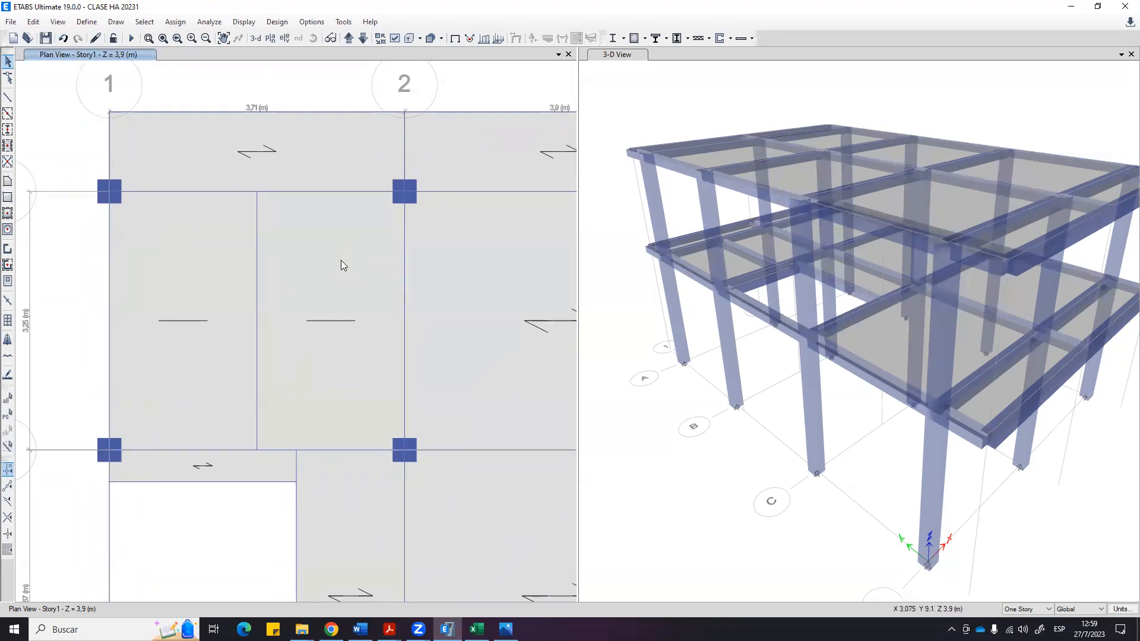
{"action": "scroll", "coordinate": [246, 271], "scroll_direction": "down", "scroll_amount": 3}
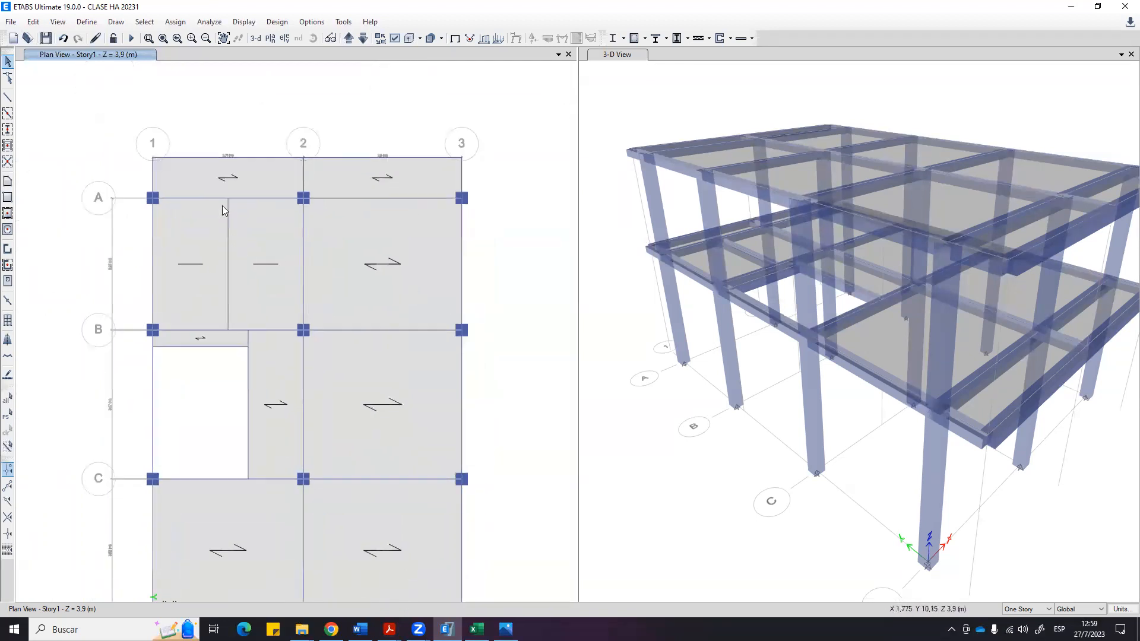
{"action": "scroll", "coordinate": [381, 204], "scroll_direction": "down", "scroll_amount": 3}
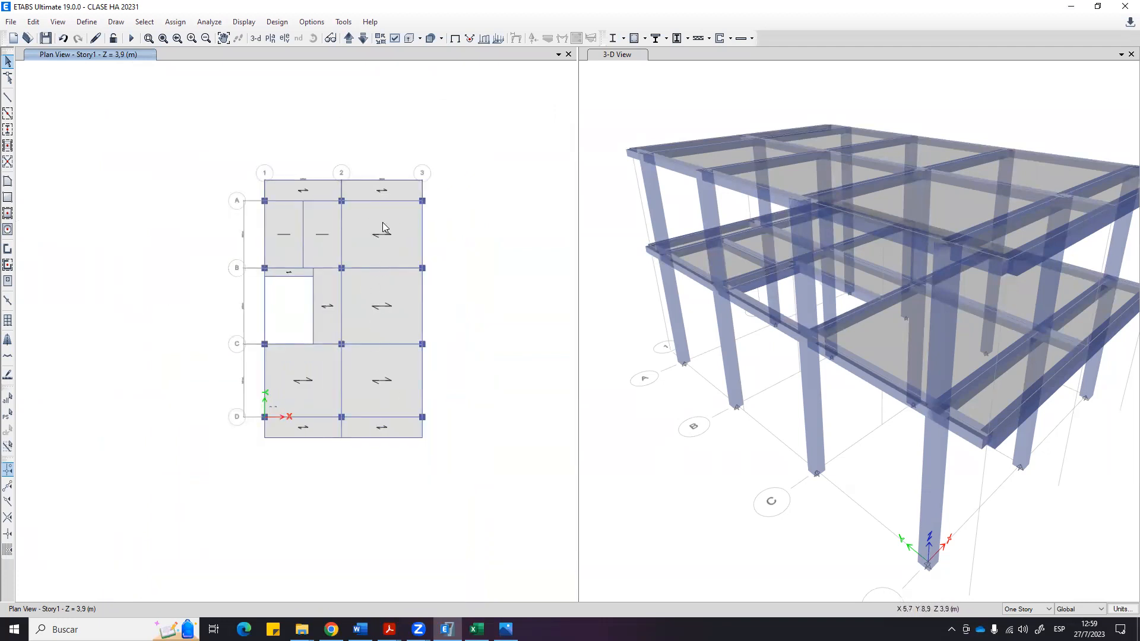
Delete the Story1 slabs between axes 2 and 3, the slab in bay C-D, 1-2, and the cantilever slabs beyond axes A and D.
{"action": "scroll", "coordinate": [382, 372], "scroll_direction": "up", "scroll_amount": 3}
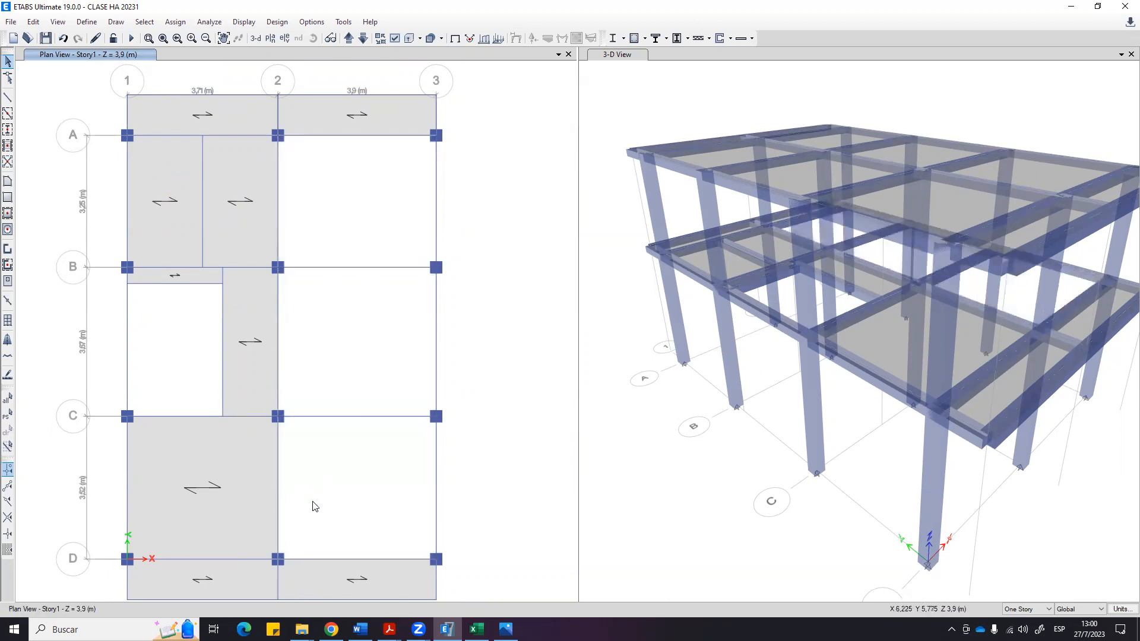
{"action": "middle_click_drag", "start_coordinate": [328, 582], "coordinate": [318, 485]}
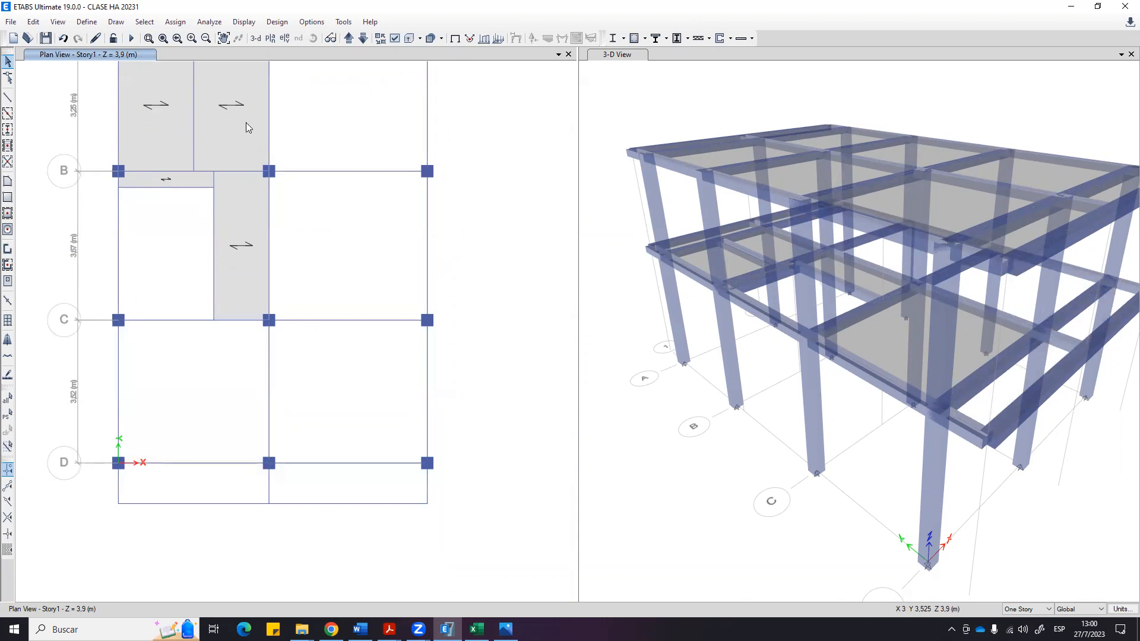
{"action": "middle_click_drag", "start_coordinate": [267, 128], "coordinate": [242, 420]}
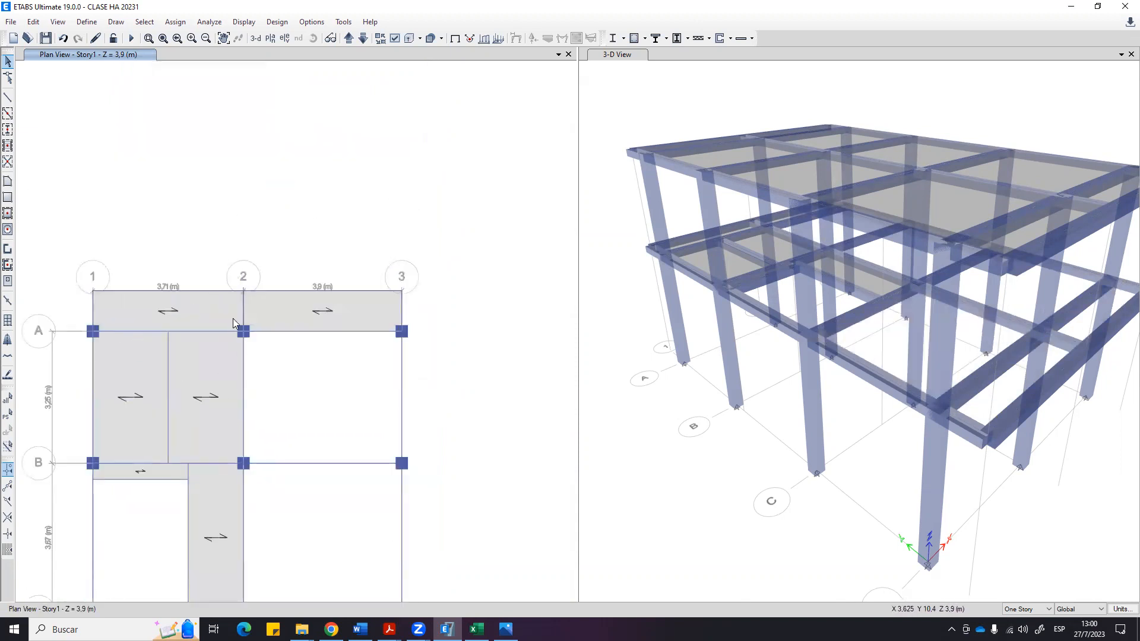
{"action": "left_click", "coordinate": [209, 307]}
{"action": "key", "text": "Delete"}
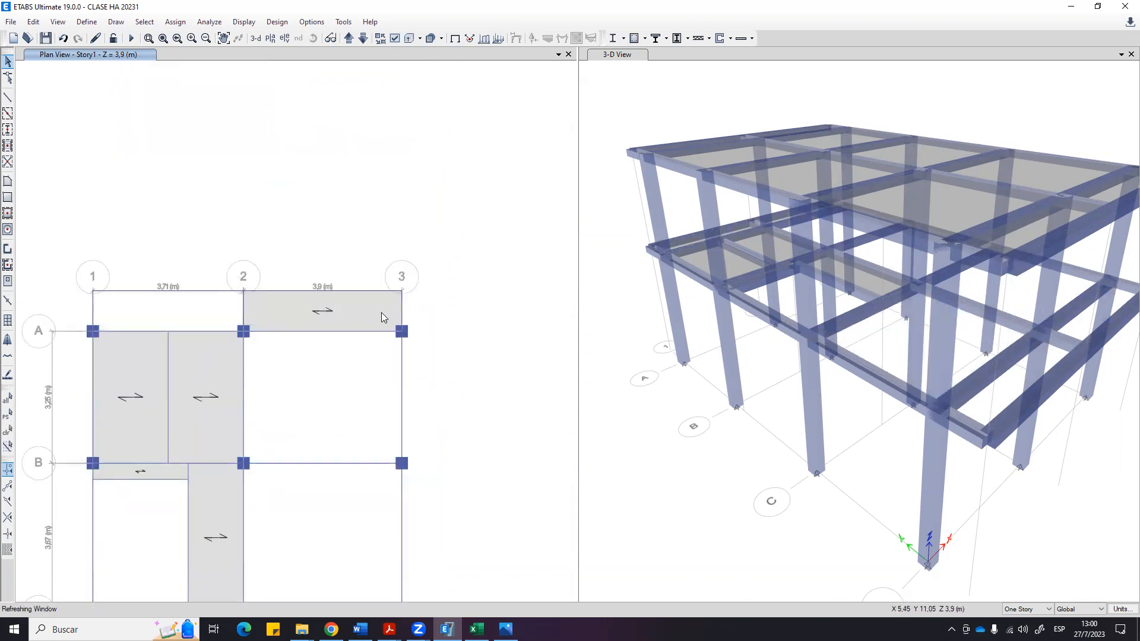
{"action": "key", "text": "Delete"}
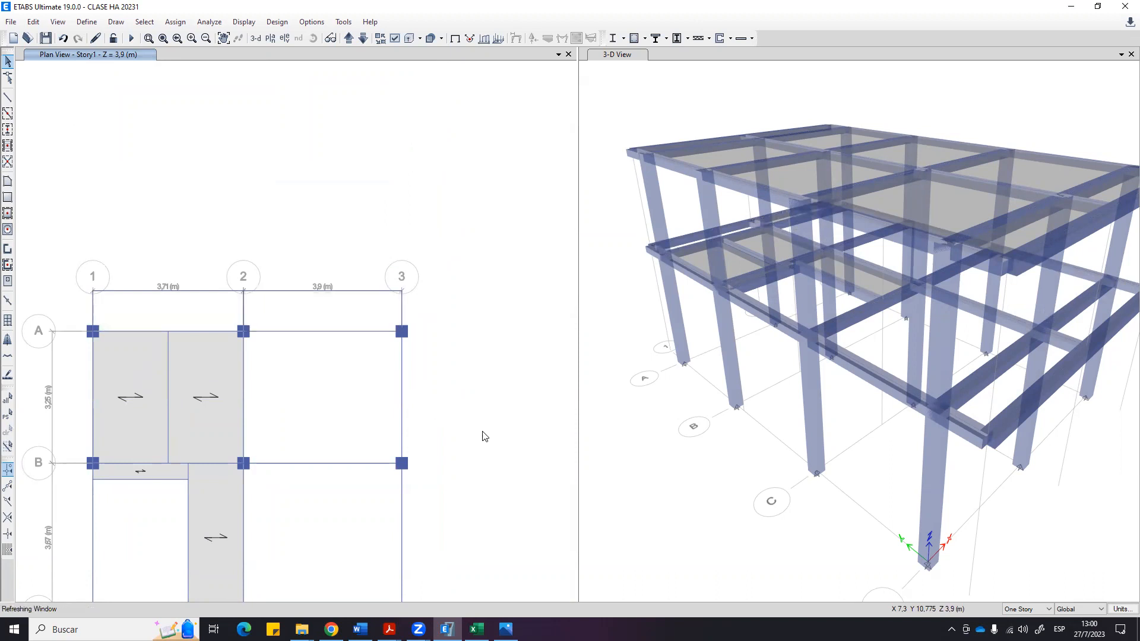
Divide the Story1 edge beam of the cantilever beyond axis A into 2 frame objects.
{"action": "scroll", "coordinate": [493, 367], "scroll_direction": "down", "scroll_amount": 3}
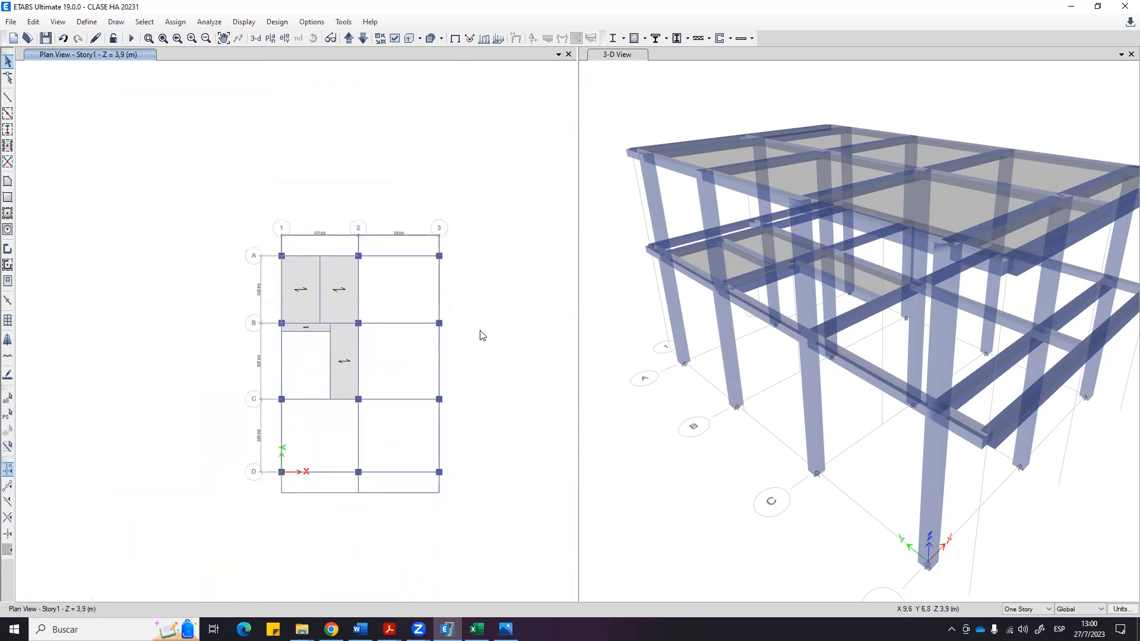
{"action": "left_click_drag", "start_coordinate": [421, 549], "coordinate": [392, 205]}
{"action": "scroll", "coordinate": [366, 239], "scroll_direction": "up", "scroll_amount": 2}
{"action": "left_click", "coordinate": [321, 221]}
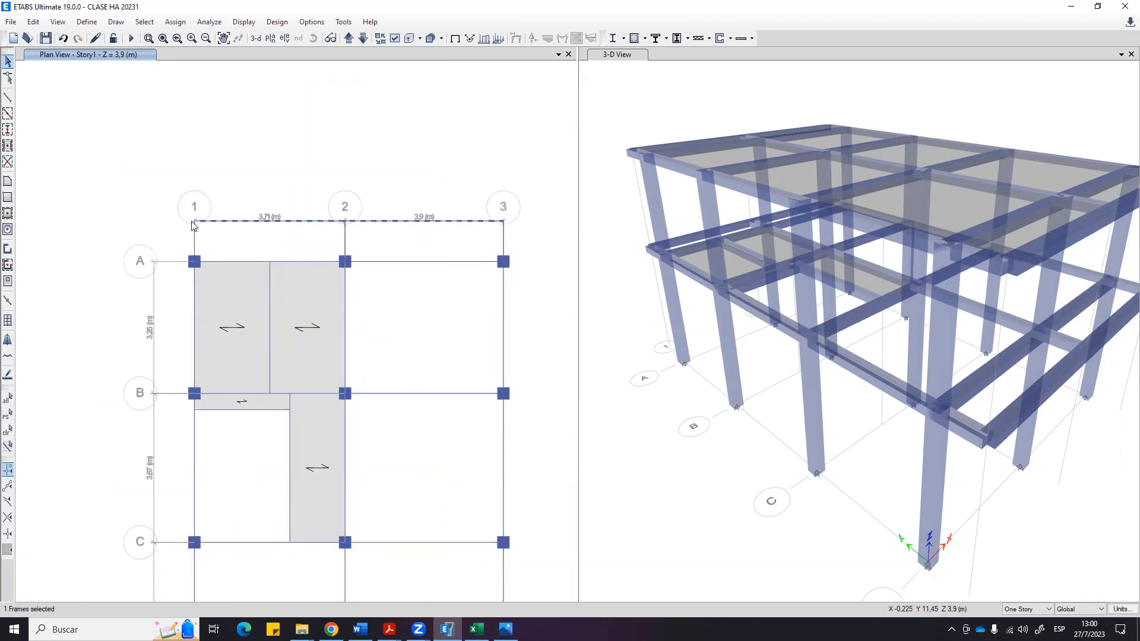
{"action": "left_click", "coordinate": [376, 221]}
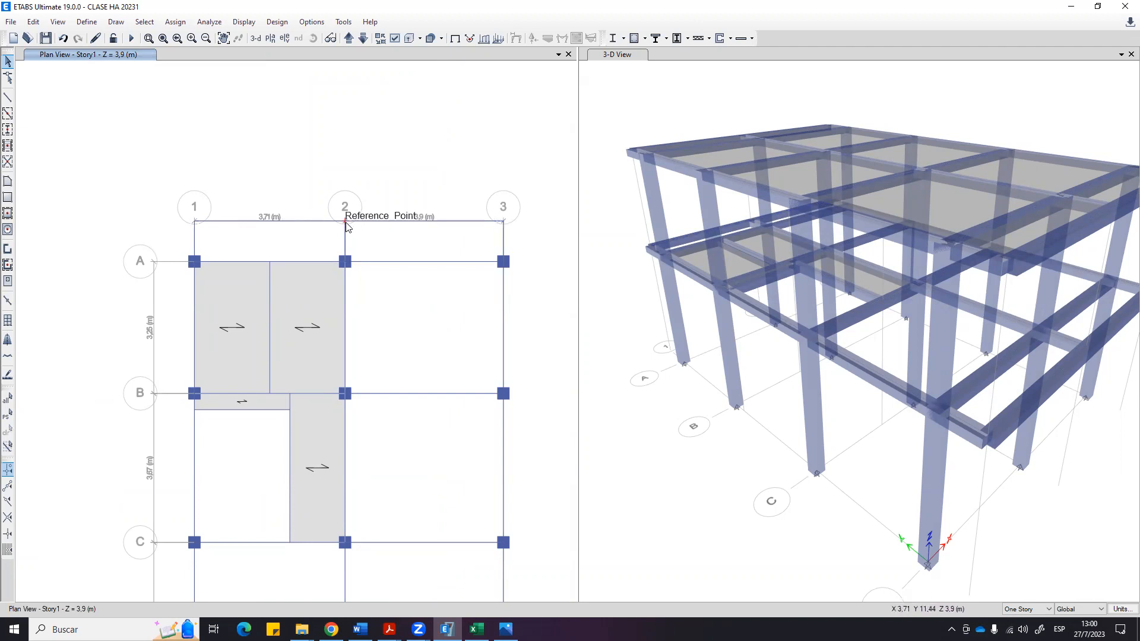
{"action": "left_click_drag", "start_coordinate": [449, 242], "coordinate": [433, 193]}
{"action": "left_click", "coordinate": [34, 22]}
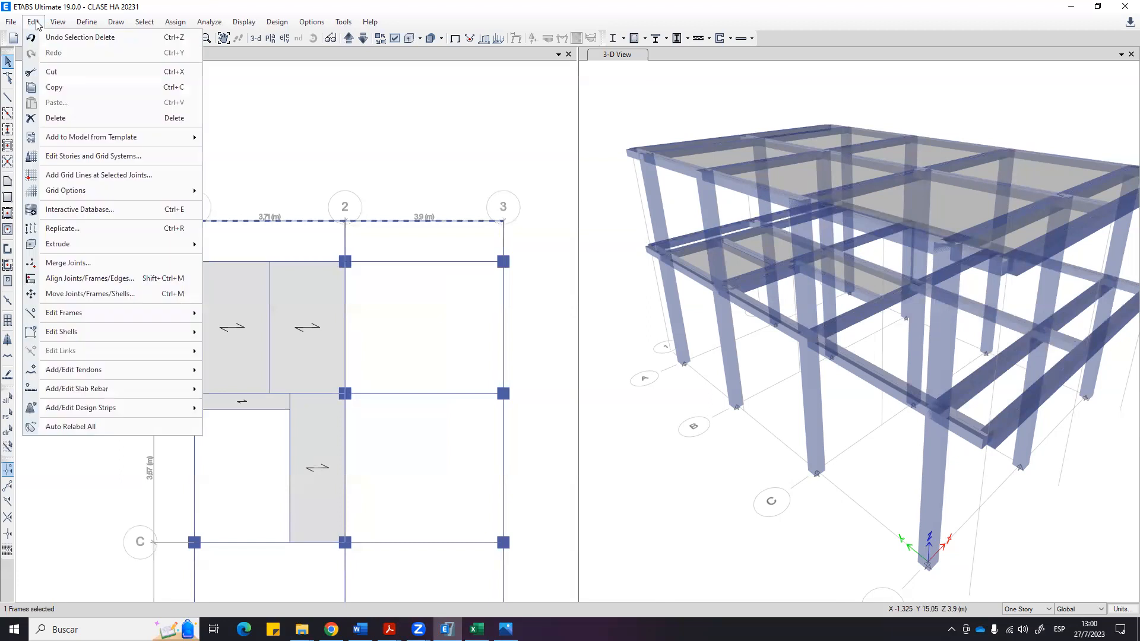
{"action": "mouse_move", "coordinate": [104, 315]}
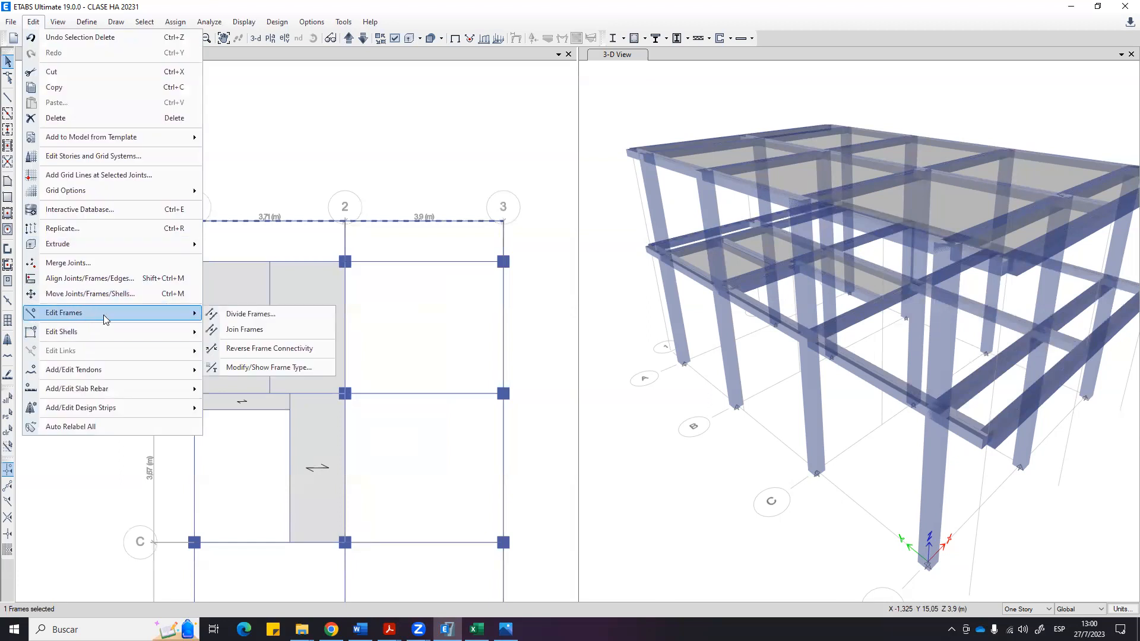
{"action": "left_click", "coordinate": [246, 314]}
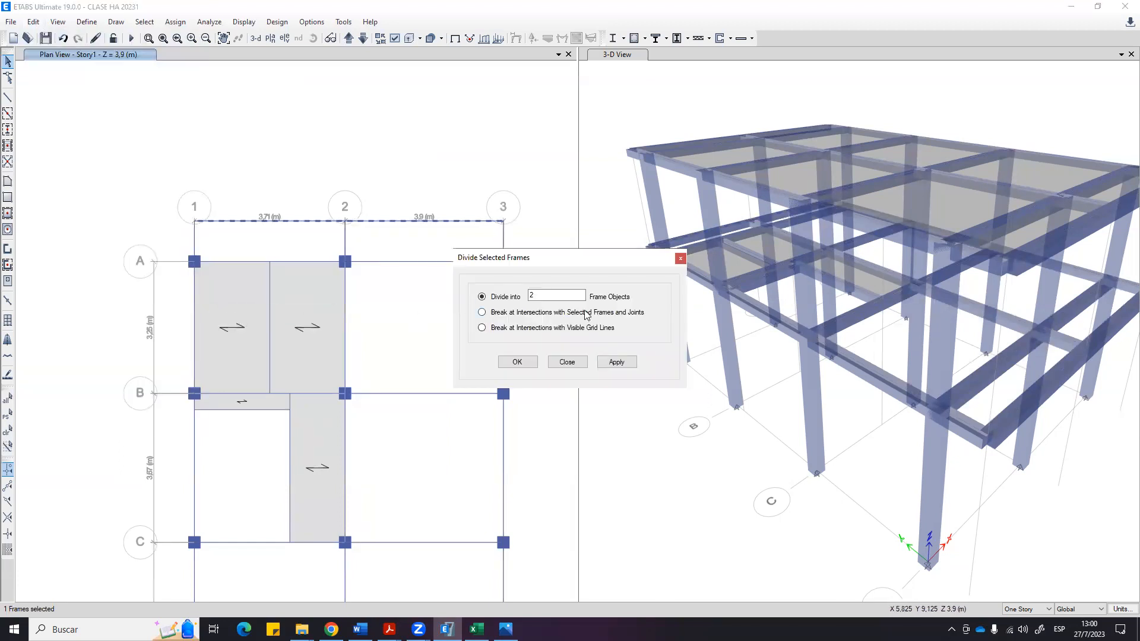
{"action": "left_click", "coordinate": [618, 362]}
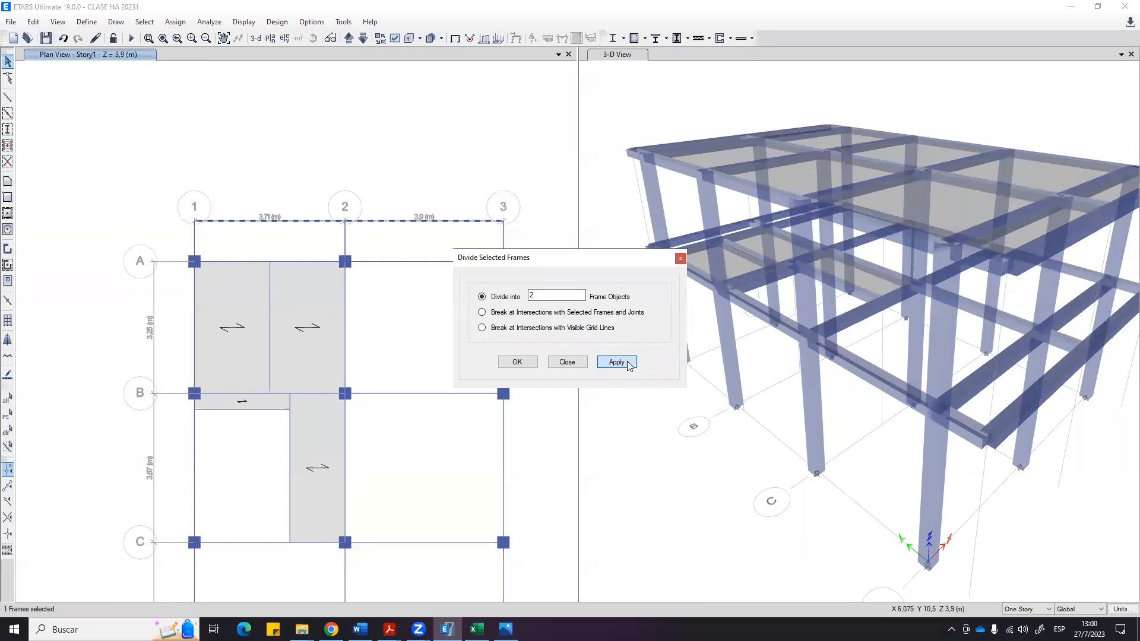
{"action": "left_click", "coordinate": [530, 363]}
Divide the Story1 edge beam of the cantilever beyond axis D into 2 frame objects.
{"action": "middle_click_drag", "start_coordinate": [437, 344], "coordinate": [384, 268]}
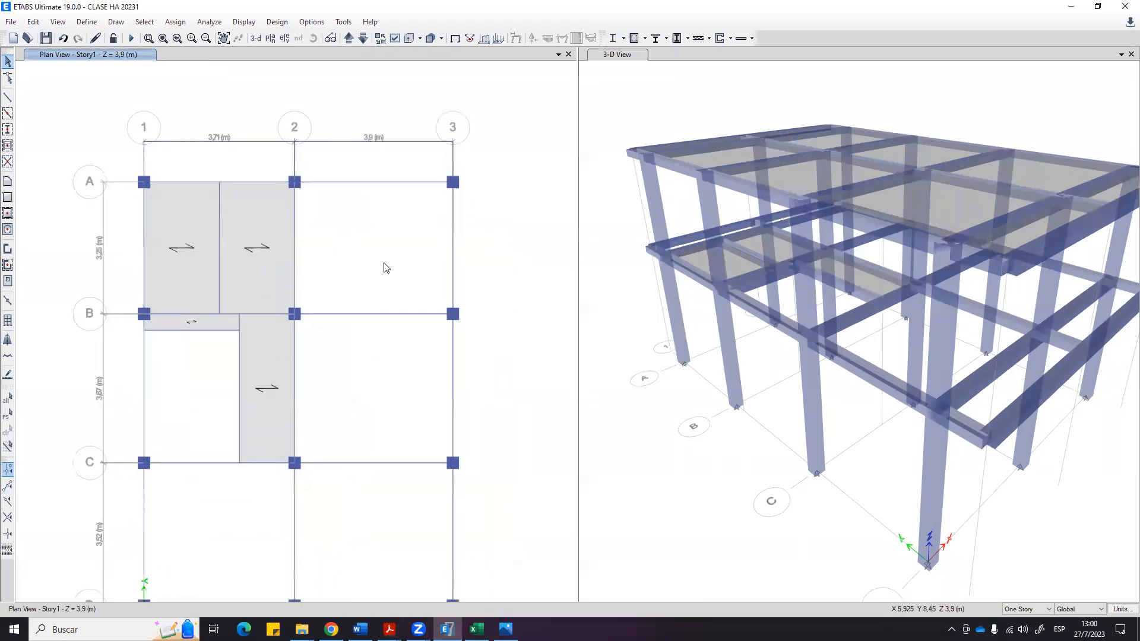
{"action": "scroll", "coordinate": [384, 267], "scroll_direction": "down", "scroll_amount": 3}
{"action": "left_click_drag", "start_coordinate": [415, 514], "coordinate": [379, 208]}
{"action": "left_click", "coordinate": [387, 480]}
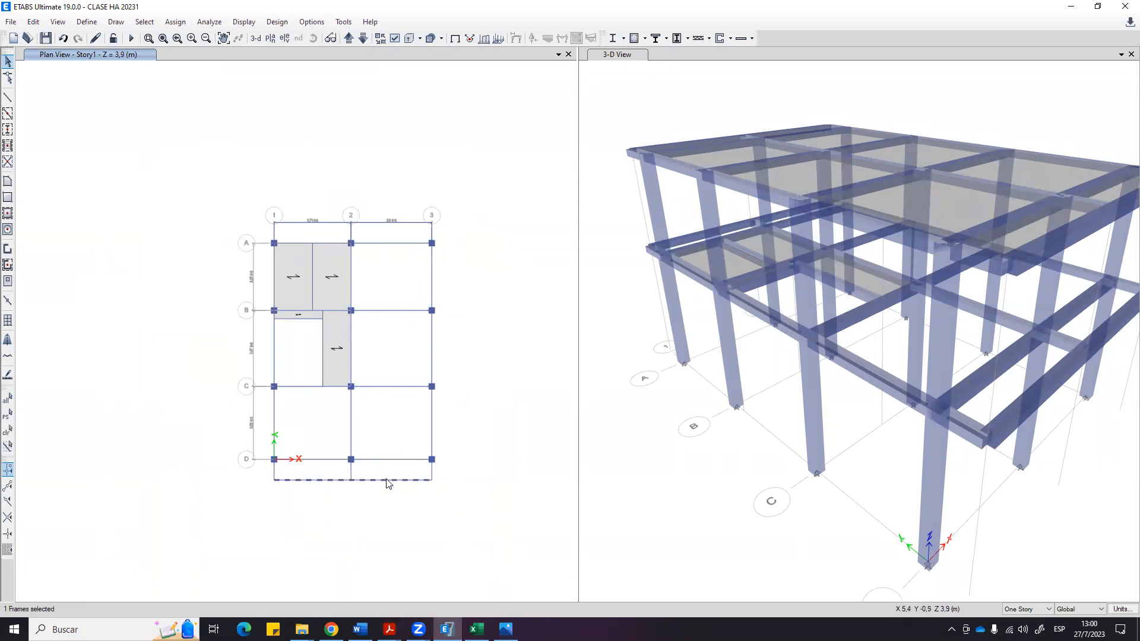
{"action": "left_click", "coordinate": [33, 21]}
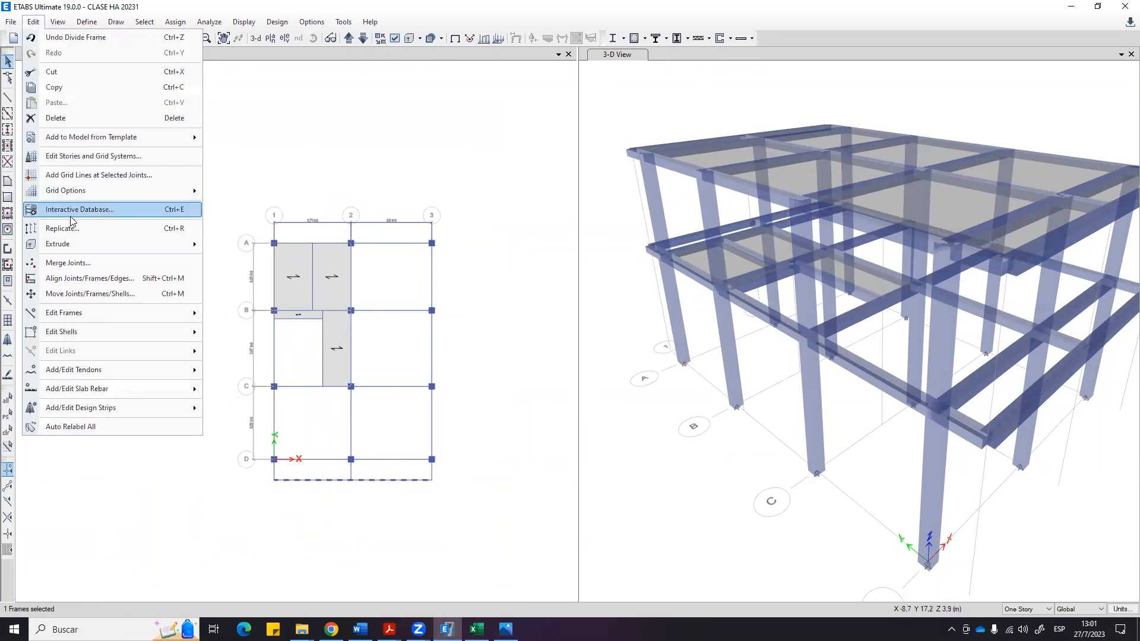
{"action": "mouse_move", "coordinate": [78, 316]}
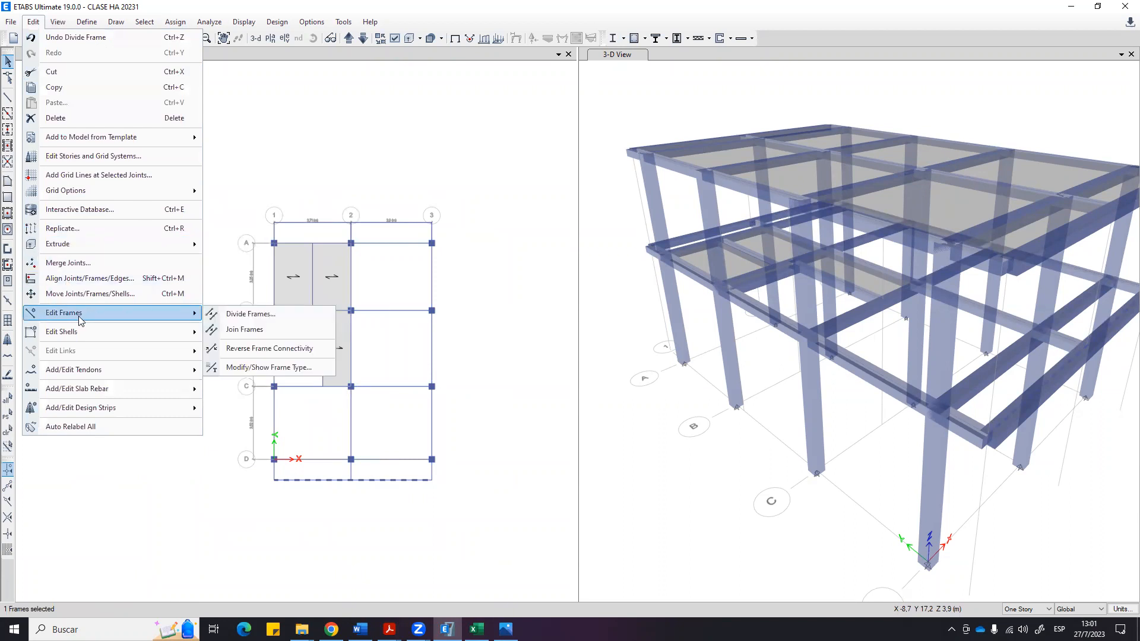
{"action": "left_click", "coordinate": [316, 318]}
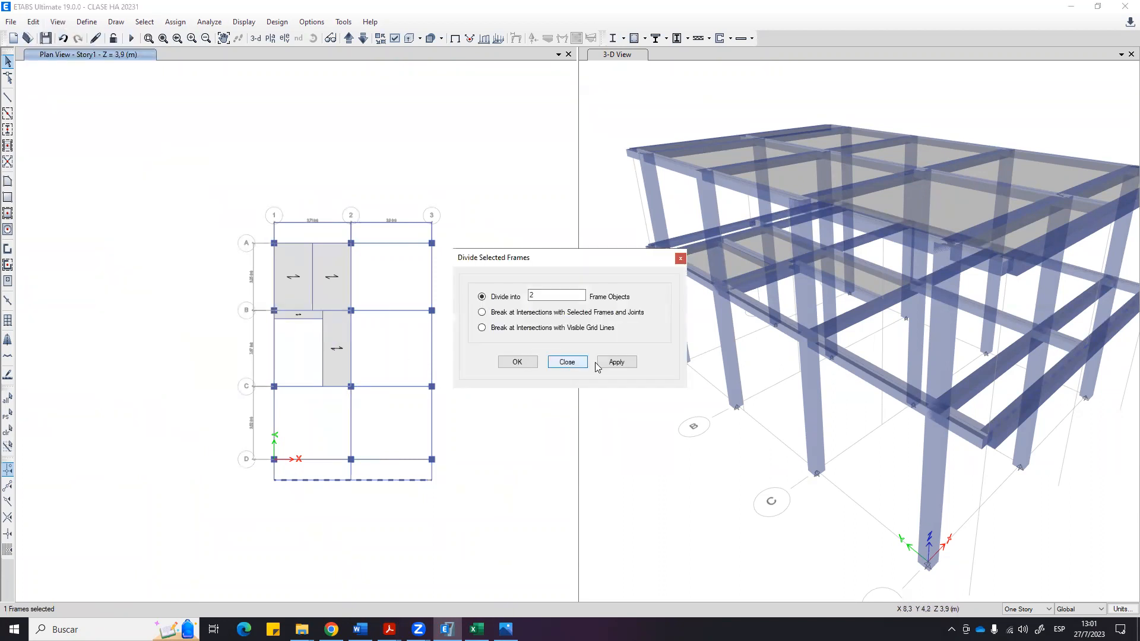
{"action": "left_click", "coordinate": [525, 364]}
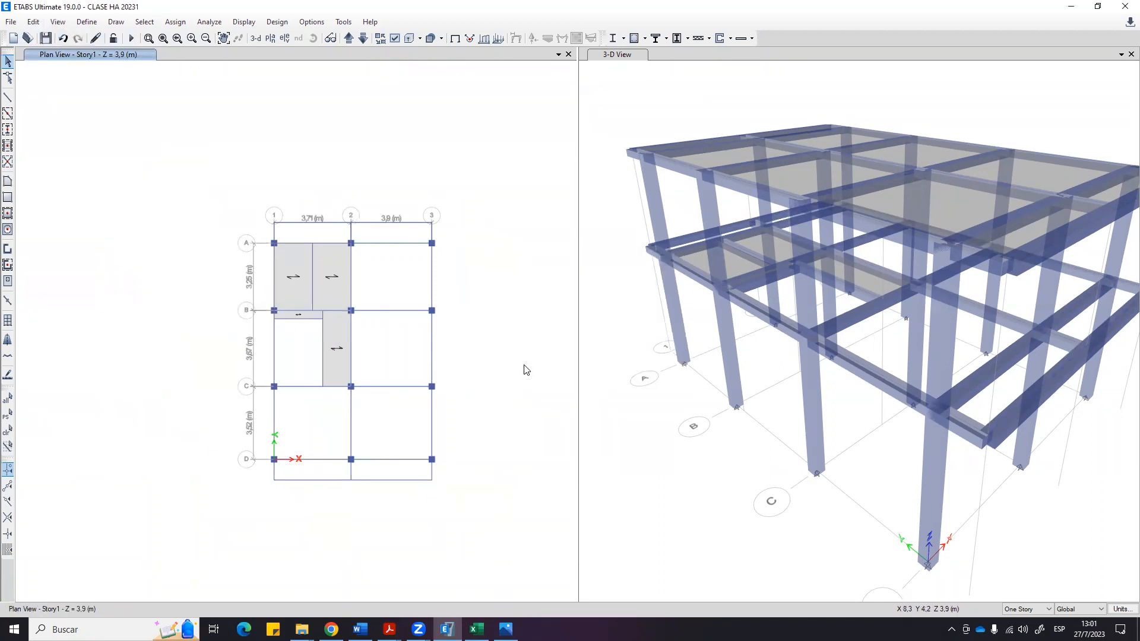
Divide all Story1 beams spanning between axes 2 and 3, including both cantilever edge beams, into 2 frame objects each.
{"action": "left_click_drag", "start_coordinate": [388, 206], "coordinate": [384, 198]}
{"action": "scroll", "coordinate": [402, 303], "scroll_direction": "up", "scroll_amount": 4}
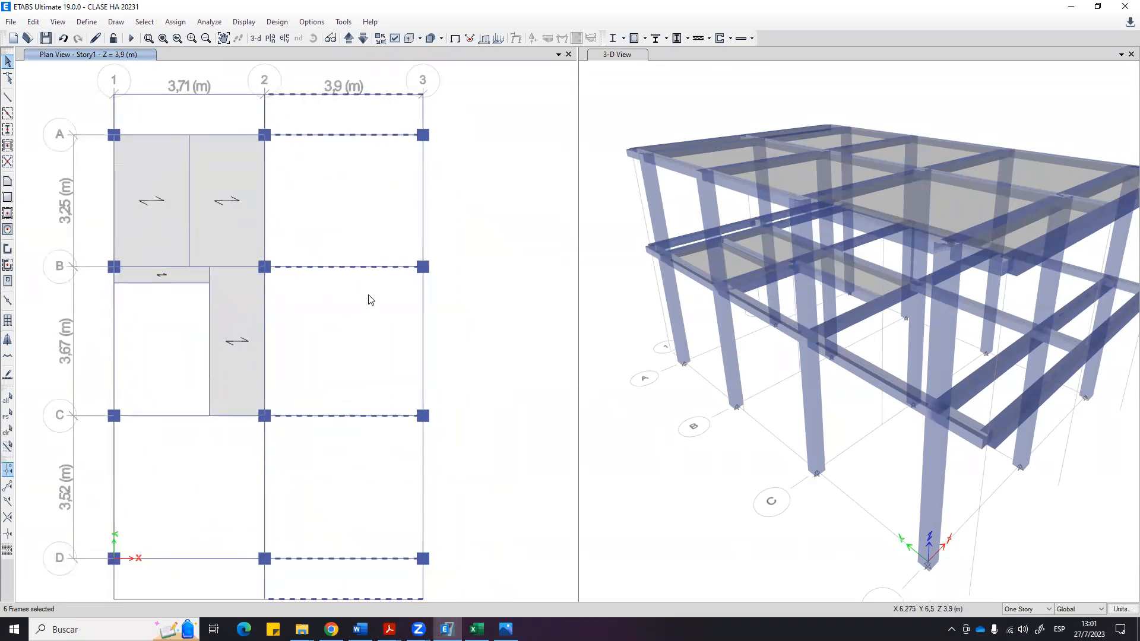
{"action": "left_click", "coordinate": [29, 22]}
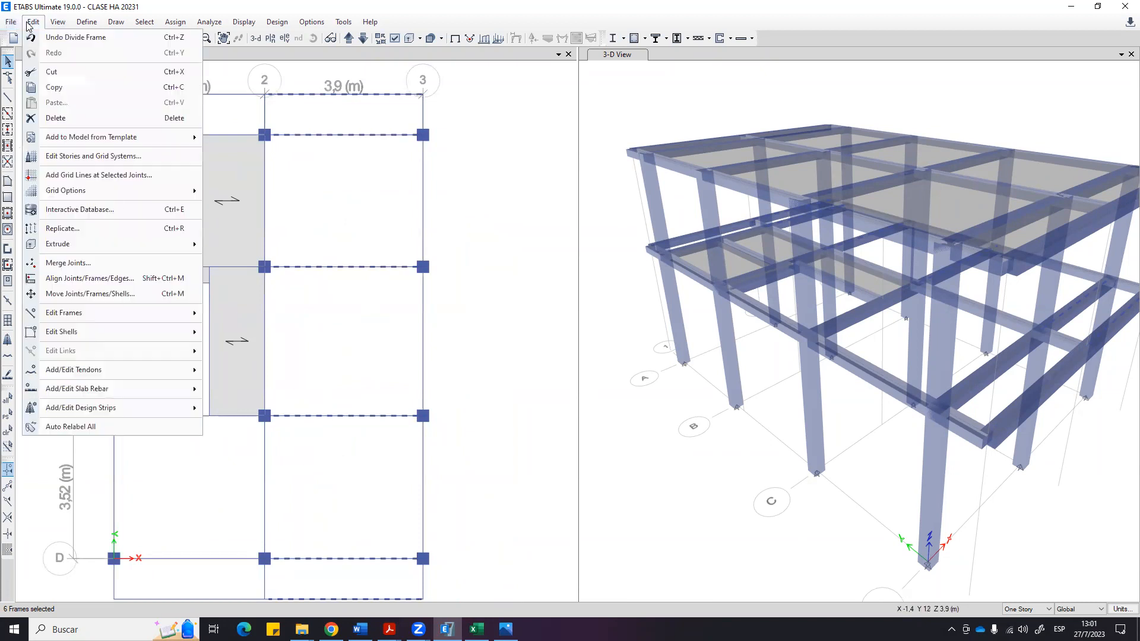
{"action": "mouse_move", "coordinate": [135, 313]}
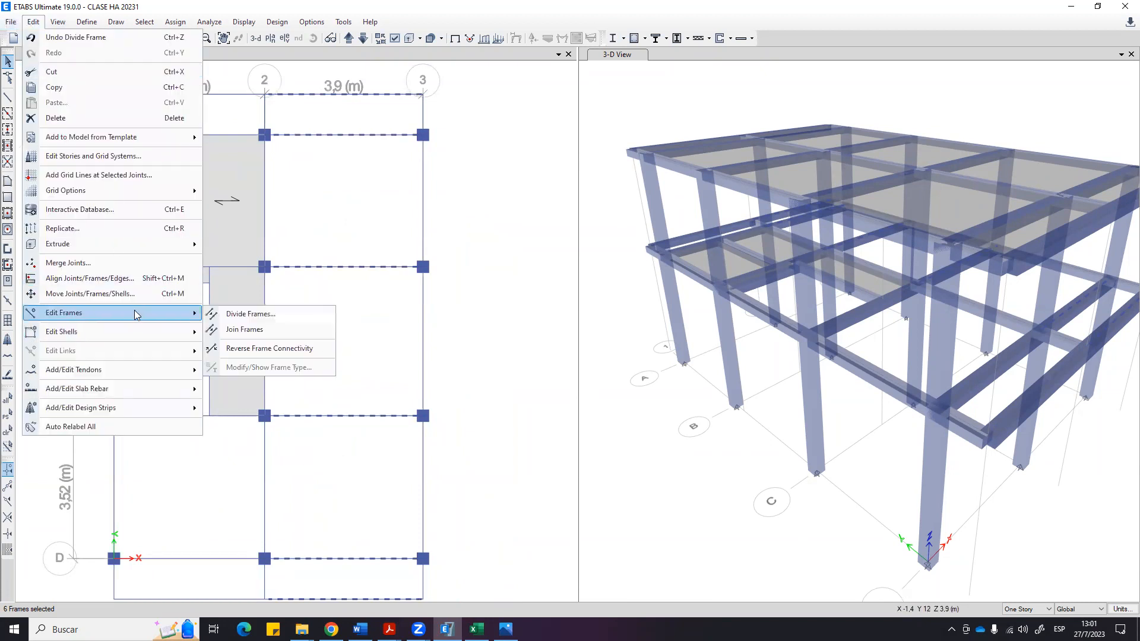
{"action": "left_click", "coordinate": [242, 314]}
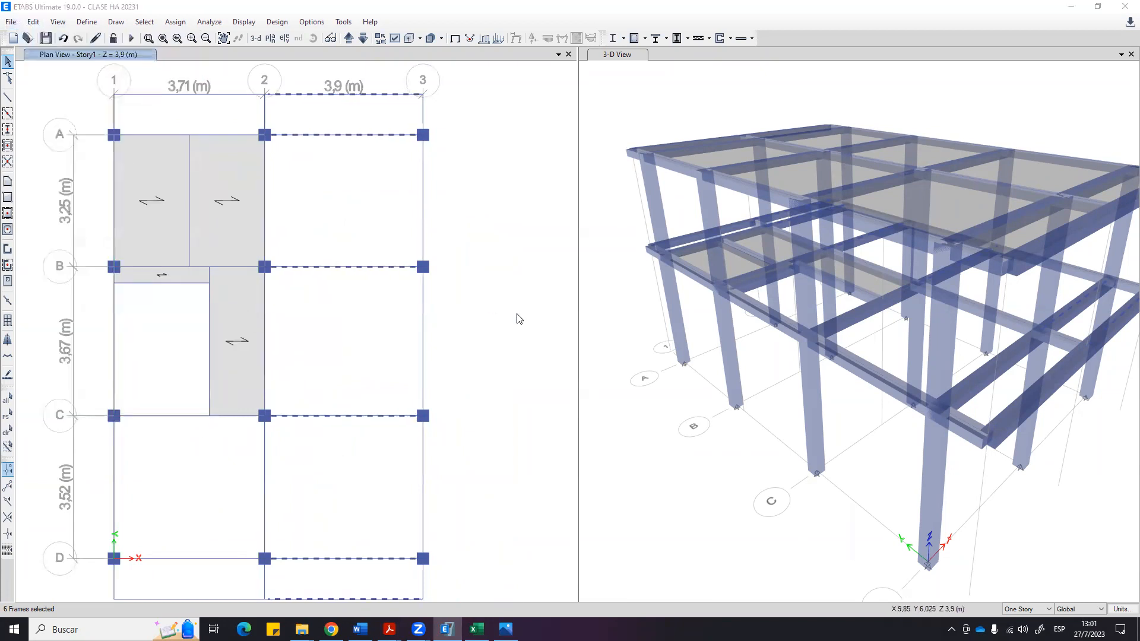
{"action": "left_click", "coordinate": [611, 362]}
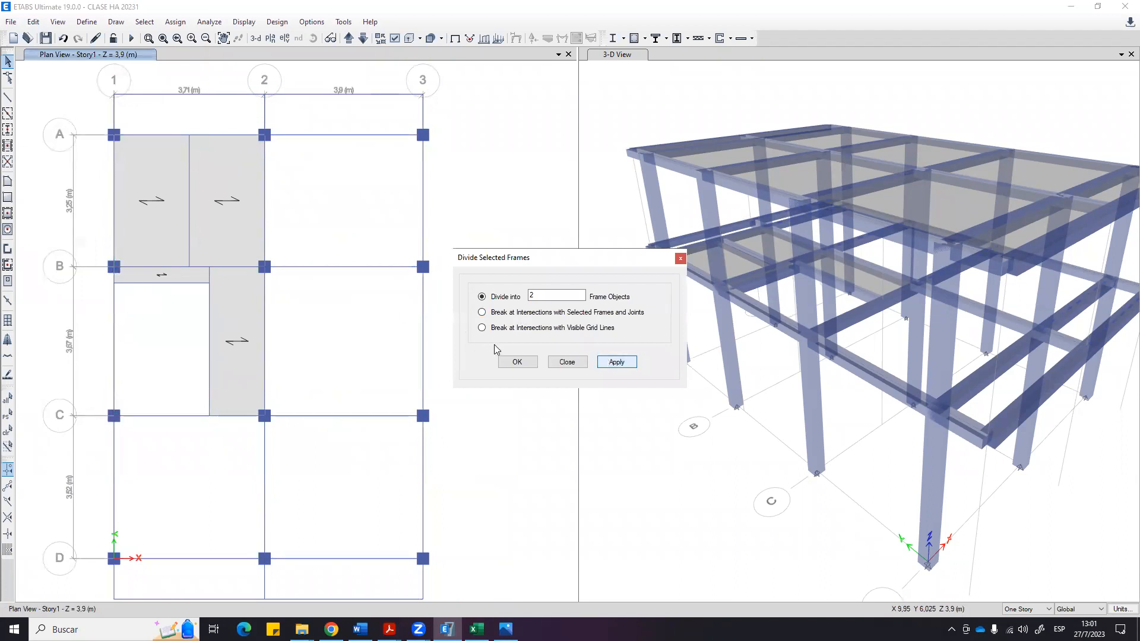
{"action": "left_click", "coordinate": [514, 362]}
Draw a continuous V30X20 secondary beam midway between axes 2 and 3, from the edge beam beyond D to the edge beam beyond A.
{"action": "scroll", "coordinate": [405, 305], "scroll_direction": "down", "scroll_amount": 3}
{"action": "middle_click_drag", "start_coordinate": [467, 338], "coordinate": [404, 335]}
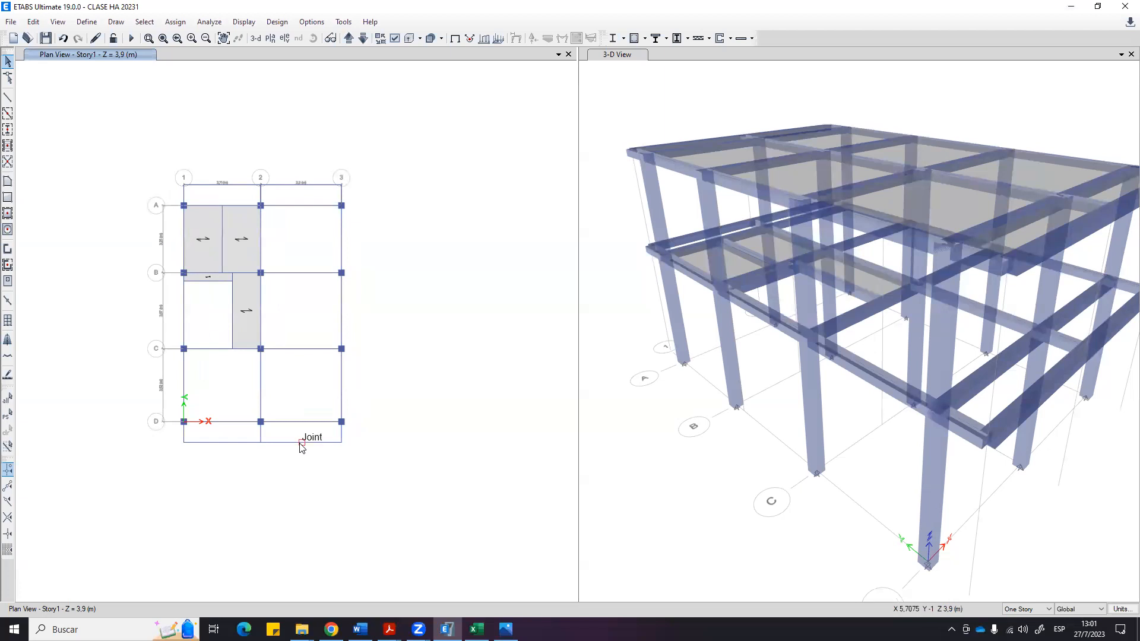
{"action": "left_click", "coordinate": [7, 97]}
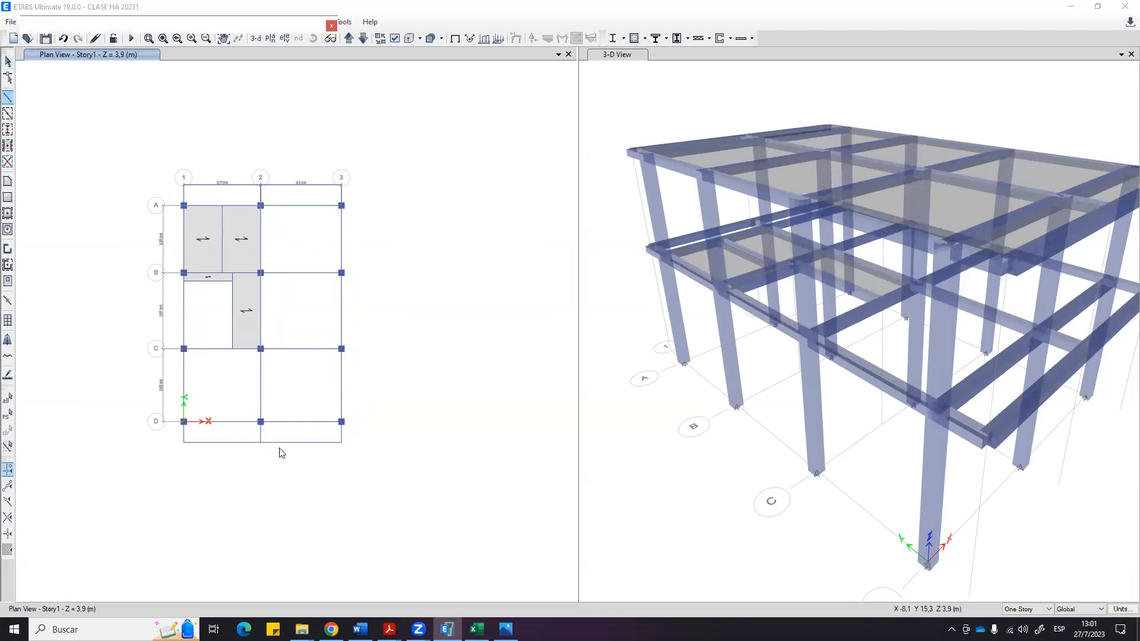
{"action": "left_click", "coordinate": [302, 443]}
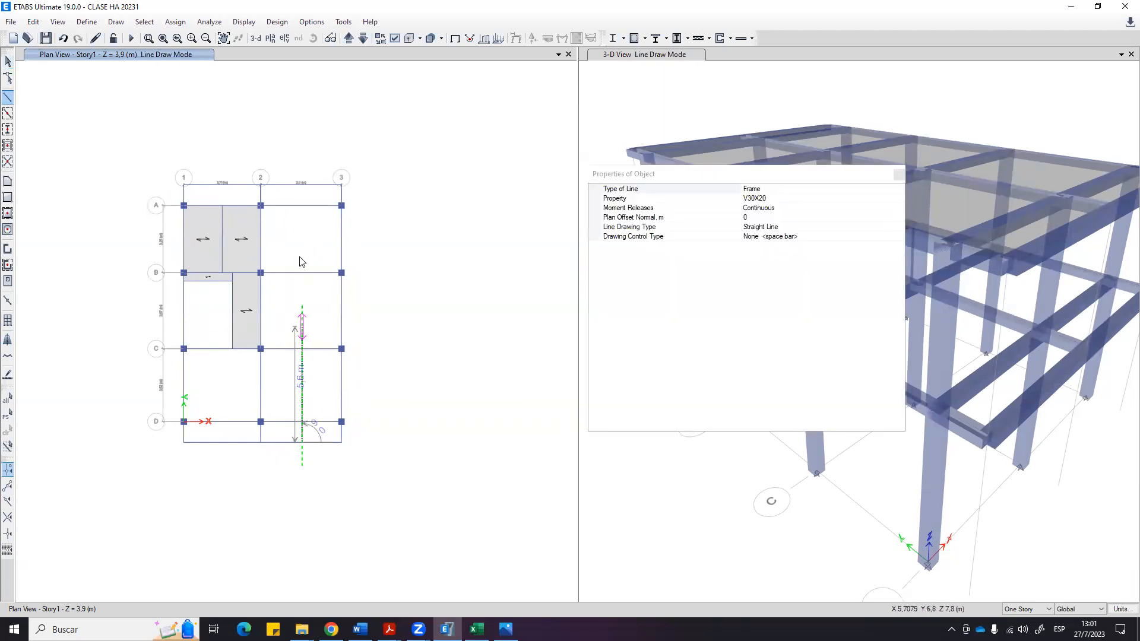
{"action": "left_click", "coordinate": [302, 186]}
{"action": "right_click", "coordinate": [387, 275]}
{"action": "key", "text": "Escape"}
{"action": "key", "text": "Escape"}
Try a rectangular LN1D20 slab in Story1 bay A-B between the secondary beam and axis 3, and undo it.
{"action": "scroll", "coordinate": [280, 328], "scroll_direction": "up", "scroll_amount": 3}
{"action": "middle_click_drag", "start_coordinate": [372, 233], "coordinate": [380, 302]}
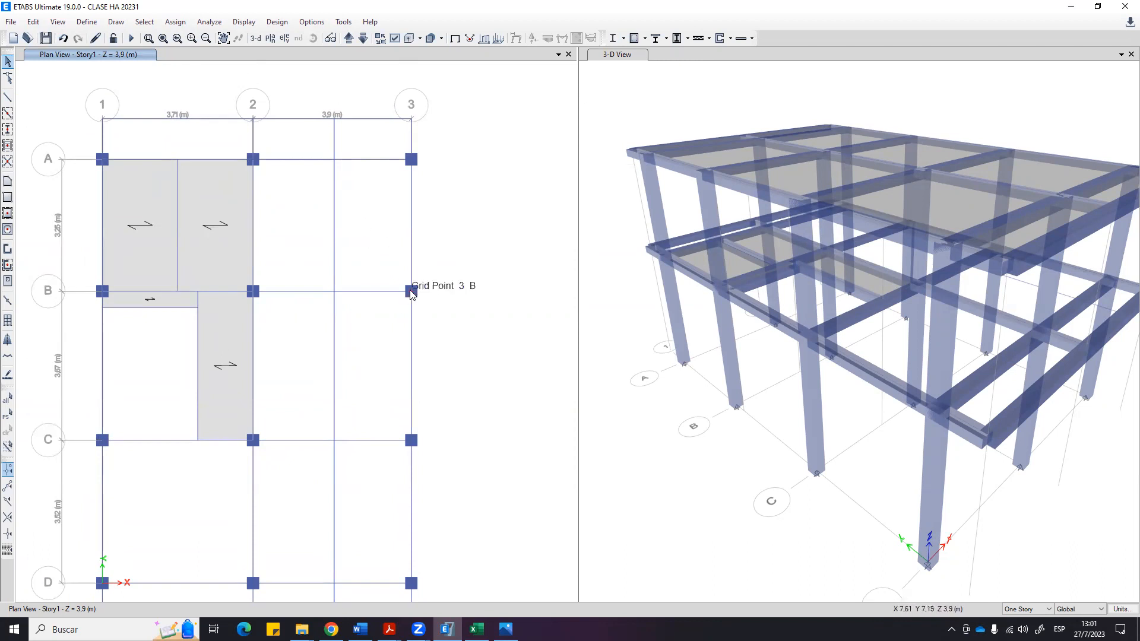
{"action": "middle_click_drag", "start_coordinate": [402, 257], "coordinate": [416, 324]}
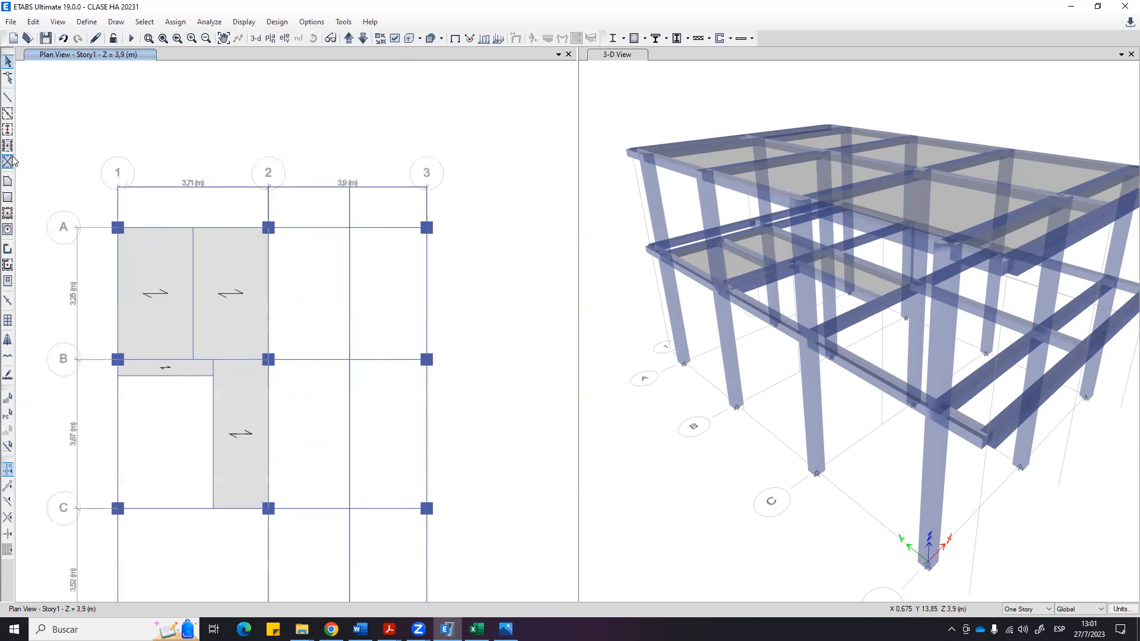
{"action": "left_click", "coordinate": [8, 197]}
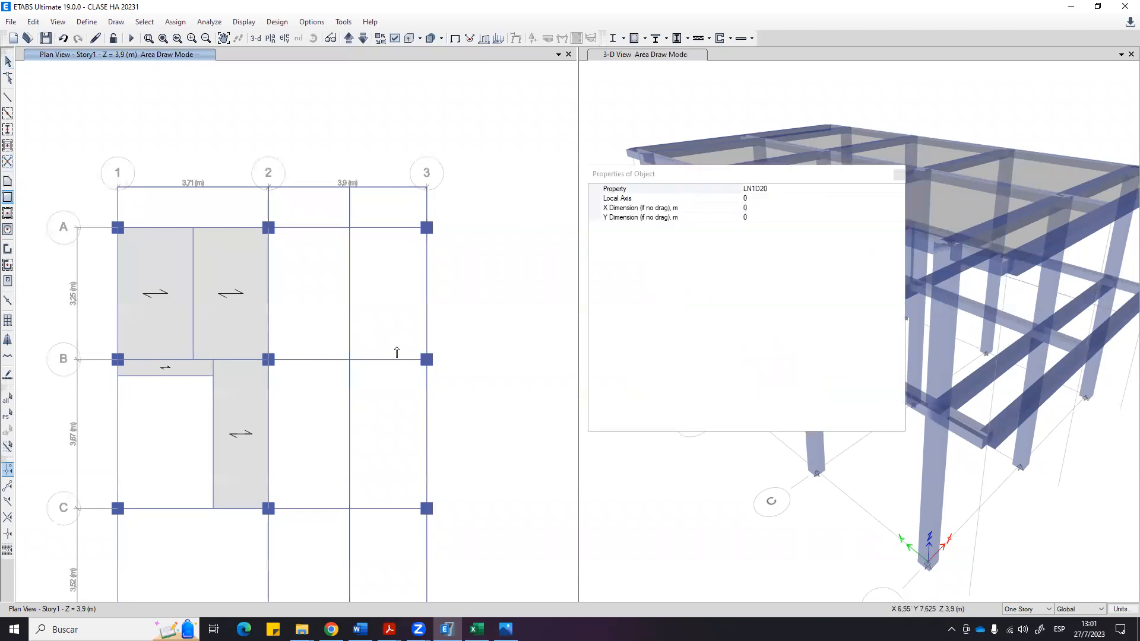
{"action": "left_click_drag", "start_coordinate": [426, 360], "coordinate": [348, 227]}
{"action": "scroll", "coordinate": [357, 267], "scroll_direction": "up", "scroll_amount": 4}
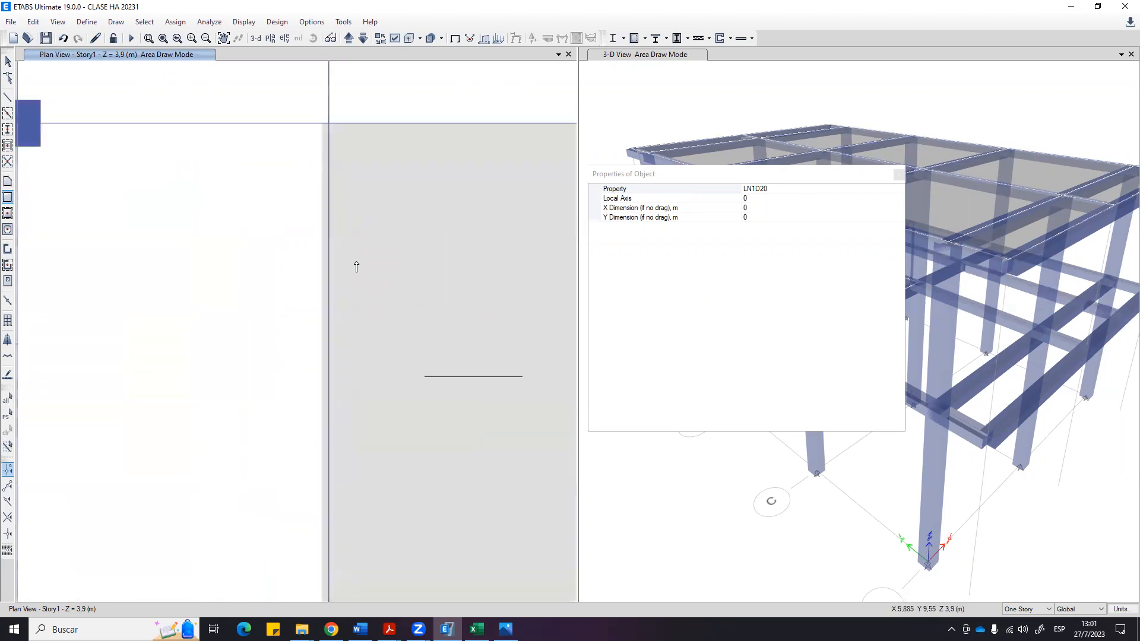
{"action": "middle_click_drag", "start_coordinate": [324, 201], "coordinate": [269, 250]}
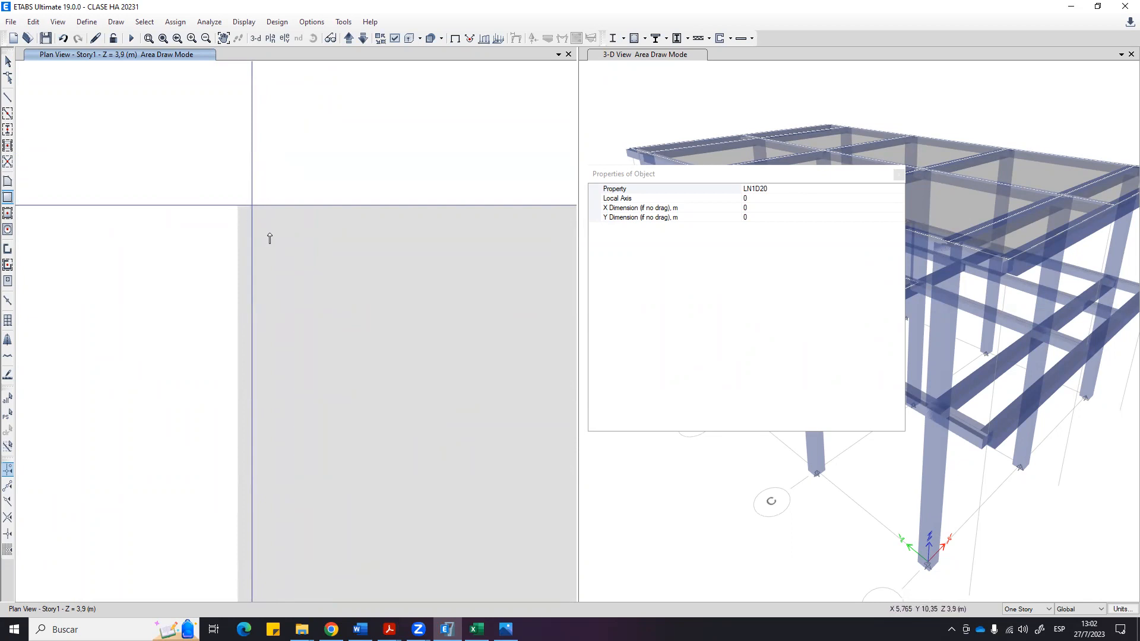
{"action": "key", "text": "ctrl+z"}
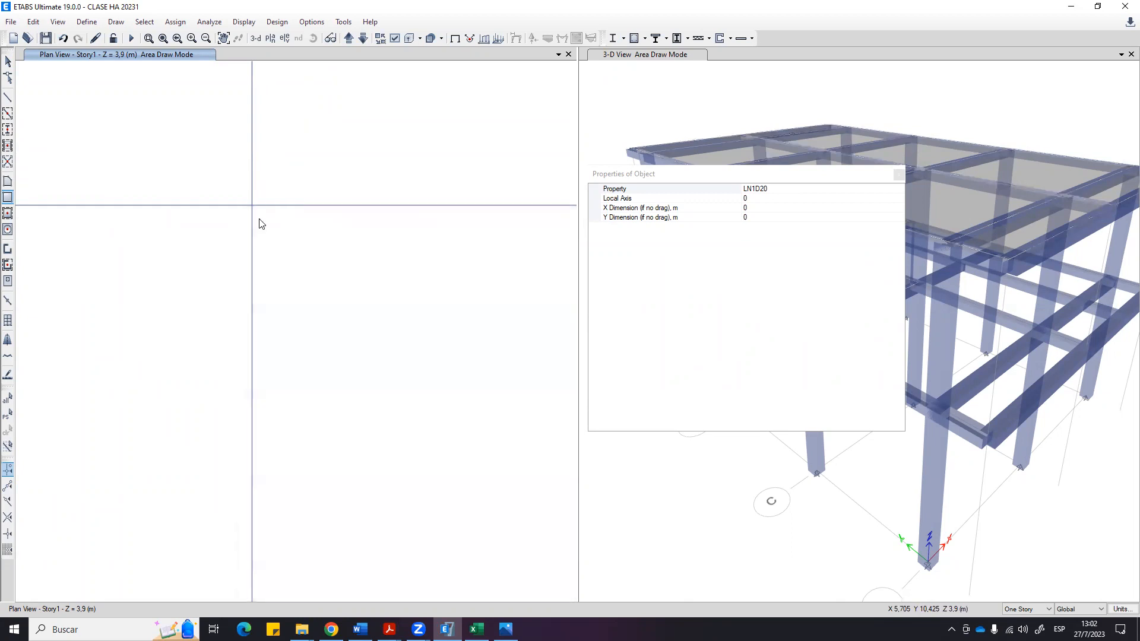
Redraw the rectangular LN1D20 slab from axis 3 to the secondary beam in bay A-B, and delete it.
{"action": "scroll", "coordinate": [419, 363], "scroll_direction": "down", "scroll_amount": 1}
{"action": "scroll", "coordinate": [420, 368], "scroll_direction": "down", "scroll_amount": 2}
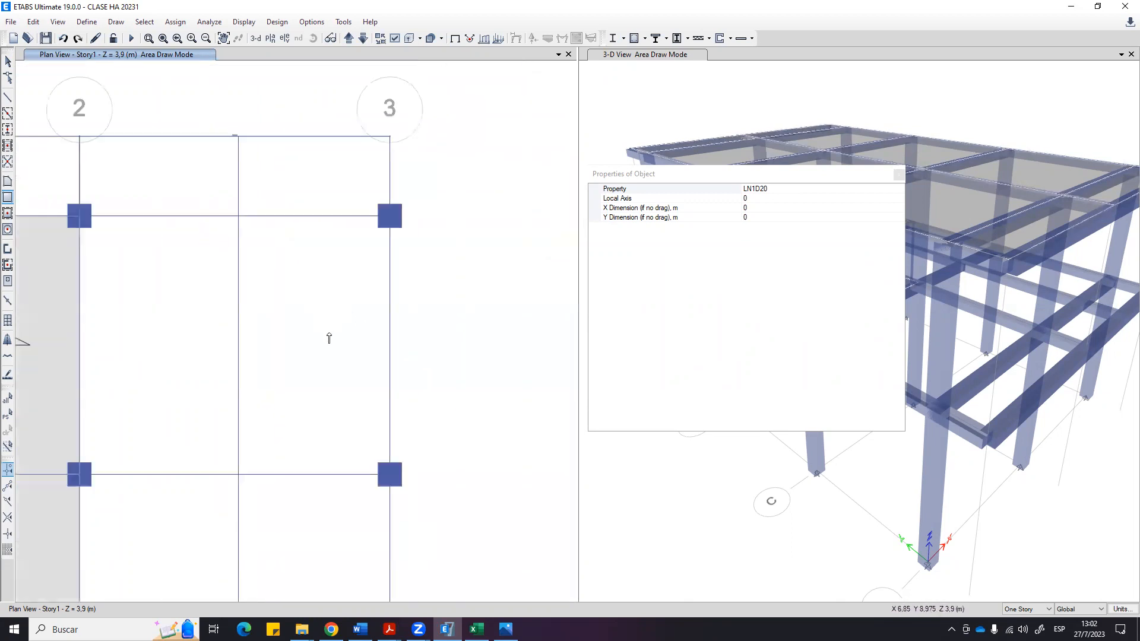
{"action": "left_click", "coordinate": [425, 457]}
{"action": "left_click_drag", "start_coordinate": [425, 457], "coordinate": [276, 199]}
{"action": "key", "text": "Escape"}
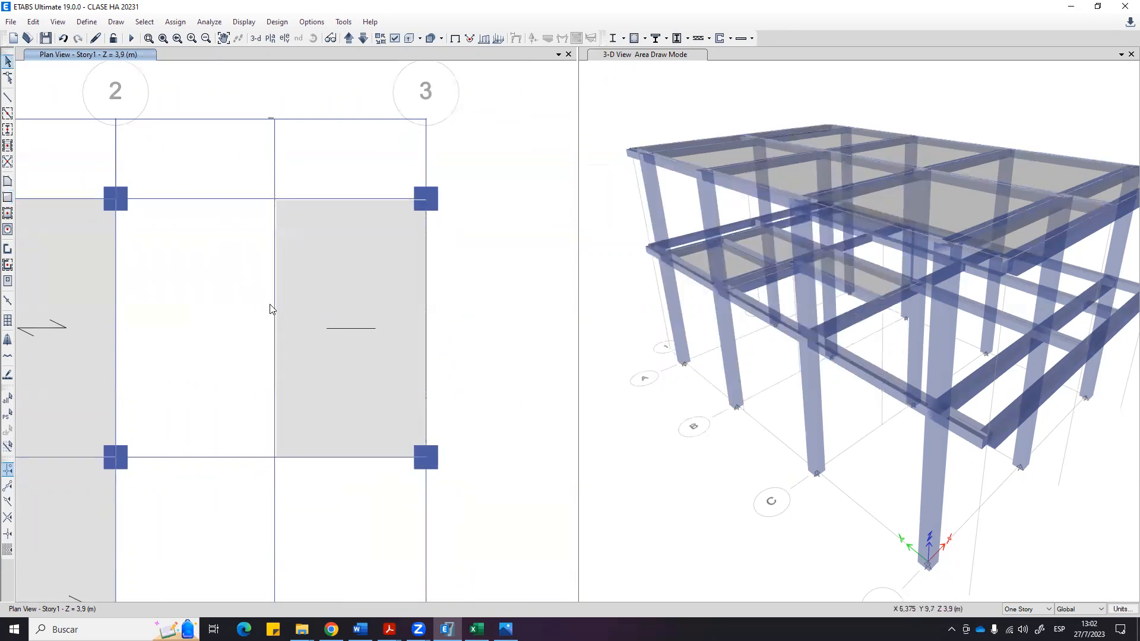
{"action": "right_click", "coordinate": [338, 285]}
{"action": "key", "text": "Escape"}
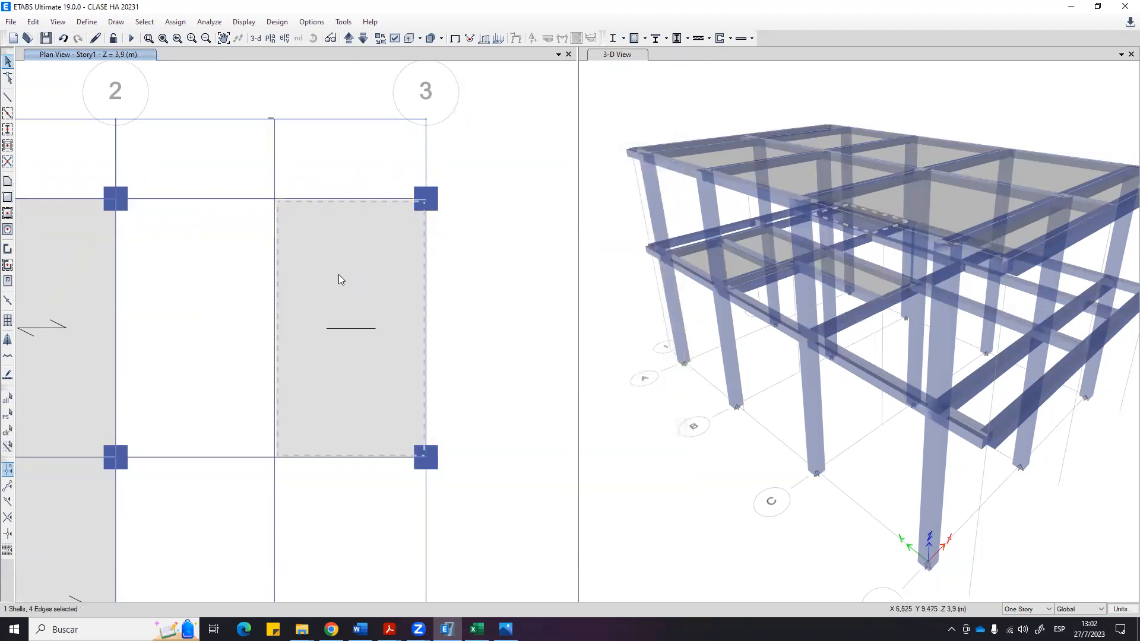
{"action": "key", "text": "Delete"}
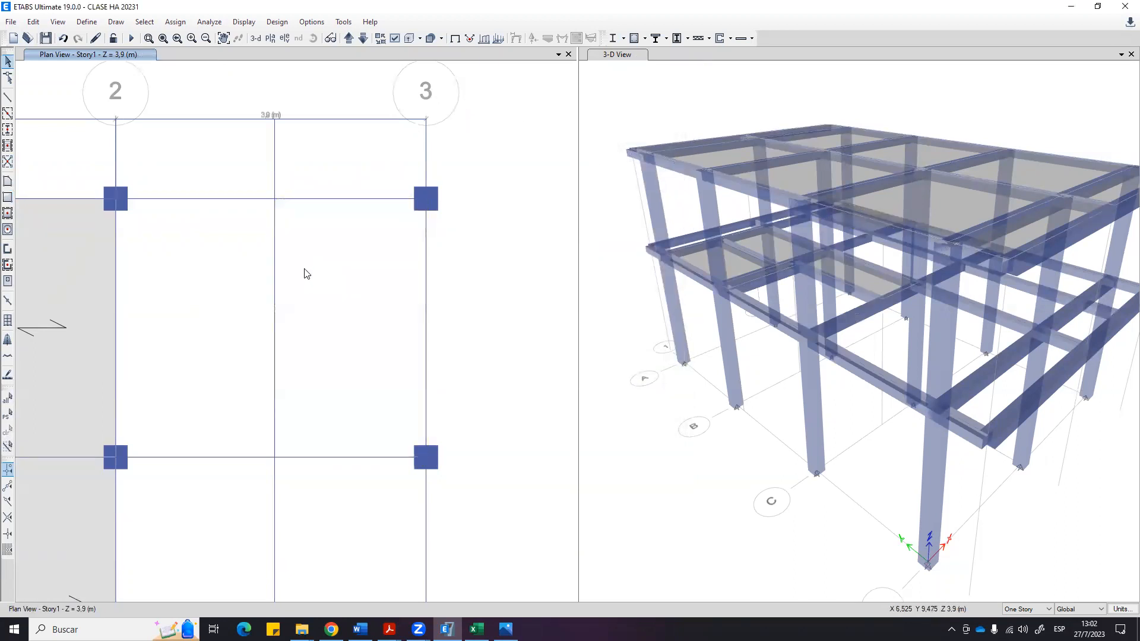
Check where the secondary beam between axes 2 and 3 meets the axis A beam, and delete that secondary beam.
{"action": "left_click", "coordinate": [282, 202]}
{"action": "left_click", "coordinate": [280, 201]}
{"action": "left_click", "coordinate": [275, 209]}
{"action": "left_click", "coordinate": [274, 207]}
{"action": "middle_click_drag", "start_coordinate": [202, 213], "coordinate": [280, 224]}
{"action": "scroll", "coordinate": [323, 270], "scroll_direction": "down", "scroll_amount": 5}
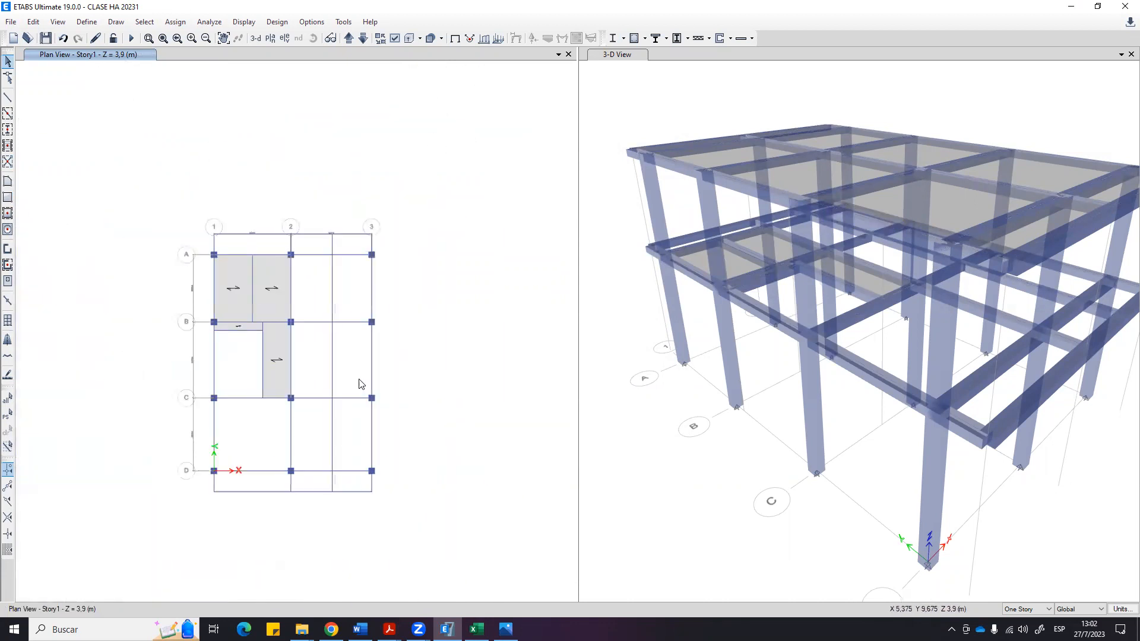
{"action": "middle_click_drag", "start_coordinate": [353, 454], "coordinate": [336, 330]}
{"action": "left_click", "coordinate": [314, 288]}
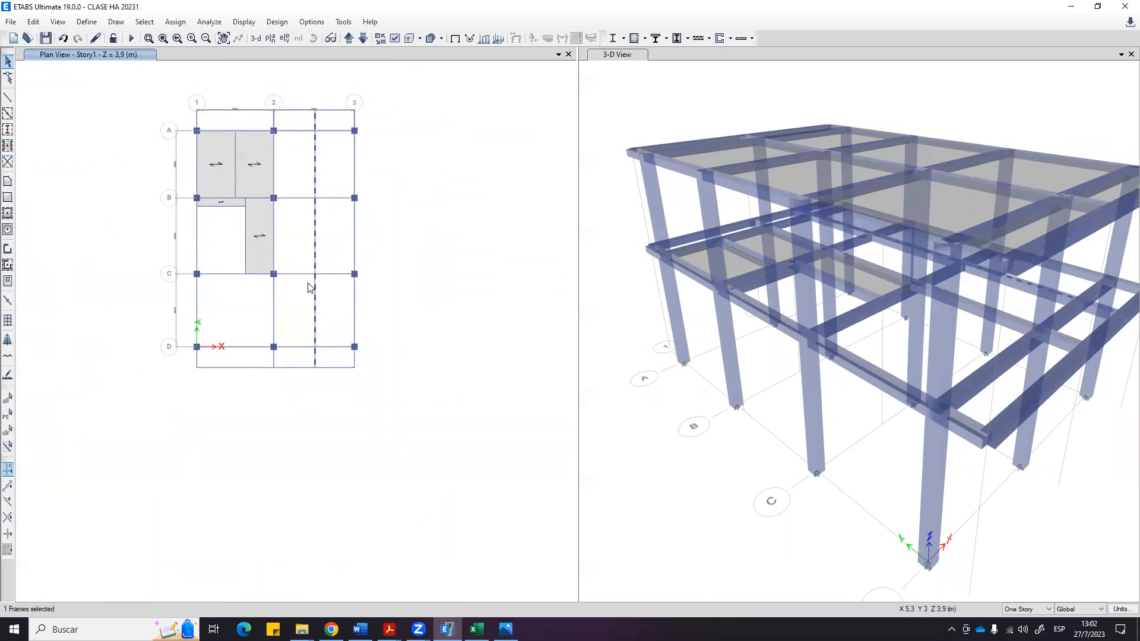
{"action": "key", "text": "Delete"}
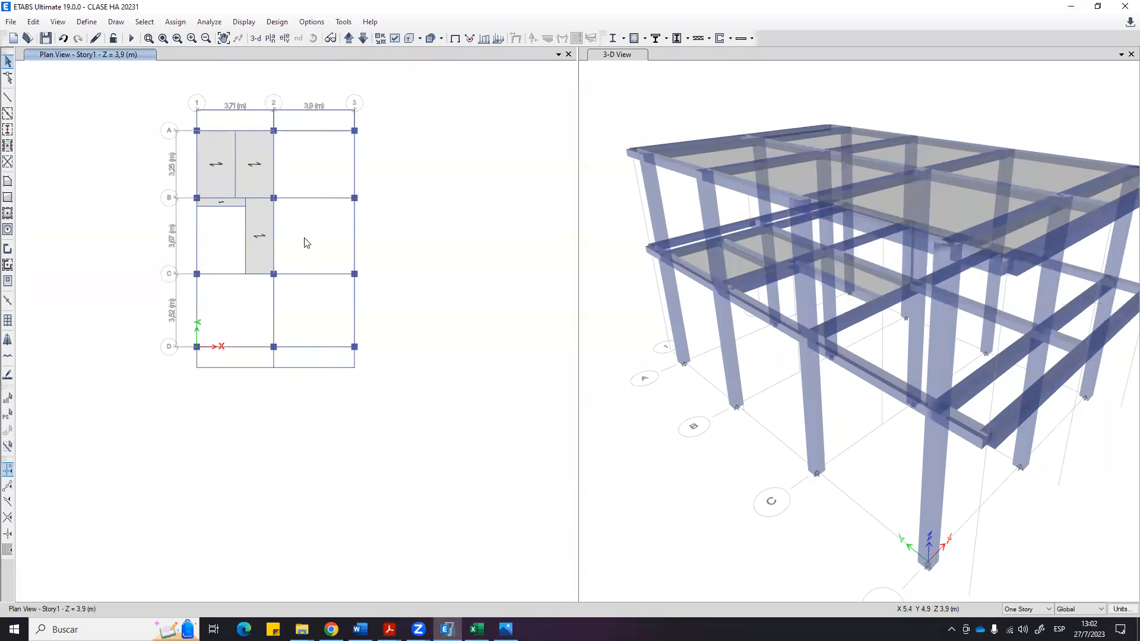
Join the two halves of each Story1 beam between axes 2 and 3 back into single frames.
{"action": "middle_click_drag", "start_coordinate": [305, 240], "coordinate": [305, 310]}
{"action": "left_click_drag", "start_coordinate": [339, 457], "coordinate": [317, 146]}
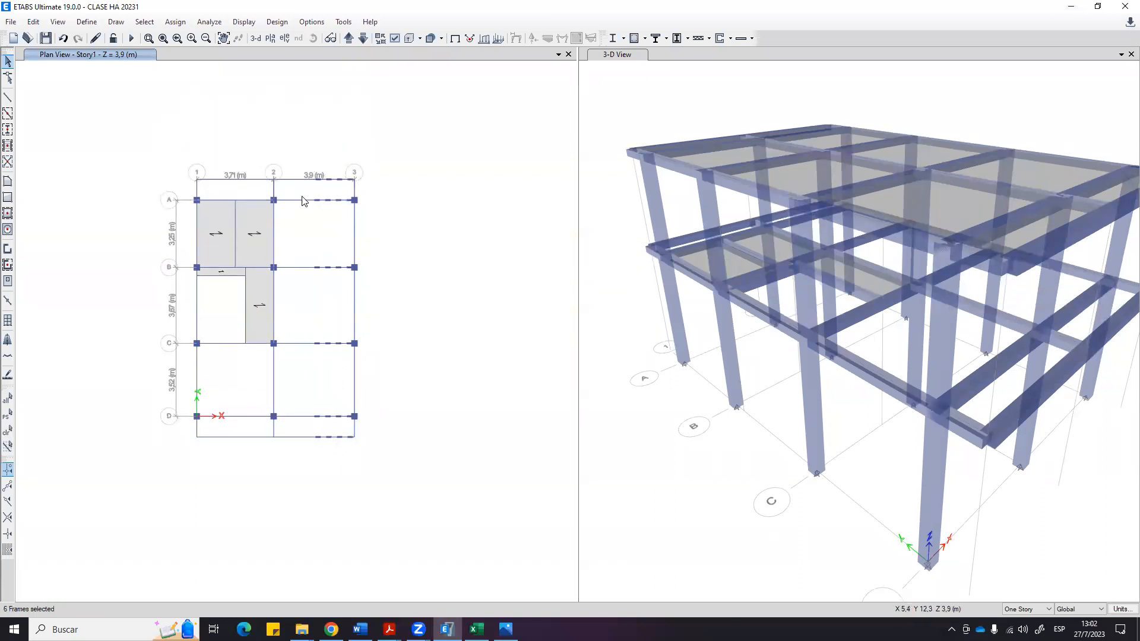
{"action": "key", "text": "Escape"}
{"action": "left_click_drag", "start_coordinate": [333, 463], "coordinate": [297, 160]}
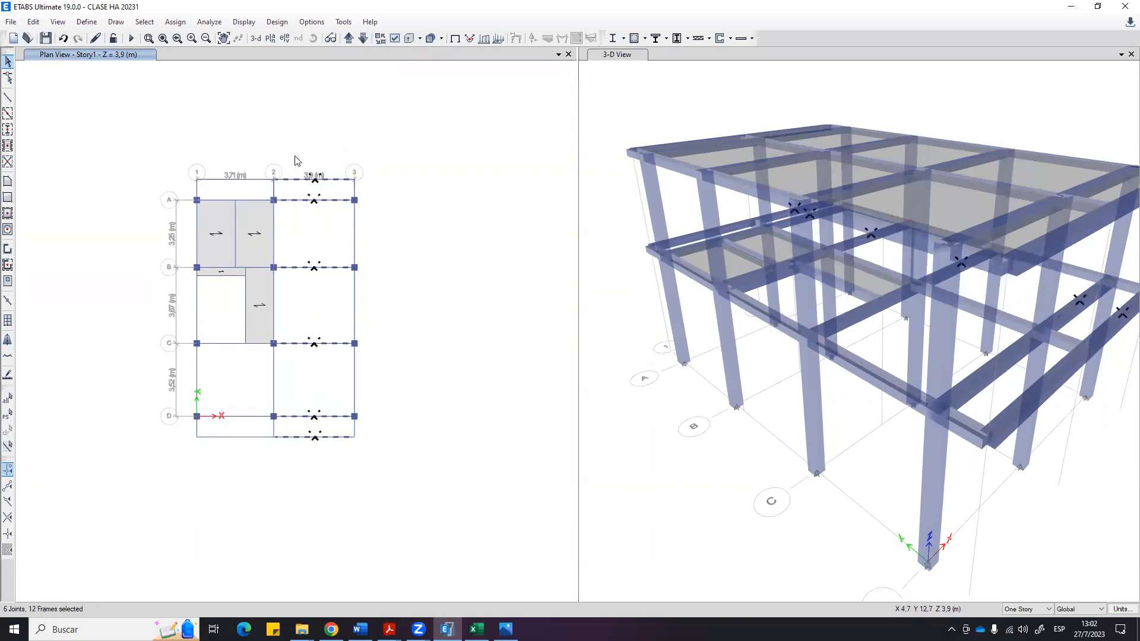
{"action": "left_click", "coordinate": [42, 26]}
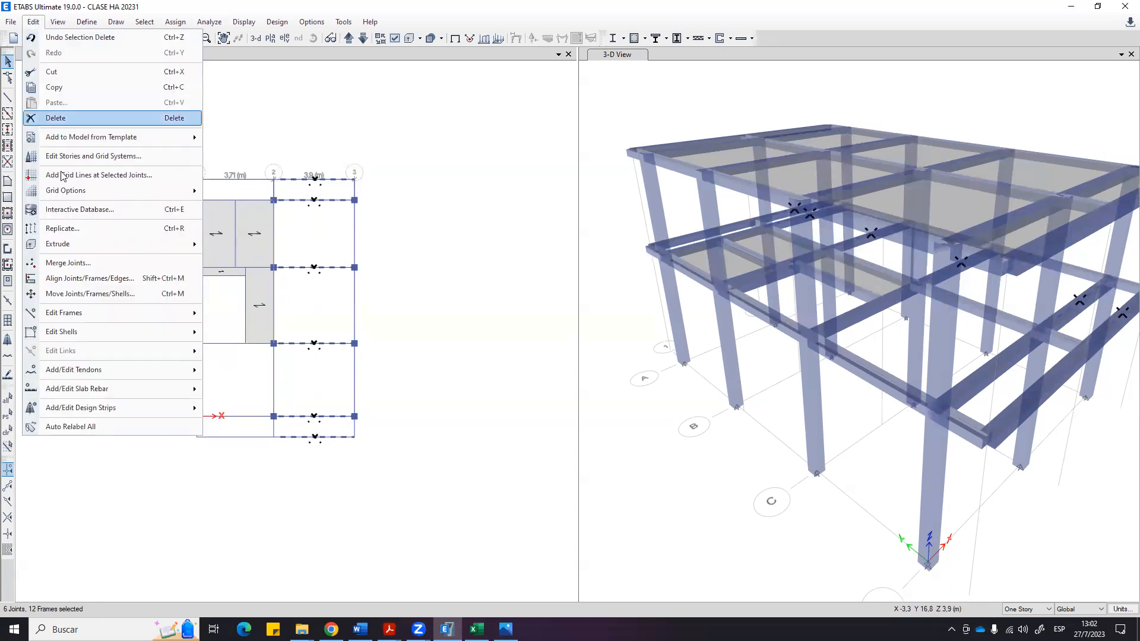
{"action": "mouse_move", "coordinate": [90, 323]}
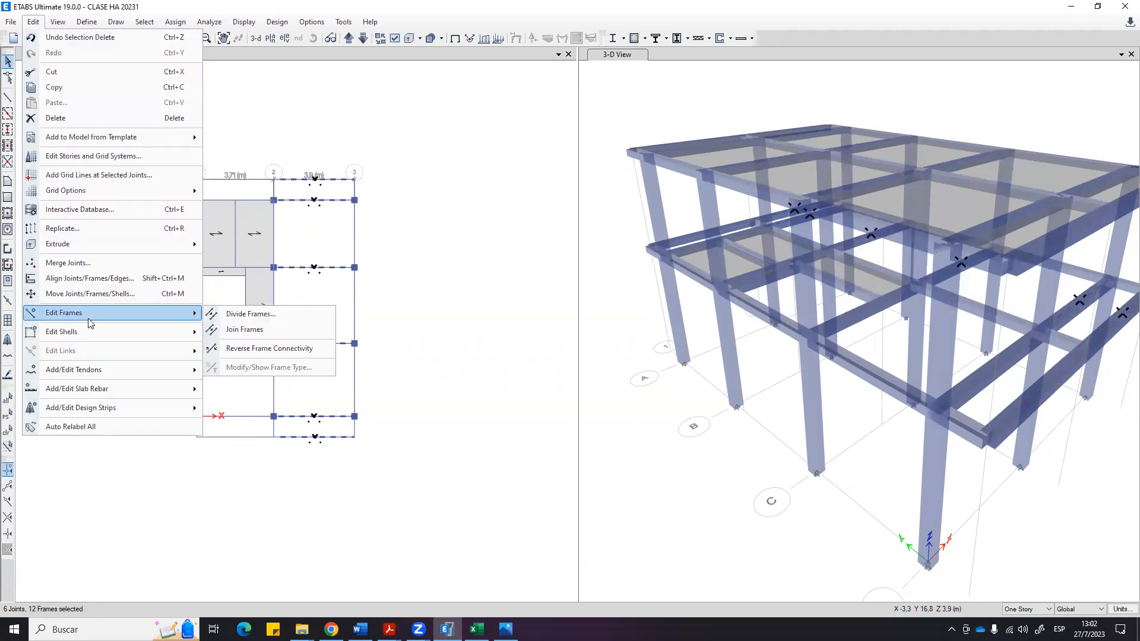
{"action": "left_click", "coordinate": [244, 329]}
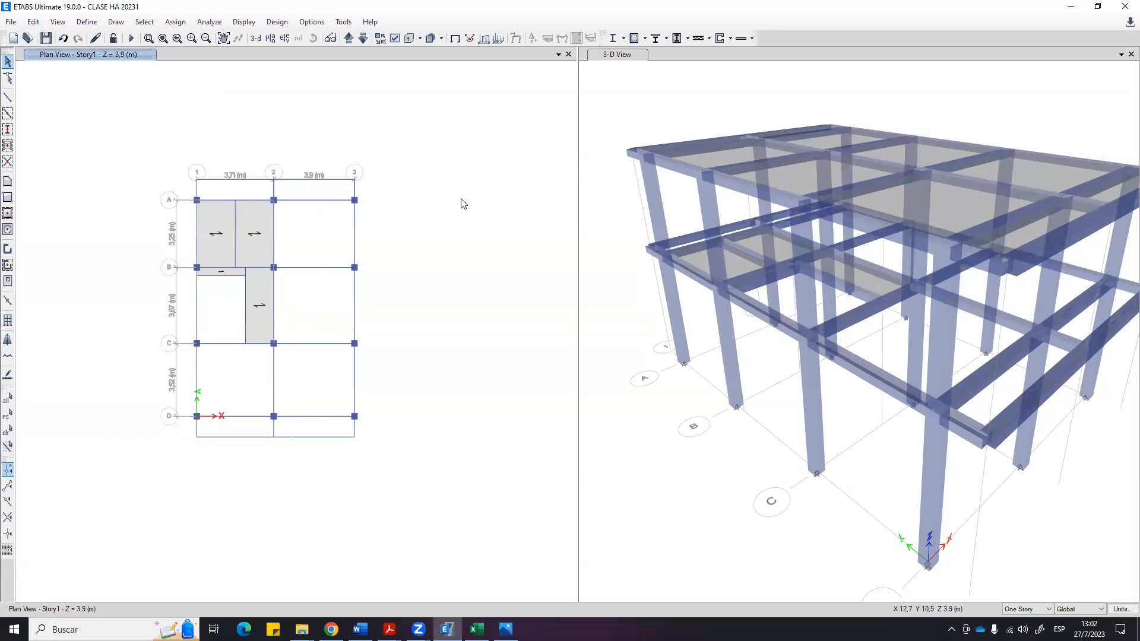
Divide the six Story1 beams spanning between axes 2 and 3 into 2 frame objects each.
{"action": "left_click_drag", "start_coordinate": [326, 482], "coordinate": [297, 166]}
{"action": "left_click", "coordinate": [33, 22]}
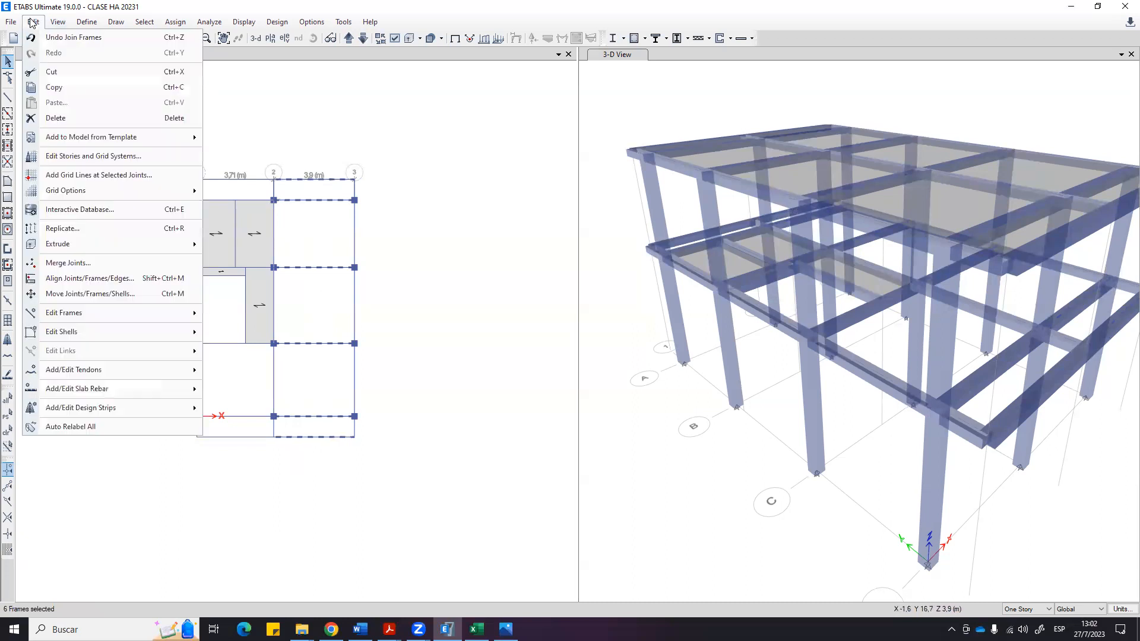
{"action": "mouse_move", "coordinate": [76, 313]}
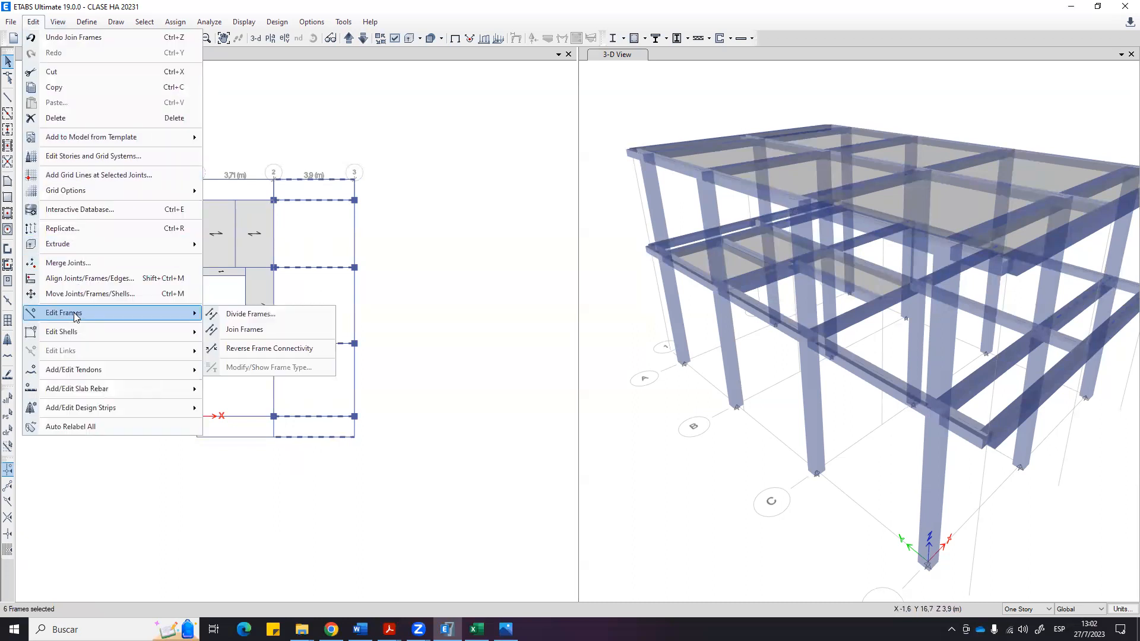
{"action": "left_click", "coordinate": [300, 316]}
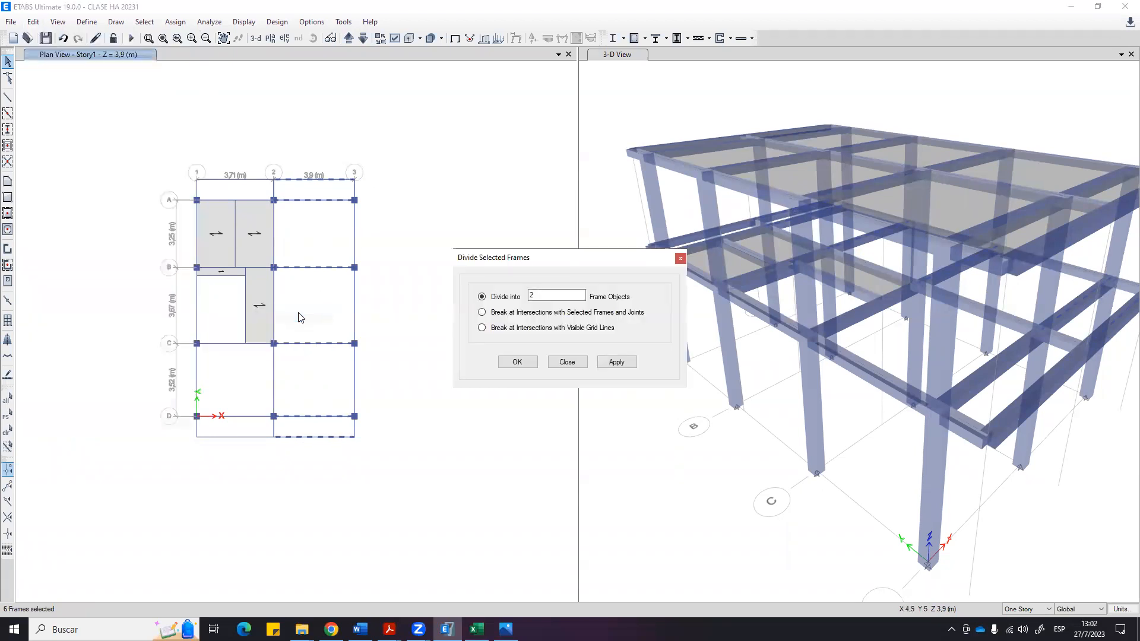
{"action": "left_click", "coordinate": [616, 363]}
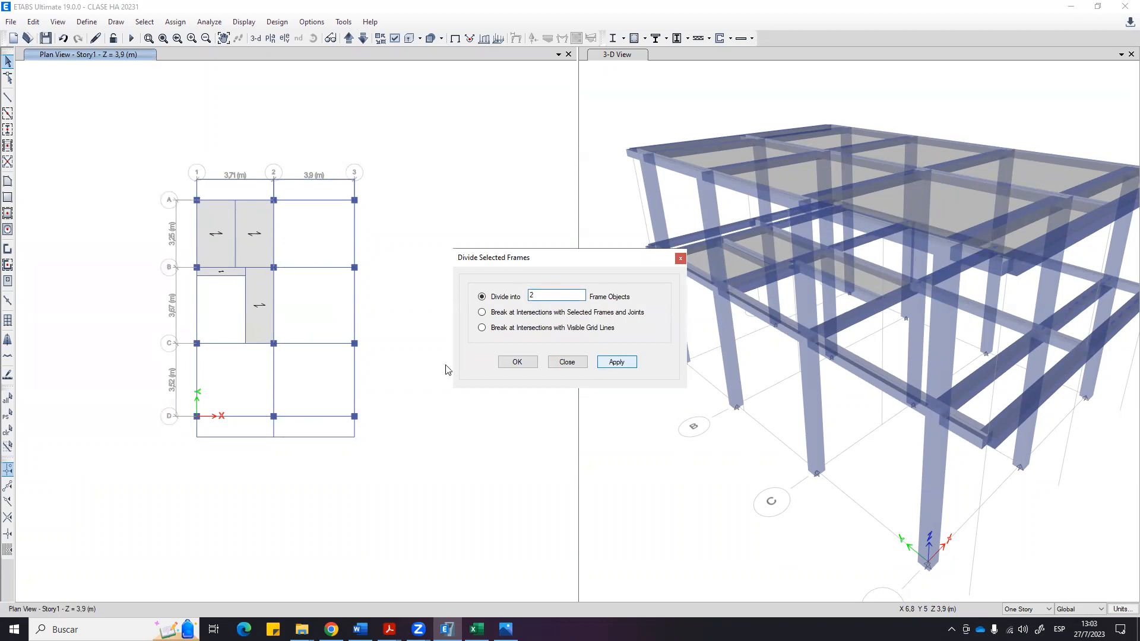
{"action": "left_click", "coordinate": [517, 364]}
Check the divided halves of the Story1 beams between axes 2 and 3, including the outer edge beams.
{"action": "left_click", "coordinate": [334, 437]}
{"action": "left_click", "coordinate": [334, 417]}
{"action": "left_click", "coordinate": [336, 344]}
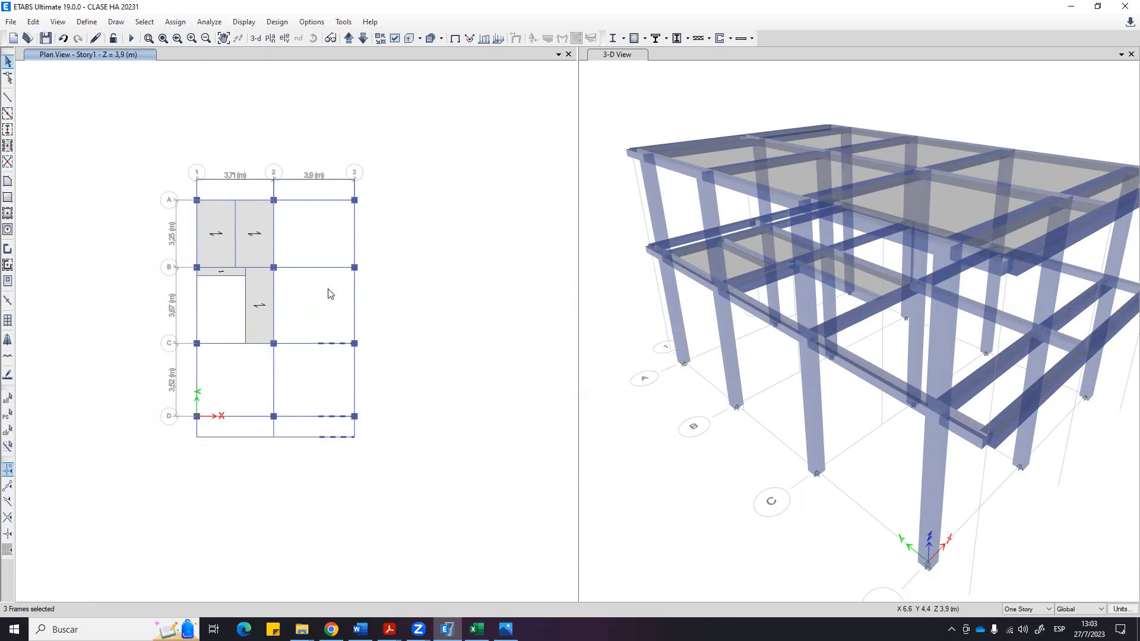
{"action": "left_click", "coordinate": [341, 201]}
{"action": "key", "text": "Escape"}
{"action": "left_click", "coordinate": [297, 441]}
{"action": "left_click", "coordinate": [338, 438]}
{"action": "left_click", "coordinate": [306, 416]}
{"action": "key", "text": "Escape"}
{"action": "scroll", "coordinate": [320, 438], "scroll_direction": "up", "scroll_amount": 3}
{"action": "middle_click_drag", "start_coordinate": [468, 339], "coordinate": [422, 392]}
{"action": "left_click", "coordinate": [314, 184]}
{"action": "left_click", "coordinate": [369, 461]}
{"action": "key", "text": "Escape"}
{"action": "scroll", "coordinate": [375, 466], "scroll_direction": "up", "scroll_amount": 4}
{"action": "left_click", "coordinate": [374, 450]}
{"action": "key", "text": "Escape"}
{"action": "scroll", "coordinate": [366, 442], "scroll_direction": "down", "scroll_amount": 5}
{"action": "scroll", "coordinate": [364, 440], "scroll_direction": "down", "scroll_amount": 2}
Draw a straight V30X20 secondary beam between axes 2 and 3, joining the midpoints of the outer edge beams beyond axes D and A.
{"action": "left_click", "coordinate": [8, 97]}
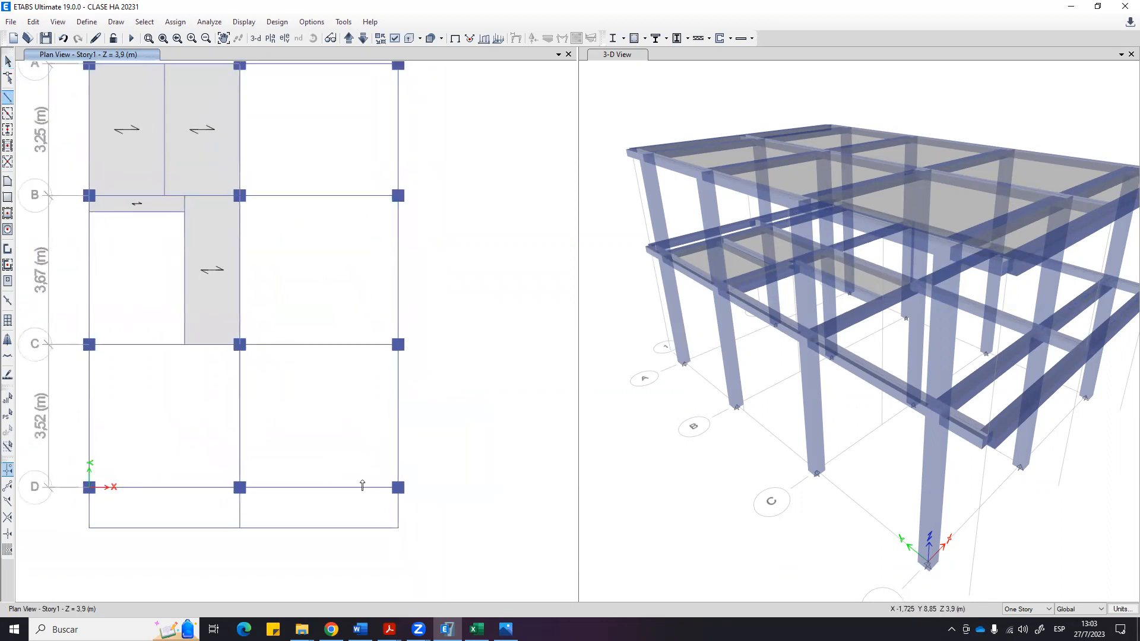
{"action": "left_click", "coordinate": [320, 528]}
{"action": "middle_click_drag", "start_coordinate": [327, 299], "coordinate": [326, 440]}
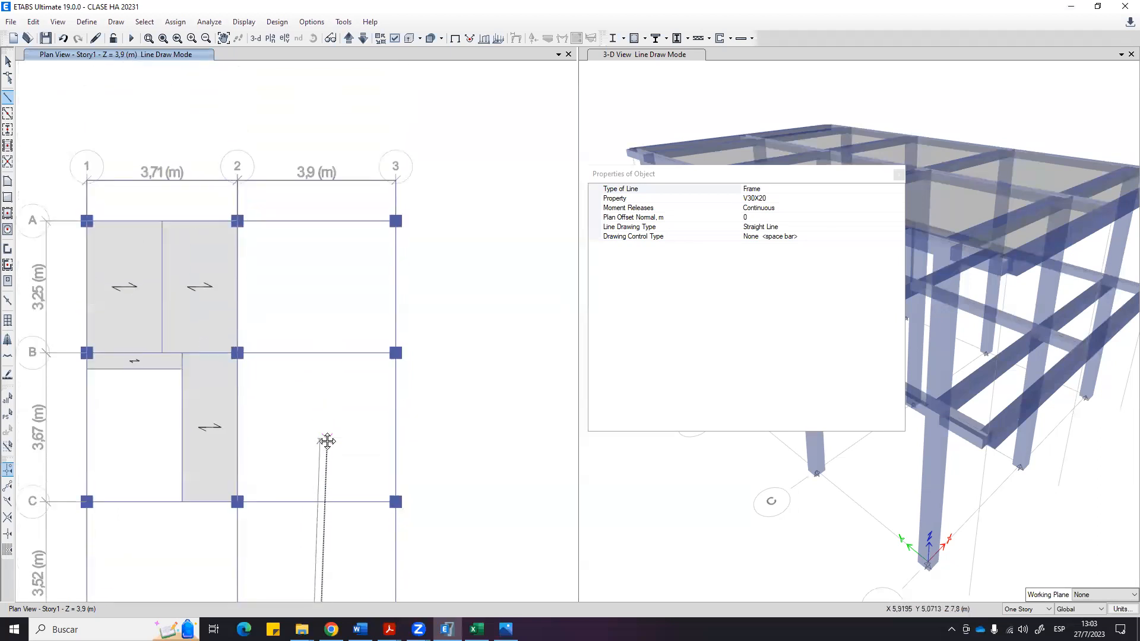
{"action": "left_click", "coordinate": [318, 184]}
{"action": "key", "text": "Escape"}
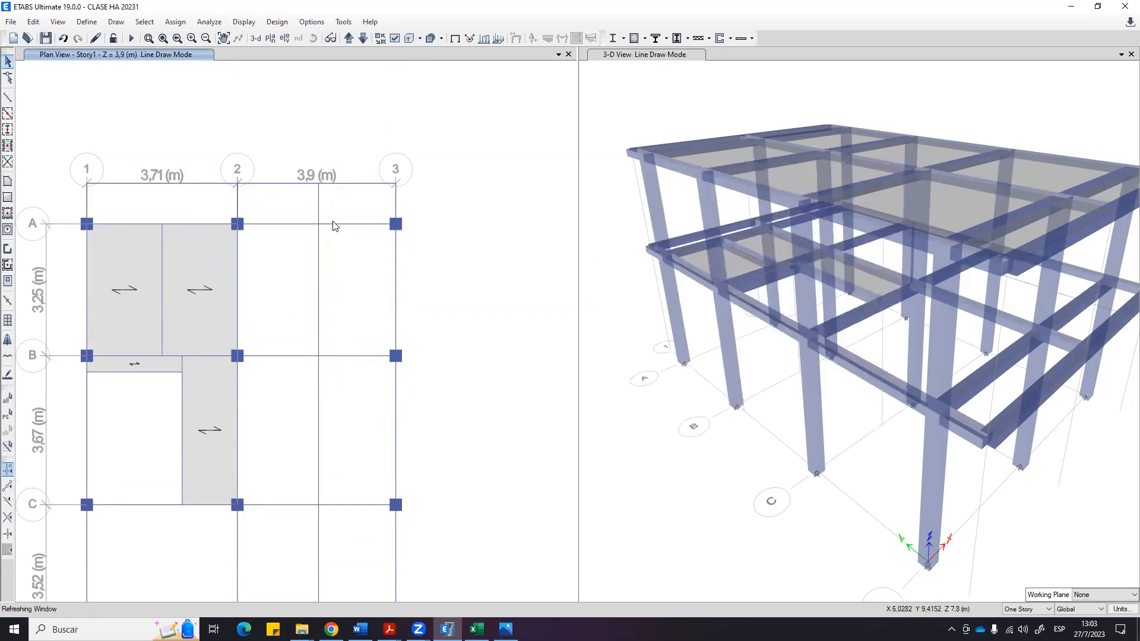
Examine where the new secondary beam crosses the axis A beam relative to the split point of its two halves.
{"action": "left_click", "coordinate": [334, 225]}
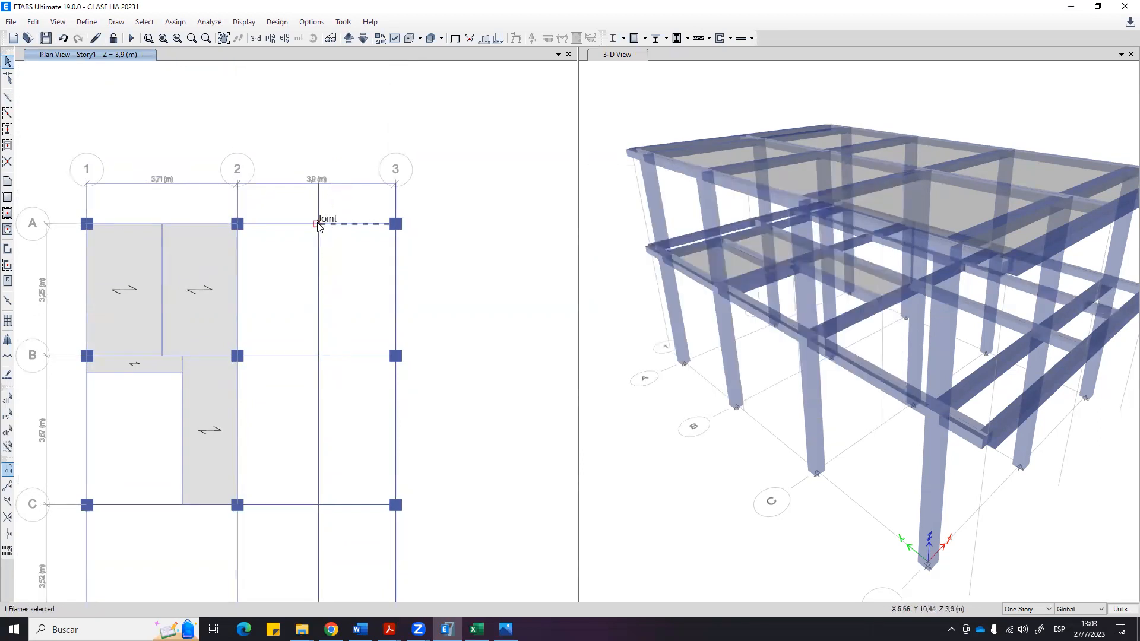
{"action": "scroll", "coordinate": [334, 225], "scroll_direction": "up", "scroll_amount": 3}
{"action": "scroll", "coordinate": [333, 227], "scroll_direction": "up", "scroll_amount": 1}
{"action": "scroll", "coordinate": [313, 254], "scroll_direction": "up", "scroll_amount": 2}
{"action": "key", "text": "Escape"}
{"action": "left_click", "coordinate": [122, 195]}
{"action": "scroll", "coordinate": [136, 220], "scroll_direction": "down", "scroll_amount": 5}
{"action": "middle_click_drag", "start_coordinate": [200, 253], "coordinate": [383, 314]}
{"action": "scroll", "coordinate": [173, 290], "scroll_direction": "down", "scroll_amount": 2}
{"action": "scroll", "coordinate": [155, 300], "scroll_direction": "up", "scroll_amount": 2}
{"action": "scroll", "coordinate": [299, 293], "scroll_direction": "up", "scroll_amount": 3}
{"action": "scroll", "coordinate": [472, 283], "scroll_direction": "up", "scroll_amount": 3}
{"action": "middle_click_drag", "start_coordinate": [472, 283], "coordinate": [212, 321]}
{"action": "left_click", "coordinate": [414, 313]}
{"action": "left_click", "coordinate": [475, 313]}
{"action": "scroll", "coordinate": [475, 314], "scroll_direction": "down", "scroll_amount": 4}
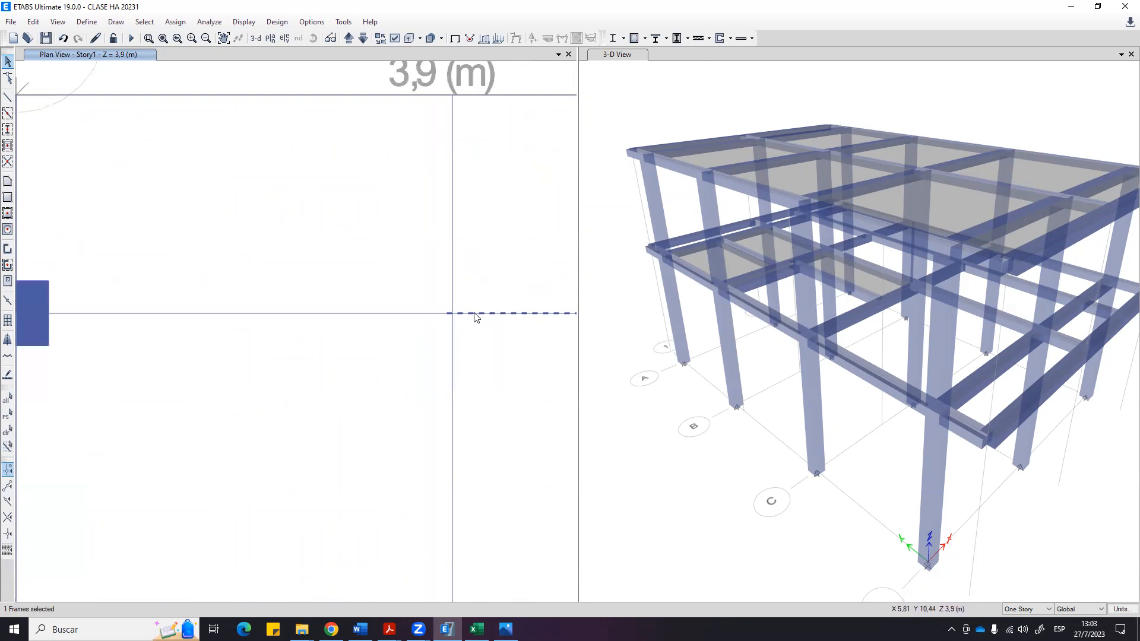
{"action": "middle_click_drag", "start_coordinate": [484, 326], "coordinate": [332, 313]}
{"action": "scroll", "coordinate": [301, 305], "scroll_direction": "up", "scroll_amount": 2}
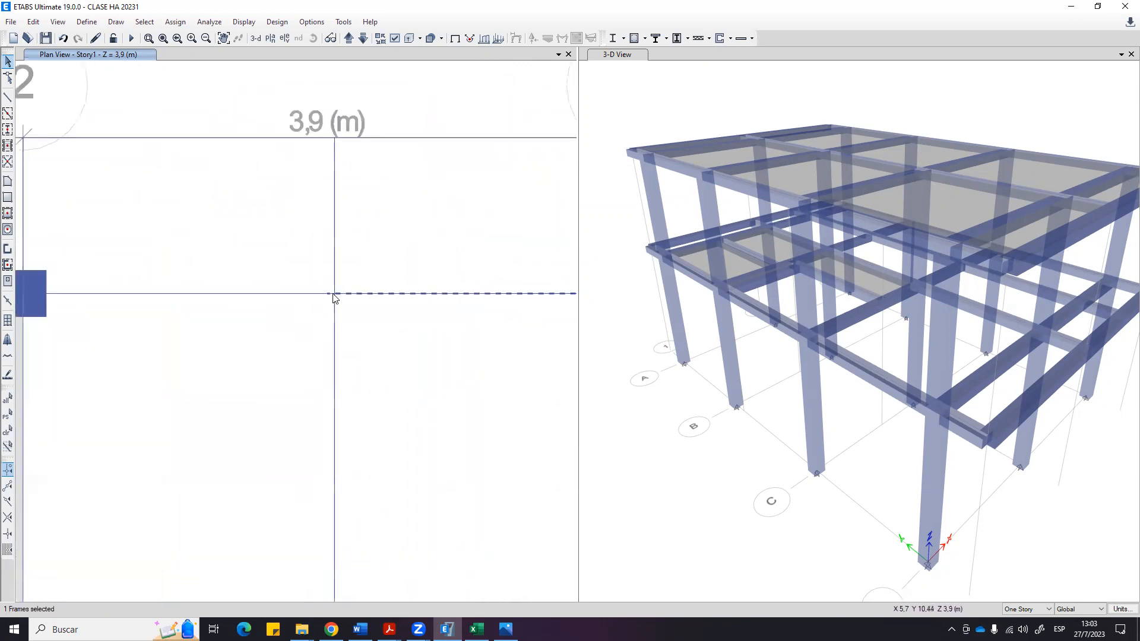
{"action": "scroll", "coordinate": [331, 295], "scroll_direction": "up", "scroll_amount": 3}
{"action": "scroll", "coordinate": [319, 314], "scroll_direction": "up", "scroll_amount": 3}
{"action": "scroll", "coordinate": [321, 319], "scroll_direction": "down", "scroll_amount": 3}
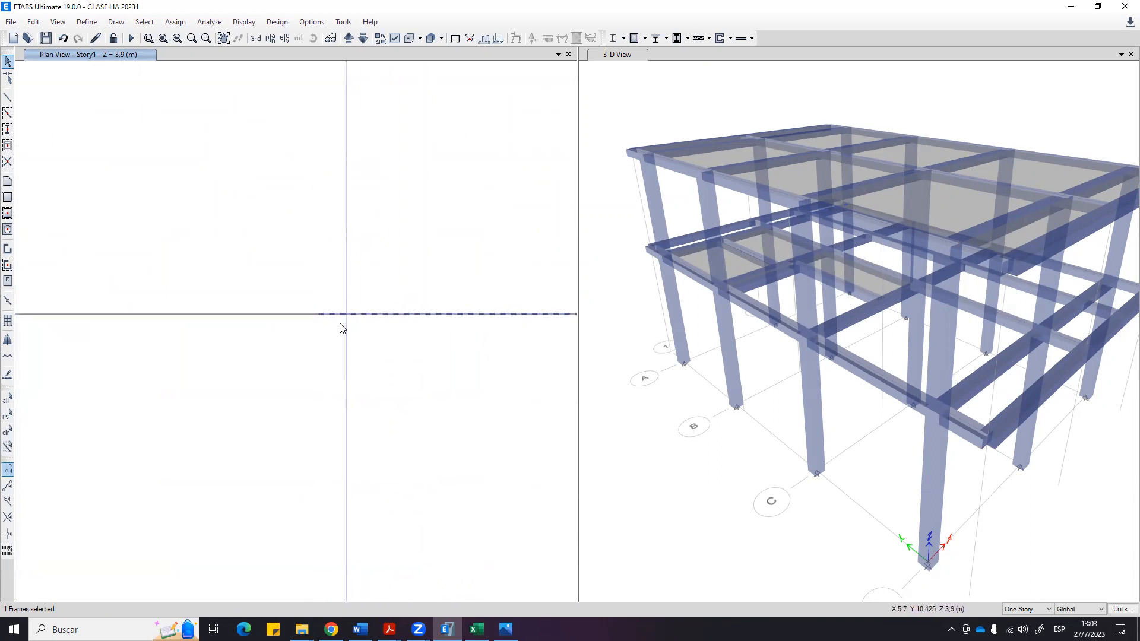
{"action": "scroll", "coordinate": [399, 325], "scroll_direction": "down", "scroll_amount": 3}
{"action": "left_click", "coordinate": [250, 321]}
{"action": "key", "text": "Escape"}
{"action": "left_click", "coordinate": [316, 321]}
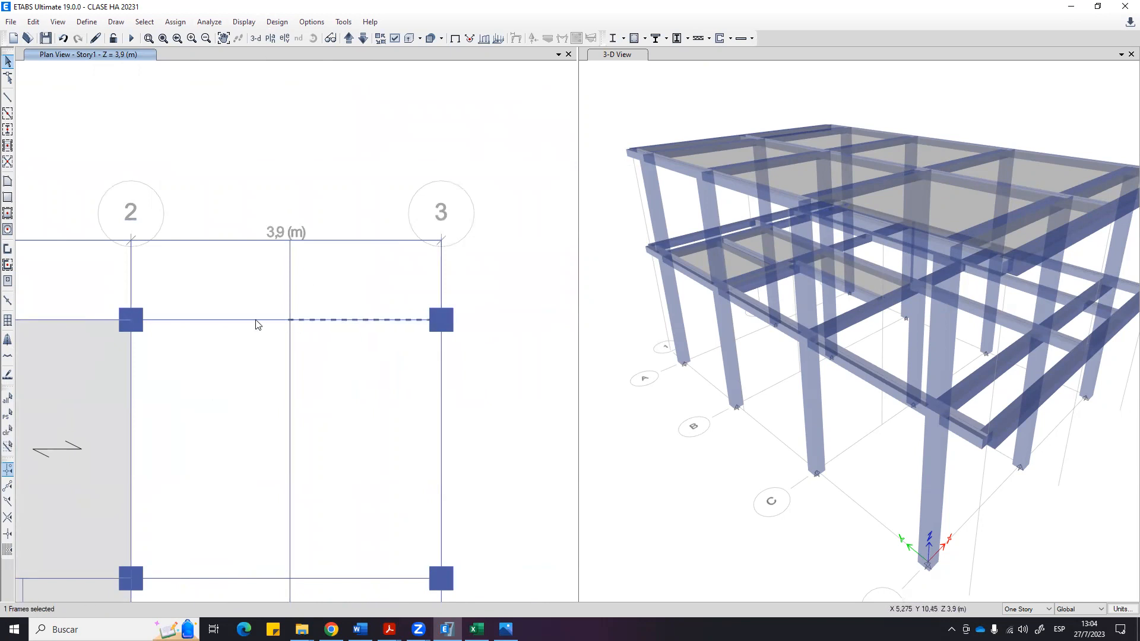
{"action": "key", "text": "Escape"}
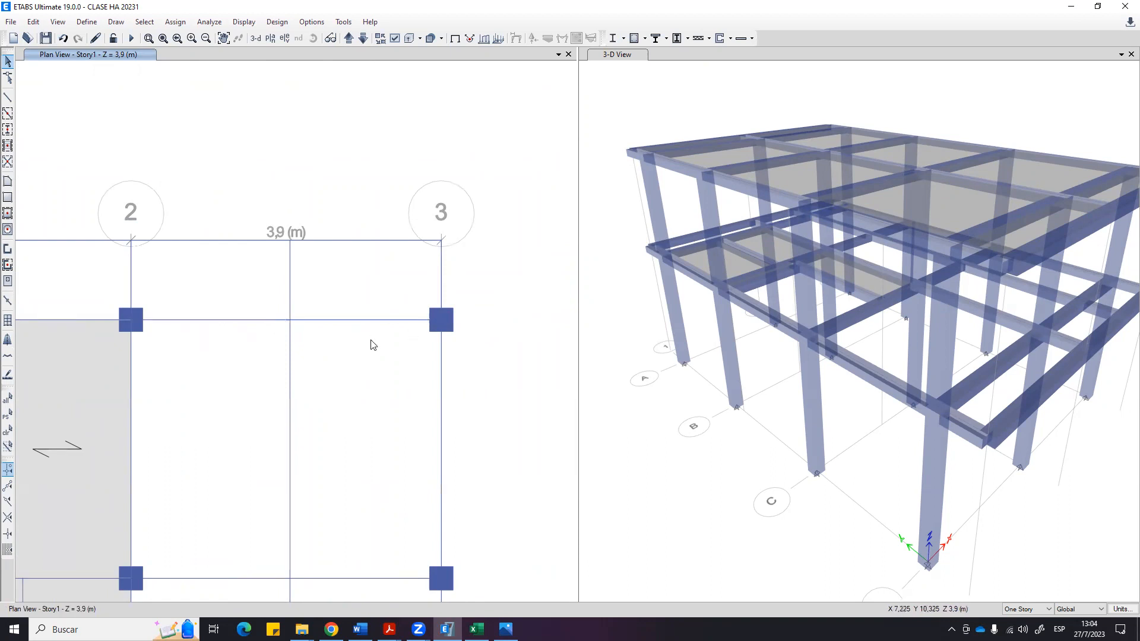
Review the secondary beam layout across the Story1 plan and in the 3-D view of the frame.
{"action": "scroll", "coordinate": [369, 321], "scroll_direction": "down", "scroll_amount": 5}
{"action": "middle_click_drag", "start_coordinate": [378, 261], "coordinate": [367, 231]}
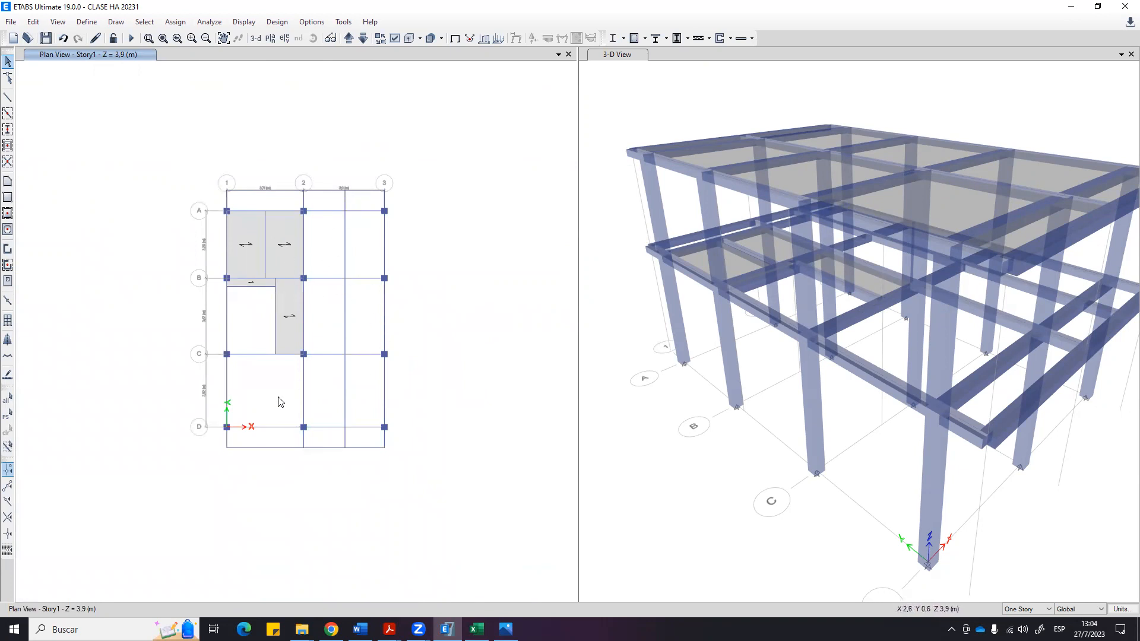
{"action": "scroll", "coordinate": [265, 363], "scroll_direction": "up", "scroll_amount": 3}
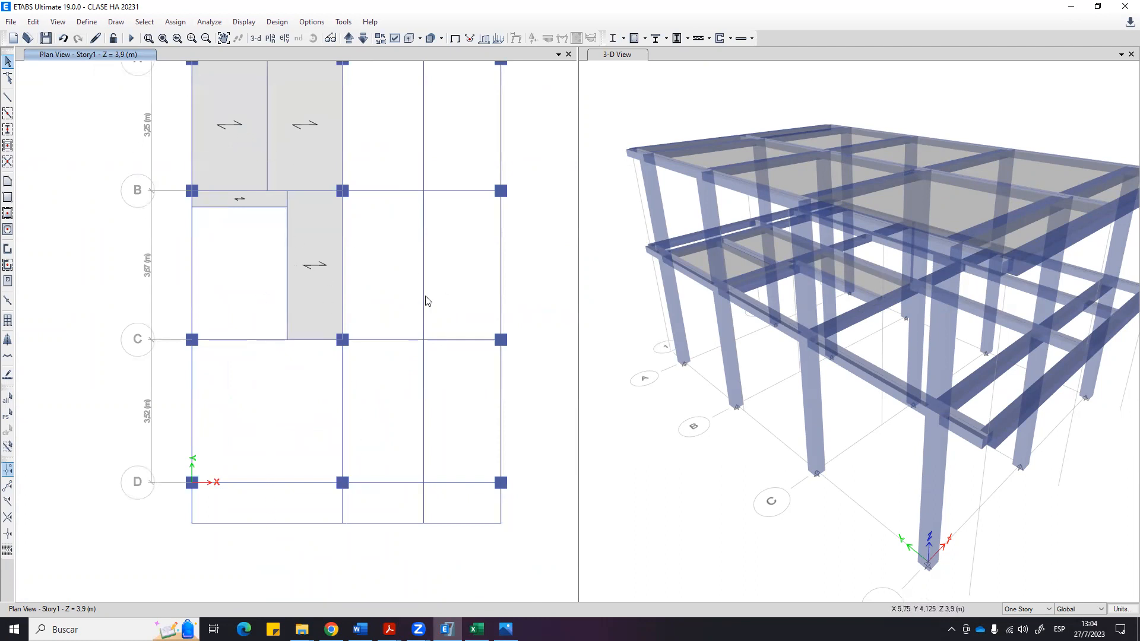
{"action": "middle_click_drag", "start_coordinate": [356, 240], "coordinate": [331, 277]}
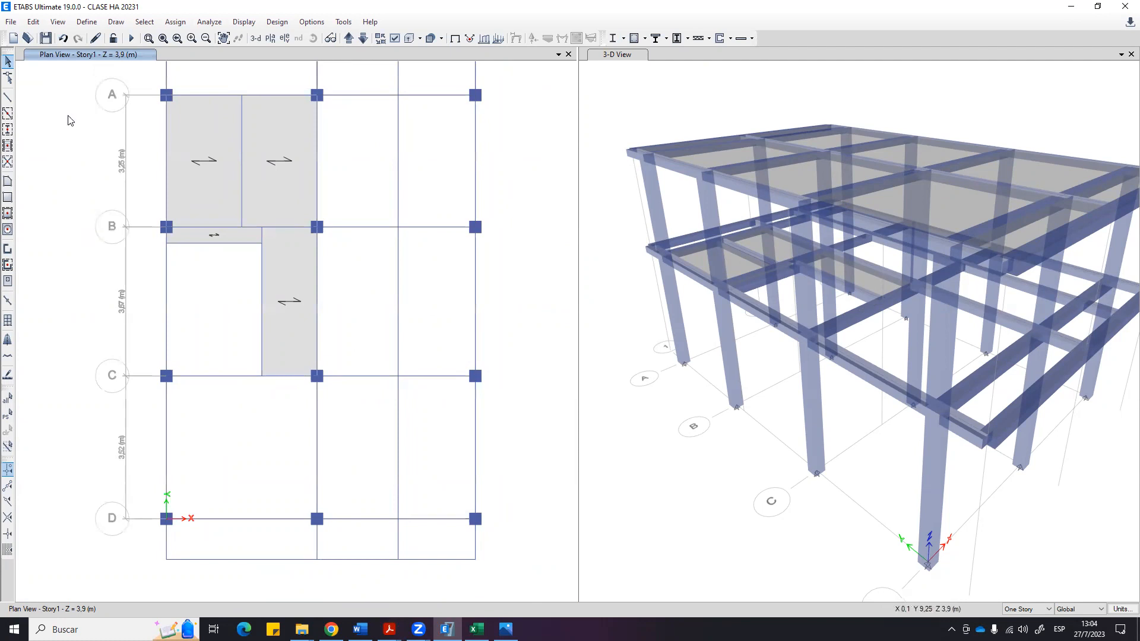
{"action": "left_click", "coordinate": [715, 460]}
{"action": "middle_click_drag", "start_coordinate": [709, 454], "coordinate": [760, 456]}
{"action": "mouse_move", "coordinate": [707, 506]}
{"action": "middle_mouse_down"}
{"action": "mouse_move", "coordinate": [702, 488]}
{"action": "mouse_move", "coordinate": [689, 503]}
{"action": "middle_mouse_up"}
{"action": "scroll", "coordinate": [718, 490], "scroll_direction": "up", "scroll_amount": 3}
{"action": "scroll", "coordinate": [701, 456], "scroll_direction": "down", "scroll_amount": 4}
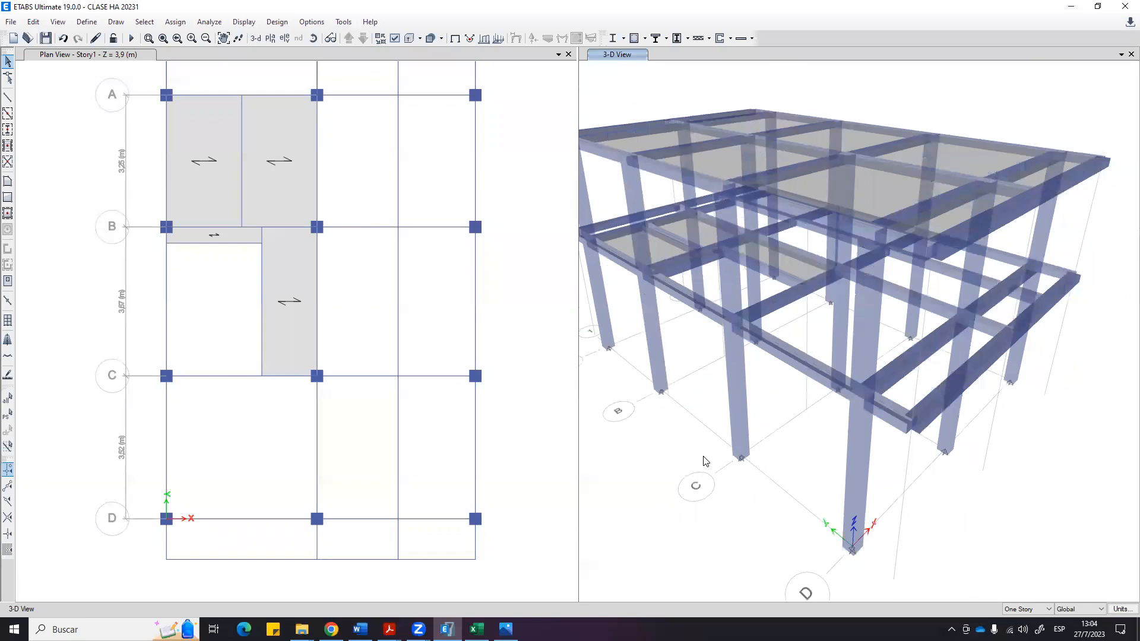
{"action": "scroll", "coordinate": [702, 486], "scroll_direction": "down", "scroll_amount": 6}
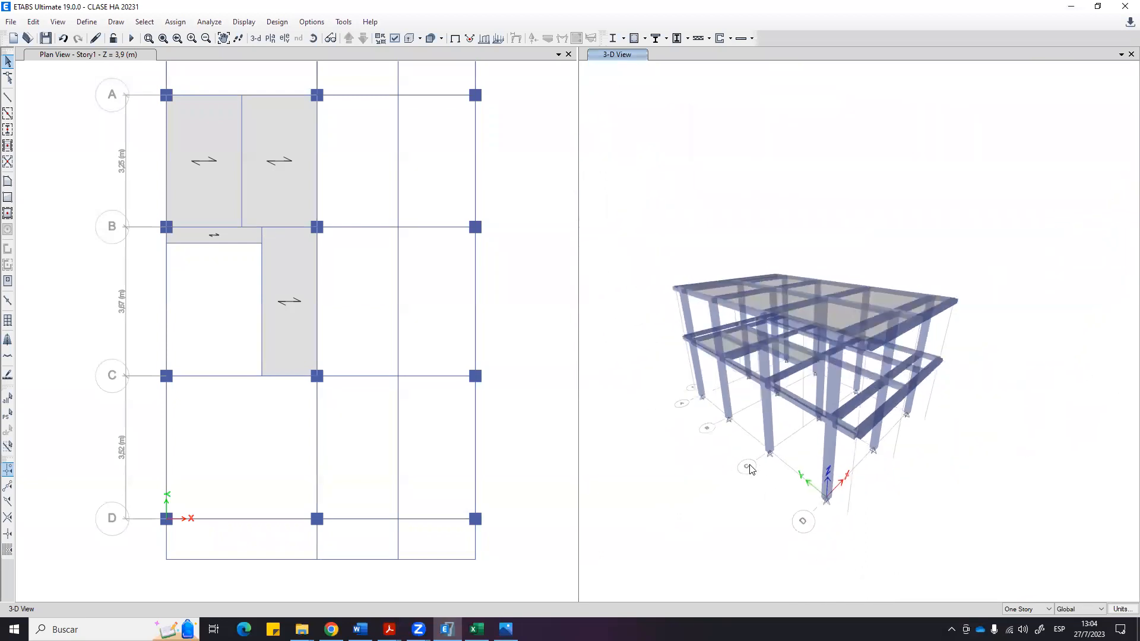
{"action": "scroll", "coordinate": [753, 326], "scroll_direction": "up", "scroll_amount": 3}
{"action": "scroll", "coordinate": [1036, 501], "scroll_direction": "up", "scroll_amount": 3}
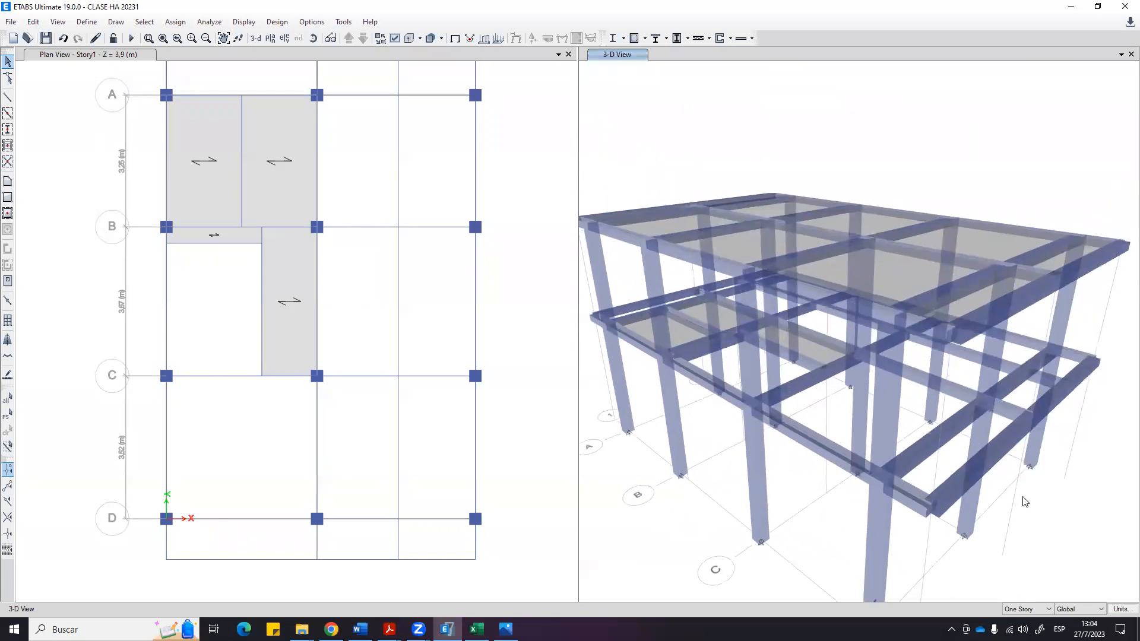
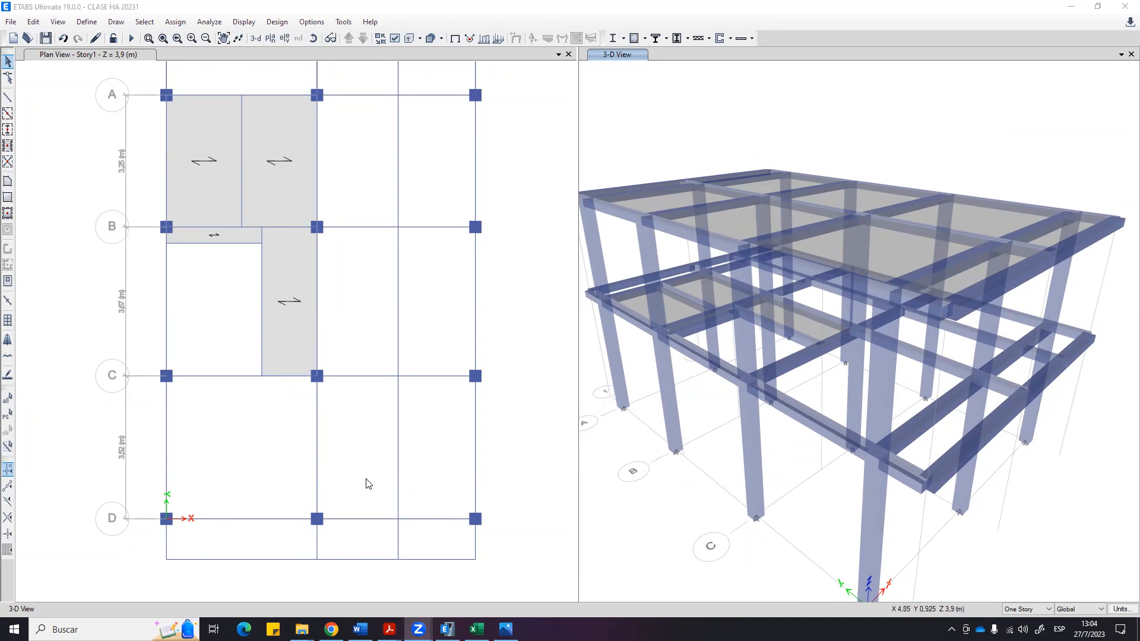
Examine where the secondary beam crosses the axis C and D beams and meets the outer edge beam beyond axis D.
{"action": "scroll", "coordinate": [420, 384], "scroll_direction": "up", "scroll_amount": 2}
{"action": "left_click", "coordinate": [422, 372]}
{"action": "scroll", "coordinate": [355, 384], "scroll_direction": "up", "scroll_amount": 3}
{"action": "key", "text": "Escape"}
{"action": "scroll", "coordinate": [445, 409], "scroll_direction": "down", "scroll_amount": 3}
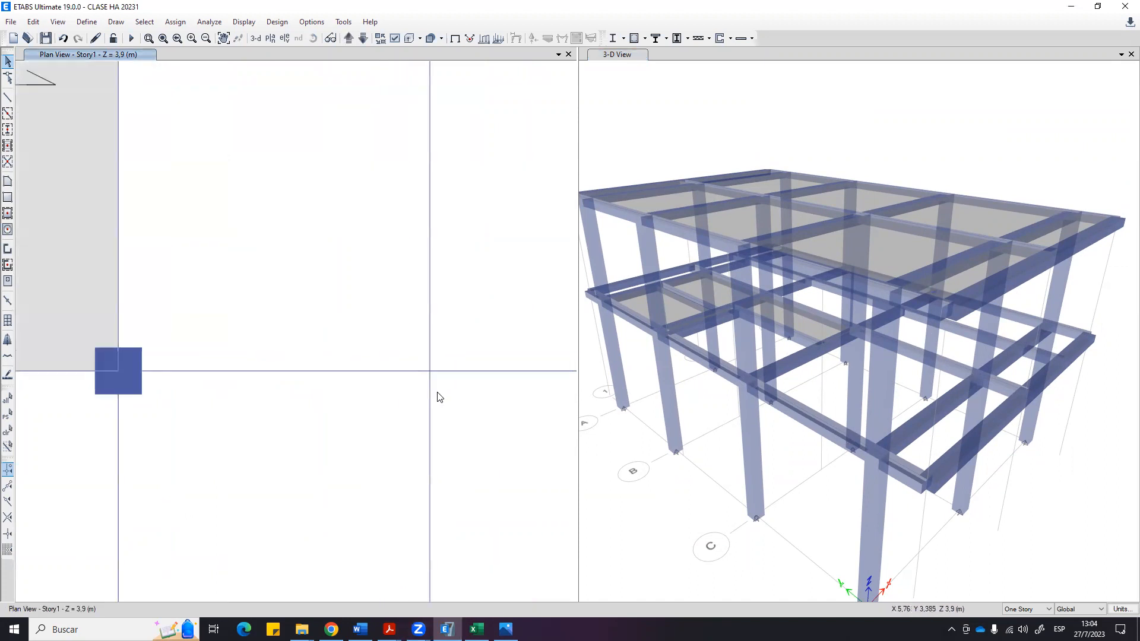
{"action": "middle_click_drag", "start_coordinate": [348, 368], "coordinate": [355, 338]}
{"action": "middle_click_drag", "start_coordinate": [366, 489], "coordinate": [405, 384]}
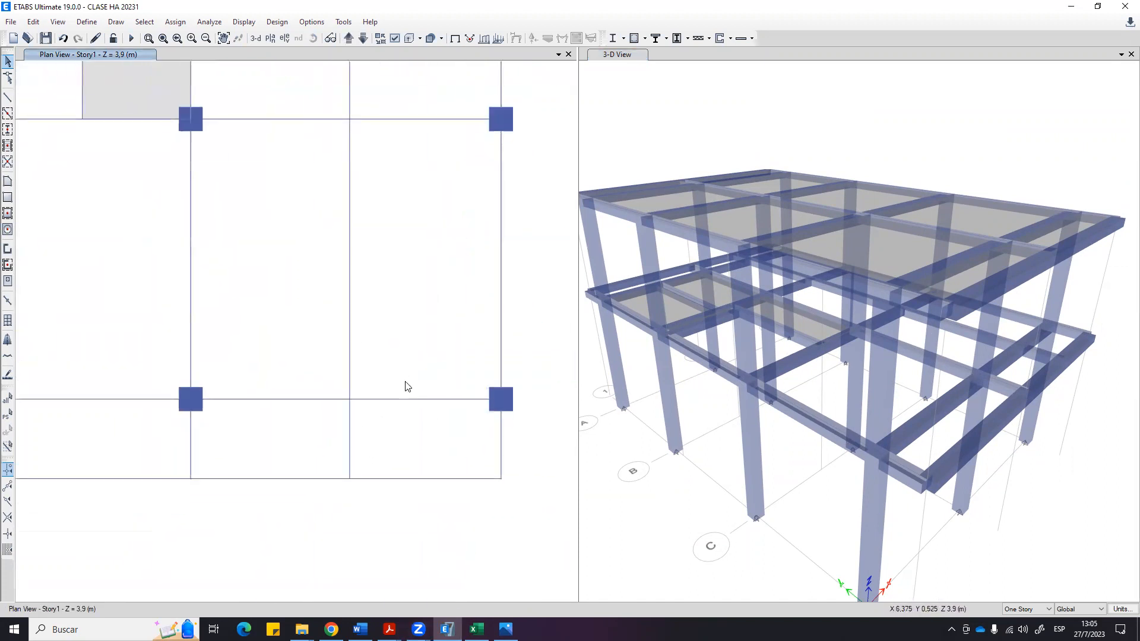
{"action": "left_click", "coordinate": [414, 480]}
{"action": "scroll", "coordinate": [400, 437], "scroll_direction": "up", "scroll_amount": 4}
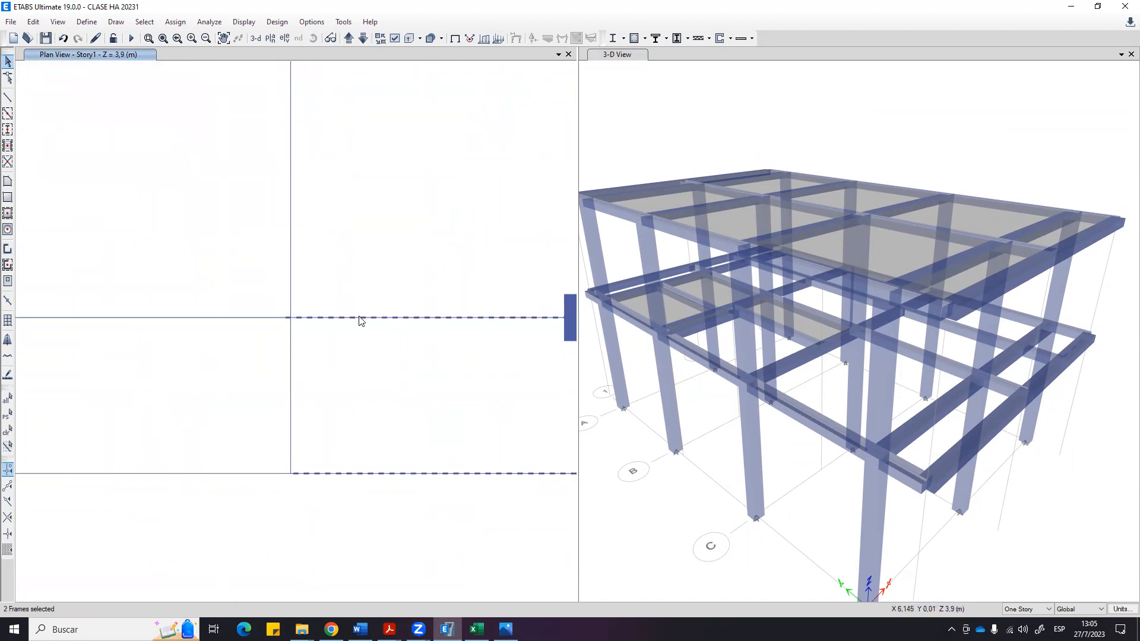
{"action": "scroll", "coordinate": [270, 325], "scroll_direction": "up", "scroll_amount": 3}
{"action": "middle_click_drag", "start_coordinate": [355, 368], "coordinate": [300, 288]}
{"action": "scroll", "coordinate": [354, 404], "scroll_direction": "down", "scroll_amount": 5}
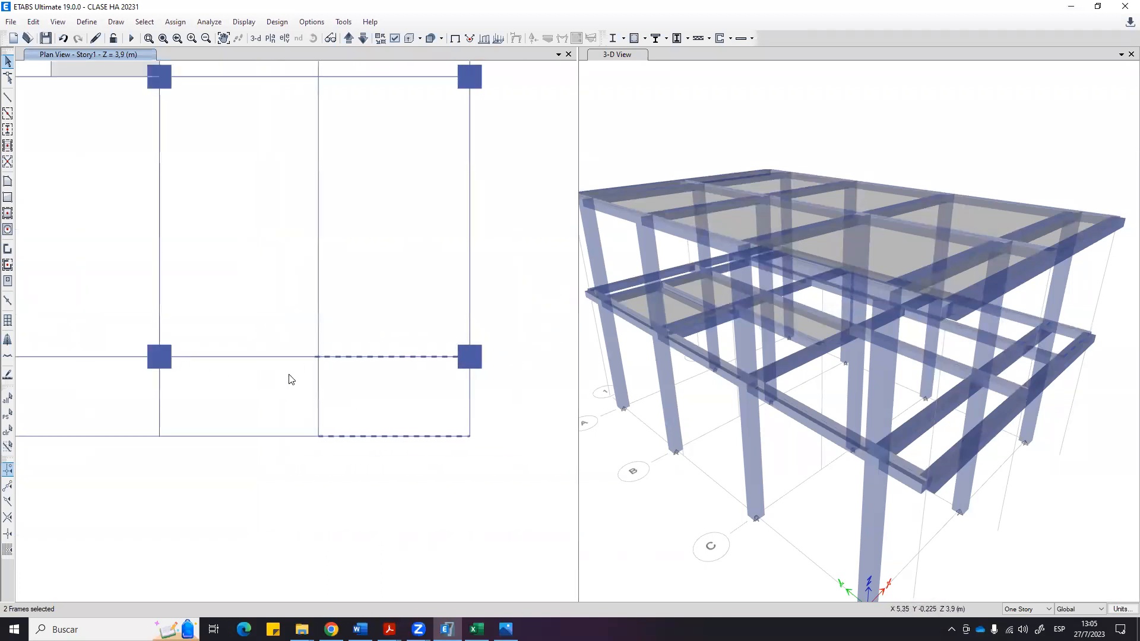
{"action": "key", "text": "ctrl+q"}
Check how the outer edge beam beyond axis D is segmented where the axis 2 and secondary beams meet it.
{"action": "left_click", "coordinate": [186, 443]}
{"action": "scroll", "coordinate": [149, 442], "scroll_direction": "up", "scroll_amount": 5}
{"action": "scroll", "coordinate": [284, 435], "scroll_direction": "down", "scroll_amount": 2}
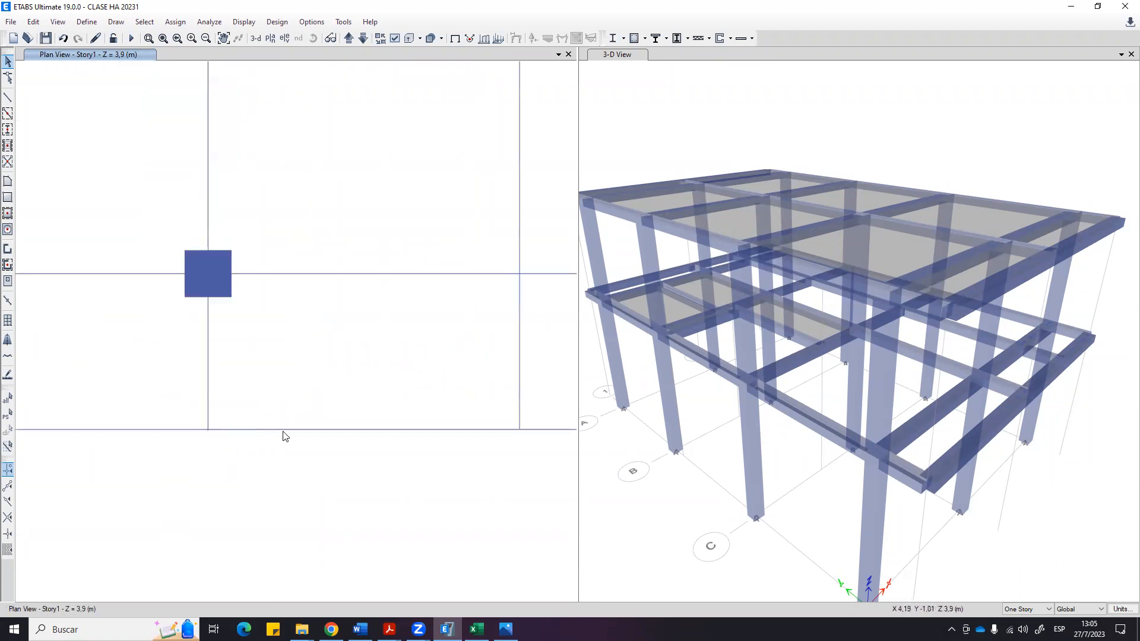
{"action": "scroll", "coordinate": [328, 440], "scroll_direction": "down", "scroll_amount": 3}
{"action": "middle_click_drag", "start_coordinate": [315, 473], "coordinate": [330, 416]}
{"action": "key", "text": "Escape"}
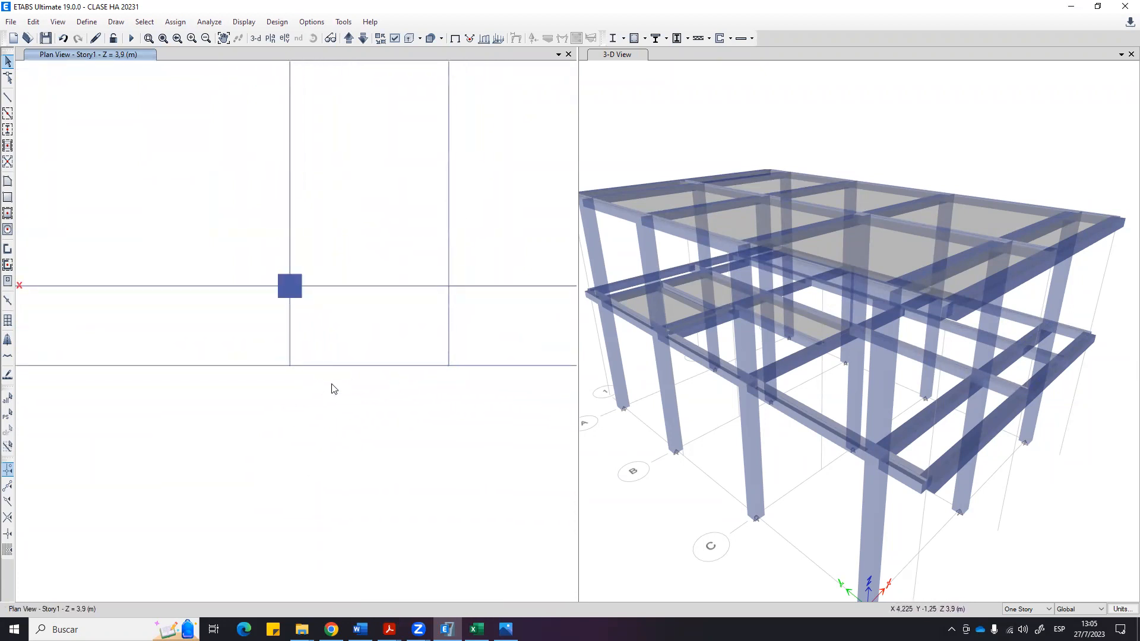
{"action": "scroll", "coordinate": [360, 371], "scroll_direction": "down", "scroll_amount": 2}
{"action": "left_click", "coordinate": [250, 367]}
{"action": "left_click", "coordinate": [344, 367]}
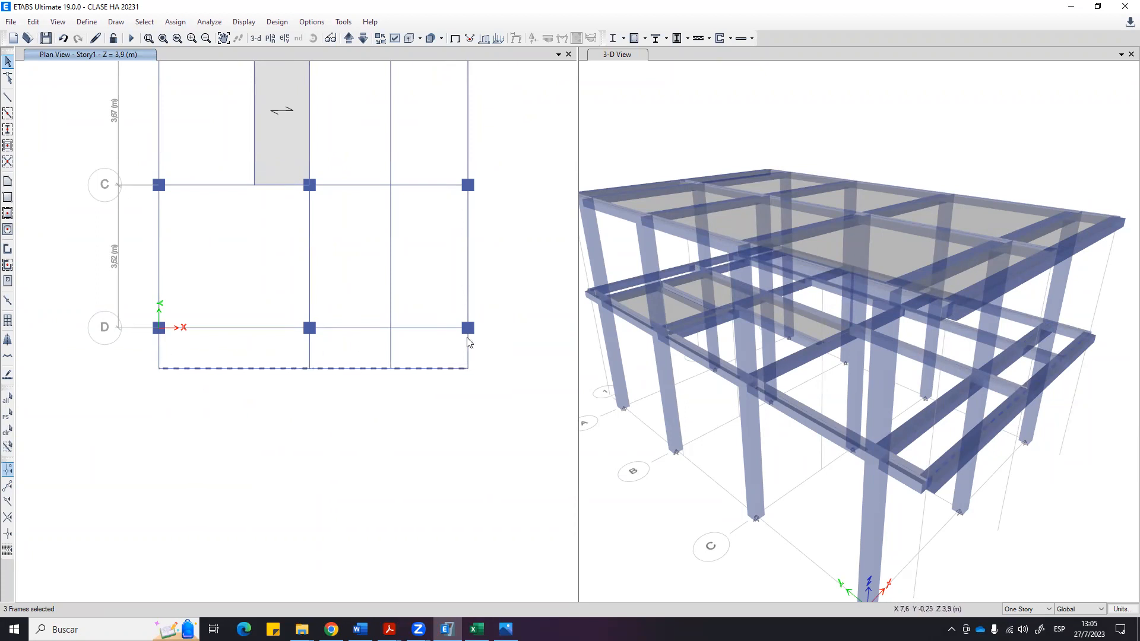
{"action": "scroll", "coordinate": [304, 363], "scroll_direction": "up", "scroll_amount": 4}
{"action": "key", "text": "Escape"}
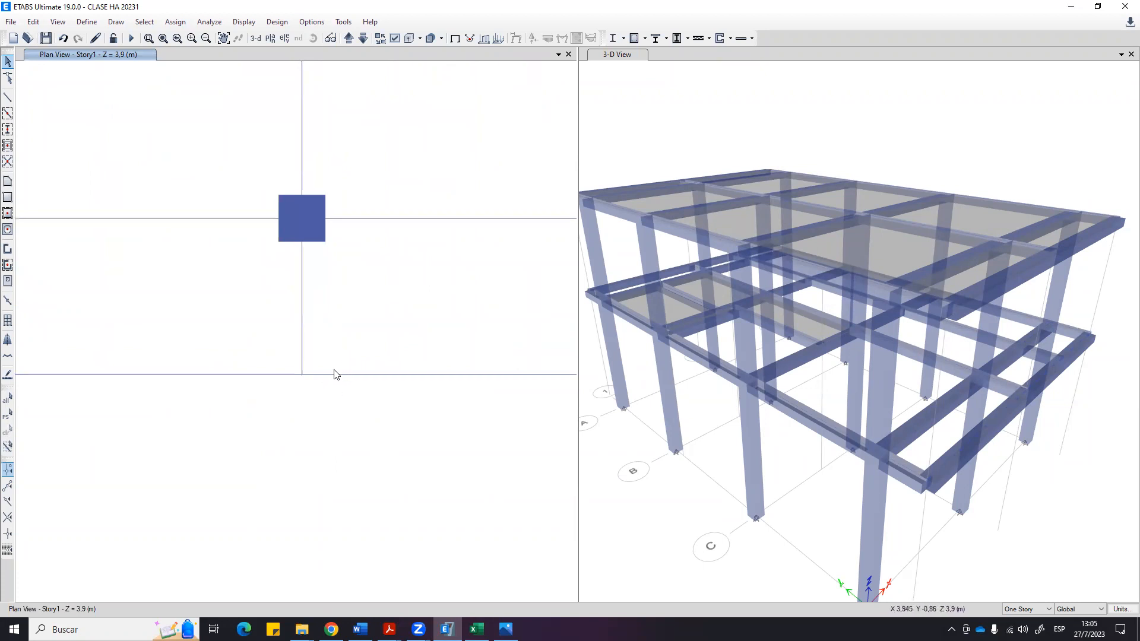
{"action": "scroll", "coordinate": [337, 382], "scroll_direction": "down", "scroll_amount": 2}
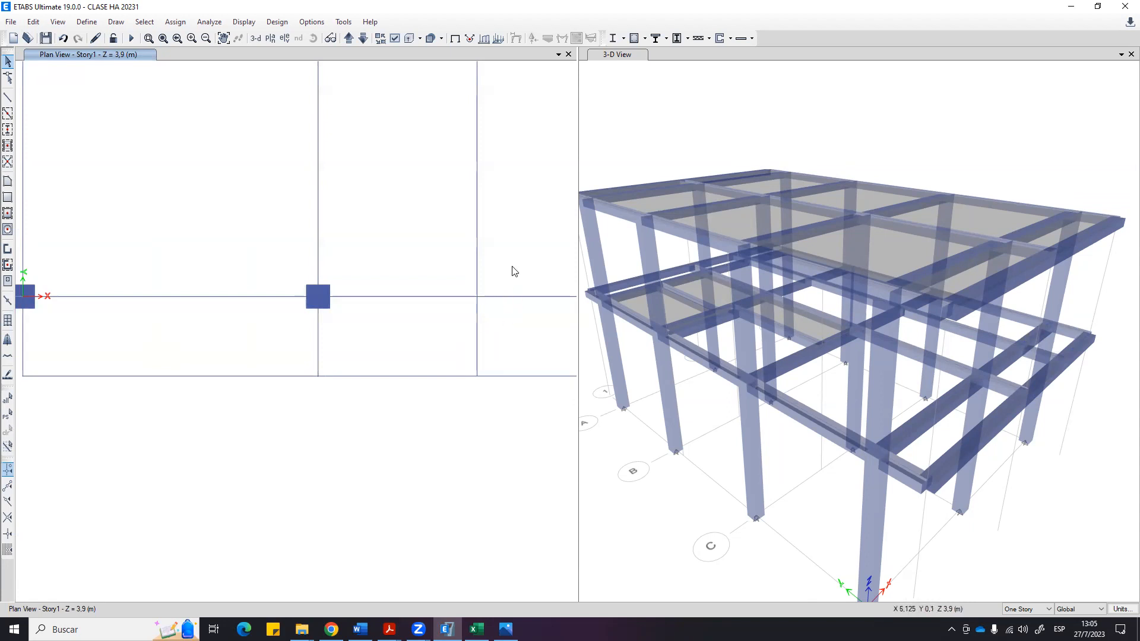
Delete the secondary beam between axes 2 and 3.
{"action": "middle_click_drag", "start_coordinate": [471, 408], "coordinate": [398, 443]}
{"action": "left_click_drag", "start_coordinate": [432, 386], "coordinate": [378, 375]}
{"action": "key", "text": "Delete"}
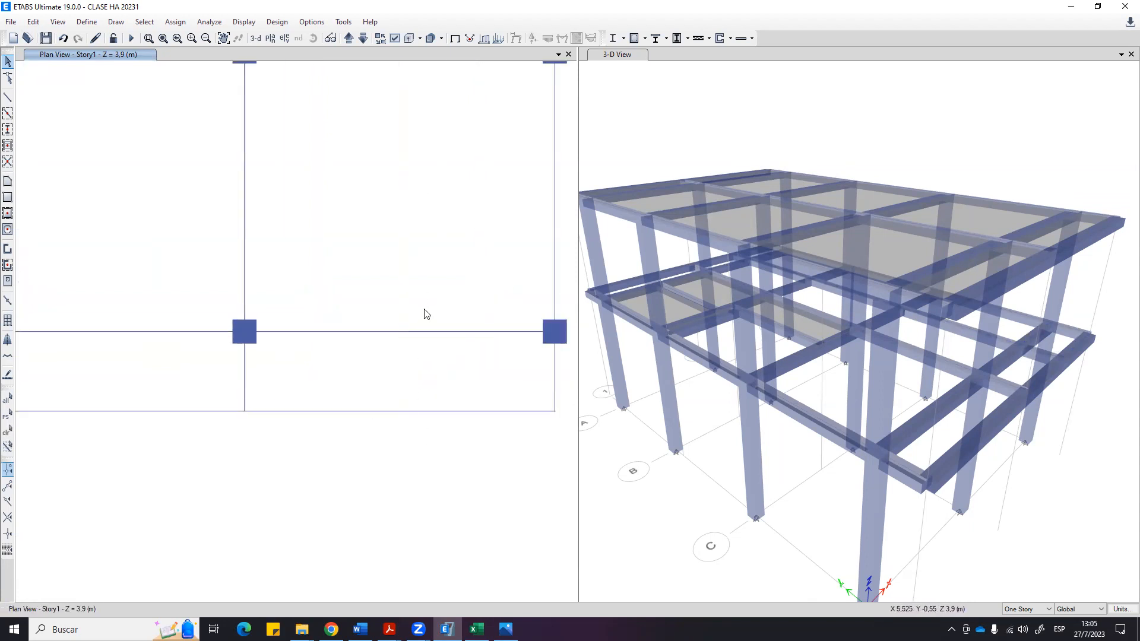
Join the segments of the outer edge beams beyond axes A and D into one continuous frame each.
{"action": "scroll", "coordinate": [400, 303], "scroll_direction": "down", "scroll_amount": 2}
{"action": "scroll", "coordinate": [399, 279], "scroll_direction": "up", "scroll_amount": 2}
{"action": "scroll", "coordinate": [399, 344], "scroll_direction": "down", "scroll_amount": 1}
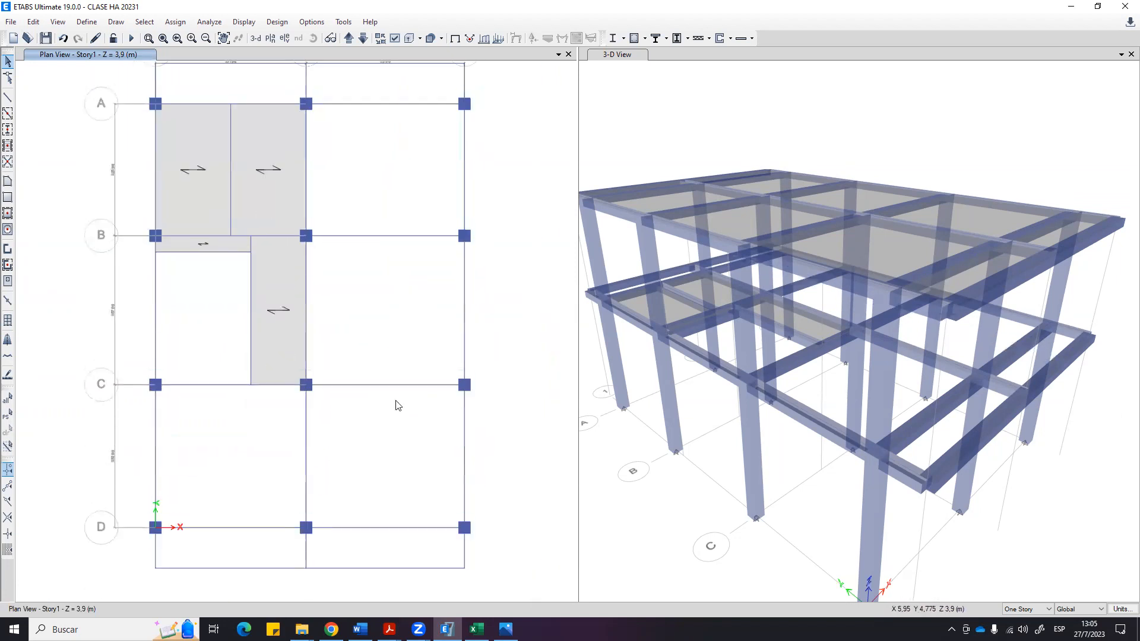
{"action": "scroll", "coordinate": [397, 344], "scroll_direction": "up", "scroll_amount": 3}
{"action": "left_click_drag", "start_coordinate": [369, 235], "coordinate": [358, 187]}
{"action": "left_click_drag", "start_coordinate": [249, 234], "coordinate": [205, 202]}
{"action": "left_click_drag", "start_coordinate": [407, 232], "coordinate": [392, 188]}
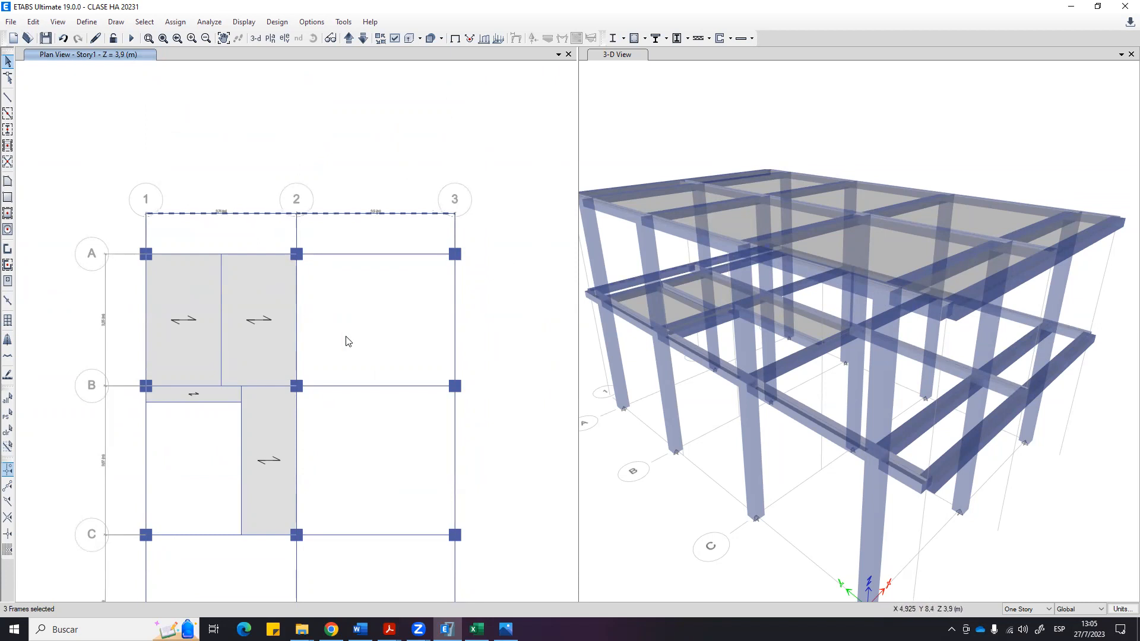
{"action": "scroll", "coordinate": [349, 331], "scroll_direction": "down", "scroll_amount": 2}
{"action": "left_click_drag", "start_coordinate": [358, 457], "coordinate": [251, 446]}
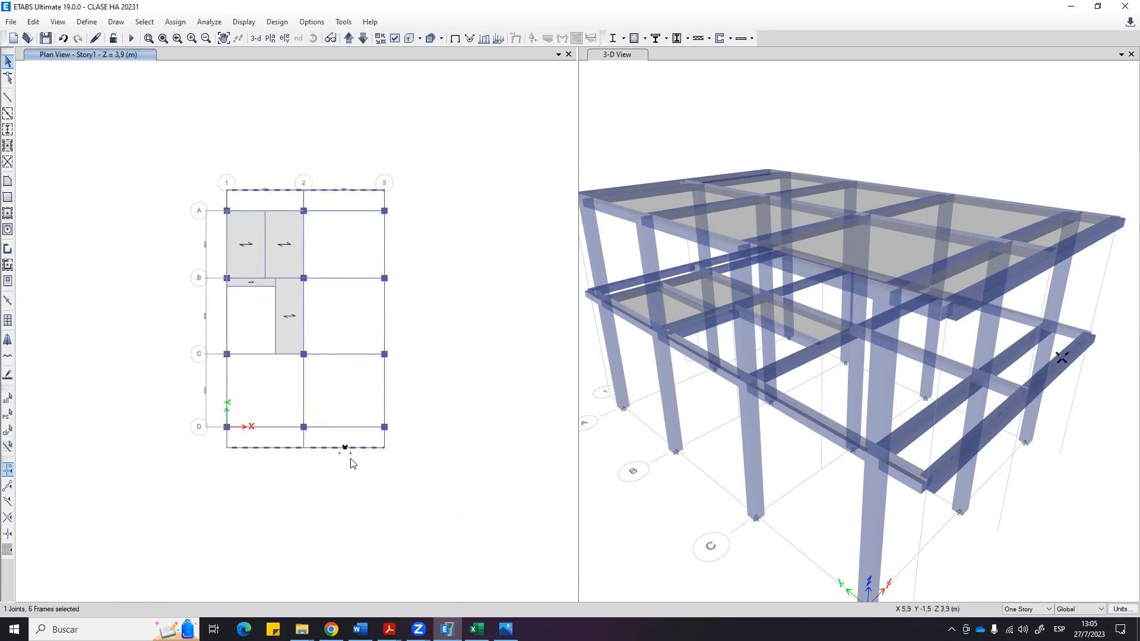
{"action": "left_click", "coordinate": [33, 22]}
{"action": "mouse_move", "coordinate": [84, 322]}
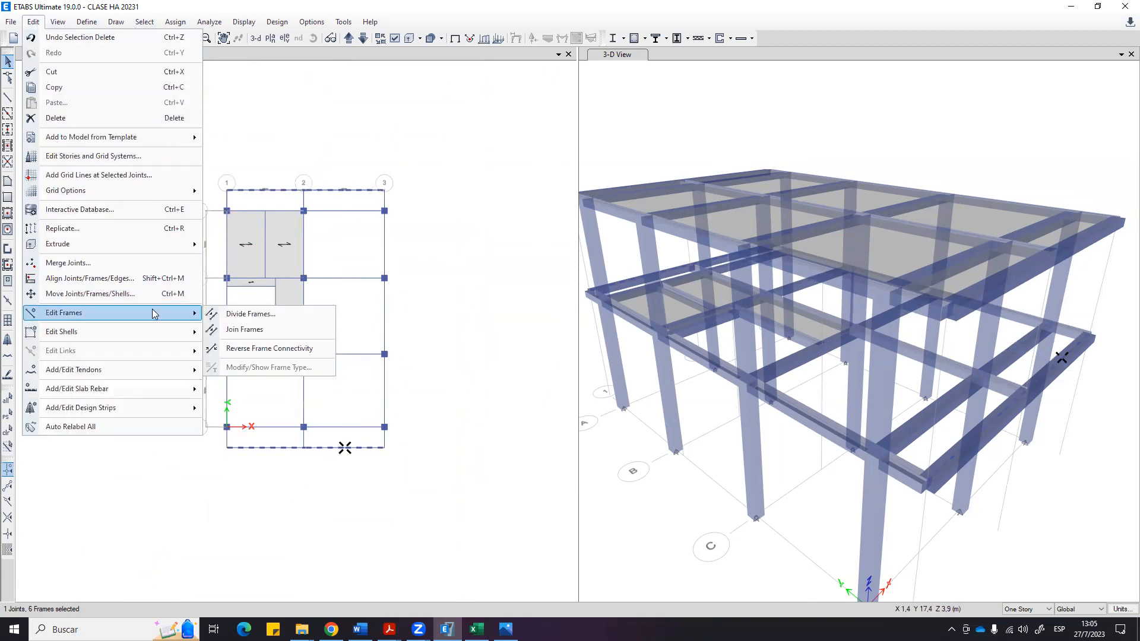
{"action": "left_click", "coordinate": [240, 331]}
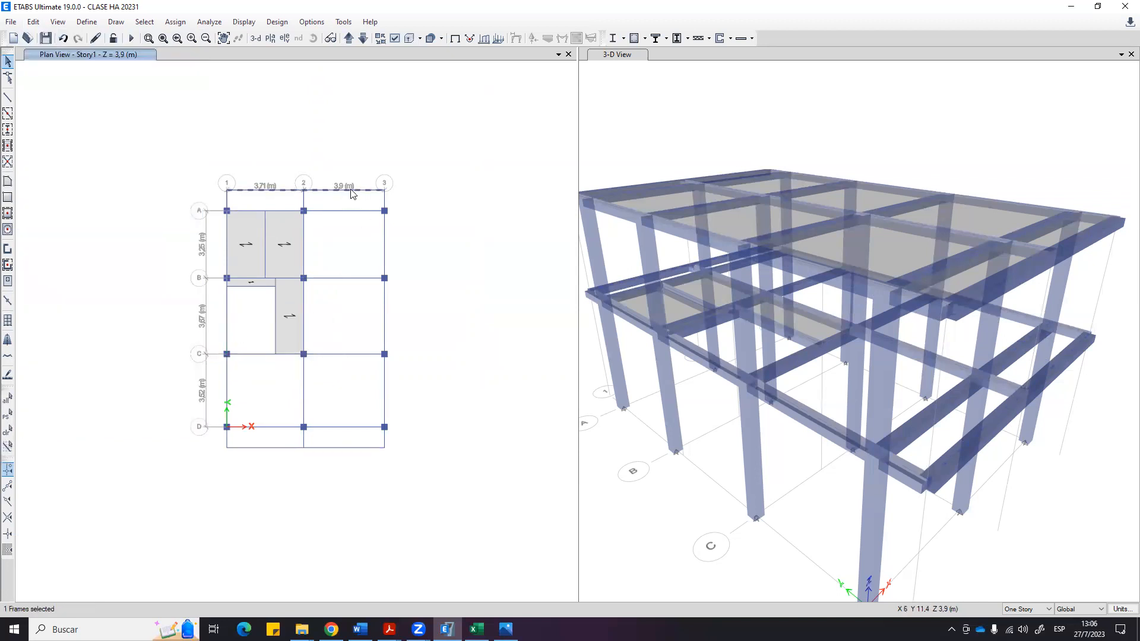
Examine the joined edge beams beyond axes A and D, especially where the upper one passes axis 2.
{"action": "key", "text": "Escape"}
{"action": "left_click", "coordinate": [358, 447]}
{"action": "scroll", "coordinate": [331, 211], "scroll_direction": "up", "scroll_amount": 5}
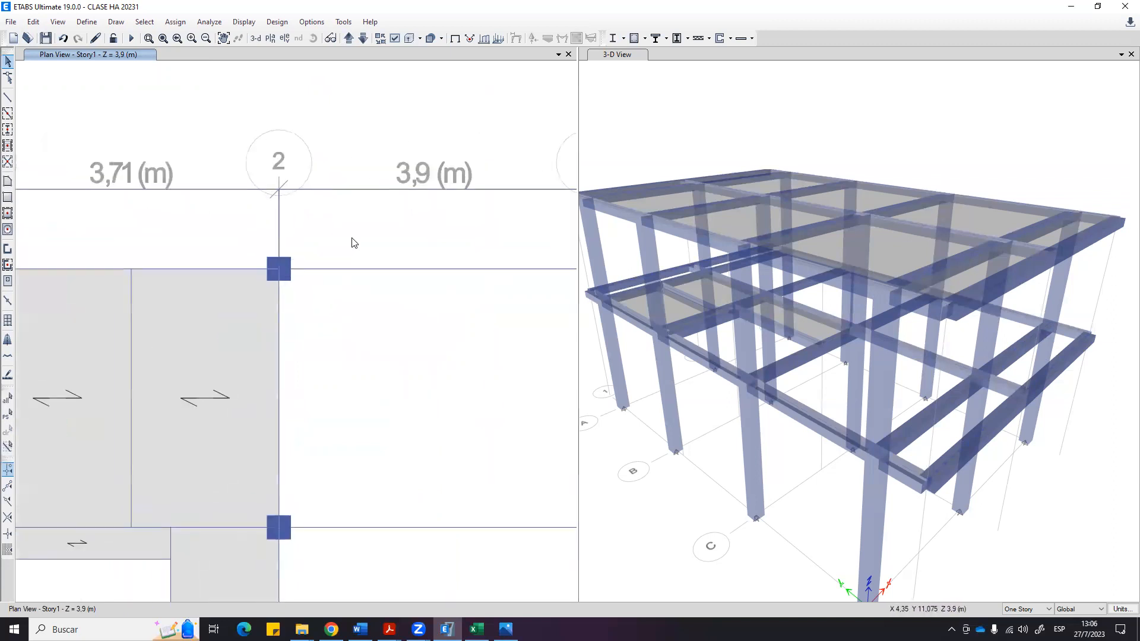
{"action": "middle_click_drag", "start_coordinate": [352, 238], "coordinate": [381, 262]}
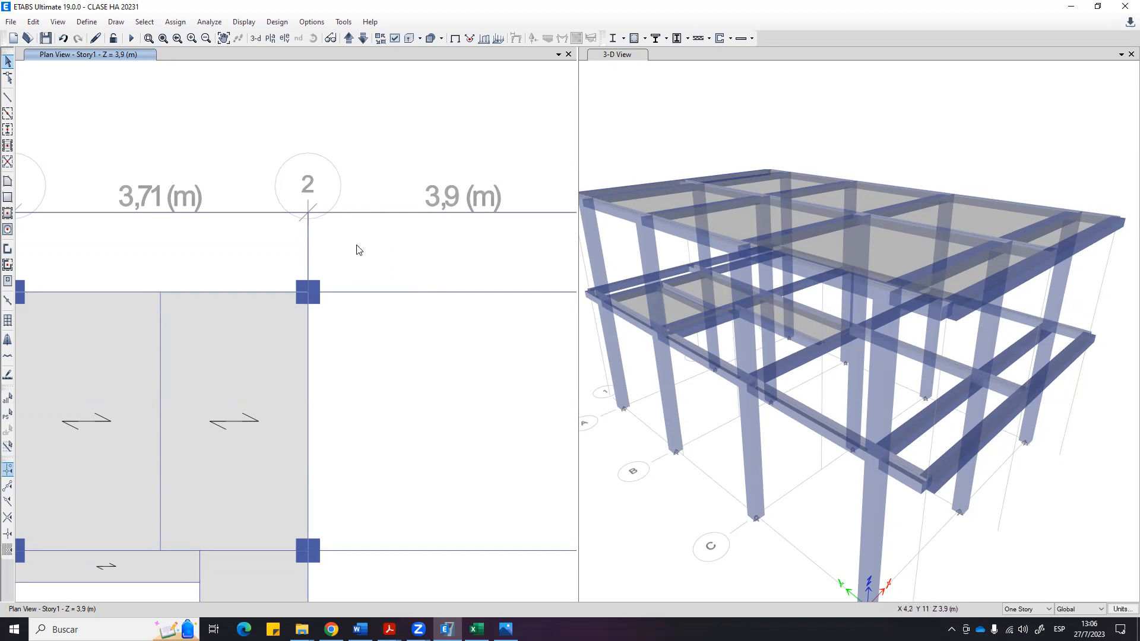
{"action": "middle_click_drag", "start_coordinate": [359, 250], "coordinate": [453, 272]}
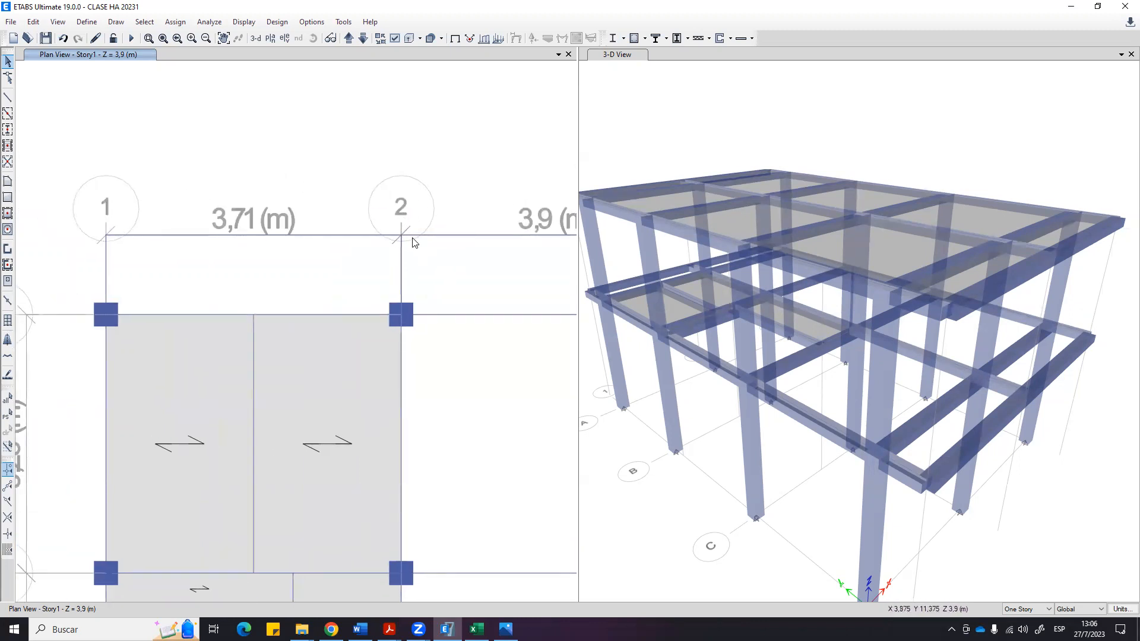
{"action": "middle_click_drag", "start_coordinate": [434, 231], "coordinate": [257, 245]}
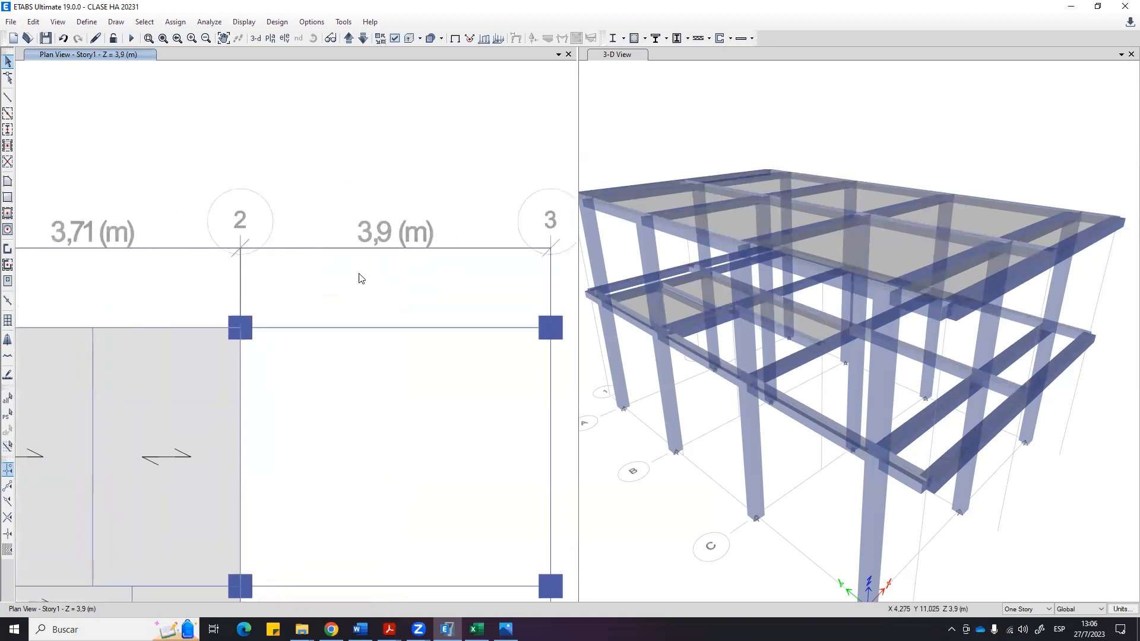
Break the two outer edge beams beyond axes A and D at their intersections with the visible grid lines.
{"action": "scroll", "coordinate": [386, 272], "scroll_direction": "down", "scroll_amount": 3}
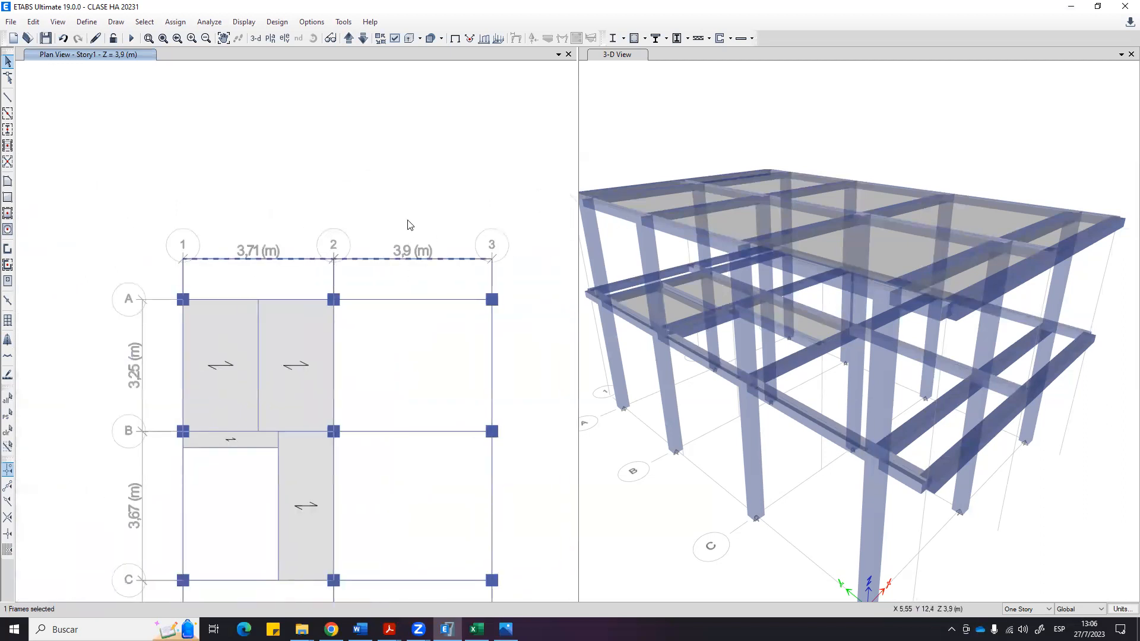
{"action": "middle_click_drag", "start_coordinate": [416, 384], "coordinate": [390, 243]}
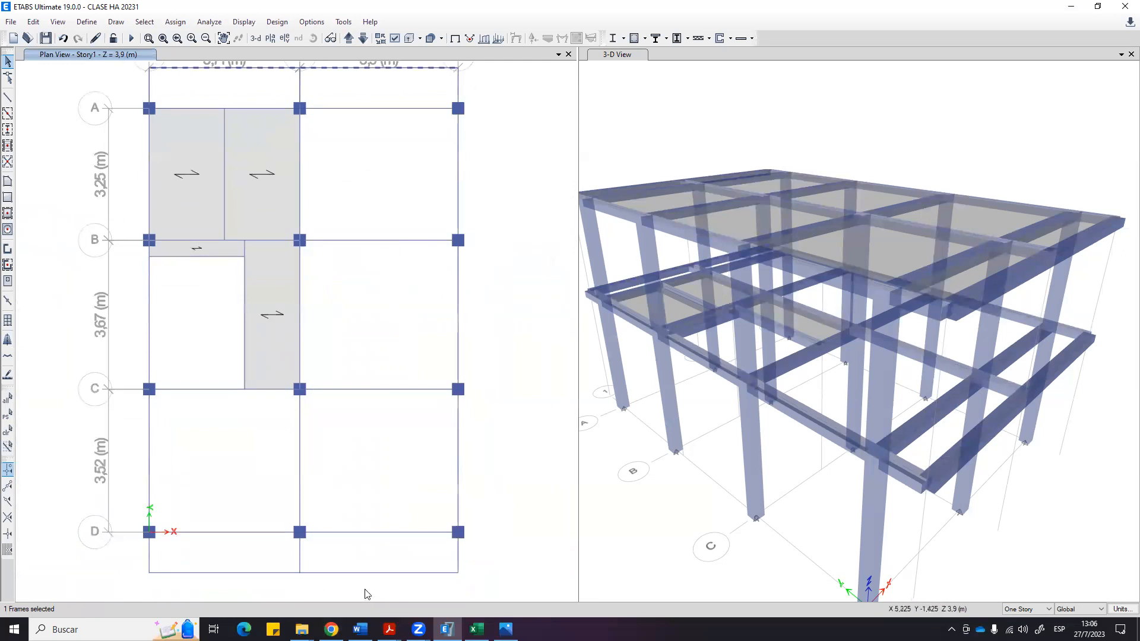
{"action": "left_click", "coordinate": [33, 21]}
{"action": "mouse_move", "coordinate": [82, 315]}
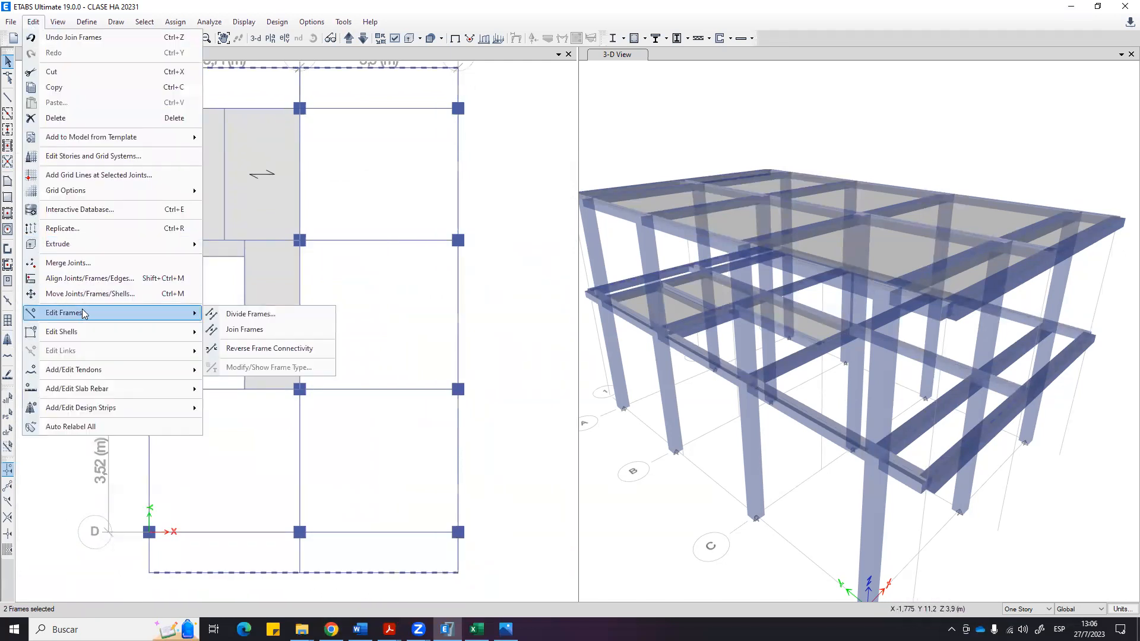
{"action": "left_click", "coordinate": [266, 314]}
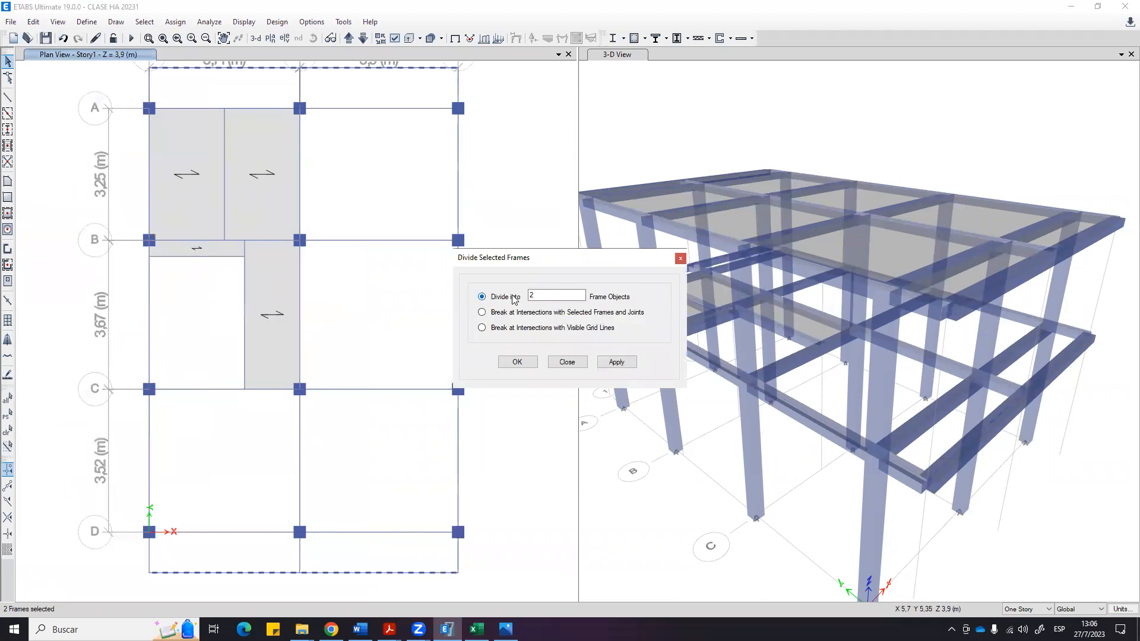
{"action": "left_click_drag", "start_coordinate": [546, 254], "coordinate": [474, 238]}
{"action": "left_click", "coordinate": [467, 313]}
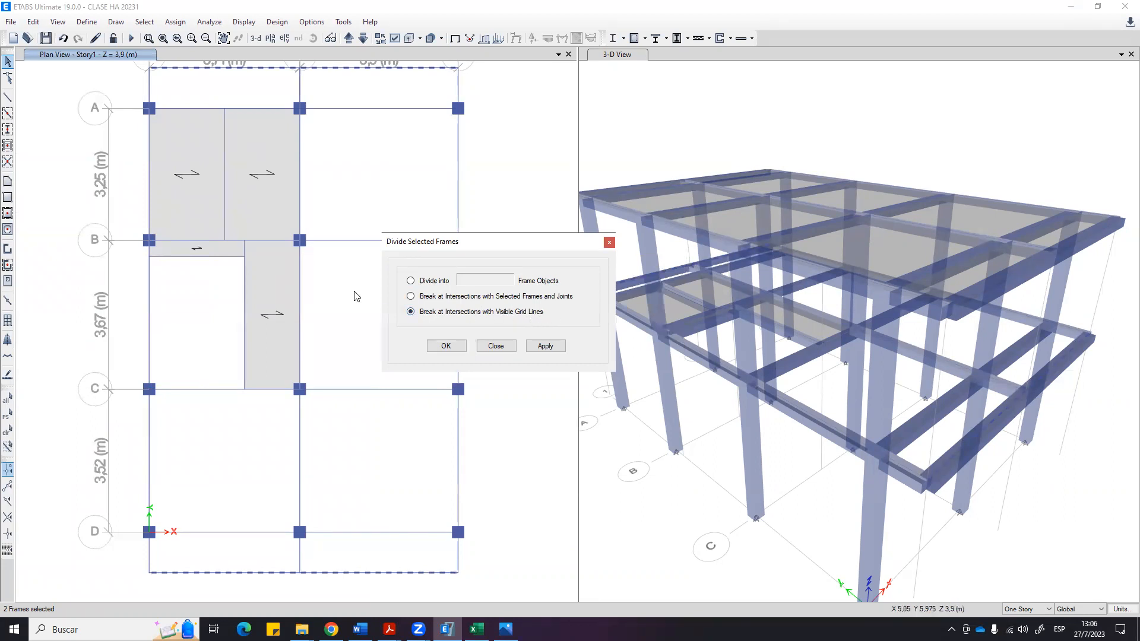
{"action": "scroll", "coordinate": [355, 290], "scroll_direction": "up", "scroll_amount": 3}
{"action": "scroll", "coordinate": [342, 285], "scroll_direction": "down", "scroll_amount": 3}
{"action": "middle_click_drag", "start_coordinate": [285, 148], "coordinate": [270, 208]}
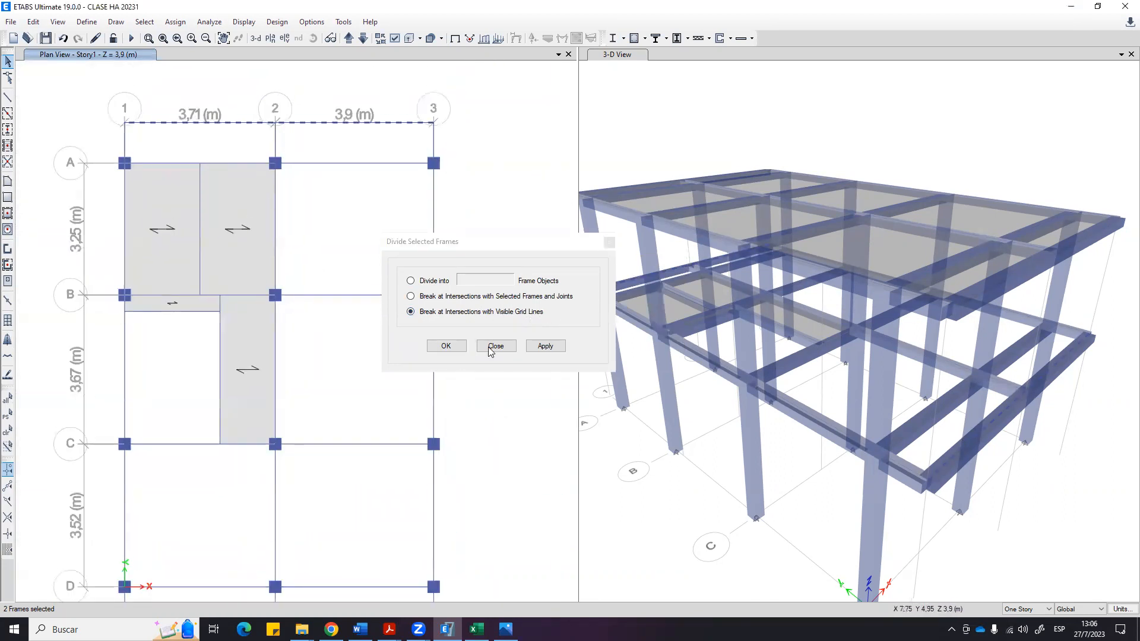
{"action": "left_click", "coordinate": [545, 346]}
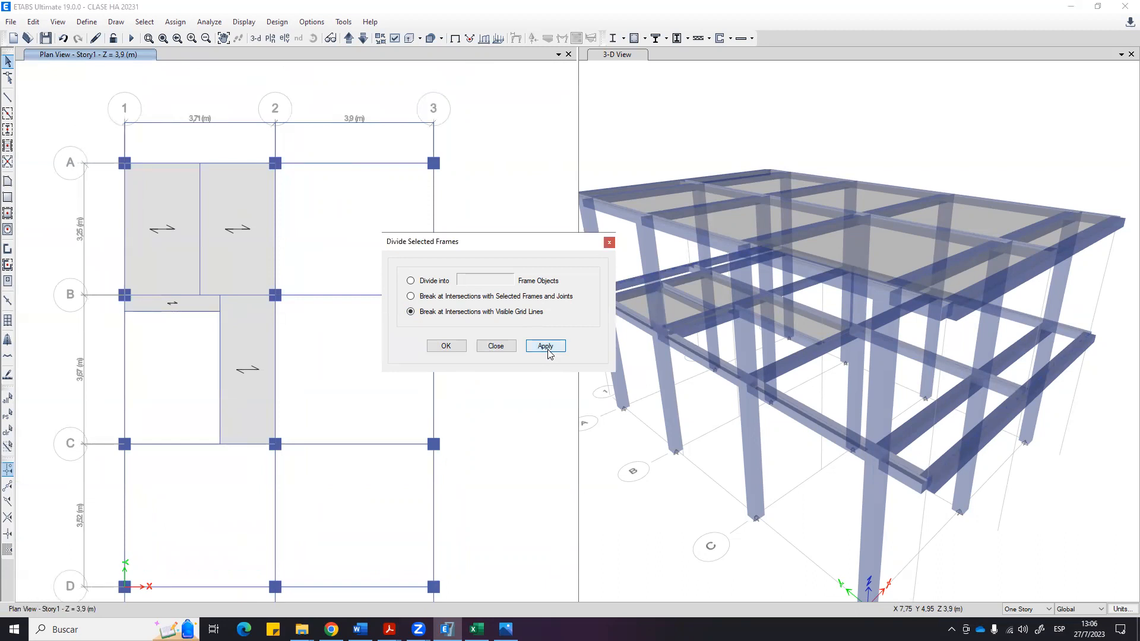
{"action": "left_click", "coordinate": [446, 346]}
Check how the edge beam beyond axis A is segmented at axis 2 and look over the Story1 plan.
{"action": "left_click", "coordinate": [250, 122]}
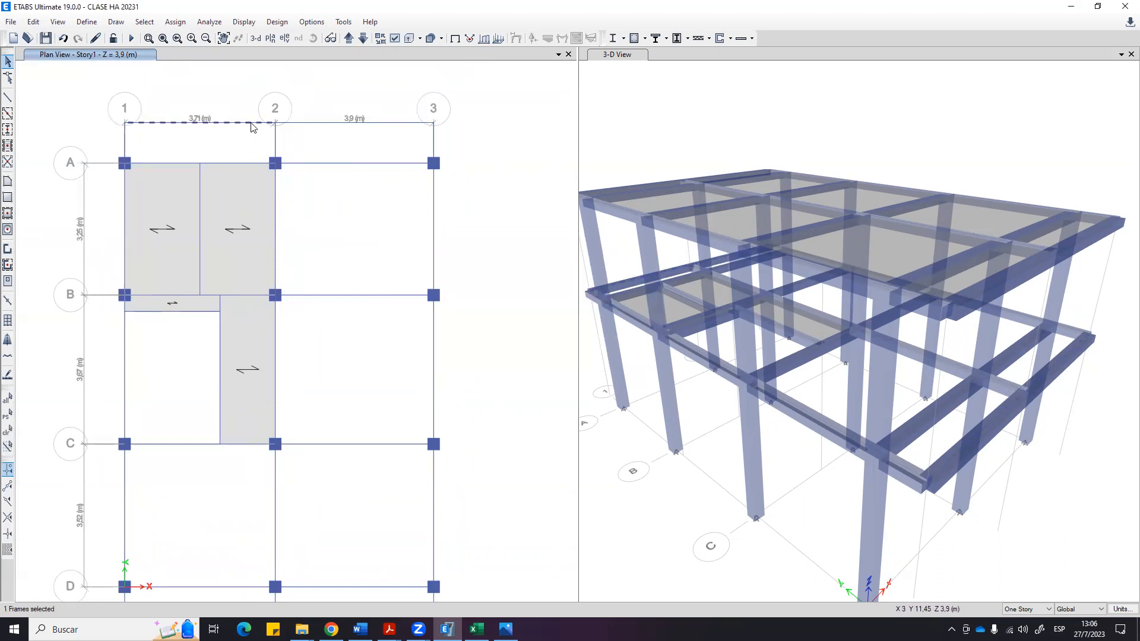
{"action": "scroll", "coordinate": [261, 123], "scroll_direction": "up", "scroll_amount": 5}
{"action": "scroll", "coordinate": [125, 220], "scroll_direction": "up", "scroll_amount": 4}
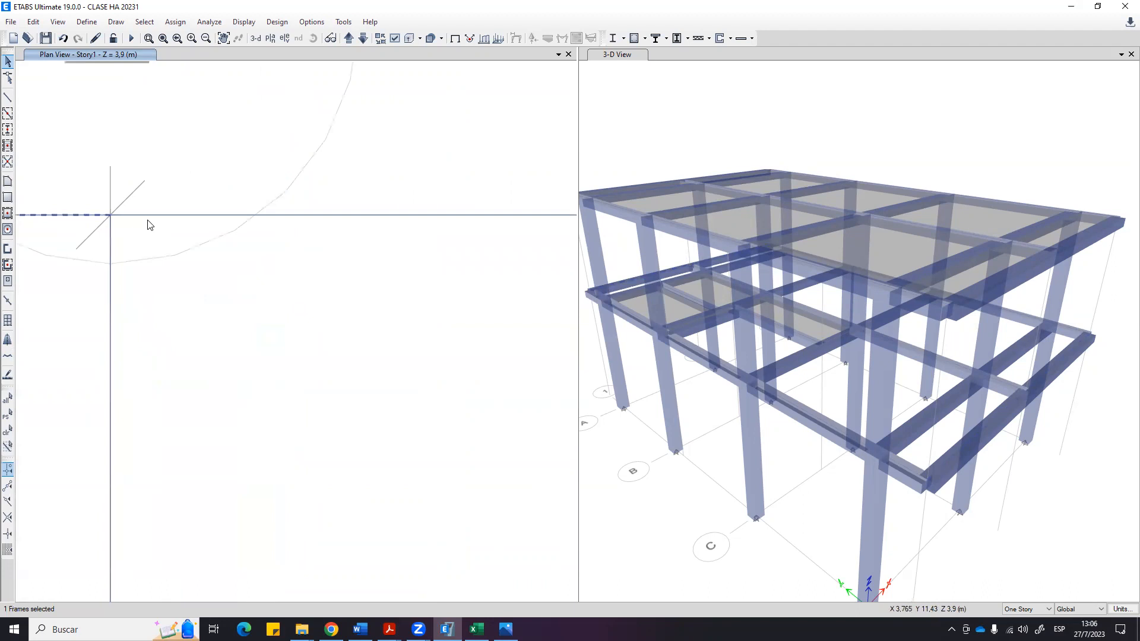
{"action": "scroll", "coordinate": [232, 374], "scroll_direction": "down", "scroll_amount": 10}
{"action": "middle_click_drag", "start_coordinate": [319, 452], "coordinate": [326, 328]}
{"action": "key", "text": "Escape"}
{"action": "middle_click_drag", "start_coordinate": [348, 397], "coordinate": [344, 357]}
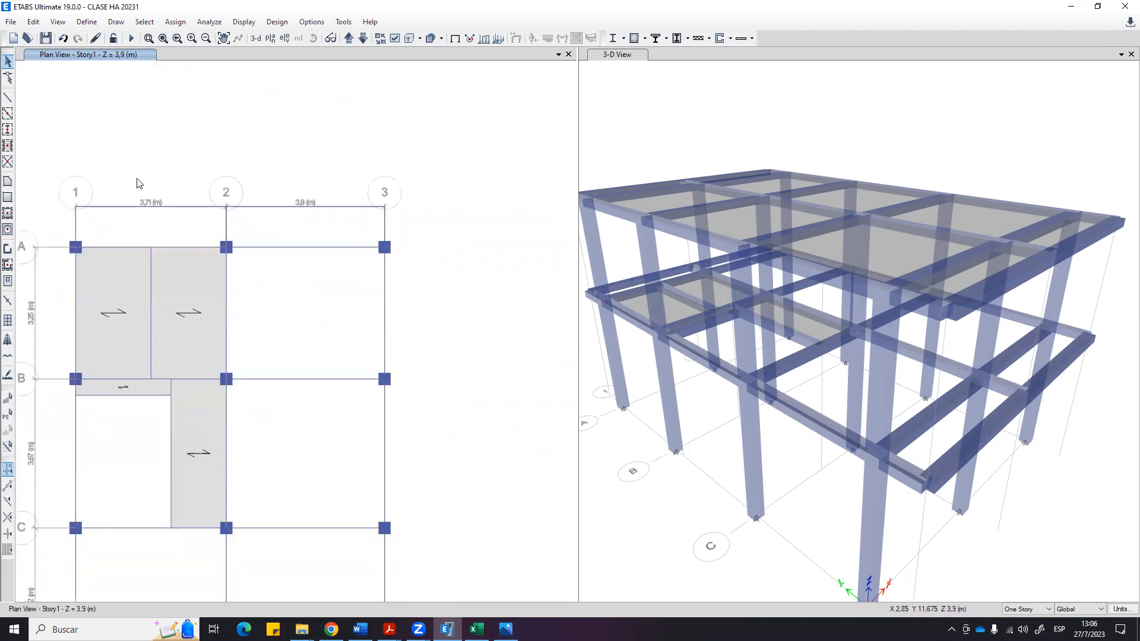
{"action": "scroll", "coordinate": [340, 364], "scroll_direction": "down", "scroll_amount": 2}
{"action": "scroll", "coordinate": [342, 320], "scroll_direction": "up", "scroll_amount": 2}
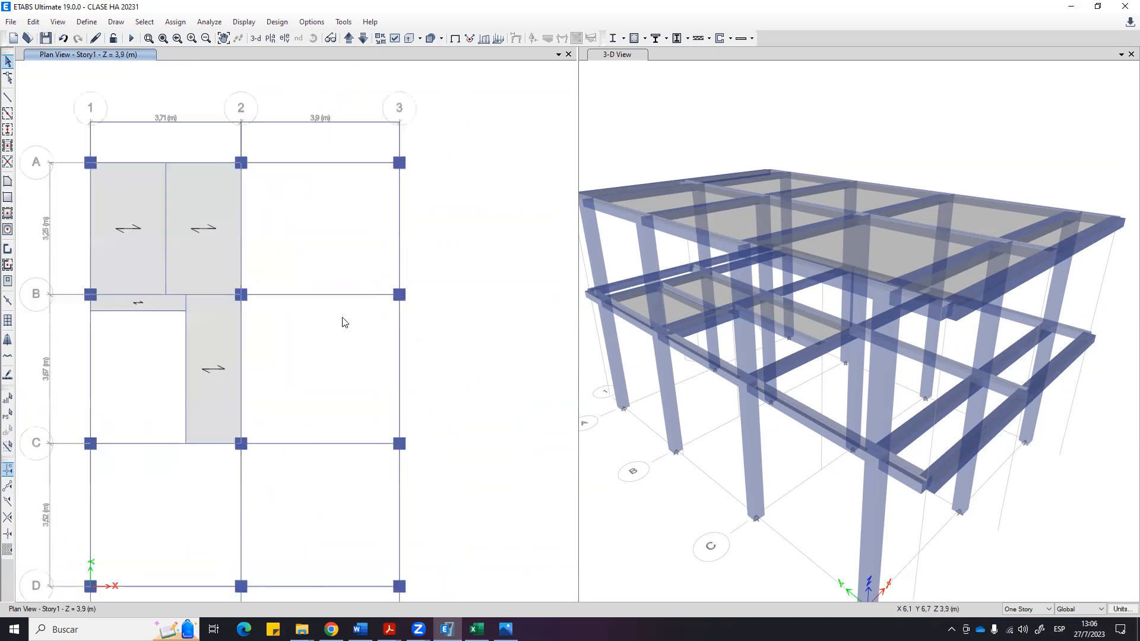
{"action": "left_click_drag", "start_coordinate": [372, 473], "coordinate": [336, 403]}
{"action": "key", "text": "Escape"}
{"action": "middle_click_drag", "start_coordinate": [447, 456], "coordinate": [404, 432]}
Divide the outer edge-beam segments between axes 2 and 3, beyond axes A and D, into 2 frame objects each.
{"action": "left_click", "coordinate": [310, 580]}
{"action": "middle_click_drag", "start_coordinate": [225, 275], "coordinate": [218, 341]}
{"action": "left_click", "coordinate": [267, 143]}
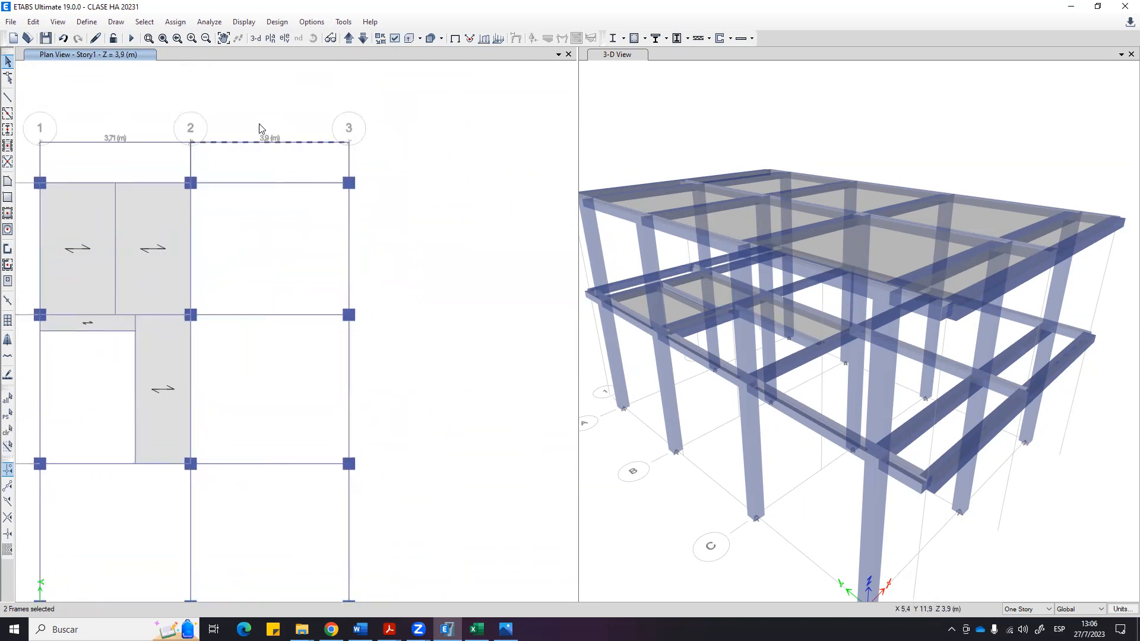
{"action": "left_click", "coordinate": [41, 22]}
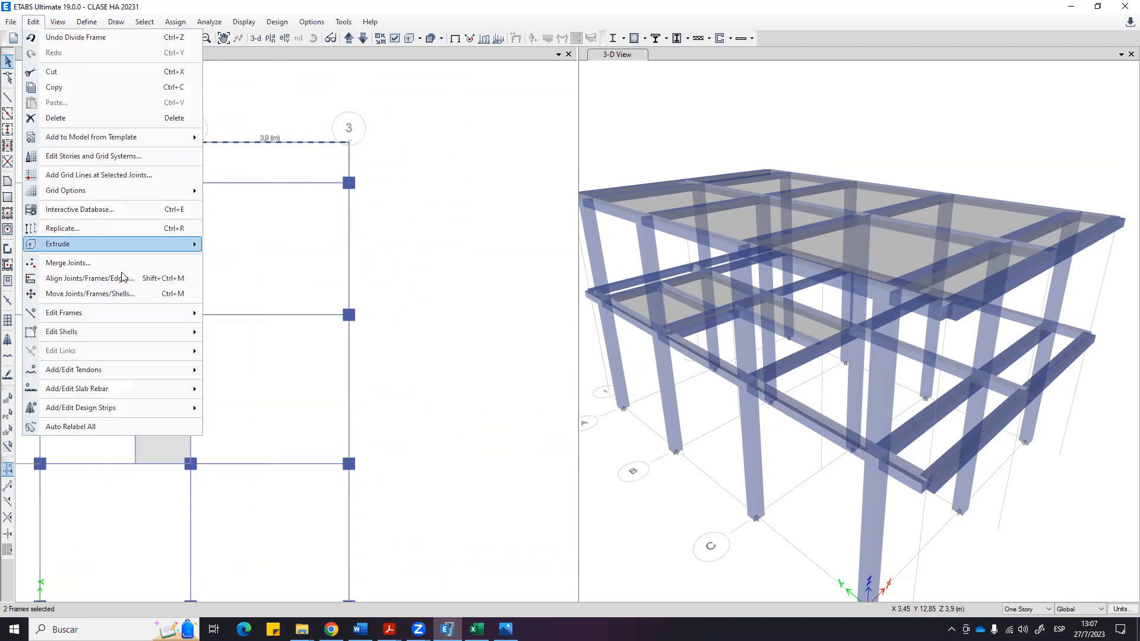
{"action": "mouse_move", "coordinate": [143, 313]}
{"action": "left_click", "coordinate": [237, 314]}
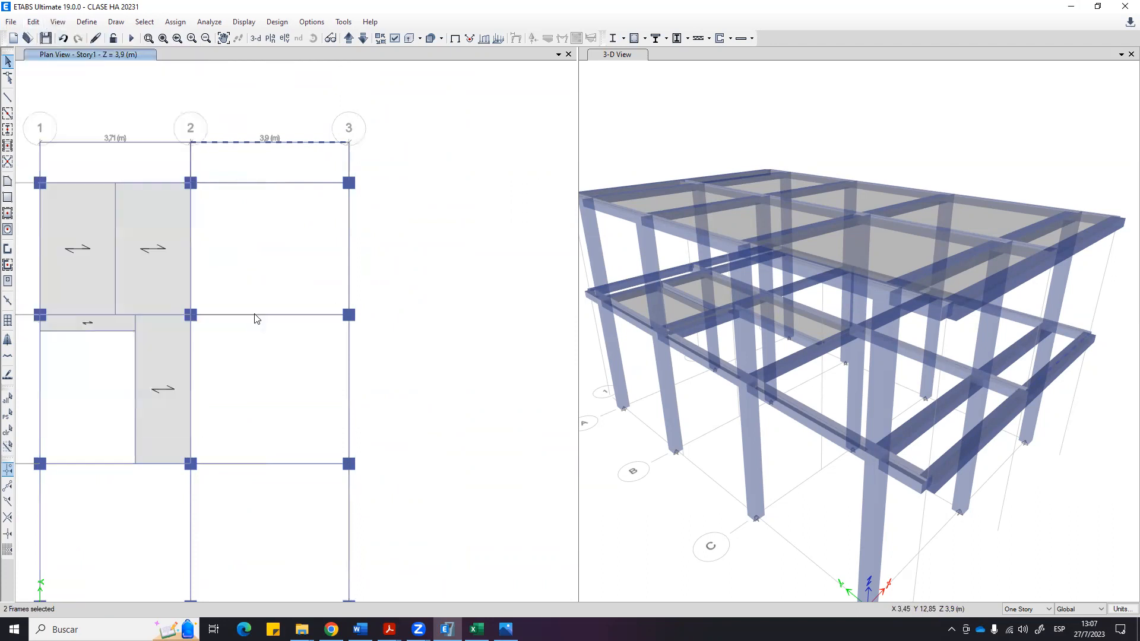
{"action": "left_click", "coordinate": [433, 283]}
{"action": "left_click", "coordinate": [545, 346]}
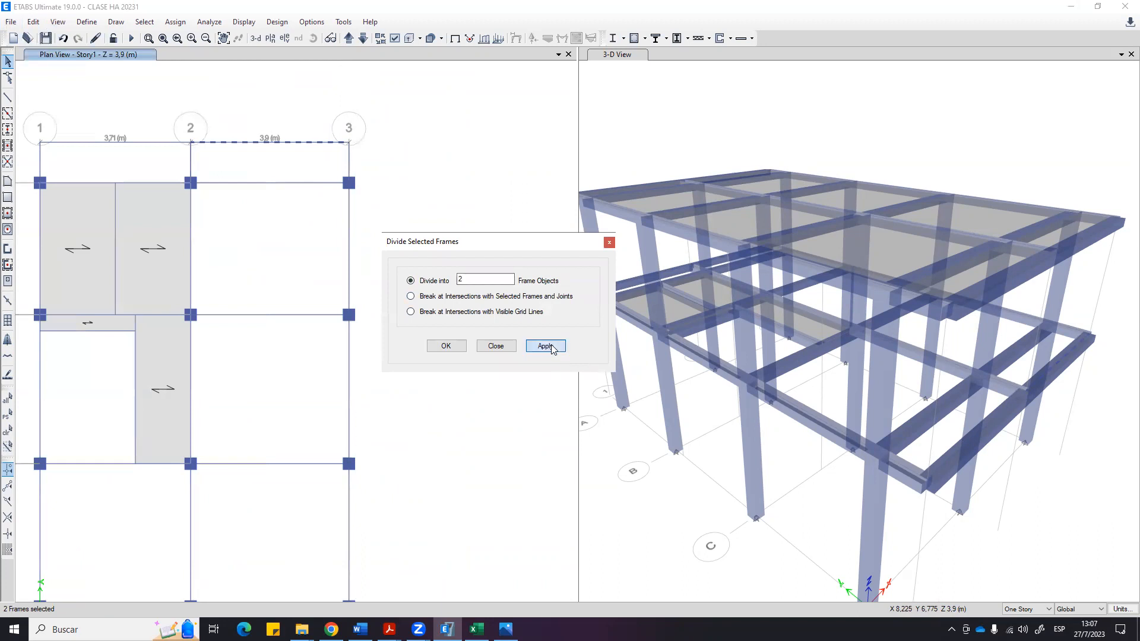
{"action": "left_click", "coordinate": [447, 347]}
Draw a straight V30X20 secondary beam midway between axes 2 and 3, from the edge beam beyond axis A to the one beyond axis D.
{"action": "left_click", "coordinate": [7, 98]}
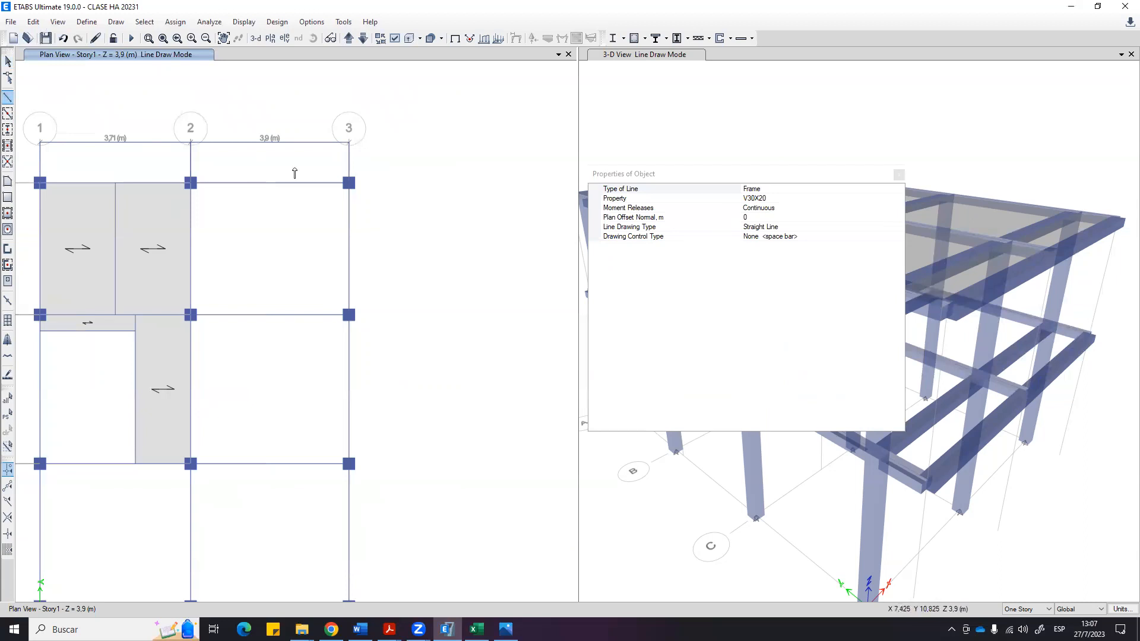
{"action": "middle_click_drag", "start_coordinate": [478, 356], "coordinate": [472, 329]}
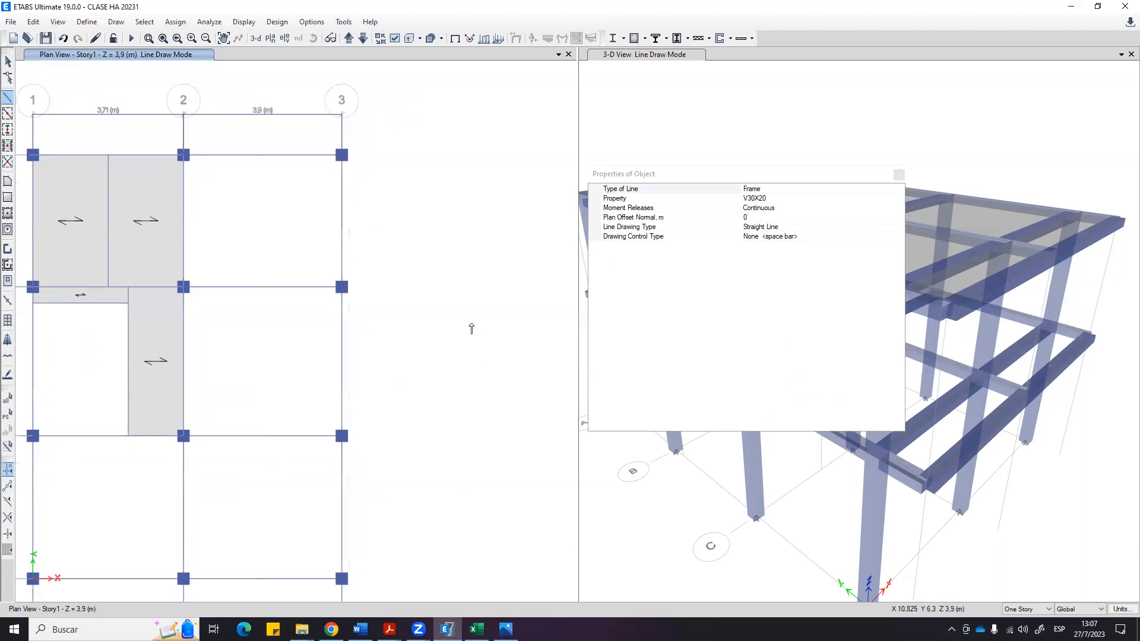
{"action": "left_click", "coordinate": [263, 116]}
{"action": "middle_click_drag", "start_coordinate": [275, 523], "coordinate": [267, 410]}
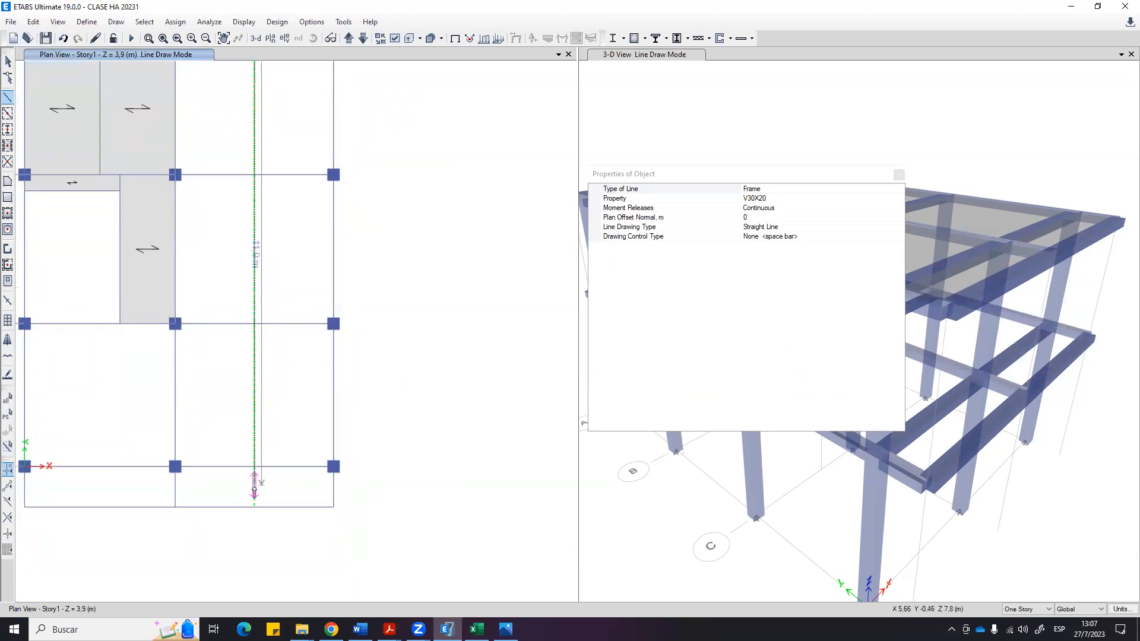
{"action": "left_click", "coordinate": [254, 508]}
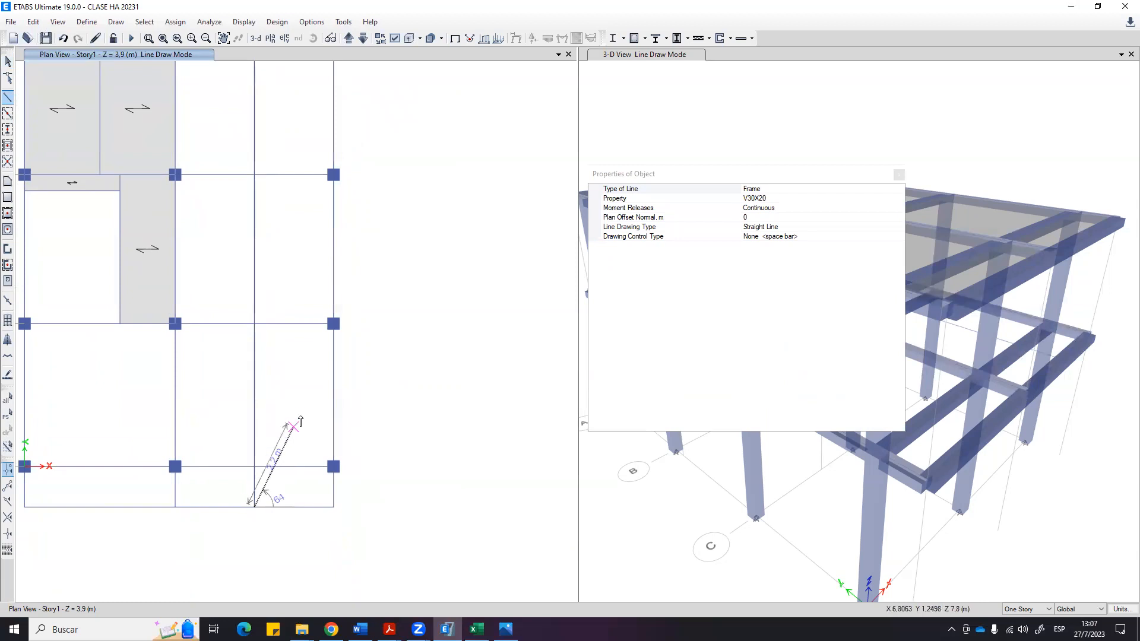
{"action": "key", "text": "Escape"}
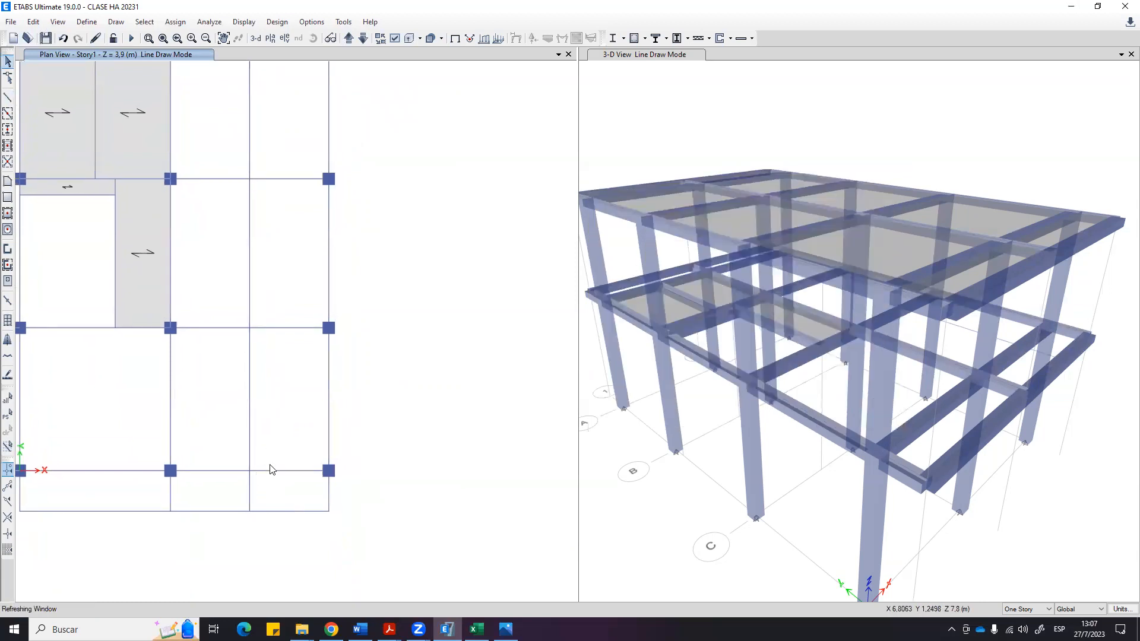
Check how the beams crossed by the new secondary beam are segmented between axes 2 and 3.
{"action": "scroll", "coordinate": [273, 342], "scroll_direction": "up", "scroll_amount": 3}
{"action": "left_click", "coordinate": [287, 304]}
{"action": "middle_click_drag", "start_coordinate": [271, 92], "coordinate": [220, 517]}
{"action": "left_click", "coordinate": [253, 291]}
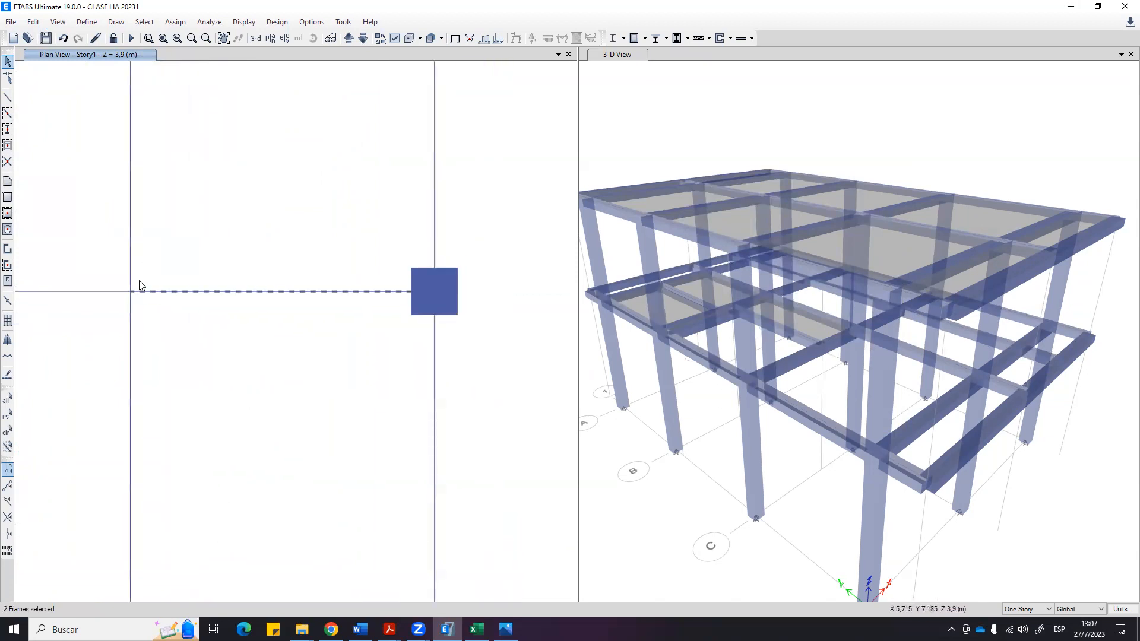
{"action": "scroll", "coordinate": [178, 309], "scroll_direction": "down", "scroll_amount": 2}
{"action": "scroll", "coordinate": [249, 237], "scroll_direction": "down", "scroll_amount": 2}
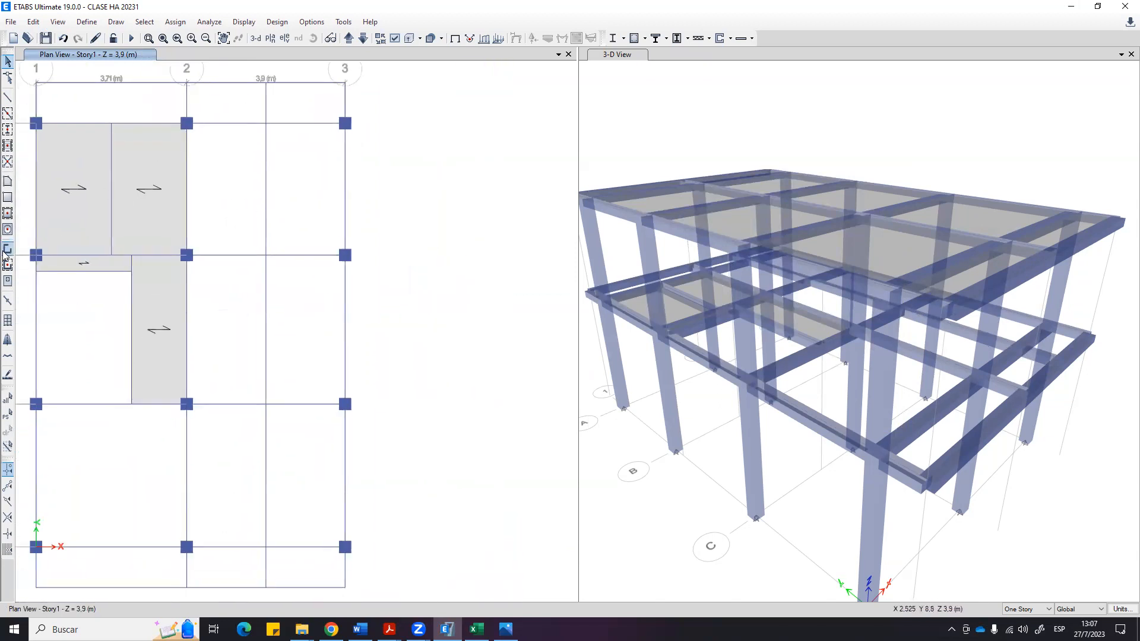
Draw LN1D20 rectangular slabs in the two panels between axes A and B, either side of the secondary beam between axes 2 and 3.
{"action": "left_click", "coordinate": [7, 197]}
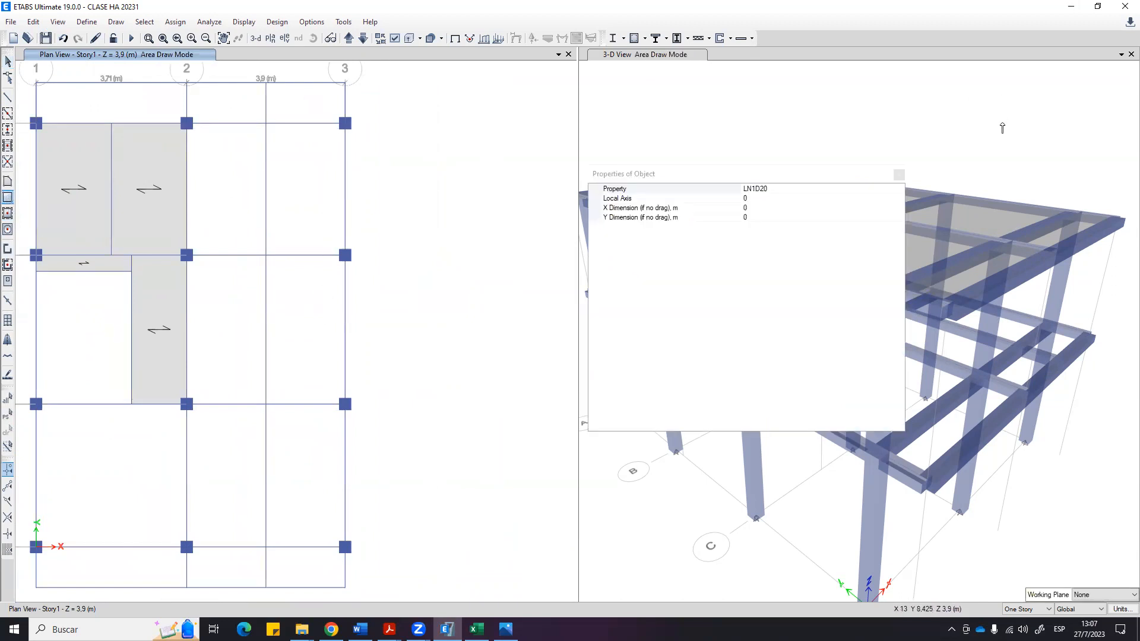
{"action": "middle_click_drag", "start_coordinate": [409, 246], "coordinate": [382, 314]}
{"action": "left_click_drag", "start_coordinate": [382, 314], "coordinate": [295, 201]}
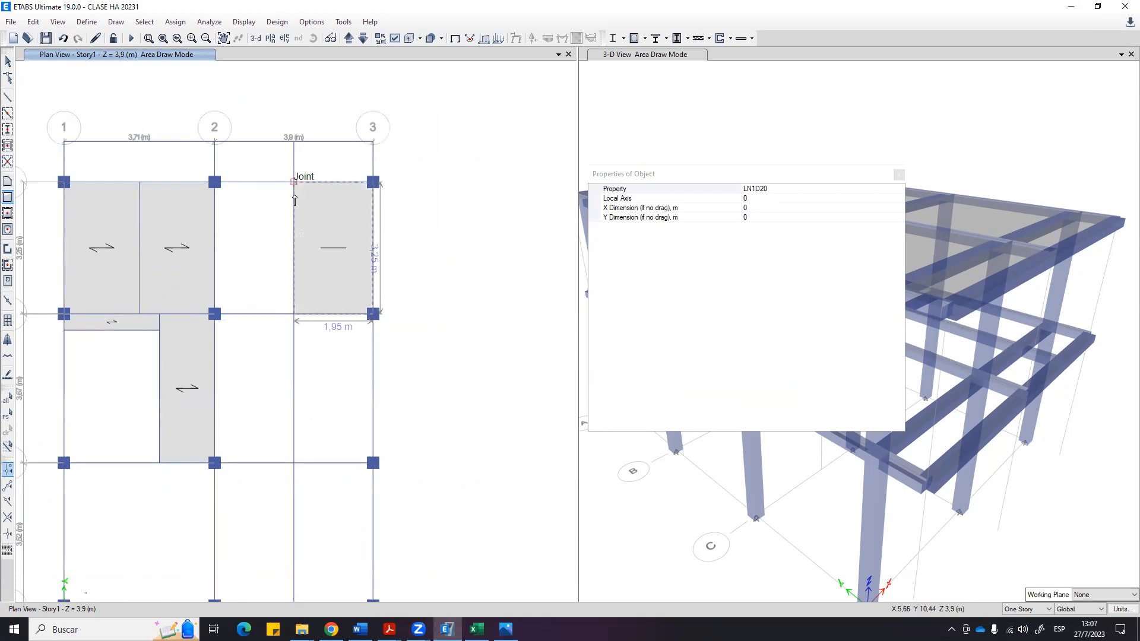
{"action": "left_click_drag", "start_coordinate": [294, 316], "coordinate": [294, 319]}
{"action": "left_click_drag", "start_coordinate": [262, 246], "coordinate": [214, 182]}
{"action": "key", "text": "Escape"}
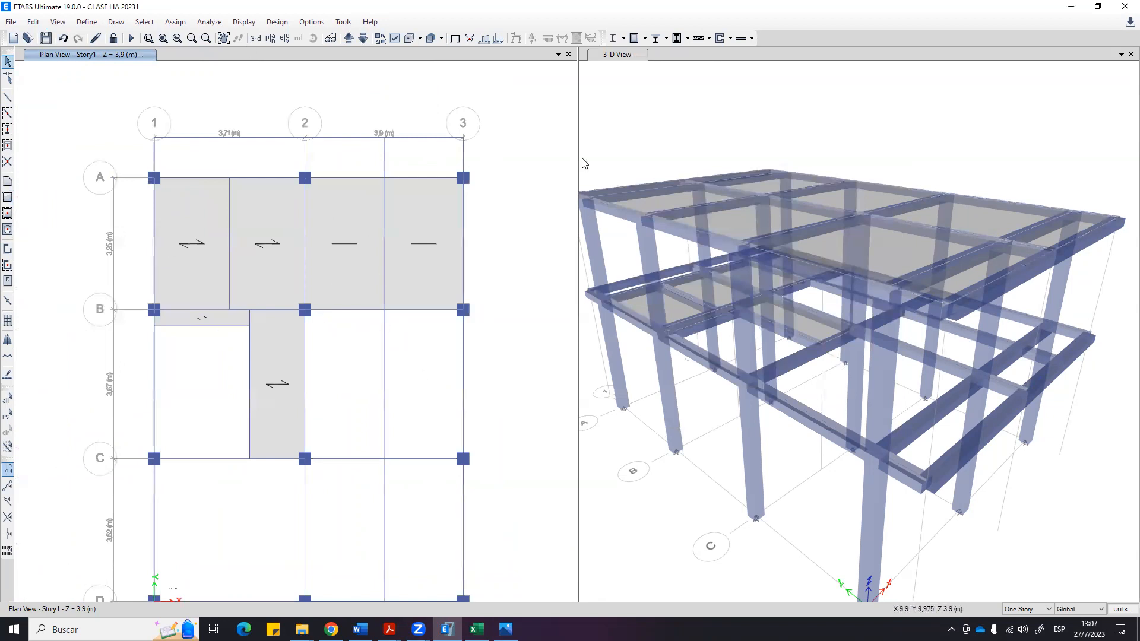
{"action": "scroll", "coordinate": [390, 361], "scroll_direction": "up", "scroll_amount": 2}
{"action": "middle_click_drag", "start_coordinate": [268, 219], "coordinate": [414, 424]}
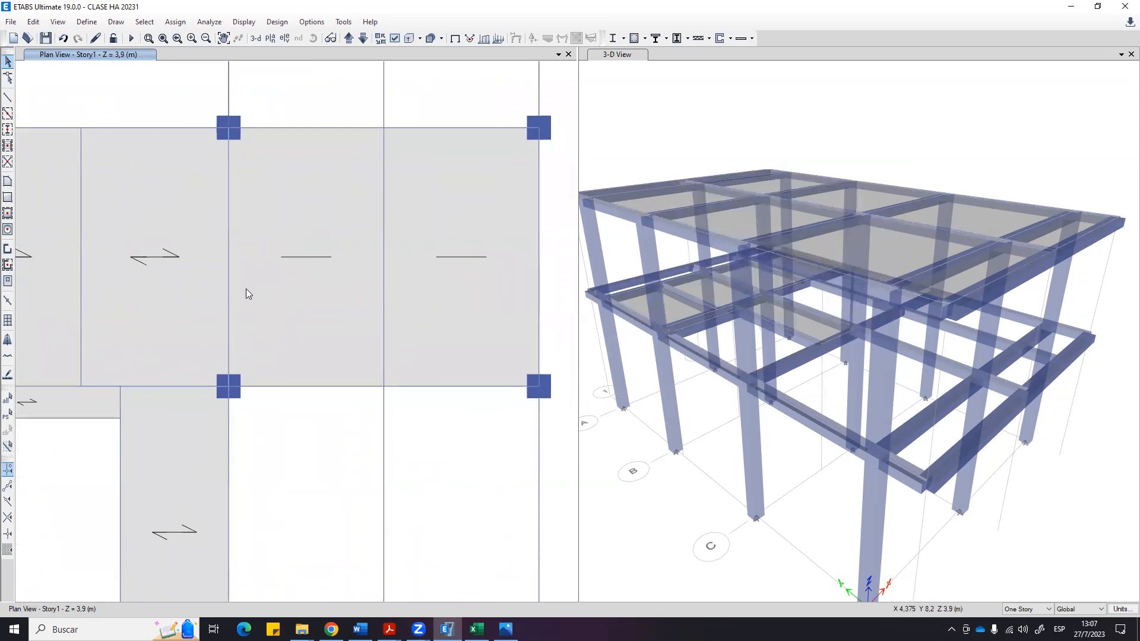
Enlarge the Story1 plan view and examine its slab and secondary-beam layout across axes 1 to 3 and A to D.
{"action": "middle_click_drag", "start_coordinate": [246, 288], "coordinate": [314, 311]}
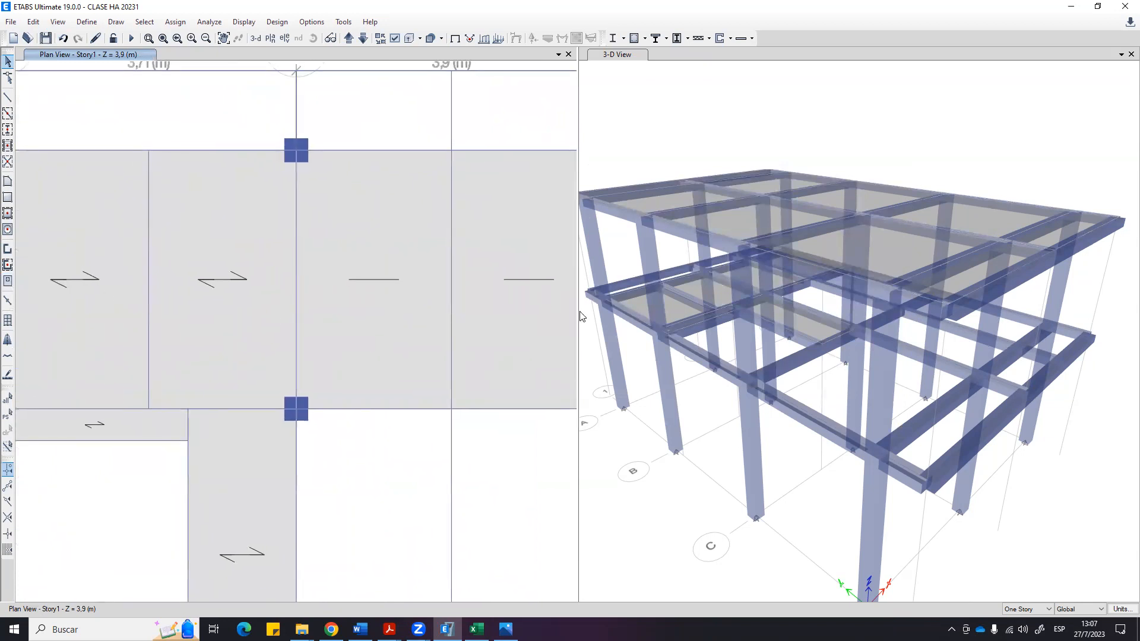
{"action": "left_click_drag", "start_coordinate": [577, 314], "coordinate": [758, 314]}
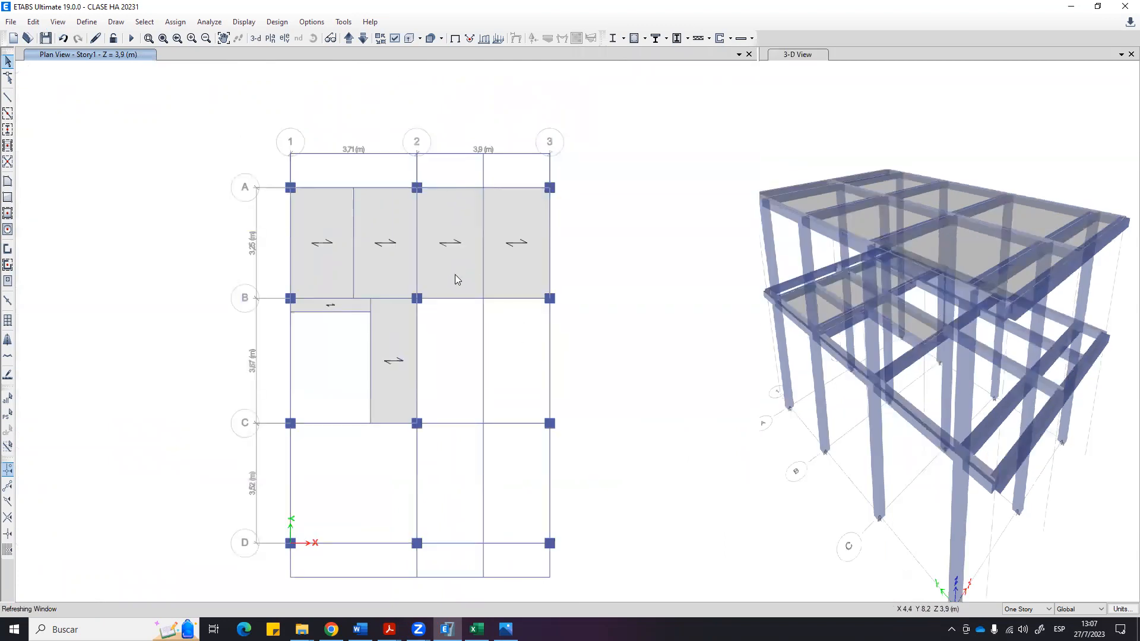
{"action": "scroll", "coordinate": [455, 274], "scroll_direction": "down", "scroll_amount": 3}
{"action": "middle_click_drag", "start_coordinate": [465, 275], "coordinate": [435, 322]}
{"action": "scroll", "coordinate": [445, 295], "scroll_direction": "up", "scroll_amount": 3}
{"action": "scroll", "coordinate": [450, 297], "scroll_direction": "up", "scroll_amount": 3}
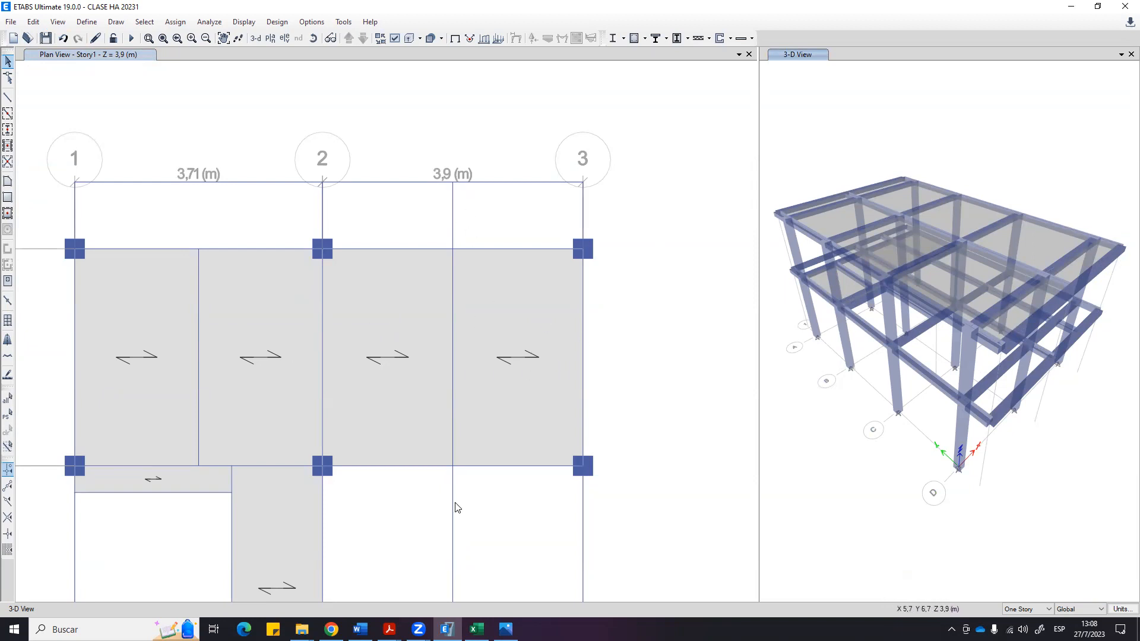
{"action": "scroll", "coordinate": [656, 410], "scroll_direction": "down", "scroll_amount": 5}
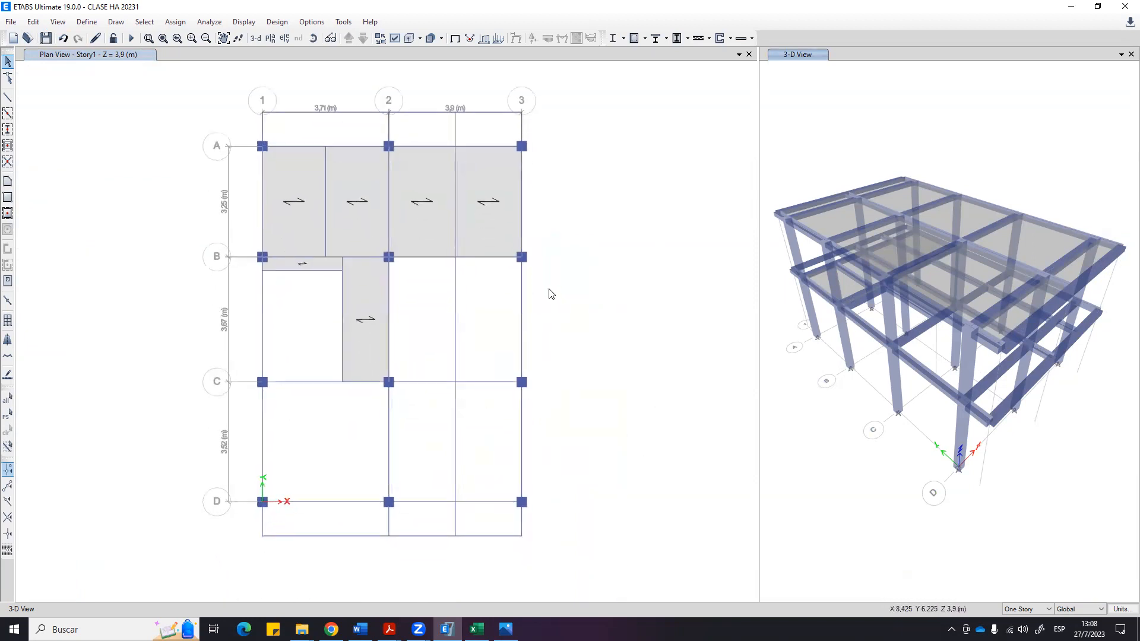
Save the model as CLASE HA 20231 in the Descargas D folder, replacing the existing file.
{"action": "left_click", "coordinate": [46, 38]}
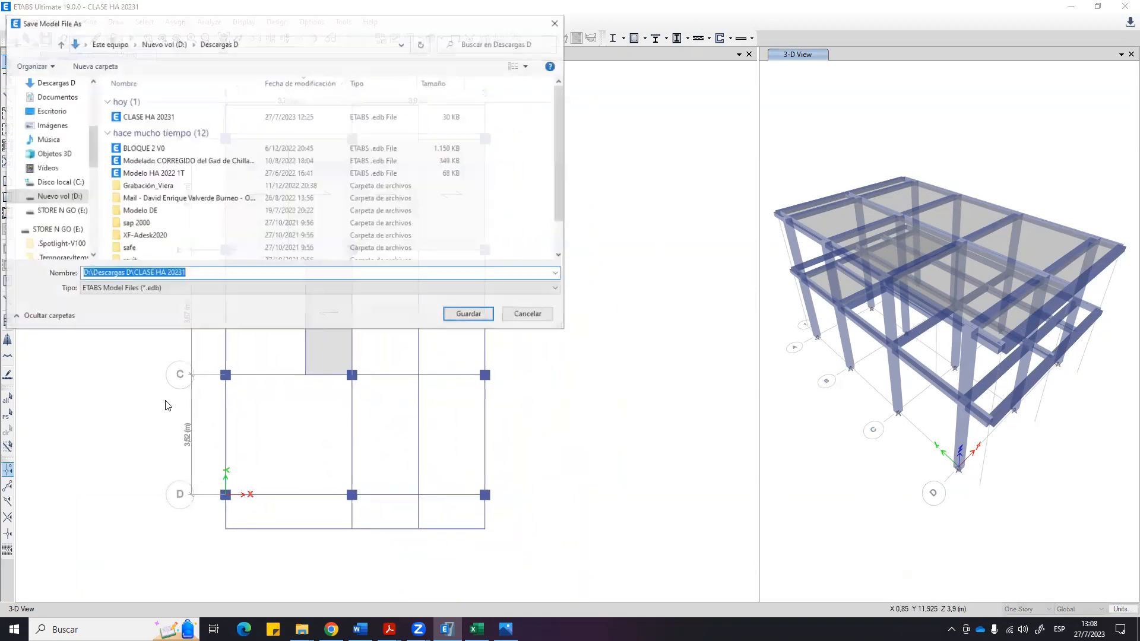
{"action": "left_click", "coordinate": [475, 315]}
{"action": "left_click", "coordinate": [597, 316]}
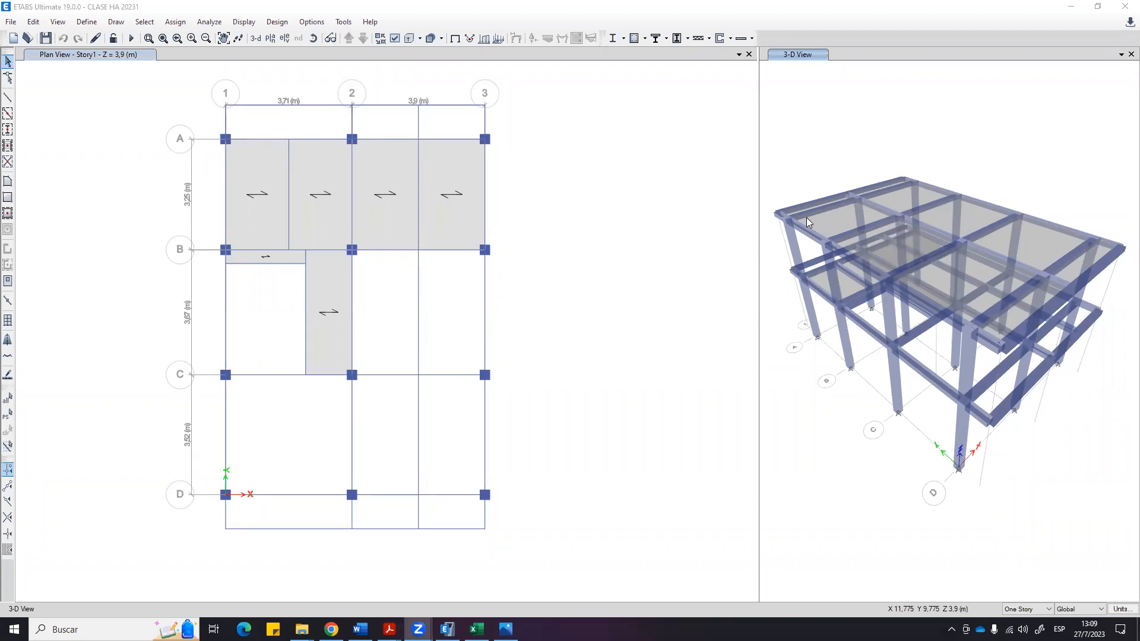
Widen the 3-D view and inspect the two-story frame from a low angle.
{"action": "left_click", "coordinate": [587, 580]}
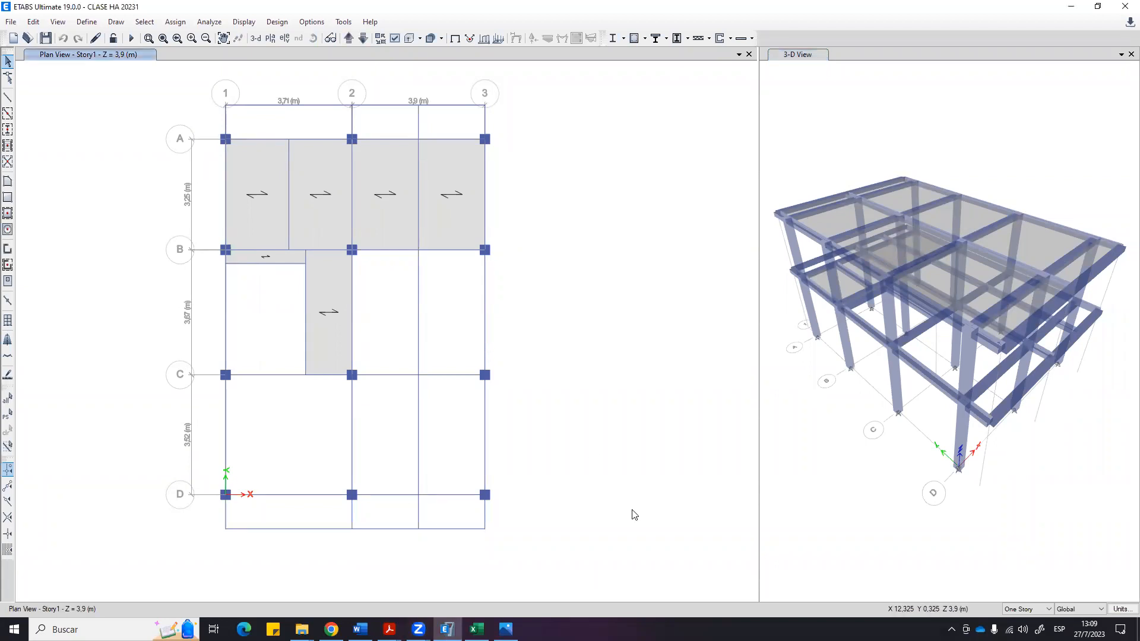
{"action": "left_click", "coordinate": [855, 469]}
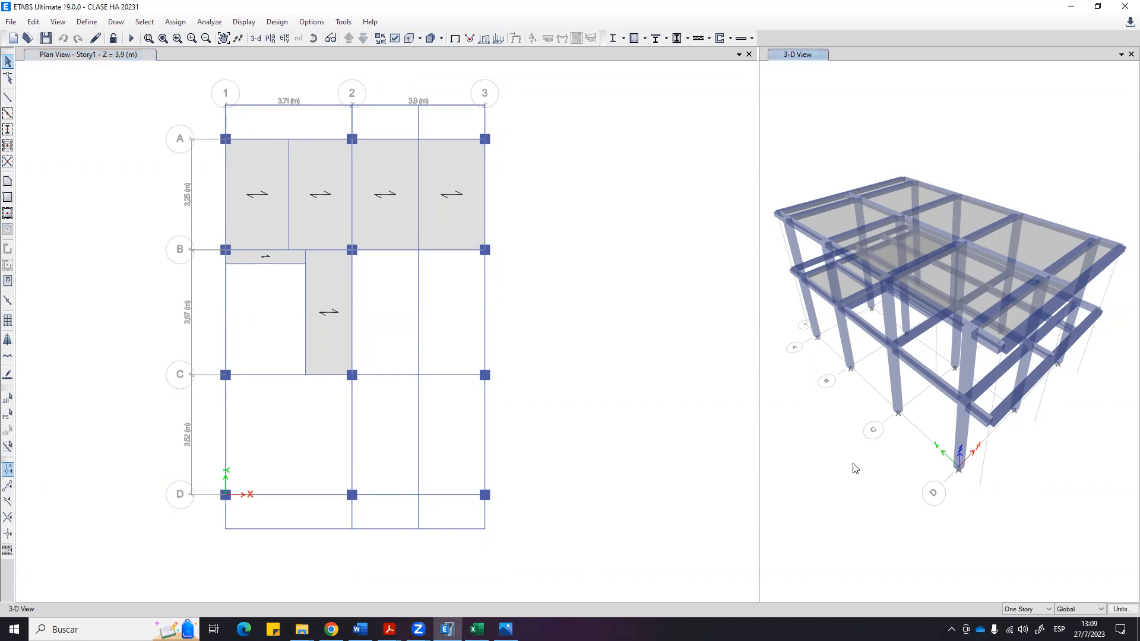
{"action": "left_click_drag", "start_coordinate": [758, 431], "coordinate": [677, 430]}
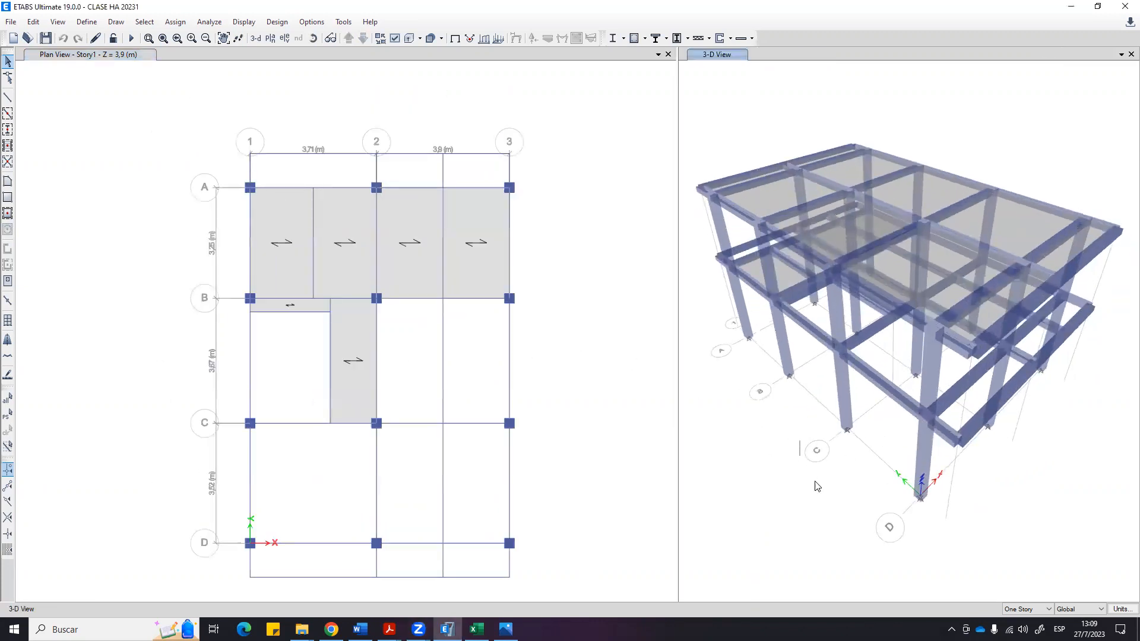
{"action": "middle_click_drag", "start_coordinate": [970, 483], "coordinate": [960, 397]}
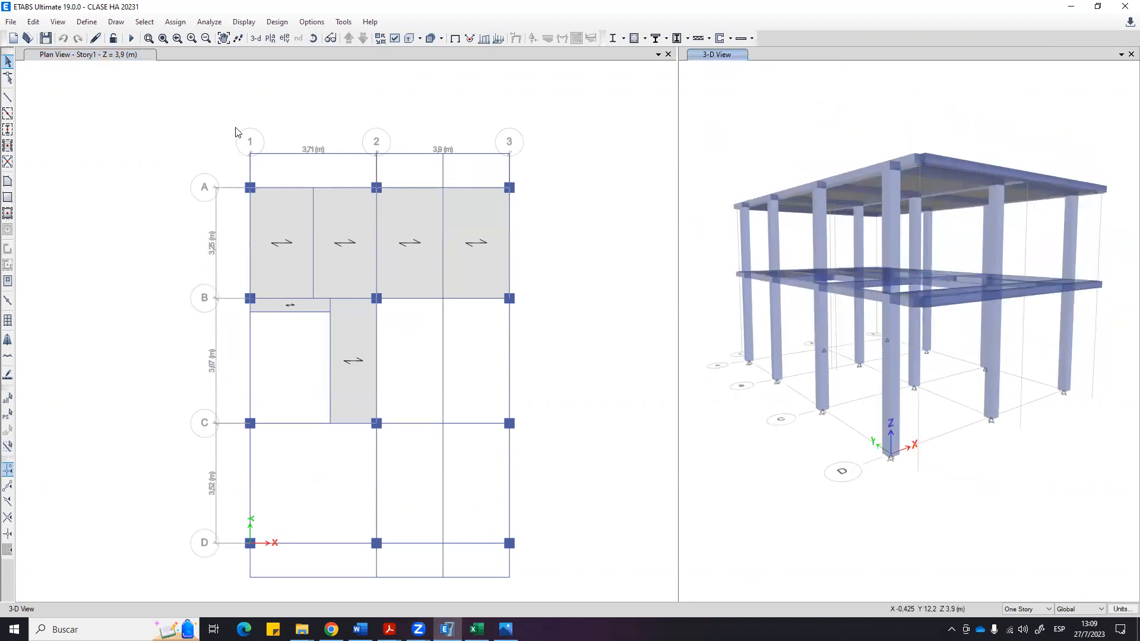